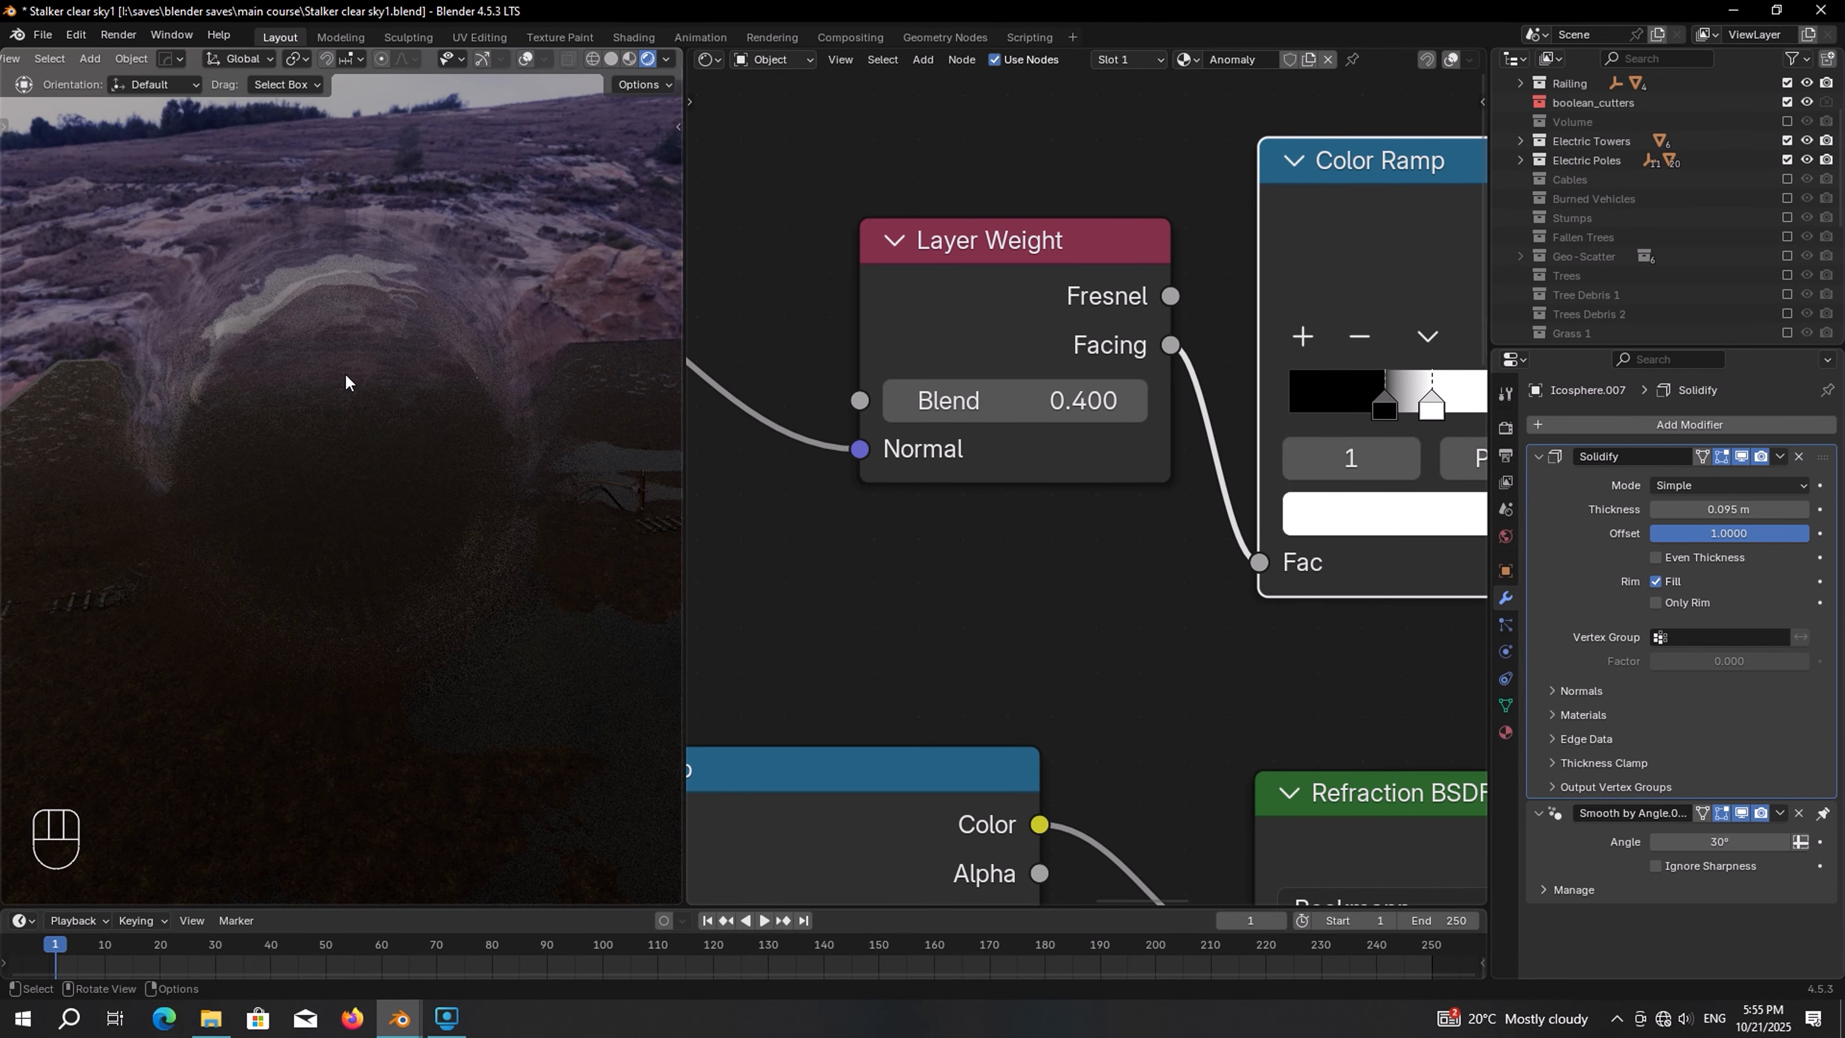
Make the sphere's material a single-user copy and rename it Anomaly 3
{"action": "scroll", "coordinate": [971, 450], "scroll_direction": "down", "scroll_amount": 5}
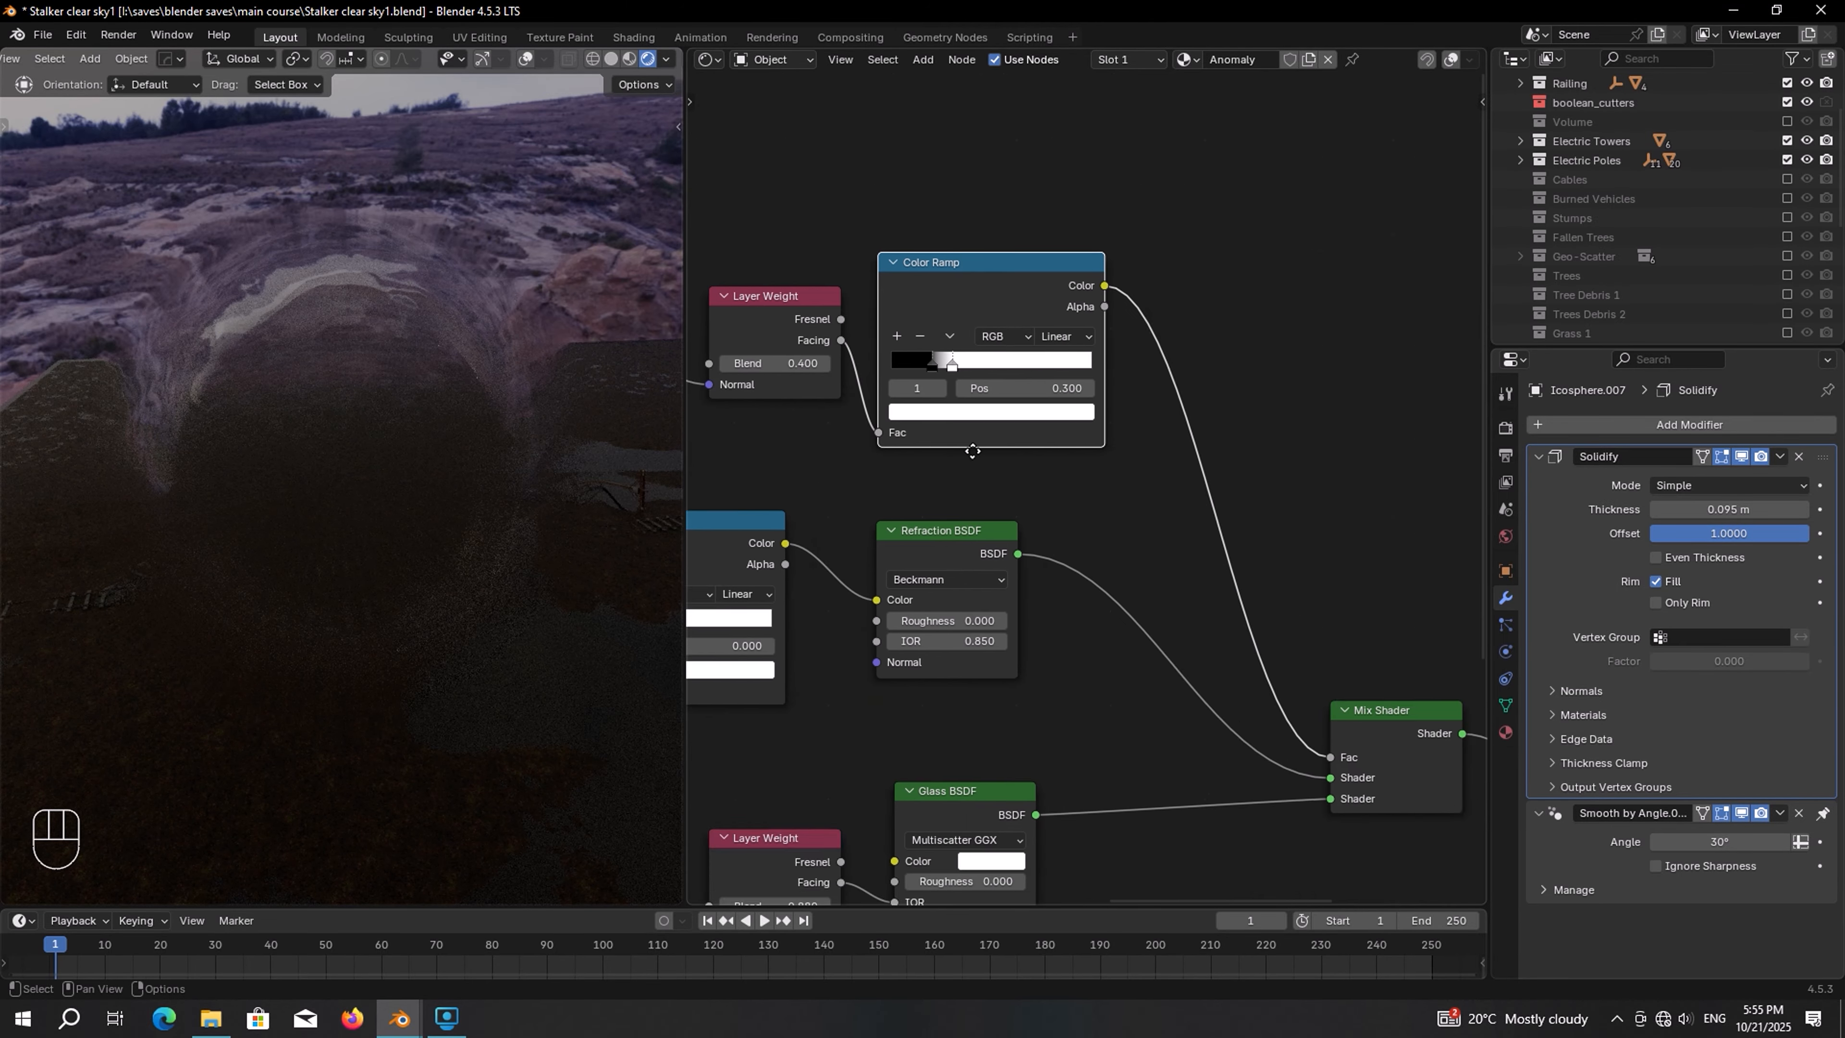
{"action": "middle_click_drag", "start_coordinate": [972, 451], "coordinate": [1051, 206]}
{"action": "scroll", "coordinate": [1163, 629], "scroll_direction": "up", "scroll_amount": 2}
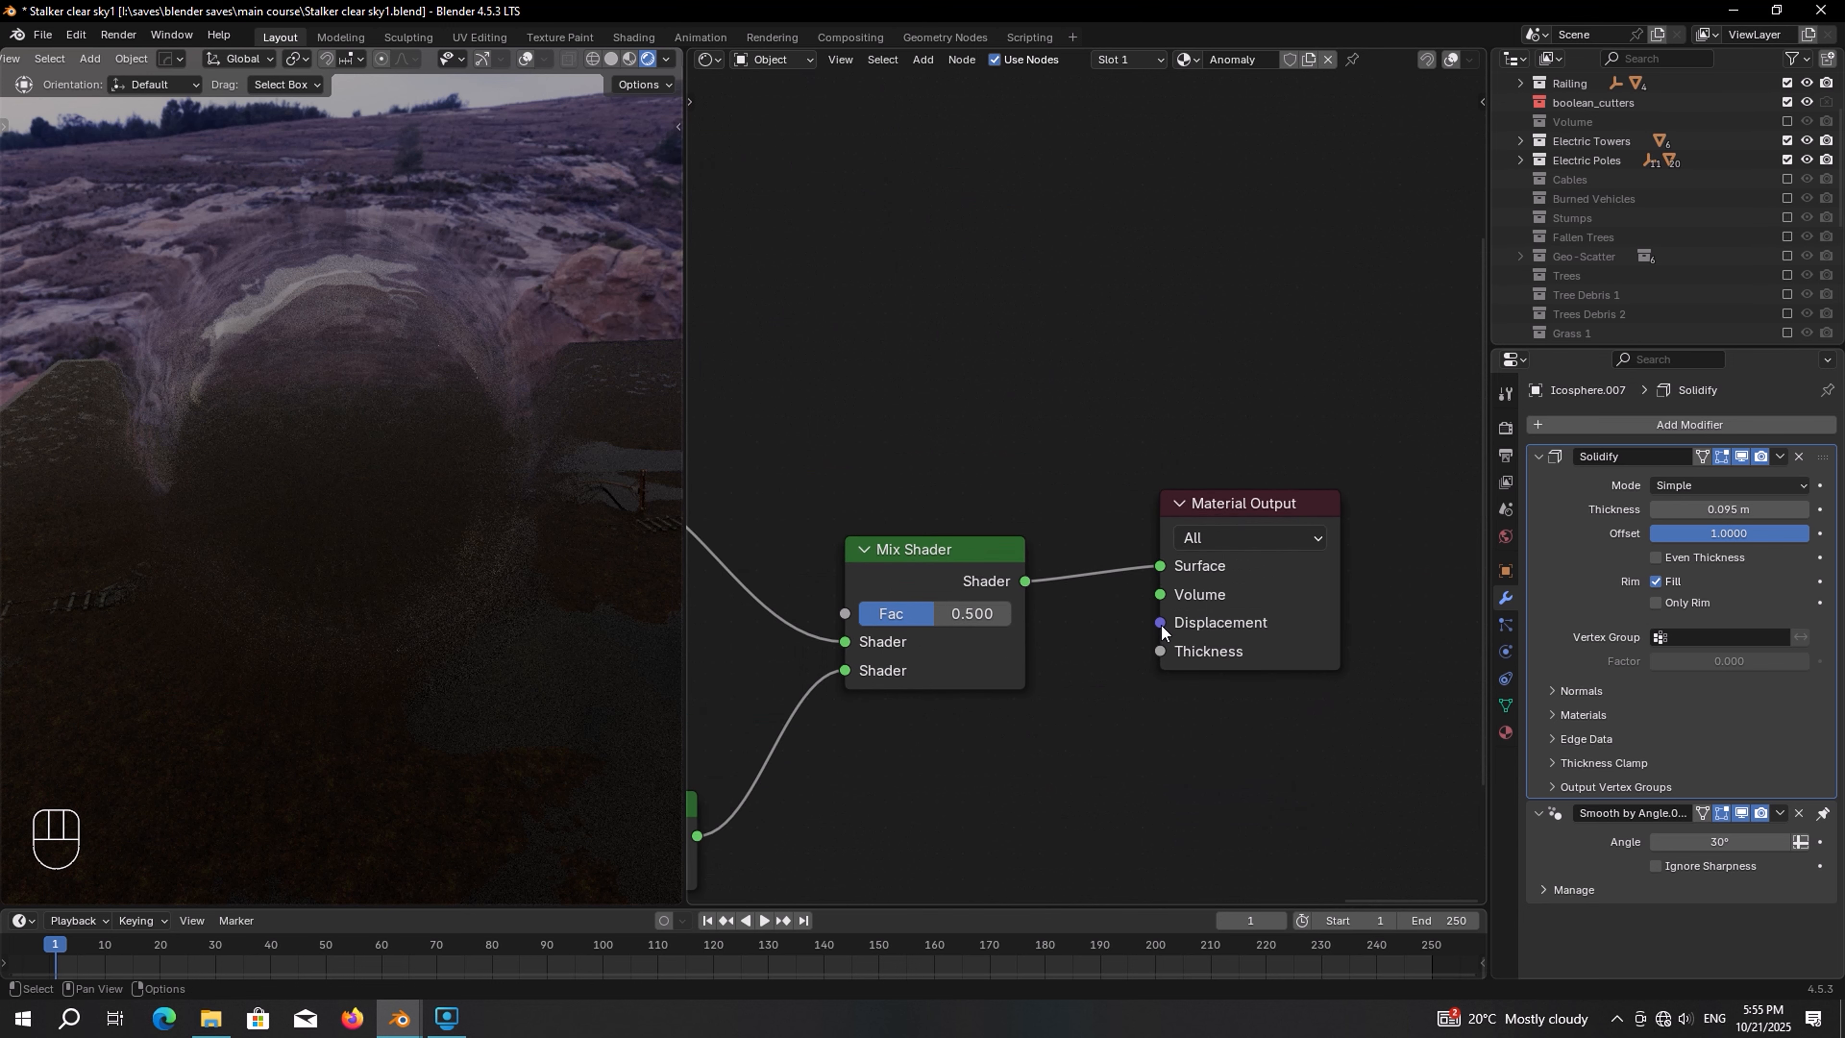
{"action": "left_click_drag", "start_coordinate": [1161, 595], "coordinate": [1112, 643]}
{"action": "right_click", "coordinate": [1098, 632]}
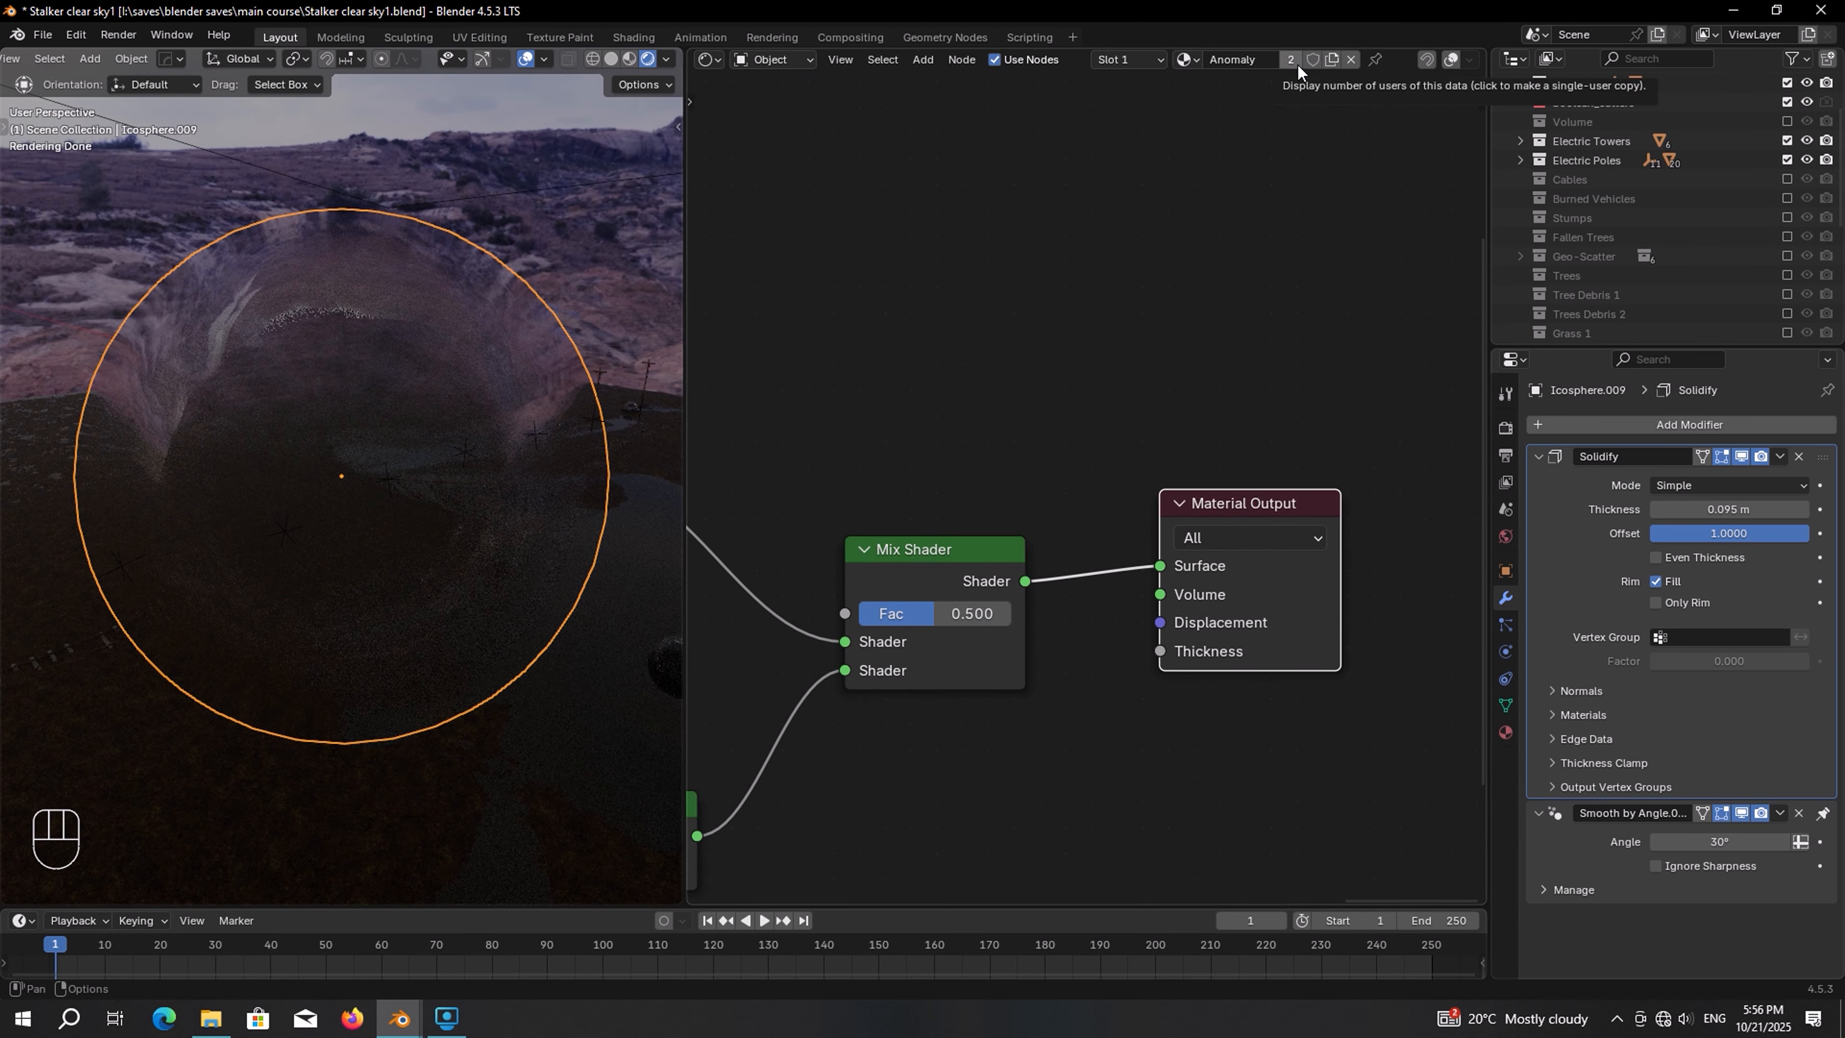
{"action": "left_click", "coordinate": [1297, 63]}
{"action": "left_click", "coordinate": [1275, 64]}
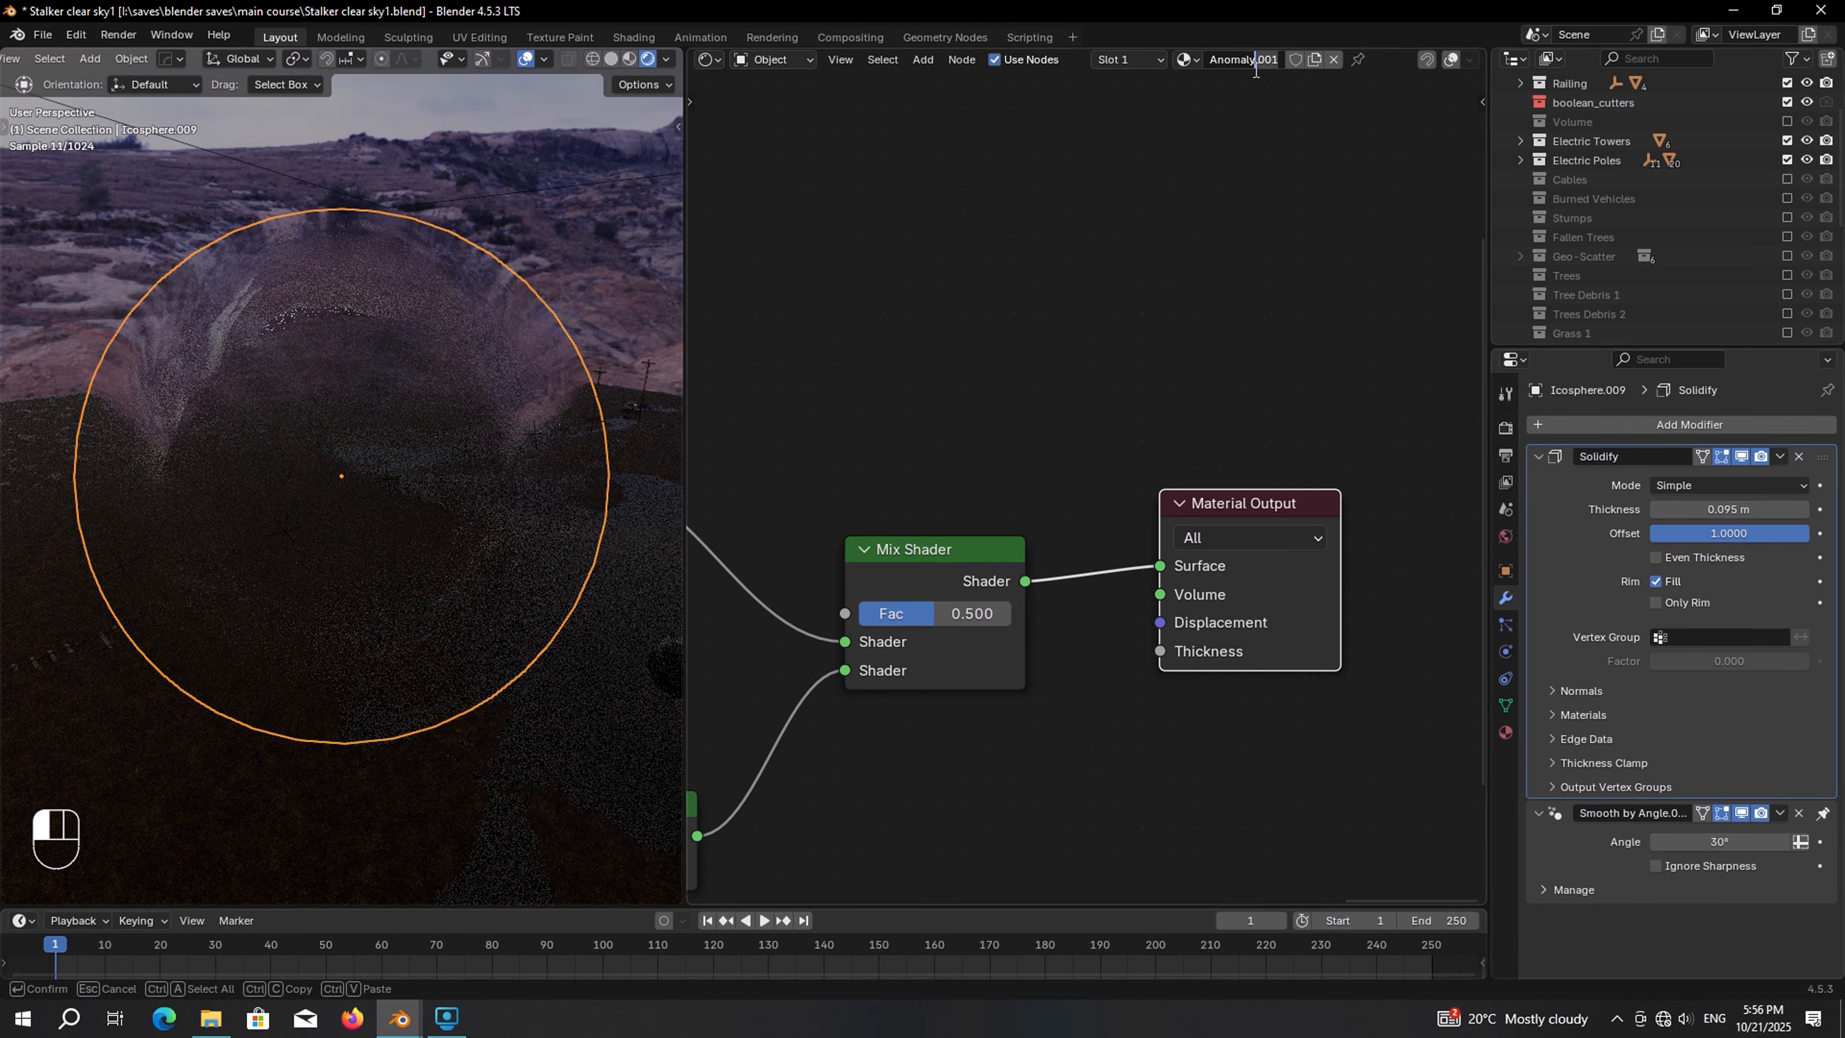
{"action": "key", "text": "BackSpace"}
{"action": "key", "text": "BackSpace"}
{"action": "key", "text": "BackSpace"}
{"action": "key", "text": "BackSpace"}
{"action": "type", "text": "3"}
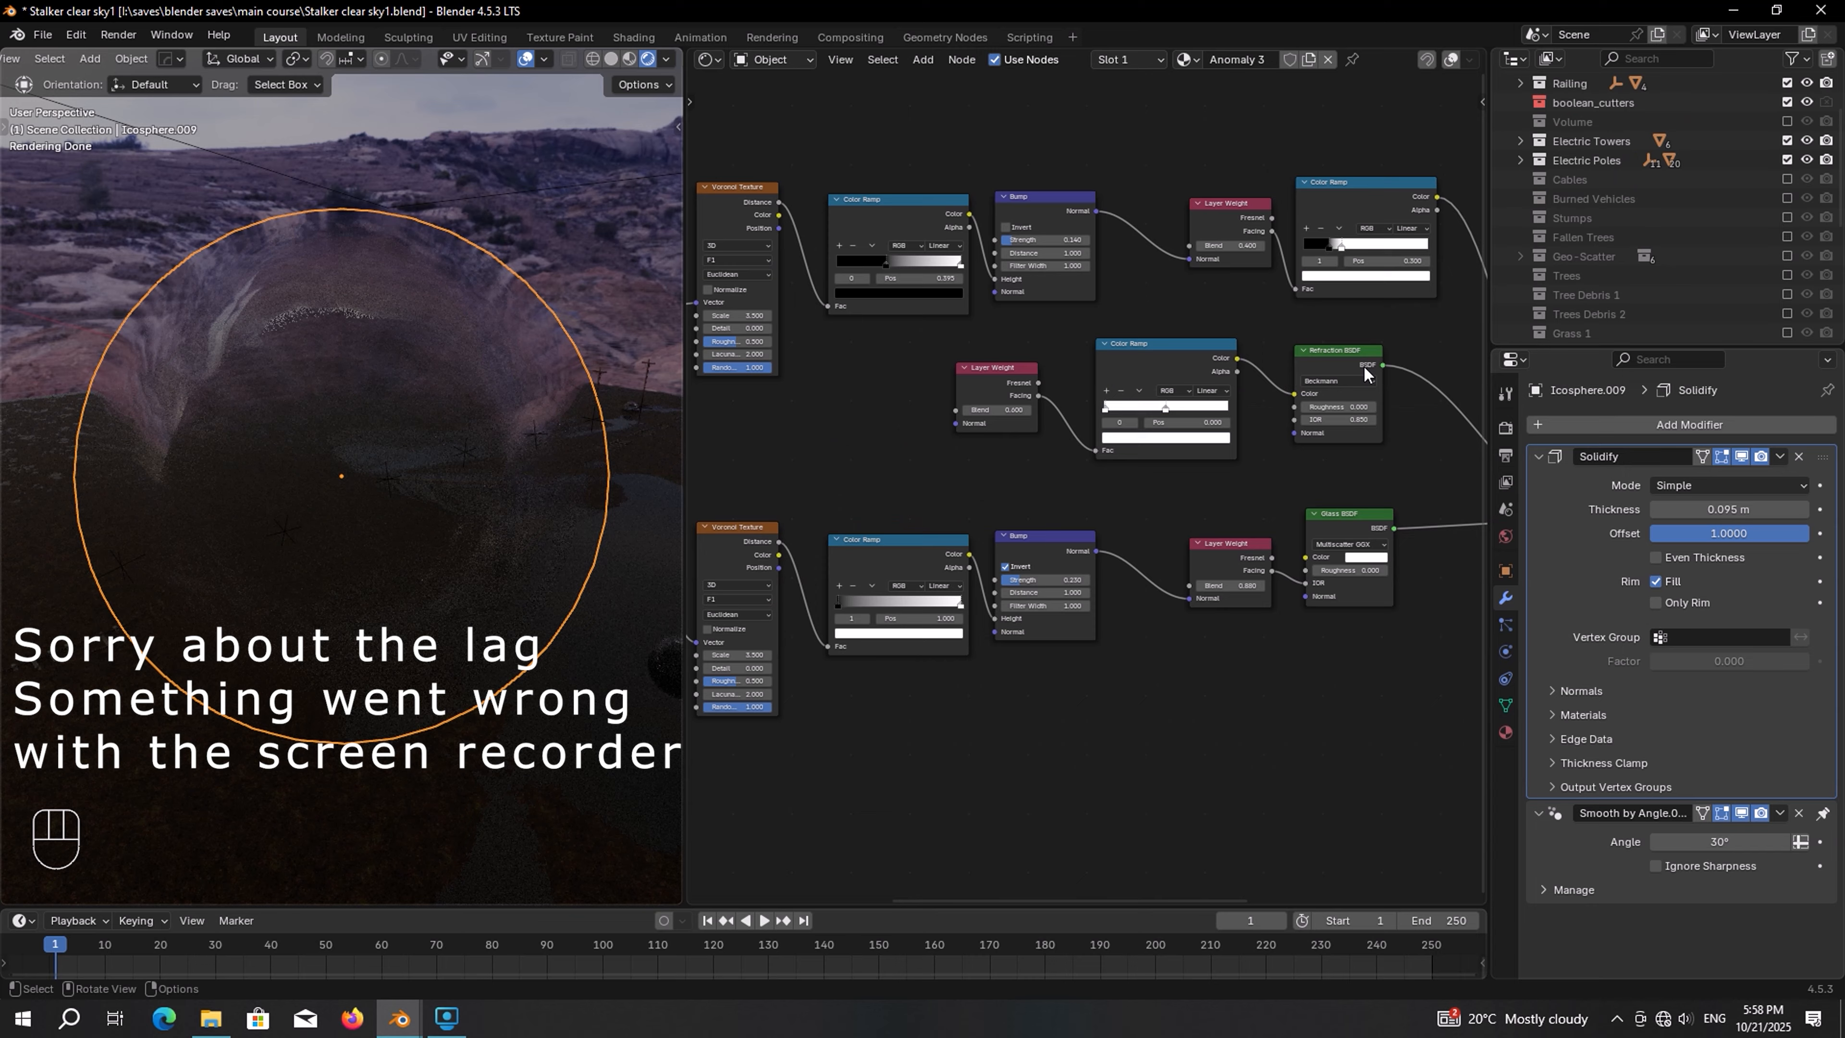
Move the first Color Ramp's white stop to position about 0.86
{"action": "scroll", "coordinate": [946, 290], "scroll_direction": "up", "scroll_amount": 1}
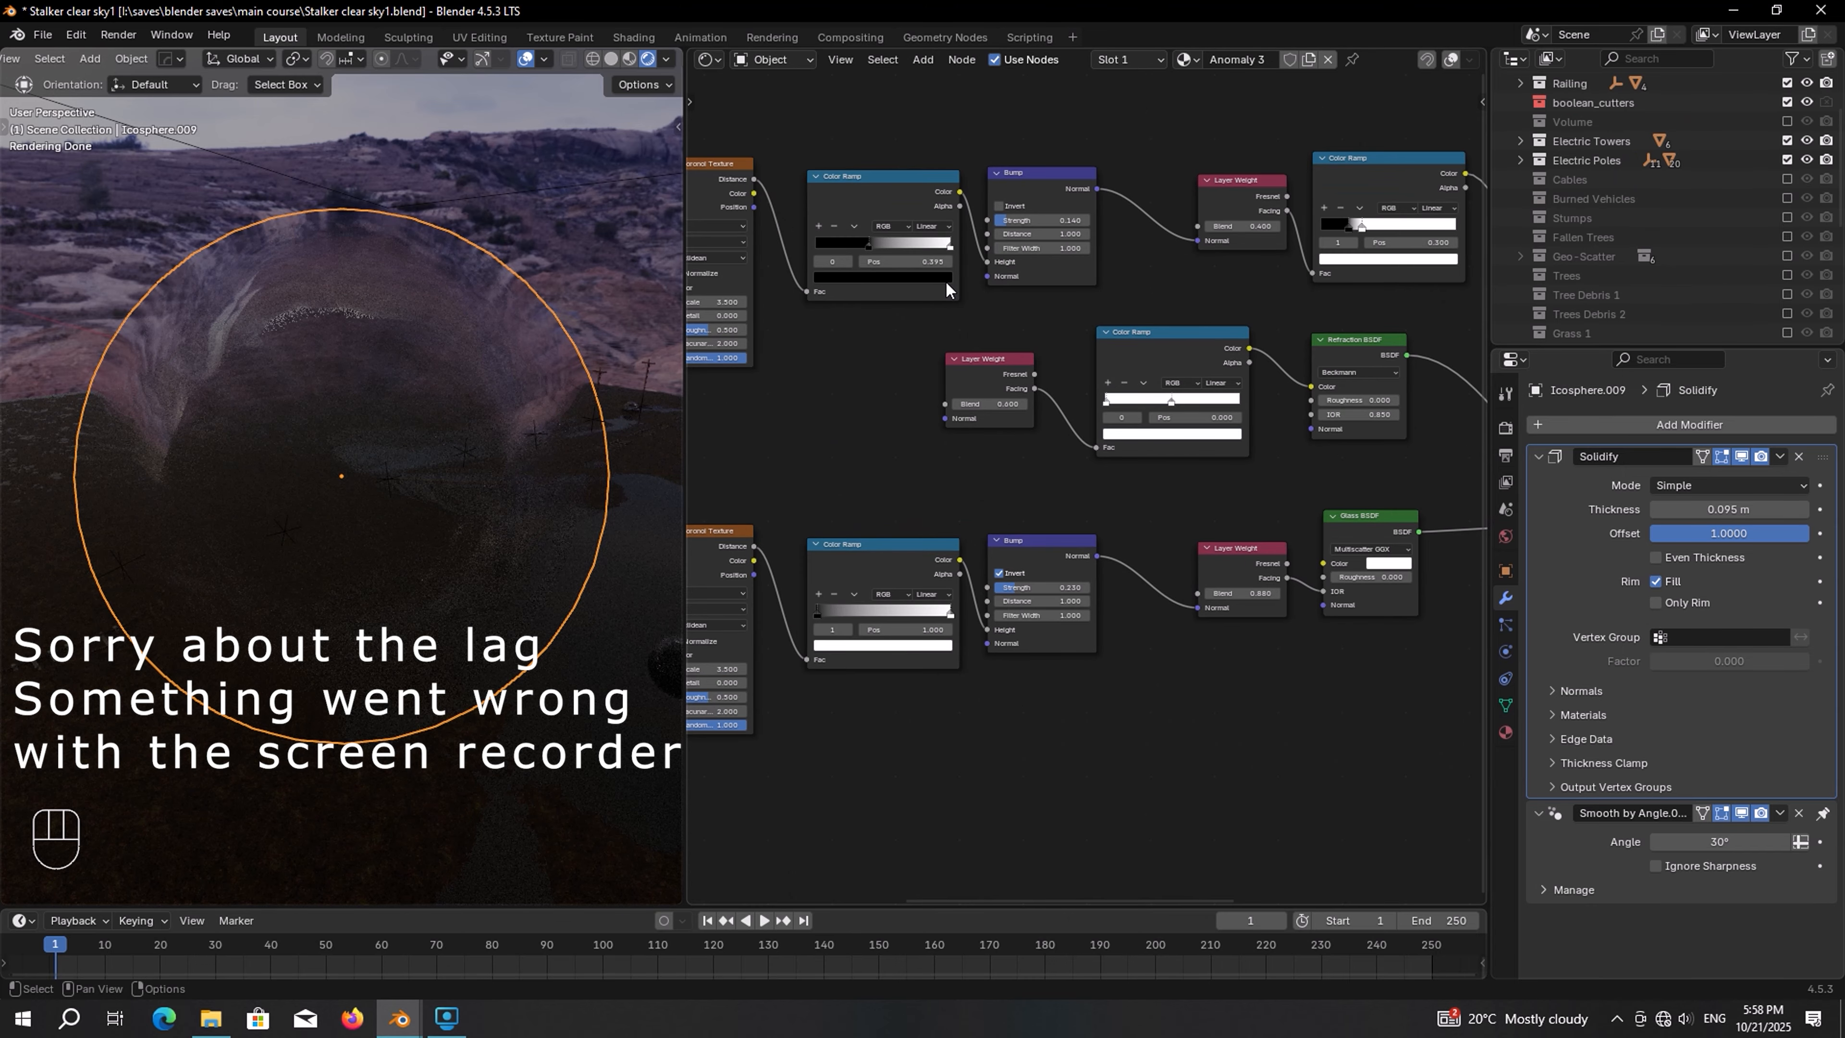
{"action": "scroll", "coordinate": [947, 290], "scroll_direction": "up", "scroll_amount": 6}
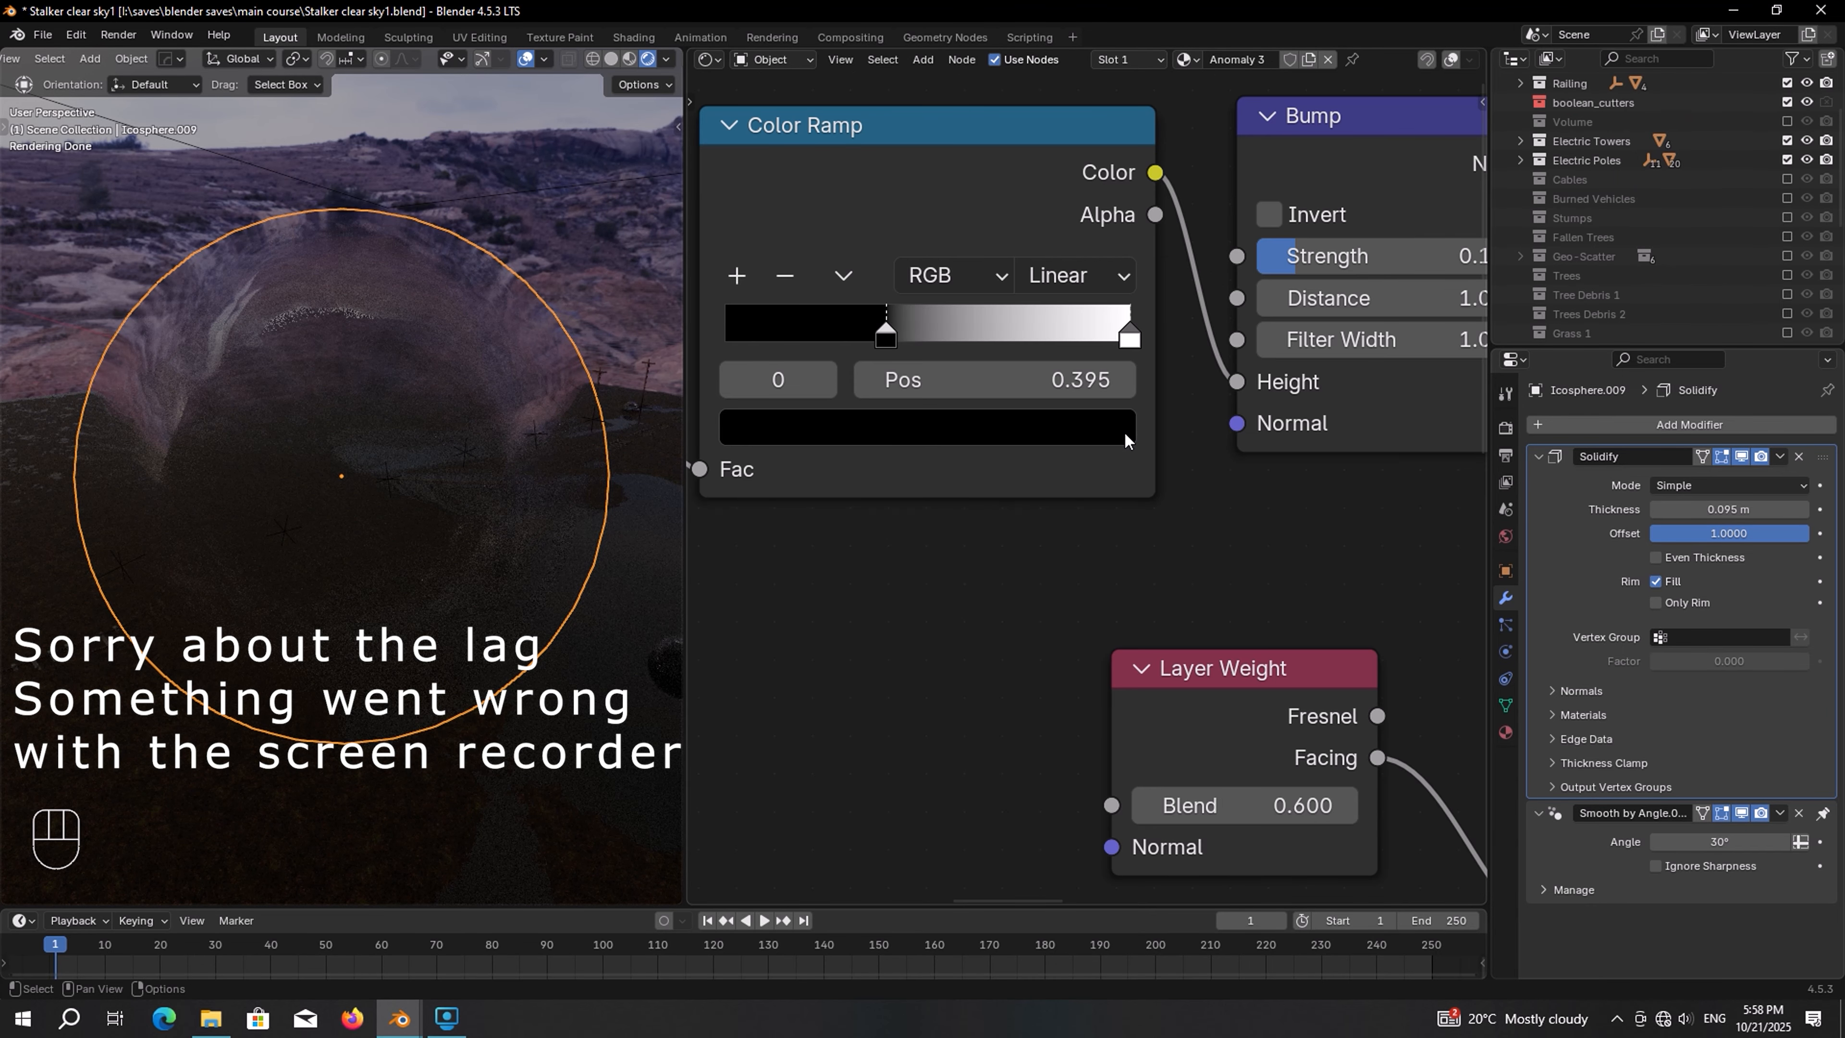
{"action": "left_click_drag", "start_coordinate": [1130, 336], "coordinate": [1075, 328]}
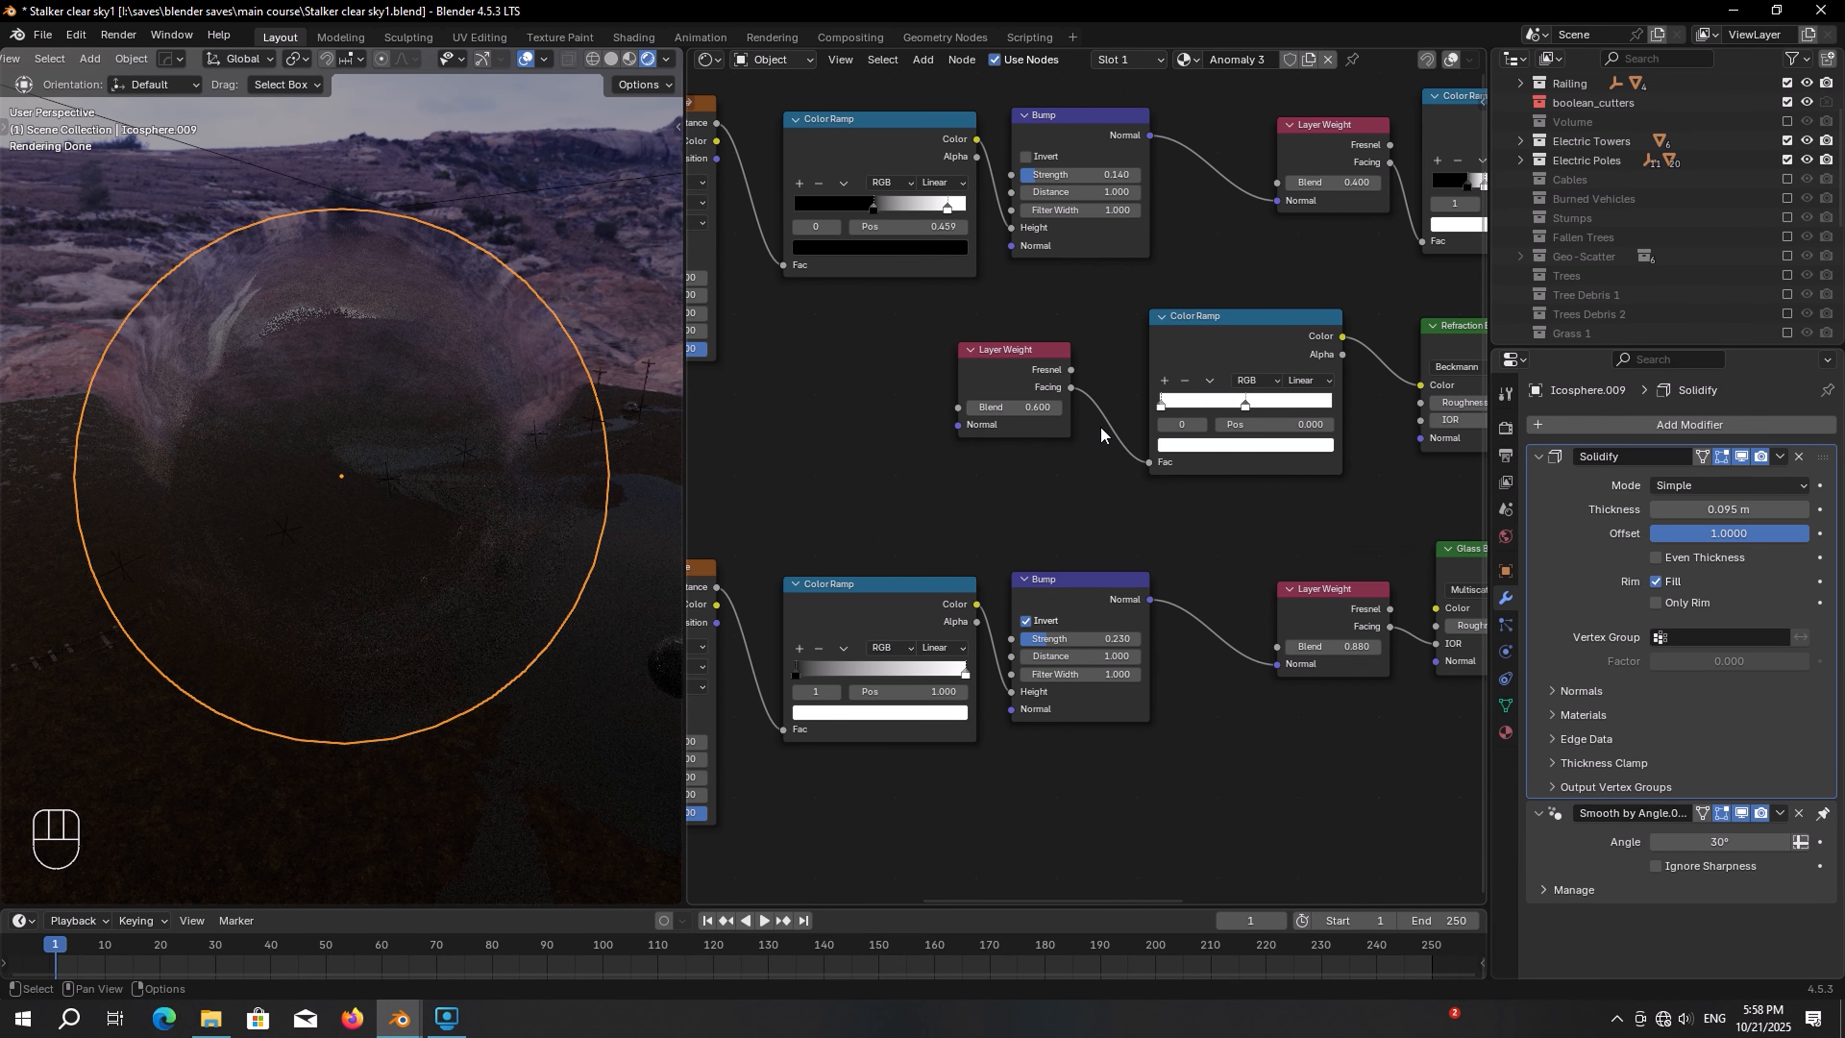
Set the Bump node's strength to 1
{"action": "scroll", "coordinate": [1089, 501], "scroll_direction": "up", "scroll_amount": 3}
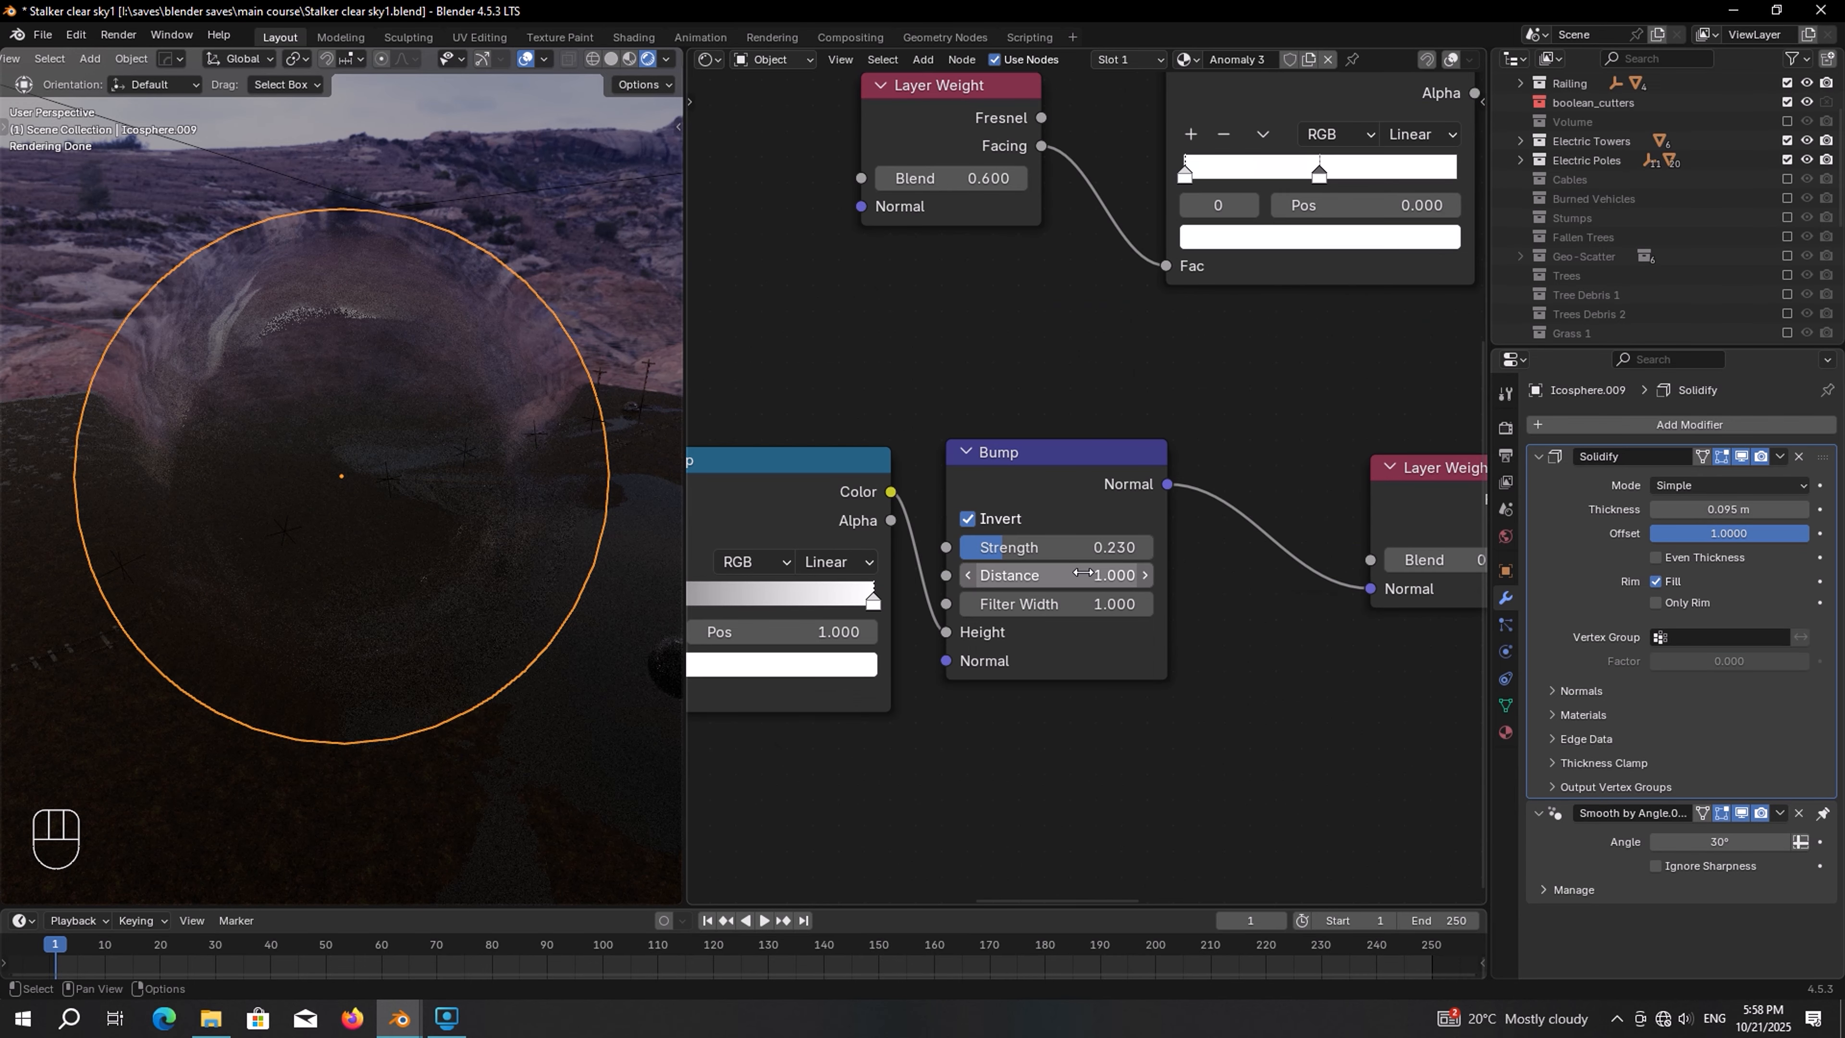
{"action": "scroll", "coordinate": [1083, 573], "scroll_direction": "up", "scroll_amount": 2}
{"action": "left_click", "coordinate": [1074, 569]}
{"action": "type", "text": "1"}
{"action": "key", "text": "Return"}
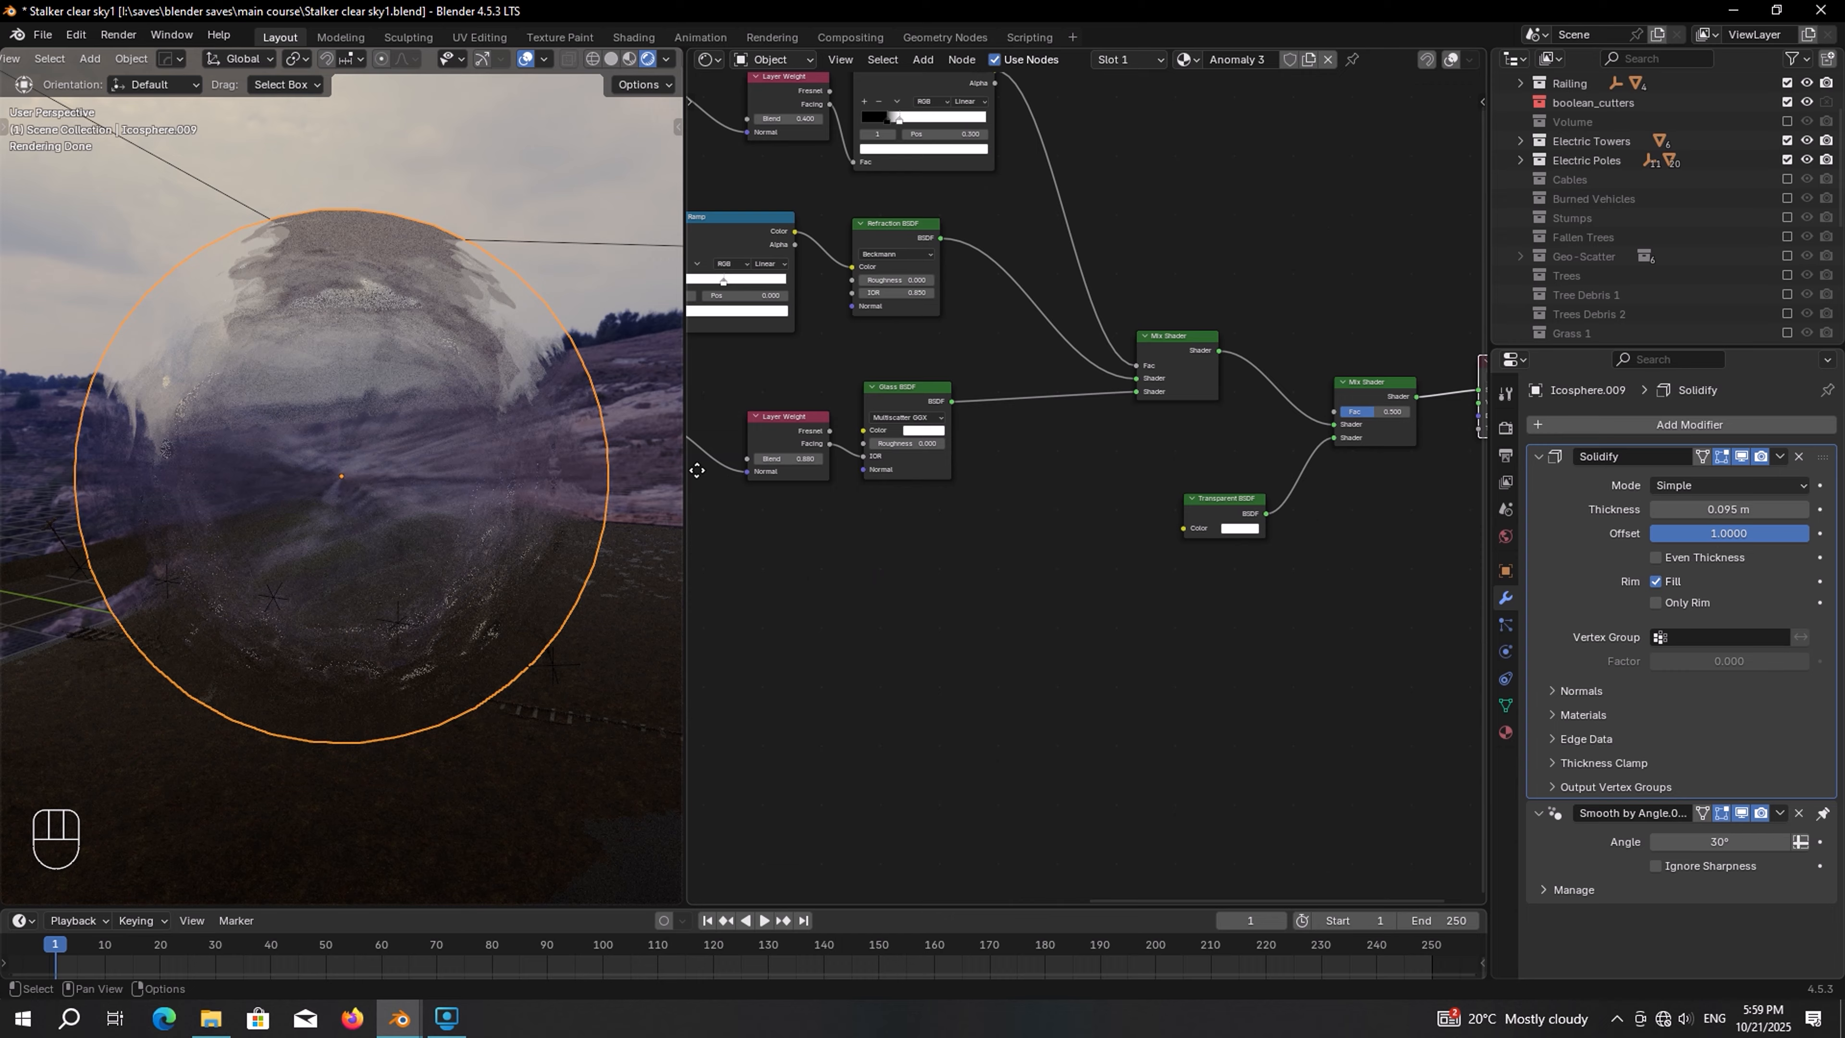
Move the Material Output node further down and to the right
{"action": "middle_click_drag", "start_coordinate": [1455, 496], "coordinate": [1139, 499]}
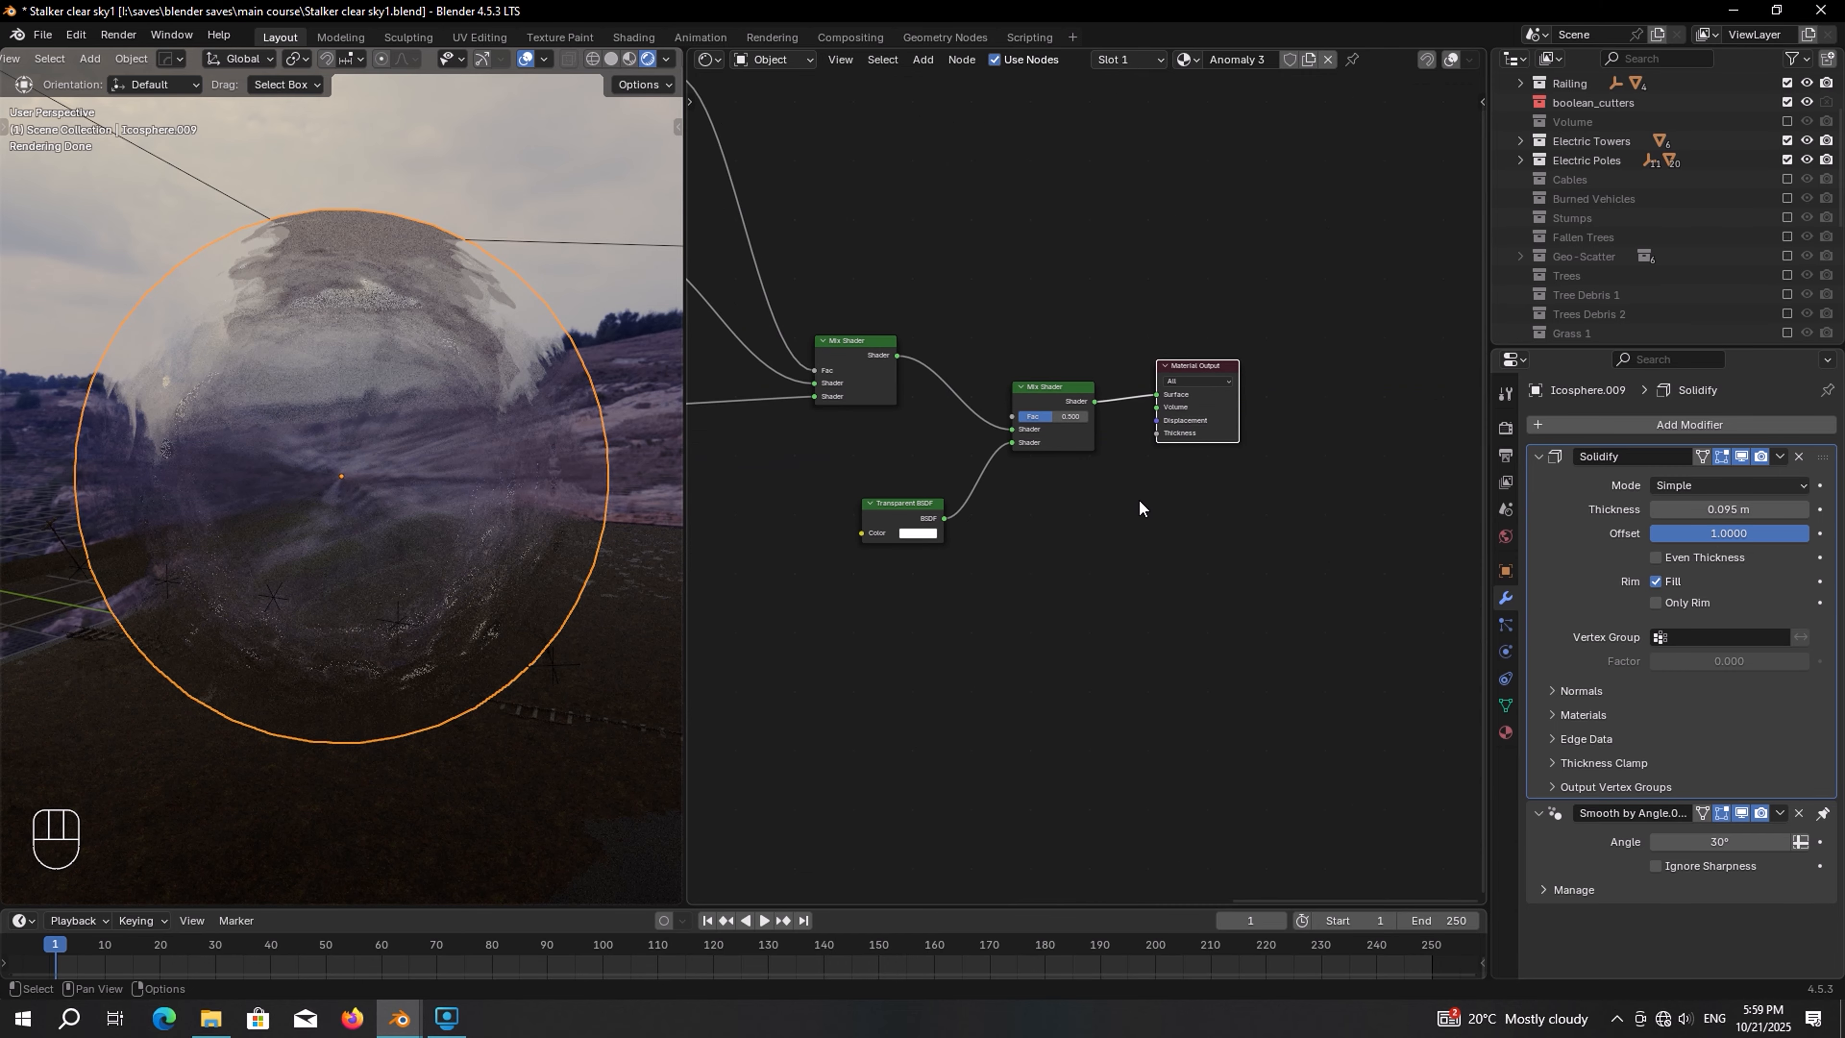
{"action": "scroll", "coordinate": [1139, 499], "scroll_direction": "up", "scroll_amount": 1}
{"action": "left_click_drag", "start_coordinate": [1212, 333], "coordinate": [1360, 629]}
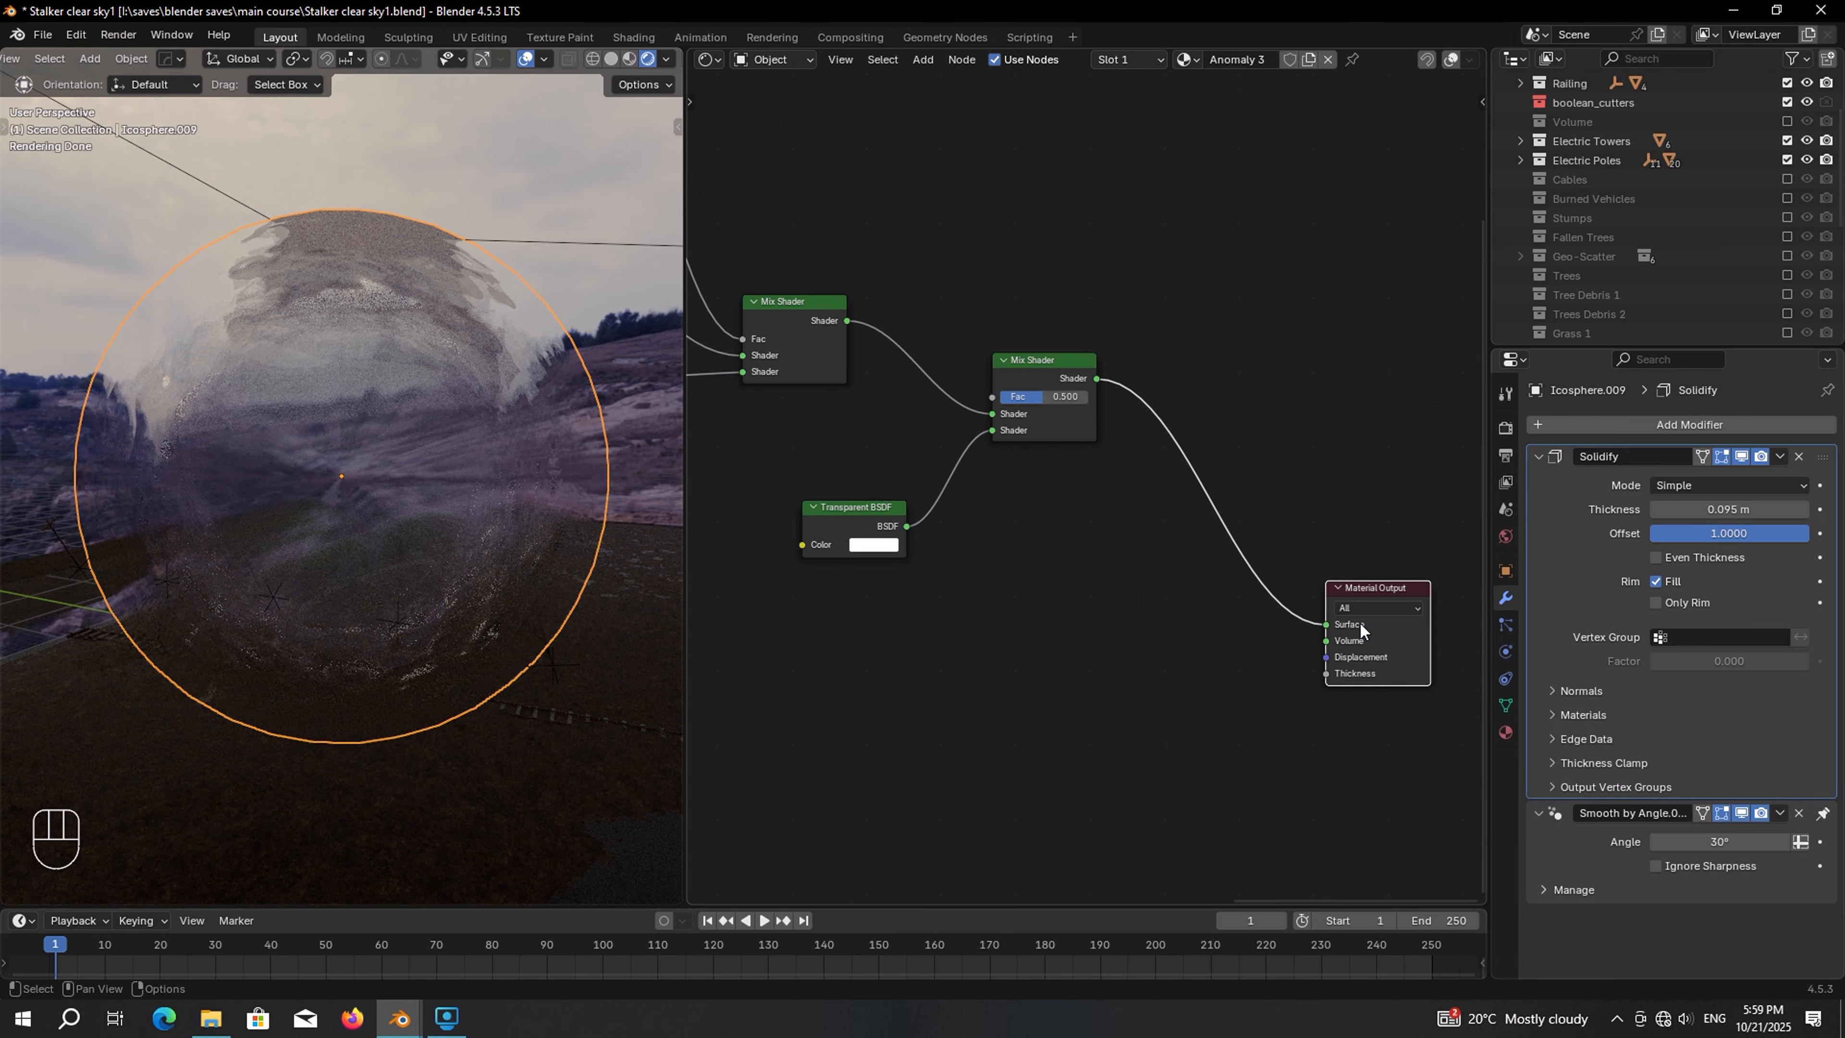
Add a Principled Volume node below the Transparent BSDF
{"action": "middle_click_drag", "start_coordinate": [1120, 658], "coordinate": [1090, 468]}
{"action": "scroll", "coordinate": [1090, 467], "scroll_direction": "up", "scroll_amount": 1}
{"action": "key", "text": "shift+a"}
{"action": "type", "text": "vol"}
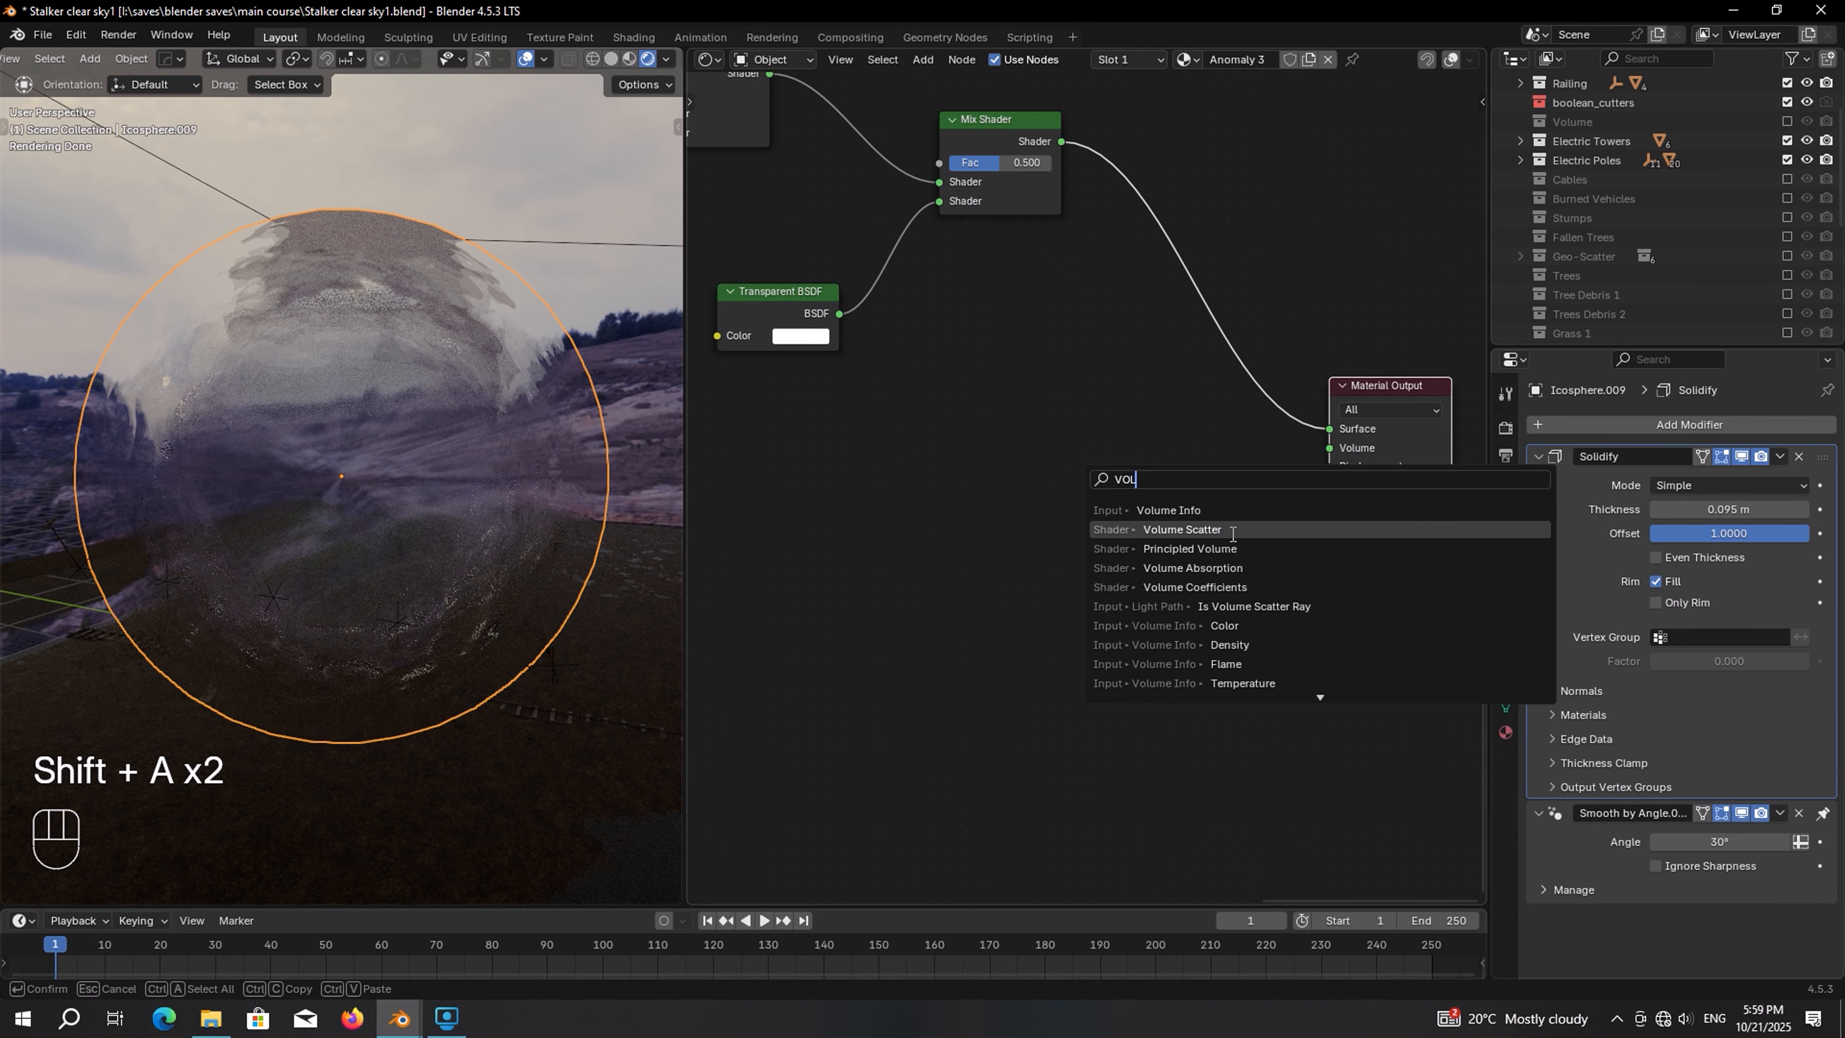
{"action": "left_click", "coordinate": [1163, 567]}
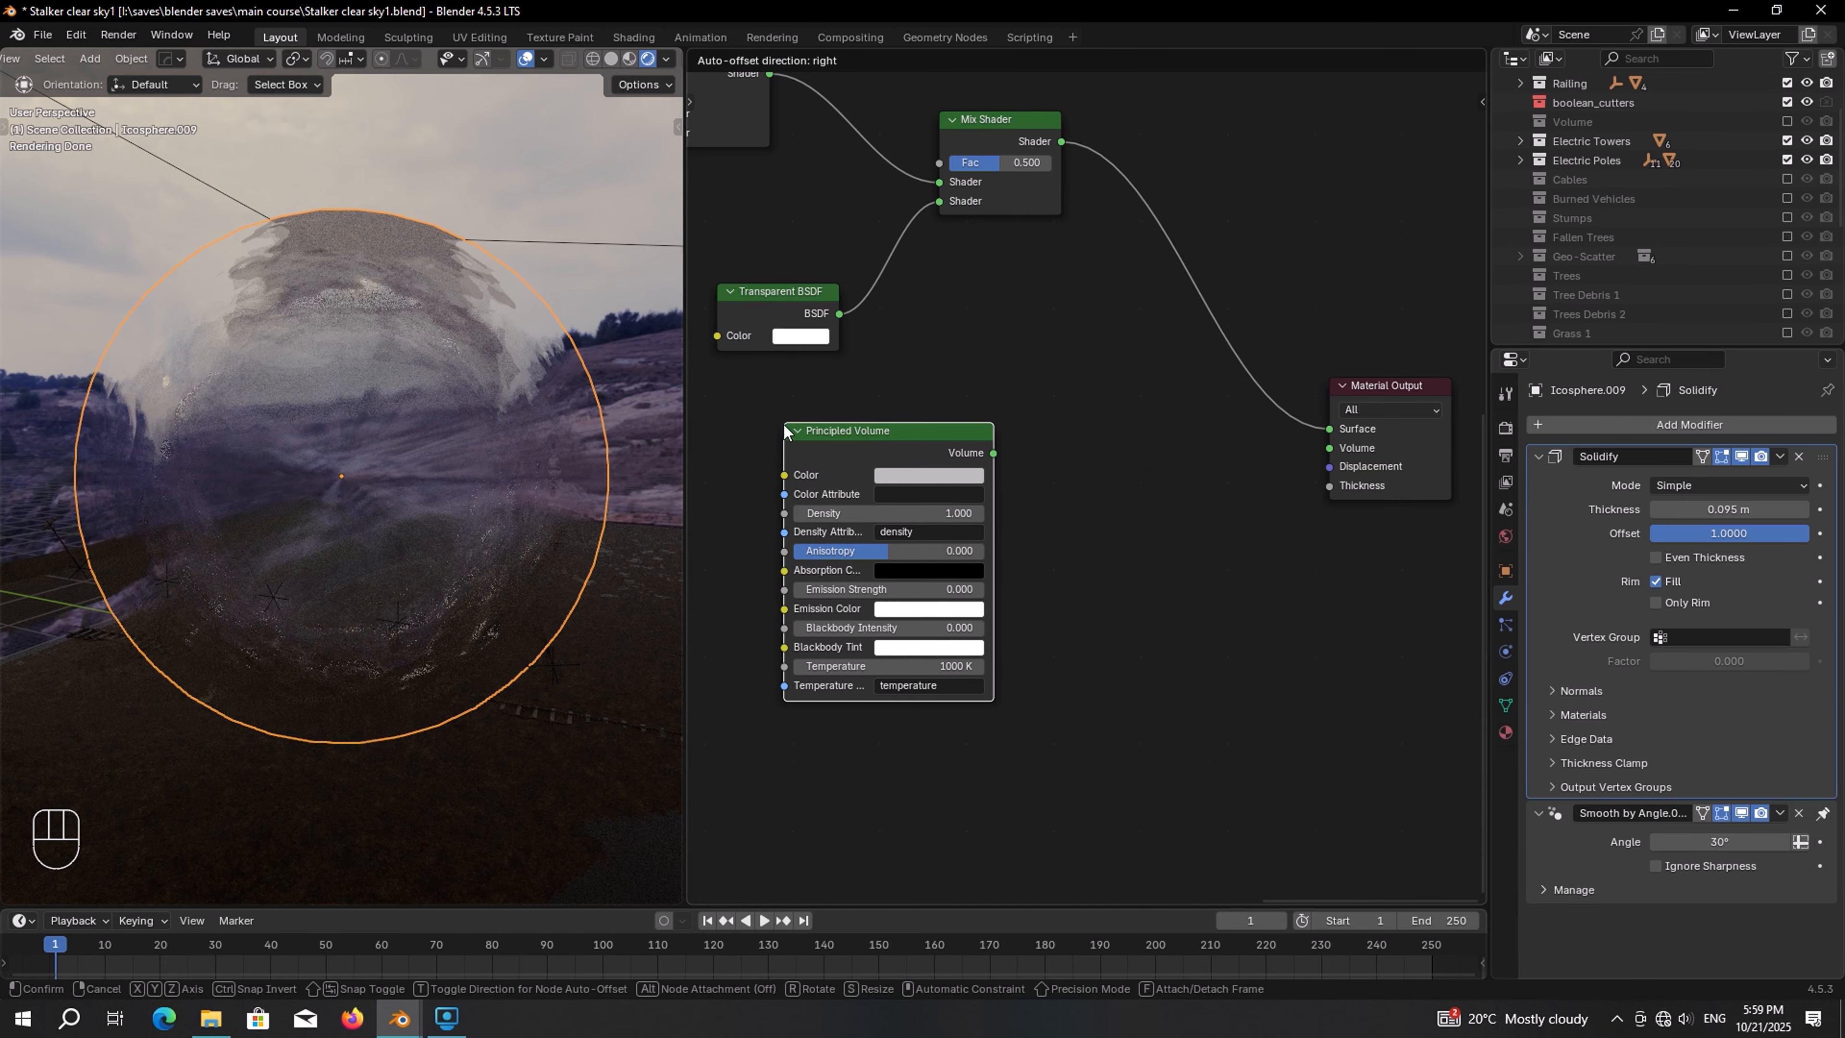
{"action": "left_click", "coordinate": [785, 431]}
Duplicate the Transparent BSDF node and place the copy below the Principled Volume
{"action": "left_click", "coordinate": [804, 303]}
{"action": "key", "text": "shift+d"}
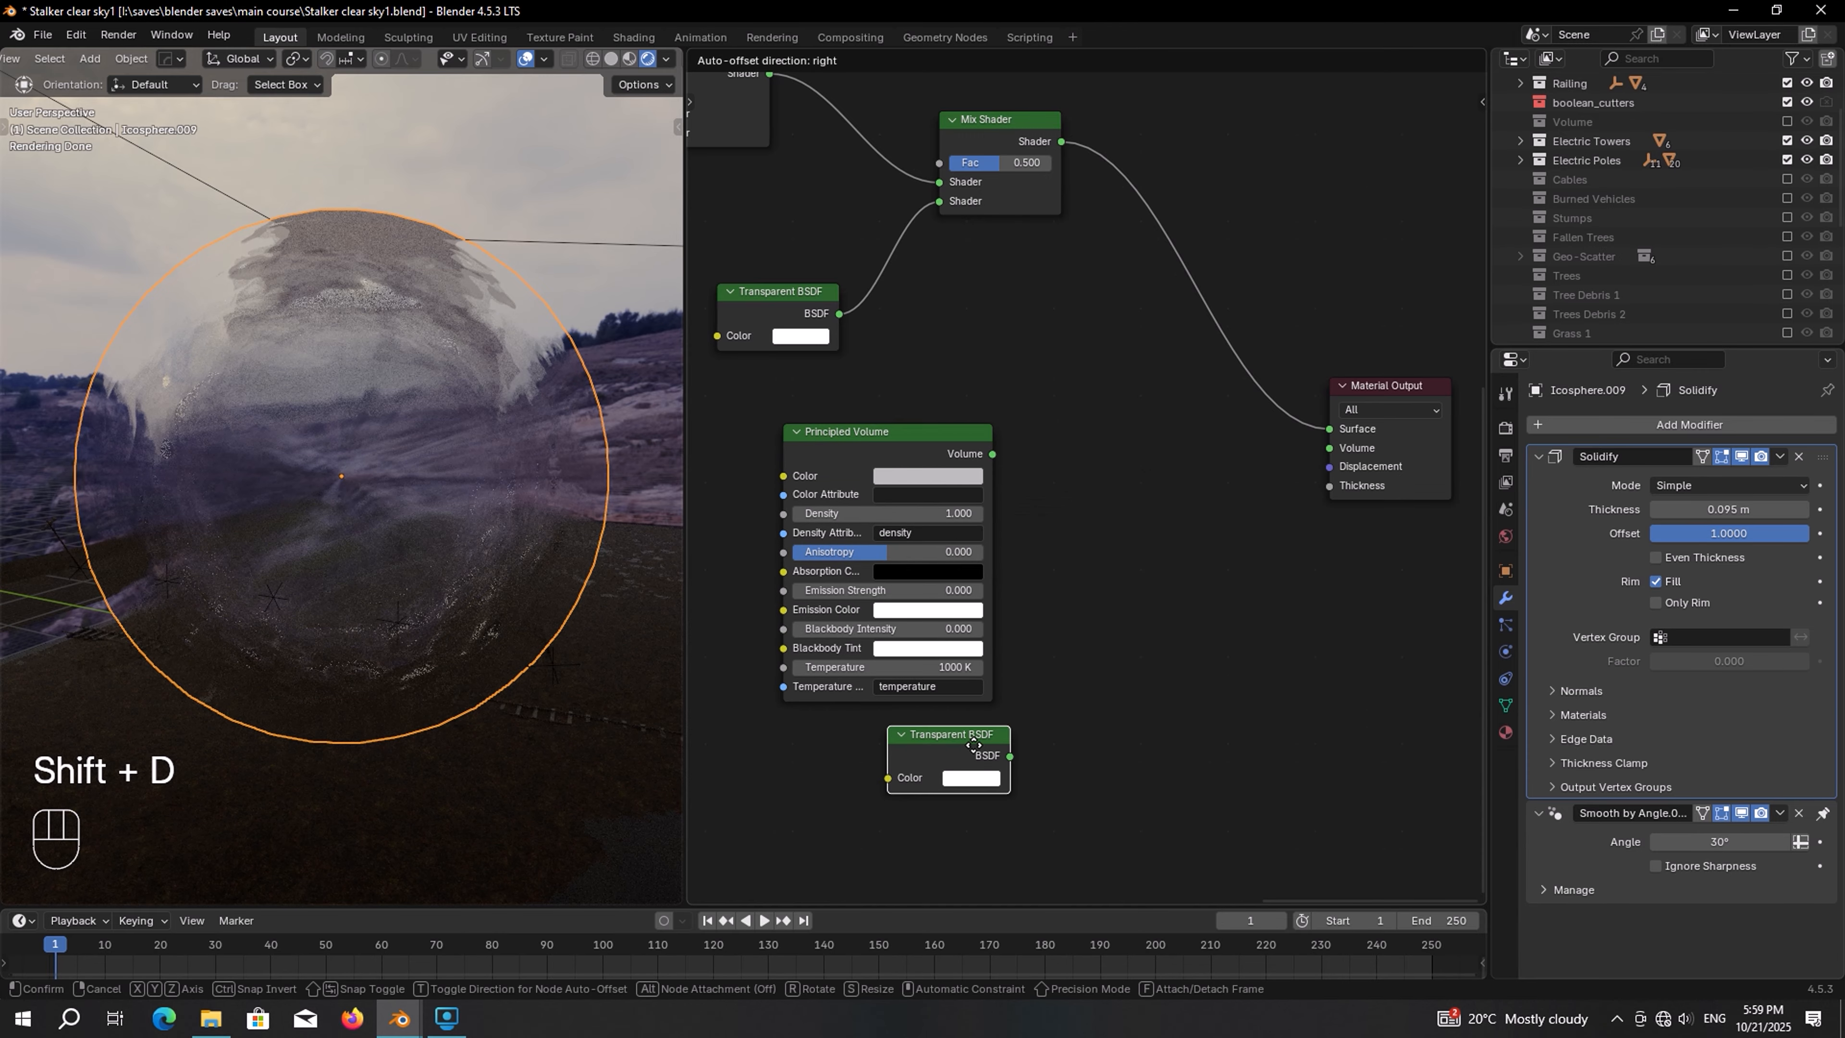
{"action": "left_click", "coordinate": [973, 745]}
Duplicate the Mix Shader node and place the copy beside the Principled Volume
{"action": "scroll", "coordinate": [973, 744], "scroll_direction": "down", "scroll_amount": 1}
{"action": "left_click", "coordinate": [994, 119]}
{"action": "key", "text": "shift+d"}
{"action": "left_click", "coordinate": [1161, 510]}
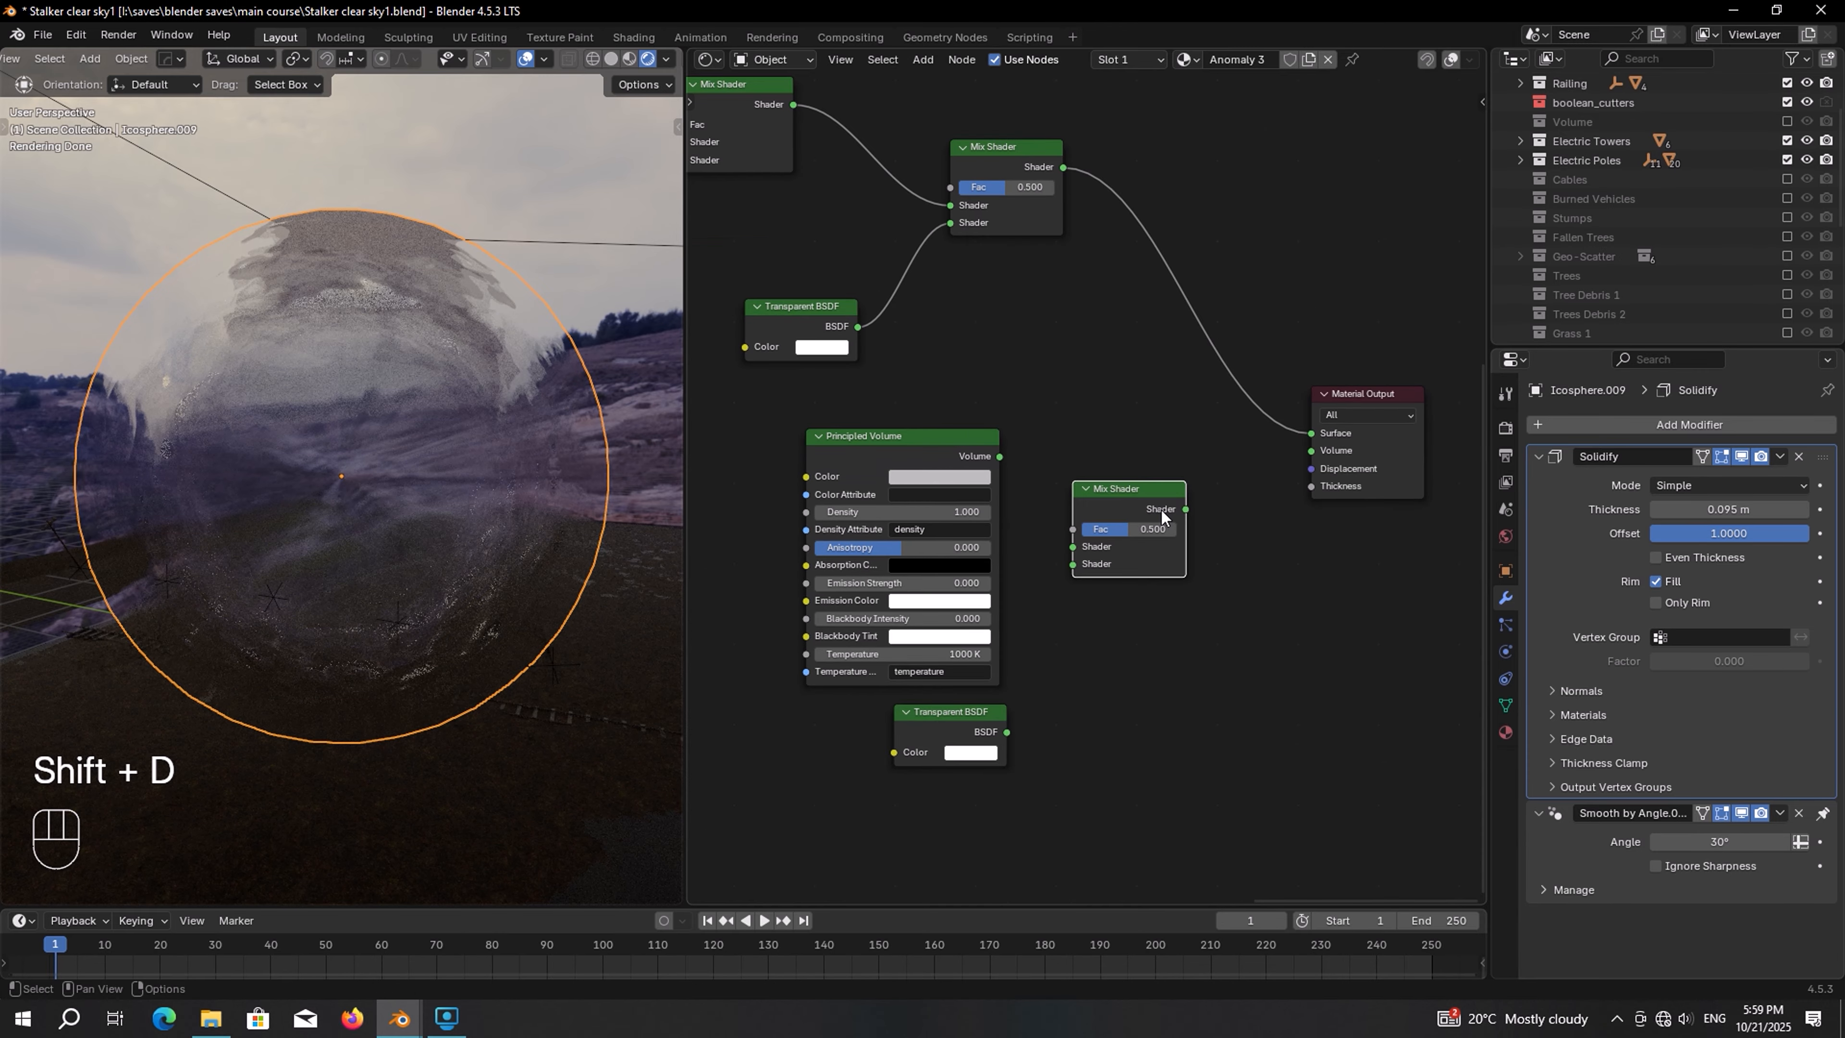
Connect the new Mix Shader to the output's Volume, fed by the Principled Volume and the copied Transparent BSDF
{"action": "scroll", "coordinate": [1161, 510], "scroll_direction": "up", "scroll_amount": 2}
{"action": "left_click_drag", "start_coordinate": [1187, 479], "coordinate": [1357, 399]}
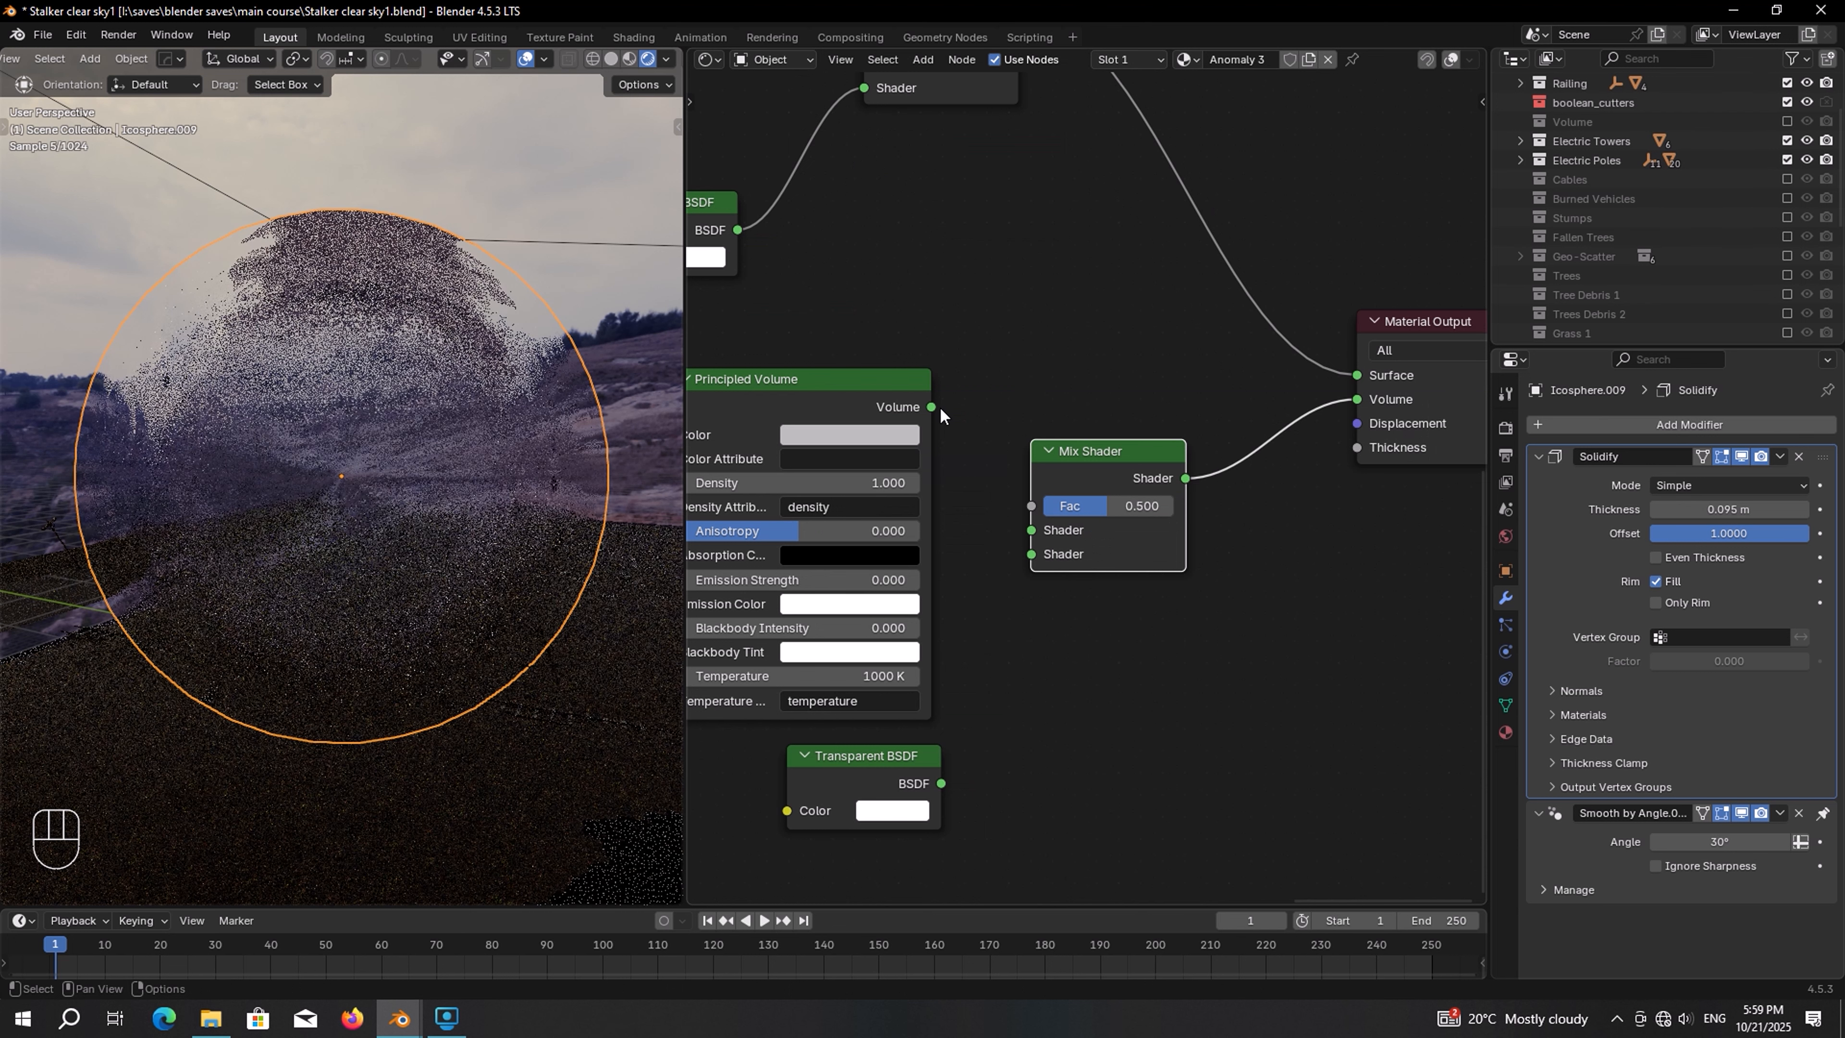
{"action": "left_click_drag", "start_coordinate": [935, 409], "coordinate": [1030, 530]}
{"action": "left_click_drag", "start_coordinate": [941, 783], "coordinate": [1031, 554]}
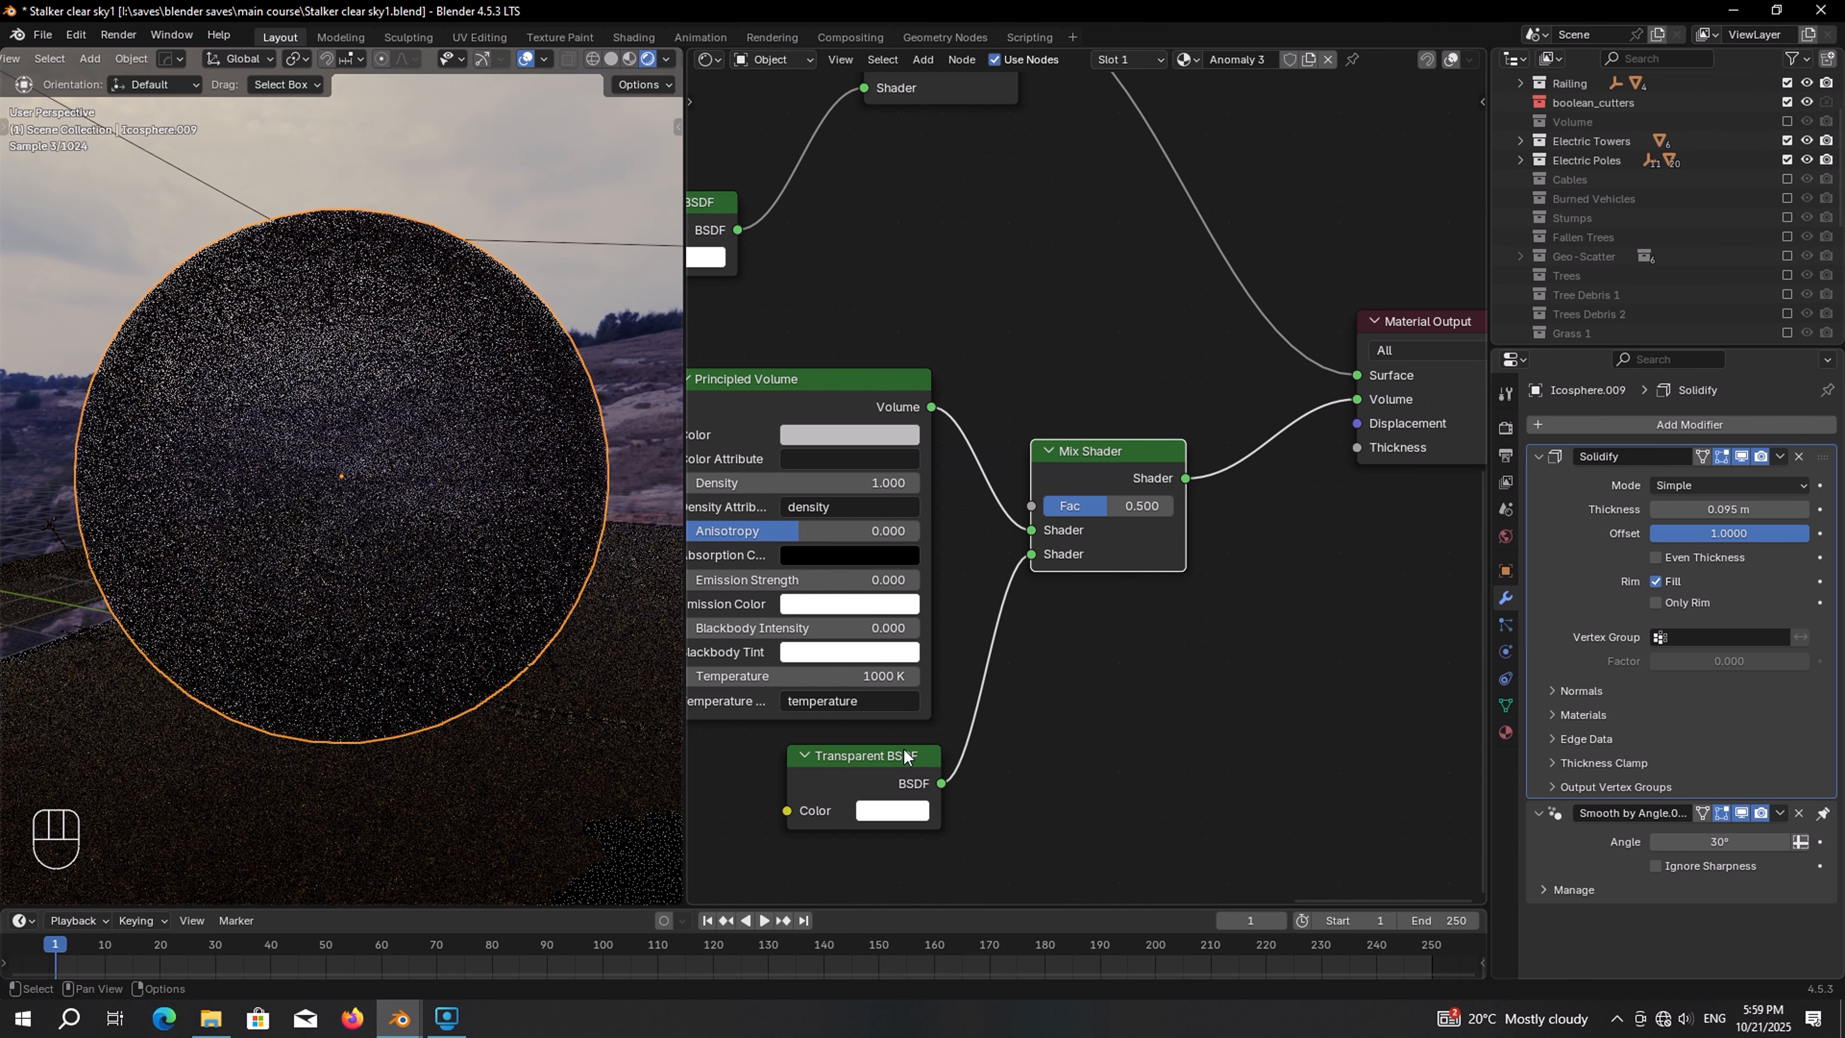
Set the new Mix Shader's factor to 0.4
{"action": "left_click_drag", "start_coordinate": [905, 756], "coordinate": [896, 750]}
{"action": "left_click", "coordinate": [1142, 511]}
{"action": "type", "text": "0"}
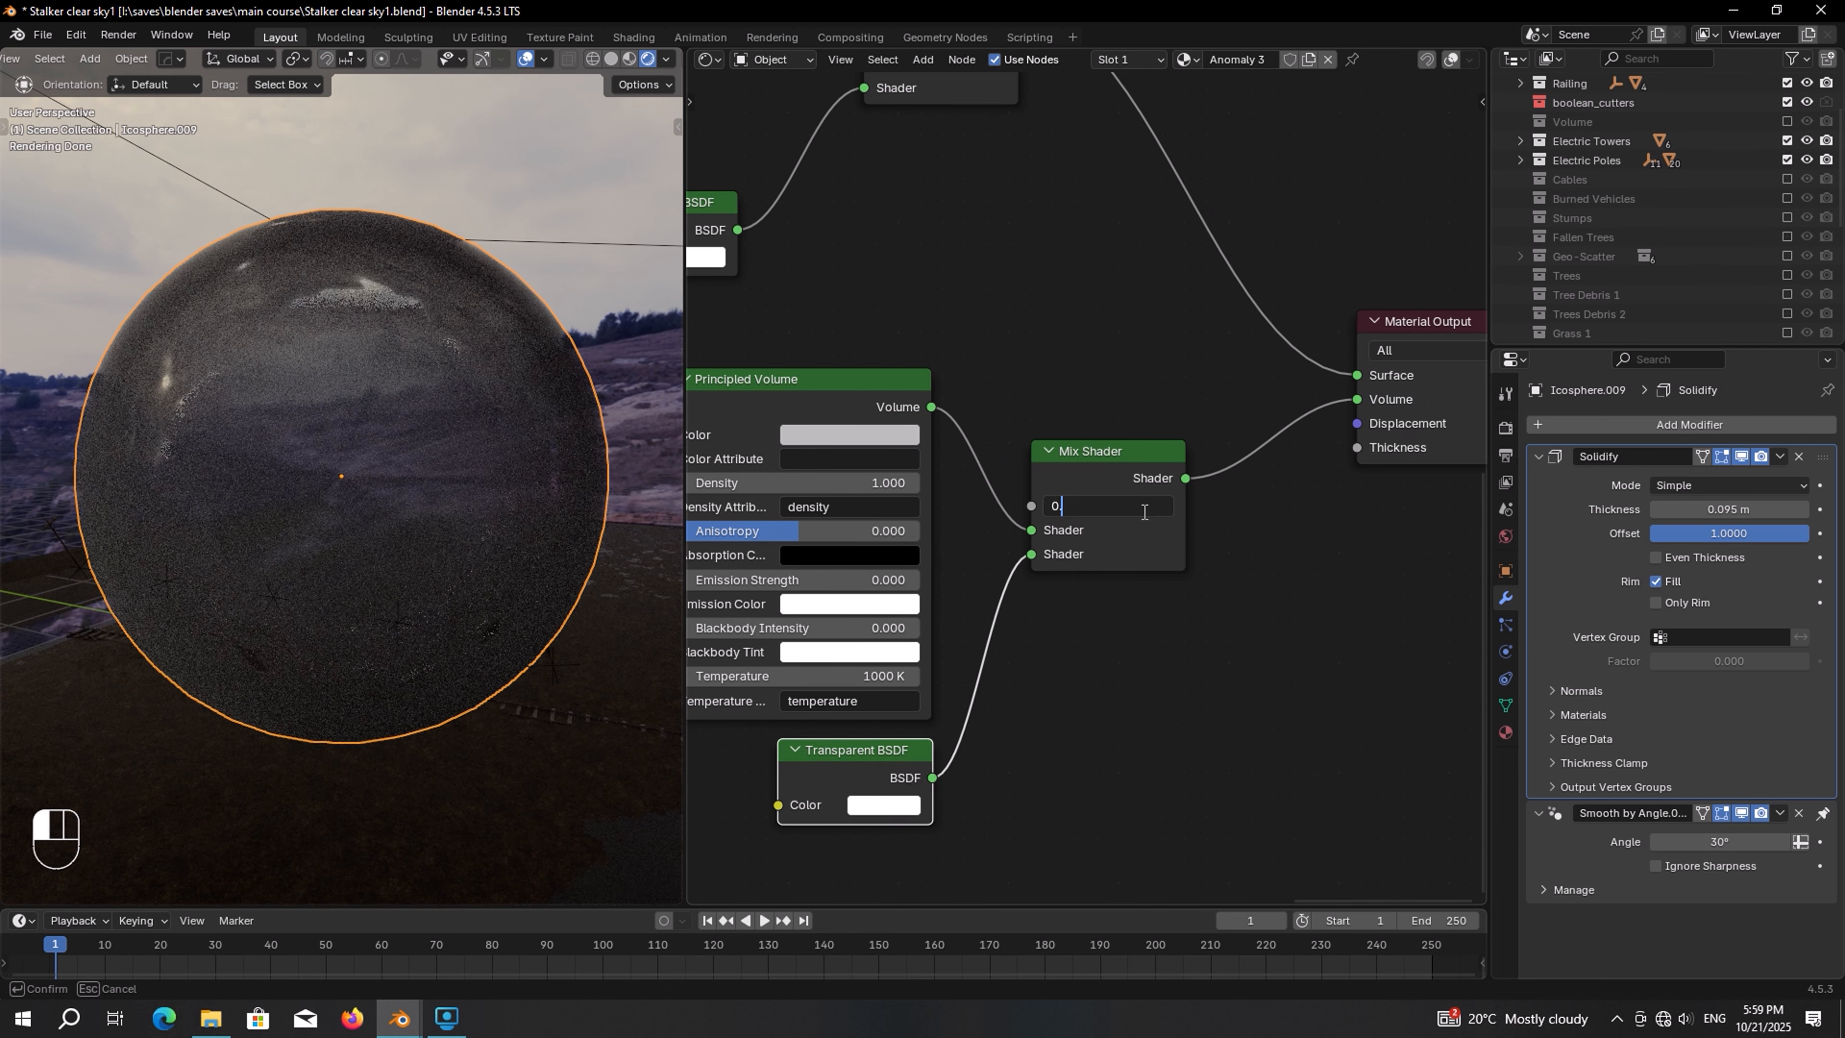
{"action": "type", "text": ".4"}
{"action": "key", "text": "Return"}
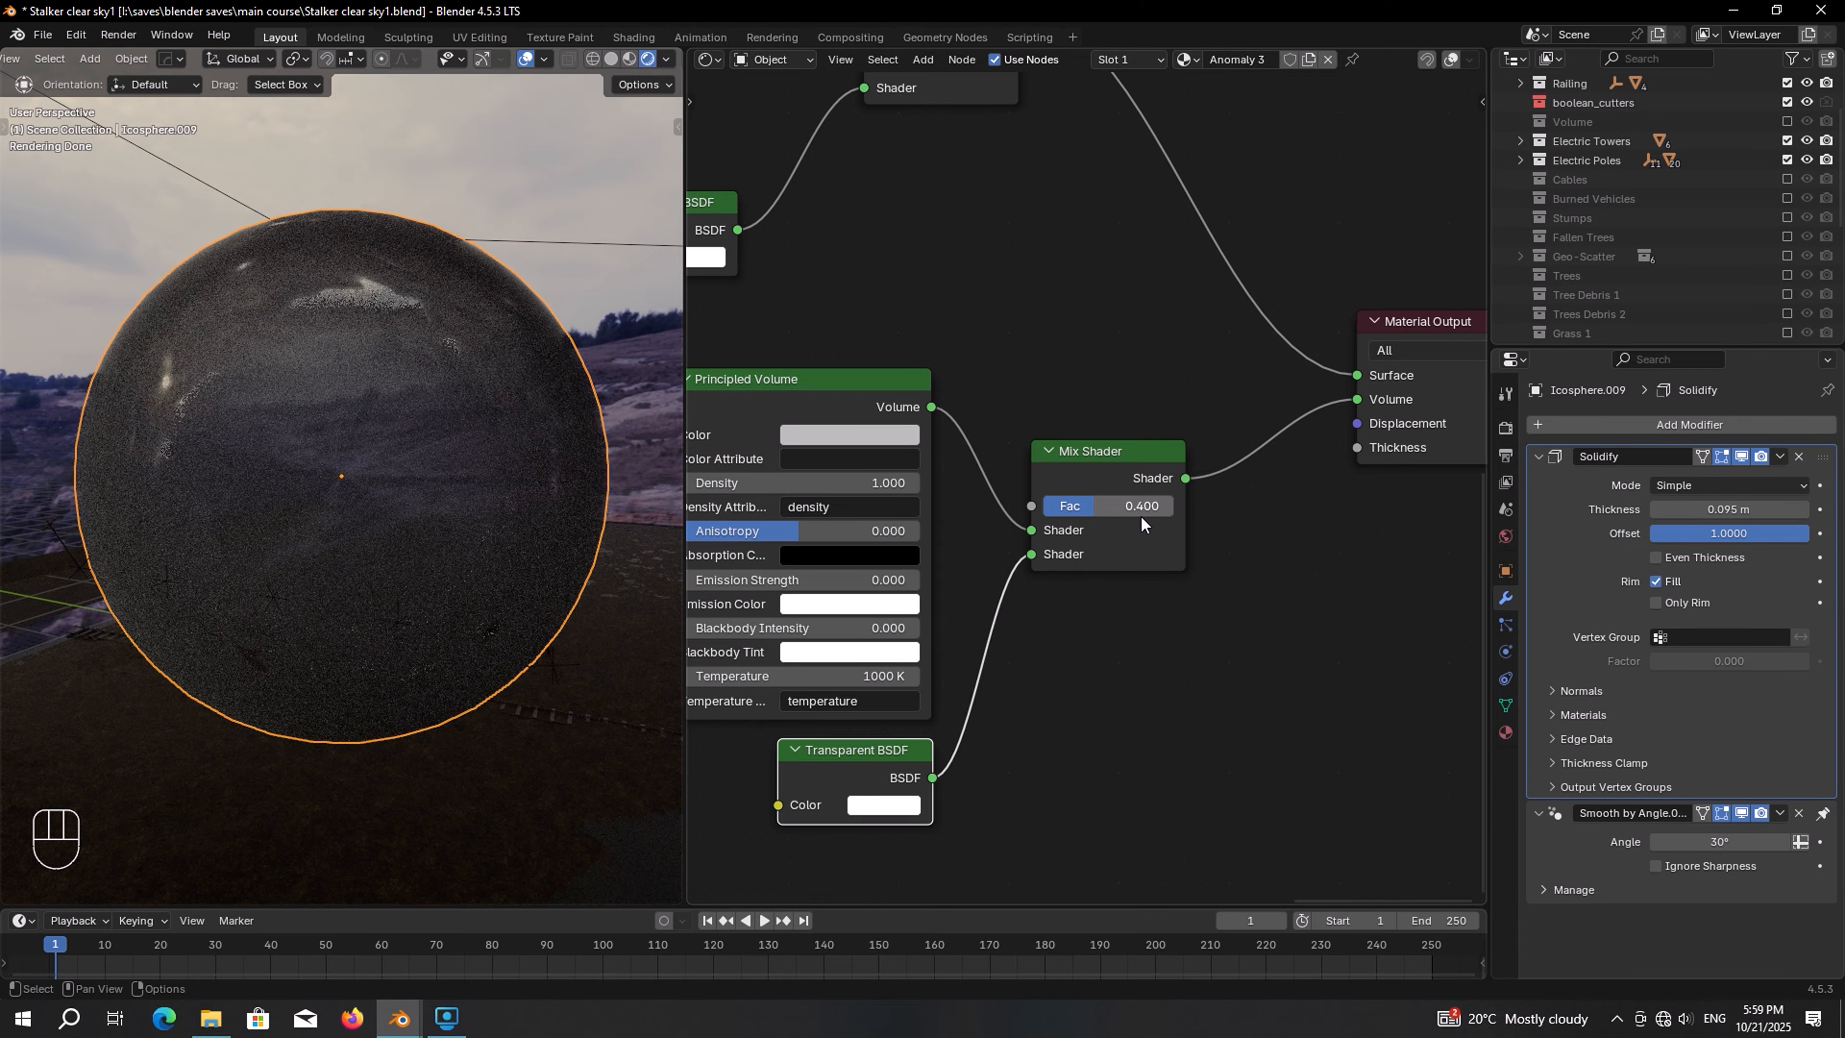
Set the Principled Volume's density to 0.12
{"action": "middle_click_drag", "start_coordinate": [730, 443], "coordinate": [1082, 470]}
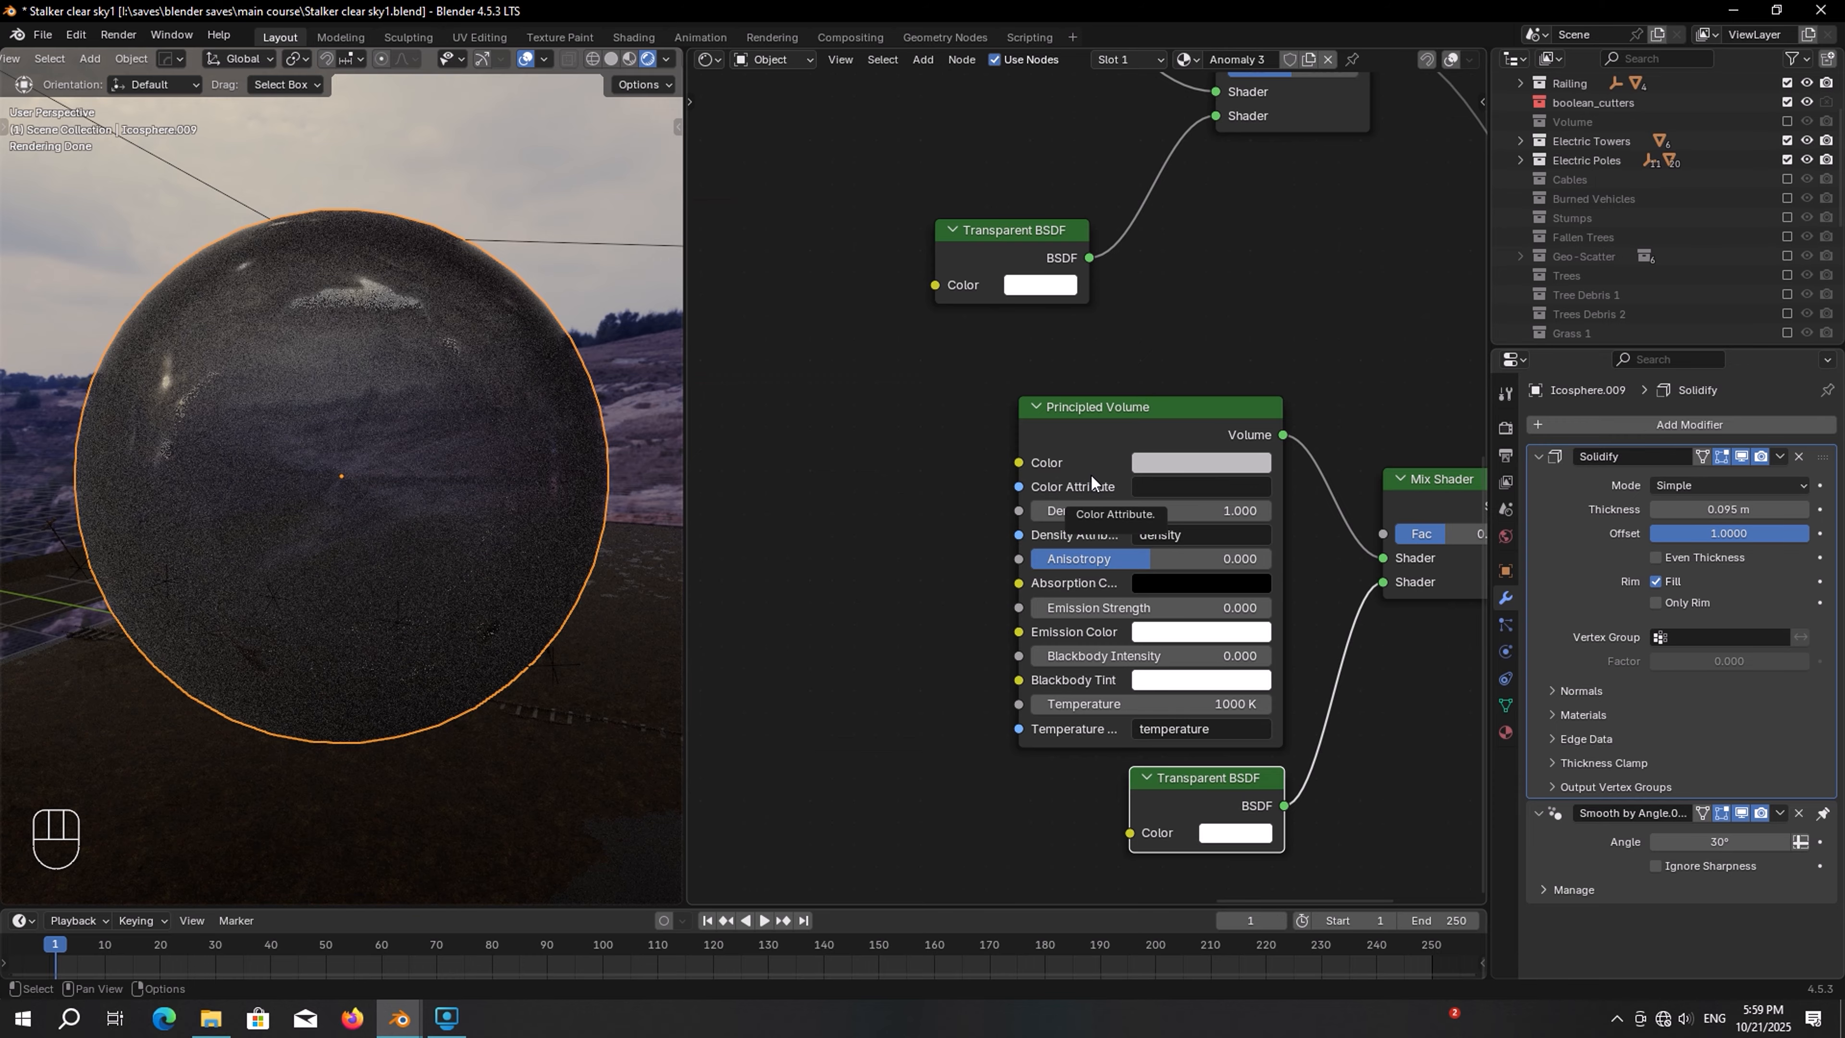
{"action": "scroll", "coordinate": [1090, 473], "scroll_direction": "up", "scroll_amount": 2}
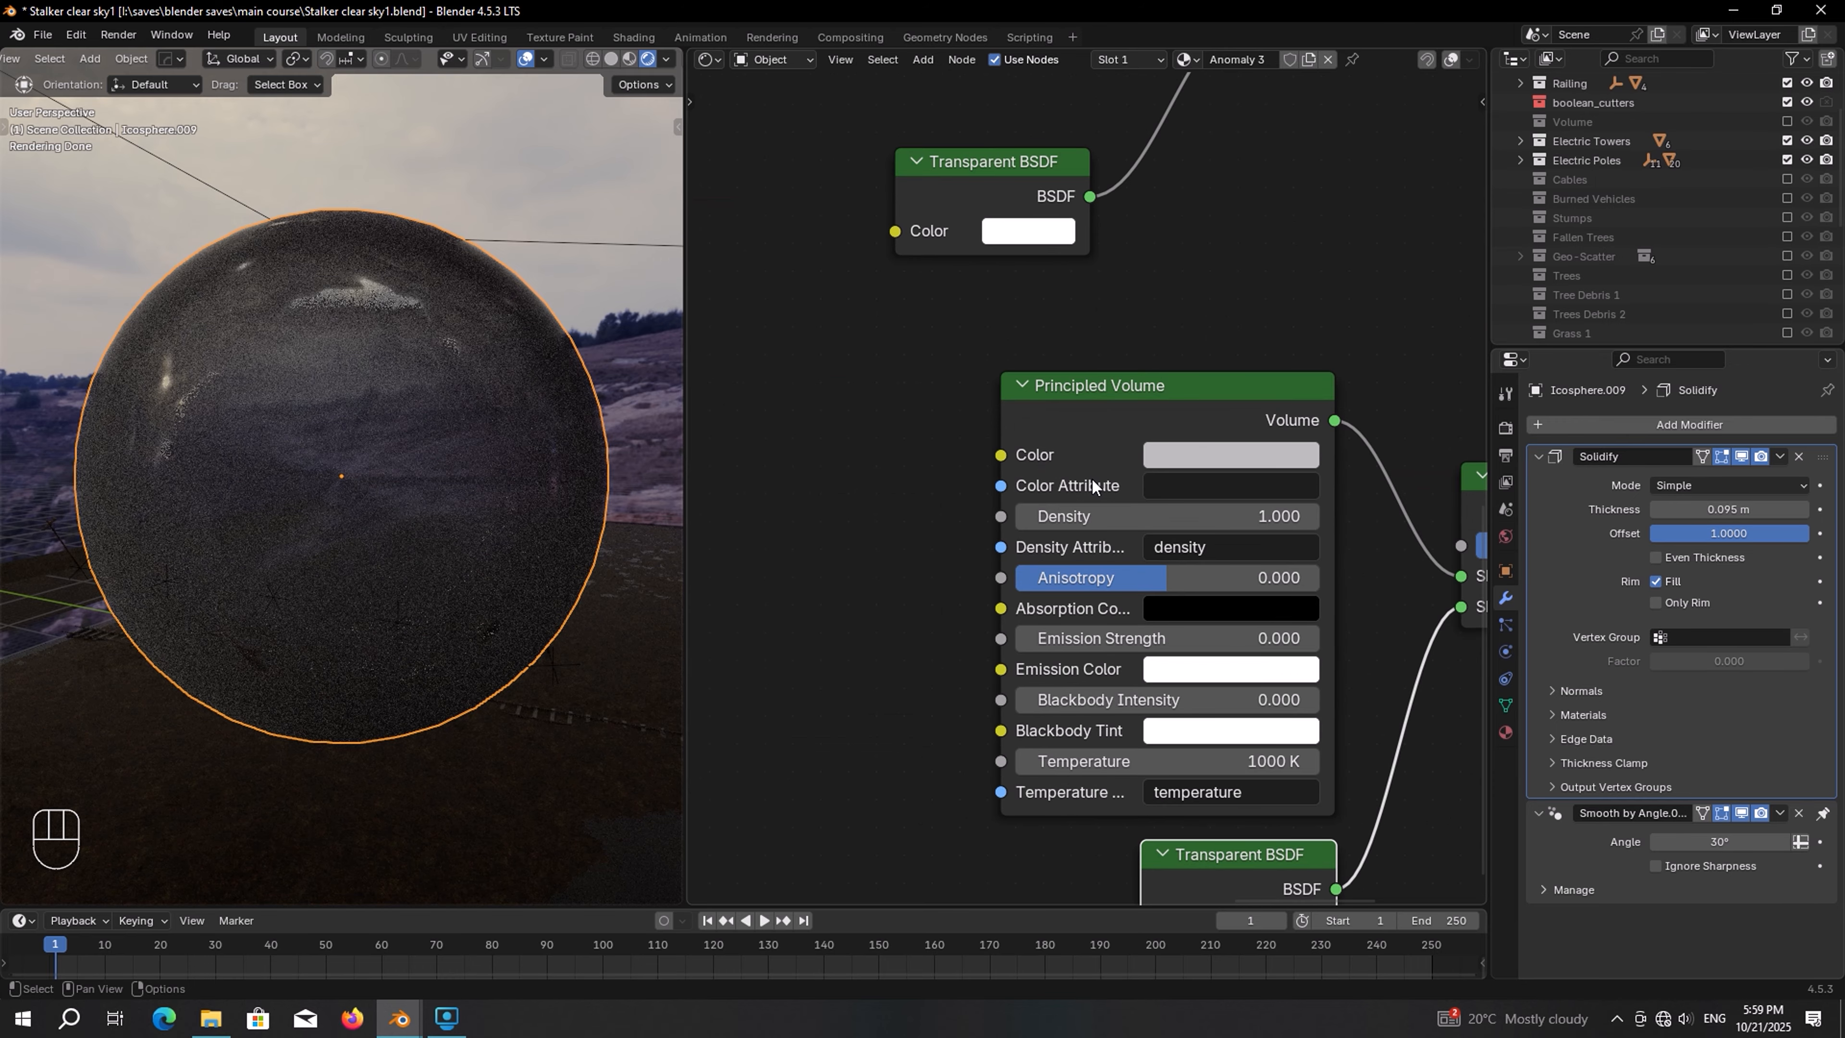
{"action": "left_click", "coordinate": [1181, 513]}
{"action": "type", "text": "0.1"}
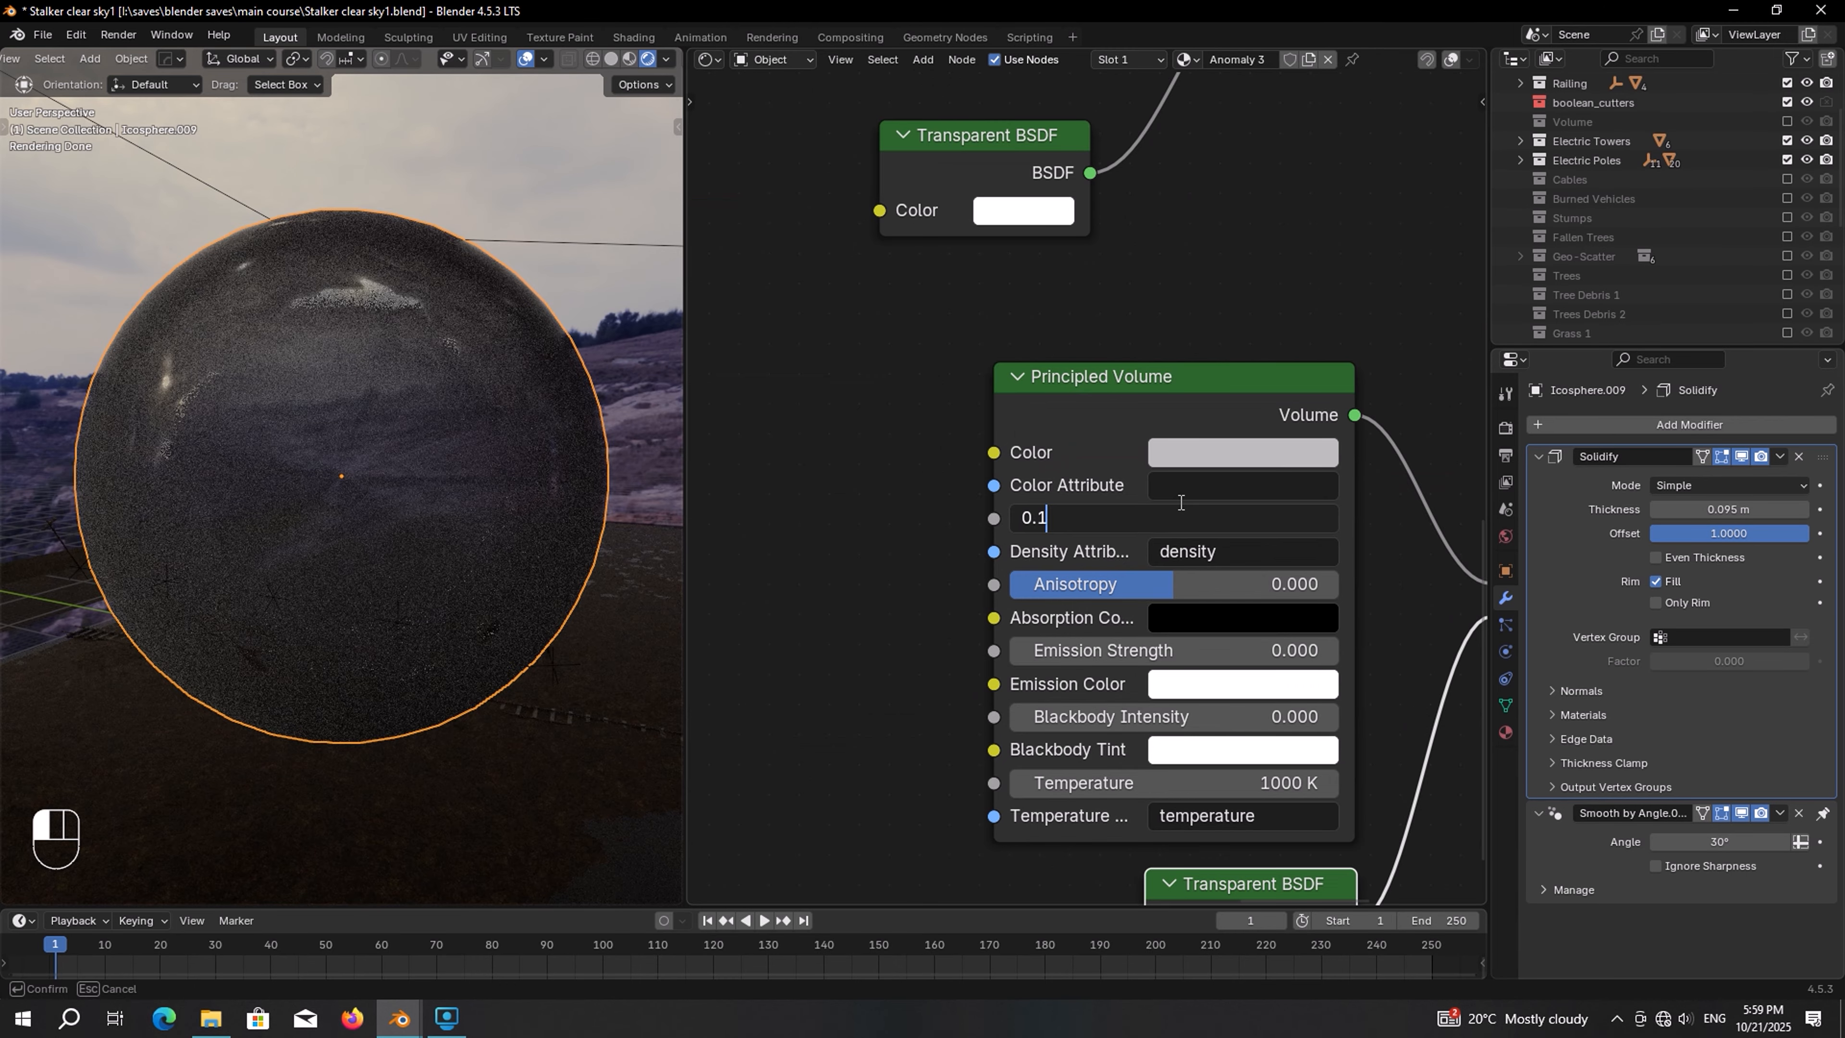
{"action": "type", "text": "2"}
{"action": "key", "text": "Return"}
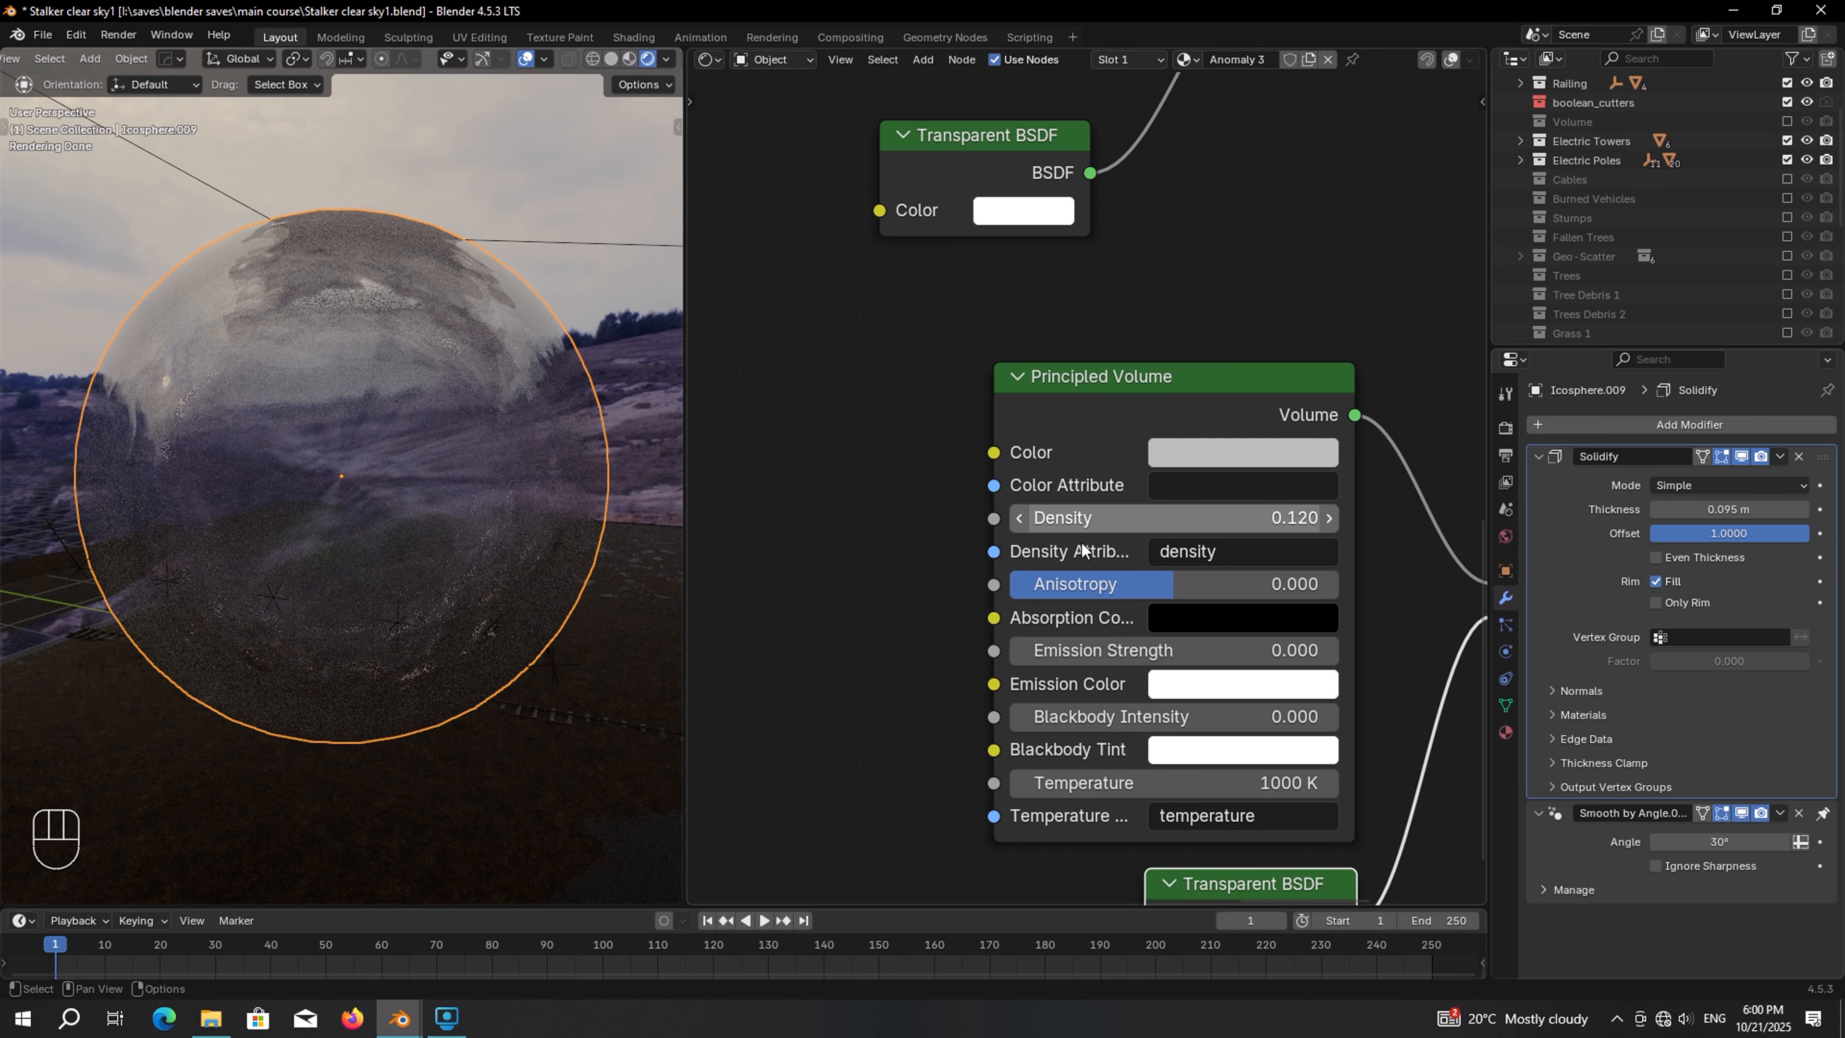
Set the Principled Volume's emission strength to 3
{"action": "middle_click_drag", "start_coordinate": [1143, 668], "coordinate": [1065, 548]}
{"action": "scroll", "coordinate": [1065, 548], "scroll_direction": "up", "scroll_amount": 2}
{"action": "left_click", "coordinate": [1156, 538]}
{"action": "type", "text": "3"}
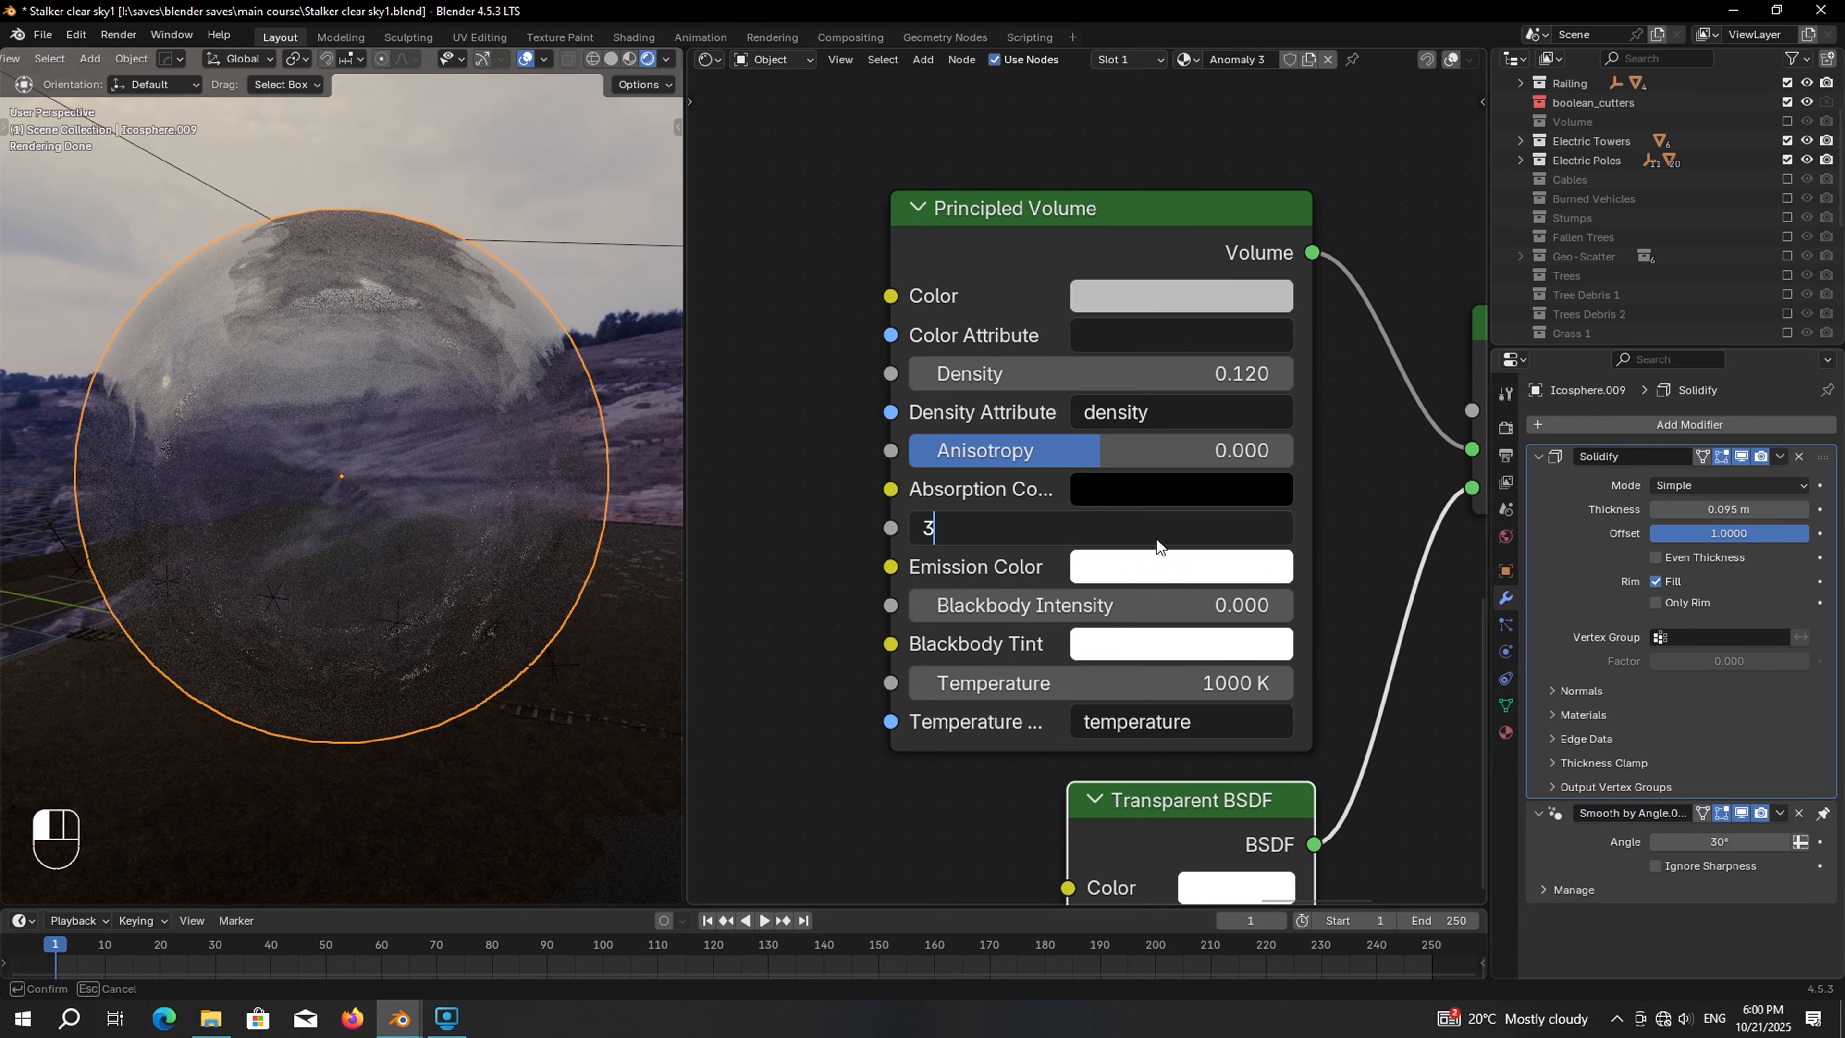
{"action": "key", "text": "Return"}
Add a Noise Texture node to the left of the Principled Volume
{"action": "key", "text": "shift+a"}
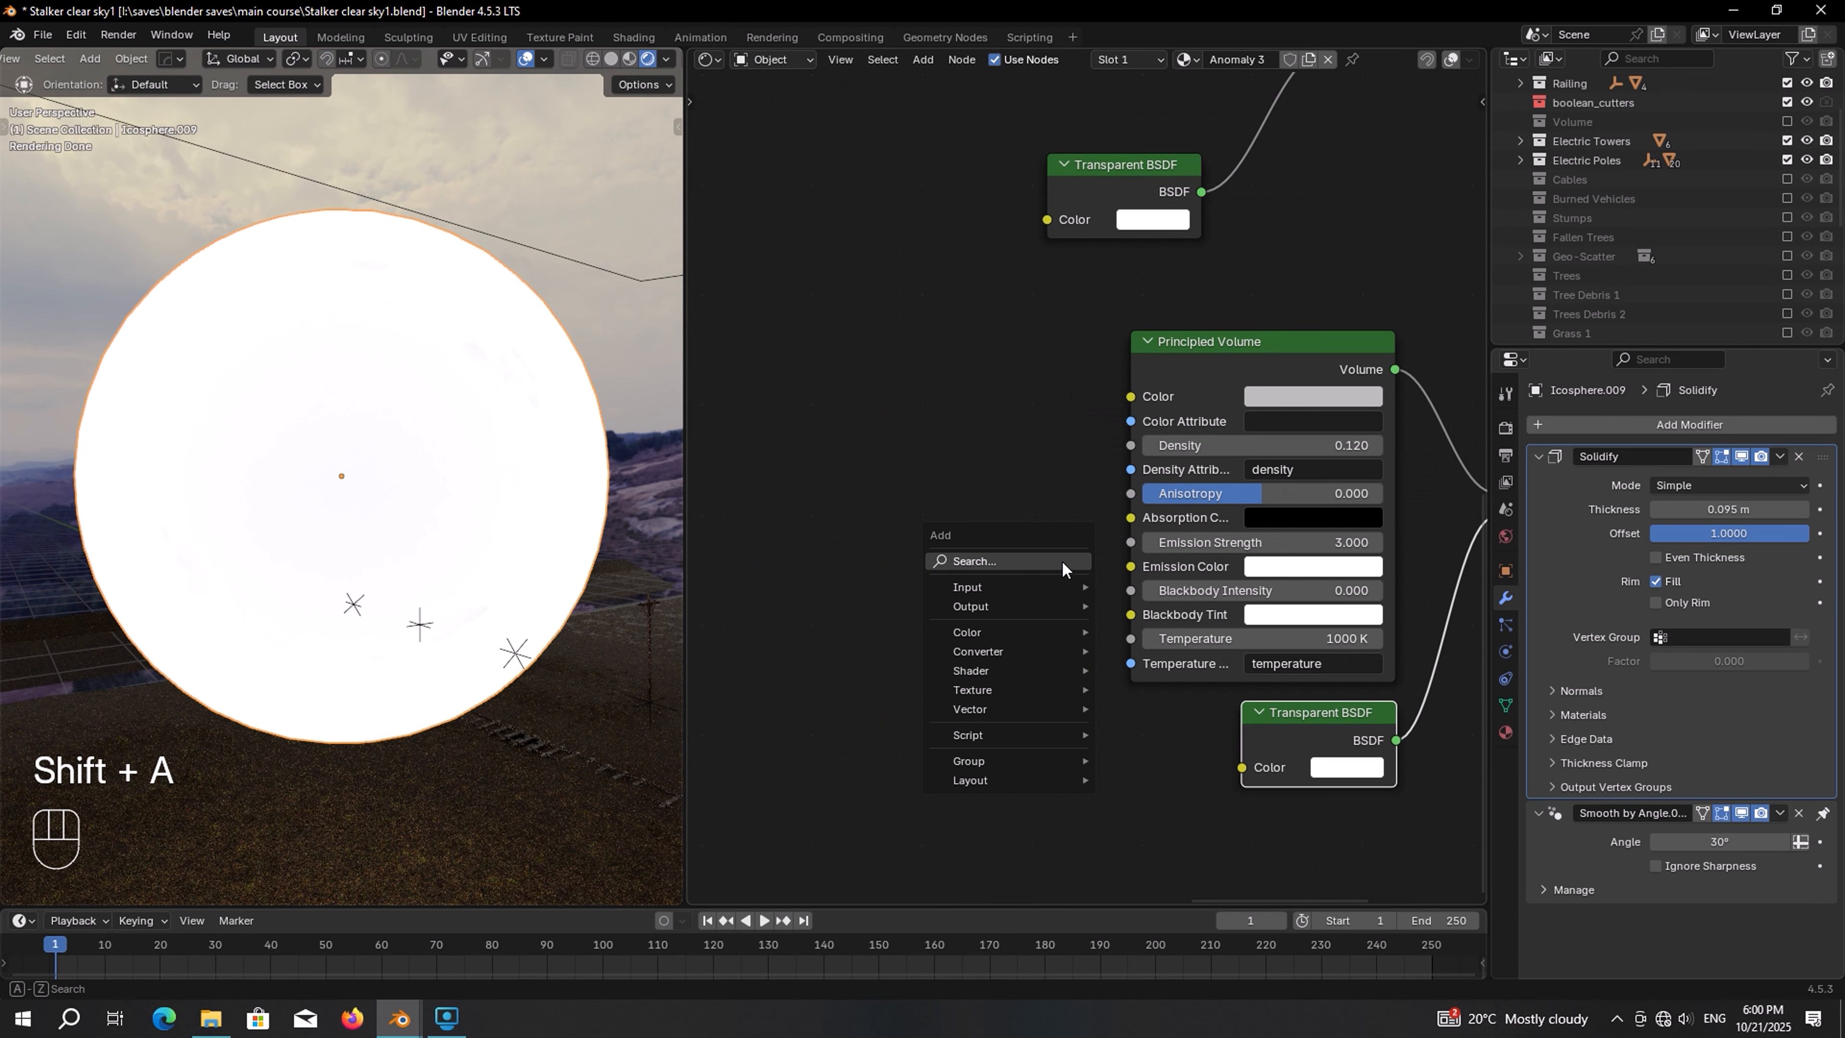
{"action": "type", "text": "NOIS"}
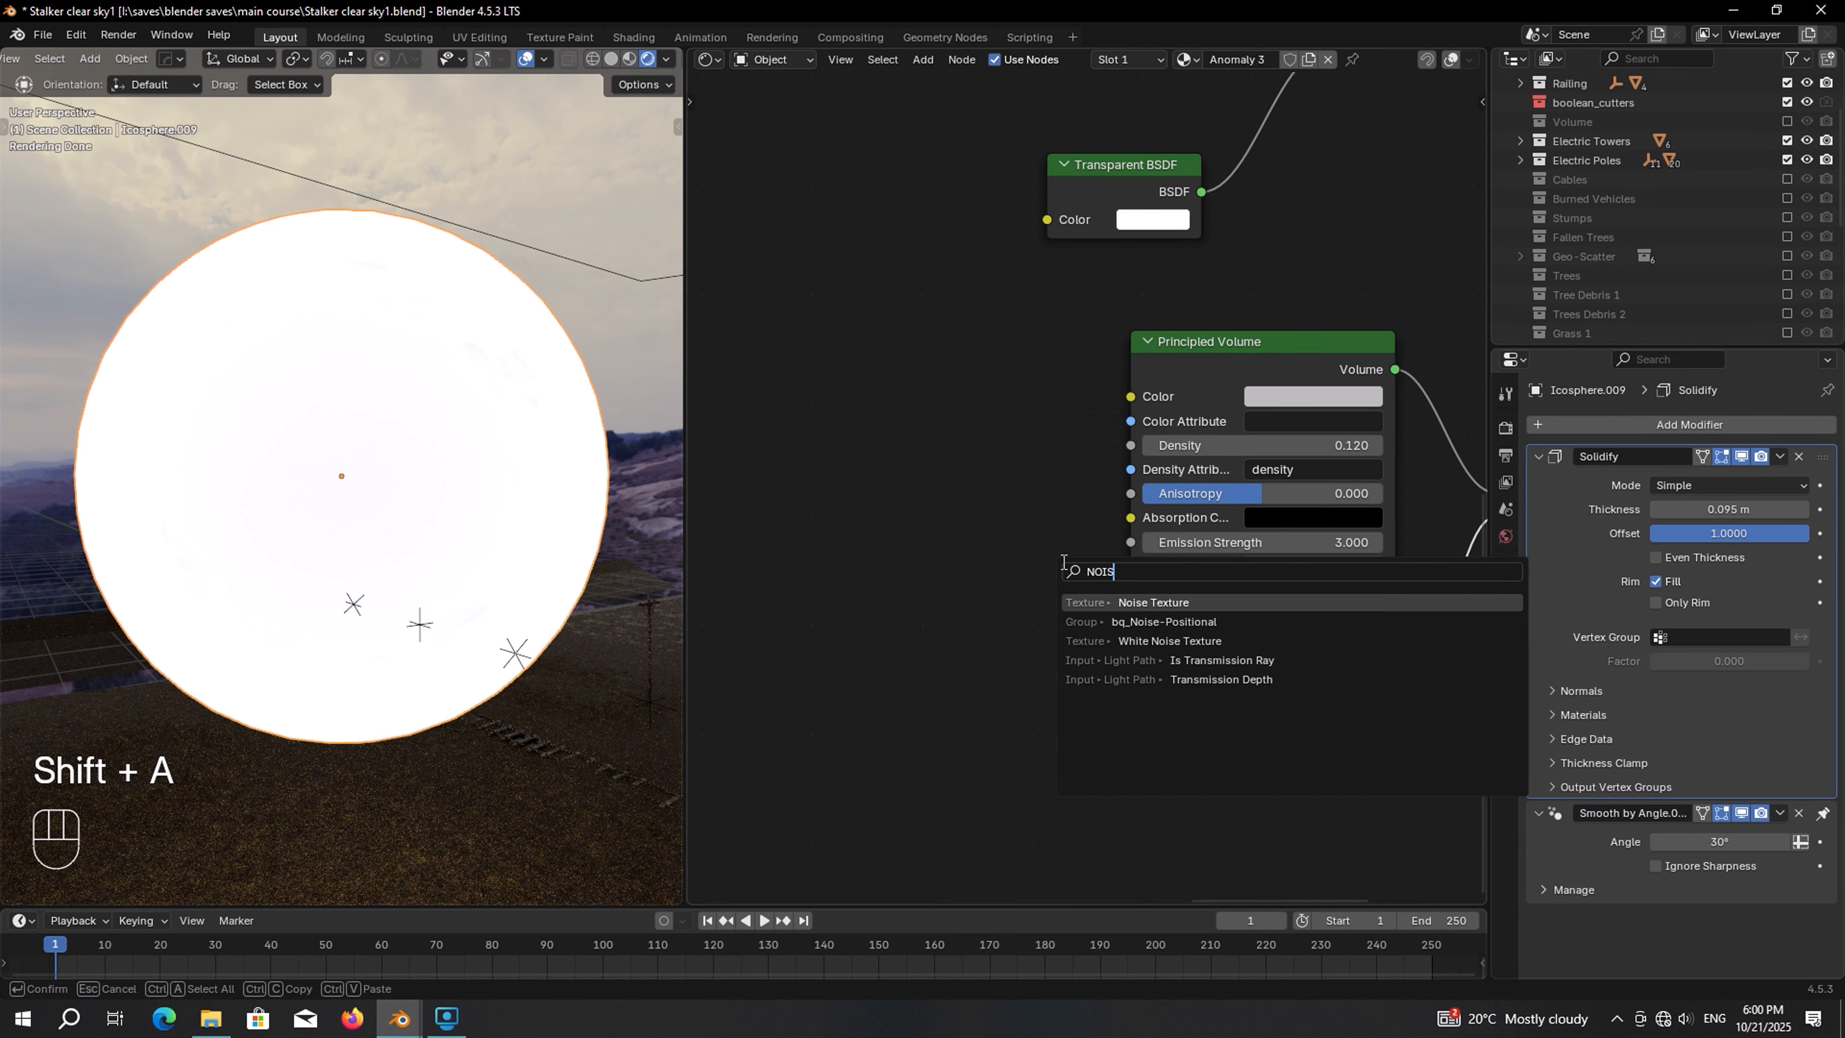
{"action": "key", "text": "Return"}
{"action": "left_click", "coordinate": [763, 432]}
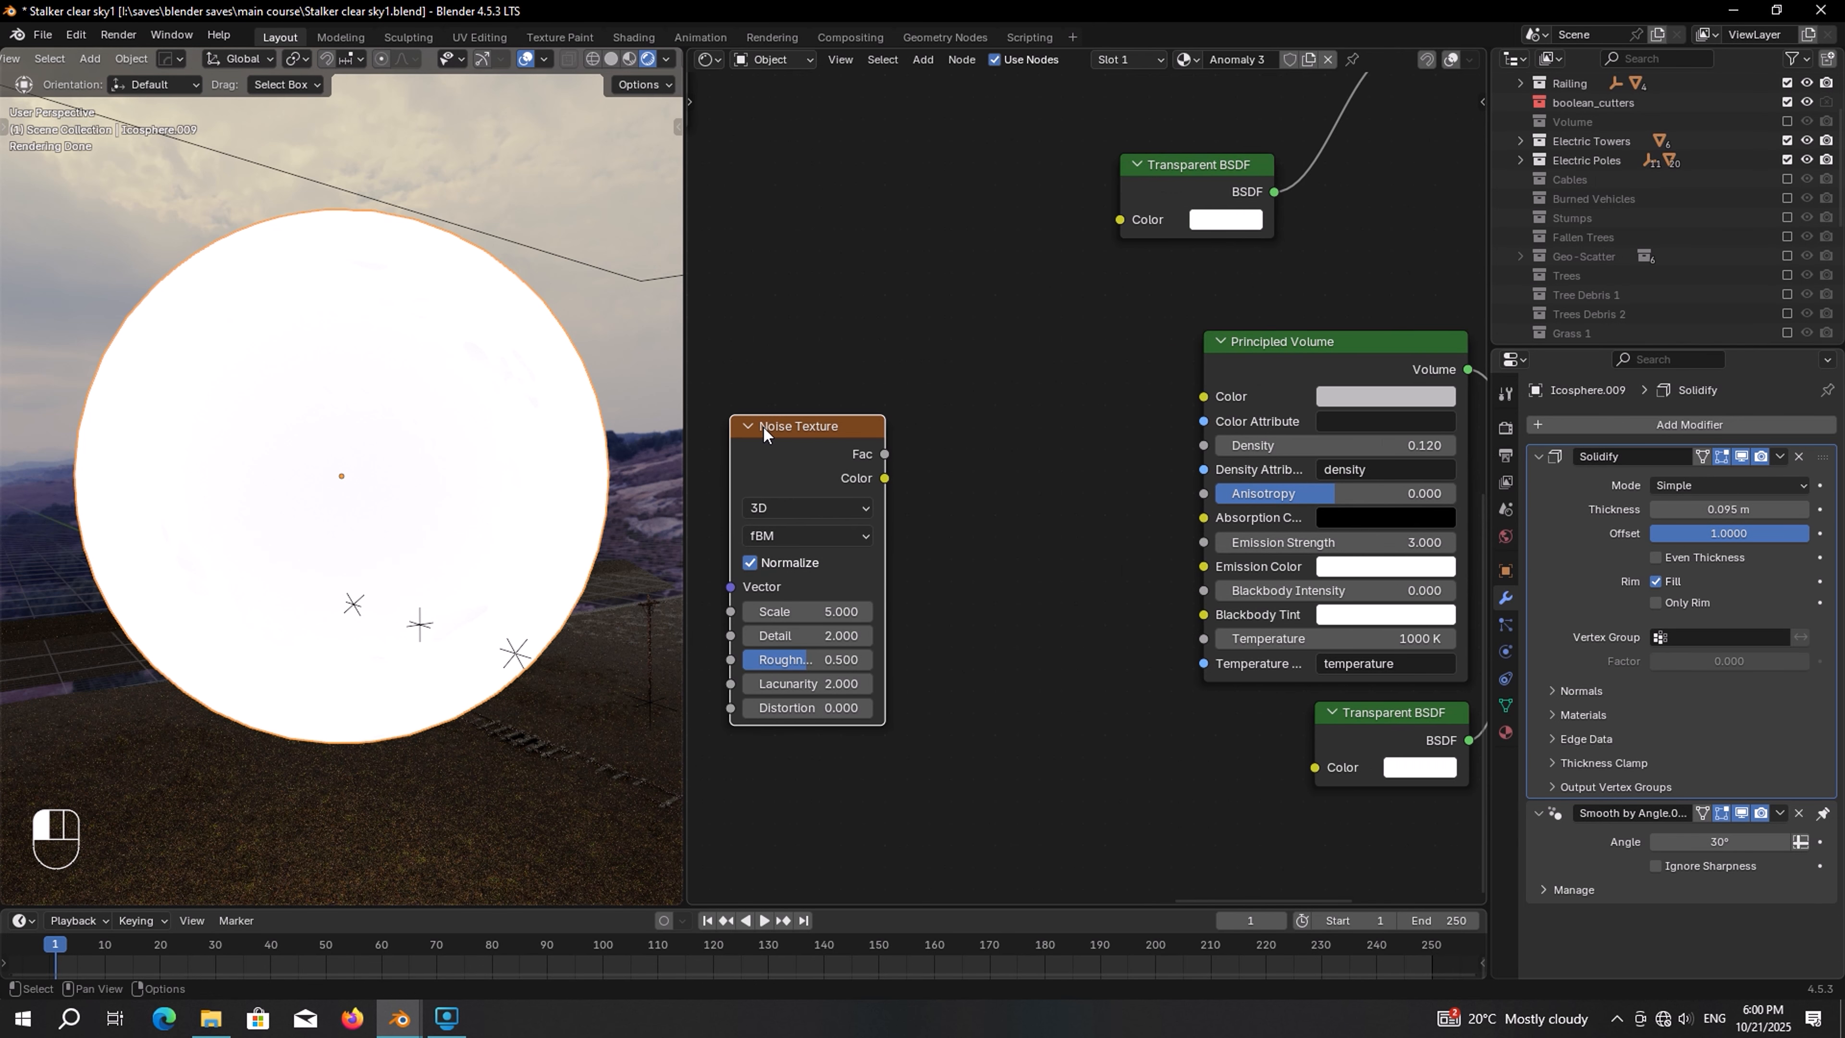
Connect the Noise Texture's color to the emission color and set its scale to 5.6
{"action": "left_click_drag", "start_coordinate": [884, 477], "coordinate": [1197, 568]}
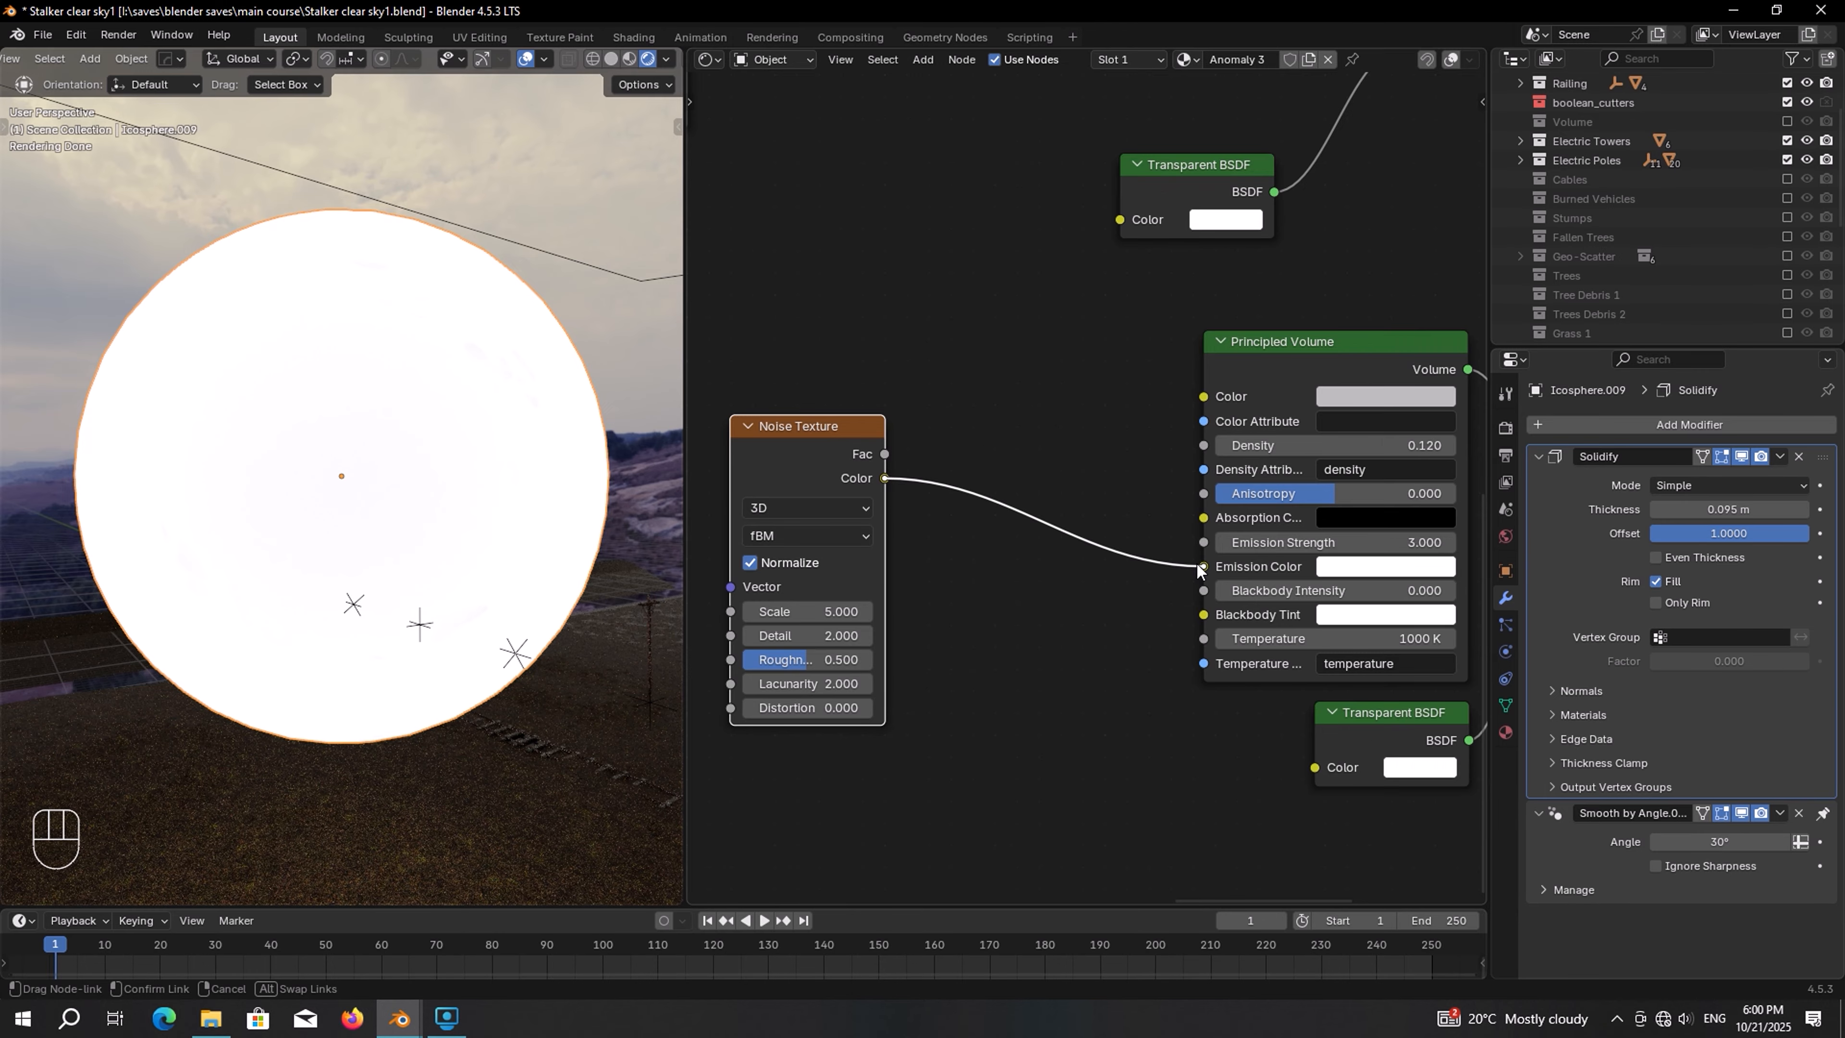
{"action": "double_click", "coordinate": [983, 537]}
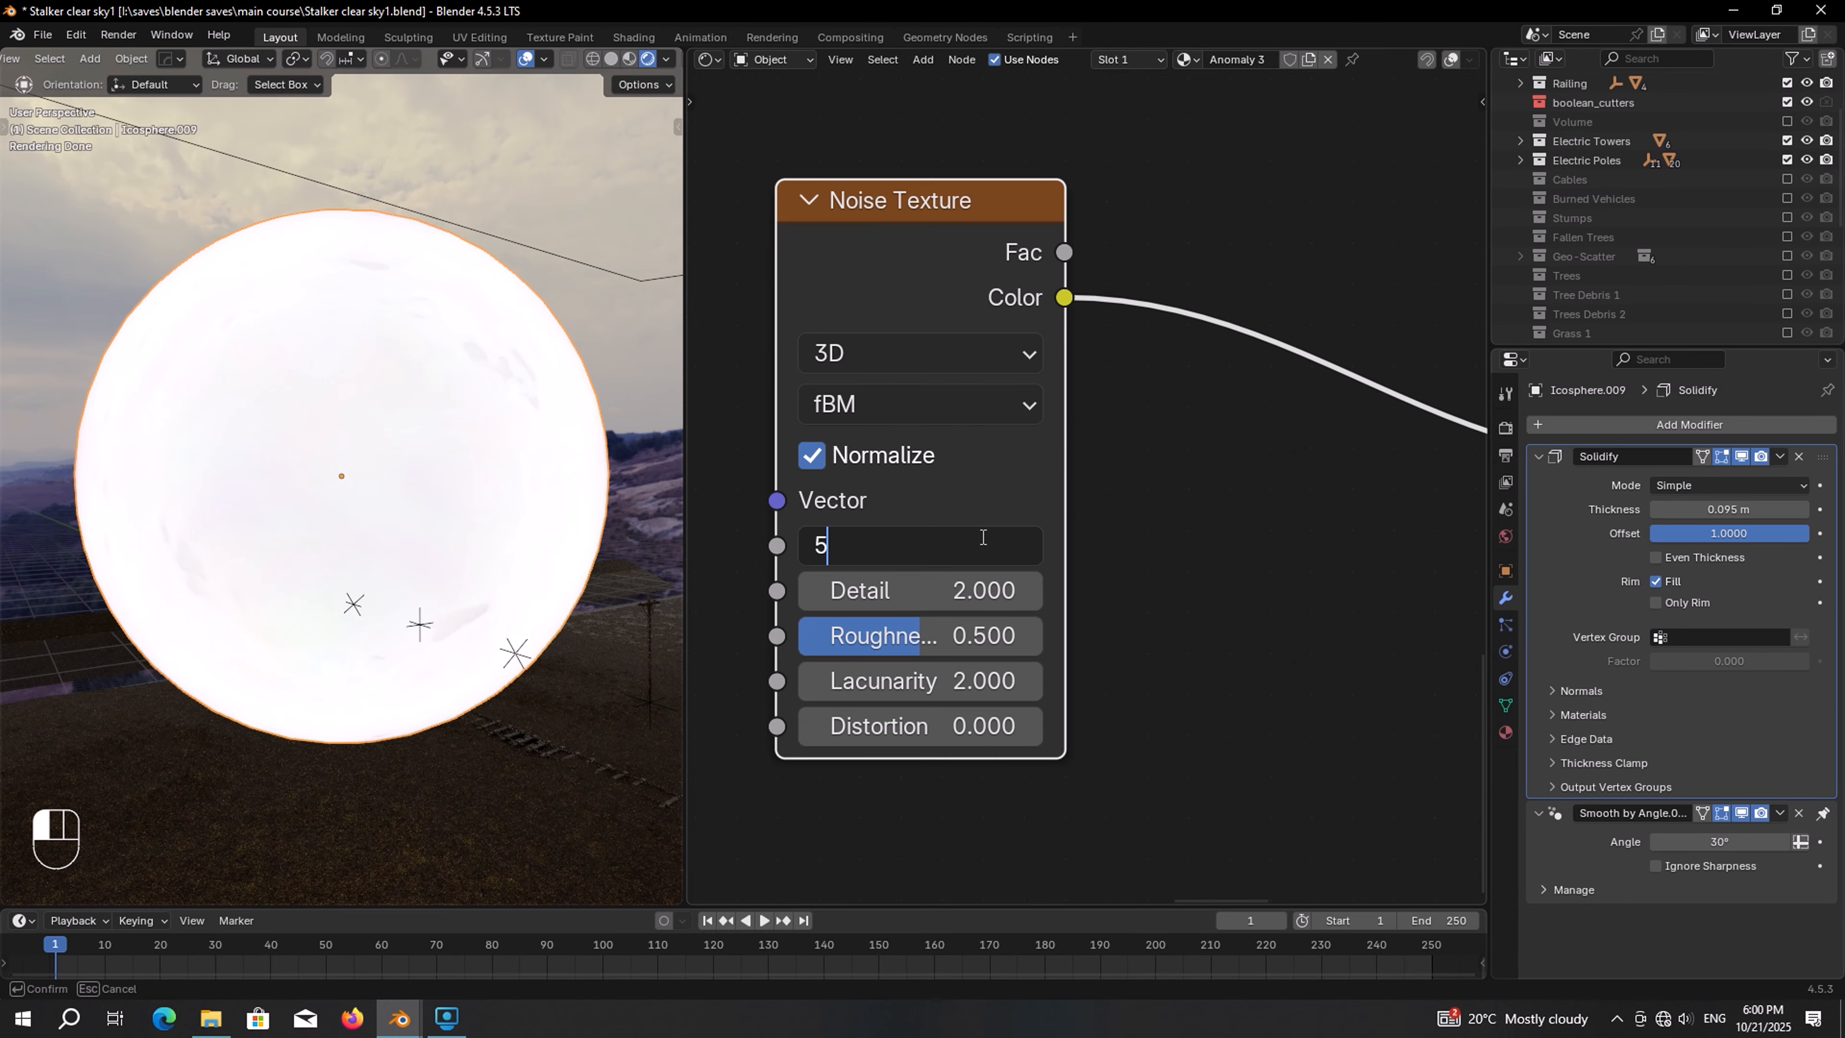
{"action": "type", "text": ".6"}
{"action": "key", "text": "Return"}
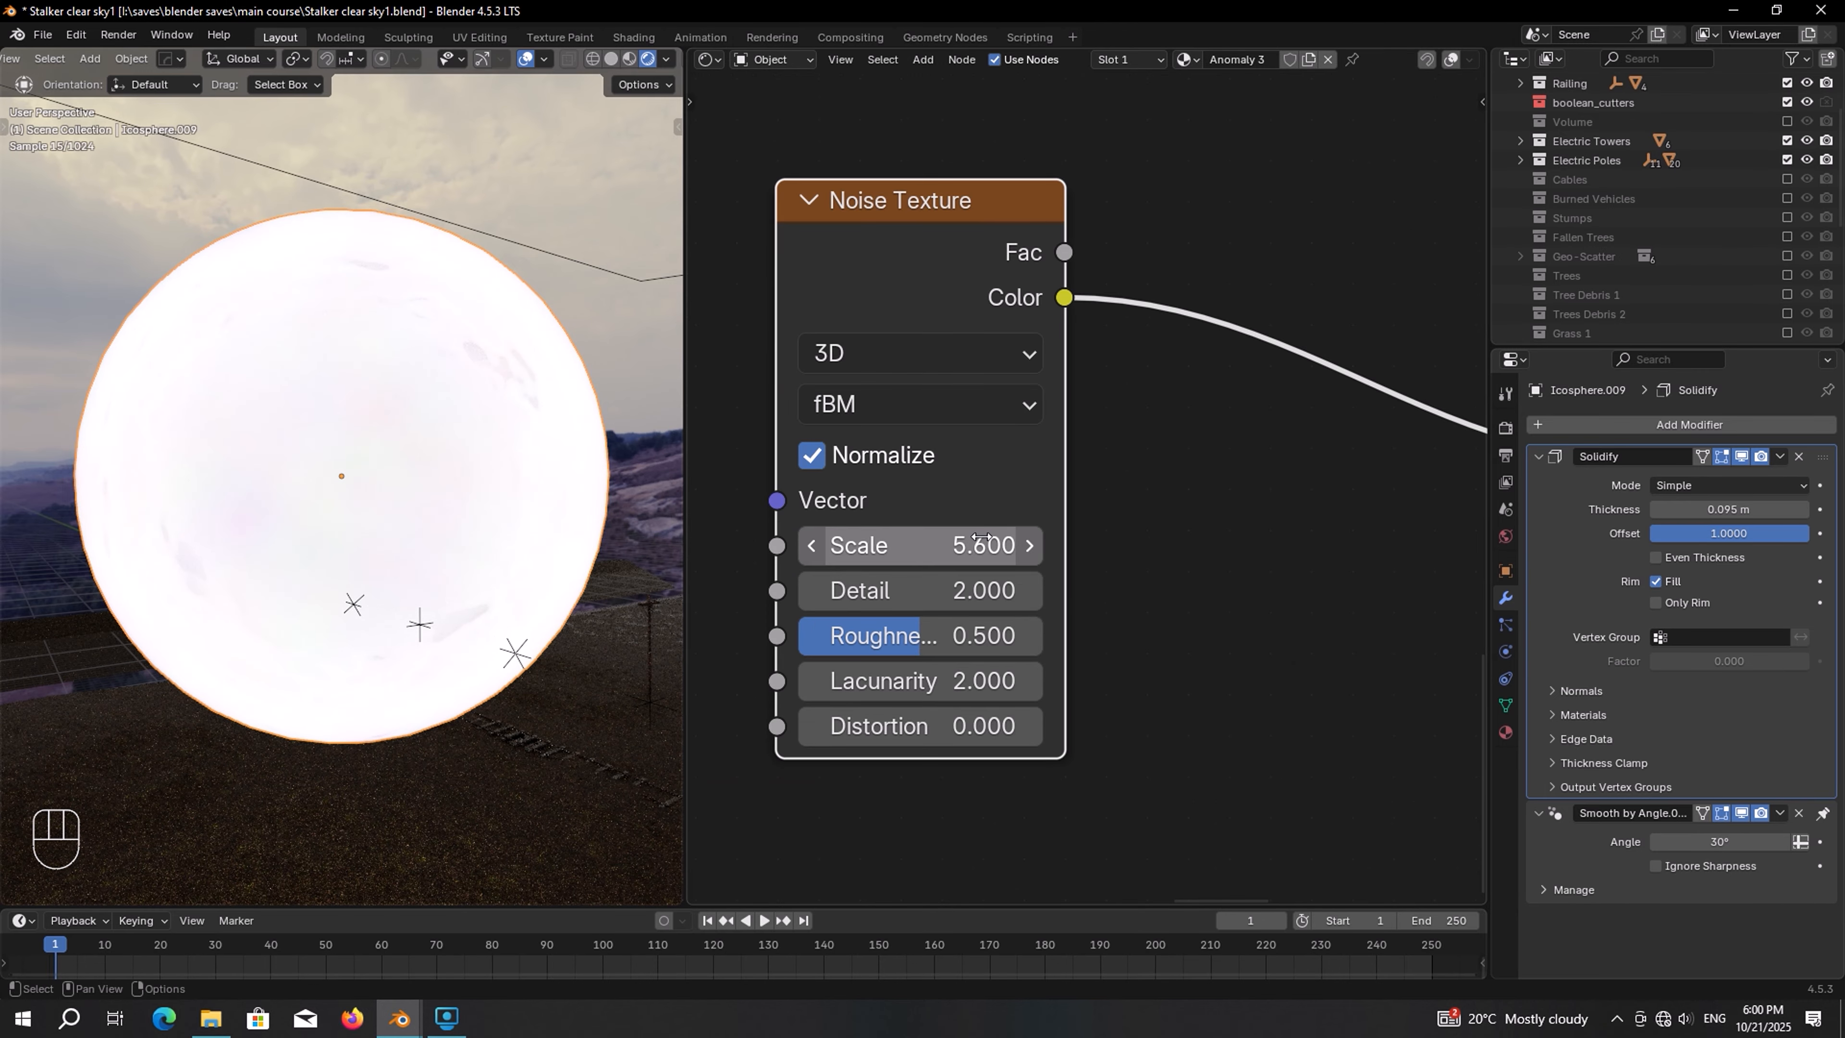
Set the Noise Texture's detail to 1.8 and roughness to 0.3
{"action": "double_click", "coordinate": [966, 590]}
{"action": "type", "text": "1.8"}
{"action": "key", "text": "Return"}
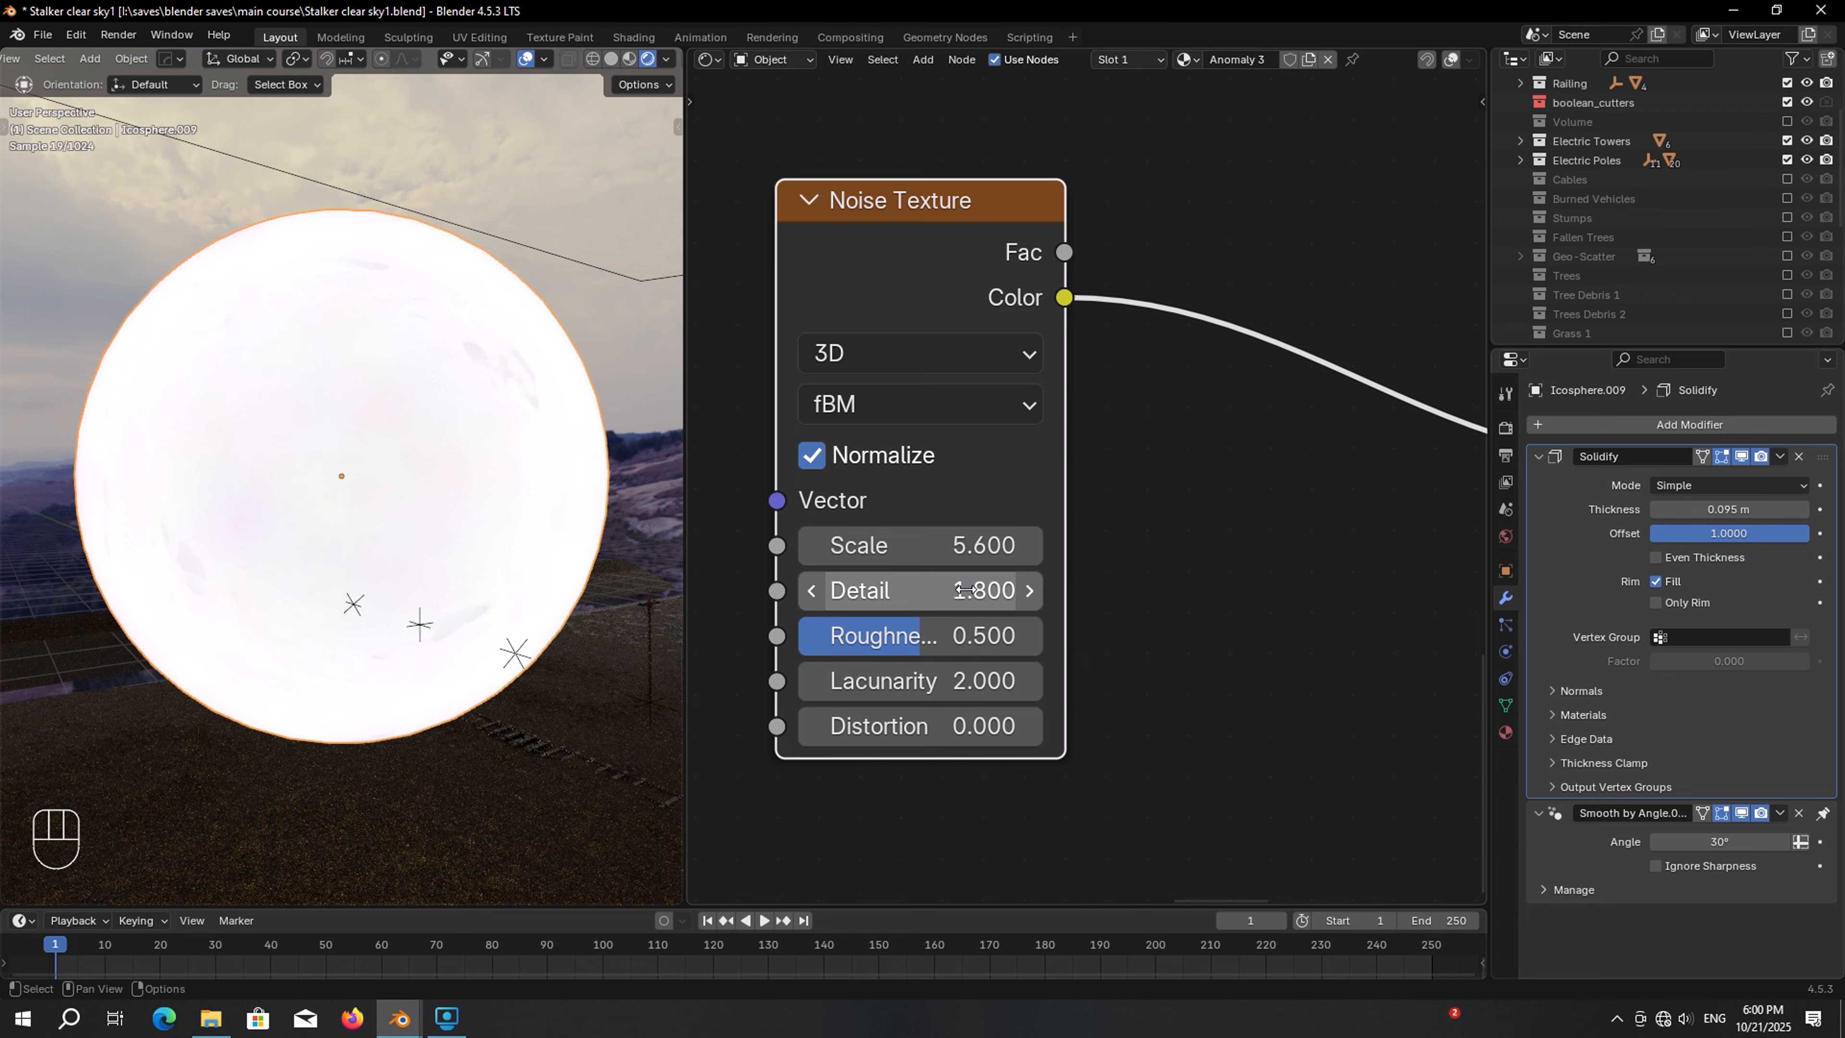
{"action": "double_click", "coordinate": [994, 637]}
{"action": "type", "text": "0.3"}
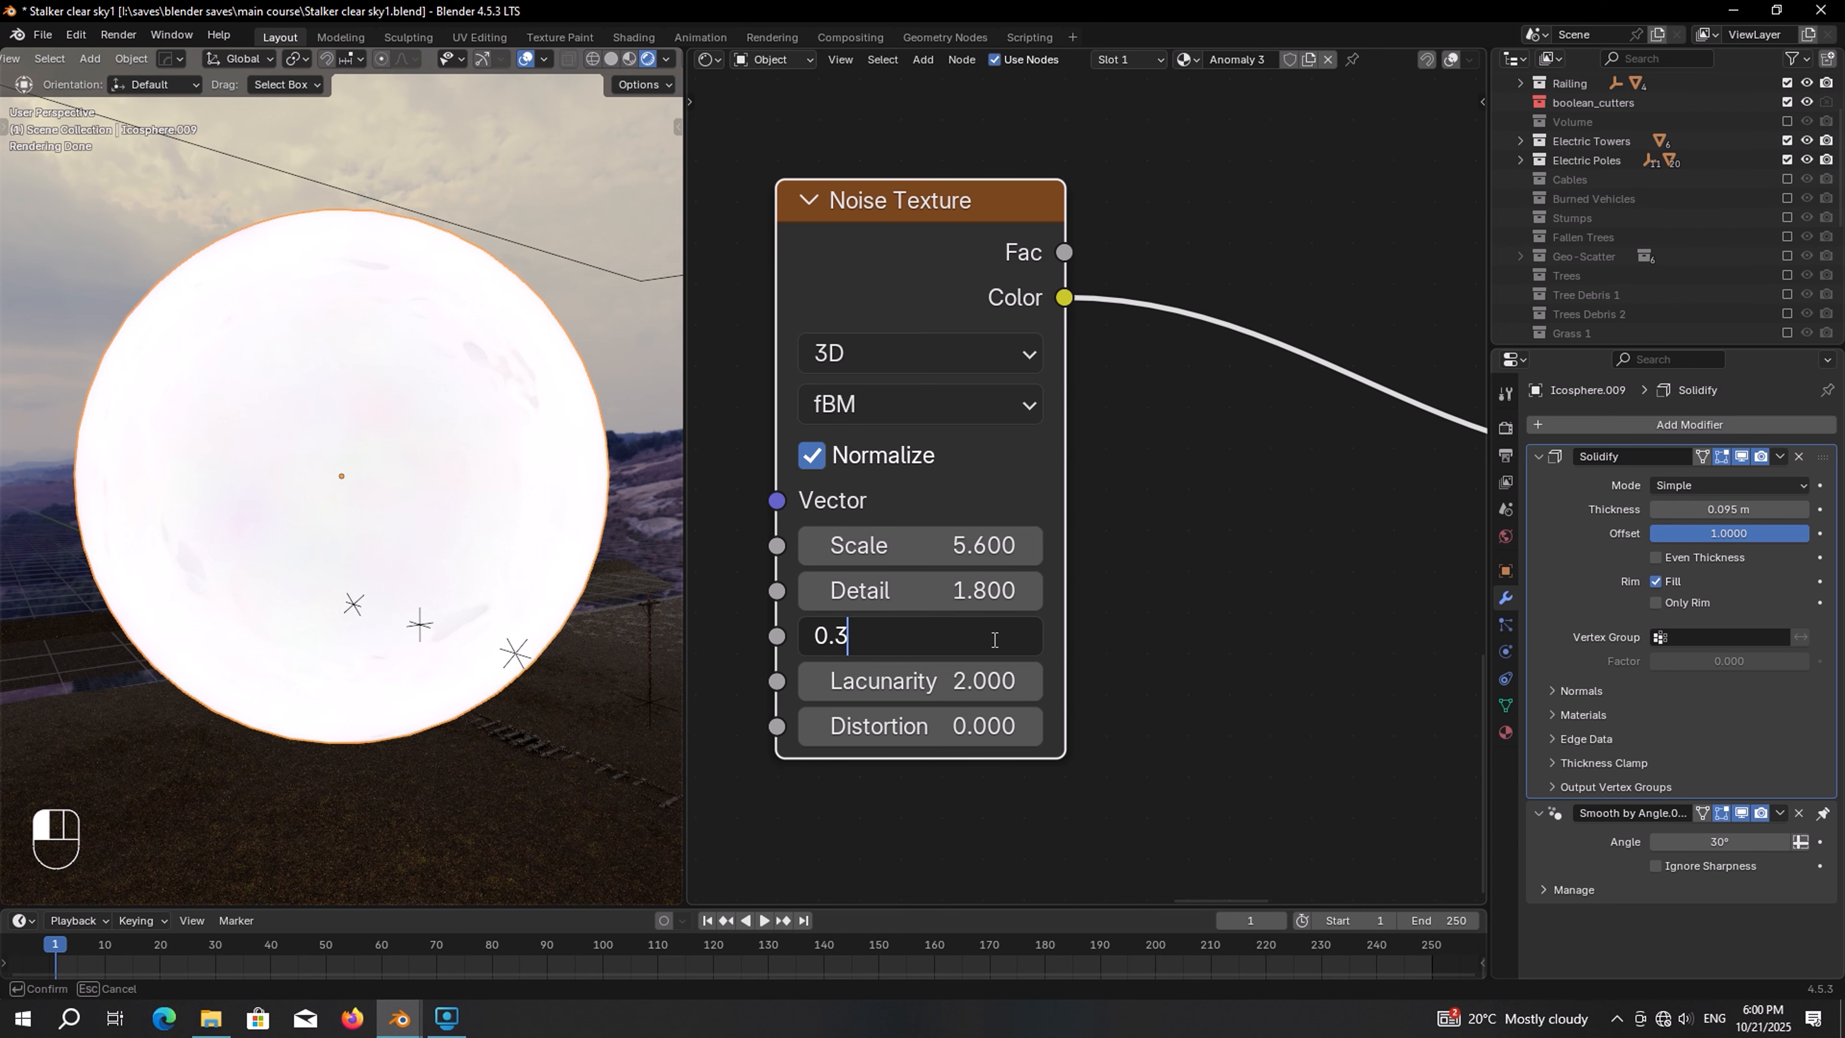
{"action": "key", "text": "Return"}
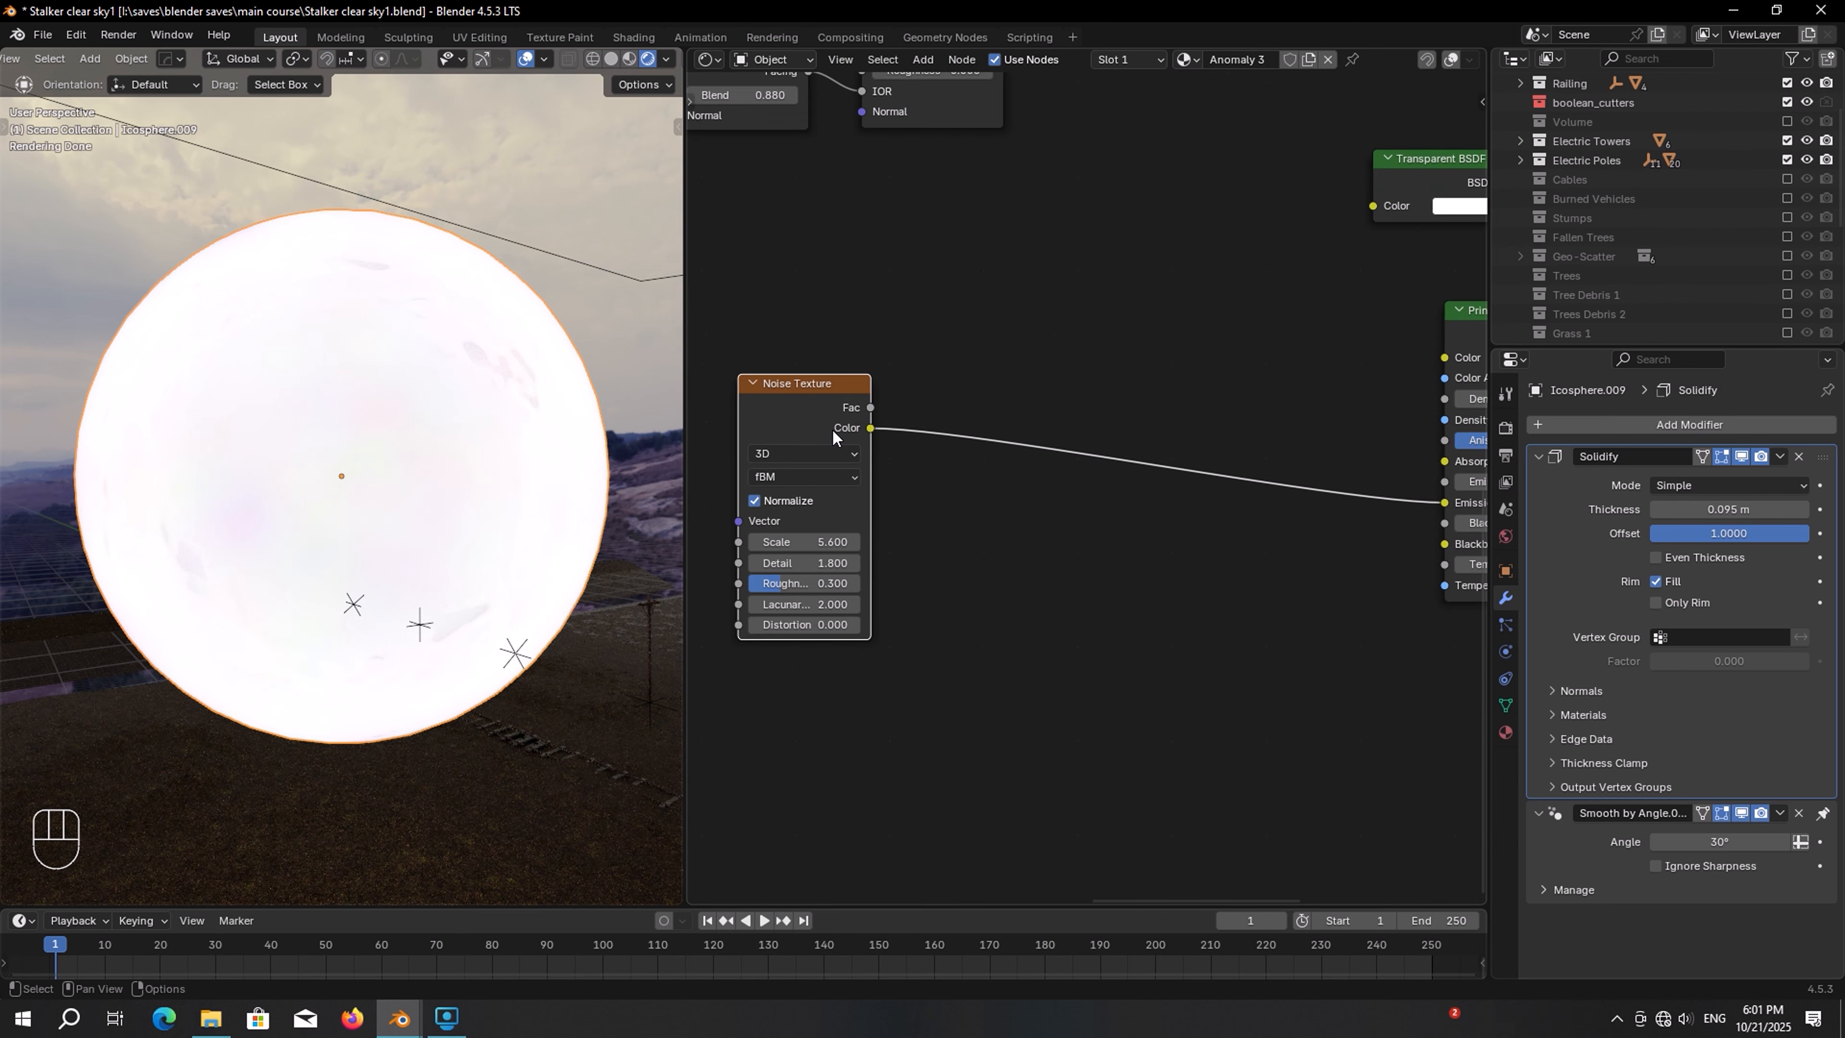
Duplicate the Noise Texture into the link to the emission color and turn off the copy's Normalize
{"action": "key", "text": "shift+d"}
{"action": "left_click", "coordinate": [978, 434]}
{"action": "scroll", "coordinate": [977, 432], "scroll_direction": "up", "scroll_amount": 3}
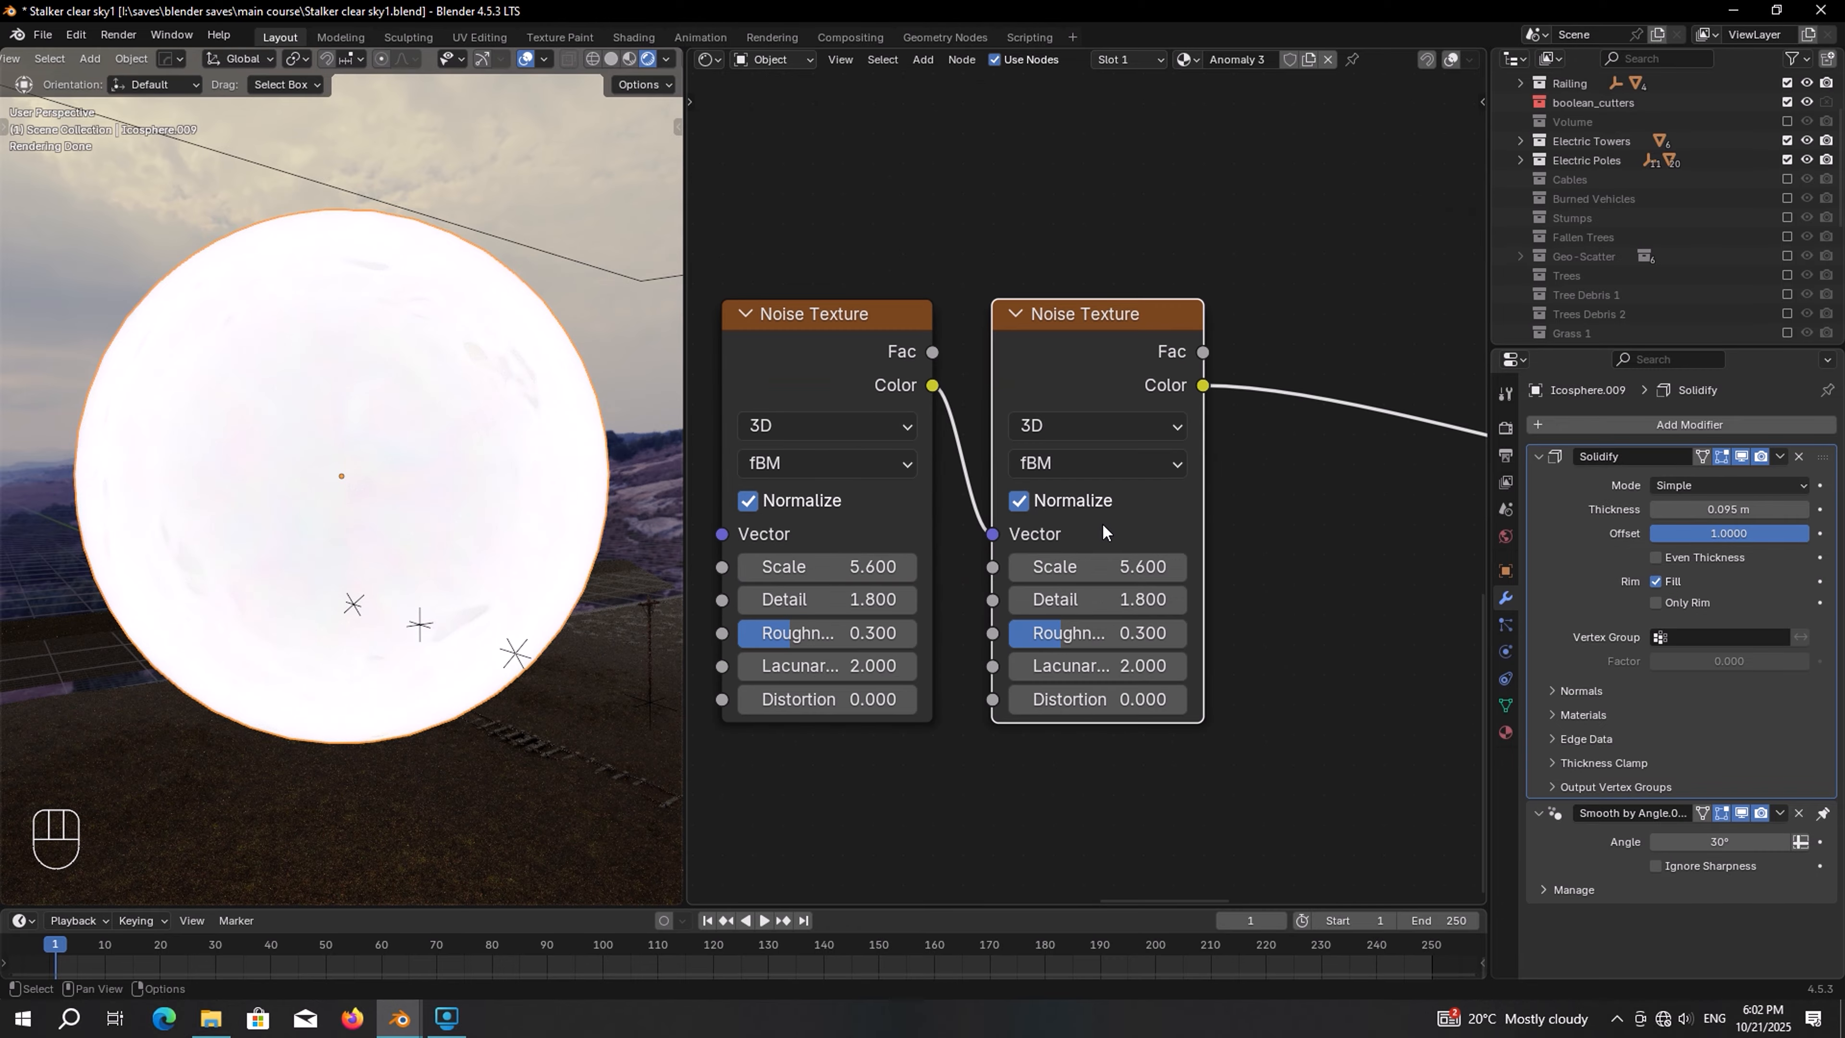
{"action": "left_click", "coordinate": [1019, 500]}
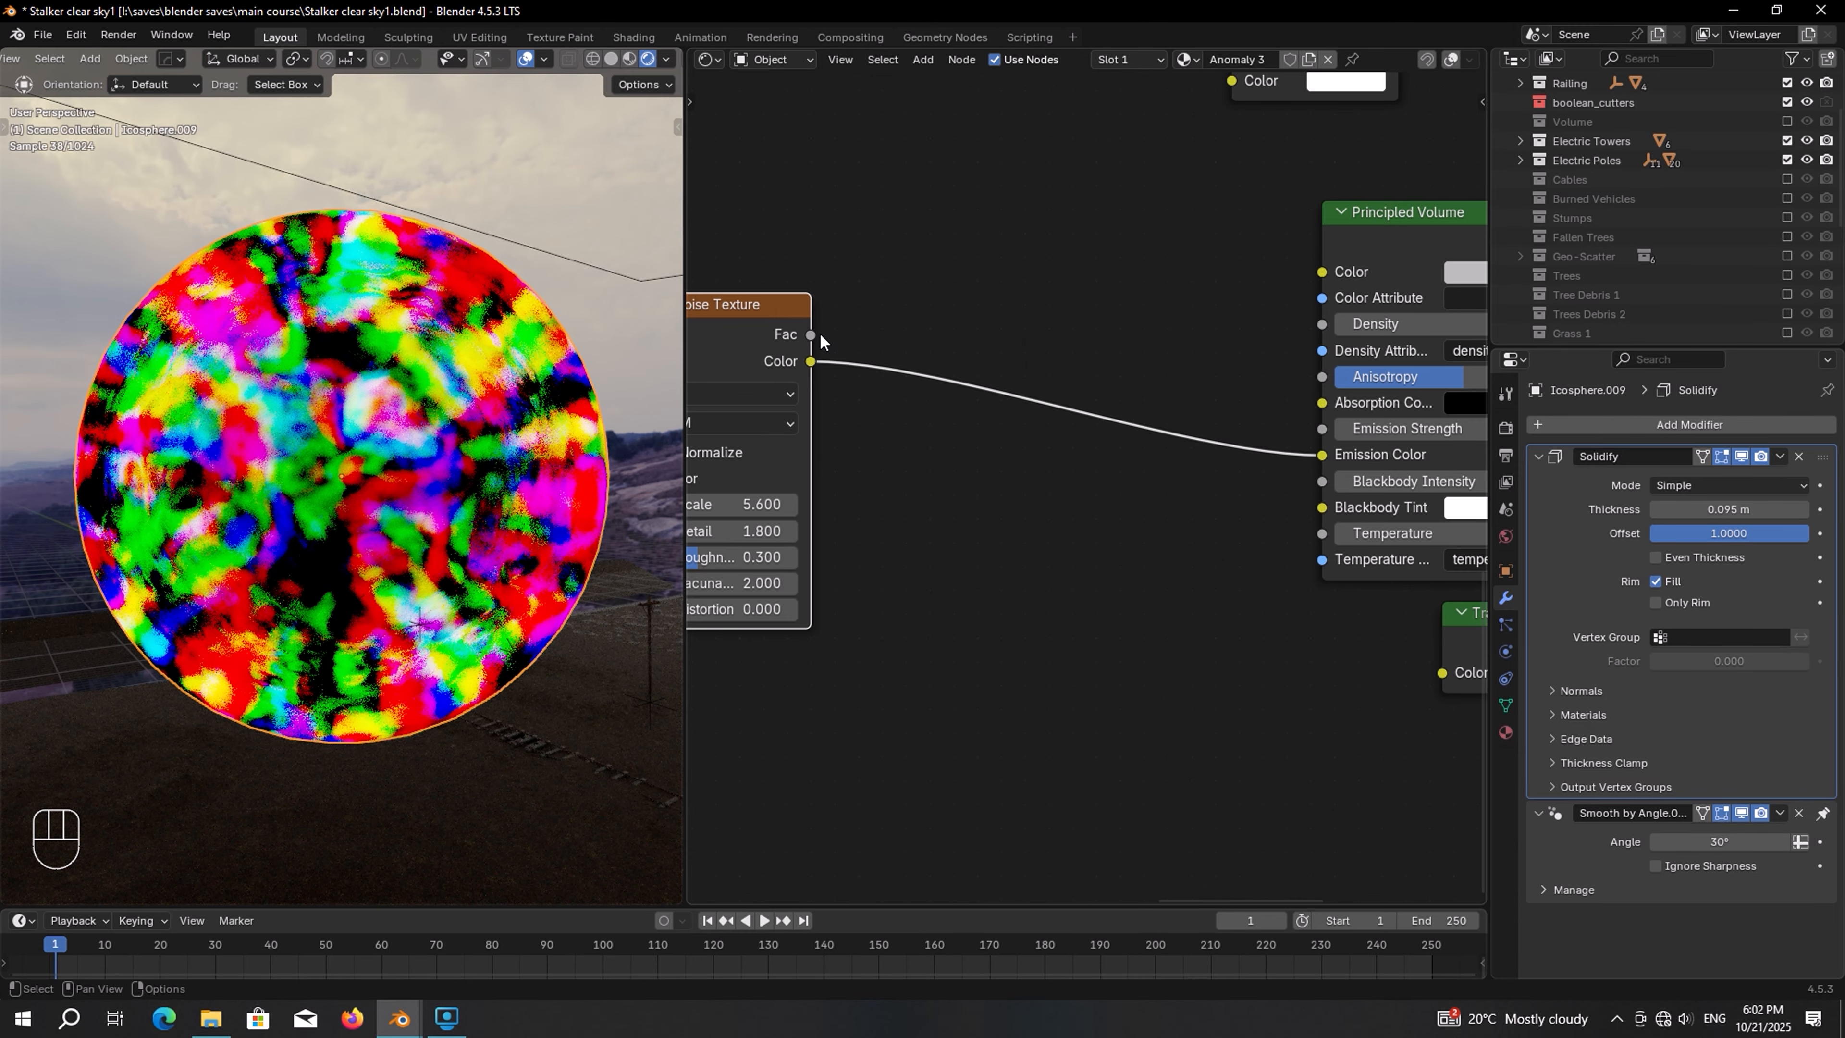
Link the copied Noise Texture's Fac to the emission color and set its scale to 5.8
{"action": "left_click_drag", "start_coordinate": [815, 336], "coordinate": [1314, 455]}
{"action": "double_click", "coordinate": [989, 513]}
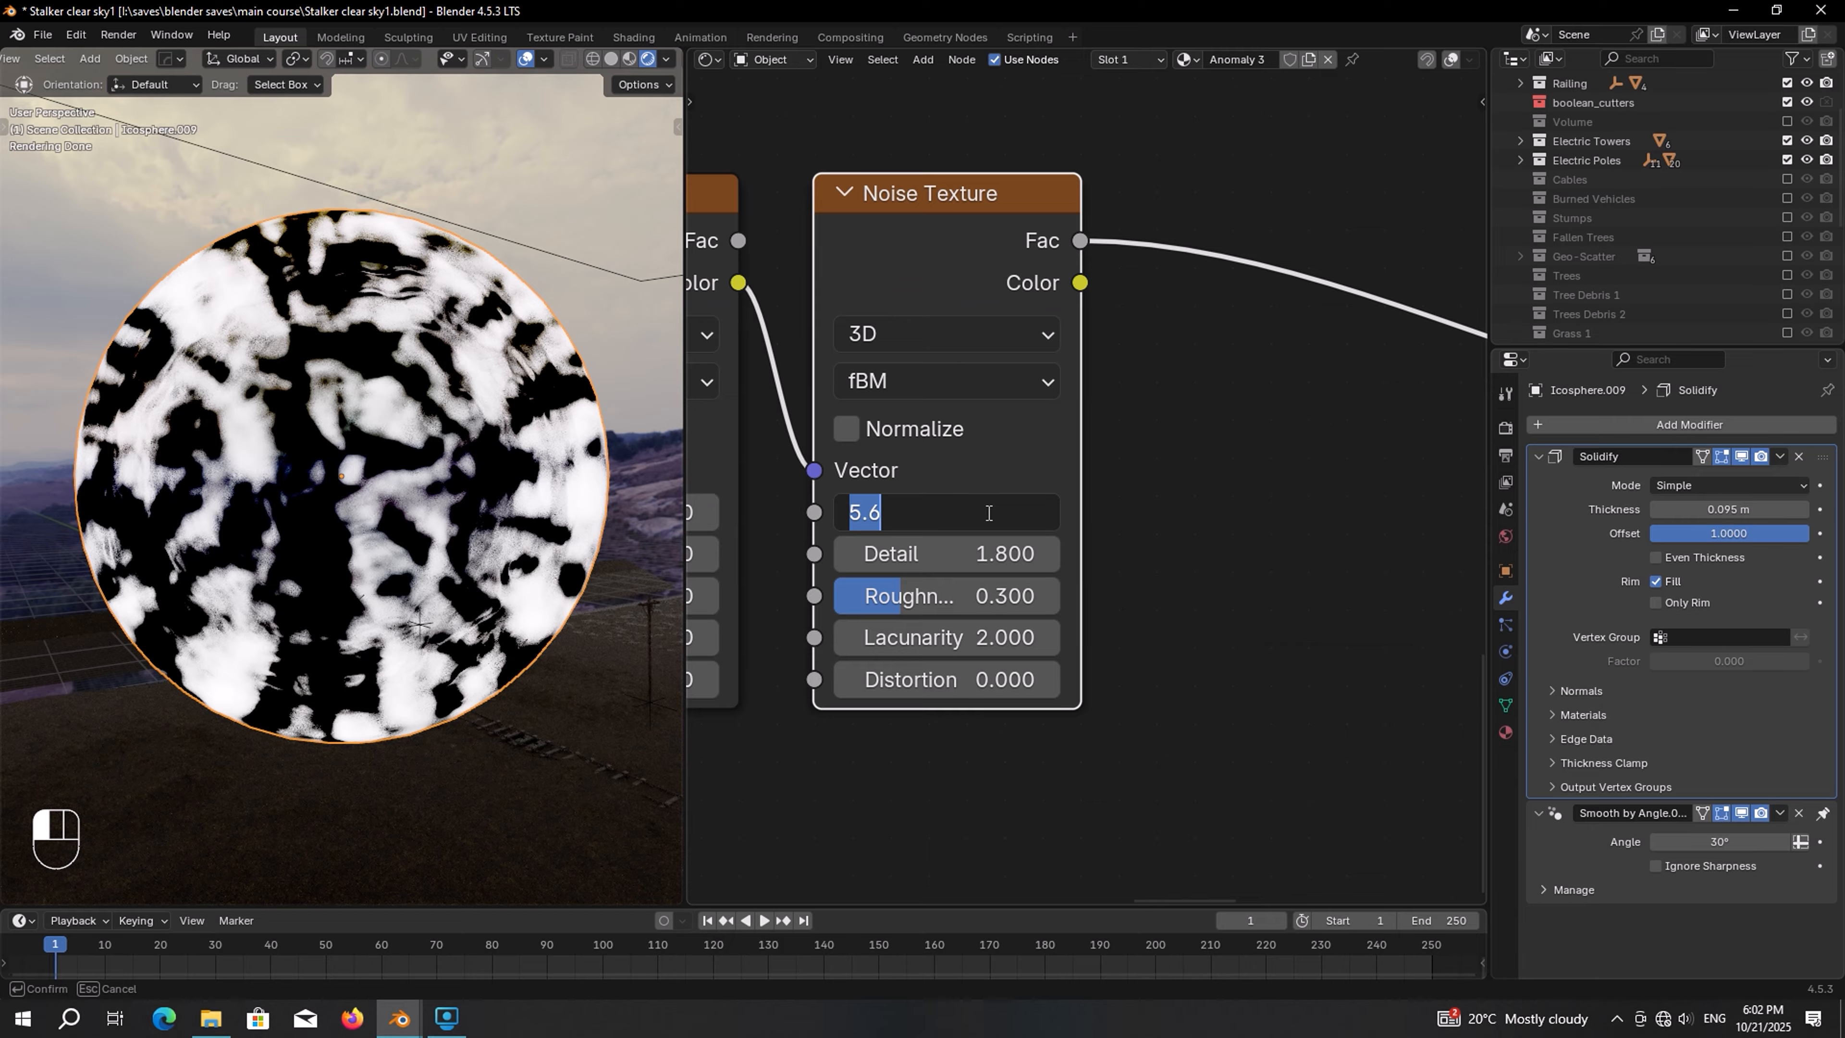
{"action": "type", "text": "5.8"}
{"action": "key", "text": "Return"}
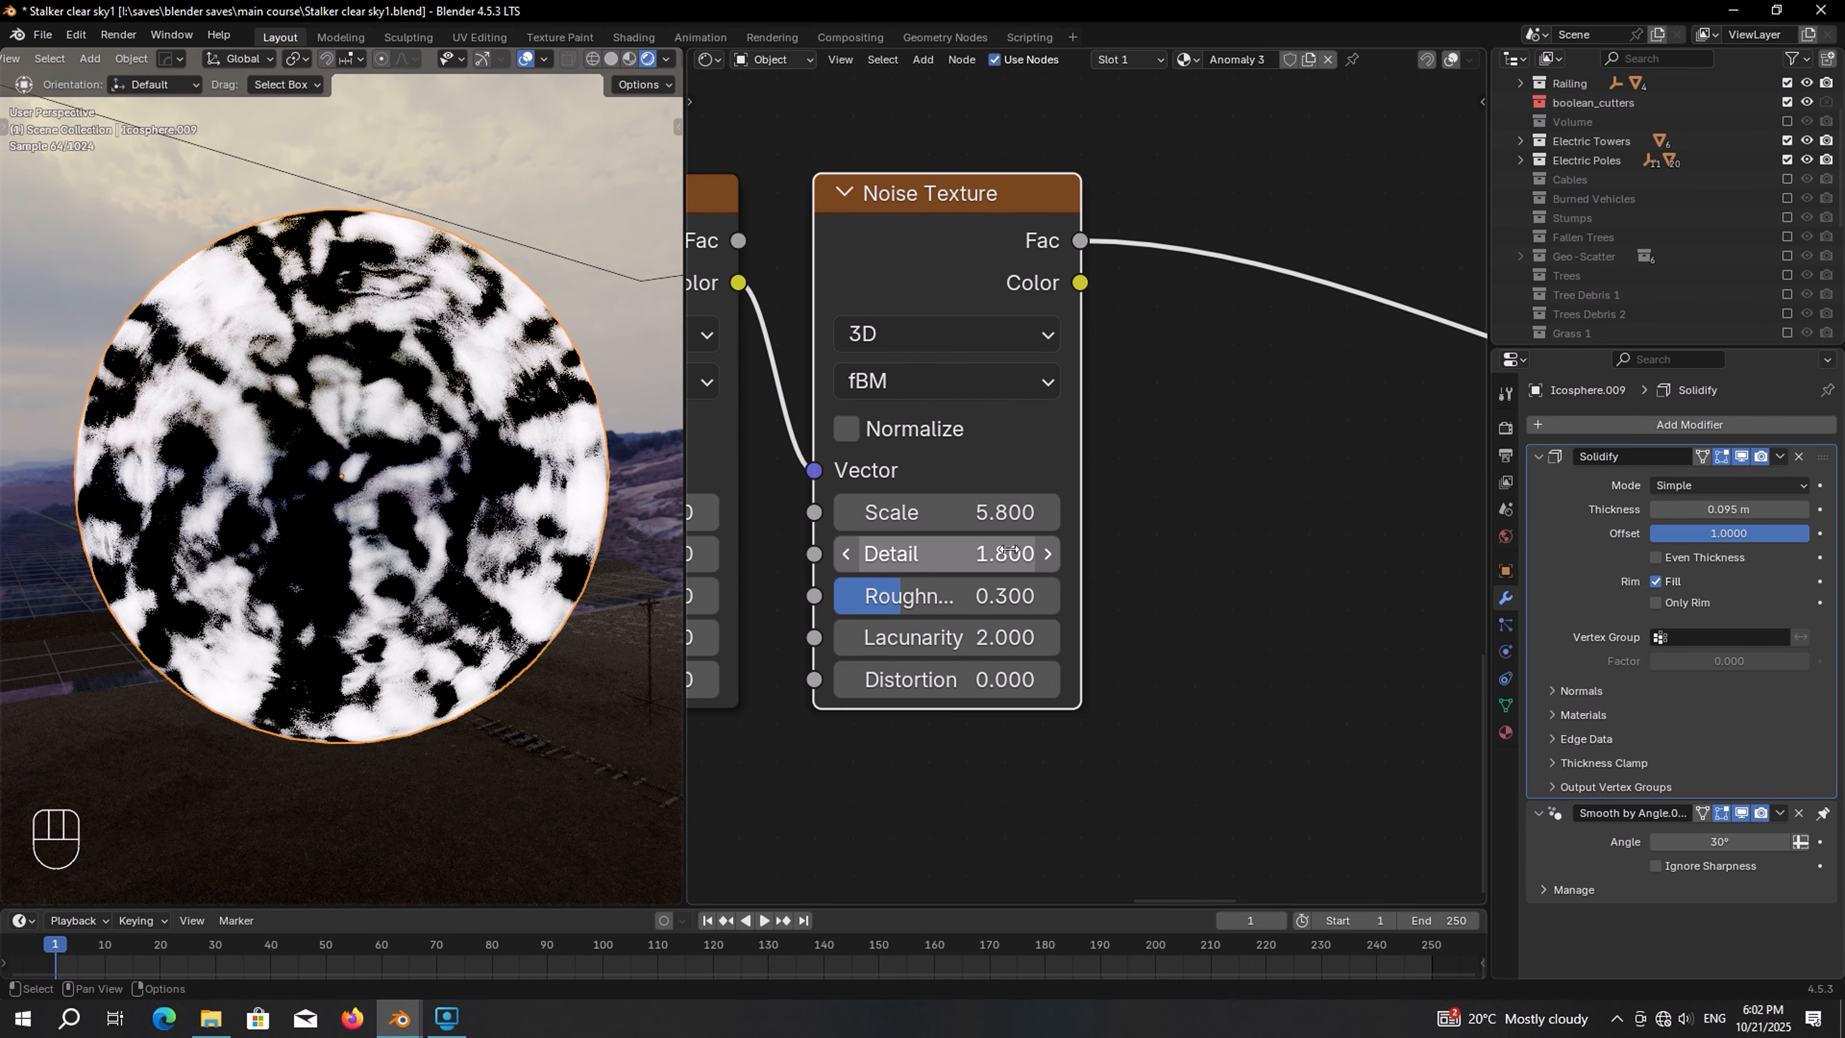
Set the copied Noise Texture's detail to 1, roughness to 0.8 and lacunarity to 1.7
{"action": "mouse_move", "coordinate": [1007, 550]}
{"action": "left_mouse_down"}
{"action": "mouse_move", "coordinate": [974, 551]}
{"action": "mouse_move", "coordinate": [1008, 551]}
{"action": "left_mouse_up"}
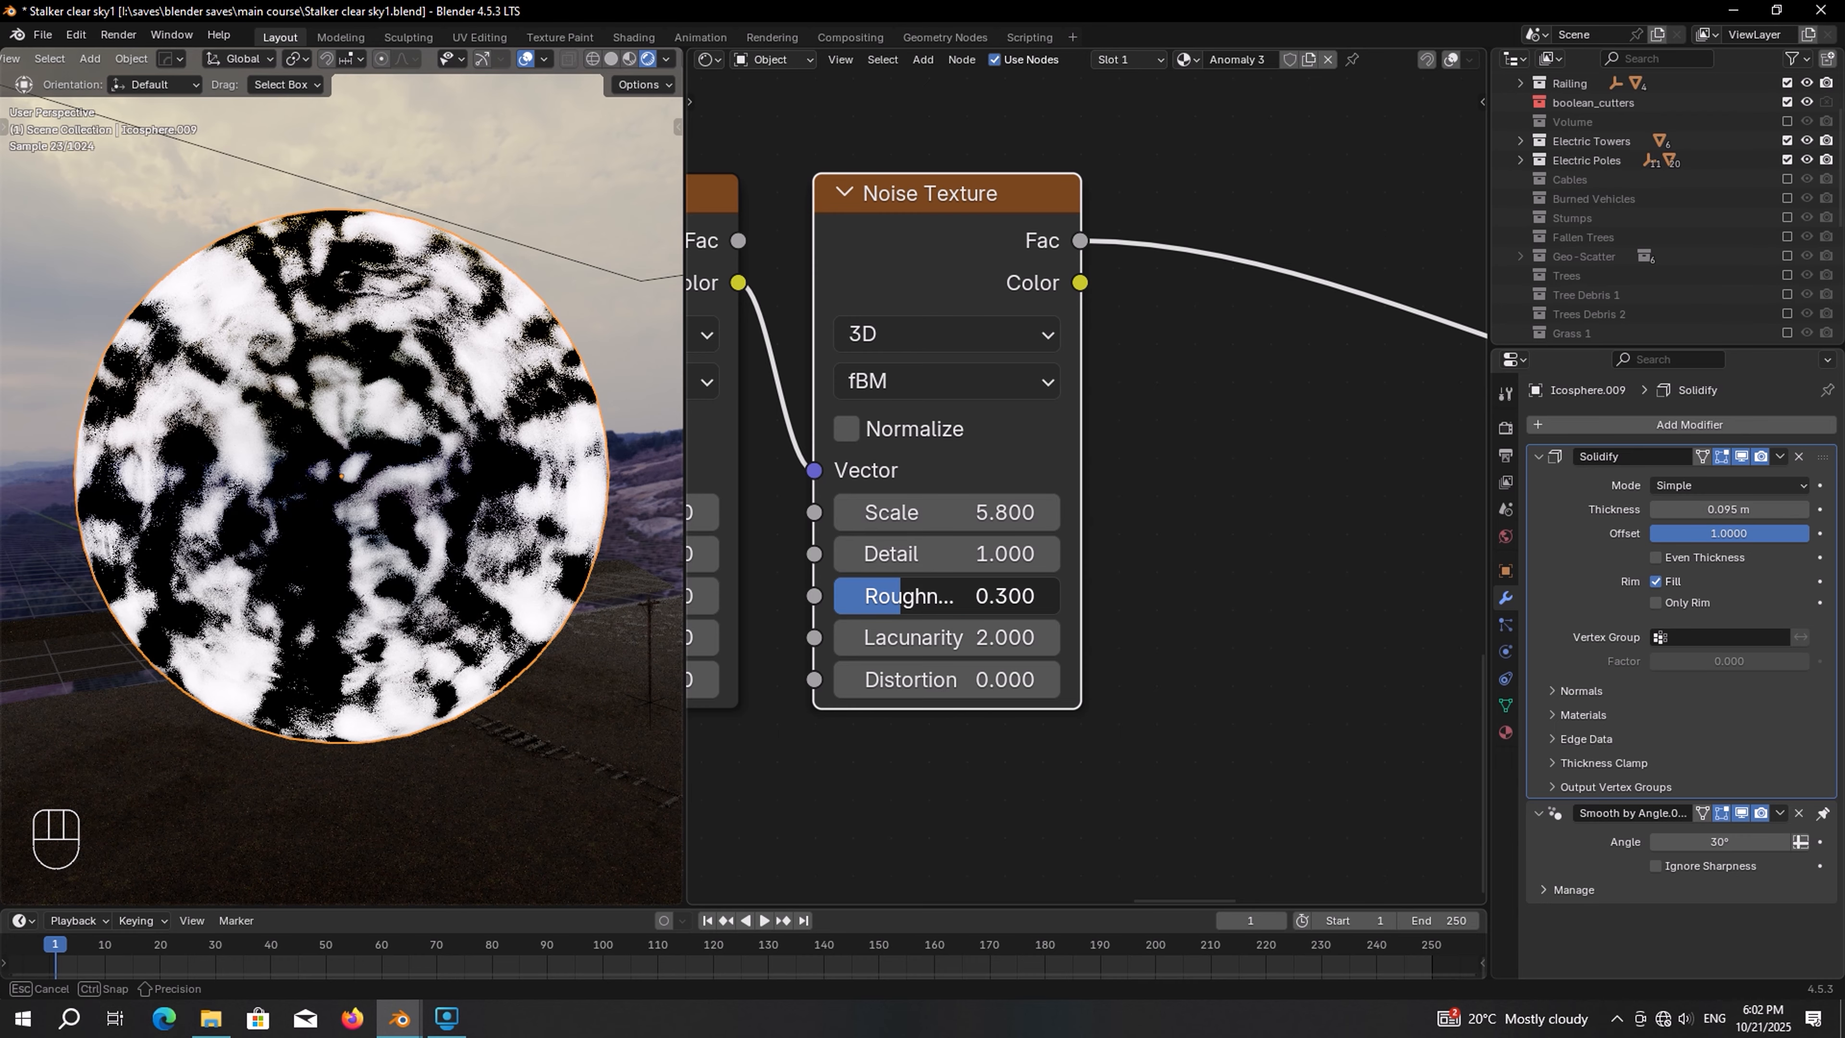
{"action": "left_click", "coordinate": [1002, 595]}
{"action": "type", "text": ".8"}
{"action": "key", "text": "Return"}
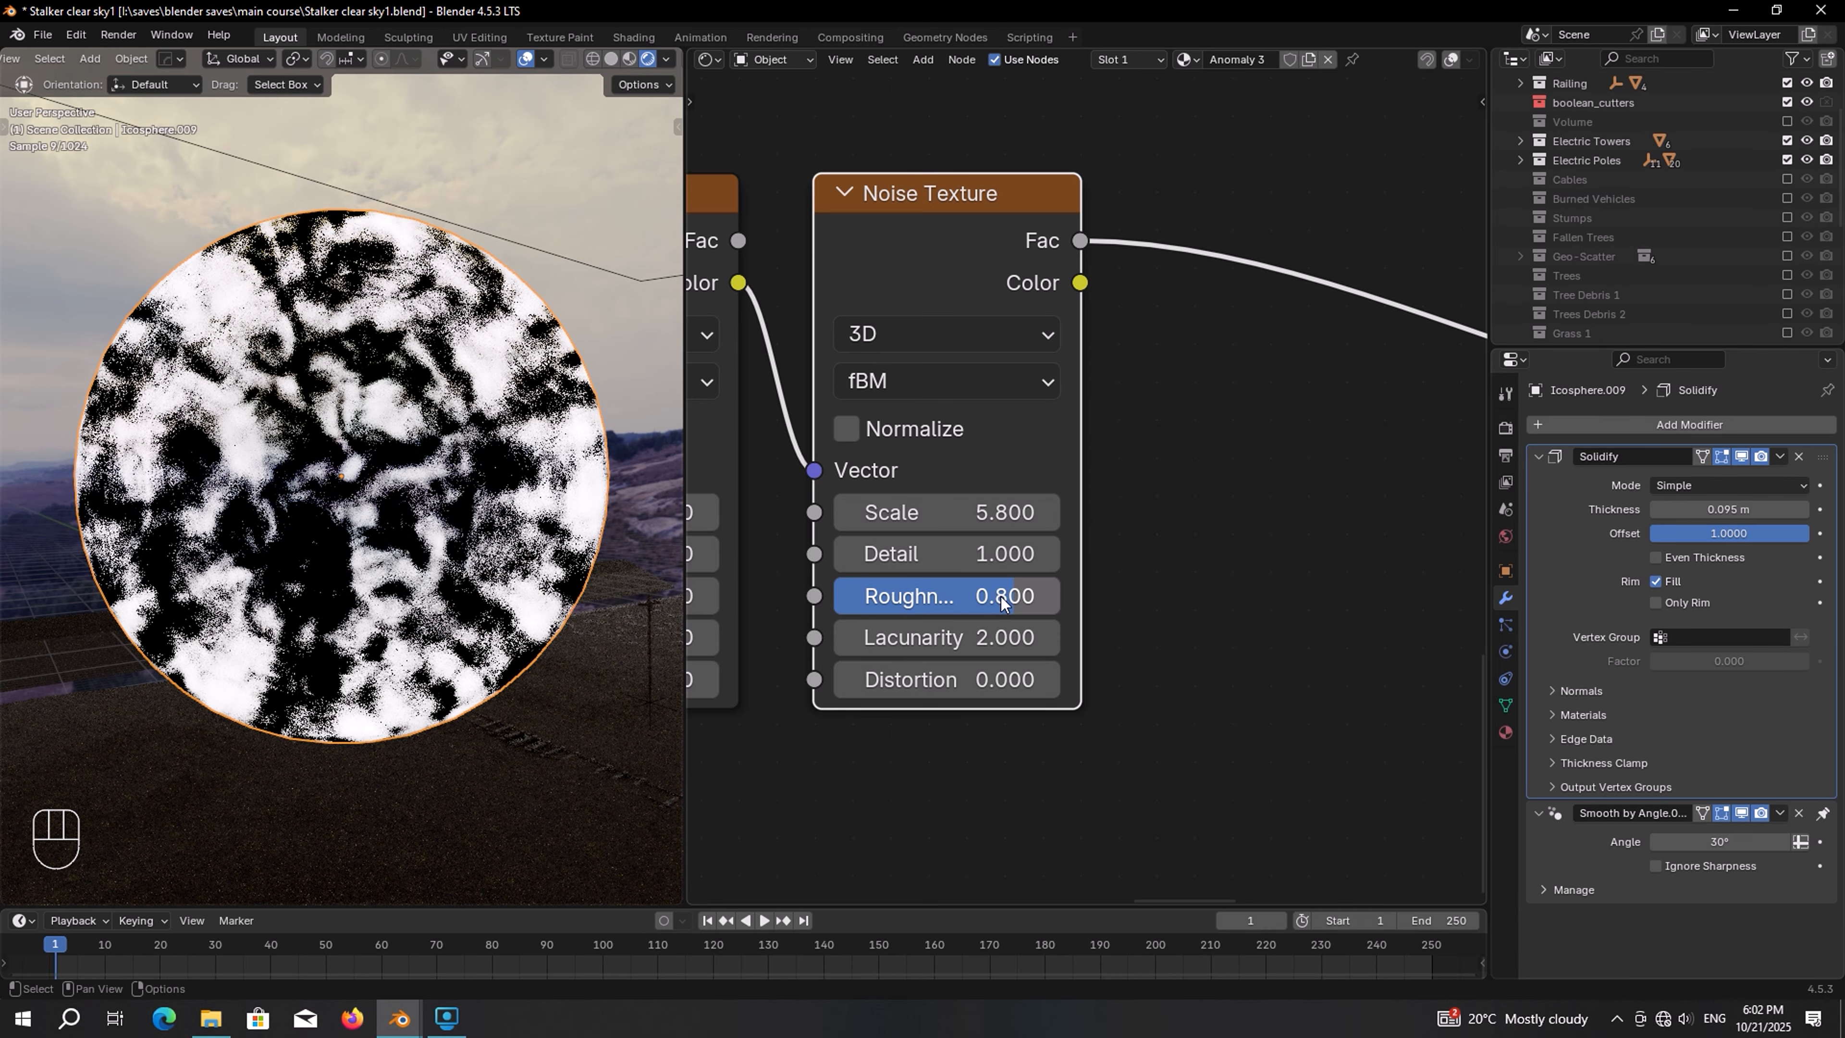
{"action": "left_click", "coordinate": [980, 643]}
{"action": "type", "text": "1.7"}
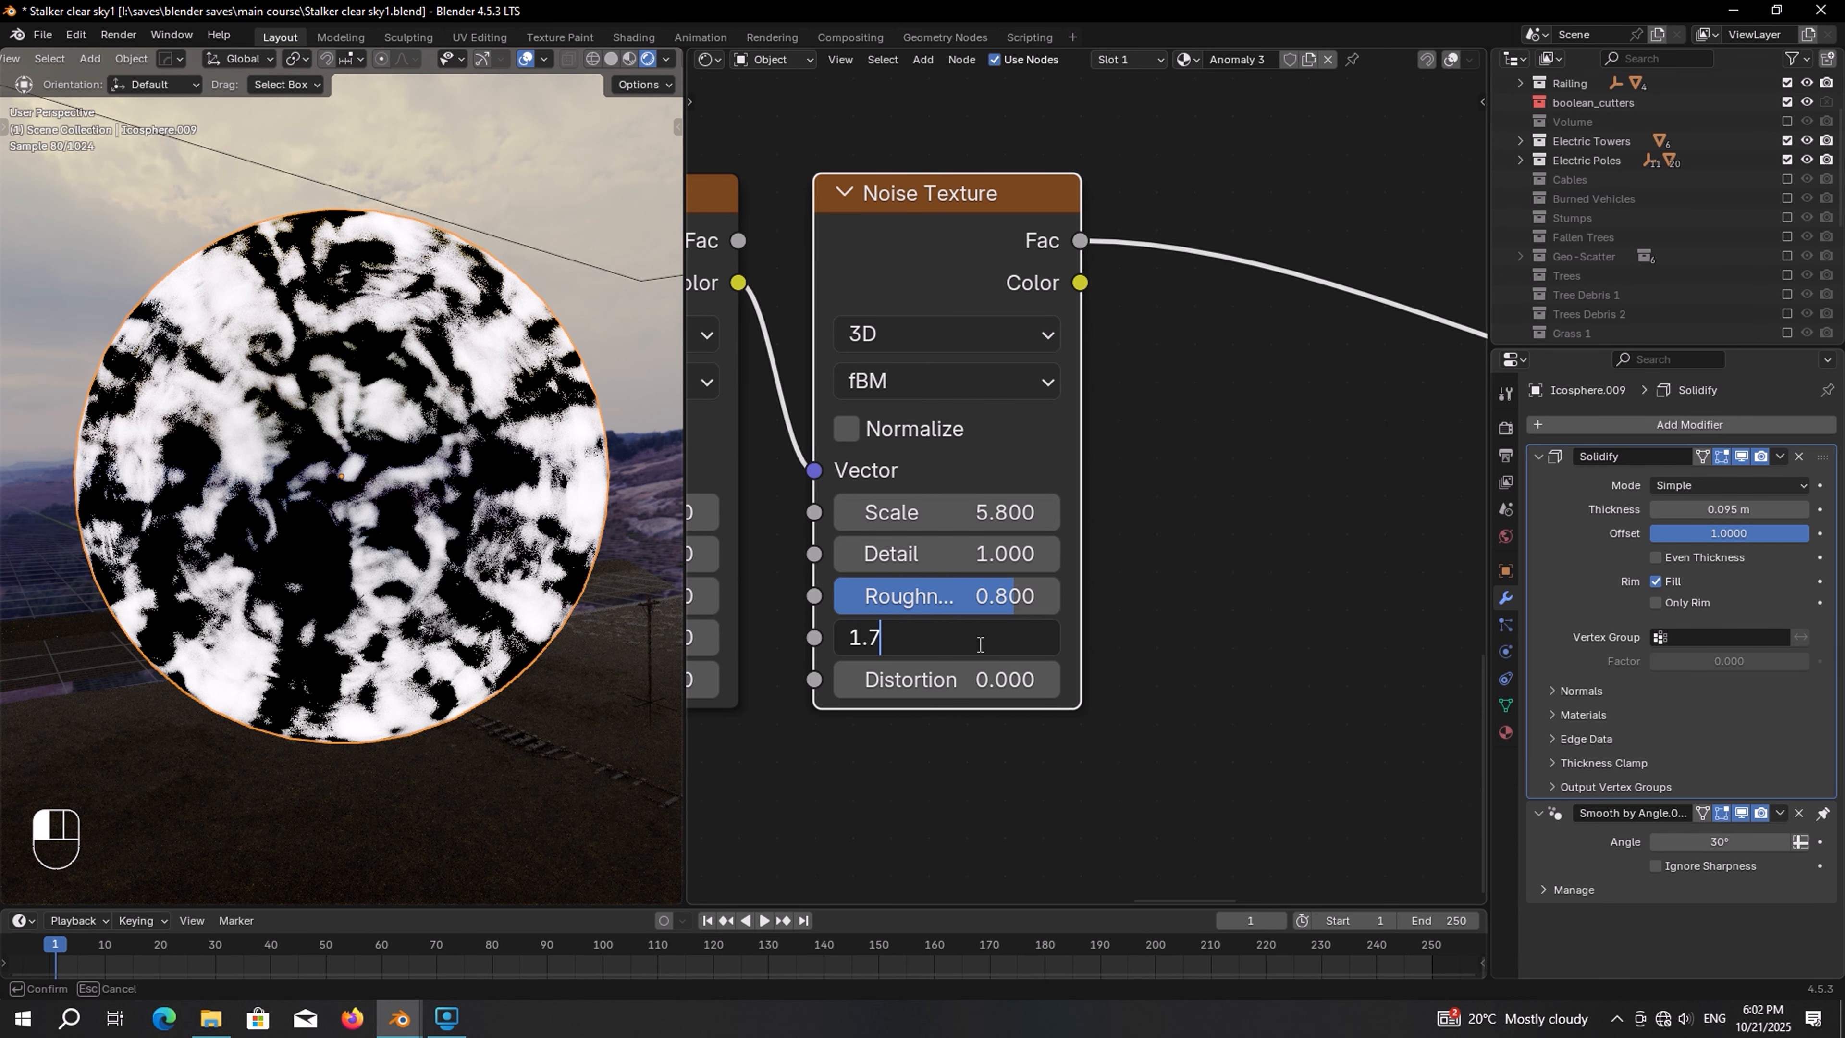
{"action": "key", "text": "Return"}
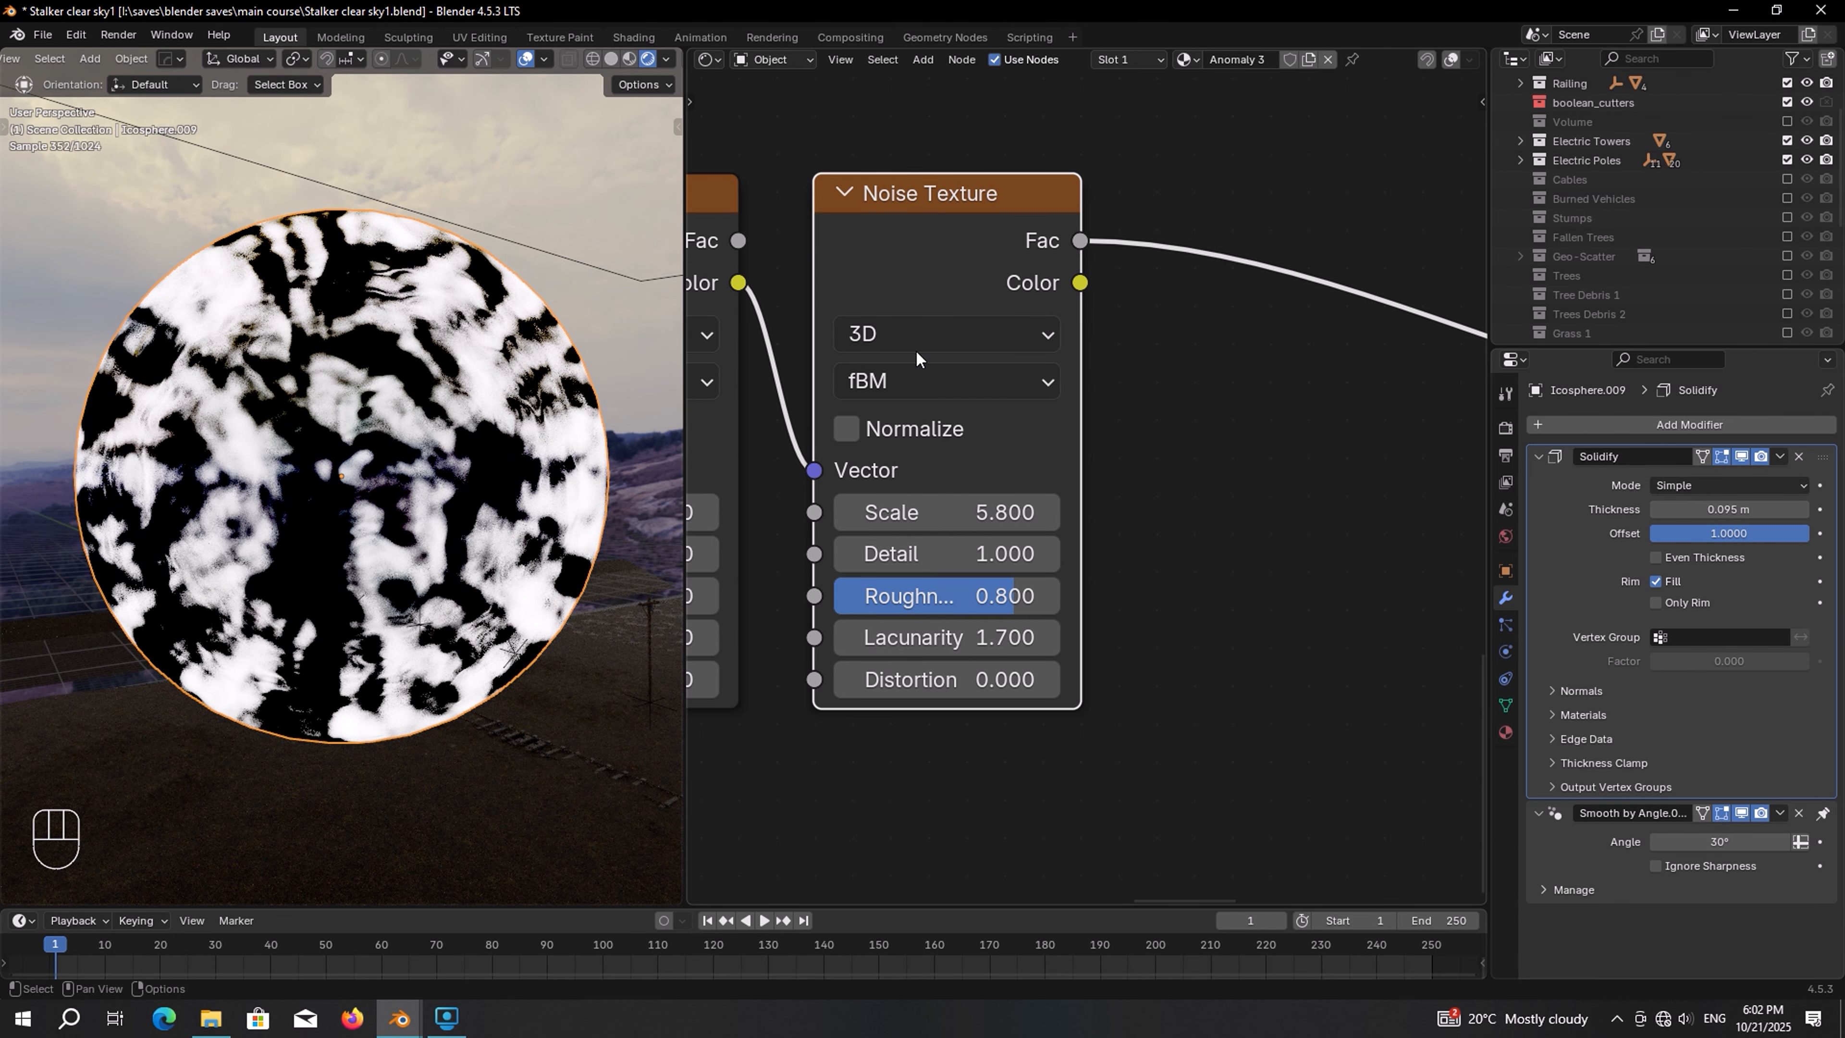
Duplicate the second Noise Texture into the emission link and enable Normalize on the new copy
{"action": "key", "text": "shift+d"}
{"action": "left_click", "coordinate": [1249, 243]}
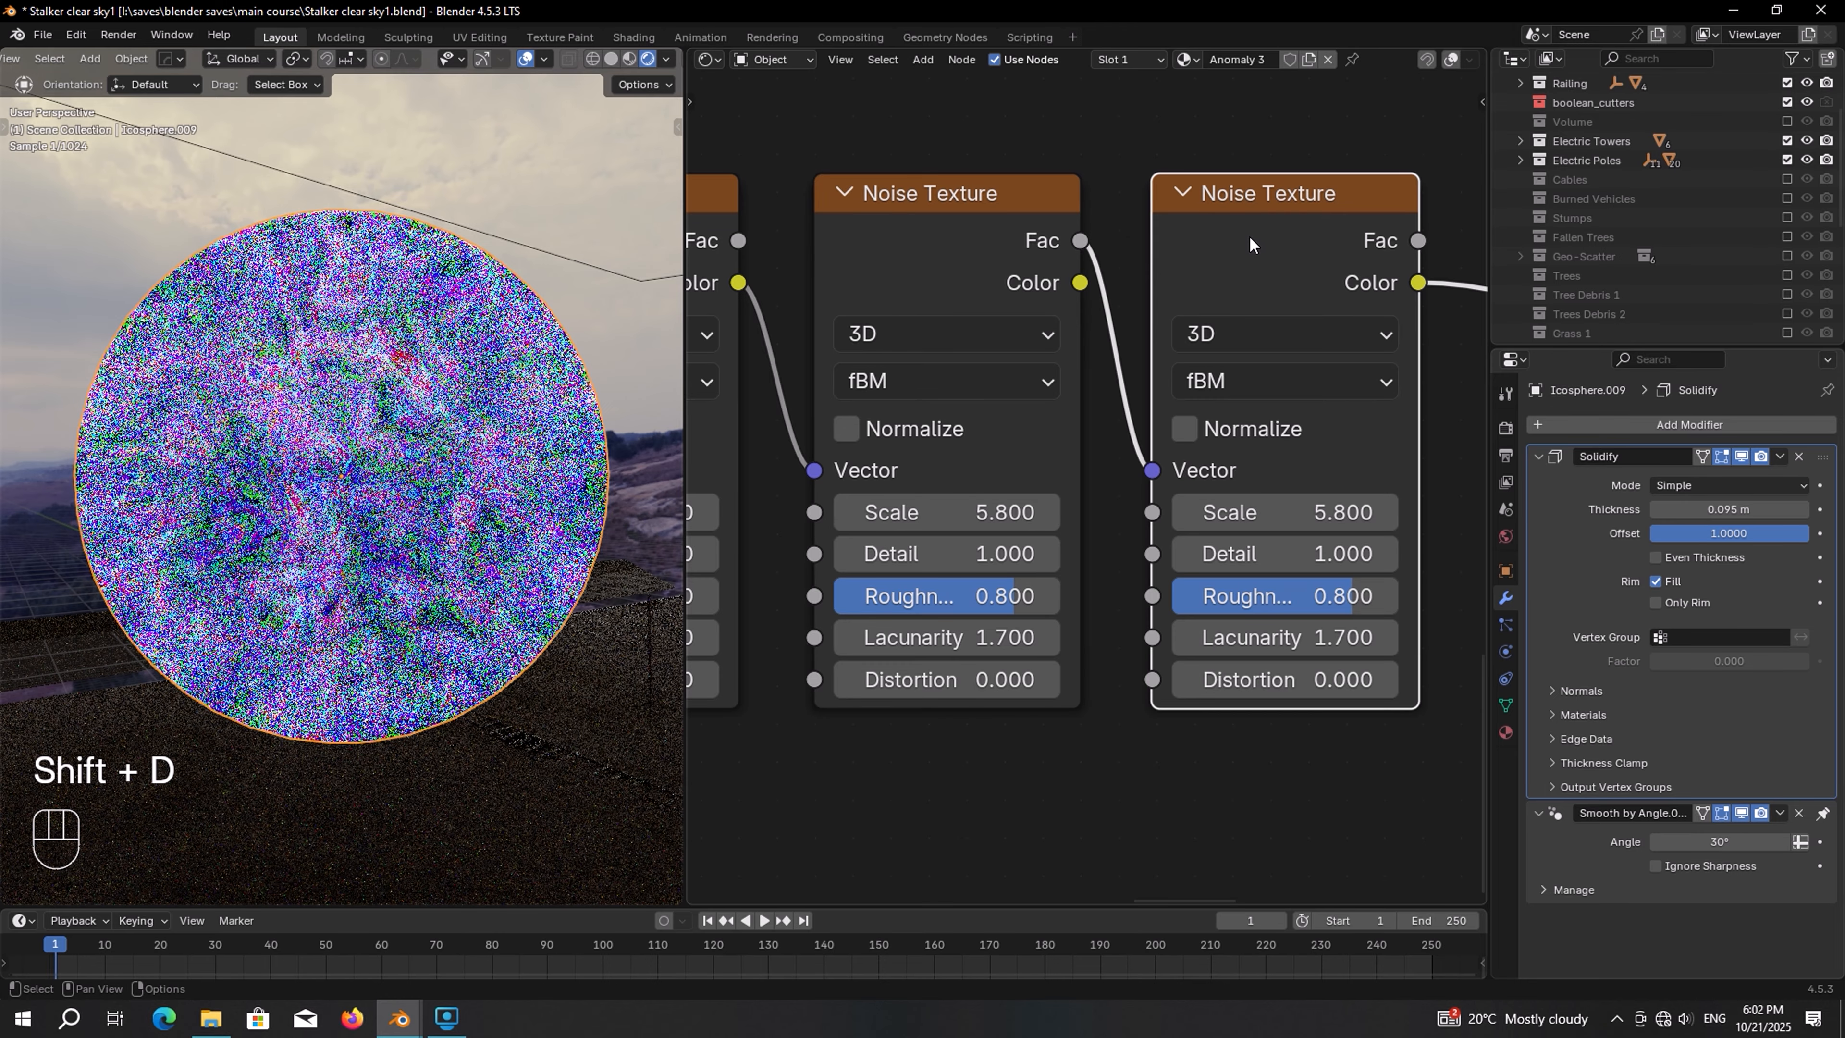
{"action": "middle_click_drag", "start_coordinate": [1215, 412], "coordinate": [983, 398]}
{"action": "scroll", "coordinate": [982, 399], "scroll_direction": "up", "scroll_amount": 2}
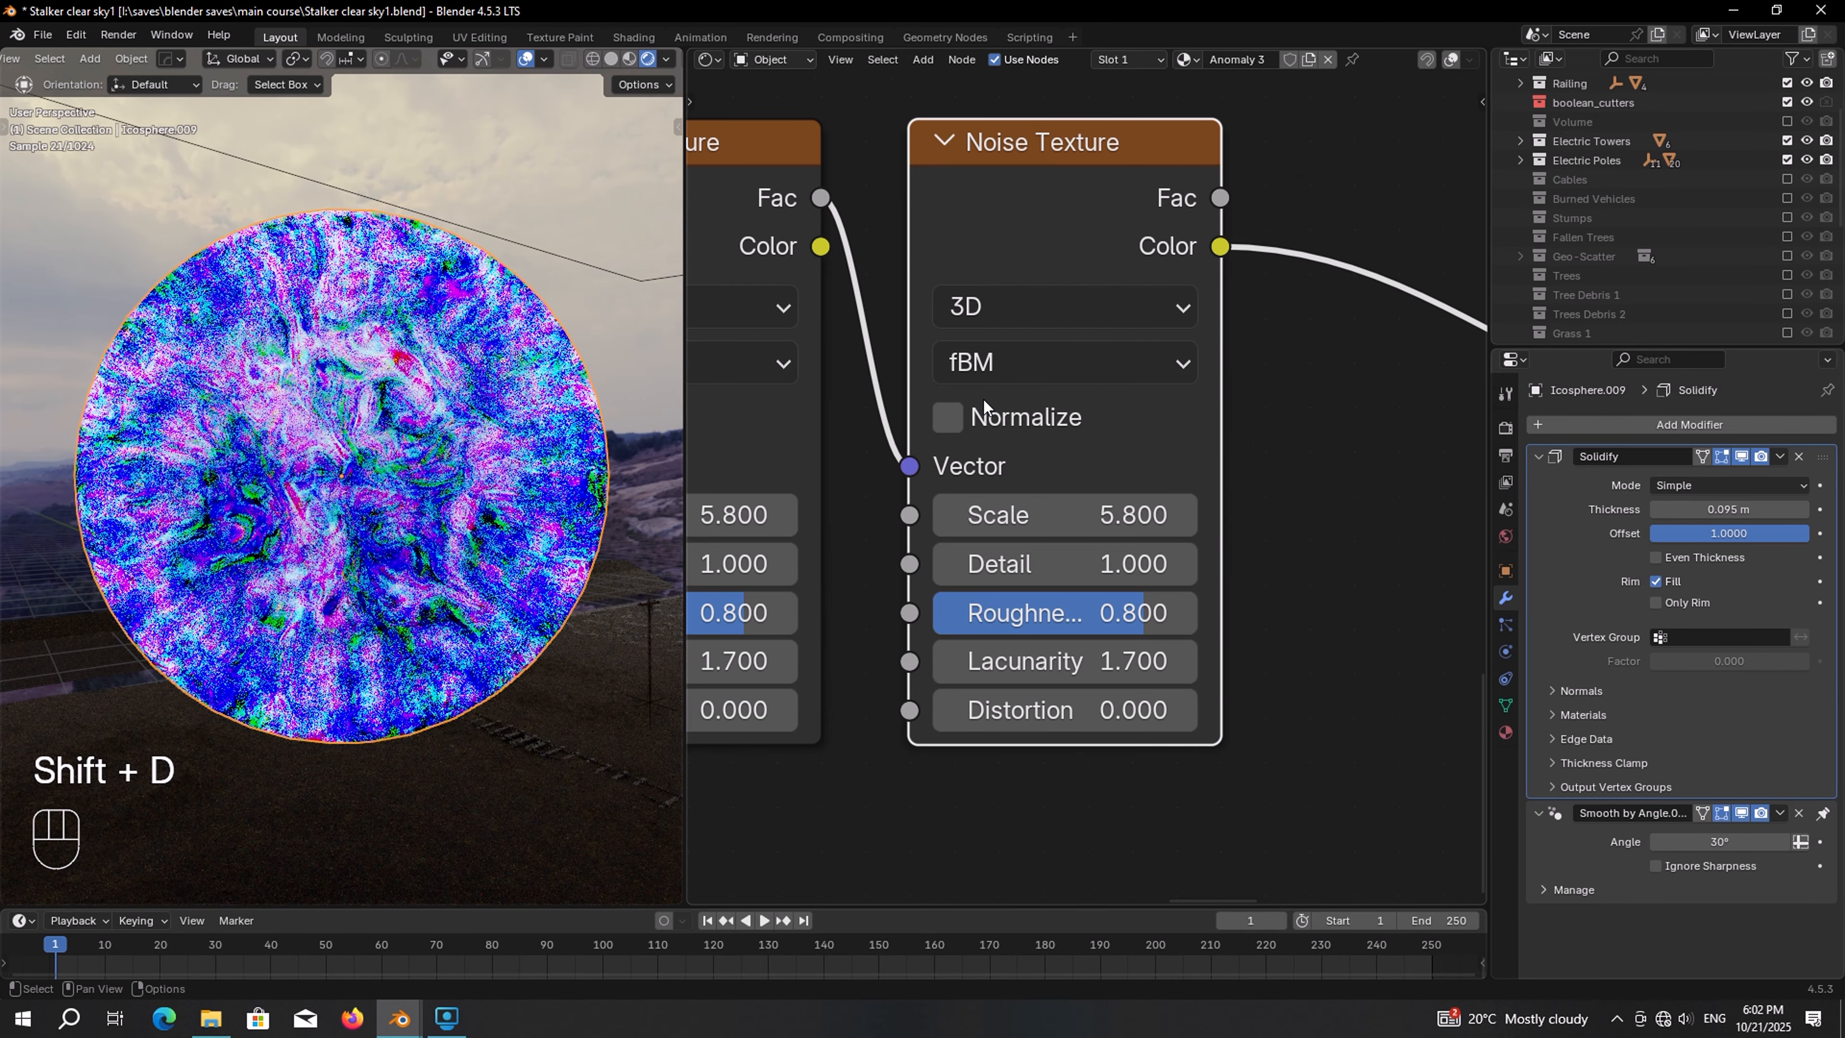
{"action": "left_click", "coordinate": [985, 412]}
Connect the third Noise Texture's Fac output to the Principled Volume's emission color
{"action": "scroll", "coordinate": [1233, 409], "scroll_direction": "down", "scroll_amount": 2}
{"action": "middle_click_drag", "start_coordinate": [1233, 408], "coordinate": [1073, 373]}
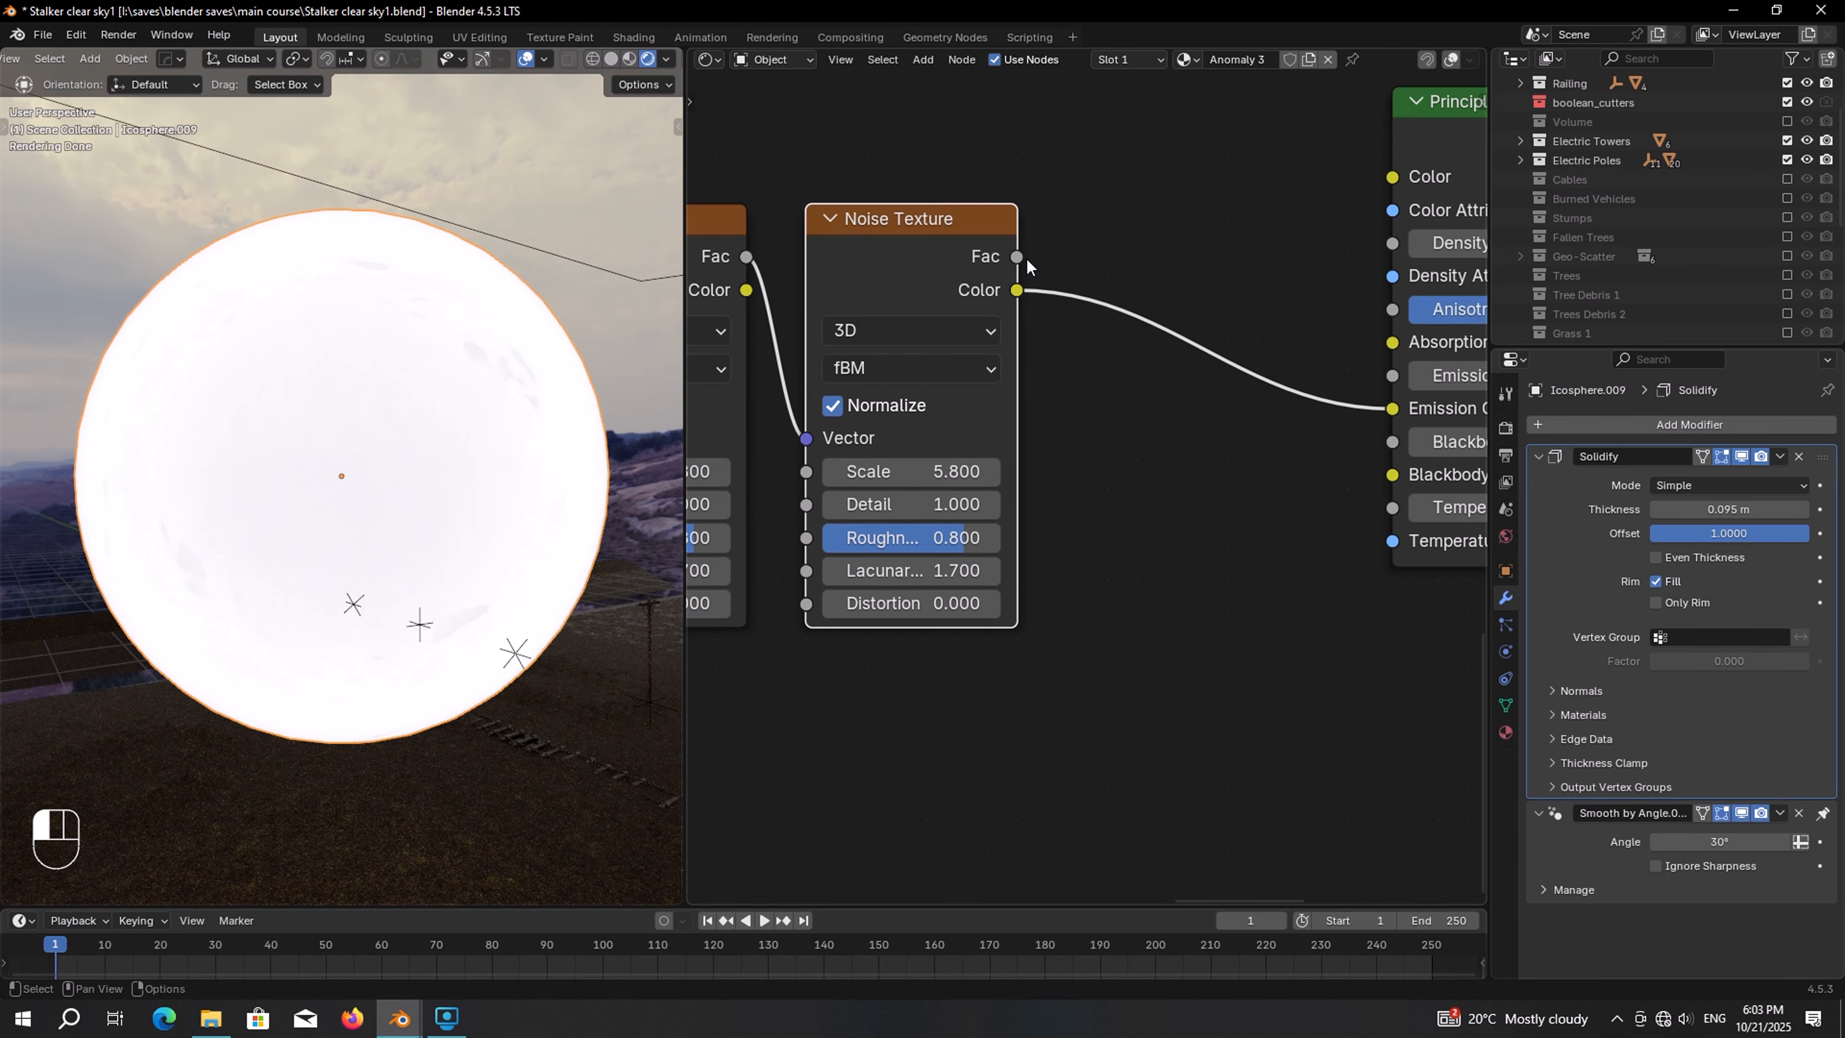
{"action": "left_click_drag", "start_coordinate": [1026, 256], "coordinate": [1389, 396]}
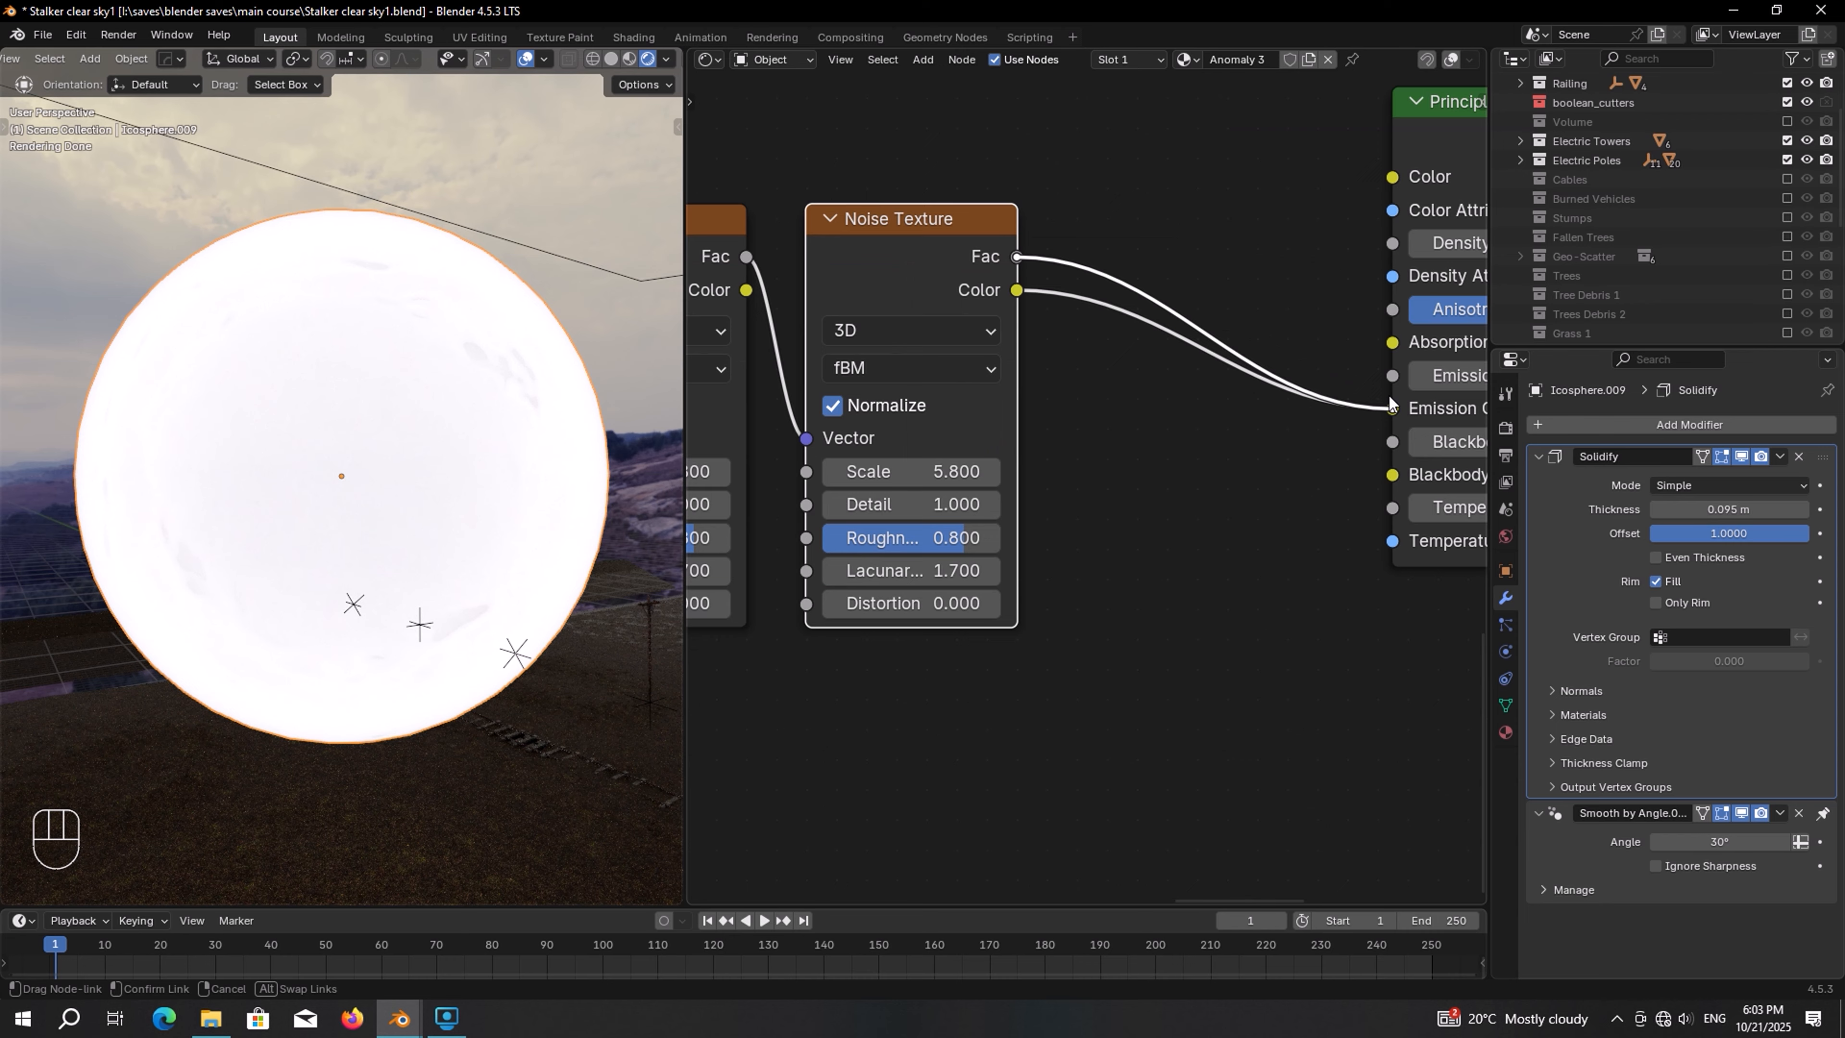
Set the third Noise Texture's scale to 5, detail 1.8, roughness 0.3 and lacunarity 2
{"action": "scroll", "coordinate": [1087, 503], "scroll_direction": "up", "scroll_amount": 2}
{"action": "left_click", "coordinate": [1087, 503]}
{"action": "type", "text": "5"}
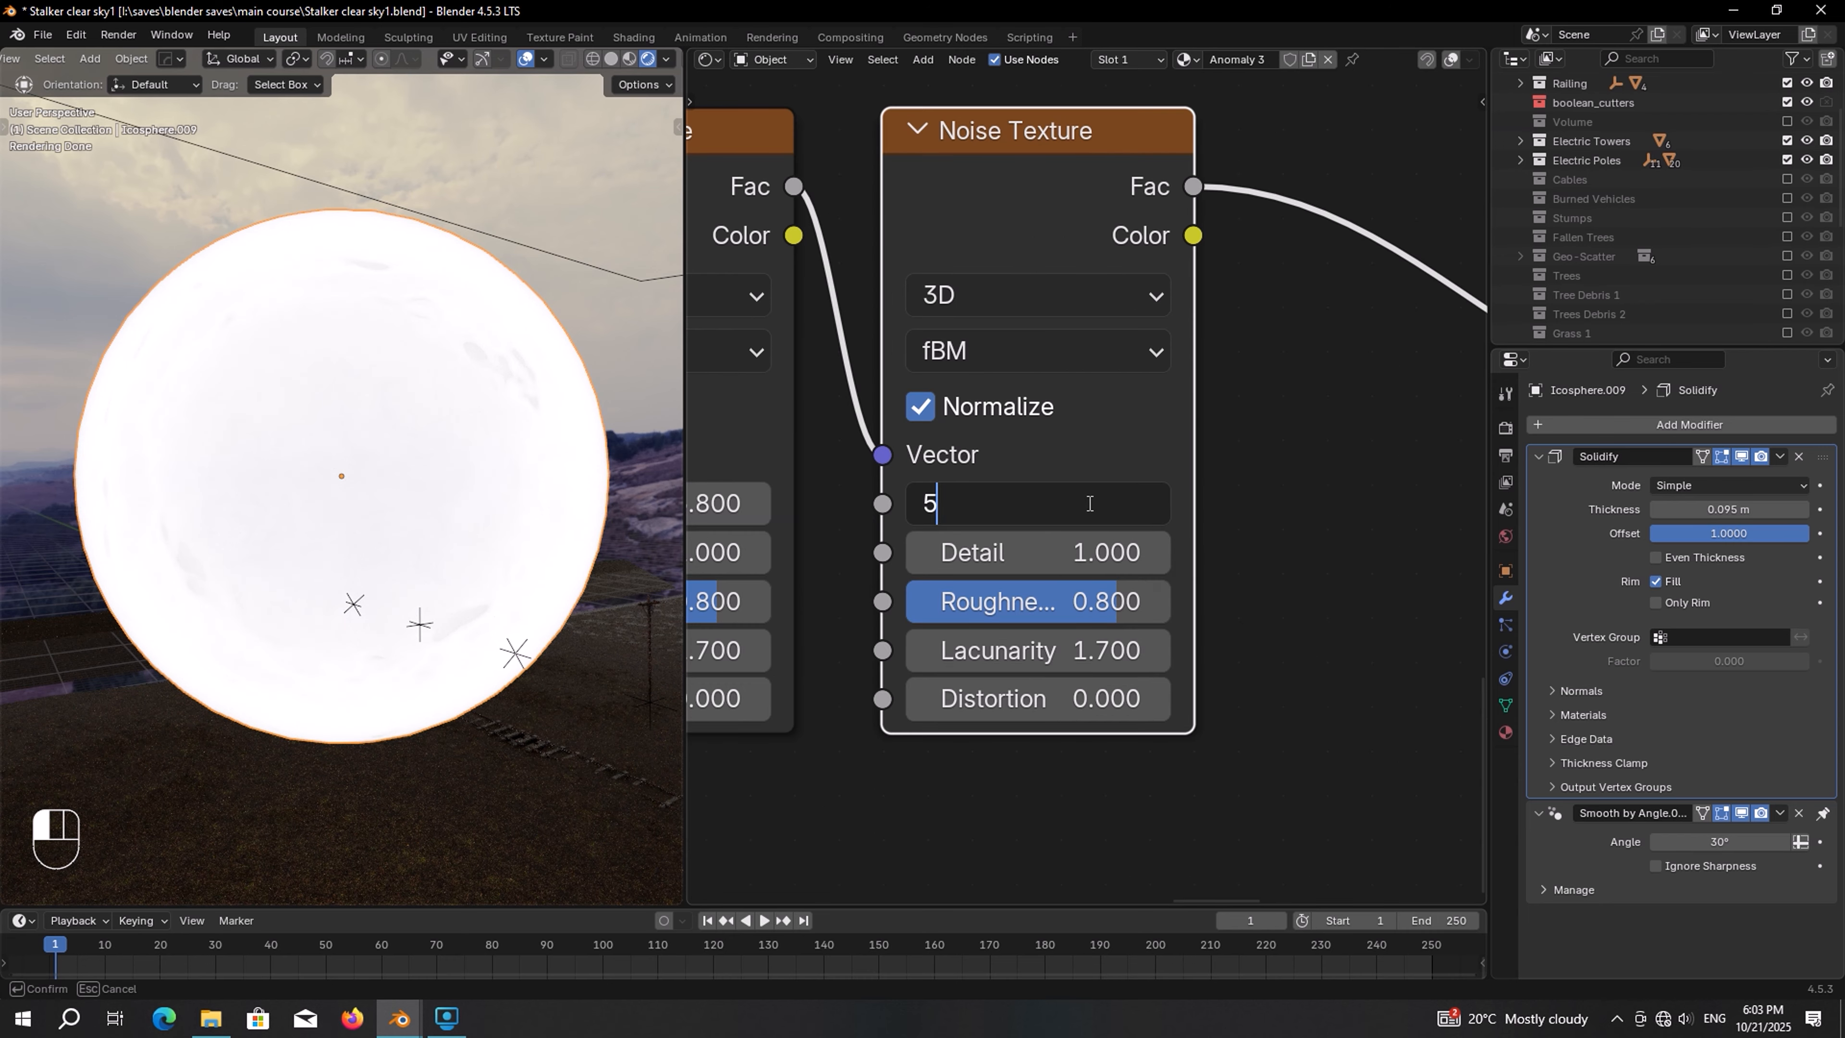
{"action": "key", "text": "Return"}
{"action": "left_click", "coordinate": [1096, 540]}
{"action": "type", "text": "1."}
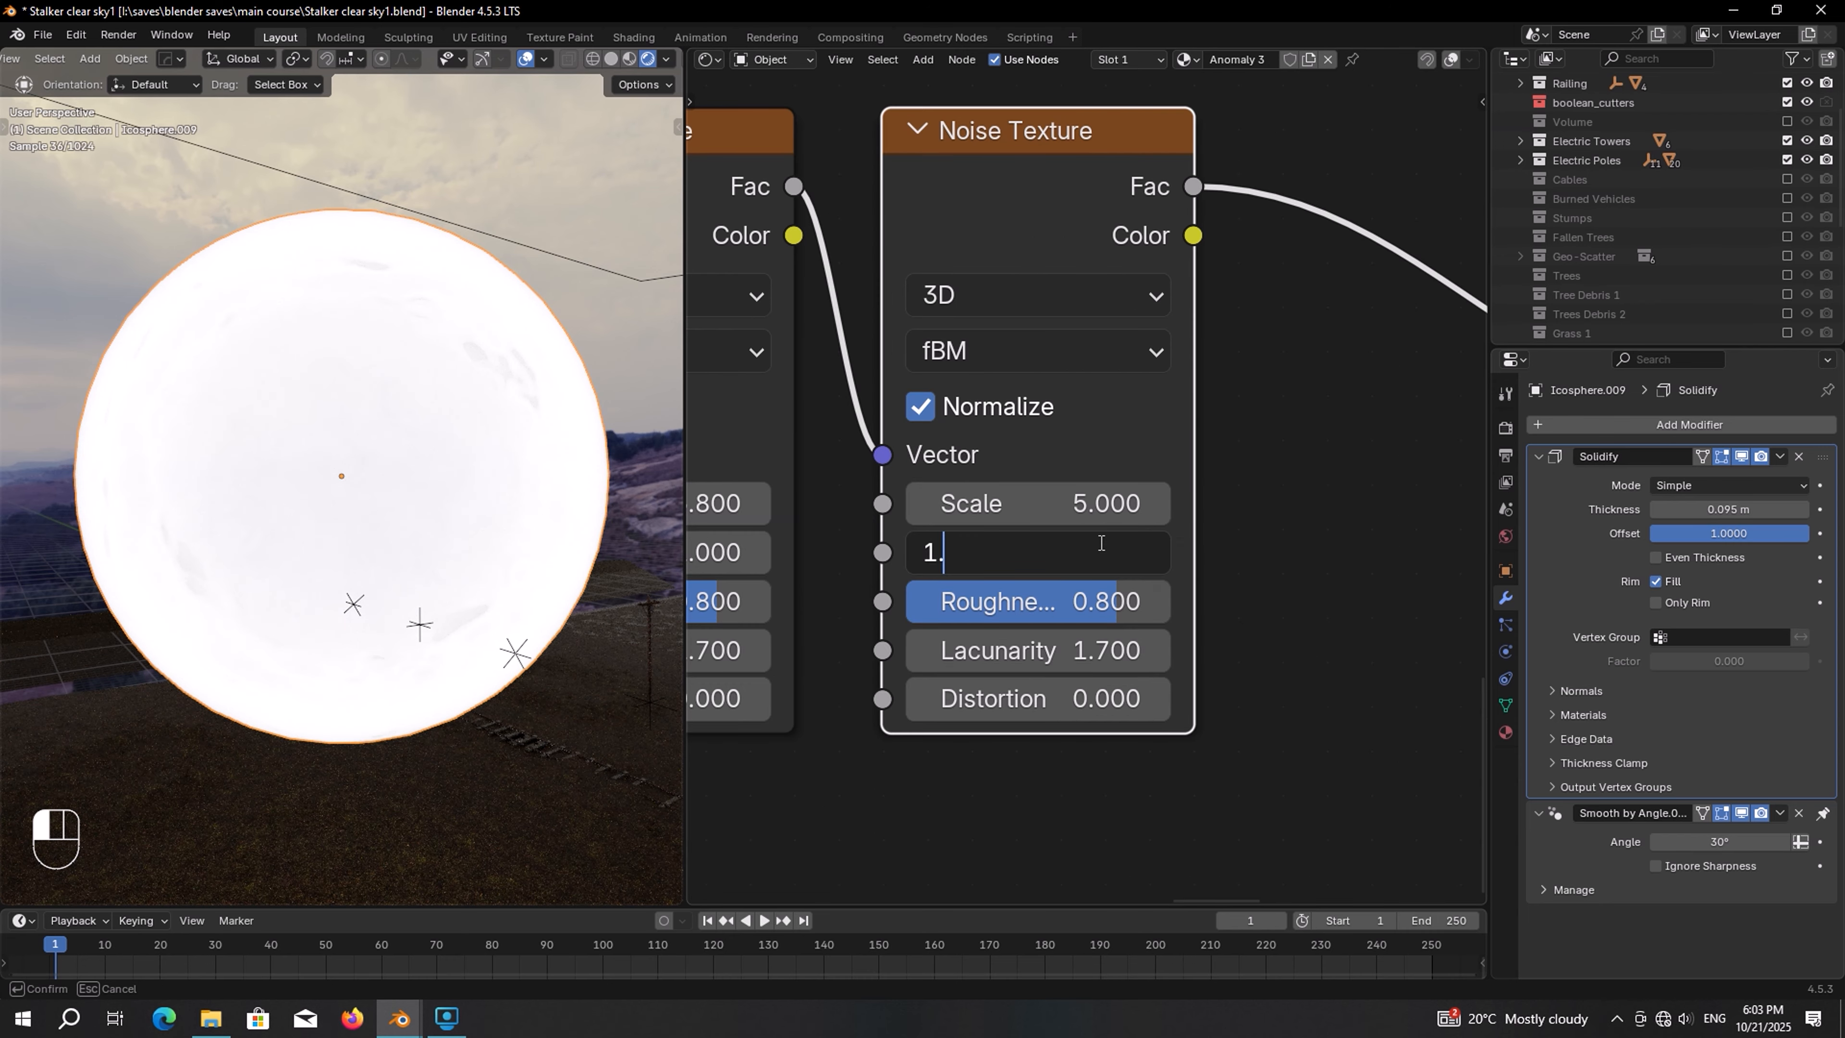
{"action": "type", "text": "8"}
{"action": "key", "text": "Return"}
{"action": "left_click", "coordinate": [1102, 600]}
{"action": "type", "text": "0."}
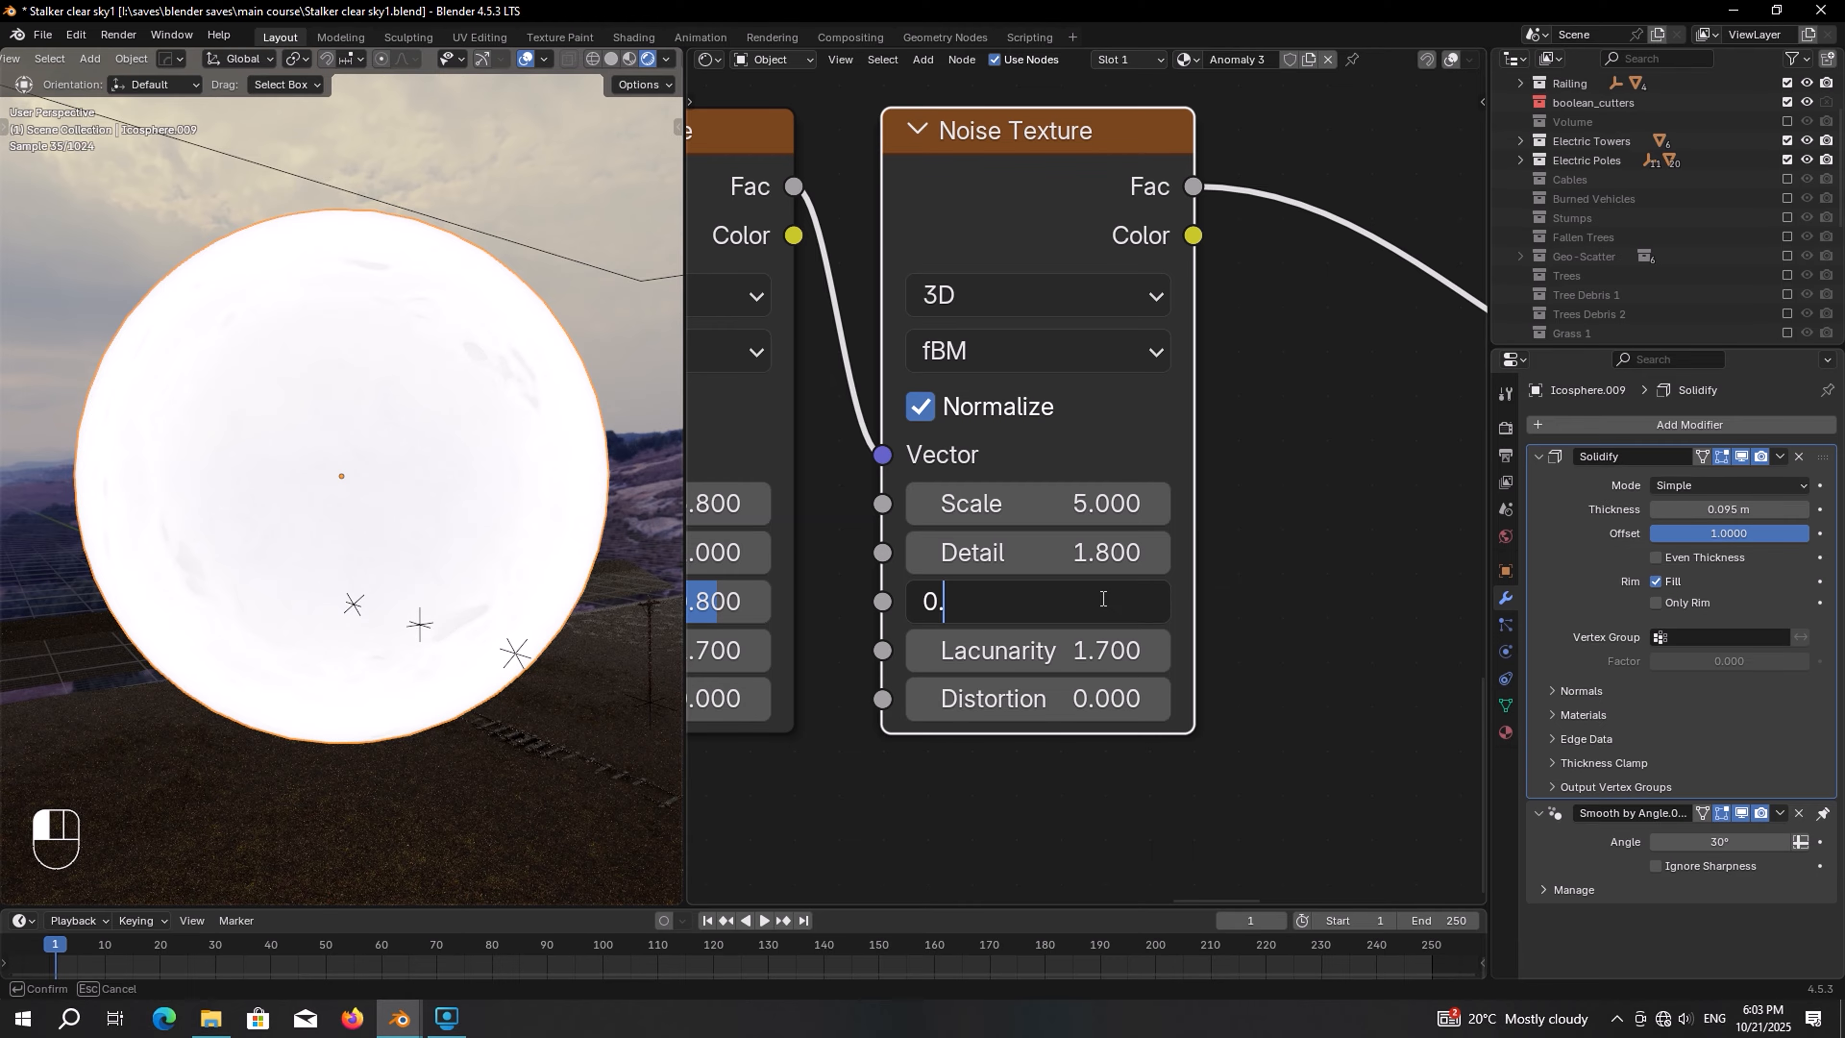
{"action": "type", "text": "3"}
{"action": "key", "text": "Return"}
{"action": "left_click", "coordinate": [1104, 651]}
{"action": "type", "text": "2"}
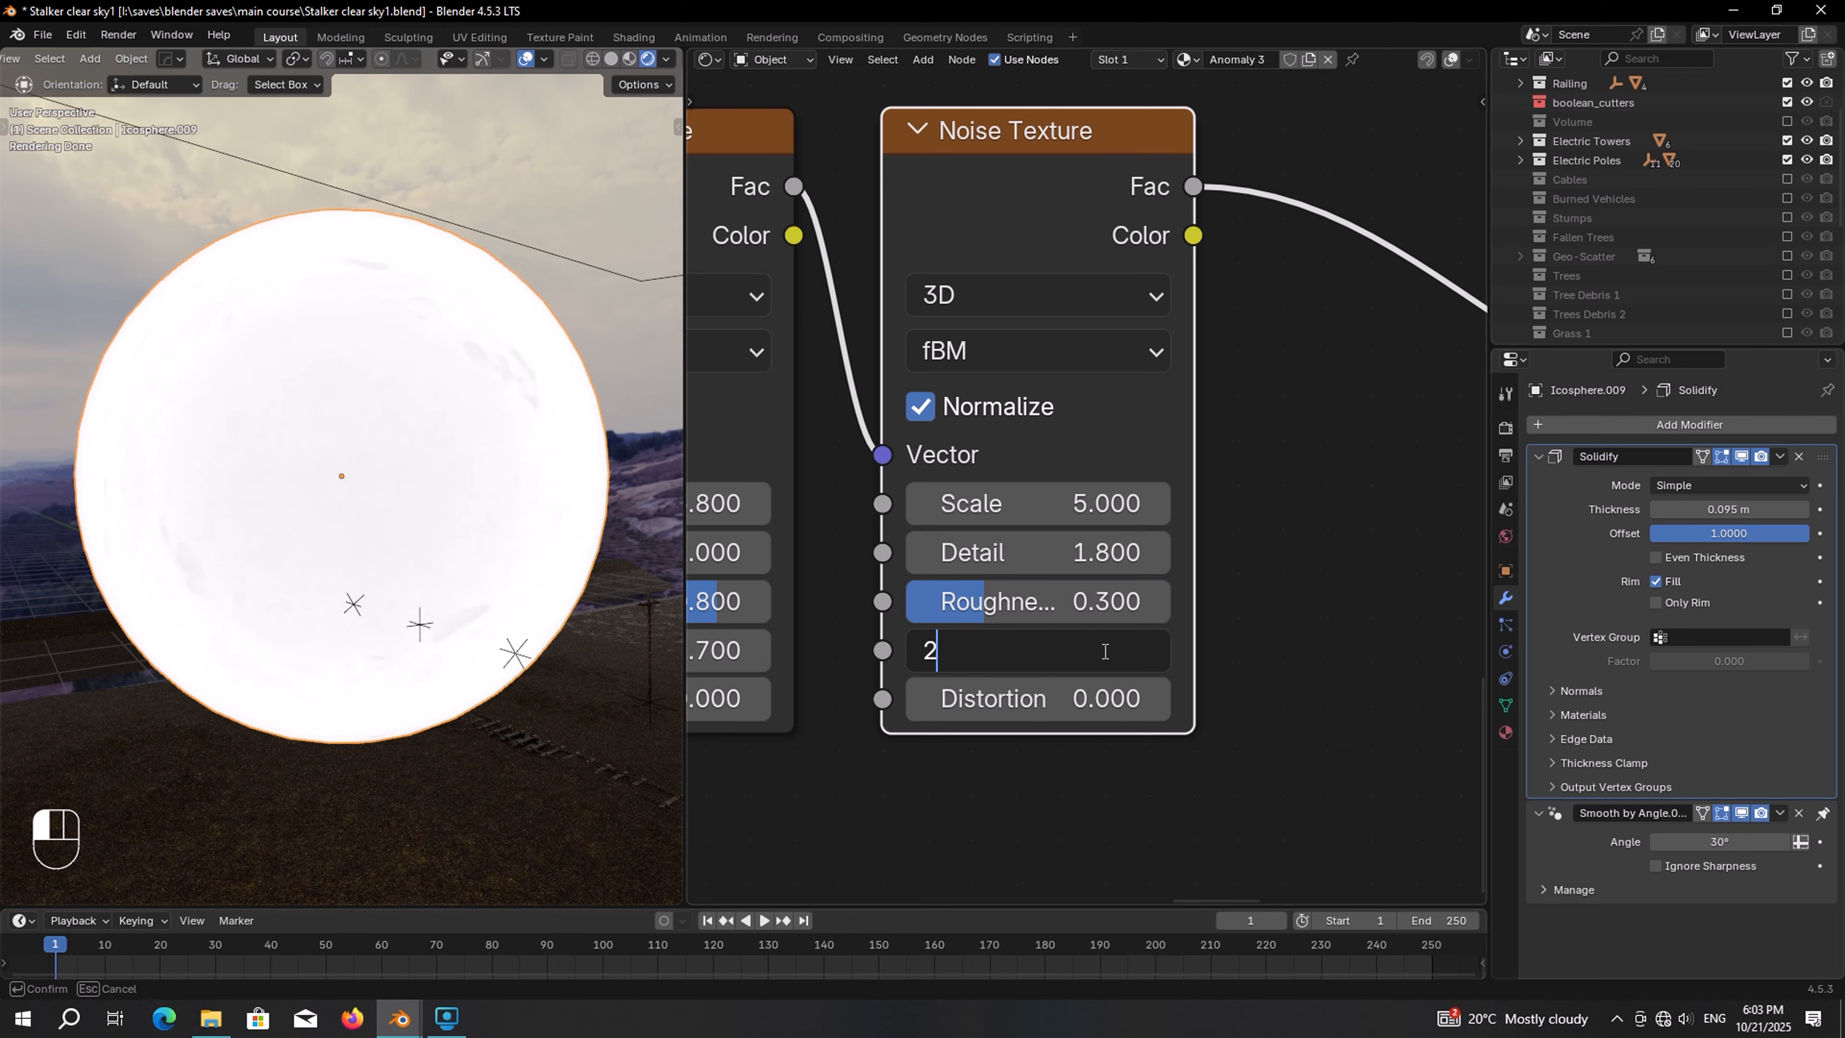
{"action": "key", "text": "Return"}
Insert a Color Ramp between the third Noise Texture and the emission color
{"action": "scroll", "coordinate": [1161, 506], "scroll_direction": "down", "scroll_amount": 5}
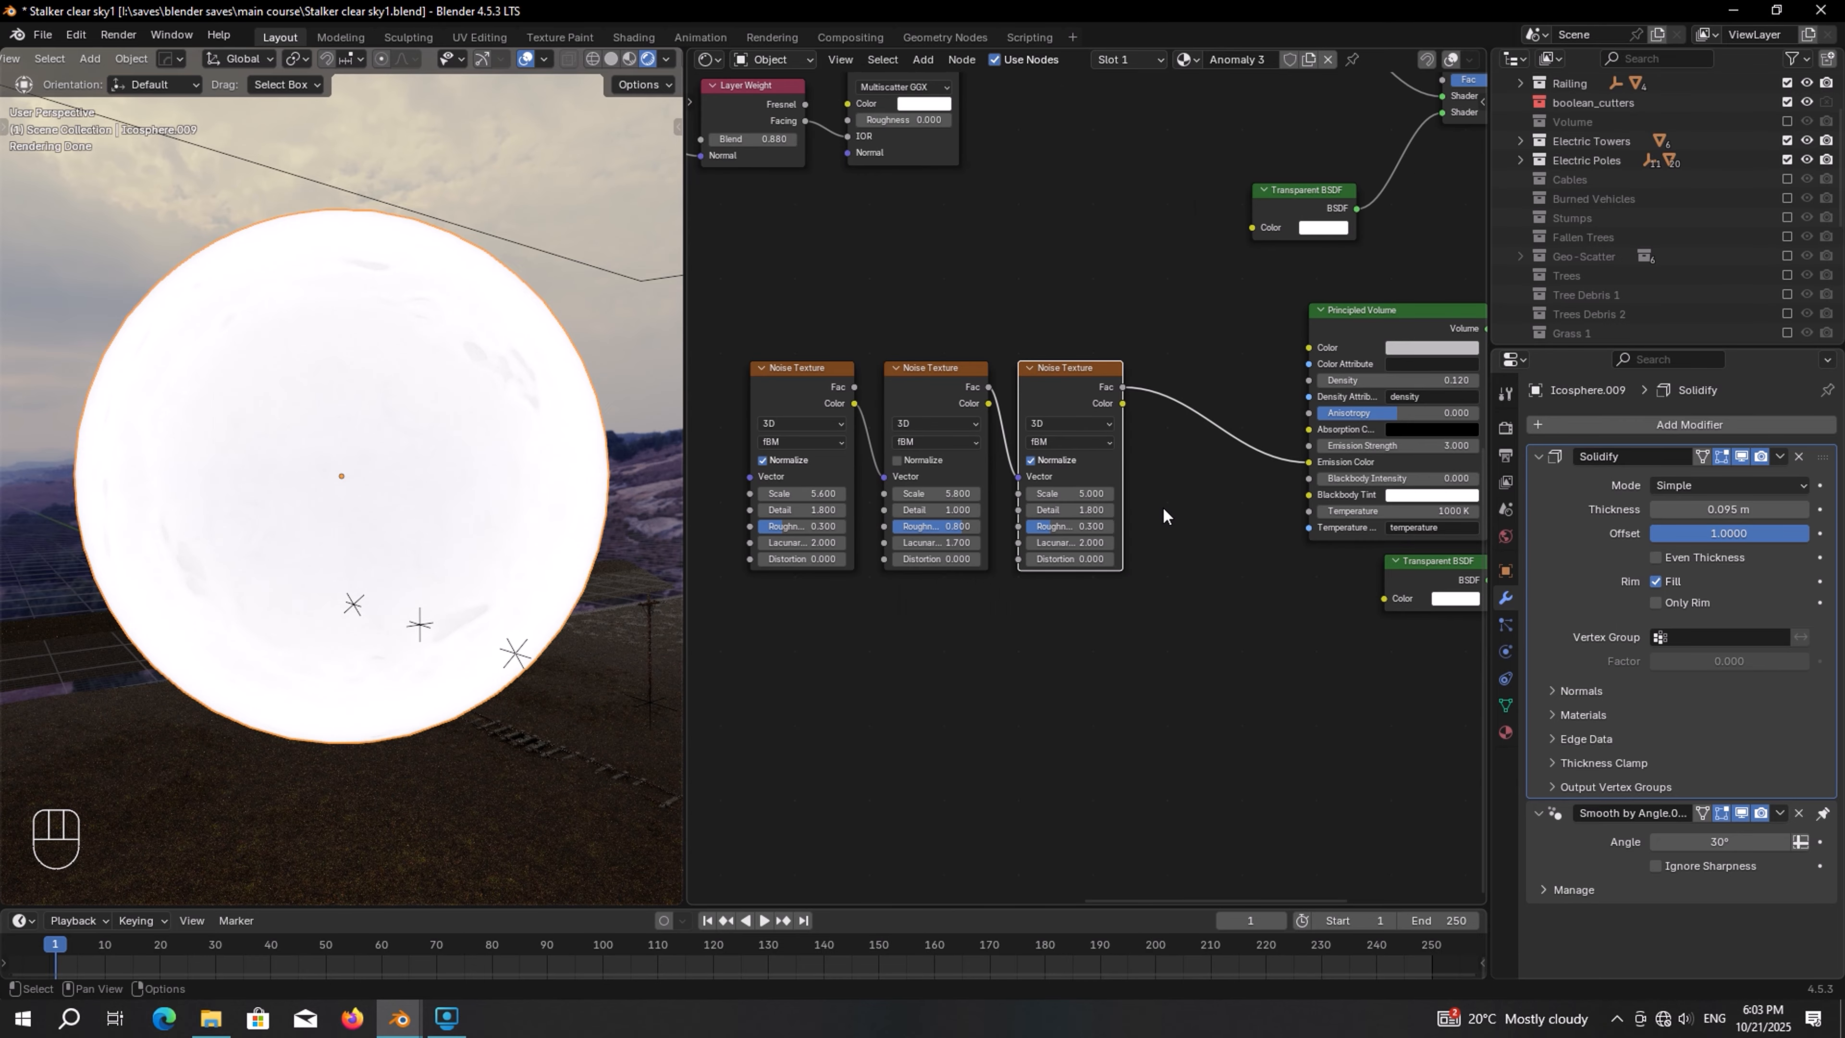
{"action": "key", "text": "g"}
{"action": "scroll", "coordinate": [1090, 454], "scroll_direction": "up", "scroll_amount": 1}
{"action": "key", "text": "shift+a"}
{"action": "type", "text": "c"}
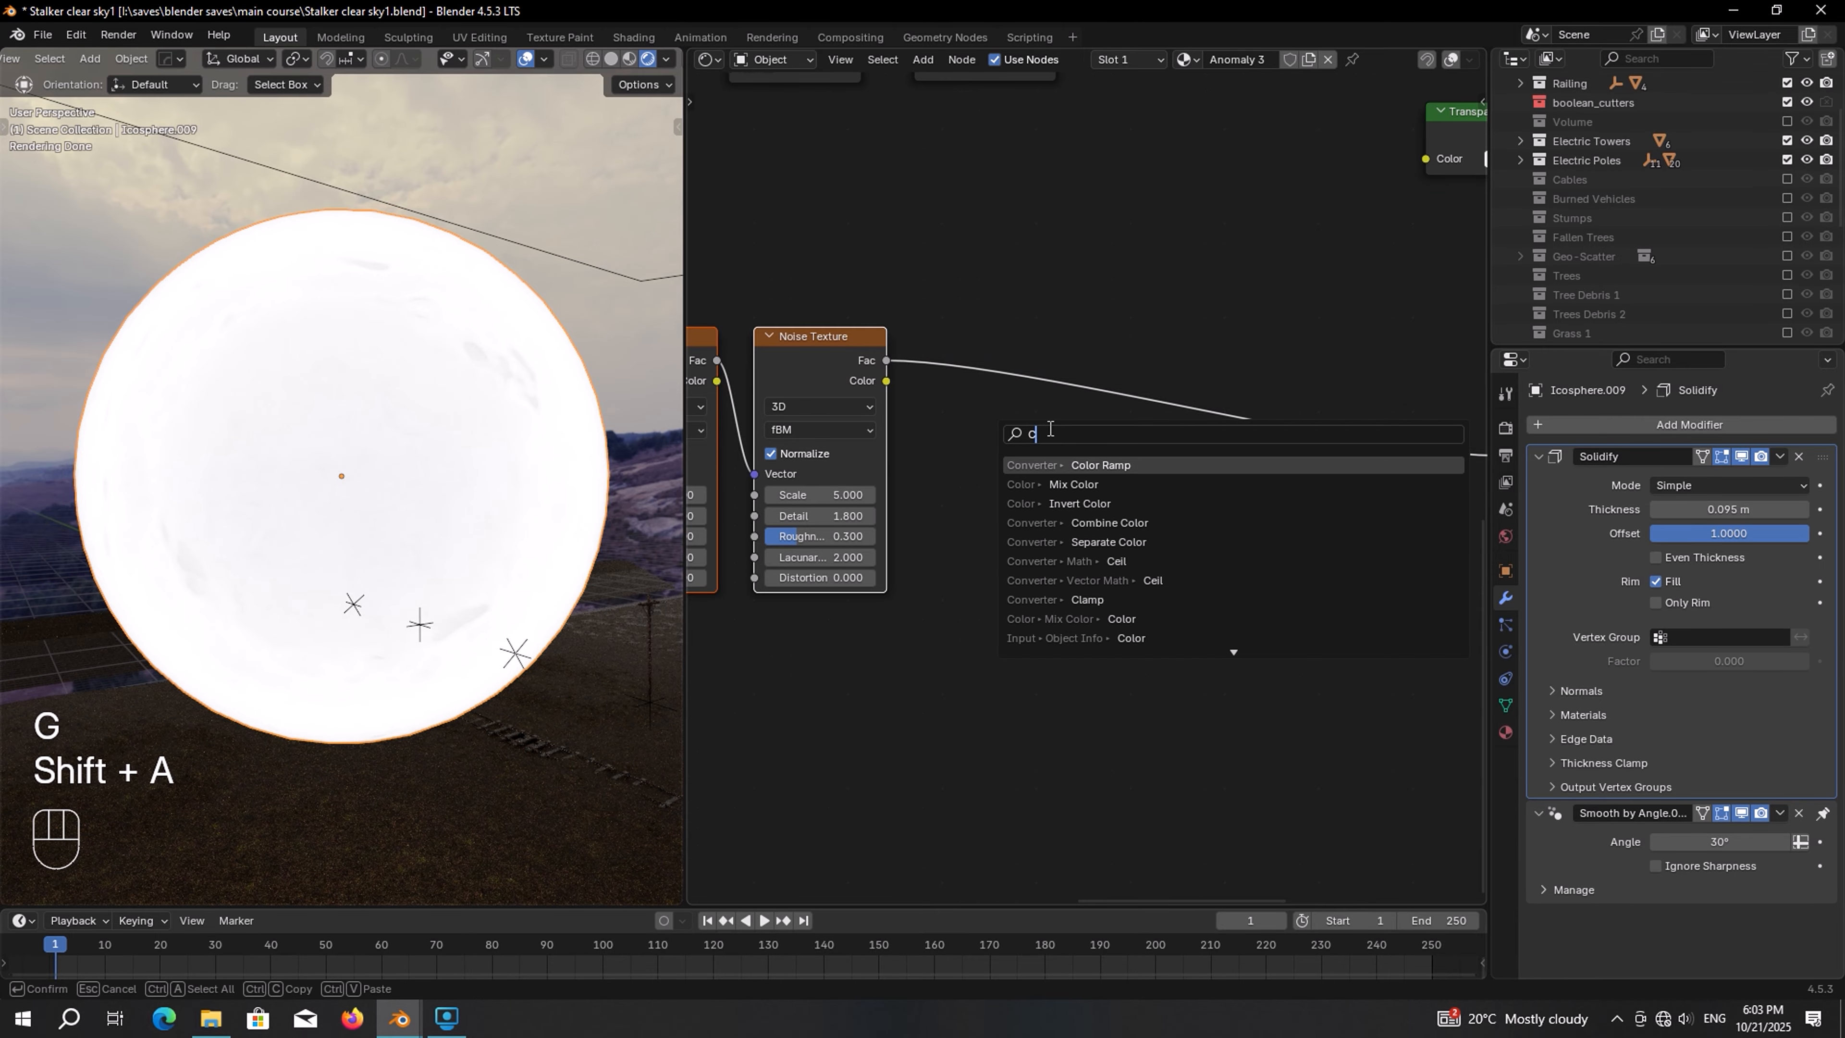
{"action": "key", "text": "Return"}
{"action": "left_click", "coordinate": [912, 326]}
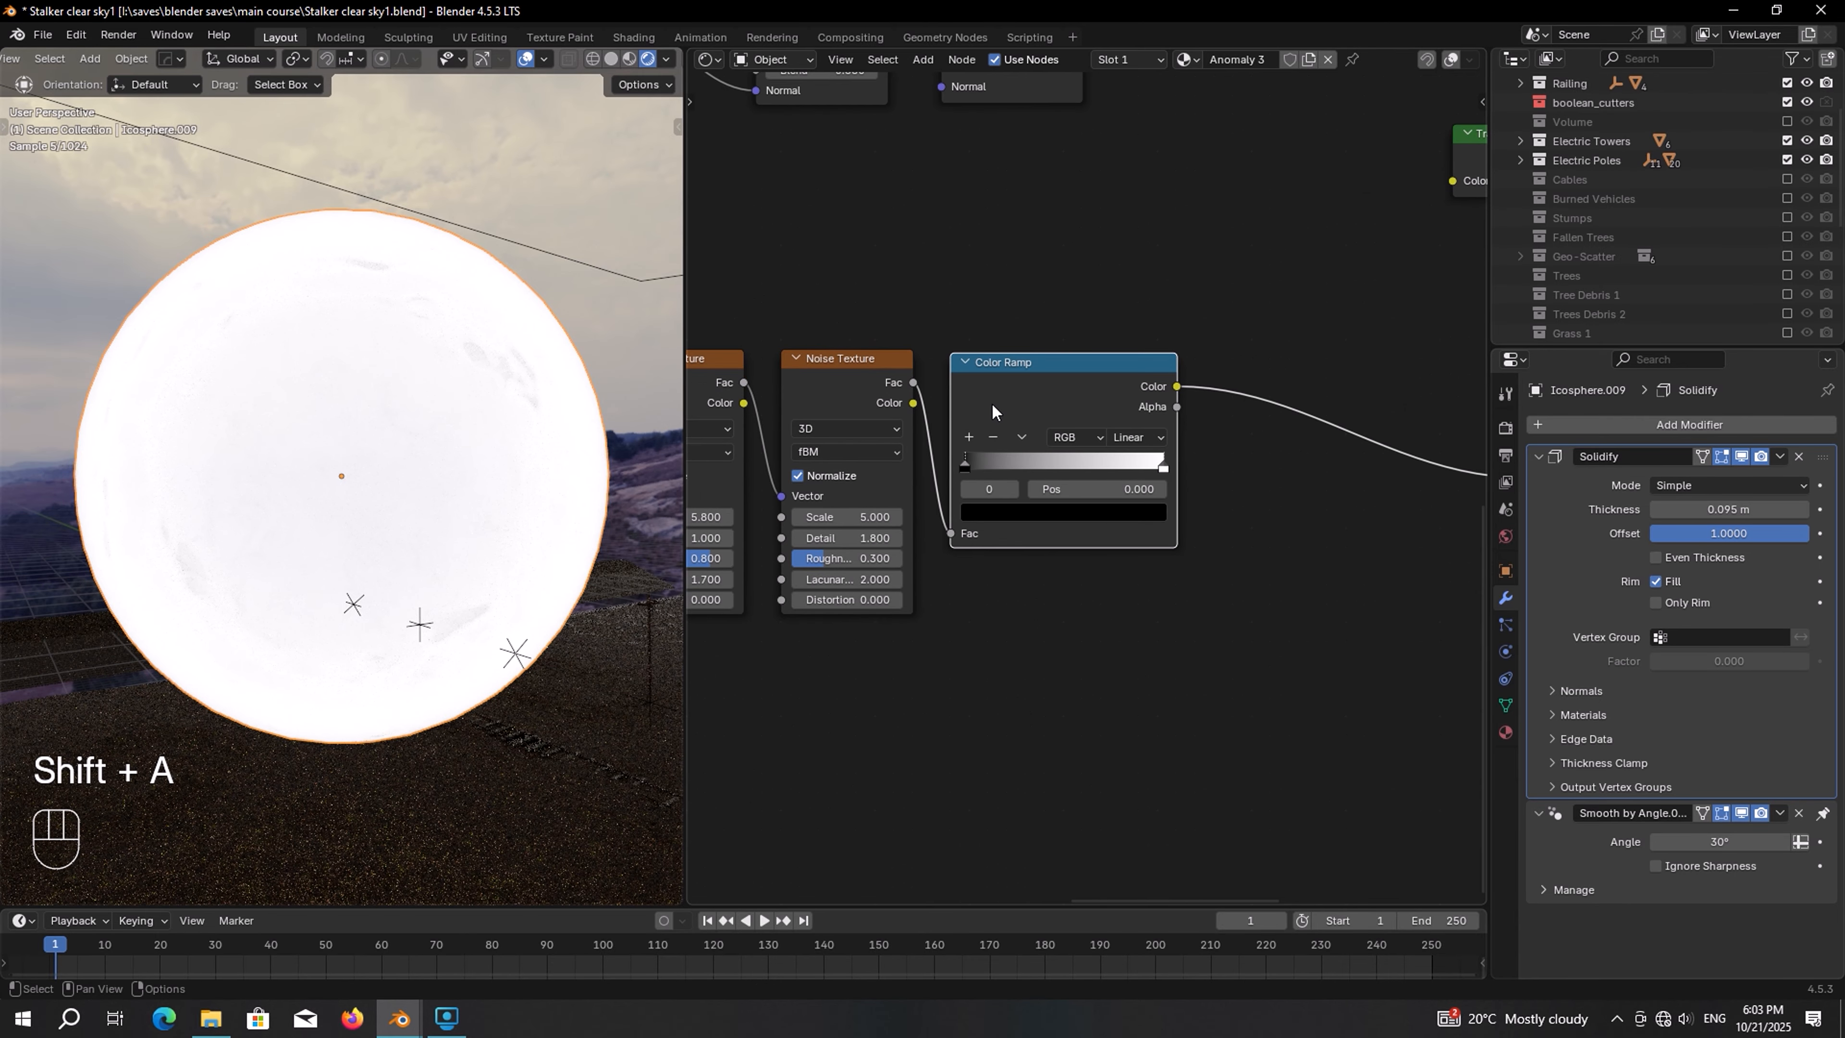
Move the Color Ramp's stops so the white stop sits at about 0.664 position
{"action": "scroll", "coordinate": [992, 403], "scroll_direction": "up", "scroll_amount": 4}
{"action": "left_click_drag", "start_coordinate": [854, 443], "coordinate": [1119, 446]}
{"action": "scroll", "coordinate": [1133, 451], "scroll_direction": "up", "scroll_amount": 1}
{"action": "middle_click_drag", "start_coordinate": [1280, 495], "coordinate": [1256, 503]}
{"action": "left_click_drag", "start_coordinate": [1246, 448], "coordinate": [1085, 457]}
{"action": "key", "text": "KP_6"}
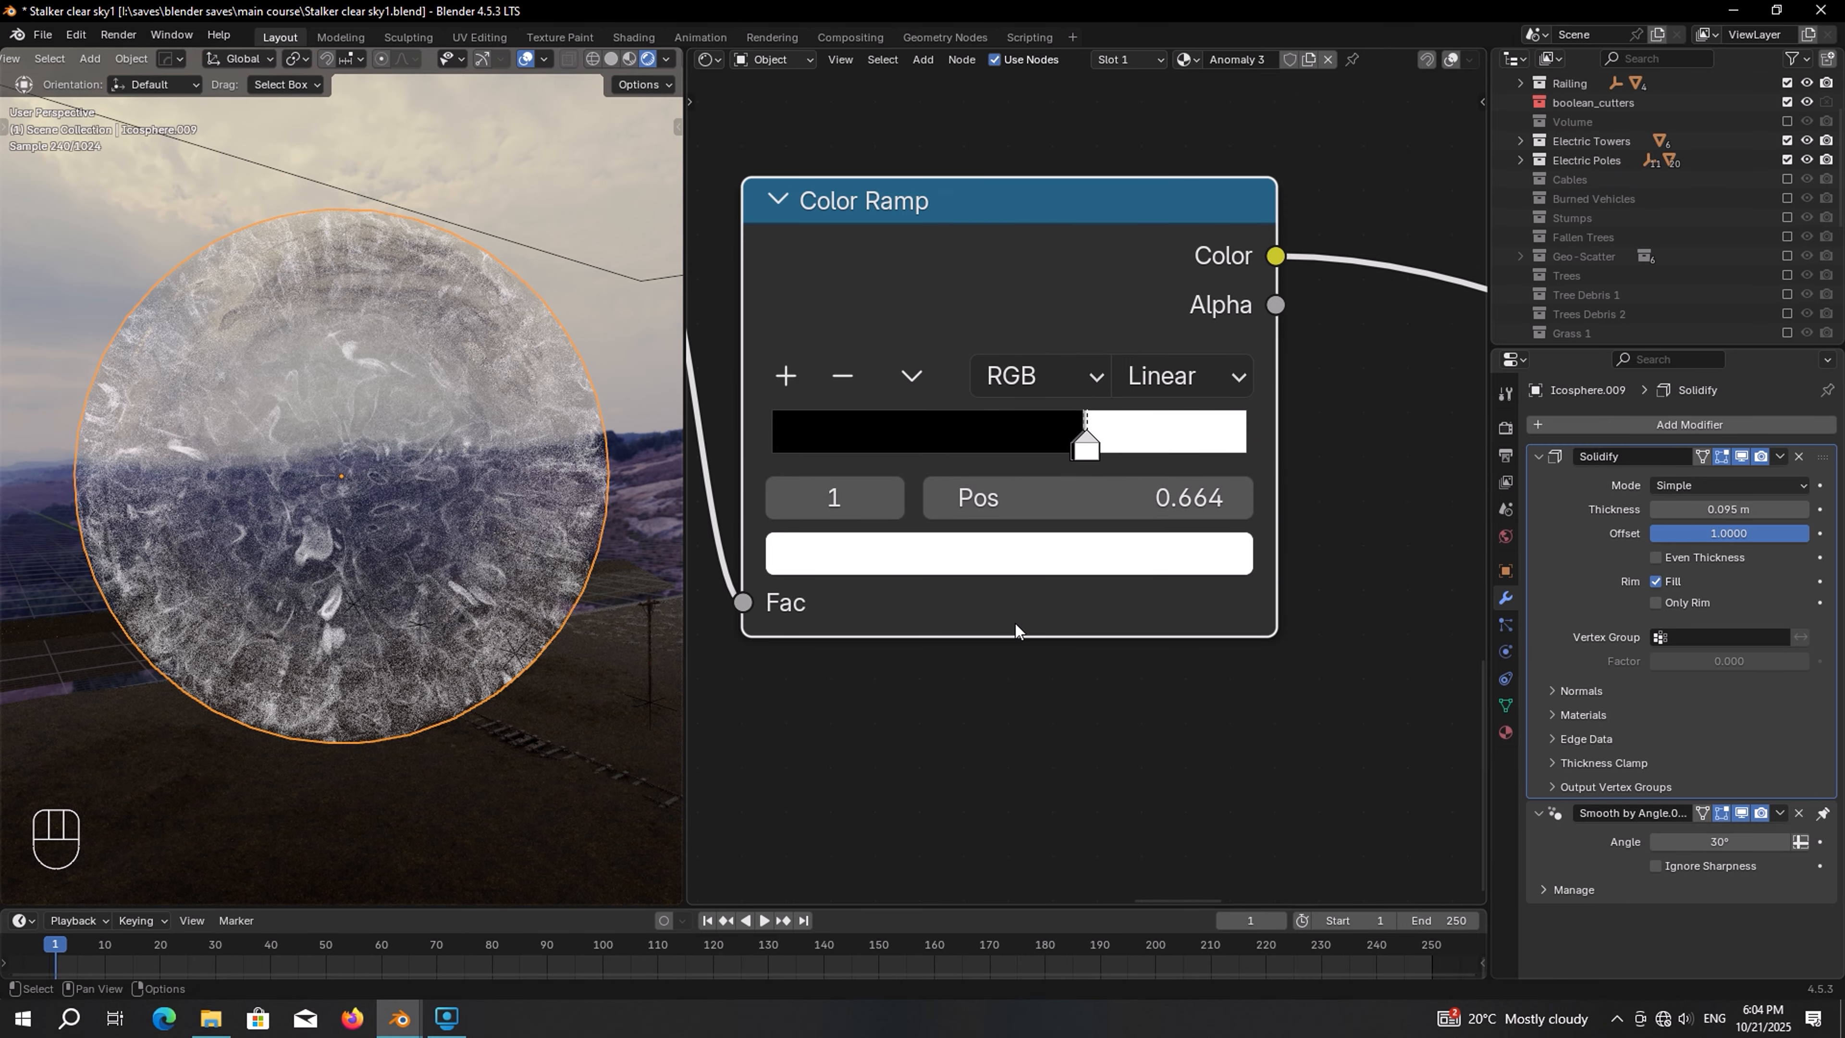
Change the Color Ramp's white stop color to light blue
{"action": "left_click", "coordinate": [1044, 562]}
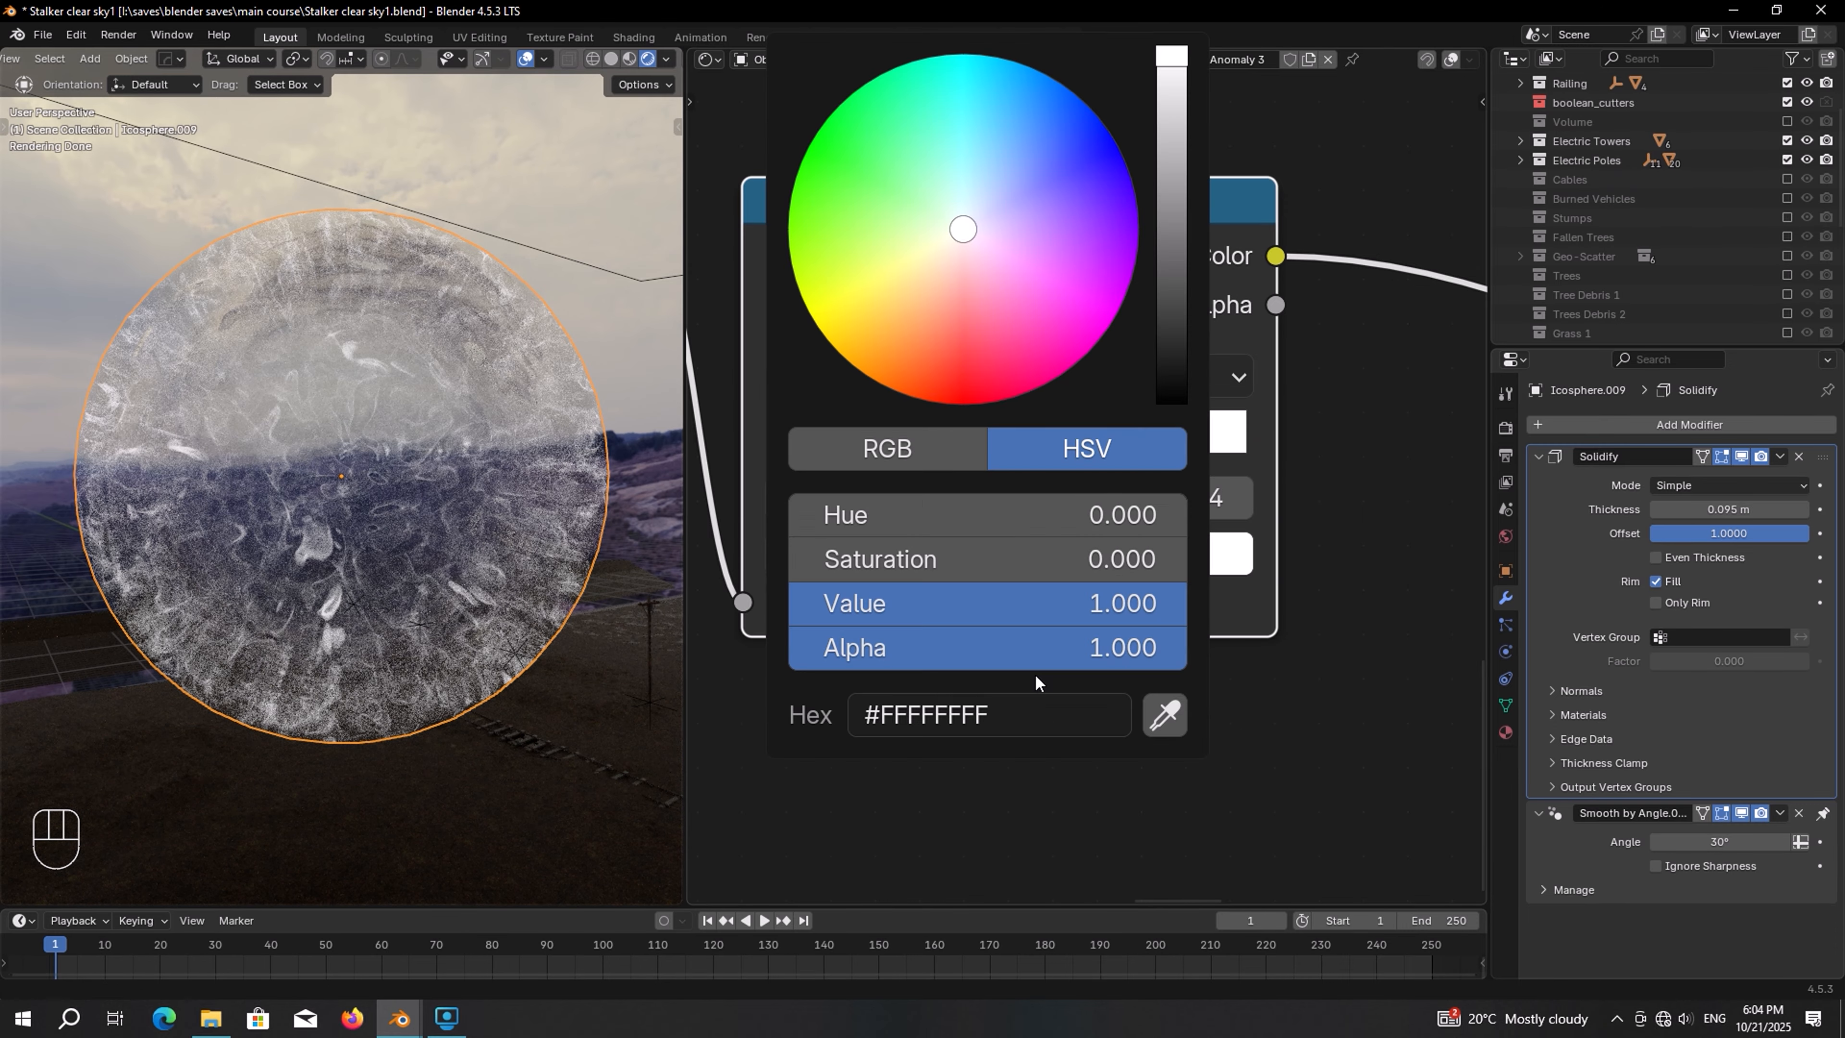
{"action": "left_click_drag", "start_coordinate": [967, 233], "coordinate": [985, 151]}
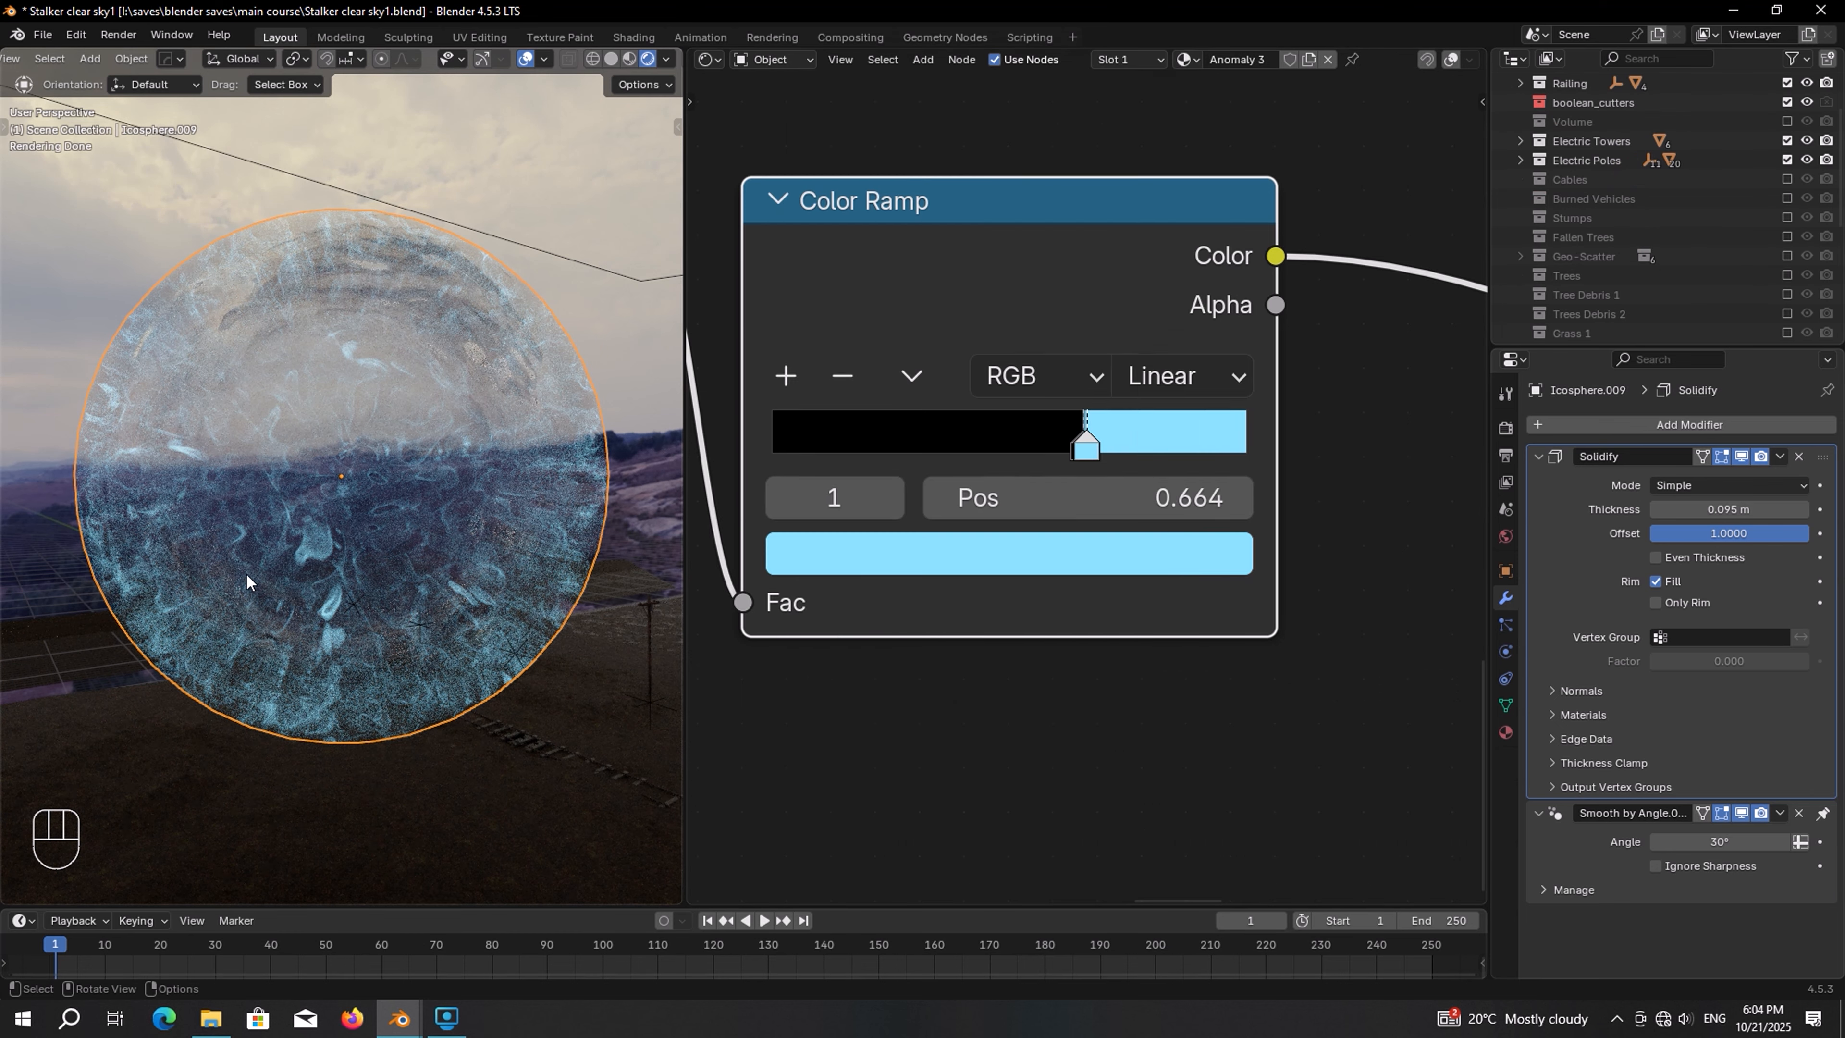
{"action": "scroll", "coordinate": [384, 548], "scroll_direction": "up", "scroll_amount": 3}
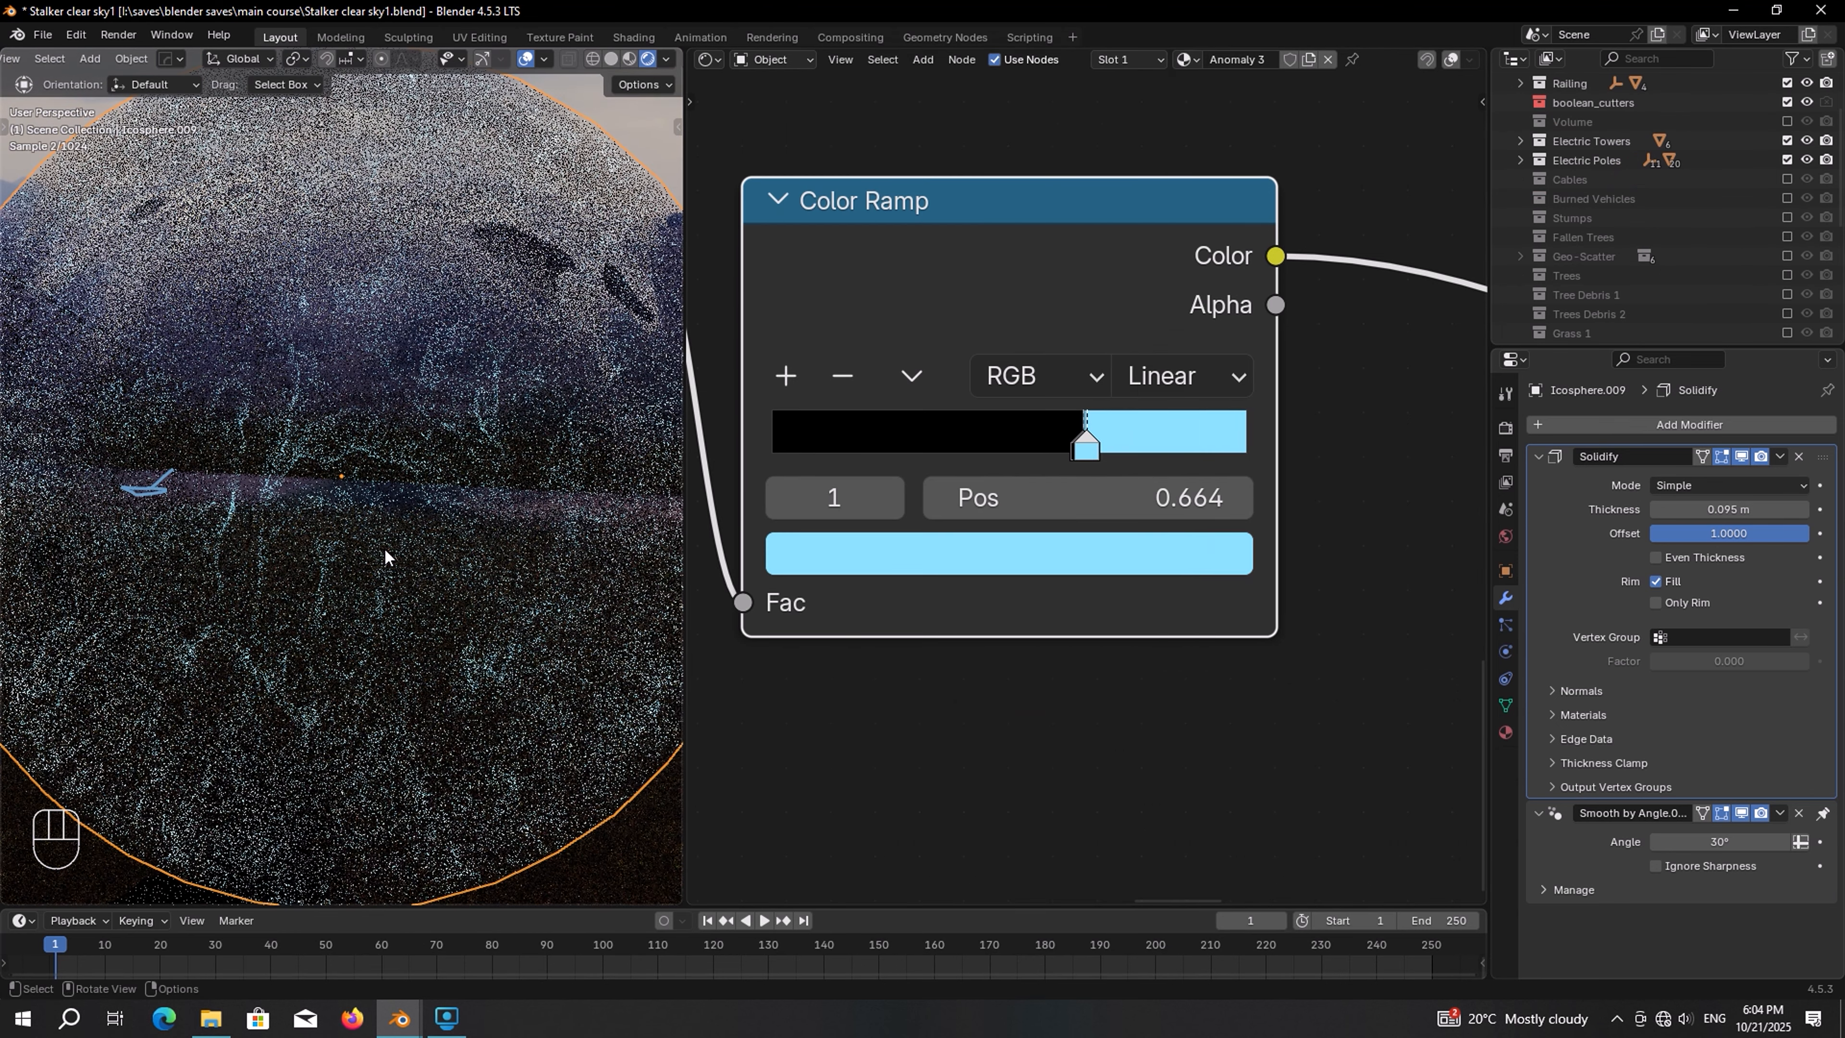
{"action": "middle_click_drag", "start_coordinate": [284, 592], "coordinate": [424, 444]}
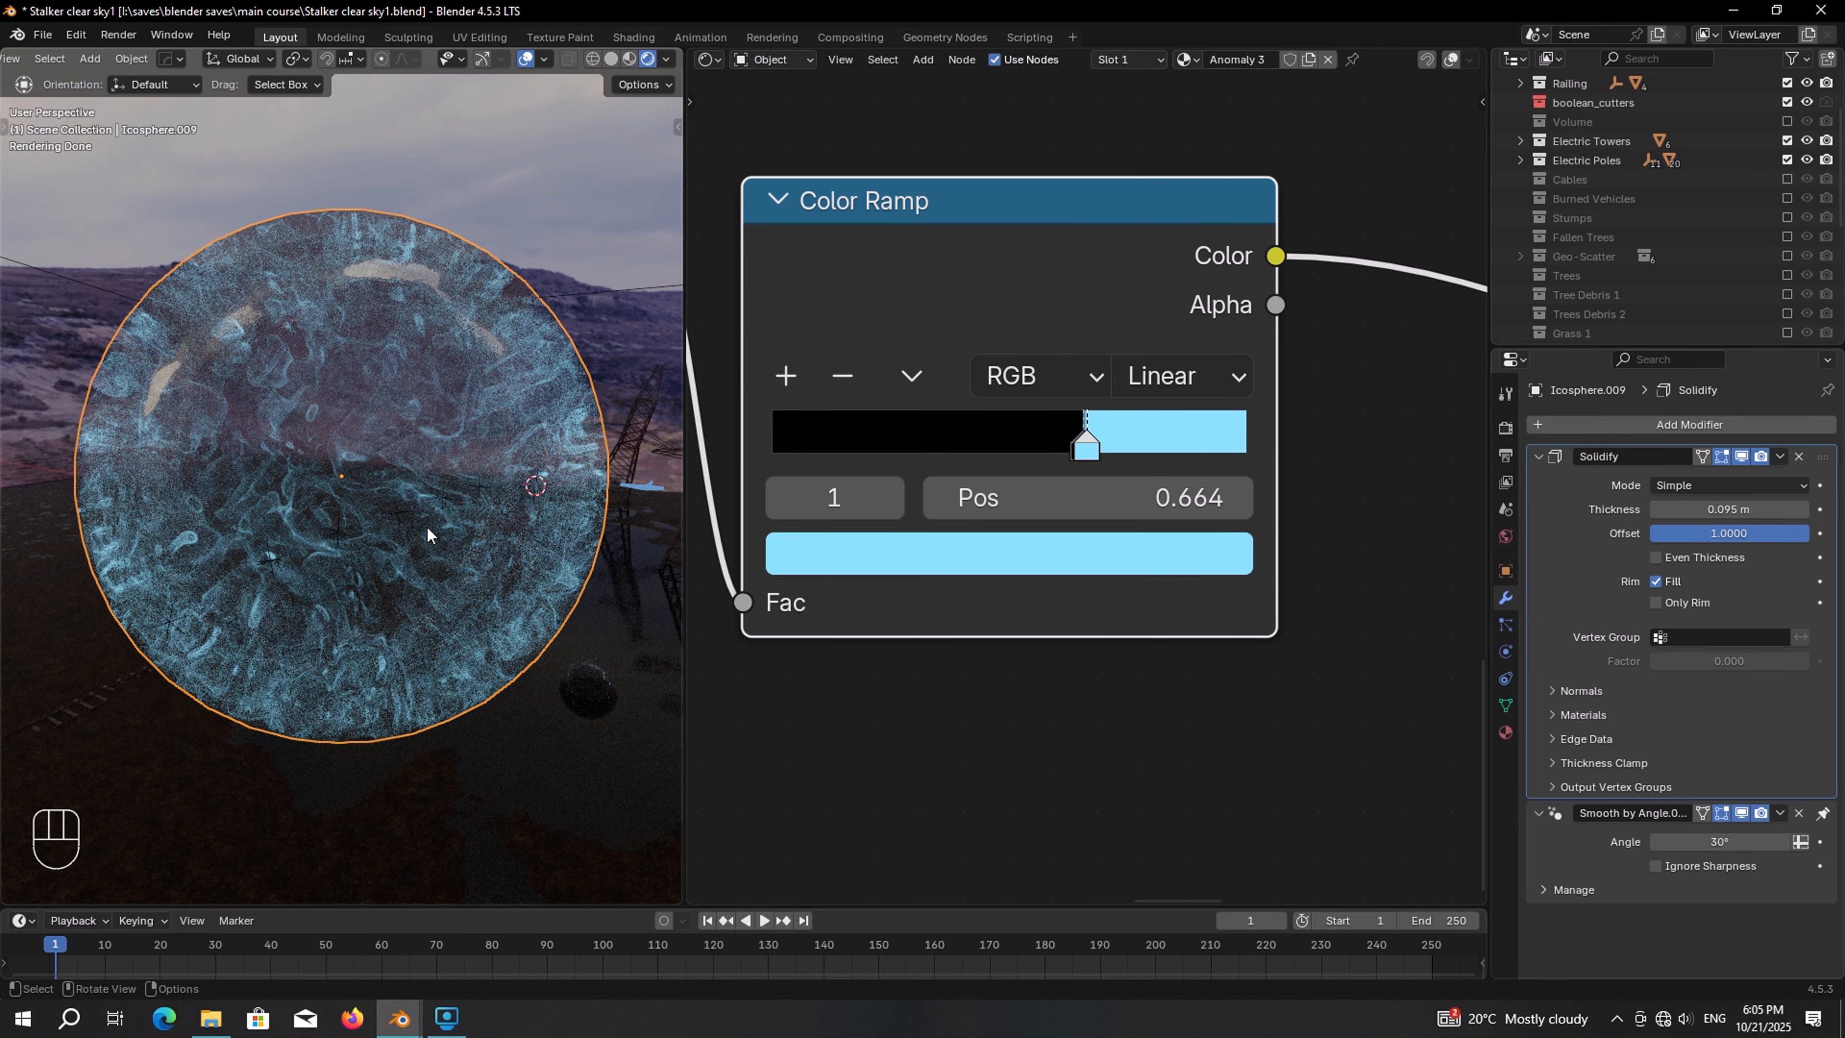
{"action": "key", "text": "shift"}
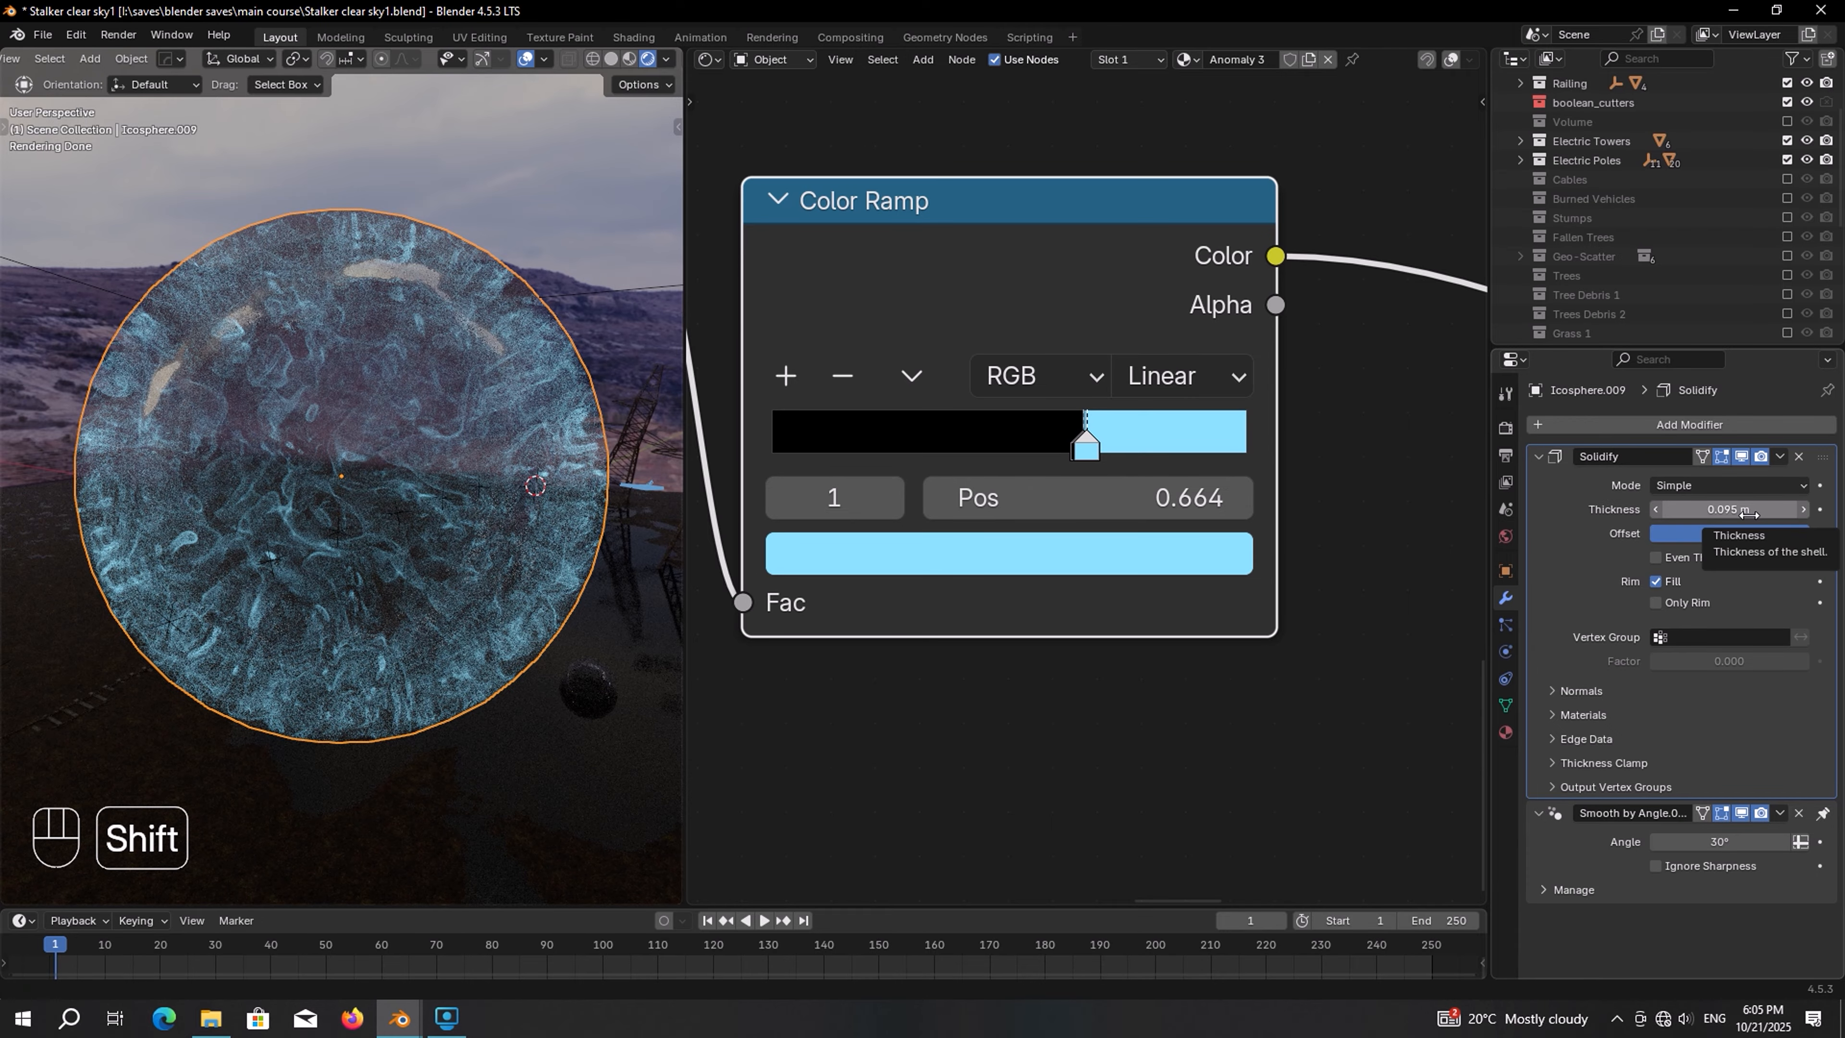
{"action": "mouse_move", "coordinate": [1749, 512]}
{"action": "left_mouse_down"}
{"action": "mouse_move", "coordinate": [1838, 512]}
{"action": "mouse_move", "coordinate": [1734, 514]}
{"action": "mouse_move", "coordinate": [1753, 521]}
{"action": "left_mouse_up"}
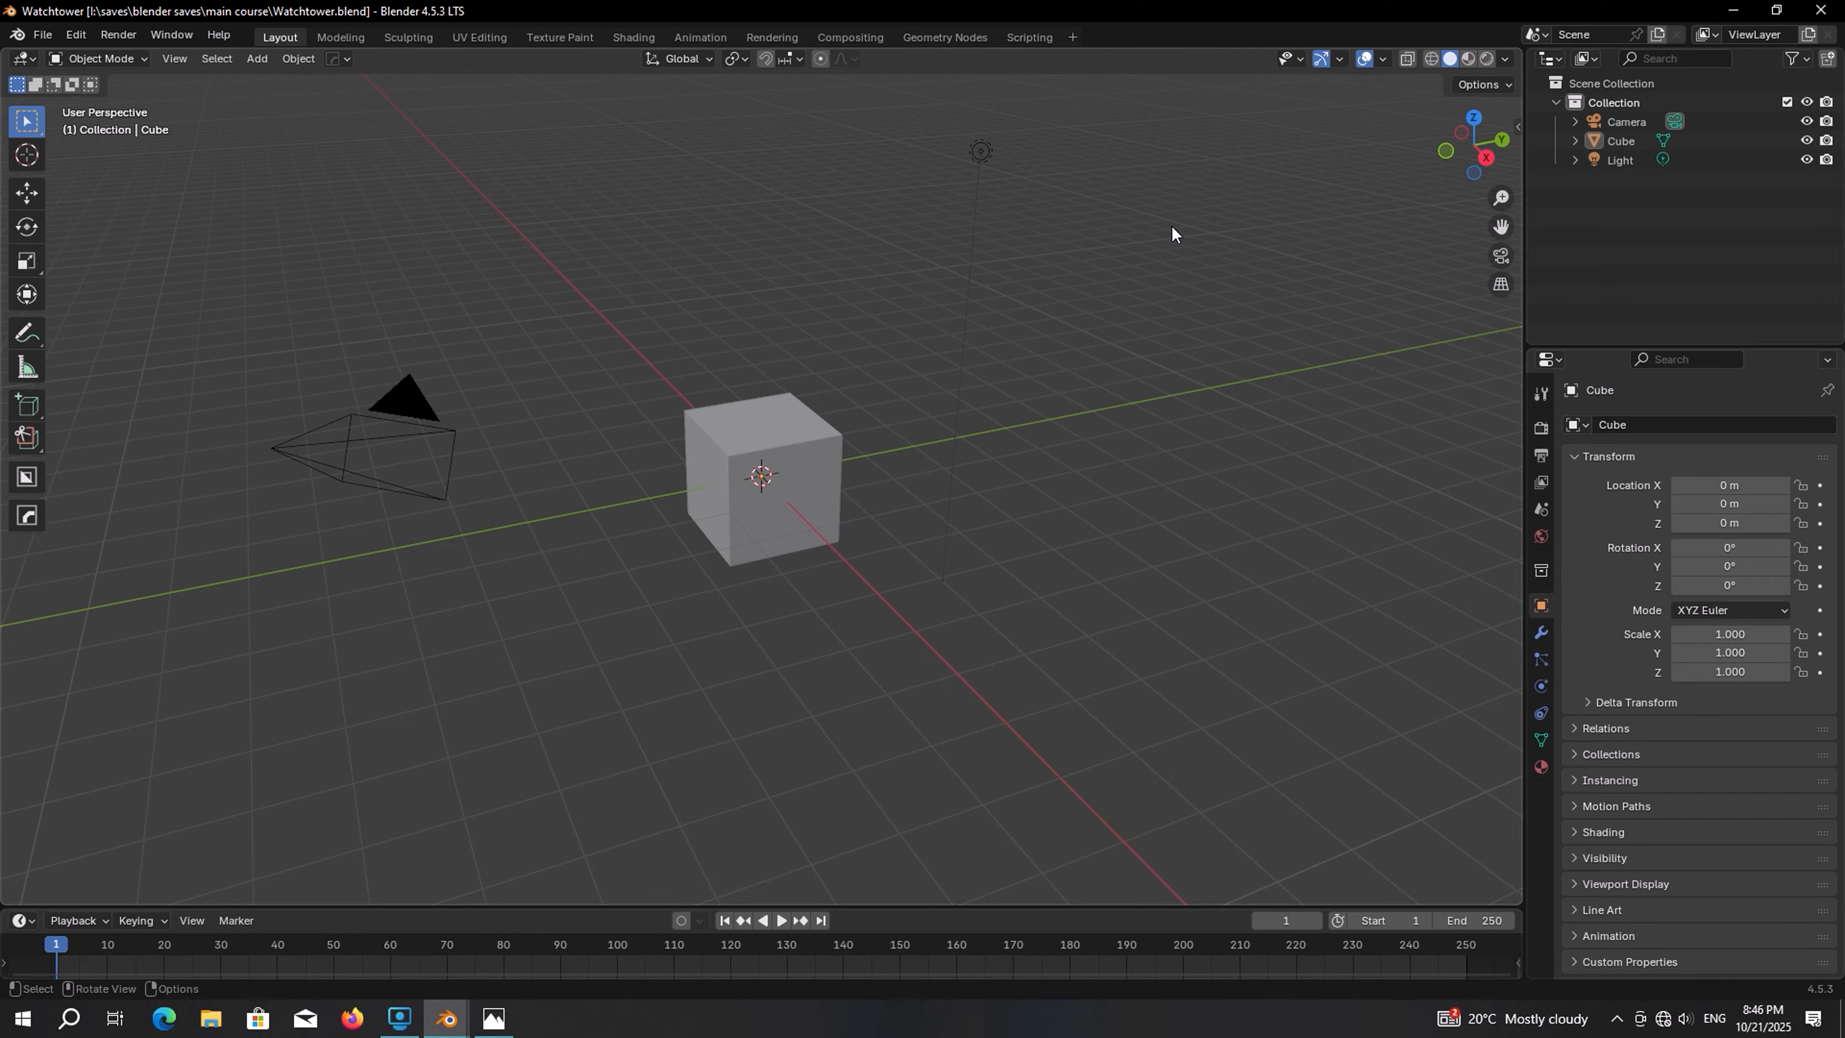
Delete all default objects in the new Watchtower scene
{"action": "key", "text": "alt+Tab"}
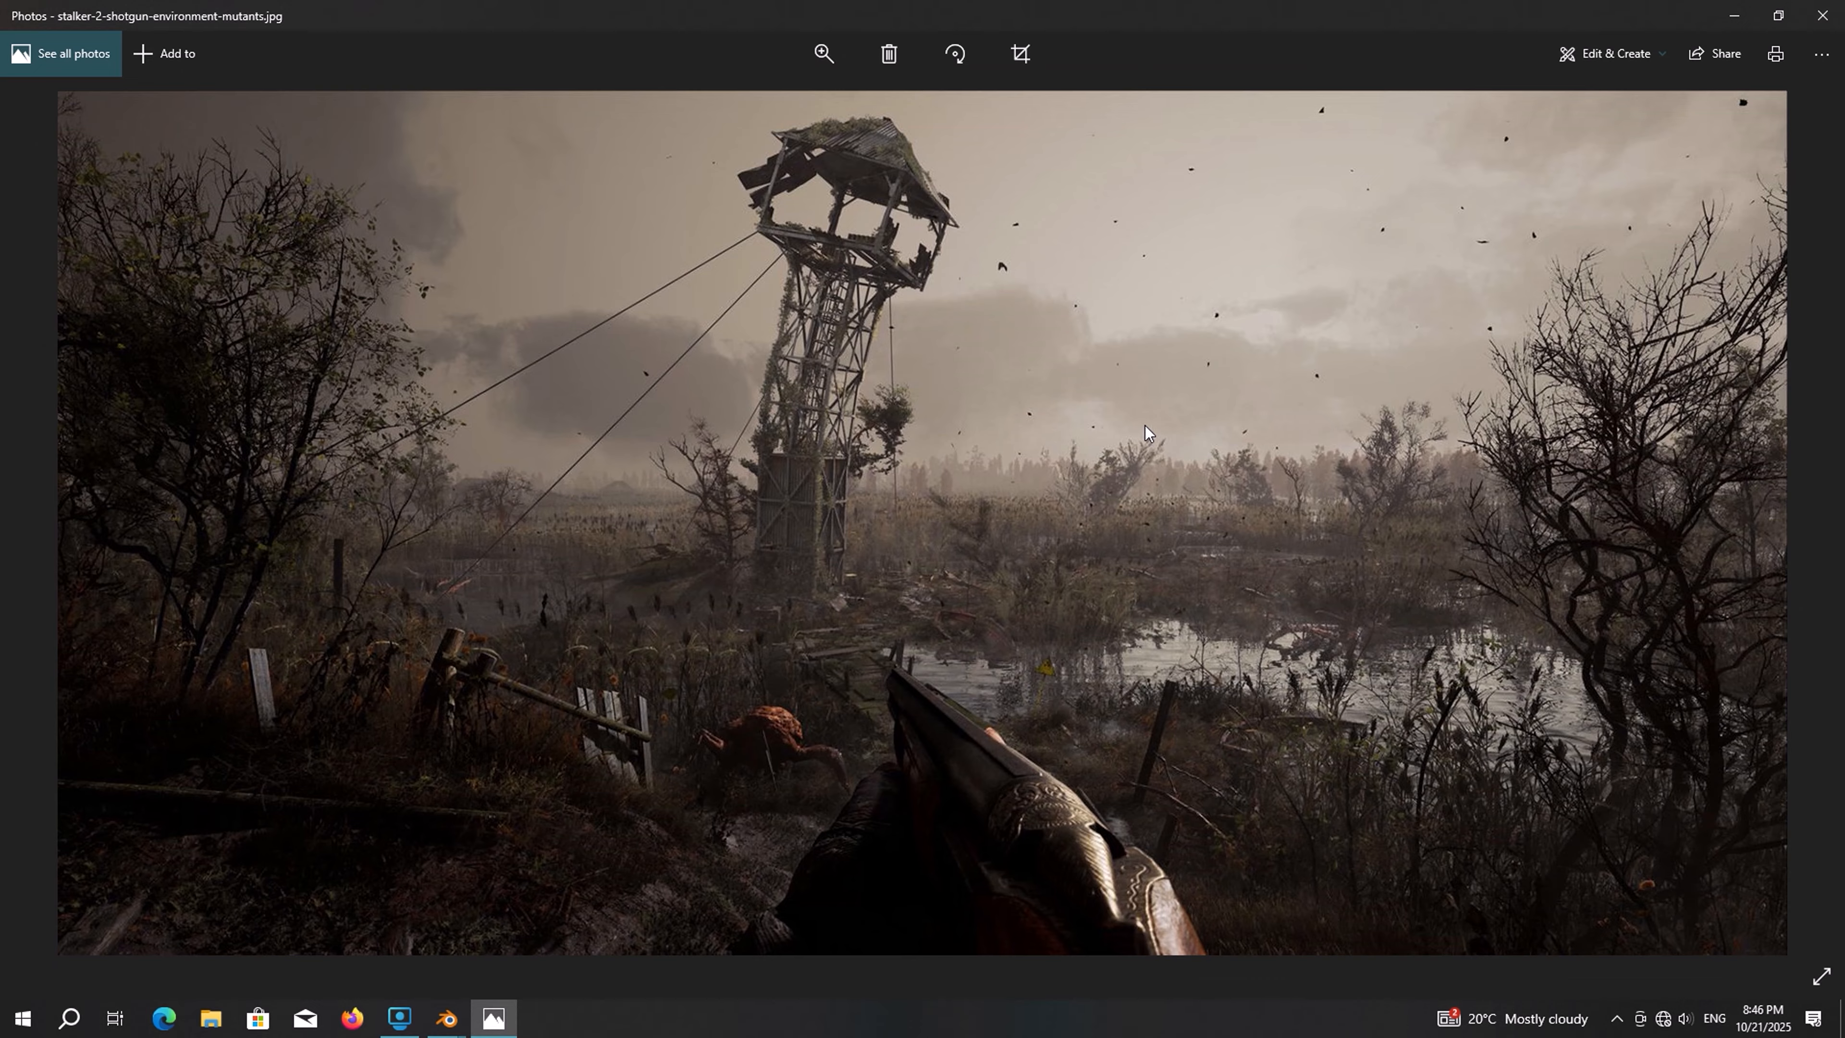
{"action": "key", "text": "alt+Tab"}
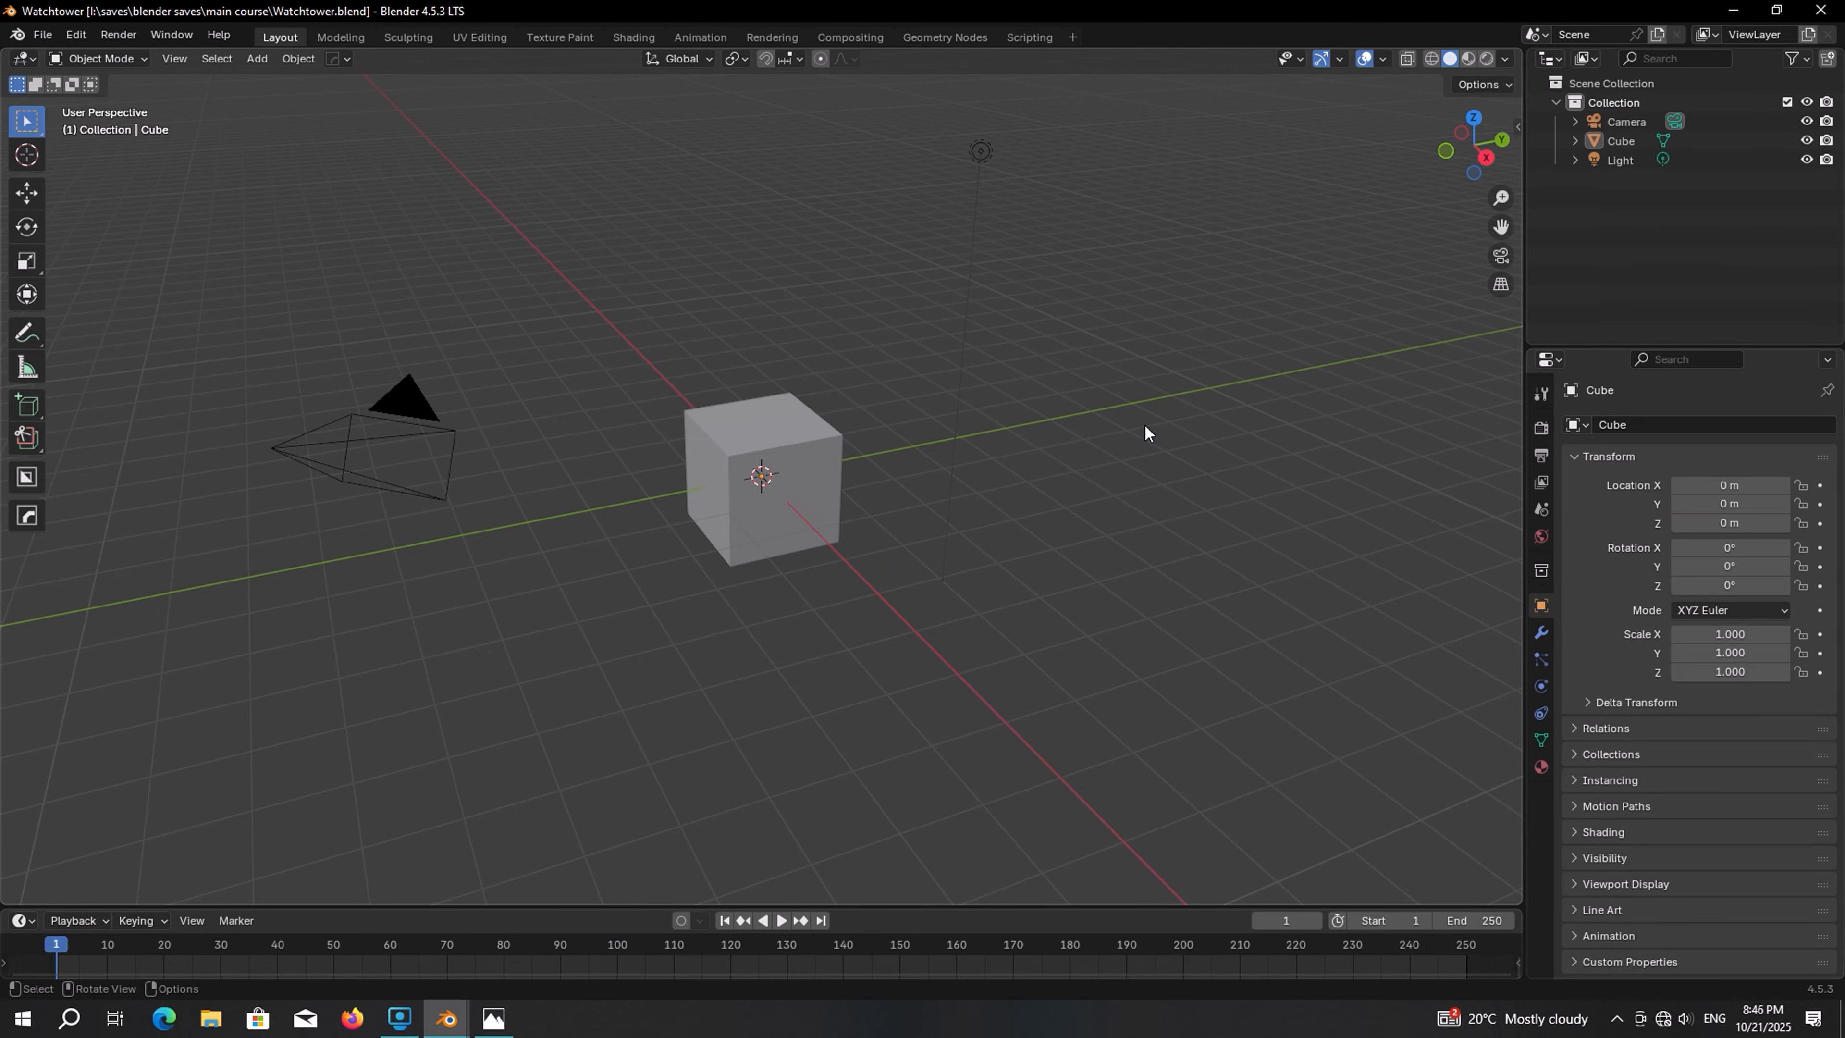
{"action": "key", "text": "a"}
{"action": "key", "text": "x"}
{"action": "left_click", "coordinate": [1109, 421]}
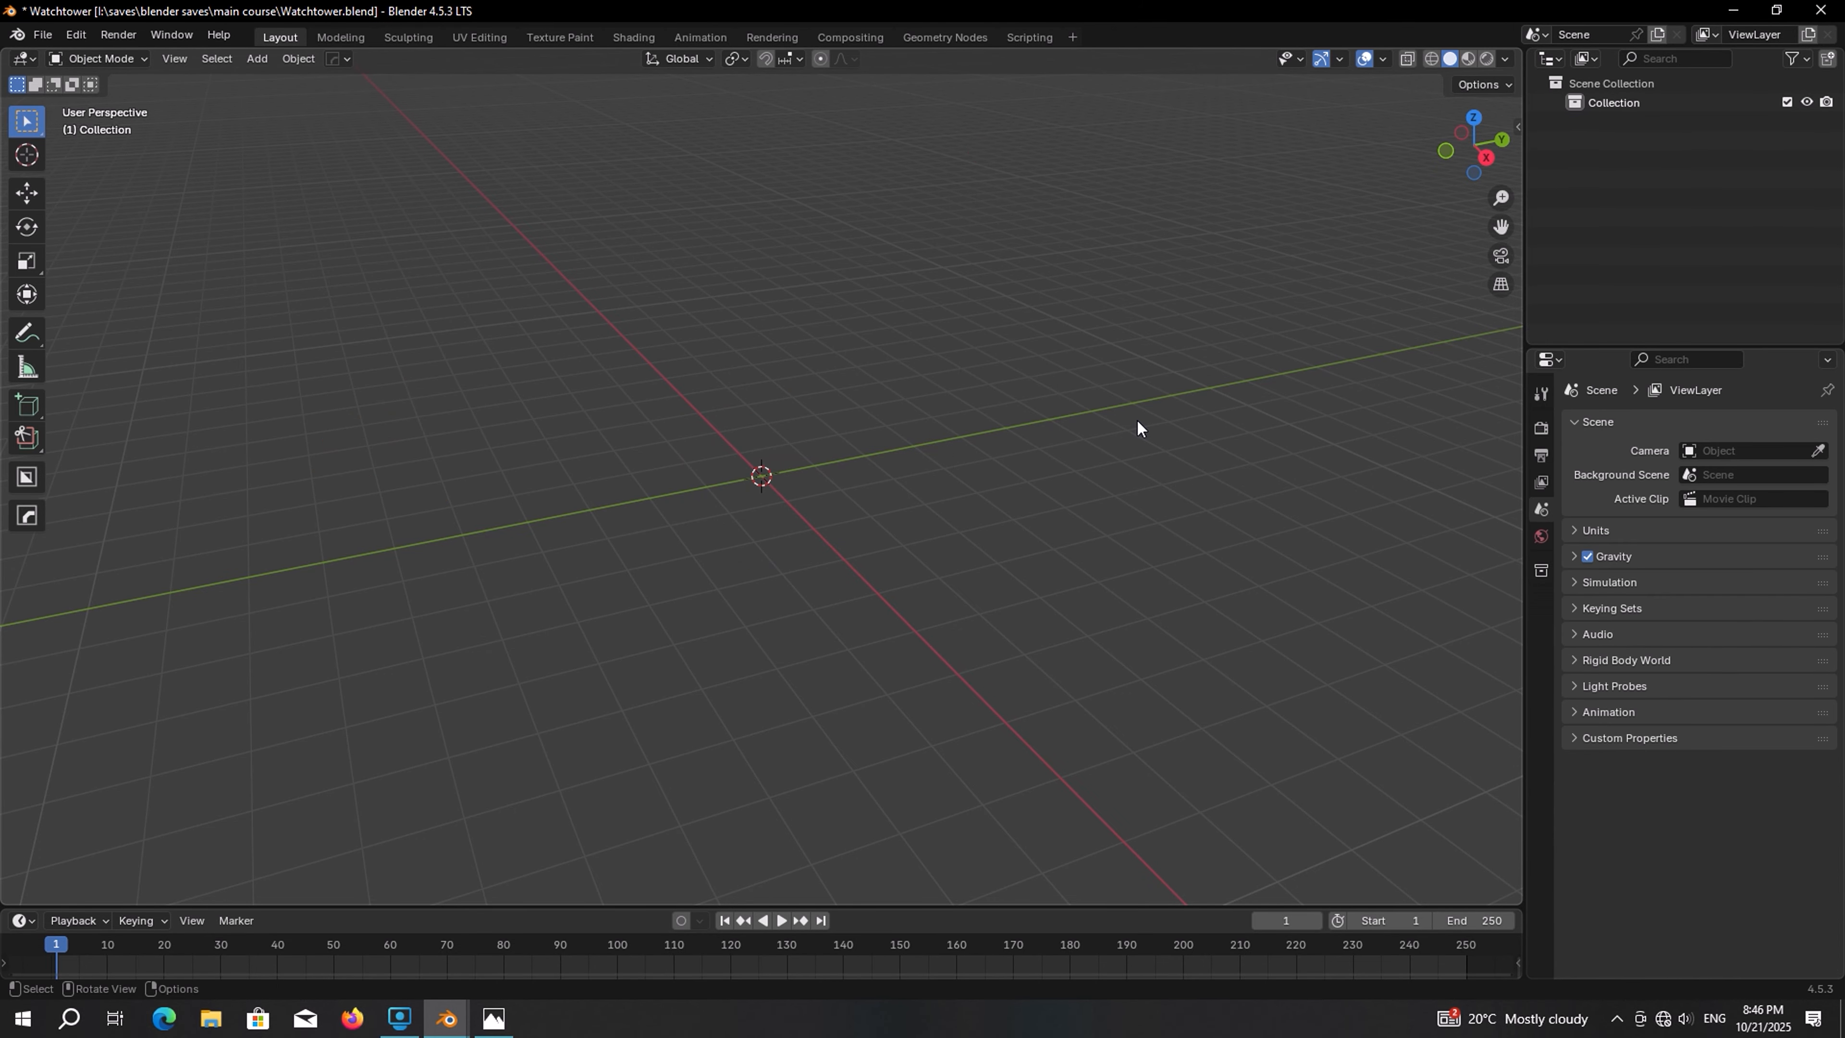
Switch to the photo viewer and examine the watchtower reference image, focusing on the tower's base
{"action": "key", "text": "alt+Tab"}
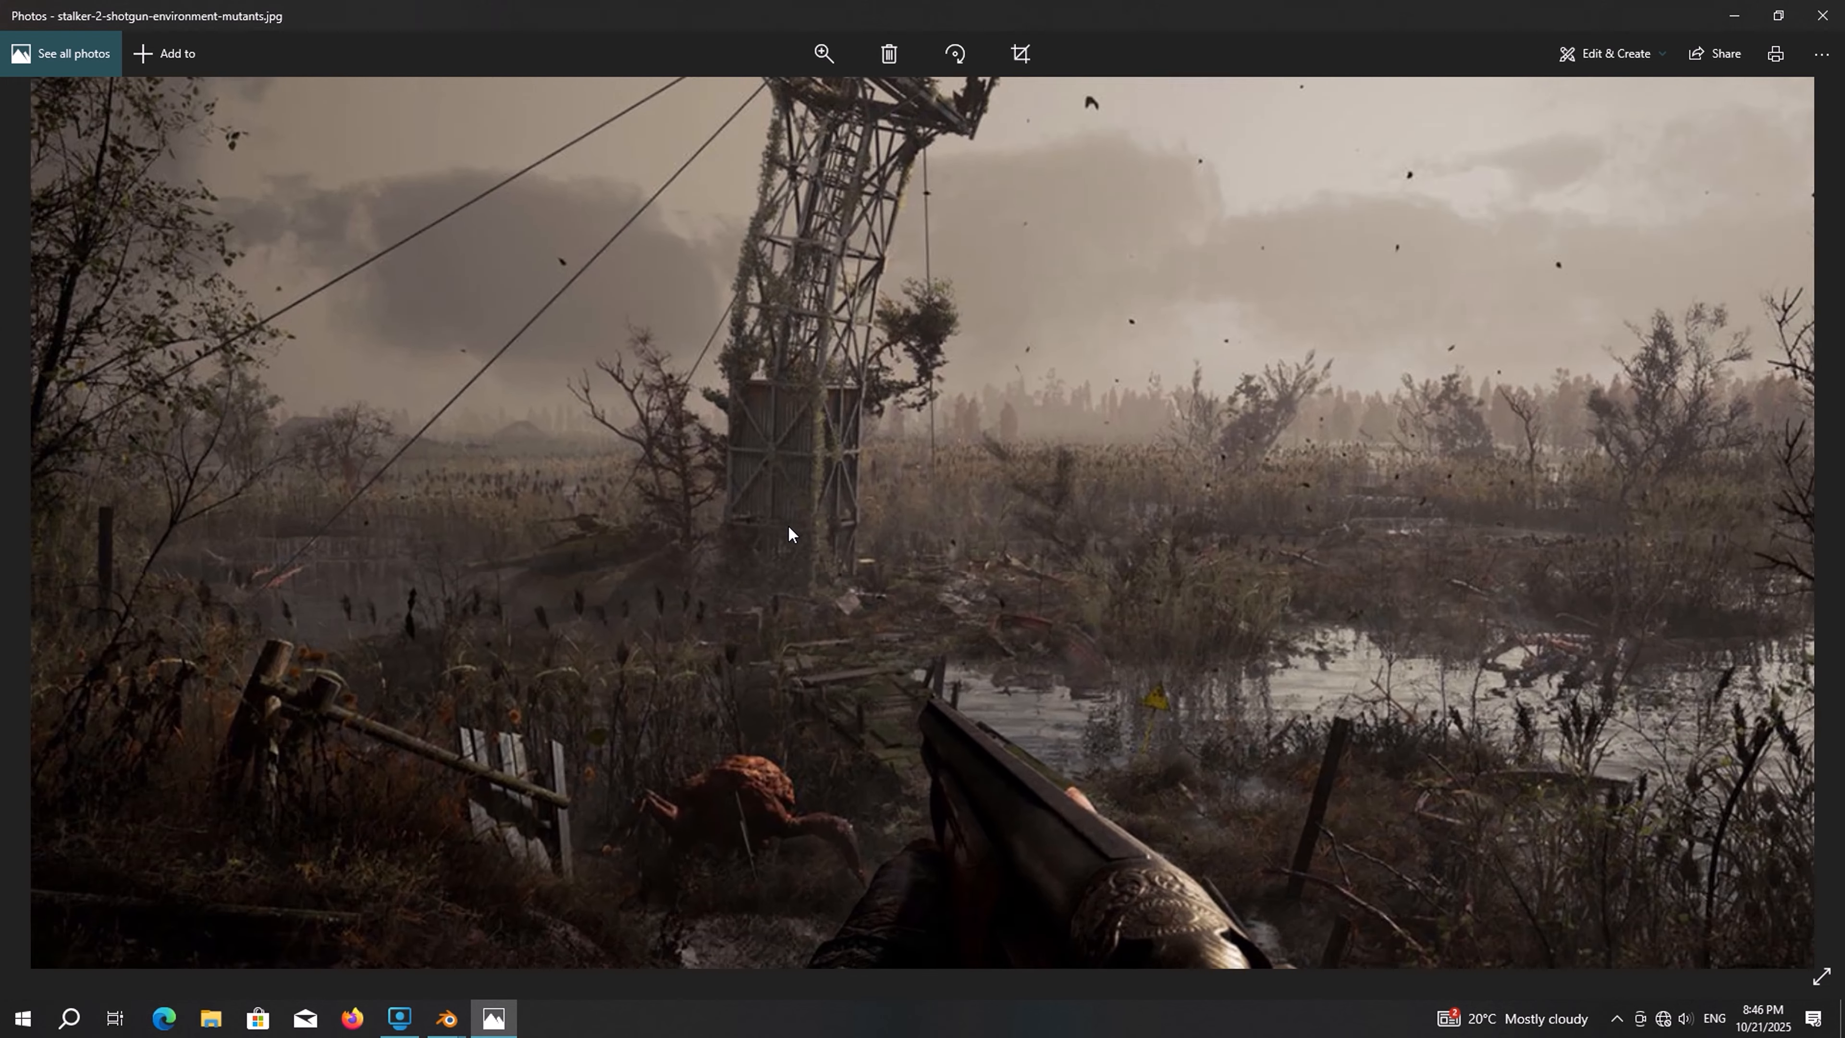
{"action": "scroll", "coordinate": [786, 524], "scroll_direction": "up", "scroll_amount": 5}
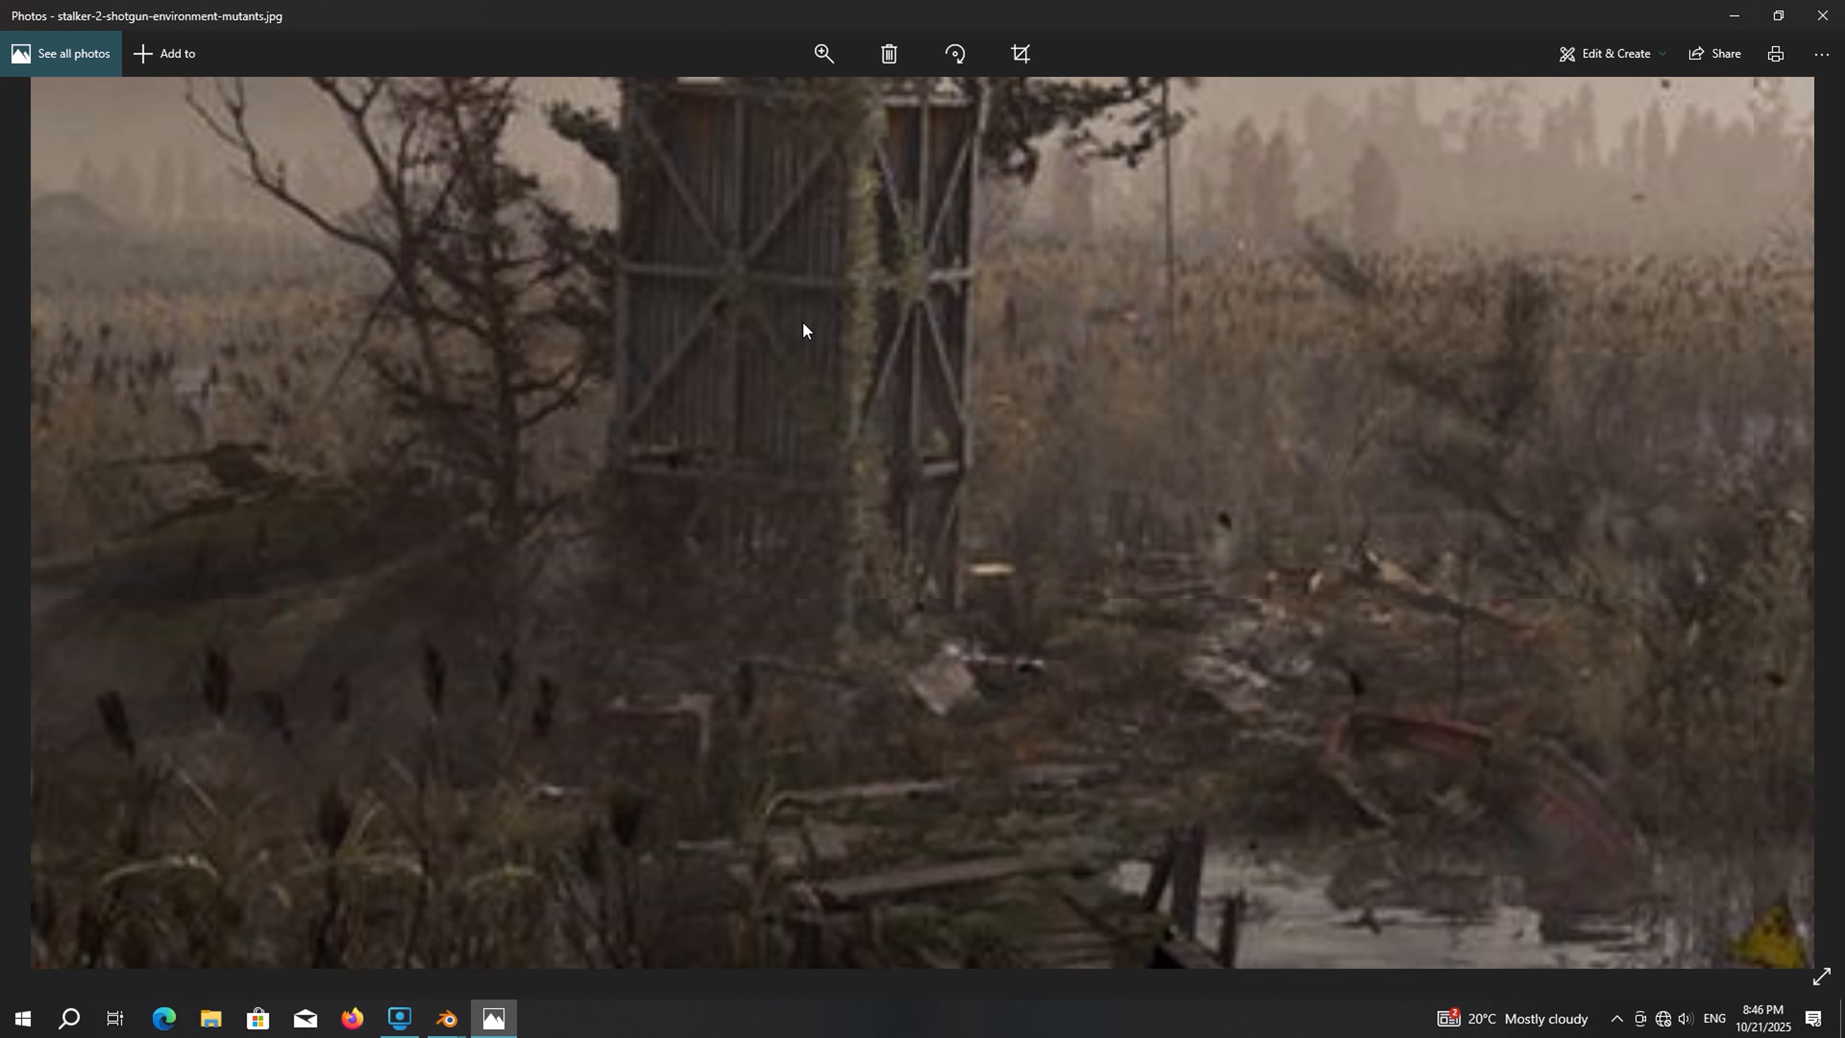
{"action": "scroll", "coordinate": [801, 321], "scroll_direction": "down", "scroll_amount": 4}
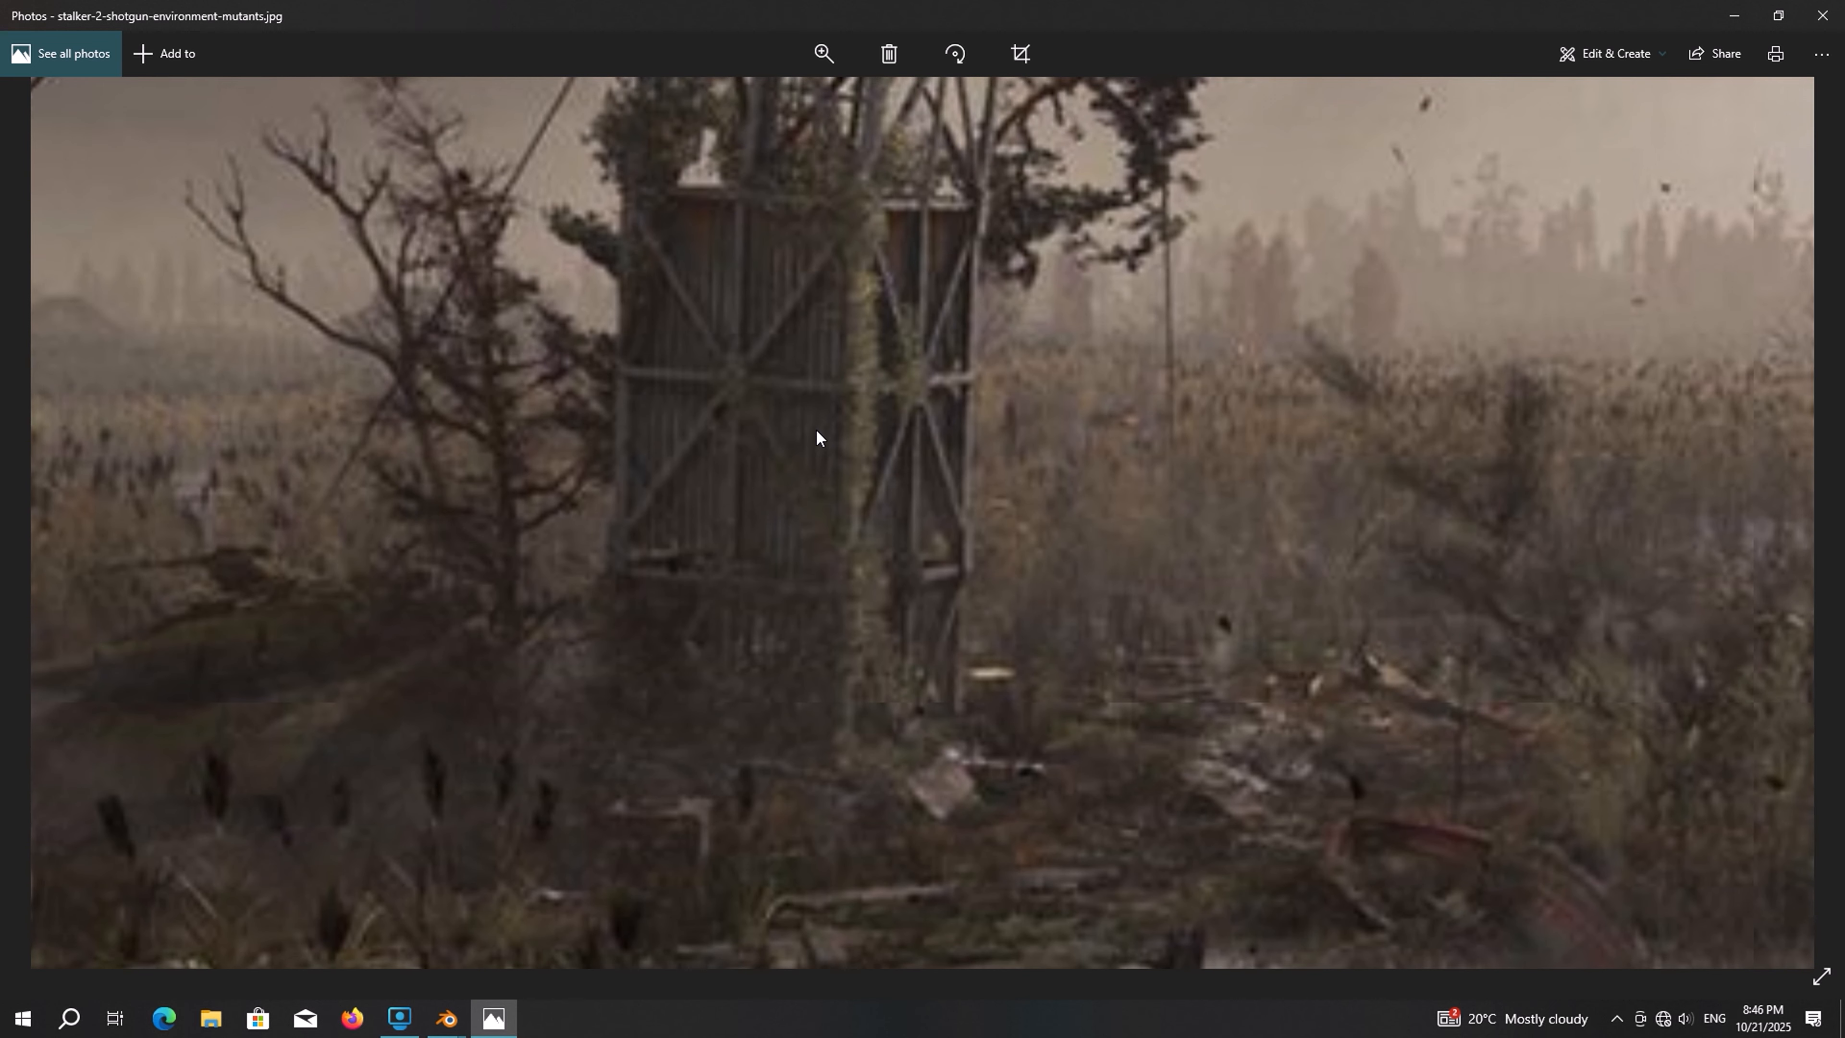
{"action": "key", "text": "alt+Tab"}
Add a plane and set its dimensions to 2.5 m in X and 4 m in Y
{"action": "key", "text": "shift+a"}
{"action": "mouse_move", "coordinate": [875, 252]}
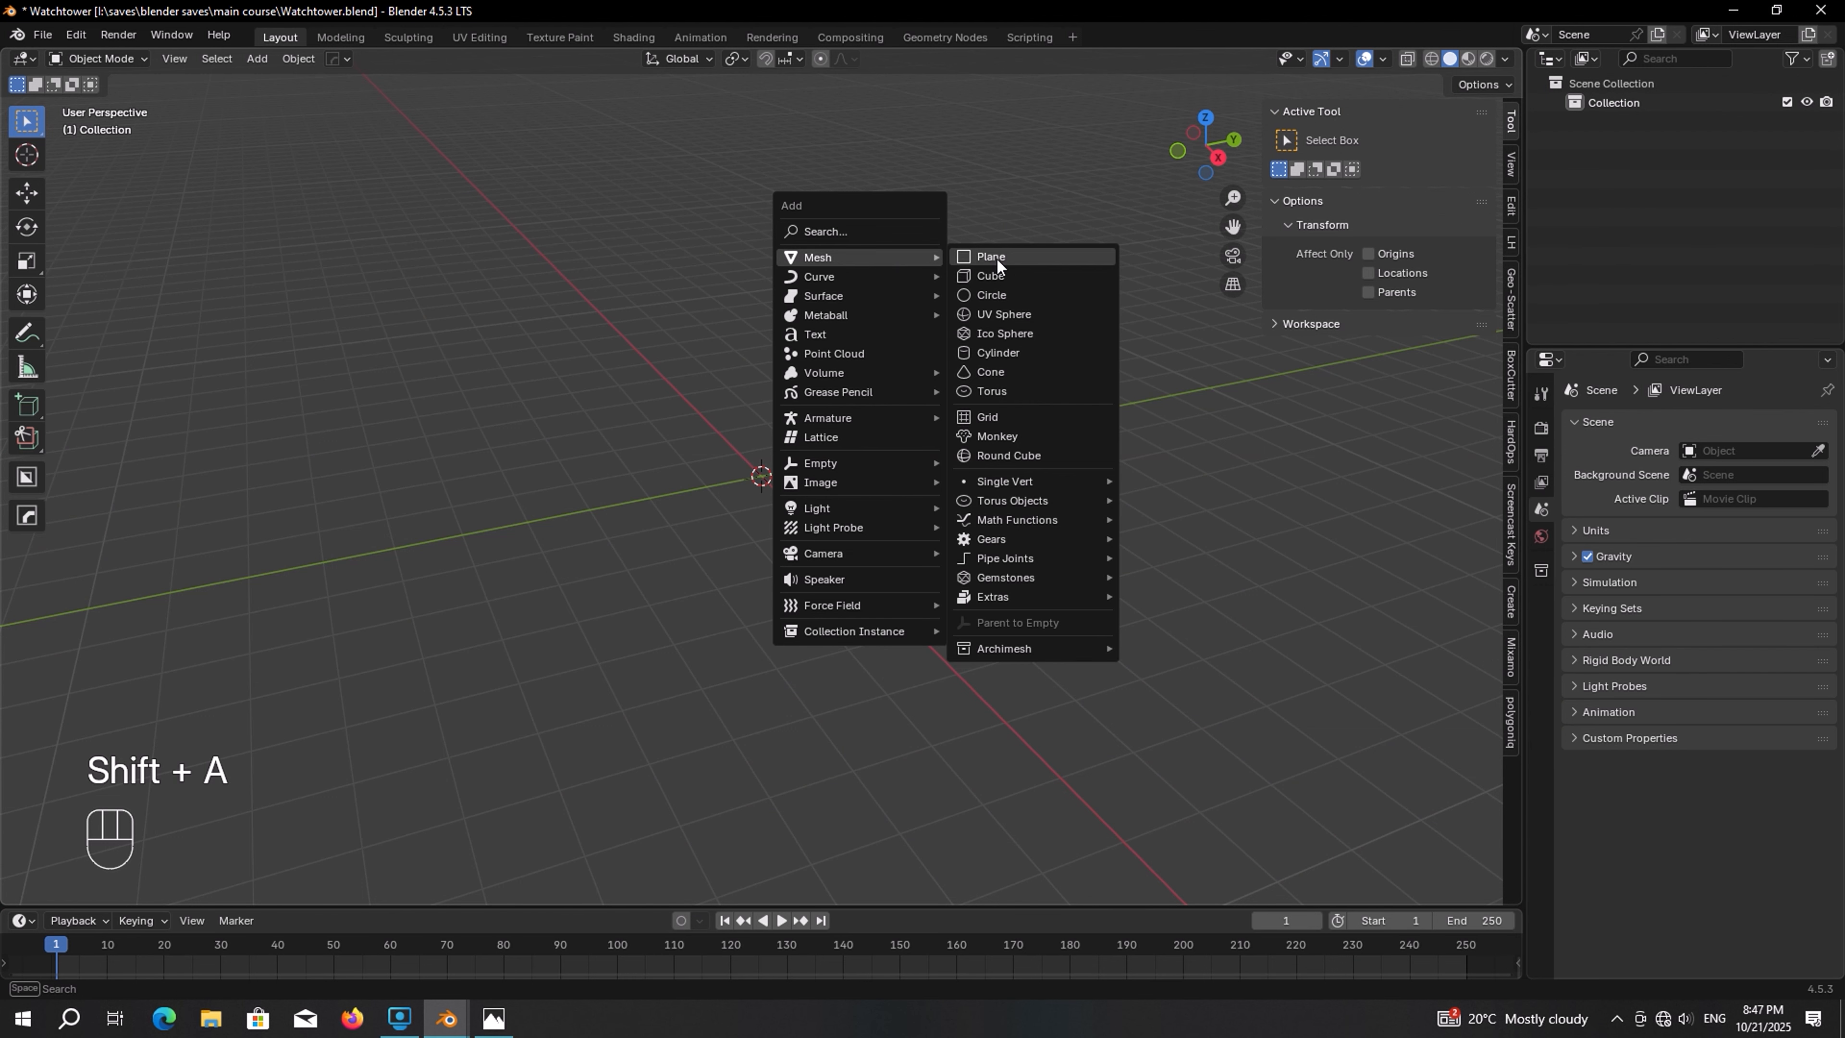
{"action": "left_click", "coordinate": [1037, 264]}
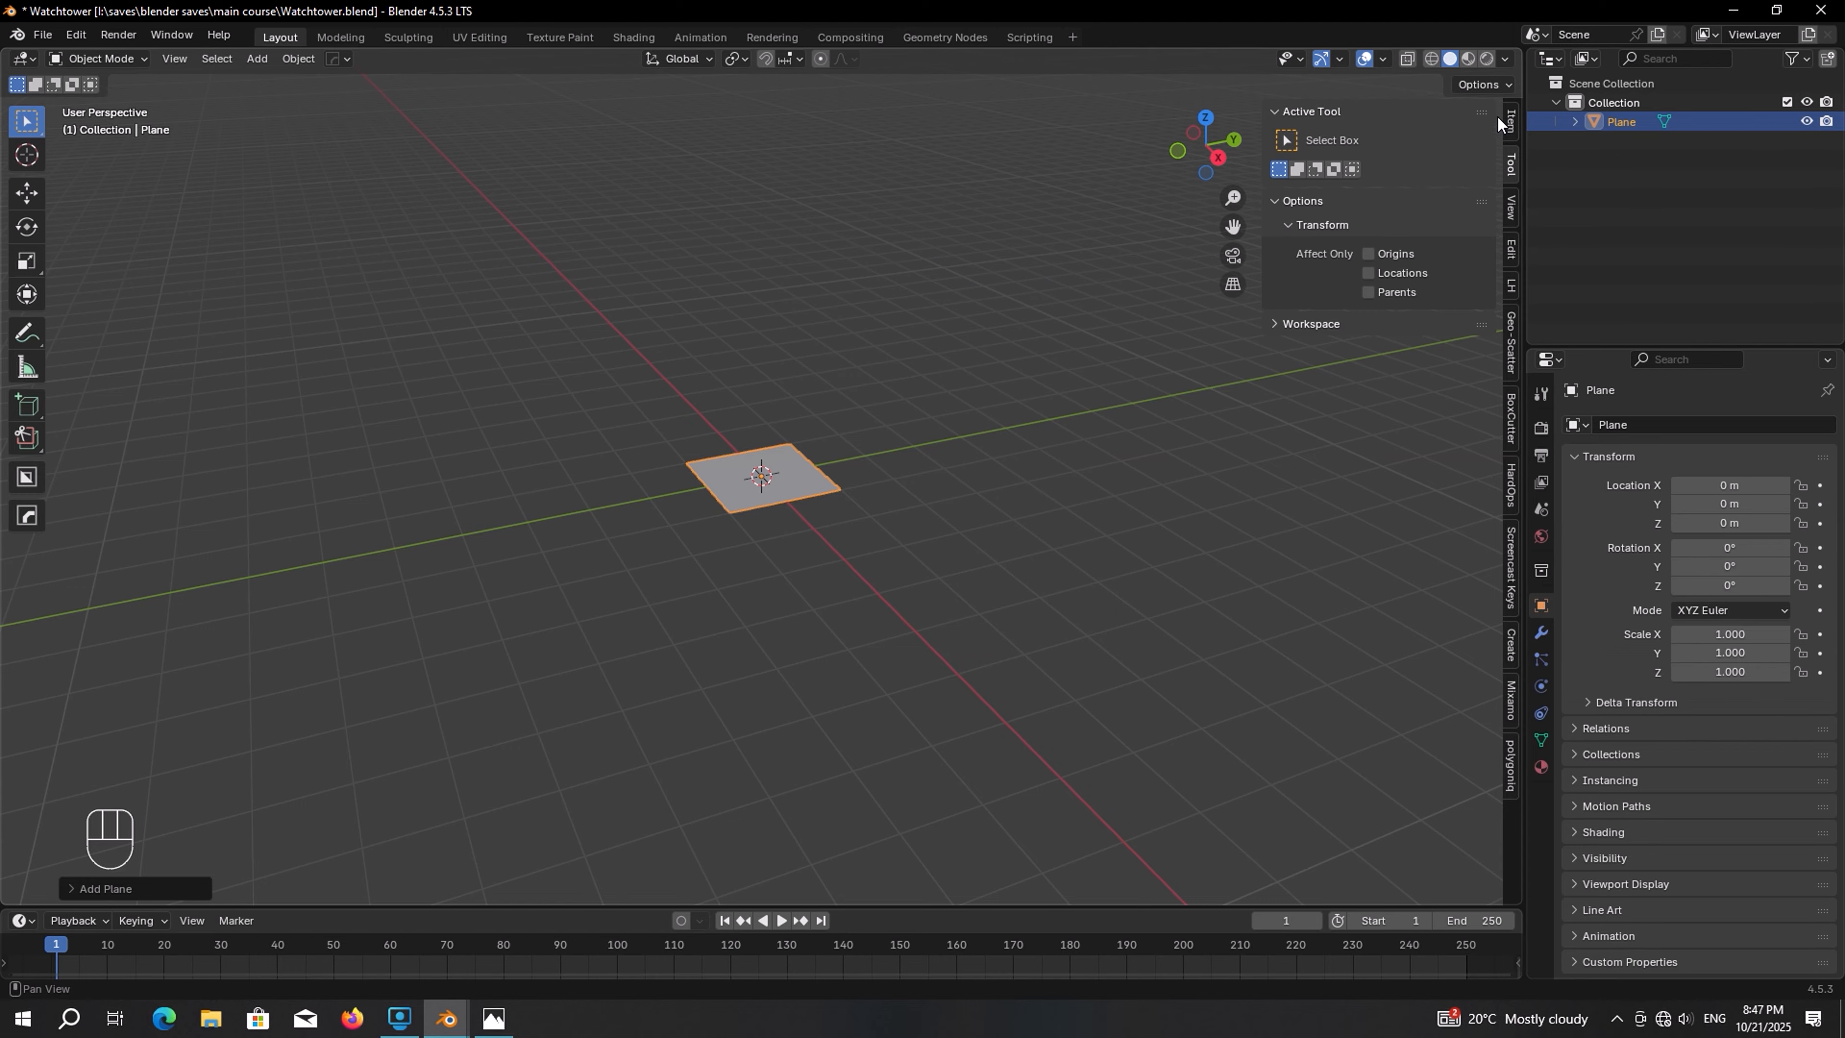
{"action": "left_click", "coordinate": [1512, 120]}
{"action": "left_click", "coordinate": [1458, 415]}
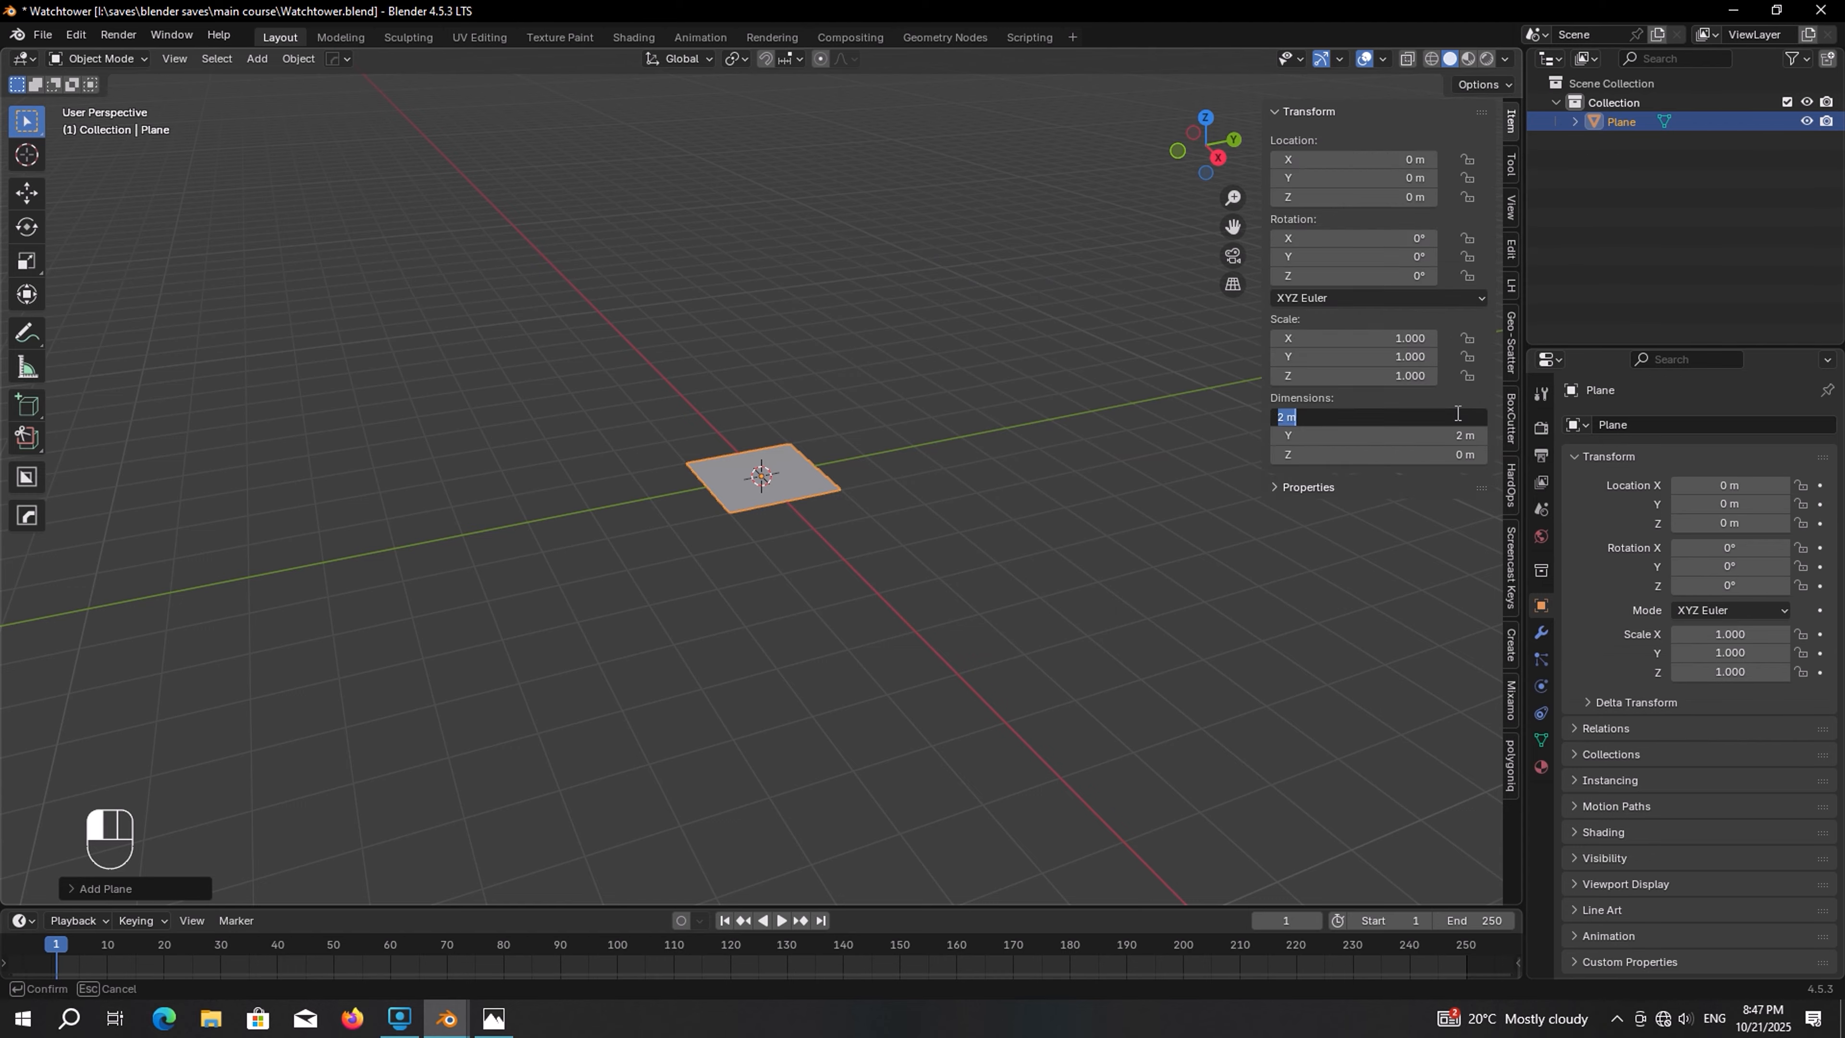
{"action": "type", "text": "2.5"}
{"action": "key", "text": "Return"}
{"action": "left_click", "coordinate": [1461, 430]}
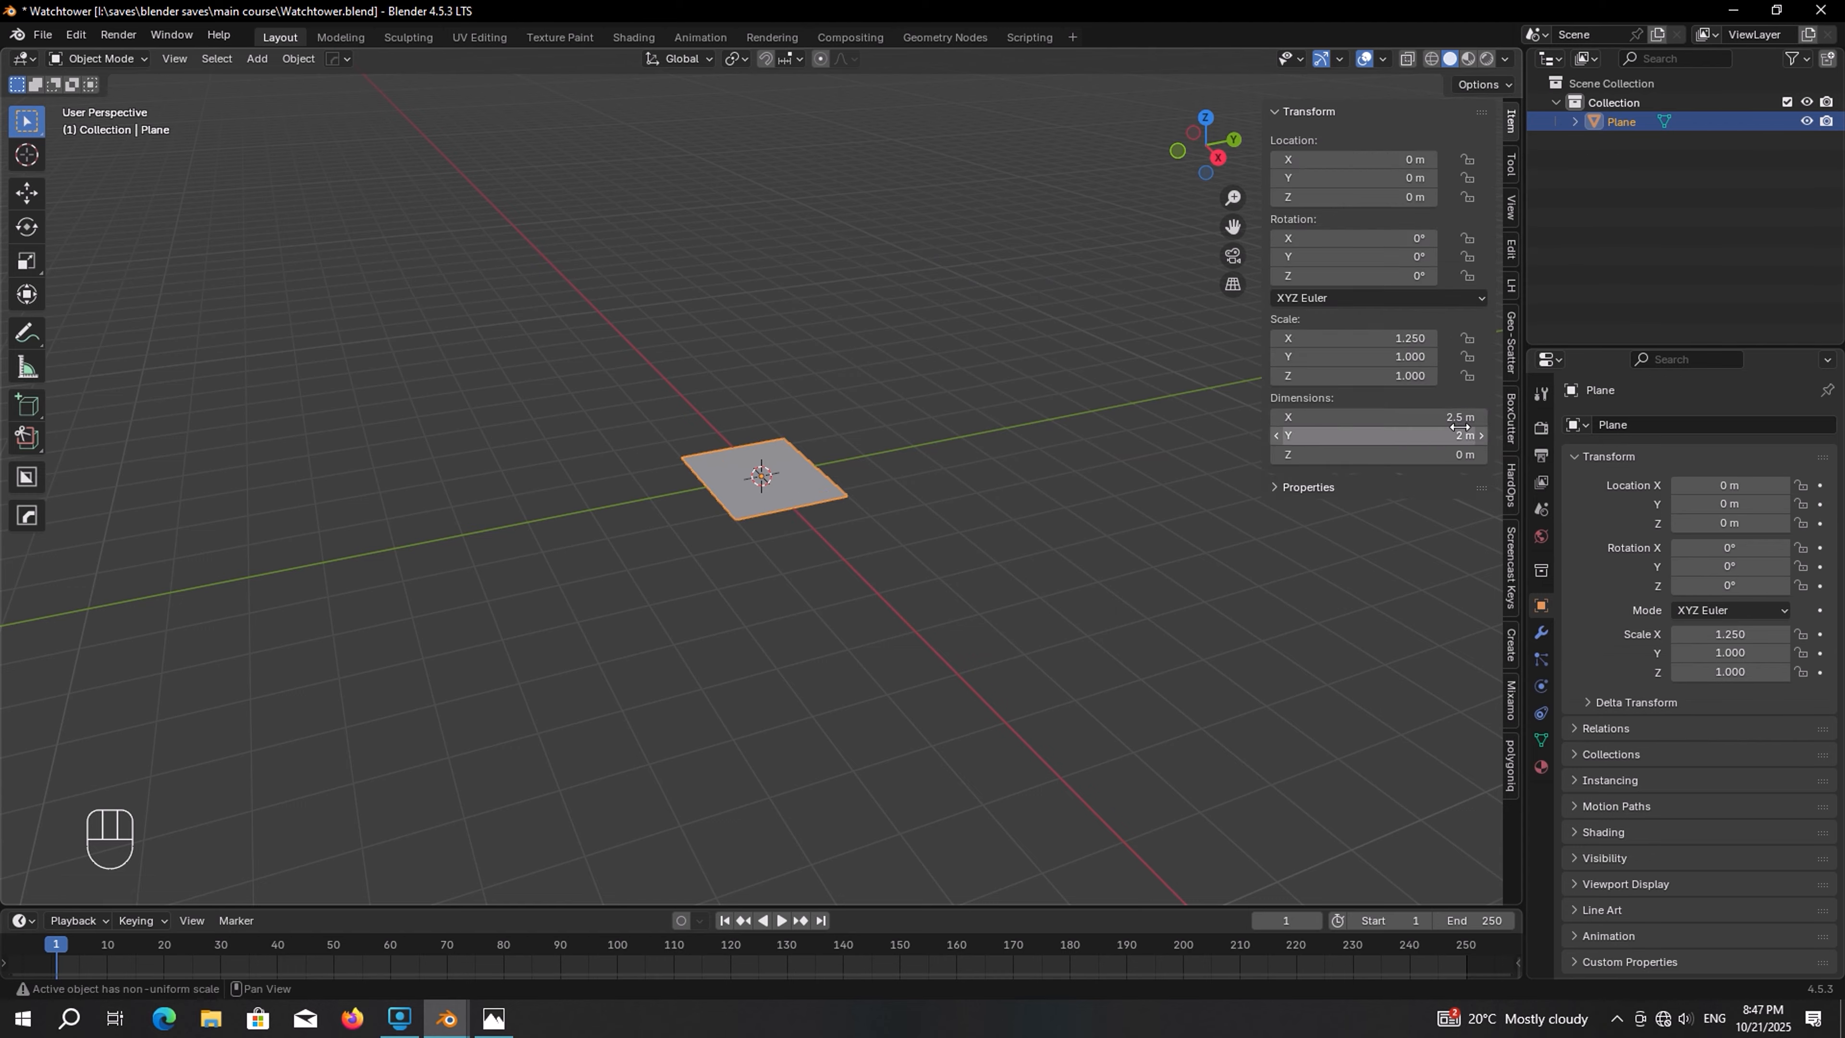
{"action": "type", "text": "4"}
{"action": "key", "text": "Return"}
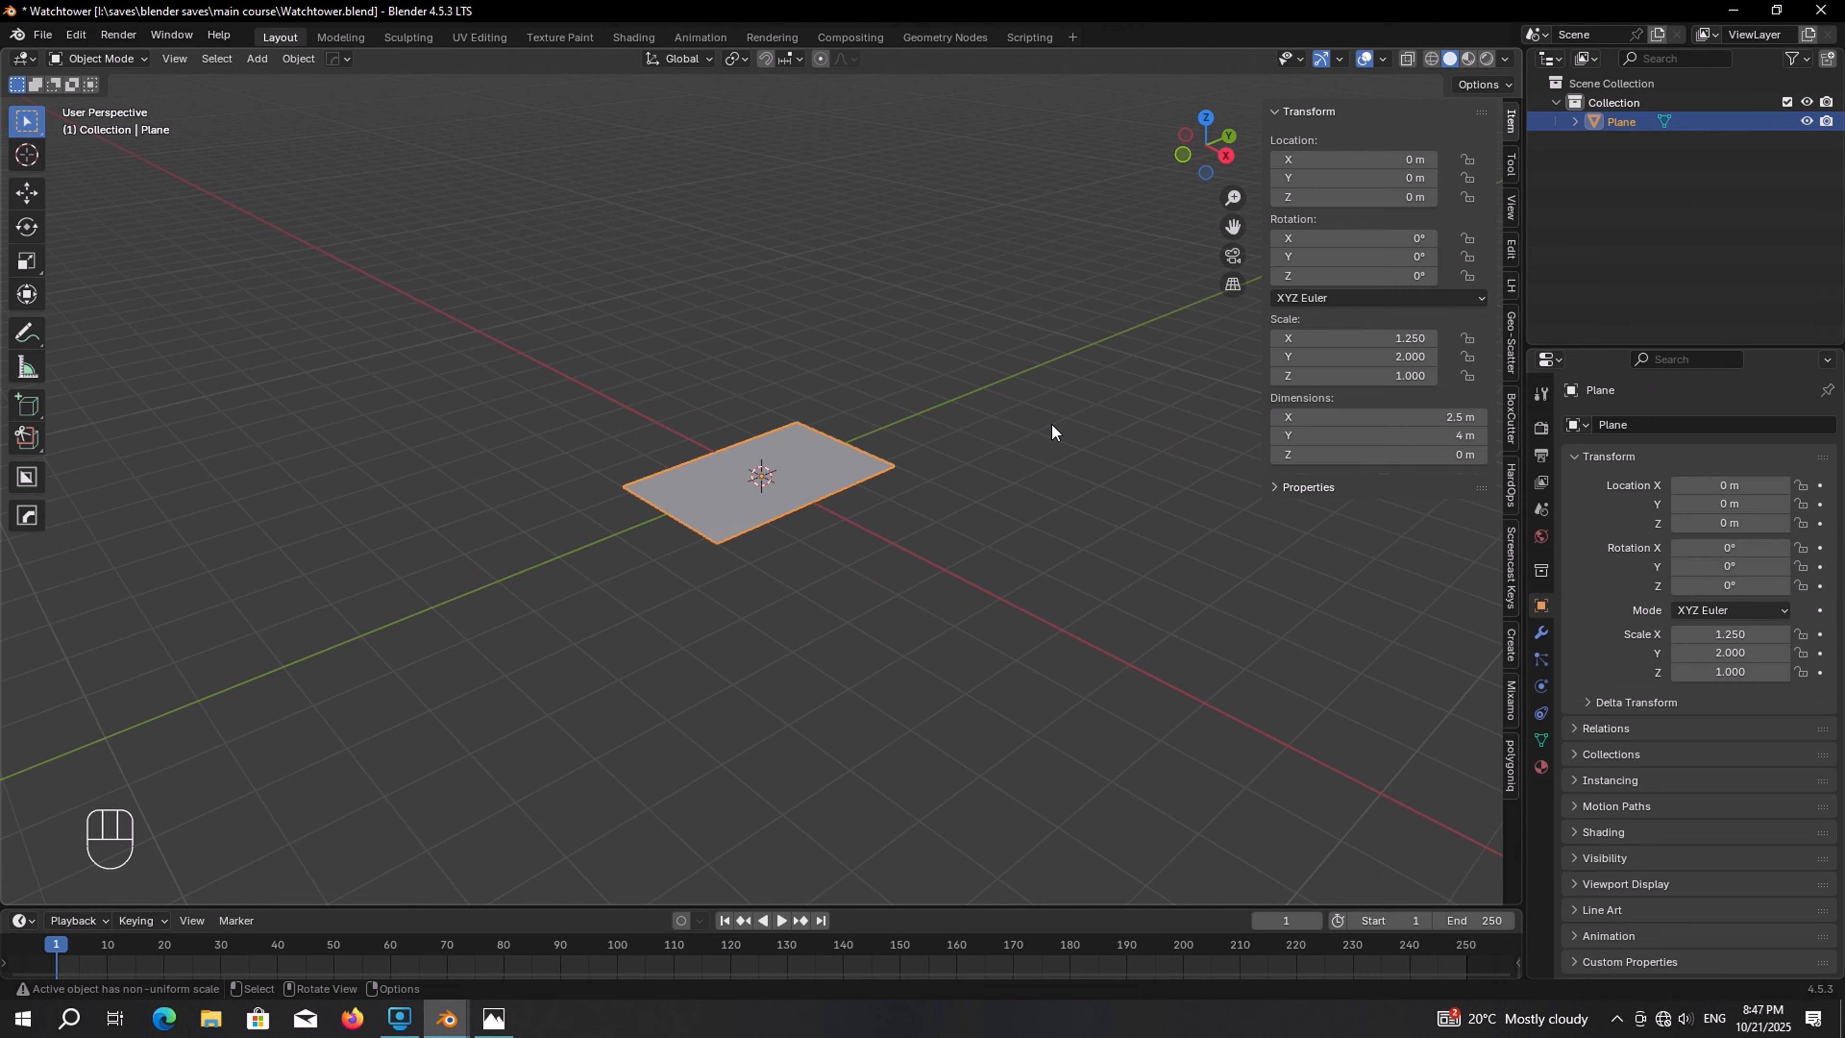
Rotate the plane 90° around the X axis so it stands upright
{"action": "key", "text": "r"}
{"action": "key", "text": "x"}
{"action": "key", "text": "KP_9"}
{"action": "key", "text": "KP_0"}
{"action": "key", "text": "KP_Enter"}
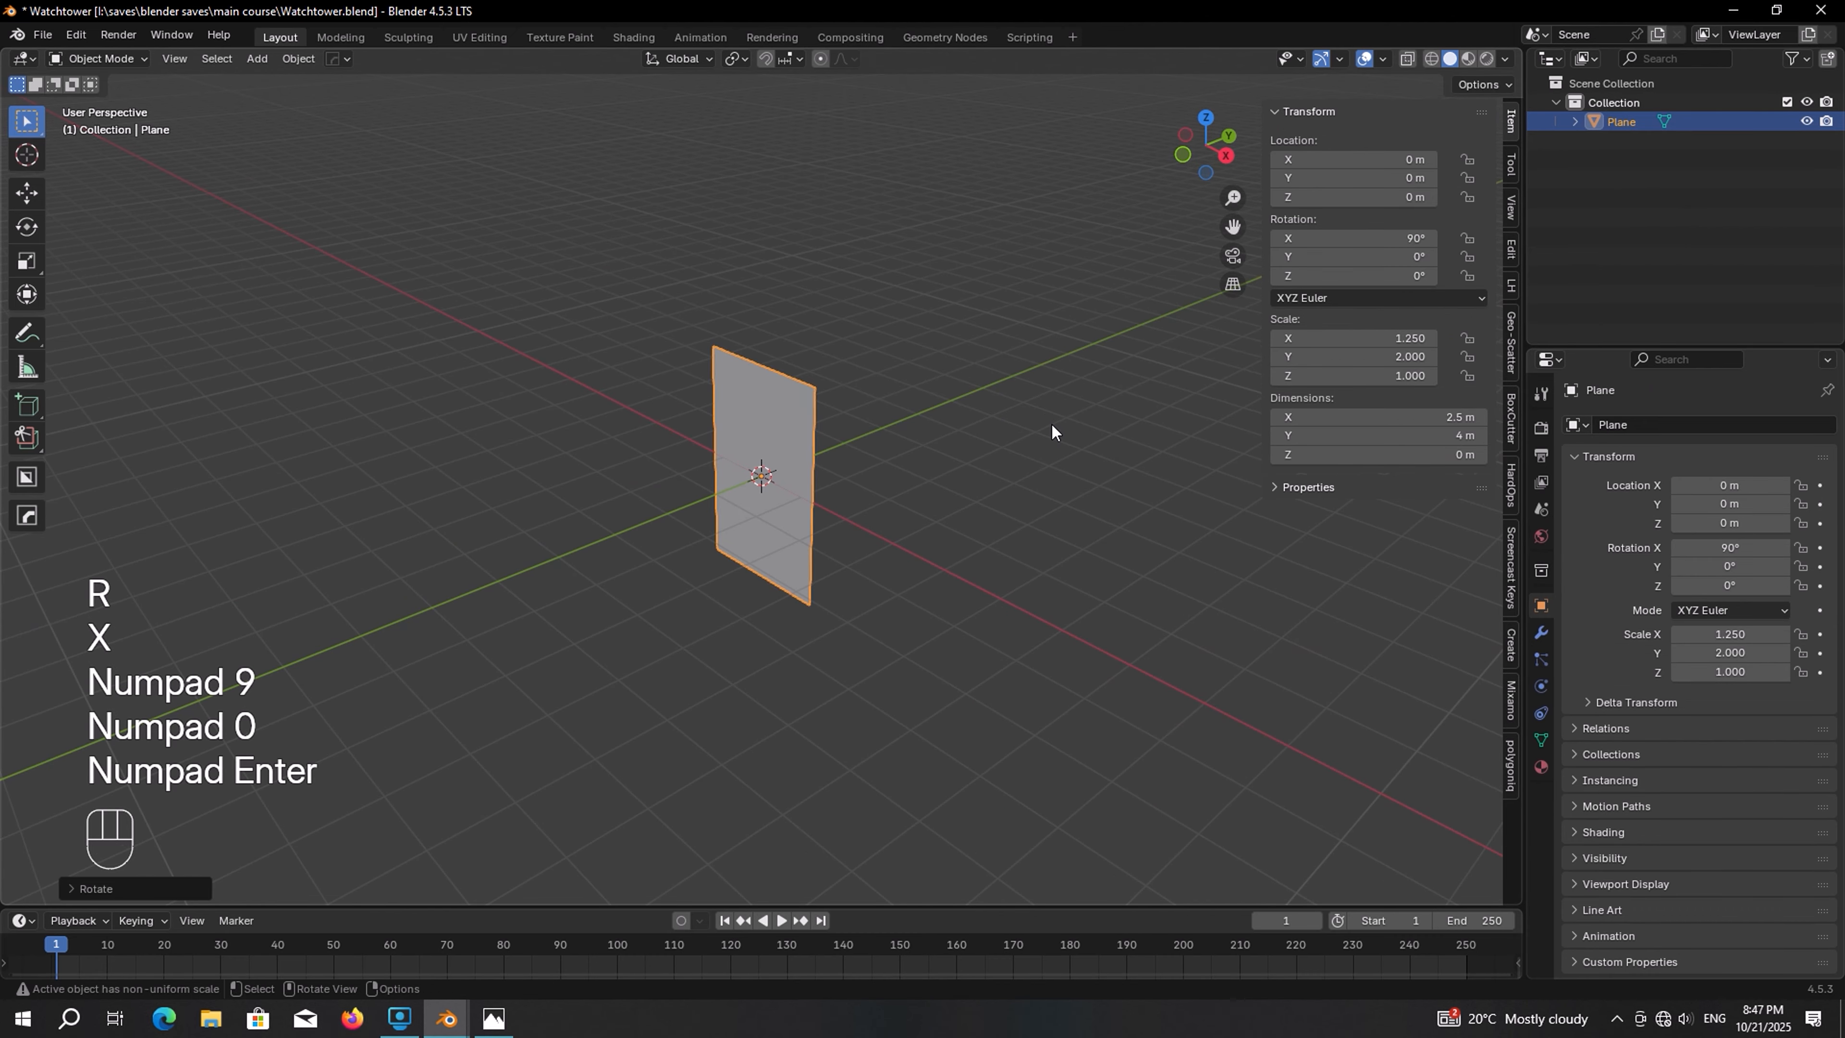
In edit mode, add vertical loop cuts across the plane and set the number of cuts to 50
{"action": "scroll", "coordinate": [768, 436], "scroll_direction": "up", "scroll_amount": 5}
{"action": "key", "text": "Tab"}
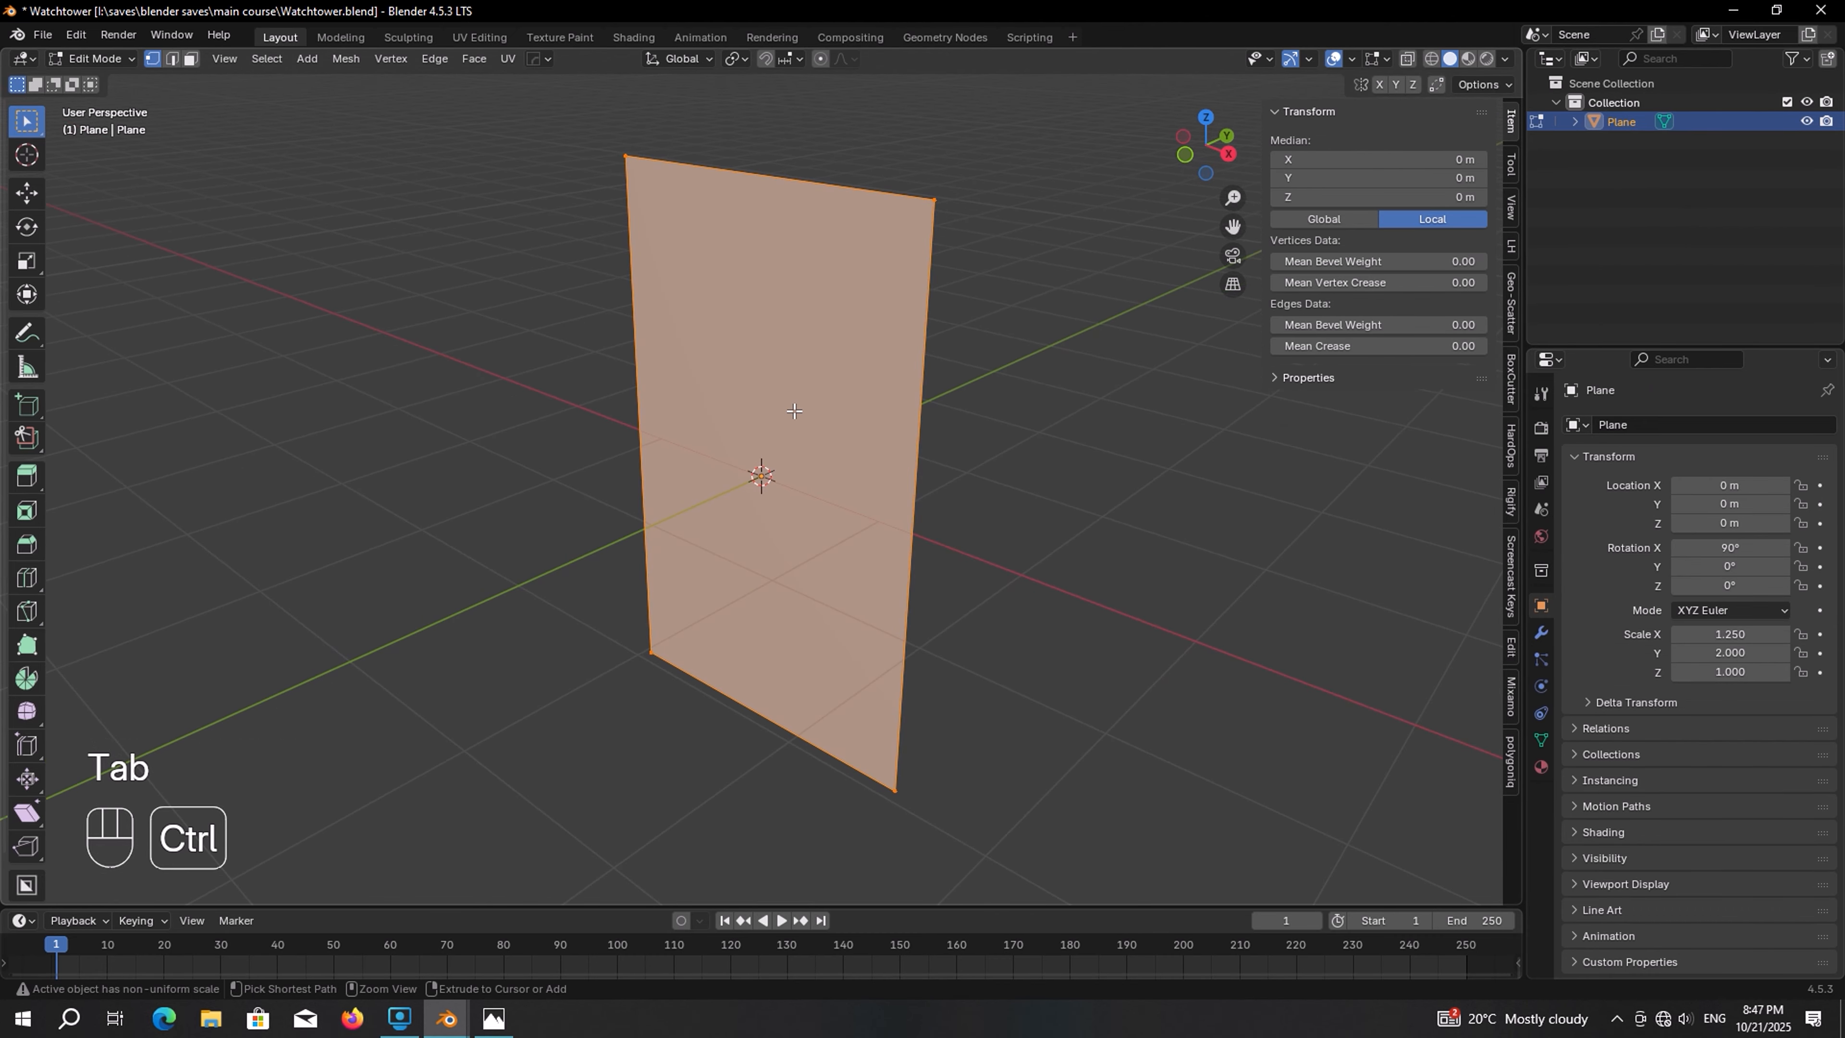
{"action": "key", "text": "ctrl+r"}
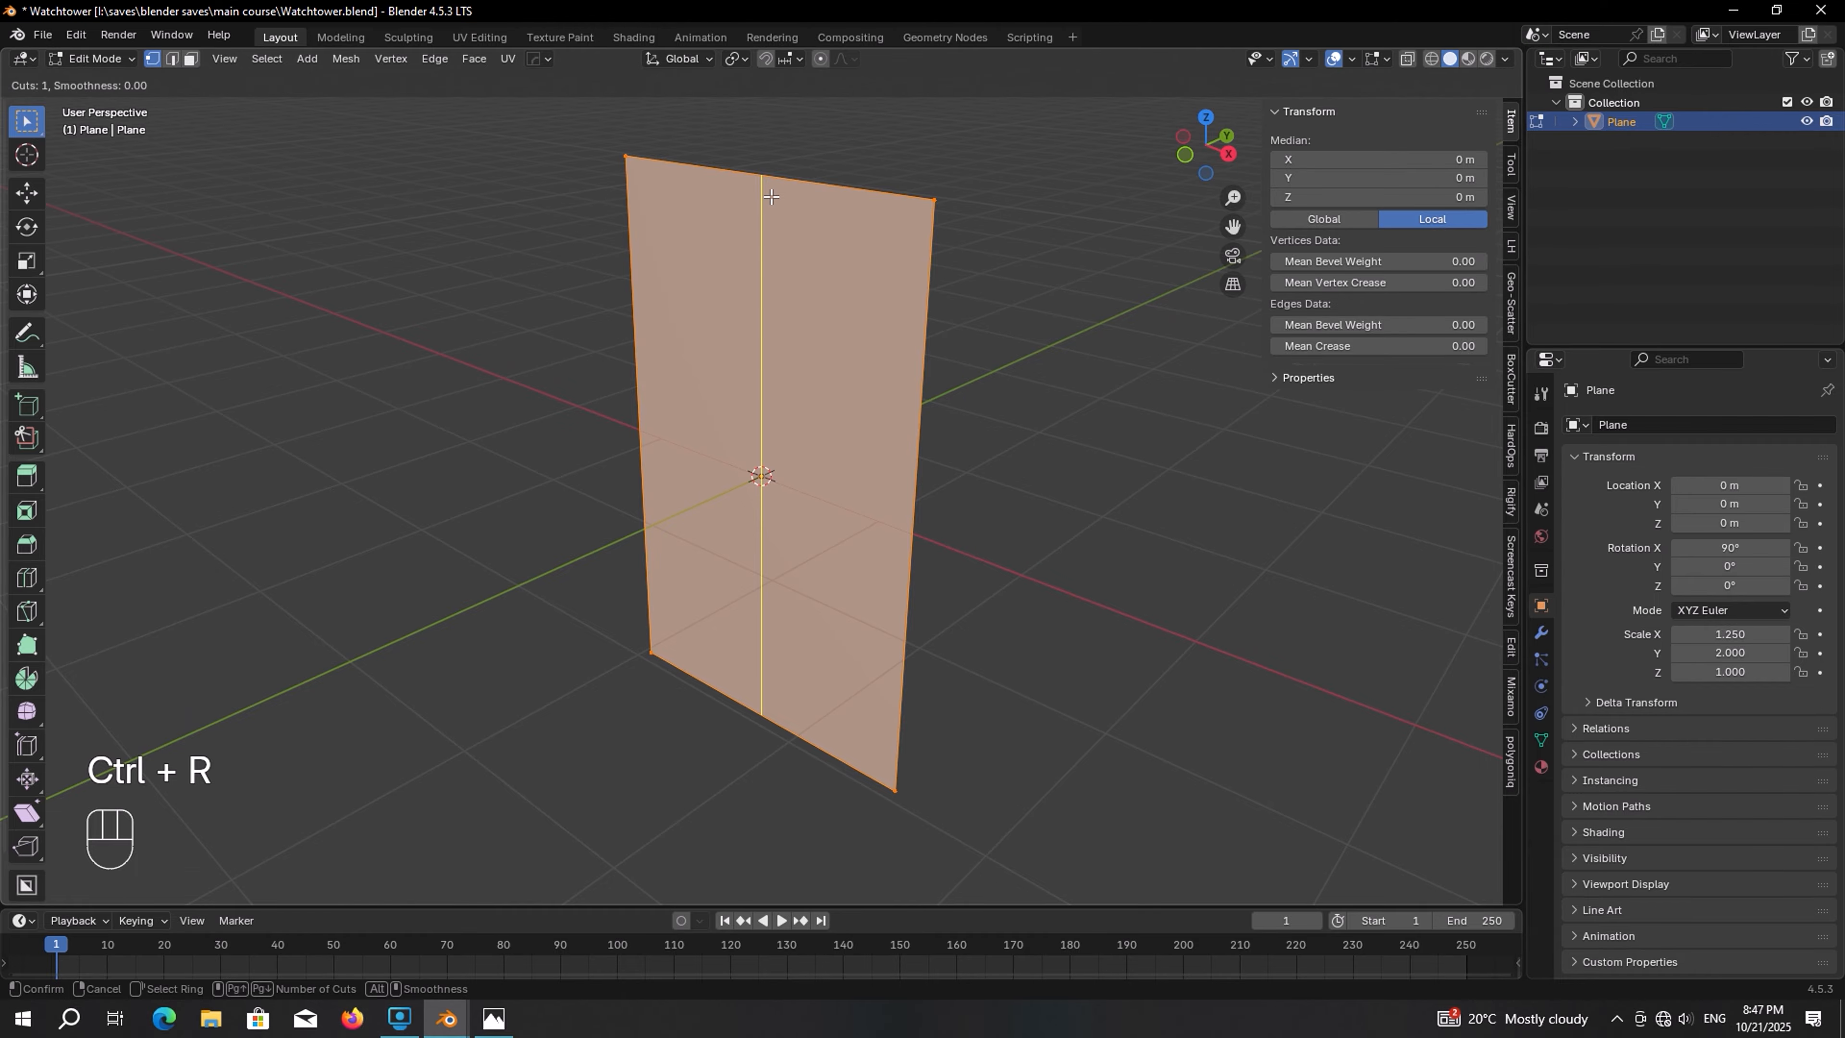
{"action": "left_click", "coordinate": [761, 195]}
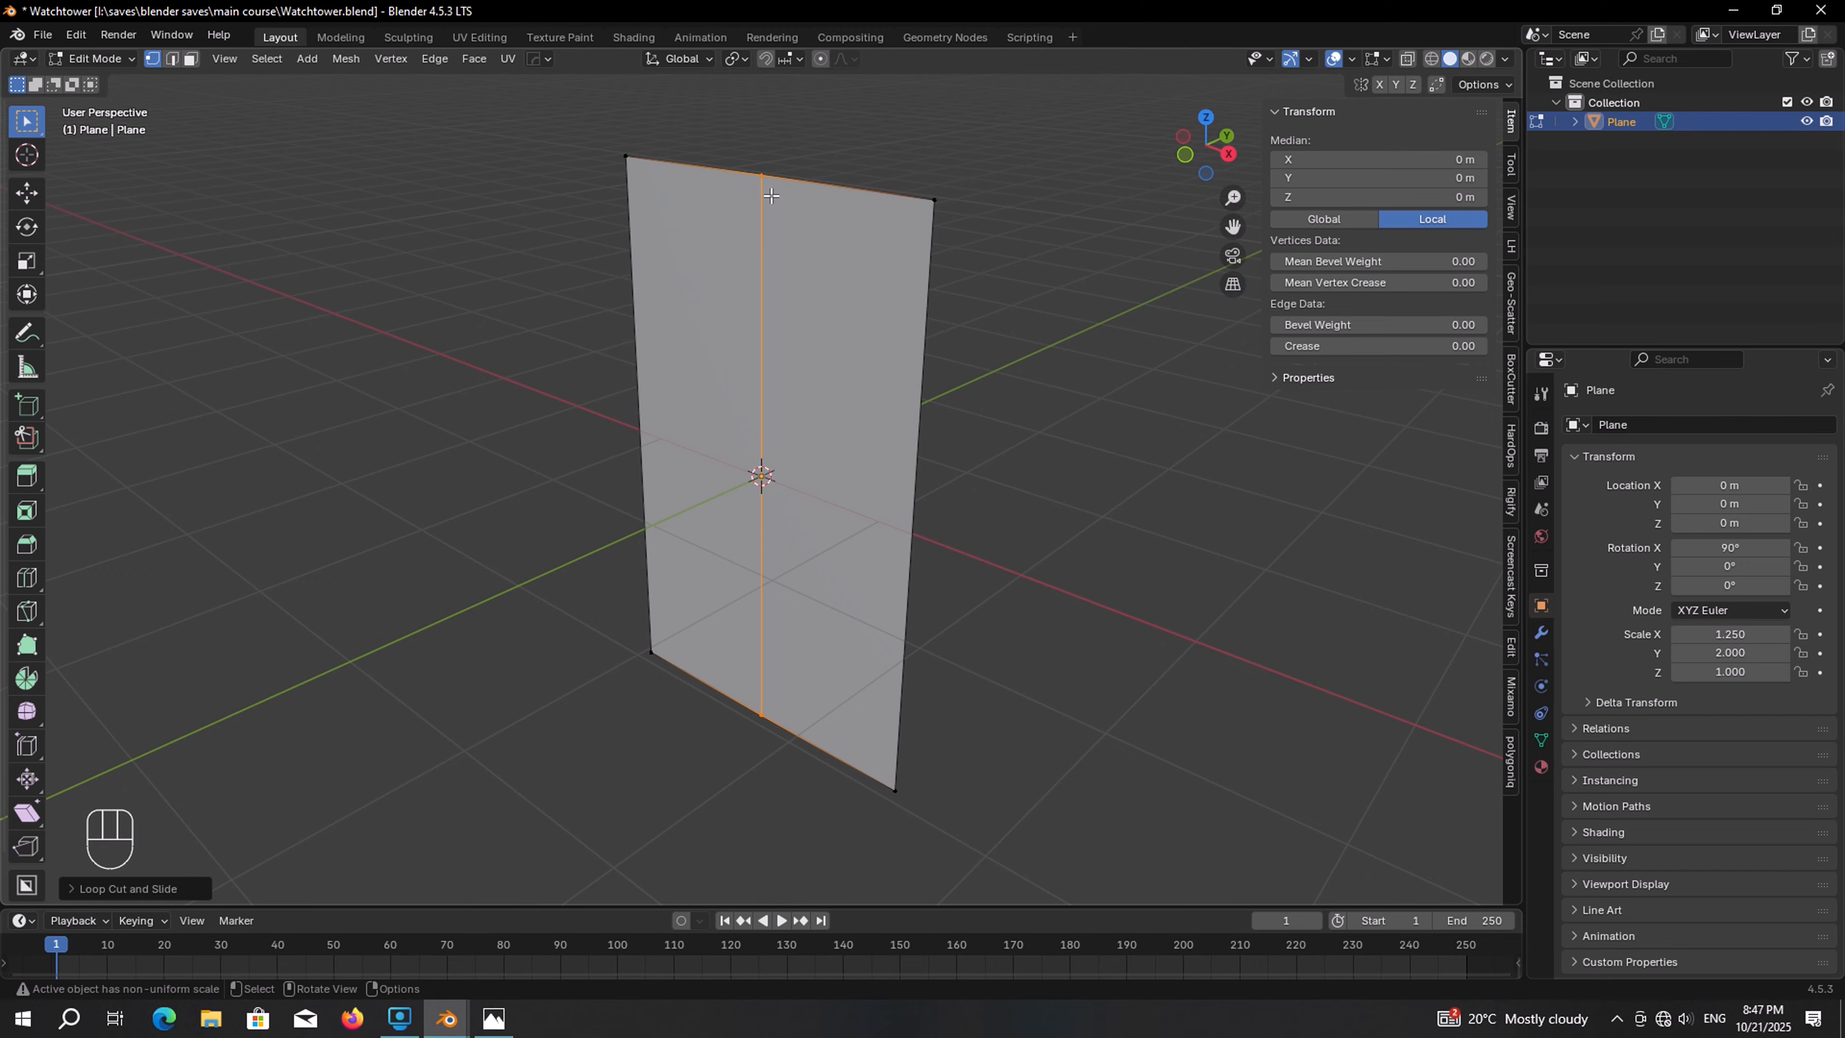
{"action": "left_click", "coordinate": [102, 889]}
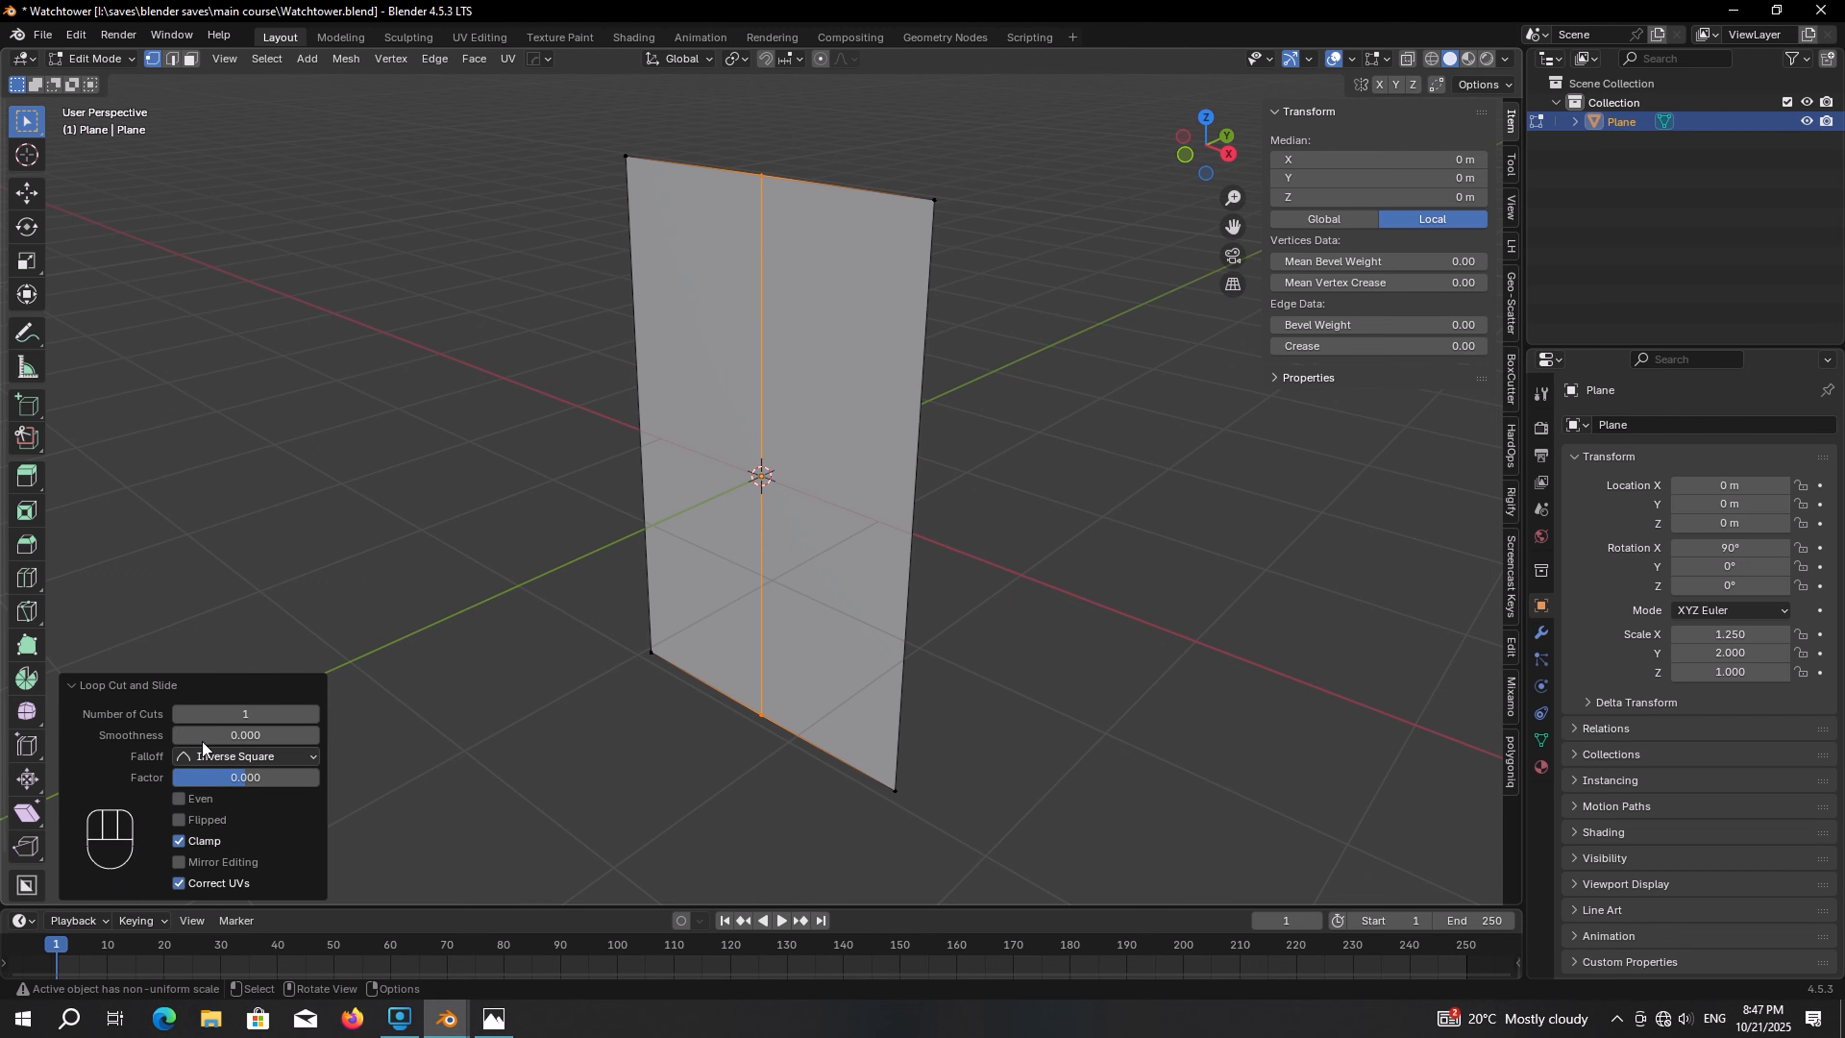
{"action": "left_click", "coordinate": [228, 713]}
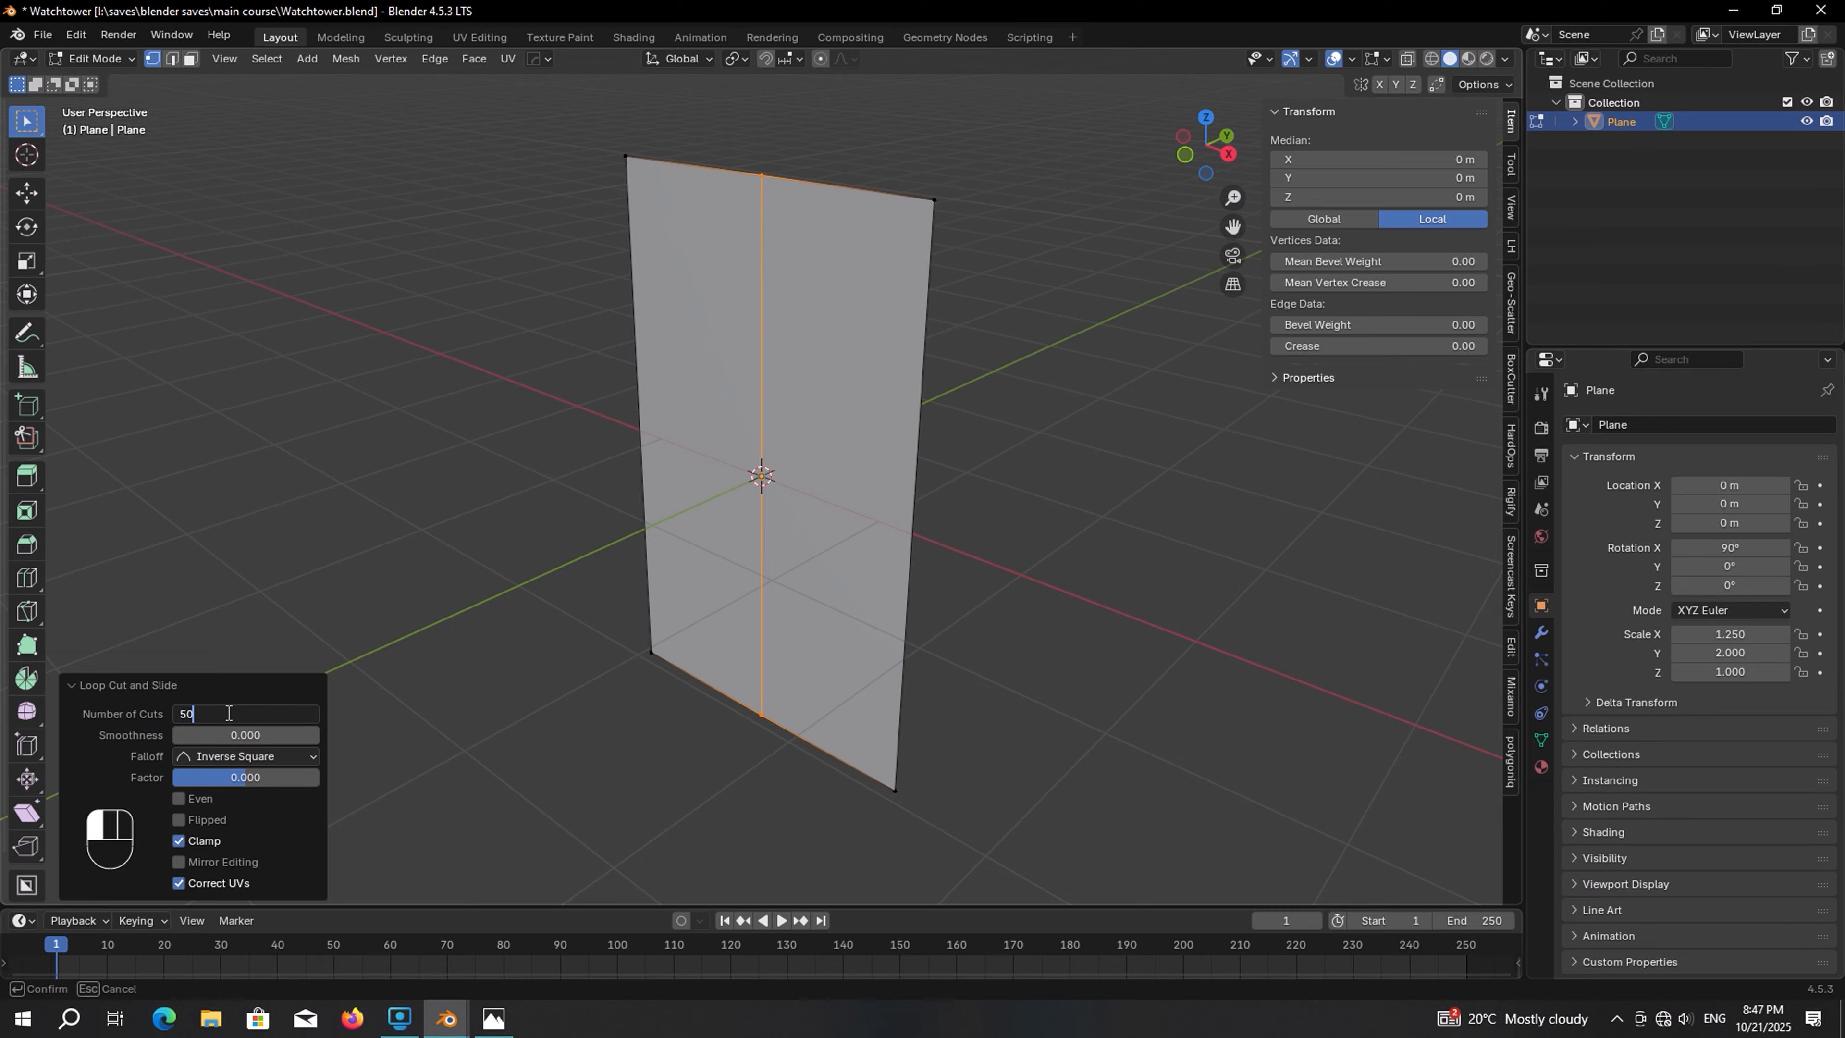
{"action": "key", "text": "Return"}
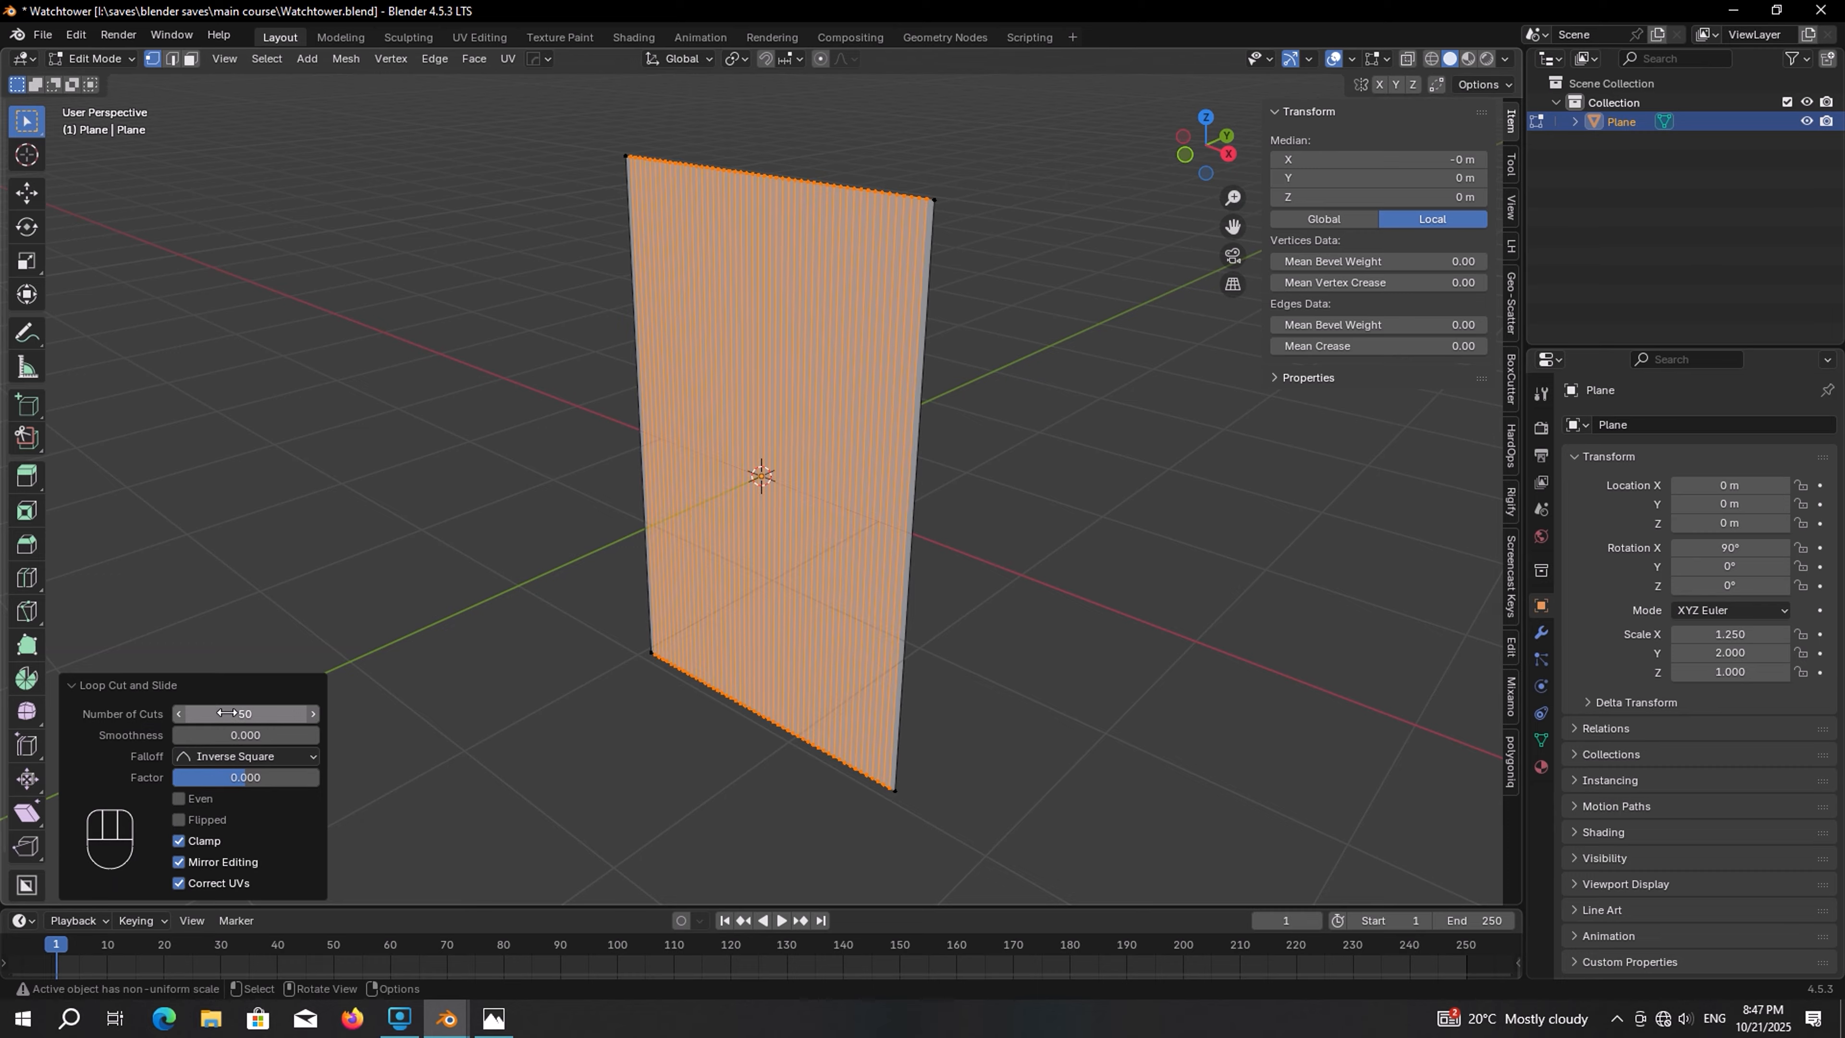
Switch to edge selection and apply Checker Deselect so only alternating edges stay selected
{"action": "left_click", "coordinate": [172, 58]}
{"action": "middle_click_drag", "start_coordinate": [567, 350], "coordinate": [541, 502], "text": "shift"}
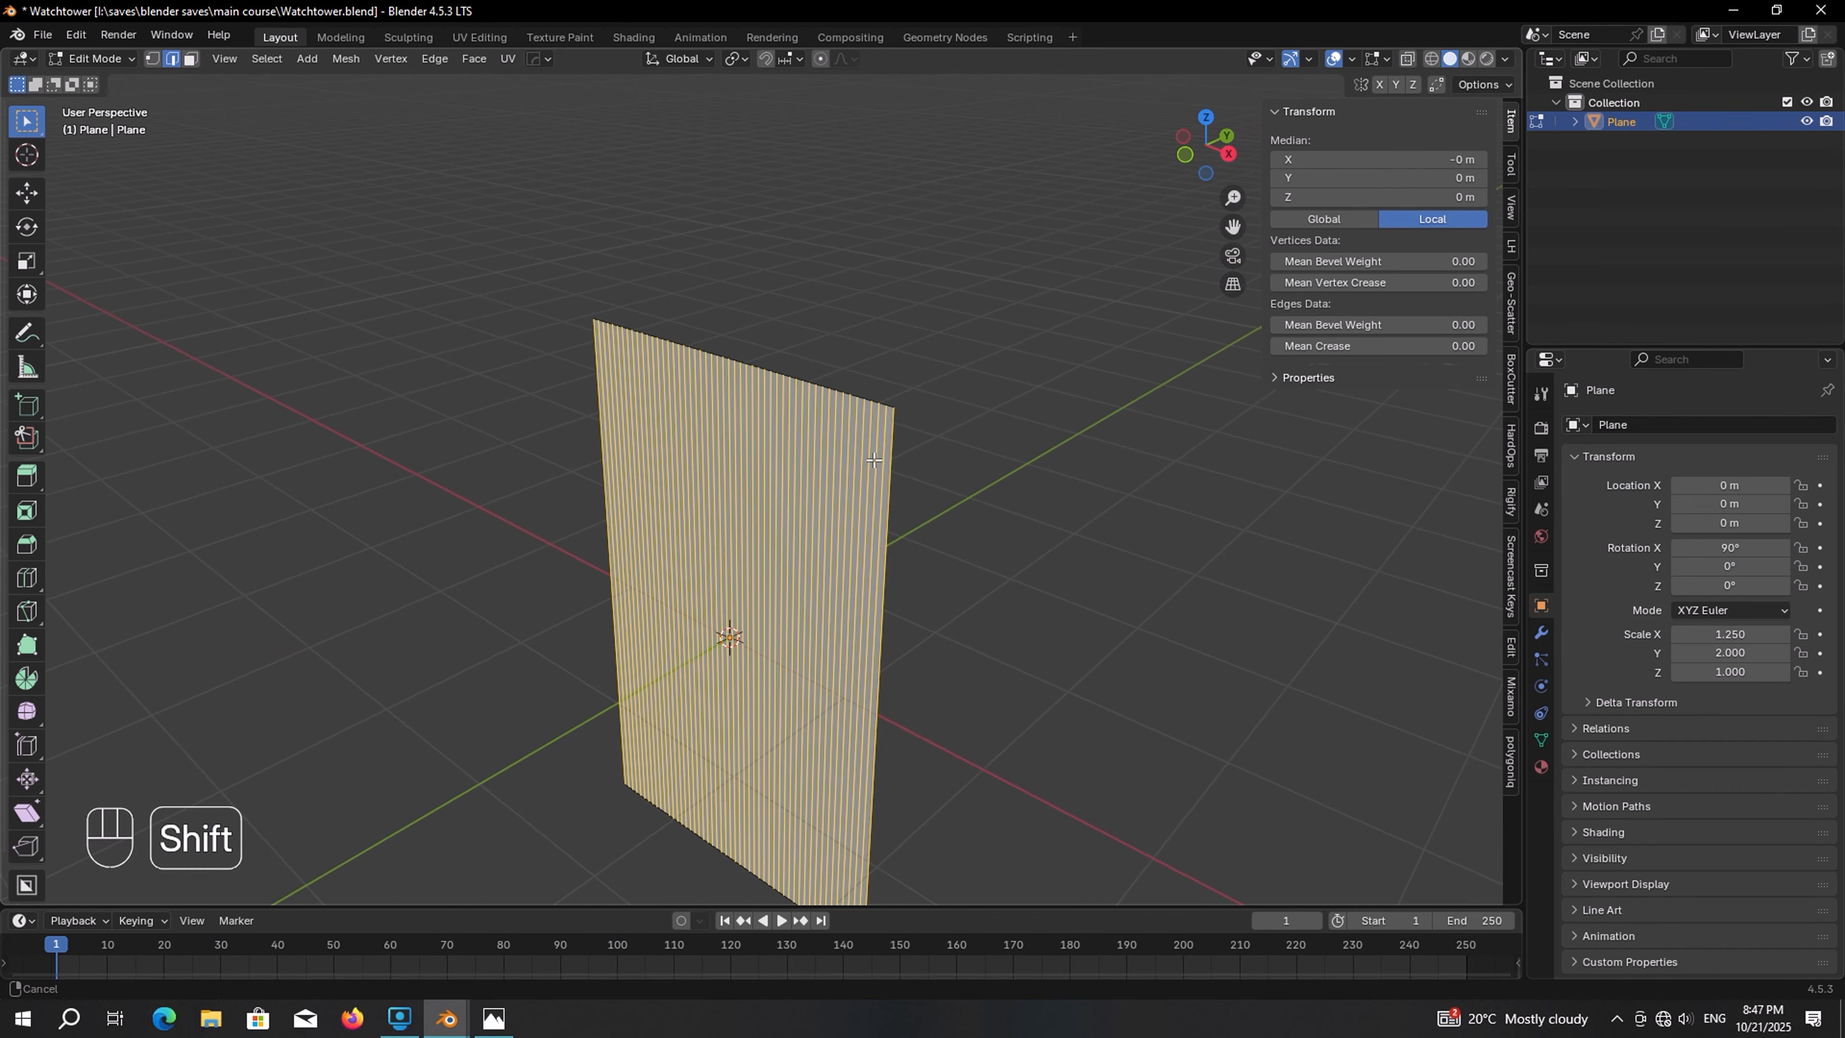
{"action": "scroll", "coordinate": [864, 312], "scroll_direction": "up", "scroll_amount": 5}
{"action": "key", "text": "F3"}
{"action": "type", "text": "che"}
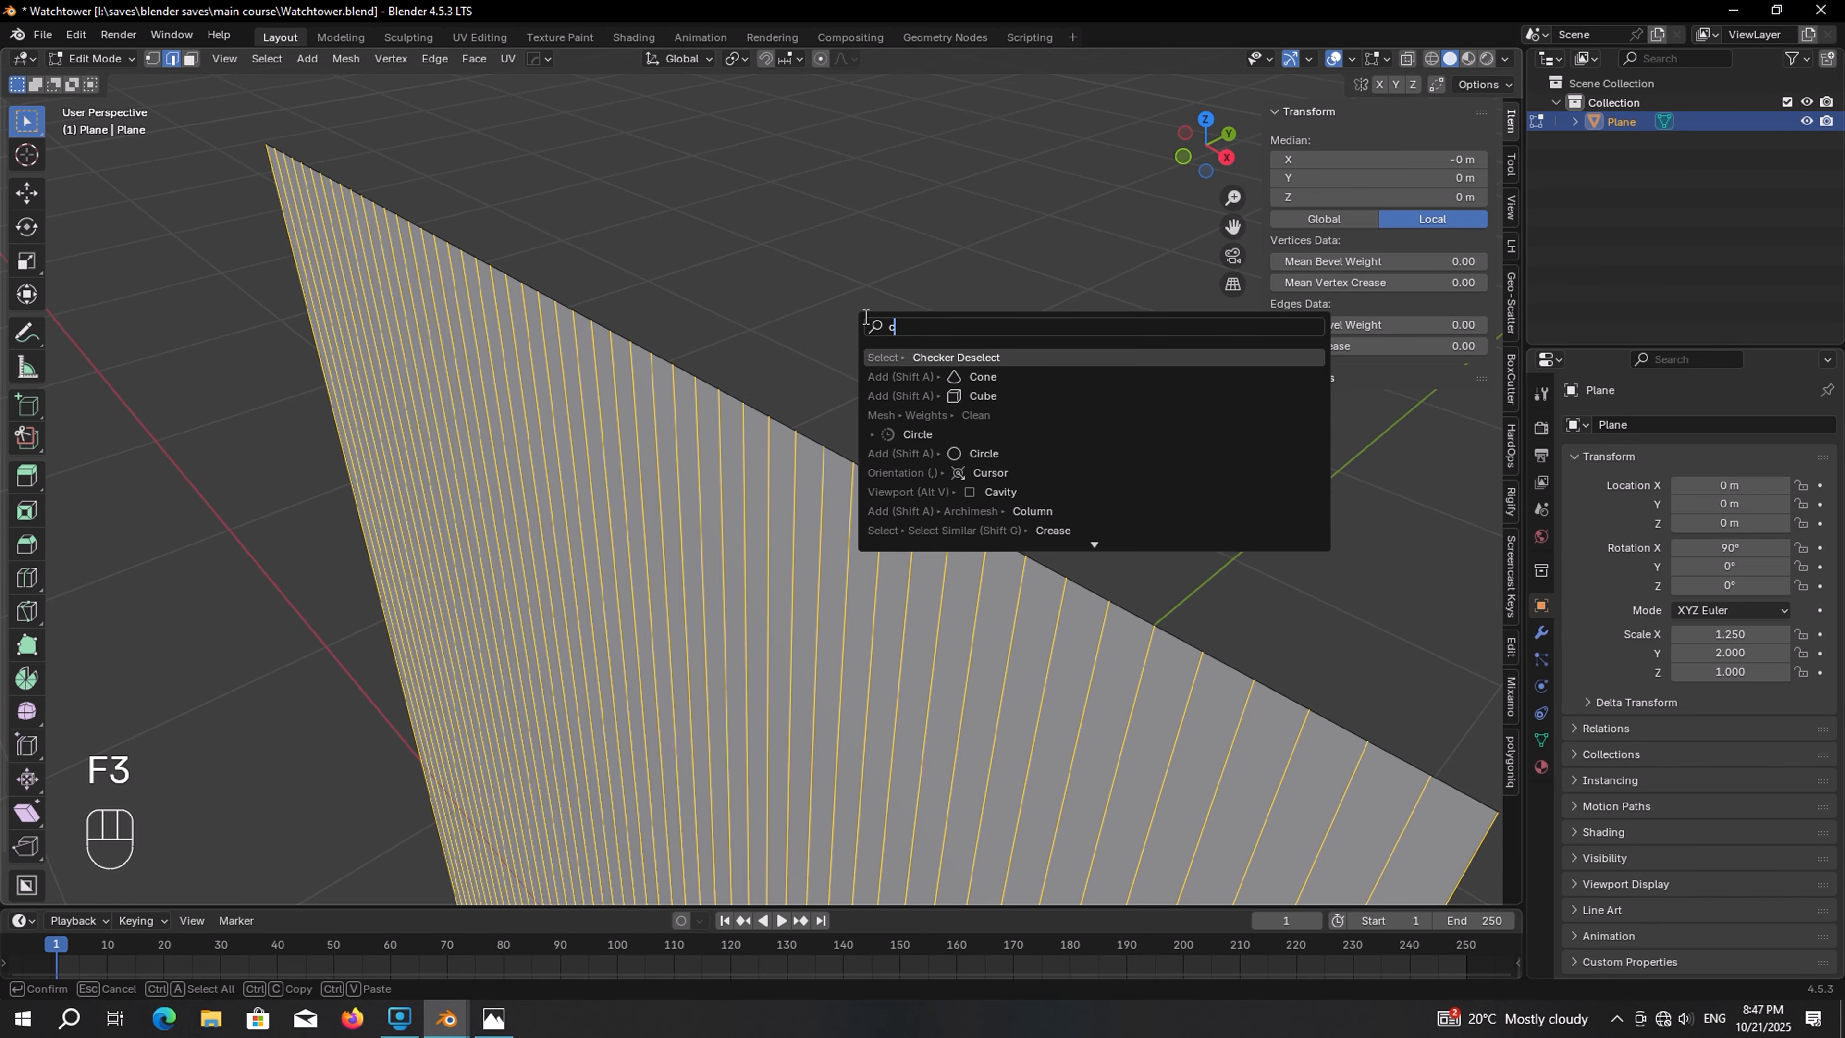
{"action": "left_click", "coordinate": [979, 358]}
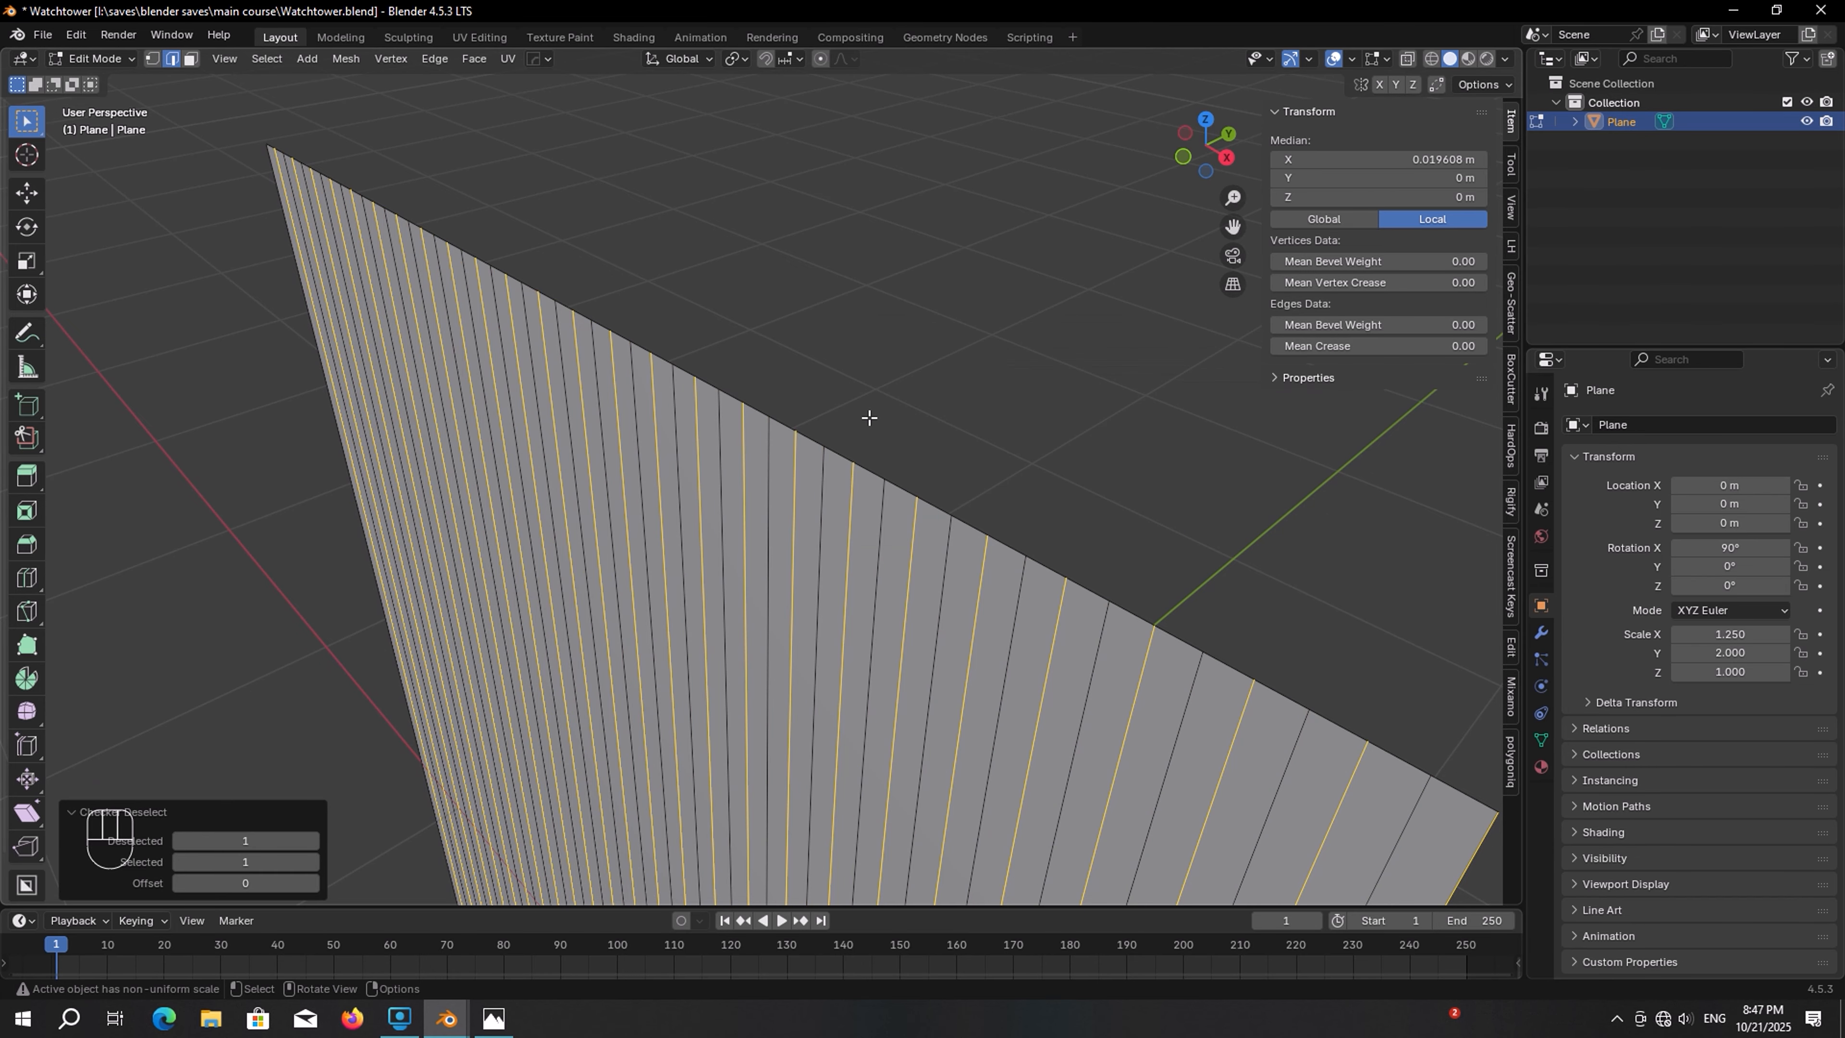
Move the alternating edges about 0.05 m along Y to form corrugated ridges, then leave edit mode
{"action": "scroll", "coordinate": [944, 541], "scroll_direction": "down", "scroll_amount": 4}
{"action": "middle_click_drag", "start_coordinate": [943, 541], "coordinate": [910, 523]}
{"action": "scroll", "coordinate": [866, 527], "scroll_direction": "up", "scroll_amount": 4}
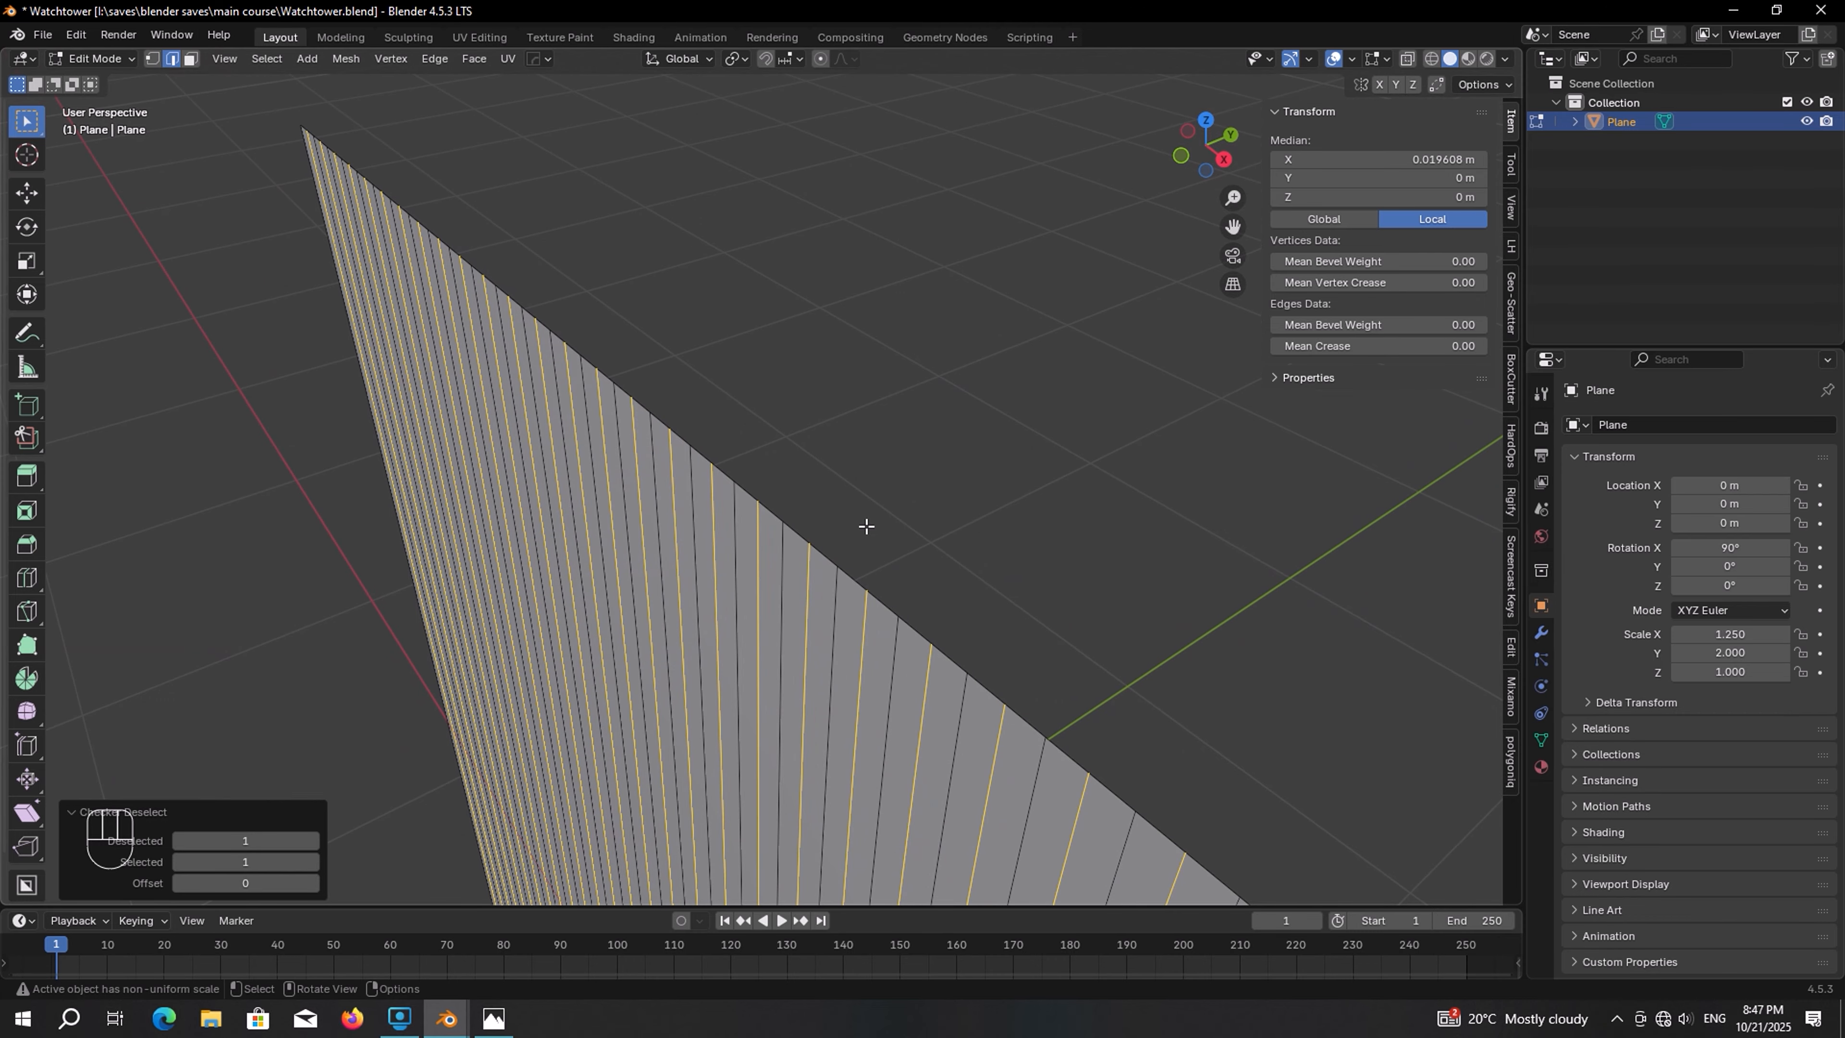
{"action": "key", "text": "g"}
{"action": "key", "text": "y"}
{"action": "key", "text": "shift"}
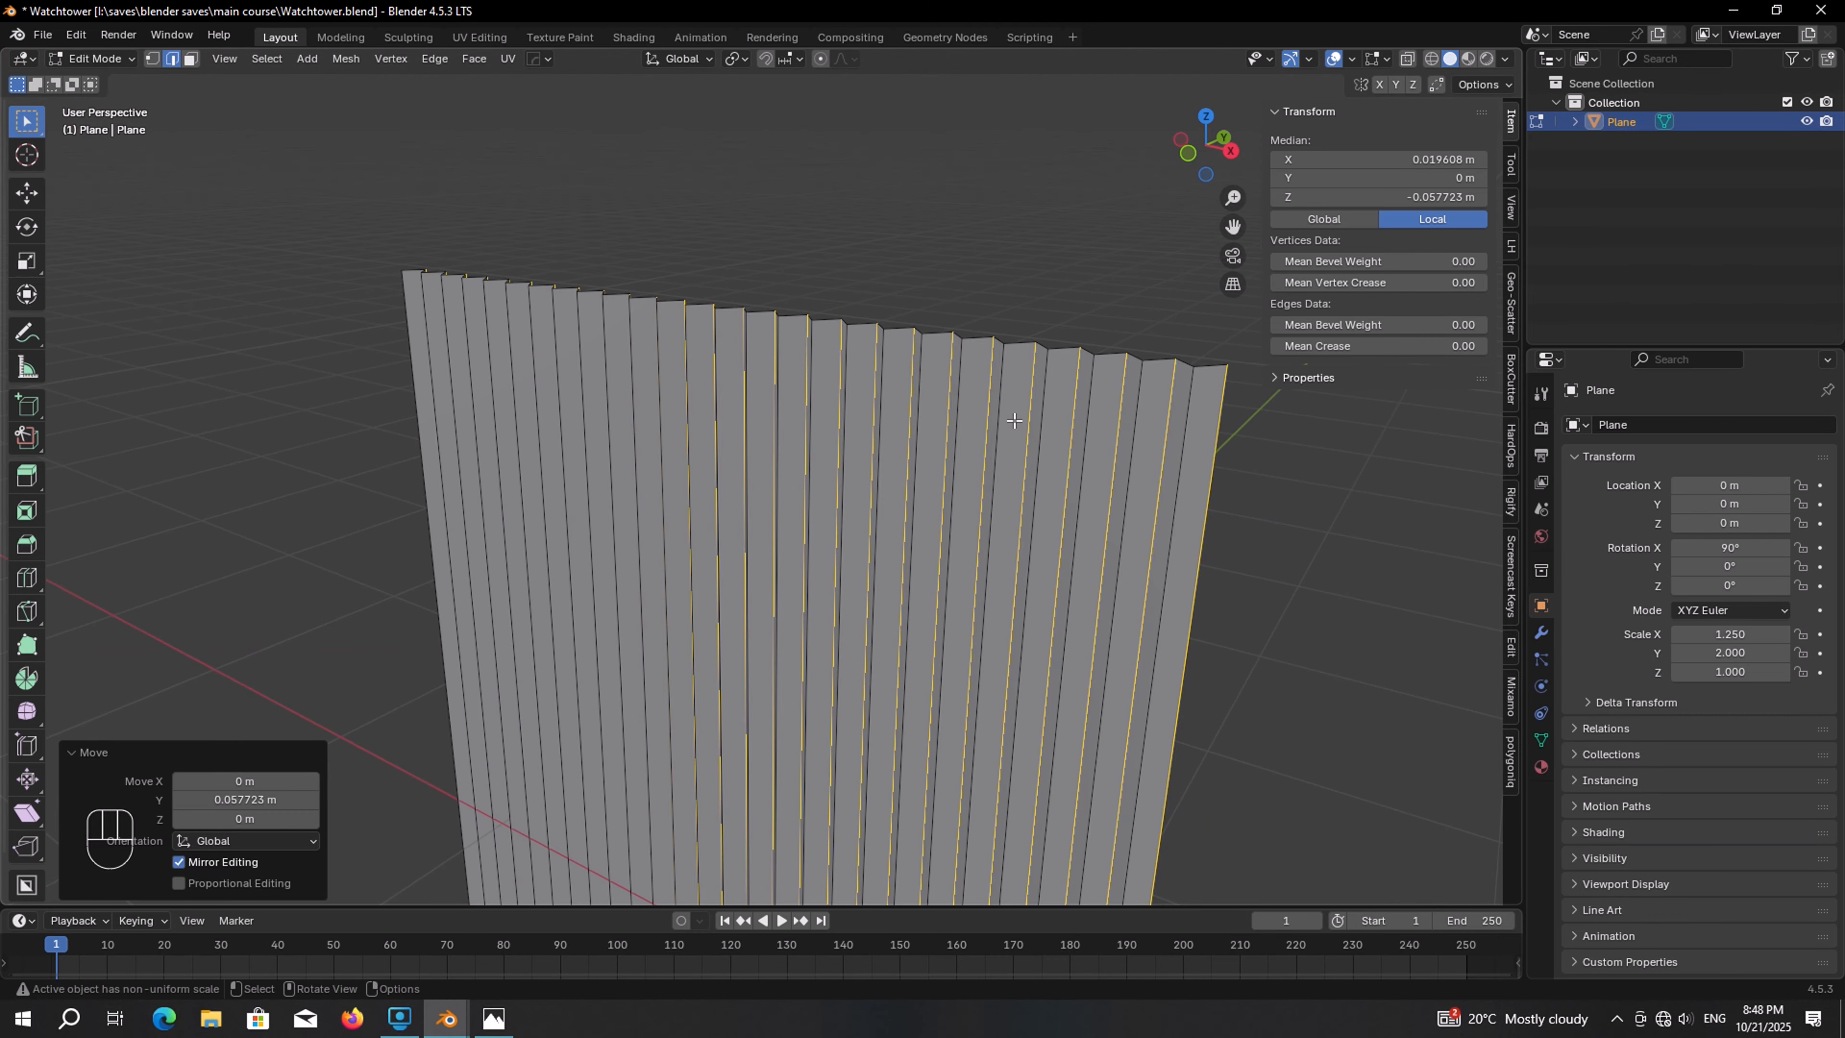
{"action": "key", "text": "Tab"}
{"action": "middle_click_drag", "start_coordinate": [1018, 417], "coordinate": [948, 371], "text": "shift"}
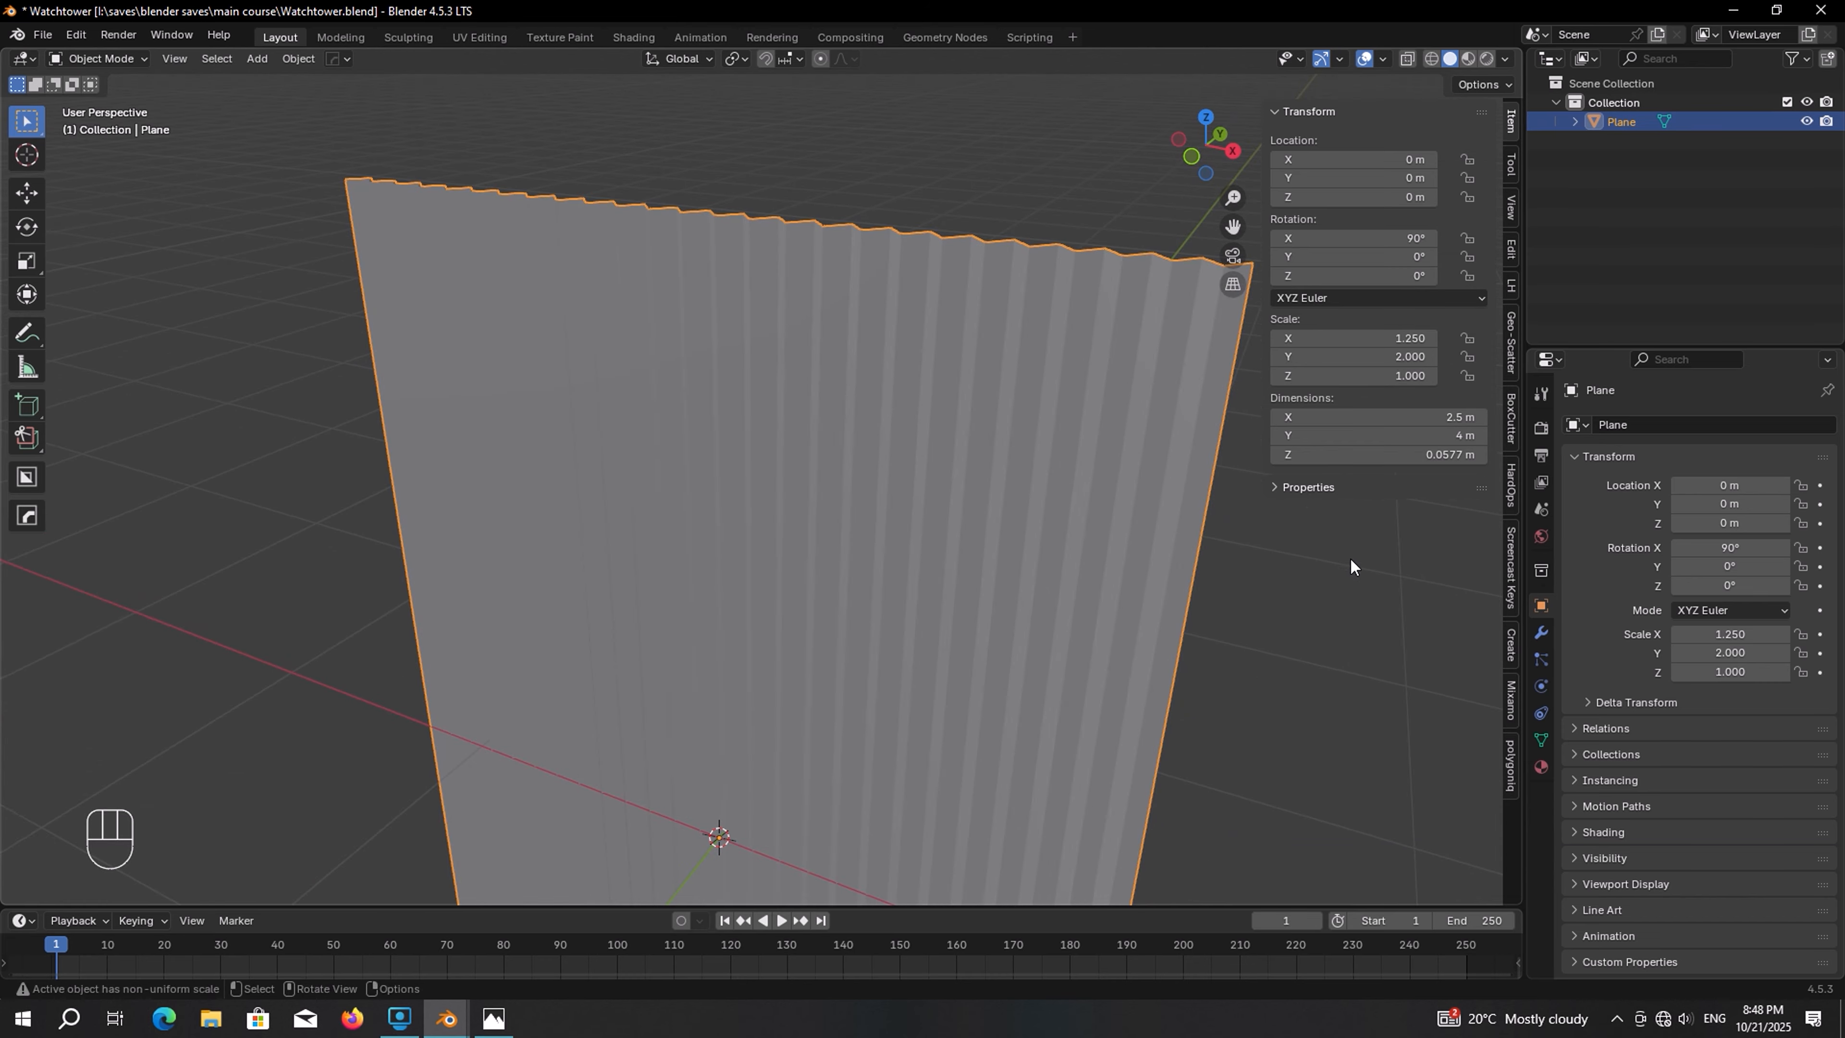
Add a Subdivision Surface modifier to the panel and set its viewport and render levels to 3
{"action": "left_click", "coordinate": [1539, 635]}
{"action": "left_click", "coordinate": [1718, 426]}
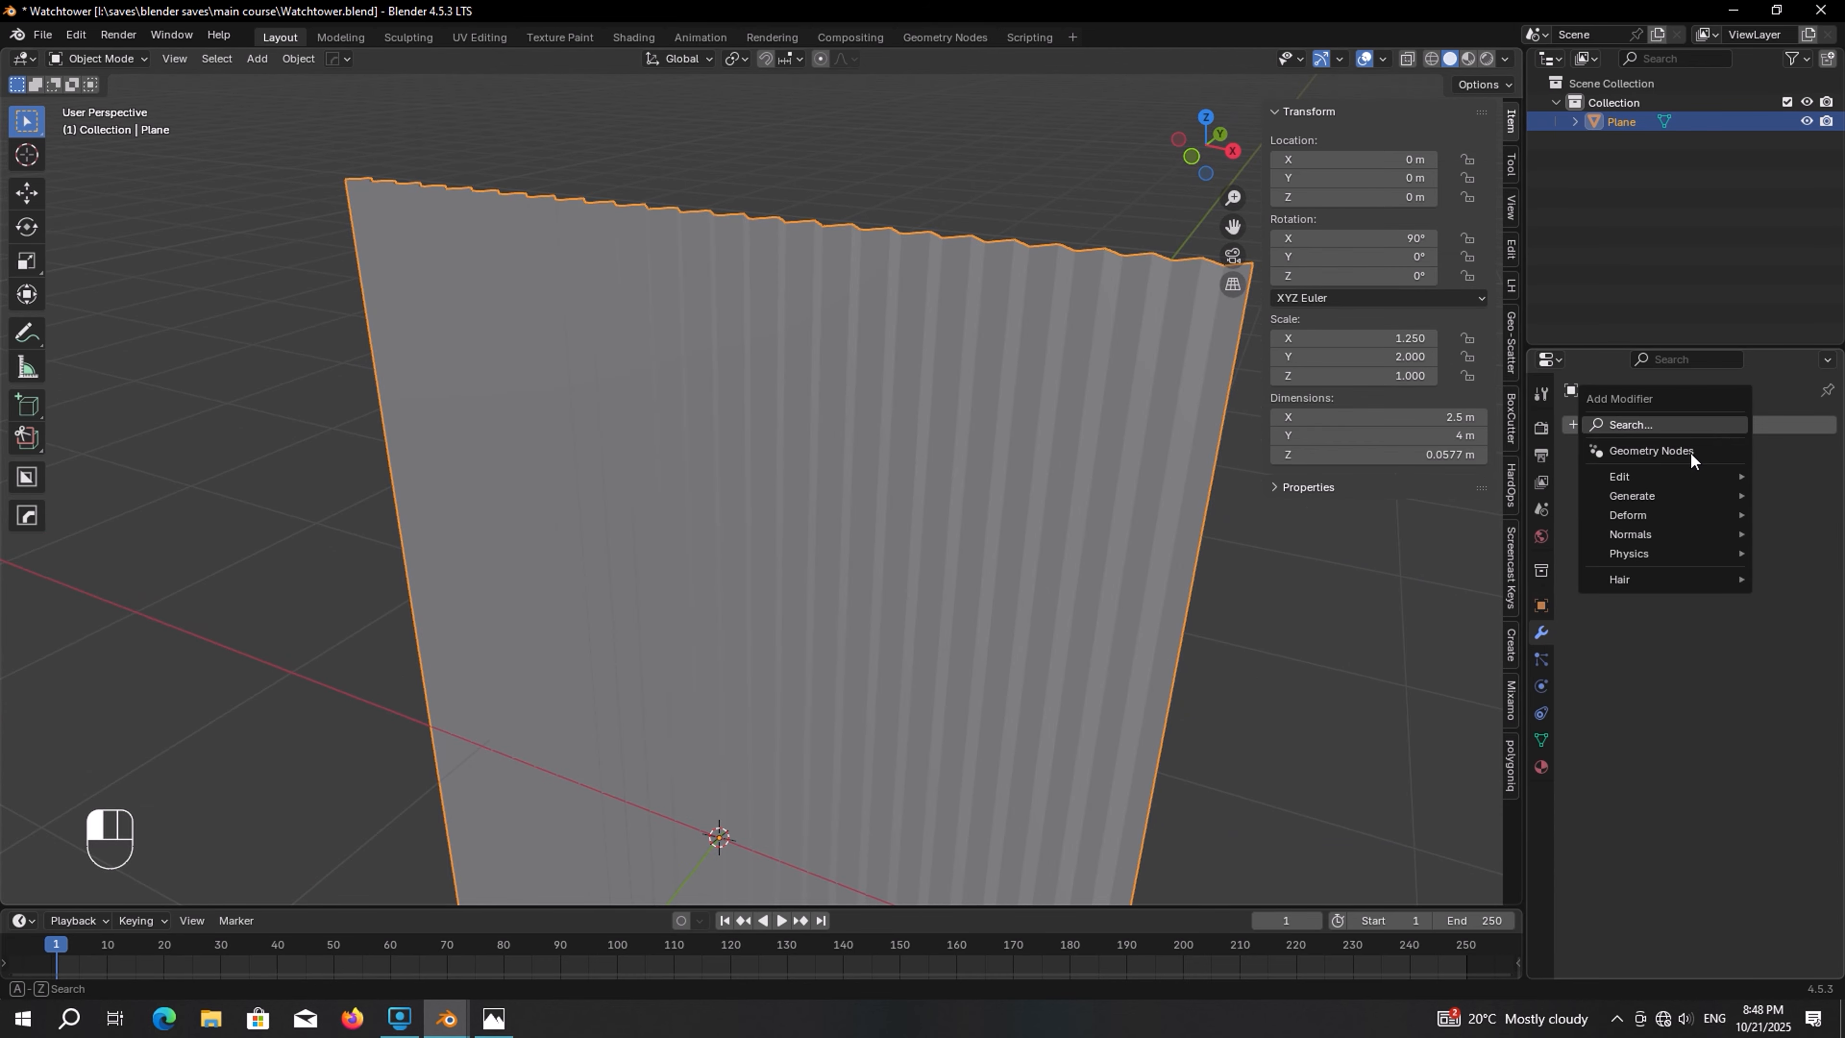
{"action": "mouse_move", "coordinate": [1637, 496]}
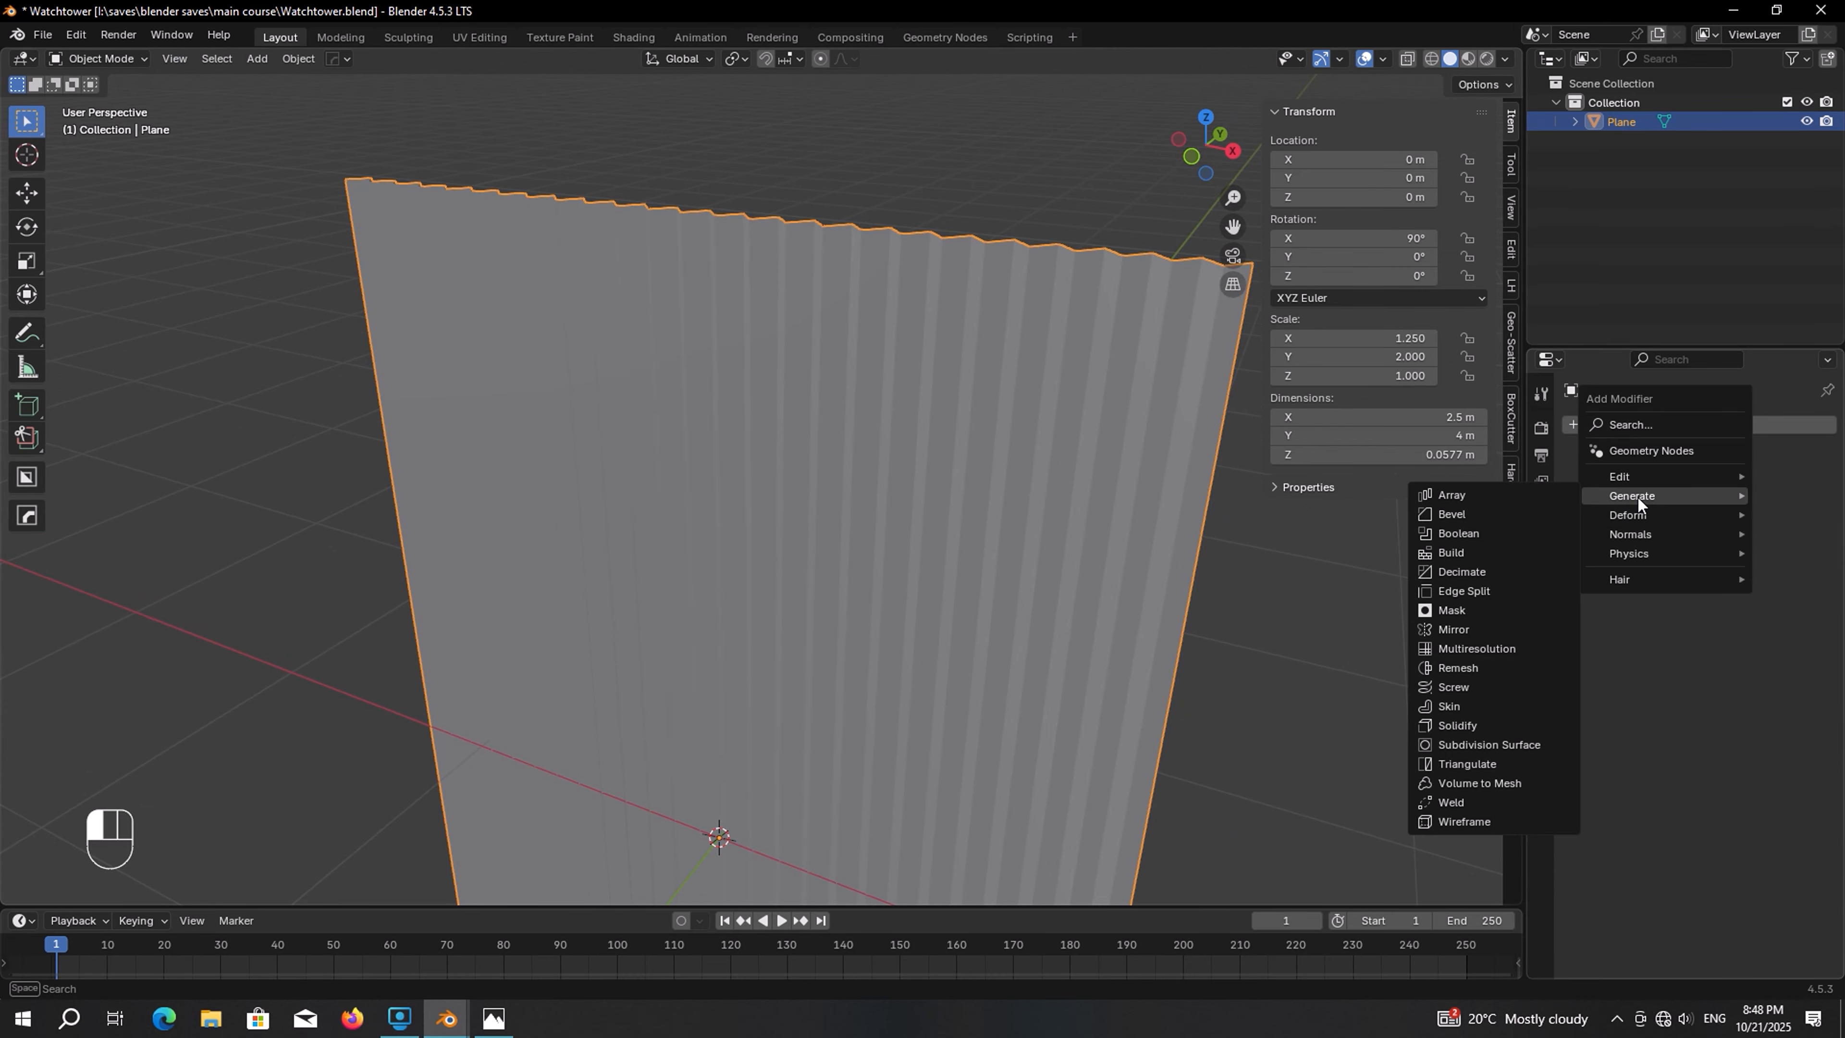
{"action": "left_click", "coordinate": [1506, 745]}
{"action": "middle_click_drag", "start_coordinate": [1111, 594], "coordinate": [1065, 513], "text": "shift"}
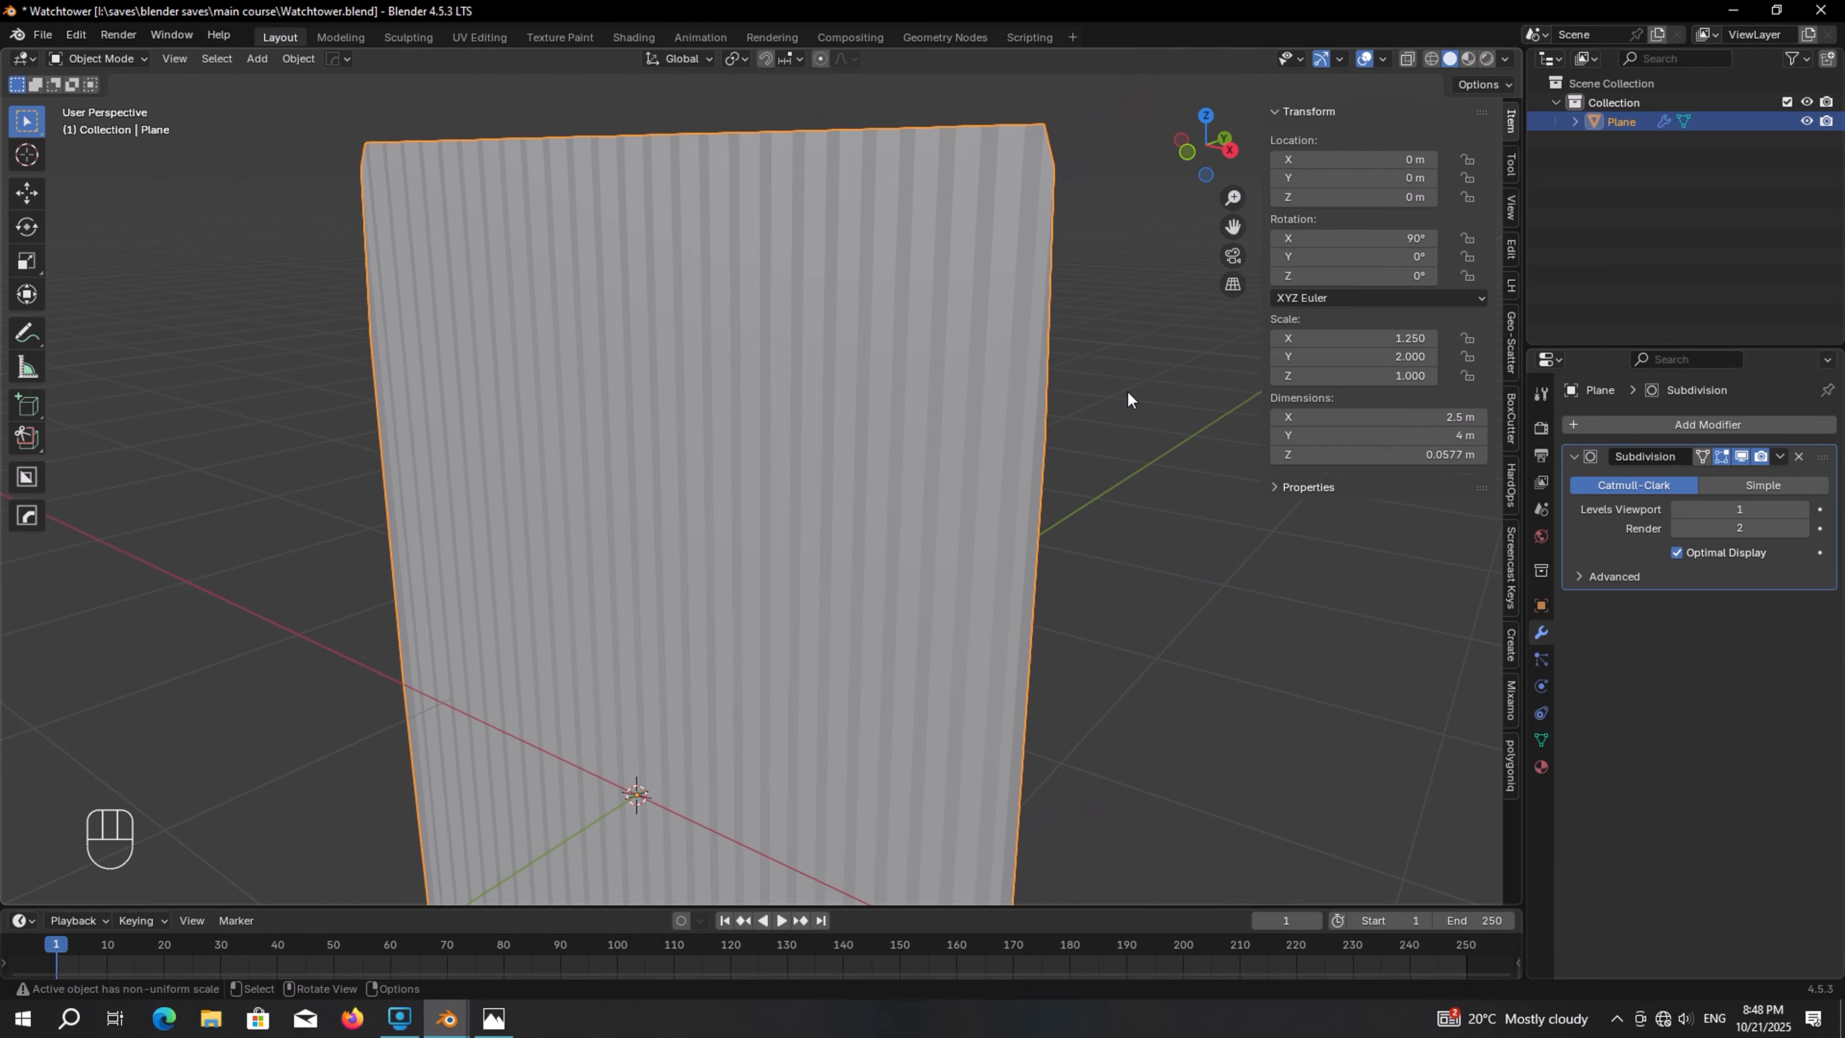
{"action": "left_click_drag", "start_coordinate": [1751, 509], "coordinate": [1751, 527]}
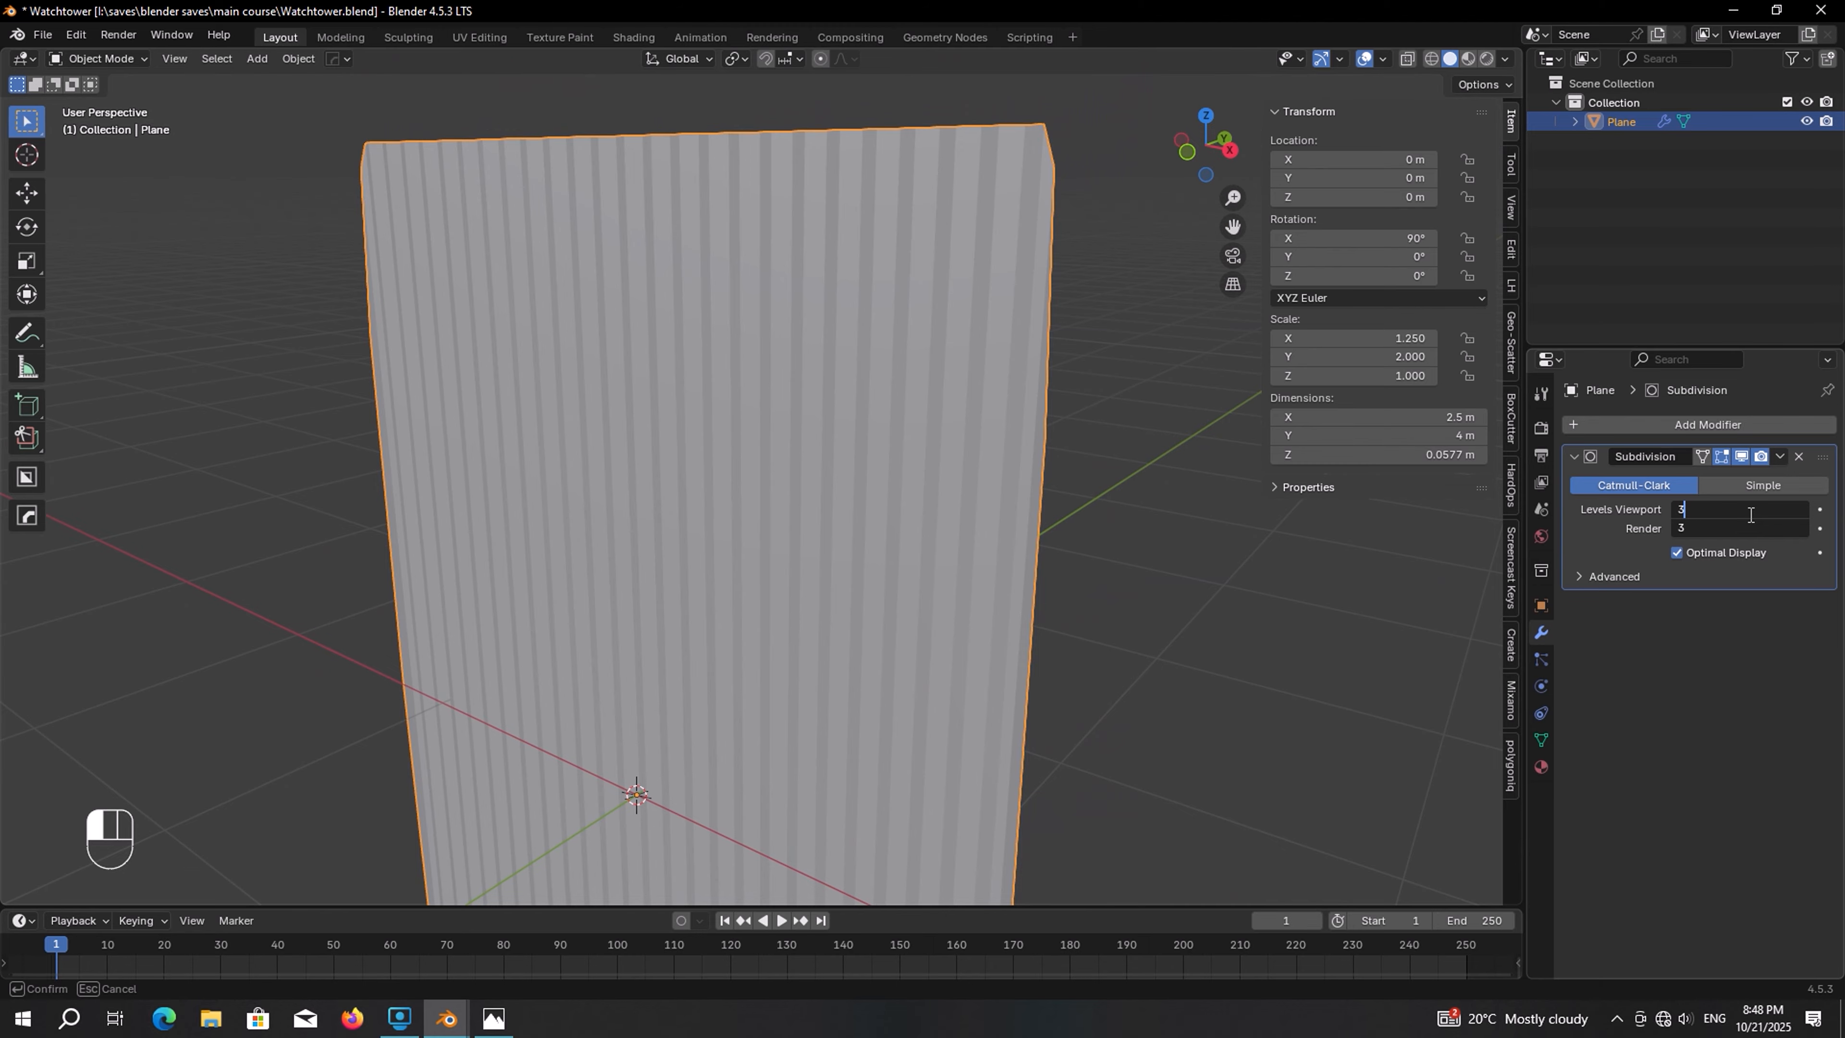
{"action": "type", "text": "3"}
{"action": "key", "text": "Return"}
Apply Shade Auto Smooth to the corrugated panel at a 30° angle
{"action": "middle_click_drag", "start_coordinate": [1060, 362], "coordinate": [958, 277]}
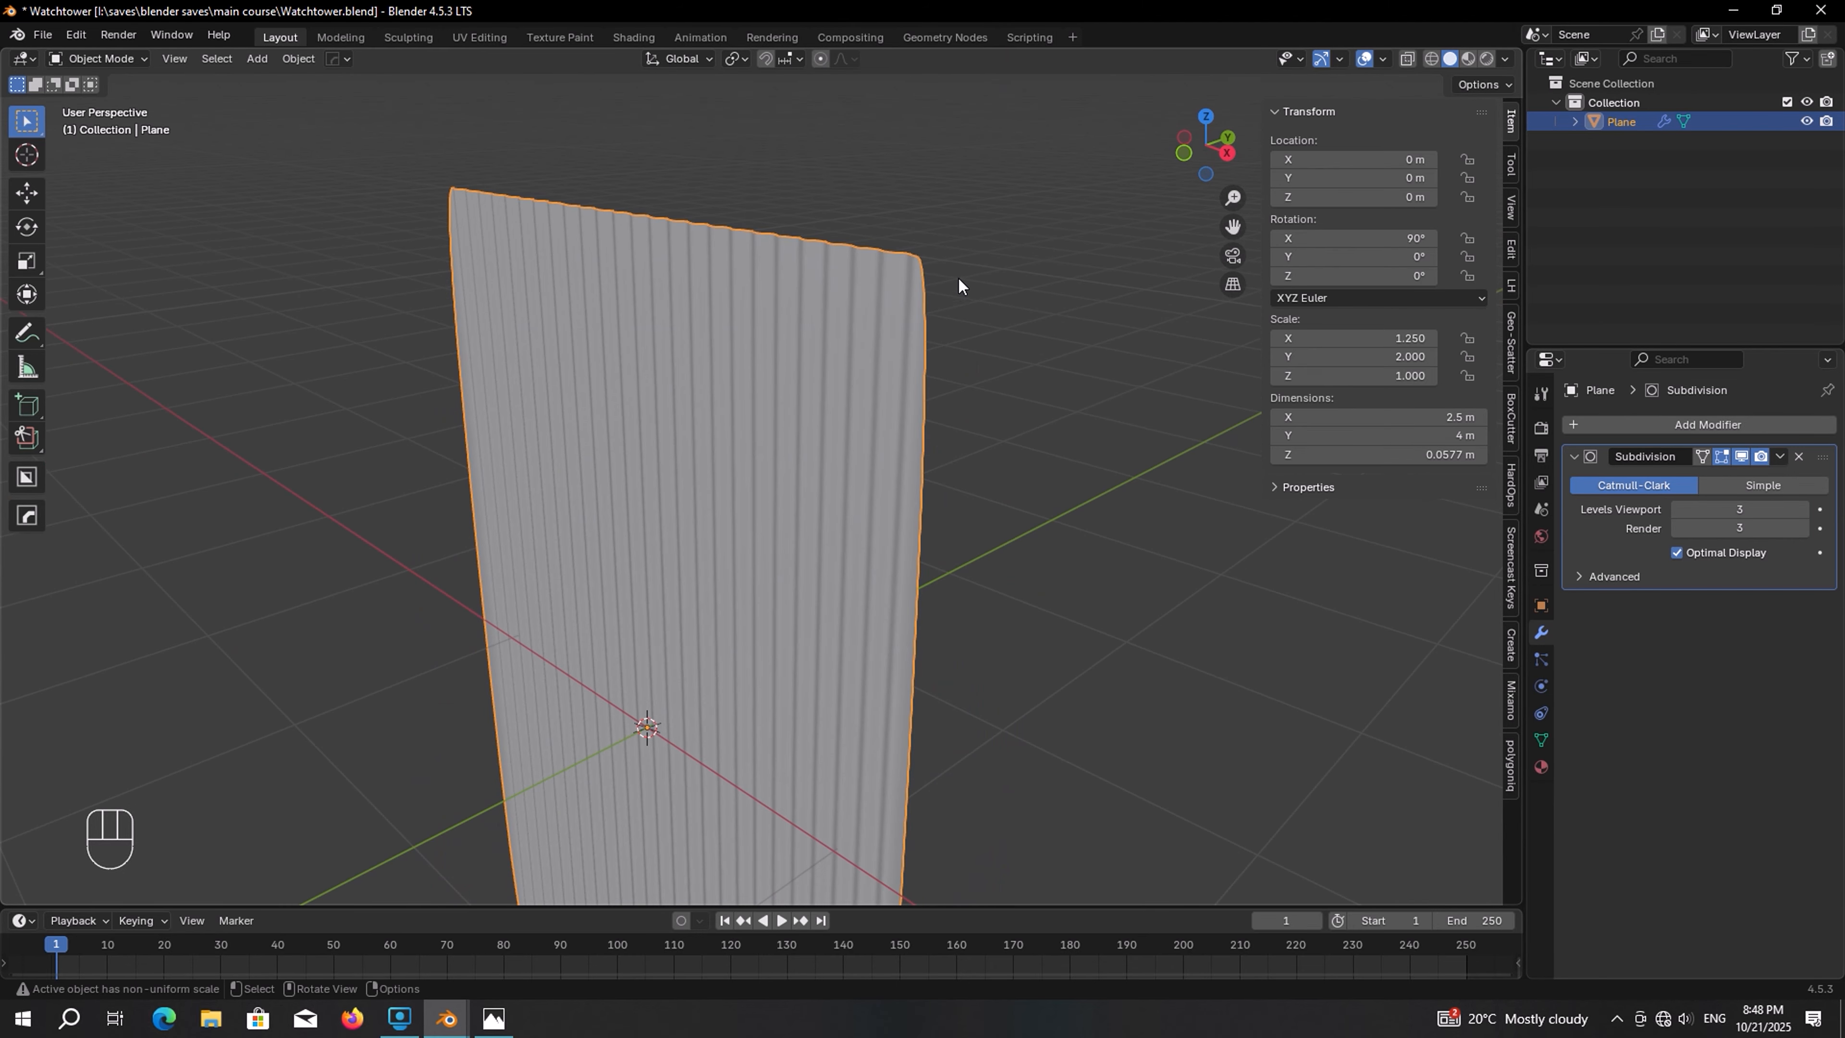
{"action": "right_click", "coordinate": [869, 268]}
{"action": "left_click", "coordinate": [845, 281]}
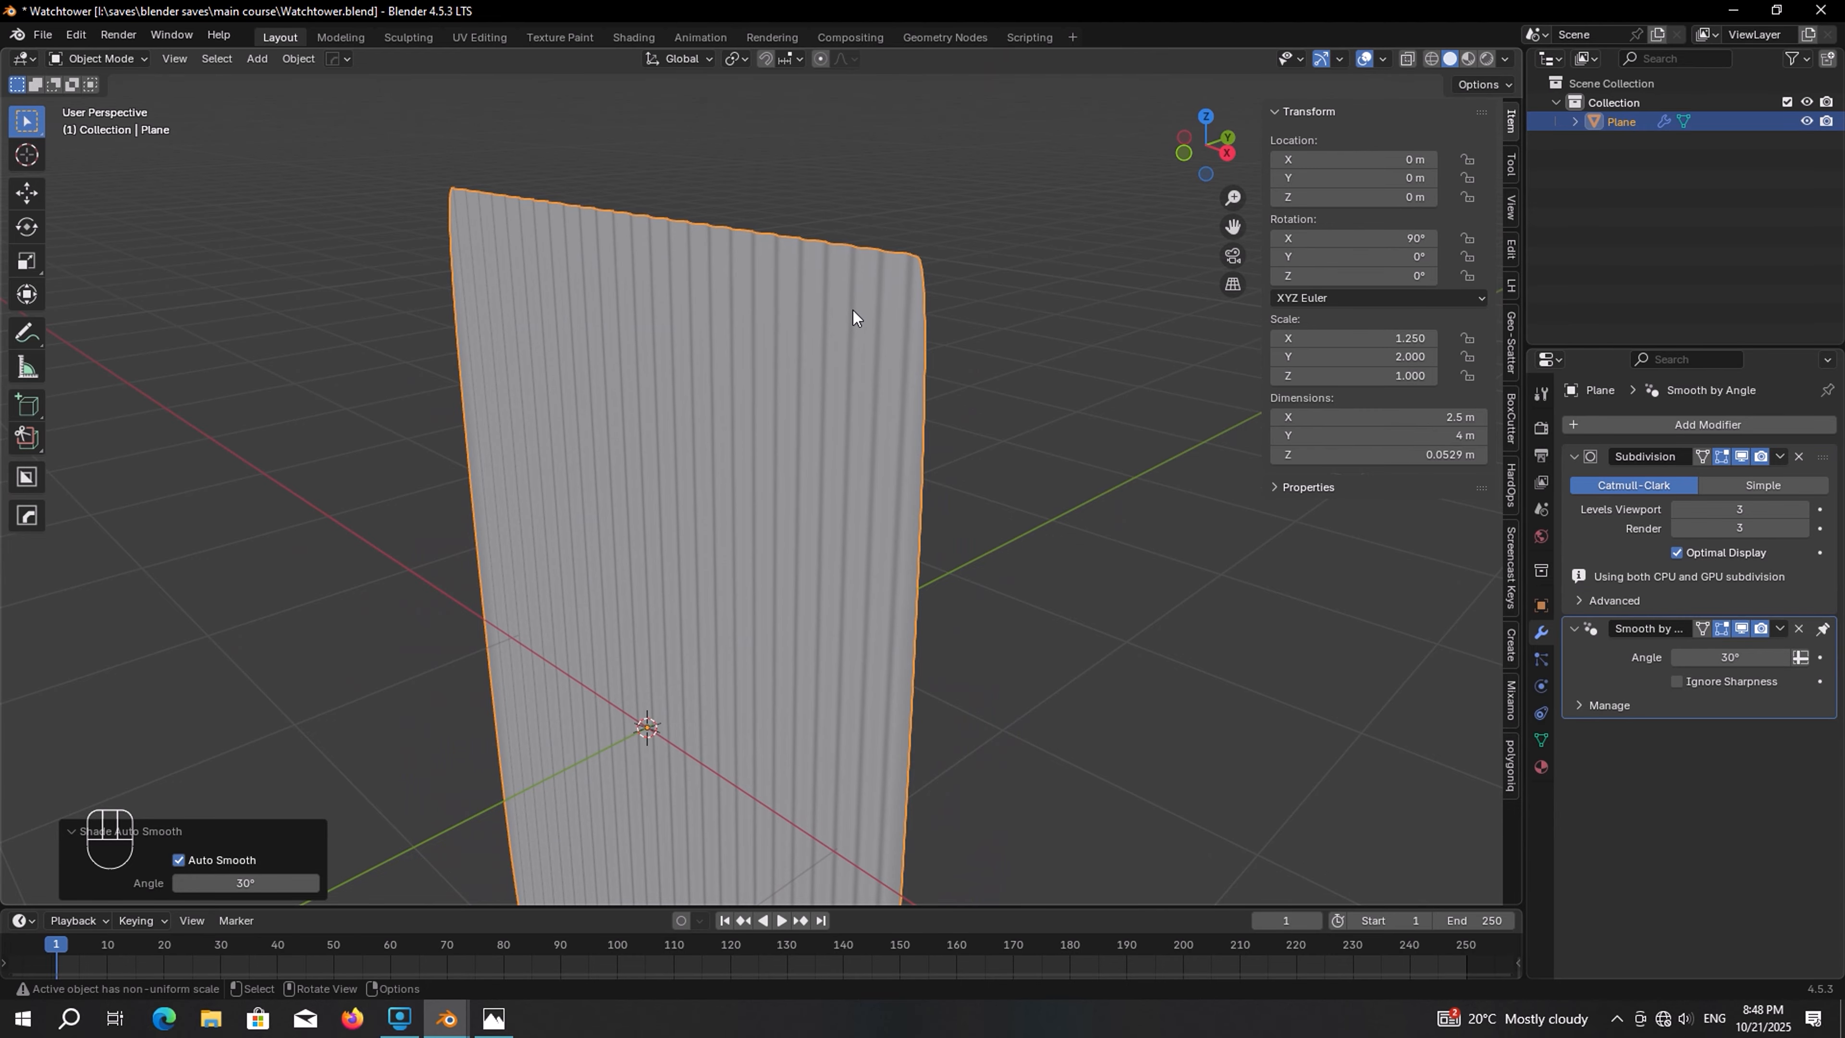
{"action": "middle_click_drag", "start_coordinate": [853, 310], "coordinate": [901, 334]}
Move the selected edges a further 0.03 m along Y to deepen the corrugation, then exit edit mode
{"action": "key", "text": "Tab"}
{"action": "key", "text": "g"}
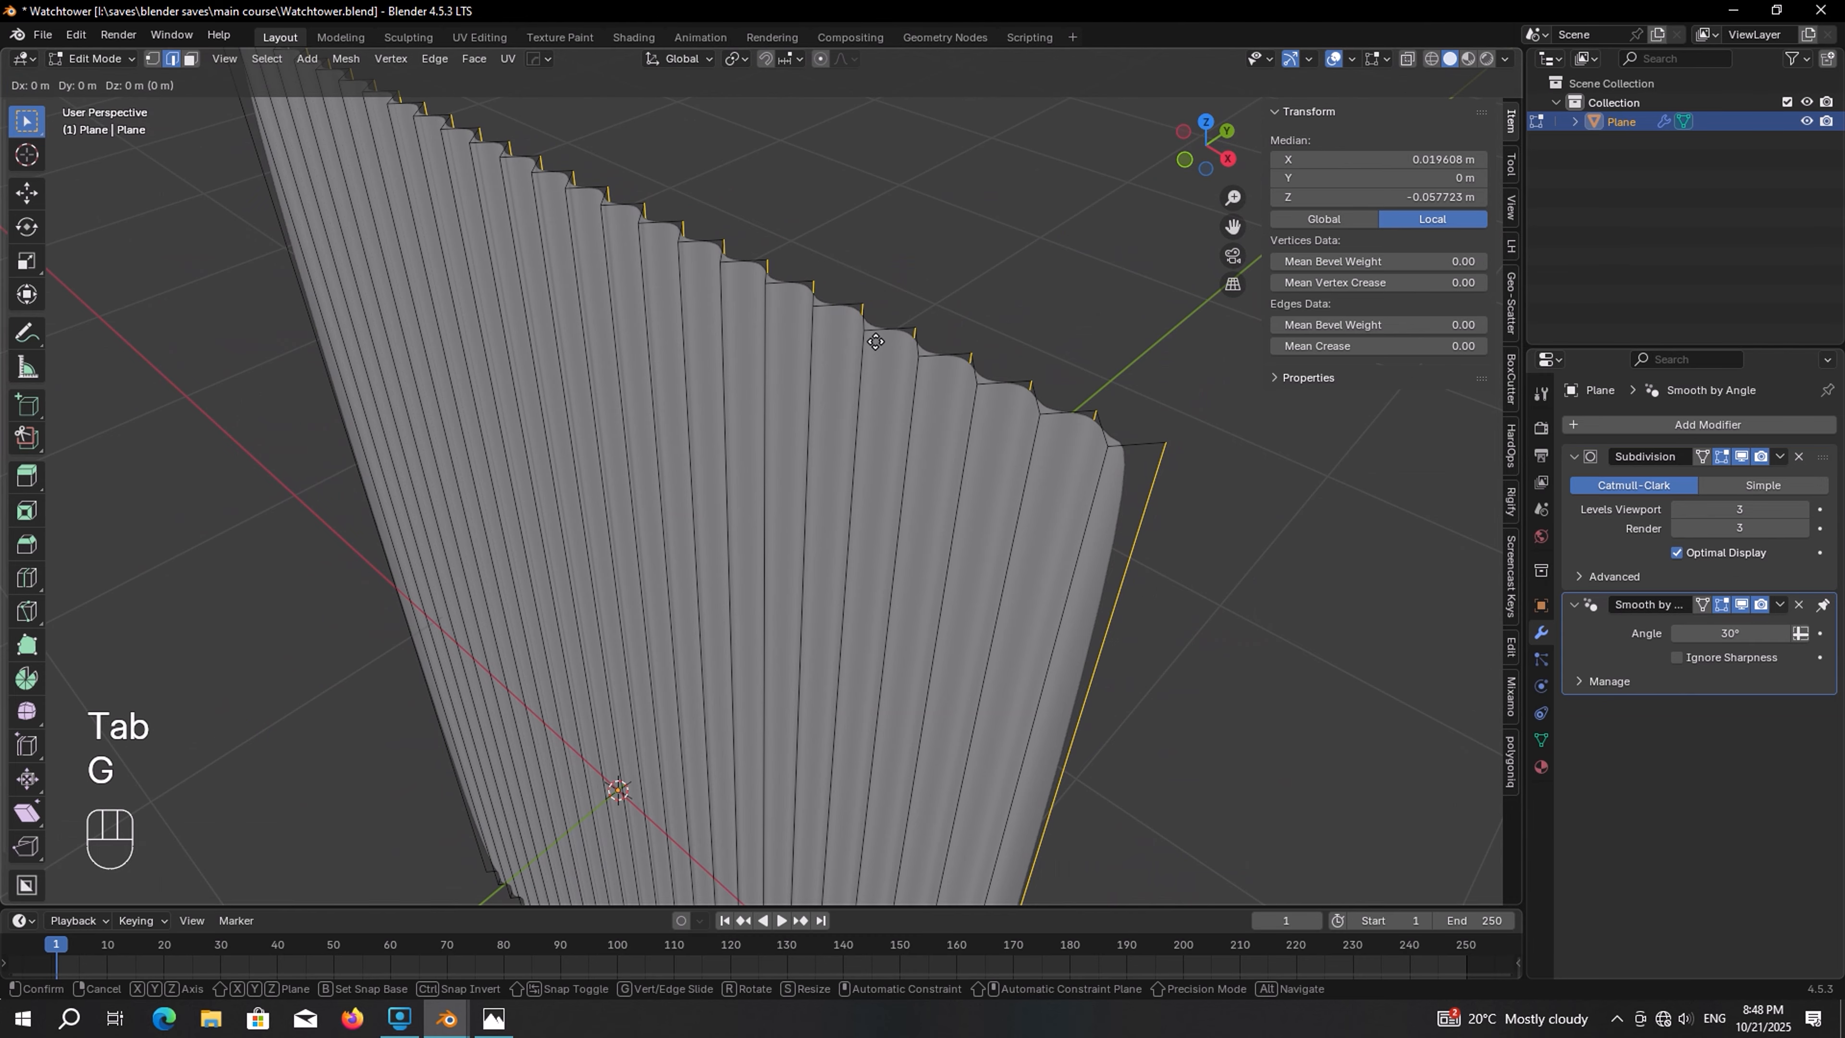
{"action": "key", "text": "y"}
{"action": "left_click", "coordinate": [972, 295], "text": "shift"}
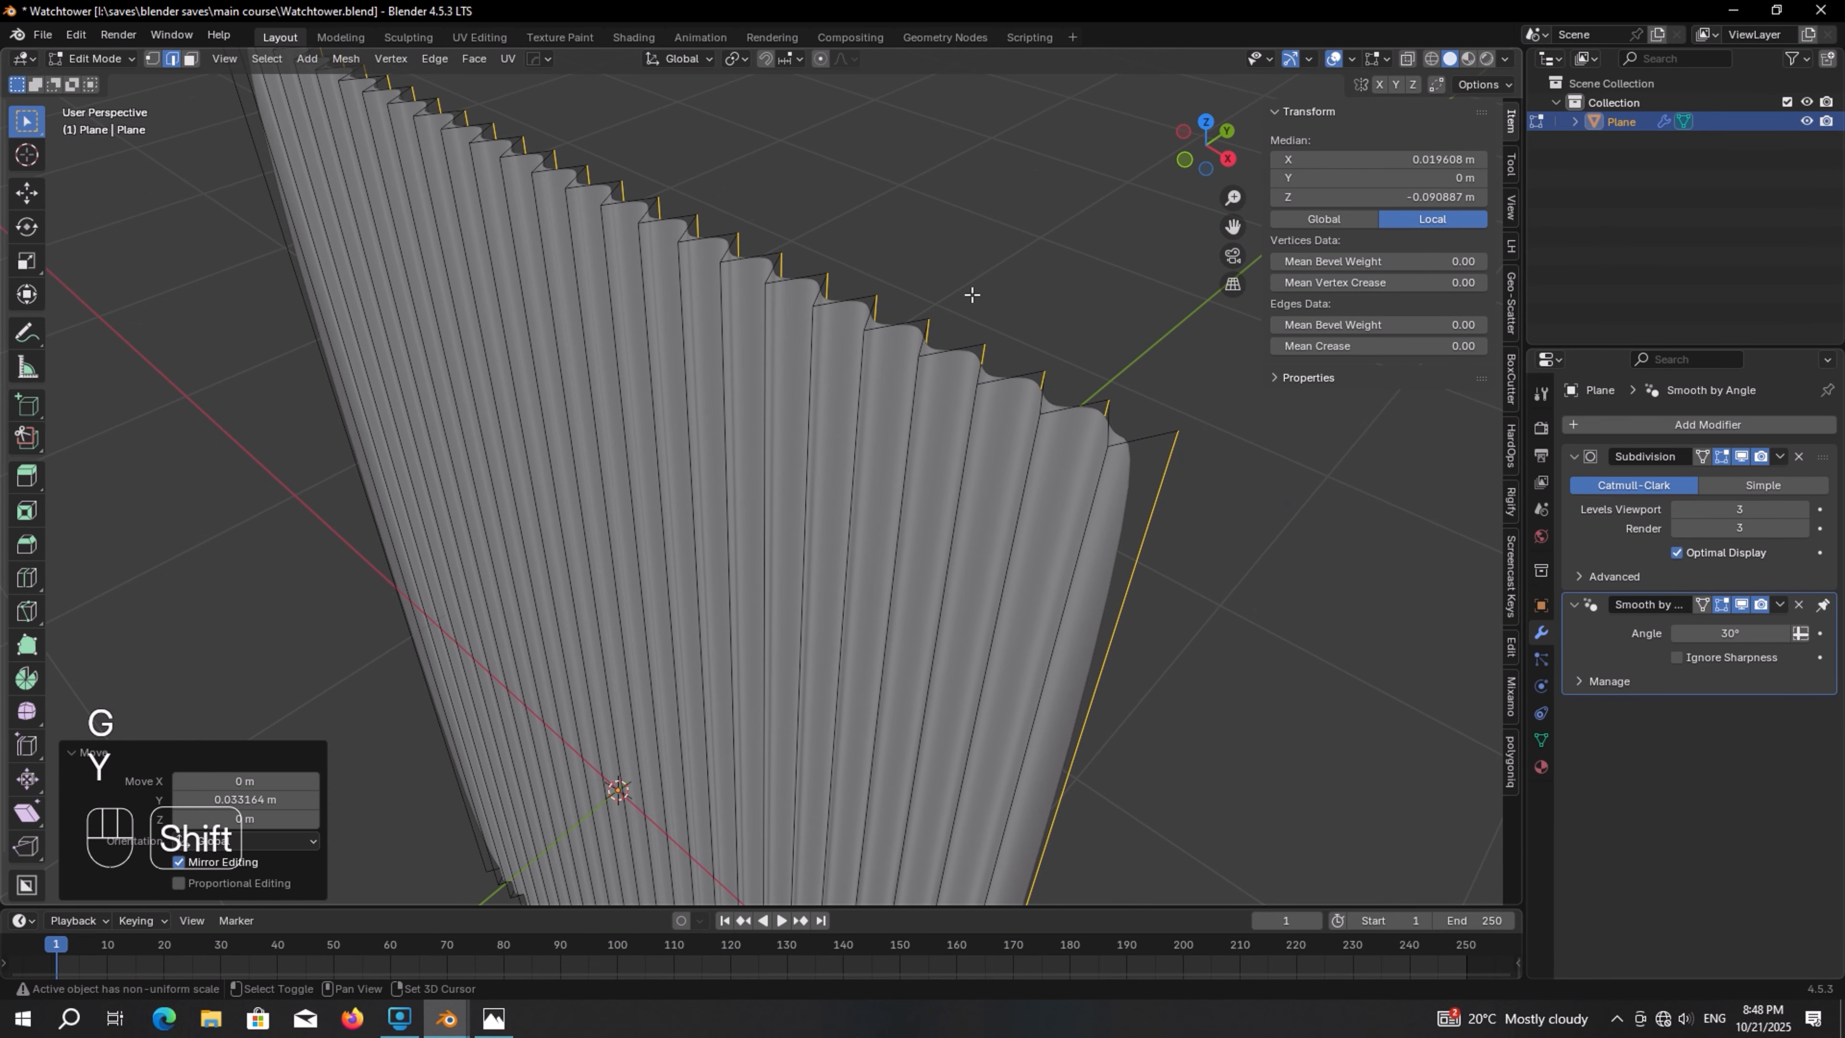
{"action": "key", "text": "Tab"}
{"action": "middle_click_drag", "start_coordinate": [972, 295], "coordinate": [926, 286]}
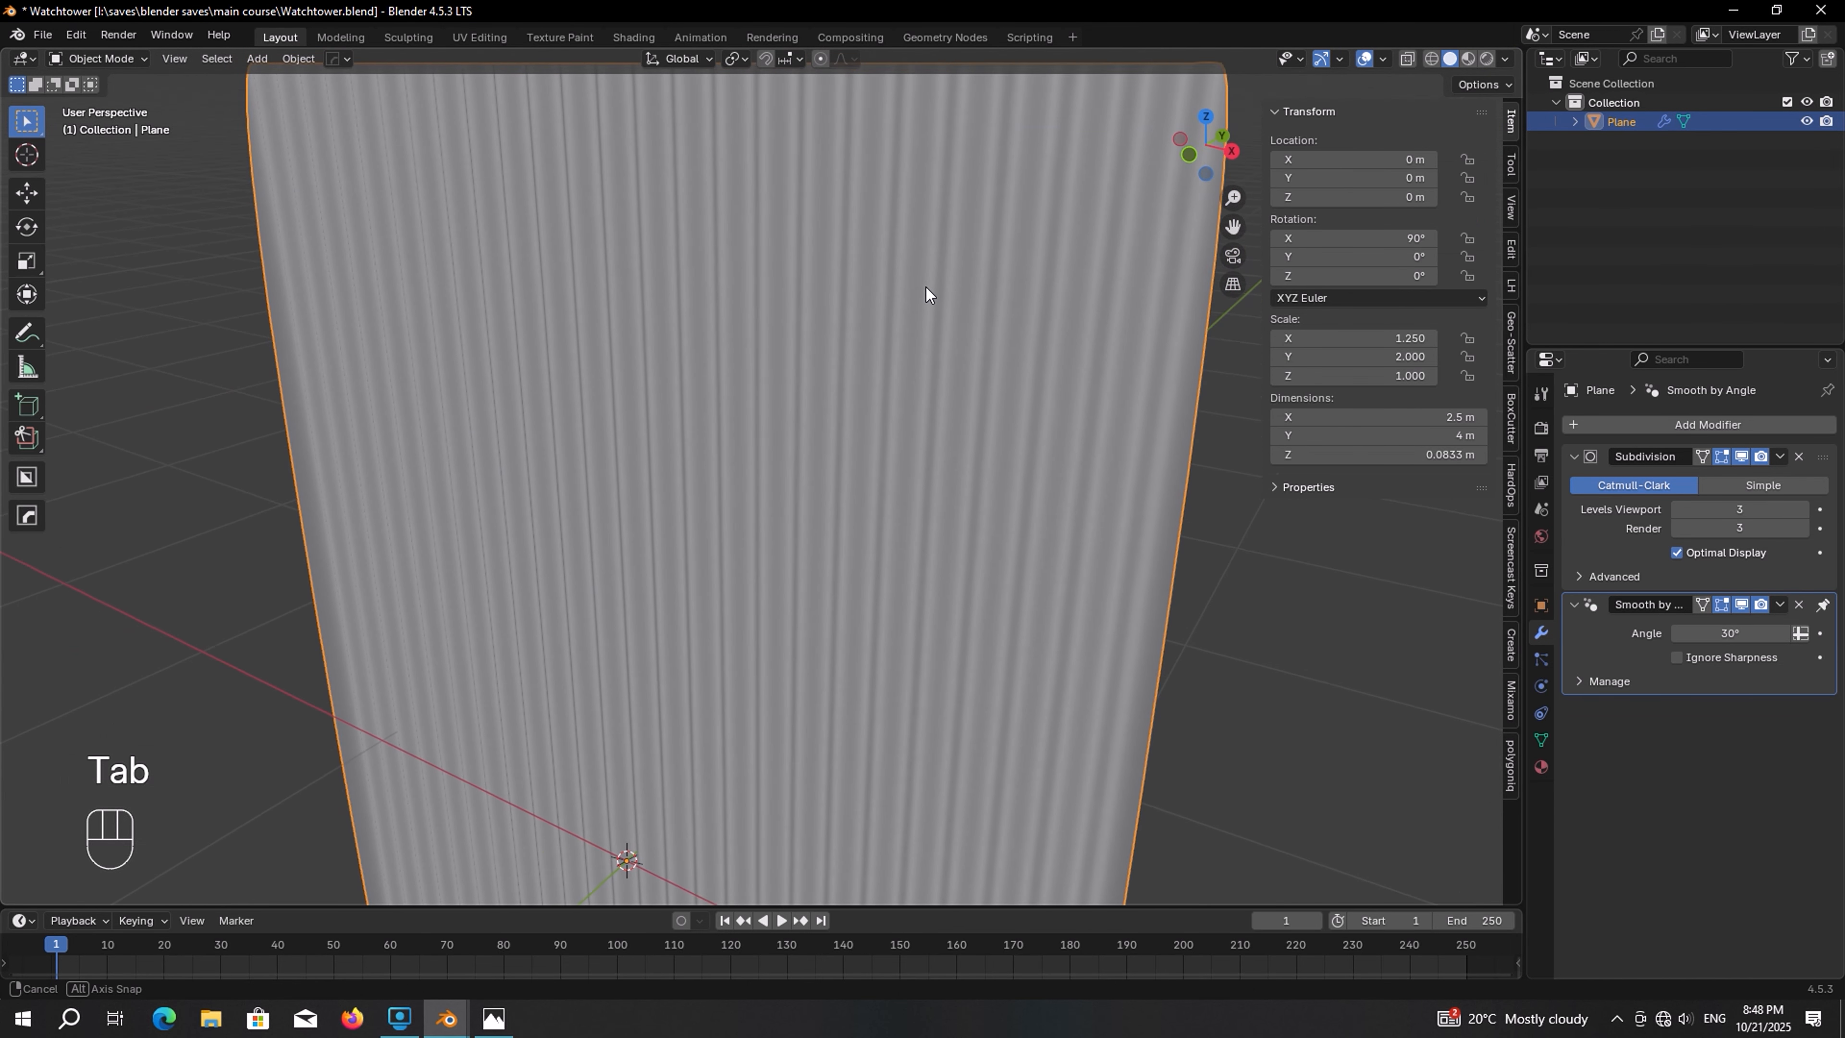
Compare with the reference photo, then hide the corrugated panel in the viewport
{"action": "key", "text": "alt+Tab"}
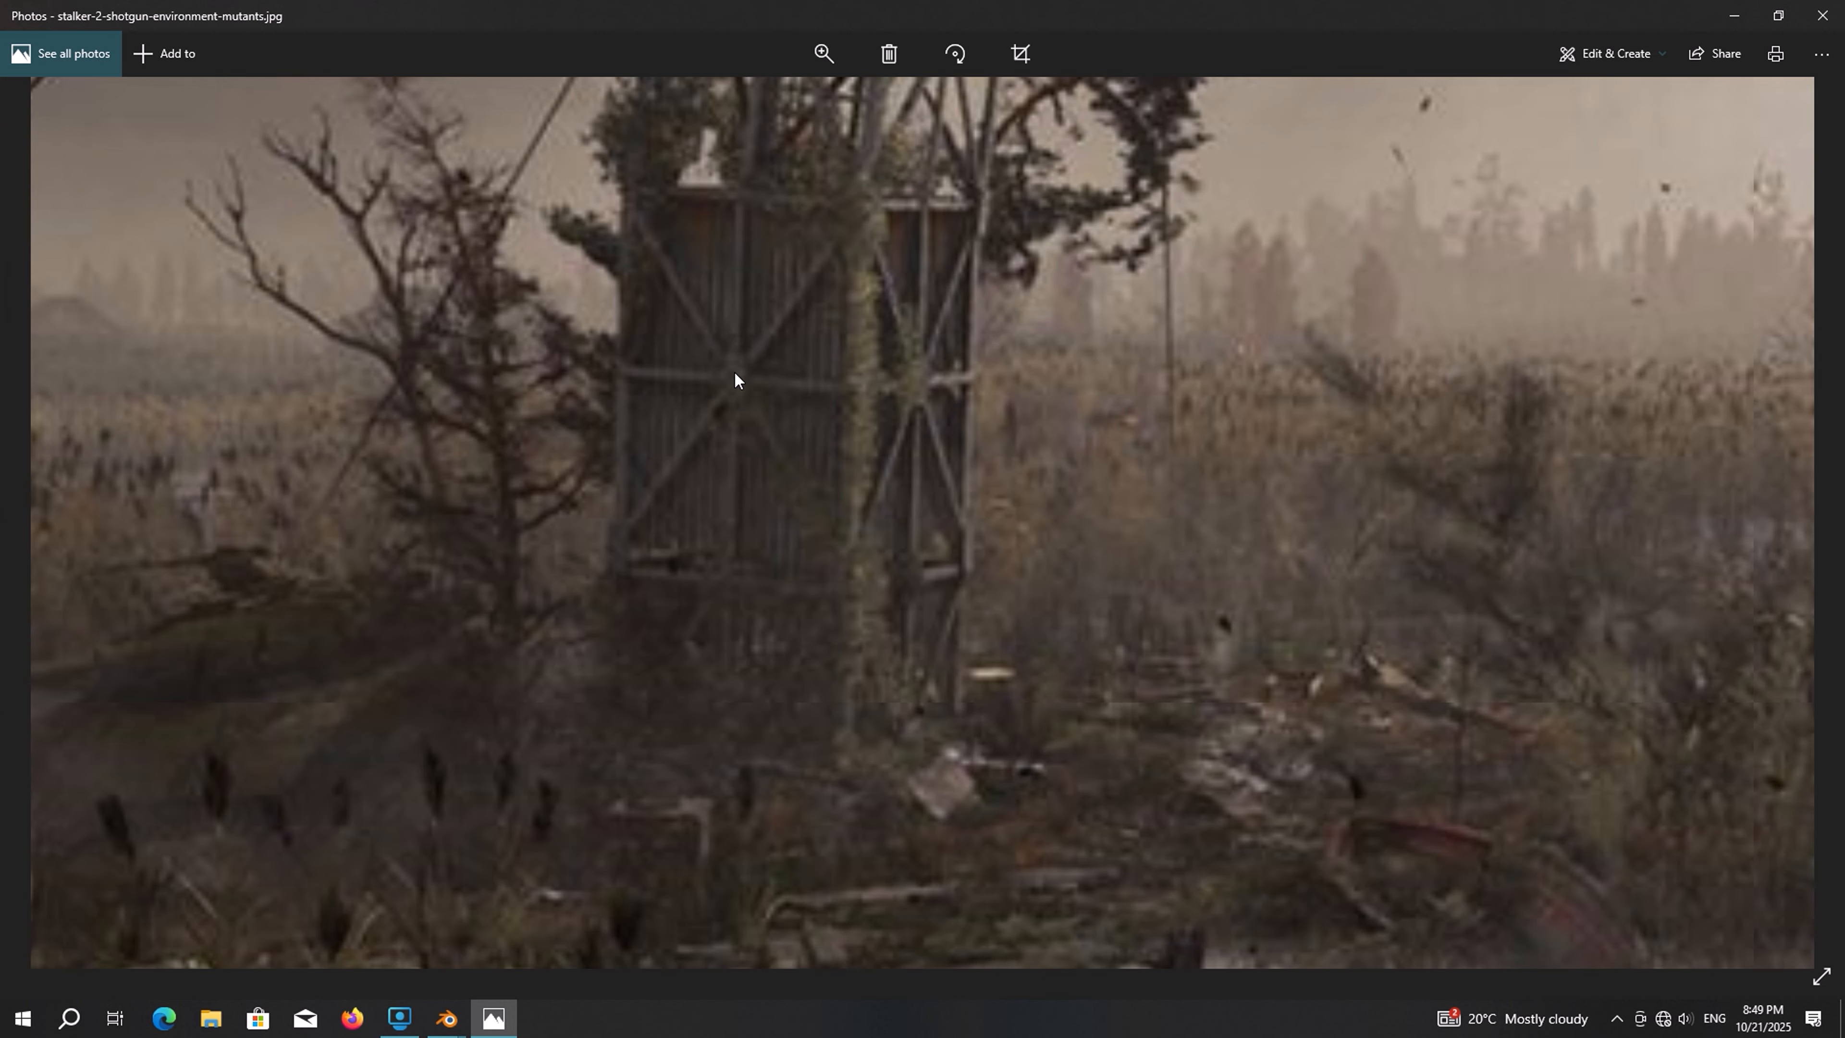
{"action": "key", "text": "alt+Tab"}
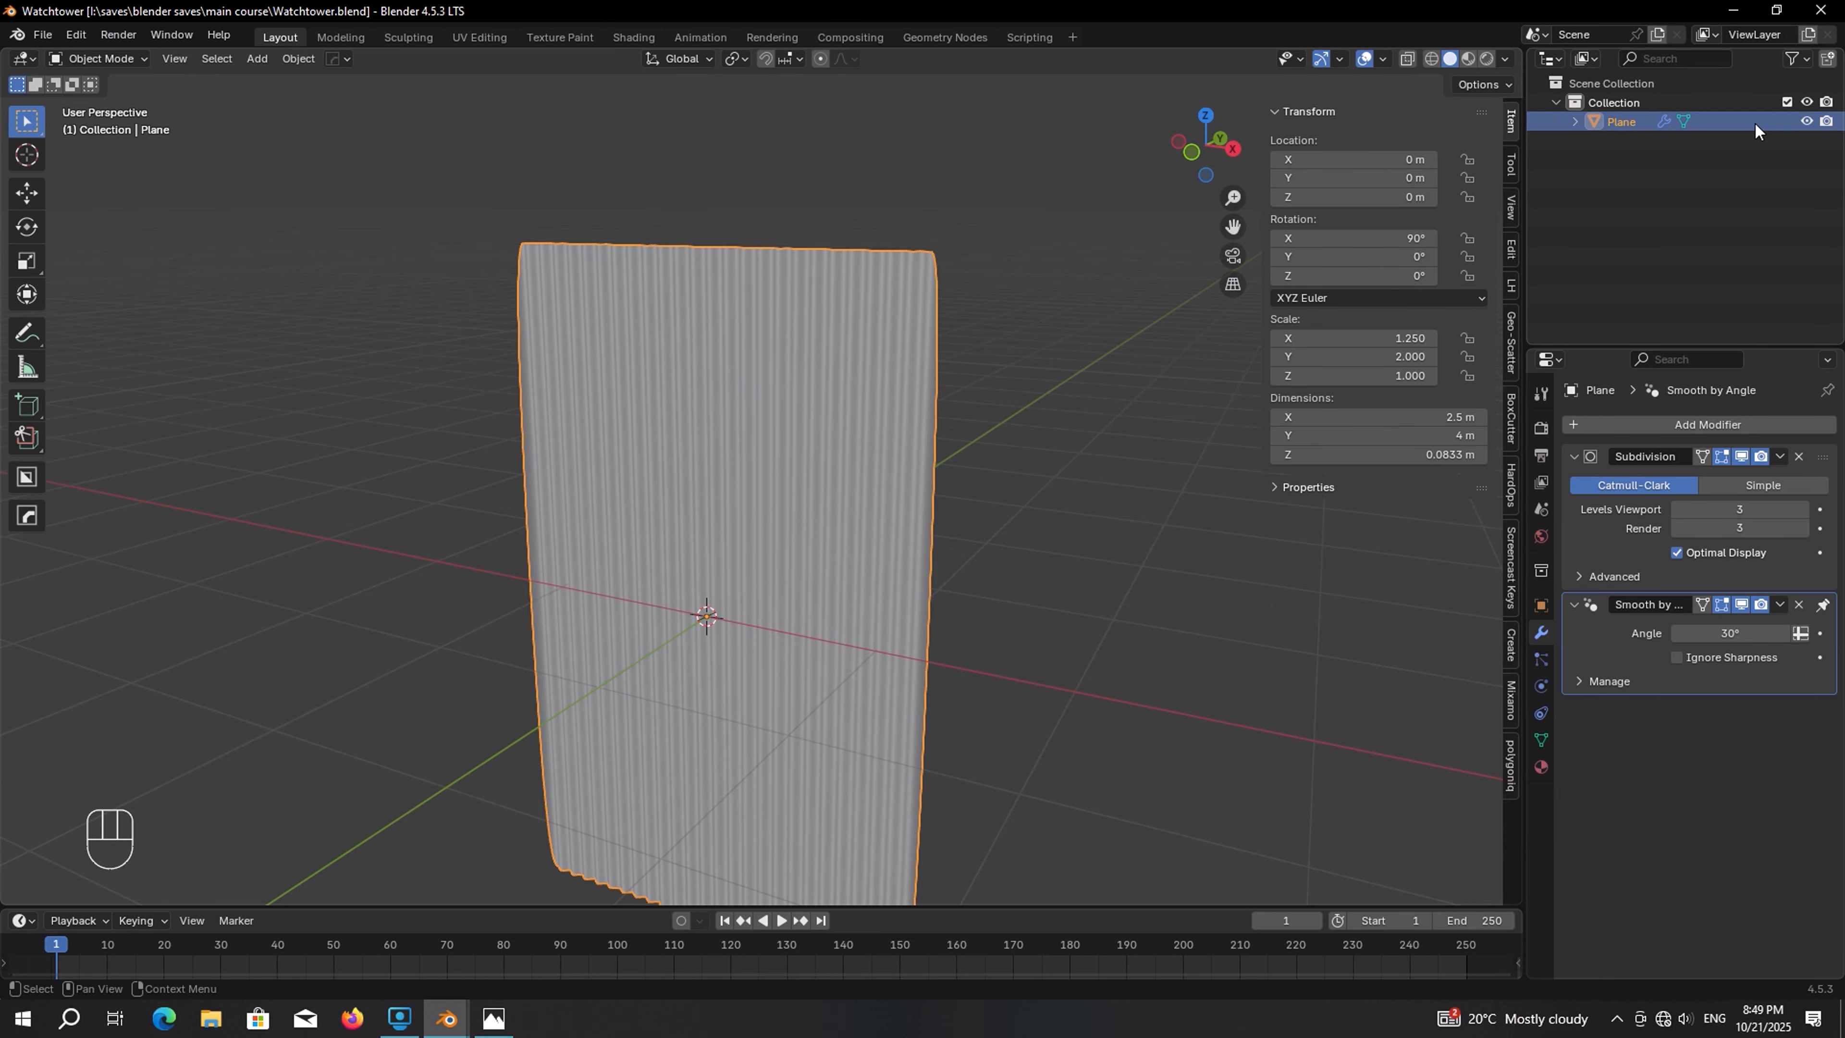
{"action": "left_click", "coordinate": [1806, 122]}
Add a second plane and size it to 2.5 m in X and 4 m in Y
{"action": "key", "text": "shift+a"}
{"action": "mouse_move", "coordinate": [923, 278]}
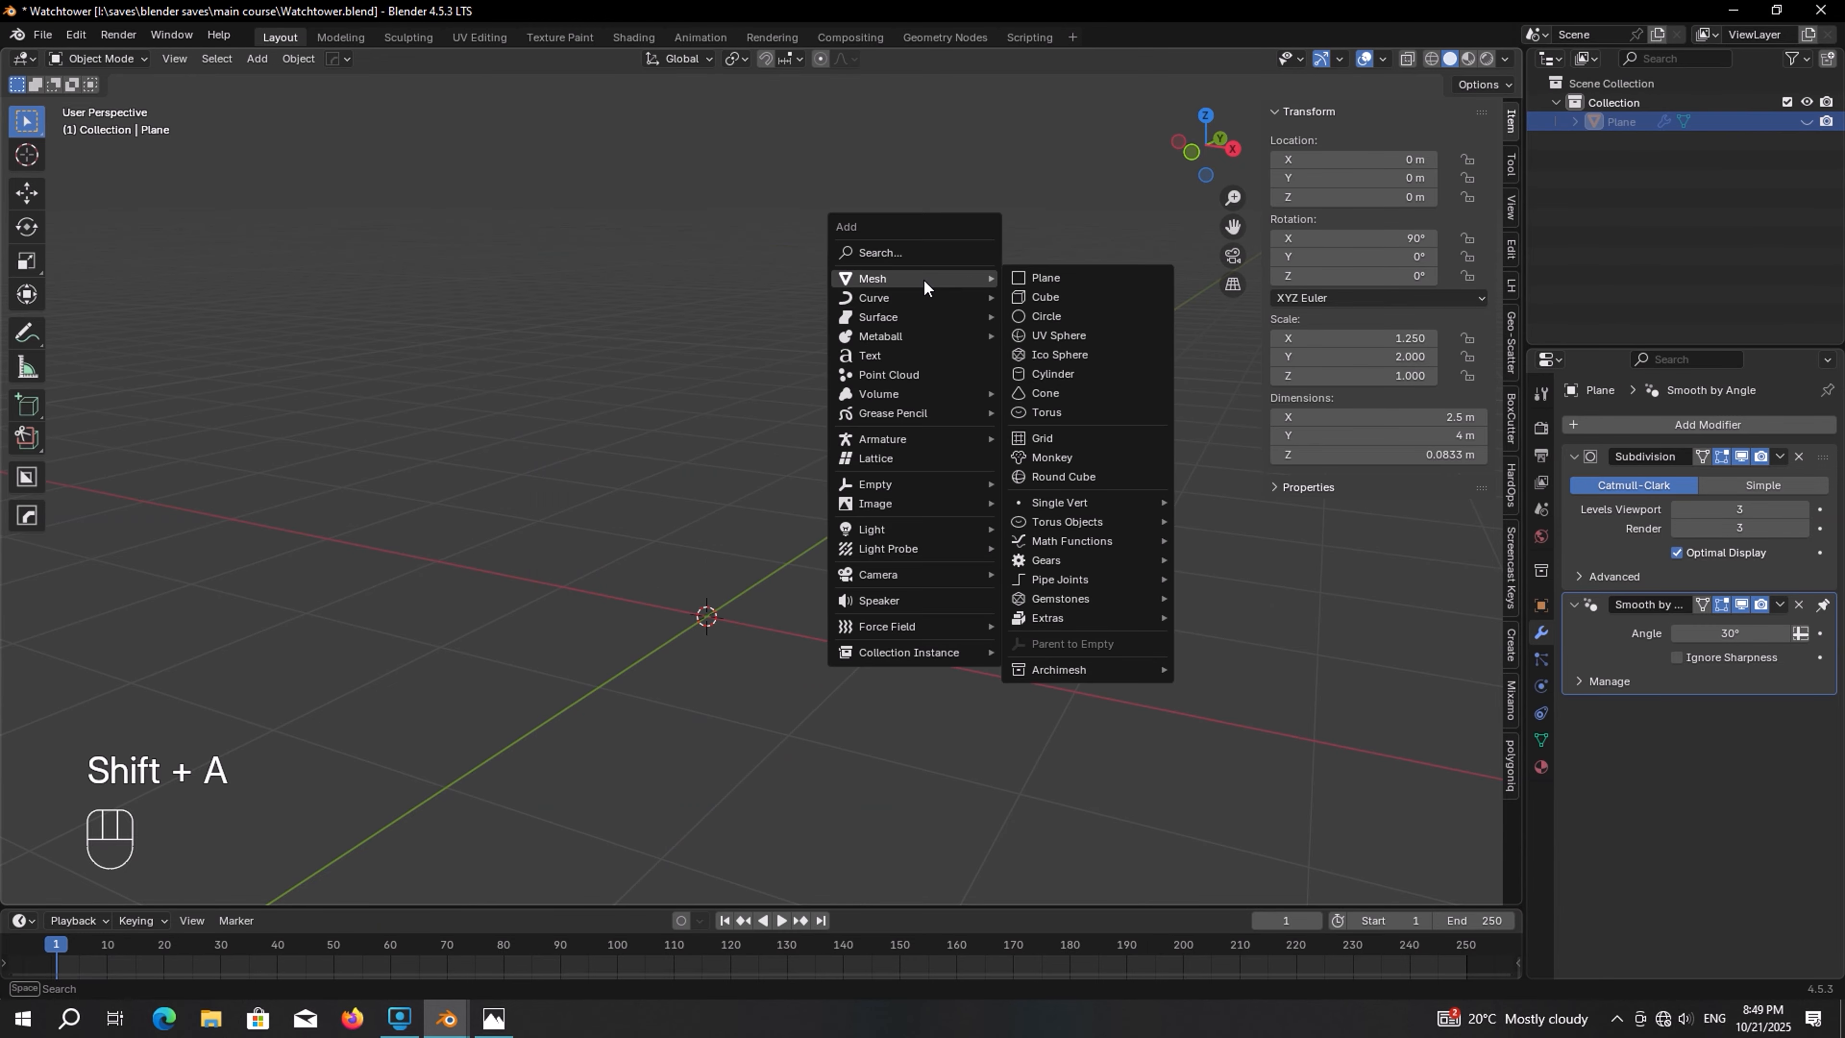
{"action": "left_click", "coordinate": [1027, 282]}
{"action": "middle_click_drag", "start_coordinate": [1026, 281], "coordinate": [959, 354]}
{"action": "scroll", "coordinate": [959, 355], "scroll_direction": "down", "scroll_amount": 3}
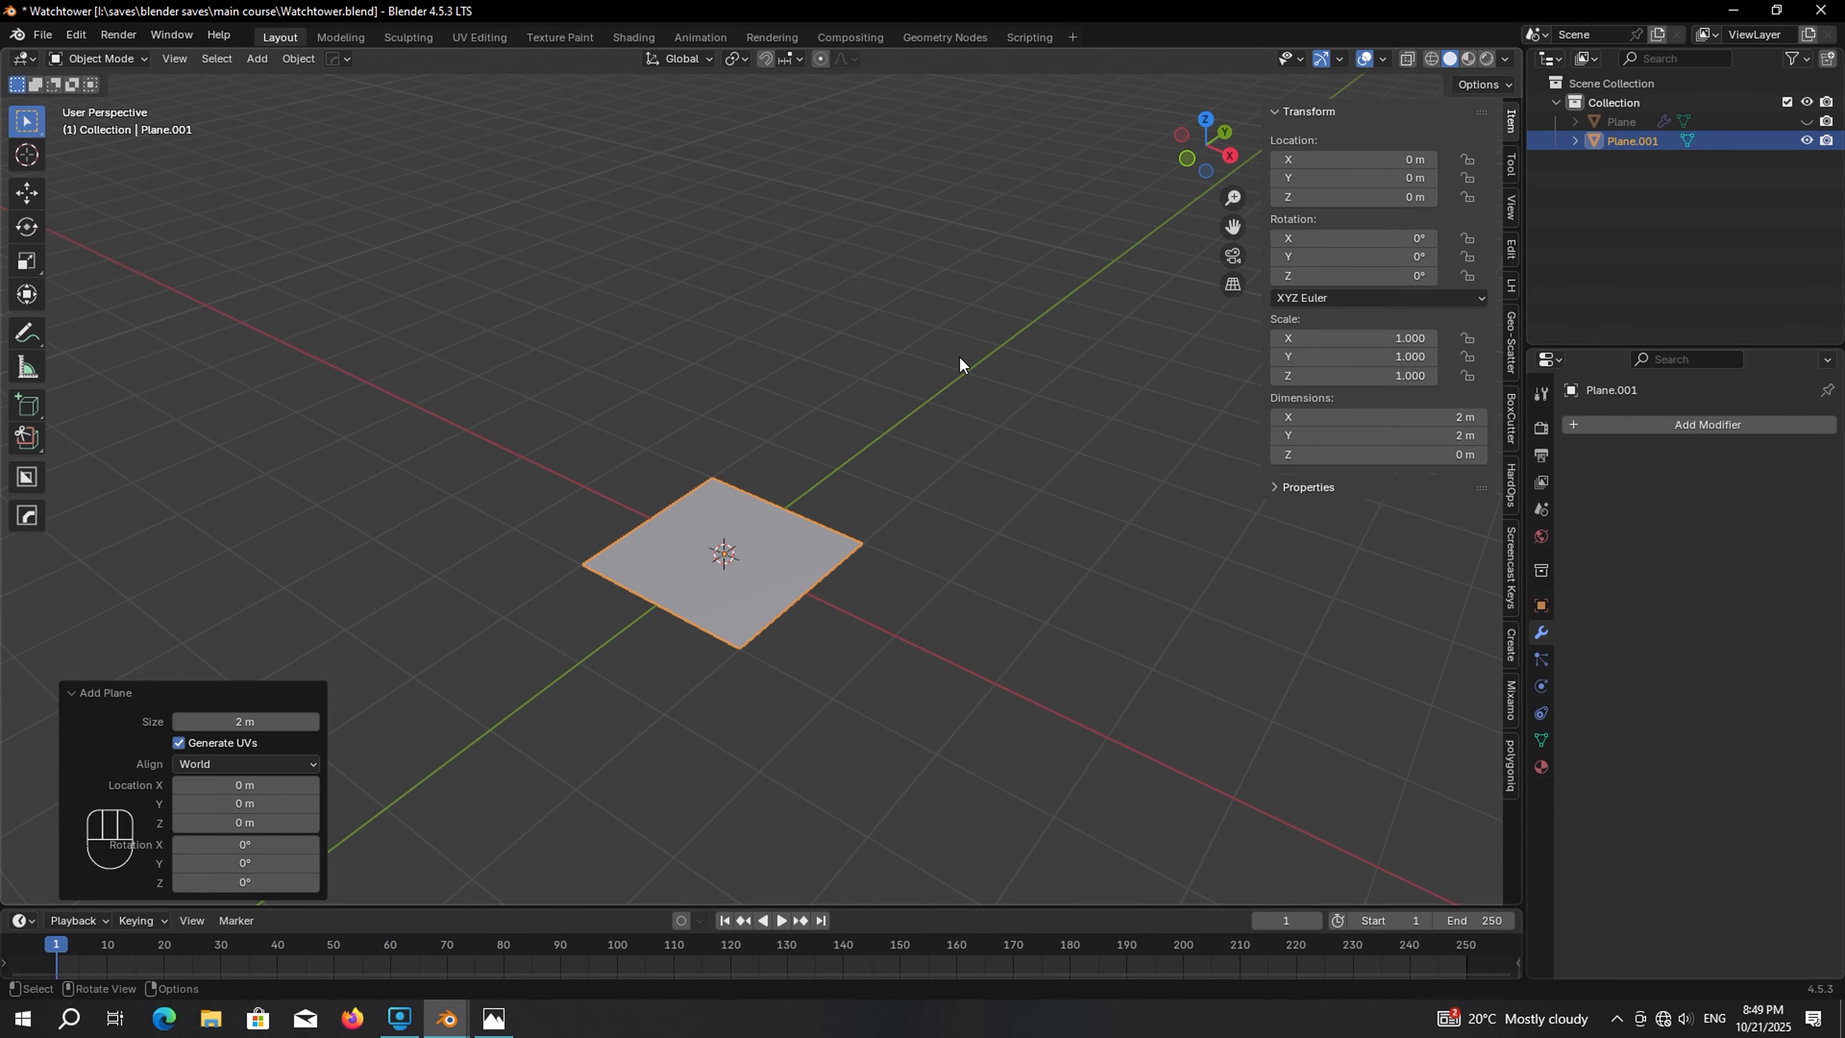
{"action": "left_click", "coordinate": [1358, 417]}
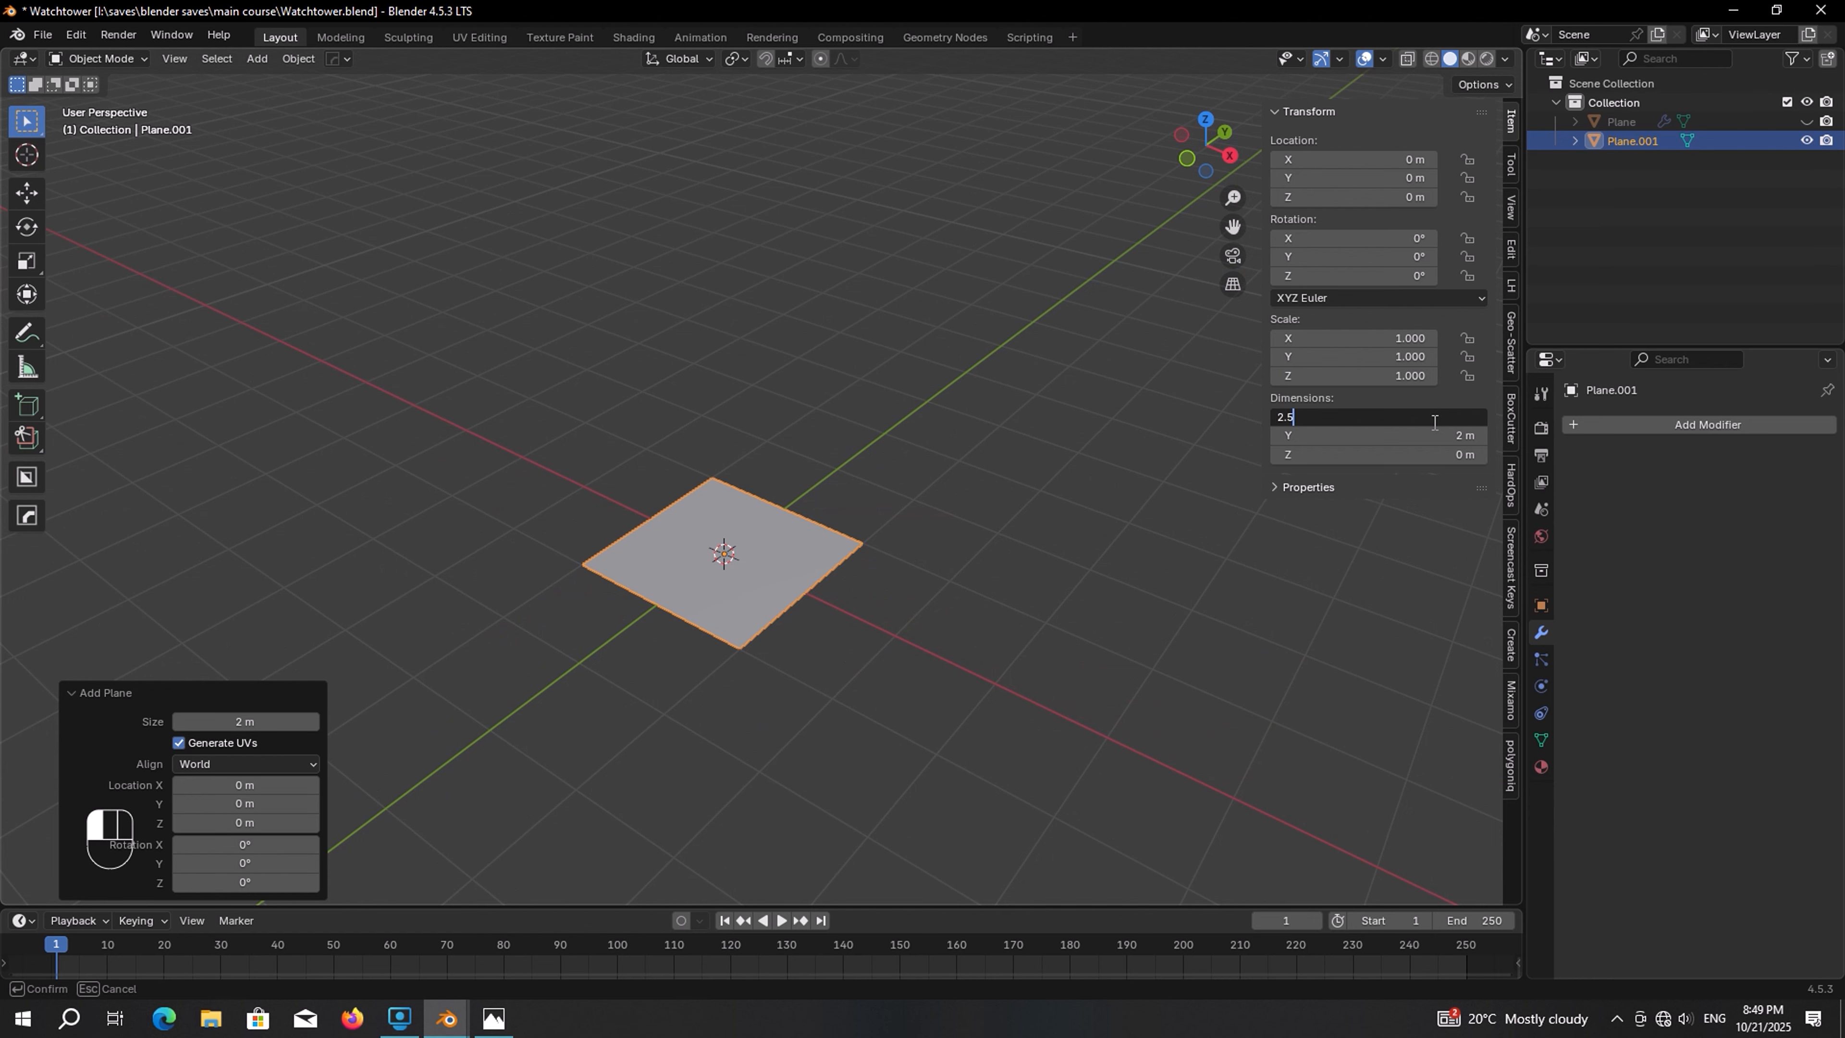
{"action": "type", "text": "2.5"}
{"action": "key", "text": "Return"}
{"action": "left_click", "coordinate": [1428, 435]}
{"action": "type", "text": "4"}
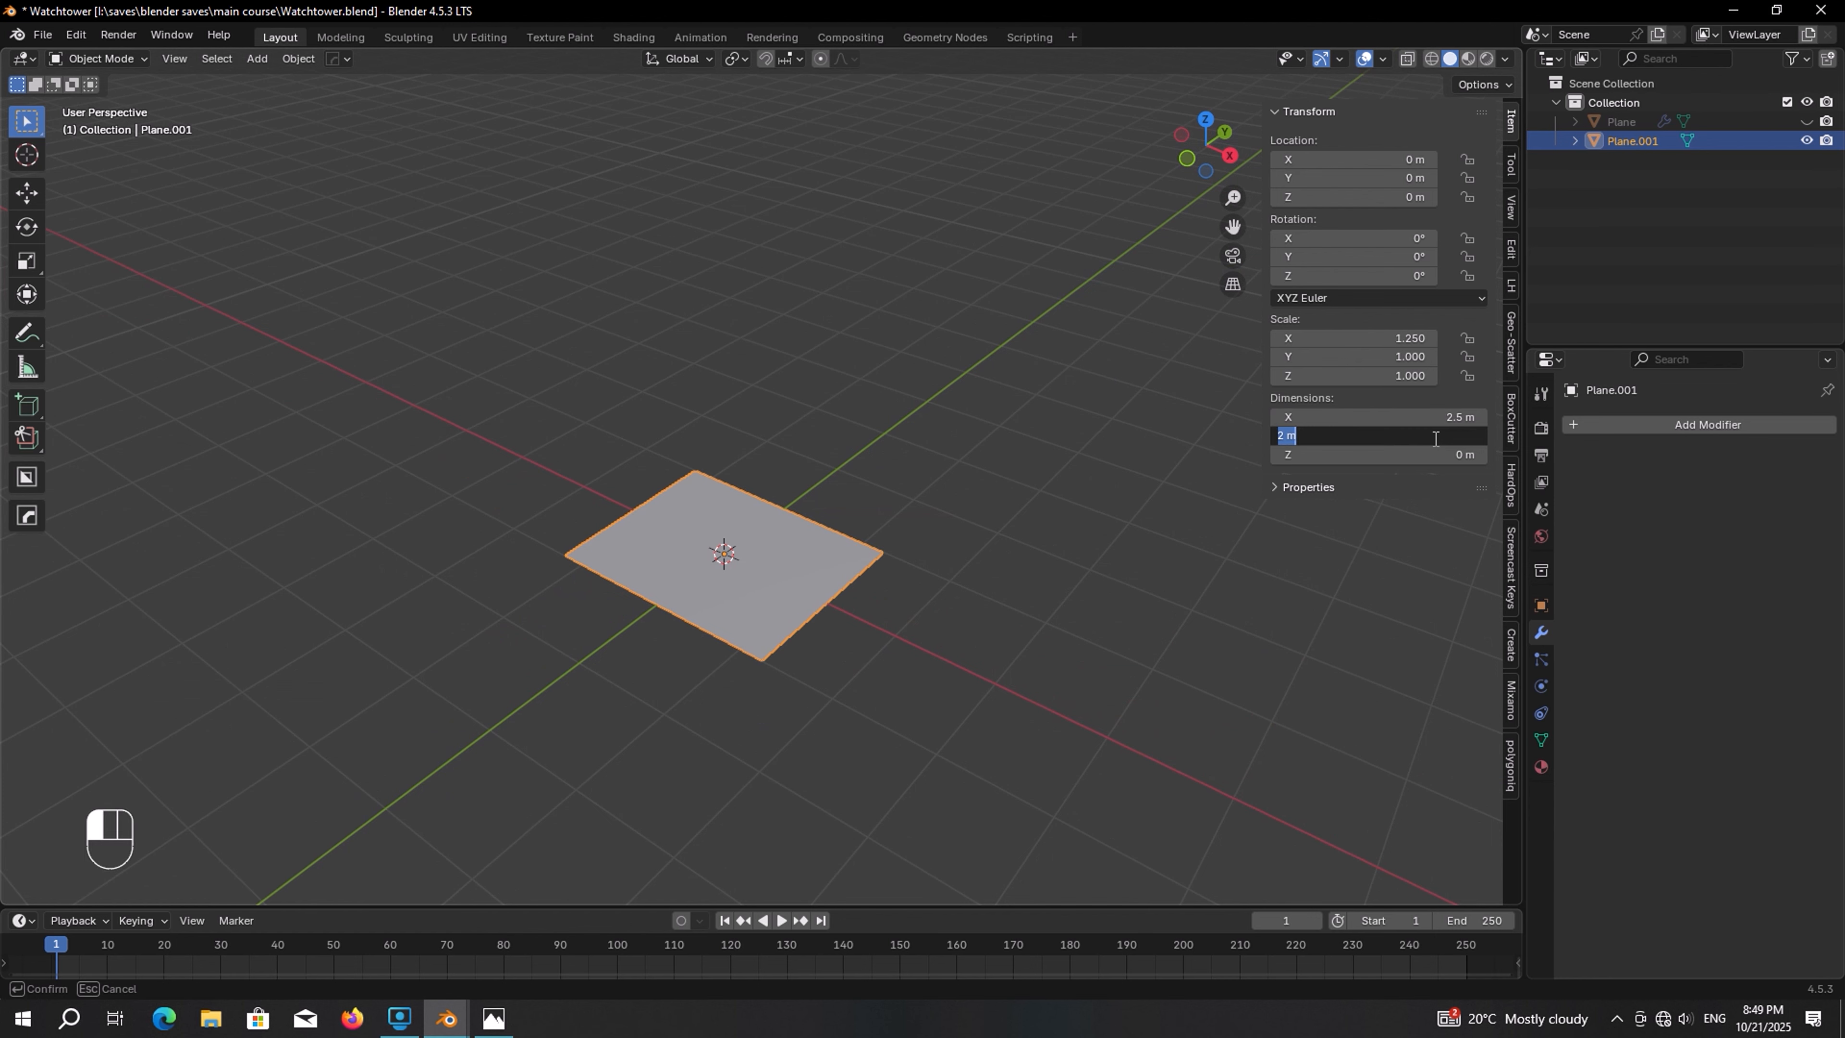
{"action": "key", "text": "Return"}
In top view, subdivide the new plane's top edge and then its left edge using vertex selection
{"action": "key", "text": "KP_7"}
{"action": "key", "text": "Tab"}
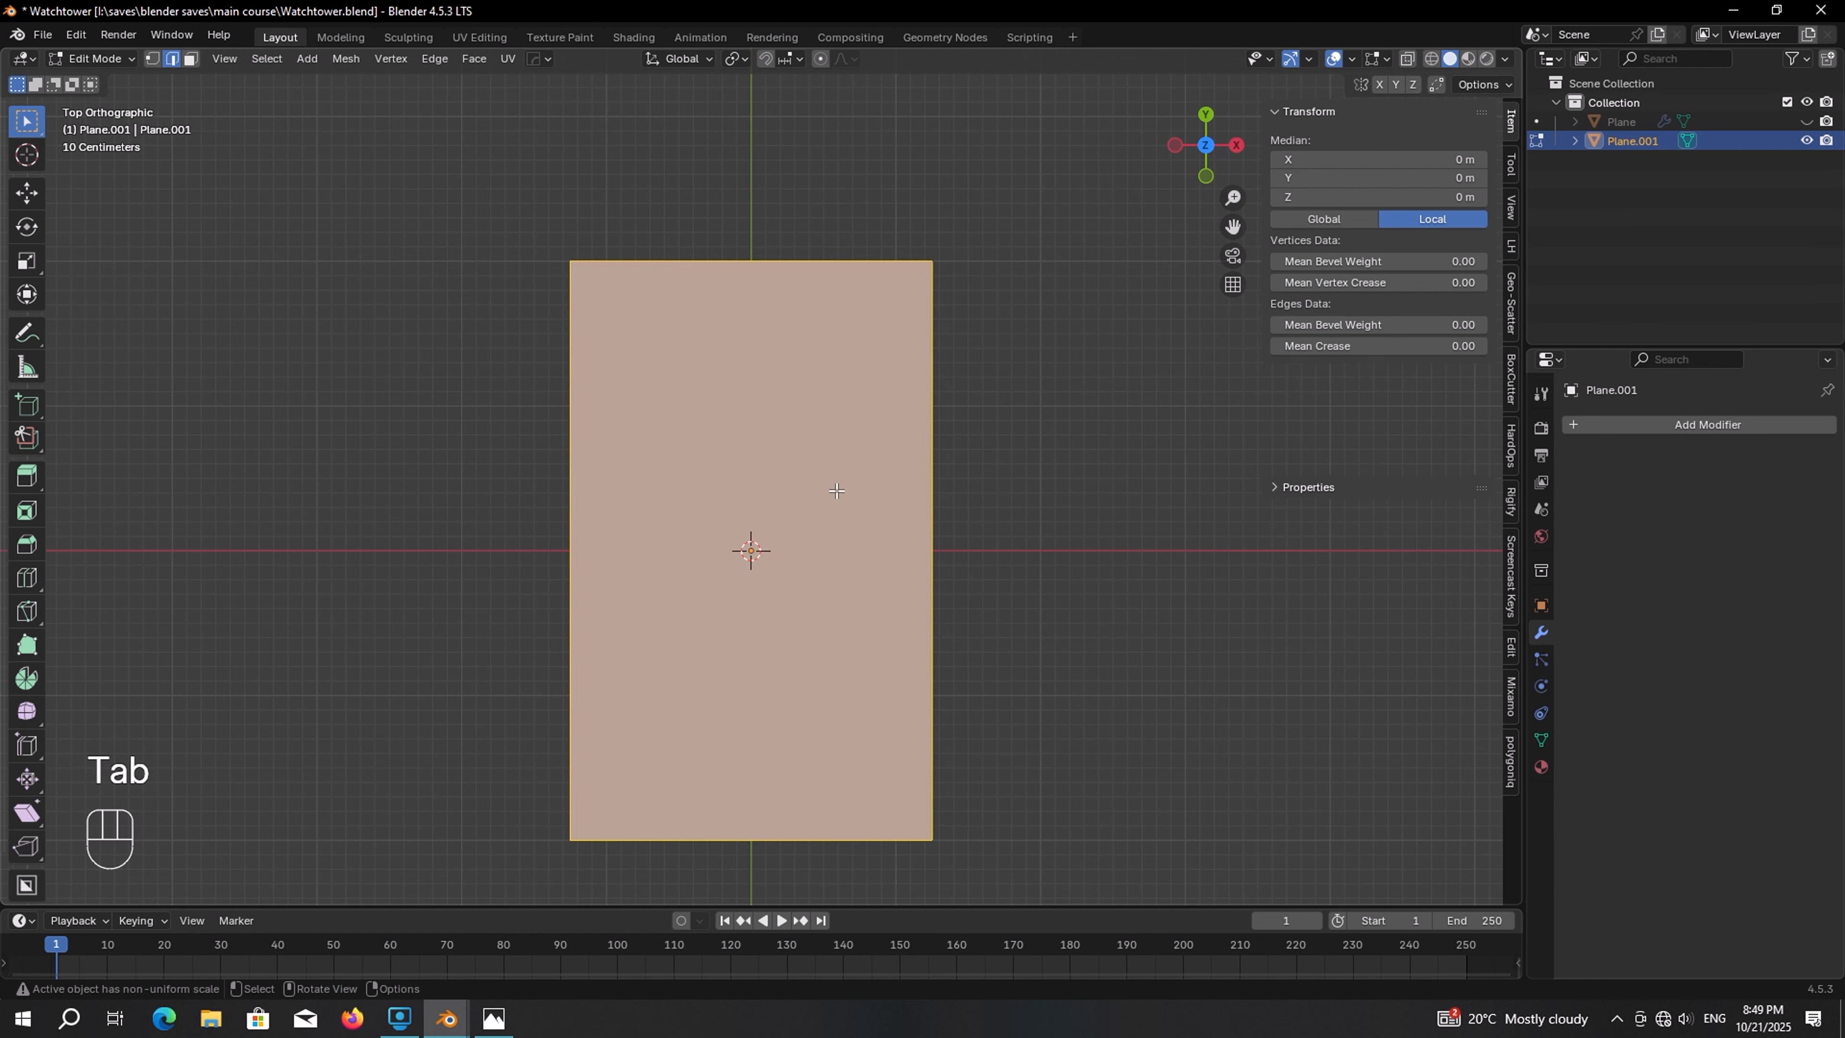
{"action": "left_click", "coordinate": [151, 59]}
{"action": "left_click_drag", "start_coordinate": [1073, 218], "coordinate": [505, 305]}
{"action": "right_click", "coordinate": [444, 237]}
{"action": "mouse_move", "coordinate": [444, 237]}
{"action": "left_click", "coordinate": [398, 309]}
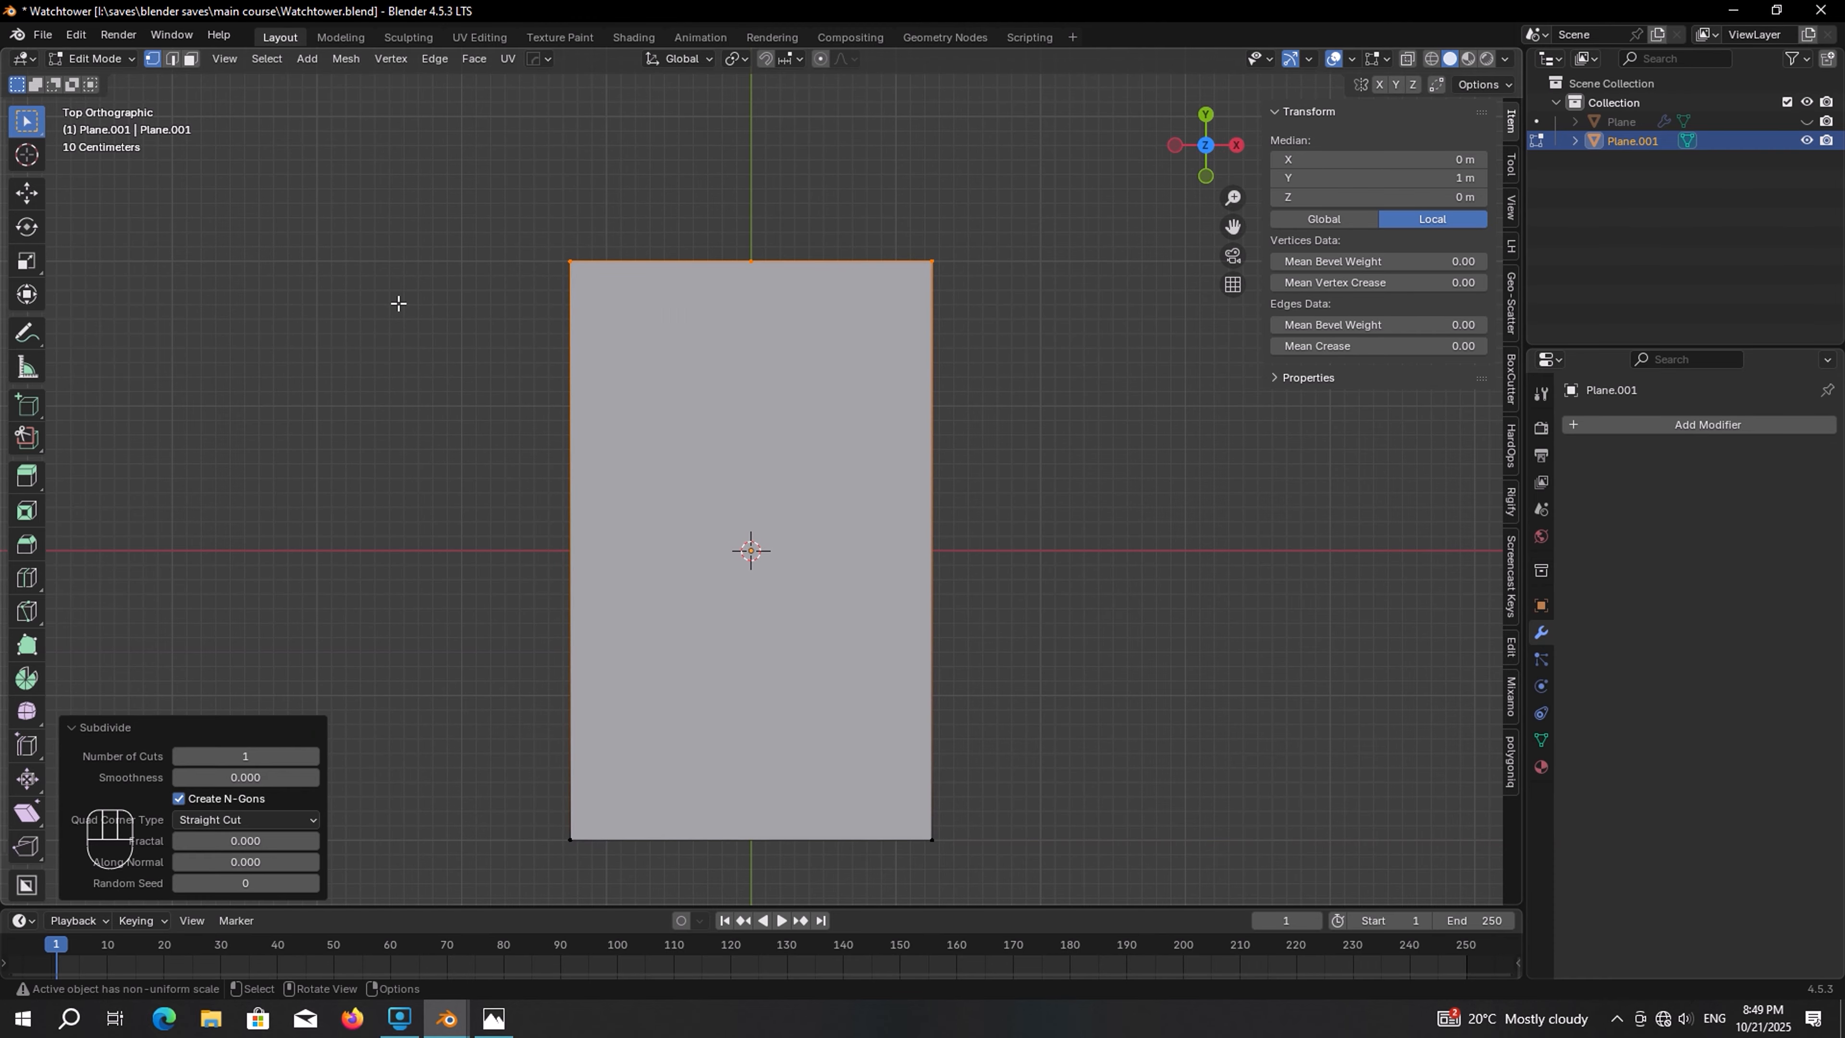
{"action": "middle_click_drag", "start_coordinate": [769, 482], "coordinate": [786, 415], "text": "shift"}
{"action": "left_click_drag", "start_coordinate": [506, 148], "coordinate": [686, 804]}
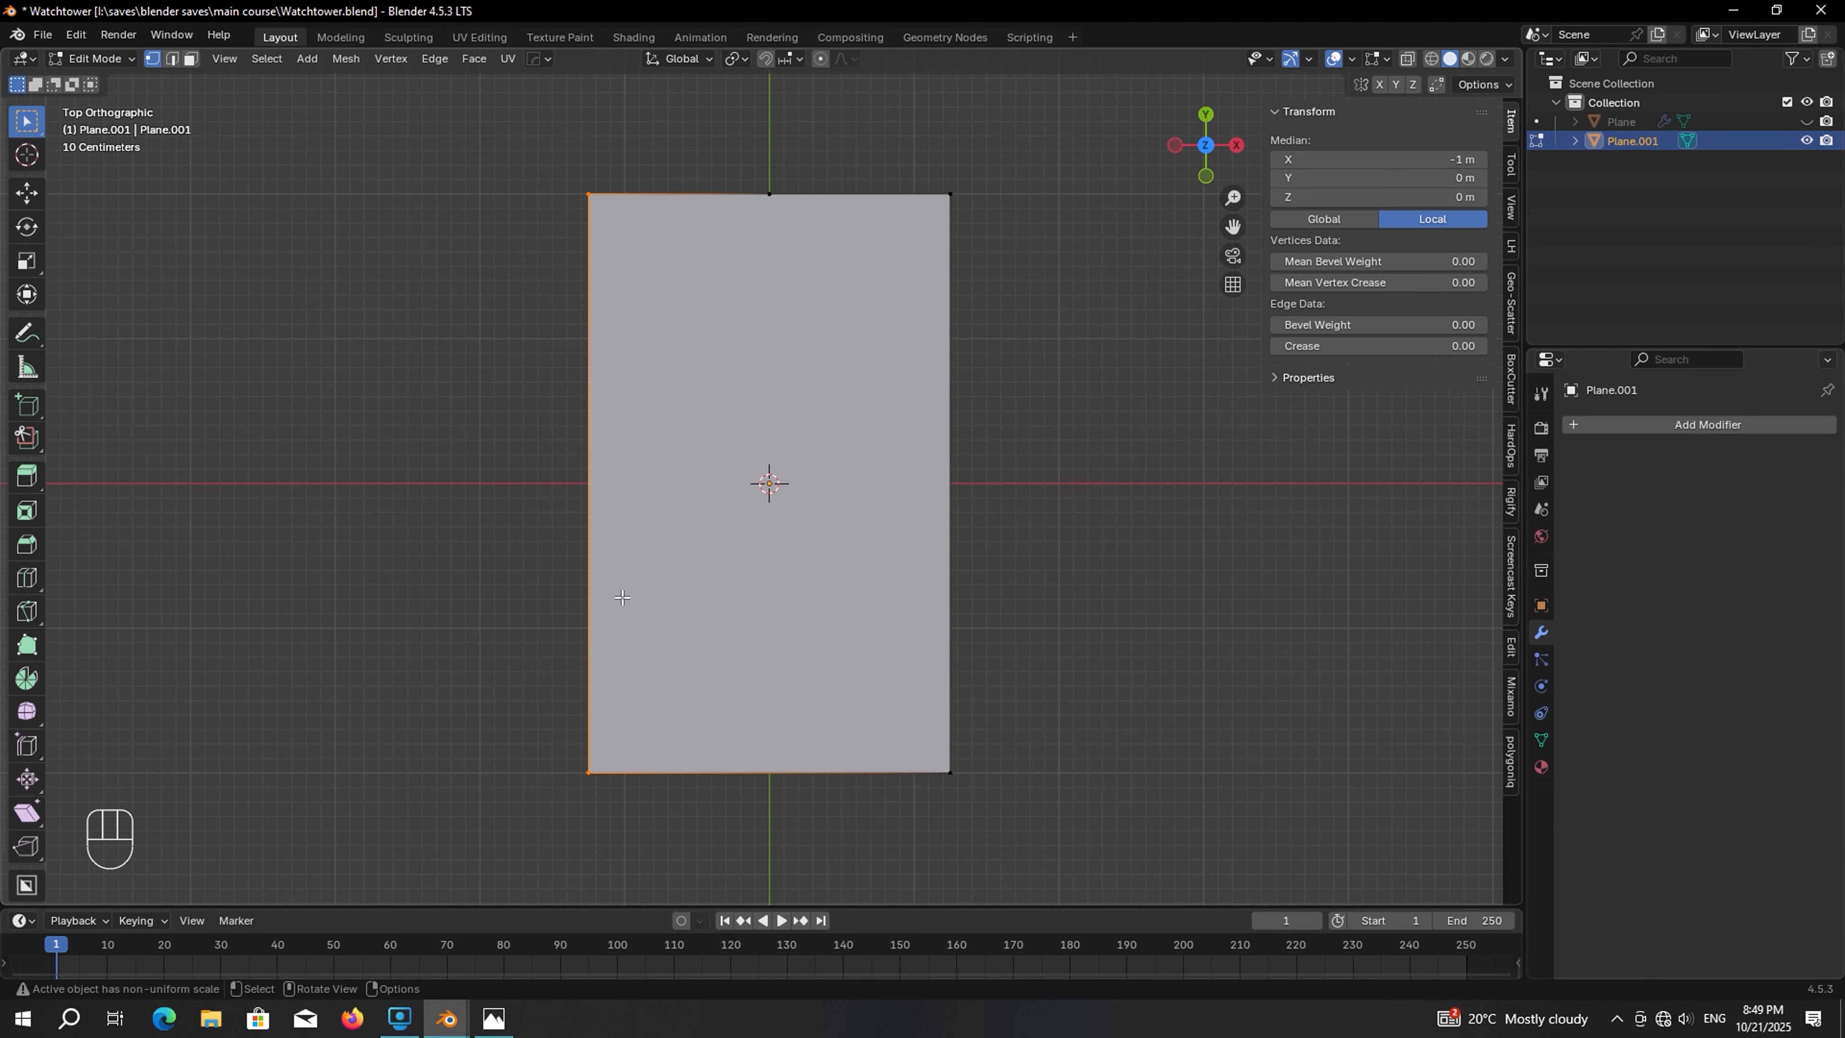
{"action": "right_click", "coordinate": [479, 372]}
{"action": "left_click", "coordinate": [475, 374]}
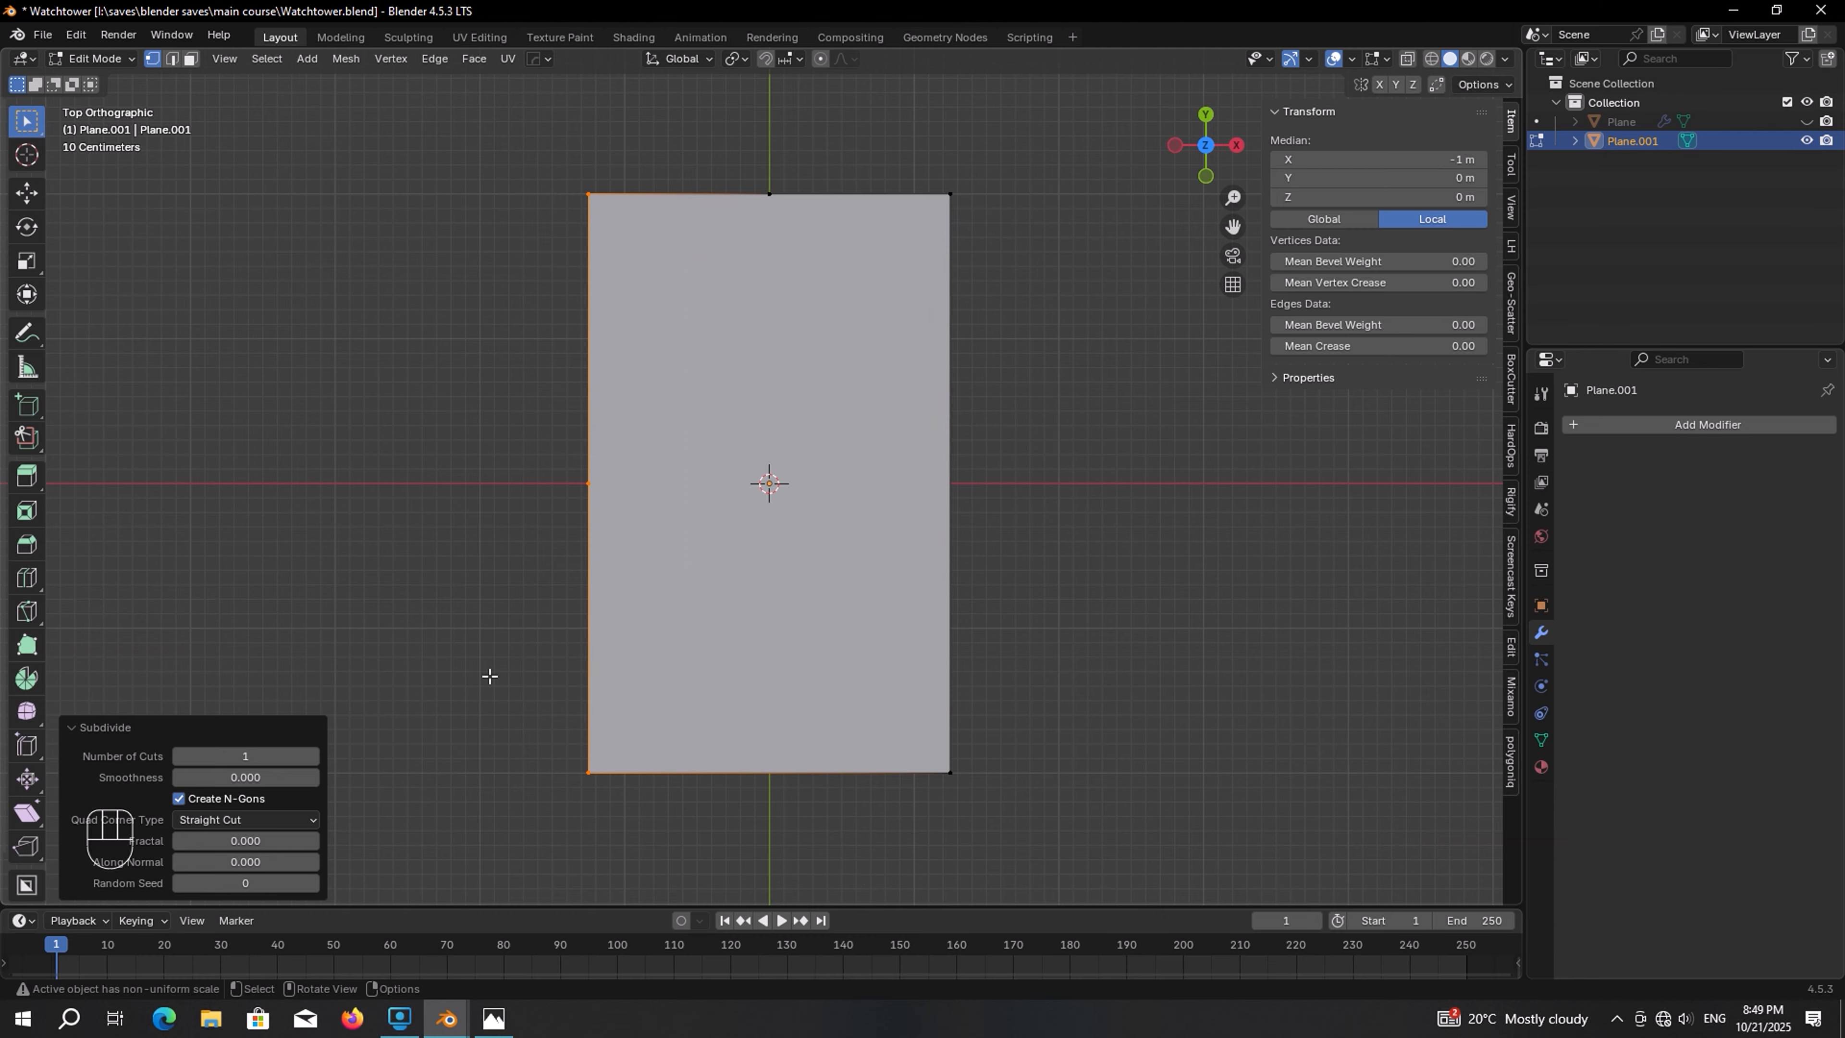
Subdivide the plane's bottom edge and right edge
{"action": "left_click_drag", "start_coordinate": [490, 676], "coordinate": [1070, 783]}
{"action": "right_click", "coordinate": [835, 730]}
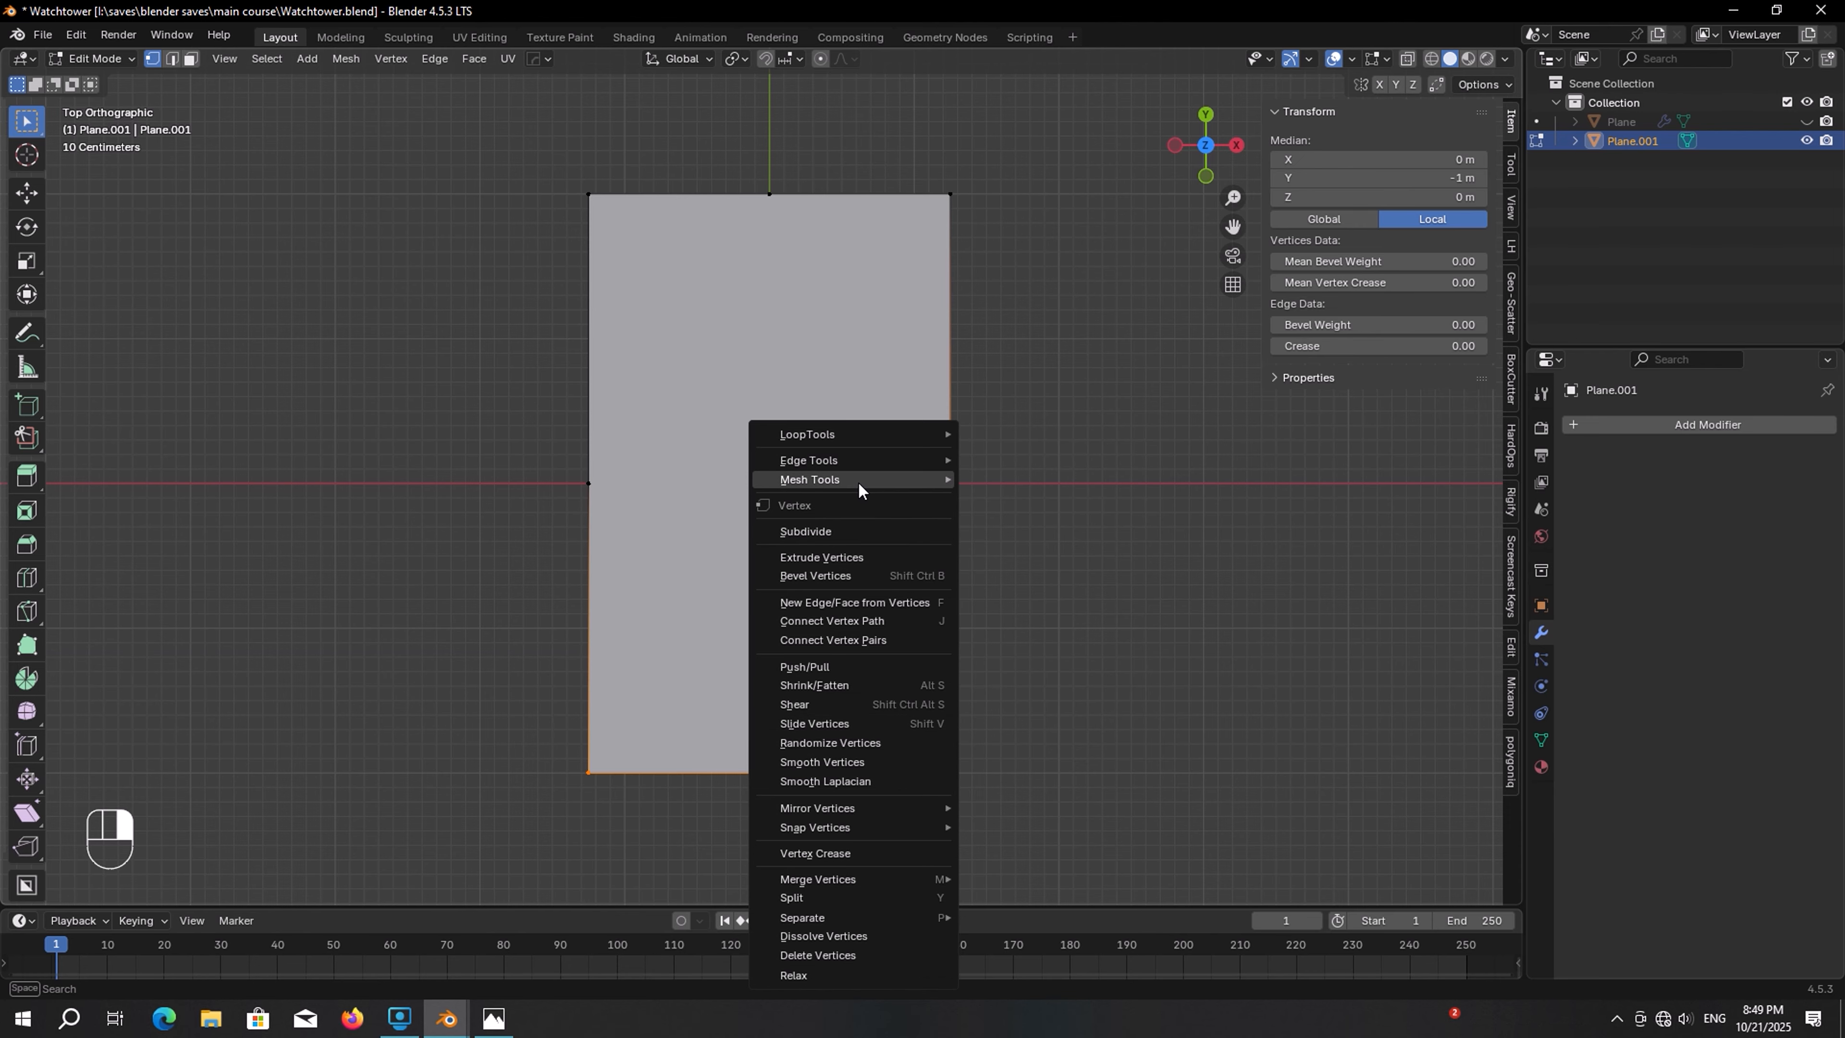
{"action": "left_click", "coordinate": [838, 530]}
{"action": "left_click_drag", "start_coordinate": [1026, 131], "coordinate": [908, 822]}
{"action": "right_click", "coordinate": [987, 378]}
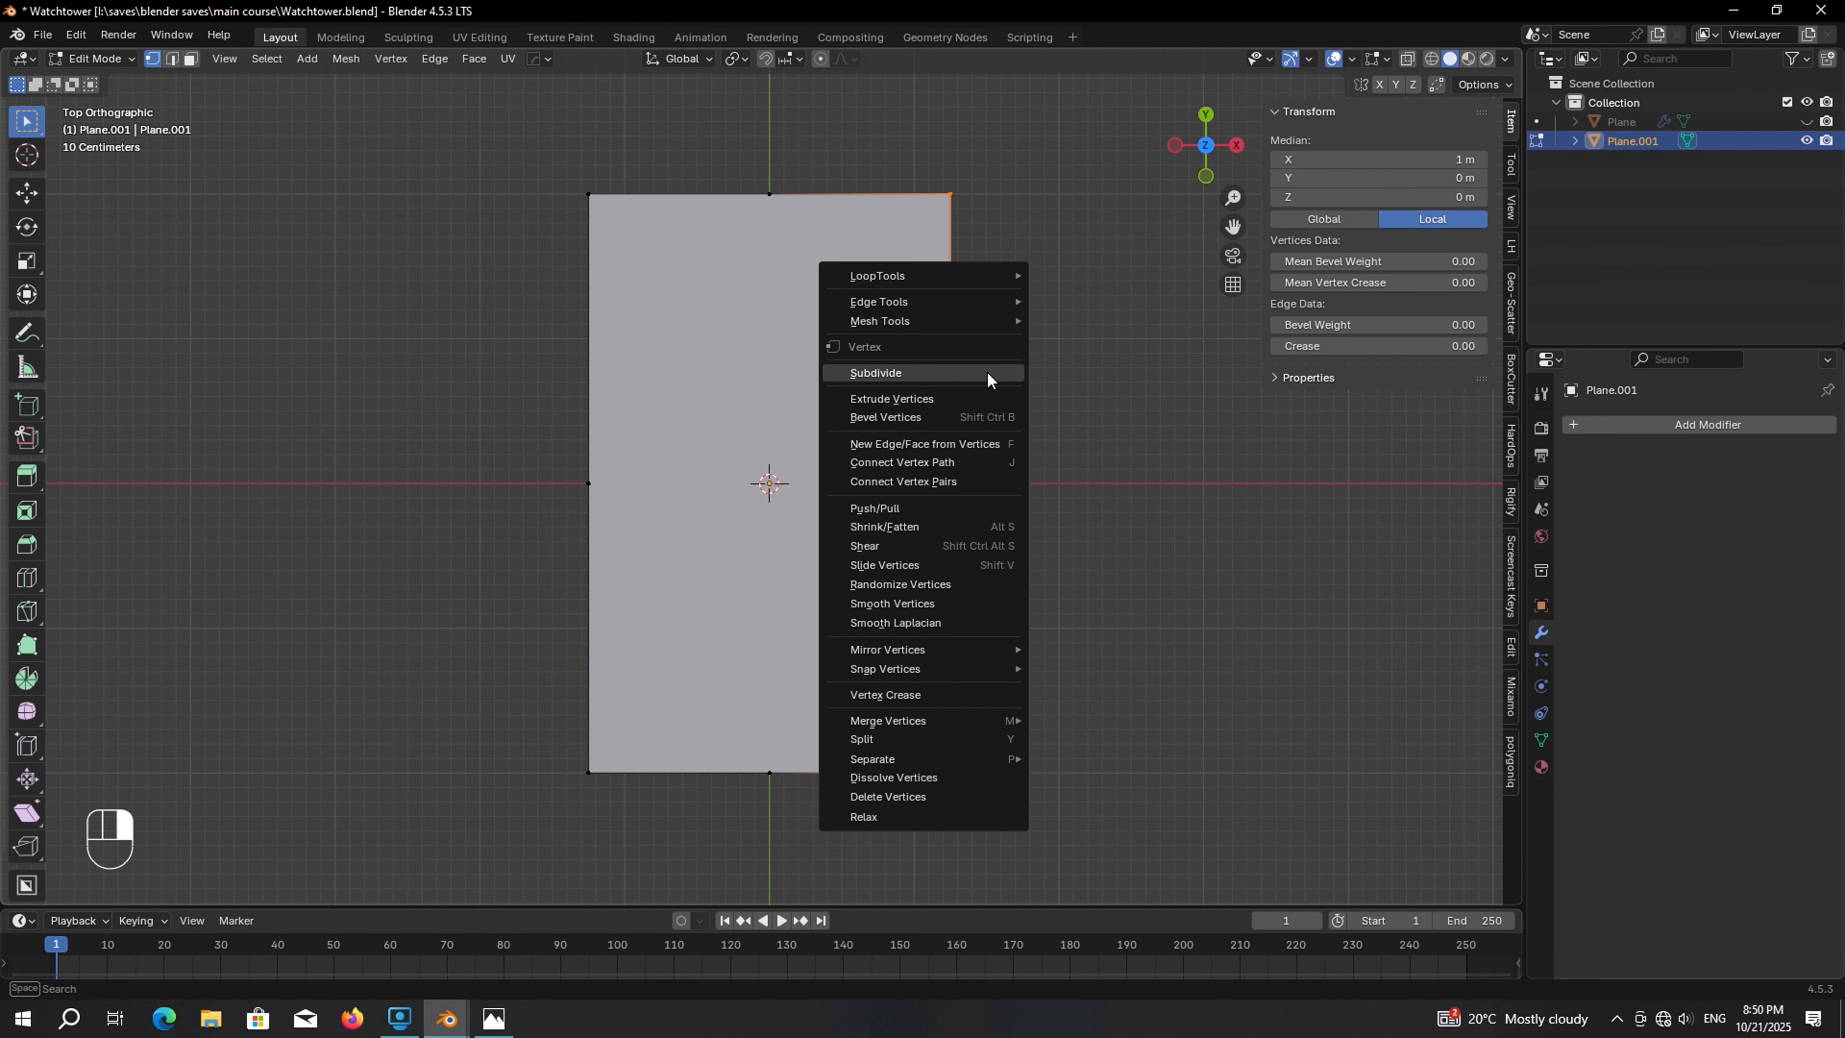
{"action": "left_click", "coordinate": [988, 378]}
Connect the top and bottom edge midpoints with a vertical edge
{"action": "left_click_drag", "start_coordinate": [865, 158], "coordinate": [719, 788]}
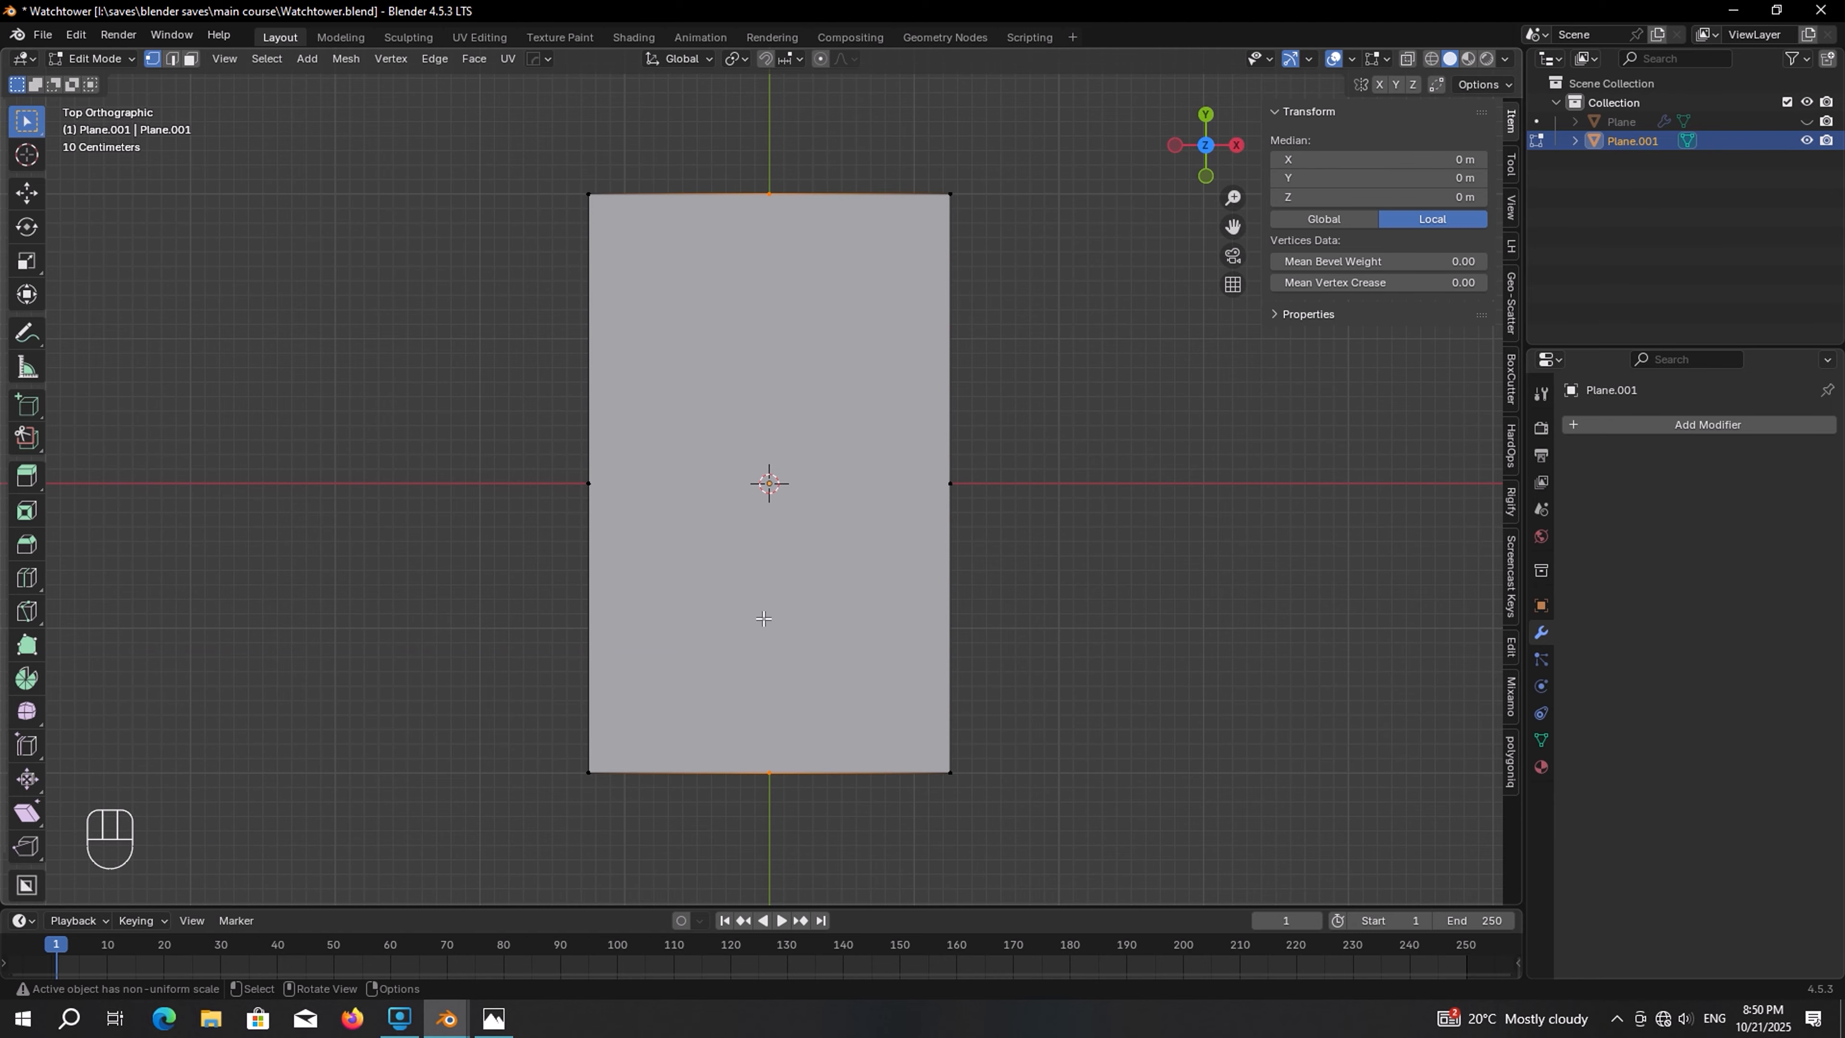
{"action": "key", "text": "j"}
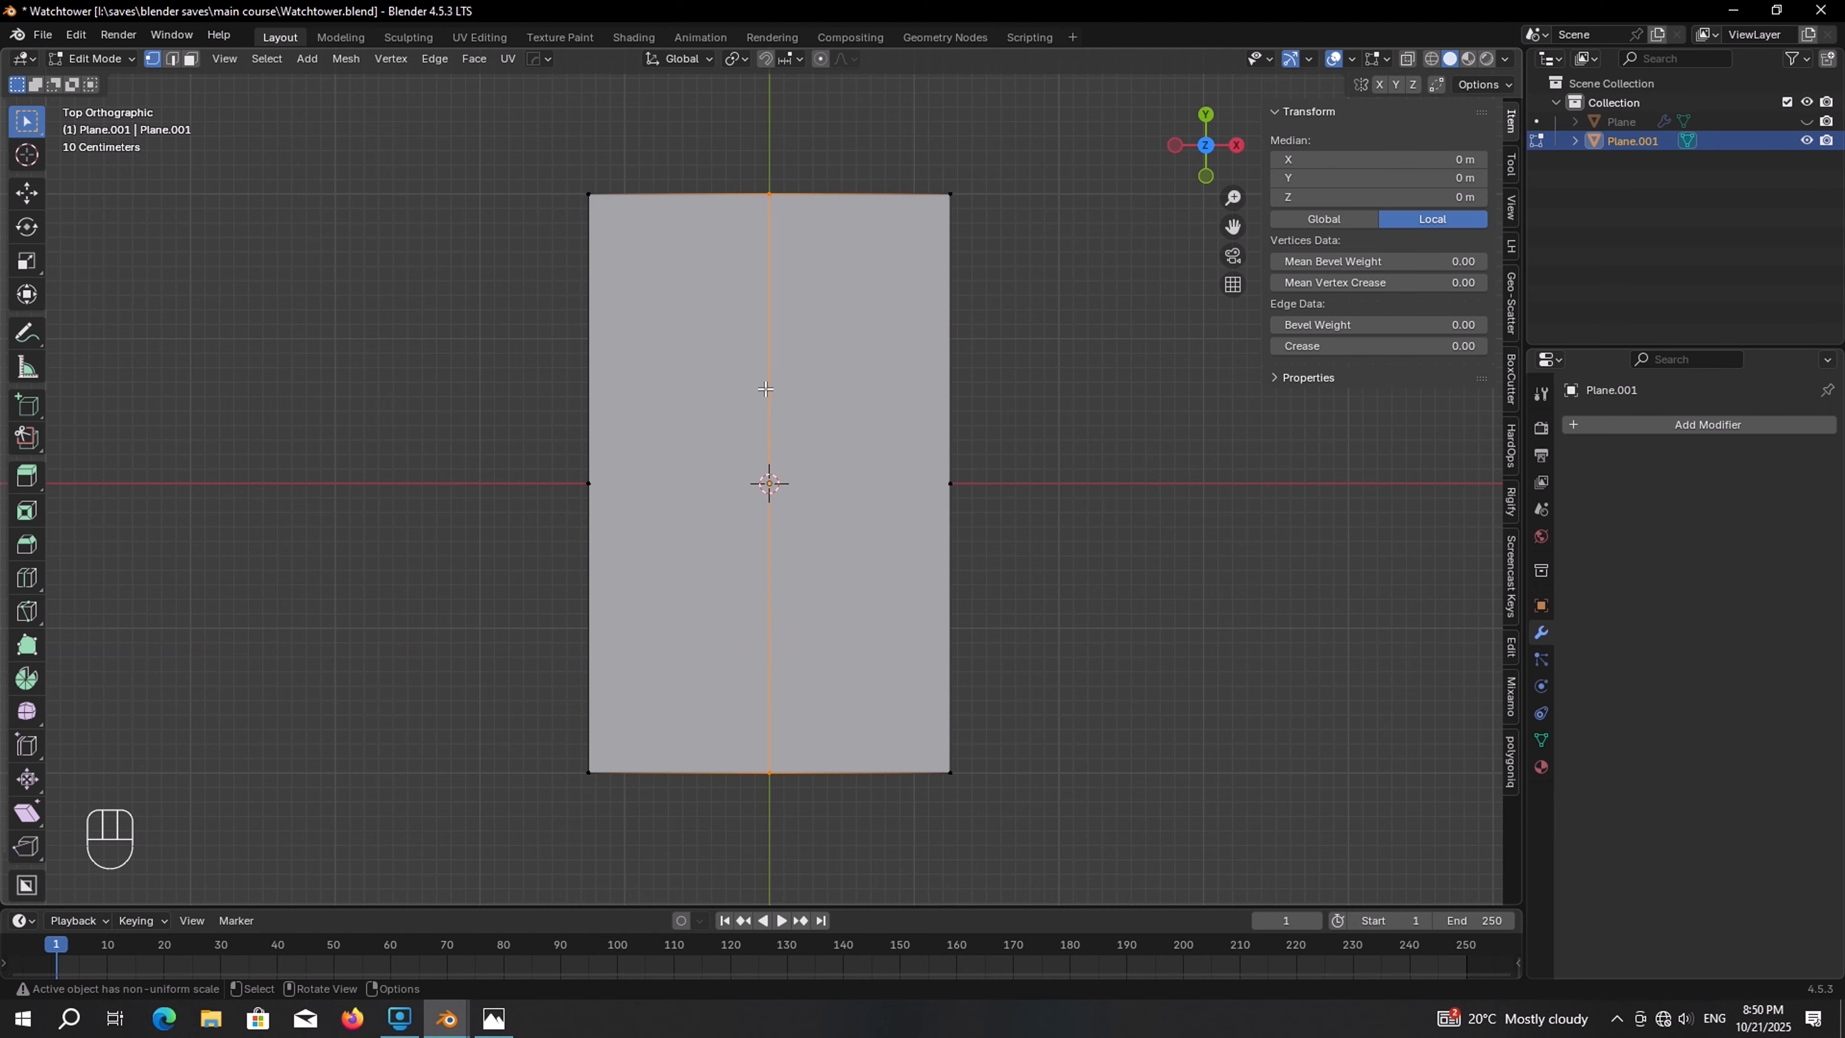
Select the midpoint vertices of the left and right edges
{"action": "left_click_drag", "start_coordinate": [512, 441], "coordinate": [1078, 556]}
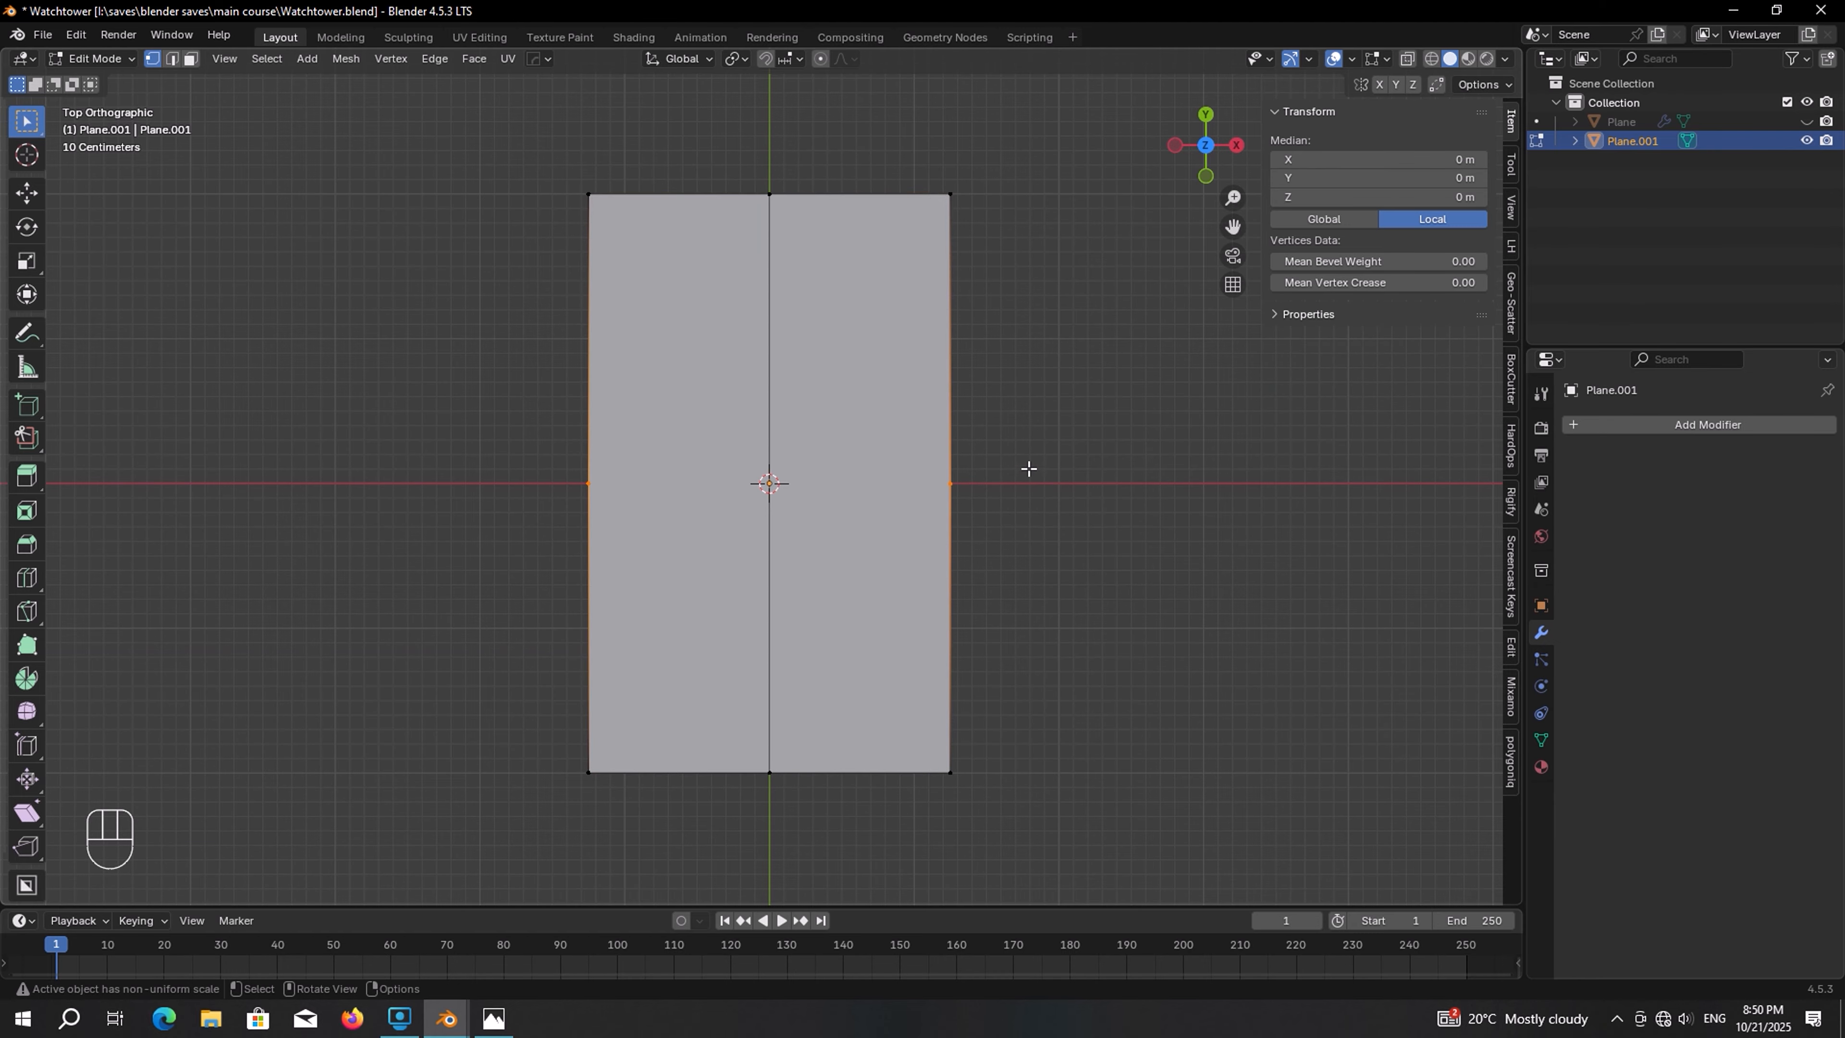
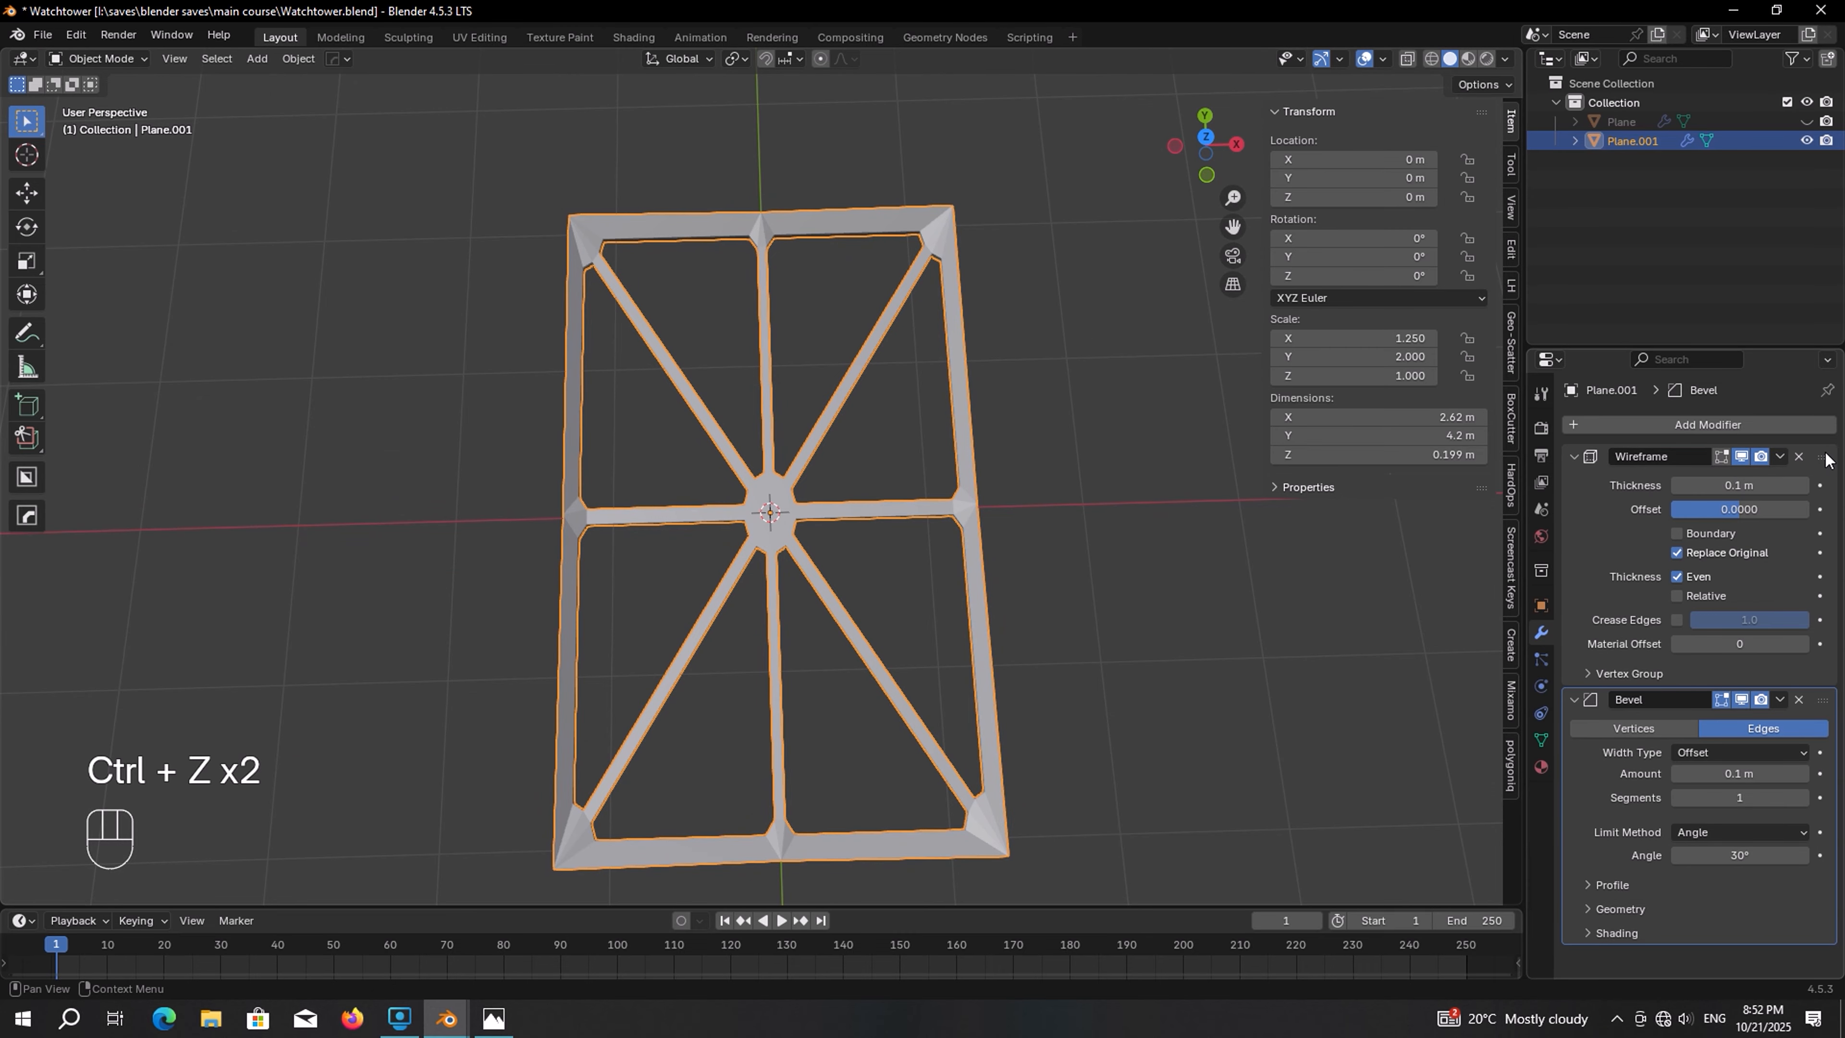
Apply the Wireframe and Bevel modifiers on the frame plane
{"action": "left_click", "coordinate": [1780, 457]}
{"action": "left_click", "coordinate": [1750, 474]}
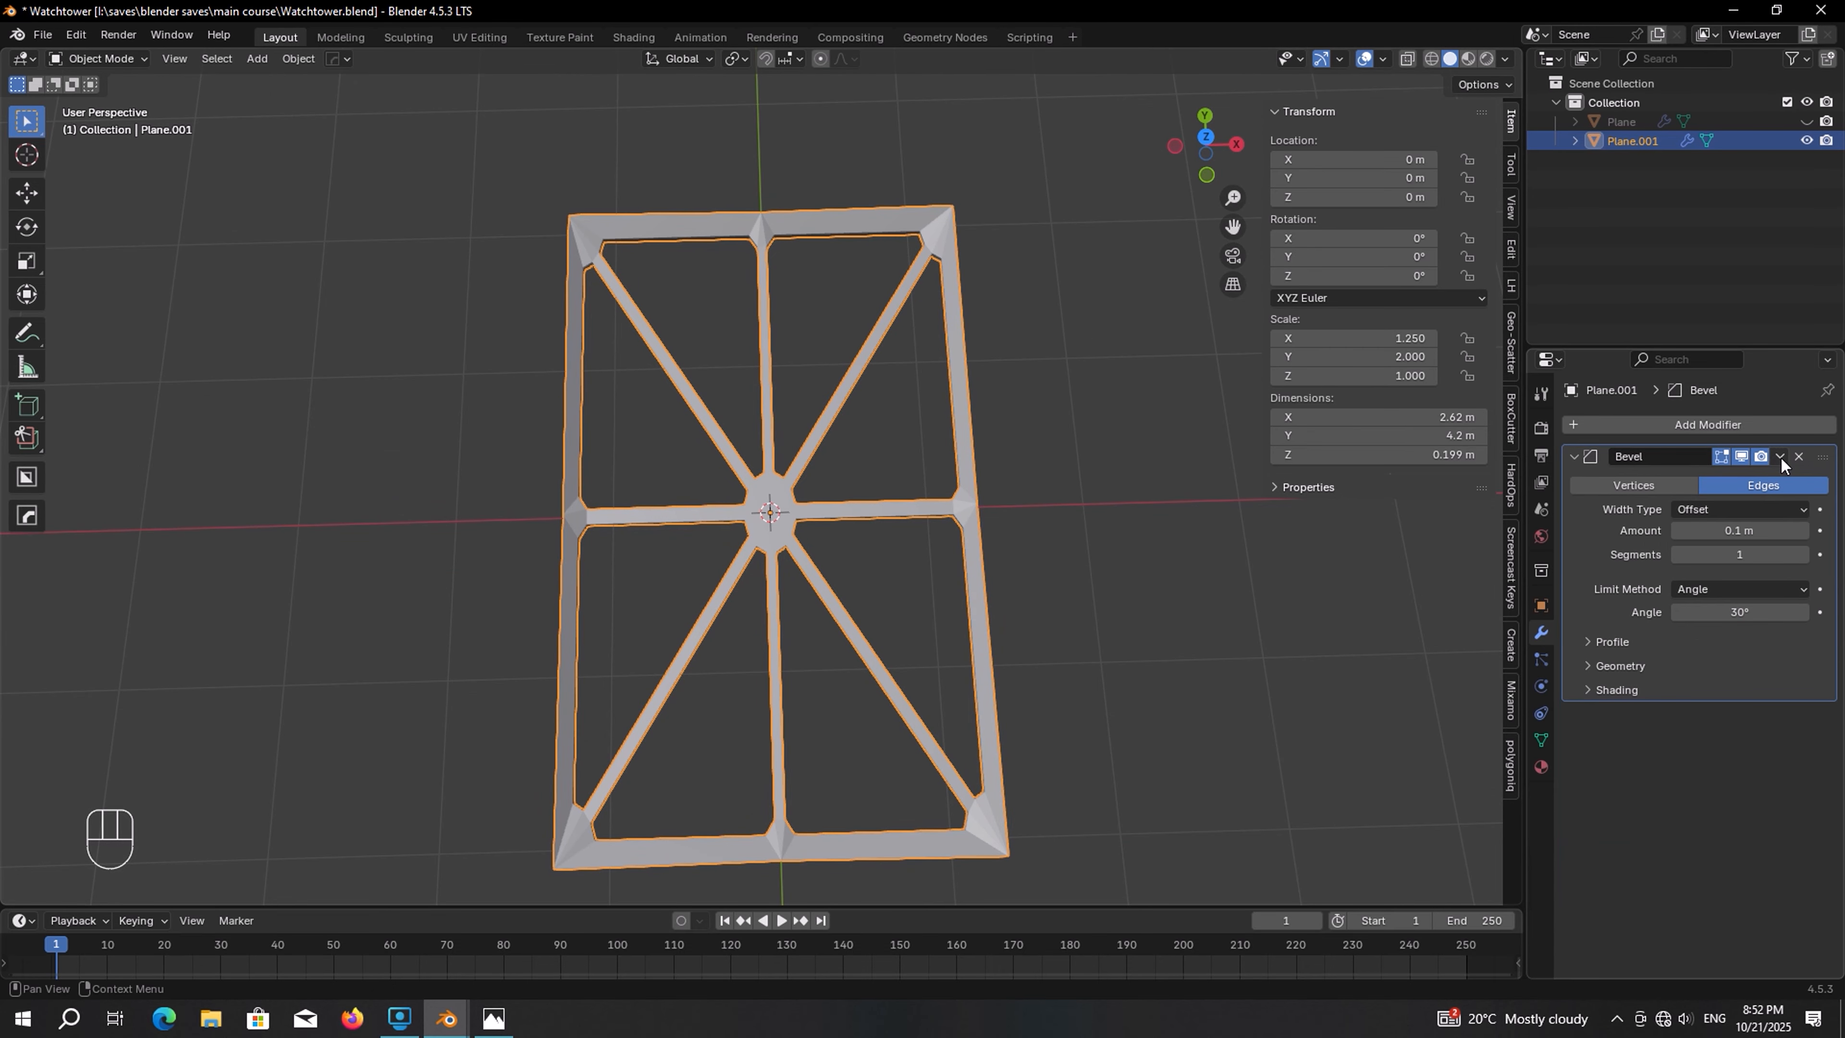
{"action": "left_click", "coordinate": [1779, 456]}
{"action": "left_click", "coordinate": [1757, 478]}
Try to rotate the frame 90° about the X axis in front view
{"action": "key", "text": "KP_1"}
{"action": "key", "text": "r"}
{"action": "key", "text": "x"}
{"action": "key", "text": "KP_9"}
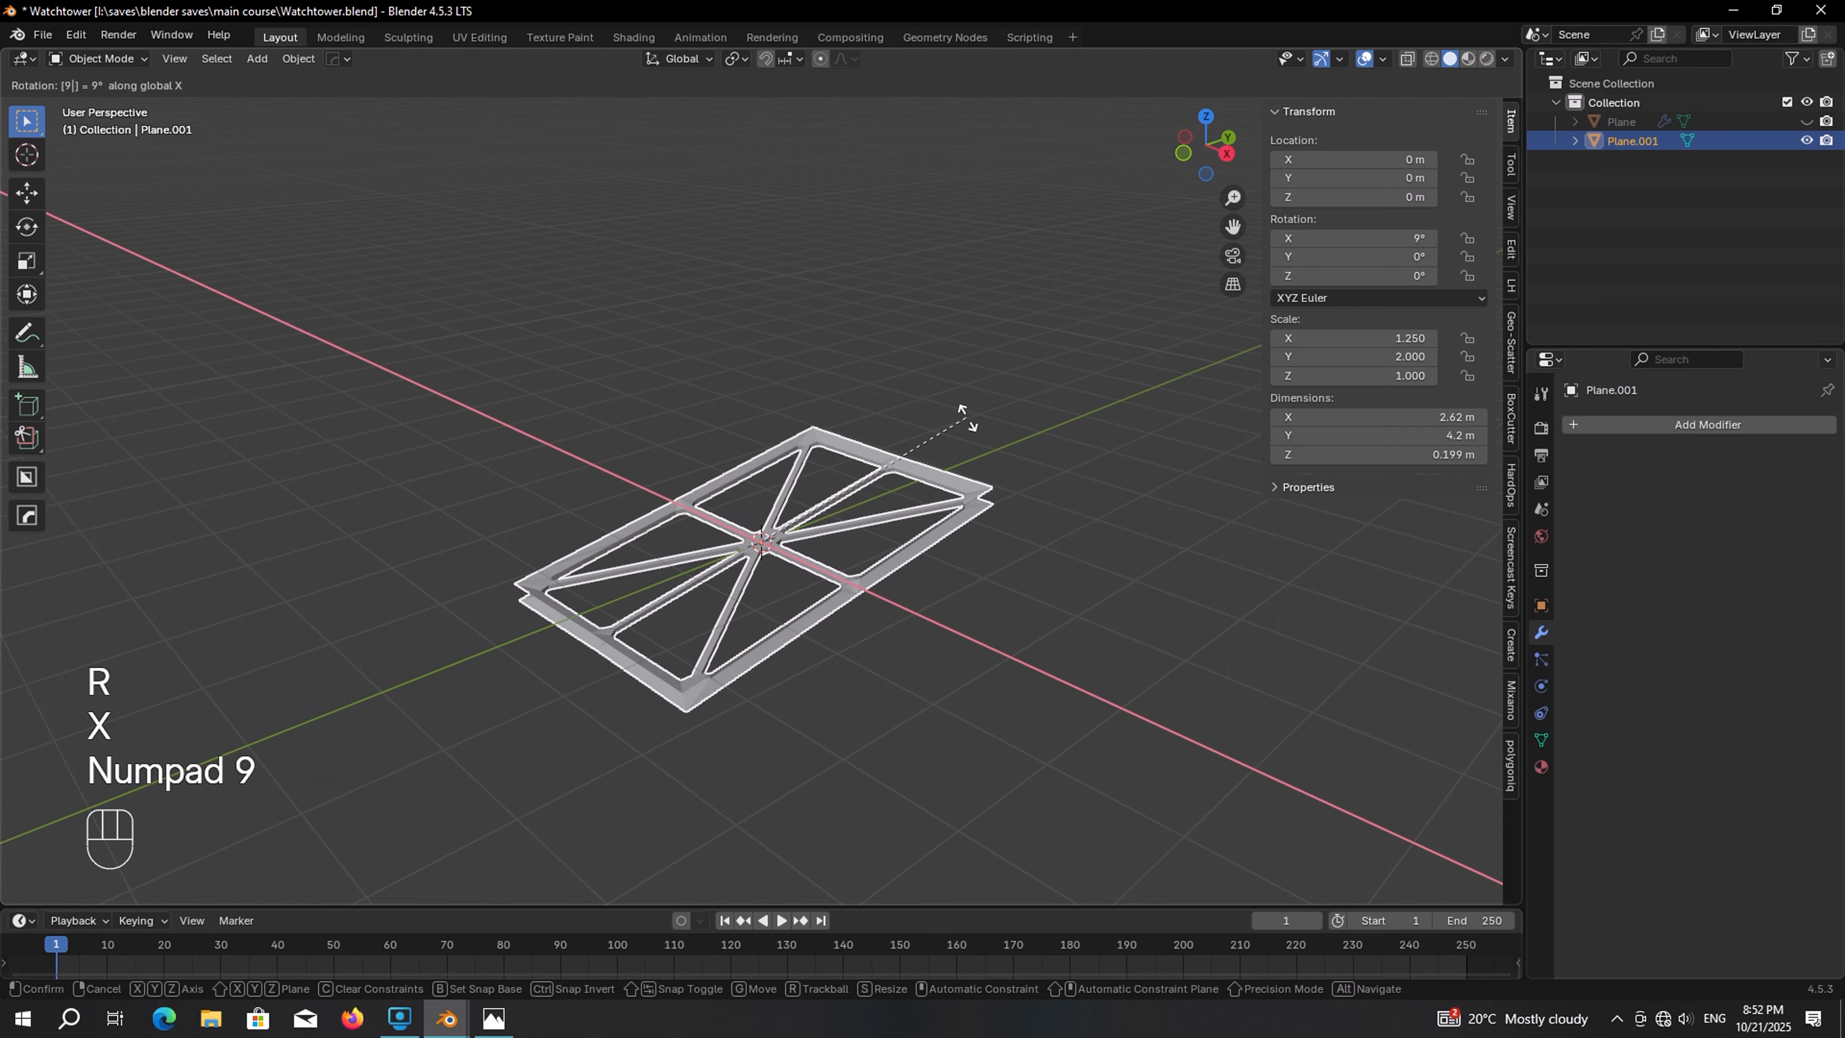
{"action": "key", "text": "KP_0"}
{"action": "key", "text": "KP_Enter"}
In top view with X-ray, select the inner cross bars and separate them into their own object
{"action": "key", "text": "KP_7"}
{"action": "key", "text": "Tab"}
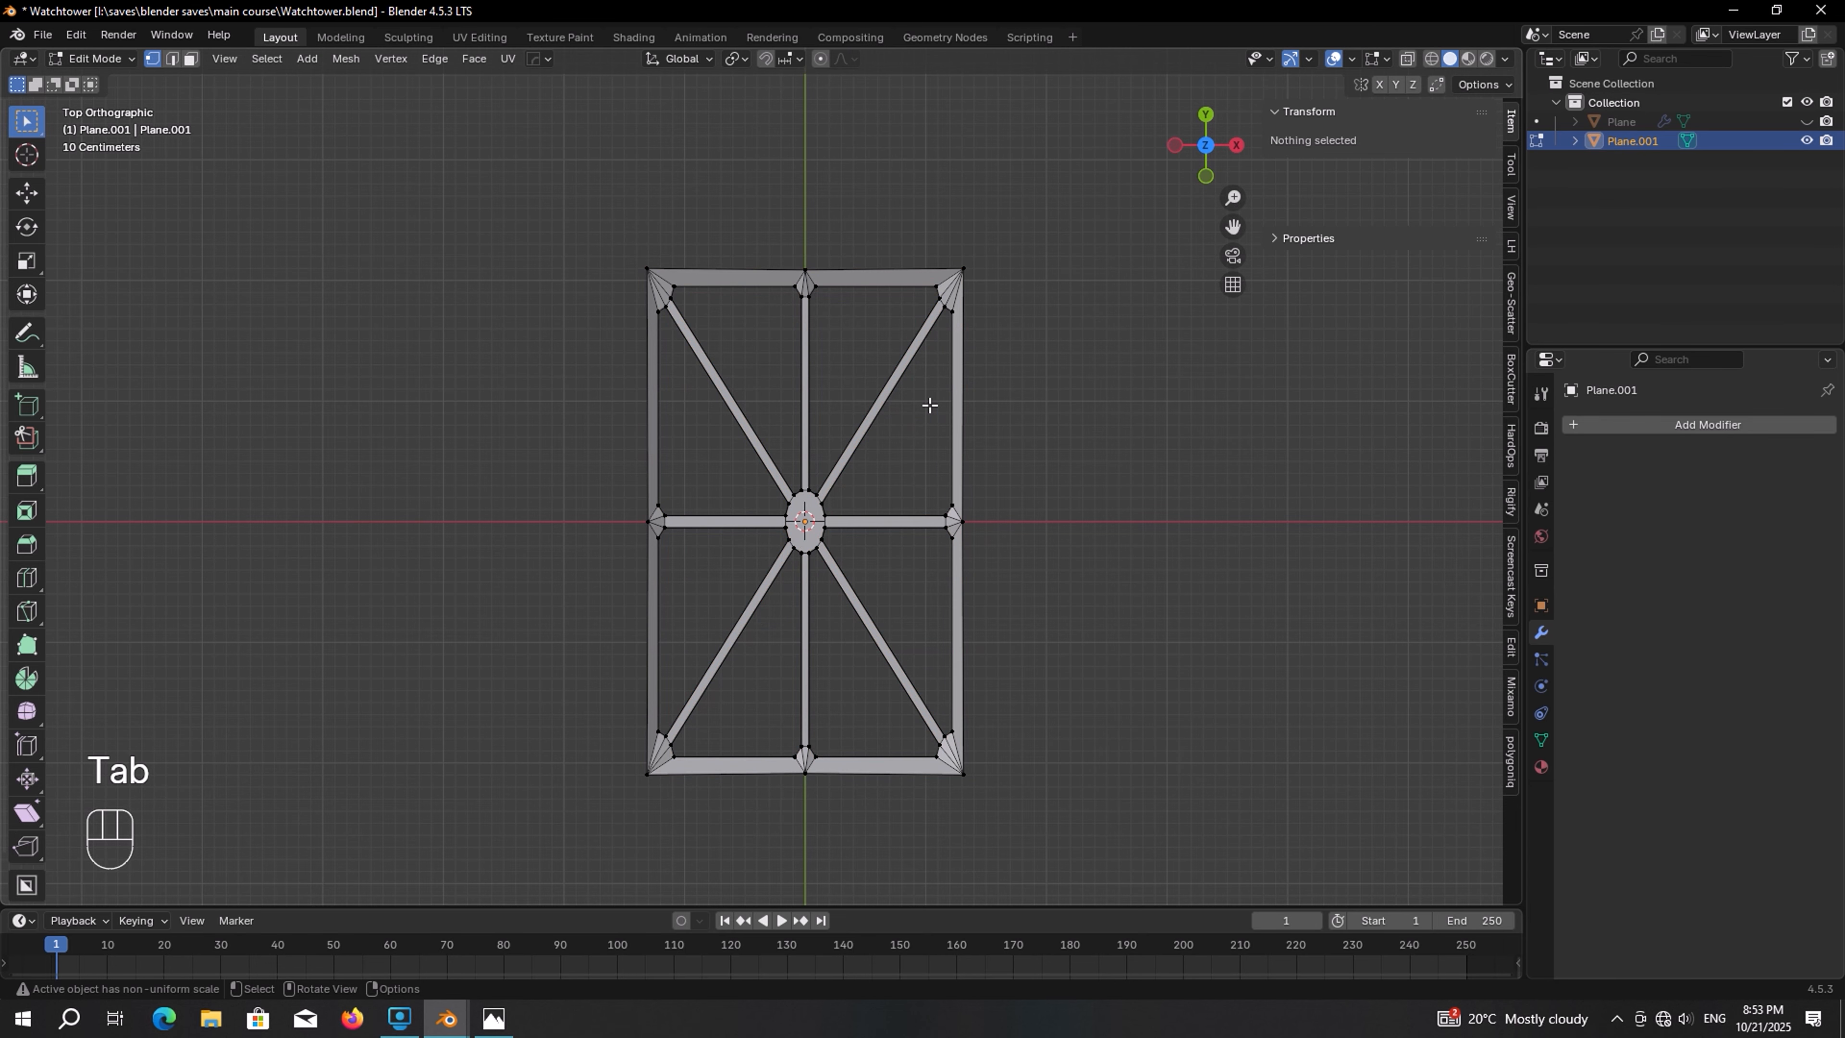
{"action": "left_click", "coordinate": [1407, 58]}
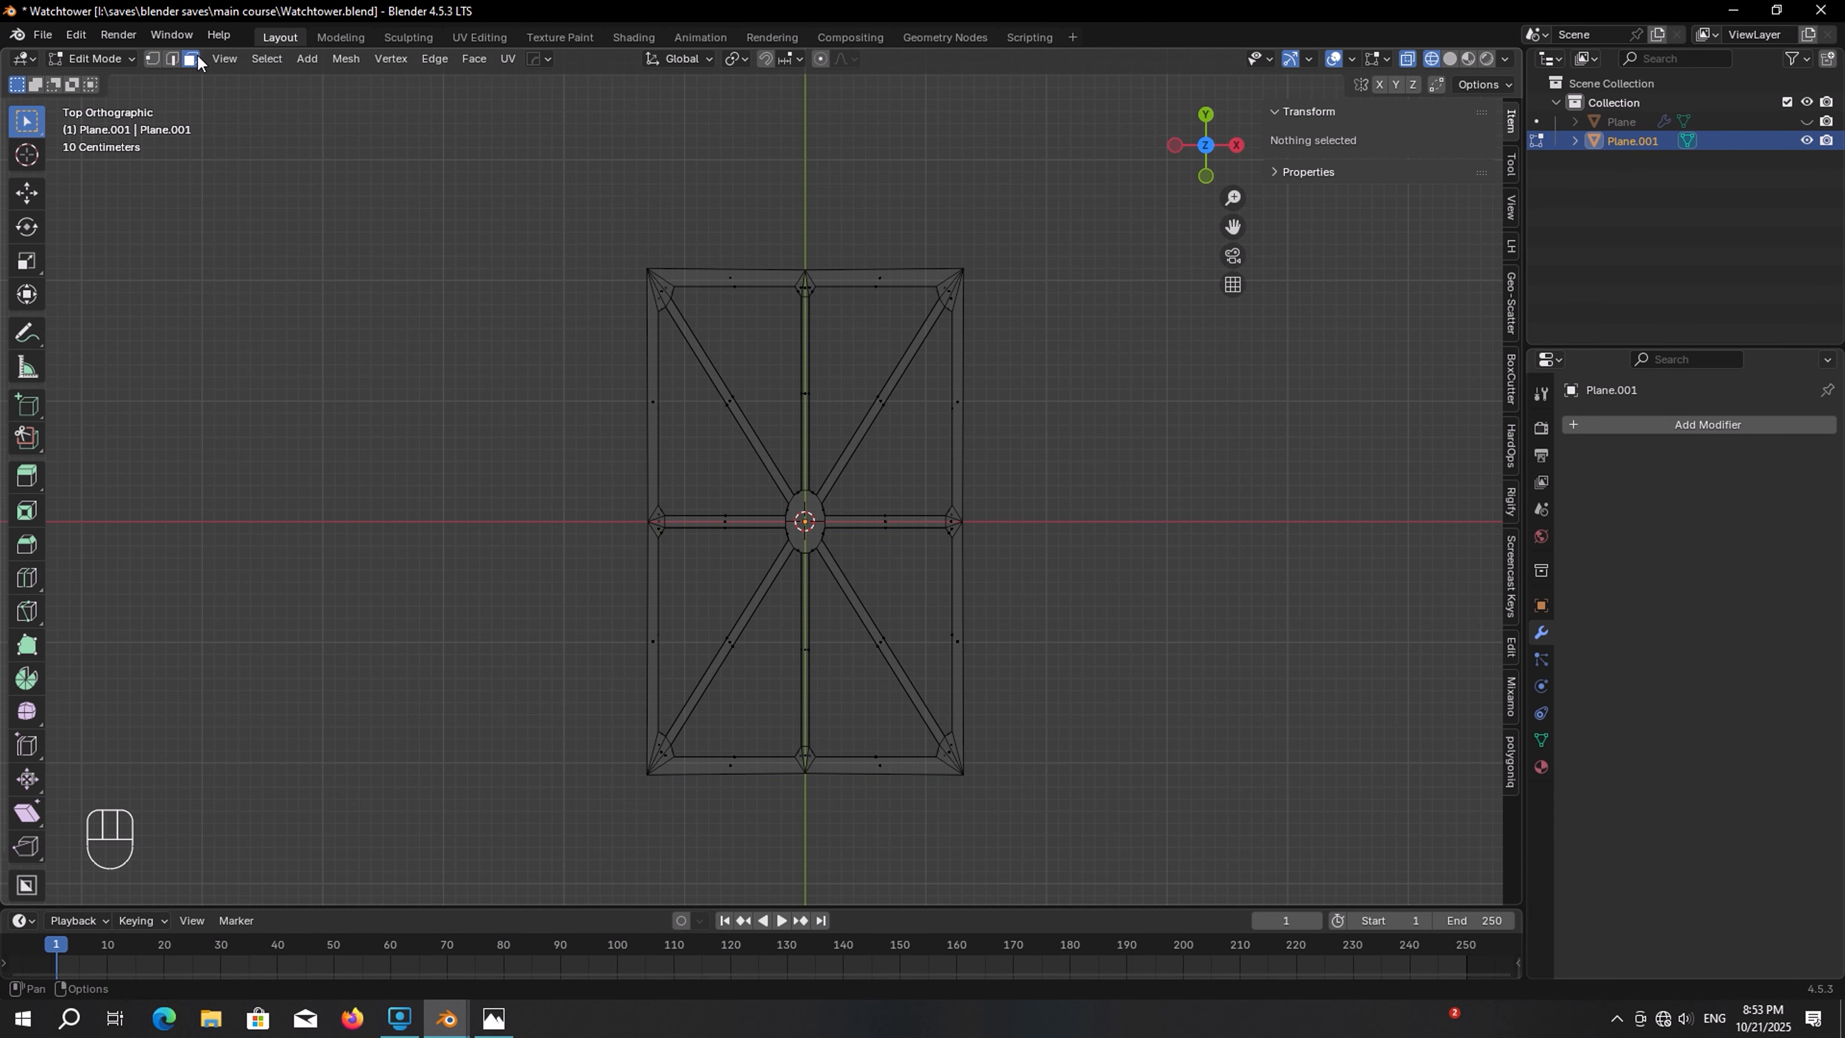
{"action": "left_click_drag", "start_coordinate": [690, 378], "coordinate": [907, 687]}
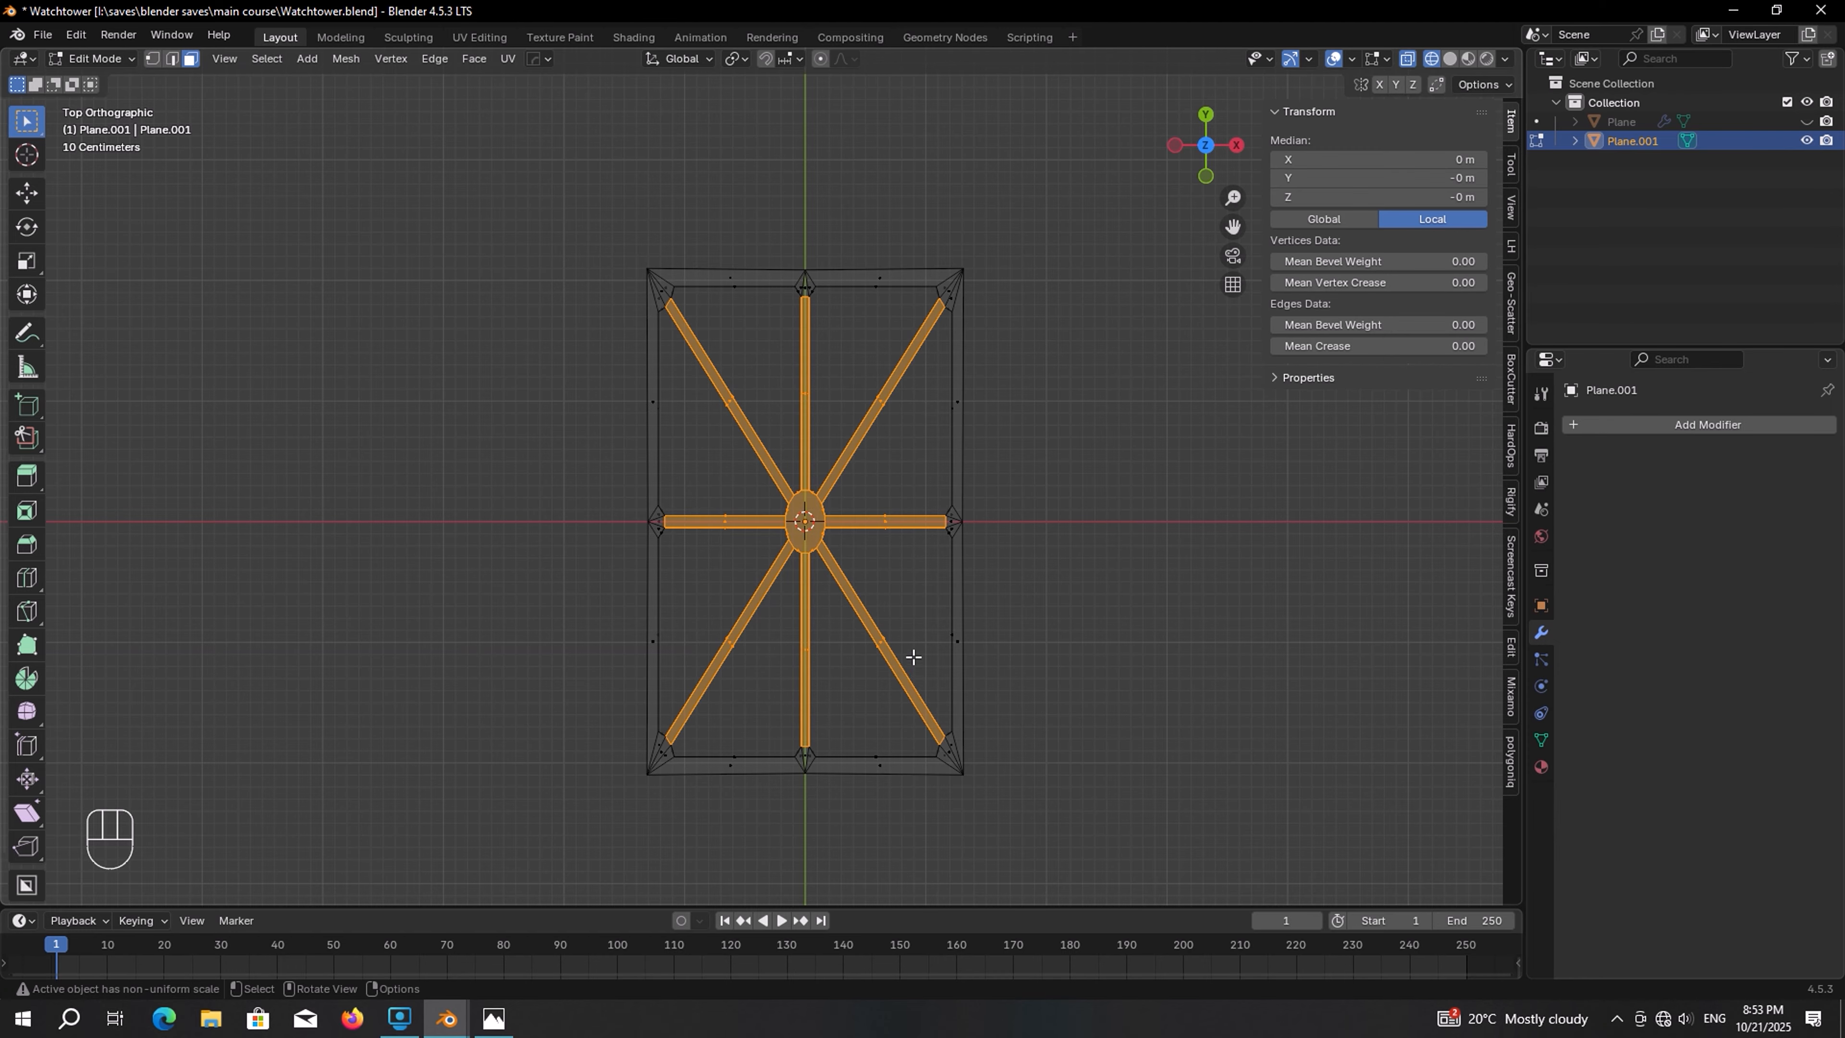
{"action": "key", "text": "g"}
{"action": "right_click", "coordinate": [1003, 503]}
{"action": "key", "text": "p"}
{"action": "left_click", "coordinate": [1002, 503]}
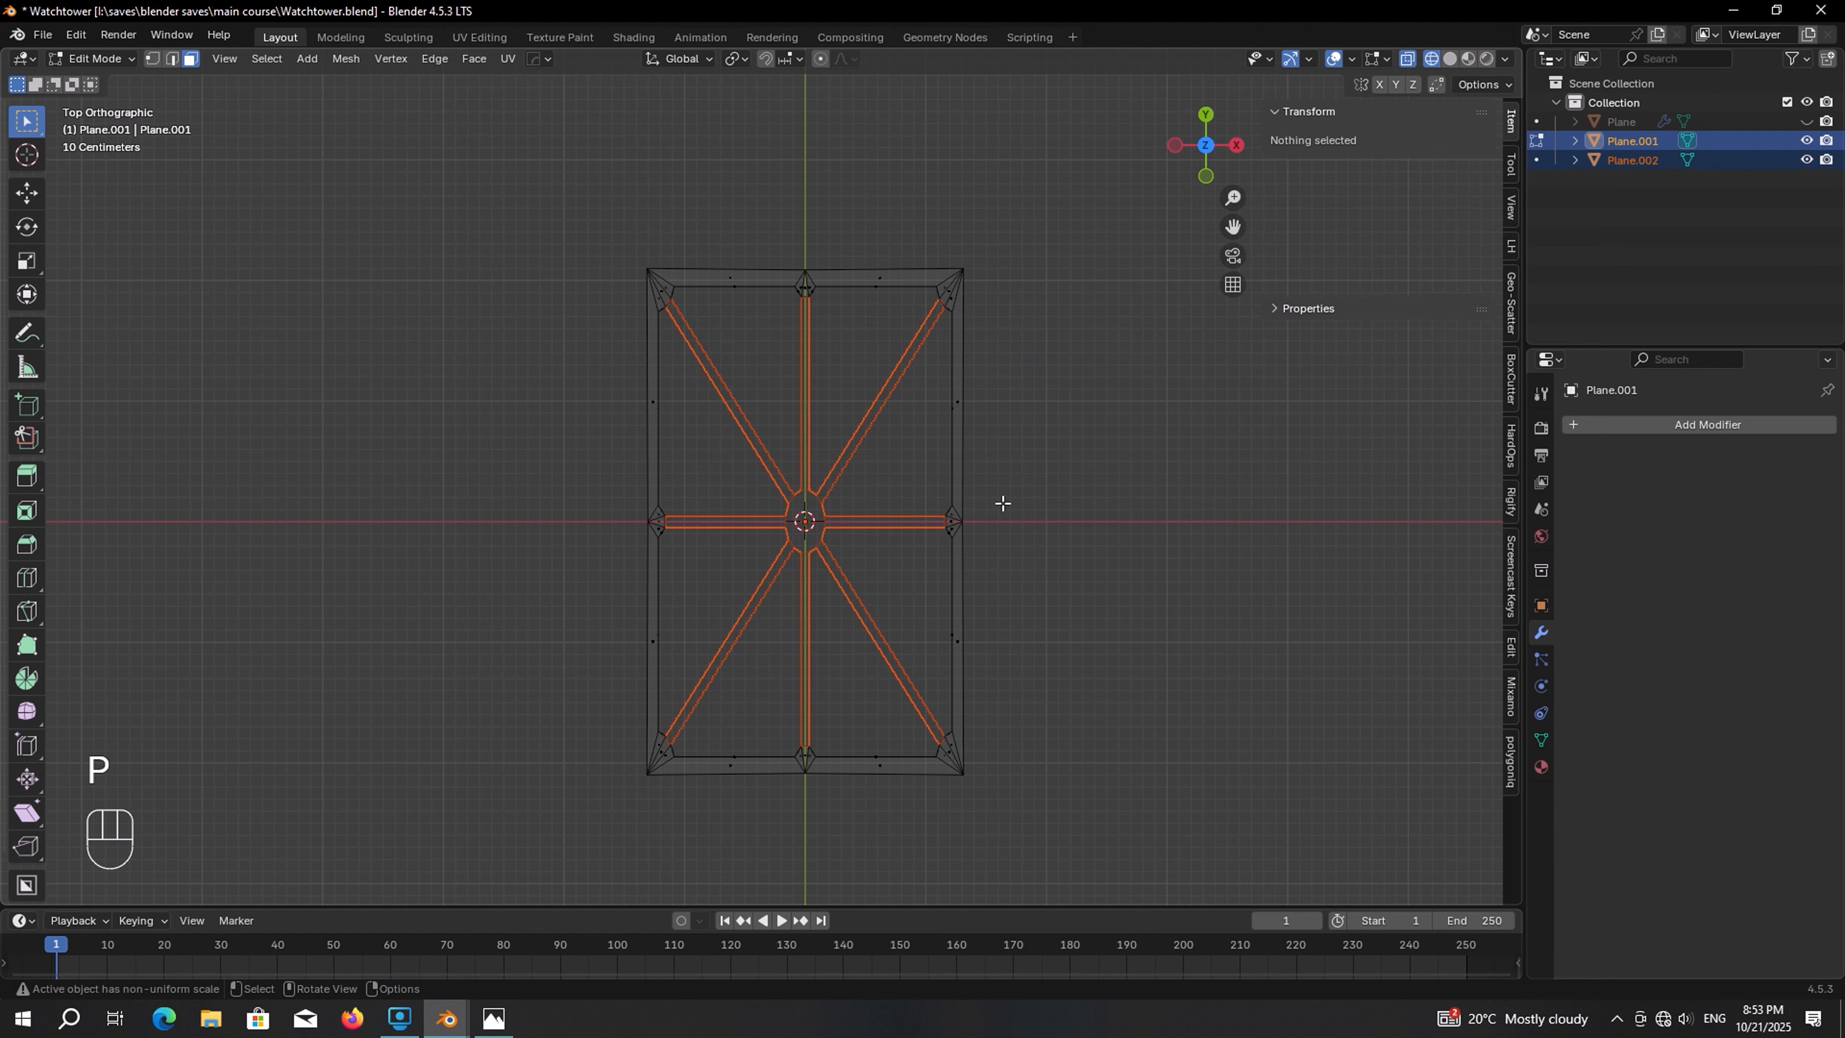
{"action": "key", "text": "Tab"}
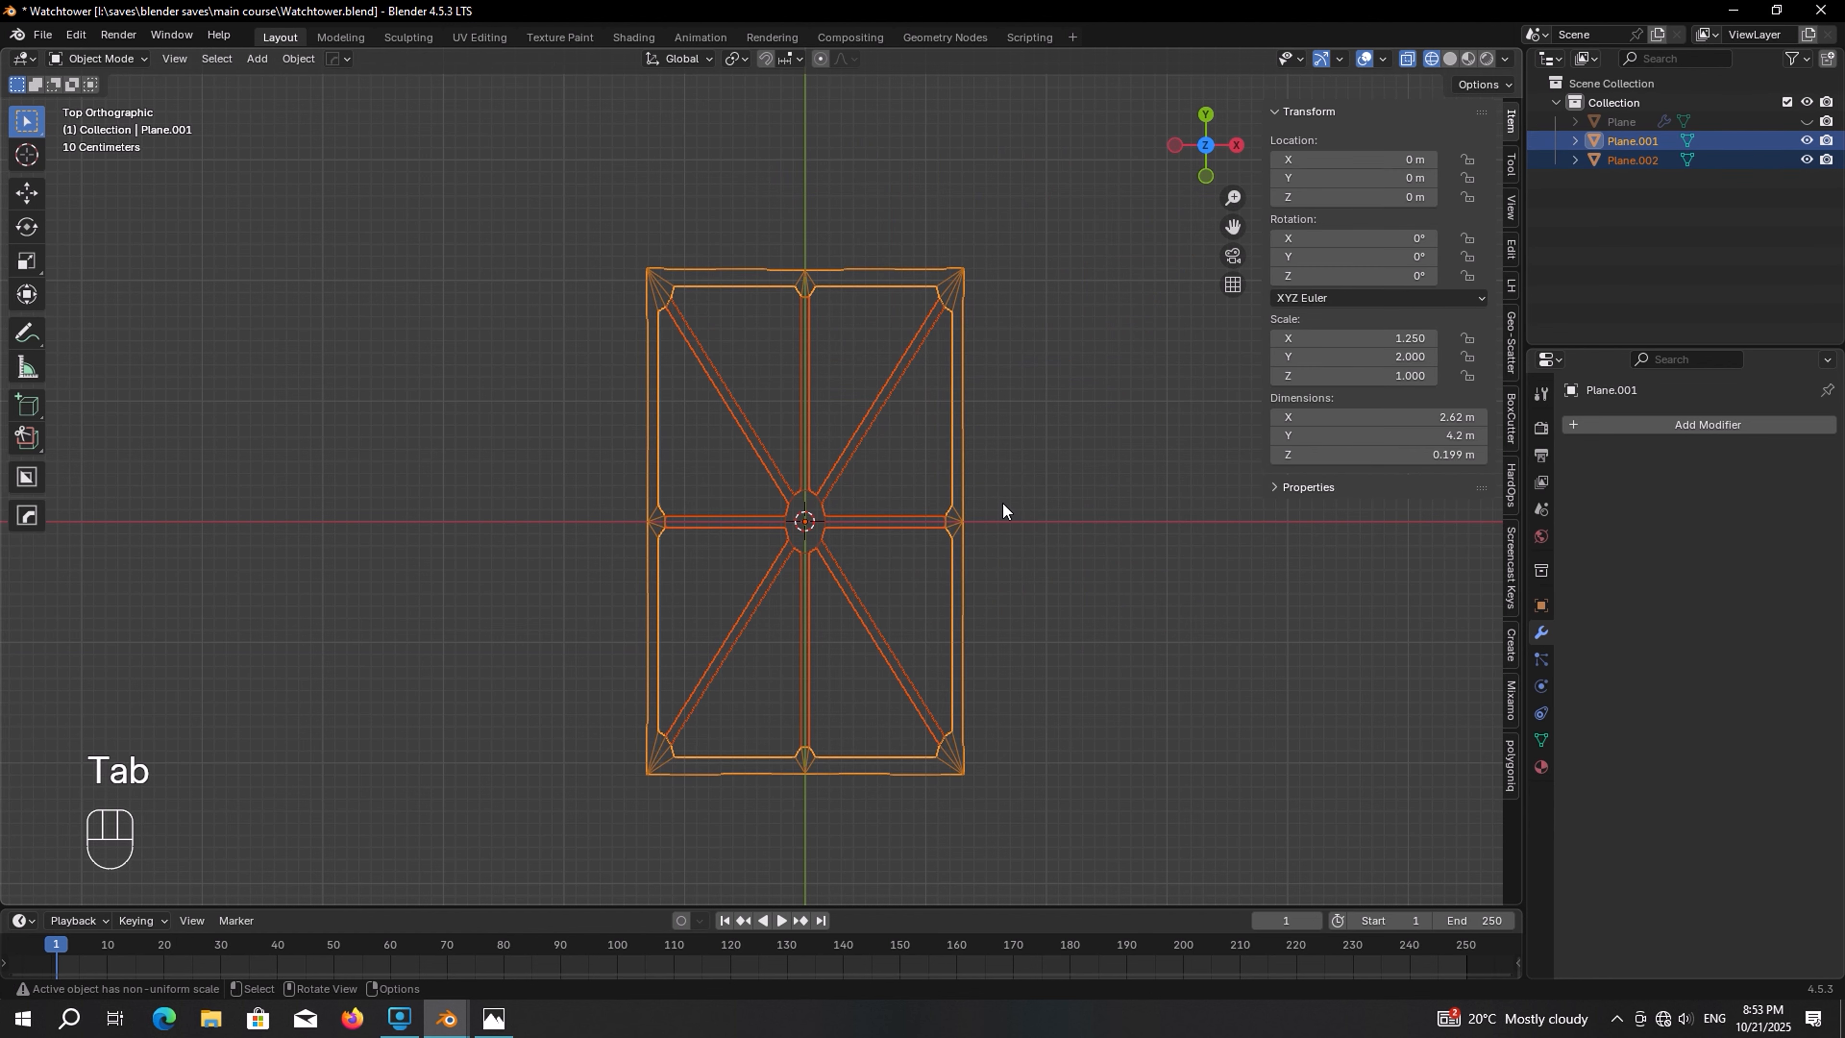
Turn X-ray off, select the remaining outer frame and delete it
{"action": "left_click", "coordinate": [1450, 58]}
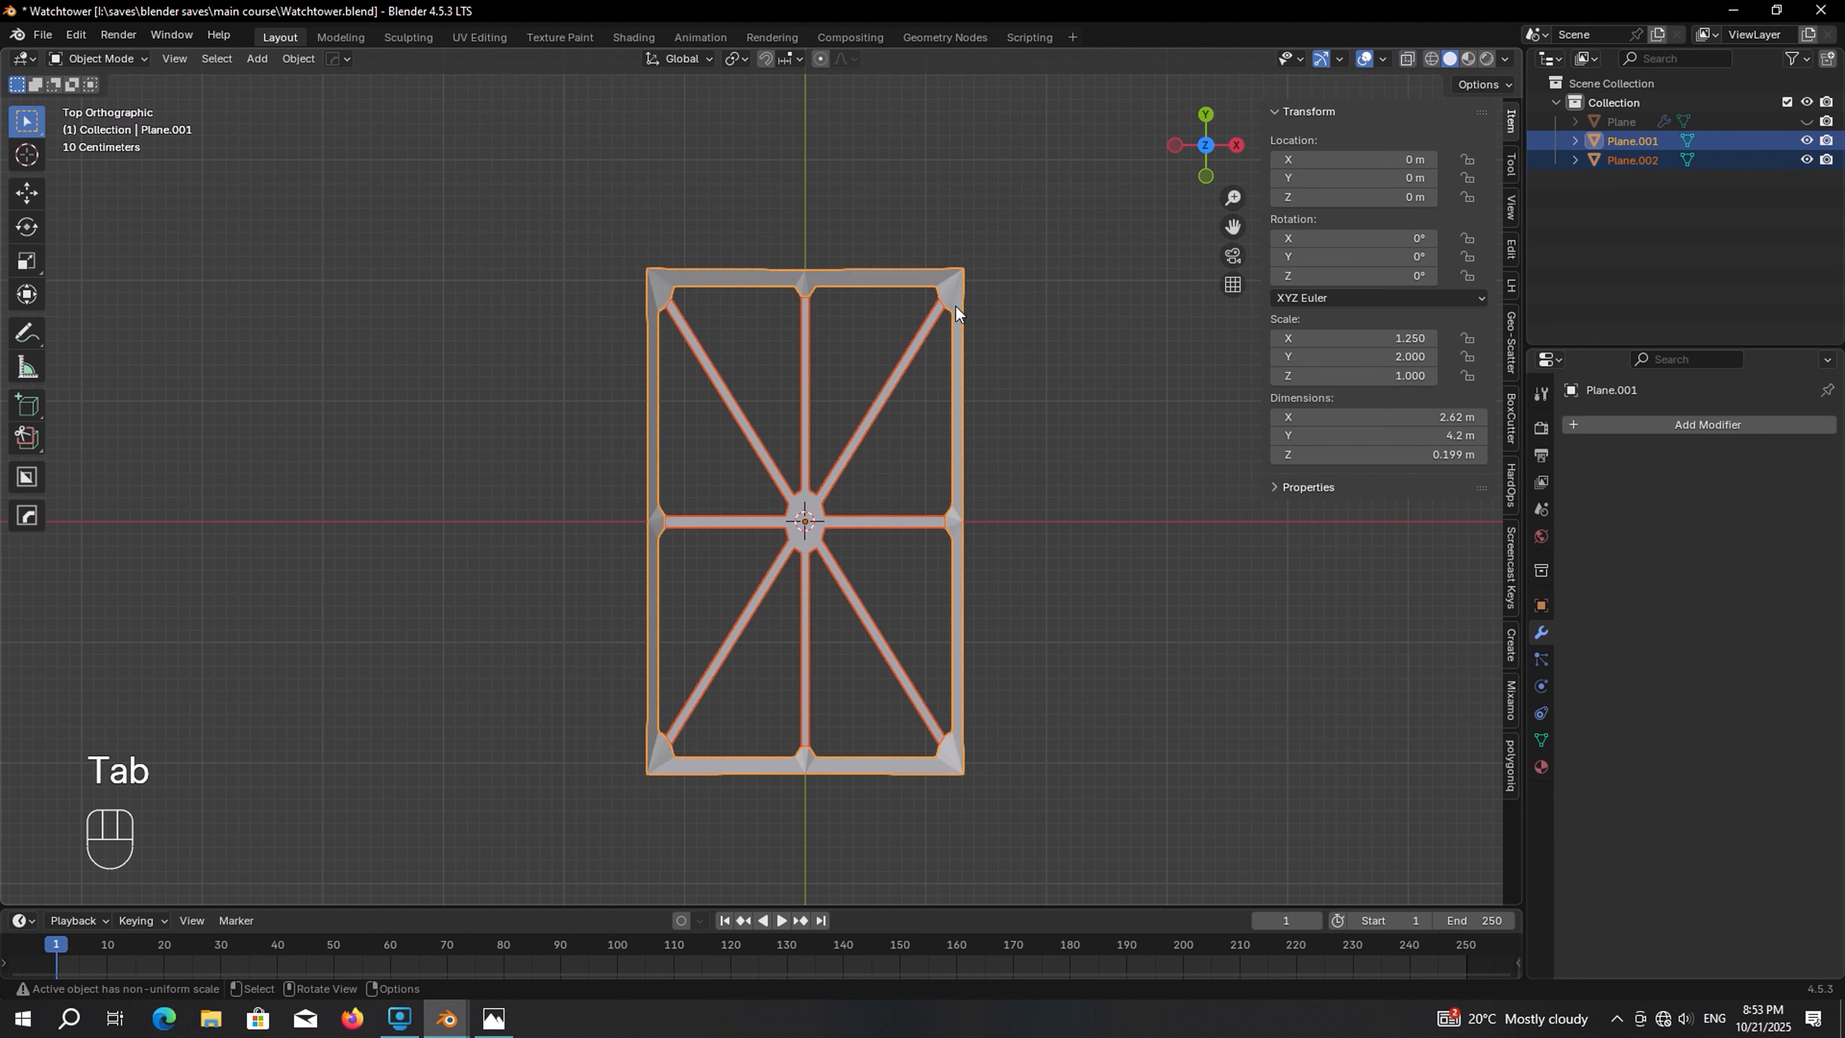
{"action": "left_click", "coordinate": [875, 272]}
{"action": "key", "text": "x"}
{"action": "left_click", "coordinate": [875, 272]}
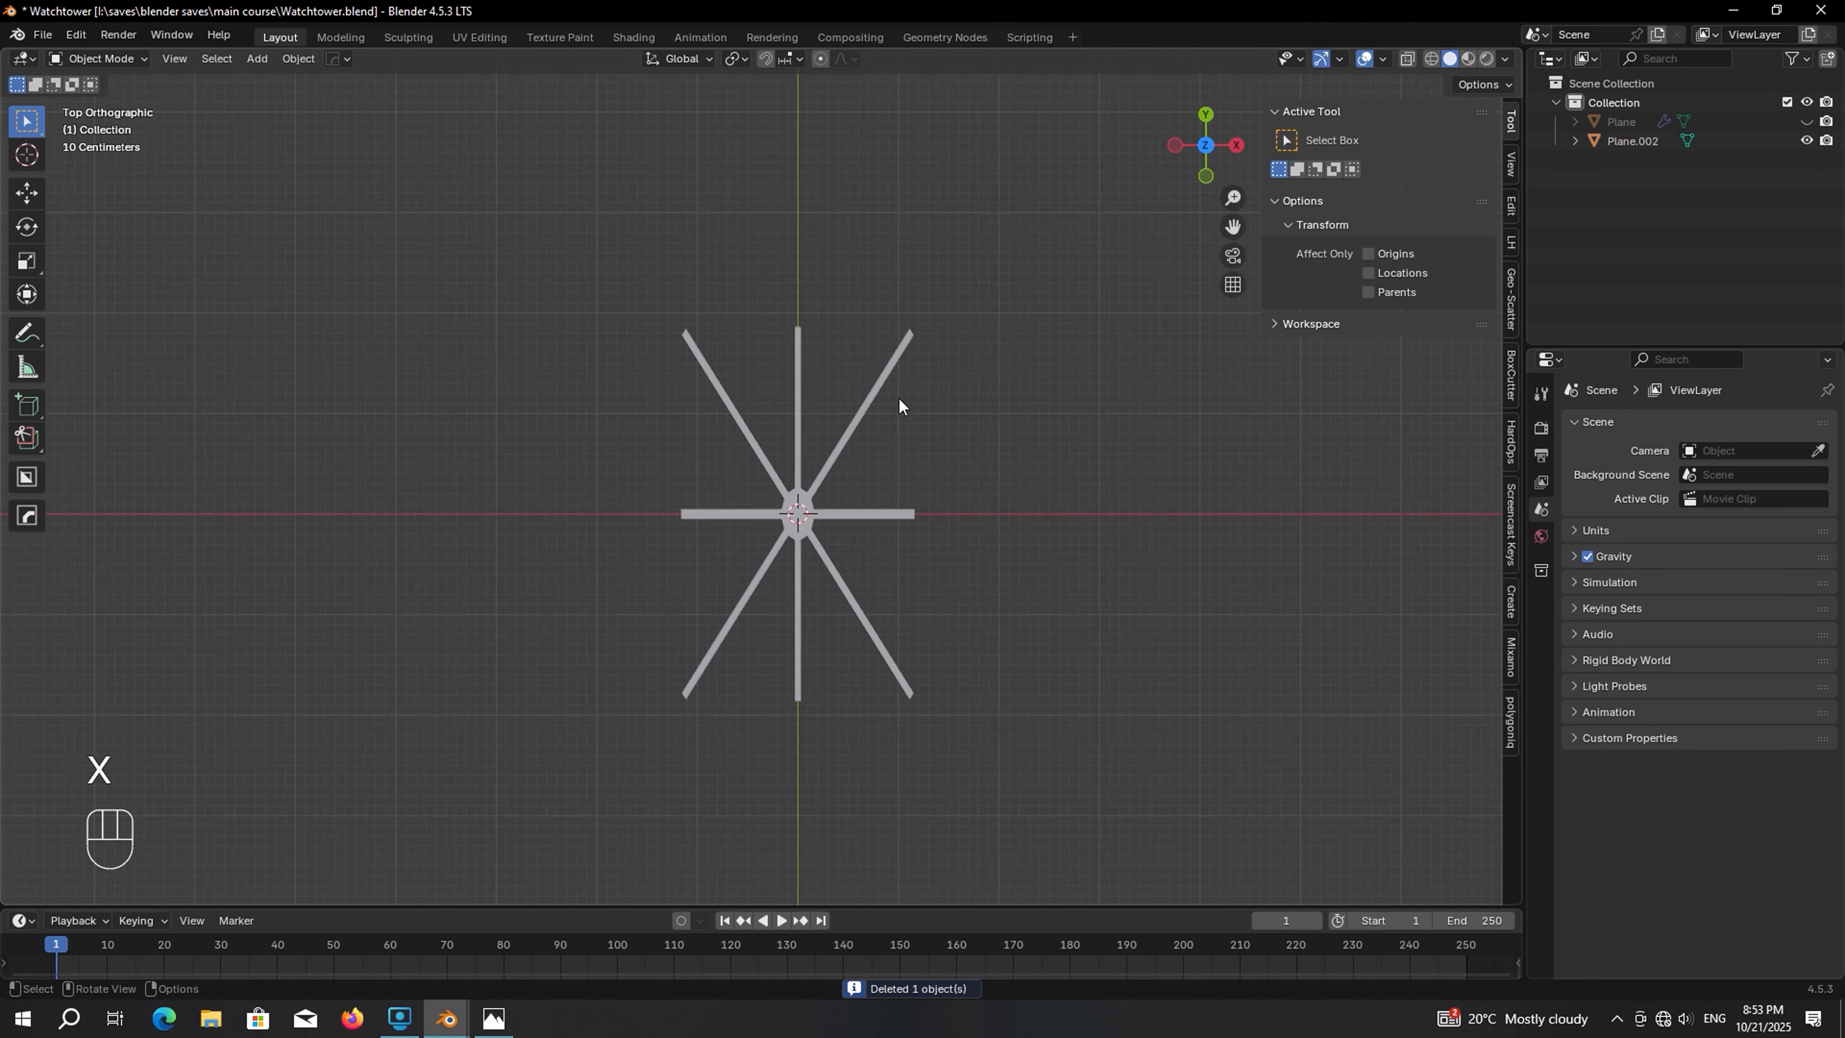
Select the separated cross bars and rotate them 90° about the X axis to stand upright
{"action": "middle_click_drag", "start_coordinate": [898, 397], "coordinate": [822, 298]}
{"action": "middle_click_drag", "start_coordinate": [861, 528], "coordinate": [854, 480], "text": "shift"}
{"action": "left_click", "coordinate": [864, 489]}
{"action": "key", "text": "r"}
{"action": "key", "text": "x"}
{"action": "key", "text": "KP_9"}
{"action": "key", "text": "KP_0"}
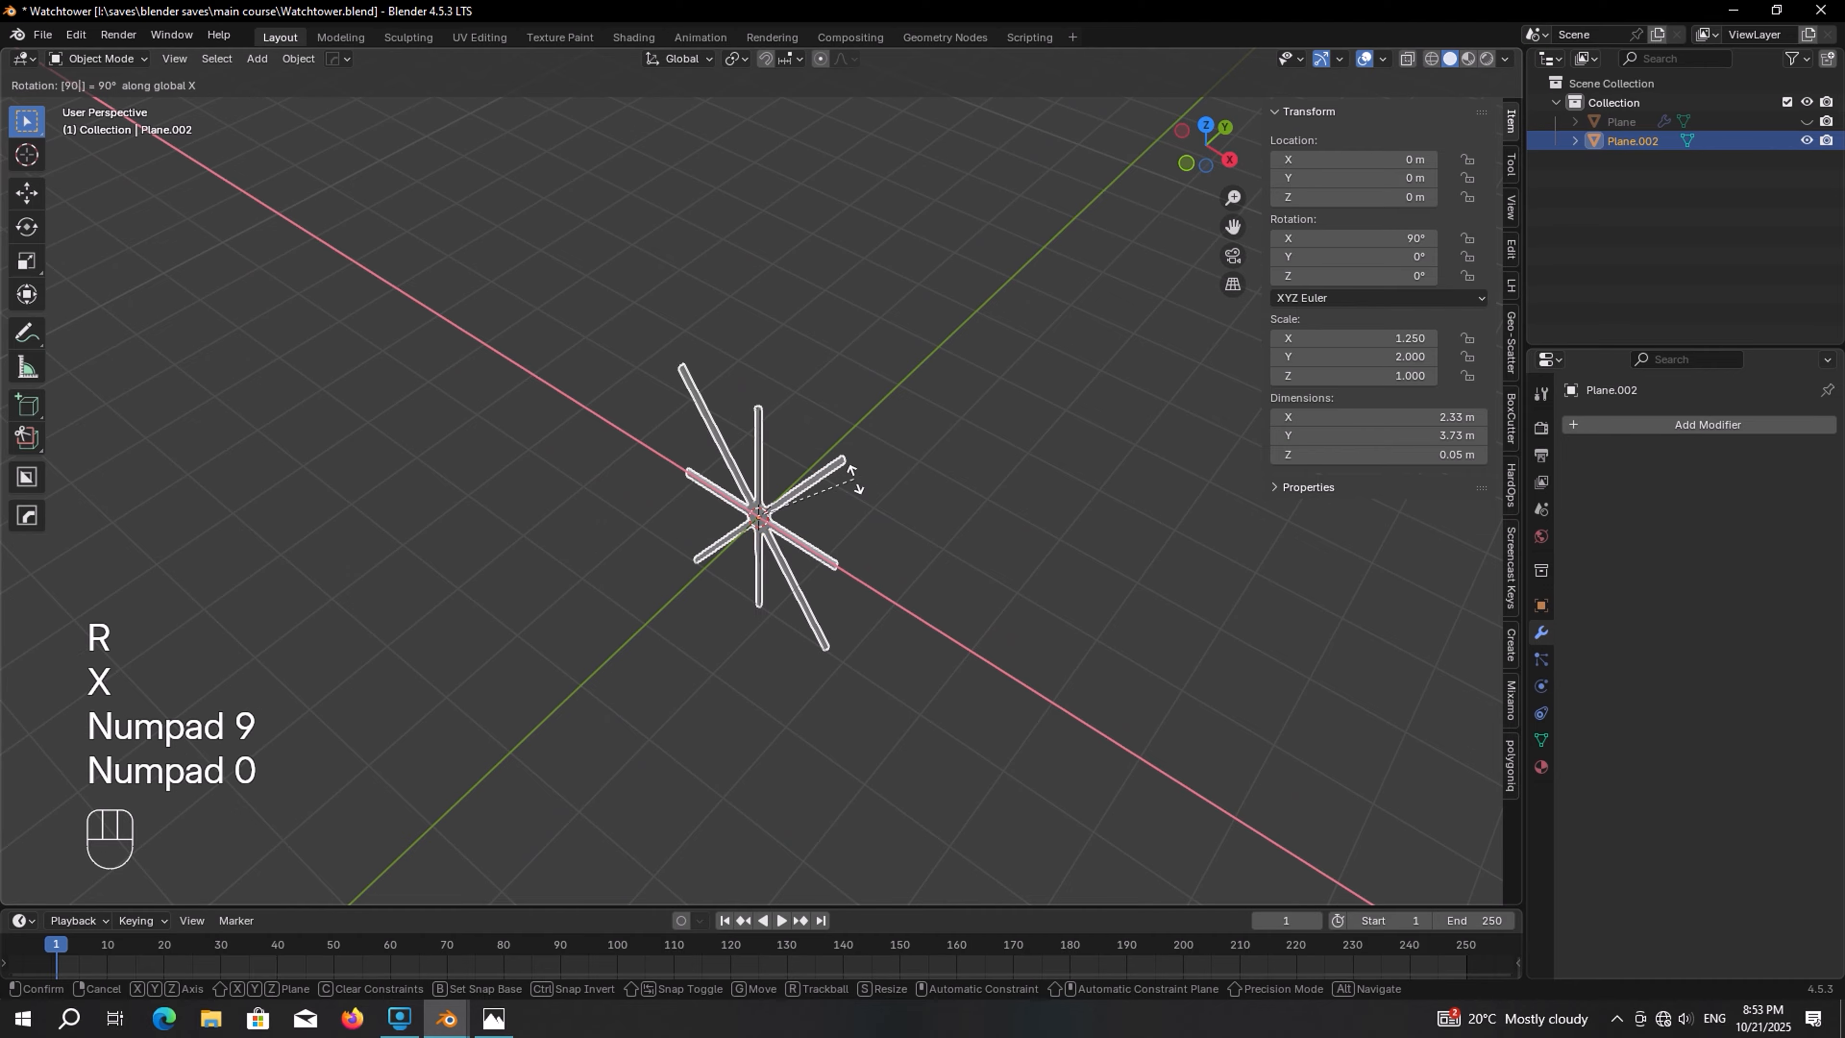
{"action": "key", "text": "KP_Enter"}
Unhide the corrugated panel object
{"action": "key", "text": "KP_Decimal"}
{"action": "middle_click_drag", "start_coordinate": [853, 479], "coordinate": [945, 436]}
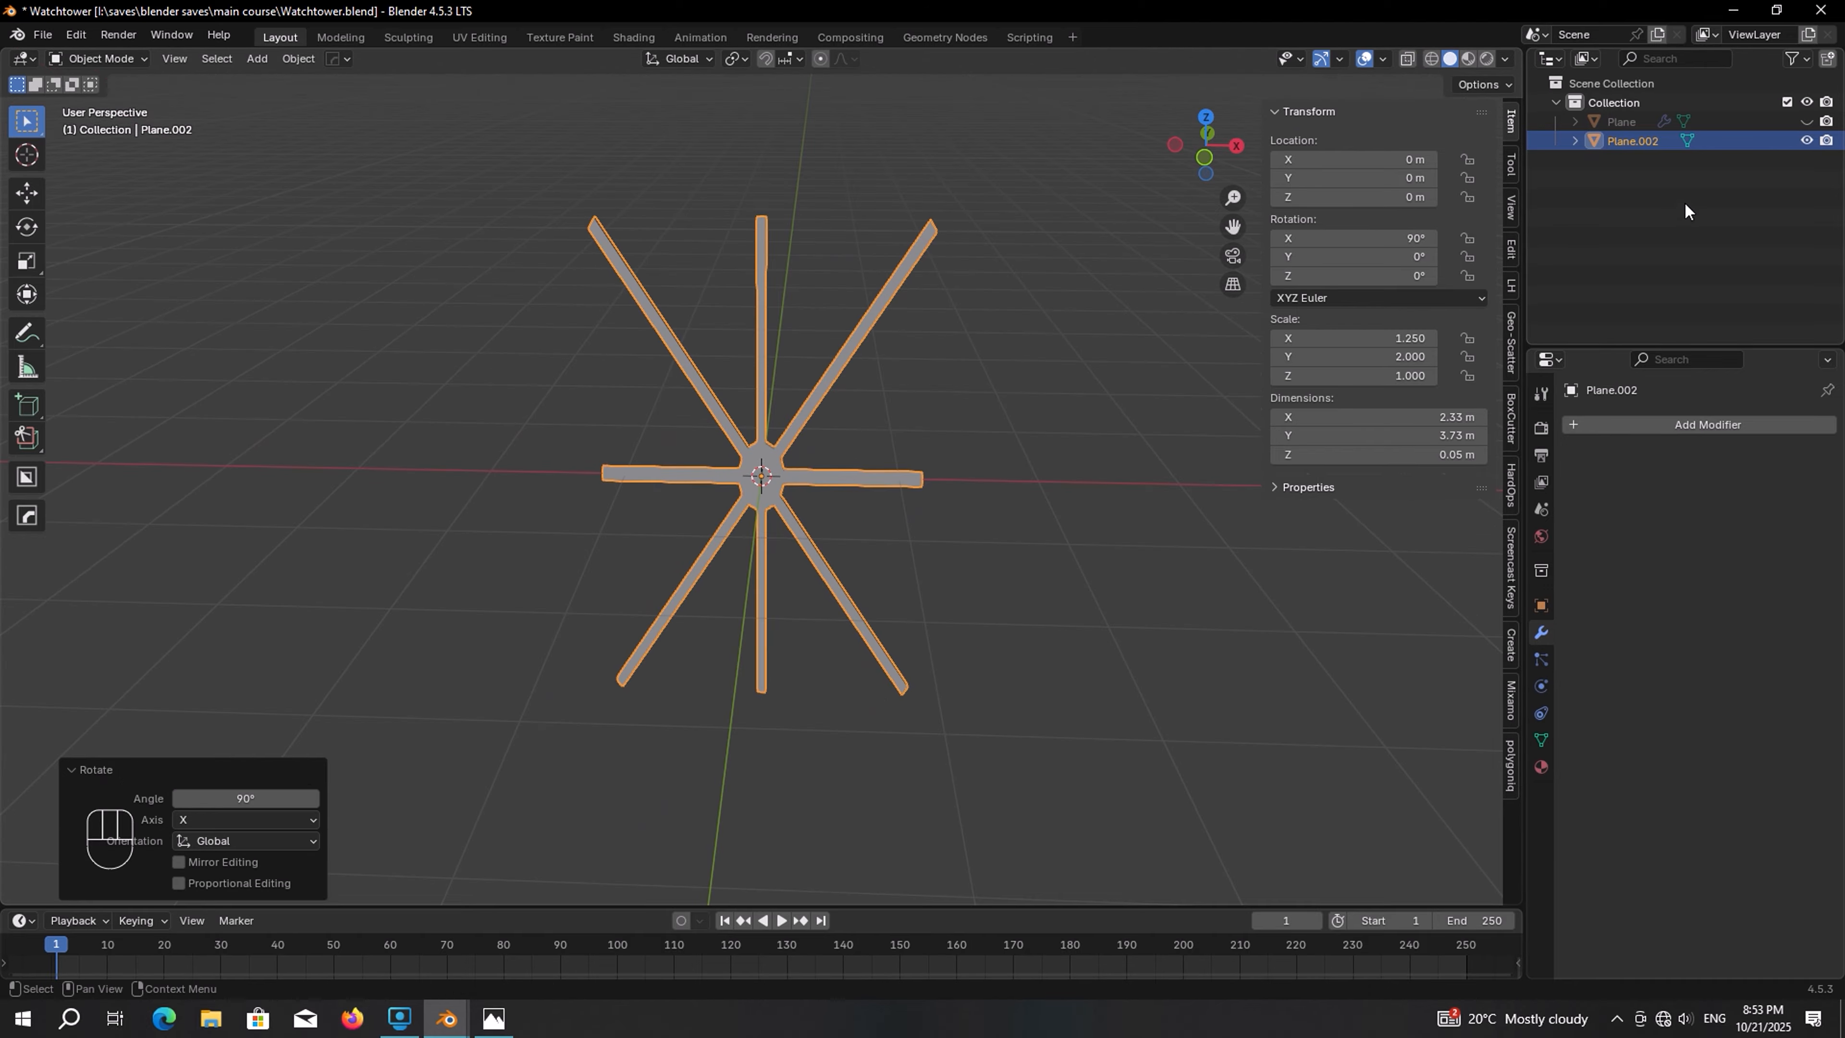
{"action": "left_click", "coordinate": [1805, 122]}
In front view, scale the cross bars to fit the corrugated panel, about 2.5 × 4 m
{"action": "middle_click_drag", "start_coordinate": [838, 330], "coordinate": [807, 289]}
{"action": "key", "text": "KP_1"}
{"action": "key", "text": "s"}
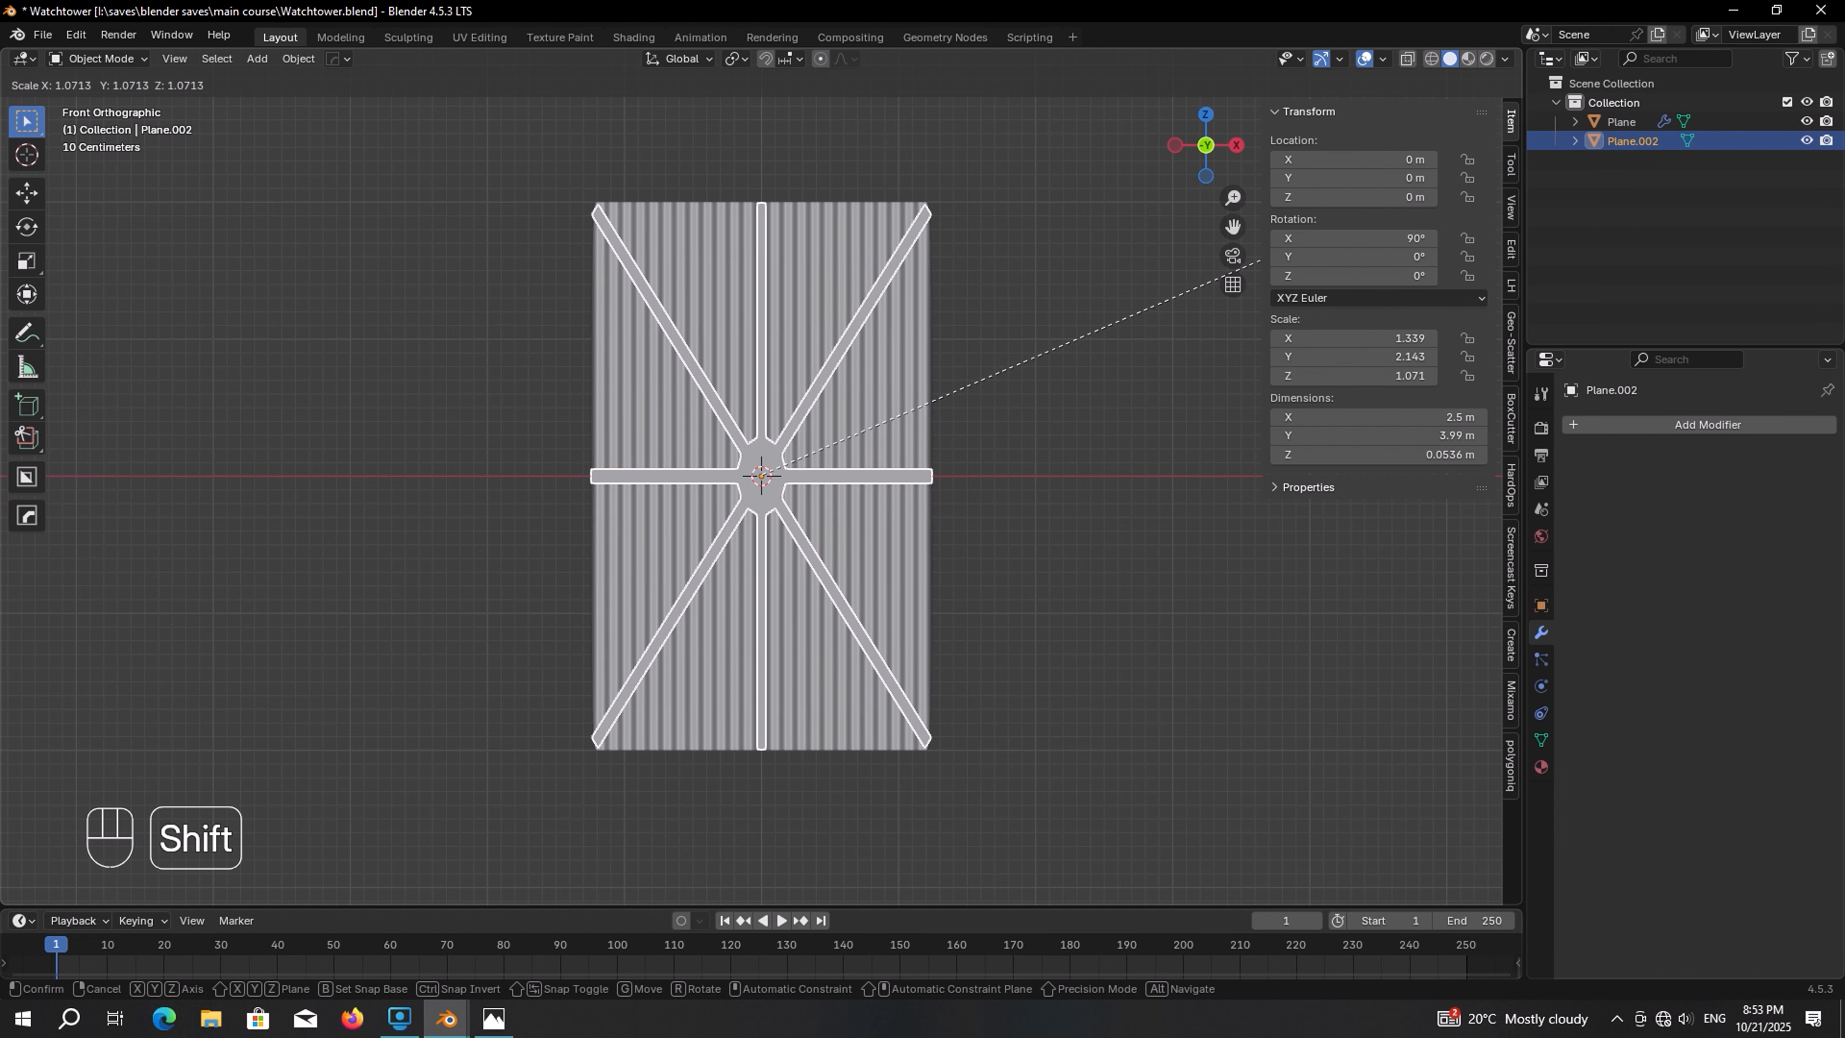
{"action": "left_click", "coordinate": [1261, 258]}
{"action": "middle_click_drag", "start_coordinate": [1261, 258], "coordinate": [1058, 313]}
{"action": "scroll", "coordinate": [1058, 313], "scroll_direction": "down", "scroll_amount": 4}
{"action": "left_click_drag", "start_coordinate": [1059, 313], "coordinate": [766, 436]}
{"action": "middle_click_drag", "start_coordinate": [770, 436], "coordinate": [934, 414]}
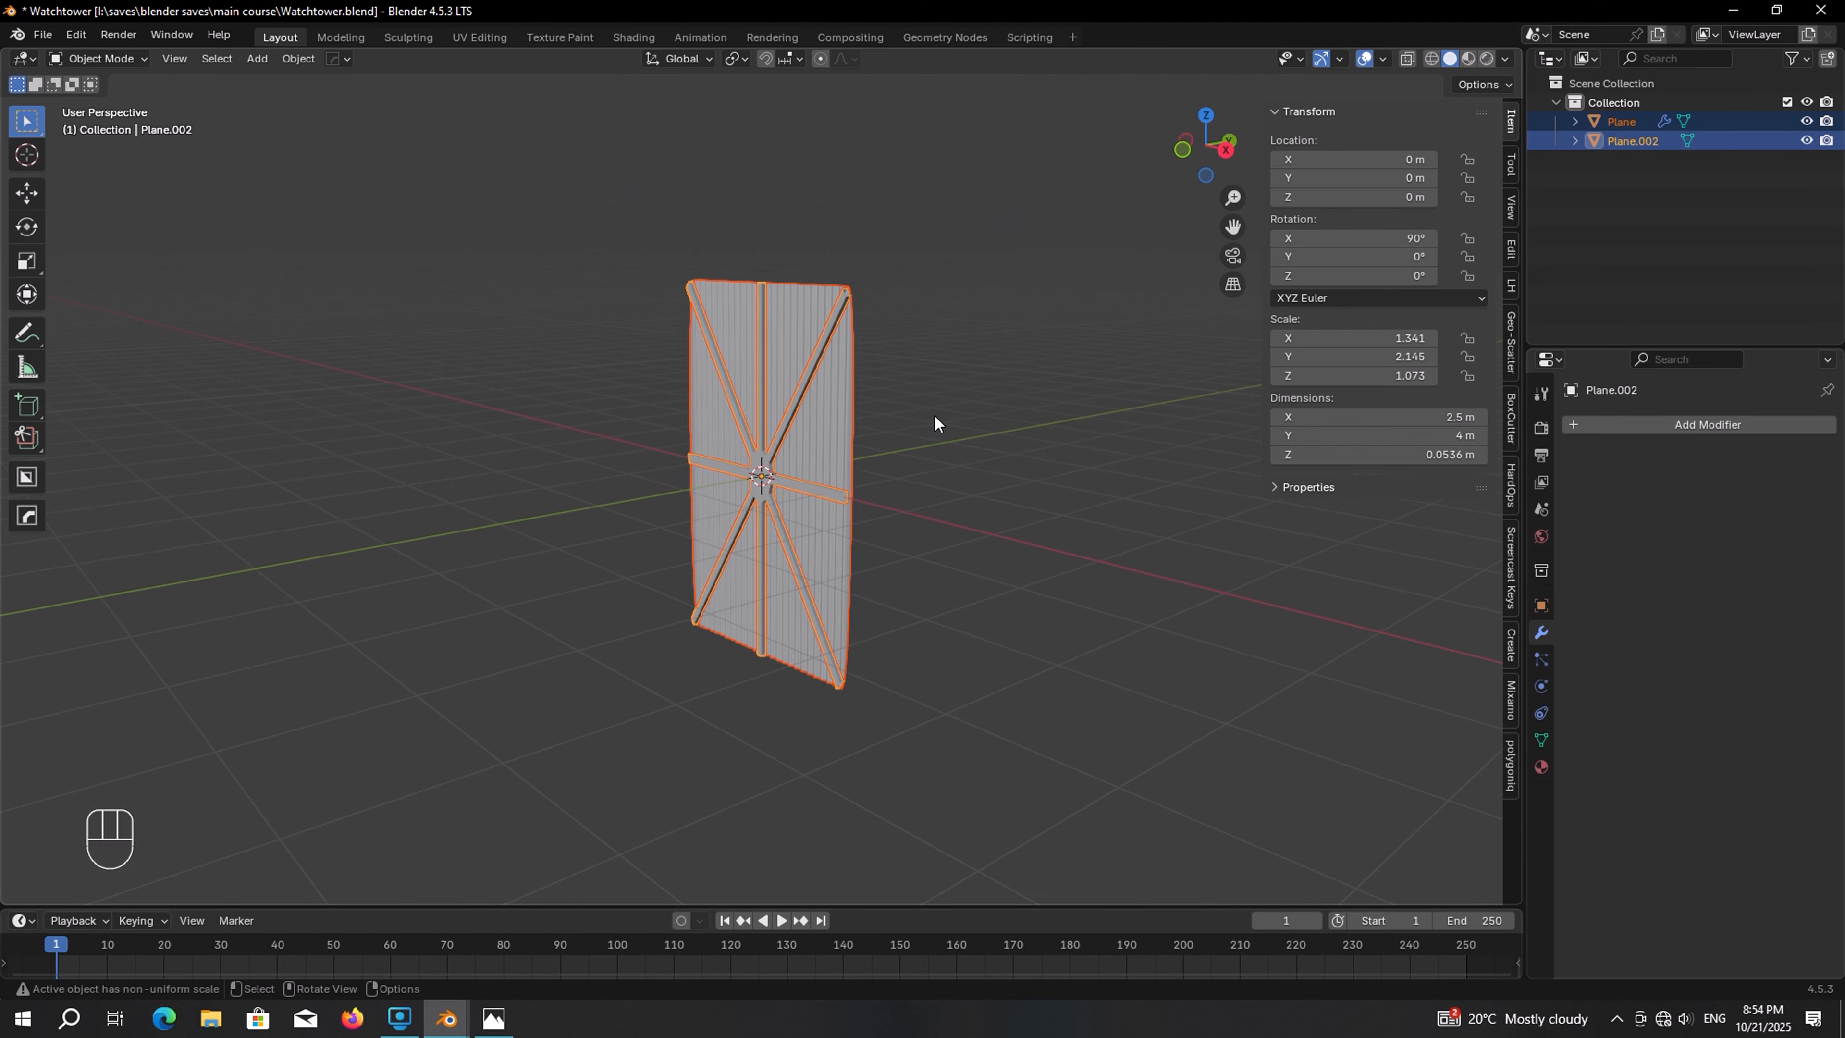
Move the panel and cross bars along Y out of the way, about 6.3 m
{"action": "key", "text": "g"}
{"action": "key", "text": "y"}
{"action": "left_click", "coordinate": [354, 519]}
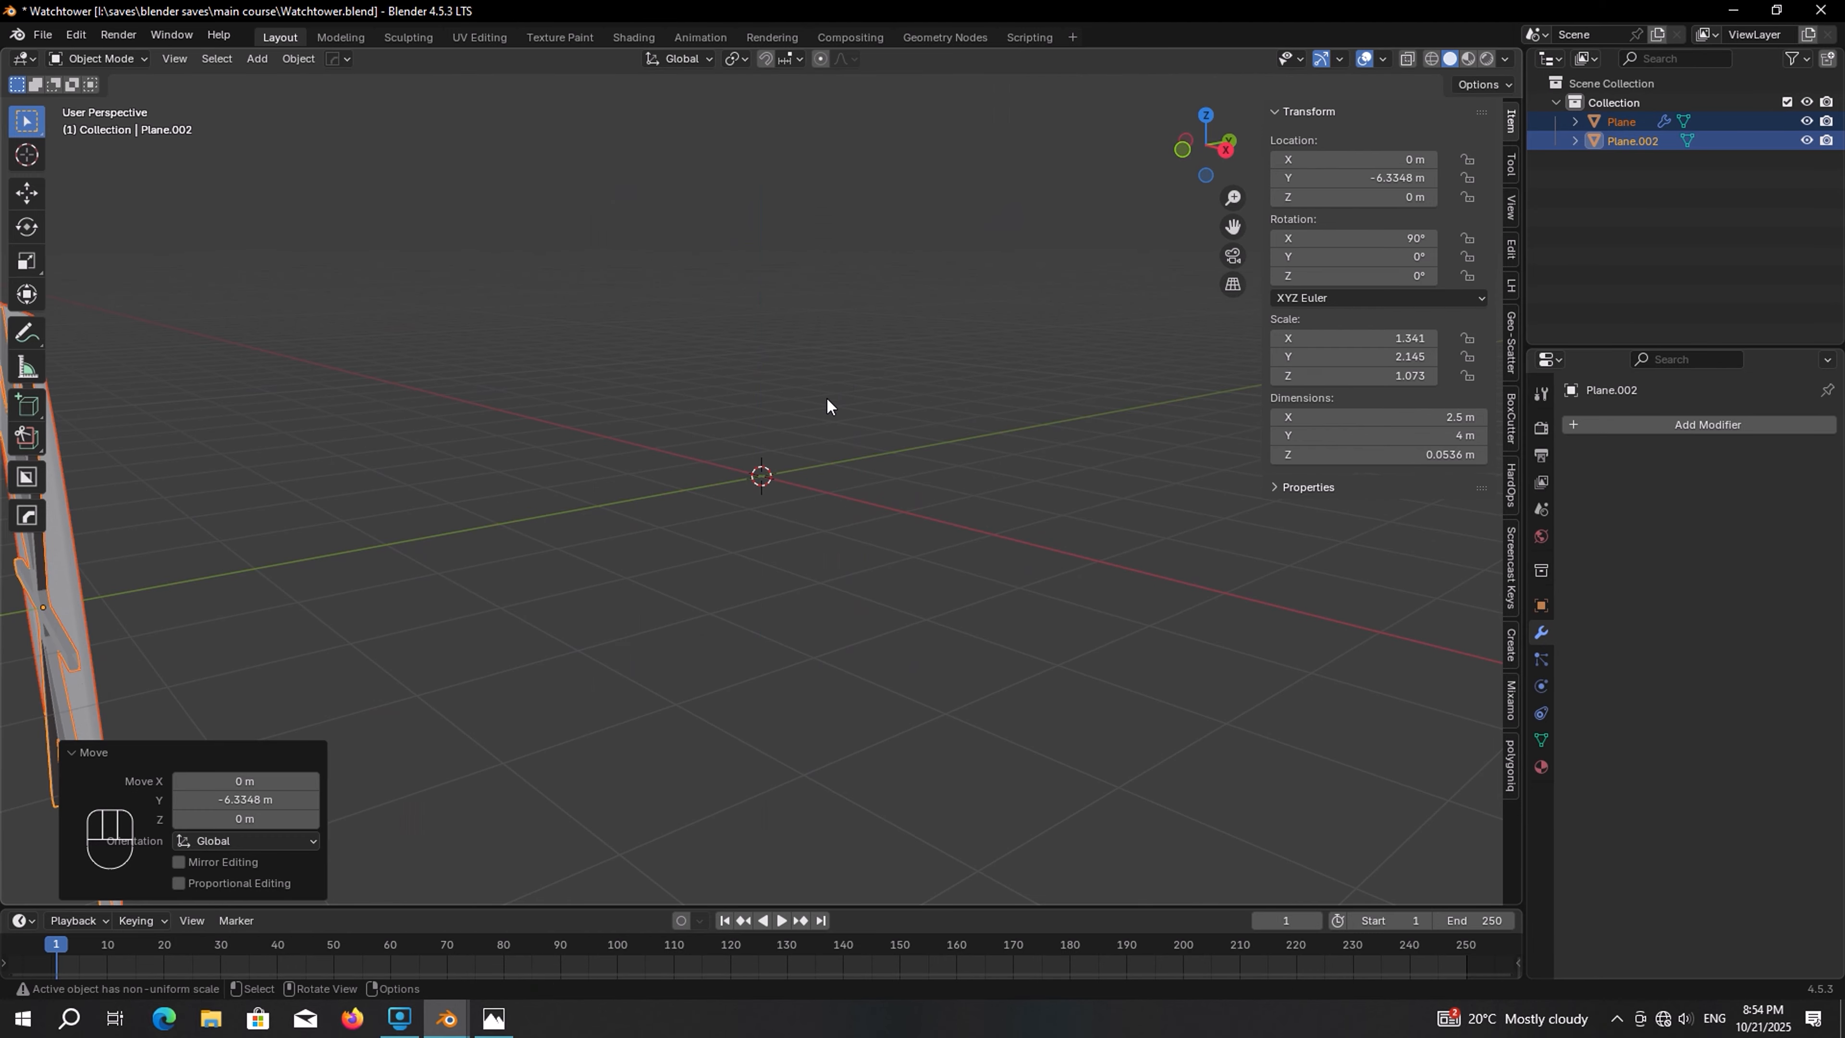
Add a cube and set its dimensions to 2.5 × 2.5 × 4 m
{"action": "key", "text": "shift+a"}
{"action": "mouse_move", "coordinate": [859, 367]}
{"action": "left_click", "coordinate": [915, 386]}
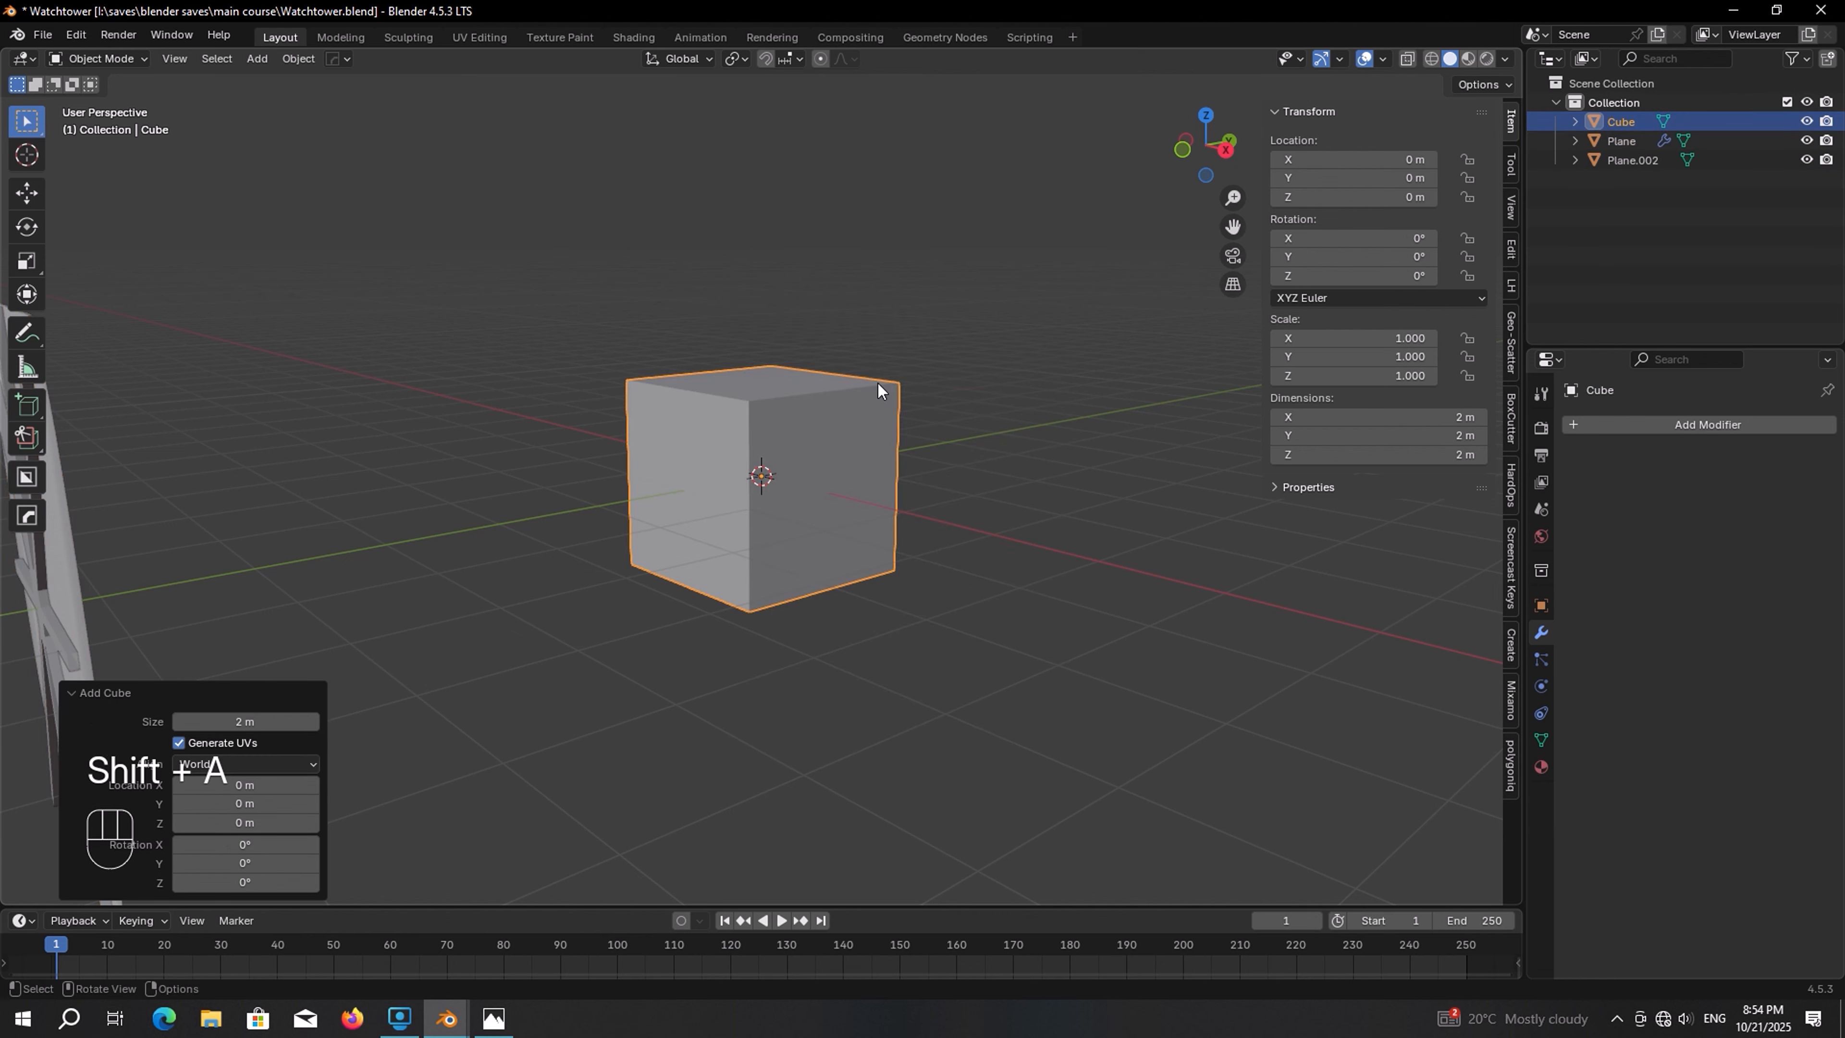
{"action": "mouse_move", "coordinate": [1347, 417]}
{"action": "left_mouse_down"}
{"action": "mouse_move", "coordinate": [1348, 437]}
{"action": "mouse_move", "coordinate": [1347, 414]}
{"action": "left_mouse_up"}
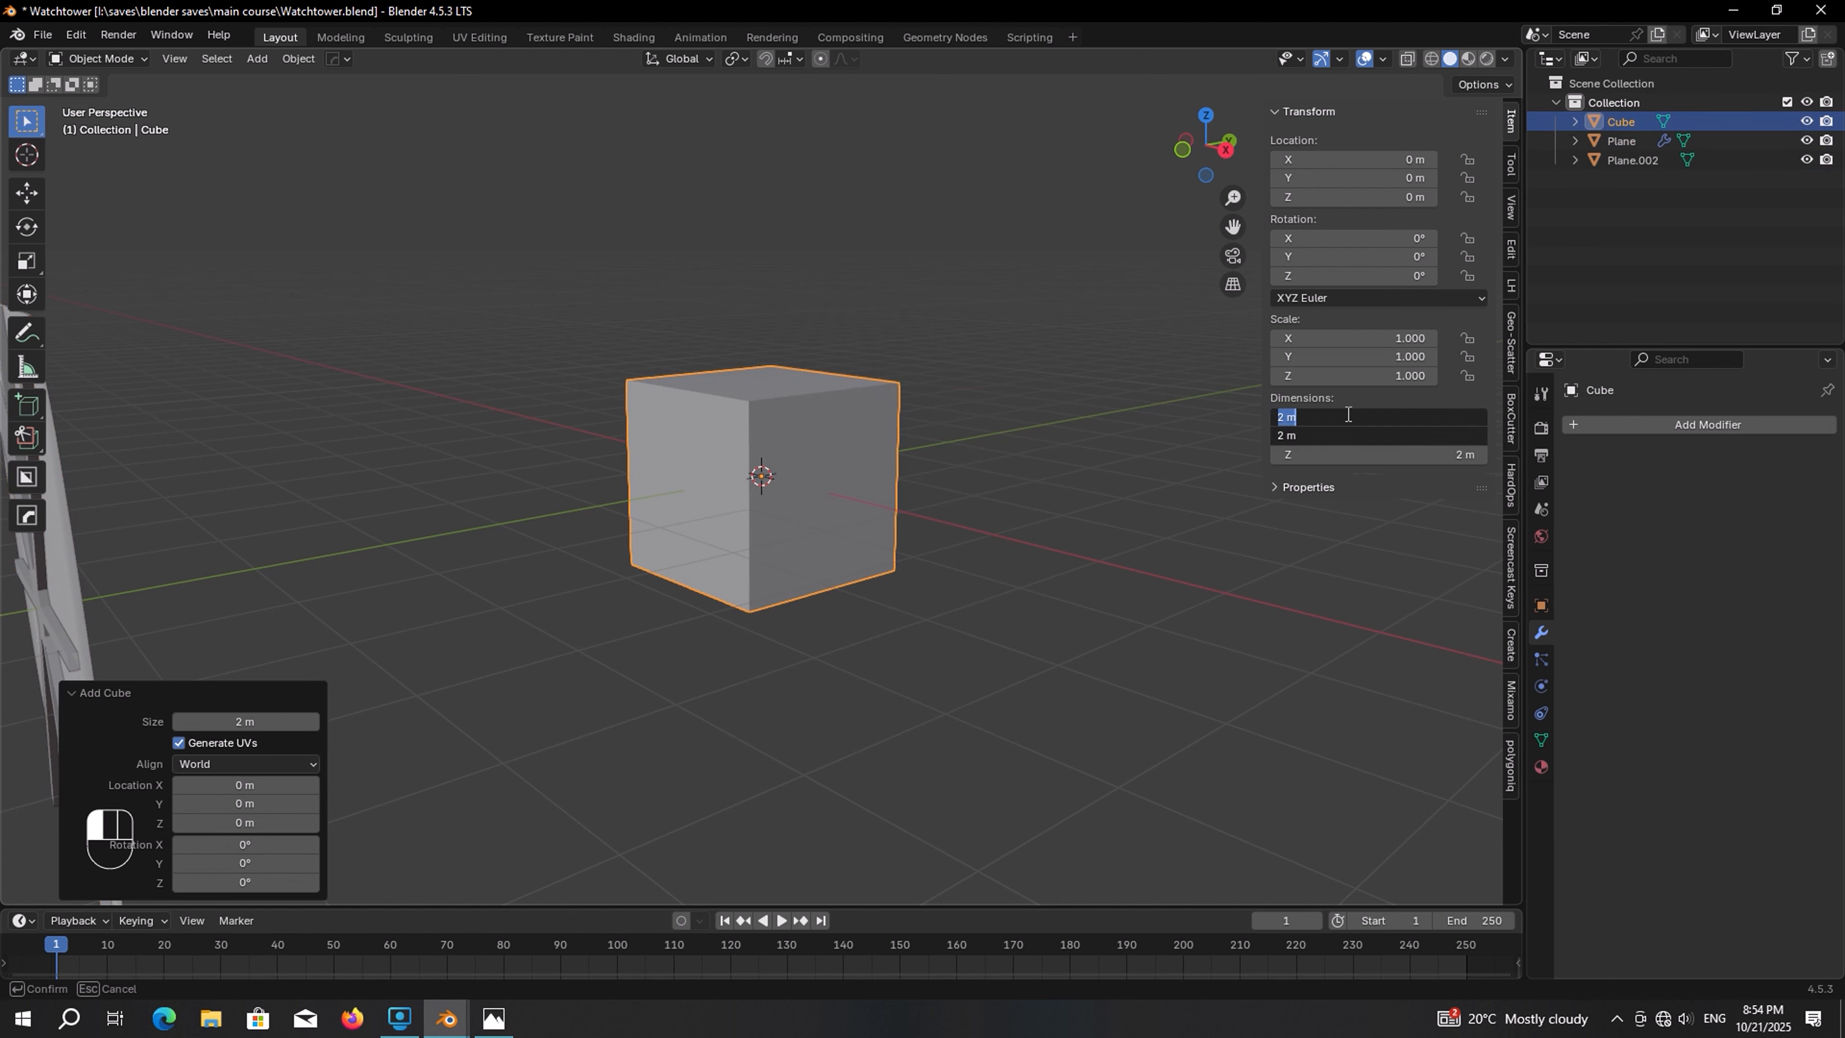
{"action": "type", "text": "2.5"}
{"action": "key", "text": "Return"}
{"action": "left_click", "coordinate": [1396, 449]}
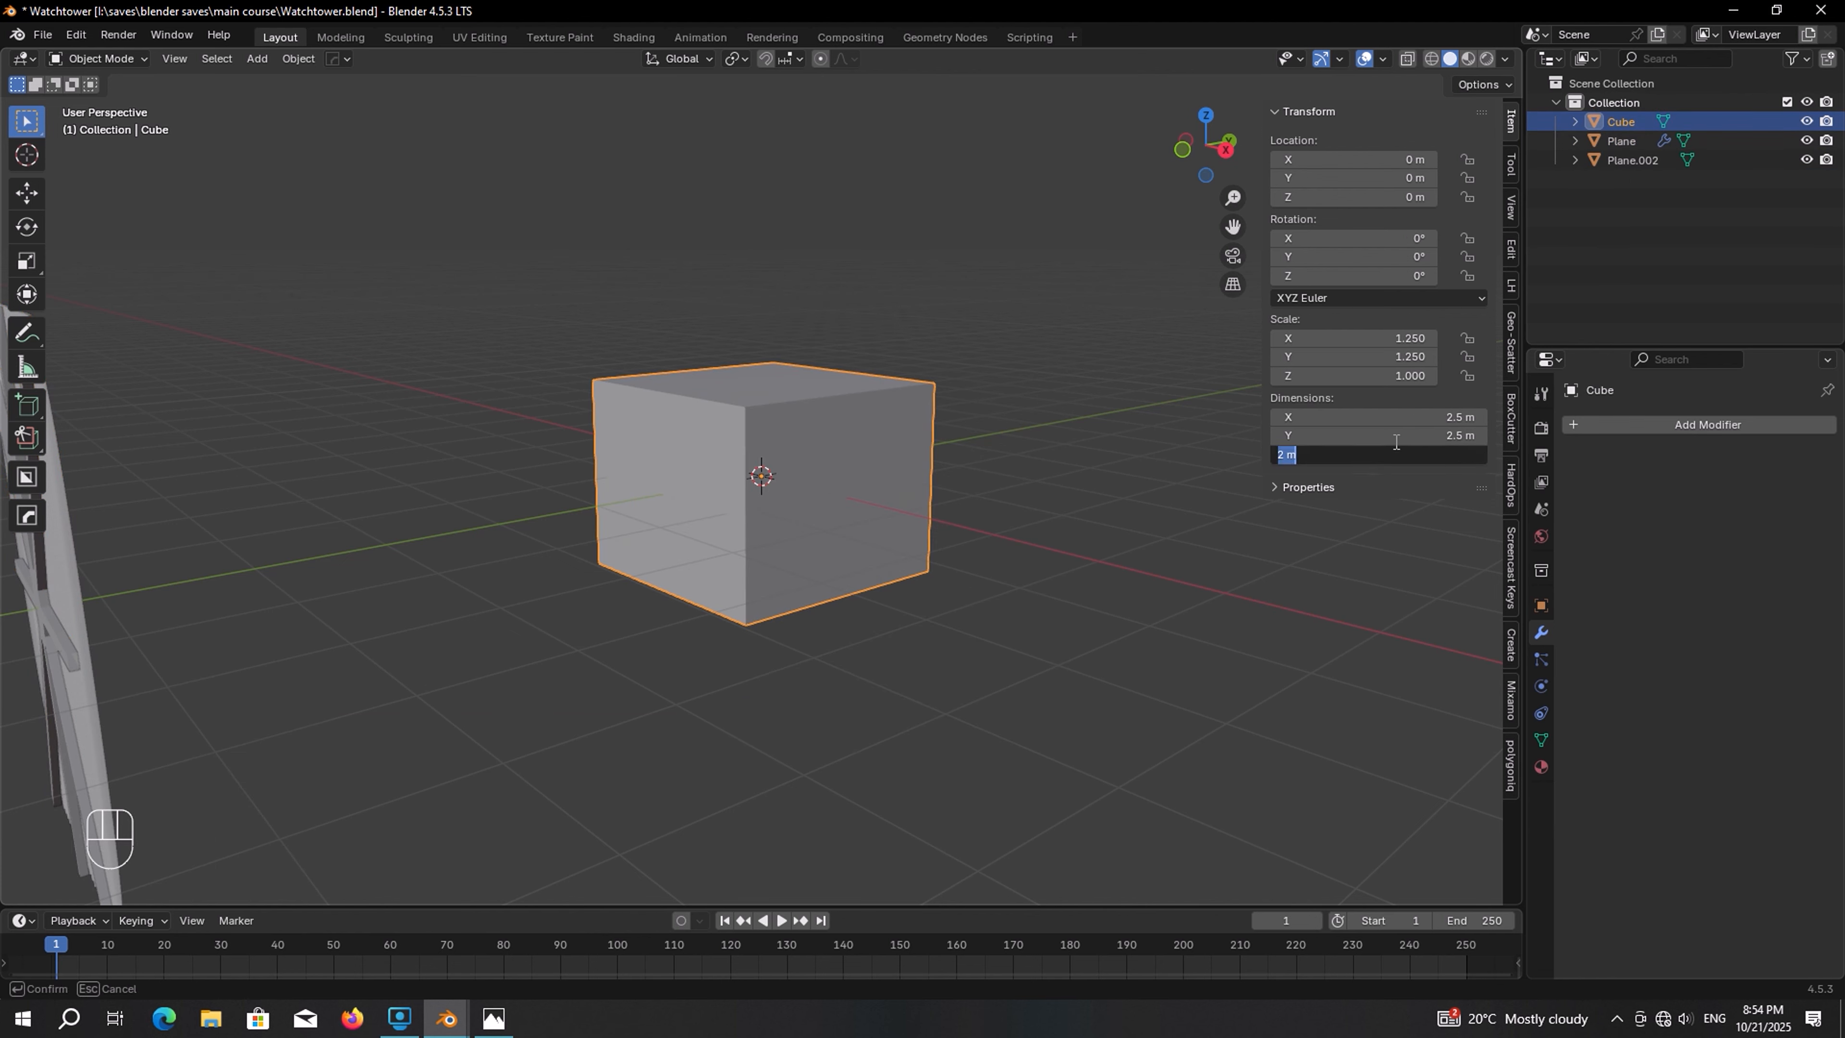
{"action": "key", "text": "Return"}
Raise the cube 2 m along Z with snapping so its base sits on the grid
{"action": "key", "text": "g"}
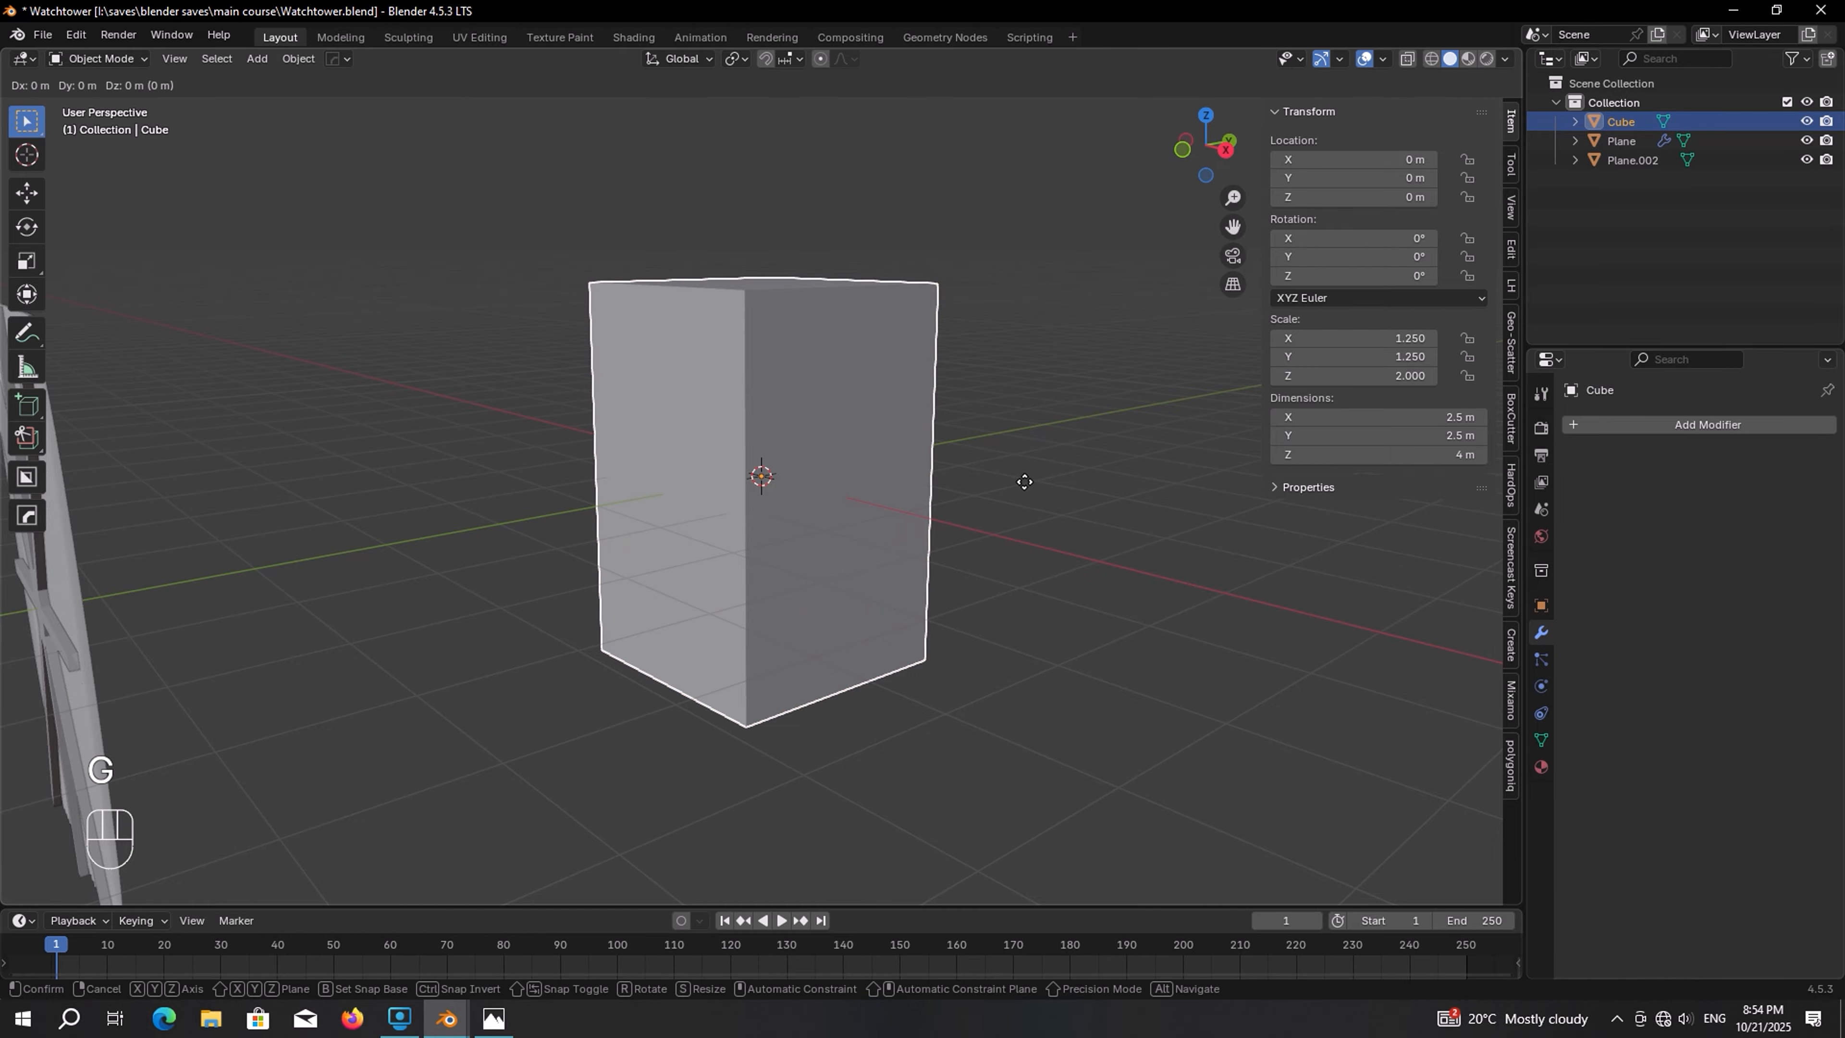
{"action": "key", "text": "z"}
{"action": "key", "text": "ctrl"}
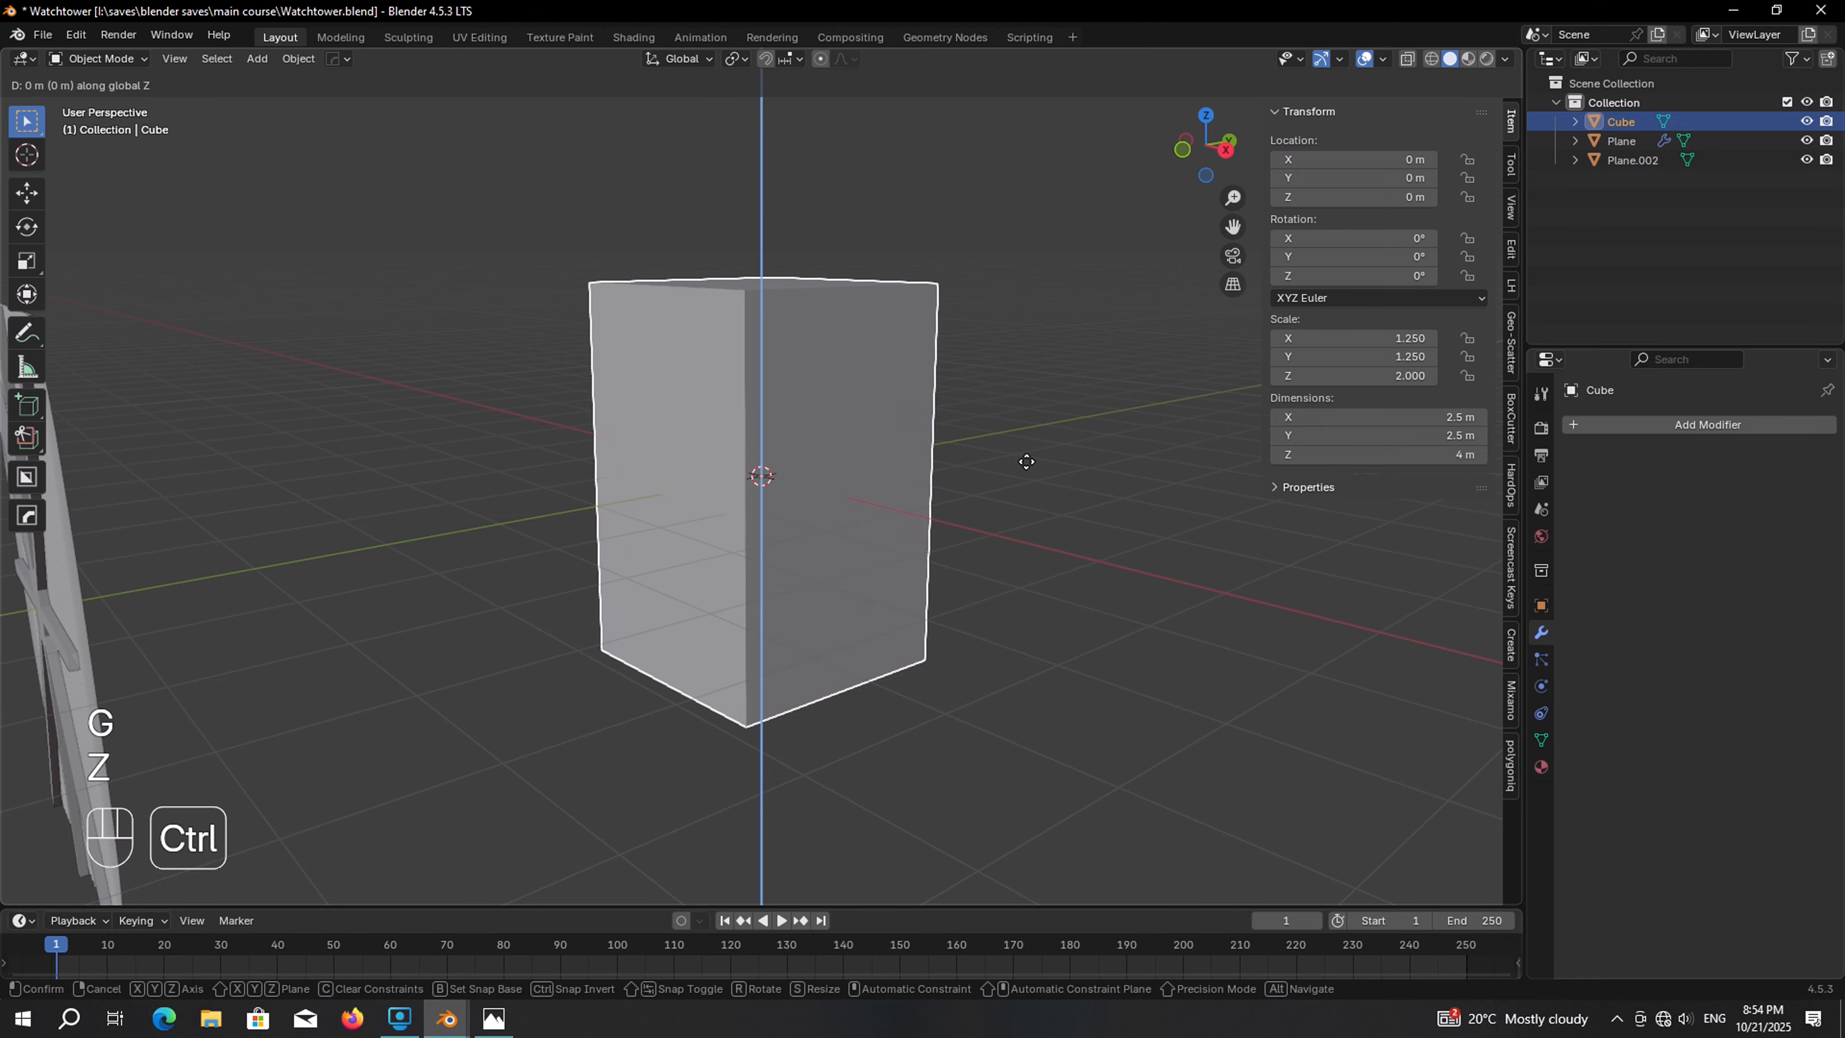
{"action": "left_click", "coordinate": [1042, 314]}
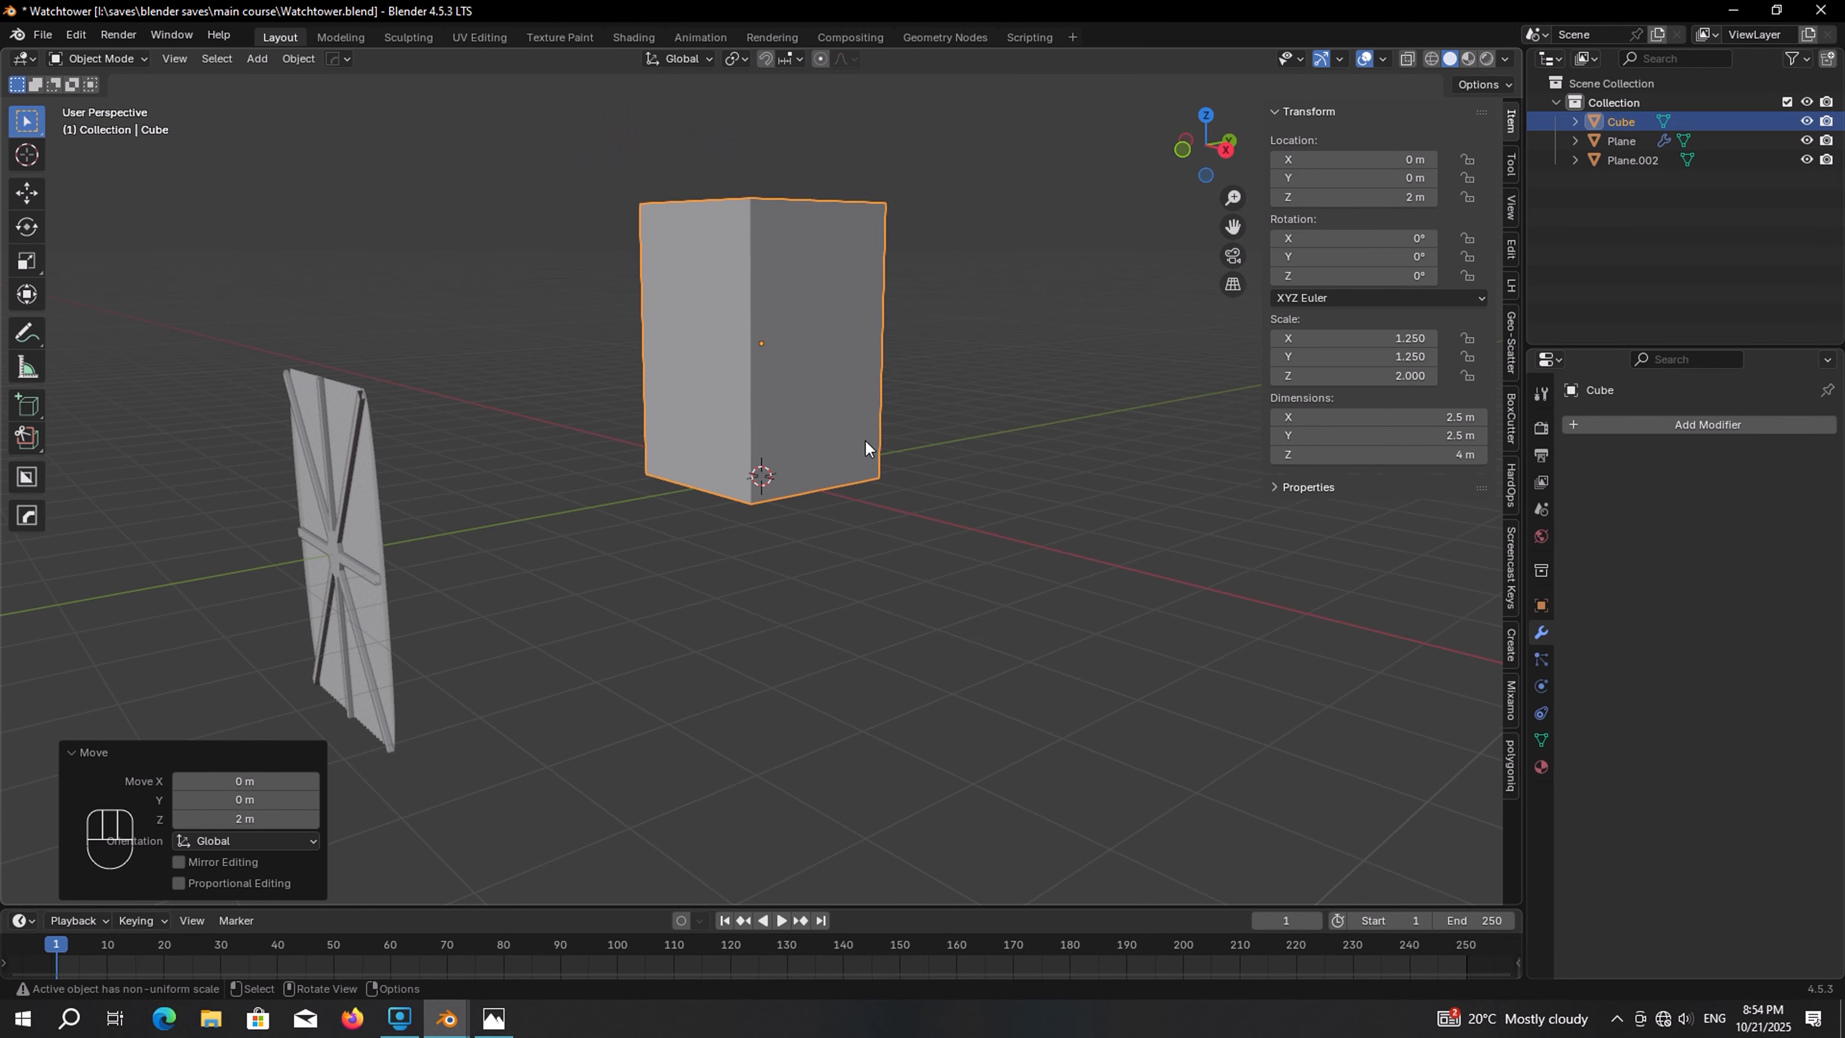
Select the panel and cross bars and raise them 2 m along Z with snapping
{"action": "left_click_drag", "start_coordinate": [428, 341], "coordinate": [244, 574]}
{"action": "middle_click_drag", "start_coordinate": [245, 574], "coordinate": [513, 542], "text": "shift"}
{"action": "key", "text": "g"}
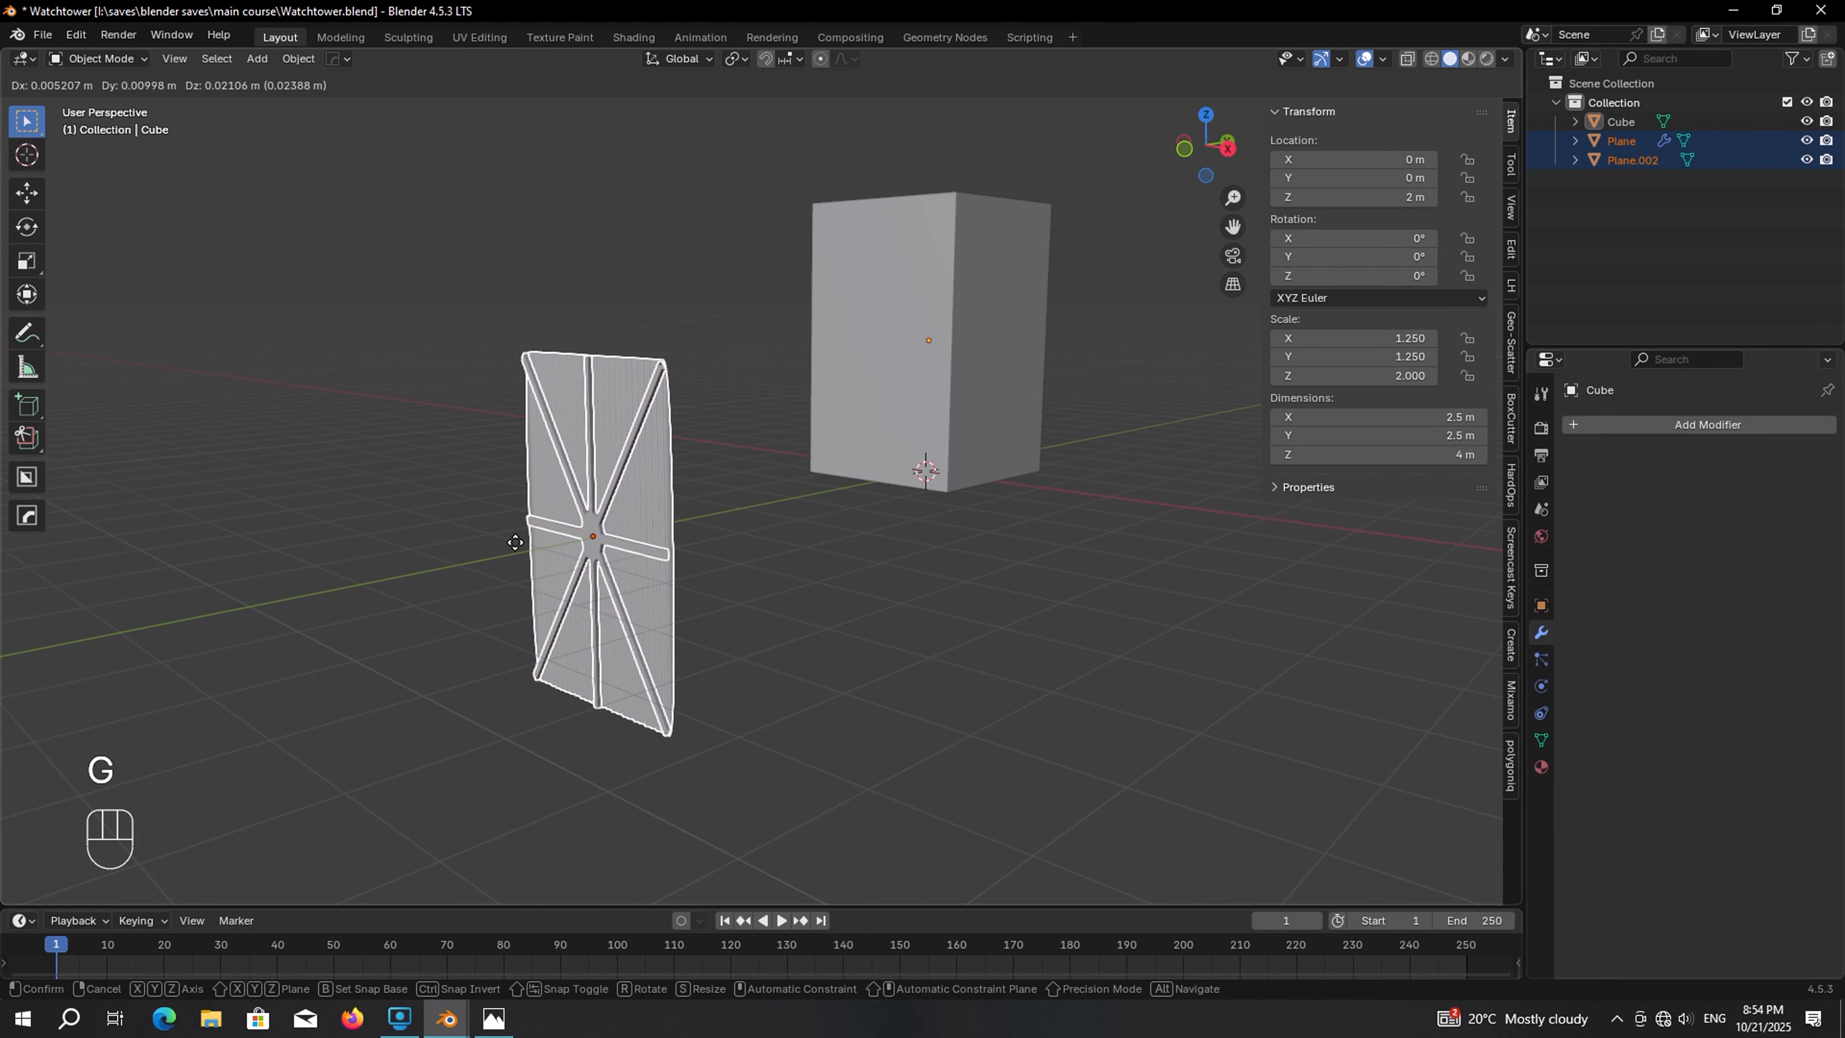
{"action": "key", "text": "z"}
{"action": "key", "text": "ctrl"}
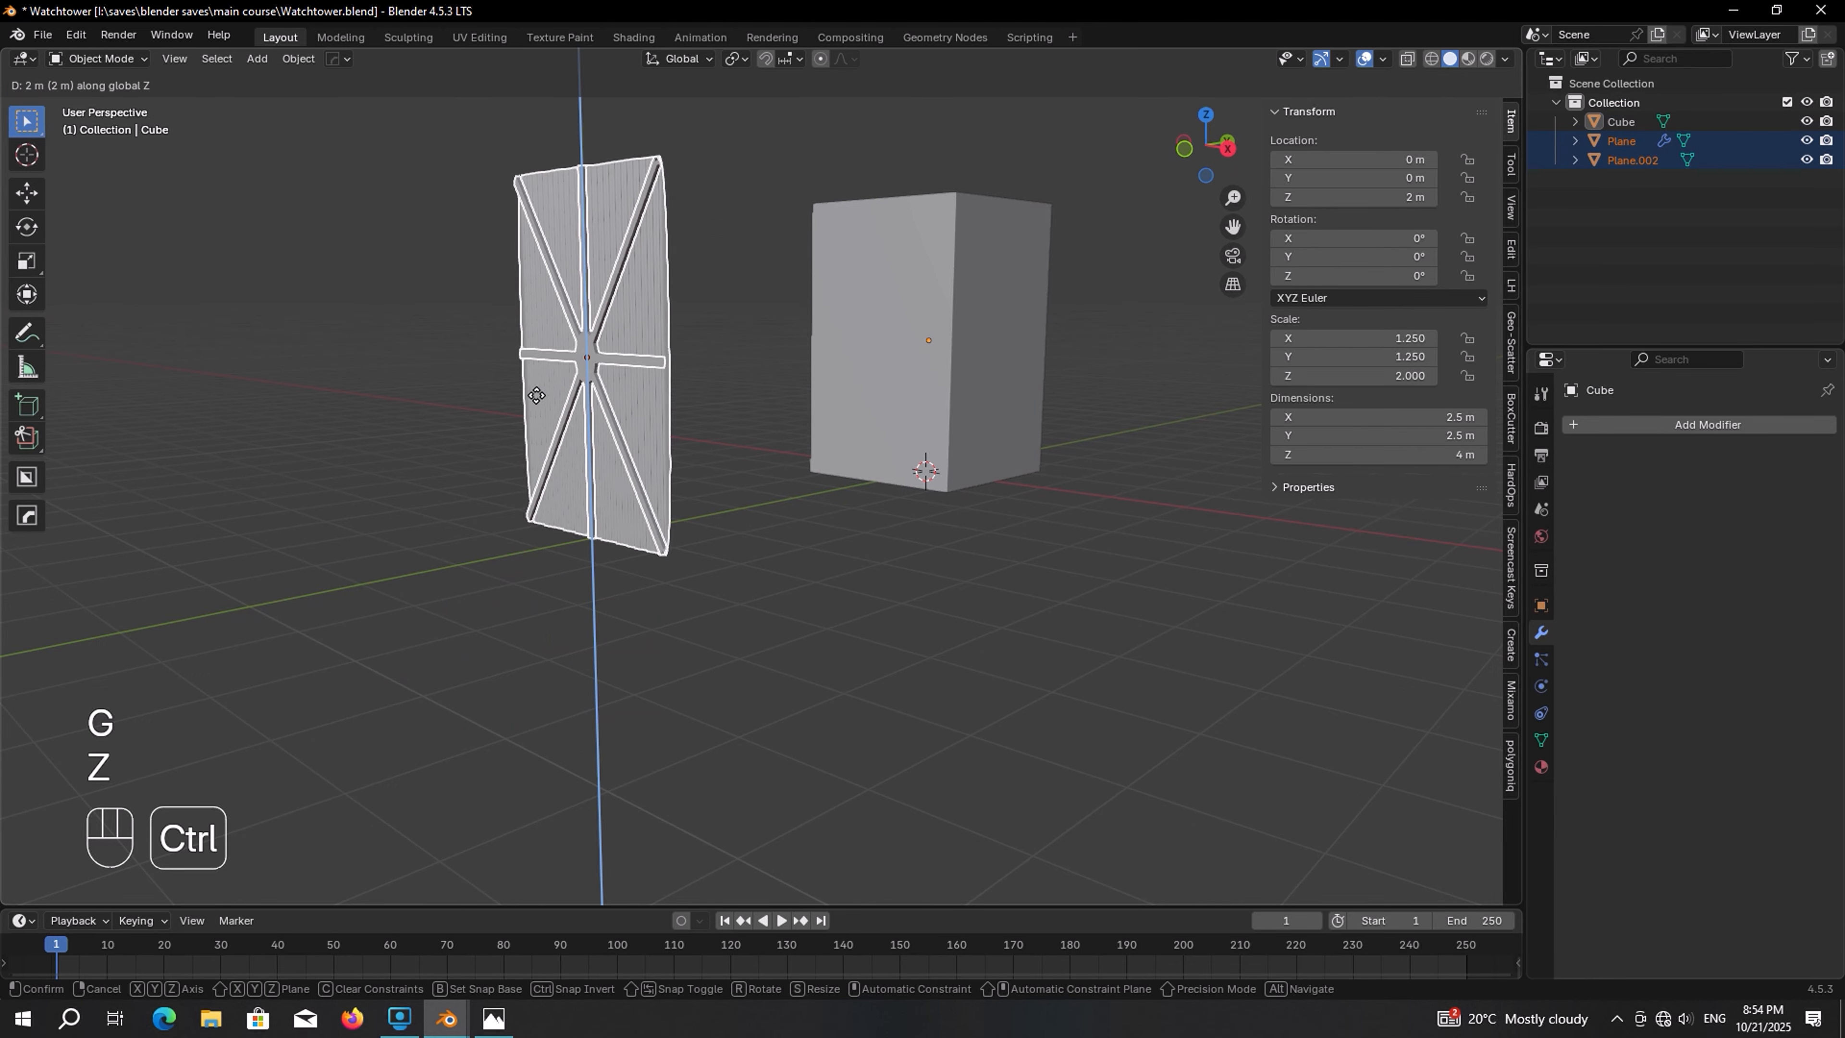
{"action": "left_click", "coordinate": [536, 390]}
{"action": "middle_click_drag", "start_coordinate": [700, 404], "coordinate": [638, 441]}
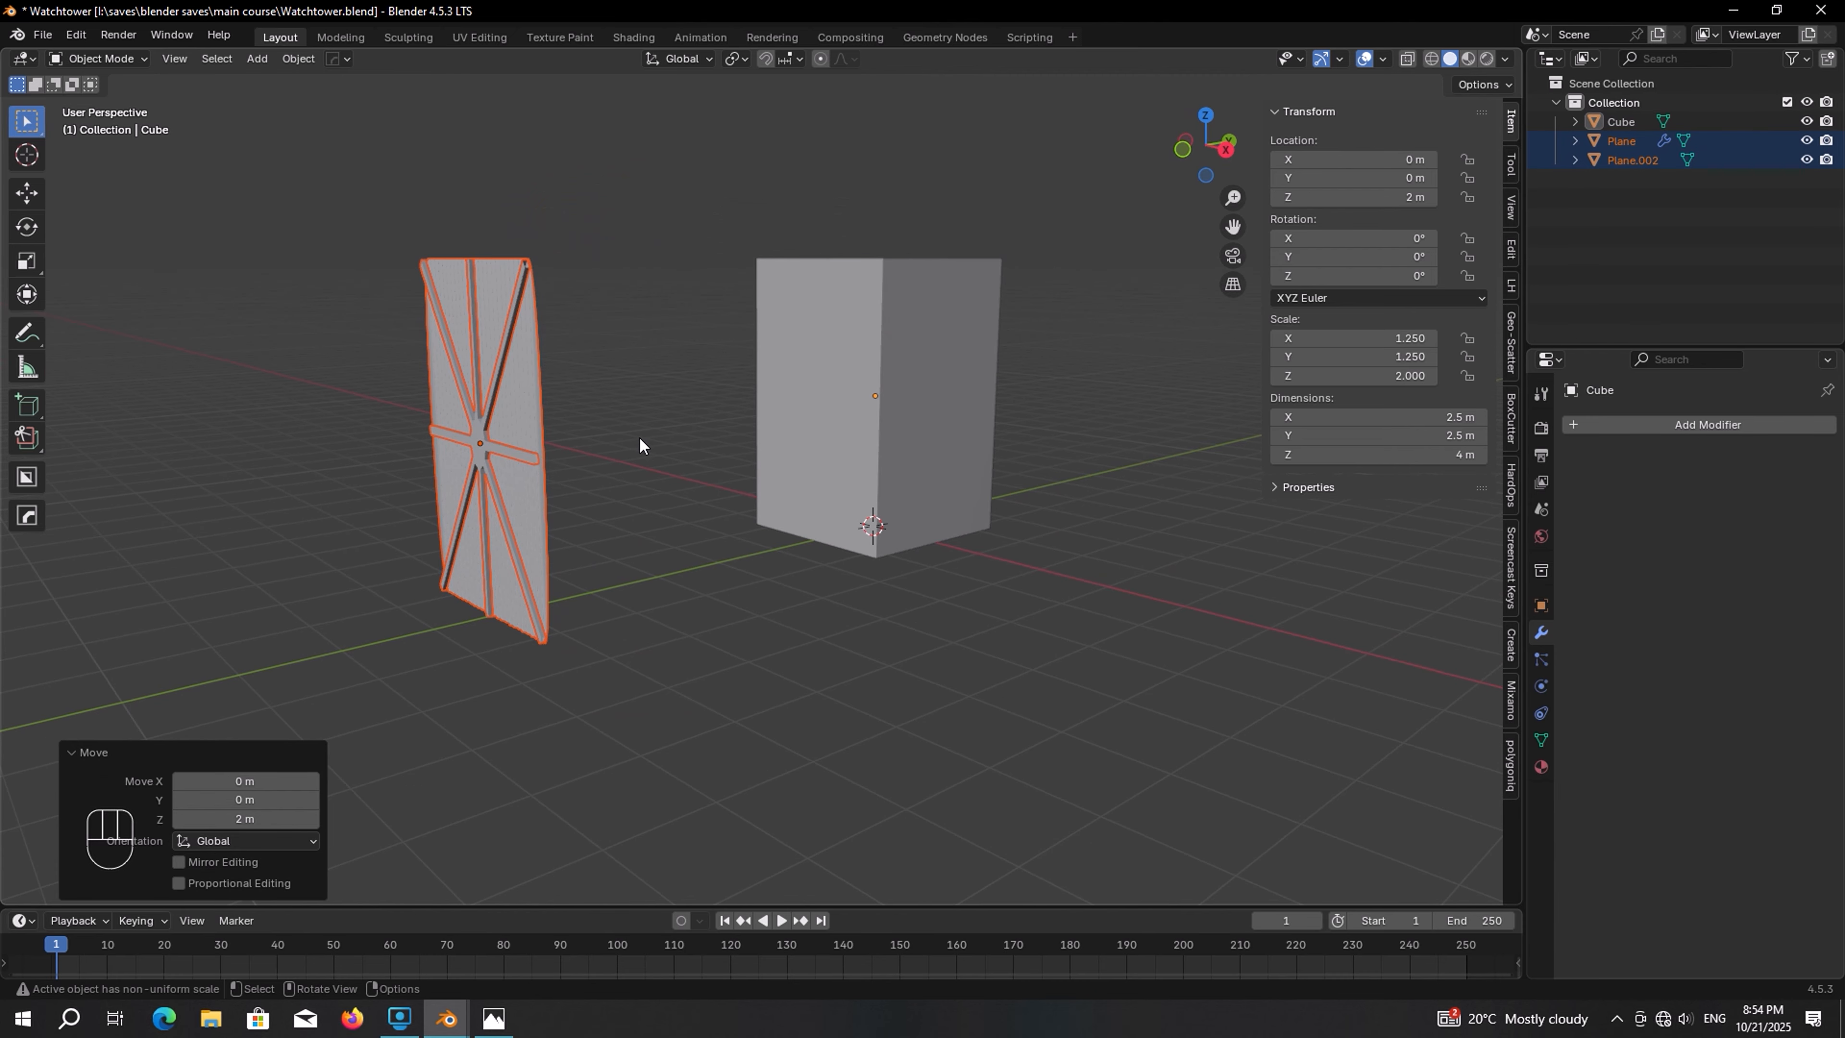
Move the panel and cross bars along Y, snapping them flush against the cube's side
{"action": "key", "text": "g"}
{"action": "key", "text": "x"}
{"action": "key", "text": "y"}
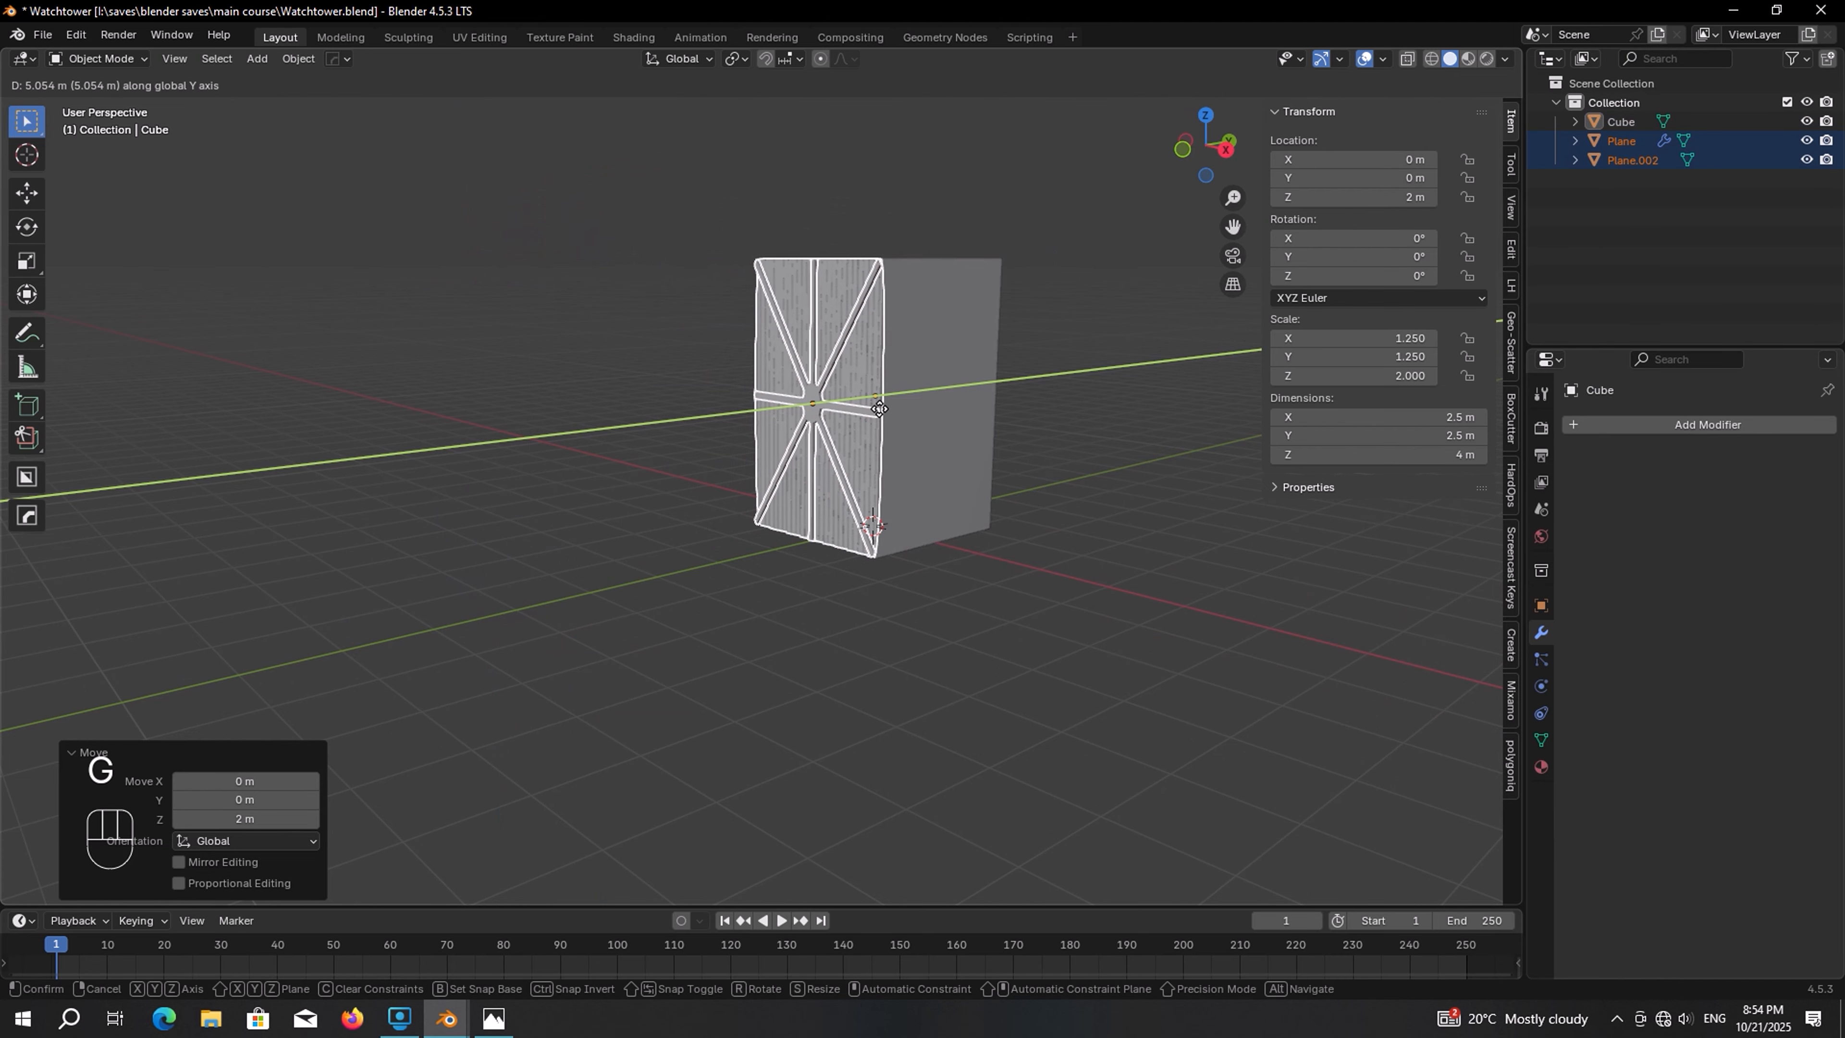
{"action": "key", "text": "shift"}
{"action": "left_click", "coordinate": [860, 411]}
{"action": "scroll", "coordinate": [860, 411], "scroll_direction": "up", "scroll_amount": 8}
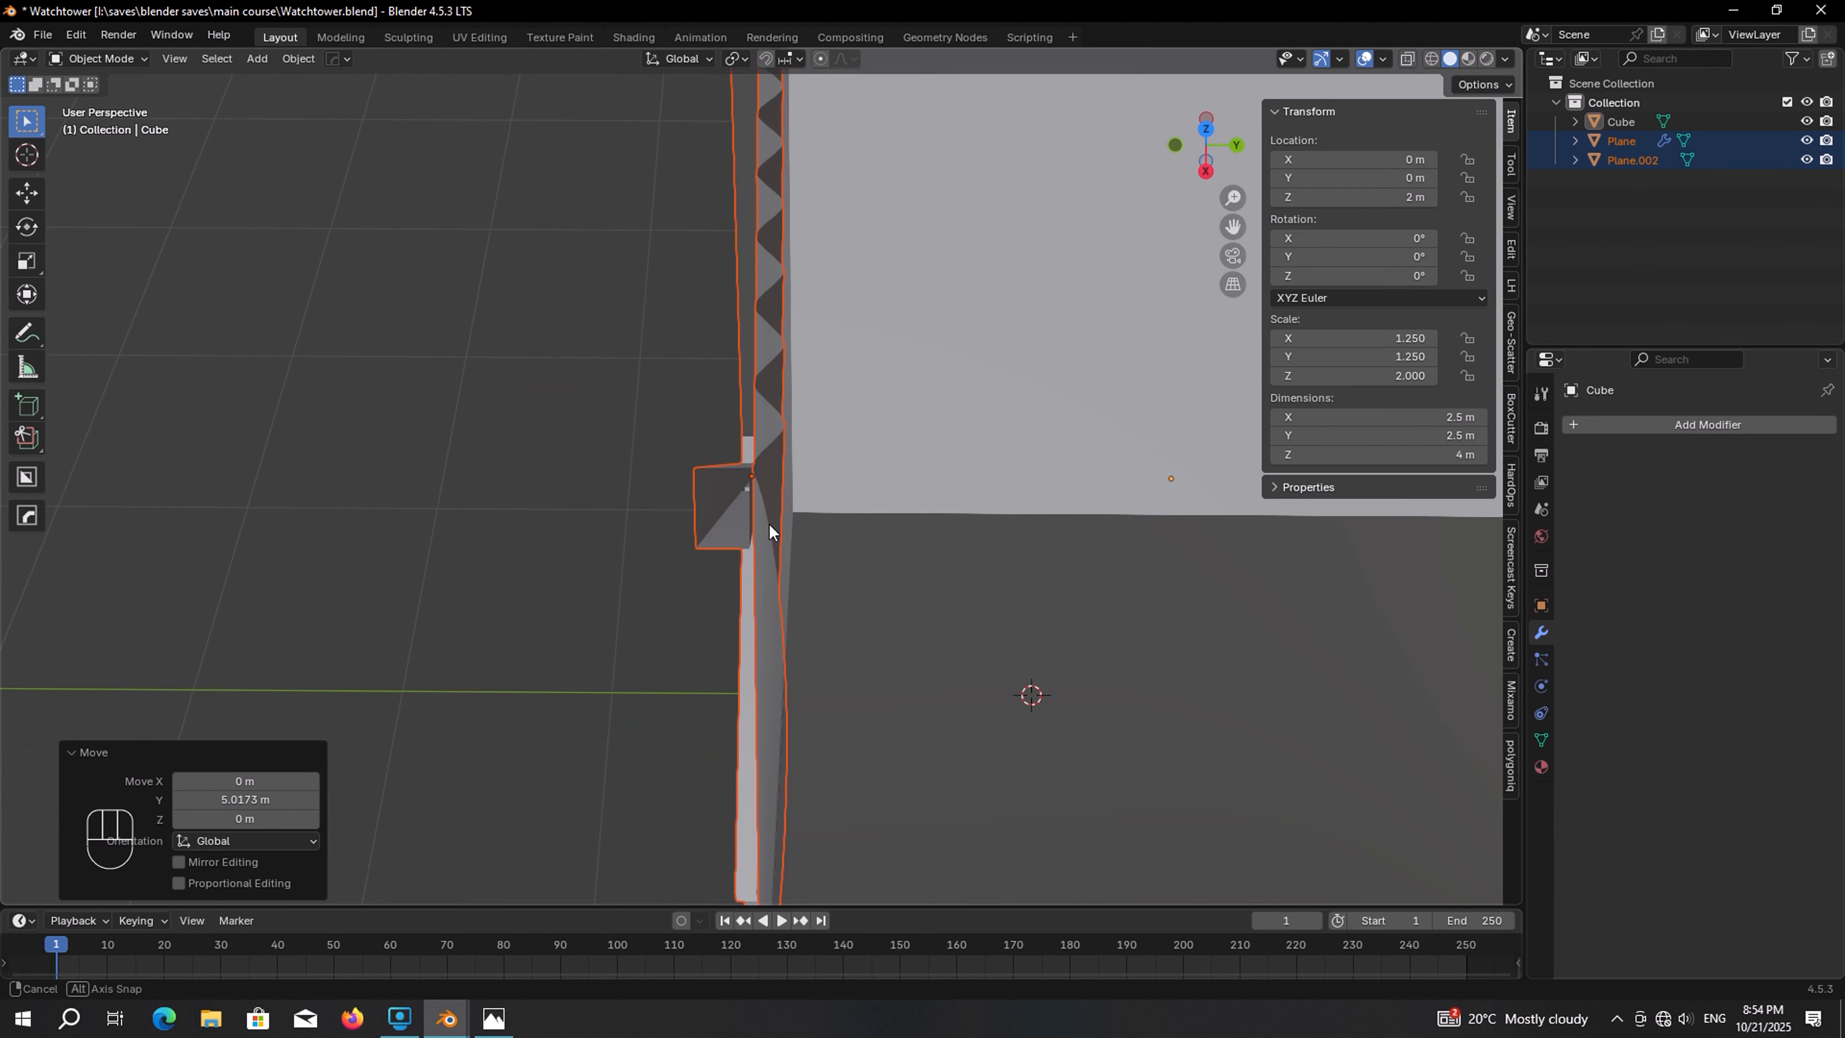
{"action": "middle_click_drag", "start_coordinate": [768, 523], "coordinate": [968, 401]}
{"action": "scroll", "coordinate": [785, 499], "scroll_direction": "down", "scroll_amount": 5}
{"action": "scroll", "coordinate": [940, 418], "scroll_direction": "down", "scroll_amount": 3}
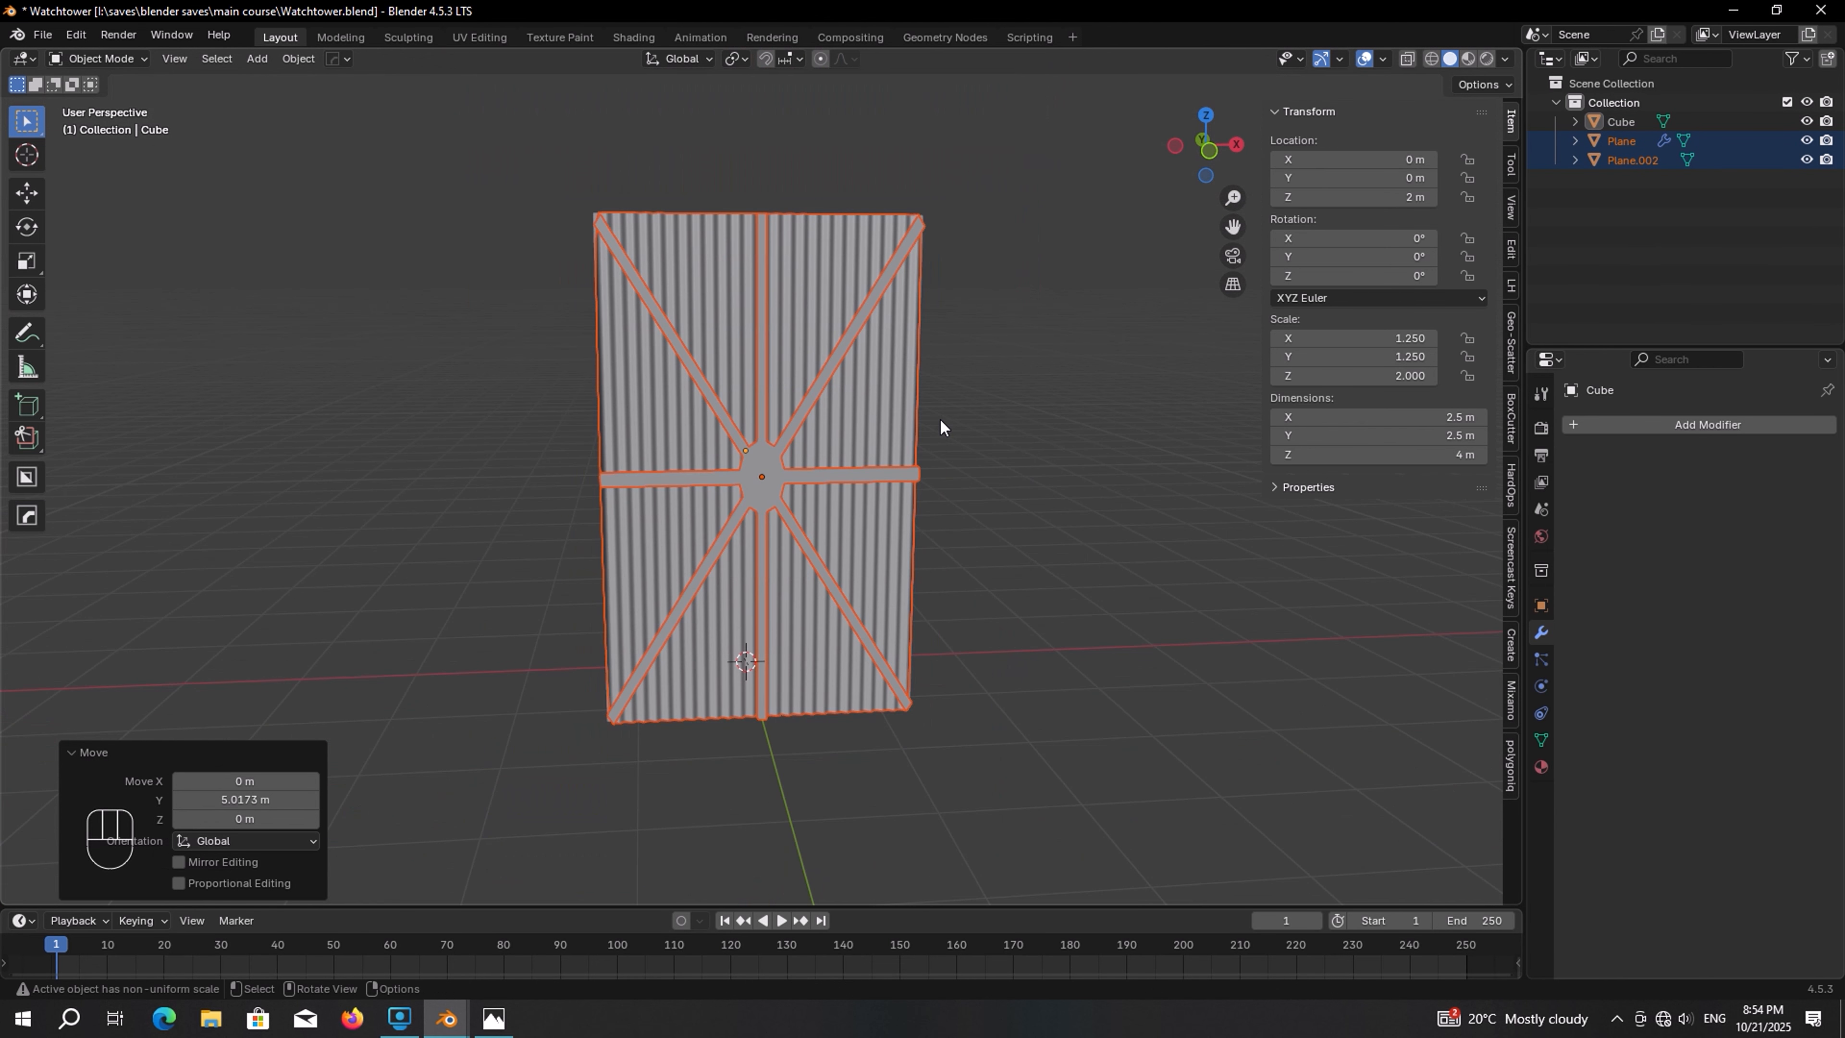
Duplicate the cube along X and scale the copy in X and Y into a thin post about 0.19 m square
{"action": "left_click", "coordinate": [925, 407]}
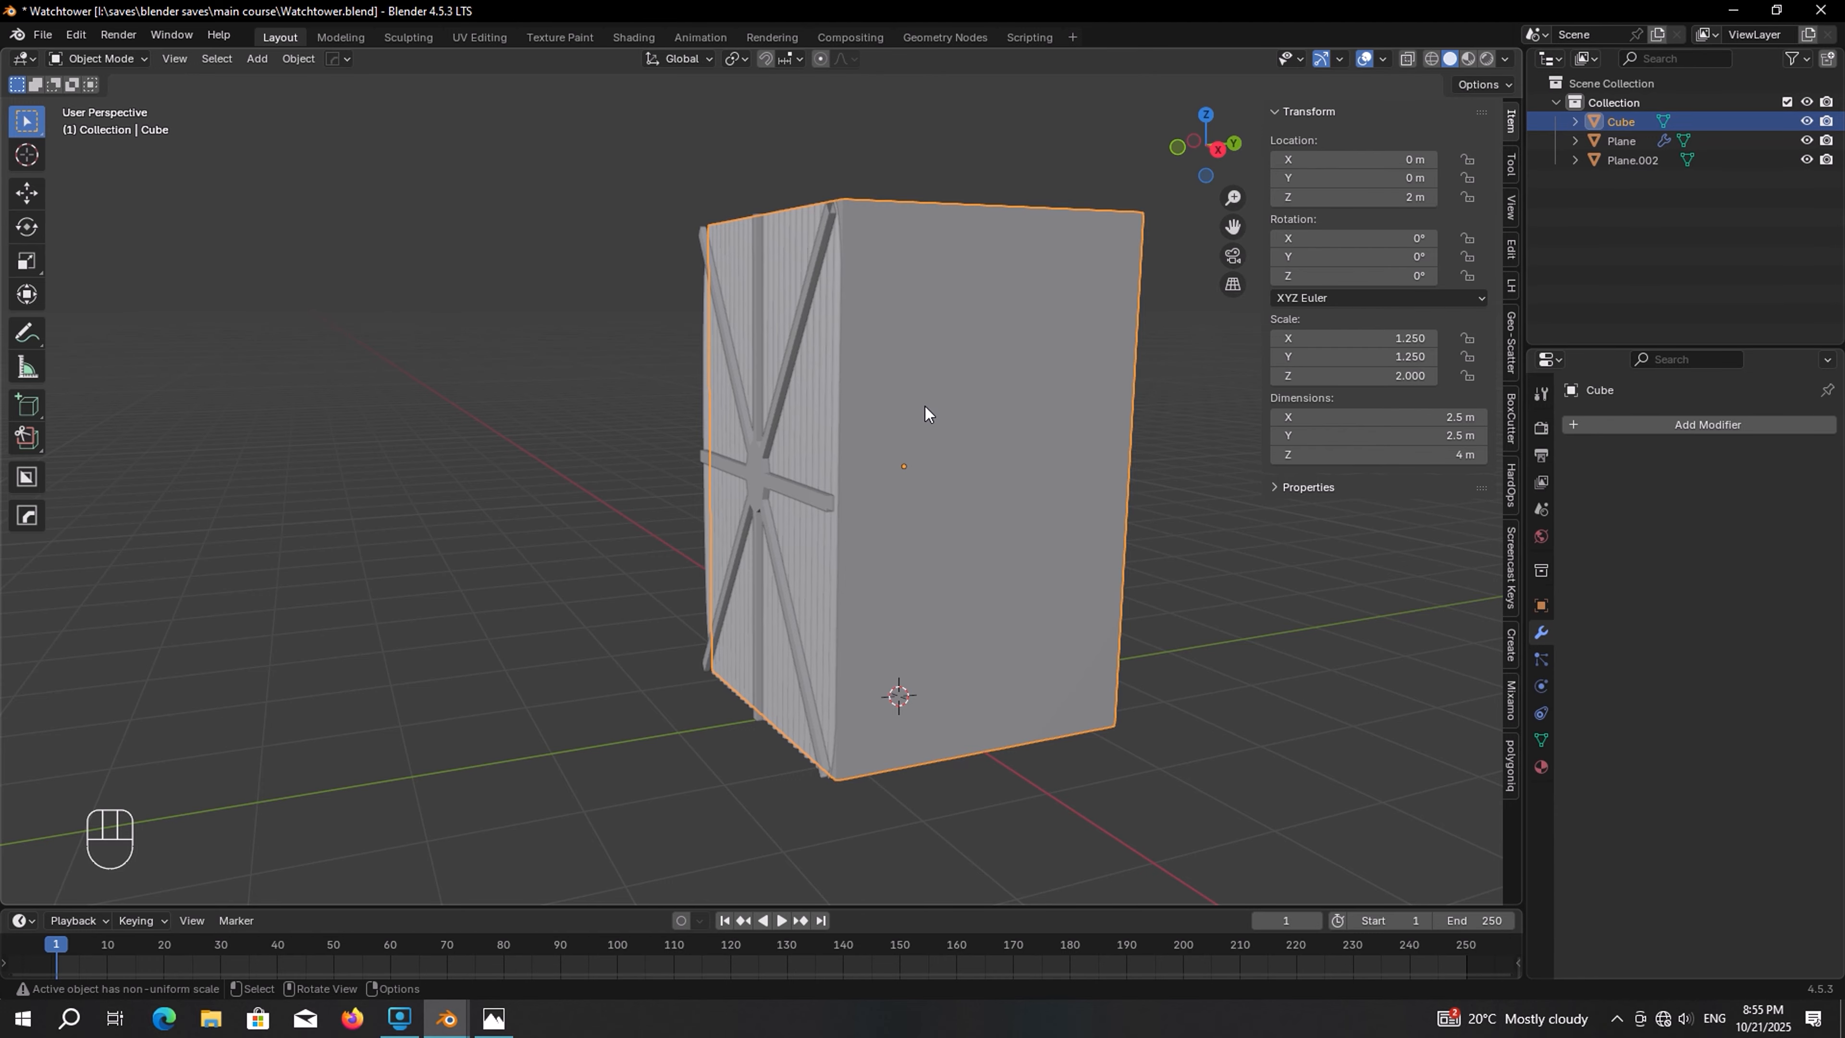
{"action": "middle_click_drag", "start_coordinate": [925, 414], "coordinate": [885, 456]}
{"action": "key", "text": "shift+d"}
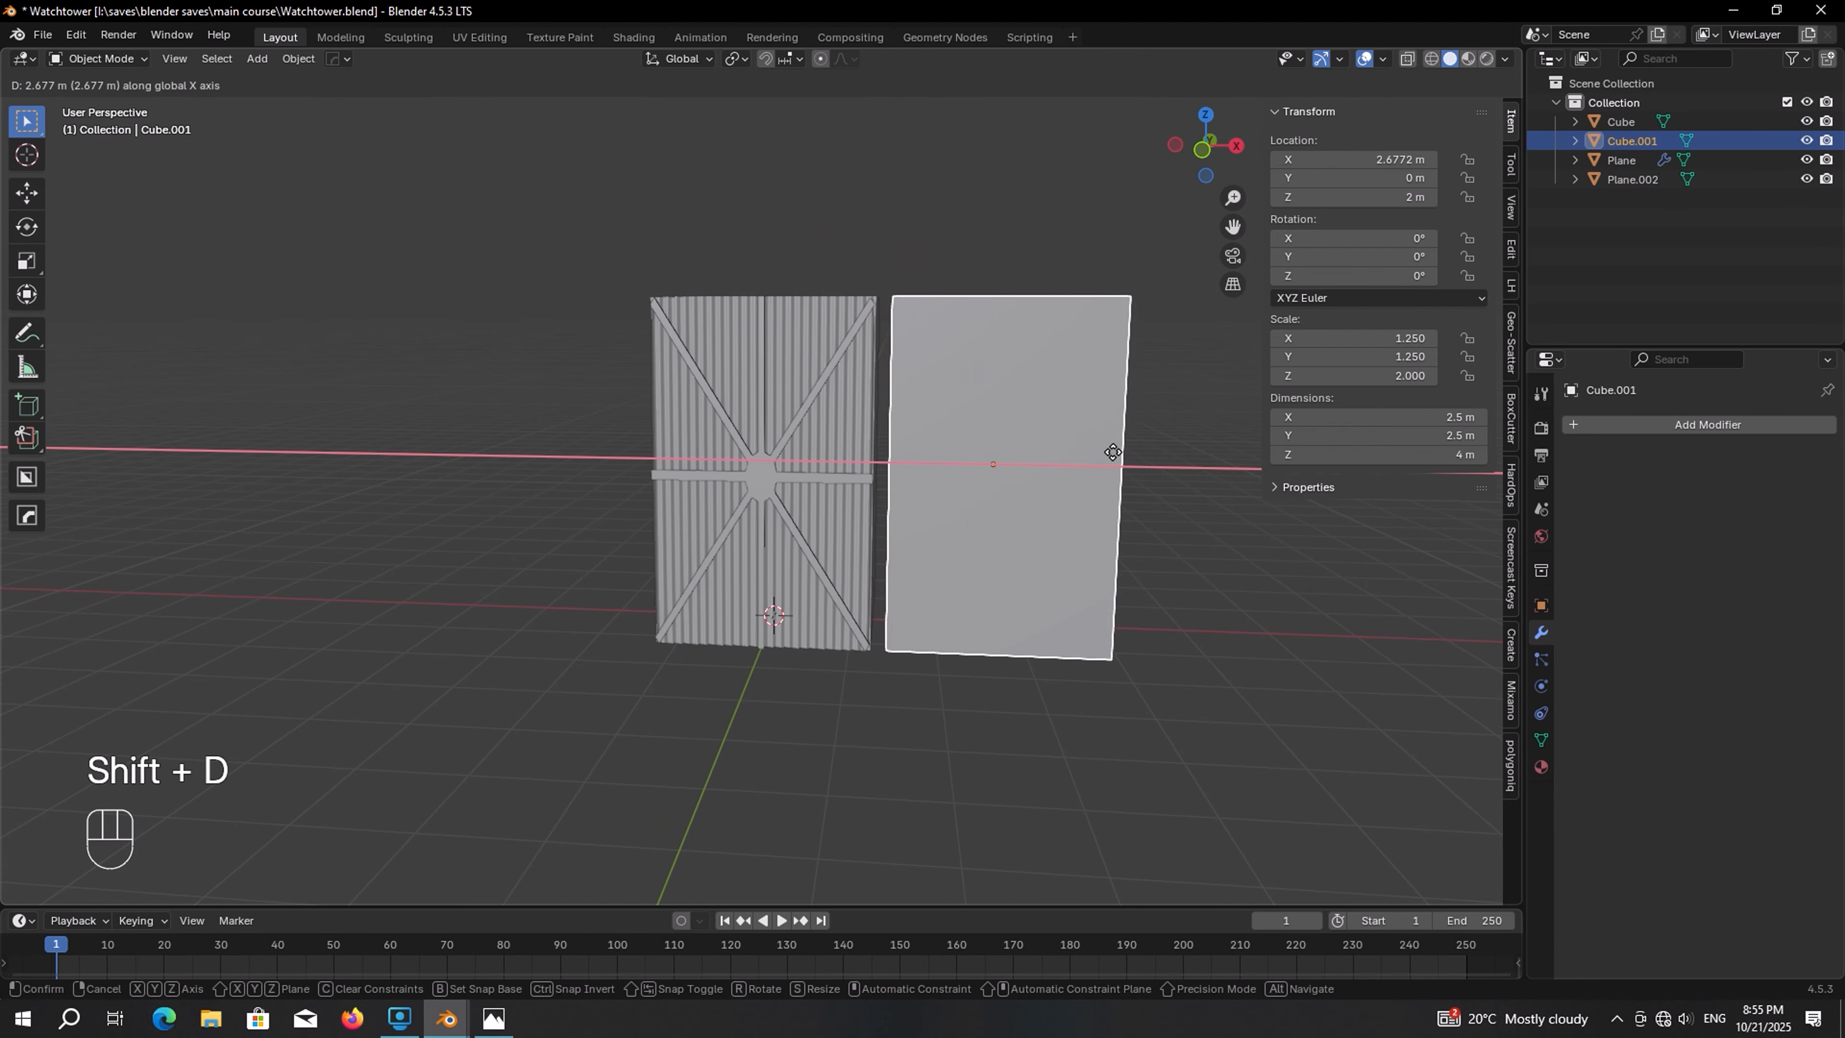
{"action": "left_click", "coordinate": [1151, 449]}
{"action": "key", "text": "s"}
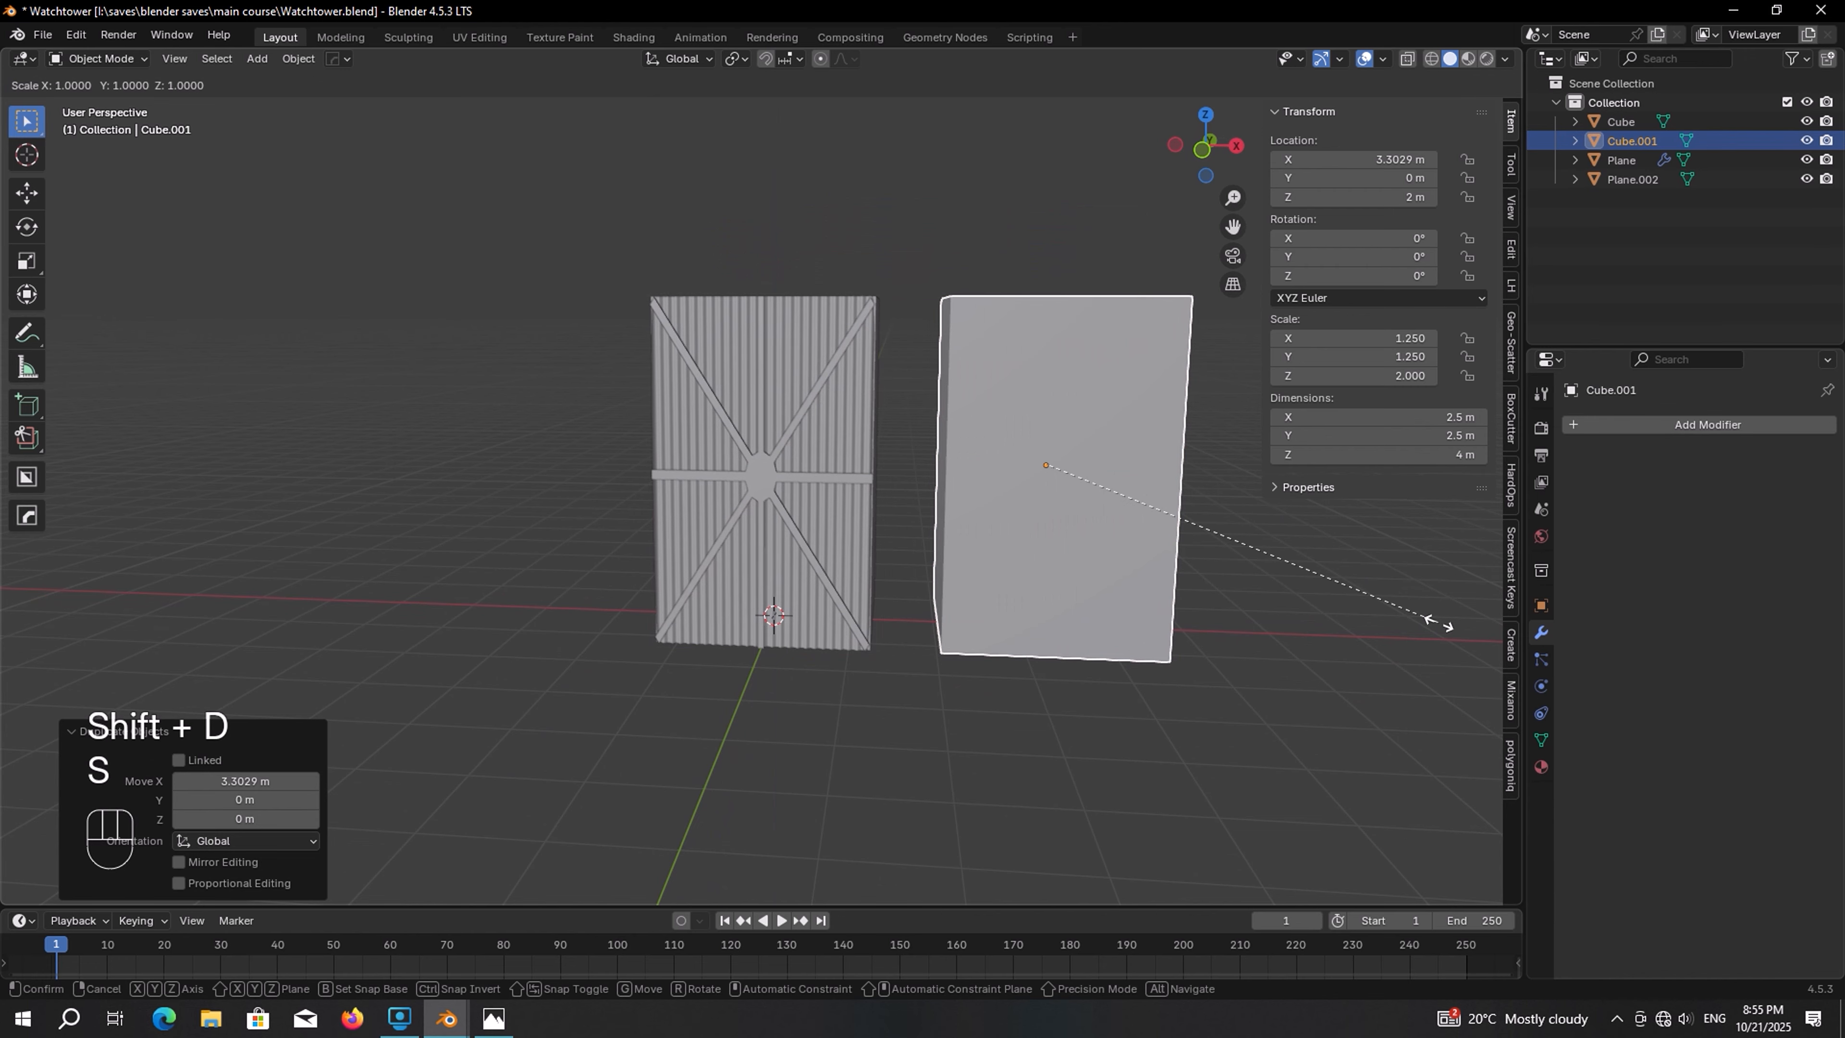
{"action": "key", "text": "shift+z"}
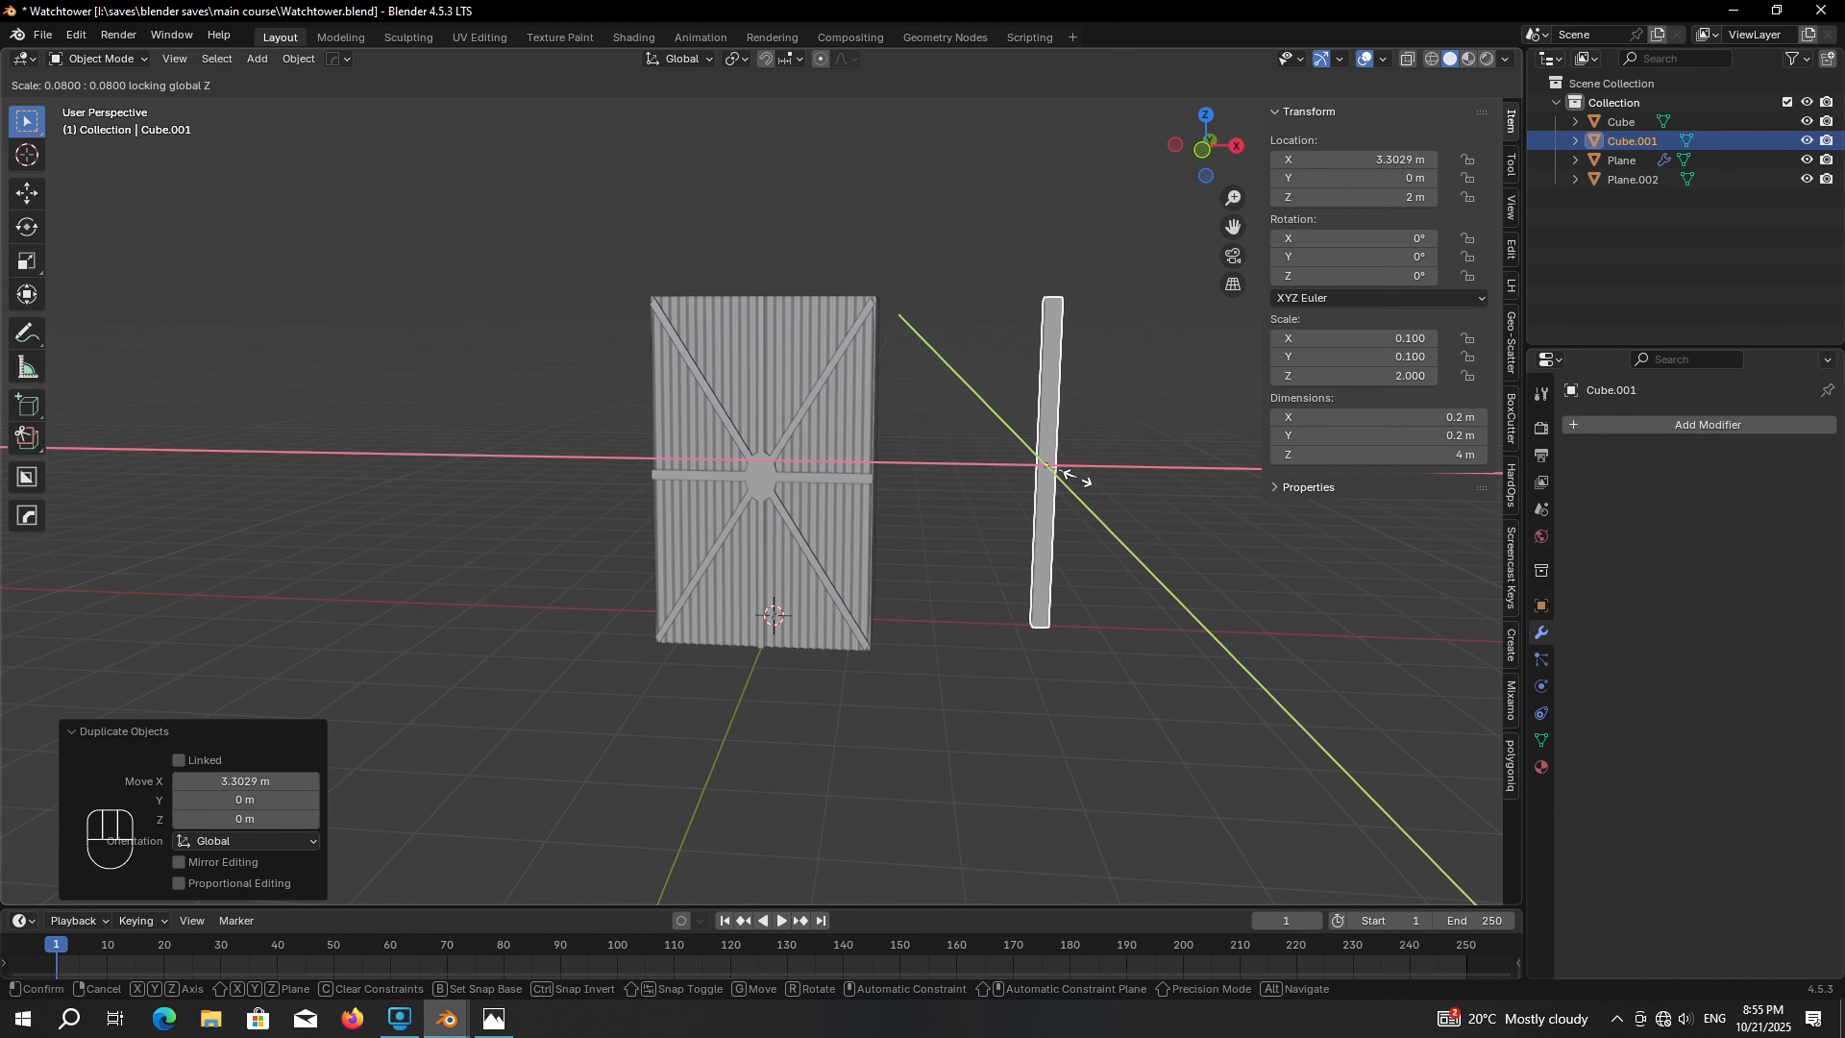
{"action": "left_click", "coordinate": [1069, 476]}
{"action": "middle_click_drag", "start_coordinate": [1069, 476], "coordinate": [1026, 454]}
In top view, move the post to the cube's corner beside the panel
{"action": "key", "text": "KP_7"}
{"action": "key", "text": "g"}
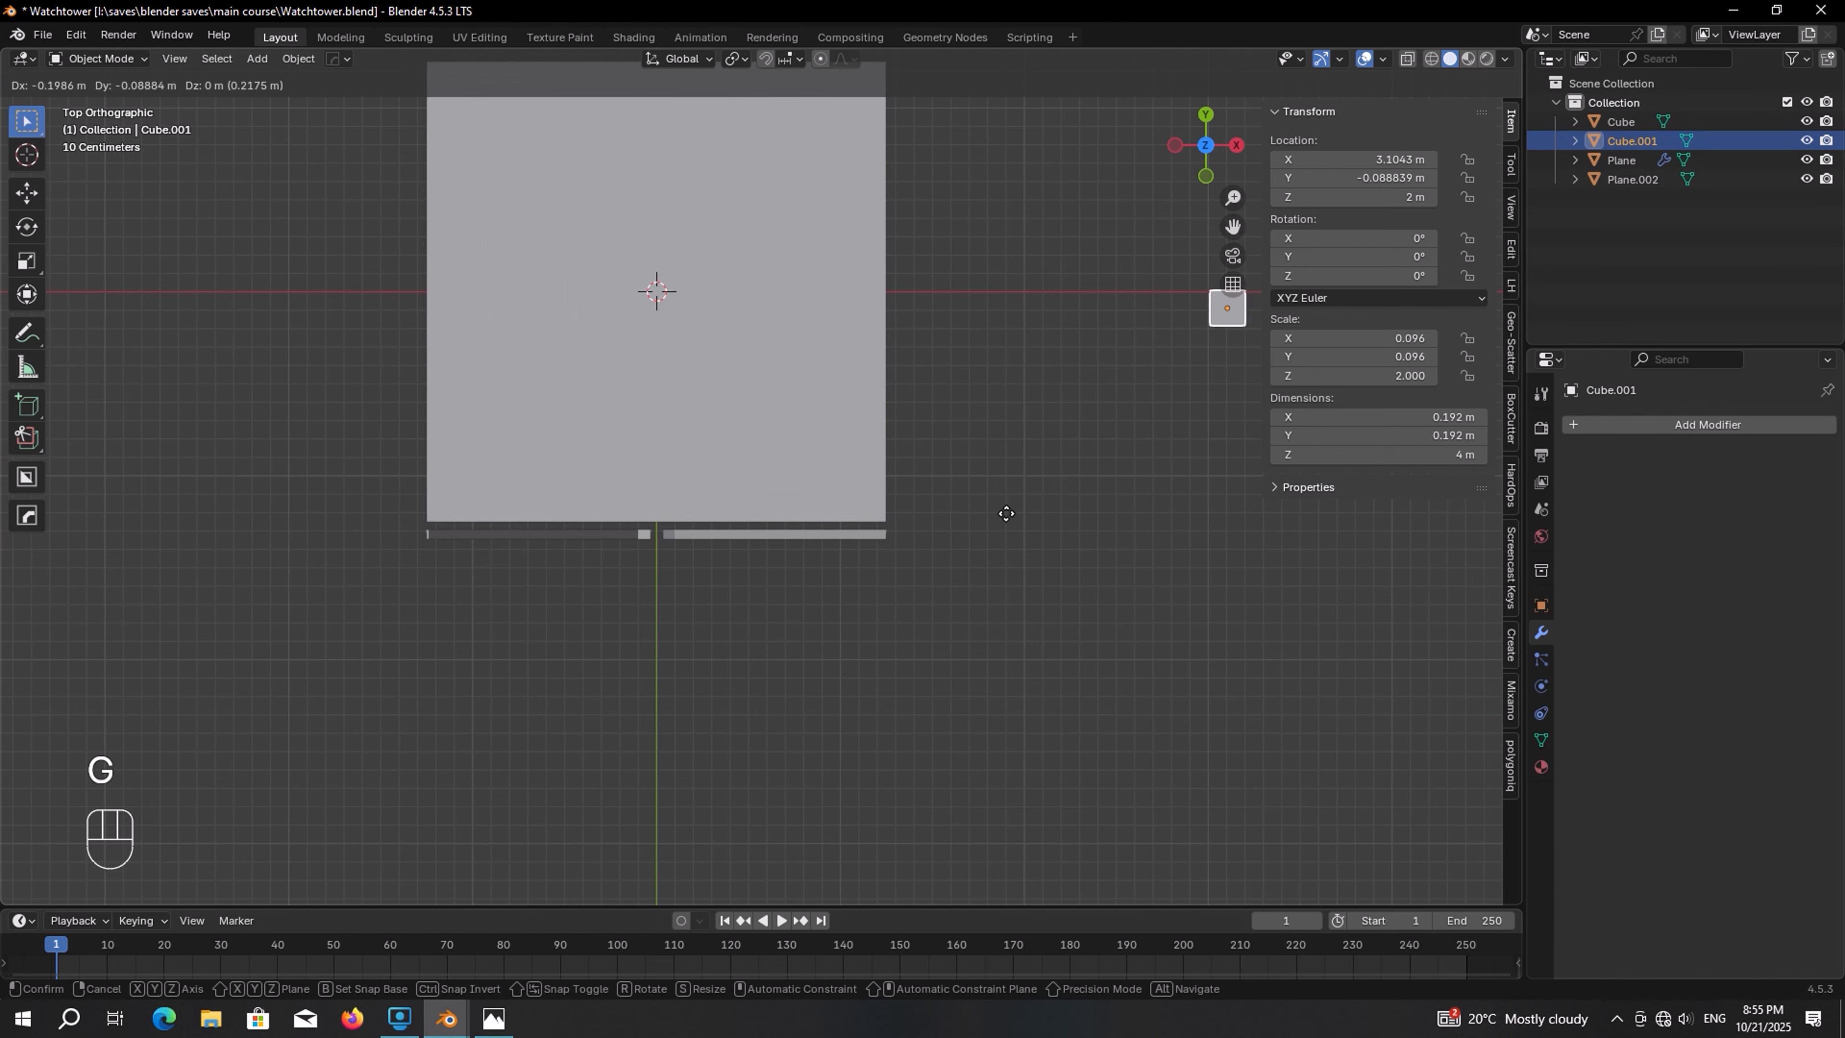
{"action": "left_click", "coordinate": [724, 708]}
{"action": "middle_click_drag", "start_coordinate": [724, 709], "coordinate": [776, 650]}
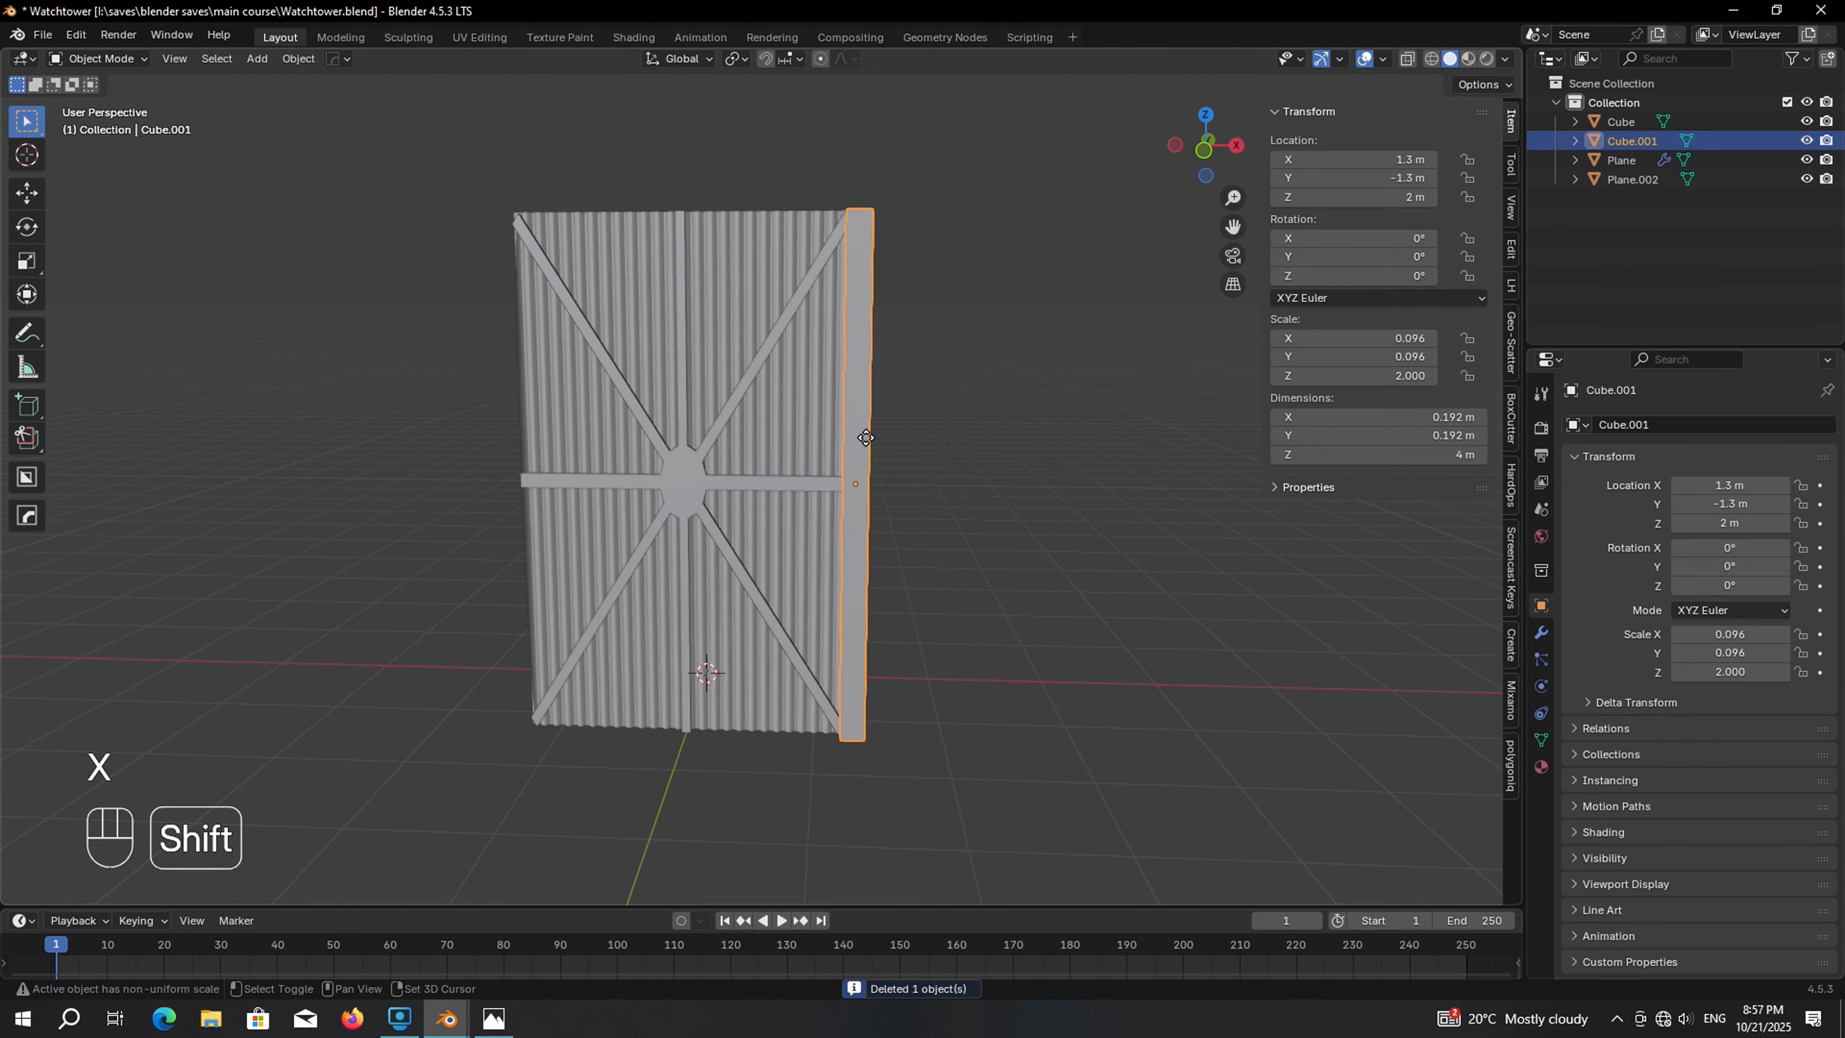
Duplicate the post and rotate the copy 90° about the Y axis into a horizontal beam
{"action": "key", "text": "shift+d"}
{"action": "left_click", "coordinate": [952, 428]}
{"action": "key", "text": "r"}
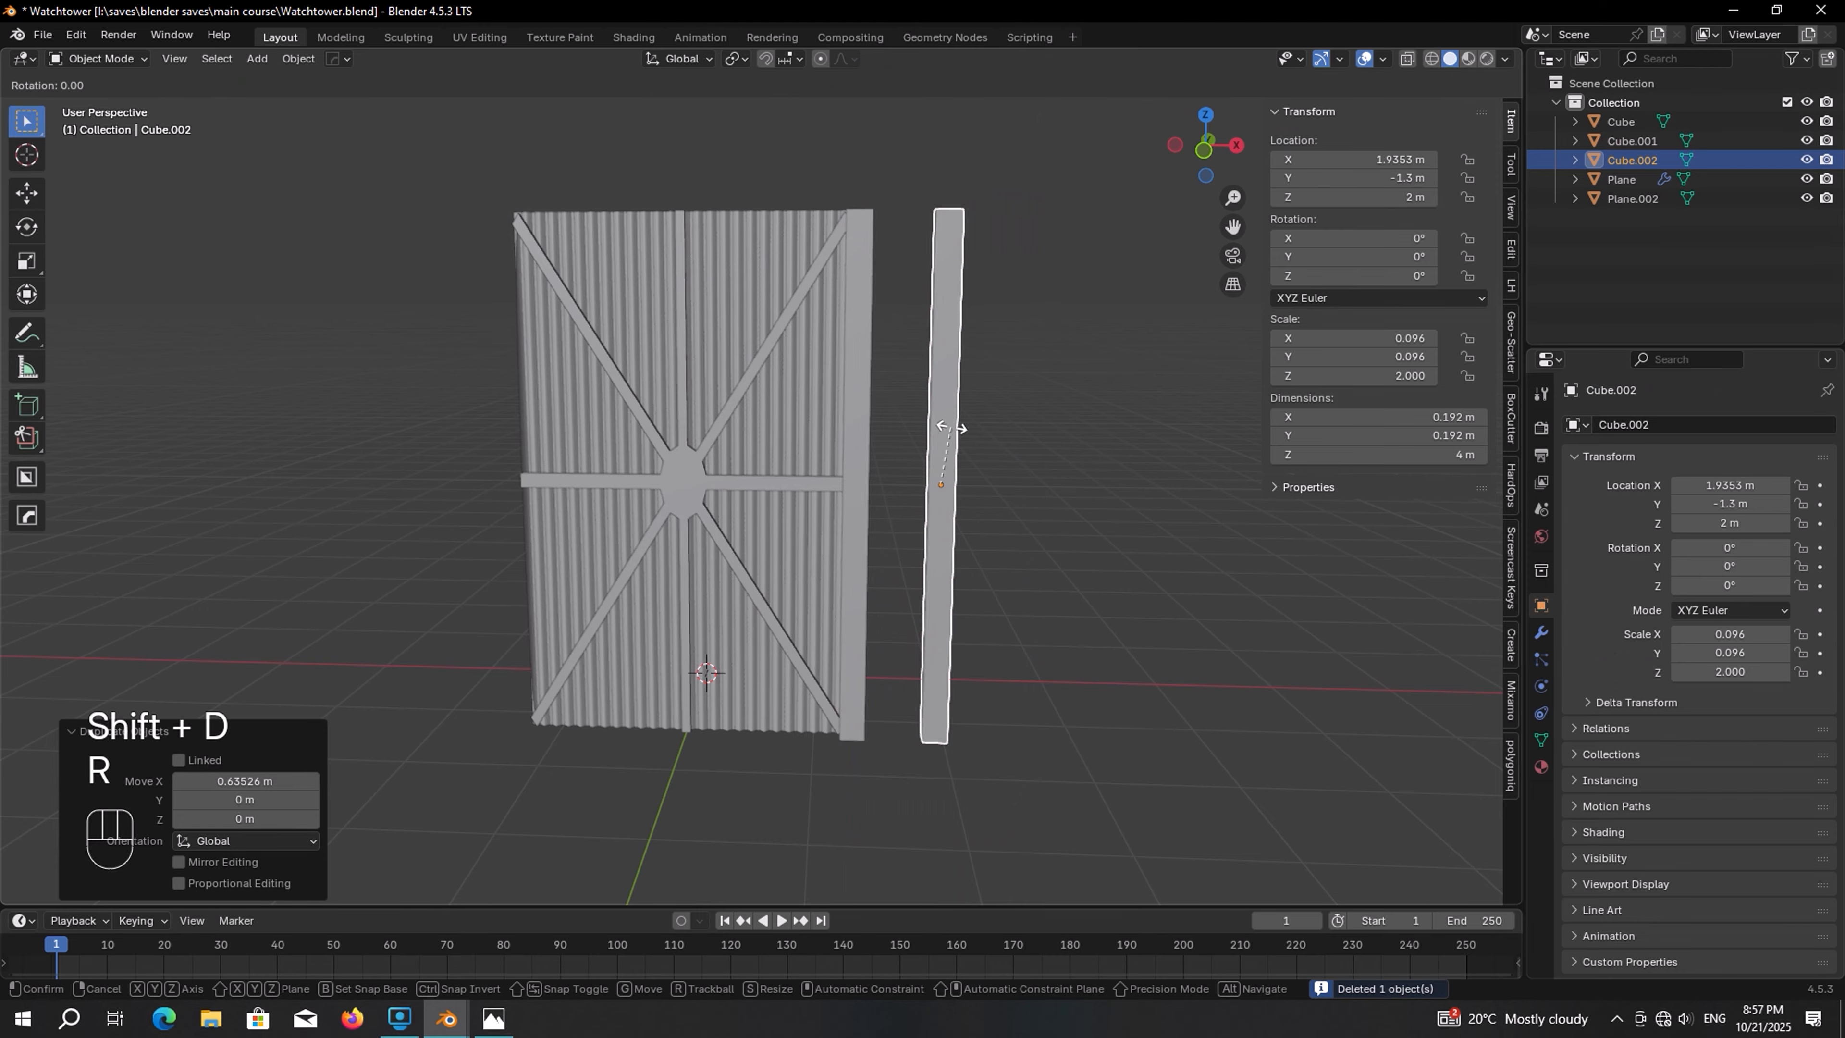
{"action": "key", "text": "y"}
{"action": "key", "text": "KP_9"}
{"action": "key", "text": "KP_0"}
{"action": "key", "text": "KP_Enter"}
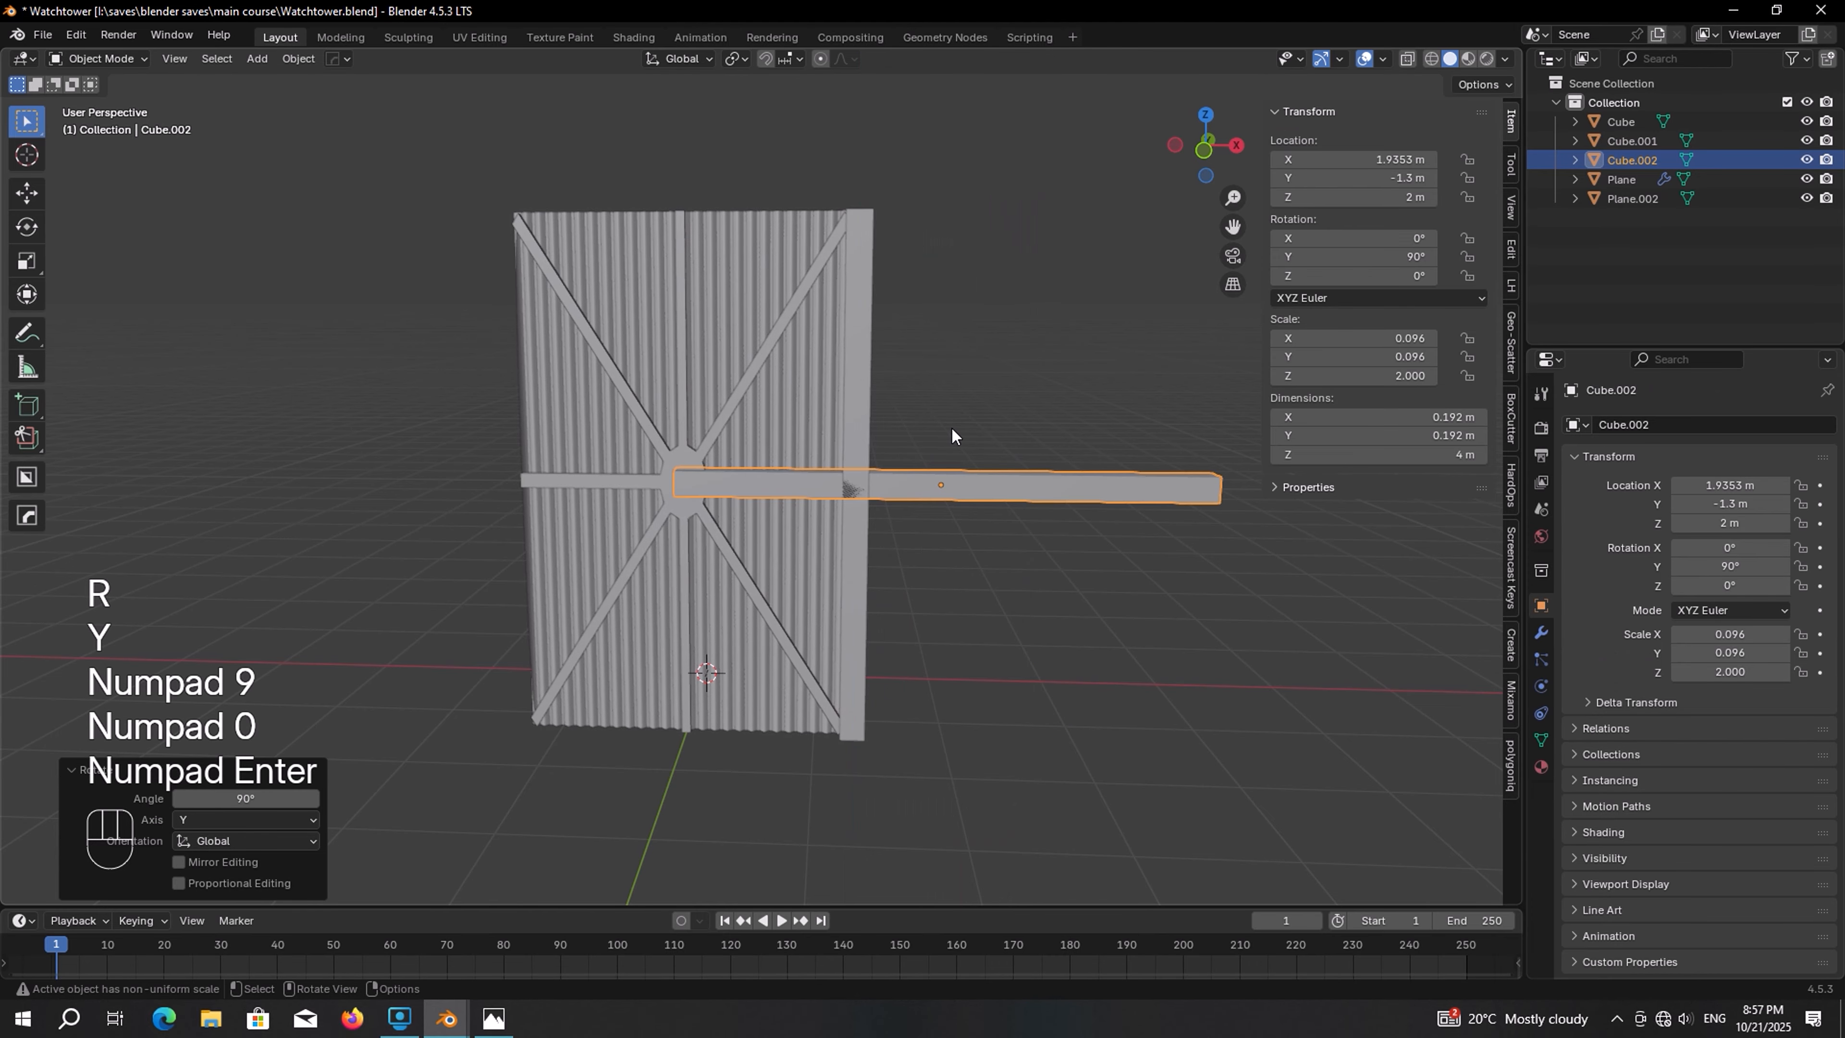
In front view, move the horizontal beam down to the panel's bottom edge, centred under it
{"action": "key", "text": "KP_1"}
{"action": "key", "text": "g"}
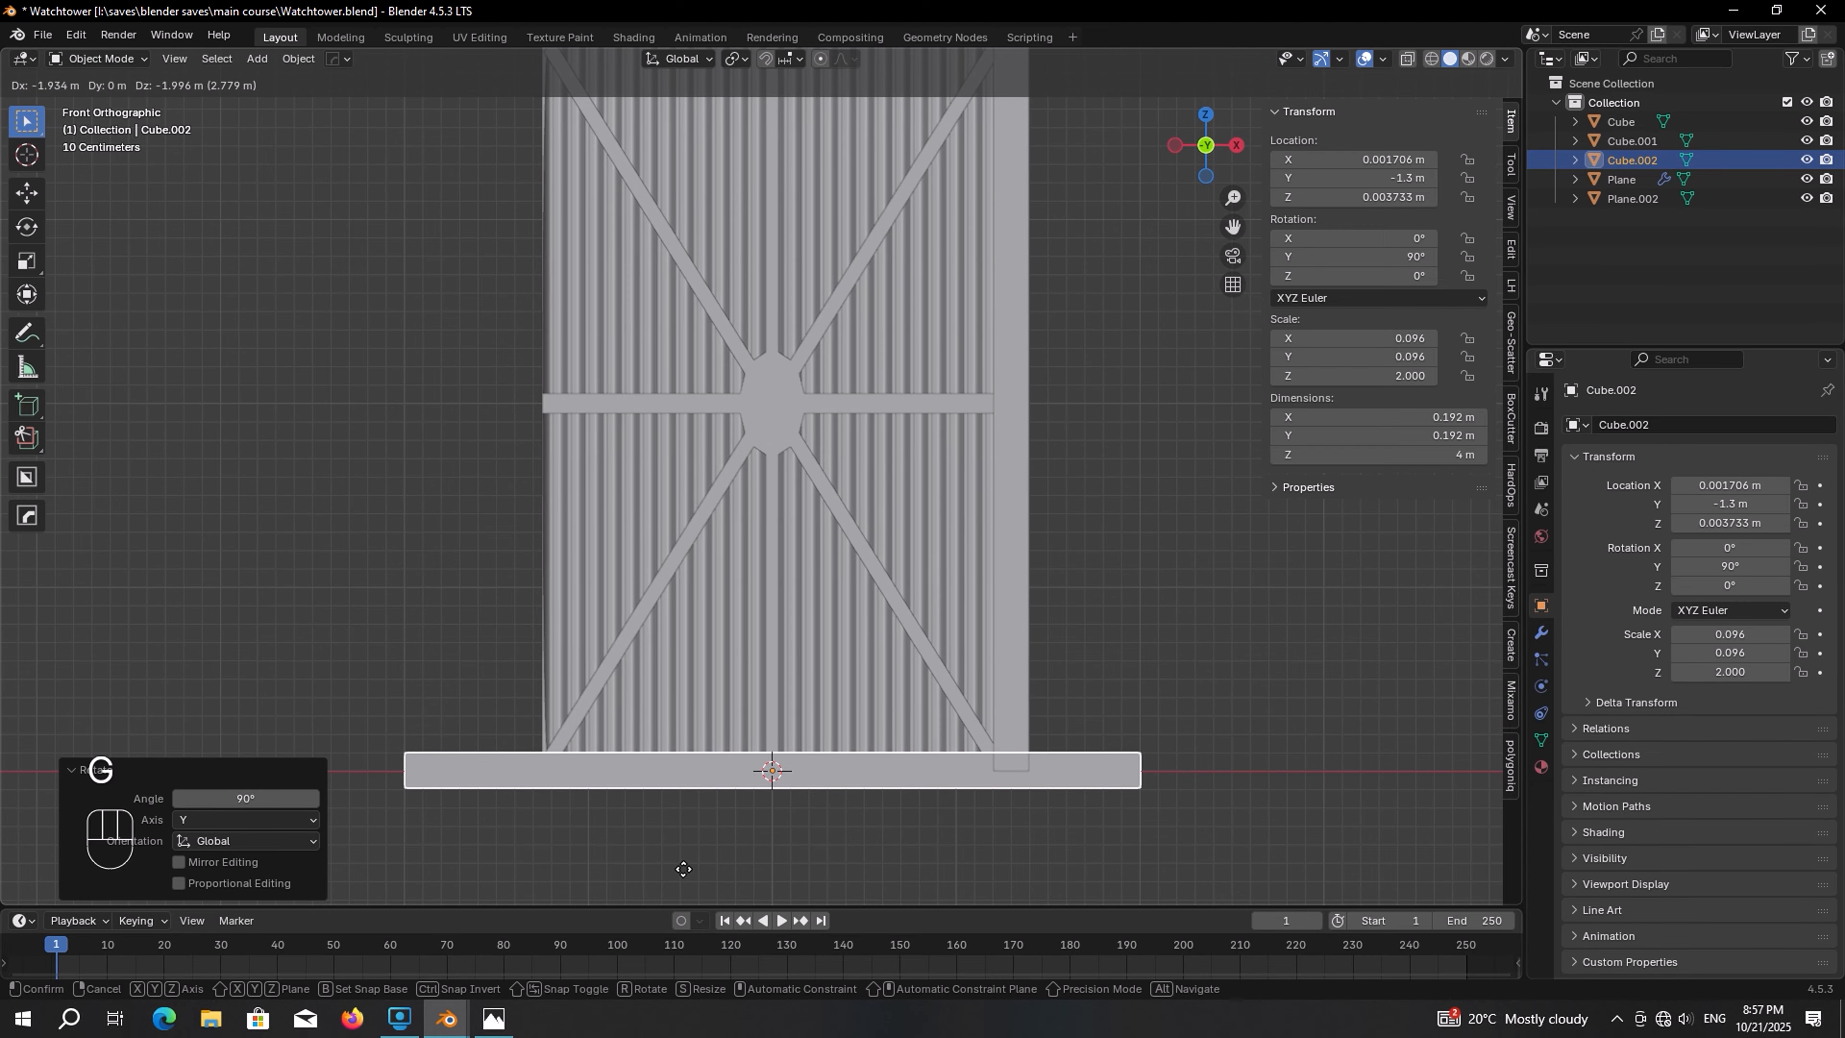
{"action": "left_click", "coordinate": [683, 869]}
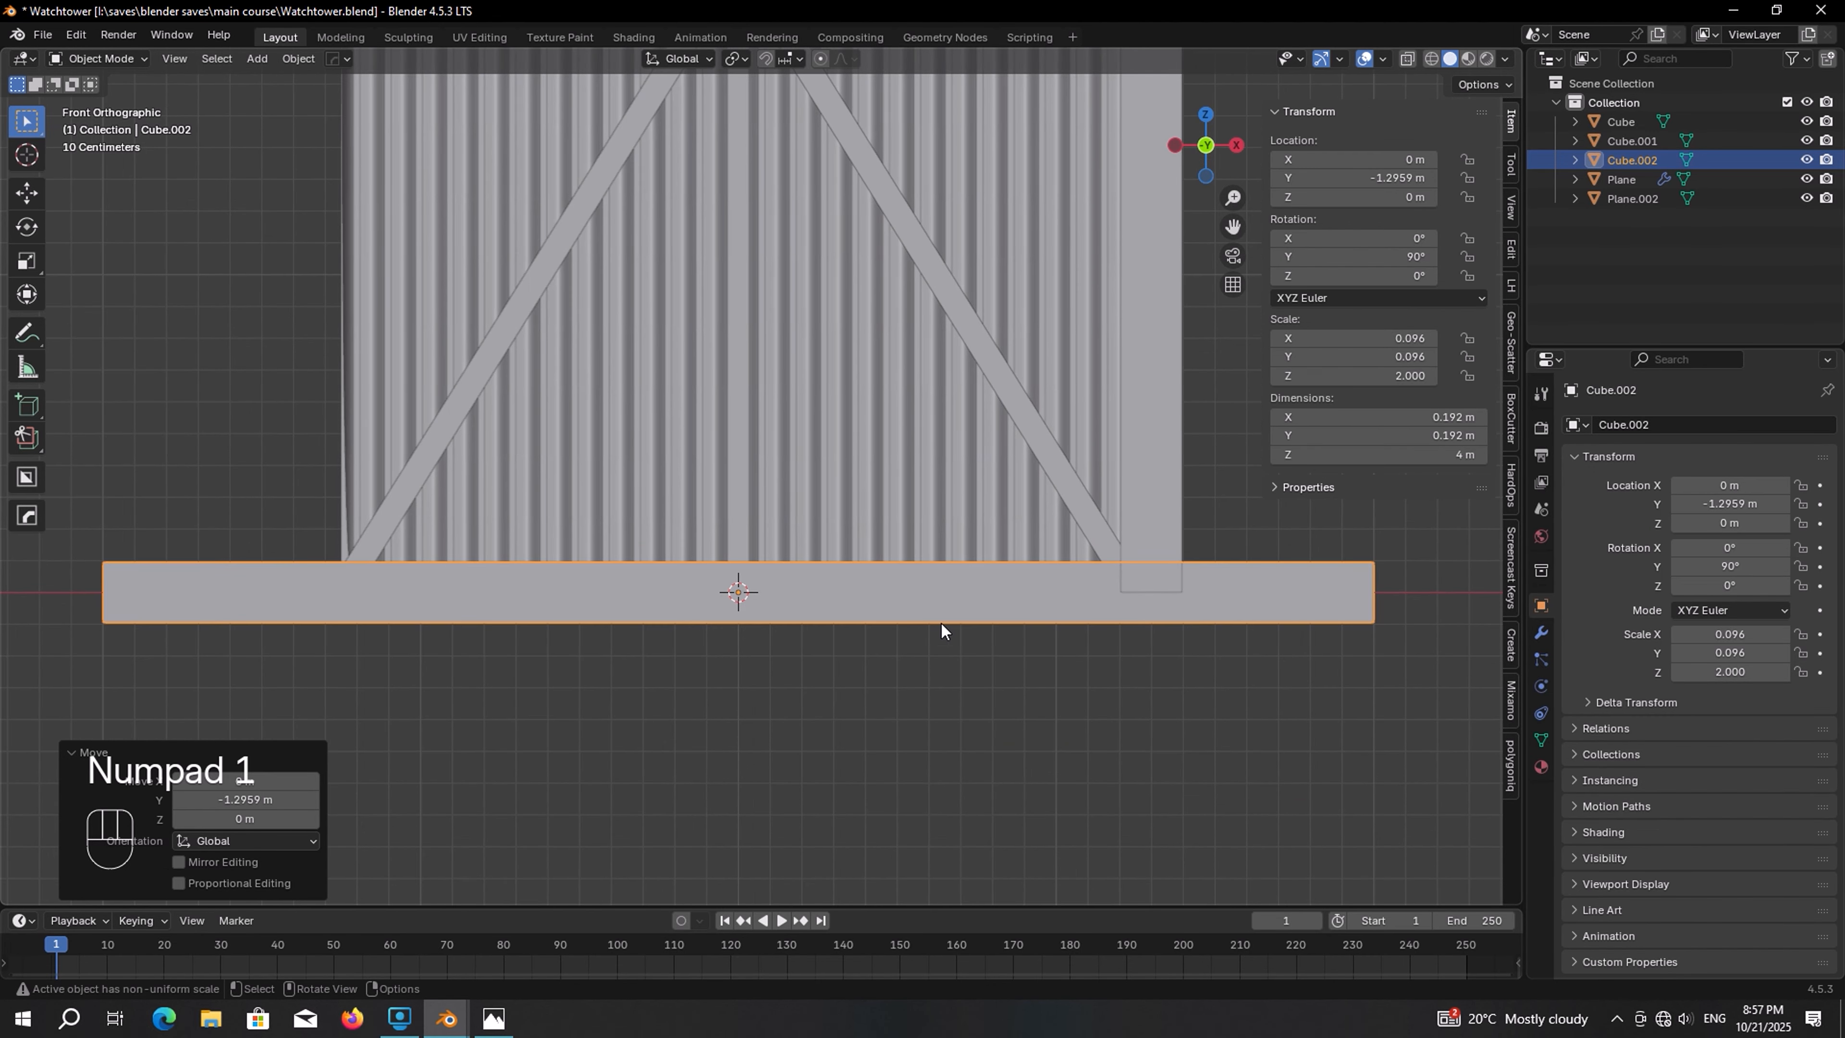
Scale the beam along X to about 2.44 m long, matching the panel's width
{"action": "key", "text": "s"}
{"action": "key", "text": "x"}
{"action": "key", "text": "shift"}
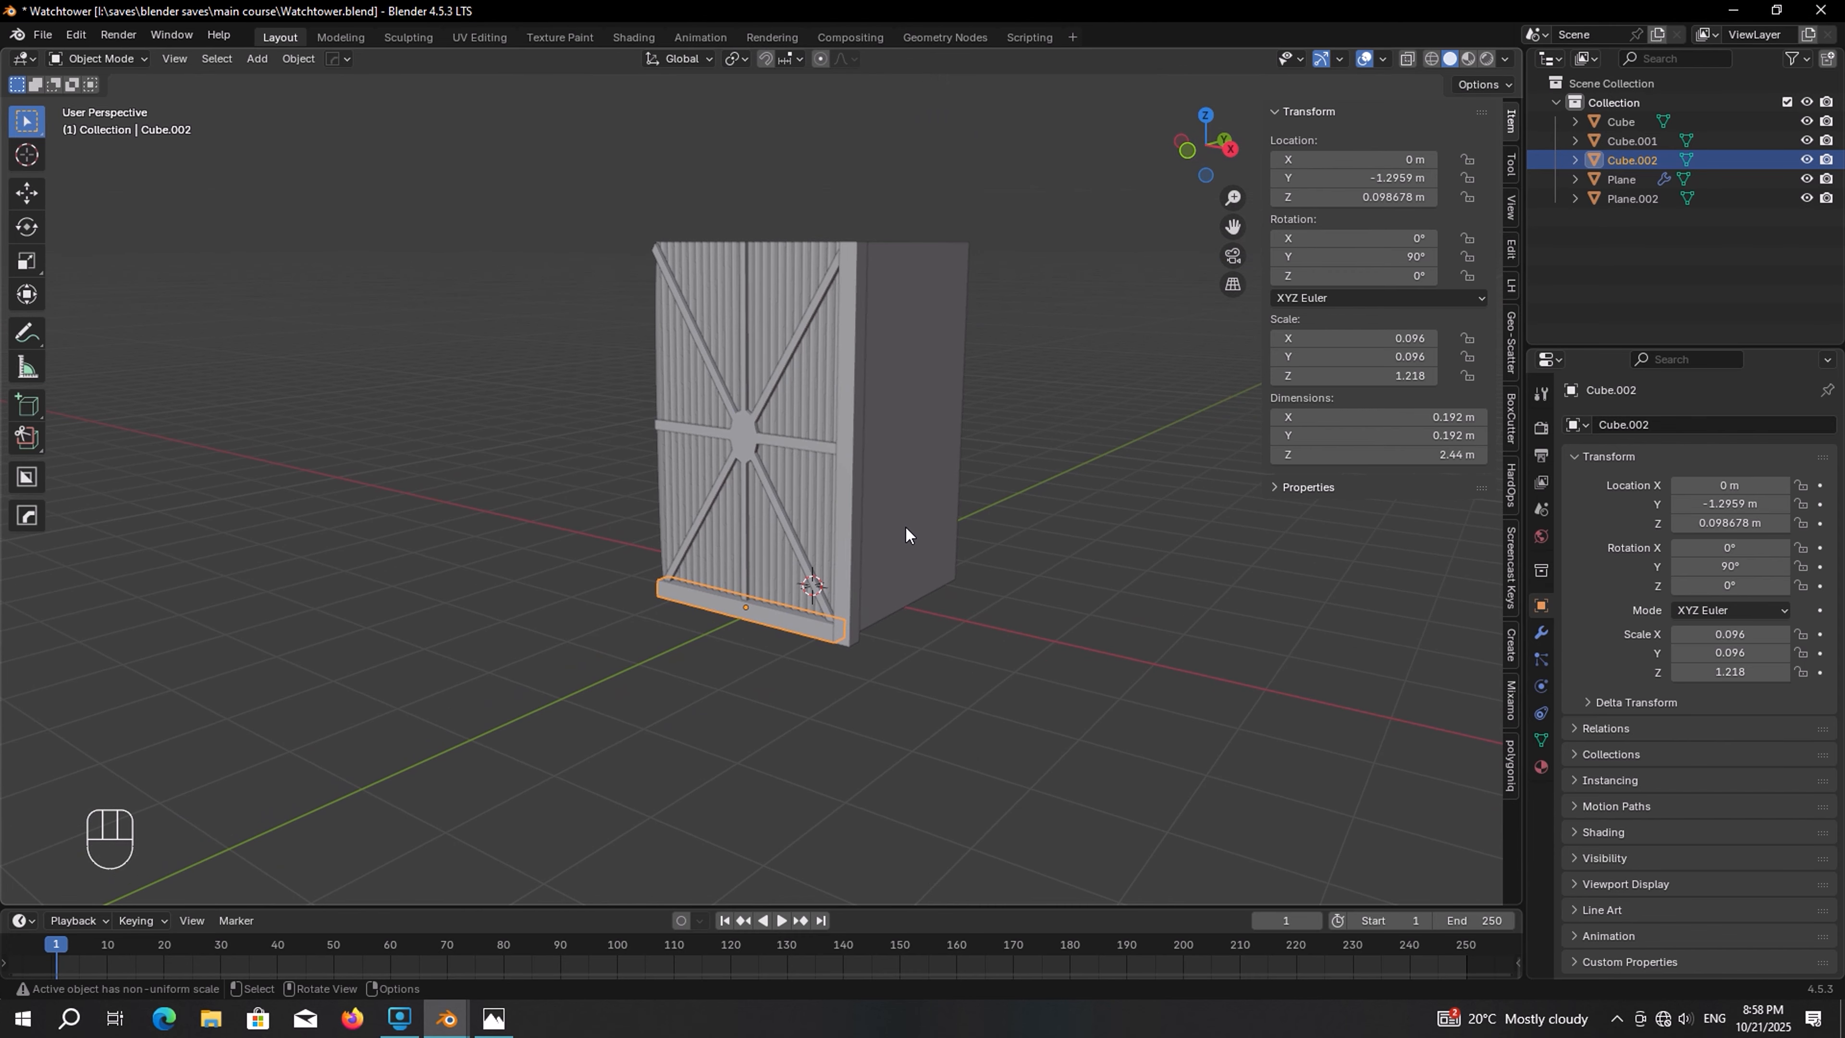
Select all objects and apply their rotation and scale
{"action": "key", "text": "a"}
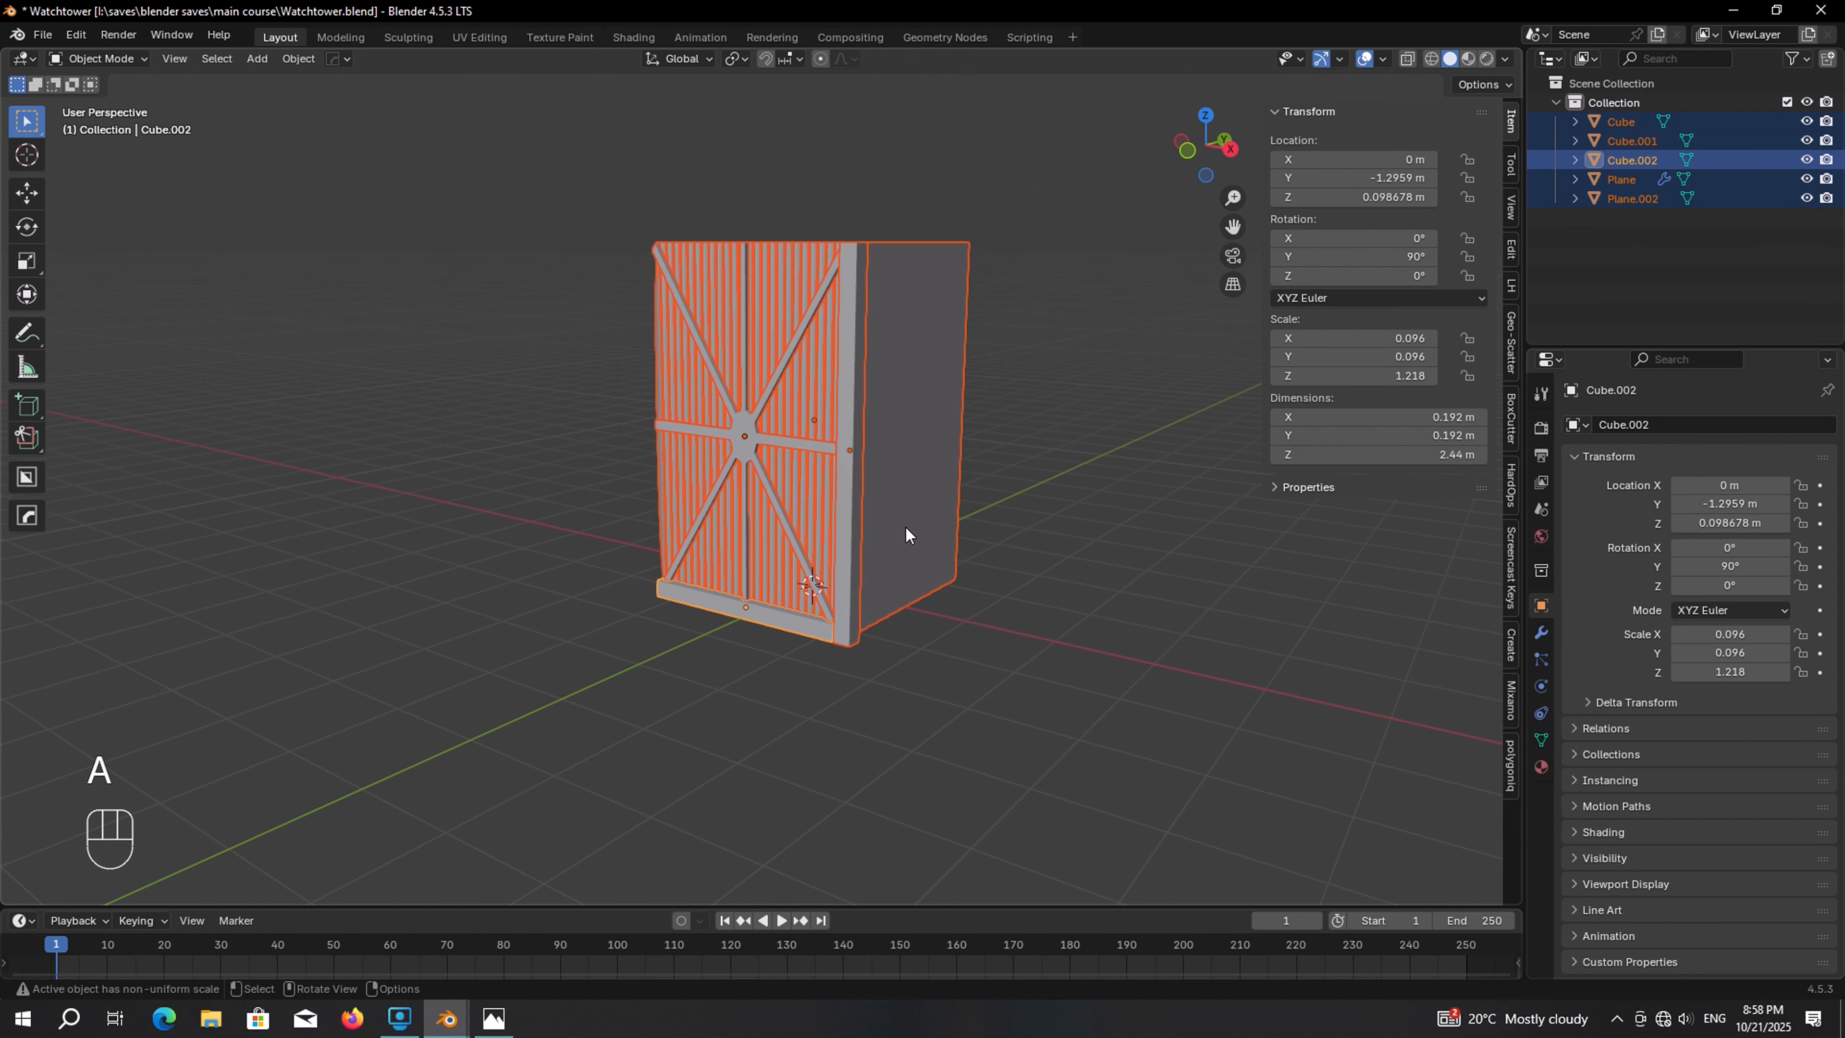
{"action": "key", "text": "ctrl+a"}
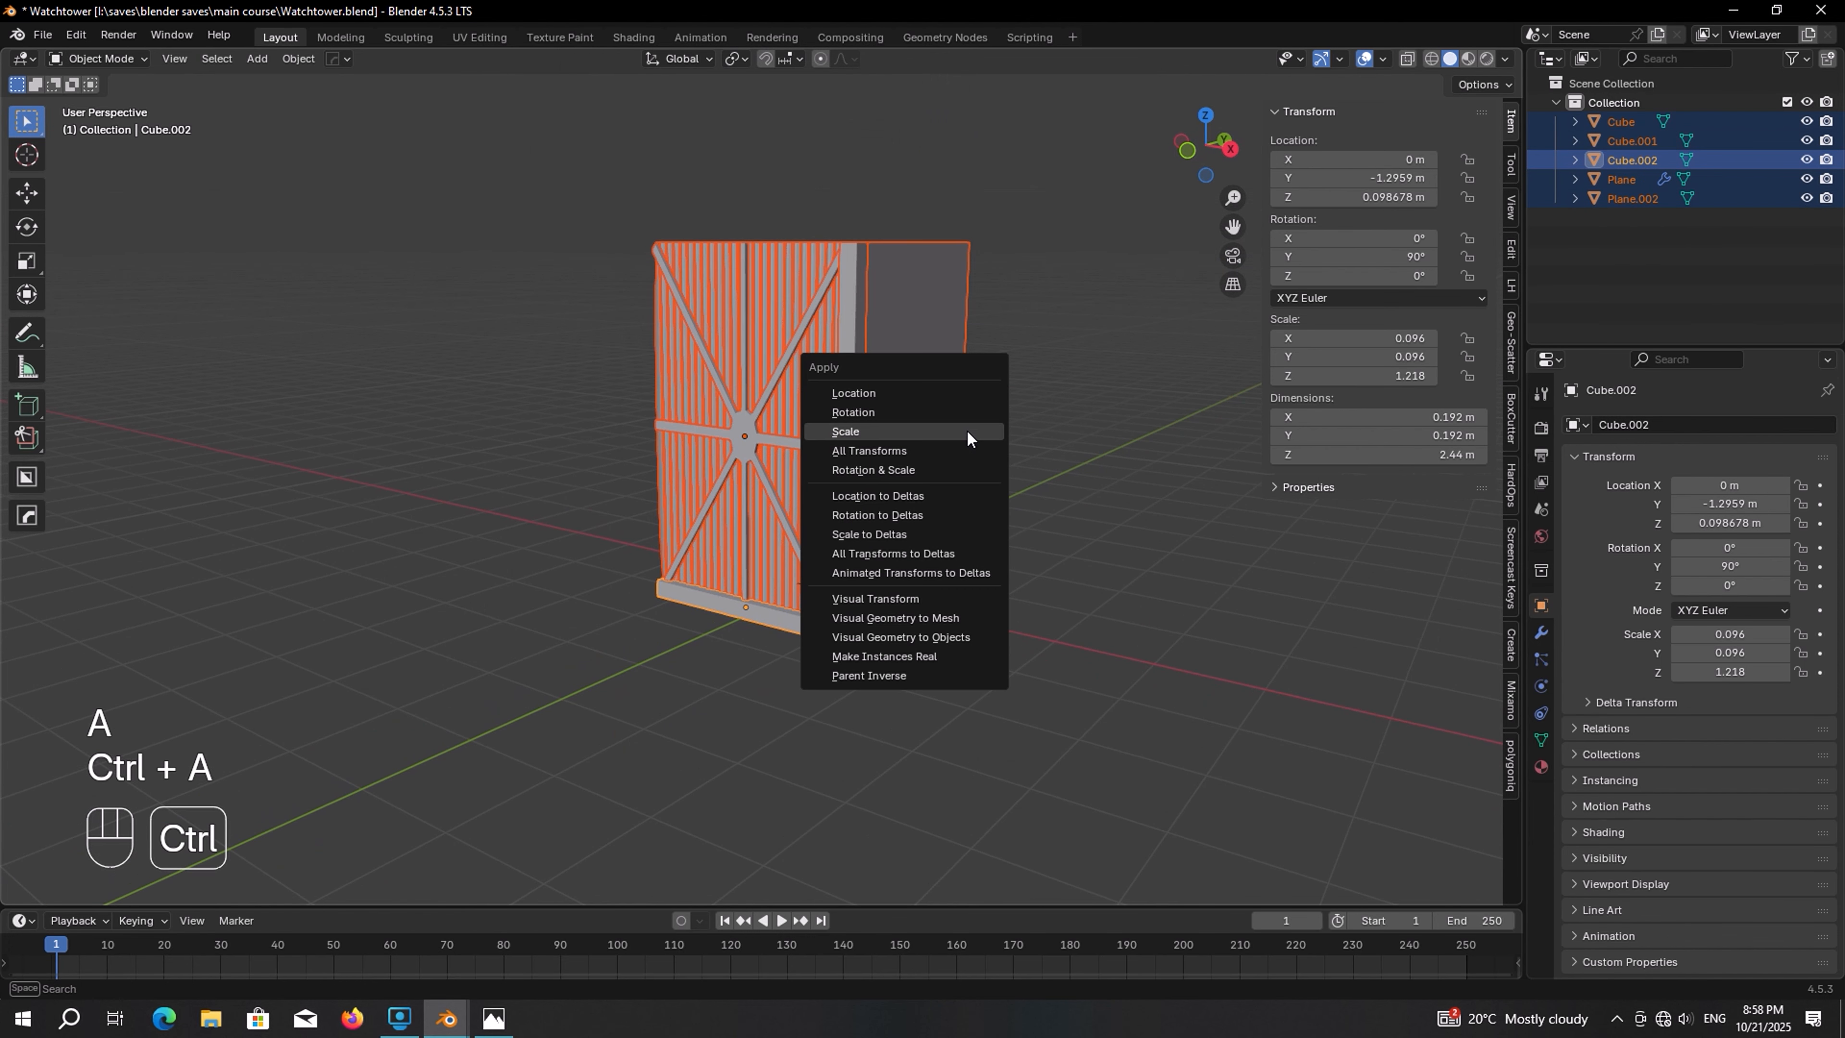
{"action": "left_click", "coordinate": [887, 471]}
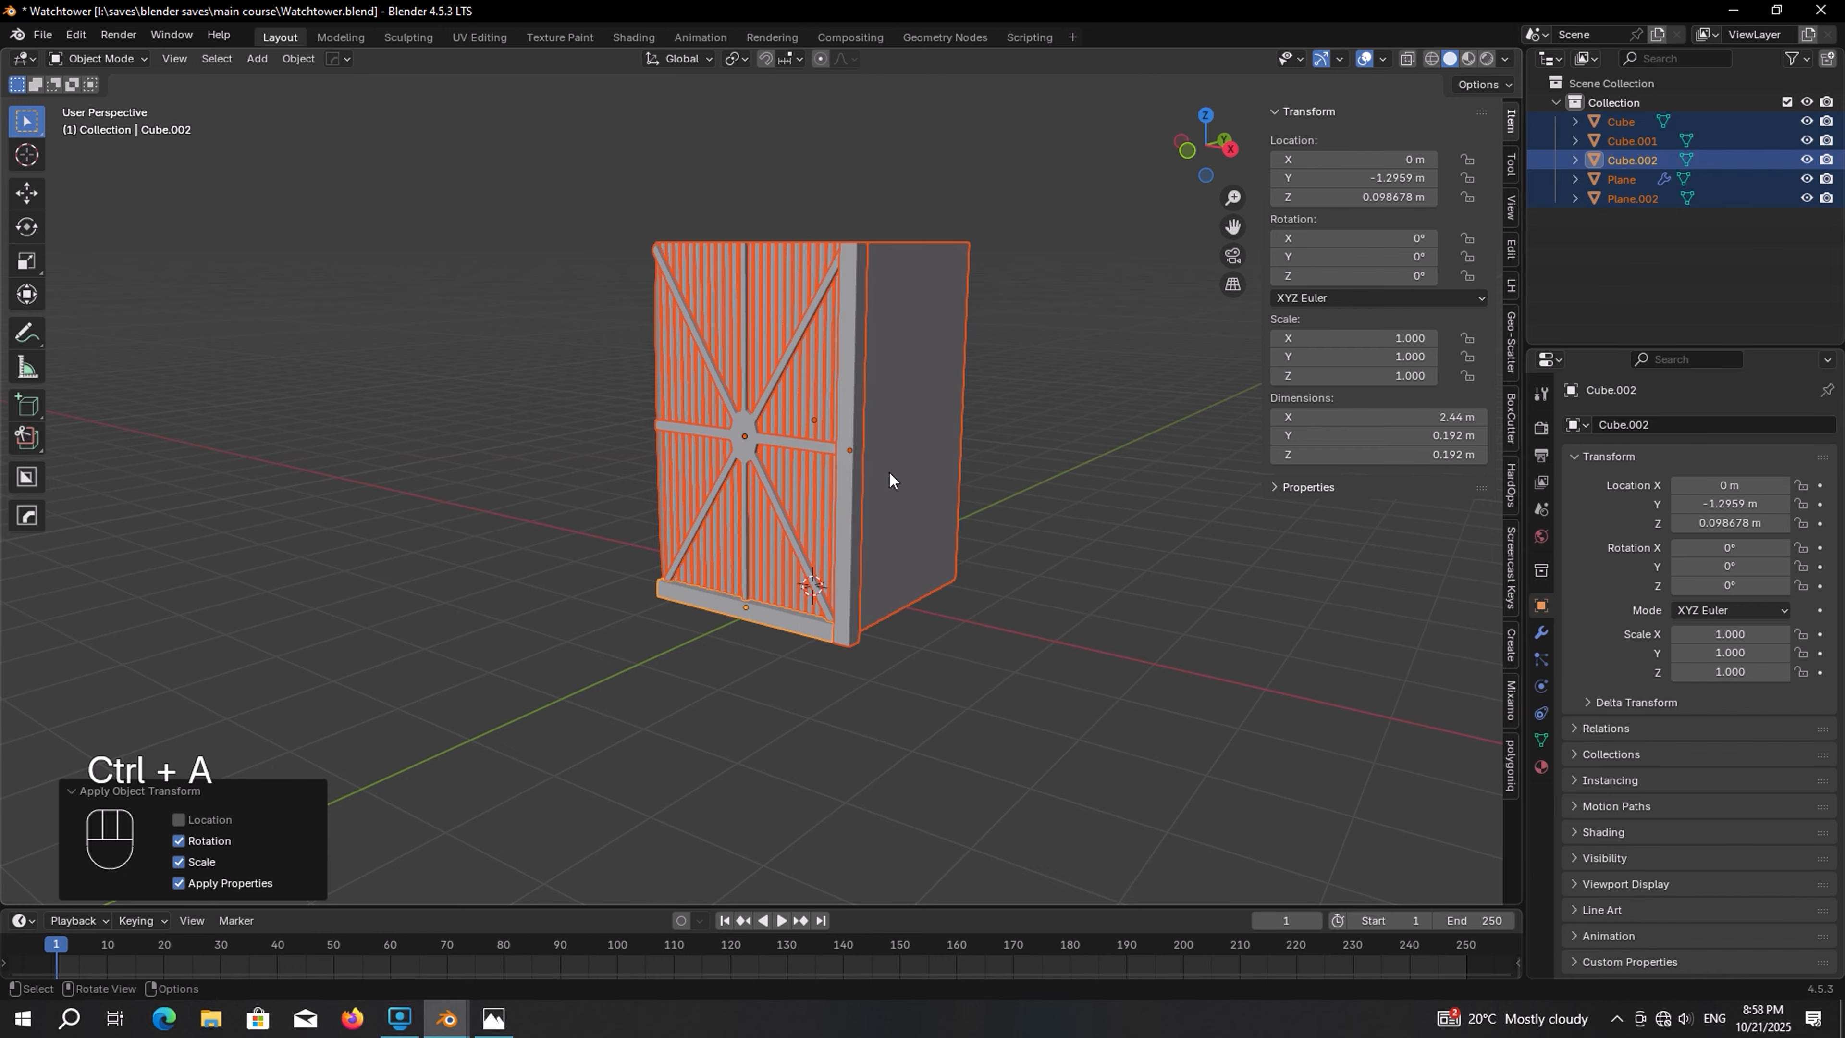
Add an Array modifier to the bottom beam, setting relative offset X to 0 and Z to about 20.3
{"action": "scroll", "coordinate": [889, 472], "scroll_direction": "up", "scroll_amount": 3}
{"action": "left_click", "coordinate": [807, 671]}
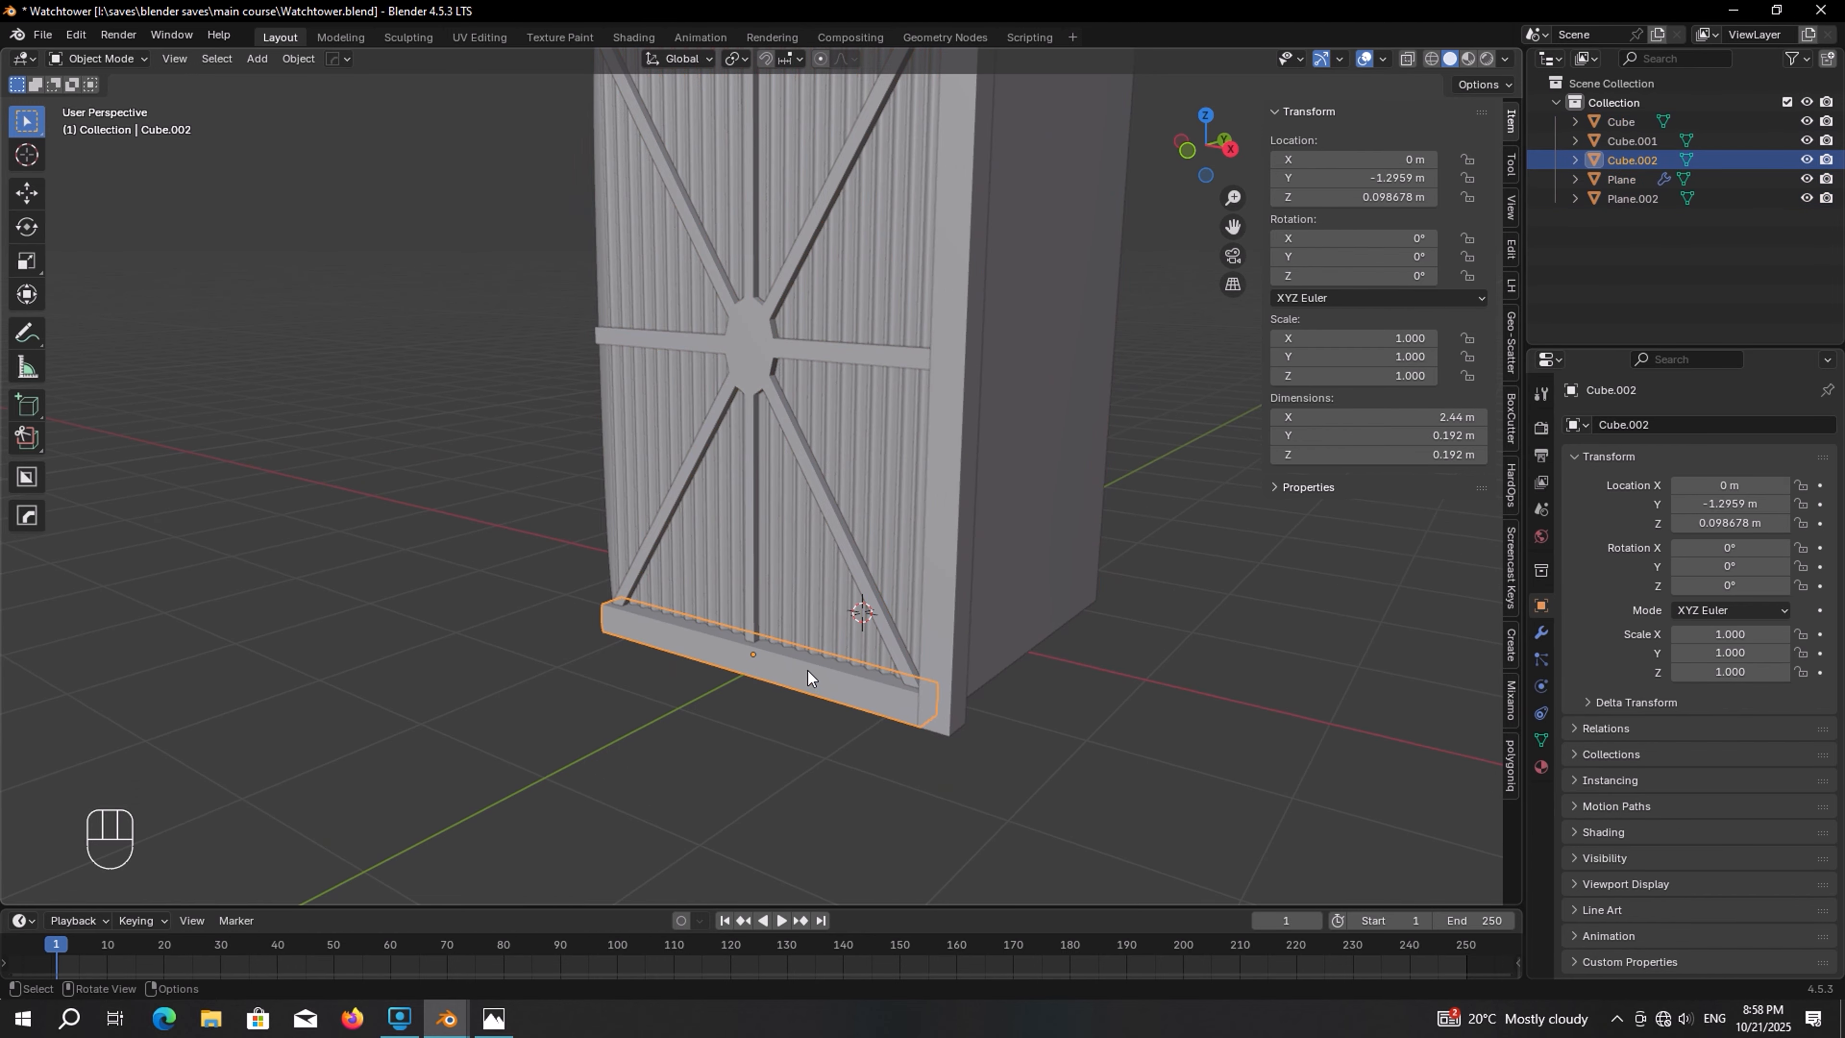
{"action": "scroll", "coordinate": [908, 544], "scroll_direction": "down", "scroll_amount": 3}
{"action": "middle_click_drag", "start_coordinate": [908, 554], "coordinate": [755, 621], "text": "shift"}
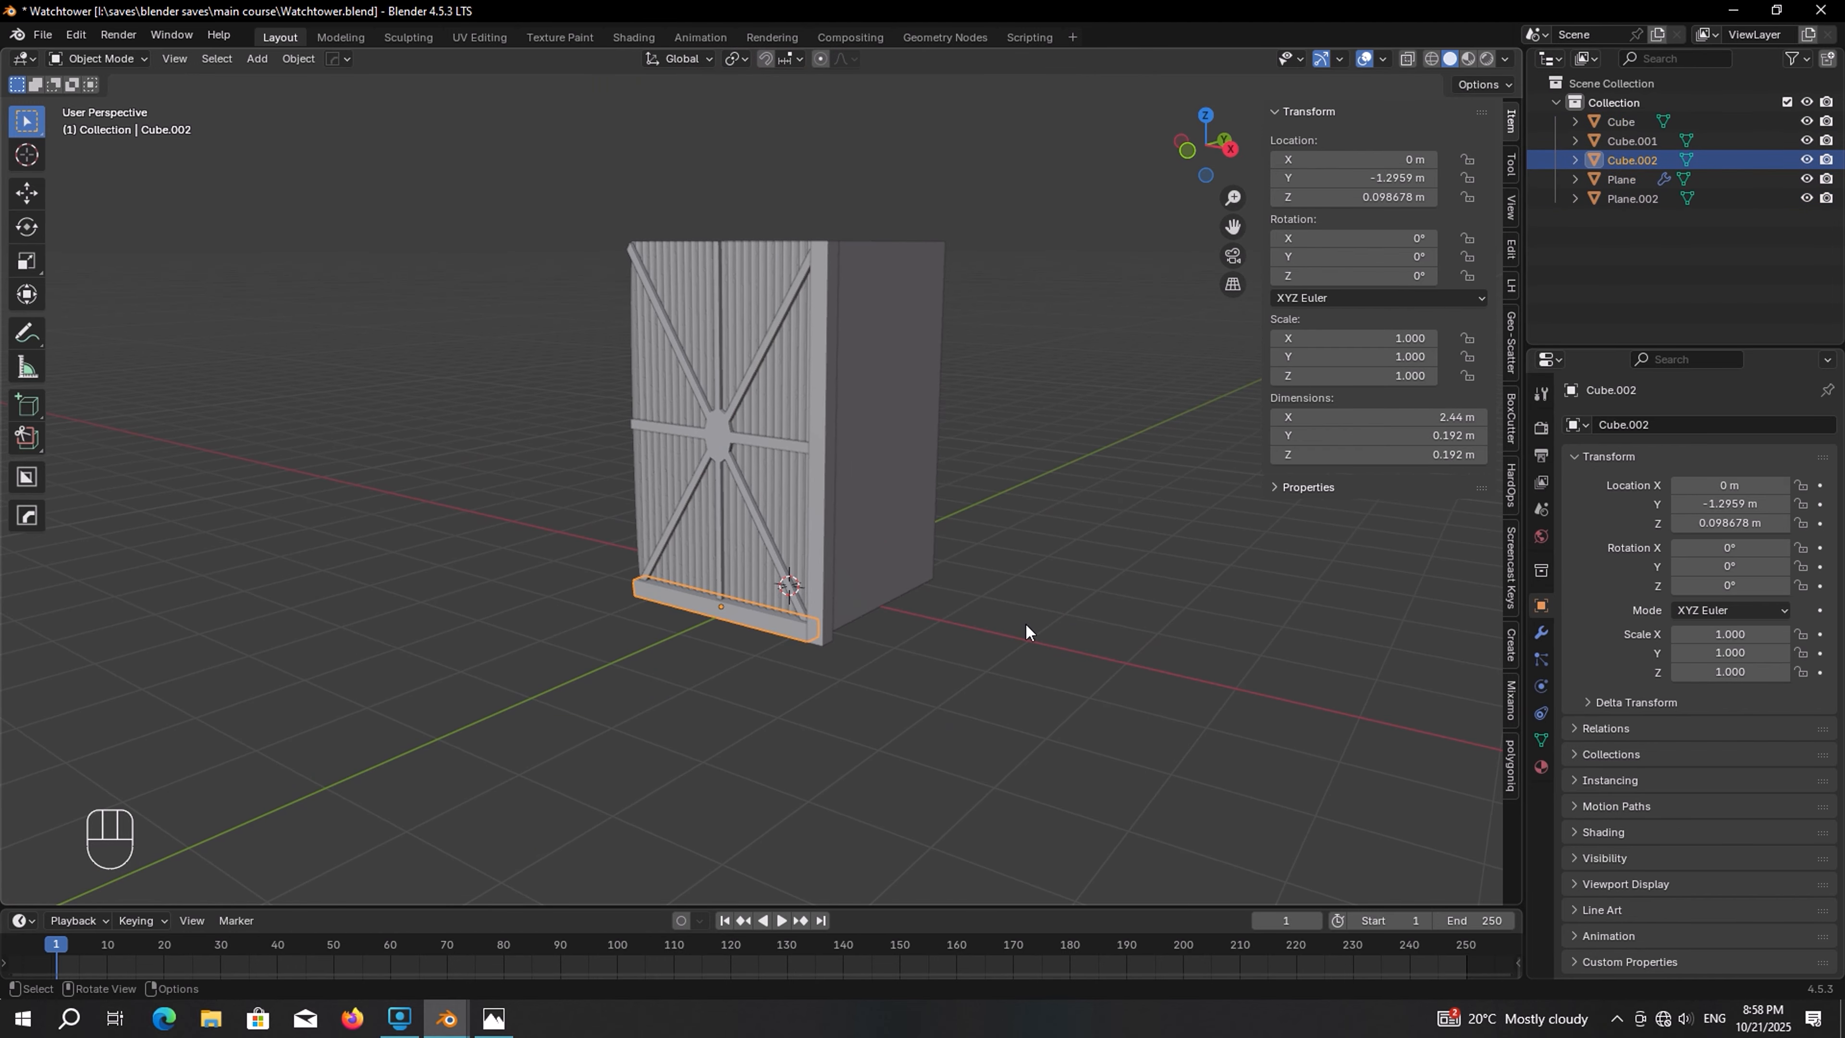
{"action": "left_click", "coordinate": [1538, 633]}
{"action": "left_click", "coordinate": [1708, 428]}
{"action": "mouse_move", "coordinate": [1701, 435]}
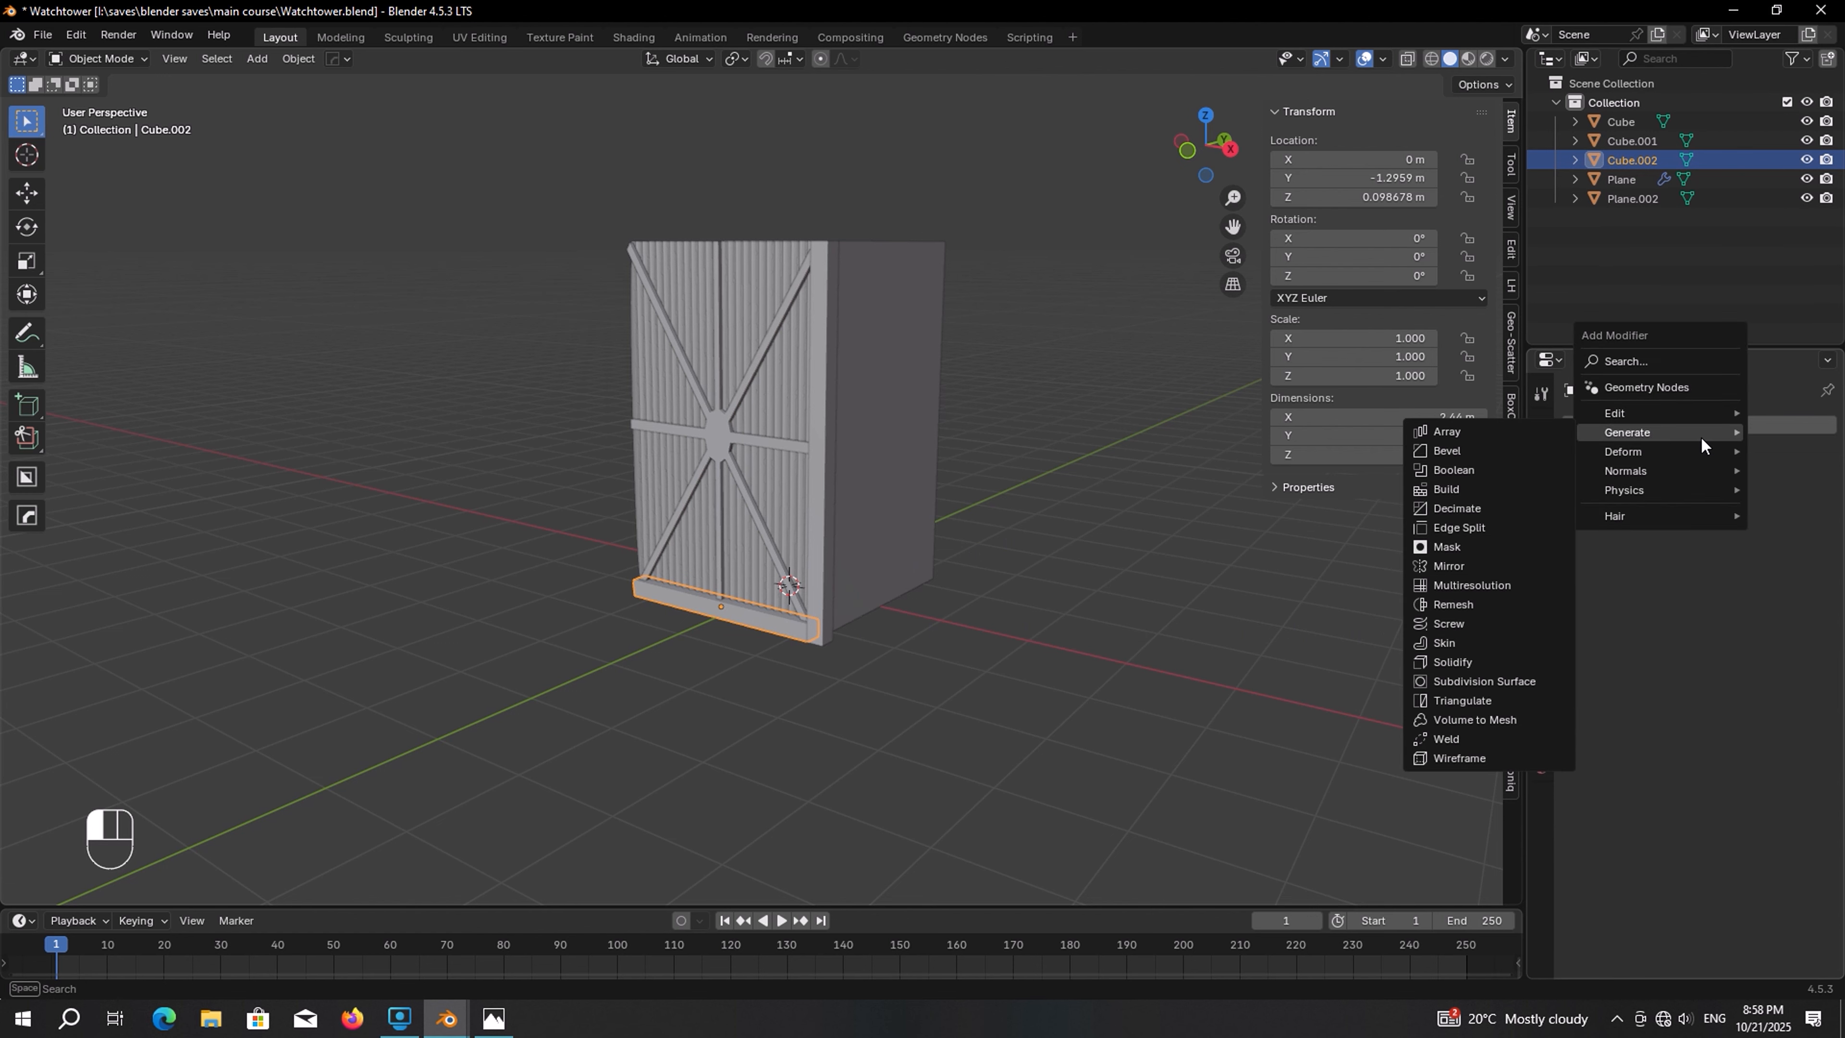
{"action": "left_click", "coordinate": [1511, 435]}
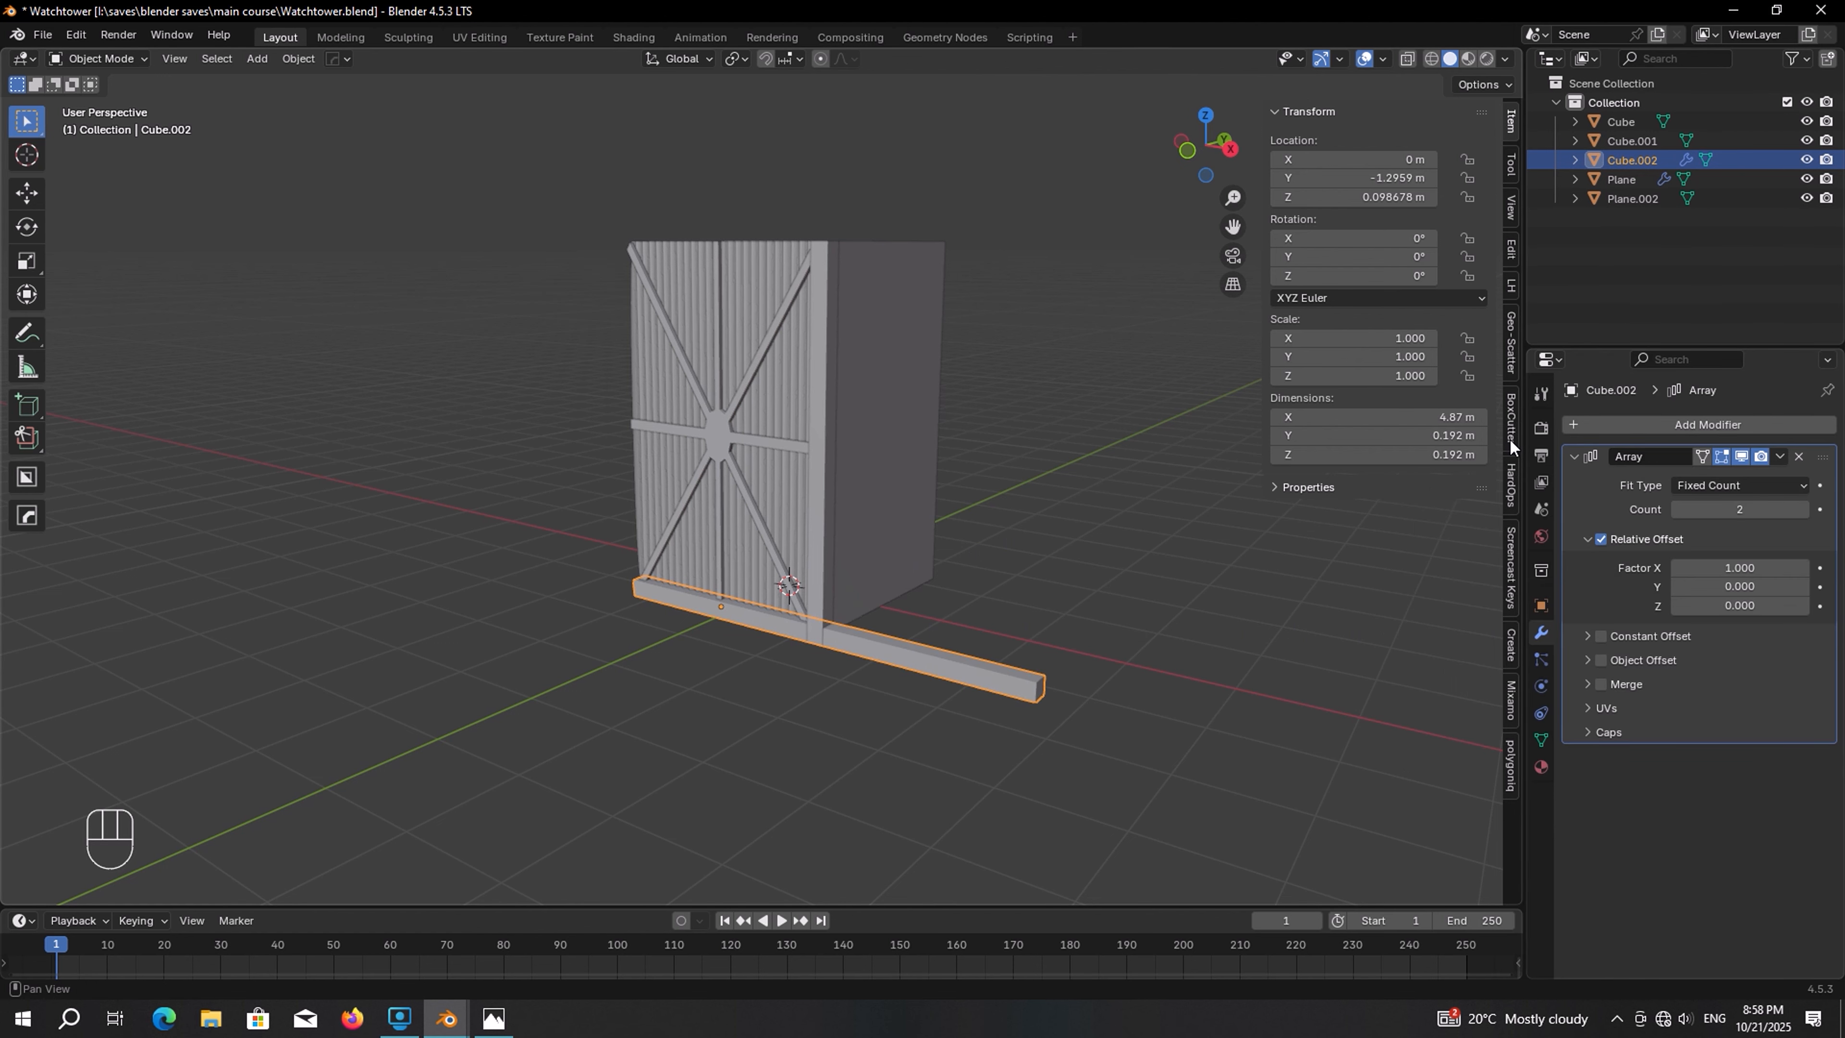
{"action": "left_click", "coordinate": [1748, 568]}
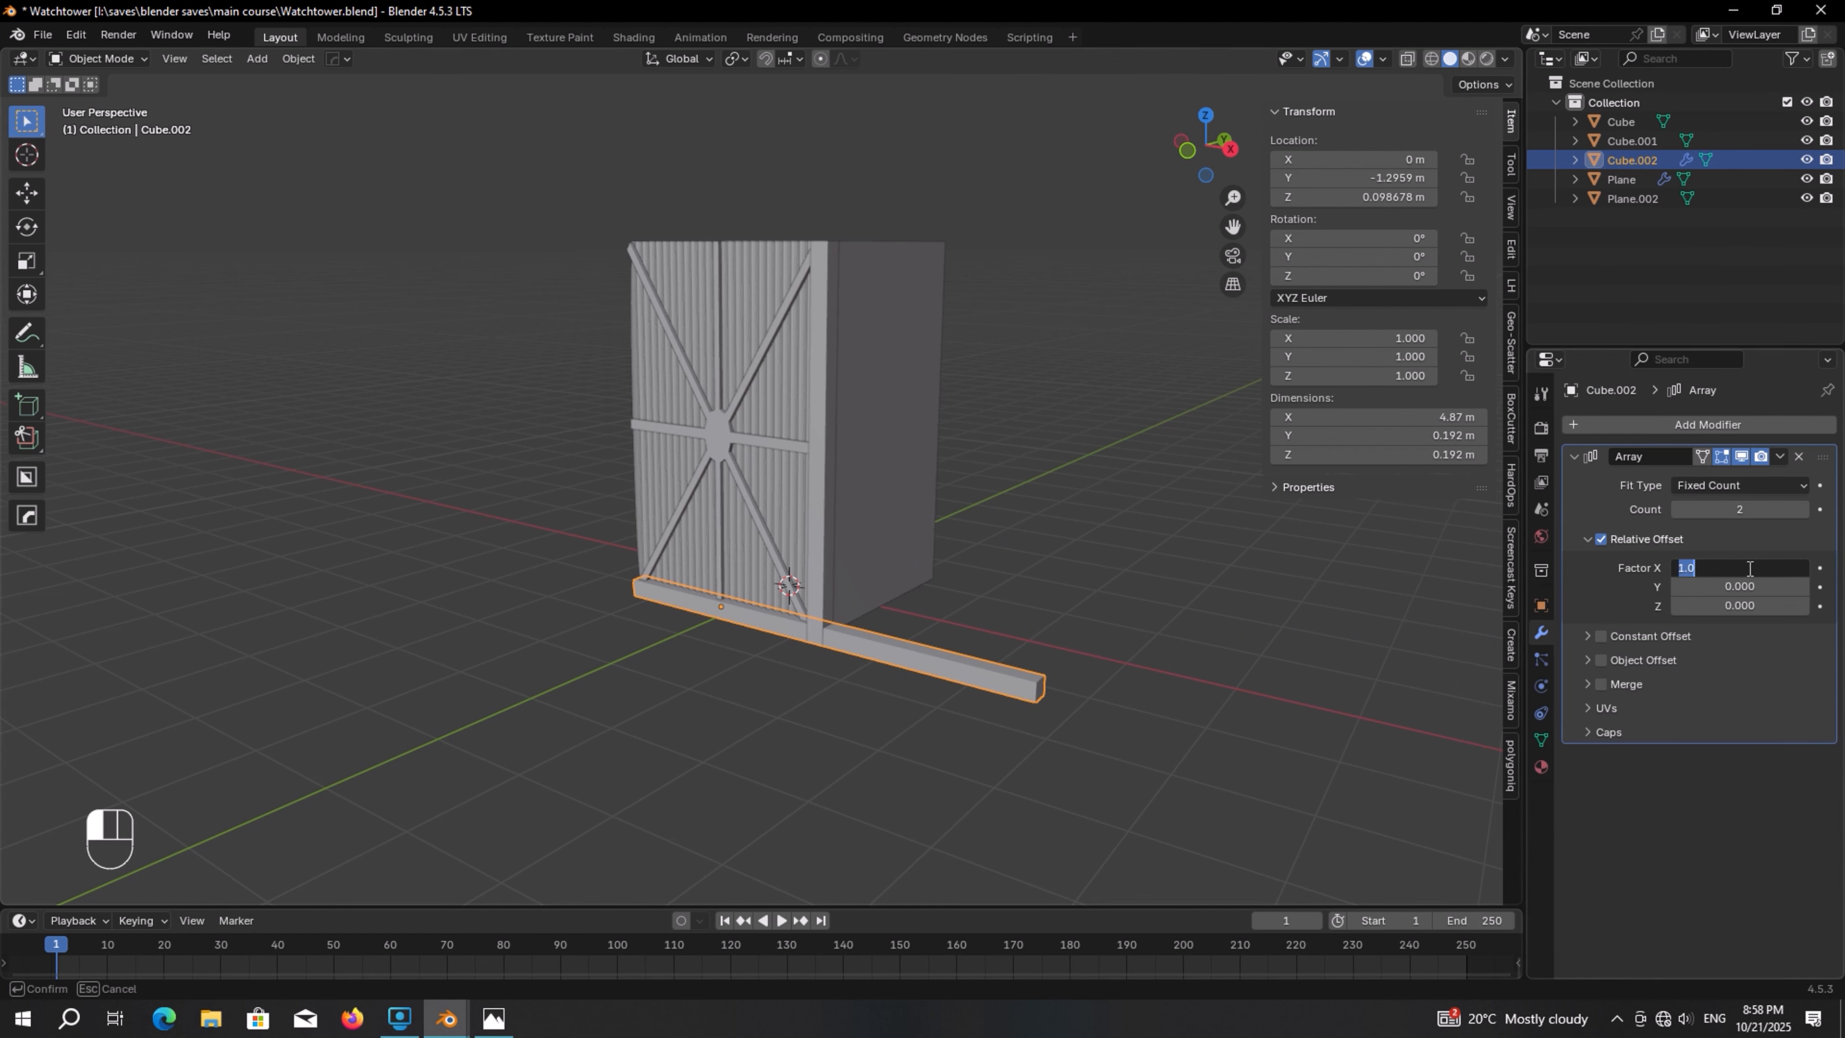
{"action": "type", "text": "0"}
{"action": "key", "text": "Return"}
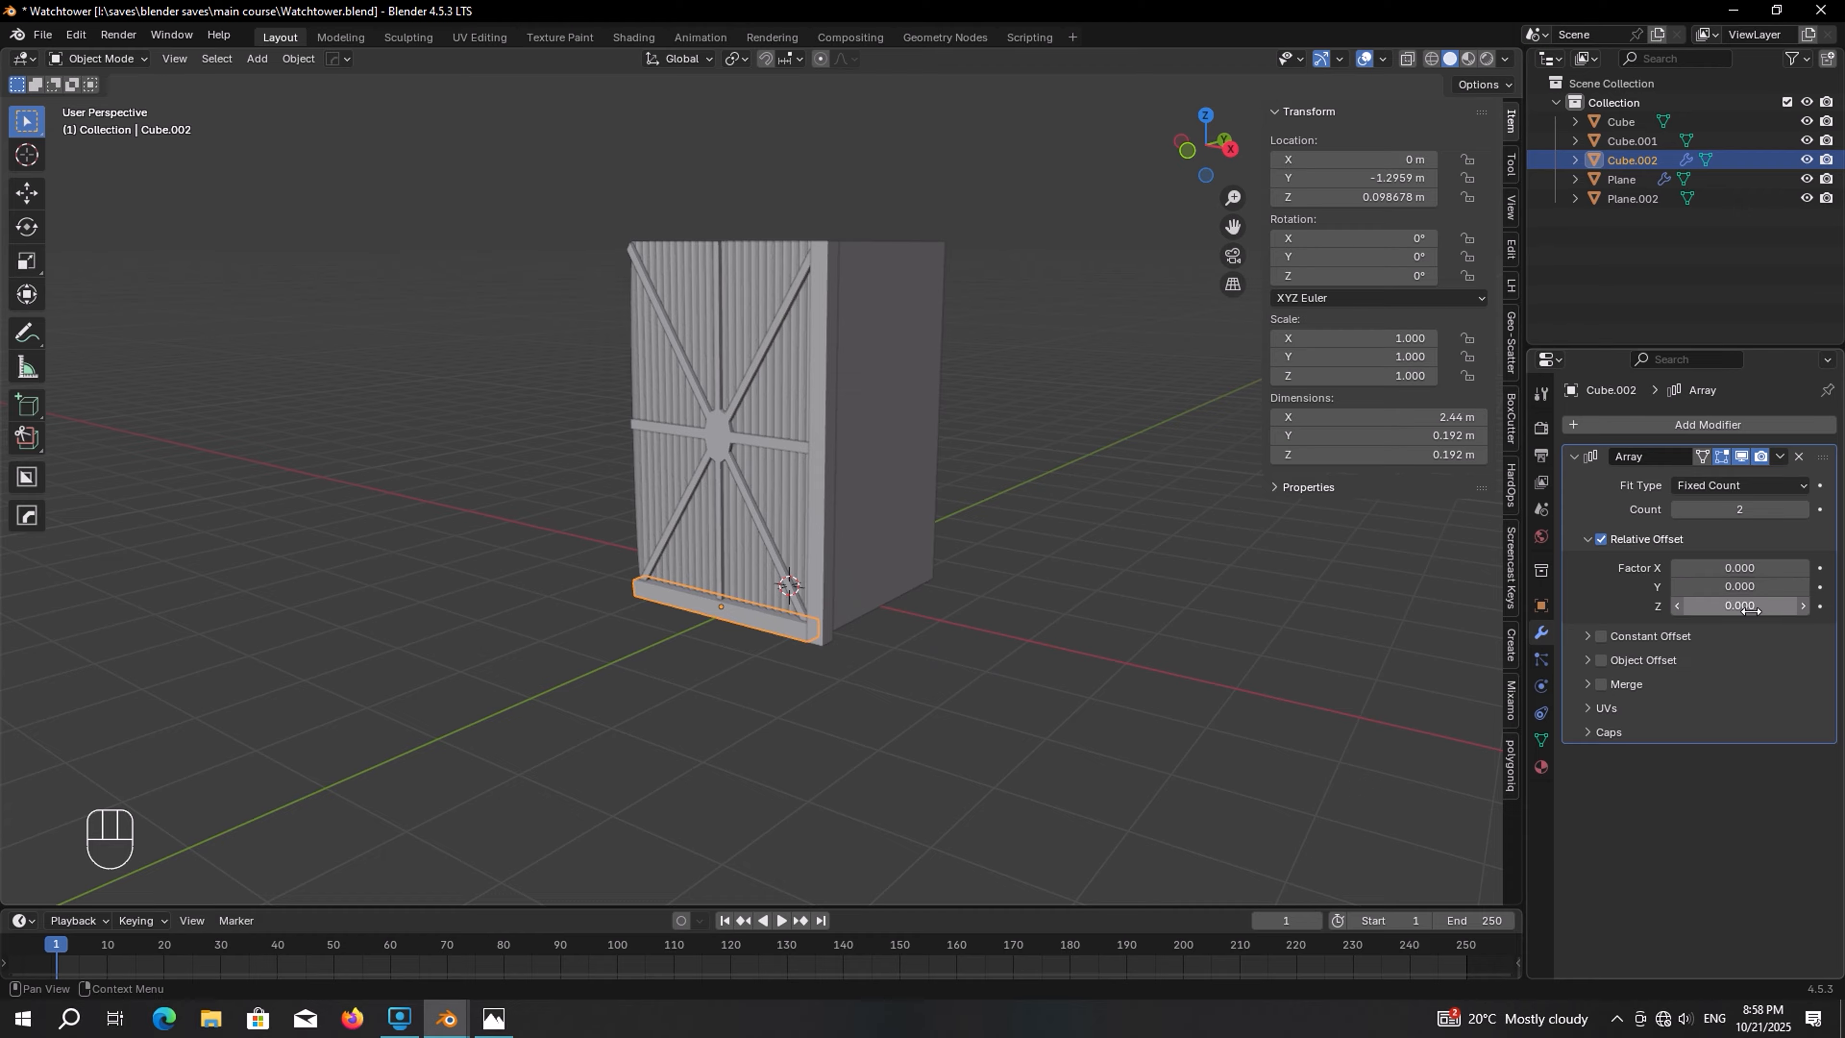
{"action": "left_click_drag", "start_coordinate": [1733, 610], "coordinate": [1807, 610]}
Undo the last three changes and raise the beam array's count
{"action": "middle_click_drag", "start_coordinate": [1081, 403], "coordinate": [1067, 636]}
{"action": "scroll", "coordinate": [1112, 409], "scroll_direction": "up", "scroll_amount": 2}
{"action": "scroll", "coordinate": [1091, 672], "scroll_direction": "up", "scroll_amount": 1}
{"action": "scroll", "coordinate": [1092, 674], "scroll_direction": "up", "scroll_amount": 1}
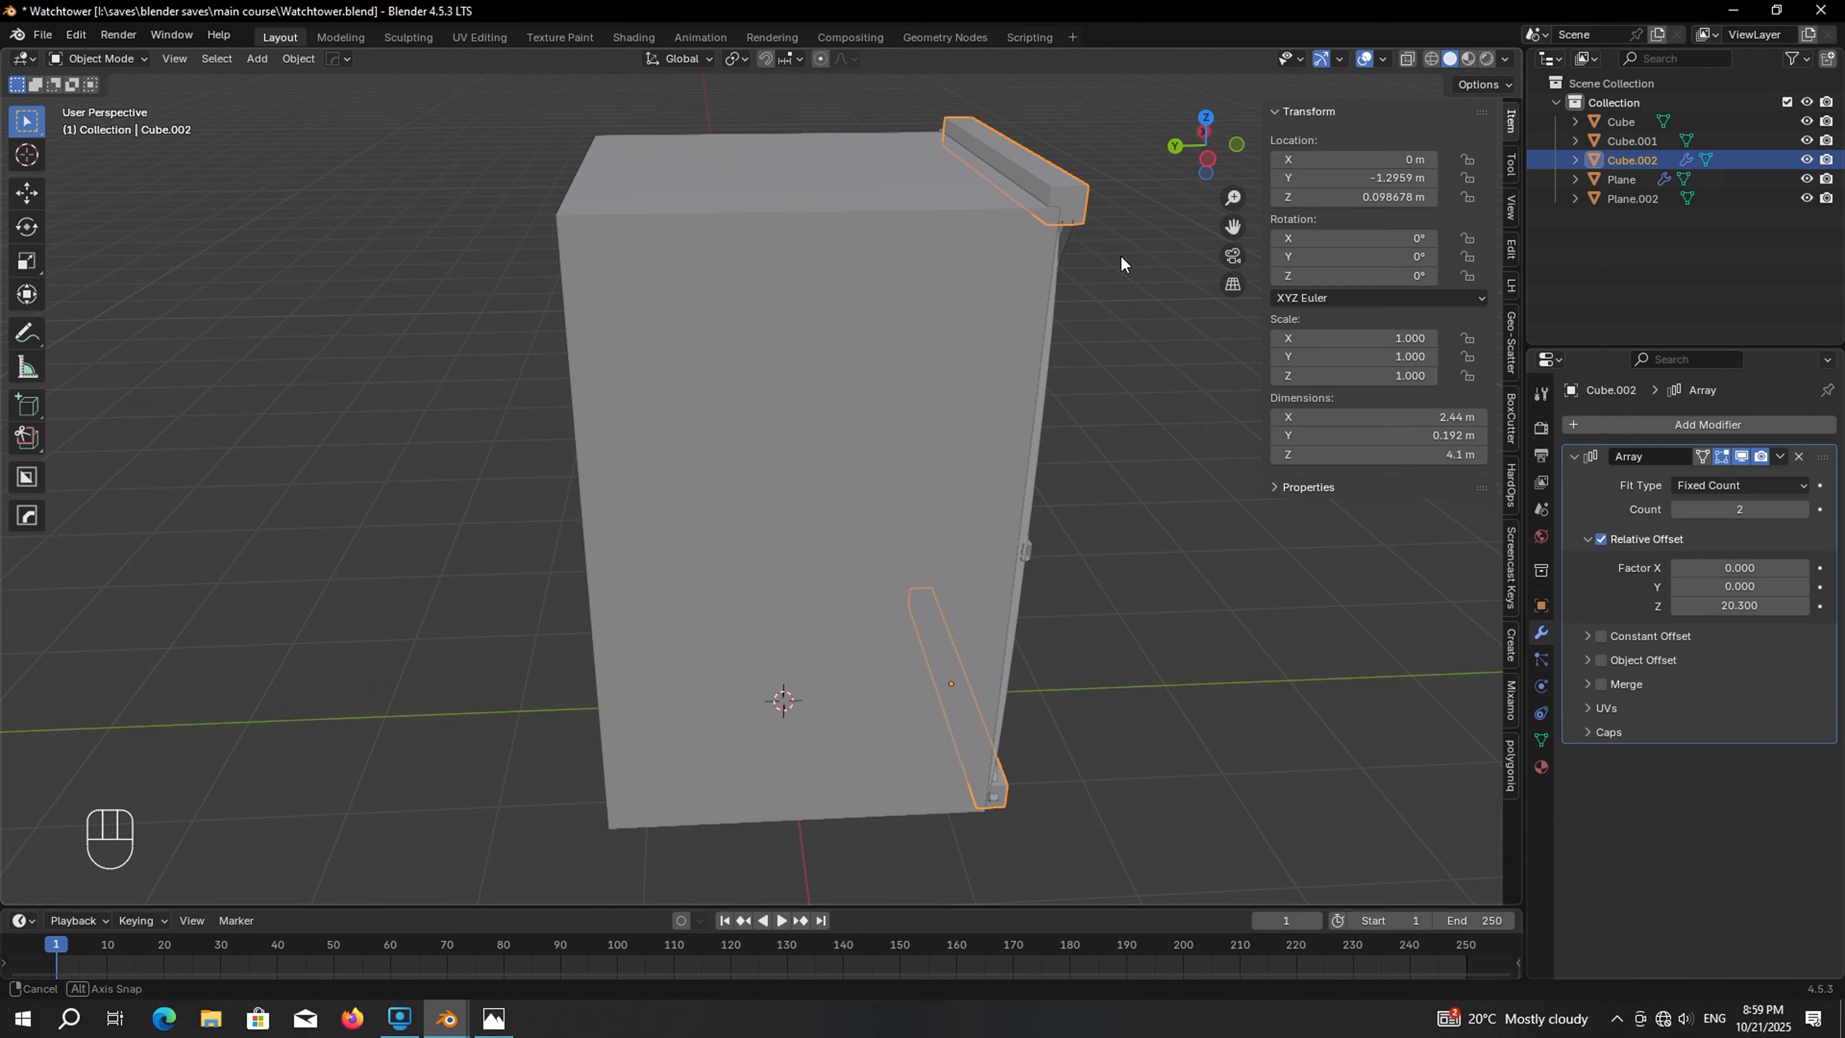
{"action": "middle_click_drag", "start_coordinate": [1120, 253], "coordinate": [897, 222]}
{"action": "key", "text": "ctrl+z"}
{"action": "key", "text": "ctrl+z"}
{"action": "key", "text": "ctrl+z"}
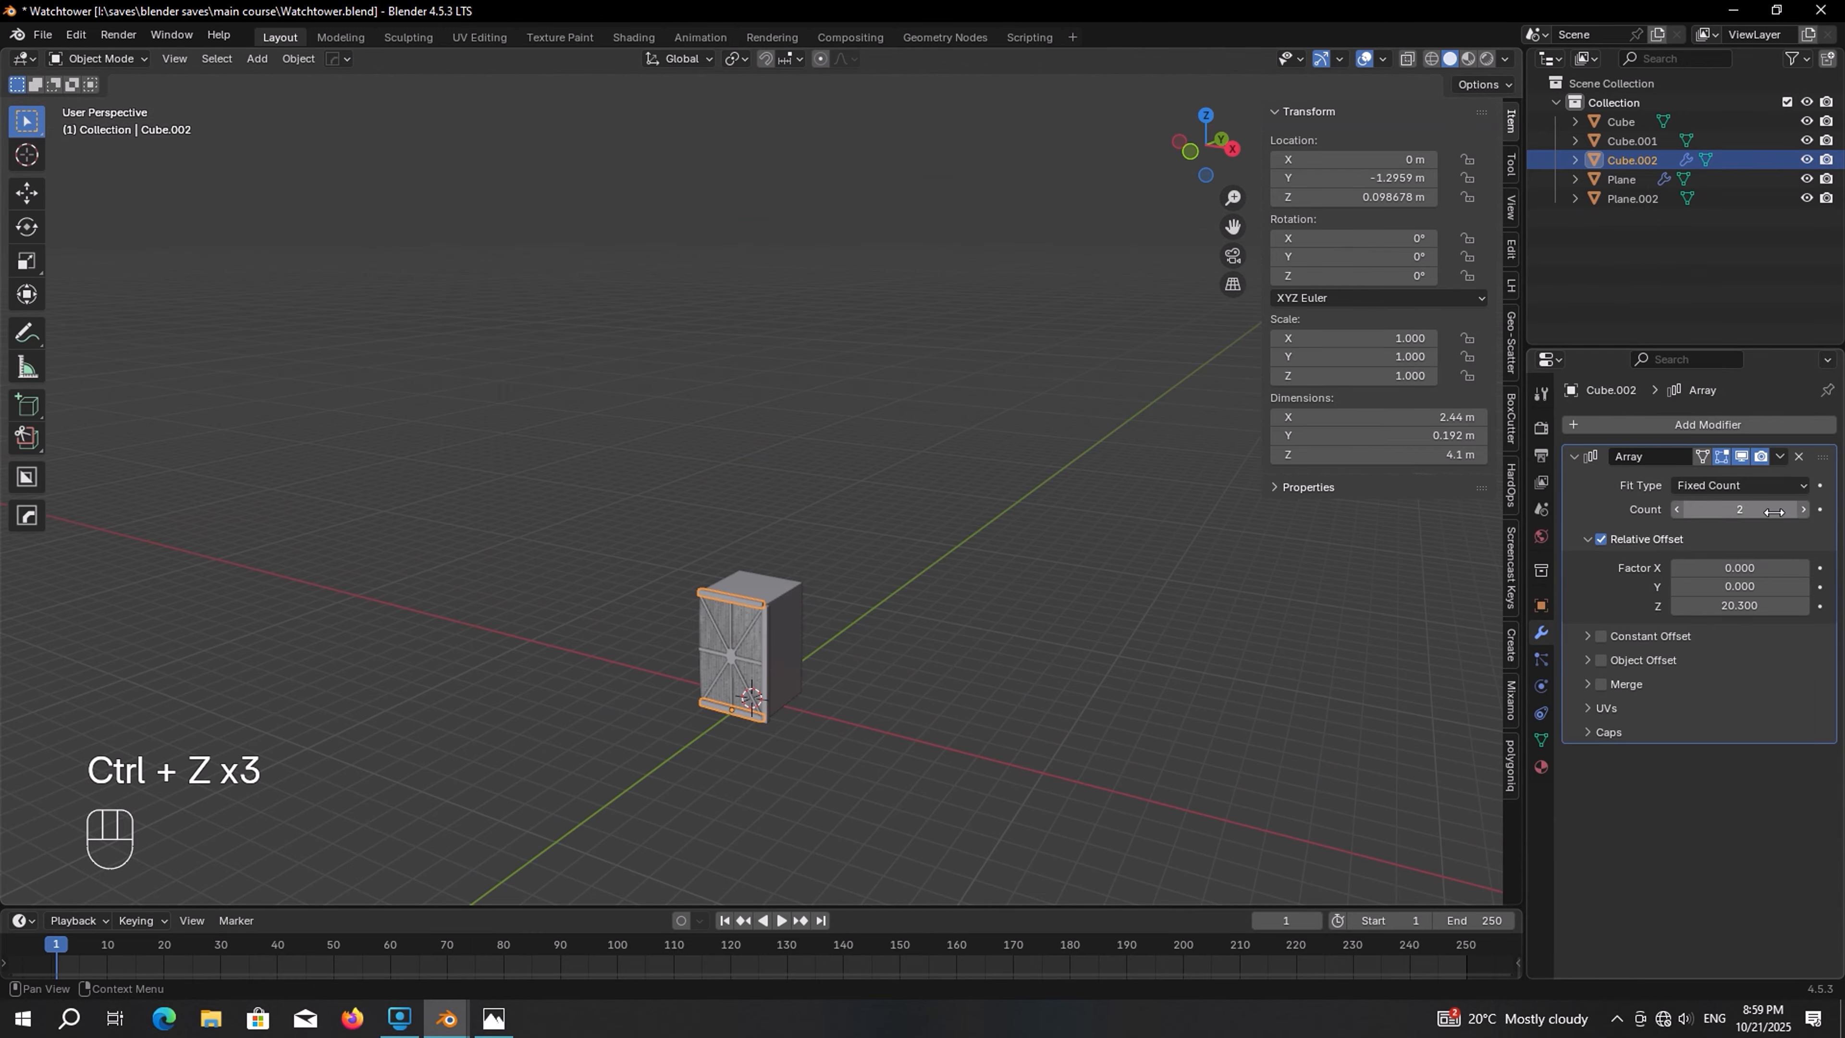
{"action": "left_click_drag", "start_coordinate": [1797, 509], "coordinate": [1830, 509]}
Add an Array modifier to the corner post with relative offset X 0, Z 1 and a count of 4
{"action": "scroll", "coordinate": [796, 616], "scroll_direction": "up", "scroll_amount": 5}
{"action": "middle_click_drag", "start_coordinate": [796, 617], "coordinate": [798, 590]}
{"action": "left_click", "coordinate": [798, 590]}
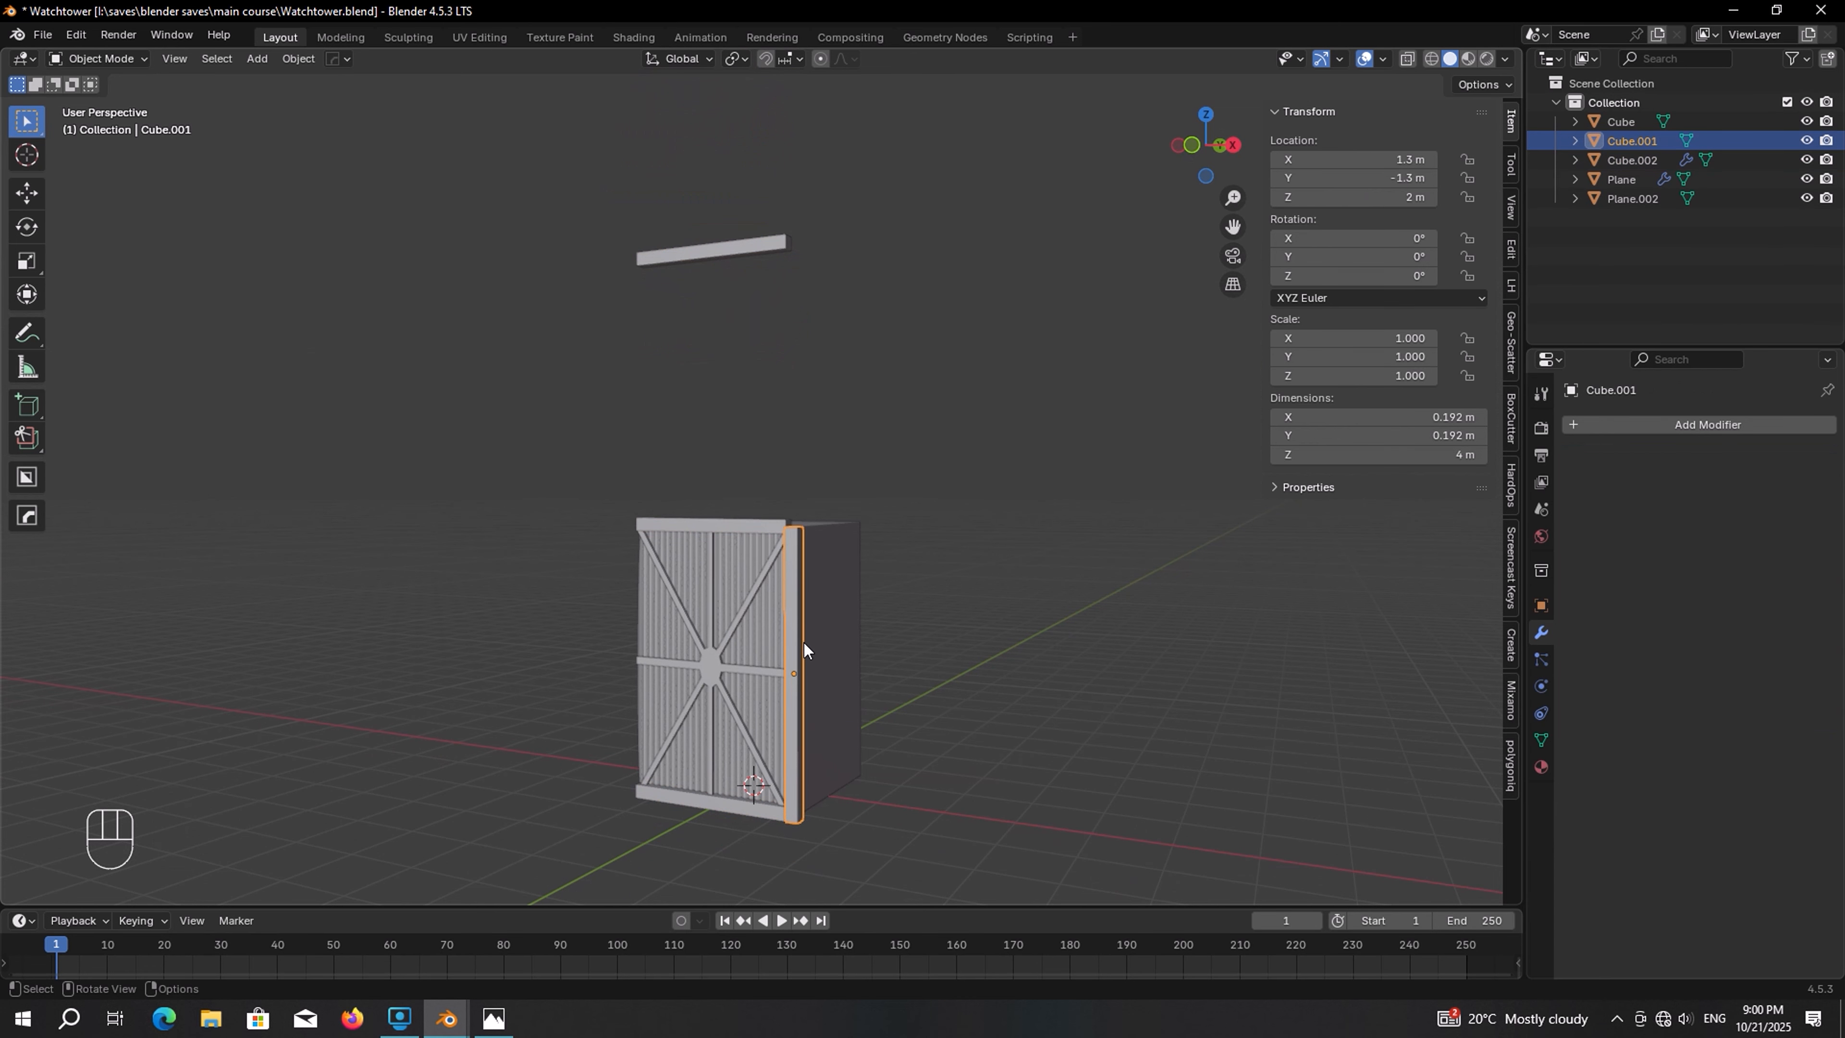
{"action": "left_click", "coordinate": [1767, 425]}
{"action": "mouse_move", "coordinate": [1767, 427]}
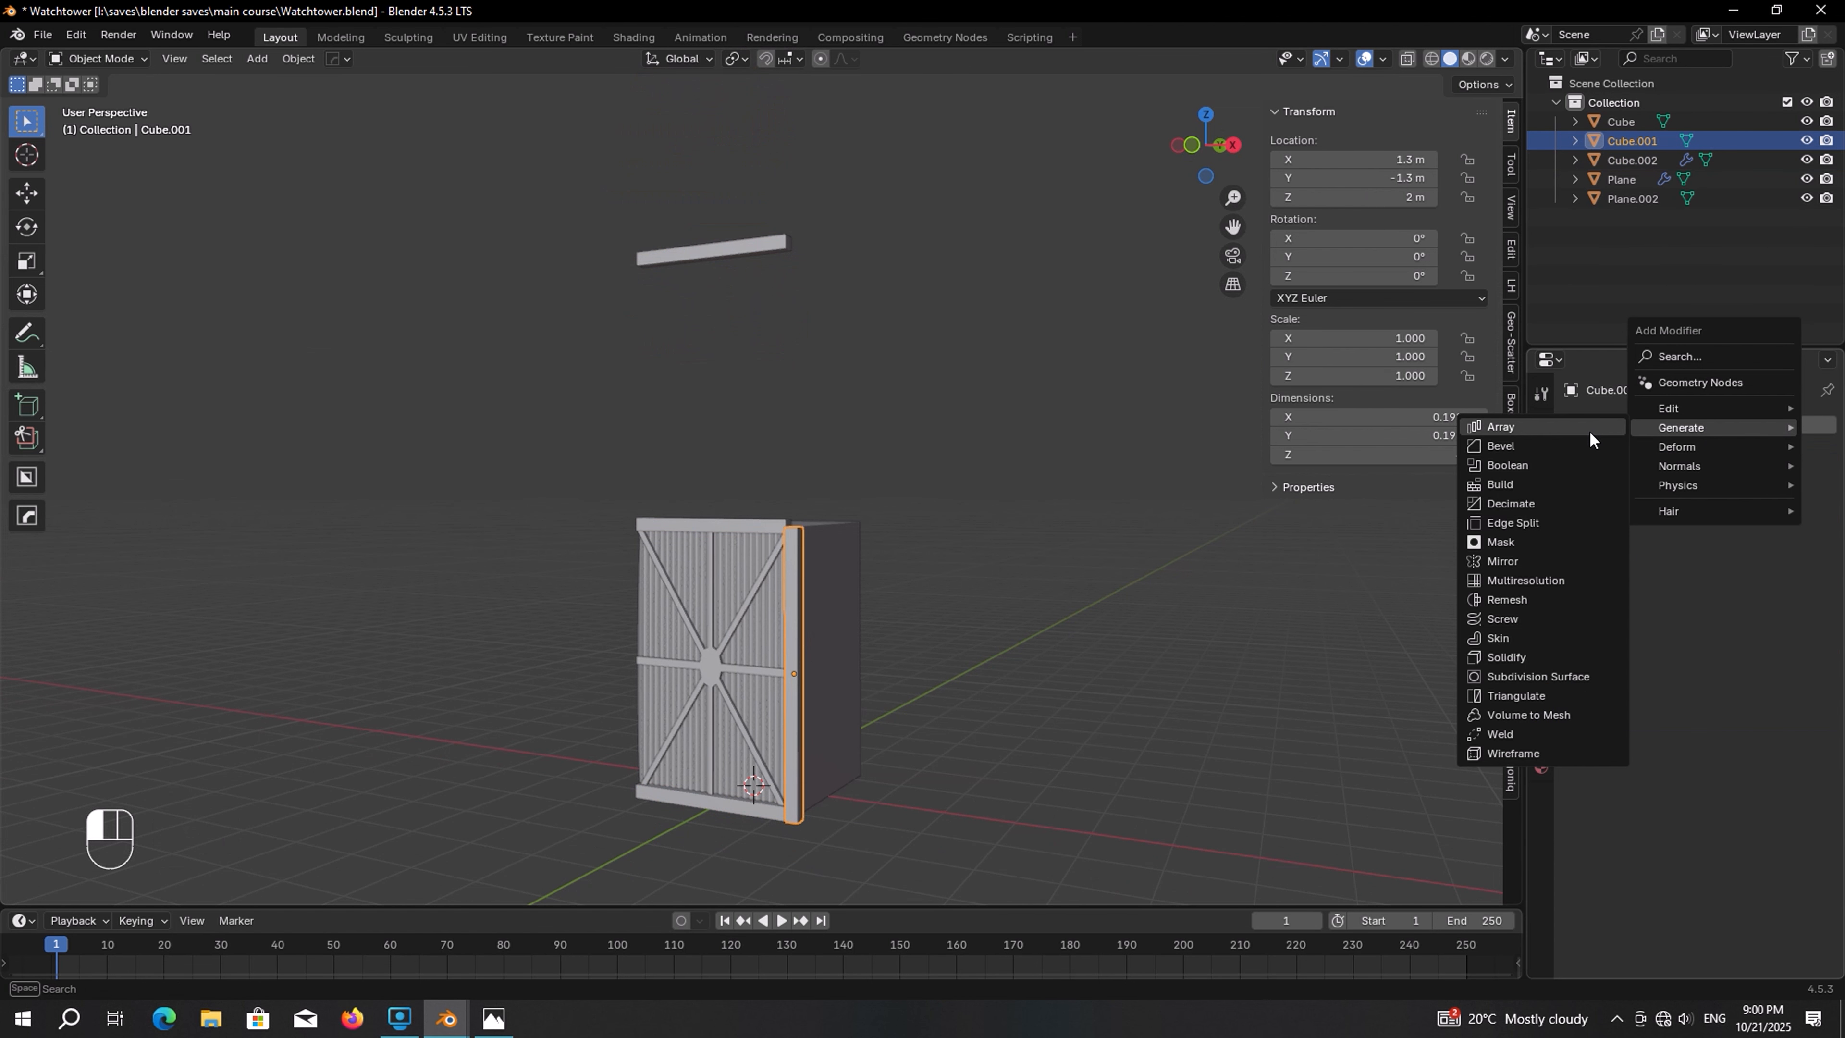
{"action": "left_click", "coordinate": [1589, 433]}
{"action": "left_click", "coordinate": [1739, 565]}
{"action": "type", "text": "0"}
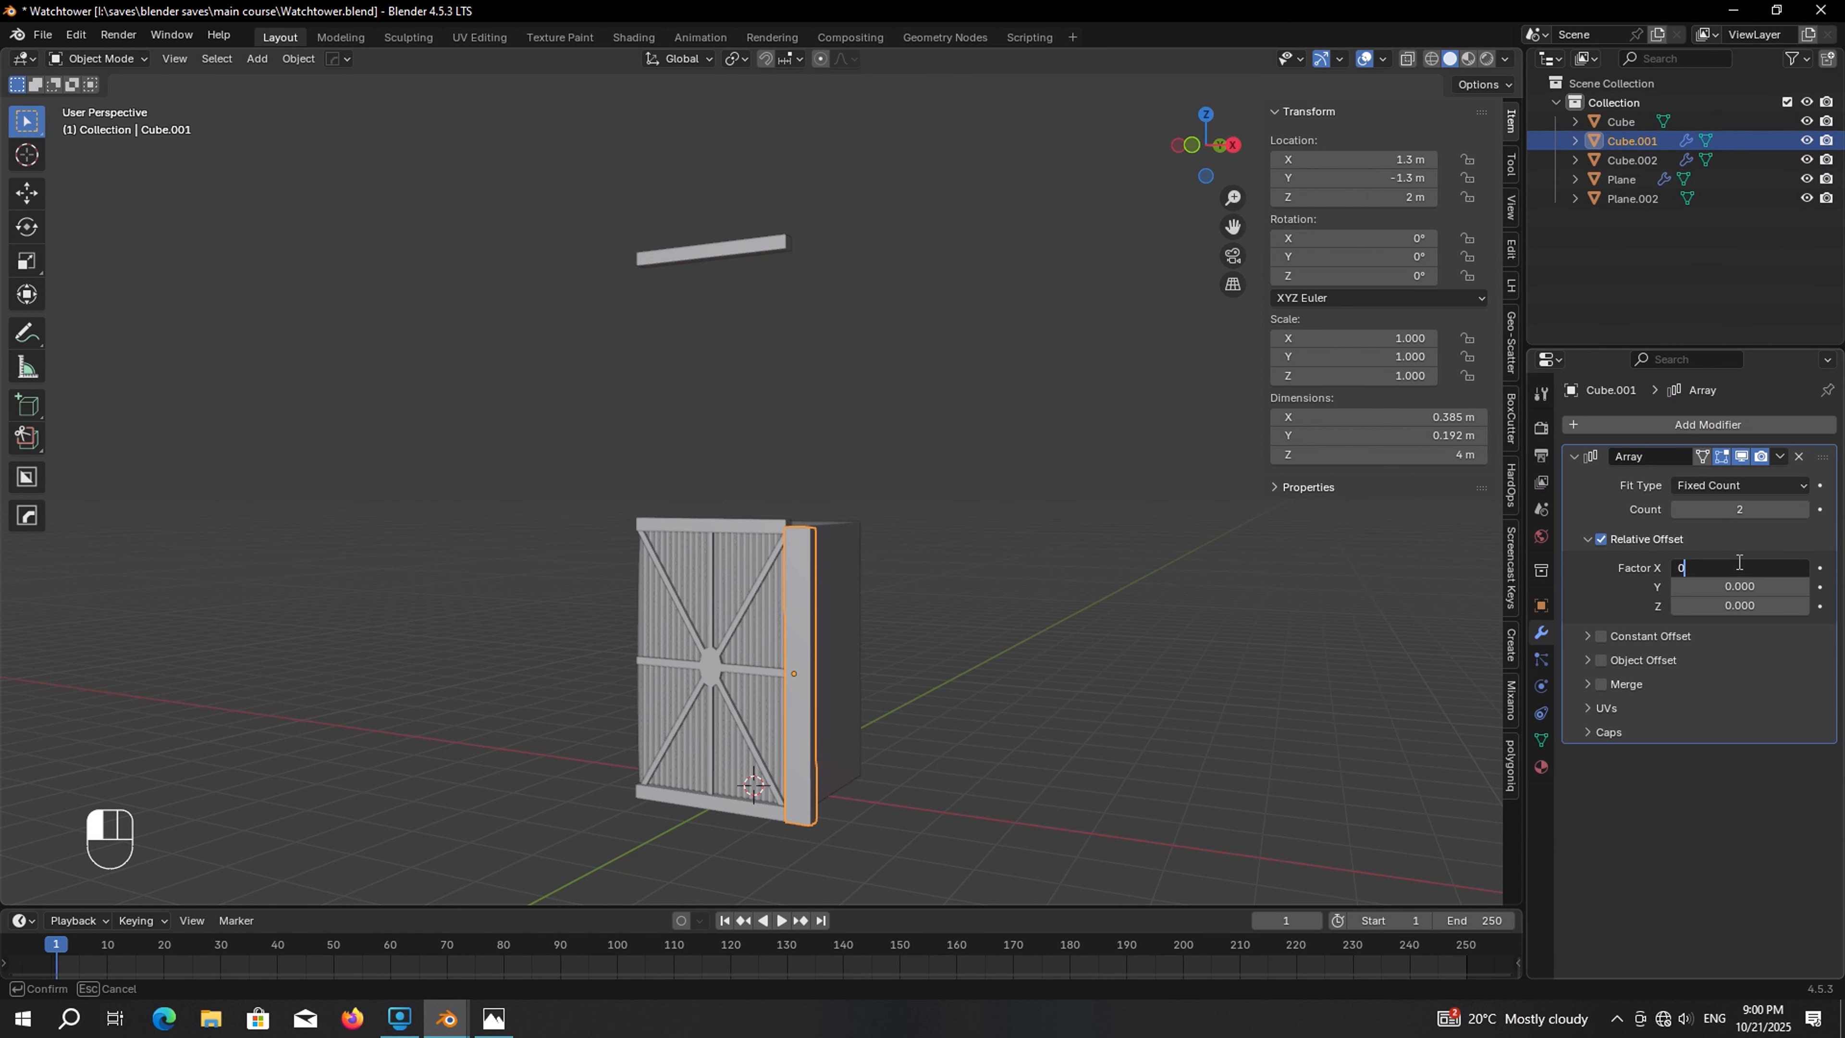
{"action": "key", "text": "Return"}
{"action": "mouse_move", "coordinate": [1739, 605]}
{"action": "left_mouse_down"}
{"action": "mouse_move", "coordinate": [1780, 606]}
{"action": "mouse_move", "coordinate": [1732, 612]}
{"action": "left_mouse_up"}
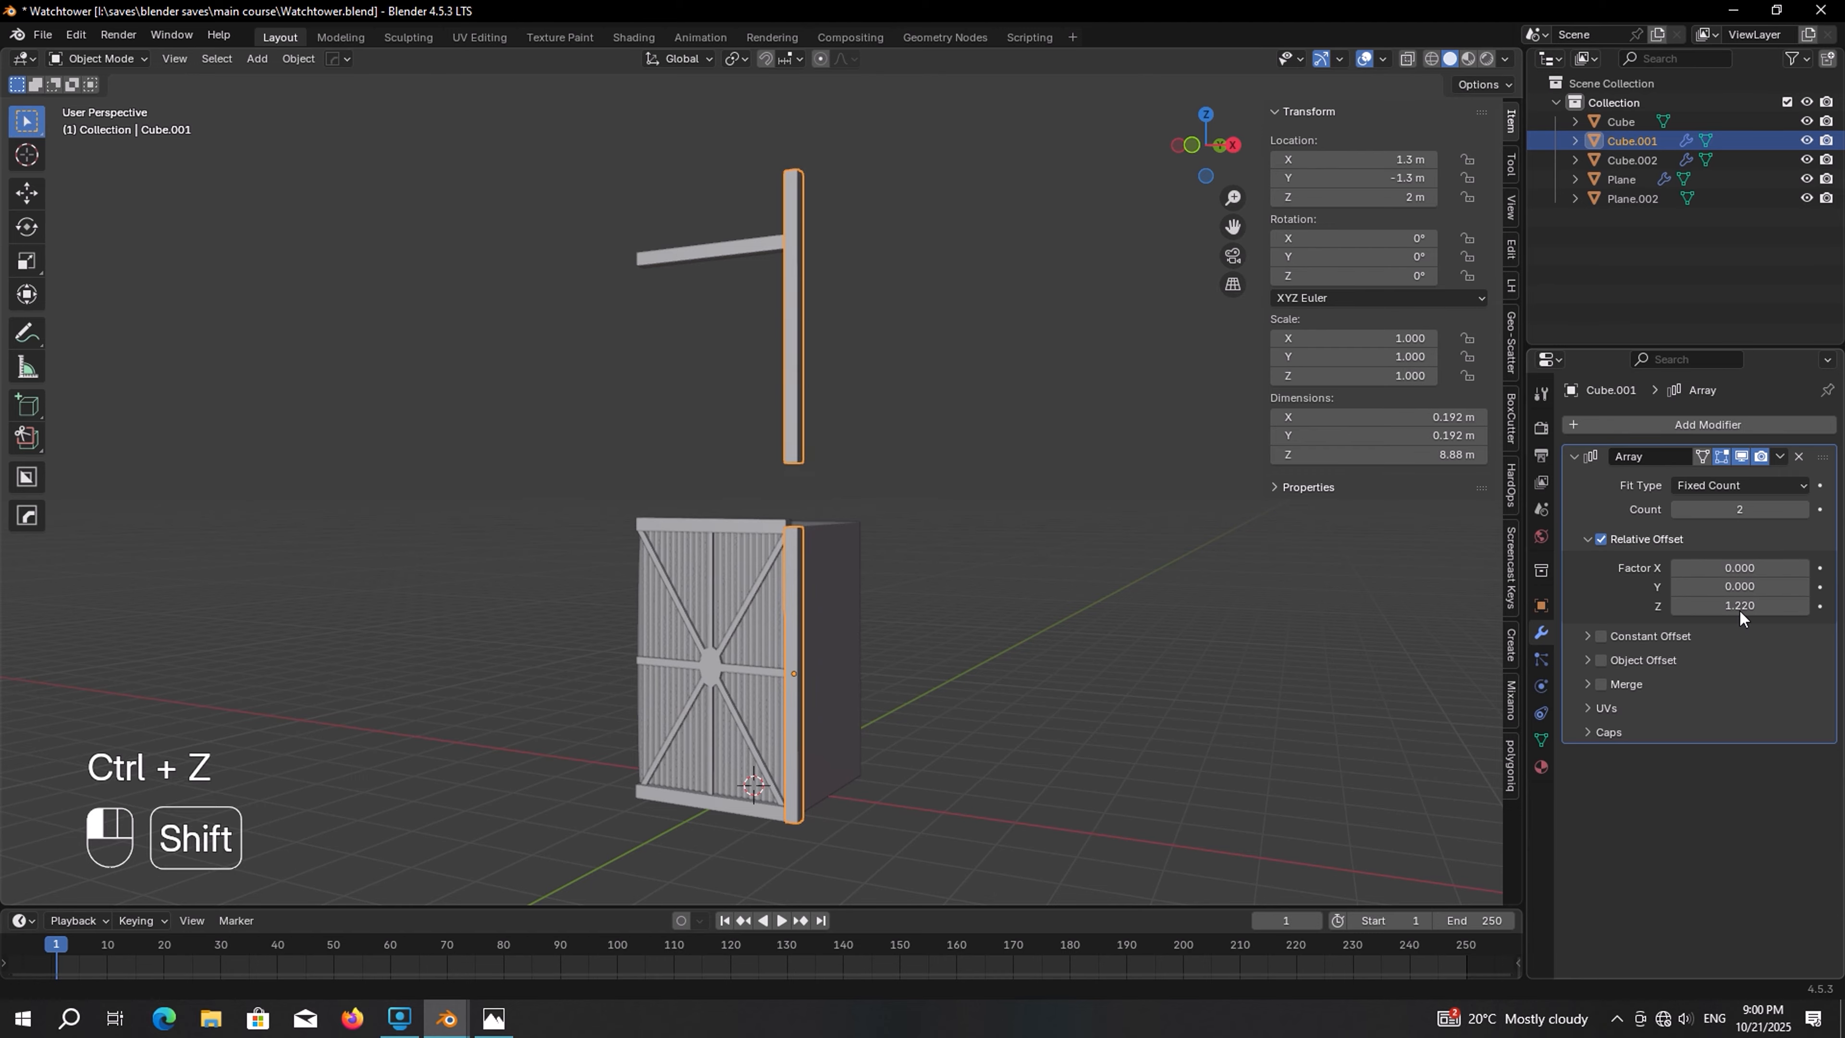
{"action": "left_click", "coordinate": [1730, 610]}
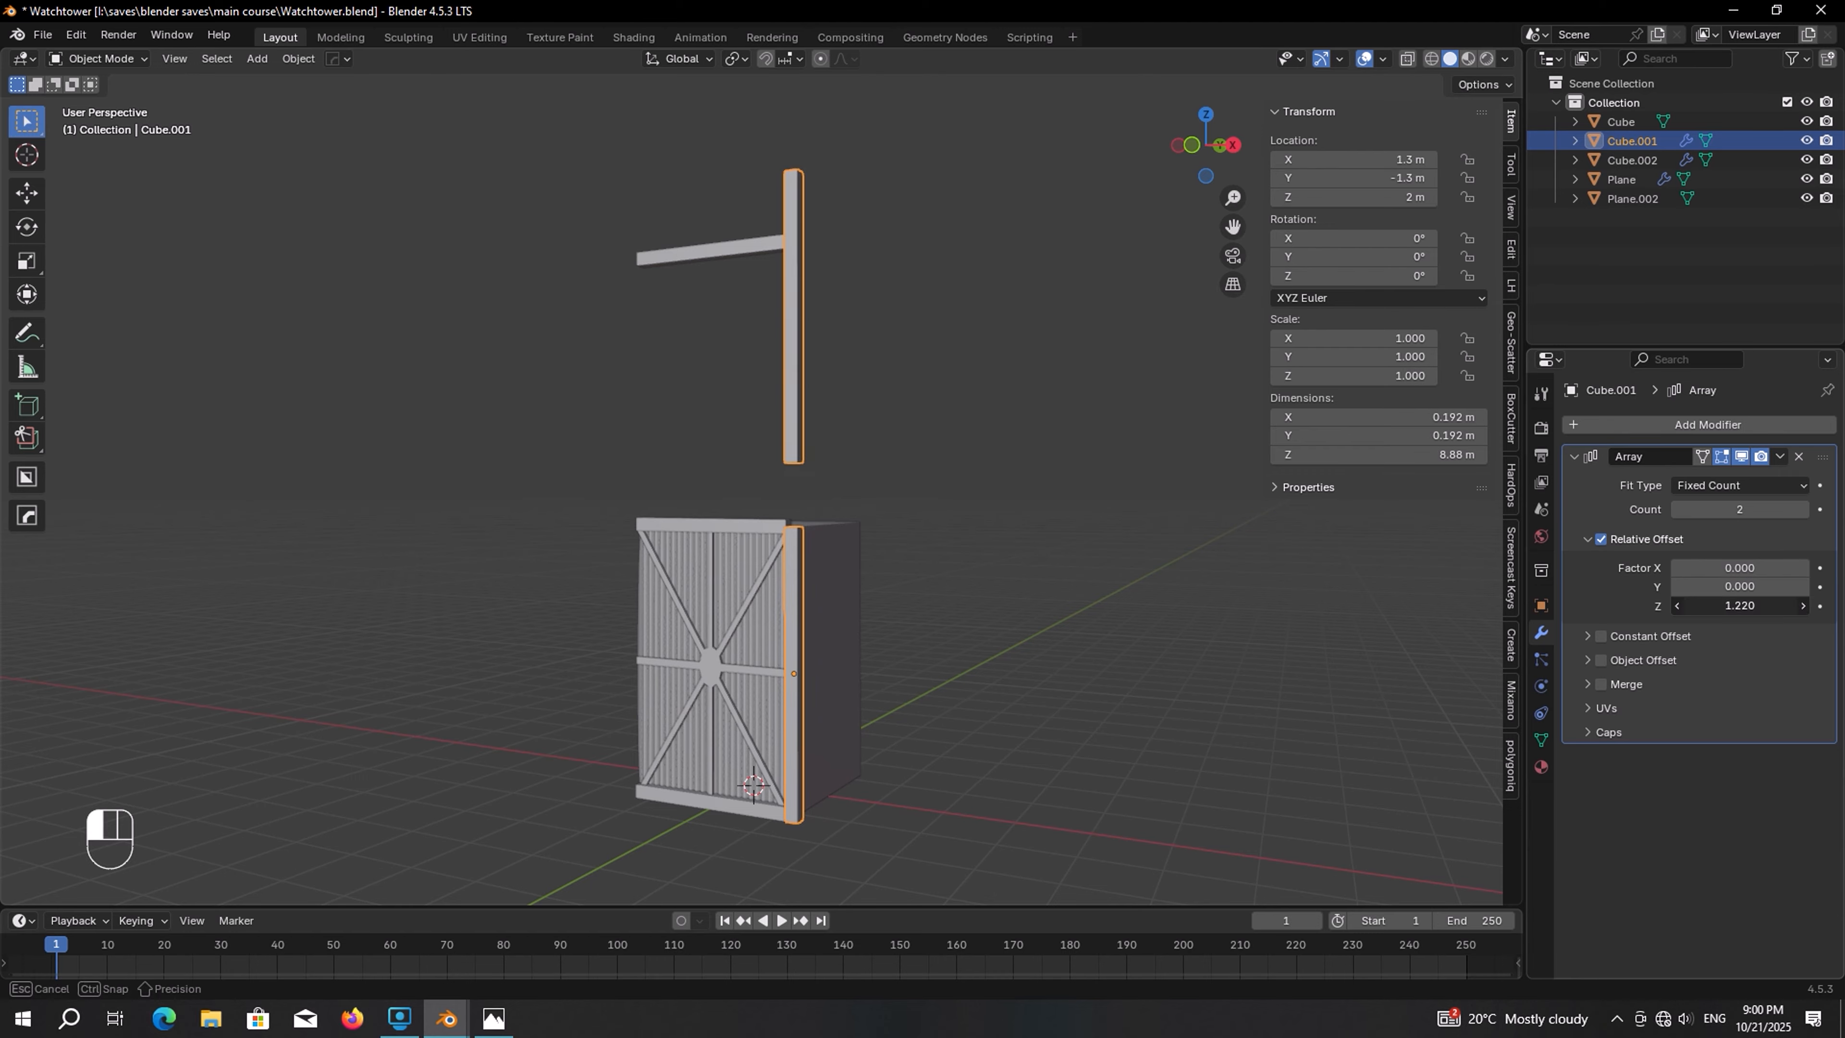
{"action": "type", "text": "1"}
{"action": "key", "text": "Return"}
{"action": "middle_click_drag", "start_coordinate": [945, 451], "coordinate": [878, 643]}
{"action": "left_click", "coordinate": [1804, 509]}
{"action": "left_click", "coordinate": [1803, 509]}
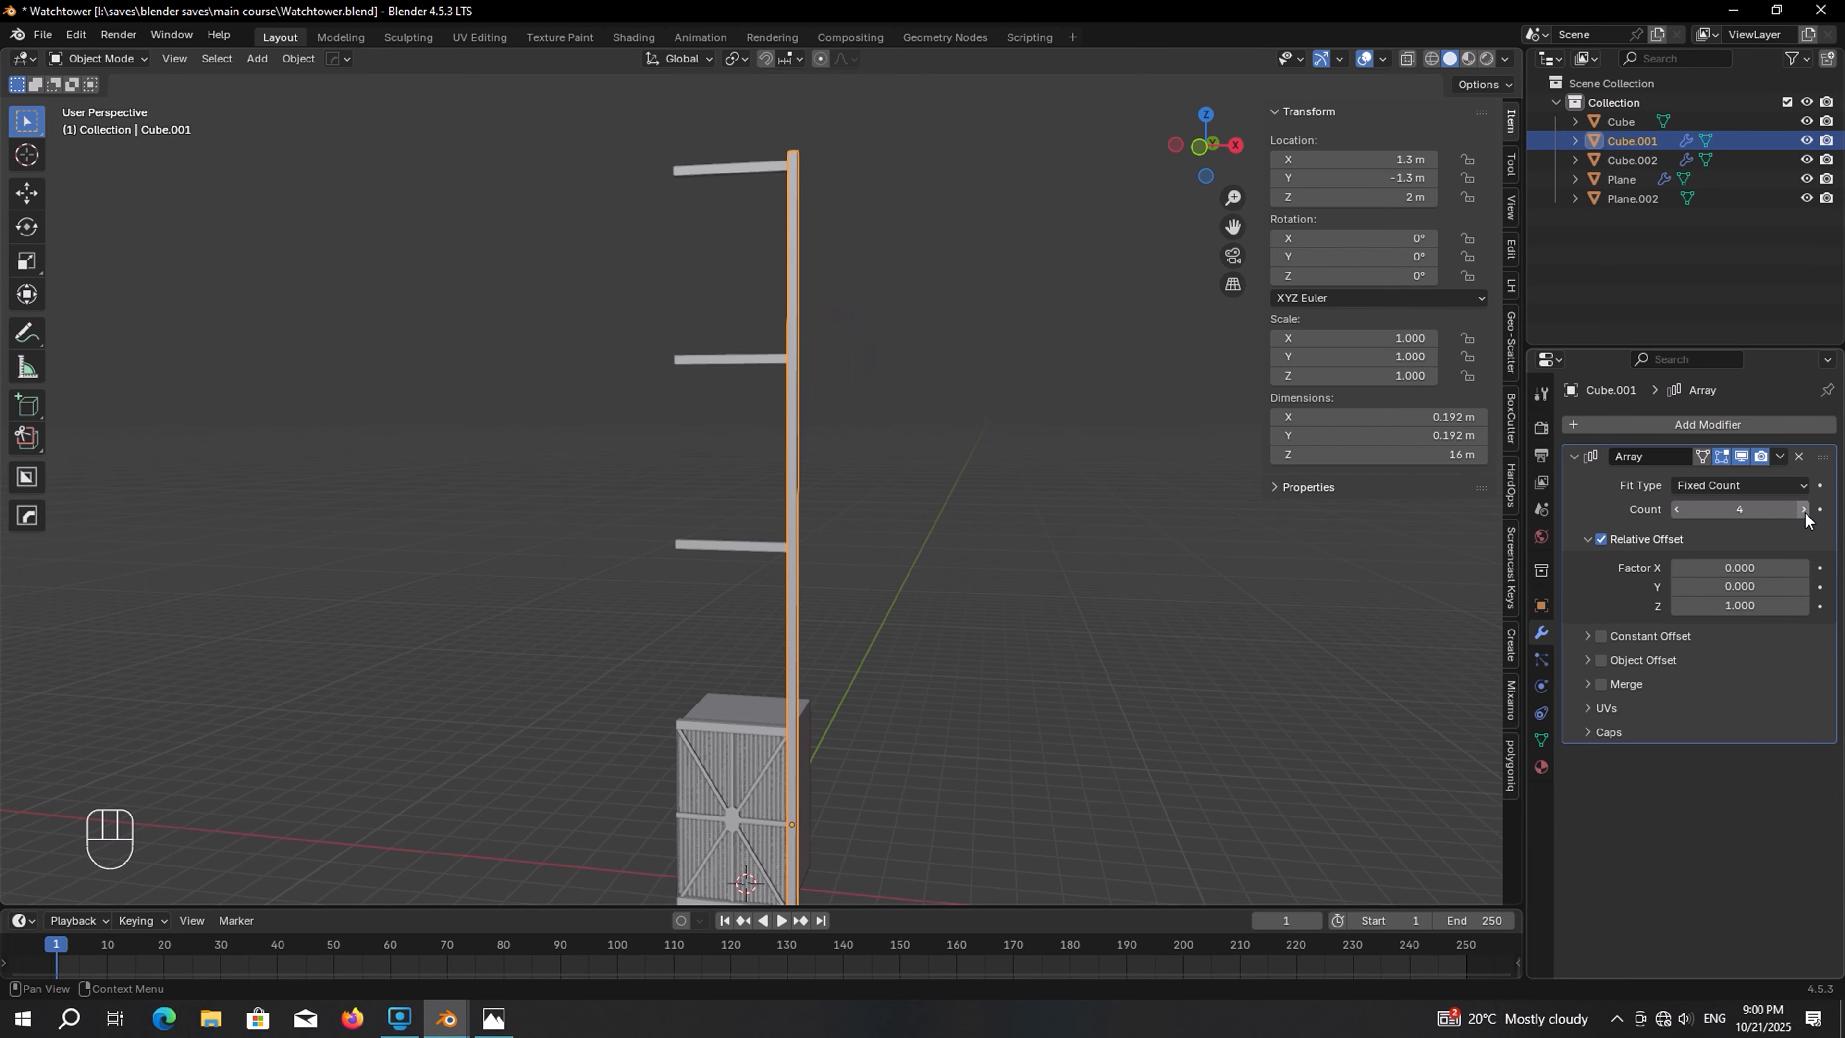
Copy the post's Array modifier to the corrugated panel and the cross bars
{"action": "scroll", "coordinate": [753, 551], "scroll_direction": "down", "scroll_amount": 2}
{"action": "scroll", "coordinate": [708, 470], "scroll_direction": "up", "scroll_amount": 6}
{"action": "left_click", "coordinate": [708, 469]}
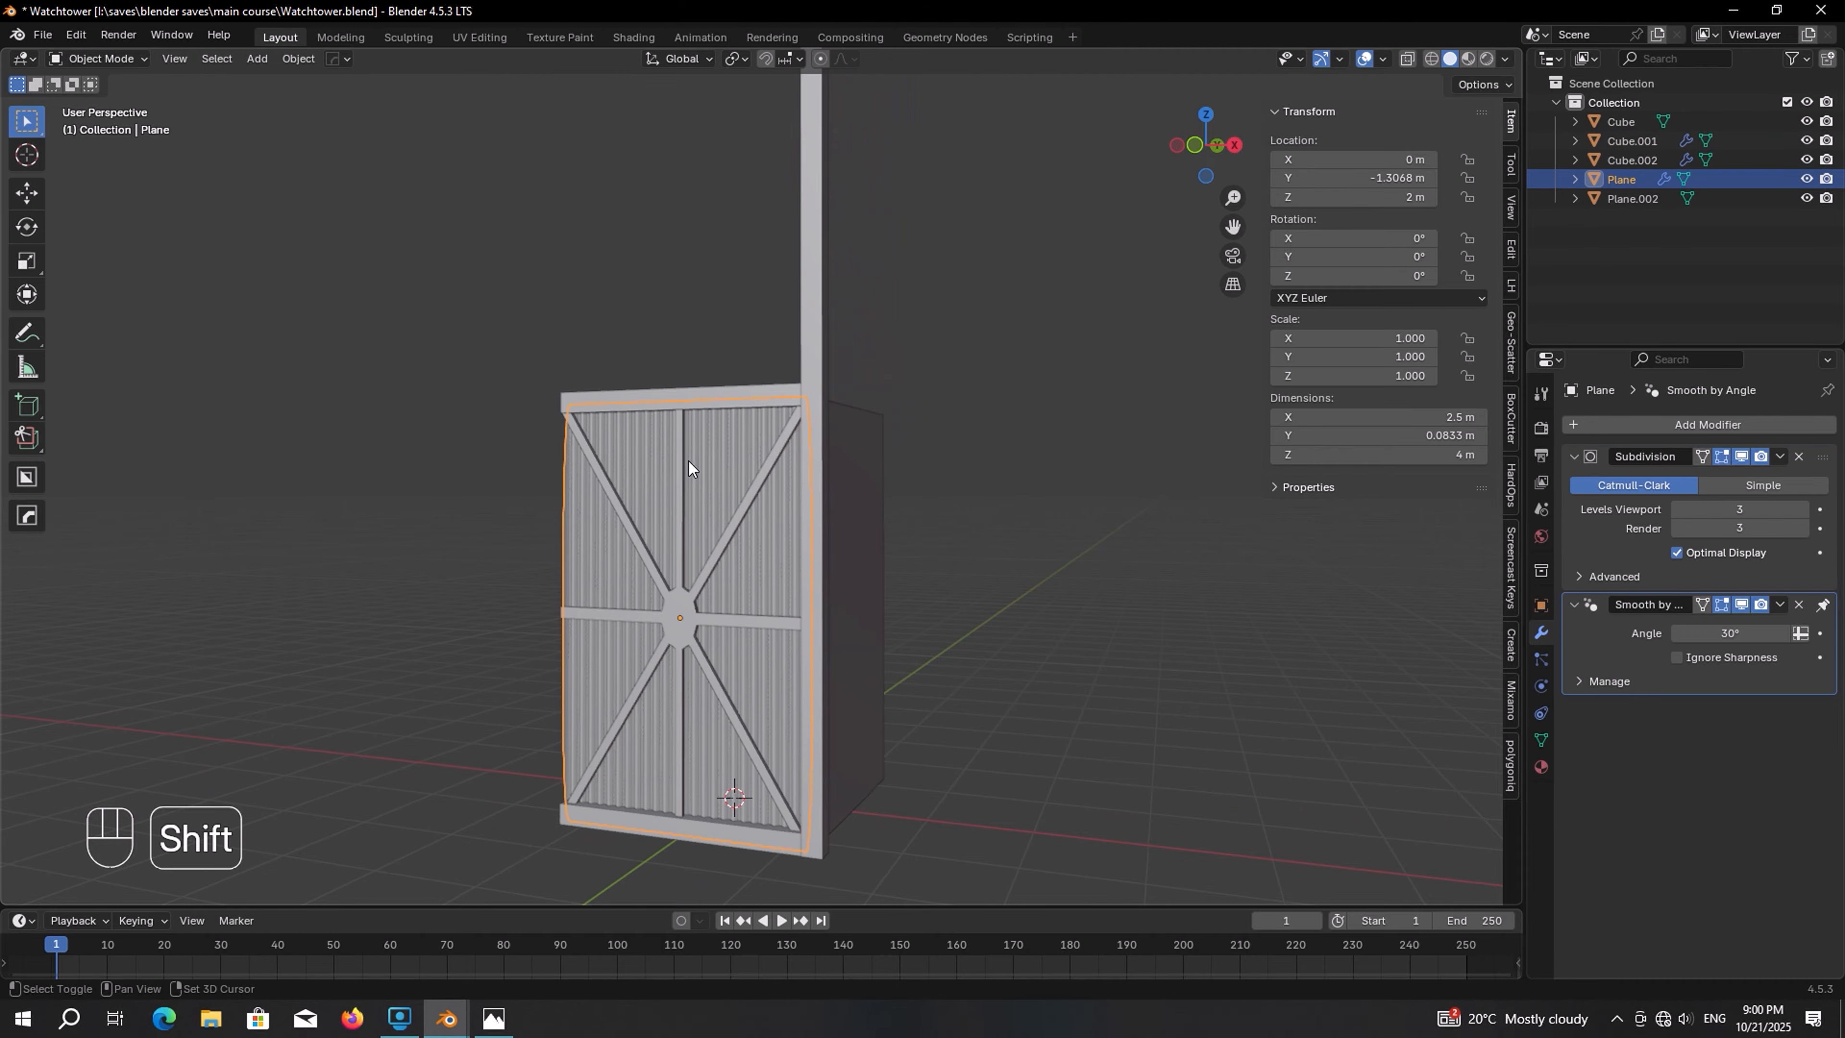
{"action": "left_click", "coordinate": [752, 396], "text": "shift"}
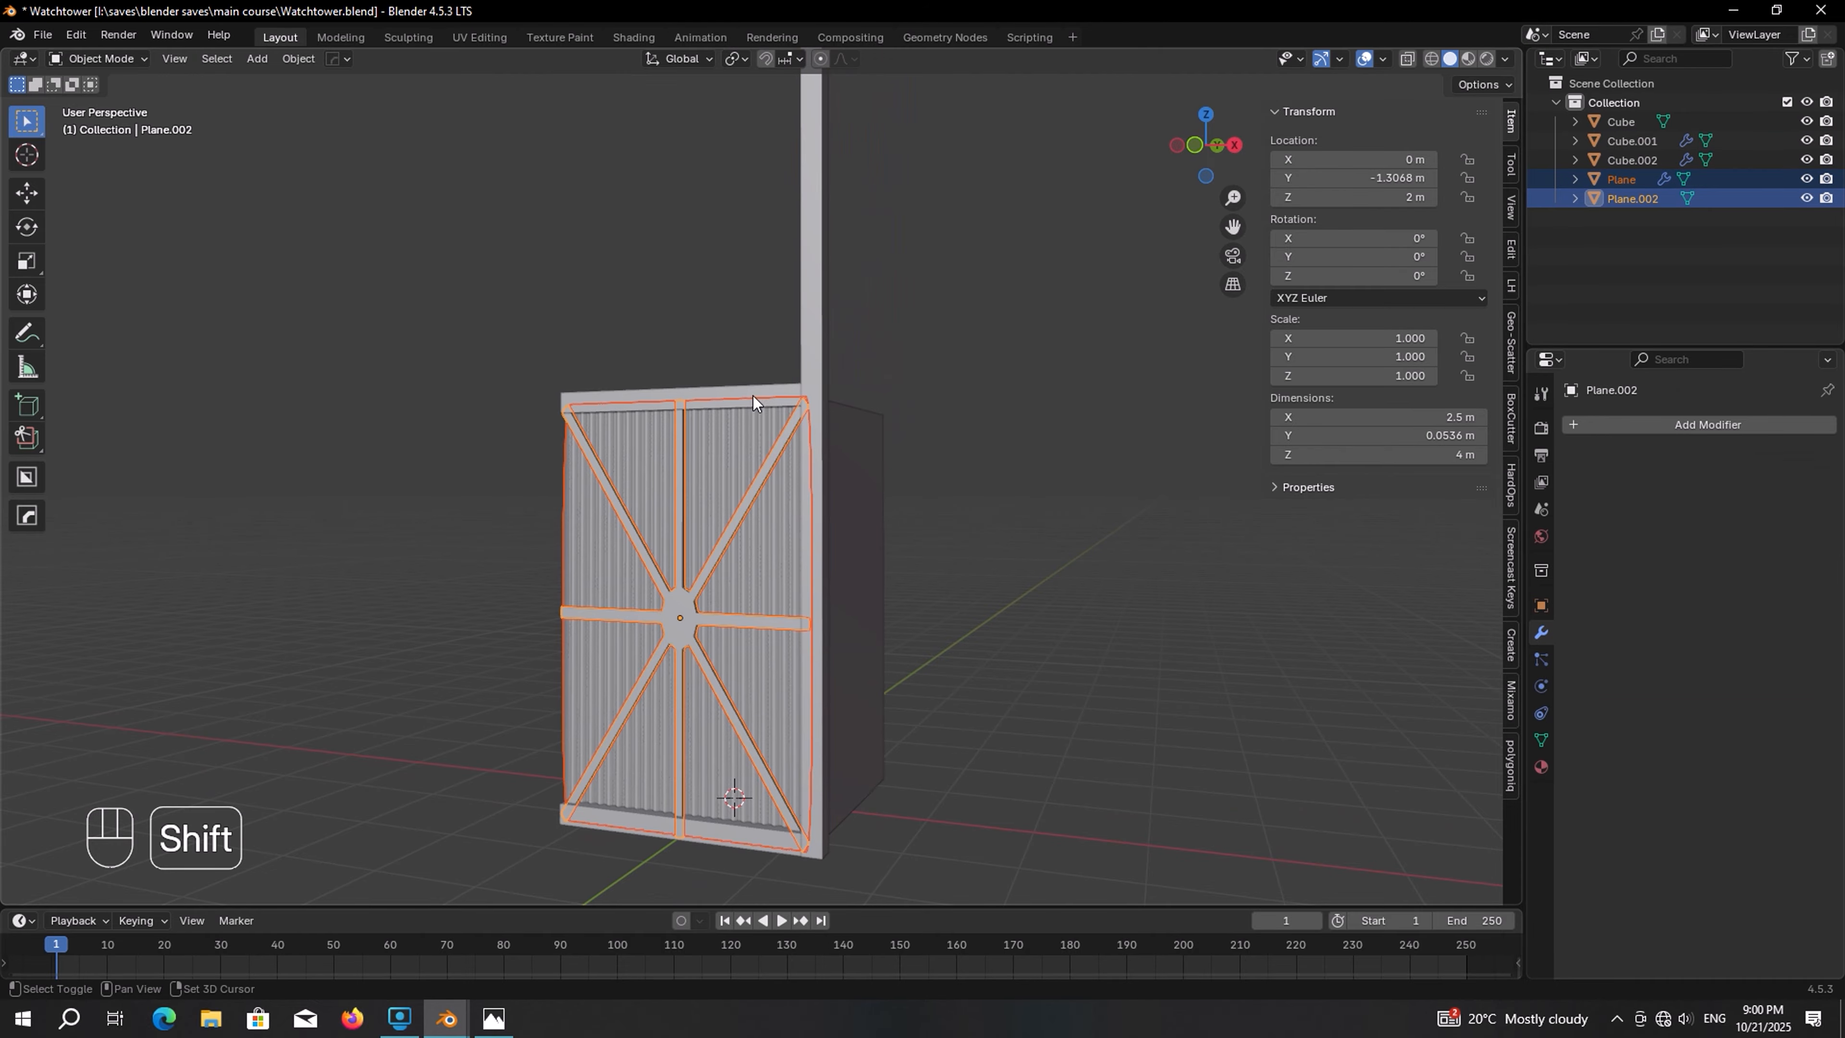
{"action": "left_click", "coordinate": [813, 296], "text": "shift"}
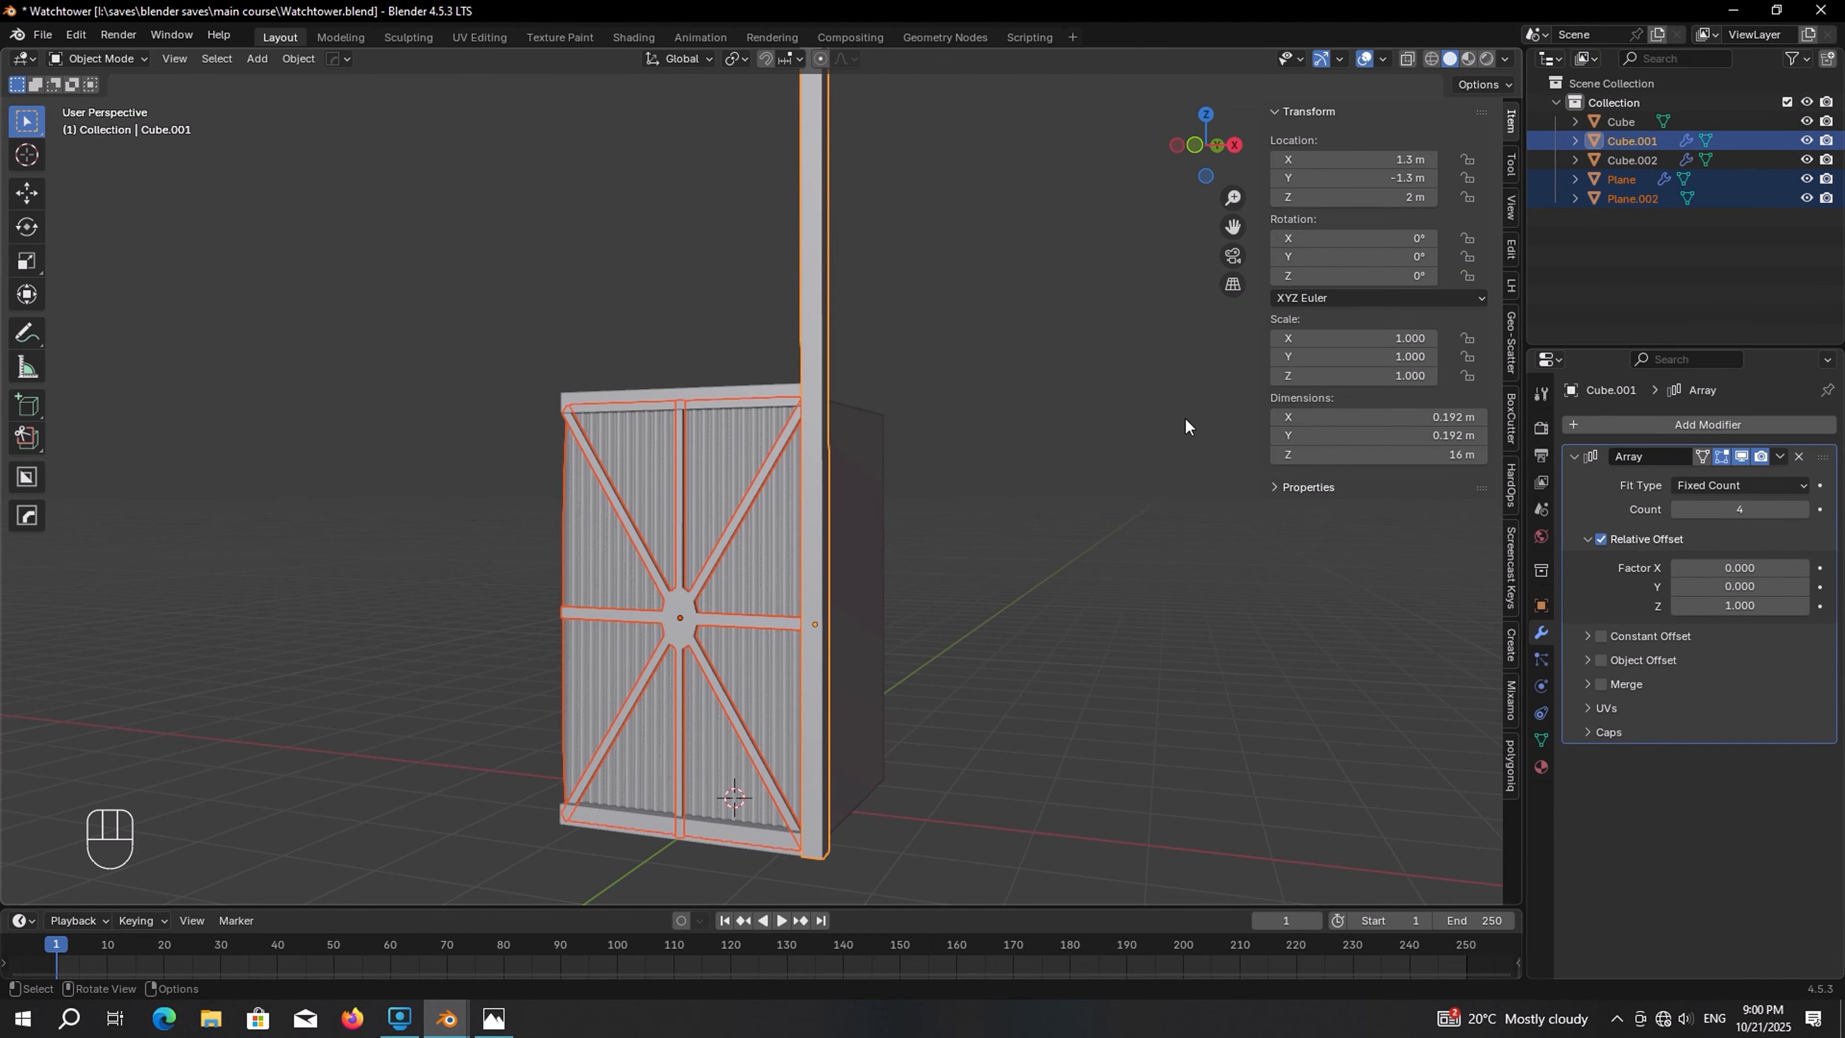
{"action": "left_click", "coordinate": [1780, 456]}
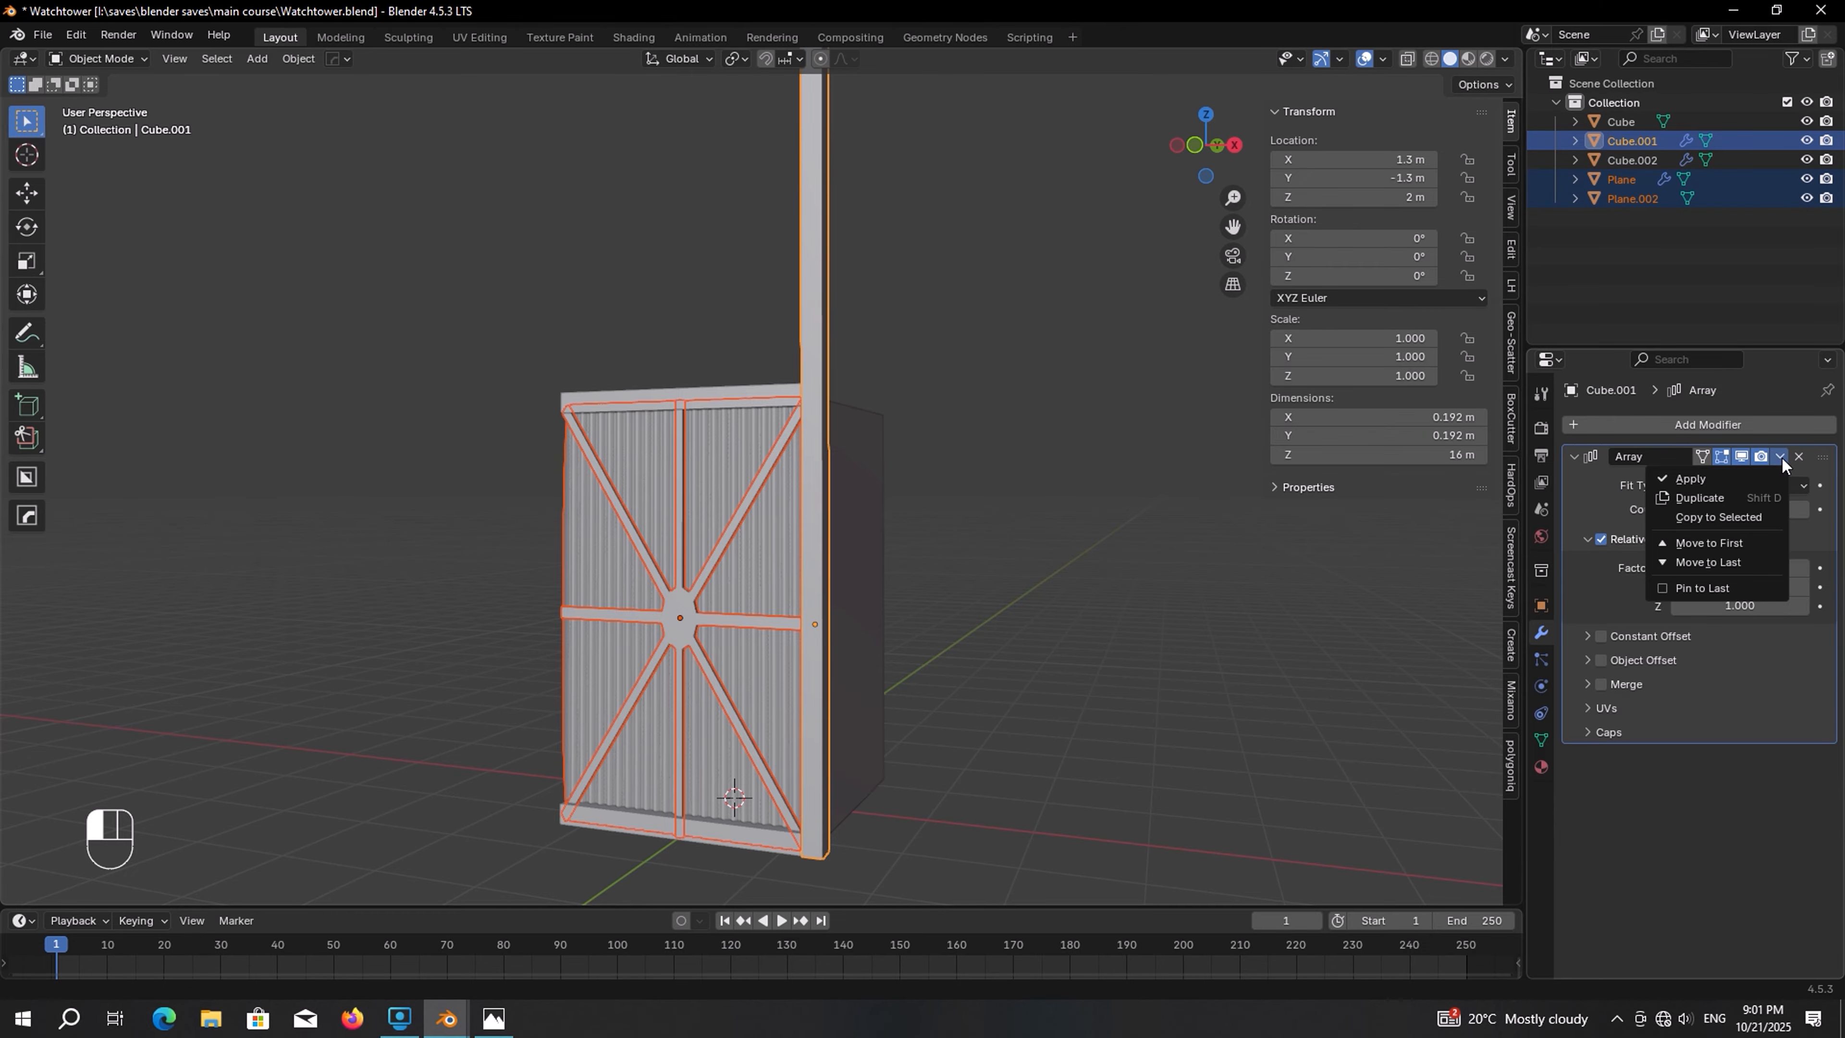
{"action": "left_click", "coordinate": [1718, 516]}
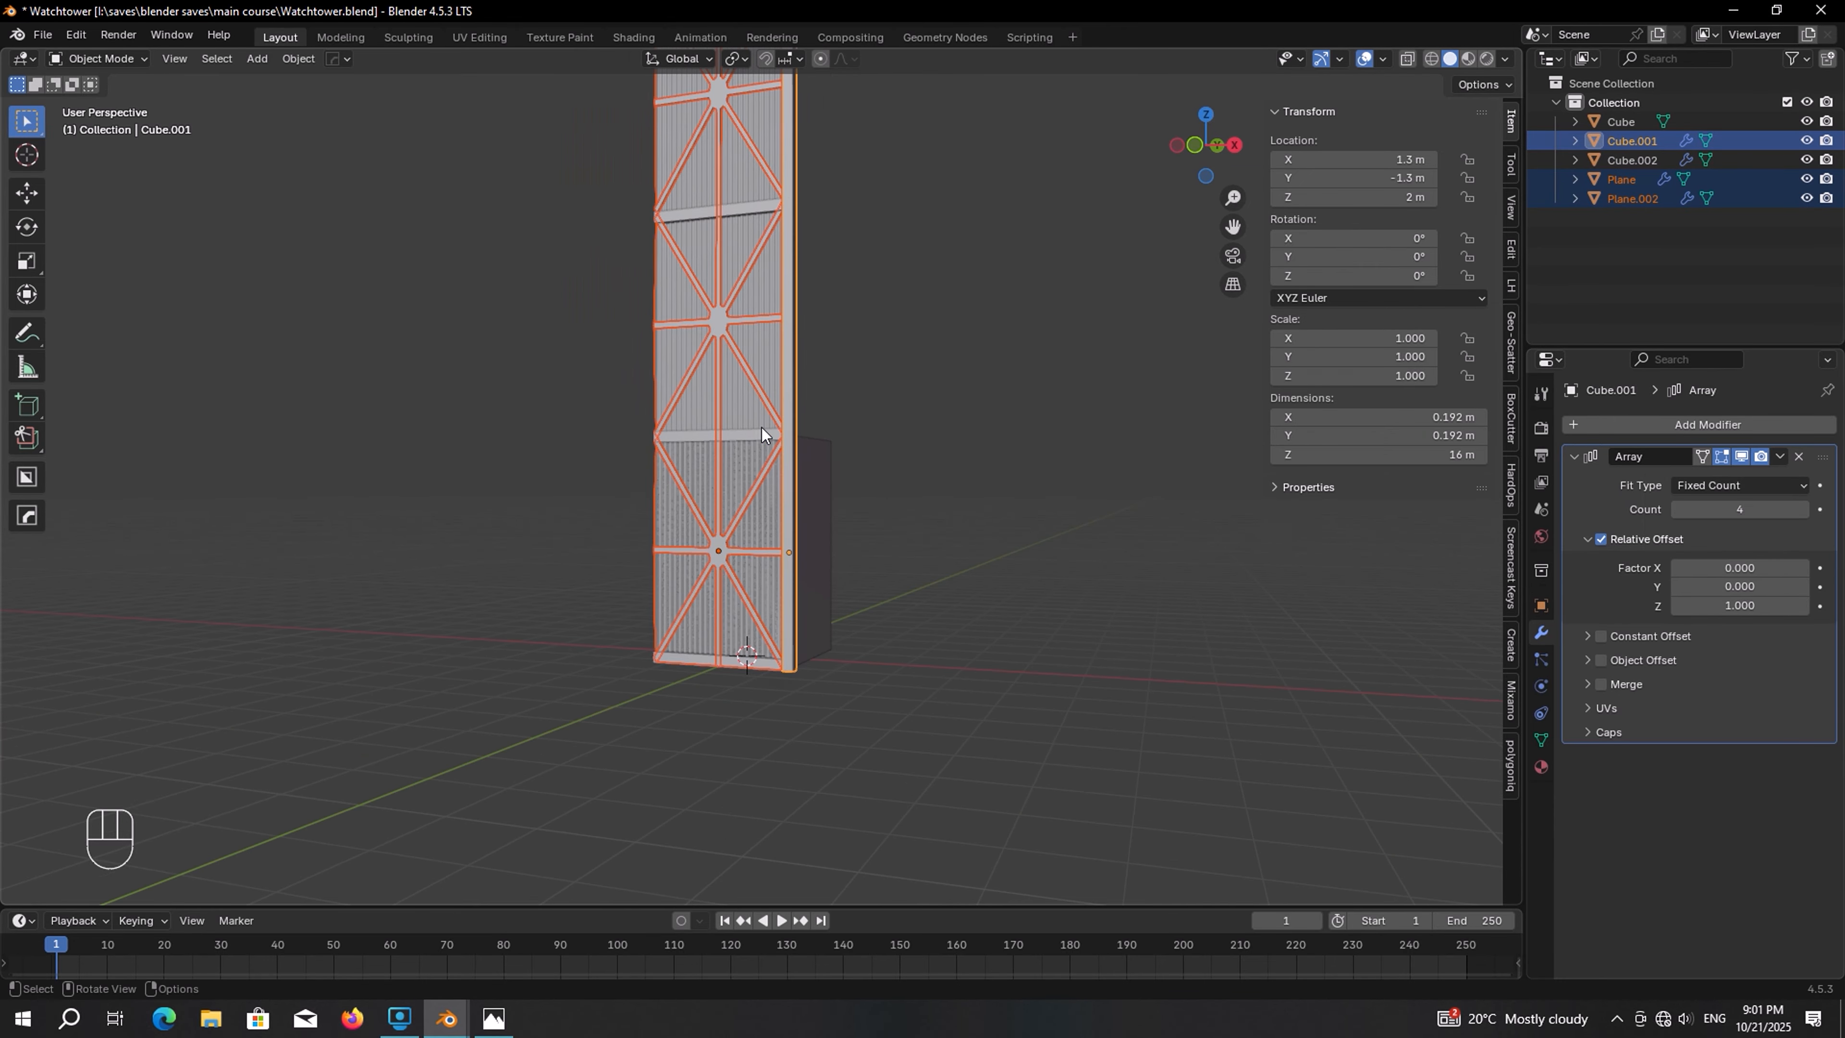
Reduce the panel's array count to 2
{"action": "scroll", "coordinate": [787, 582], "scroll_direction": "down", "scroll_amount": 3}
{"action": "middle_click_drag", "start_coordinate": [787, 582], "coordinate": [794, 639], "text": "shift"}
{"action": "scroll", "coordinate": [754, 508], "scroll_direction": "up", "scroll_amount": 5}
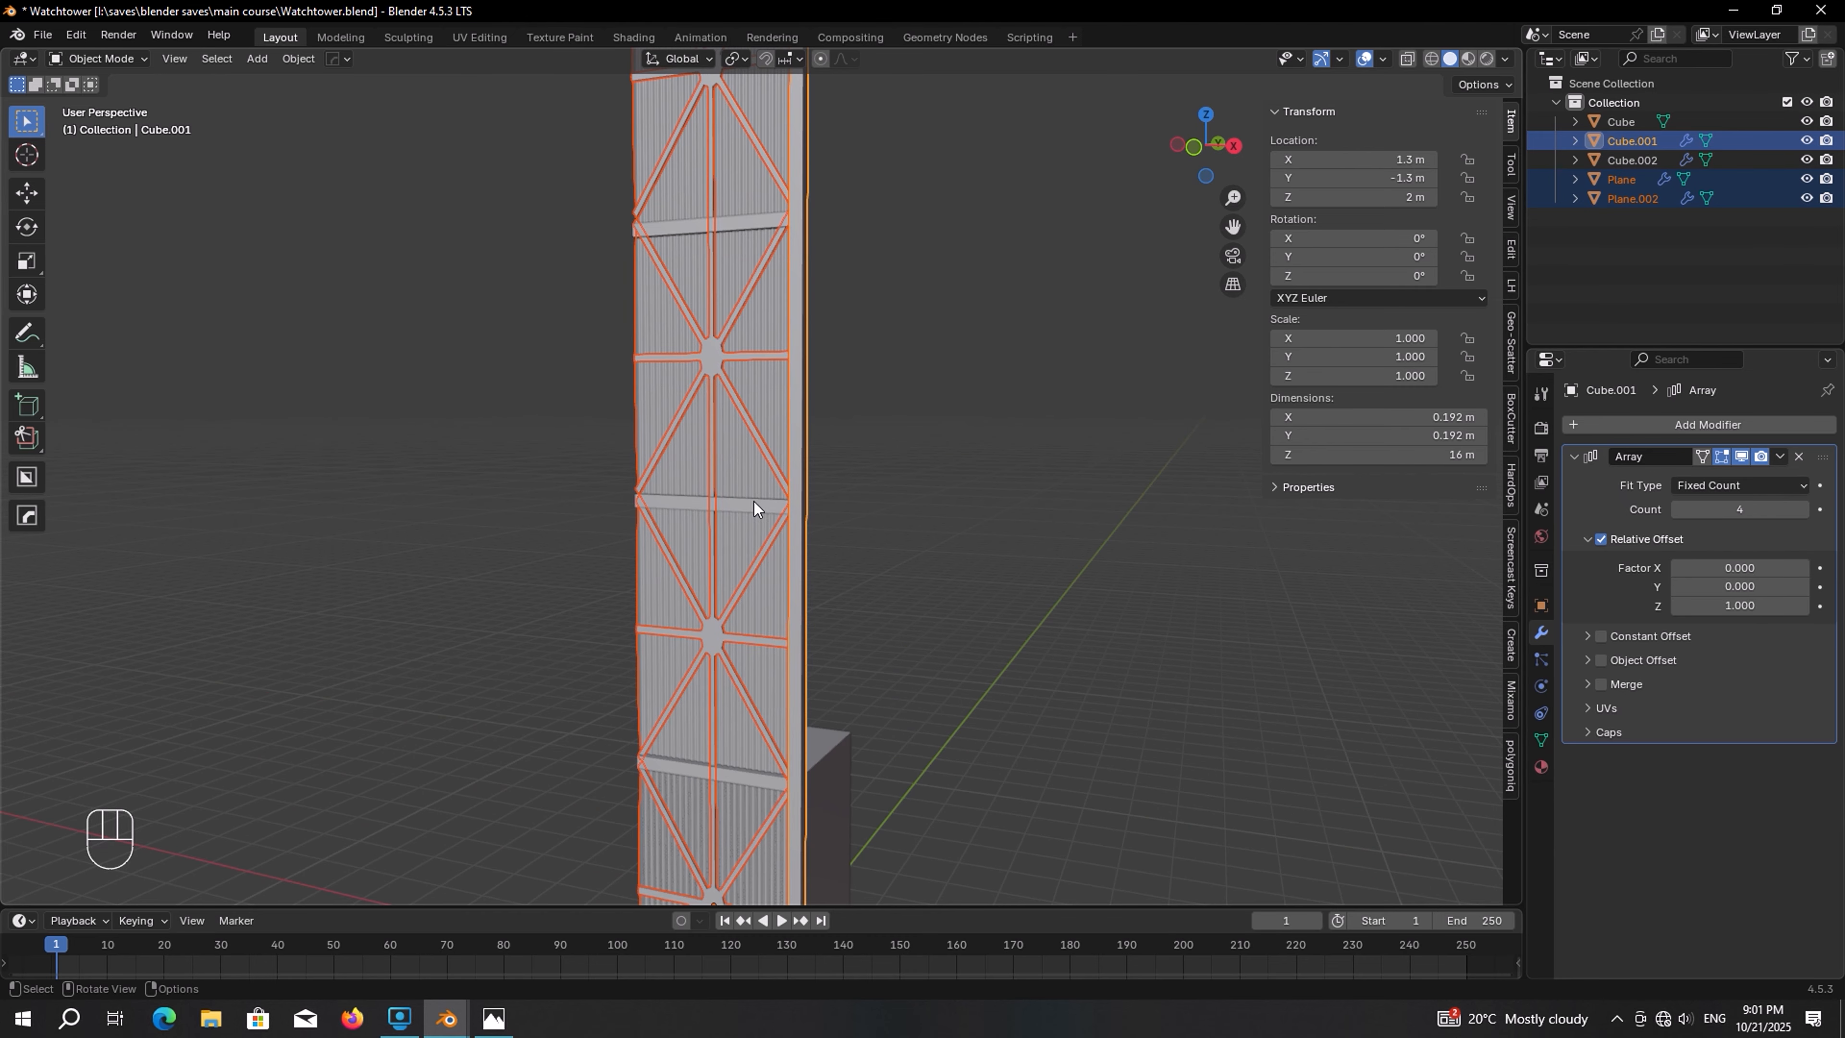
{"action": "left_click", "coordinate": [754, 484]}
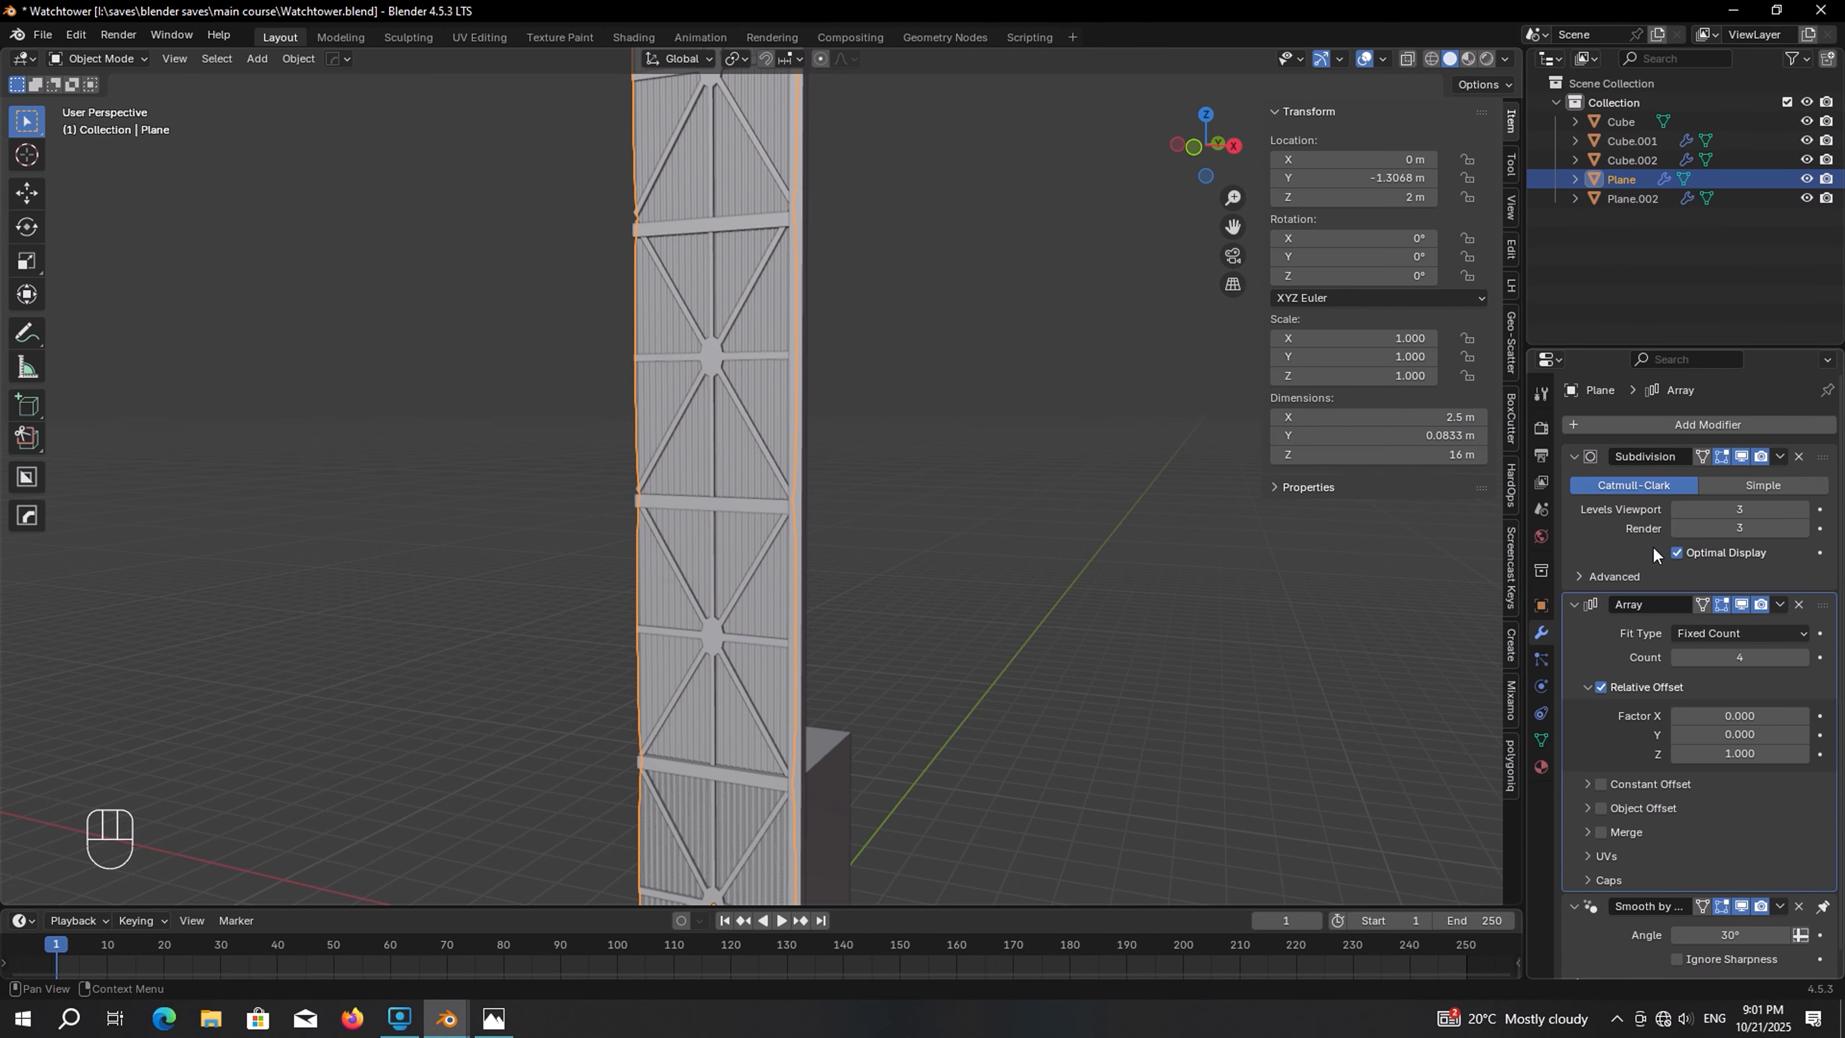
{"action": "left_click", "coordinate": [1678, 658]}
{"action": "left_click", "coordinate": [1678, 659]}
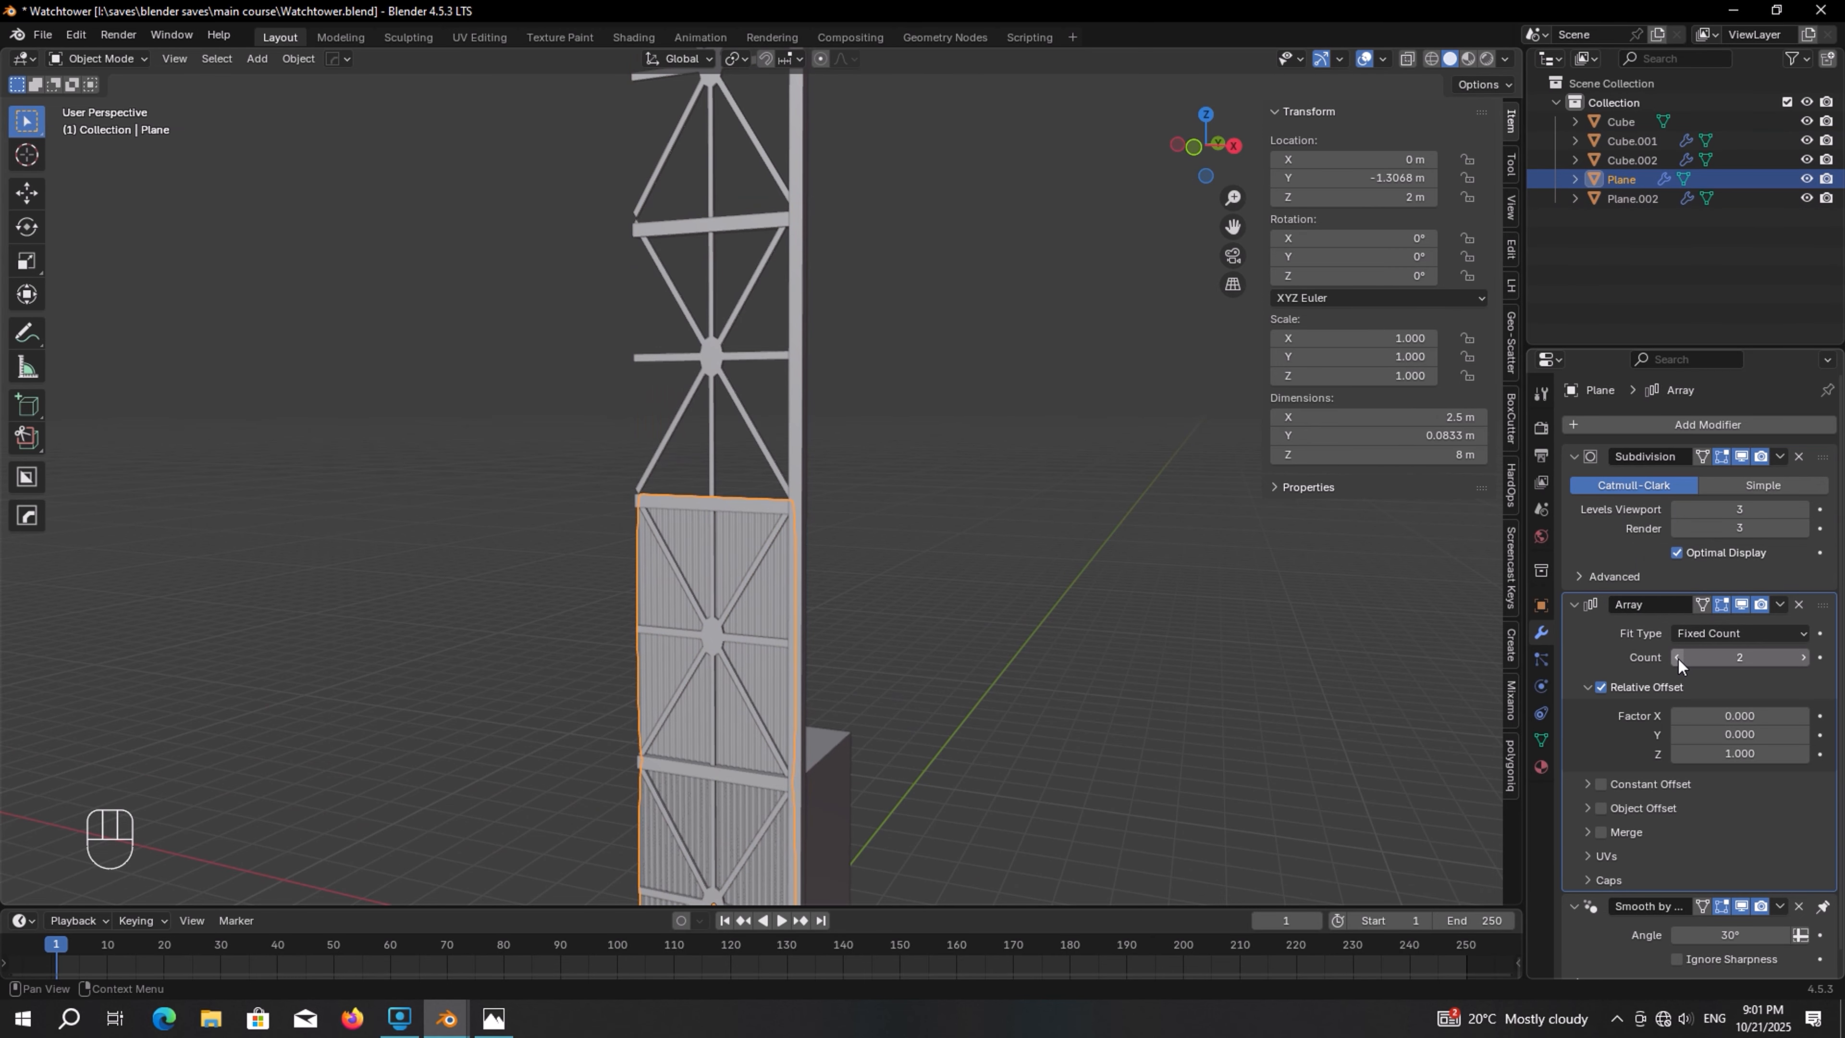
Switch to the Photos app to view the watchtower reference image, then return to Blender
{"action": "key", "text": "alt+Tab"}
{"action": "scroll", "coordinate": [786, 437], "scroll_direction": "up", "scroll_amount": 4}
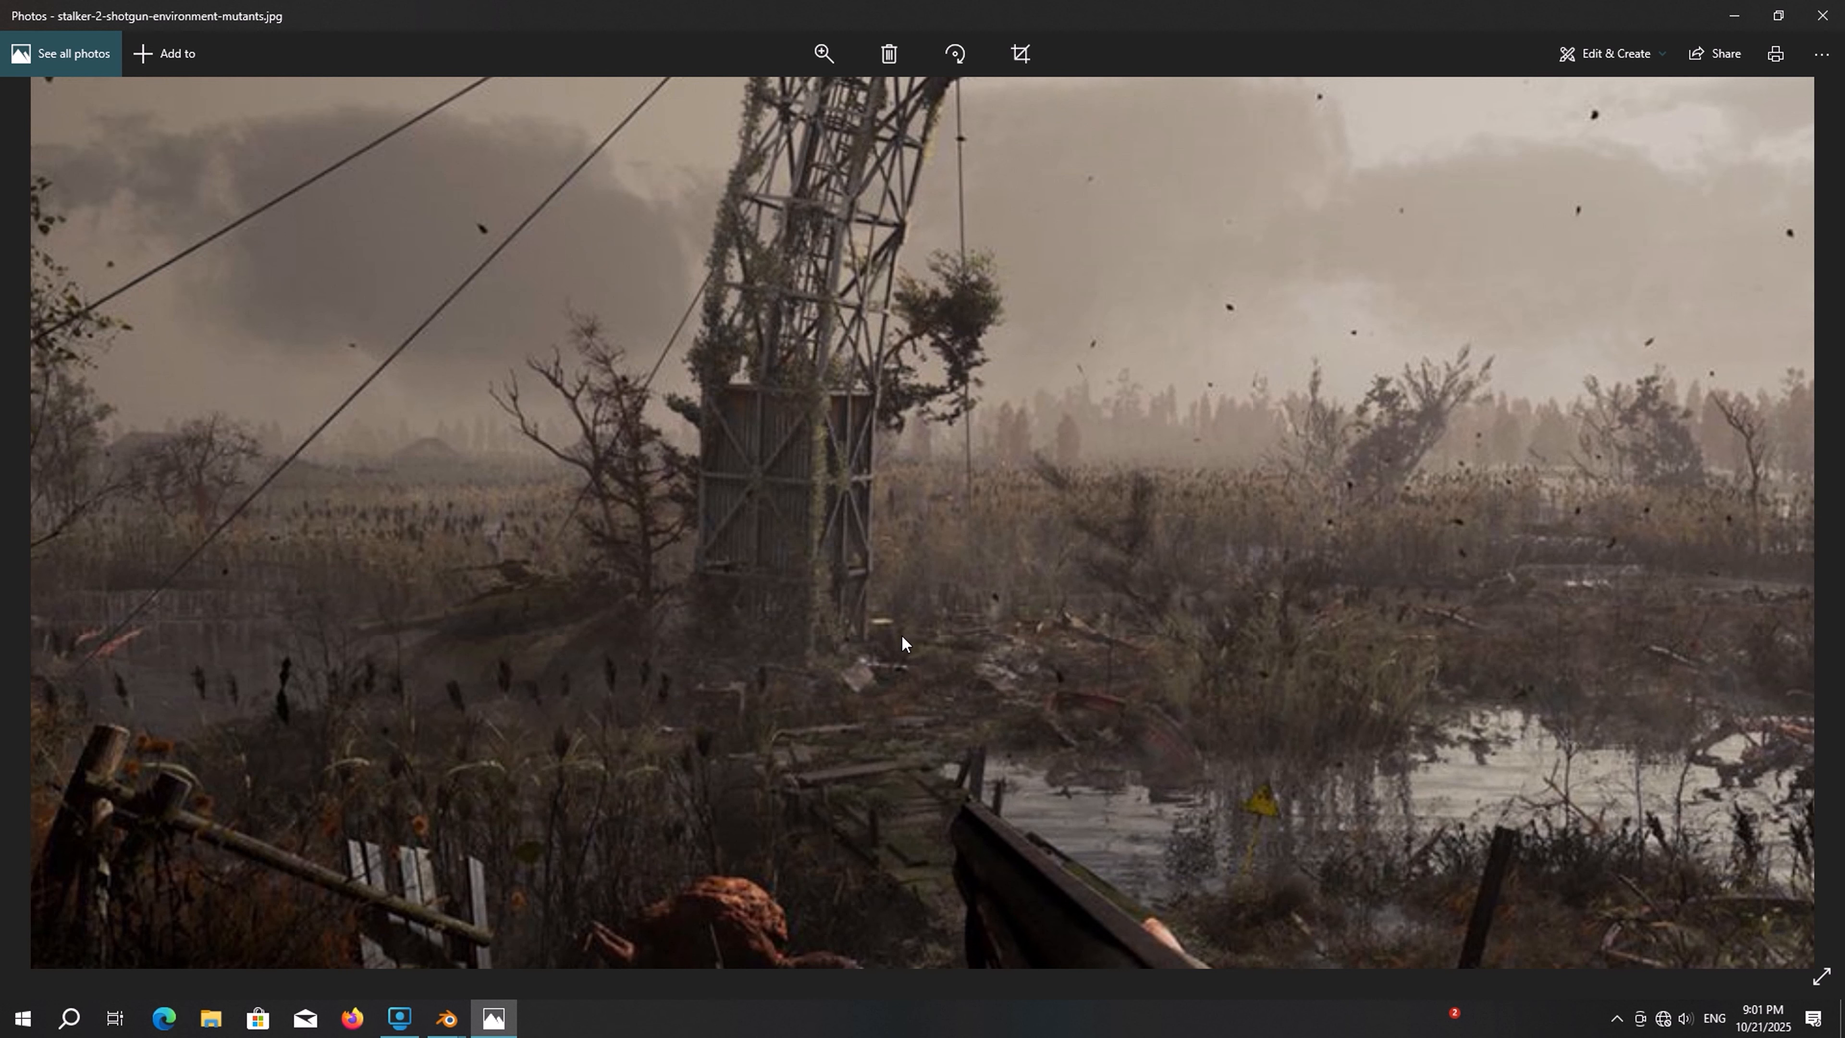
{"action": "key", "text": "alt+Tab"}
Snap the 3D cursor to the world origin and set the transform pivot point to the 3D cursor
{"action": "key", "text": "shift+s"}
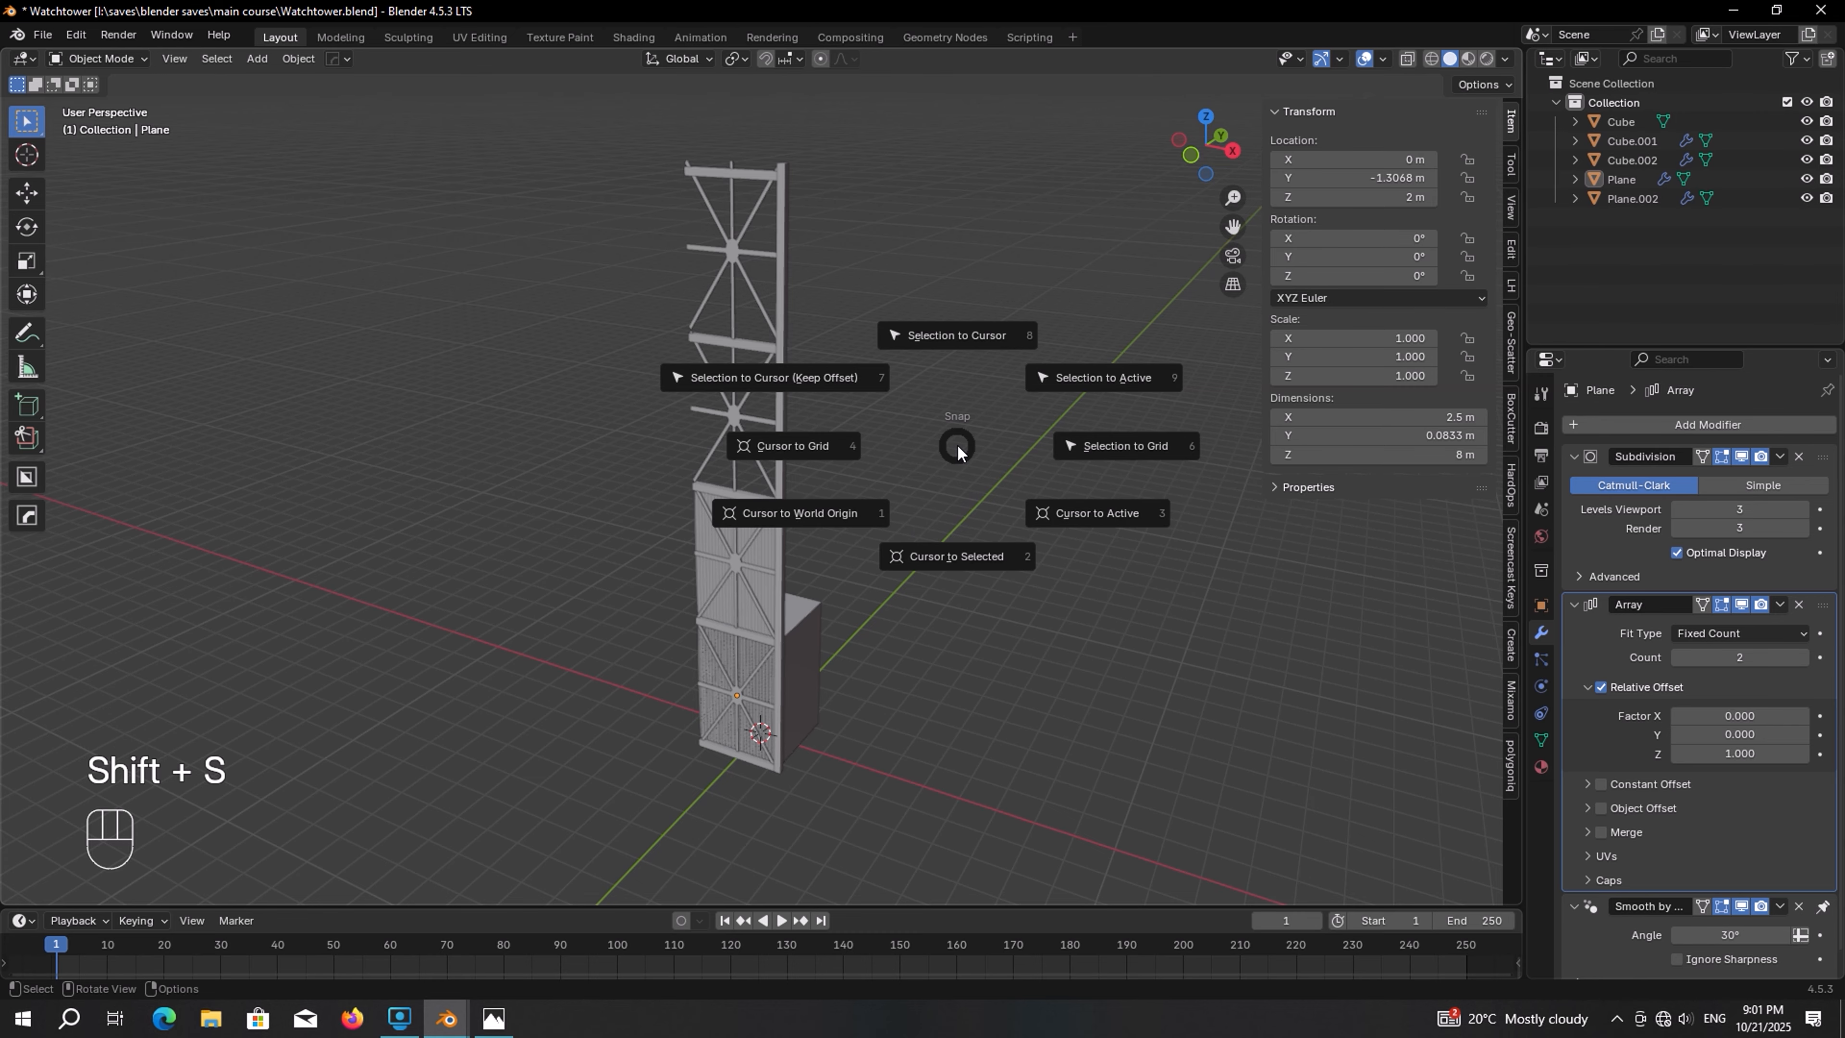
{"action": "left_click", "coordinate": [835, 515]}
{"action": "left_click", "coordinate": [737, 59]}
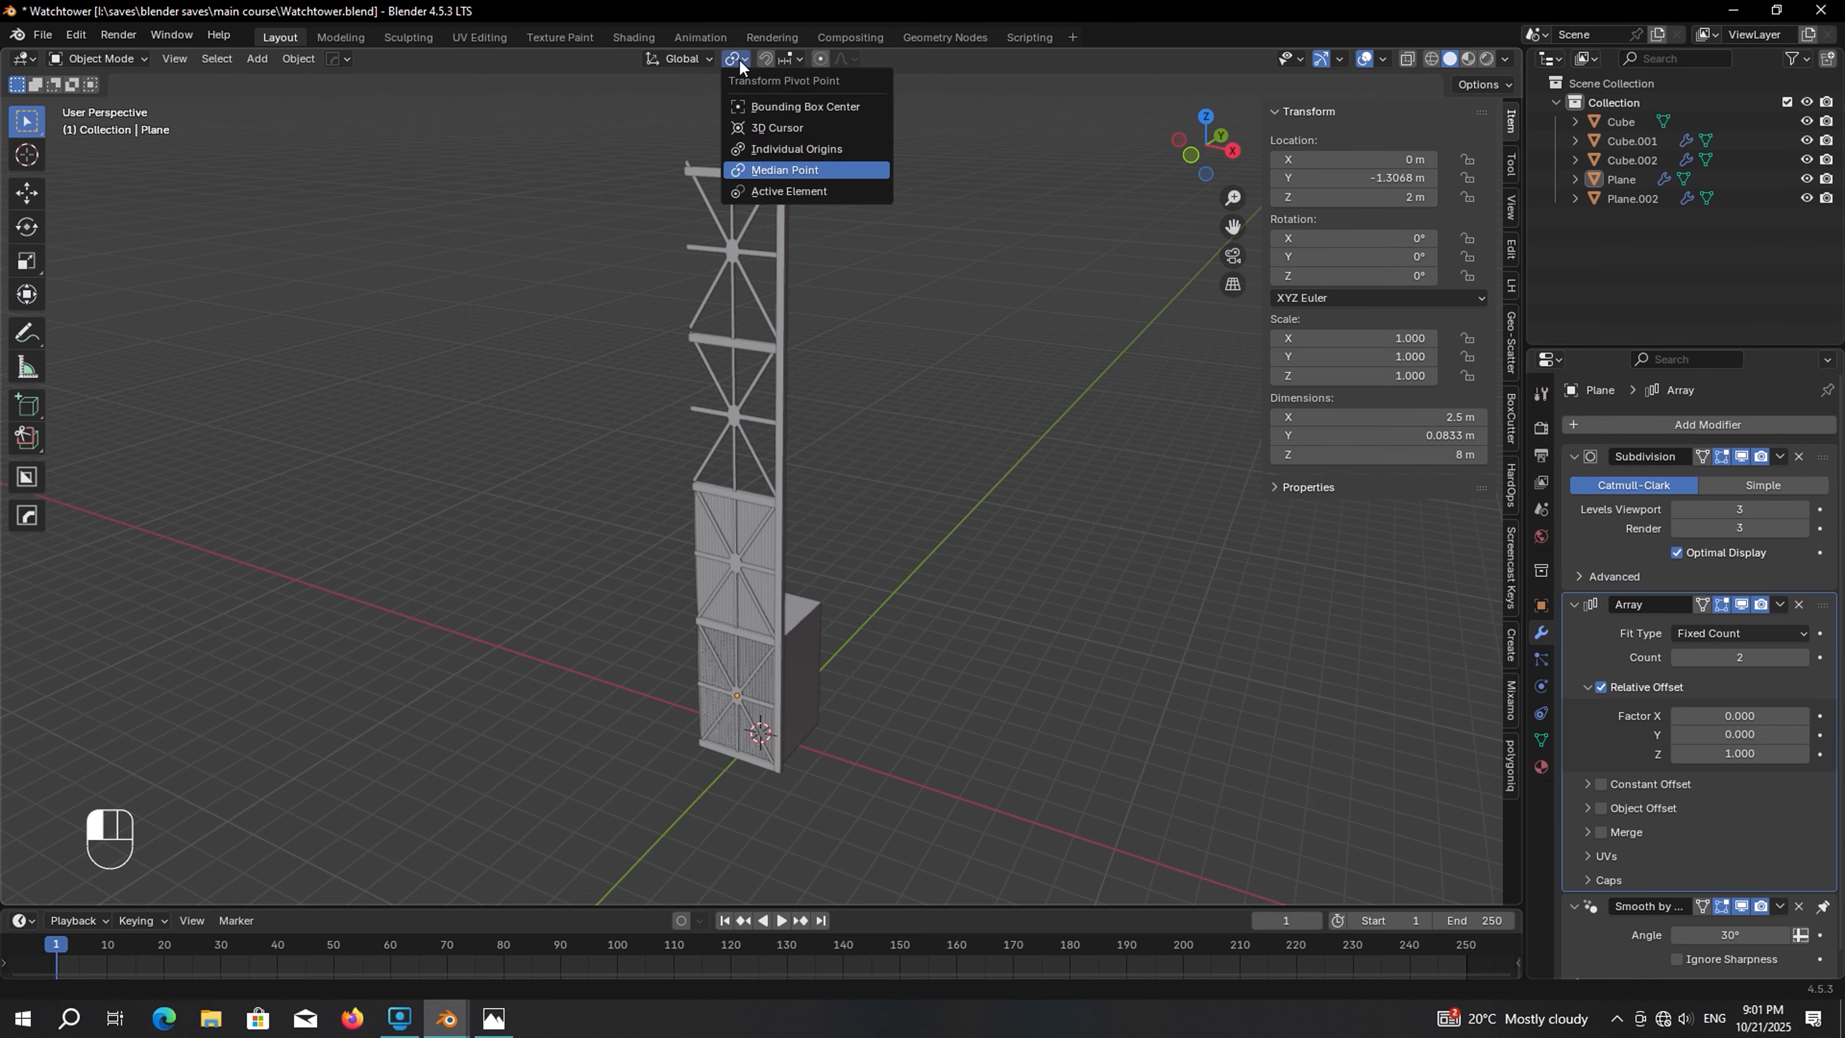
{"action": "left_click", "coordinate": [778, 131]}
Delete the selected object
{"action": "key", "text": "Delete"}
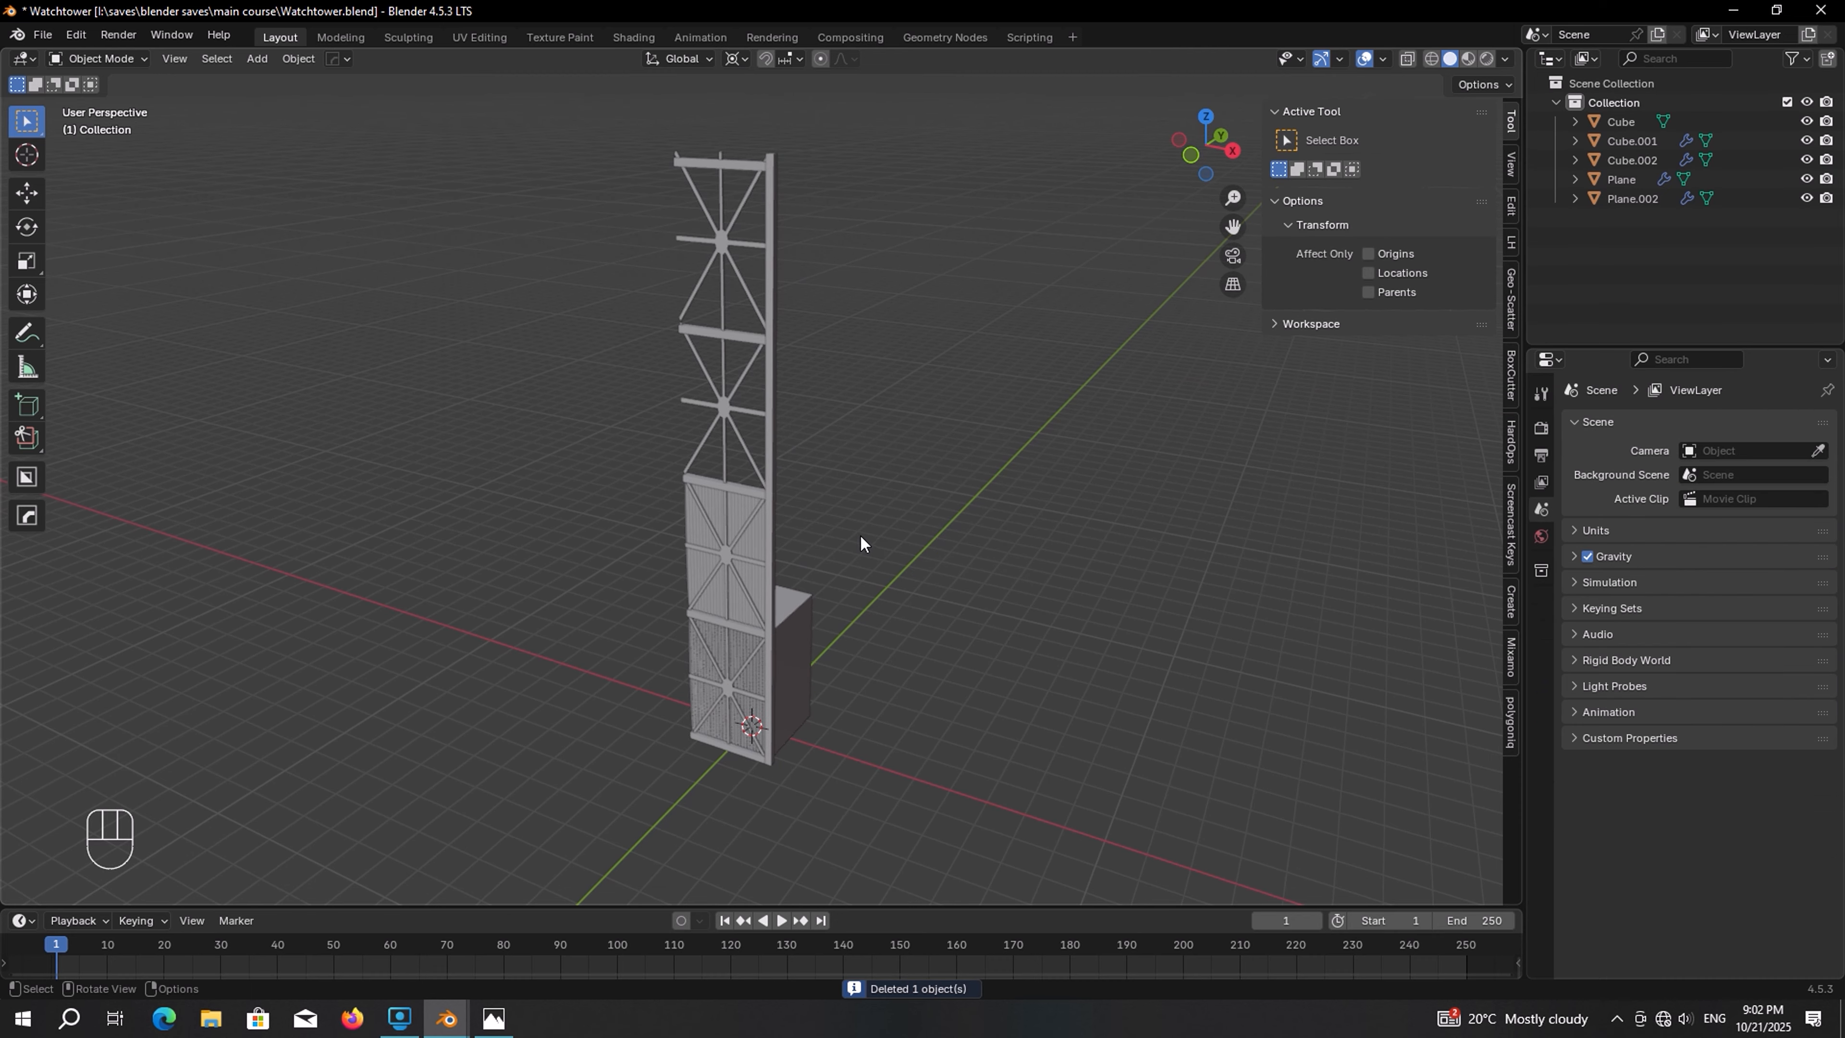
Duplicate the corner post and rotate the copy 90° about Z around the origin to the next corner
{"action": "left_click", "coordinate": [777, 513]}
{"action": "key", "text": "shift+d"}
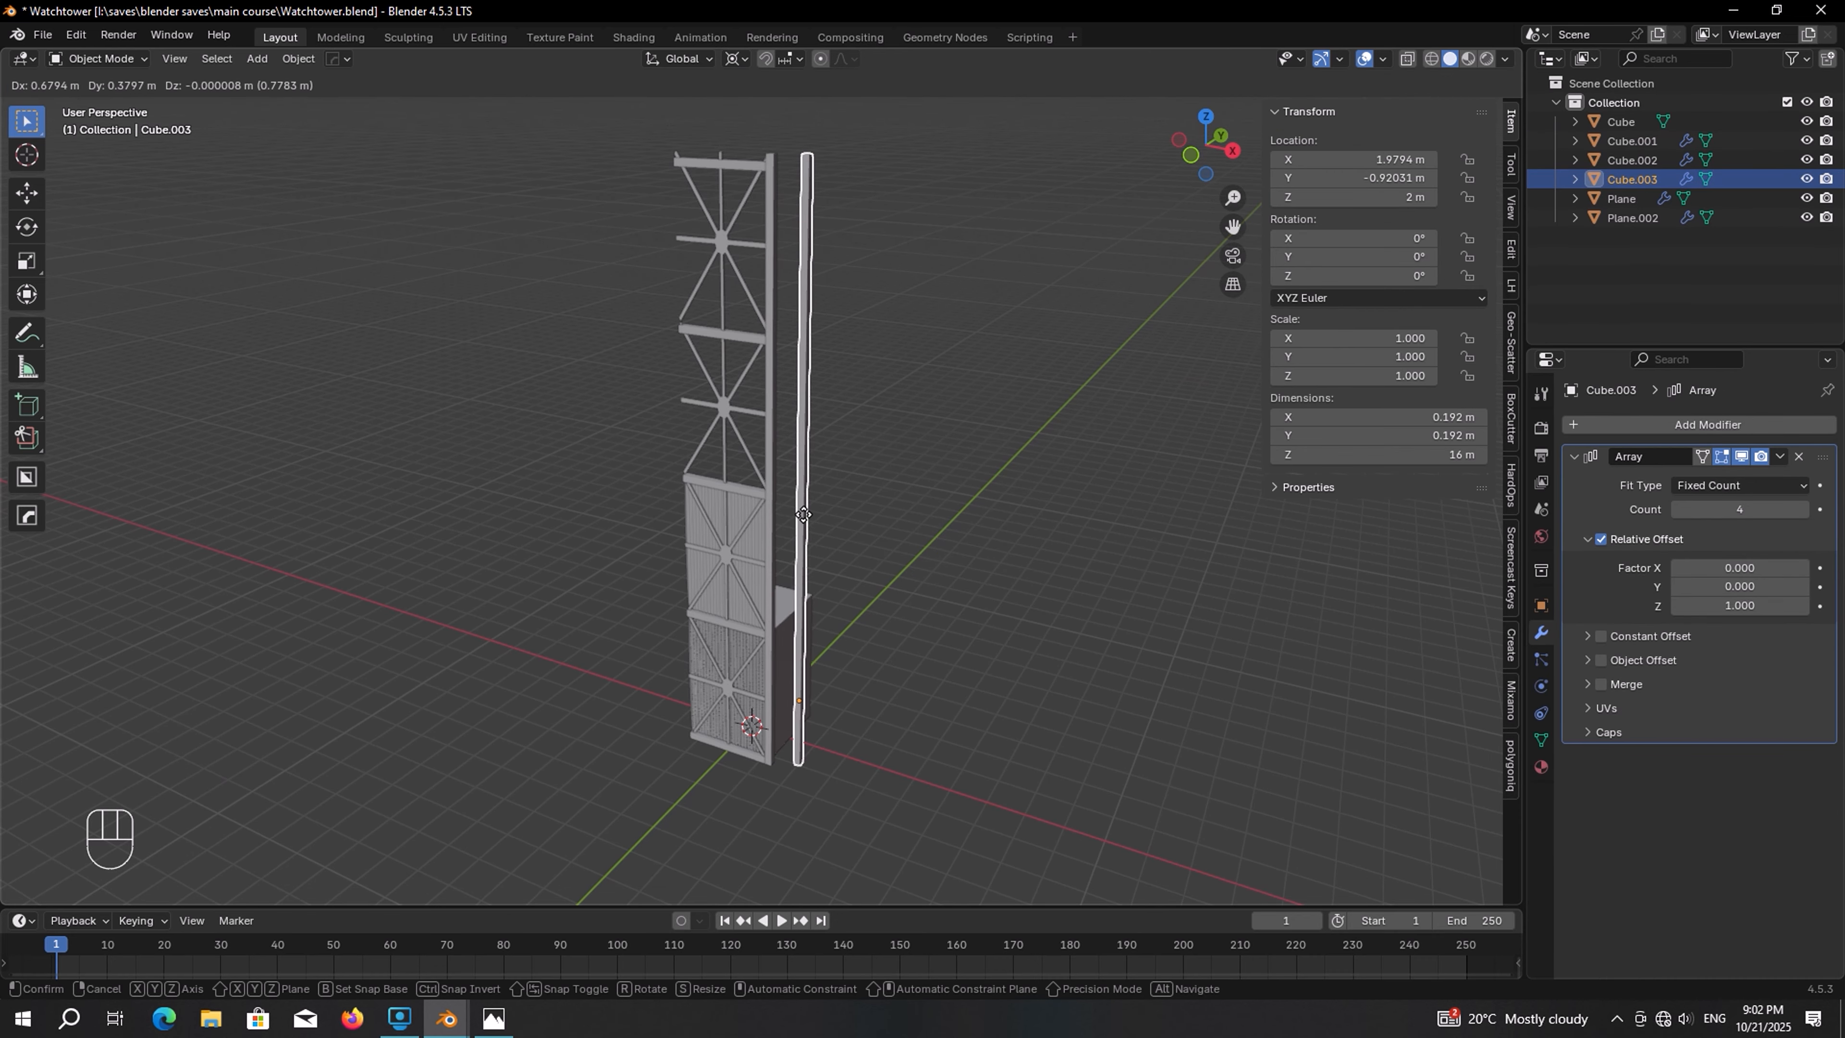
{"action": "key", "text": "r"}
{"action": "key", "text": "z"}
{"action": "key", "text": "KP_9"}
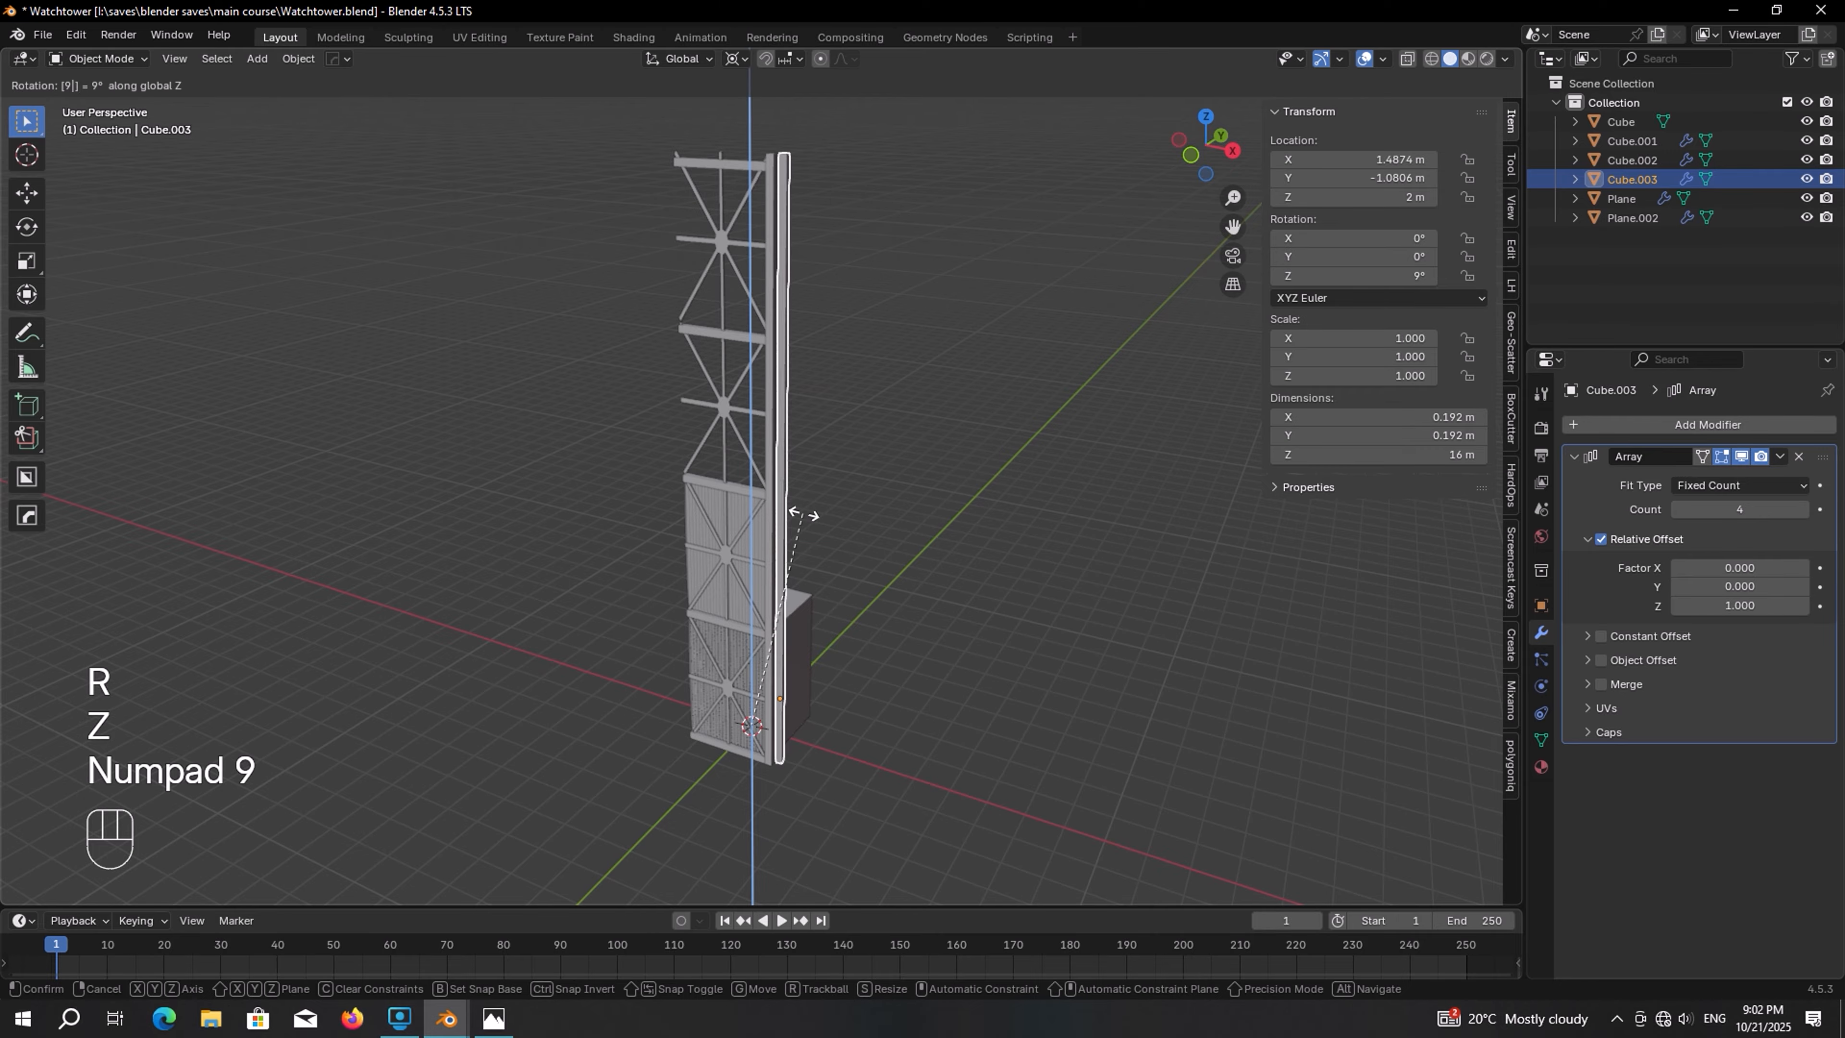
{"action": "key", "text": "KP_0"}
{"action": "key", "text": "KP_Enter"}
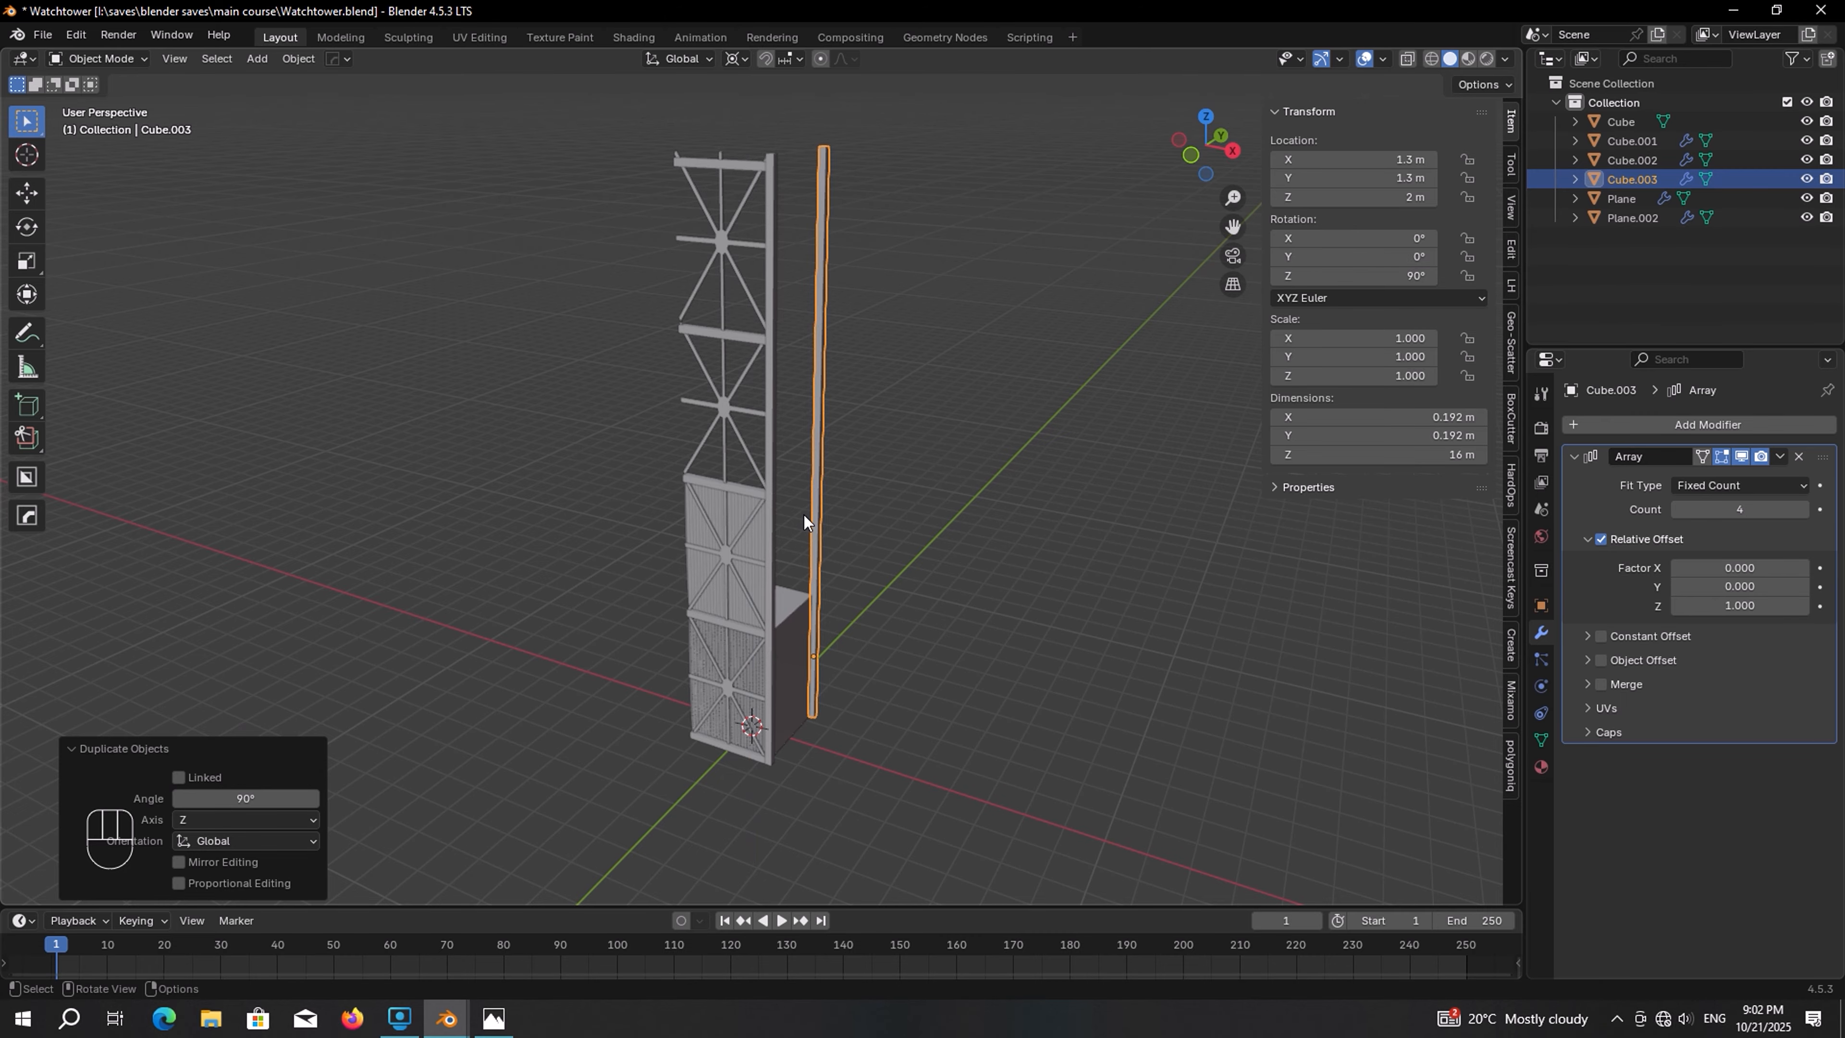
{"action": "key", "text": "shift"}
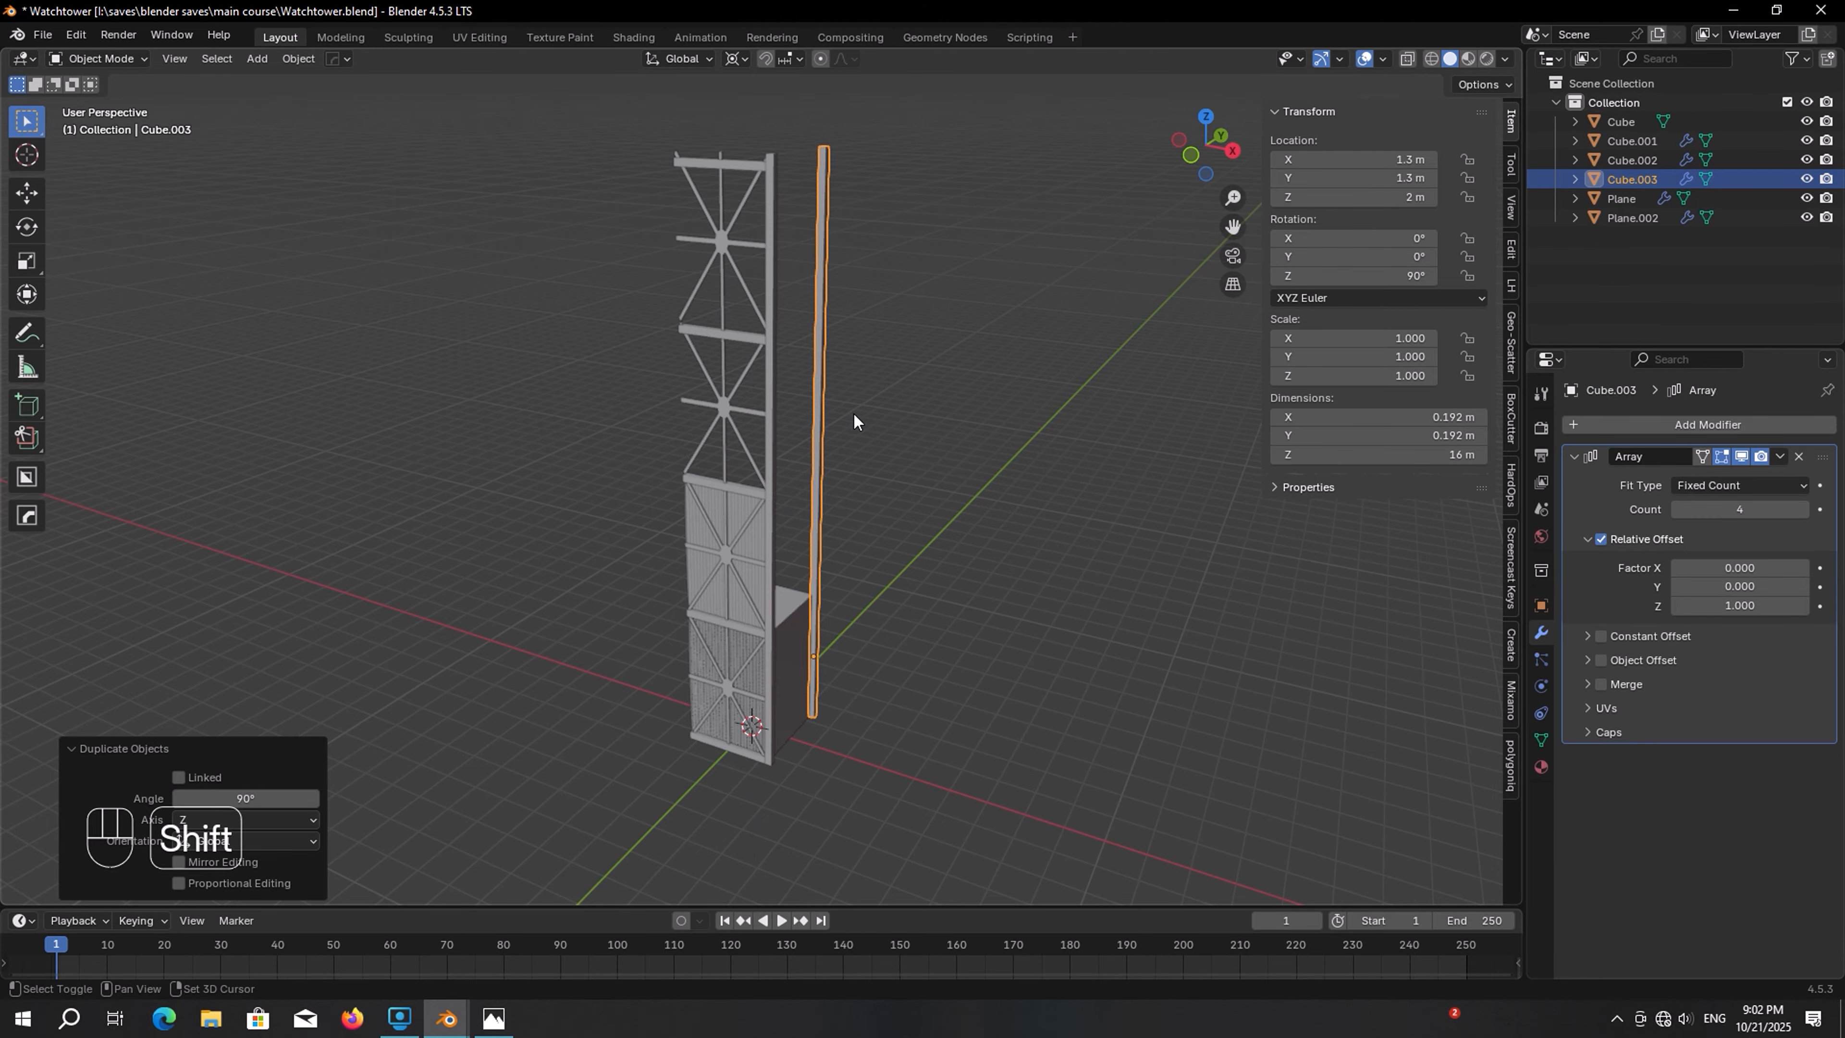
Repeat the duplicate-and-rotate twice to place corner posts at the remaining two corners of the tower
{"action": "key", "text": "shift+r"}
{"action": "key", "text": "shift+r"}
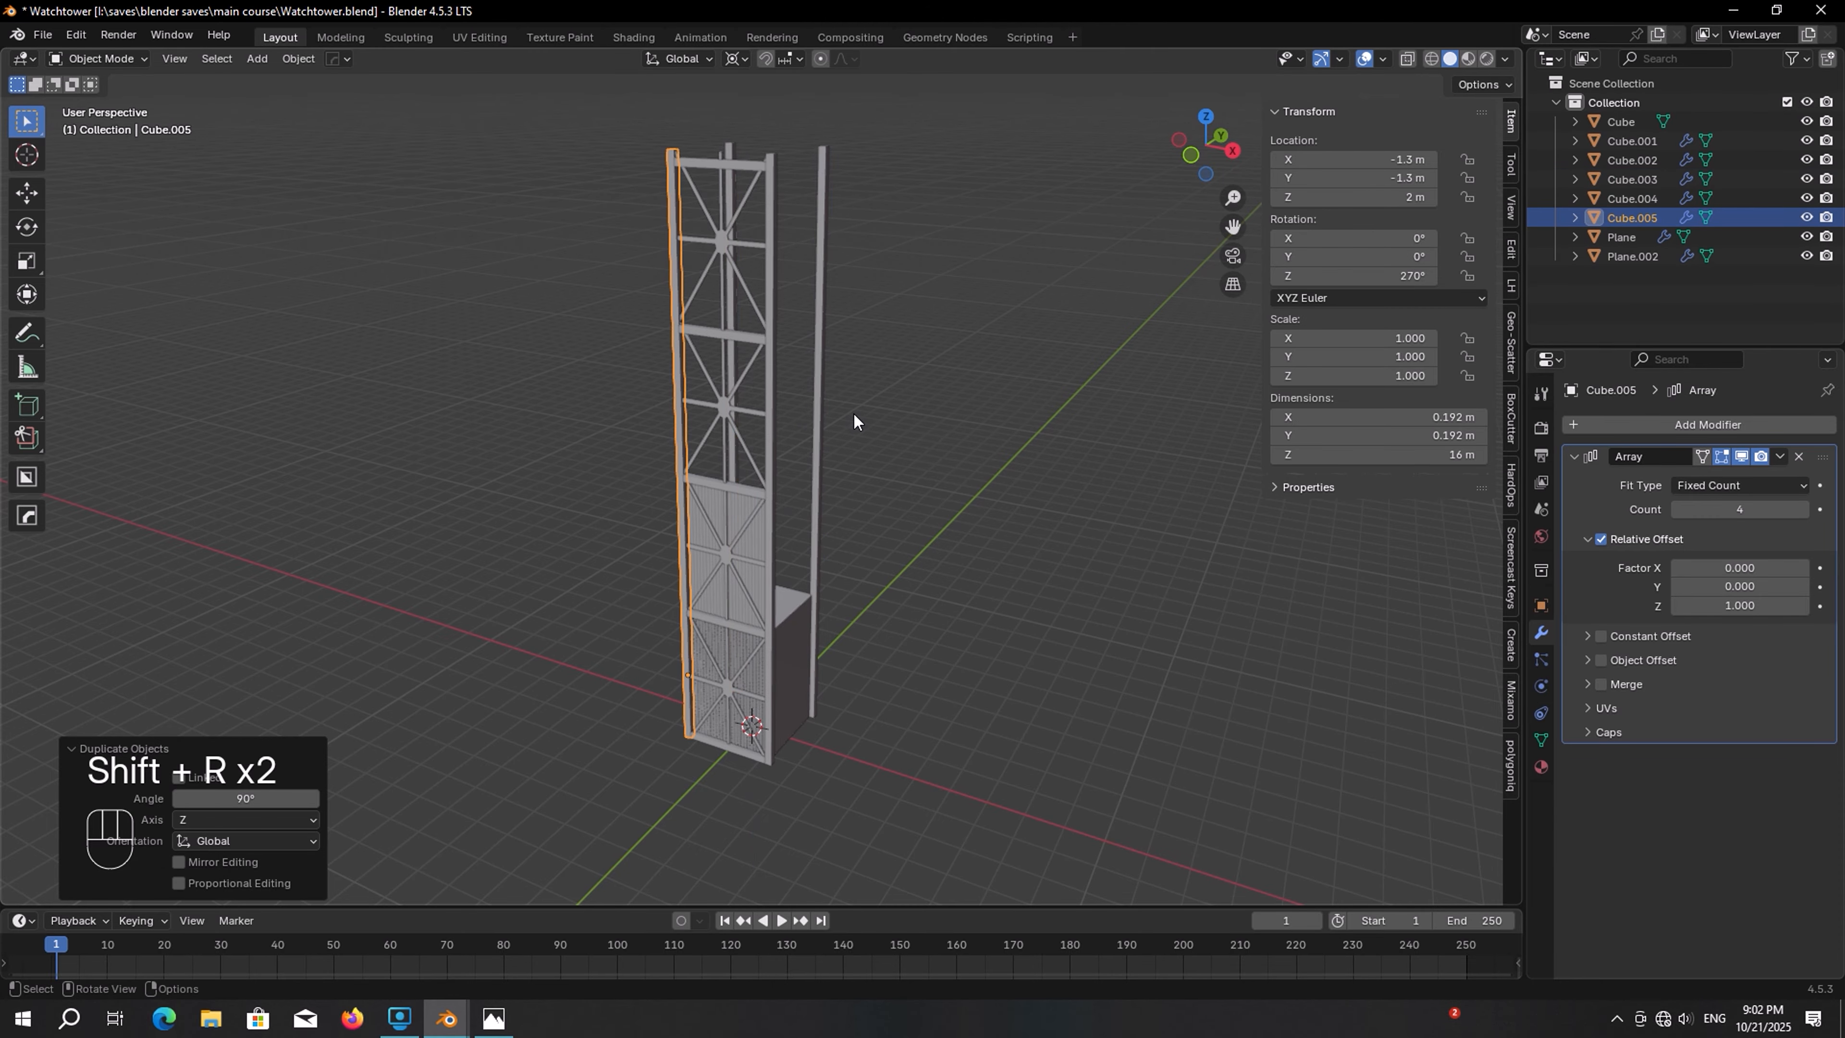
{"action": "middle_click_drag", "start_coordinate": [854, 413], "coordinate": [825, 374]}
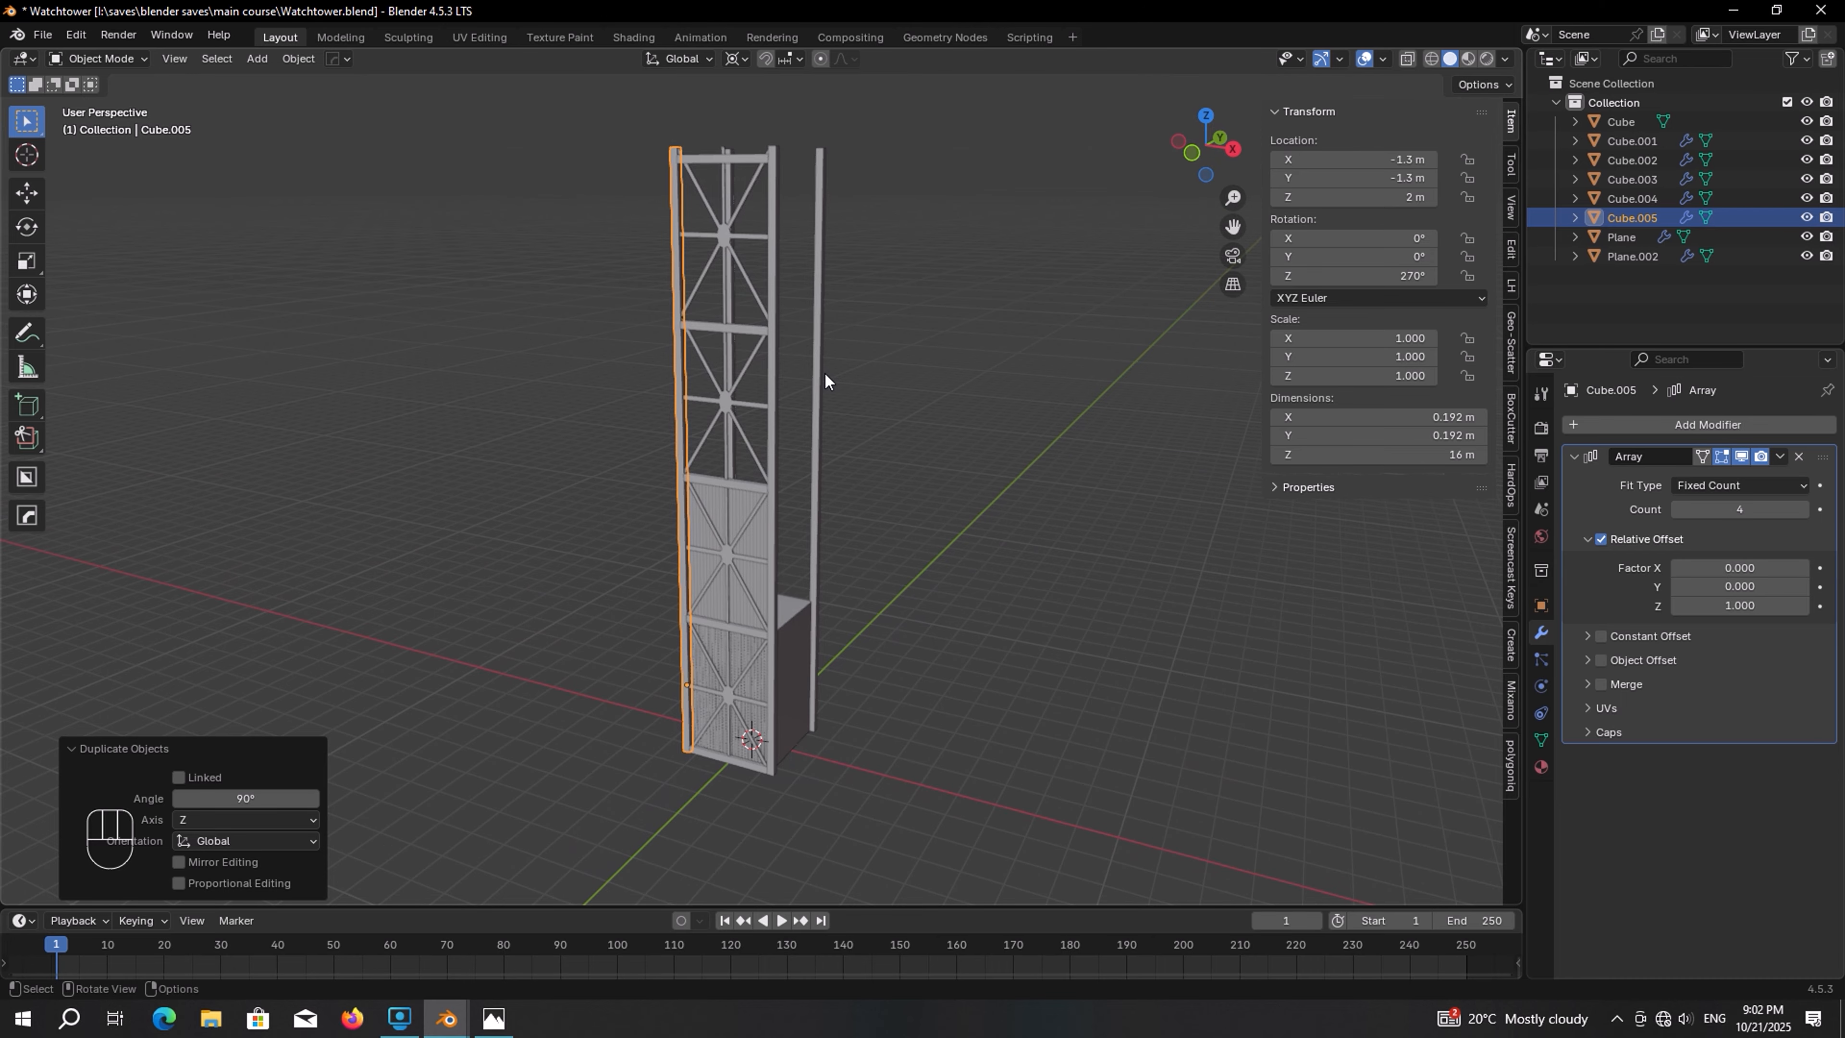
Duplicate the horizontal beam array and rotate the copy 90° about Z onto the adjacent side of the tower
{"action": "scroll", "coordinate": [824, 372], "scroll_direction": "up", "scroll_amount": 1}
{"action": "left_click", "coordinate": [752, 487]}
{"action": "key", "text": "shift+d"}
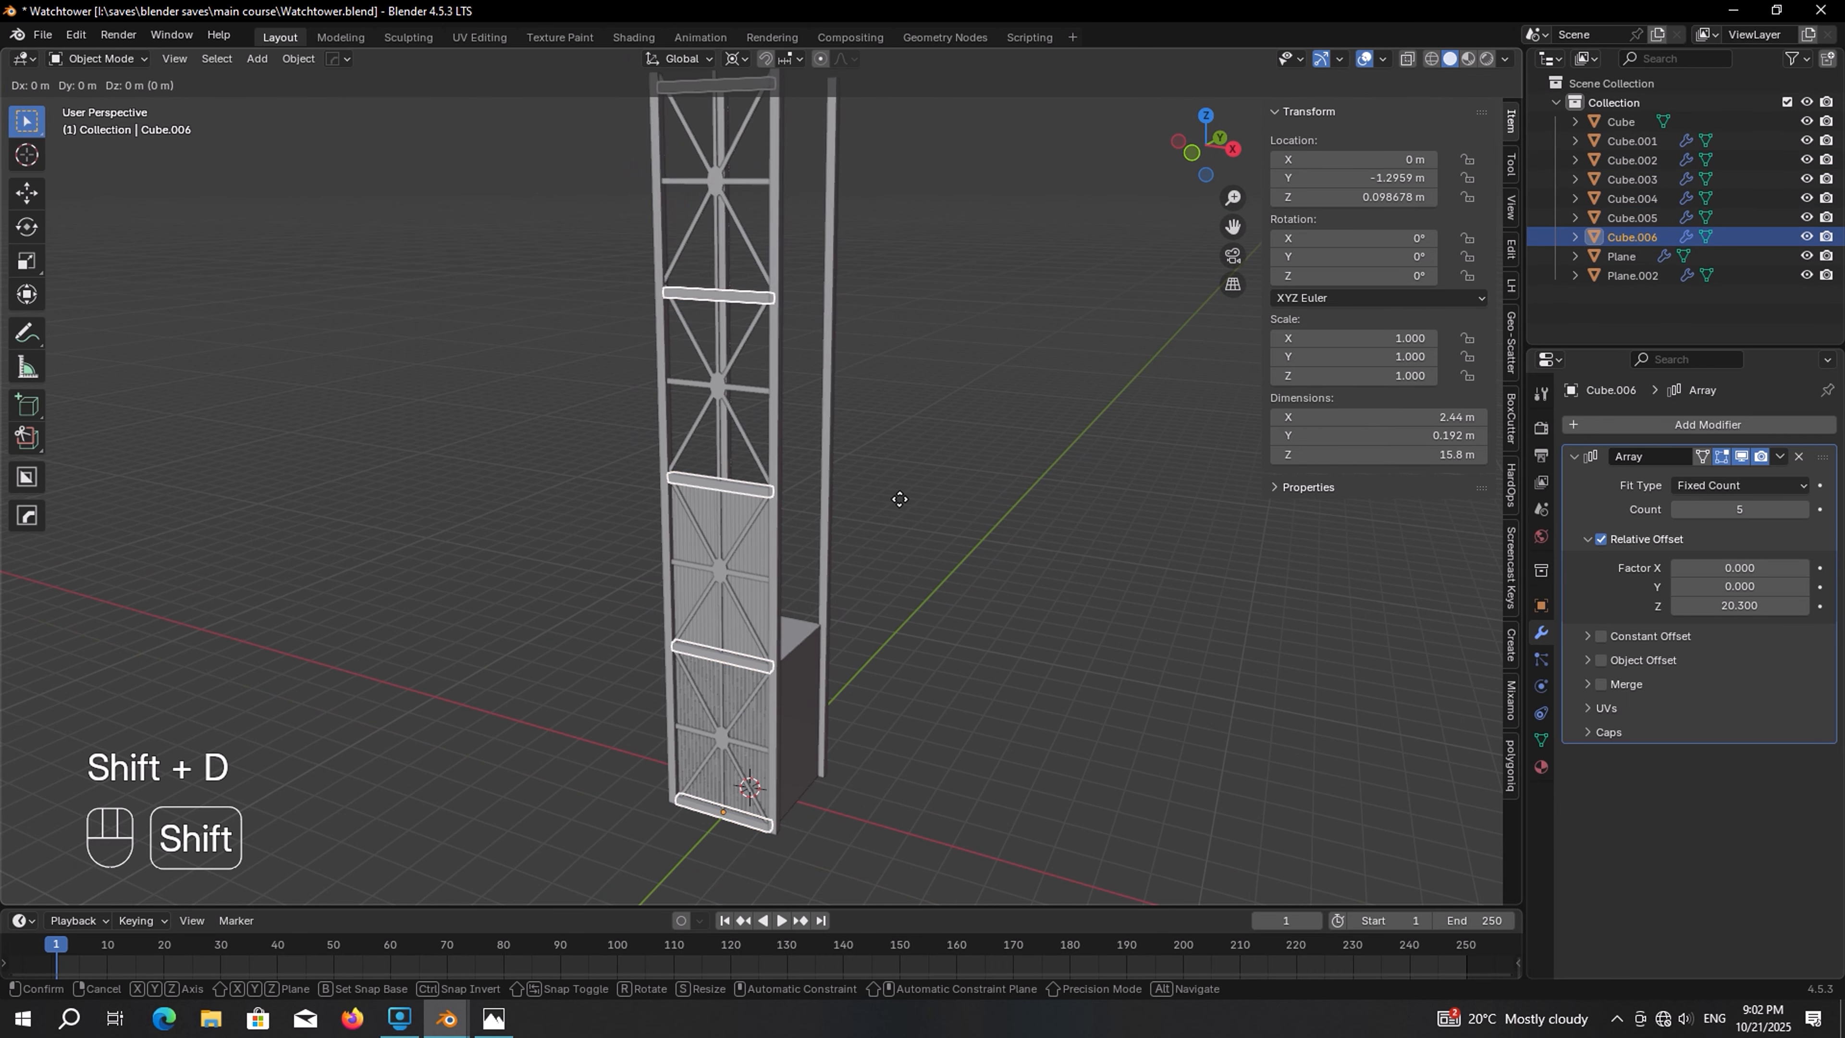
{"action": "type", "text": "rz"}
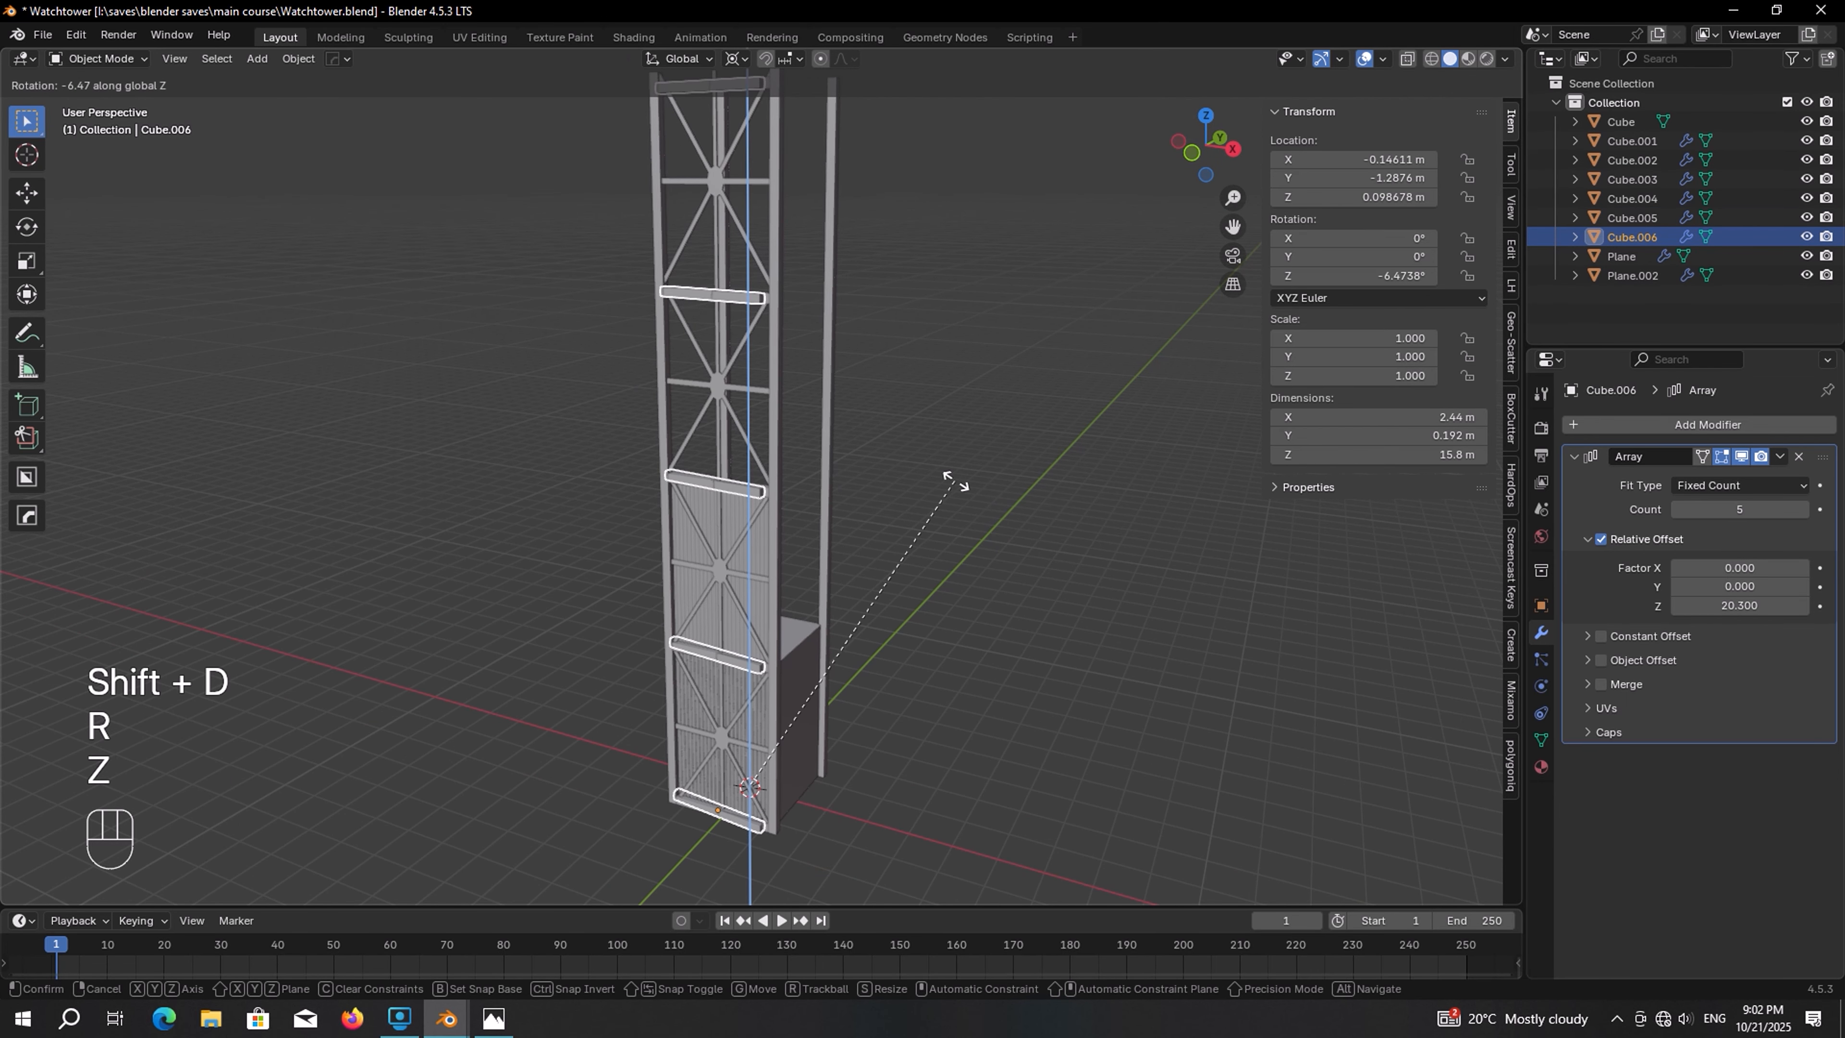
{"action": "type", "text": "90"}
{"action": "key", "text": "Return"}
Repeat the duplicate-and-rotate twice to add beam arrays on the remaining two sides
{"action": "key", "text": "shift+r"}
{"action": "key", "text": "shift+r"}
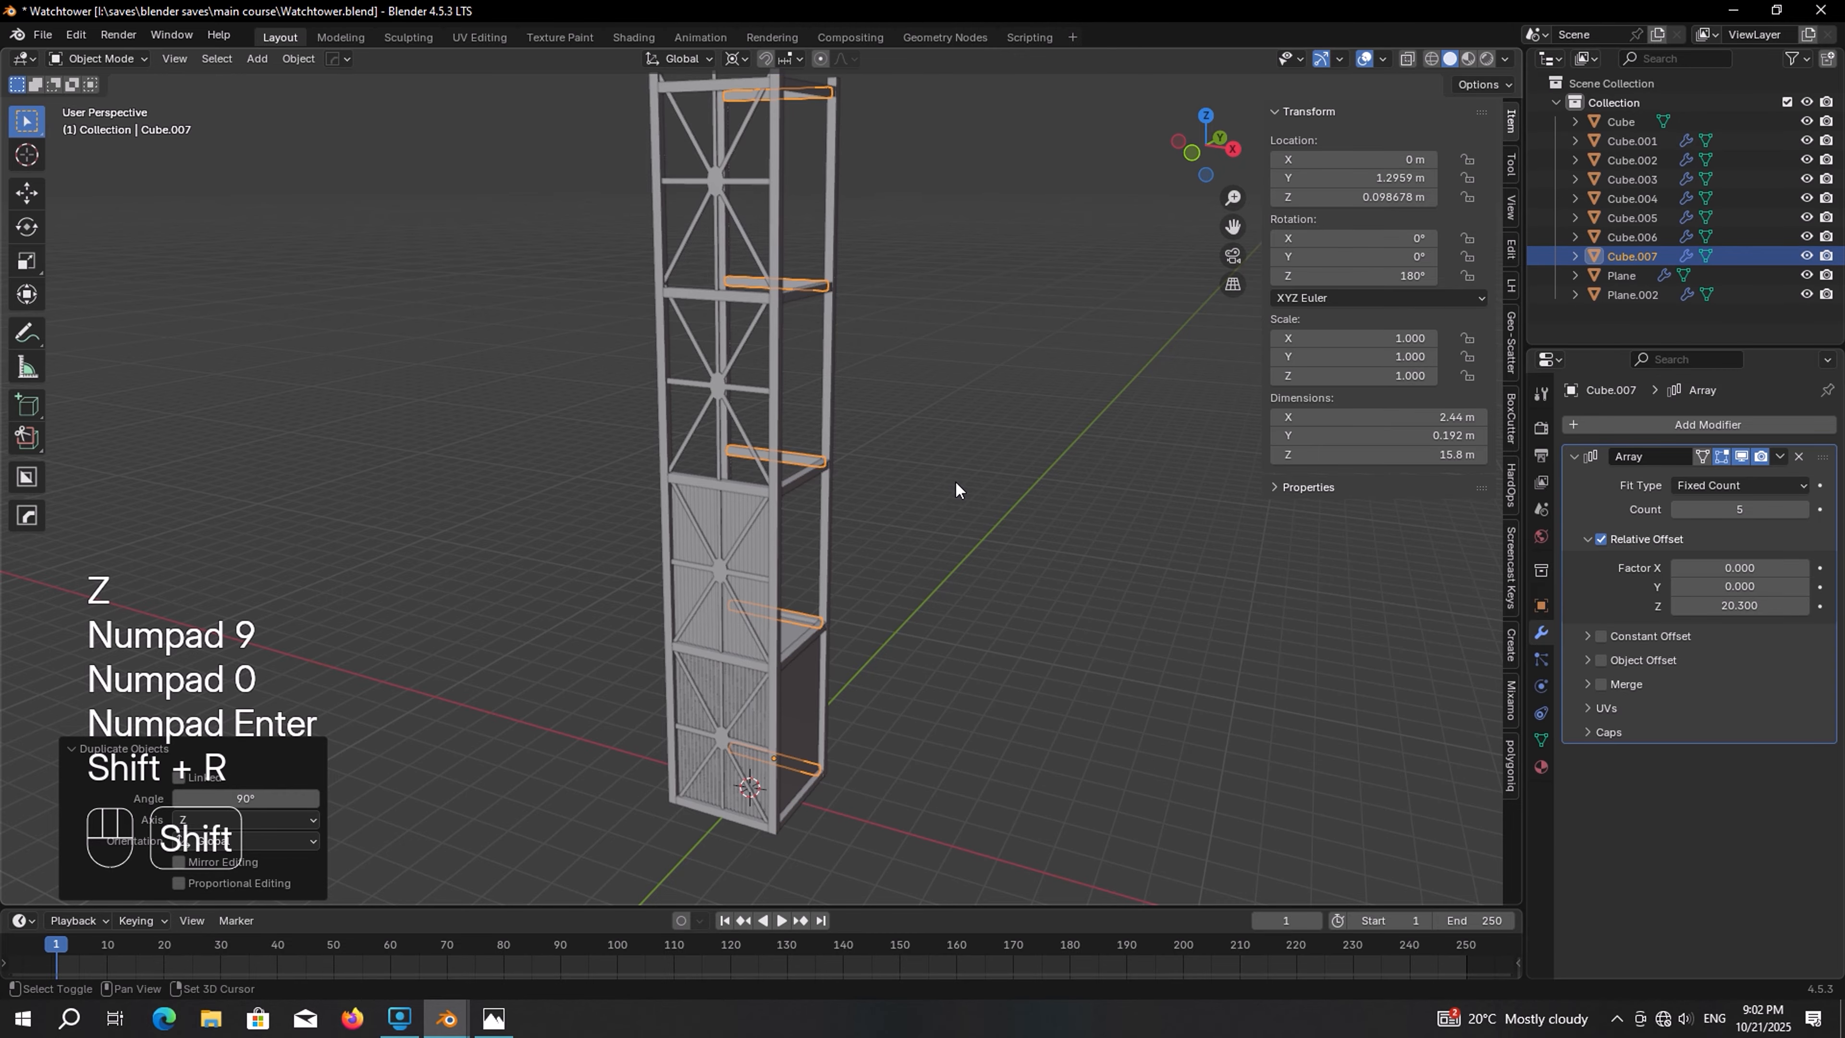
{"action": "middle_click_drag", "start_coordinate": [957, 488], "coordinate": [761, 363]}
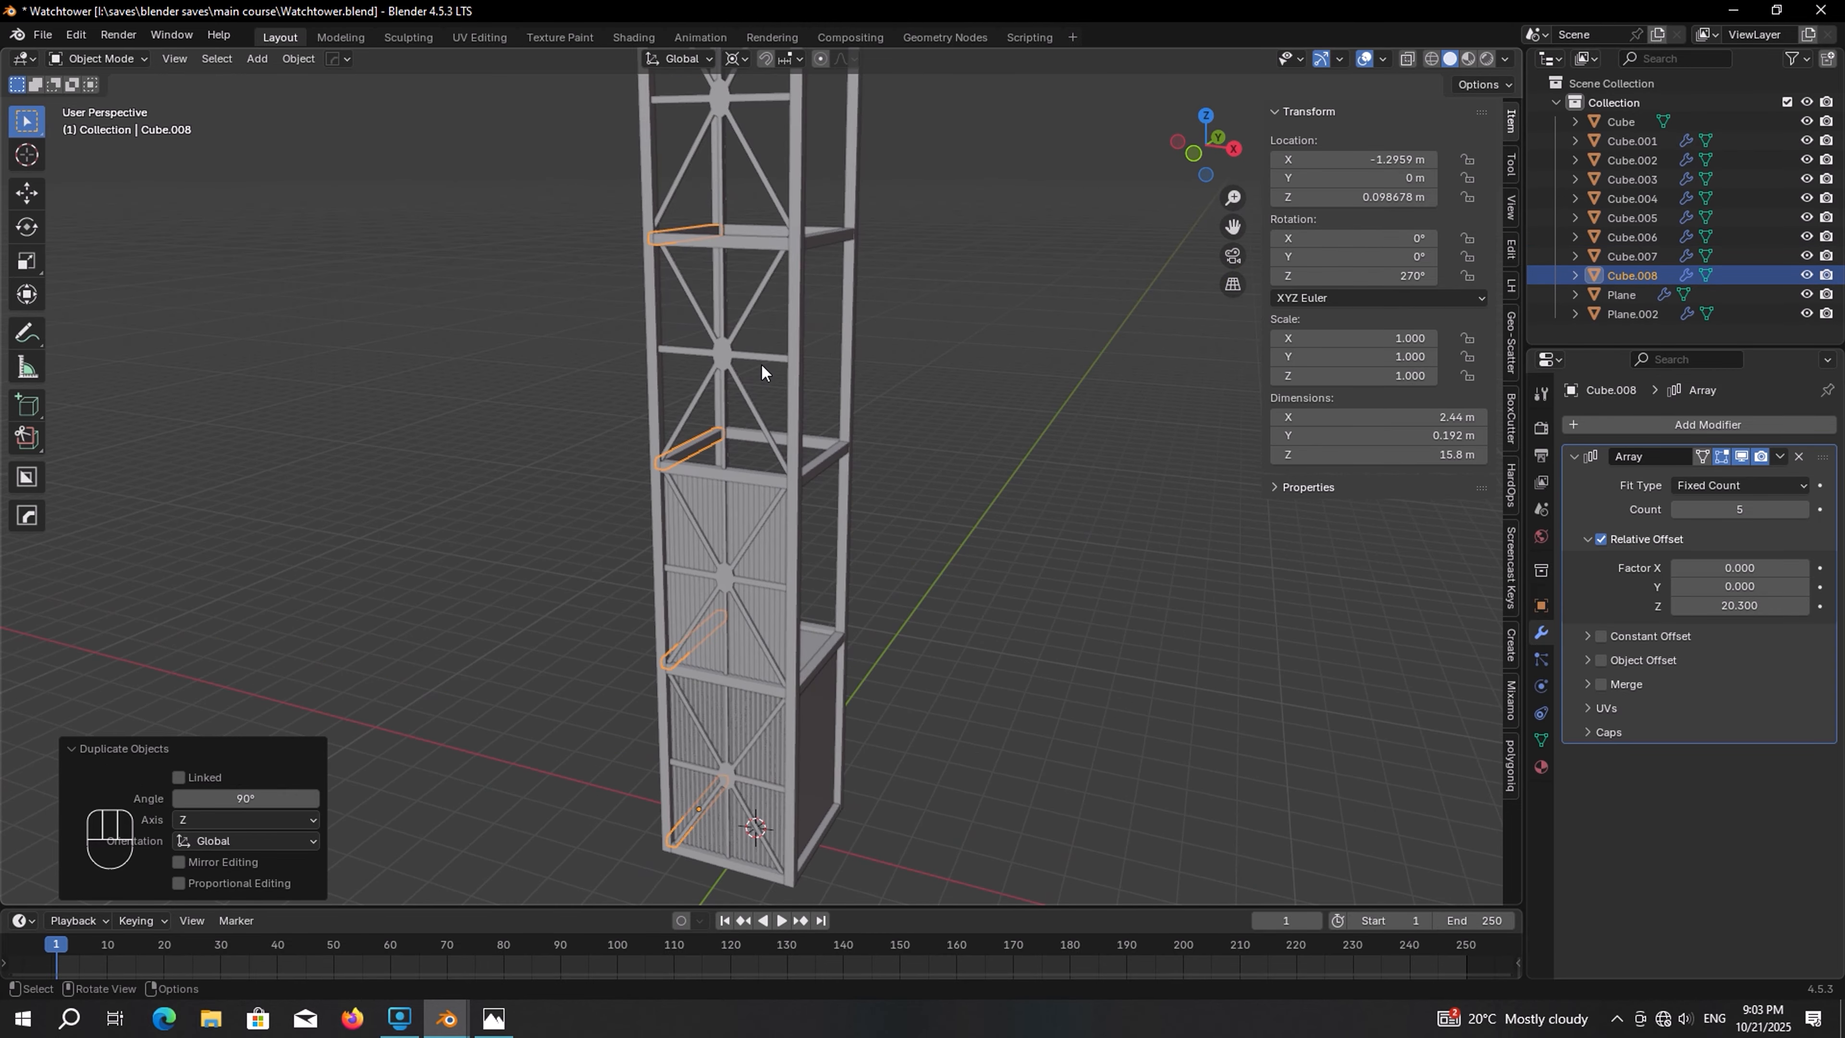
Duplicate the cross-bracing panel and rotate the copy 90° about Z onto the adjacent side of the tower
{"action": "left_click", "coordinate": [753, 438]}
{"action": "left_click", "coordinate": [745, 497], "text": "shift"}
{"action": "key", "text": "shift+d"}
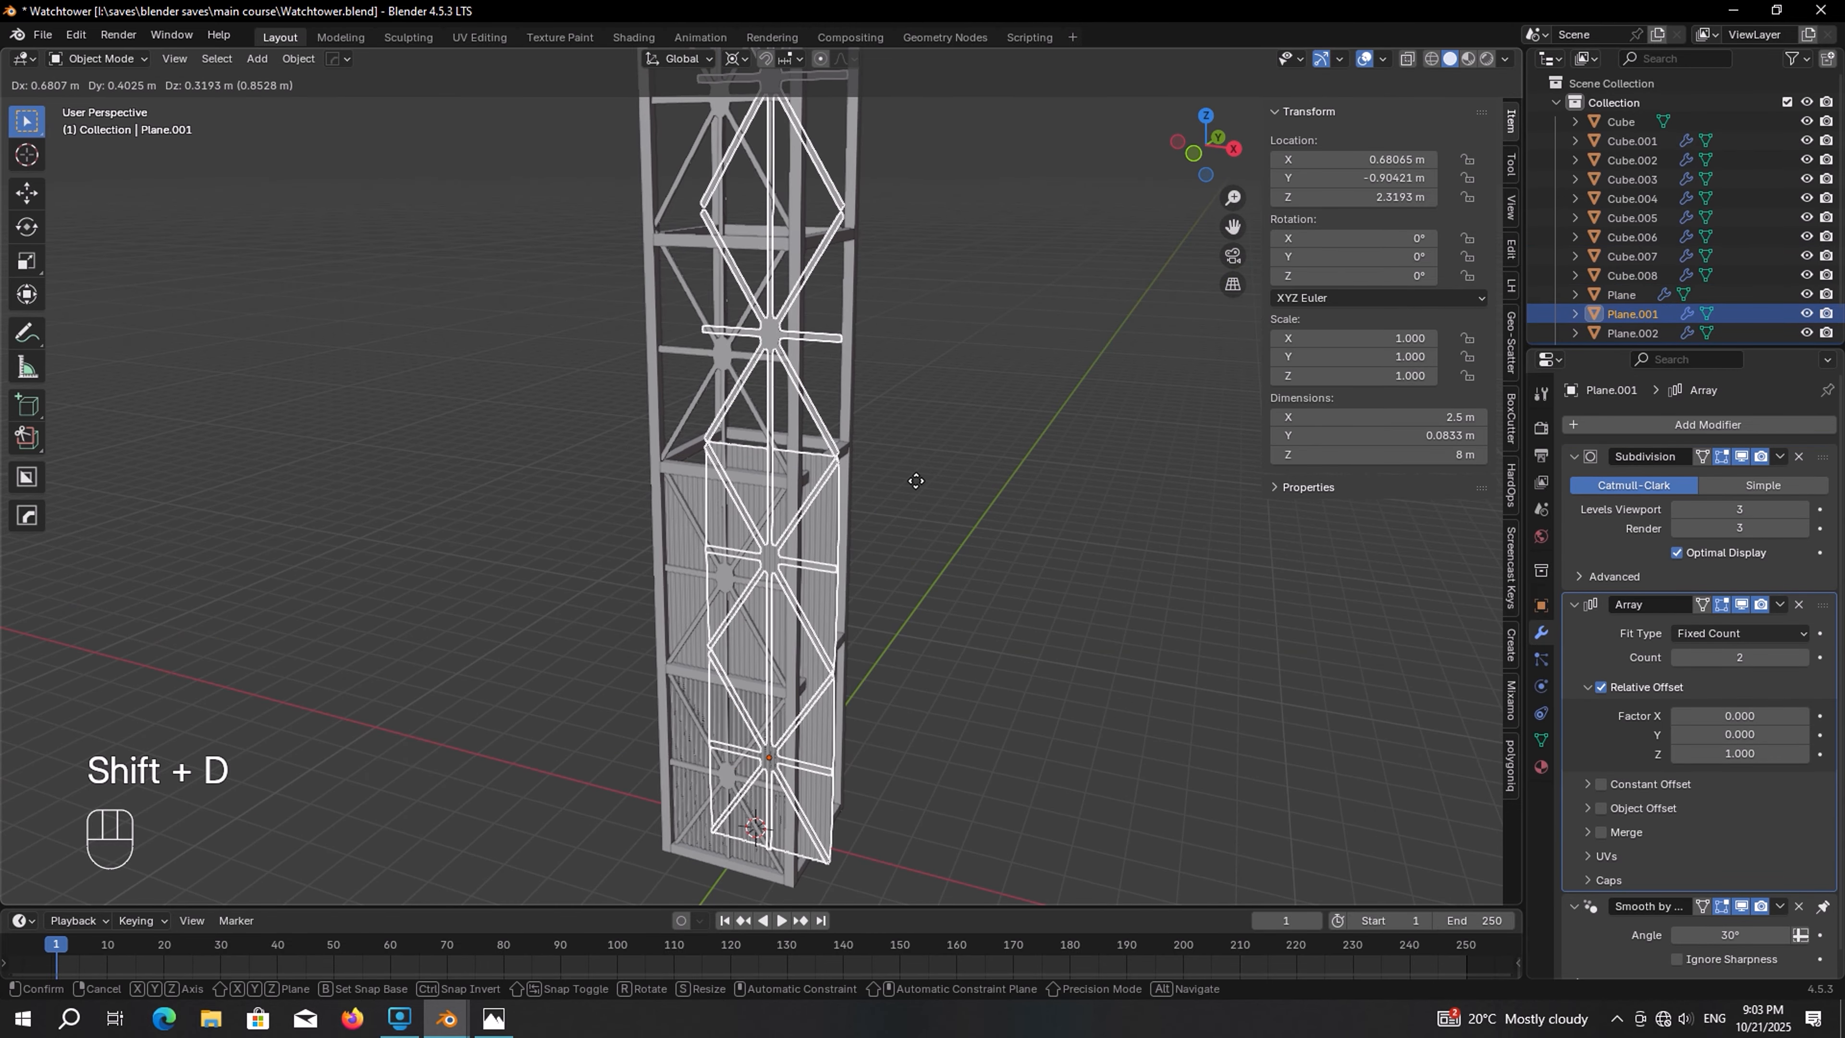
{"action": "key", "text": "r"}
{"action": "key", "text": "z"}
{"action": "key", "text": "KP_9"}
{"action": "key", "text": "KP_0"}
{"action": "key", "text": "KP_Enter"}
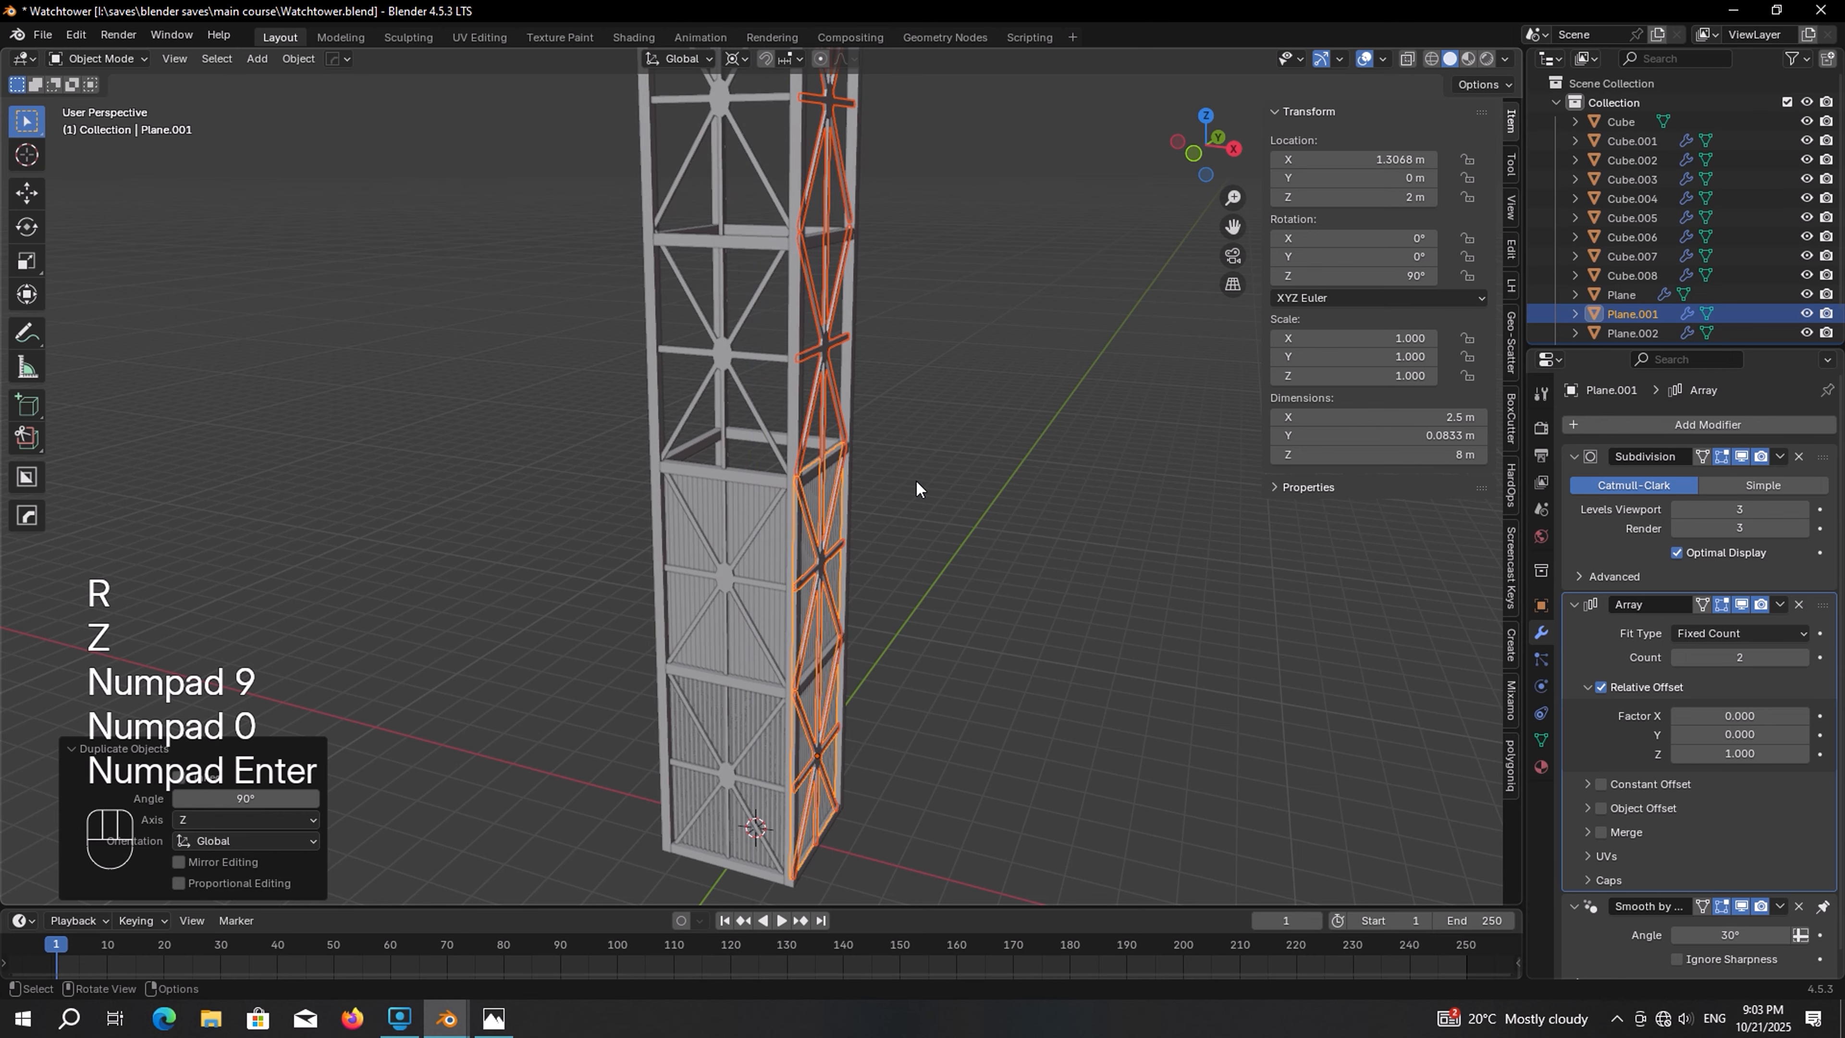
Repeat the duplicate-and-rotate to add cross bracing on a third side
{"action": "key", "text": "shift+r"}
{"action": "middle_click_drag", "start_coordinate": [730, 427], "coordinate": [728, 495]}
{"action": "scroll", "coordinate": [914, 425], "scroll_direction": "down", "scroll_amount": 2}
Deselect everything and save the file
{"action": "key", "text": "alt+a"}
{"action": "scroll", "coordinate": [743, 404], "scroll_direction": "up", "scroll_amount": 3}
{"action": "scroll", "coordinate": [726, 378], "scroll_direction": "down", "scroll_amount": 3}
{"action": "key", "text": "ctrl+s"}
{"action": "middle_click_drag", "start_coordinate": [704, 266], "coordinate": [824, 289]}
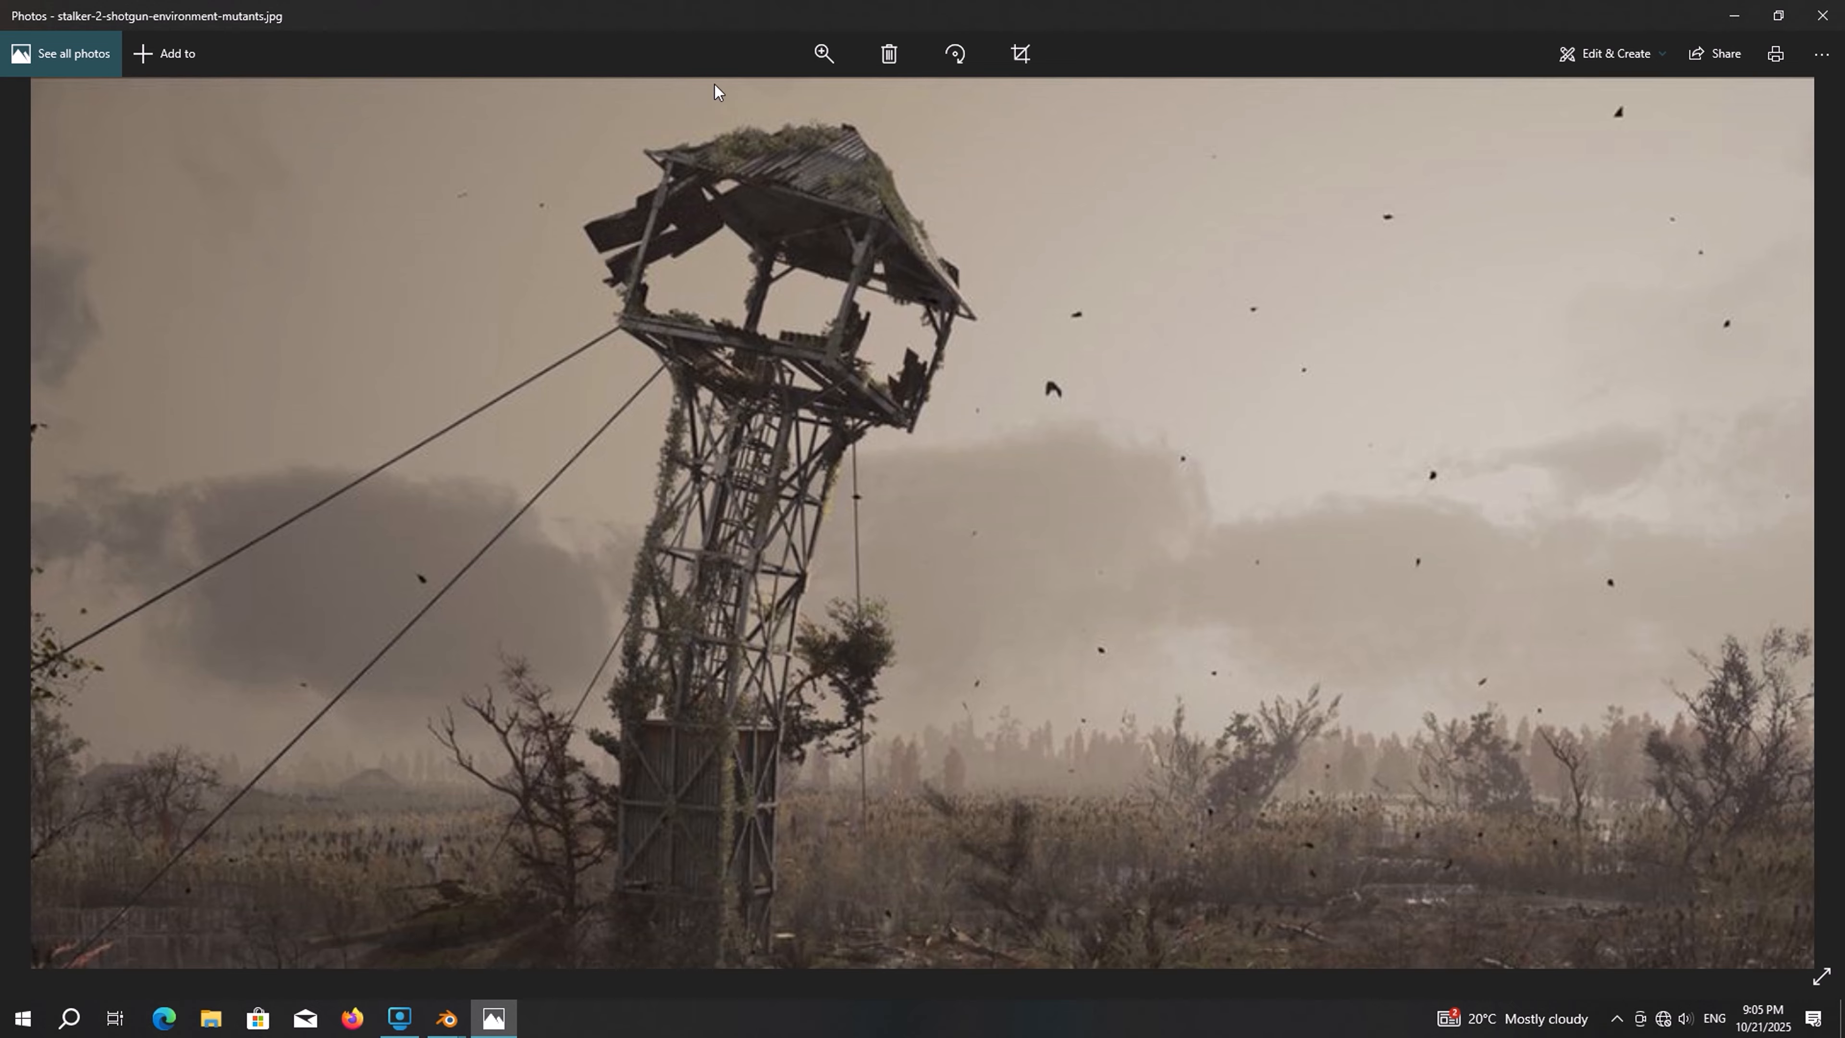
Add a cube and move it straight up to the top of the tower, about 17 m high
{"action": "key", "text": "shift+a"}
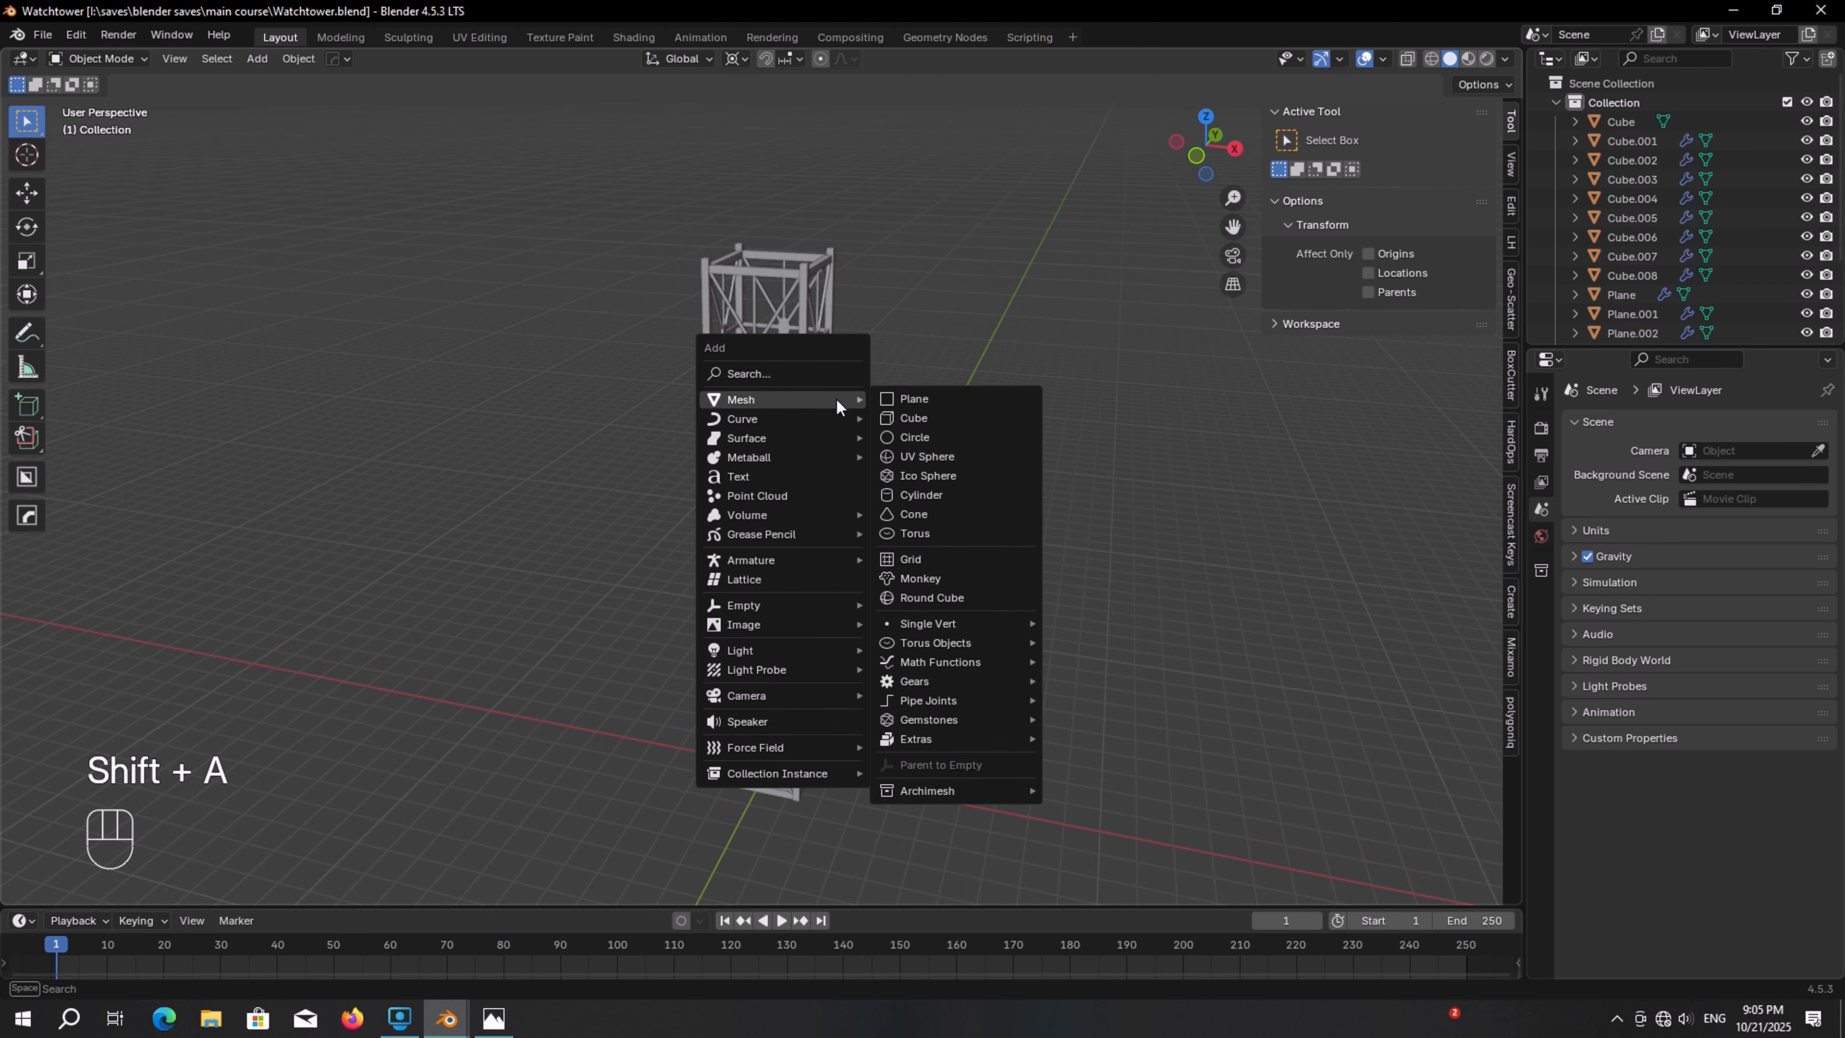
{"action": "left_click", "coordinate": [944, 416]}
{"action": "key", "text": "g"}
{"action": "key", "text": "z"}
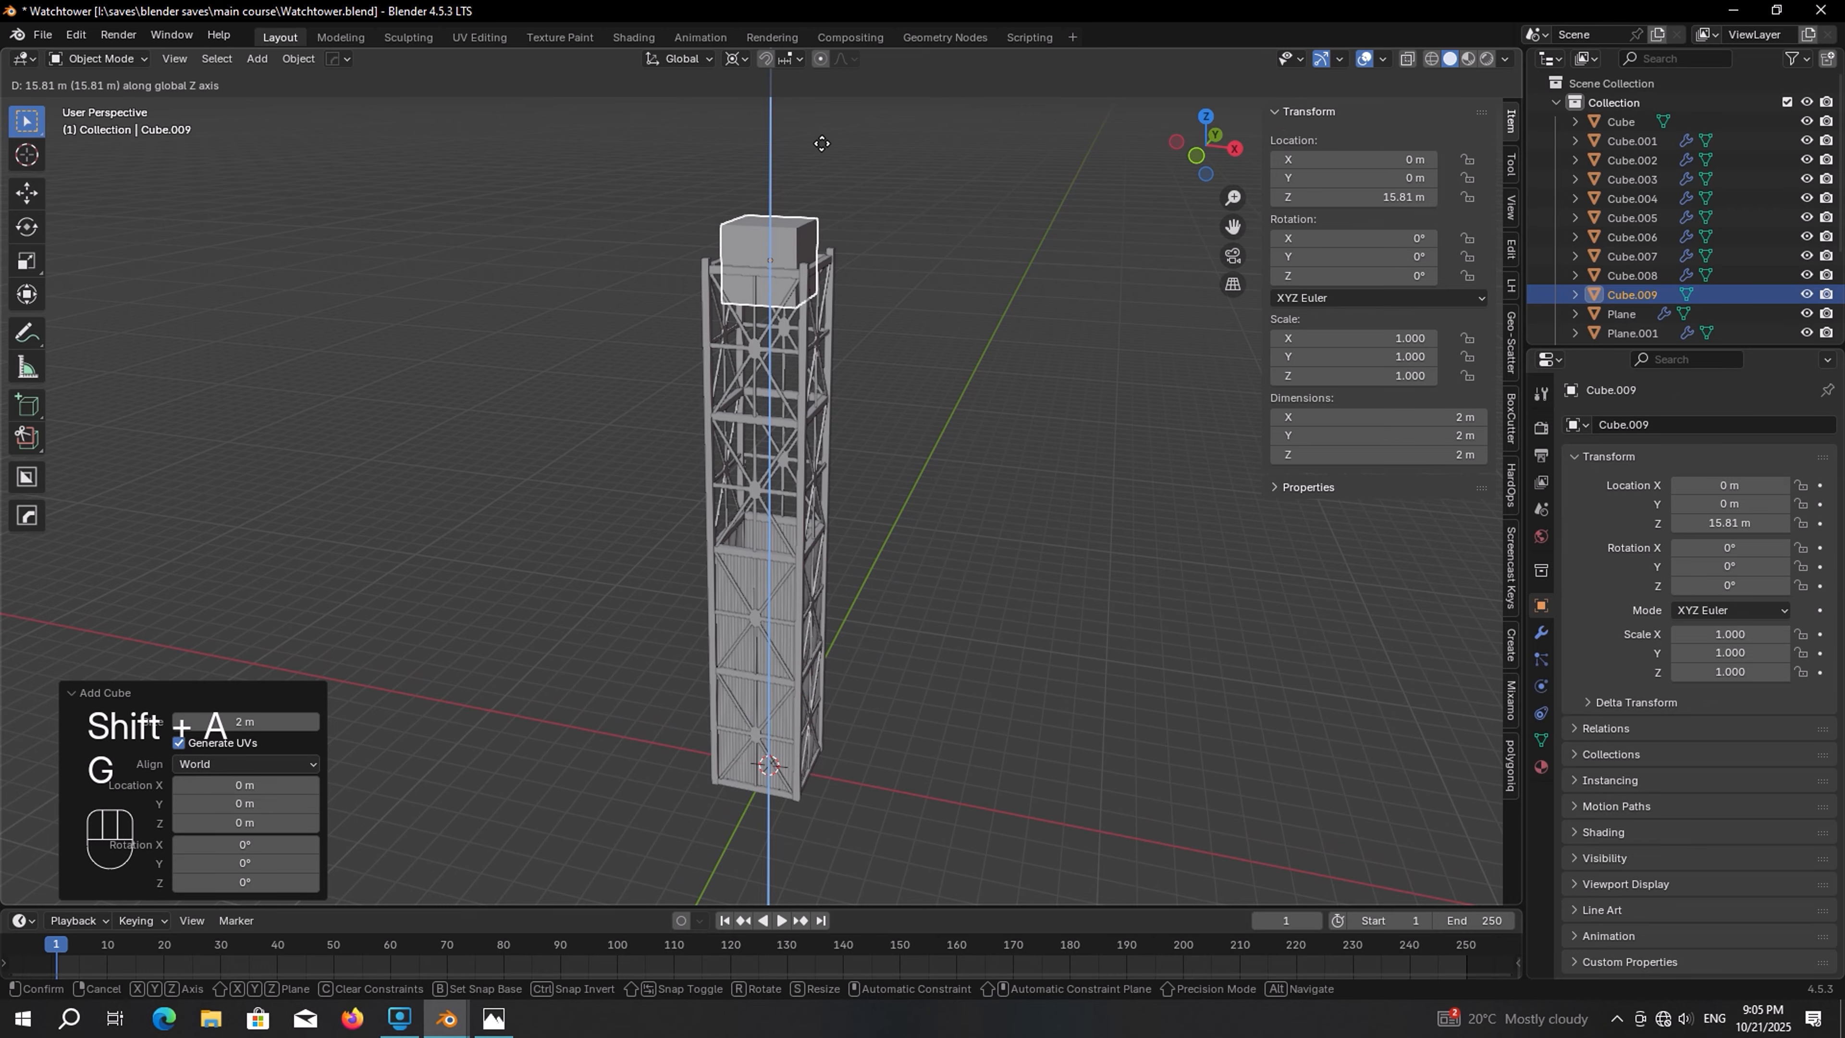
{"action": "left_click", "coordinate": [827, 99]}
{"action": "key", "text": "KP_Decimal"}
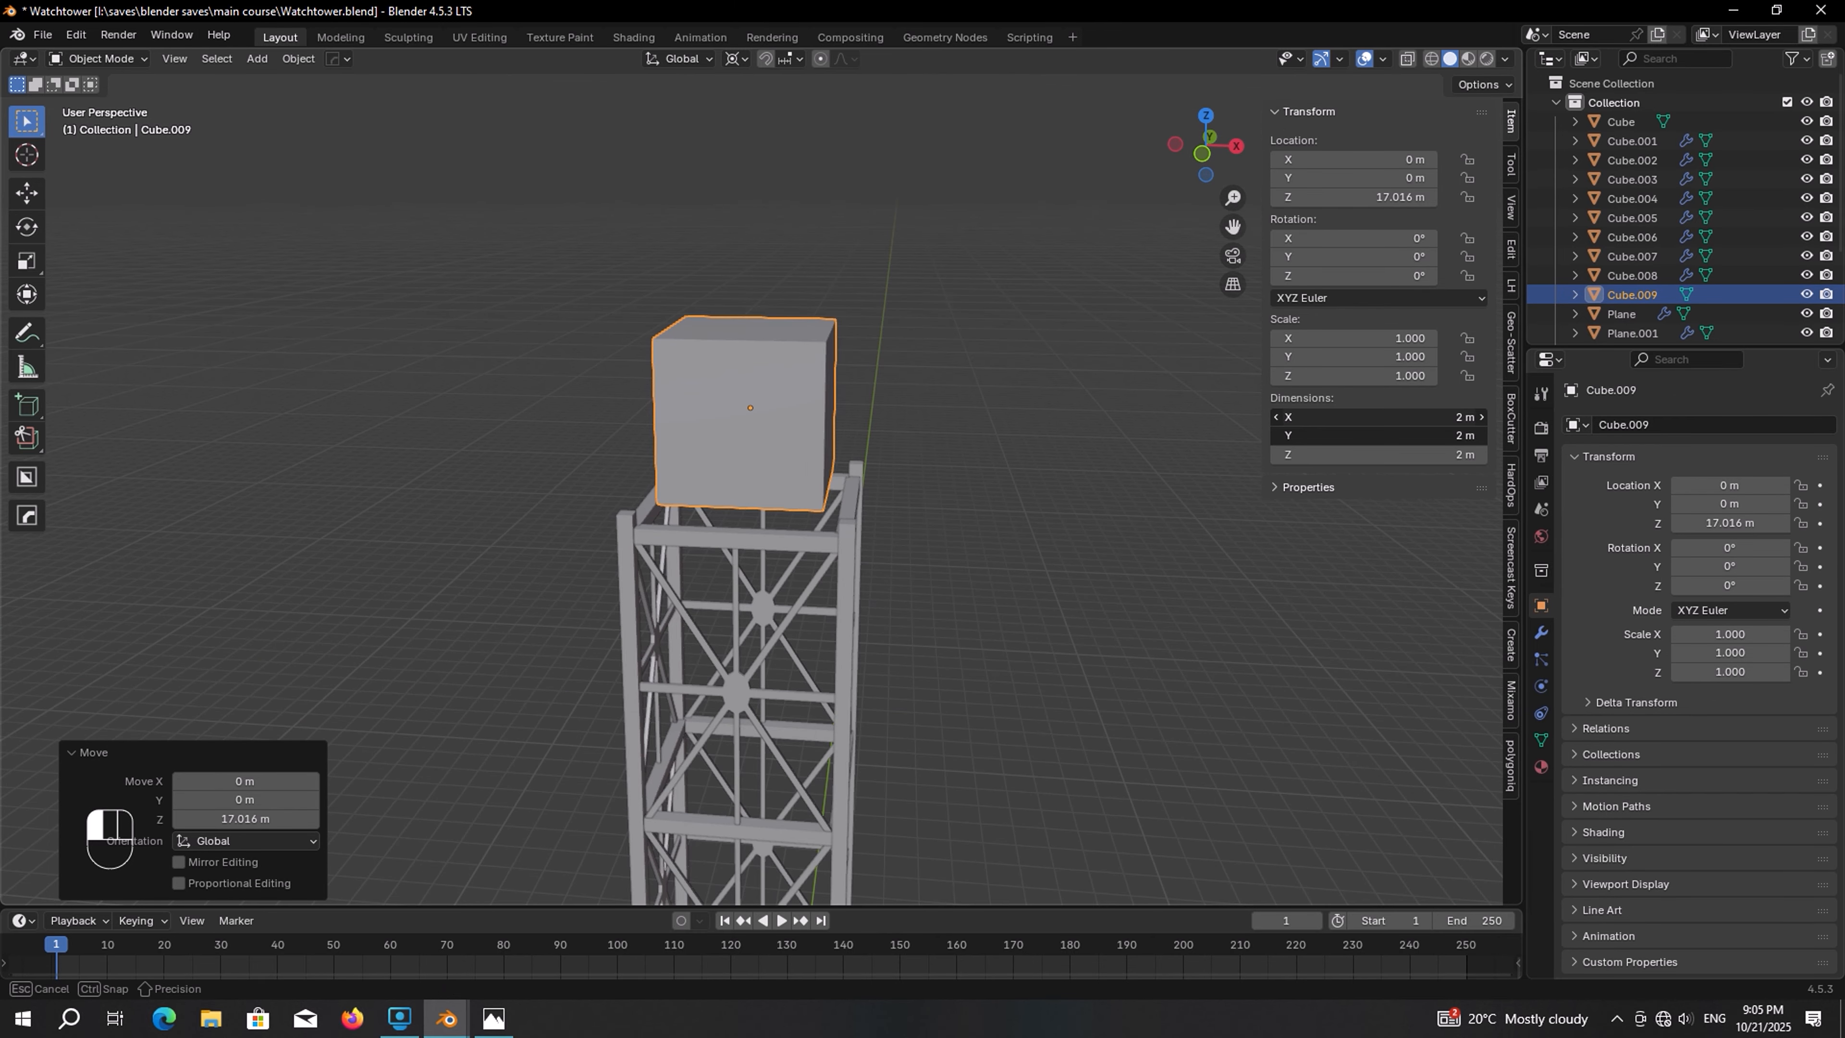
Set the cube's dimensions to 6 m by 6 m and its height to 4.5 m
{"action": "type", "text": "6"}
{"action": "key", "text": "Return"}
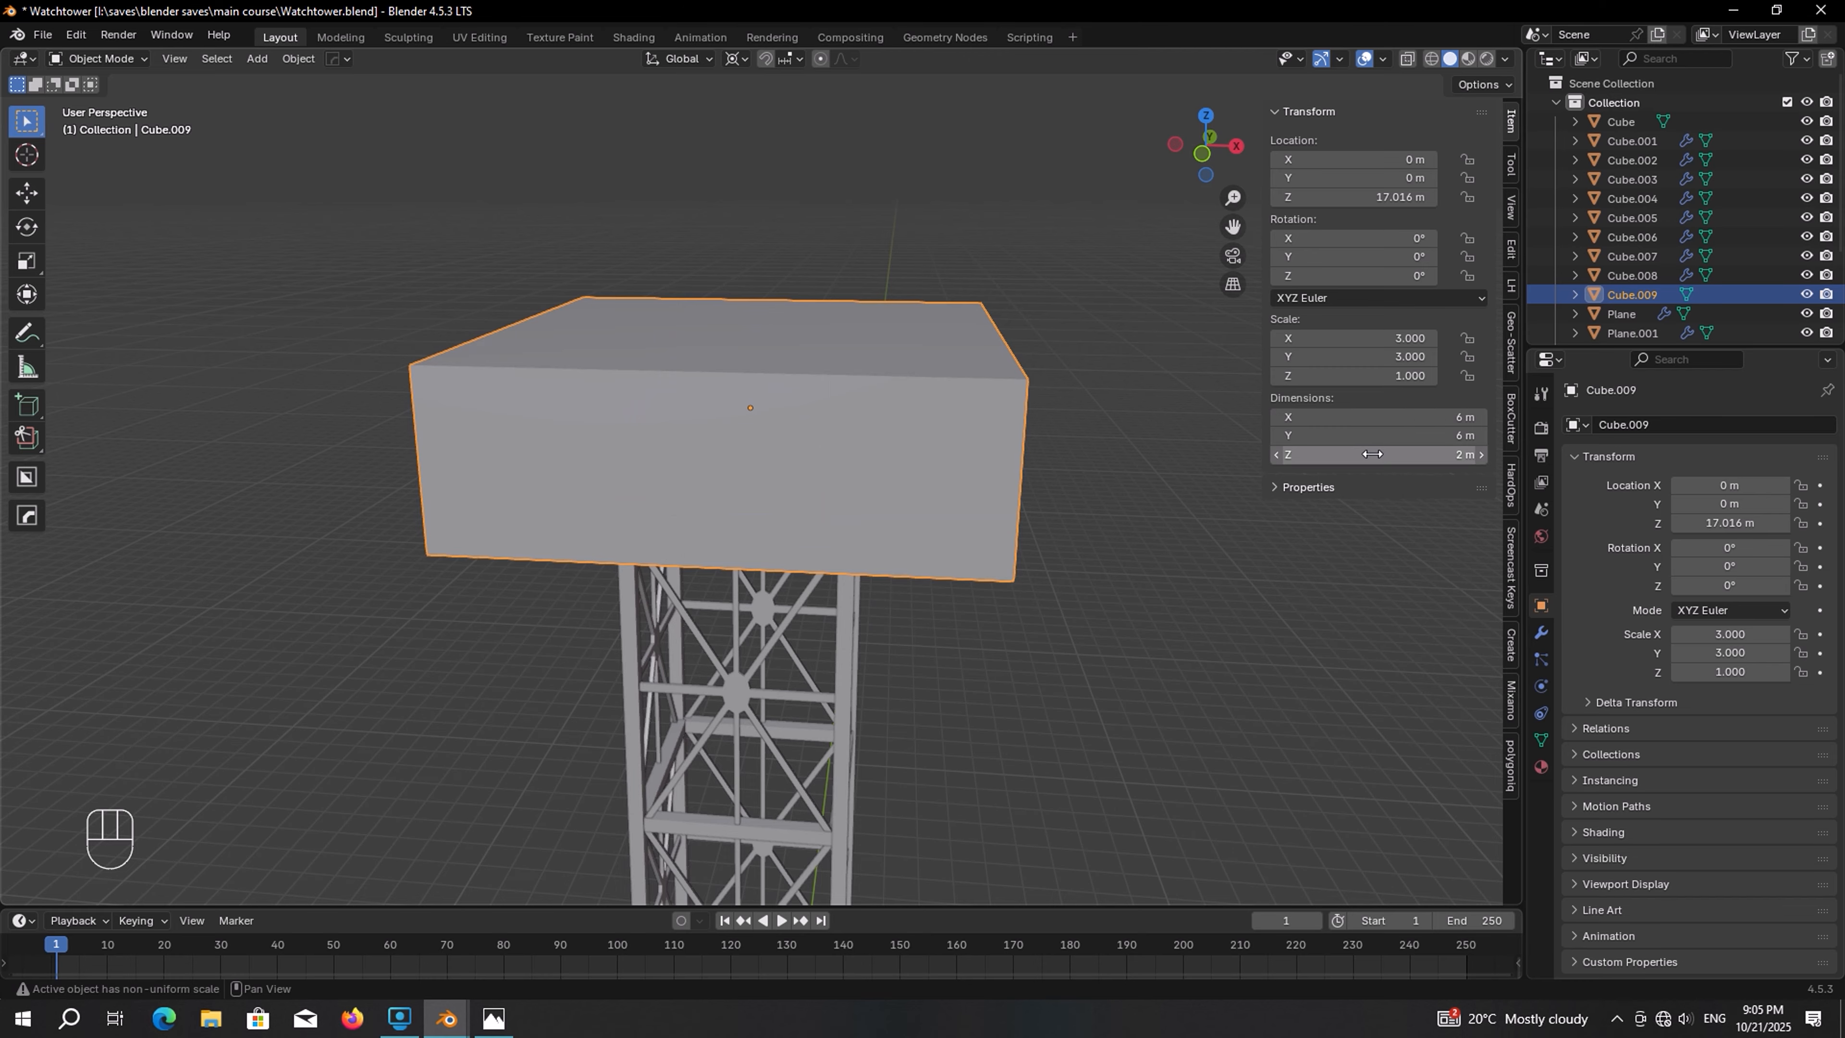
{"action": "left_click", "coordinate": [1374, 455]}
{"action": "type", "text": "4.5"}
{"action": "key", "text": "Return"}
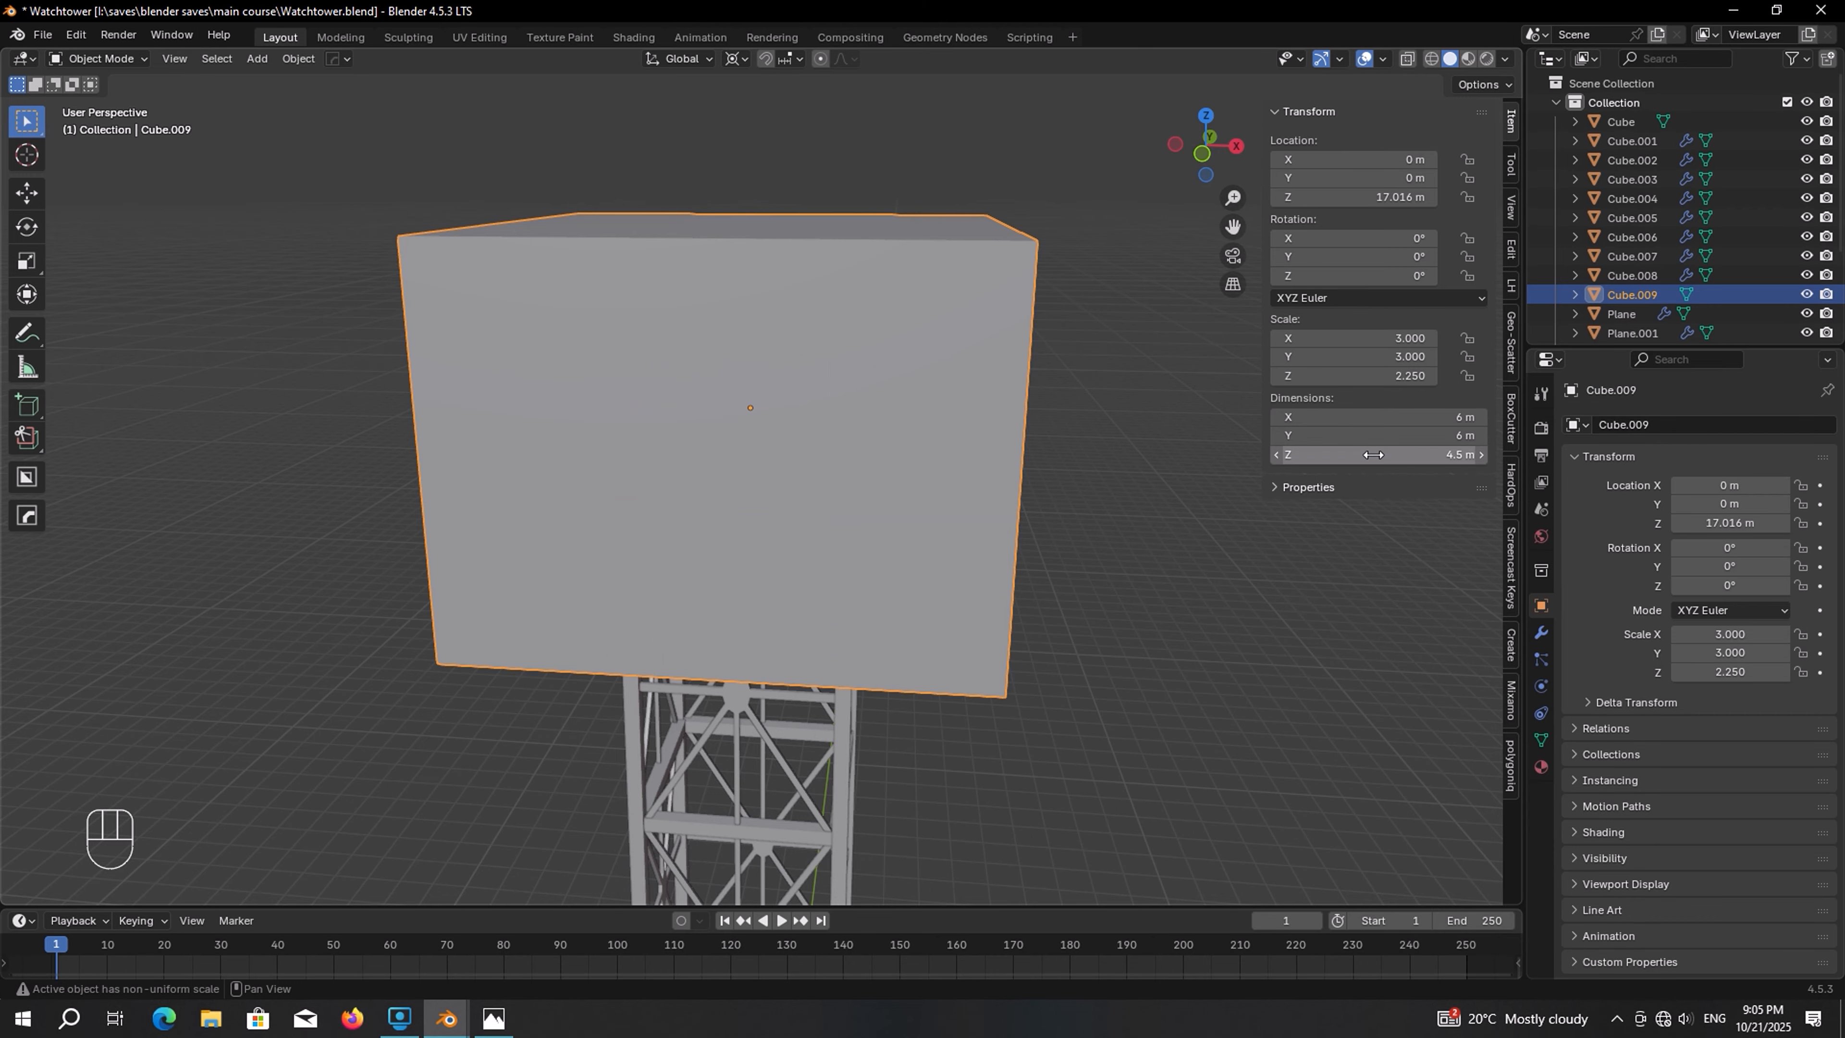
Set the cube's viewport display to Wire
{"action": "left_click", "coordinate": [1604, 883]}
{"action": "scroll", "coordinate": [1606, 882], "scroll_direction": "down", "scroll_amount": 5}
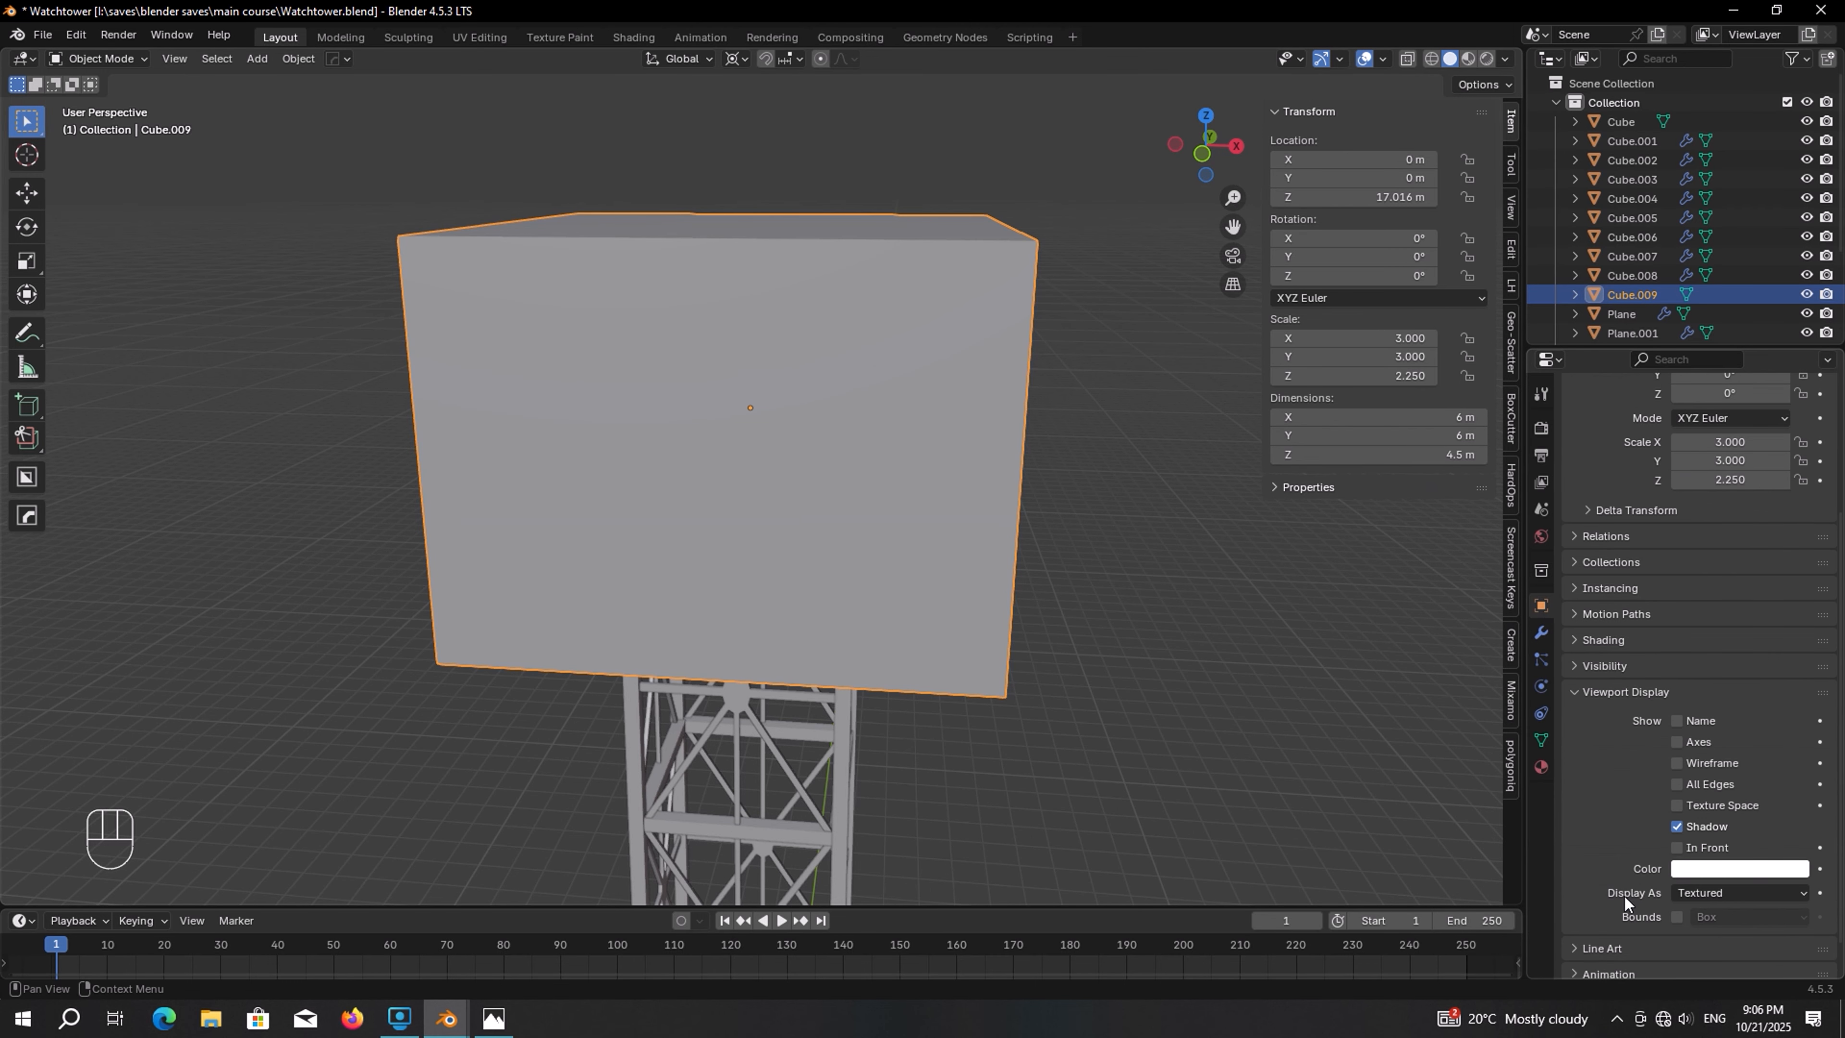
{"action": "left_click", "coordinate": [1721, 891]}
{"action": "left_click", "coordinate": [1703, 931]}
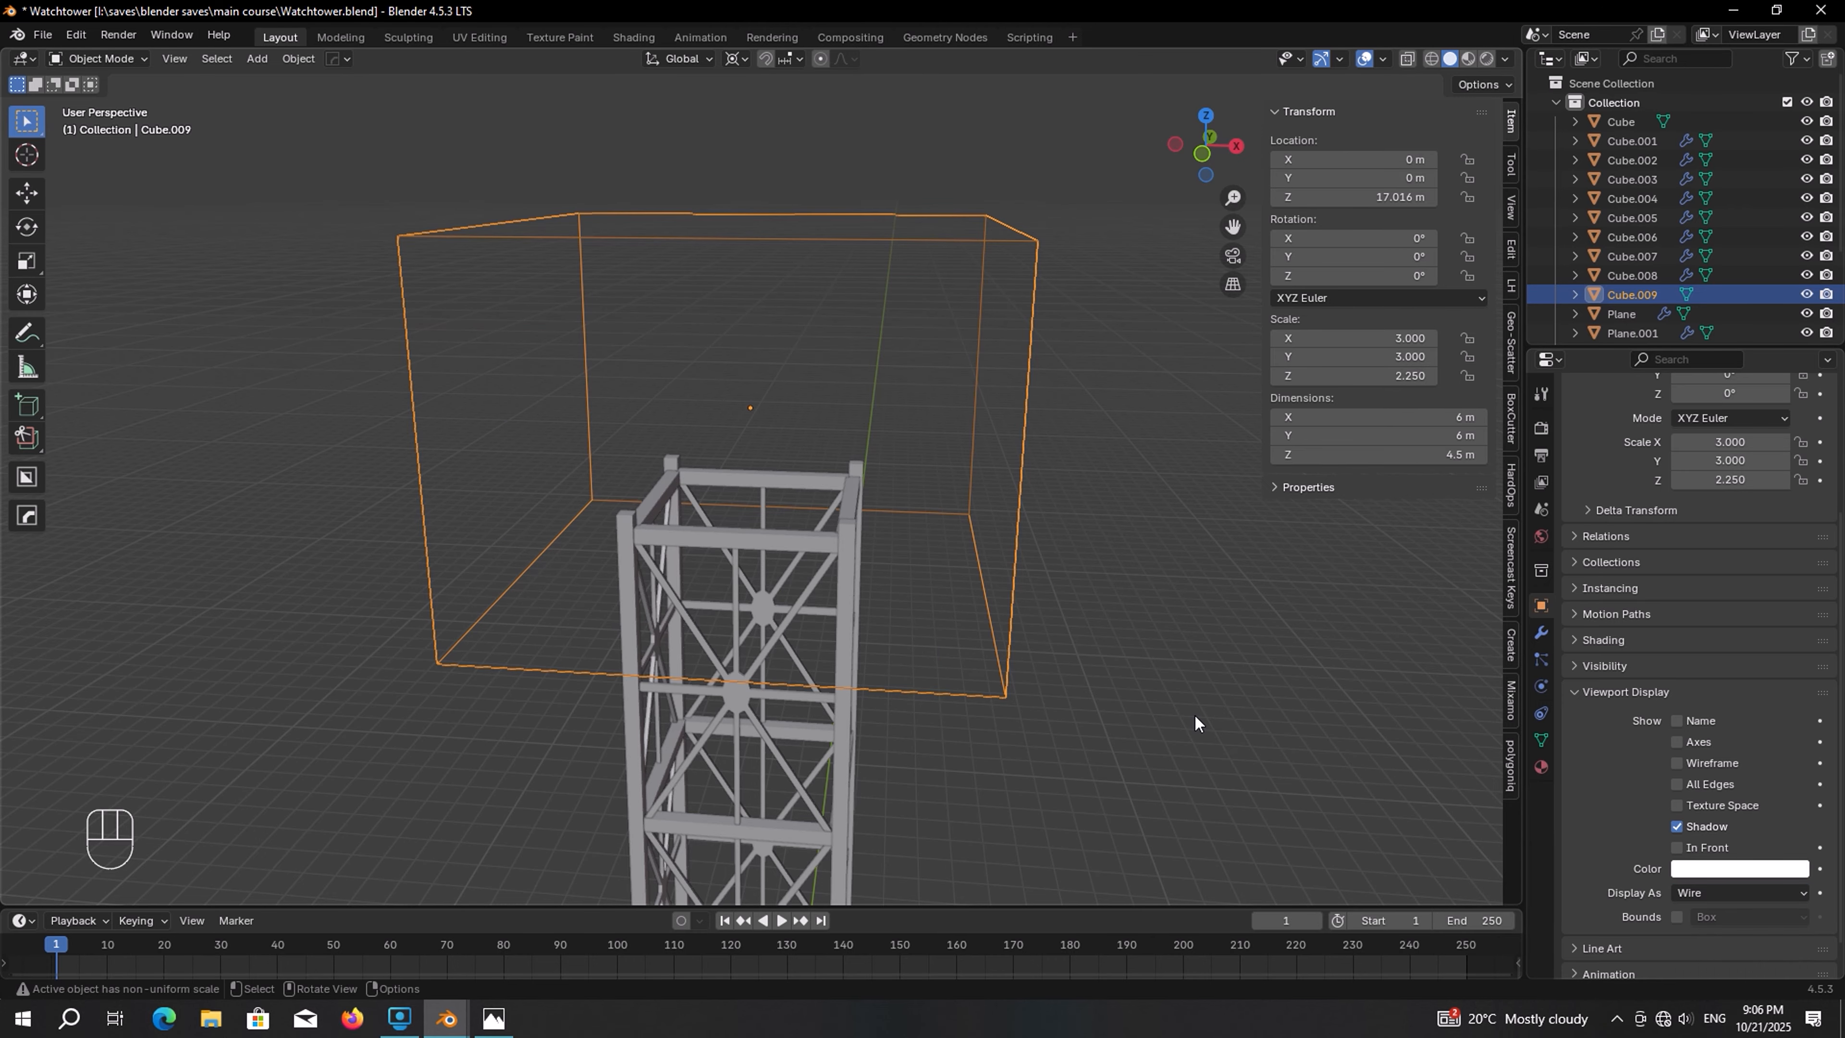
Move the wireframe cube along Z so it sits on top of the tower
{"action": "middle_click_drag", "start_coordinate": [1197, 723], "coordinate": [918, 626]}
{"action": "key", "text": "g"}
{"action": "key", "text": "z"}
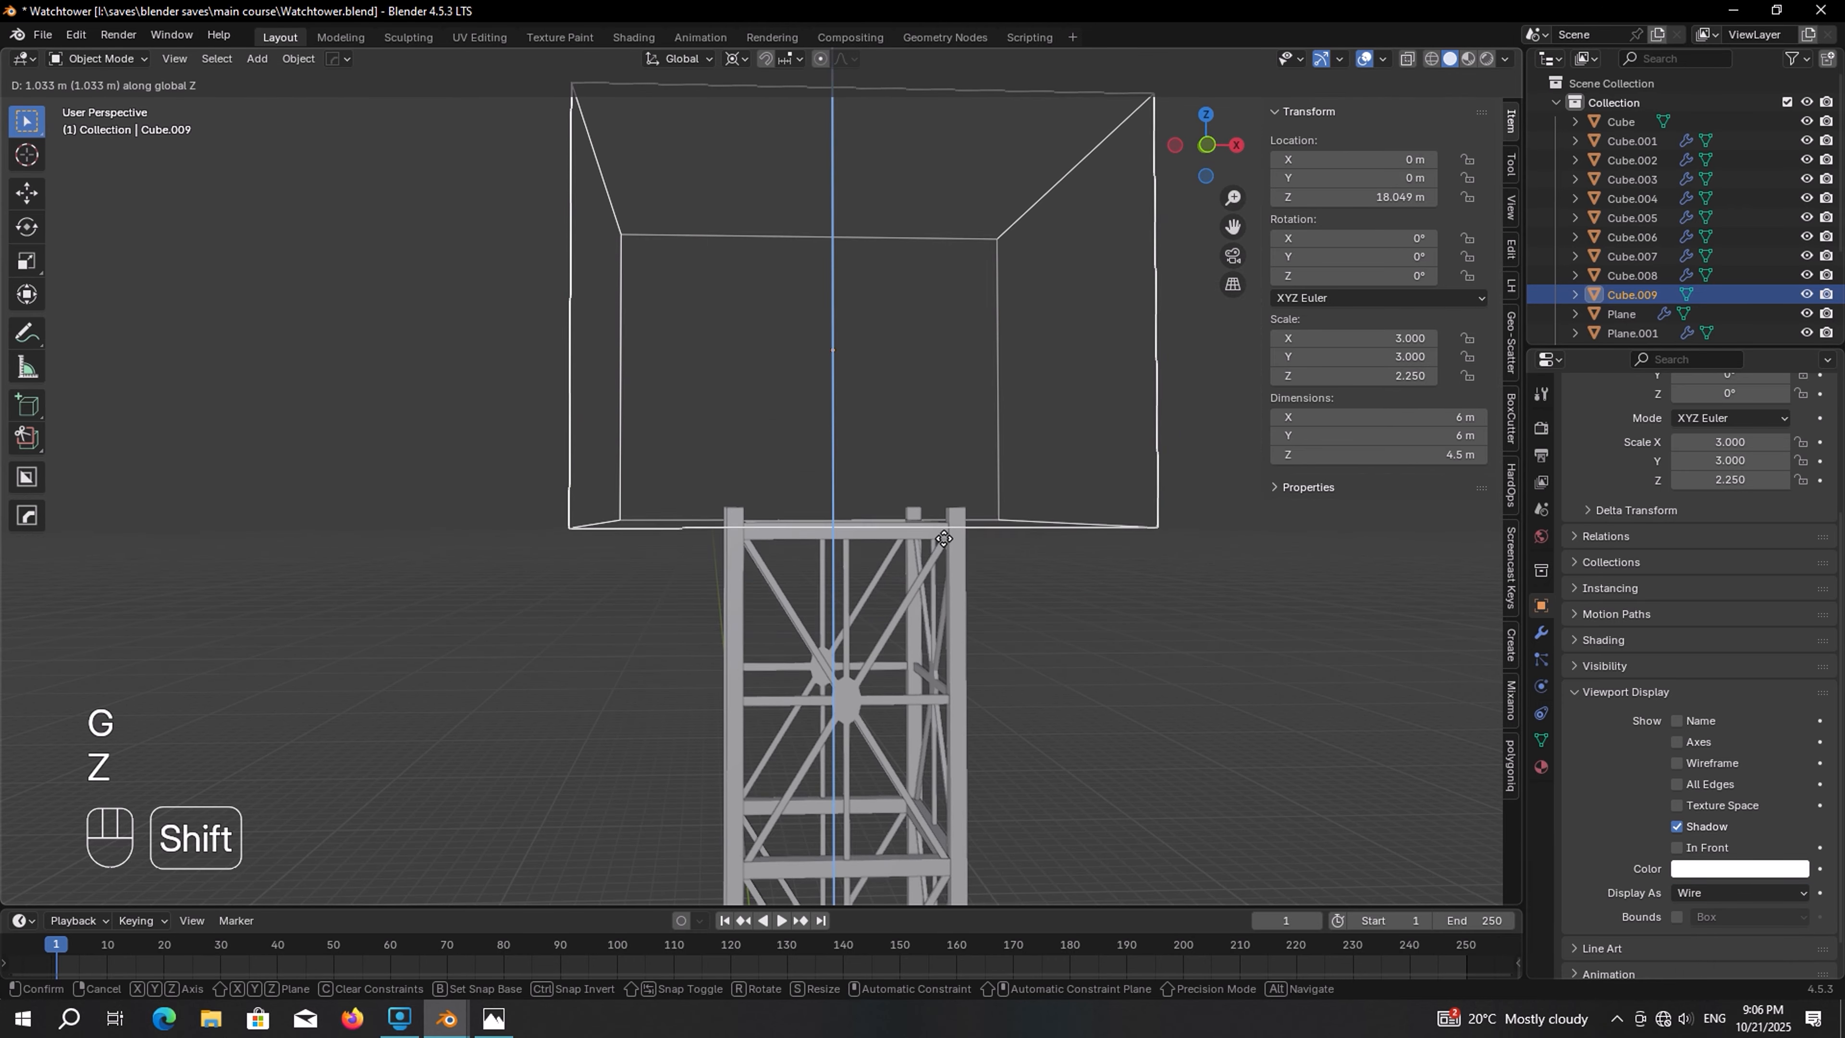
{"action": "left_click", "coordinate": [970, 464]}
In Edit Mode, snap the 3D cursor to a vertical corner edge of the wireframe cube
{"action": "scroll", "coordinate": [970, 464], "scroll_direction": "down", "scroll_amount": 3}
{"action": "key", "text": "Tab"}
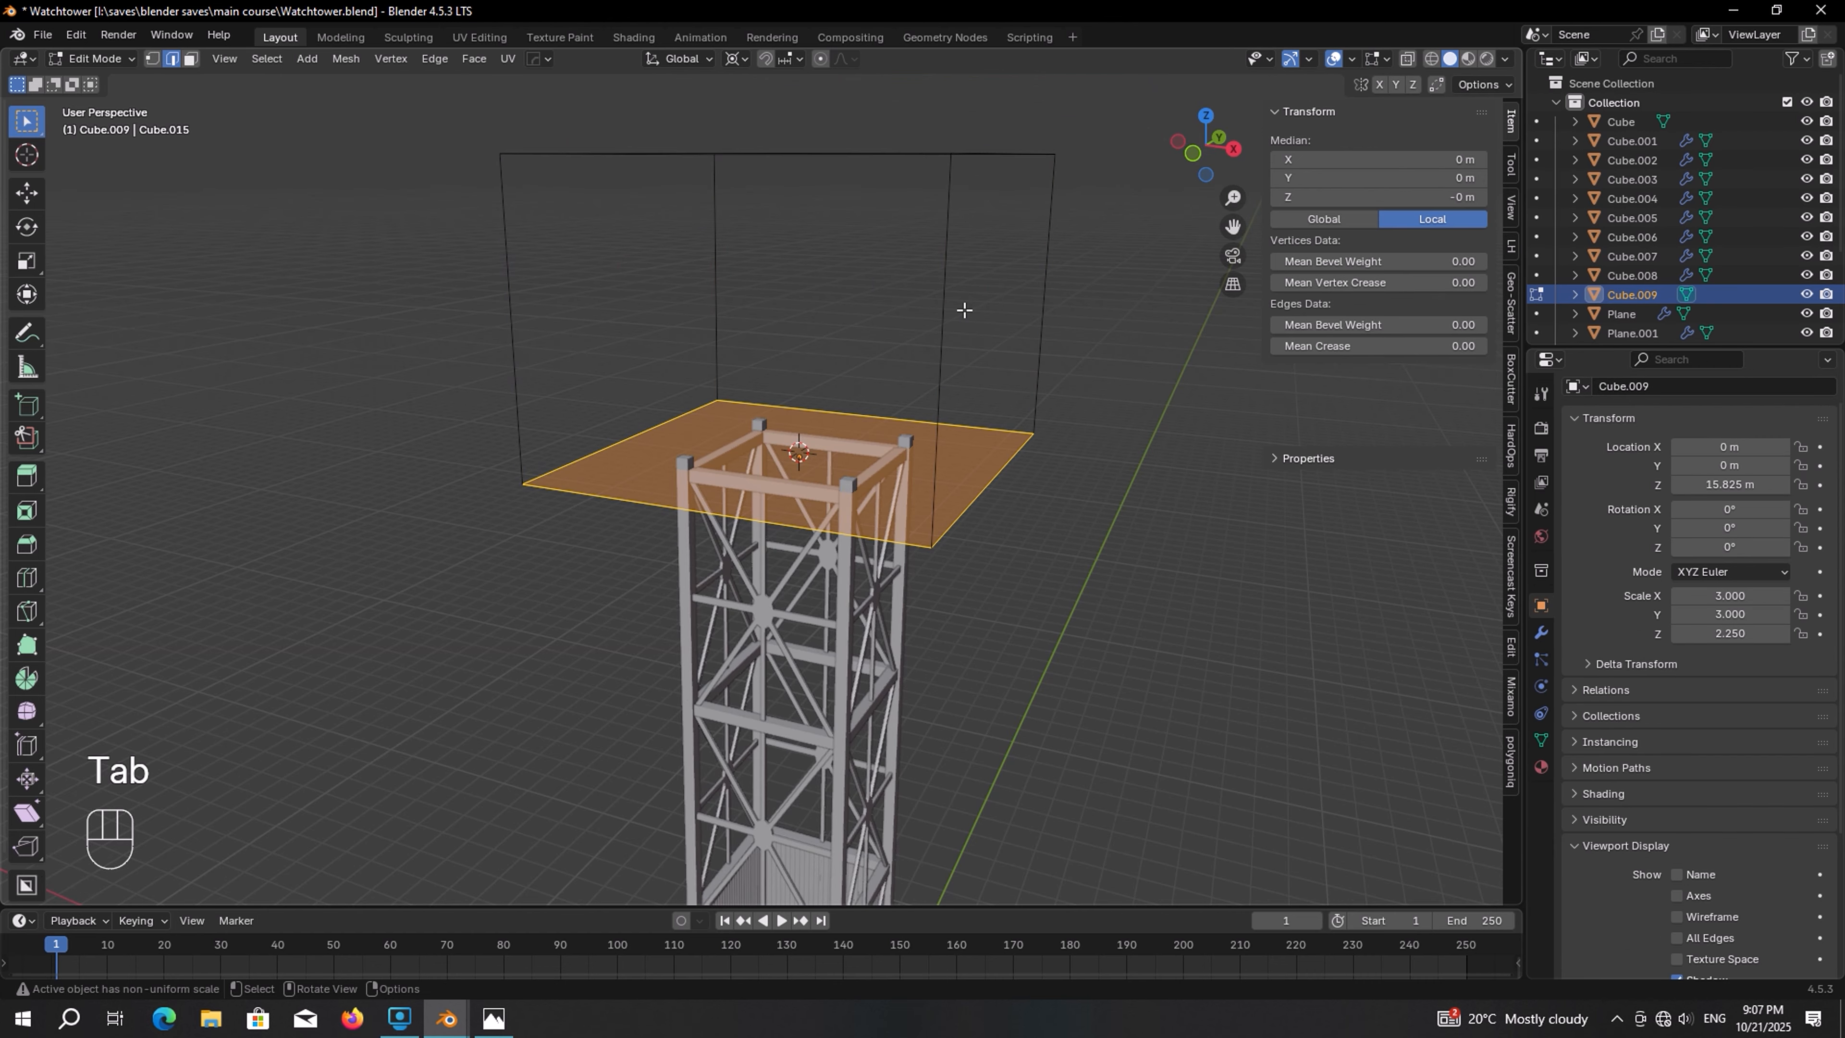
{"action": "left_click", "coordinate": [949, 297]}
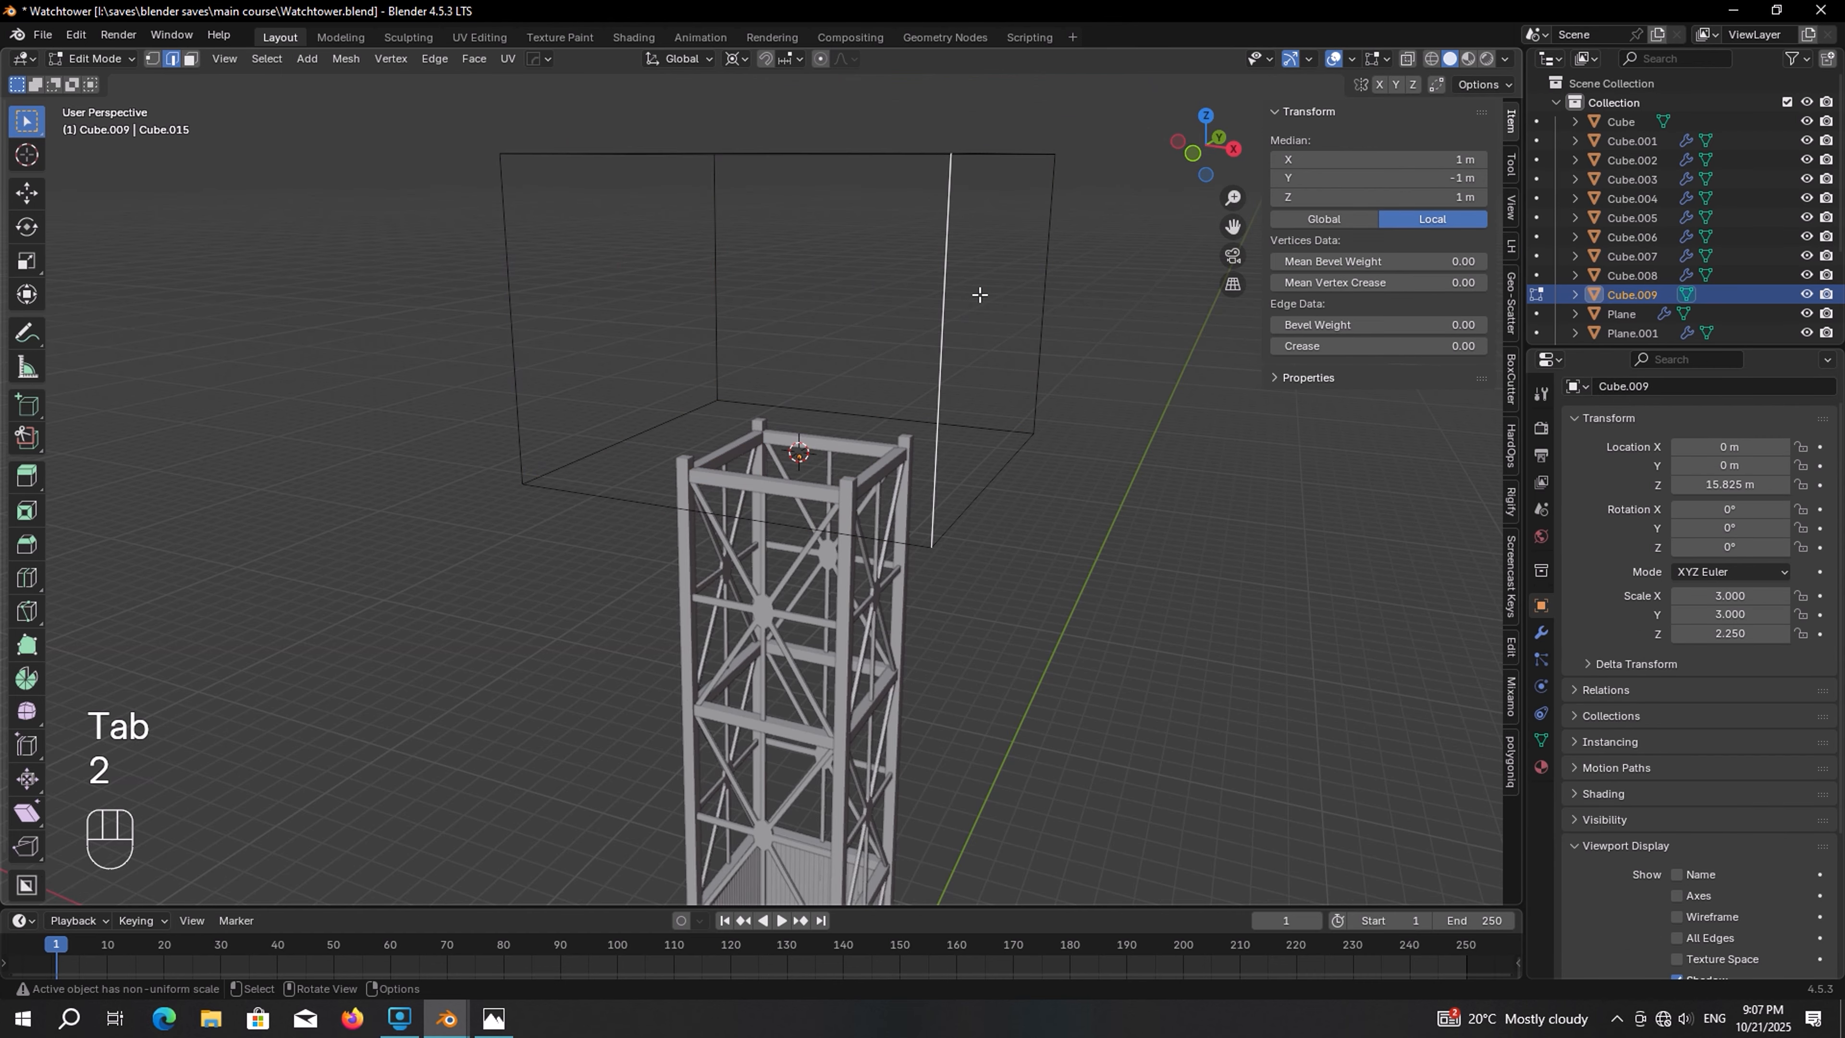
{"action": "key", "text": "shift+s"}
{"action": "left_click", "coordinate": [987, 409]}
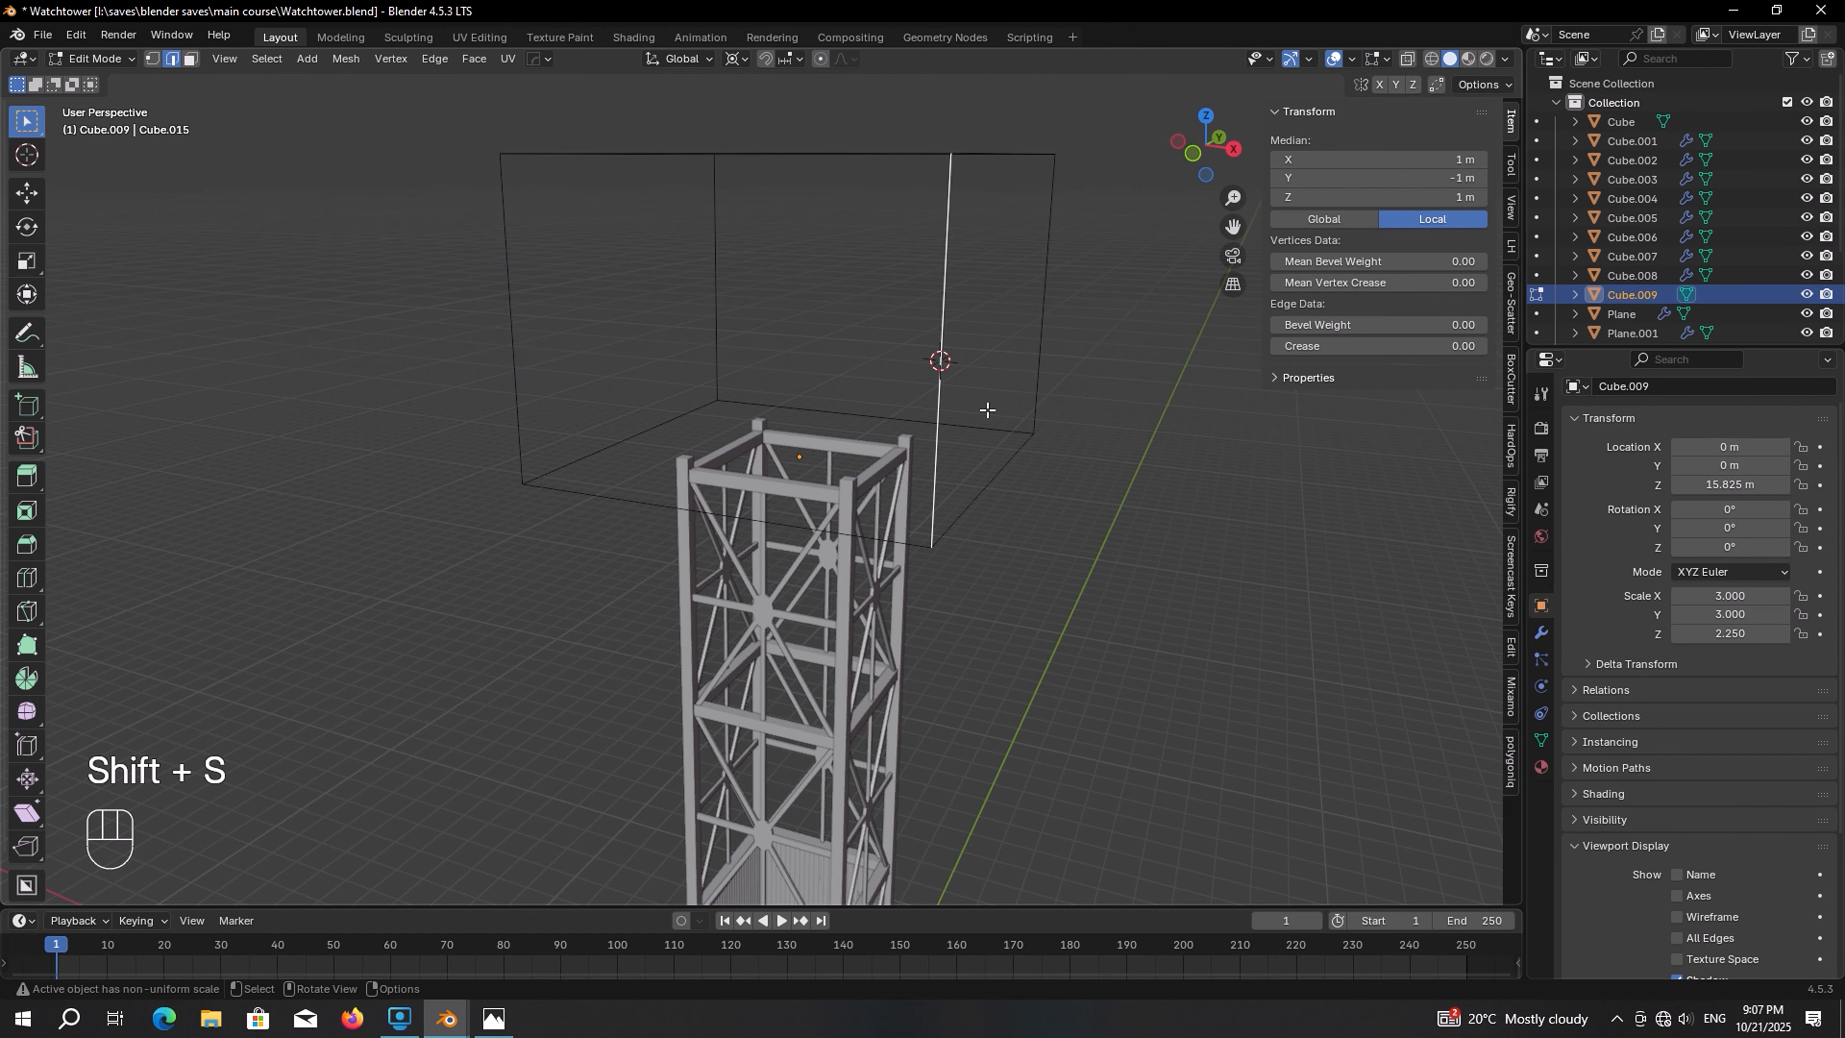
{"action": "key", "text": "Tab"}
Duplicate a corner post, move the copy along X, and remove its Array modifier
{"action": "middle_click_drag", "start_coordinate": [988, 409], "coordinate": [905, 592]}
{"action": "left_click", "coordinate": [906, 560]}
{"action": "scroll", "coordinate": [906, 564], "scroll_direction": "down", "scroll_amount": 1}
{"action": "key", "text": "shift+d"}
{"action": "key", "text": "x"}
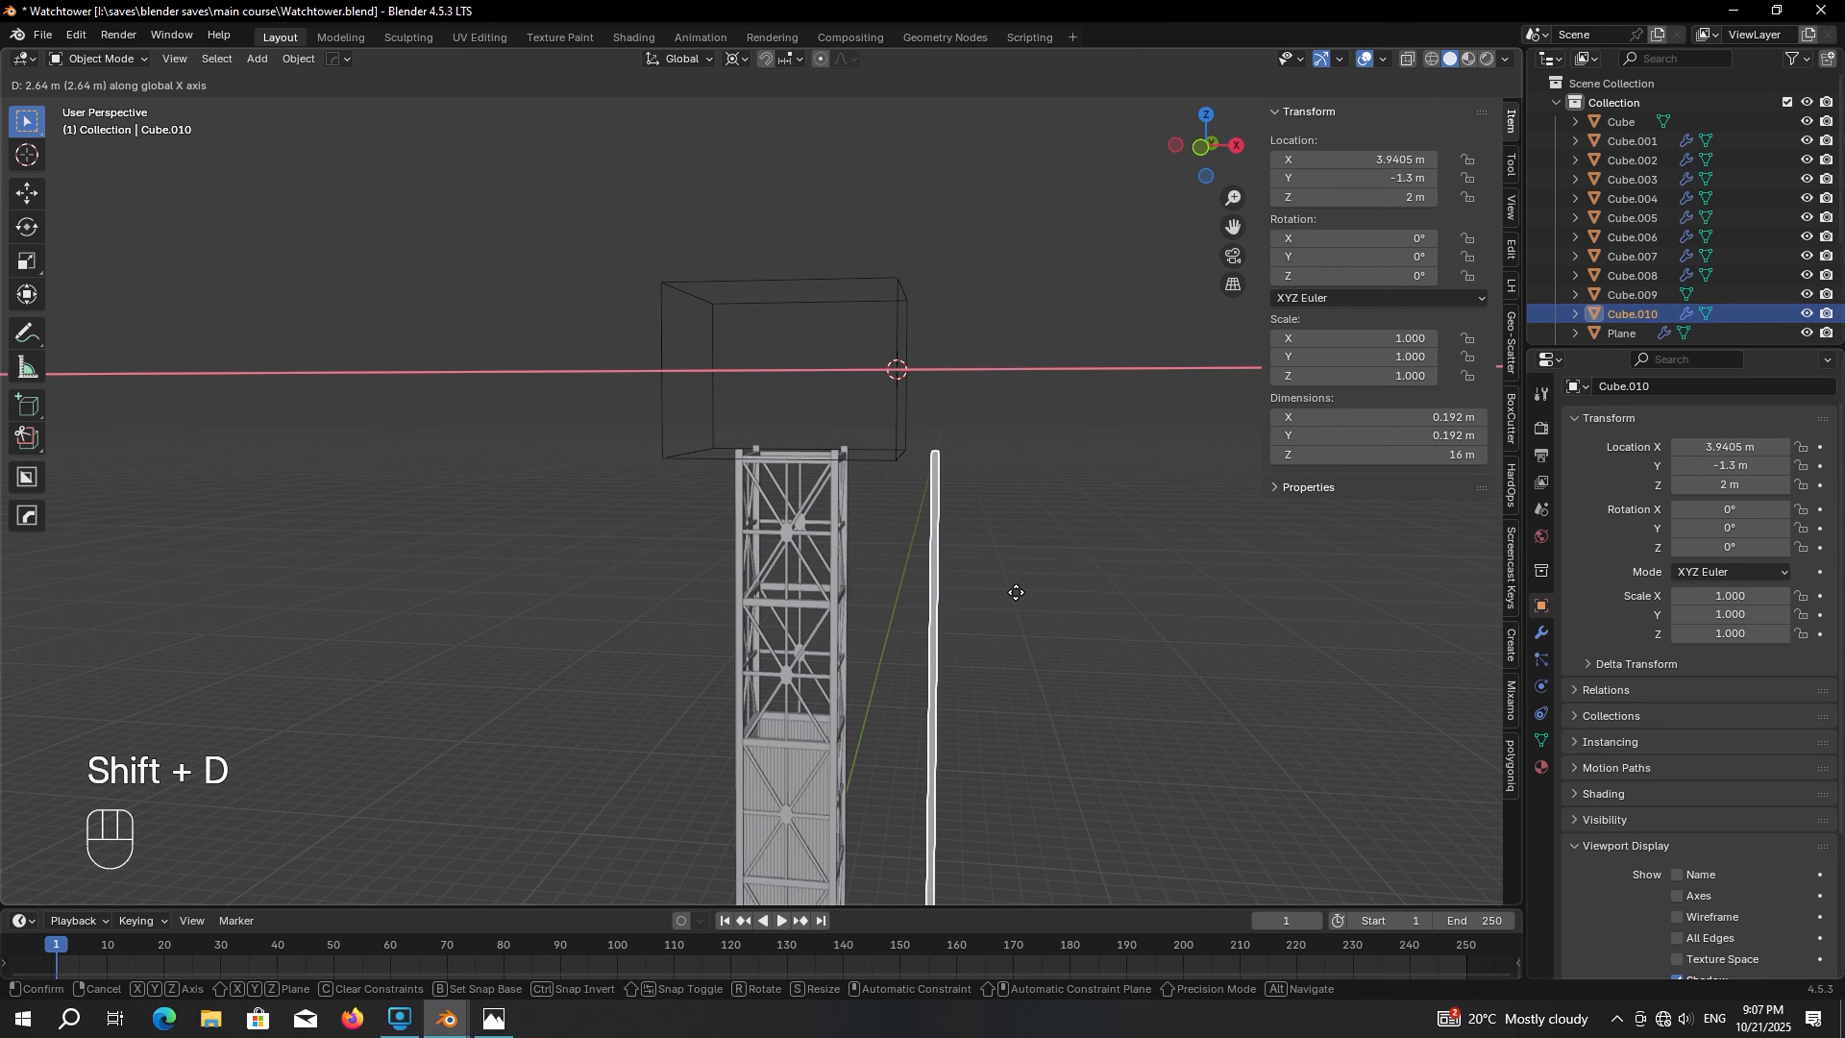
{"action": "left_click", "coordinate": [1018, 591]}
{"action": "left_click", "coordinate": [1541, 633]}
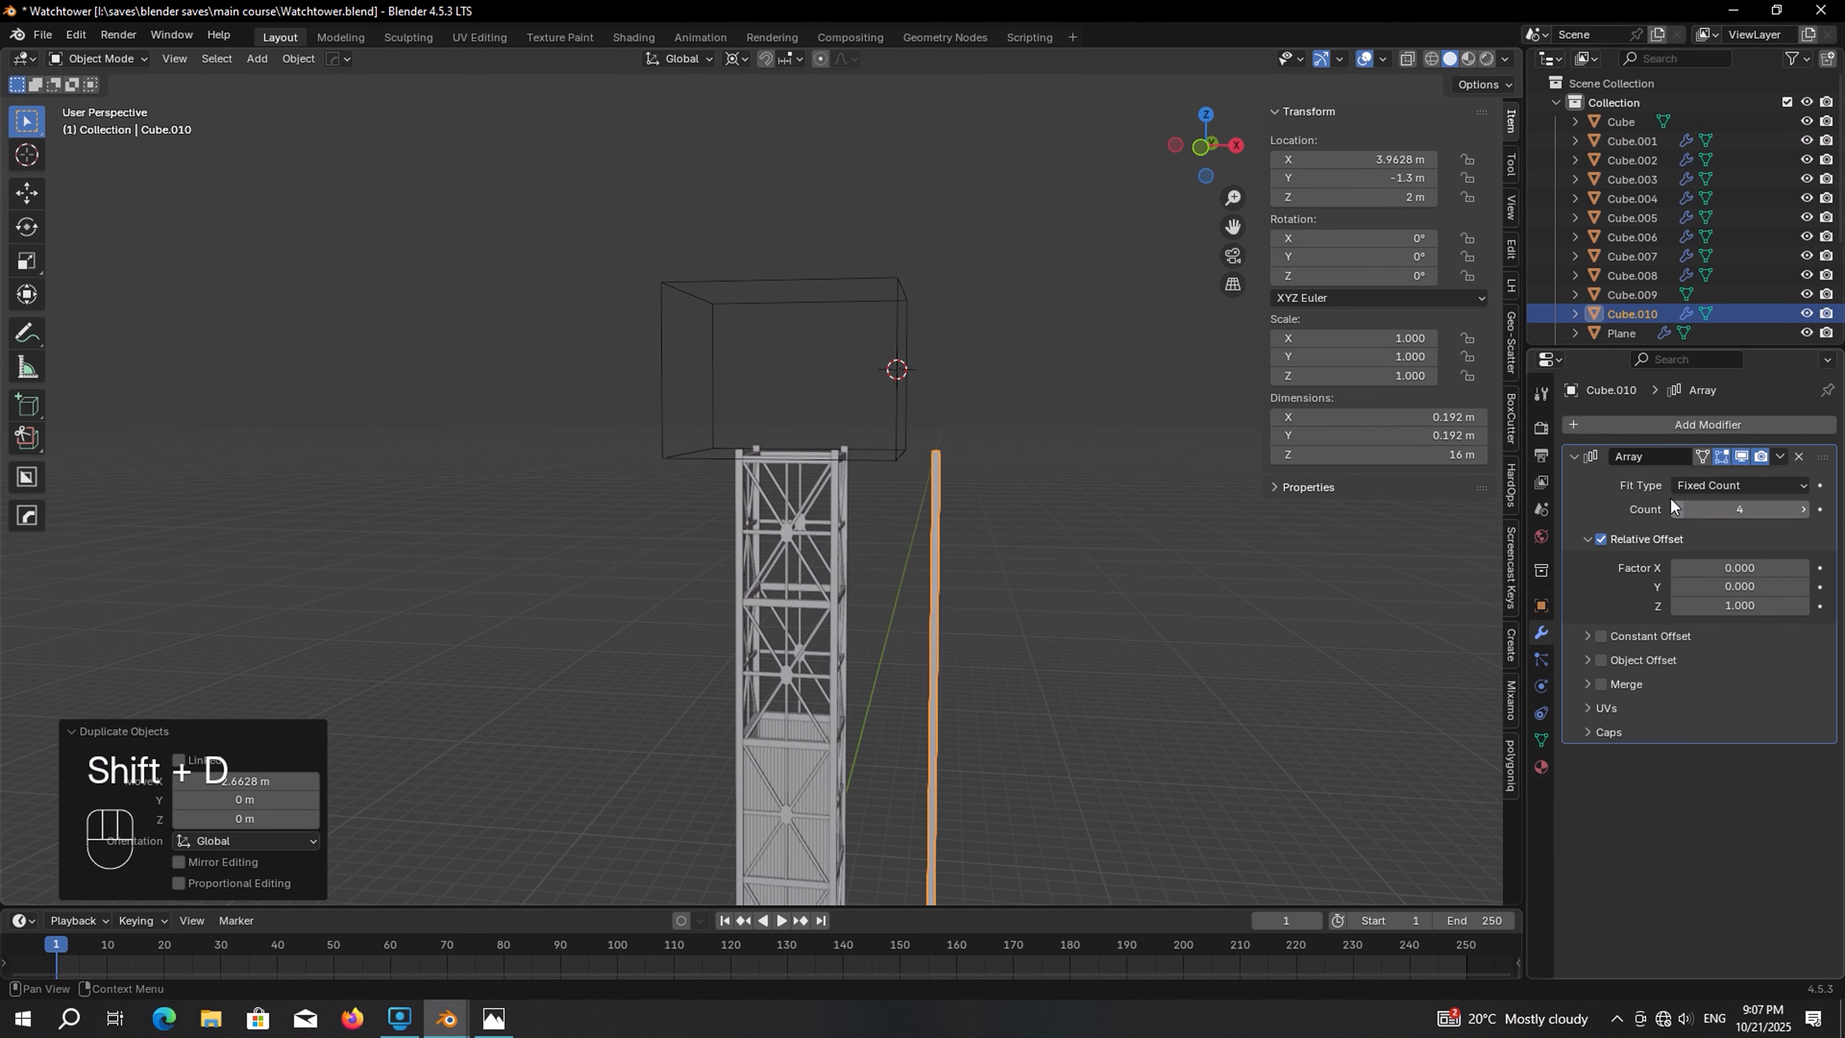
{"action": "left_click", "coordinate": [1797, 456]}
Snap the copied post to the 3D cursor at the cube's corner
{"action": "scroll", "coordinate": [1066, 539], "scroll_direction": "down", "scroll_amount": 1}
{"action": "key", "text": "shift+s"}
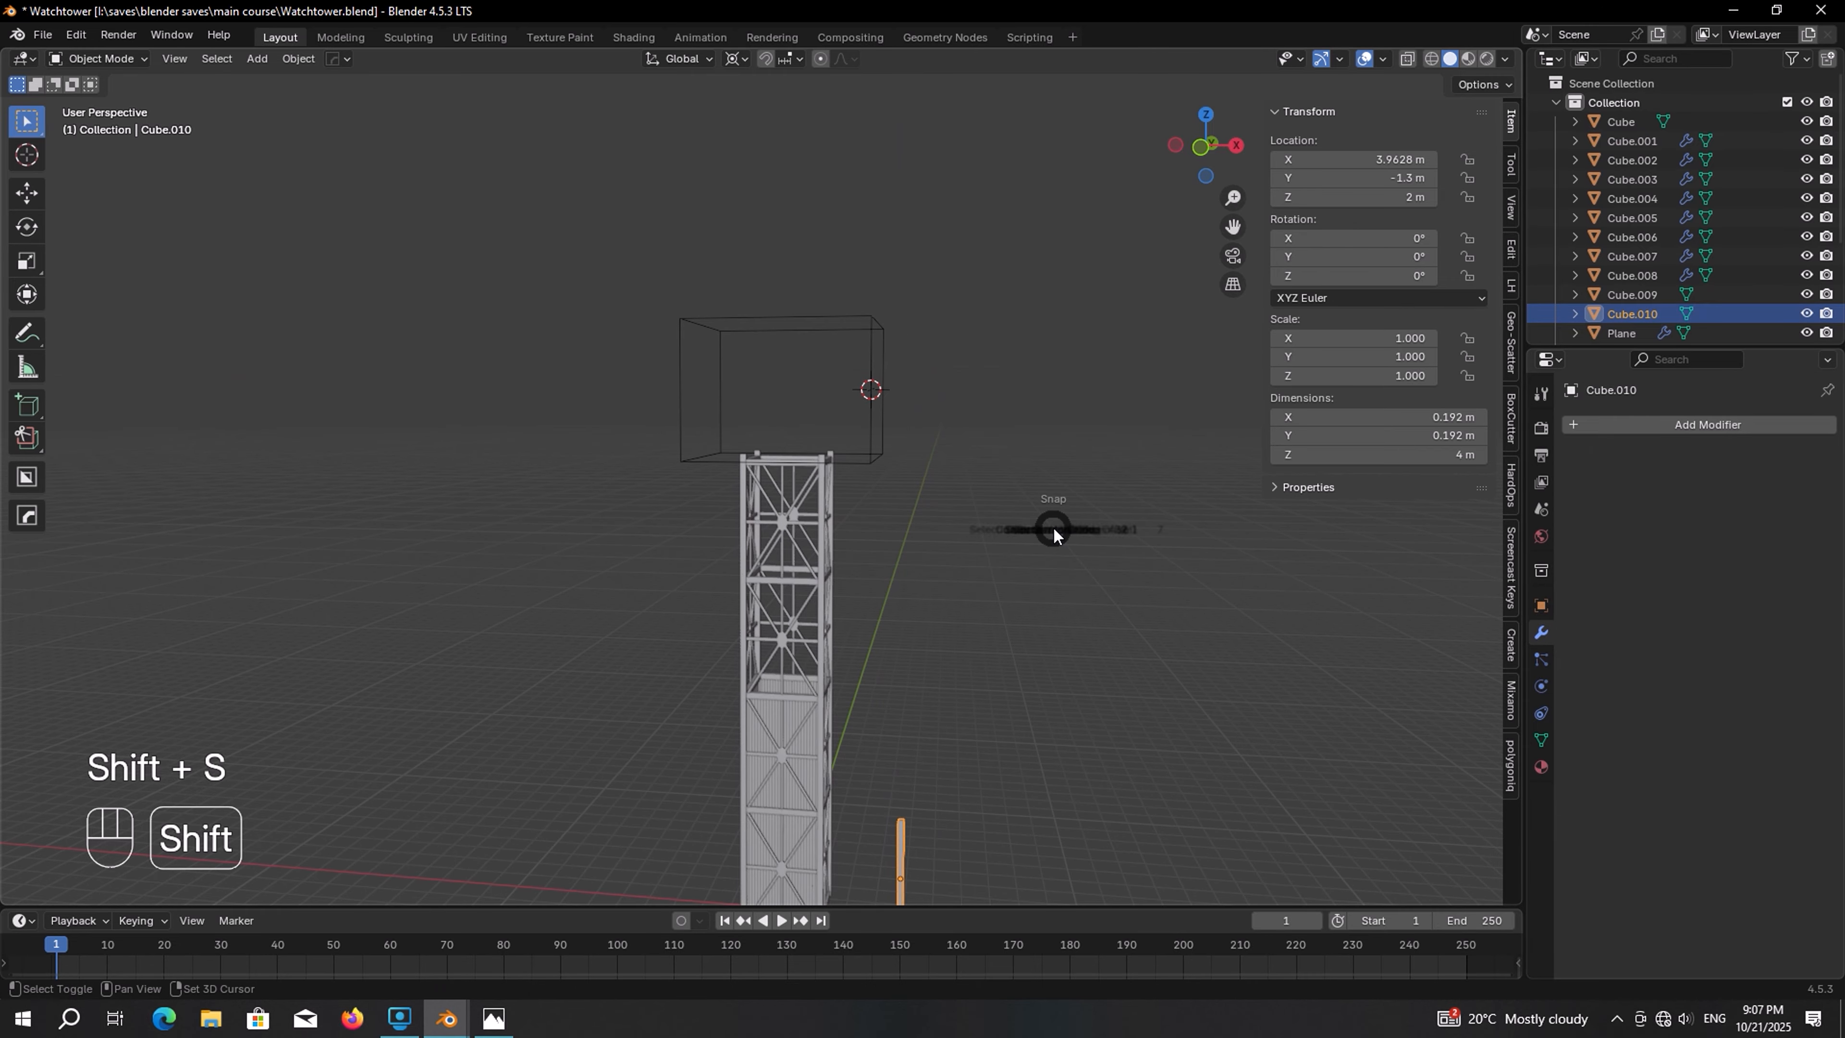
{"action": "left_click", "coordinate": [1046, 418]}
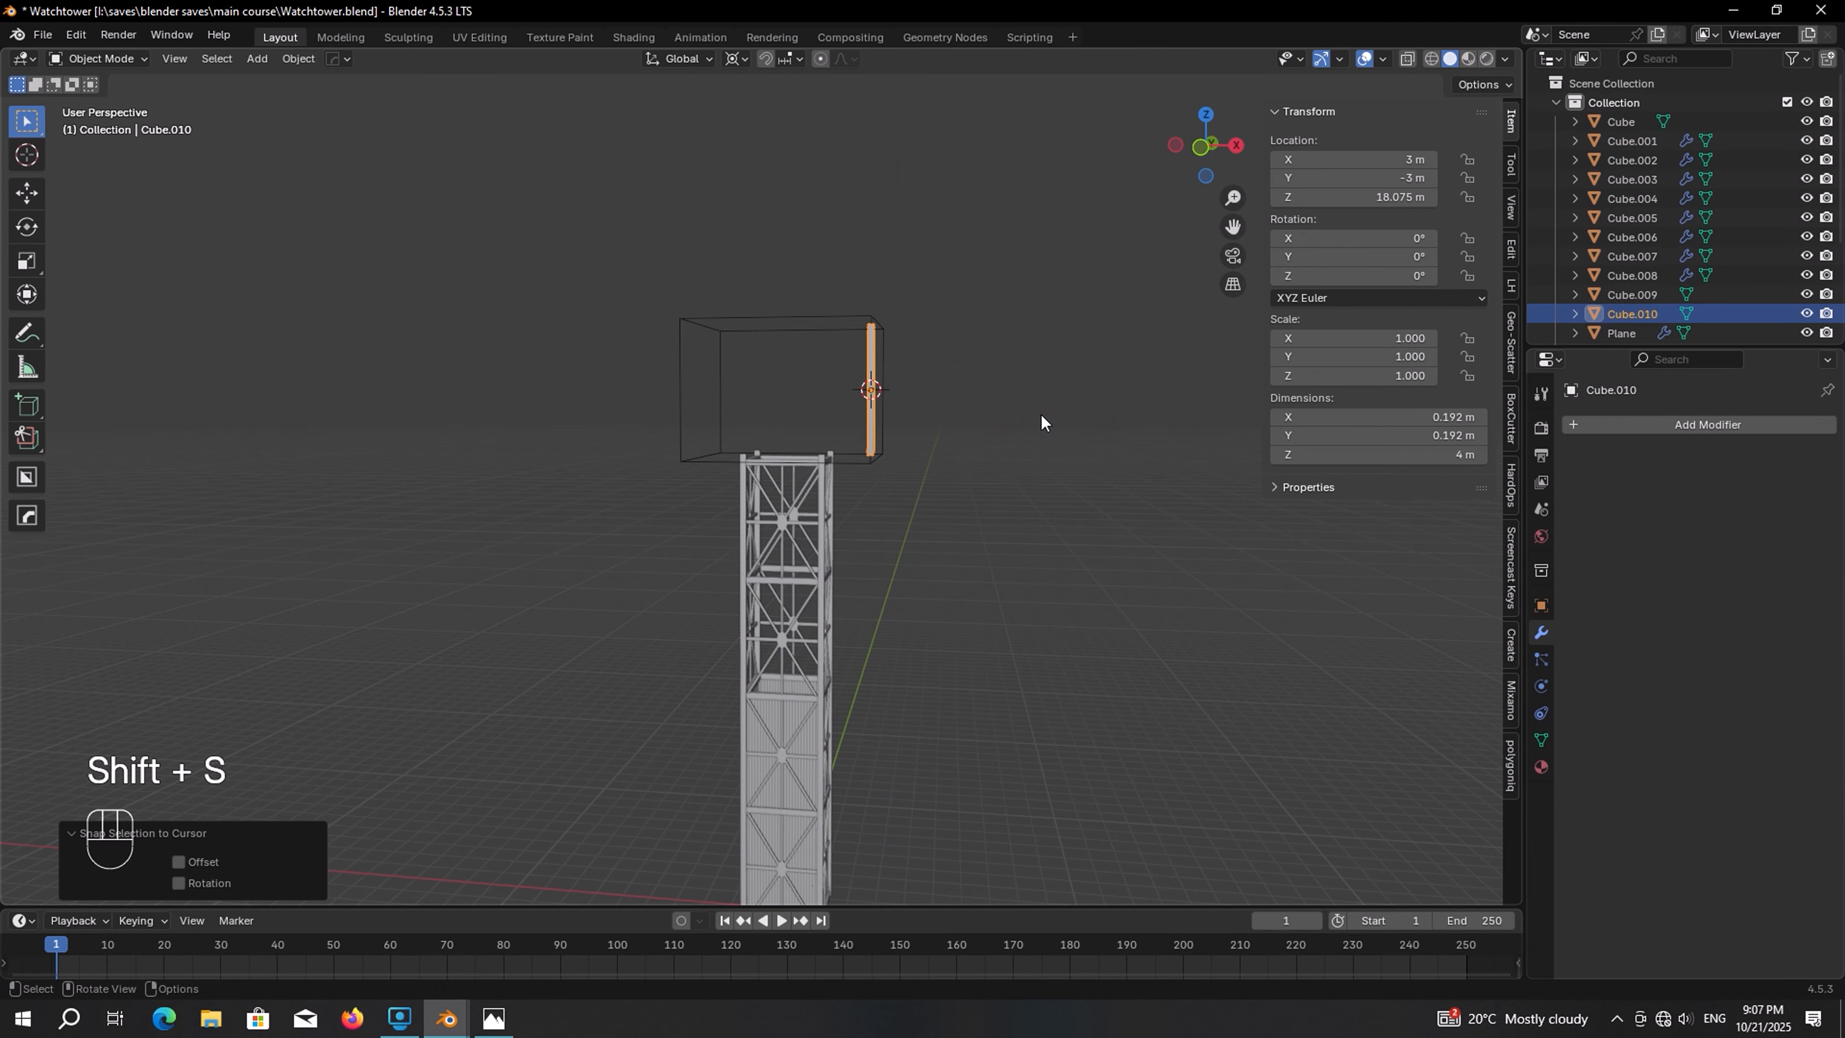
Scale the post along Z to about 4.5 m to match the cube's height
{"action": "key", "text": "KP_1"}
{"action": "key", "text": "KP_Decimal"}
{"action": "key", "text": "s"}
{"action": "key", "text": "z"}
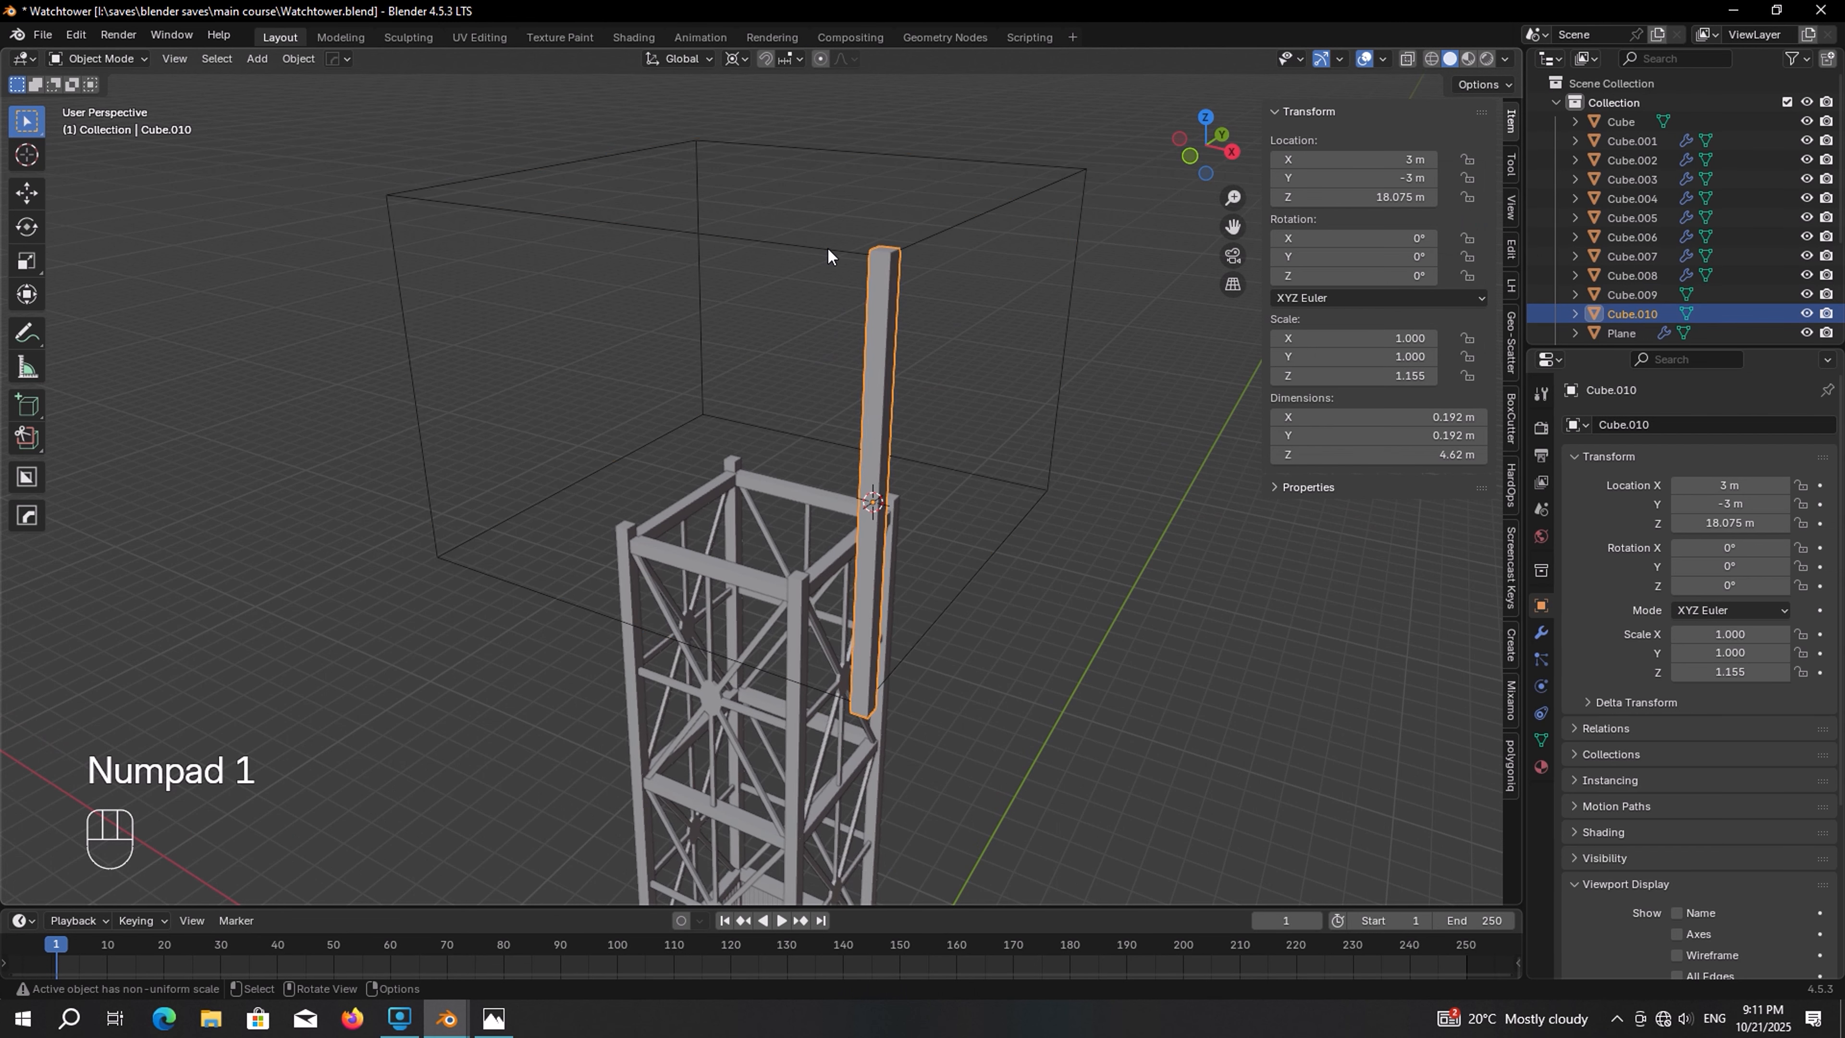
{"action": "left_click", "coordinate": [827, 247]}
In Edit Mode, snap the 3D cursor to the middle of the cube's top edge
{"action": "key", "text": "Tab"}
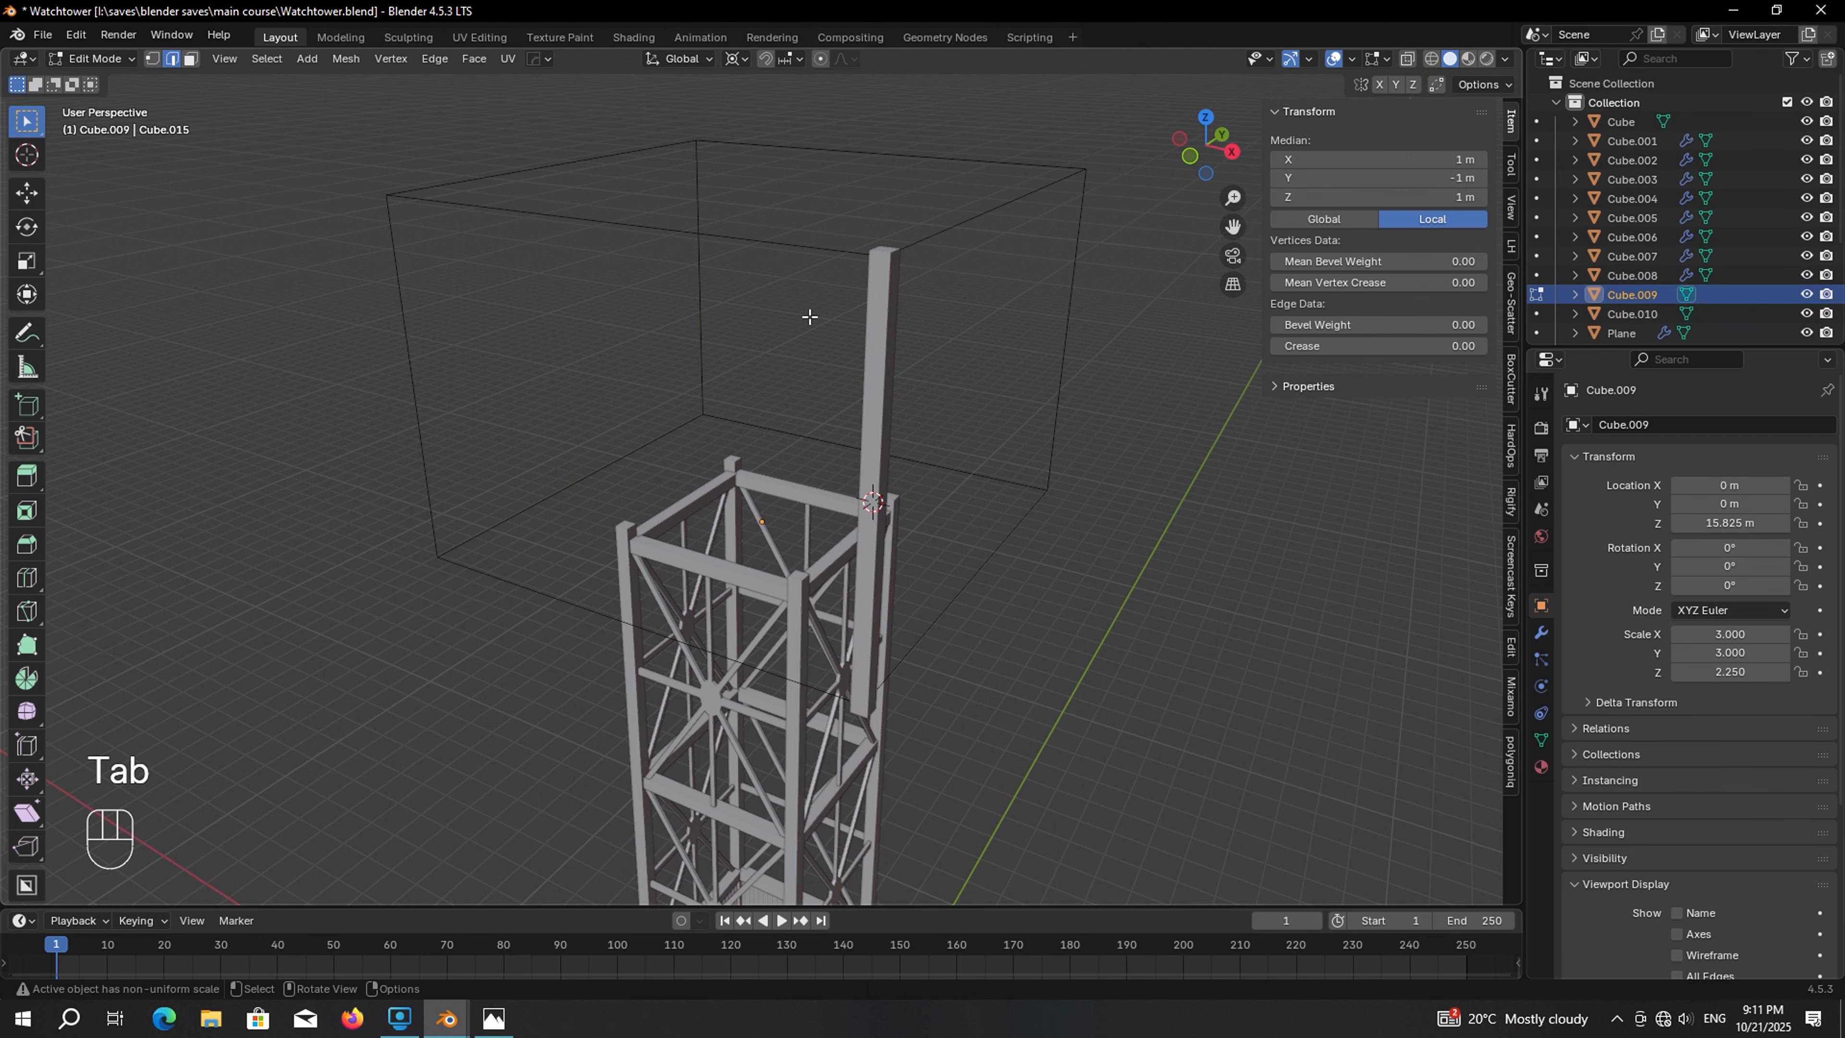
{"action": "key", "text": "shift+s"}
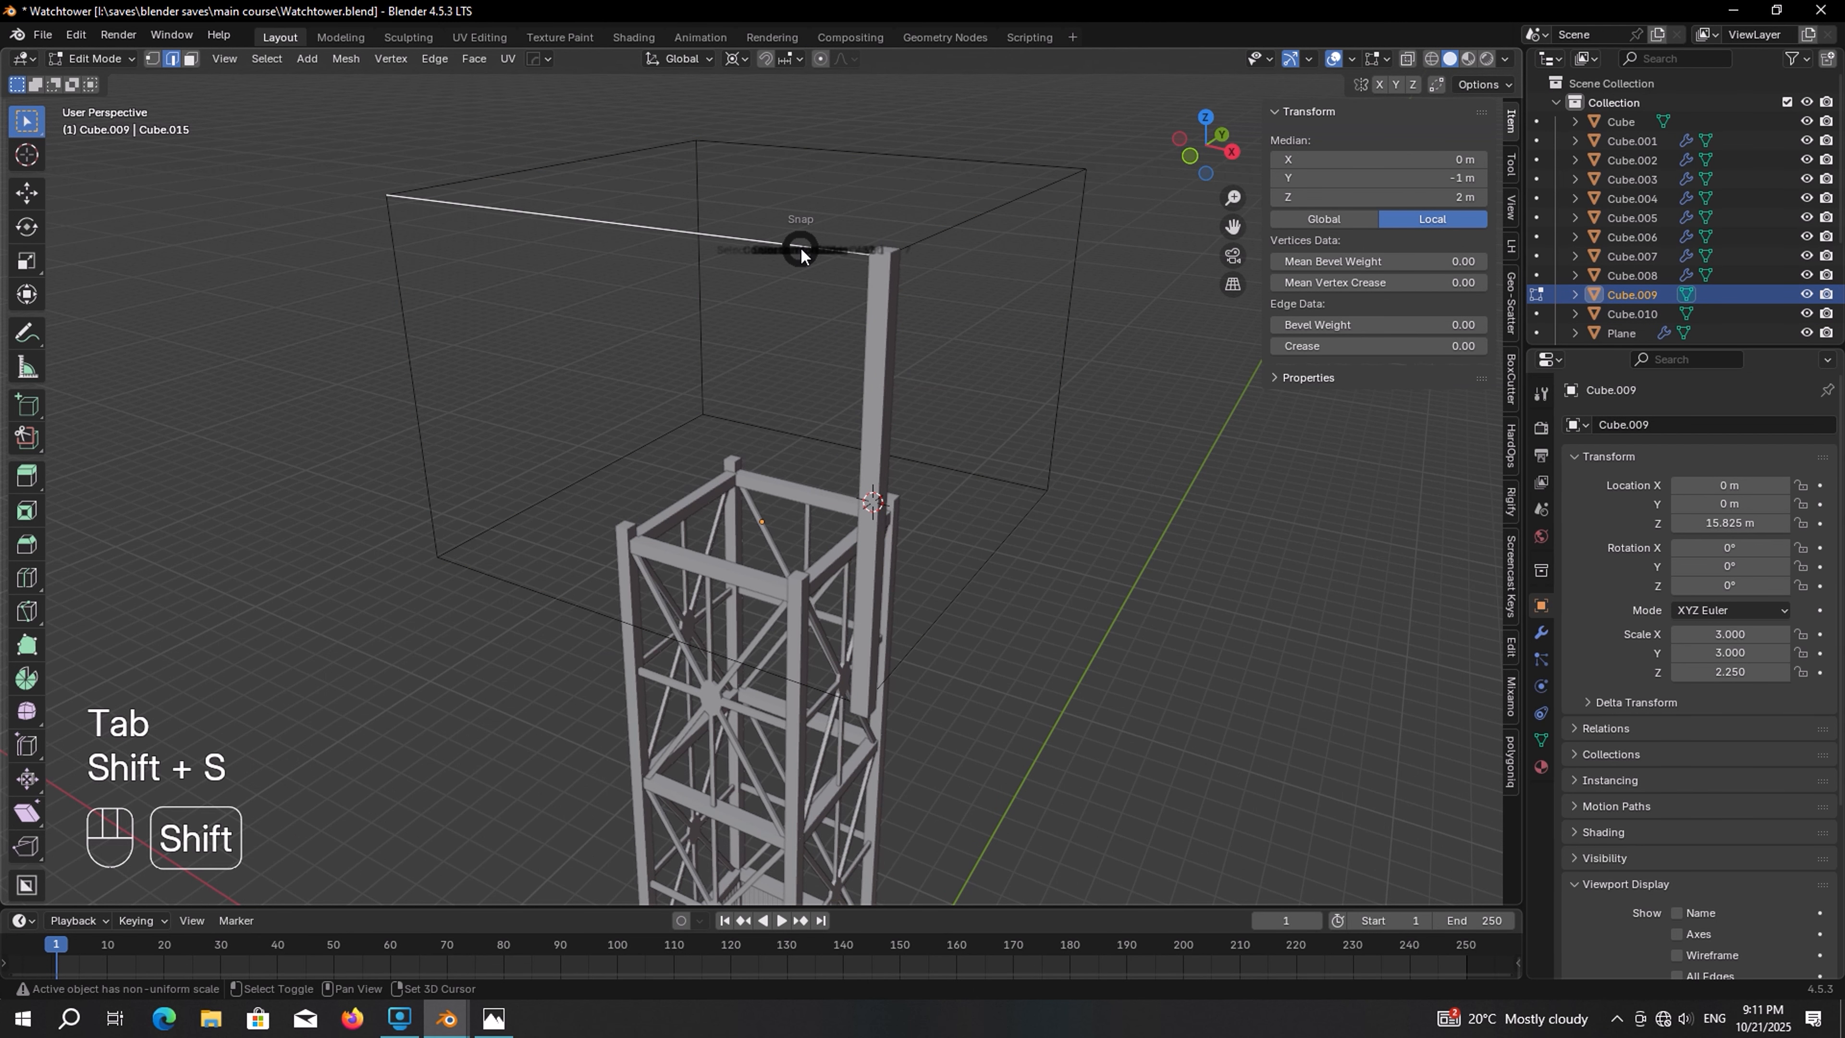
{"action": "left_click", "coordinate": [784, 352]}
{"action": "key", "text": "Tab"}
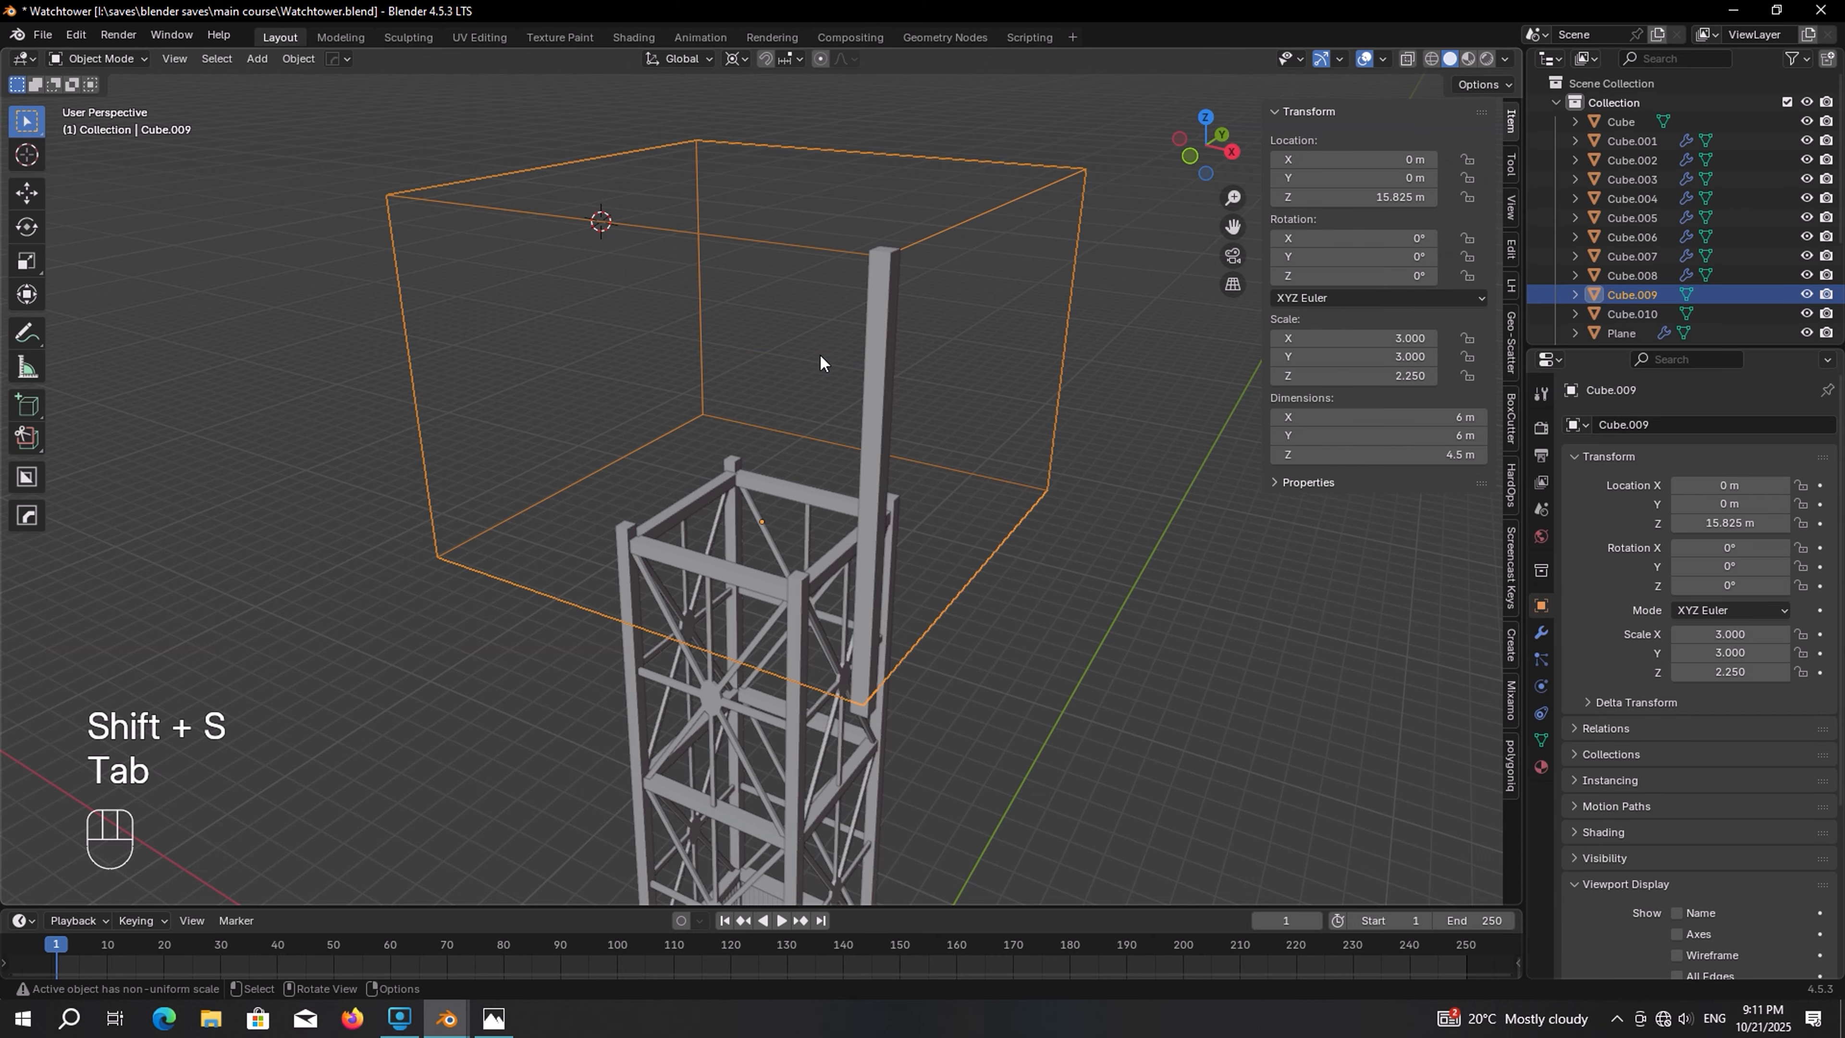
Duplicate the short post and snap the copy to the 3D cursor on the cube's top edge
{"action": "left_click", "coordinate": [888, 352]}
{"action": "middle_click_drag", "start_coordinate": [887, 352], "coordinate": [900, 431]}
{"action": "key", "text": "shift+d"}
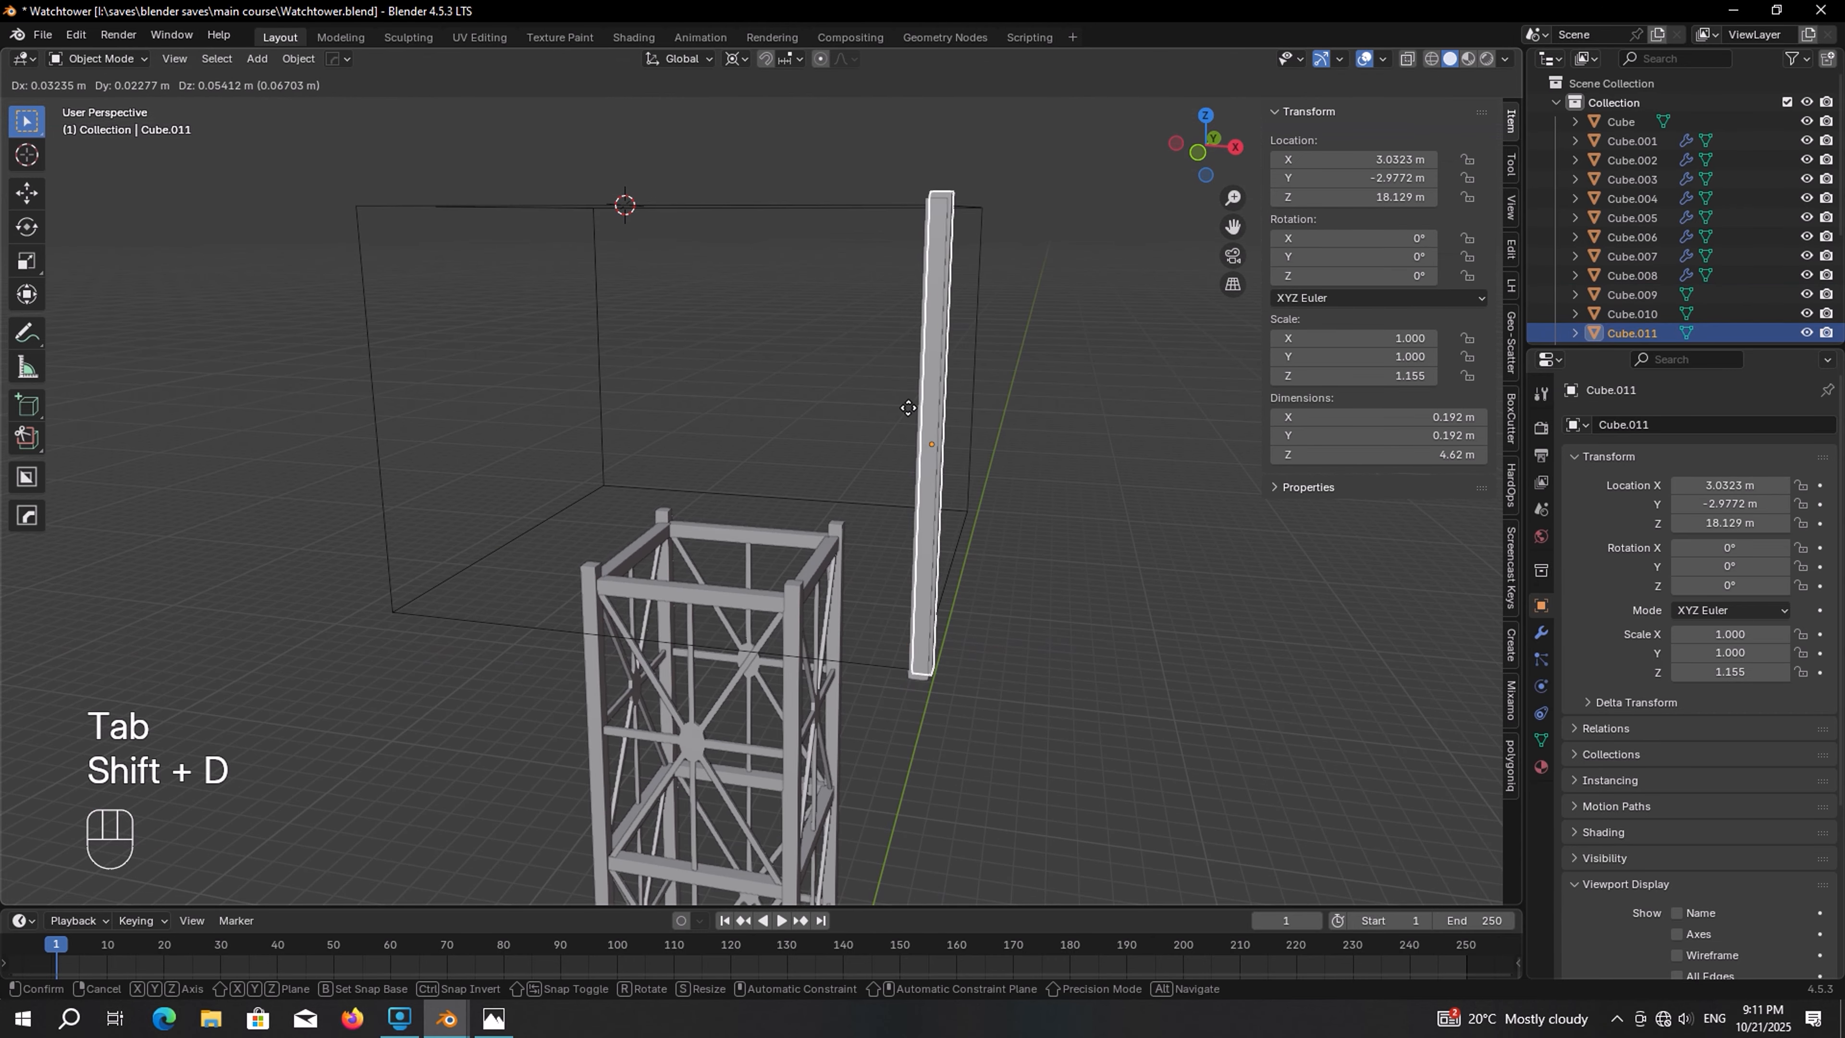
{"action": "left_click", "coordinate": [918, 371]}
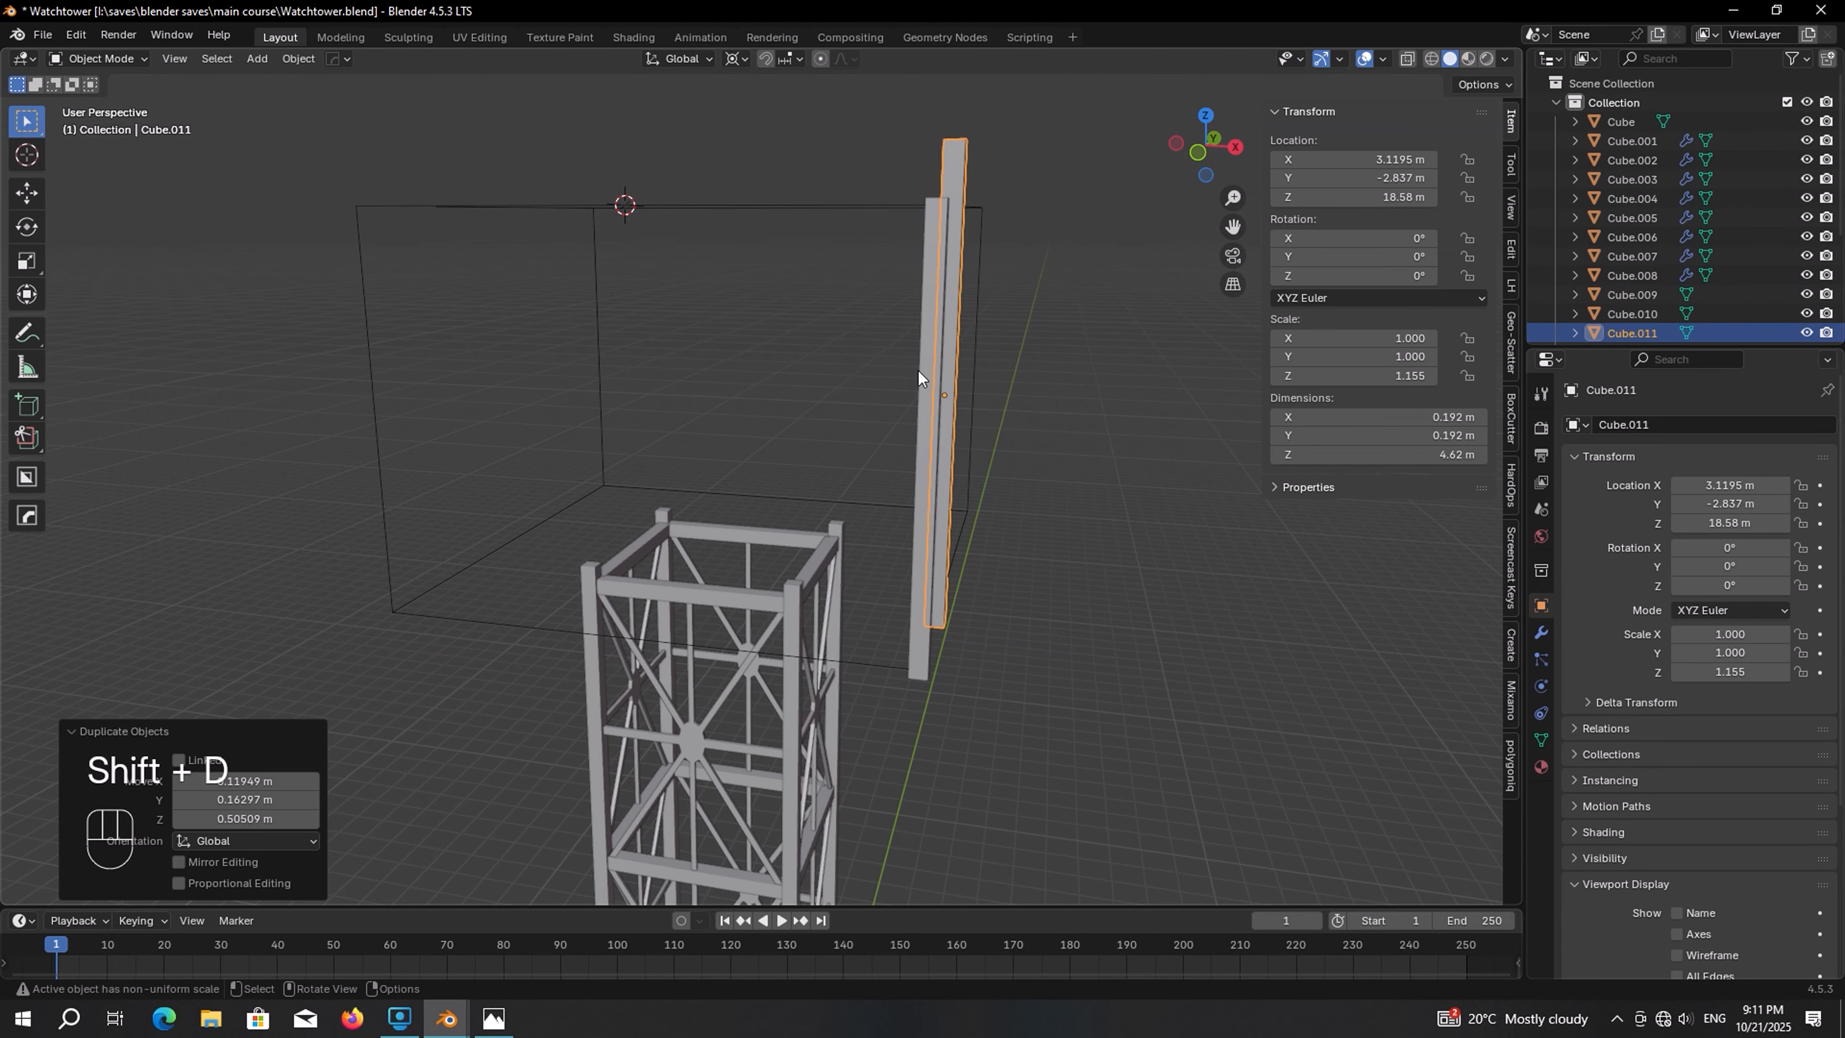
{"action": "key", "text": "shift+s"}
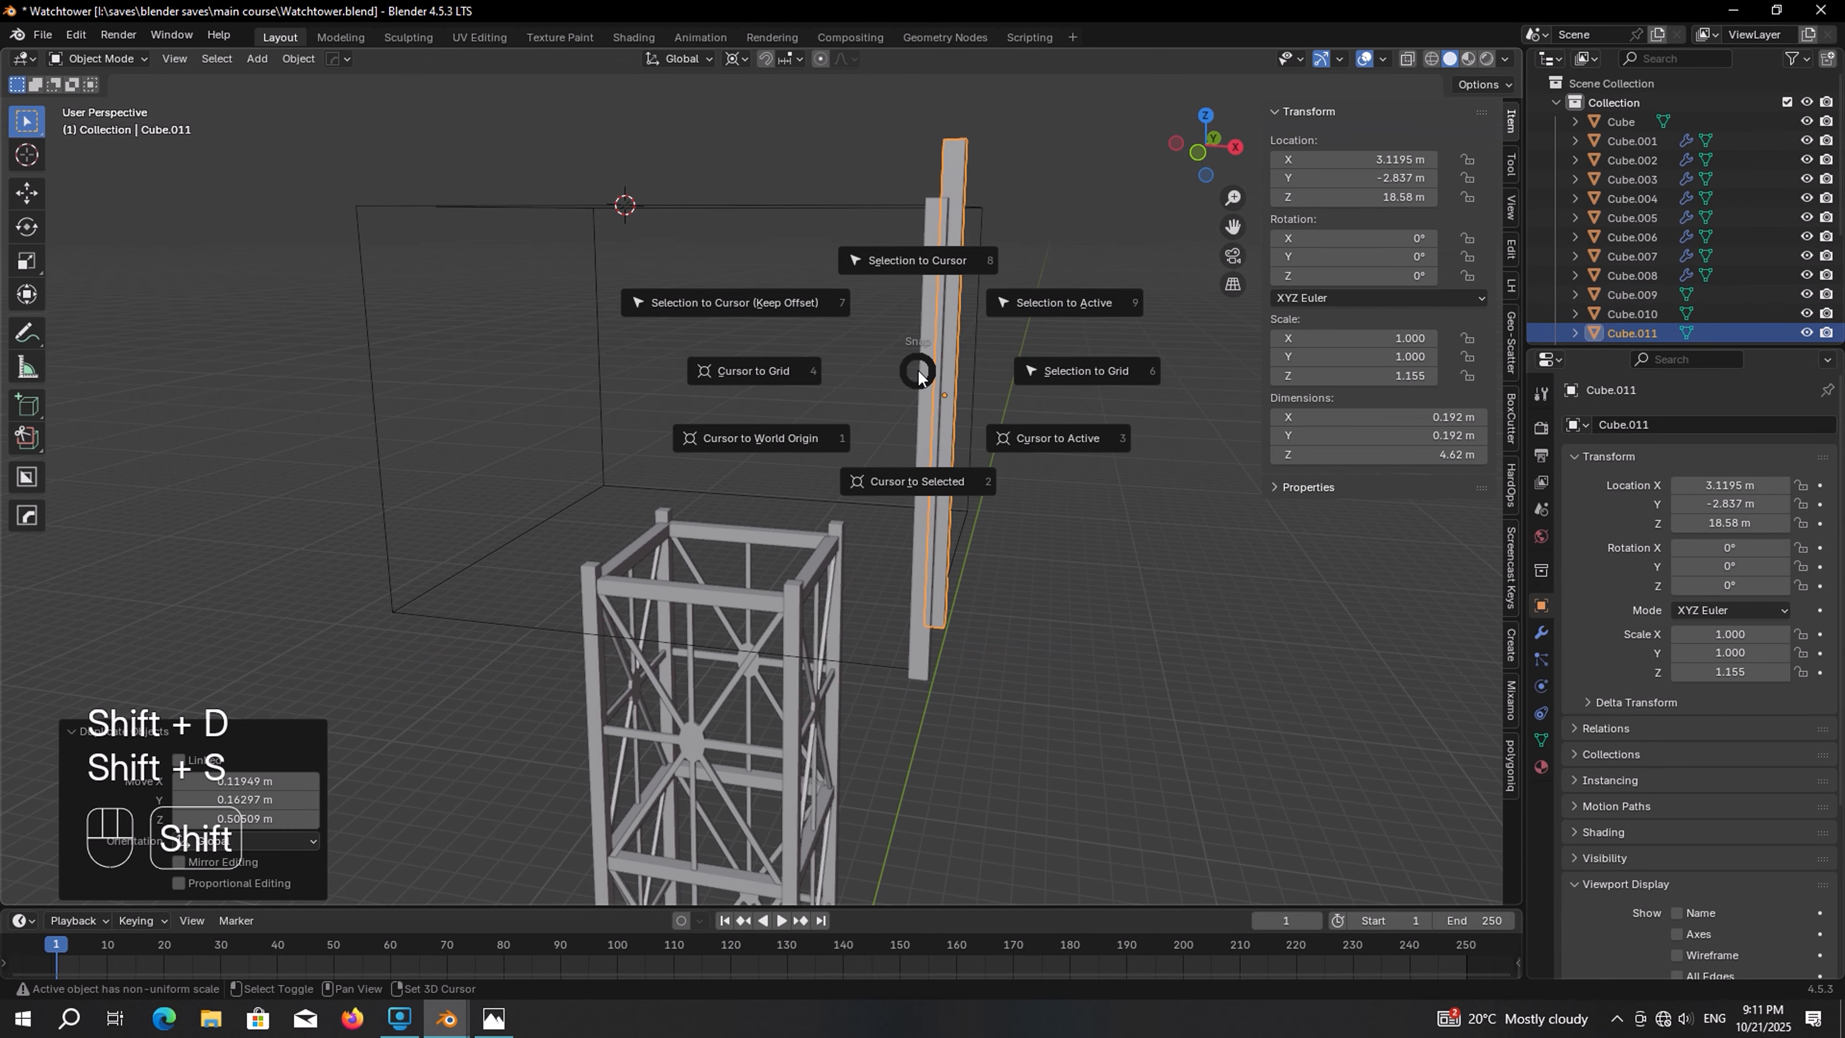
{"action": "left_click", "coordinate": [935, 251]}
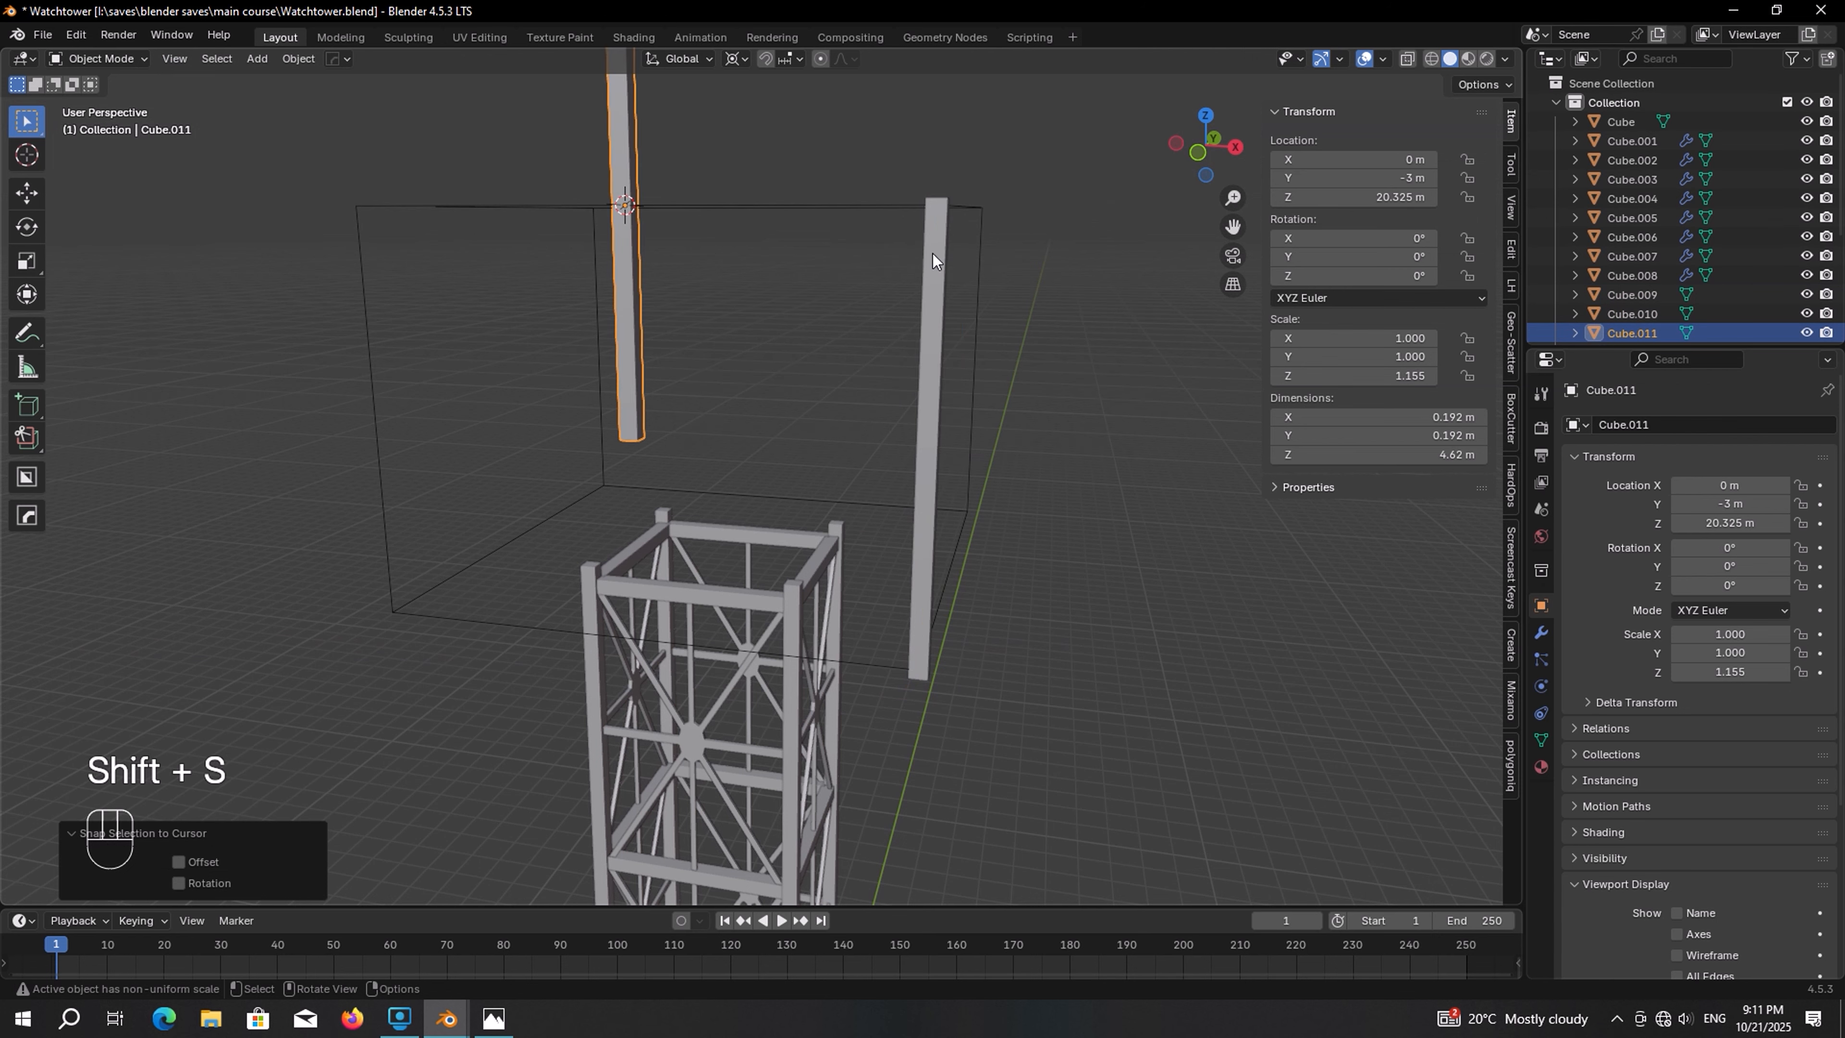
Set the copy's Y rotation to 90° so it lies horizontally as a top beam
{"action": "left_click", "coordinate": [1340, 256]}
{"action": "type", "text": "90"}
{"action": "key", "text": "Return"}
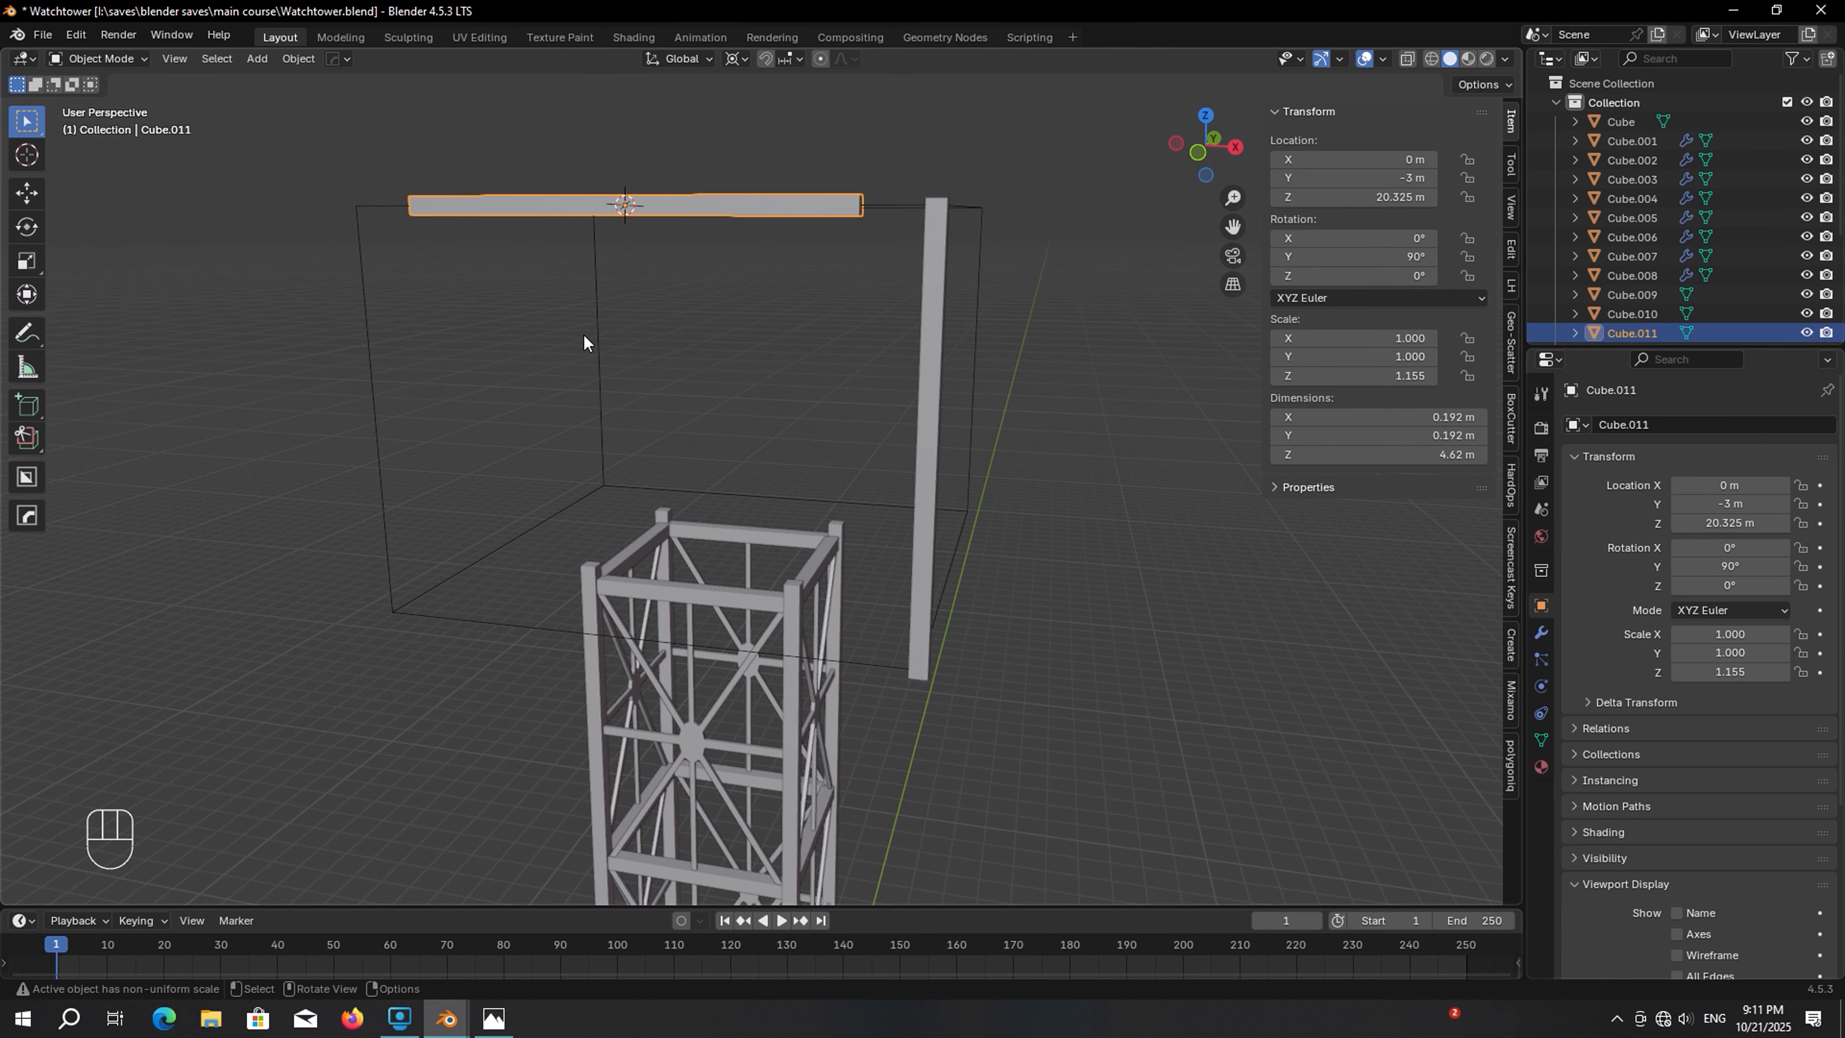
Stretch the top beam along X to about 5.8 m long and flatten it vertically to about 0.13 m thick
{"action": "key", "text": "KP_1"}
{"action": "middle_click_drag", "start_coordinate": [583, 331], "coordinate": [560, 535], "text": "shift"}
{"action": "scroll", "coordinate": [723, 493], "scroll_direction": "up", "scroll_amount": 3}
{"action": "middle_click_drag", "start_coordinate": [783, 466], "coordinate": [718, 482], "text": "shift"}
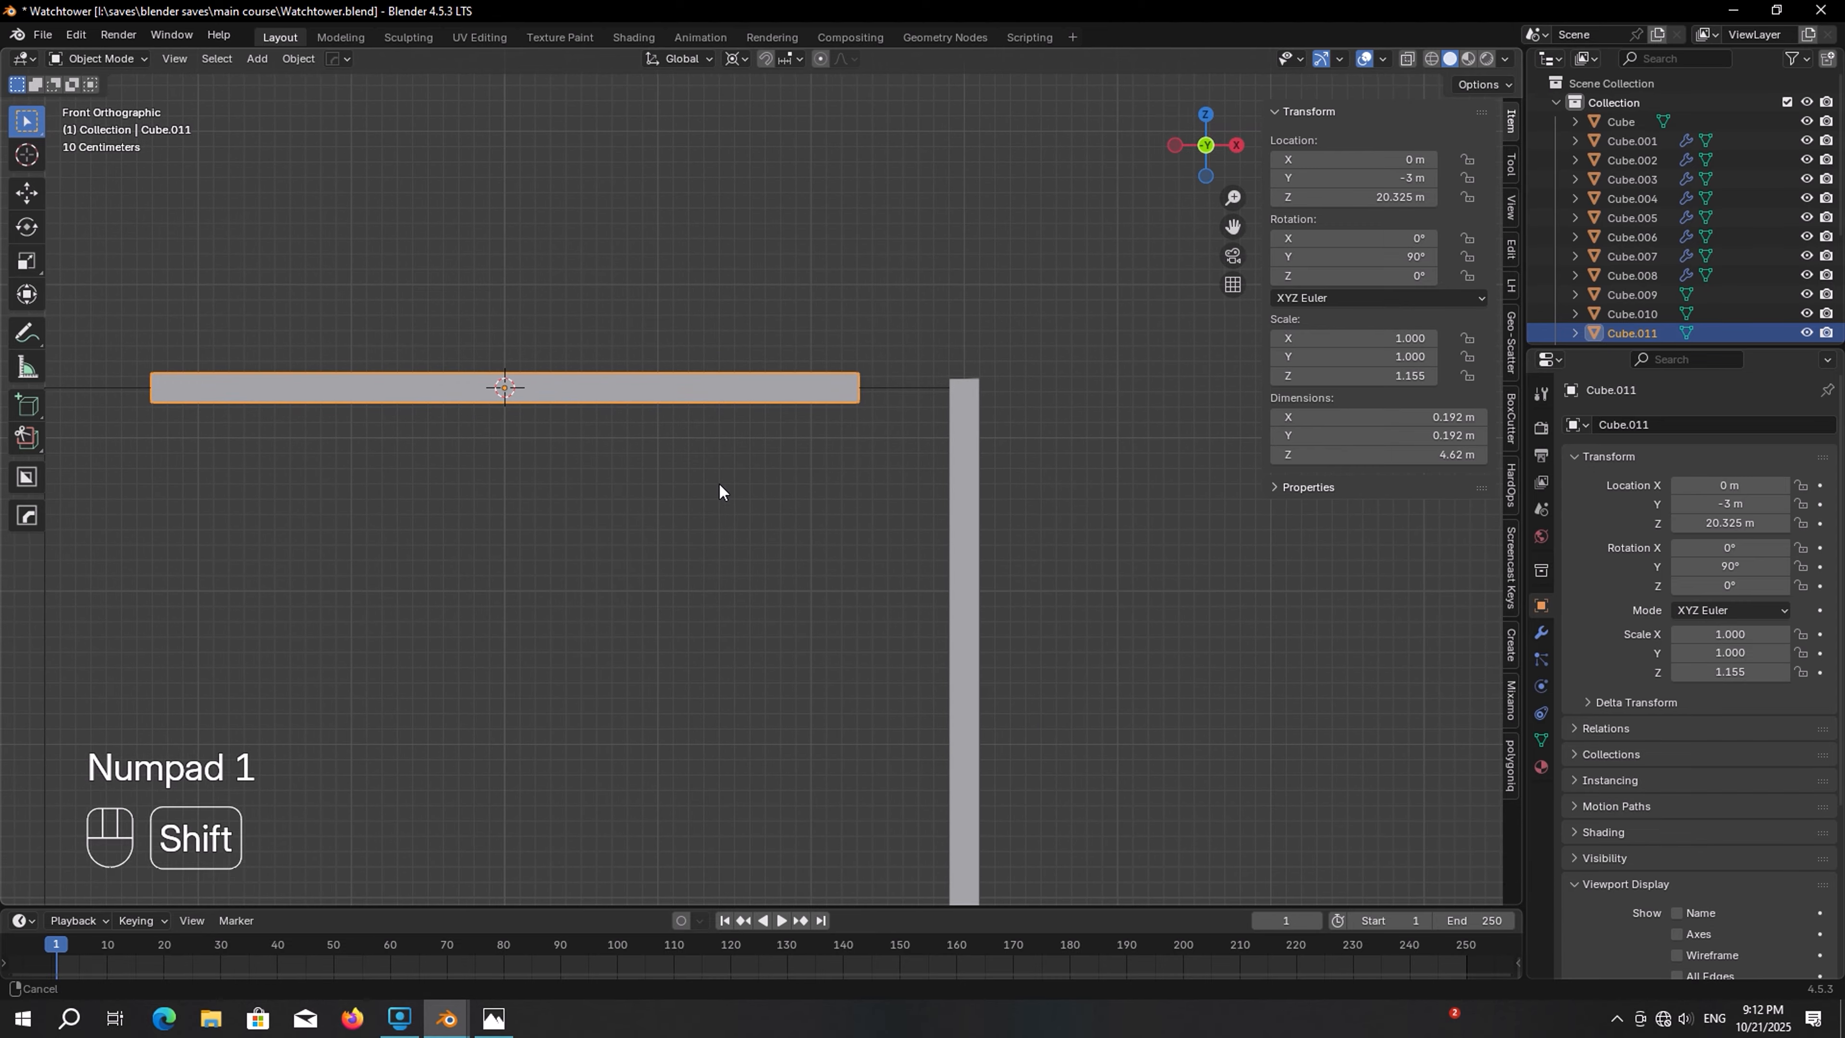
{"action": "key", "text": "s"}
{"action": "key", "text": "x"}
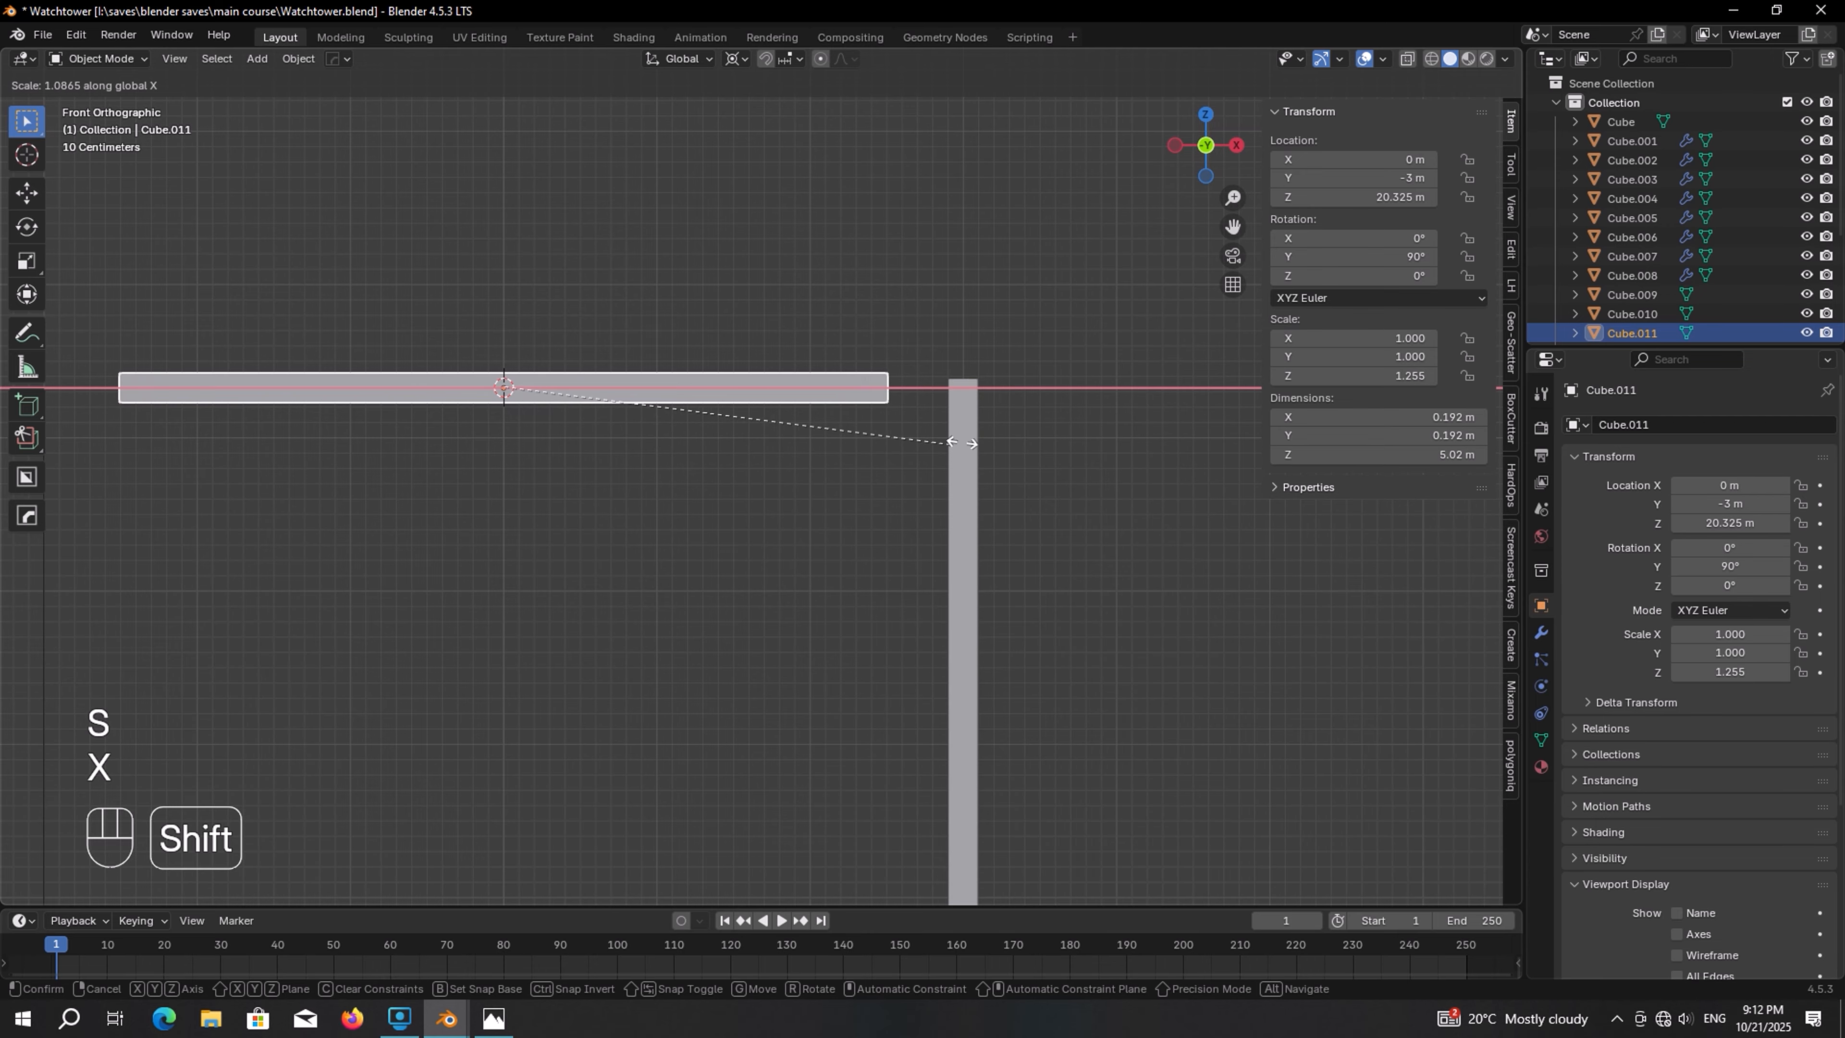
{"action": "left_click", "coordinate": [1376, 357], "text": "shift"}
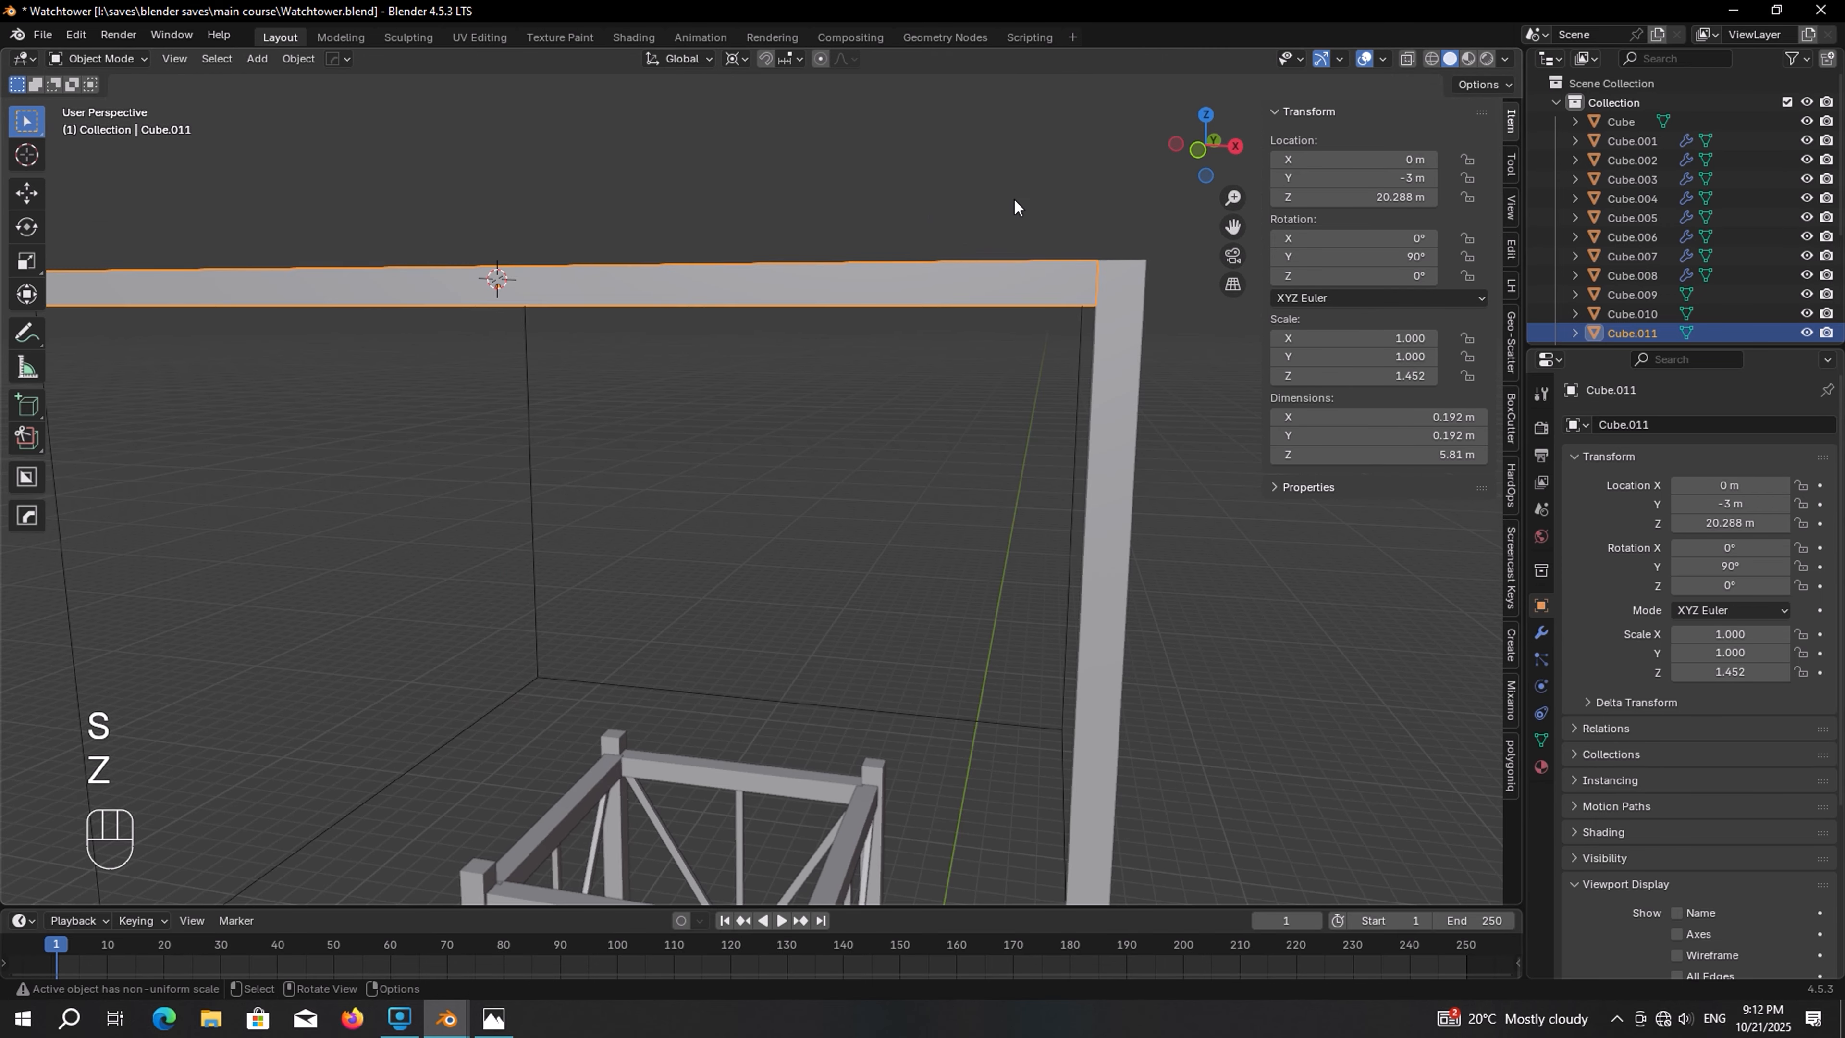
{"action": "key", "text": "s"}
{"action": "key", "text": "z"}
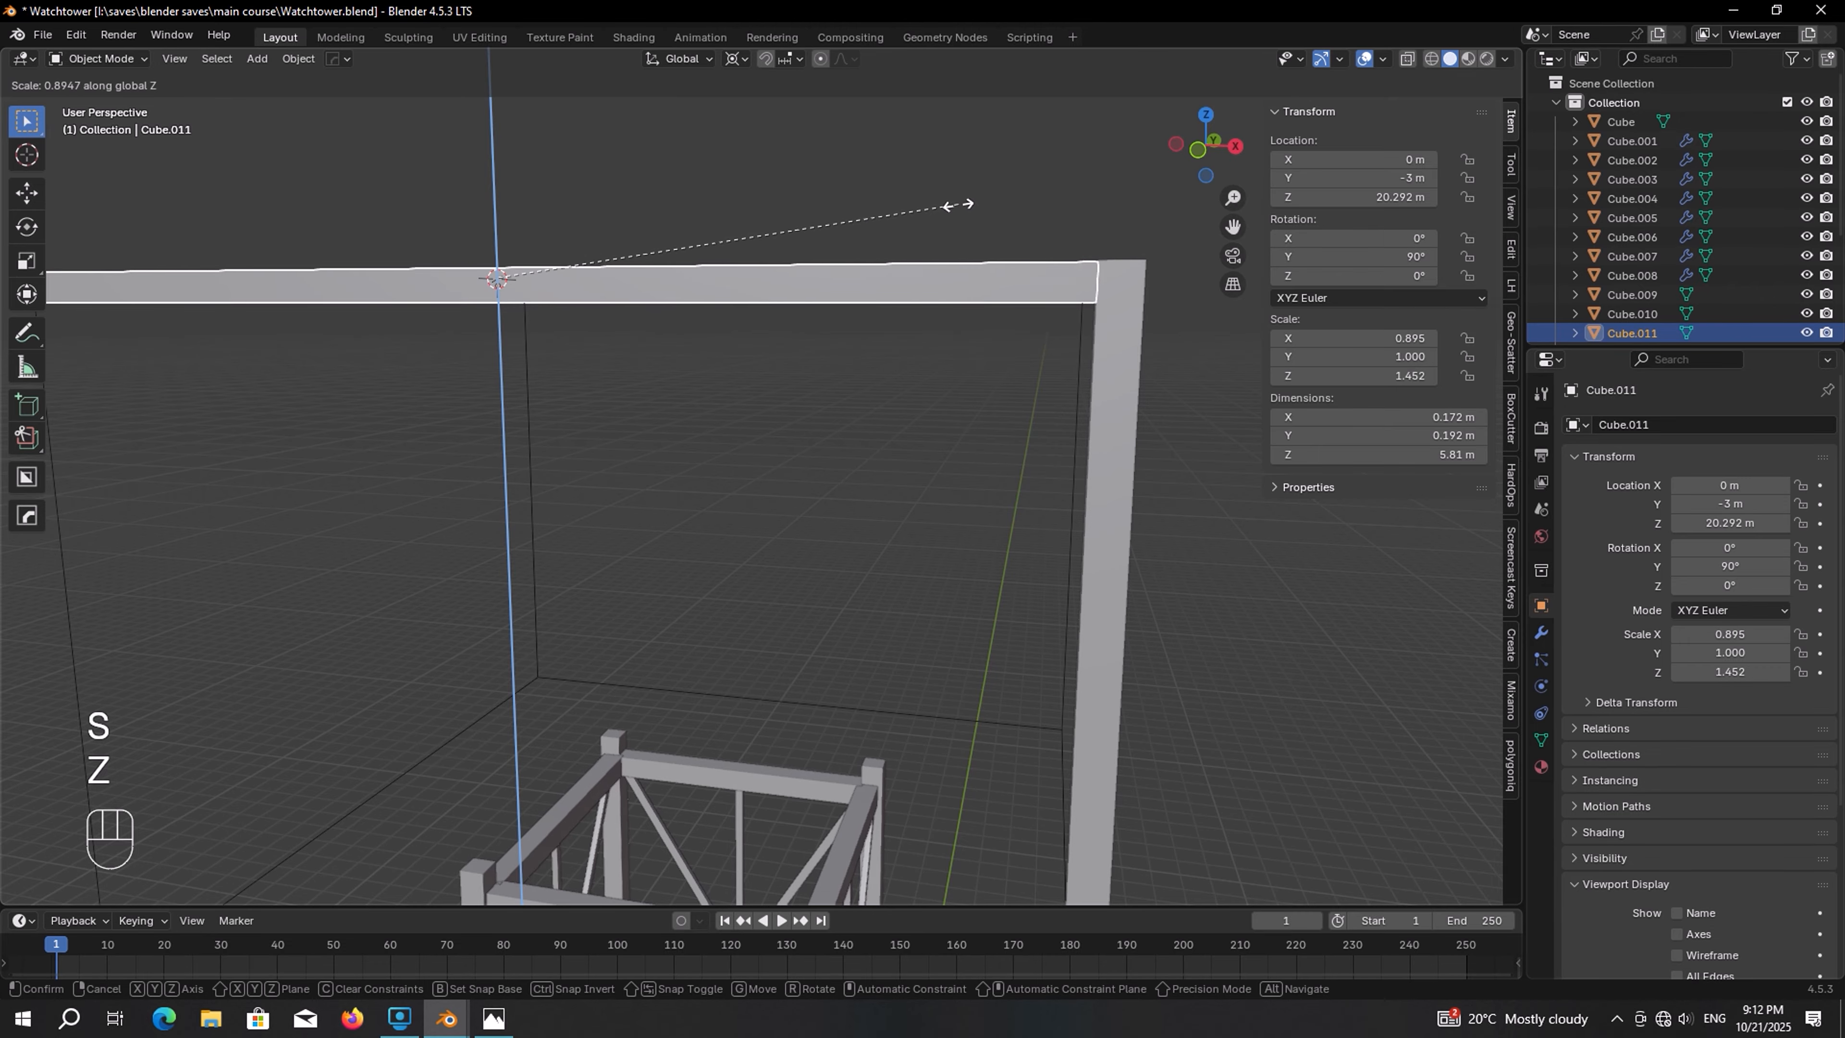
{"action": "left_click", "coordinate": [857, 214]}
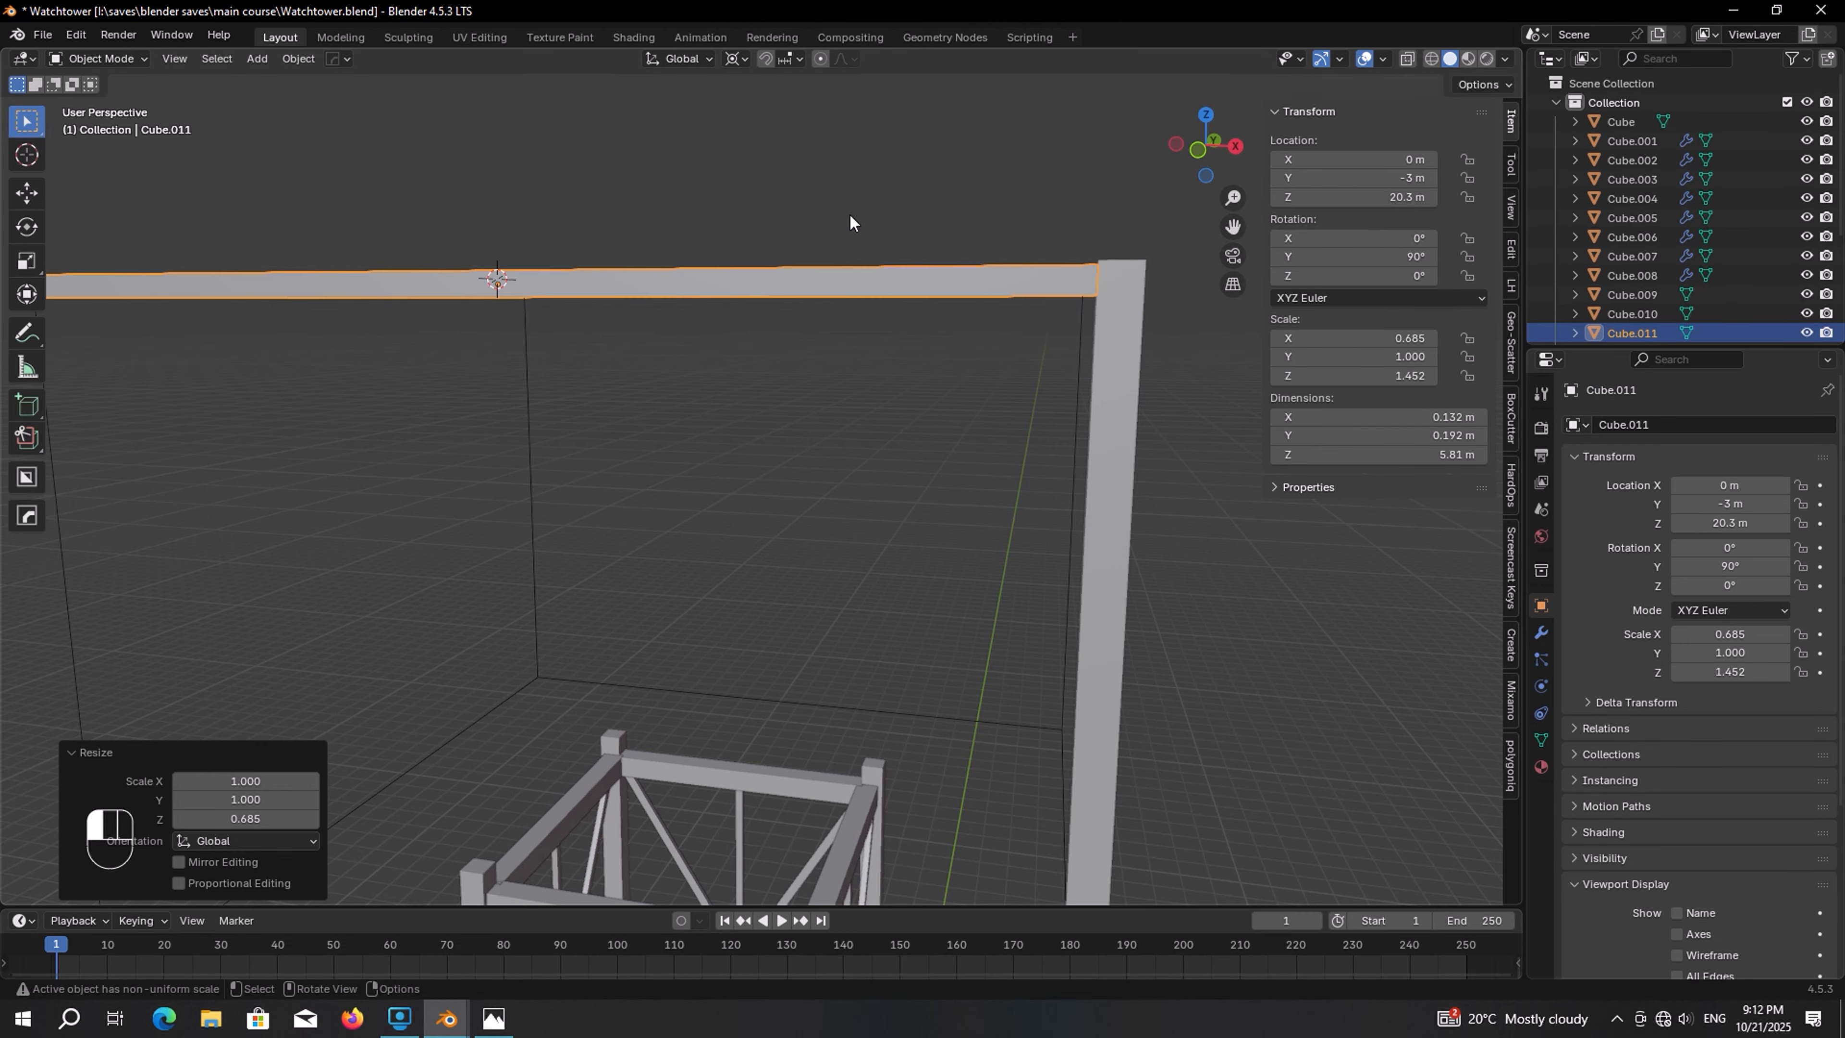
In Edit Mode, snap the 3D cursor to the middle of the cube's bottom edge
{"action": "scroll", "coordinate": [799, 239], "scroll_direction": "down", "scroll_amount": 5}
{"action": "middle_click_drag", "start_coordinate": [750, 263], "coordinate": [709, 276]}
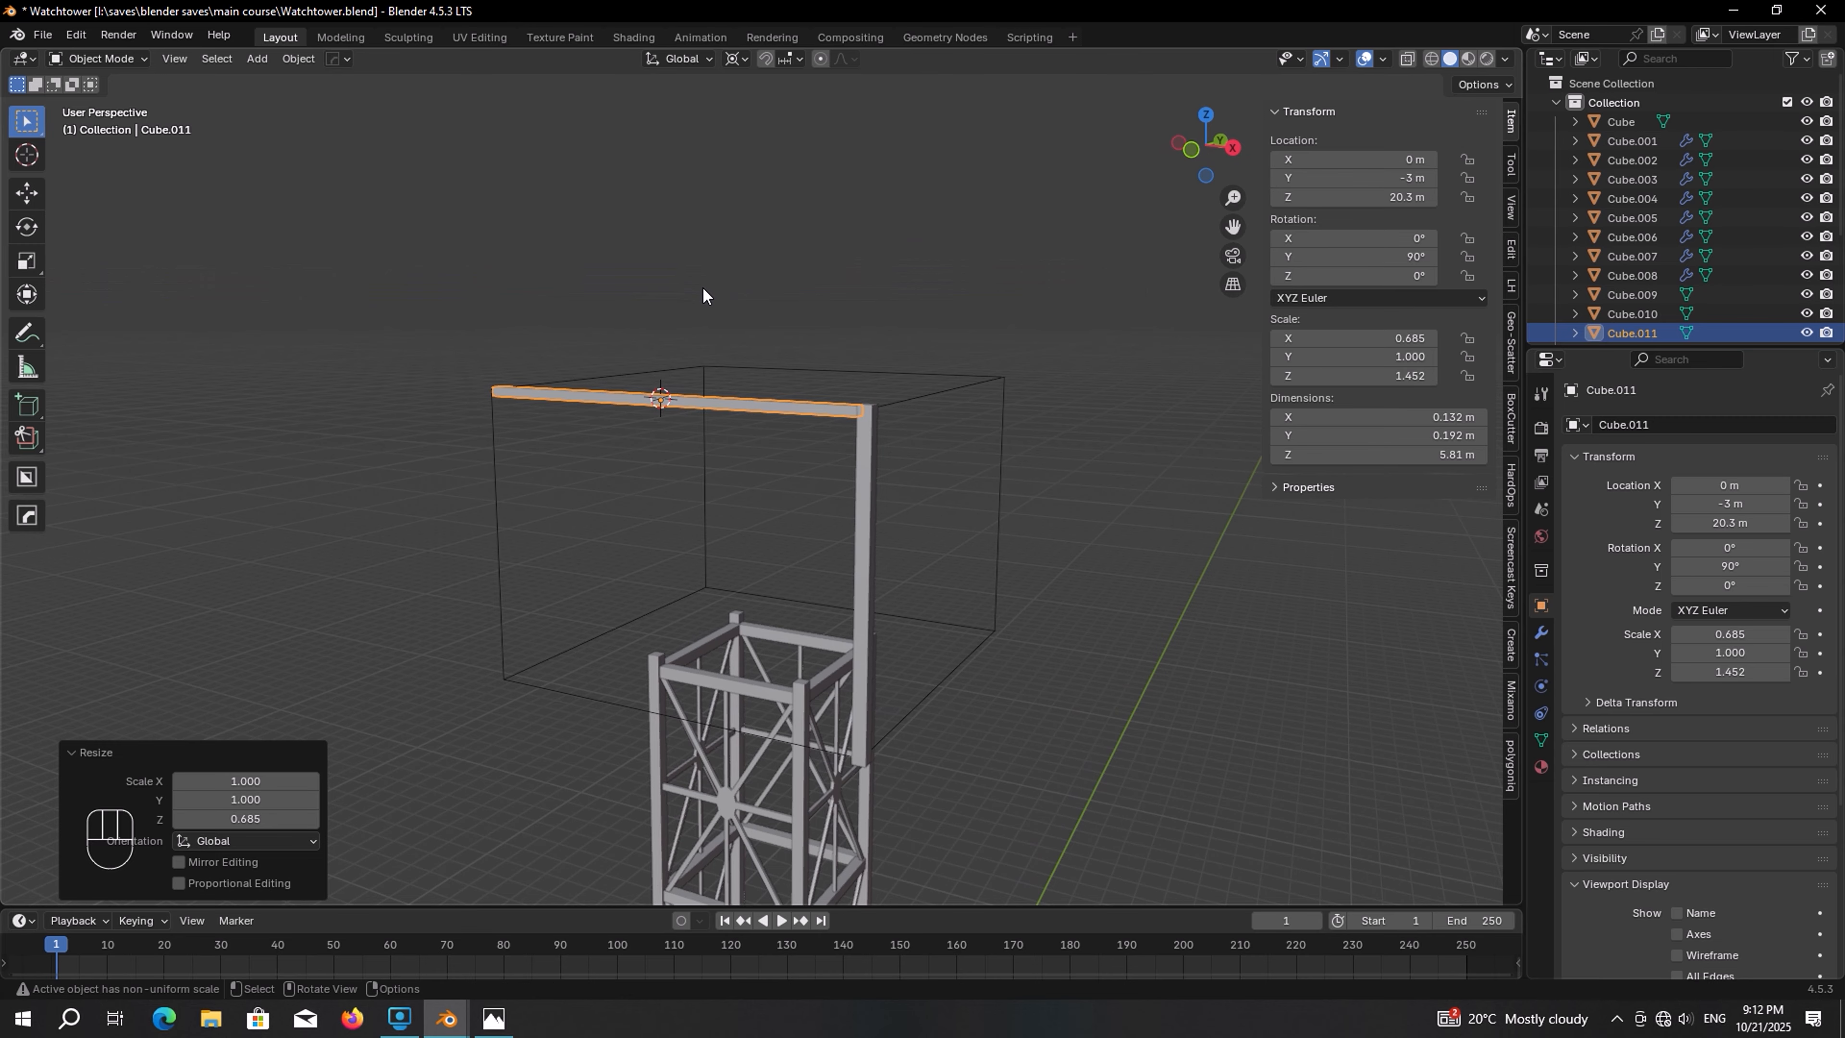
{"action": "scroll", "coordinate": [702, 286], "scroll_direction": "up", "scroll_amount": 2}
{"action": "left_click", "coordinate": [539, 695]}
{"action": "key", "text": "Tab"}
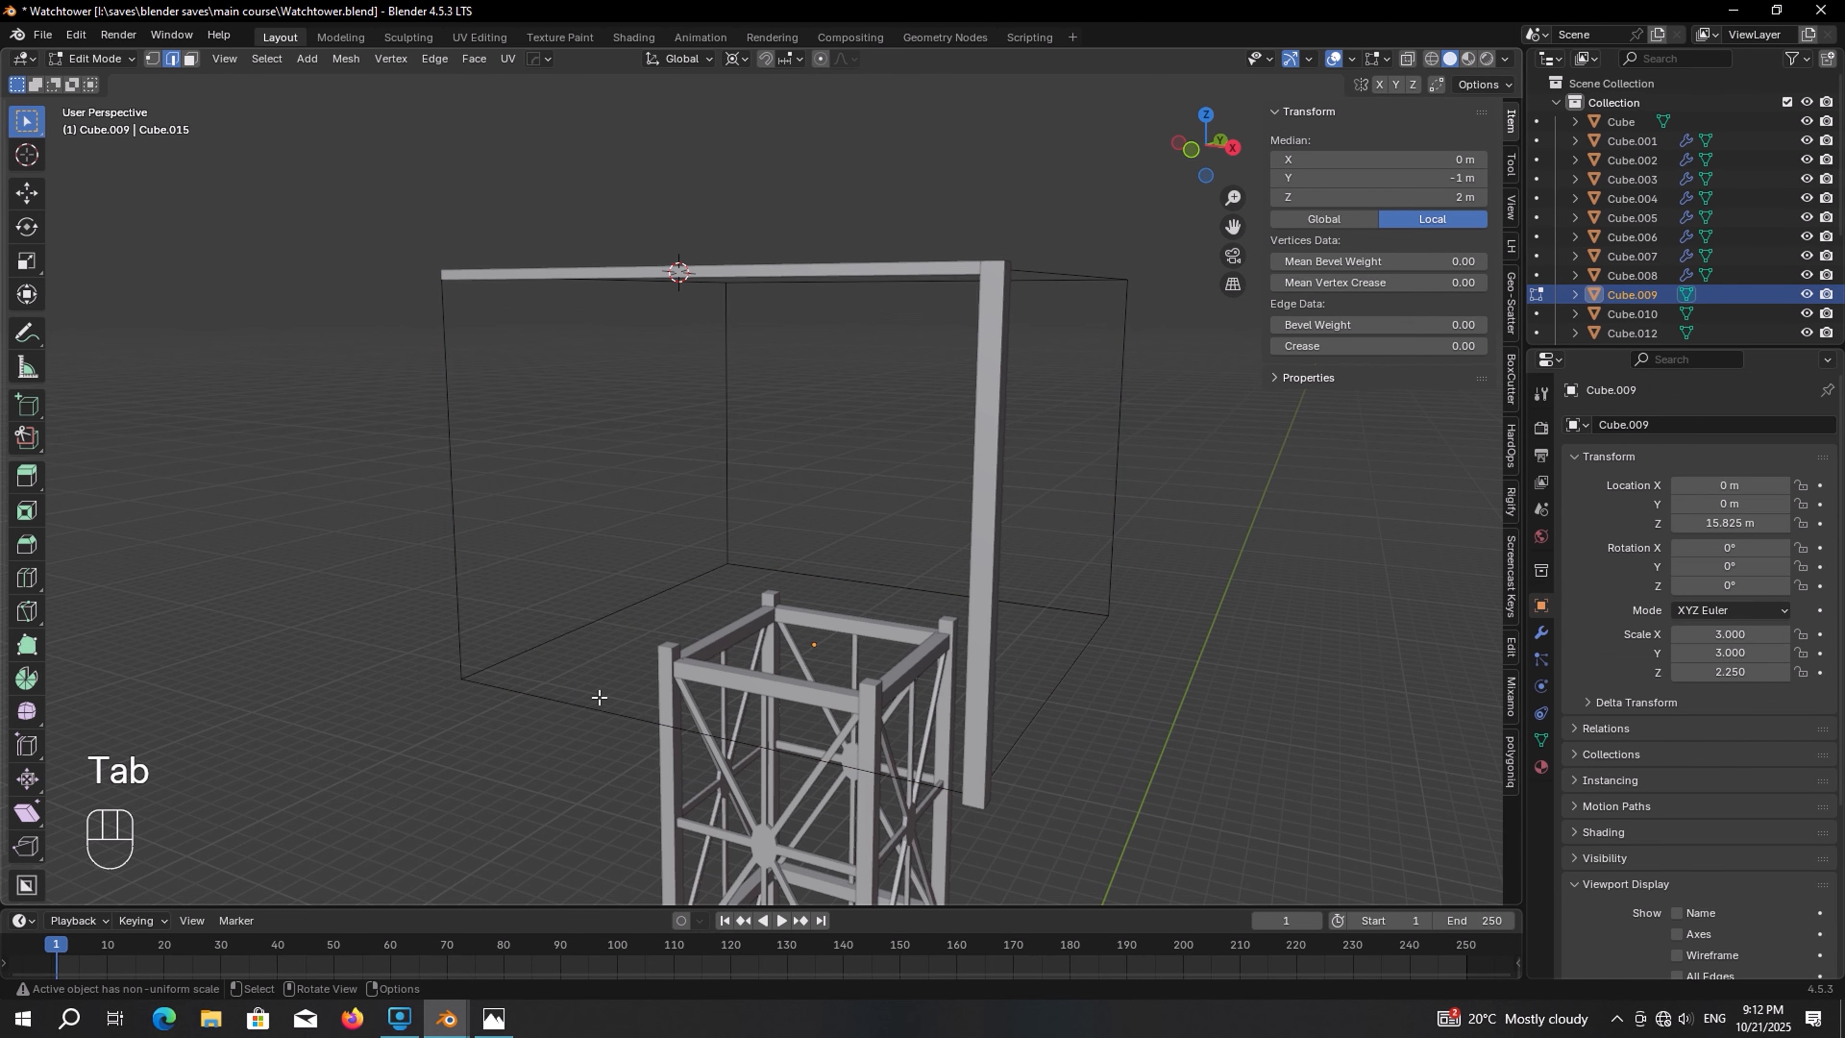
{"action": "left_click", "coordinate": [594, 706]}
{"action": "key", "text": "shift+s"}
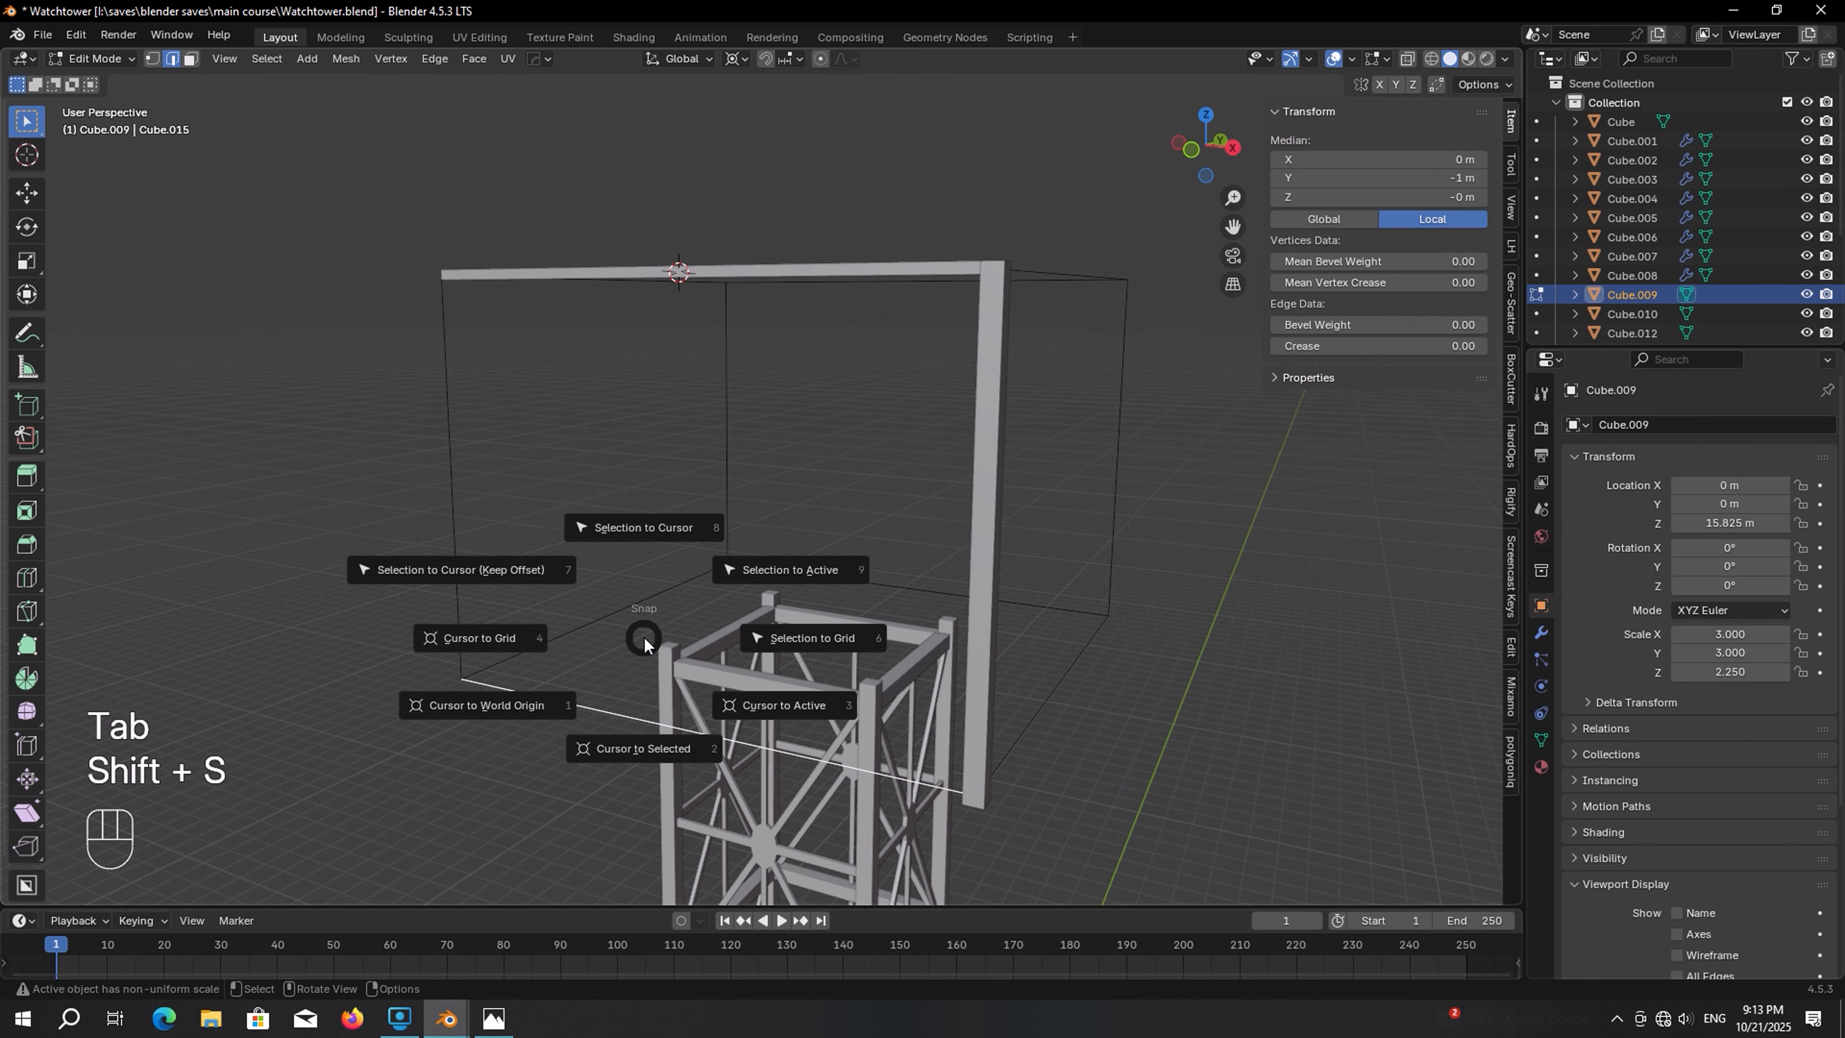
{"action": "left_click", "coordinate": [630, 741]}
{"action": "key", "text": "Tab"}
Duplicate the top beam and snap the copy to the 3D cursor on the cube's bottom edge
{"action": "left_click", "coordinate": [761, 258]}
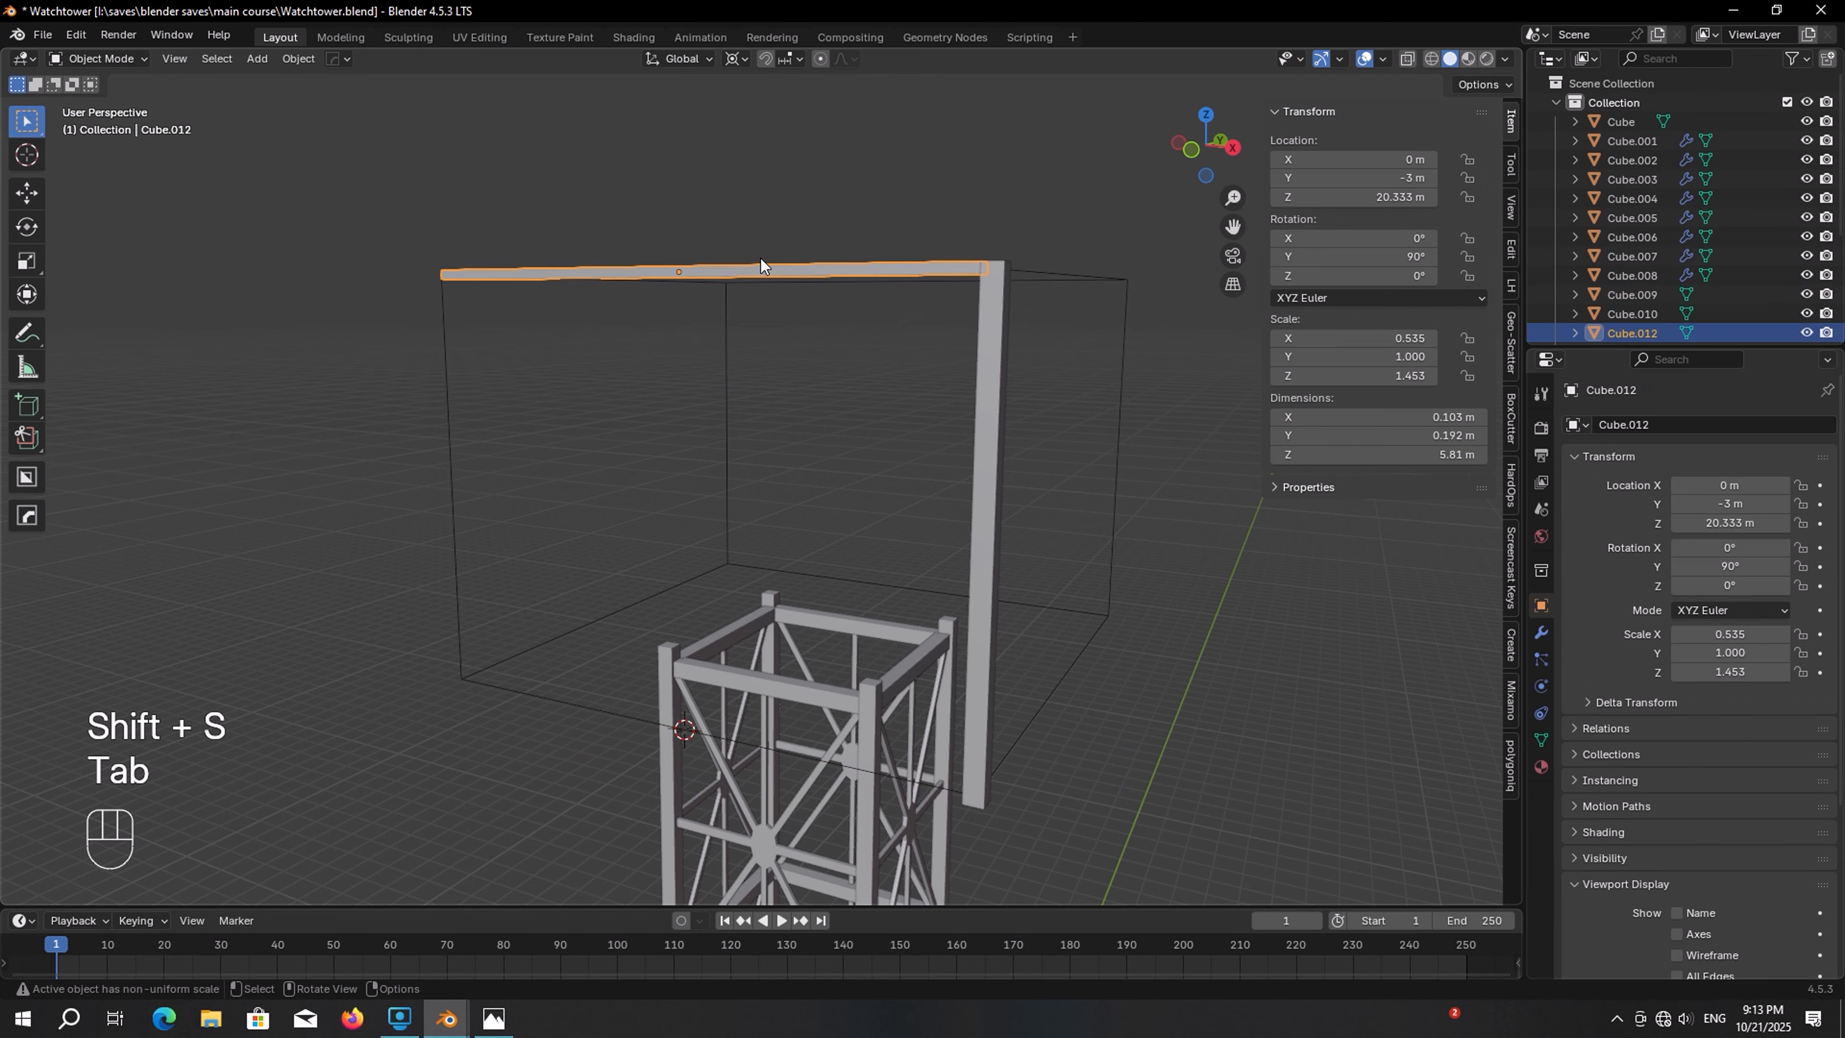
{"action": "middle_click_drag", "start_coordinate": [761, 258], "coordinate": [781, 254]}
{"action": "key", "text": "shift+d"}
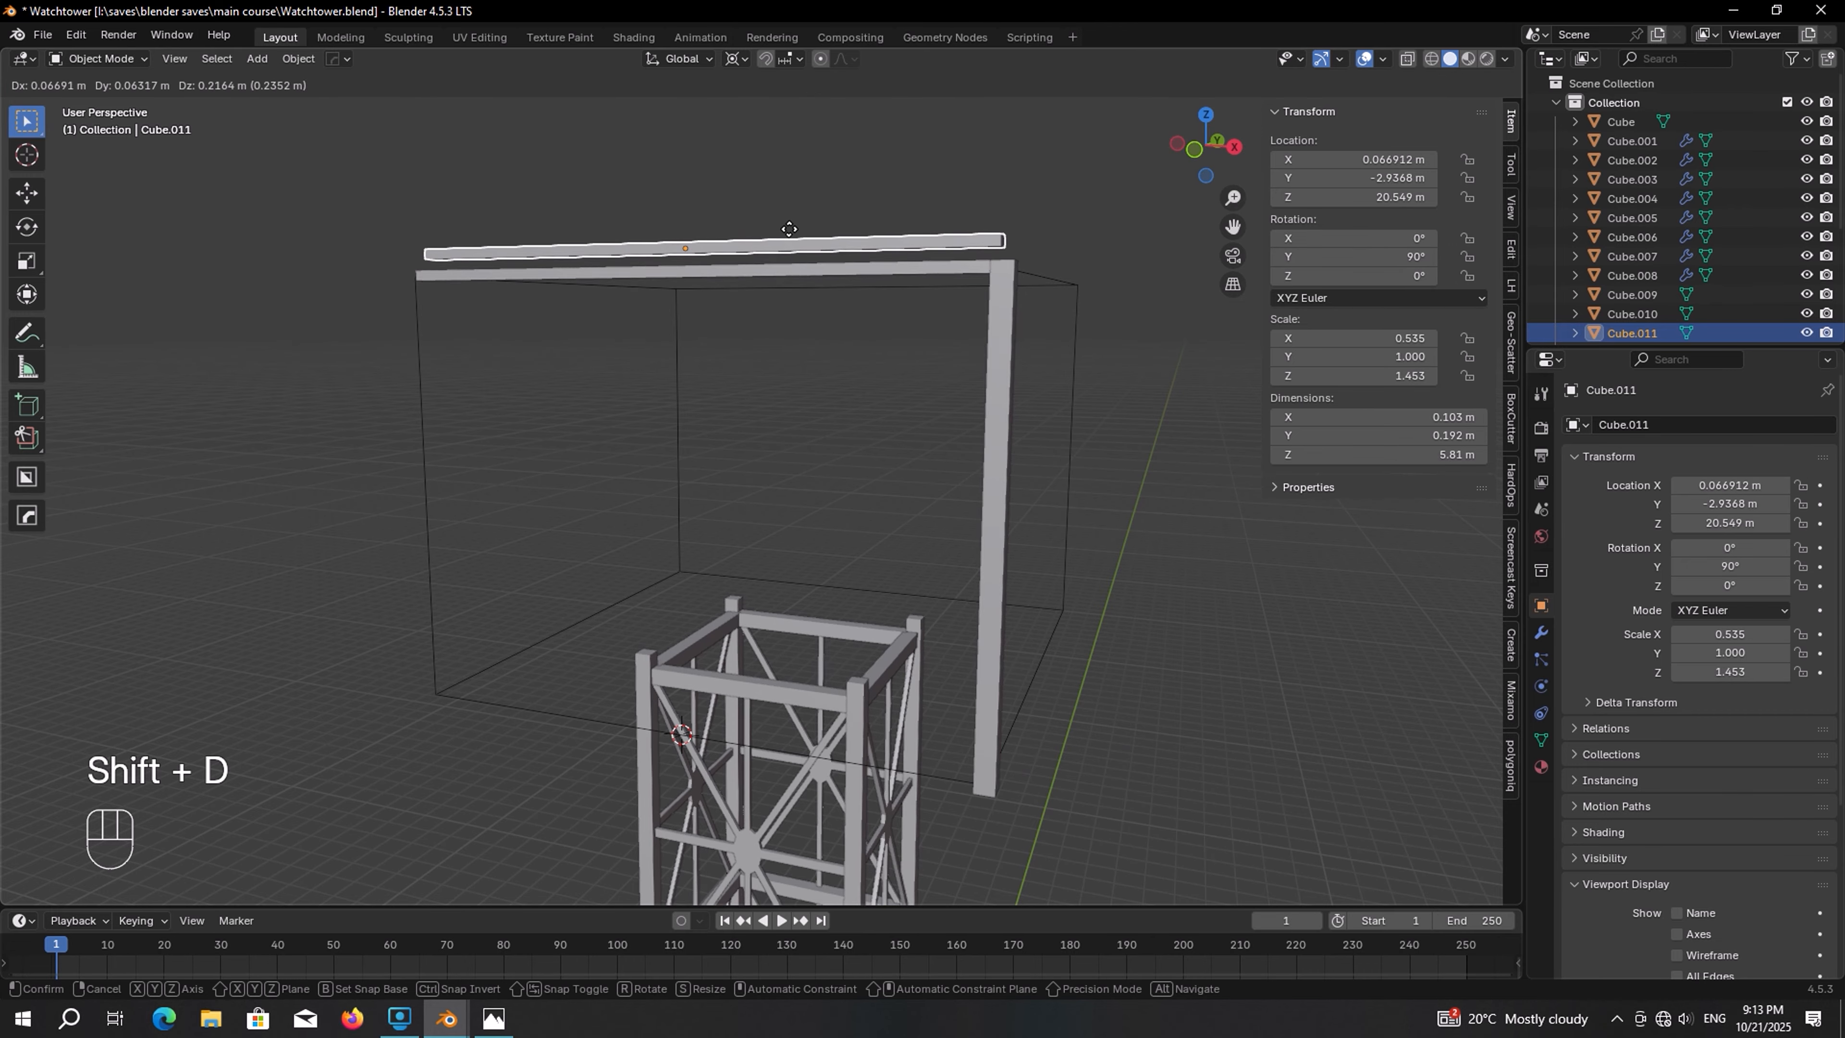
{"action": "left_click", "coordinate": [791, 206]}
{"action": "key", "text": "shift+s"}
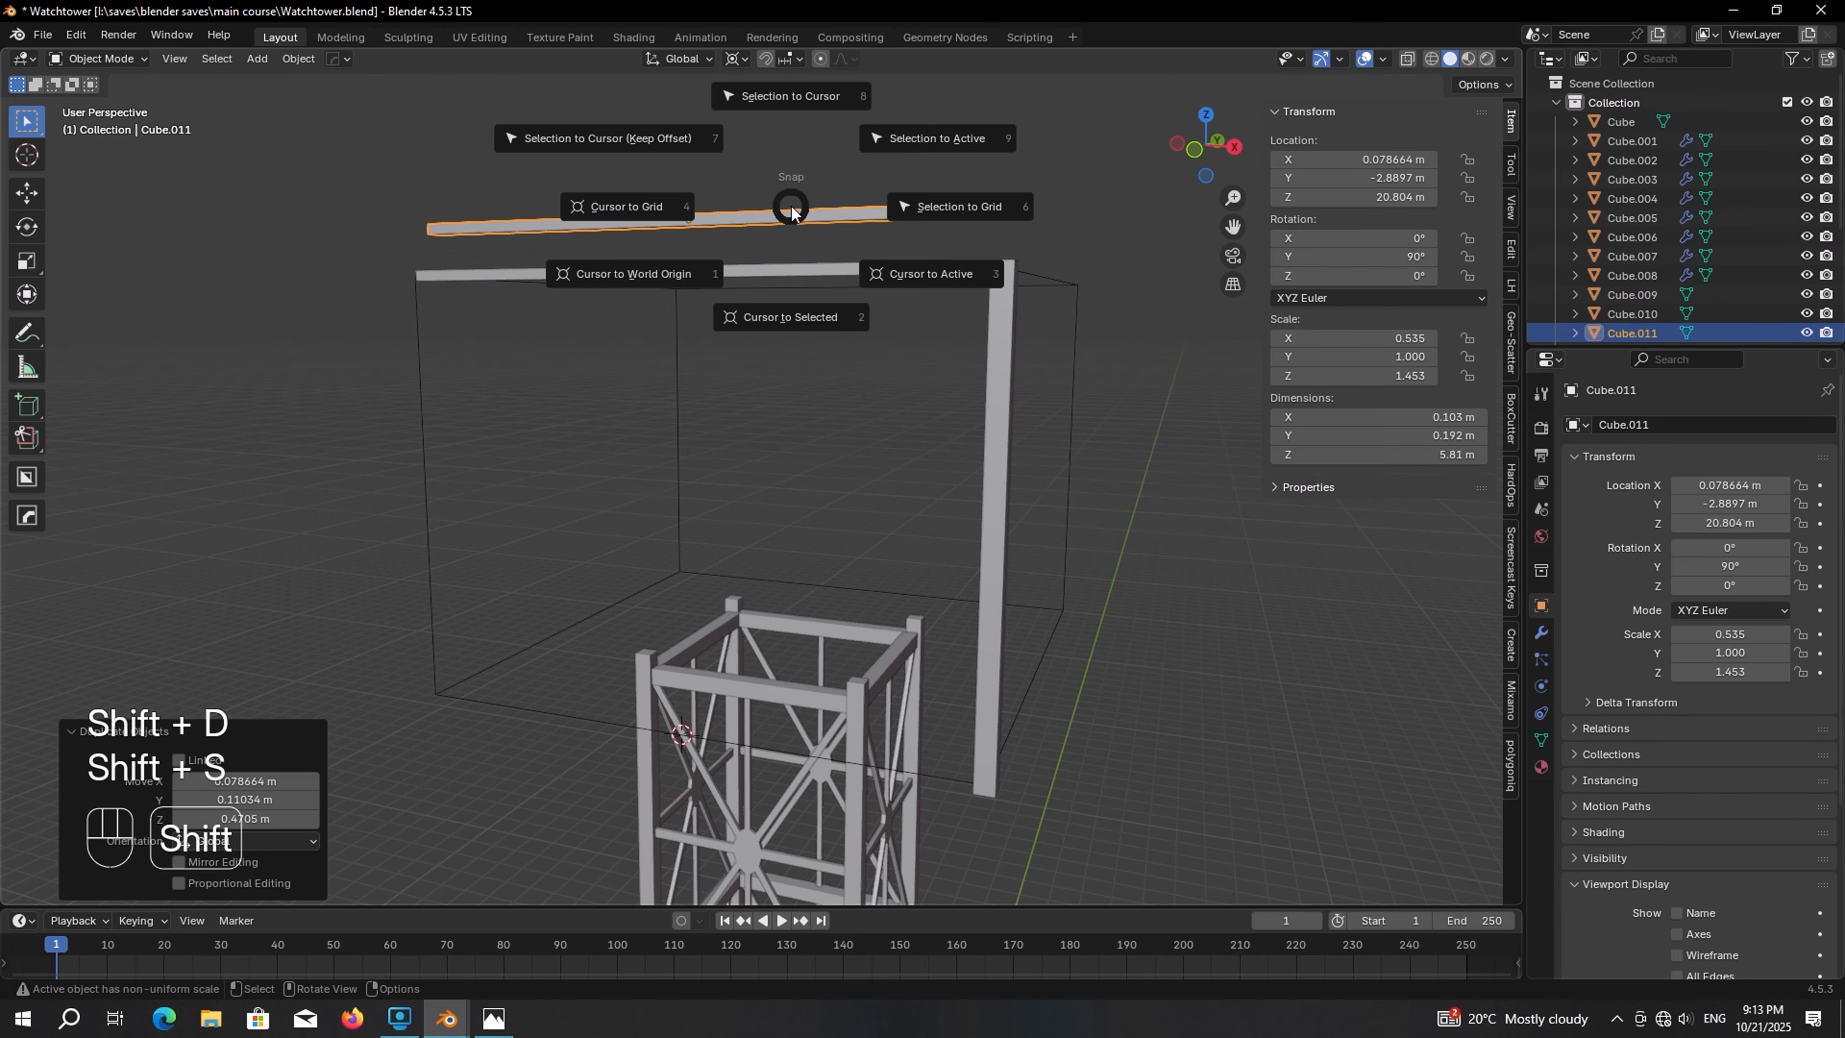
{"action": "left_click", "coordinate": [811, 106]}
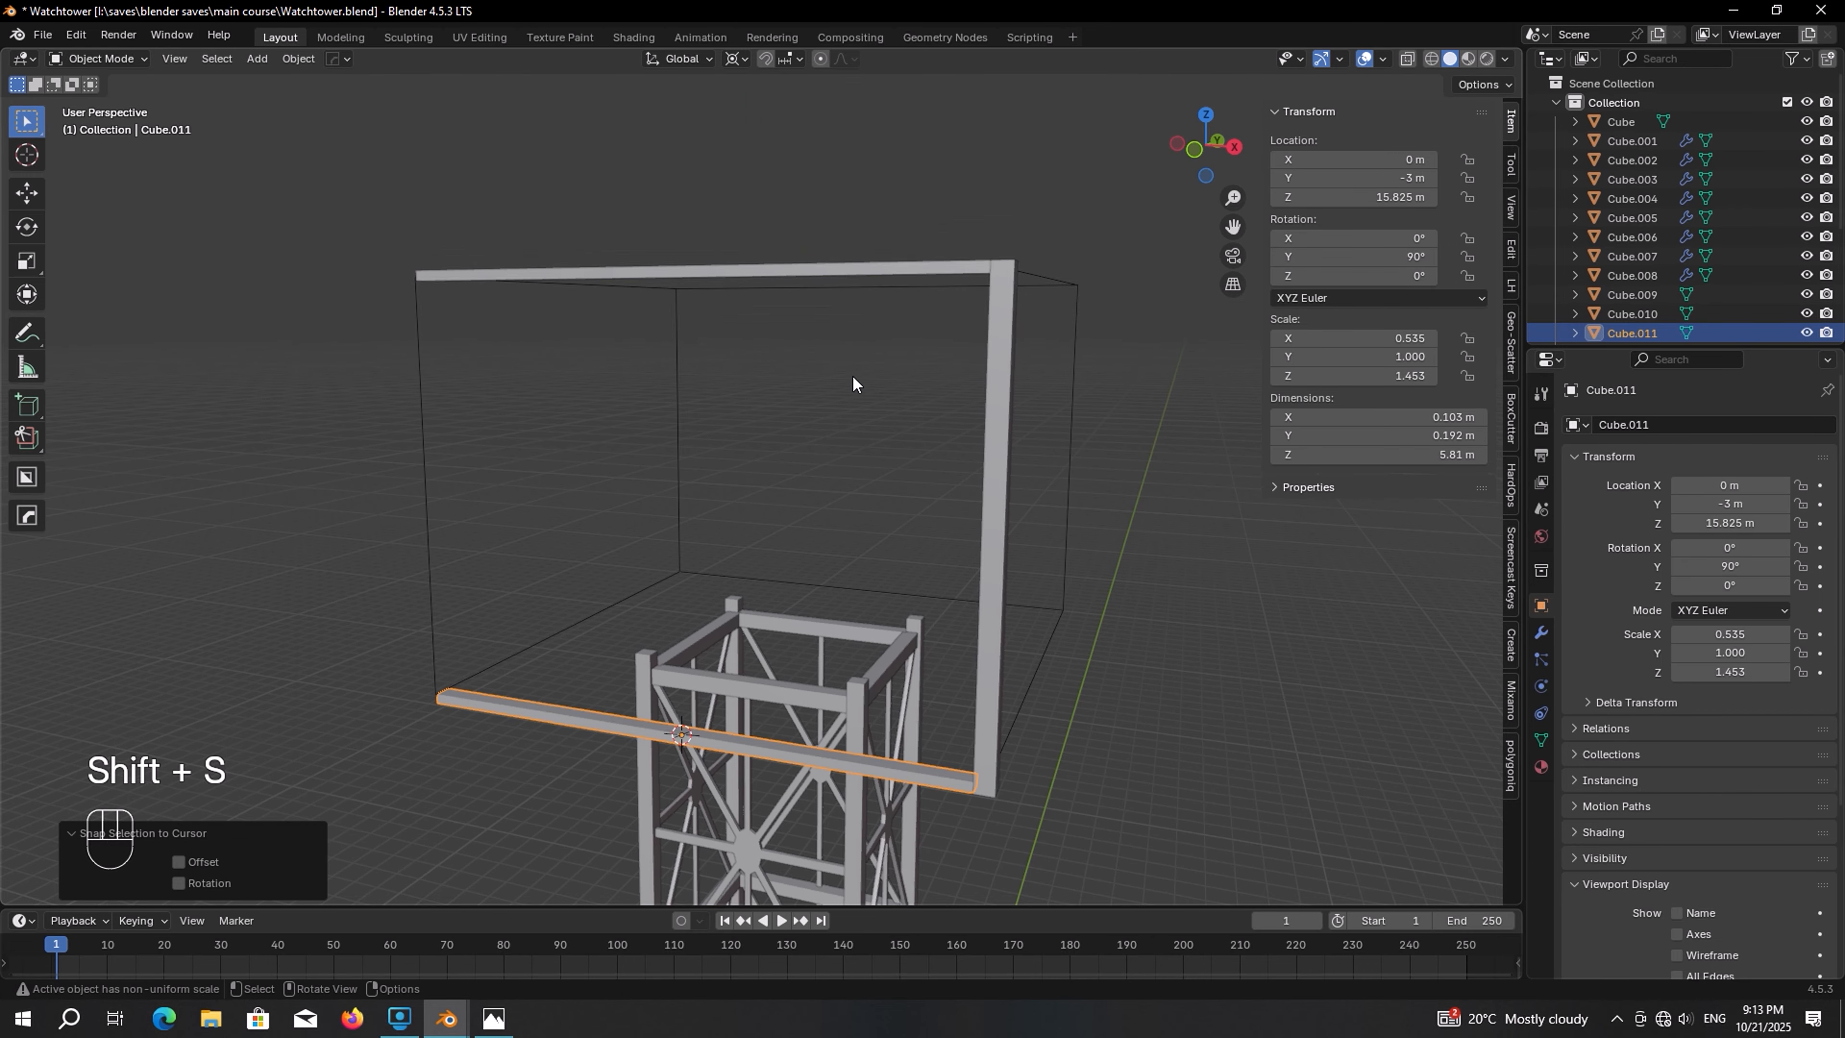
Loop-cut the bottom beam lengthwise and extrude one strip of its face about 0.08 m to form an L-shaped profile
{"action": "key", "text": "Tab"}
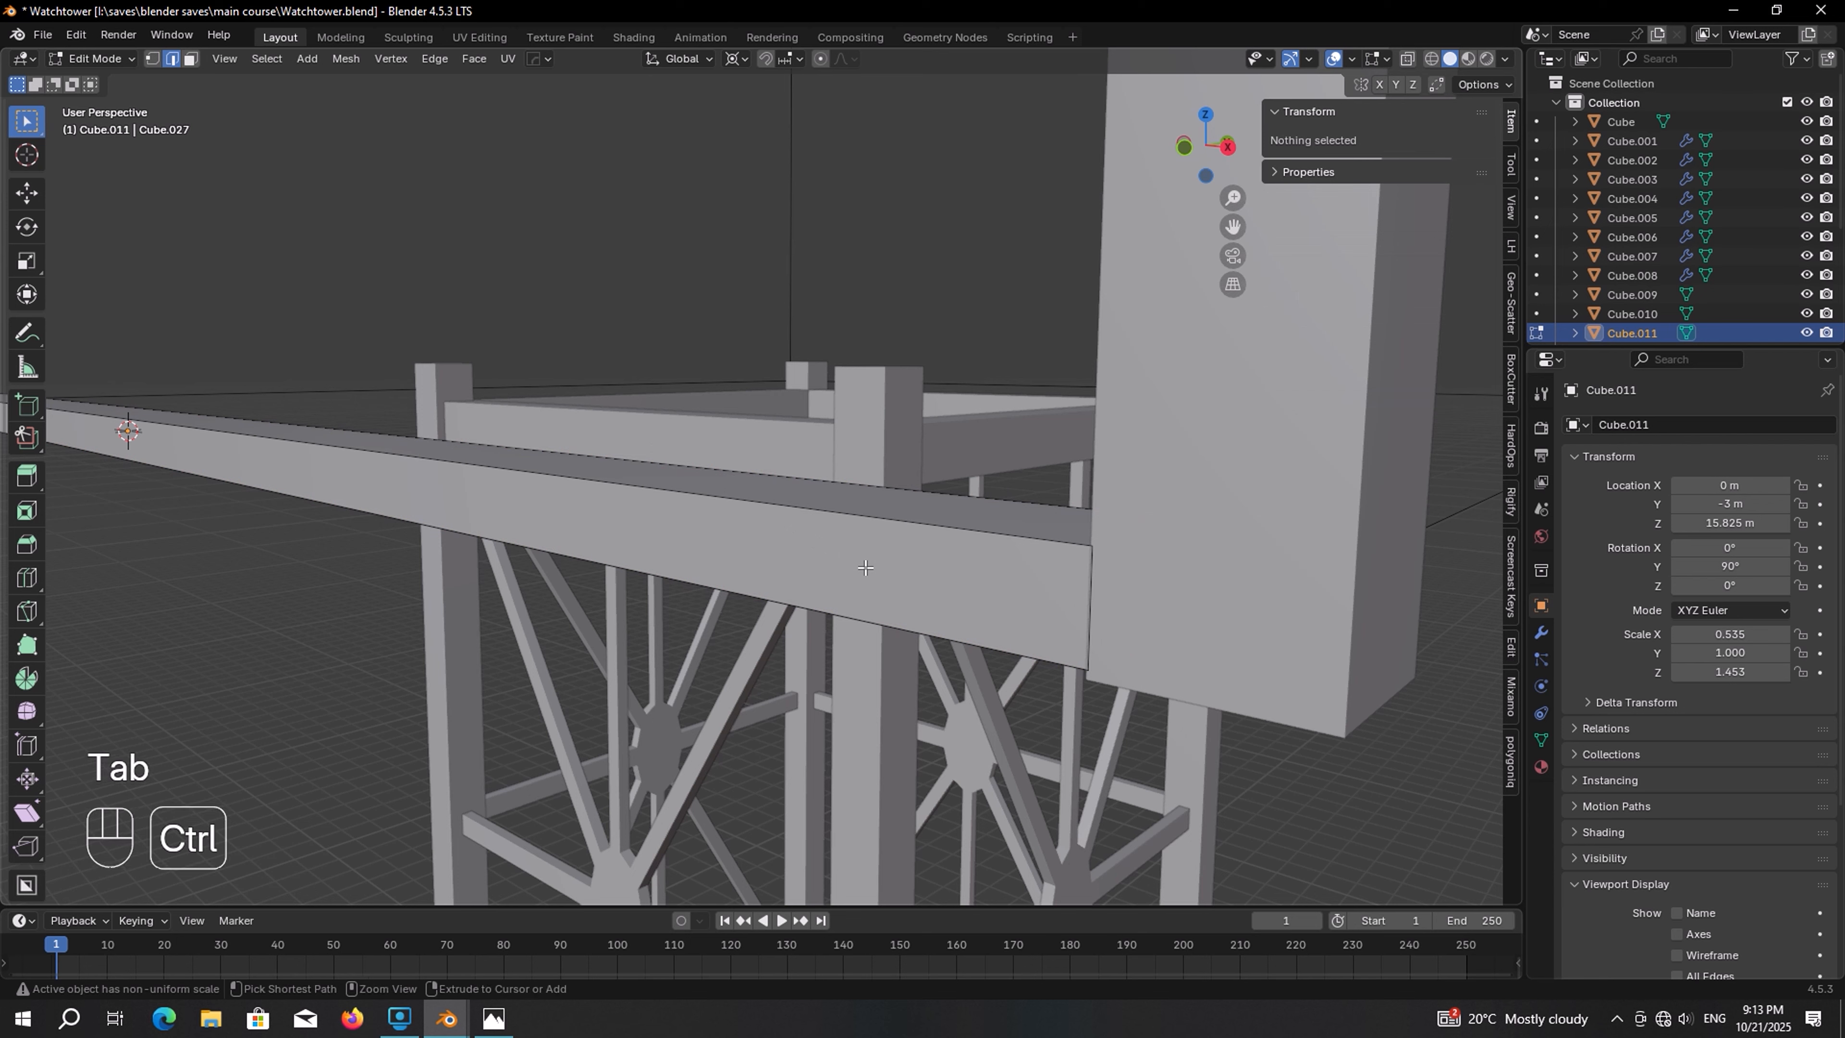
{"action": "key", "text": "ctrl+r"}
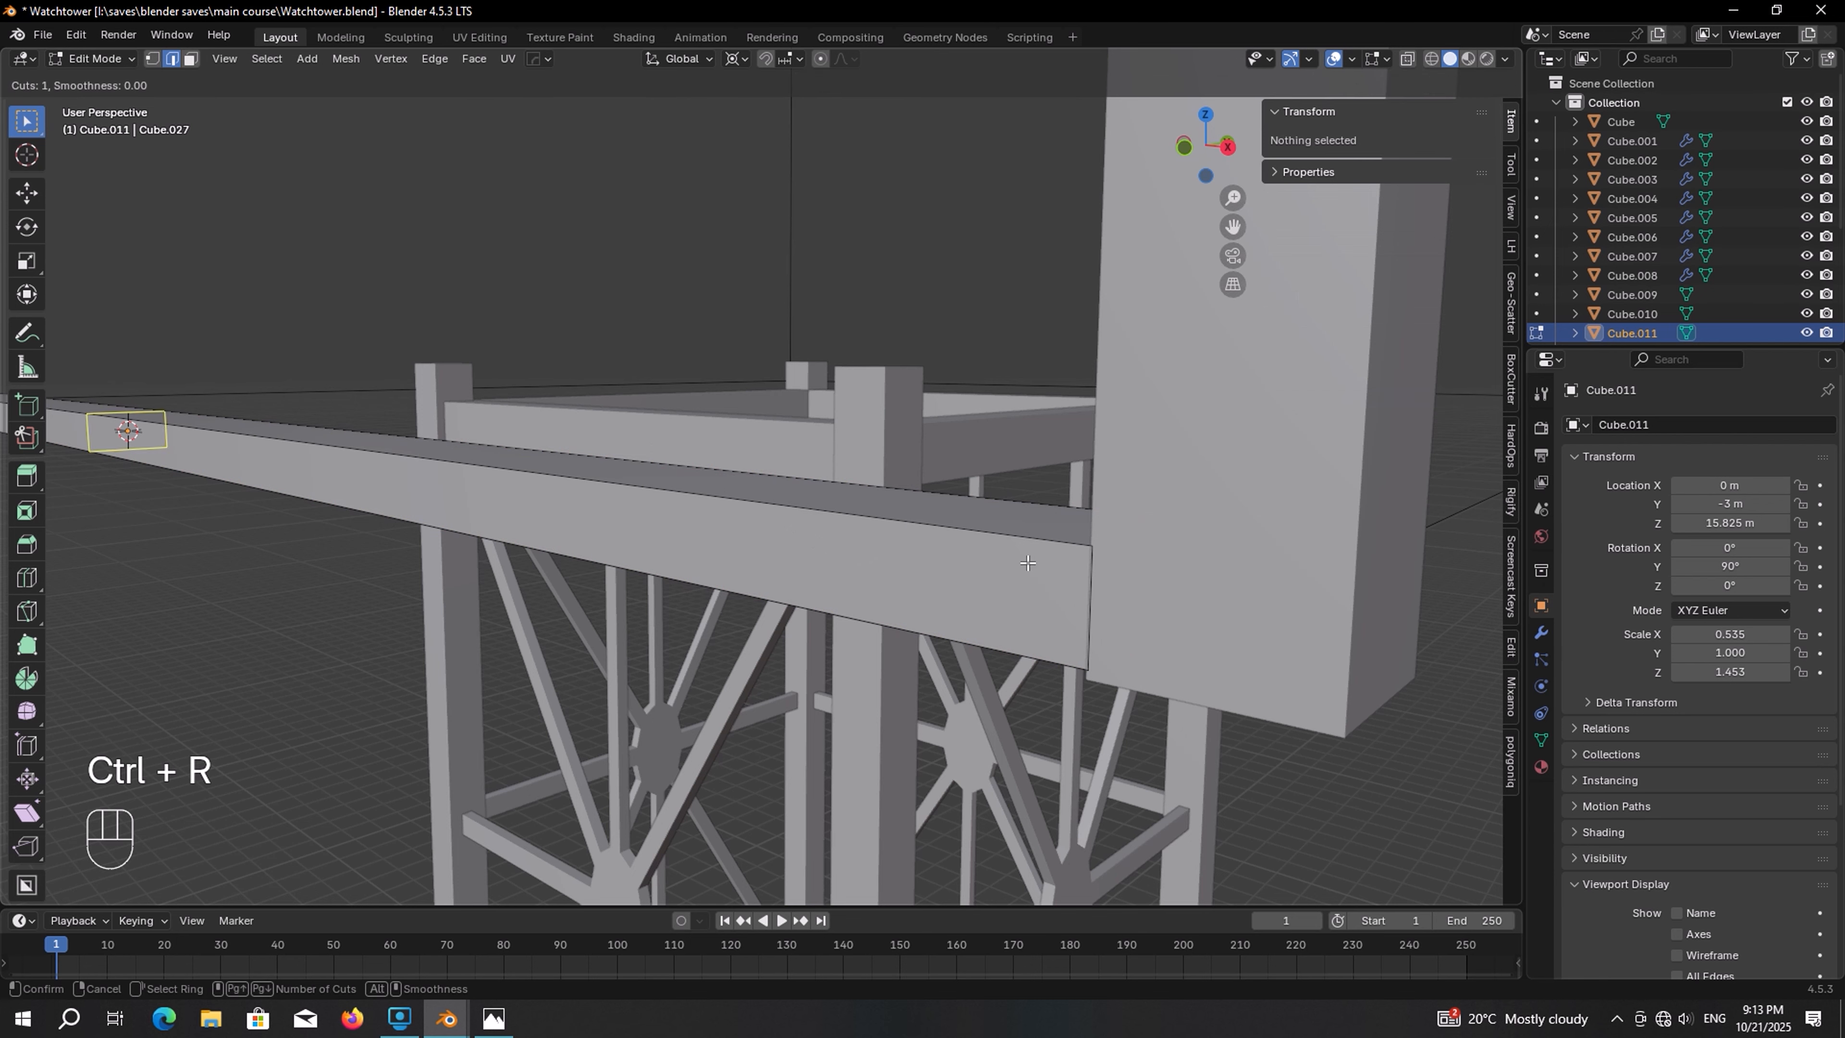
{"action": "left_click", "coordinate": [1050, 566]}
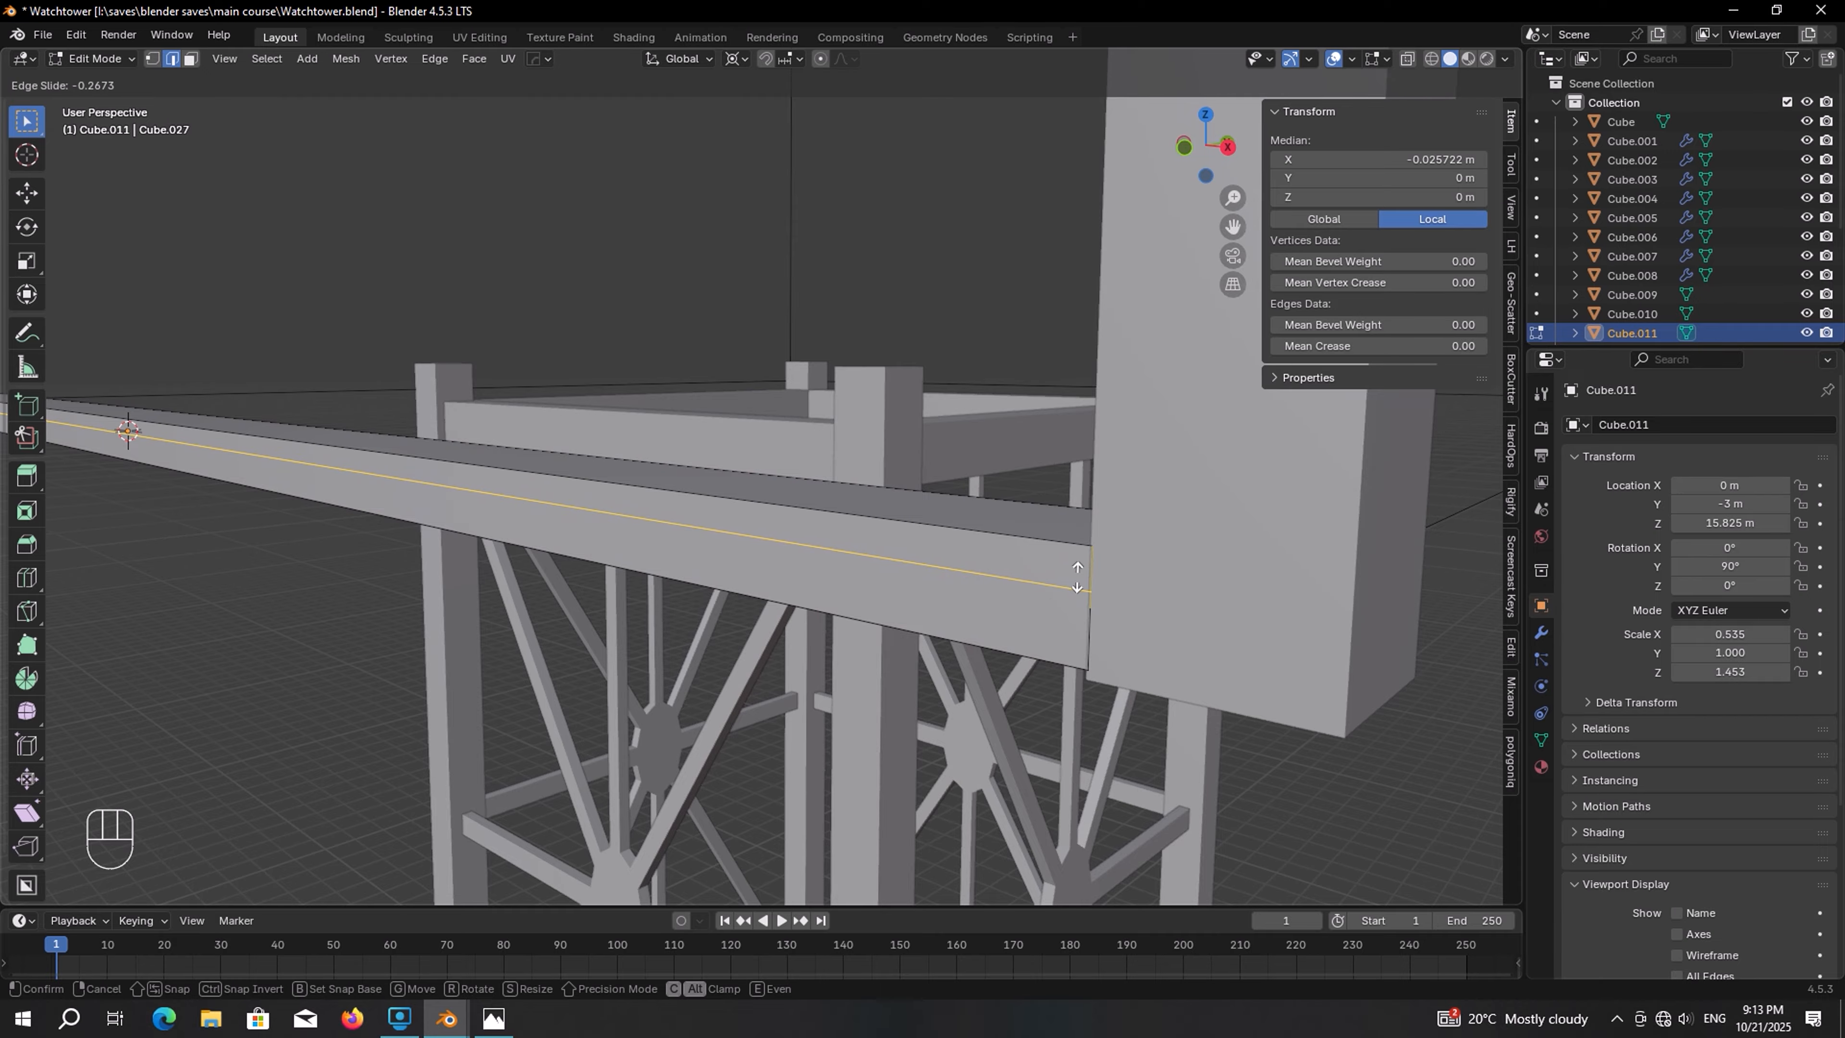
{"action": "left_click", "coordinate": [1077, 576]}
{"action": "key", "text": "3"}
{"action": "left_click", "coordinate": [1006, 566], "text": "alt"}
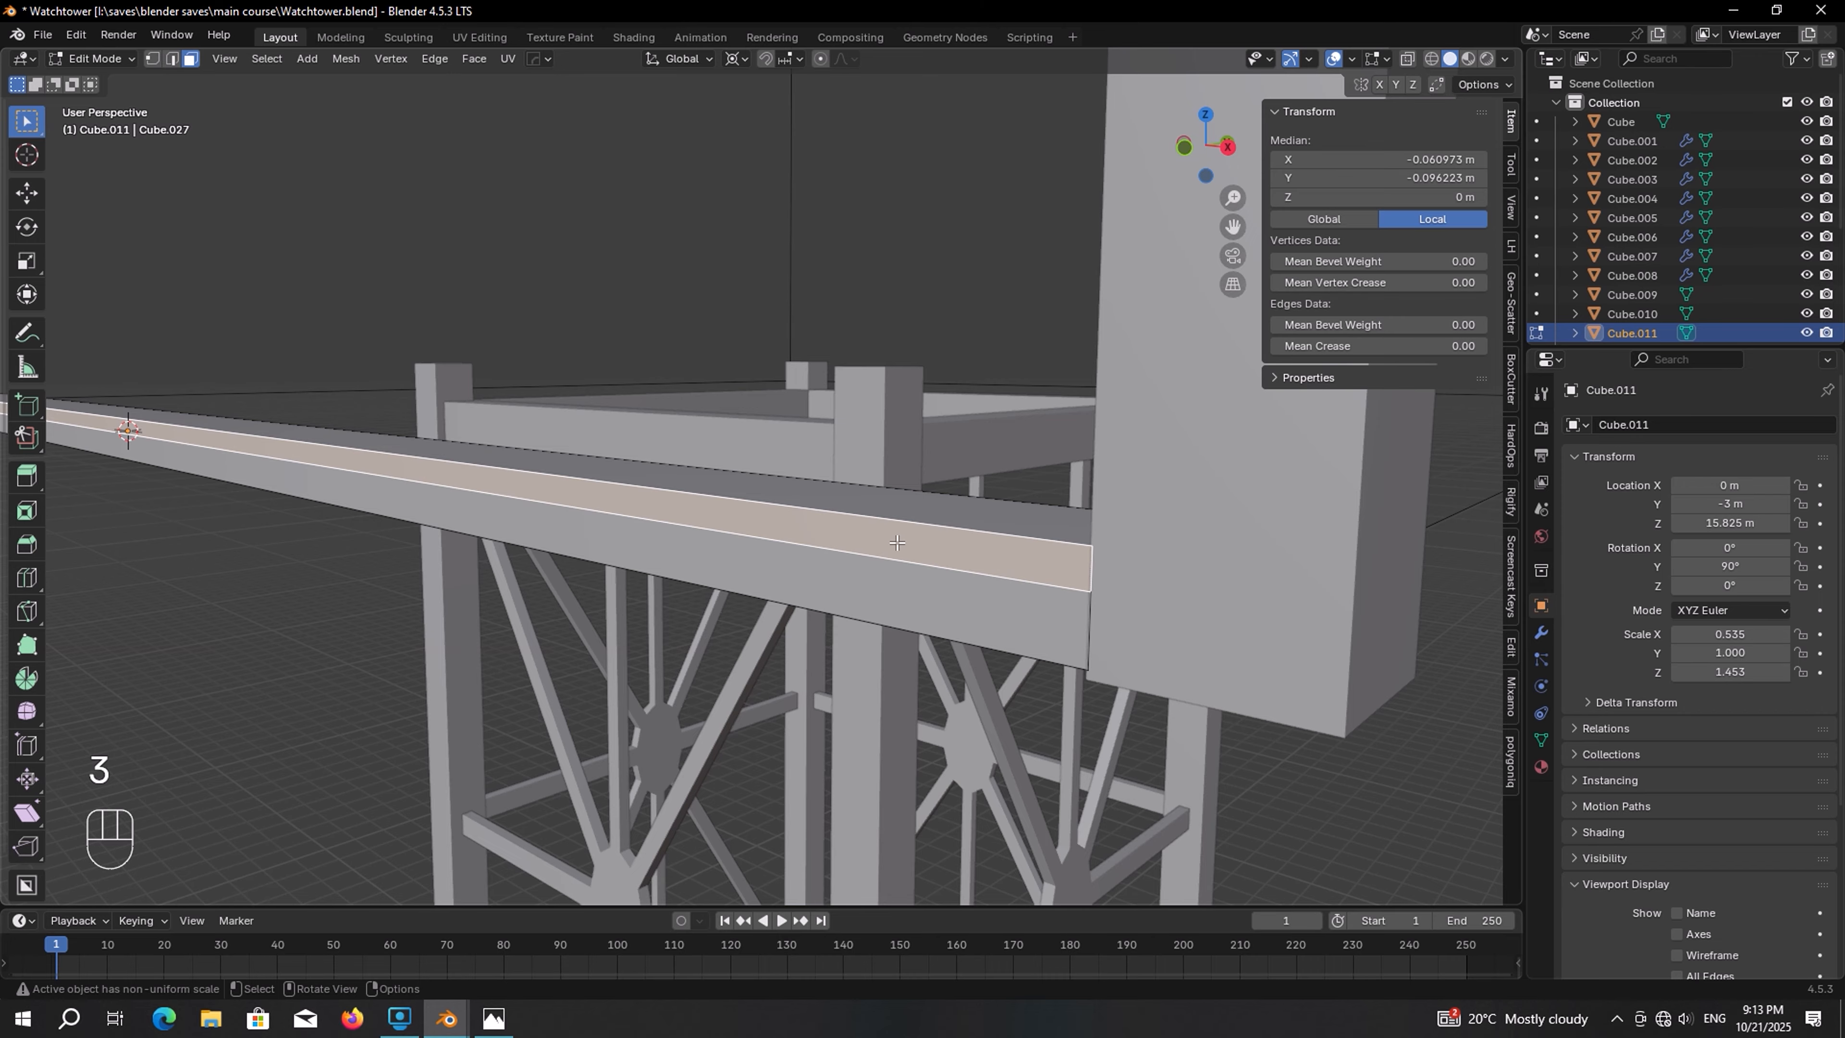
{"action": "middle_click_drag", "start_coordinate": [898, 542], "coordinate": [768, 506]}
{"action": "key", "text": "e"}
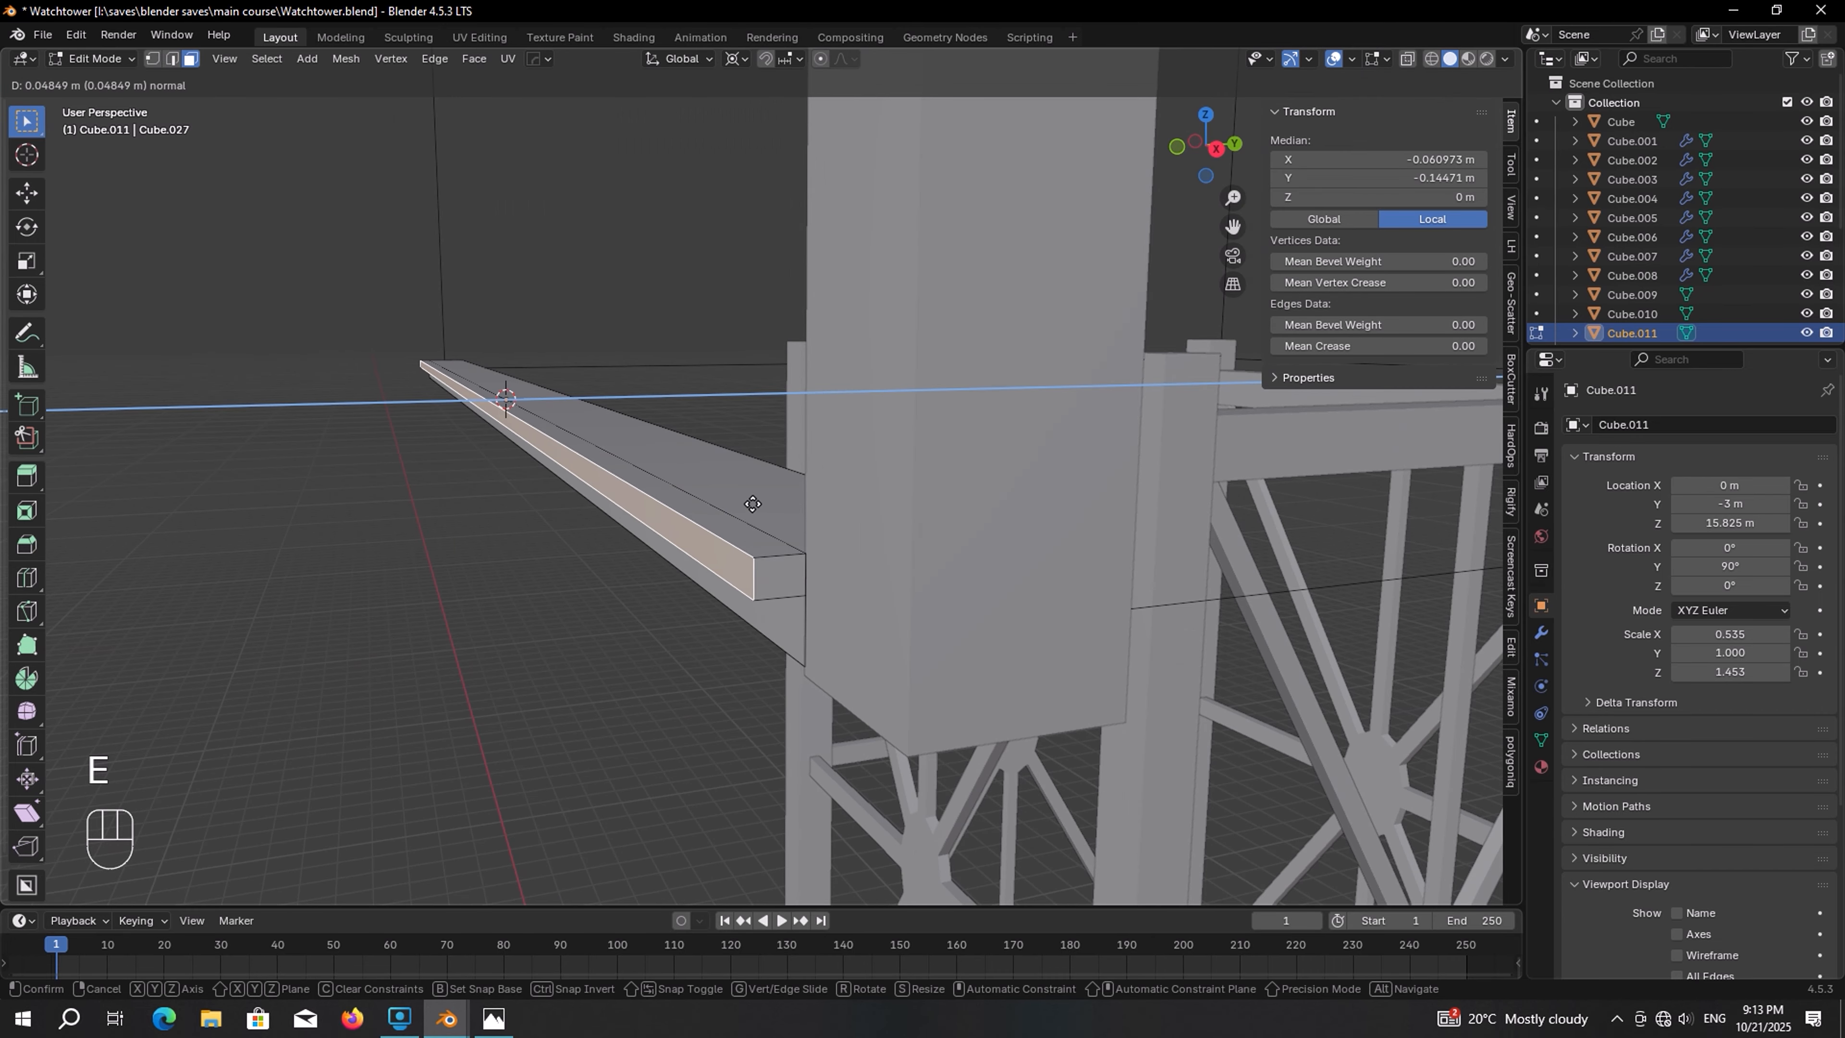
{"action": "left_click", "coordinate": [721, 501]}
{"action": "key", "text": "Tab"}
{"action": "middle_click_drag", "start_coordinate": [721, 501], "coordinate": [732, 478]}
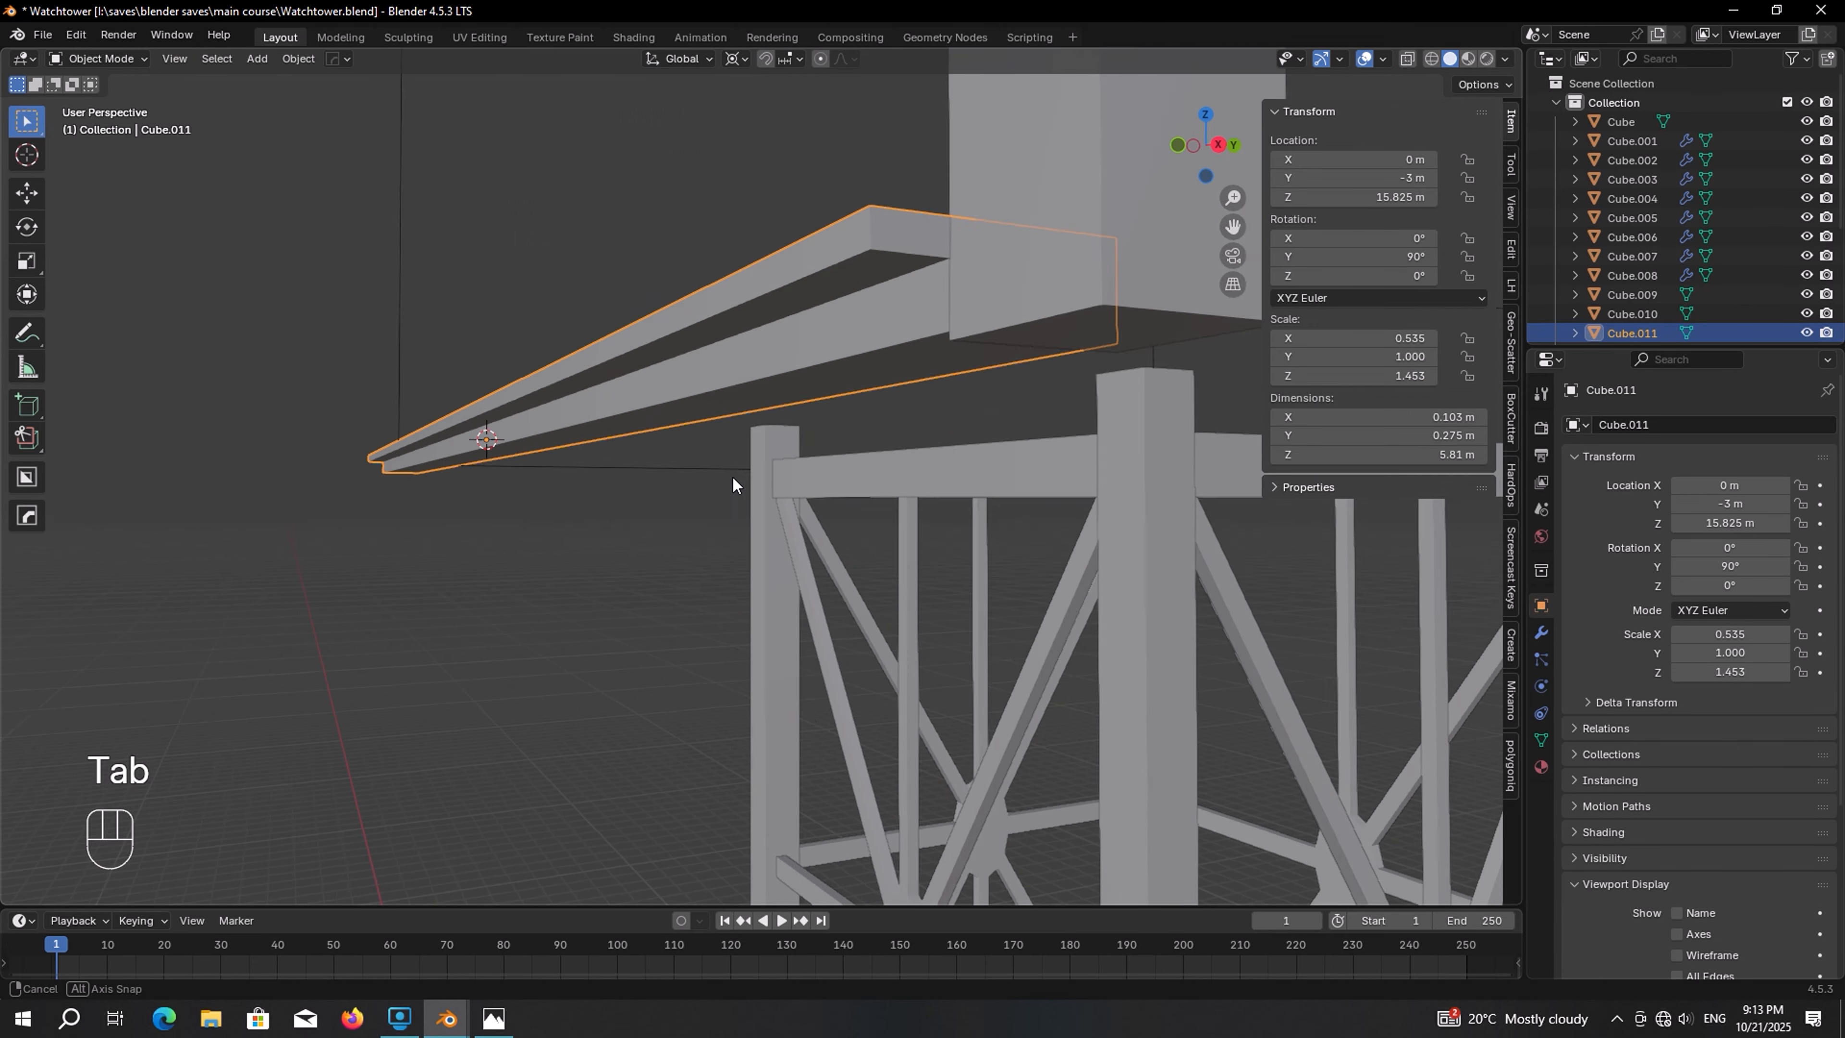
Switch to the reference photo of the watchtower to study its bracing, then return
{"action": "key", "text": "alt+Tab"}
{"action": "scroll", "coordinate": [690, 320], "scroll_direction": "up", "scroll_amount": 5}
{"action": "scroll", "coordinate": [632, 254], "scroll_direction": "down", "scroll_amount": 1}
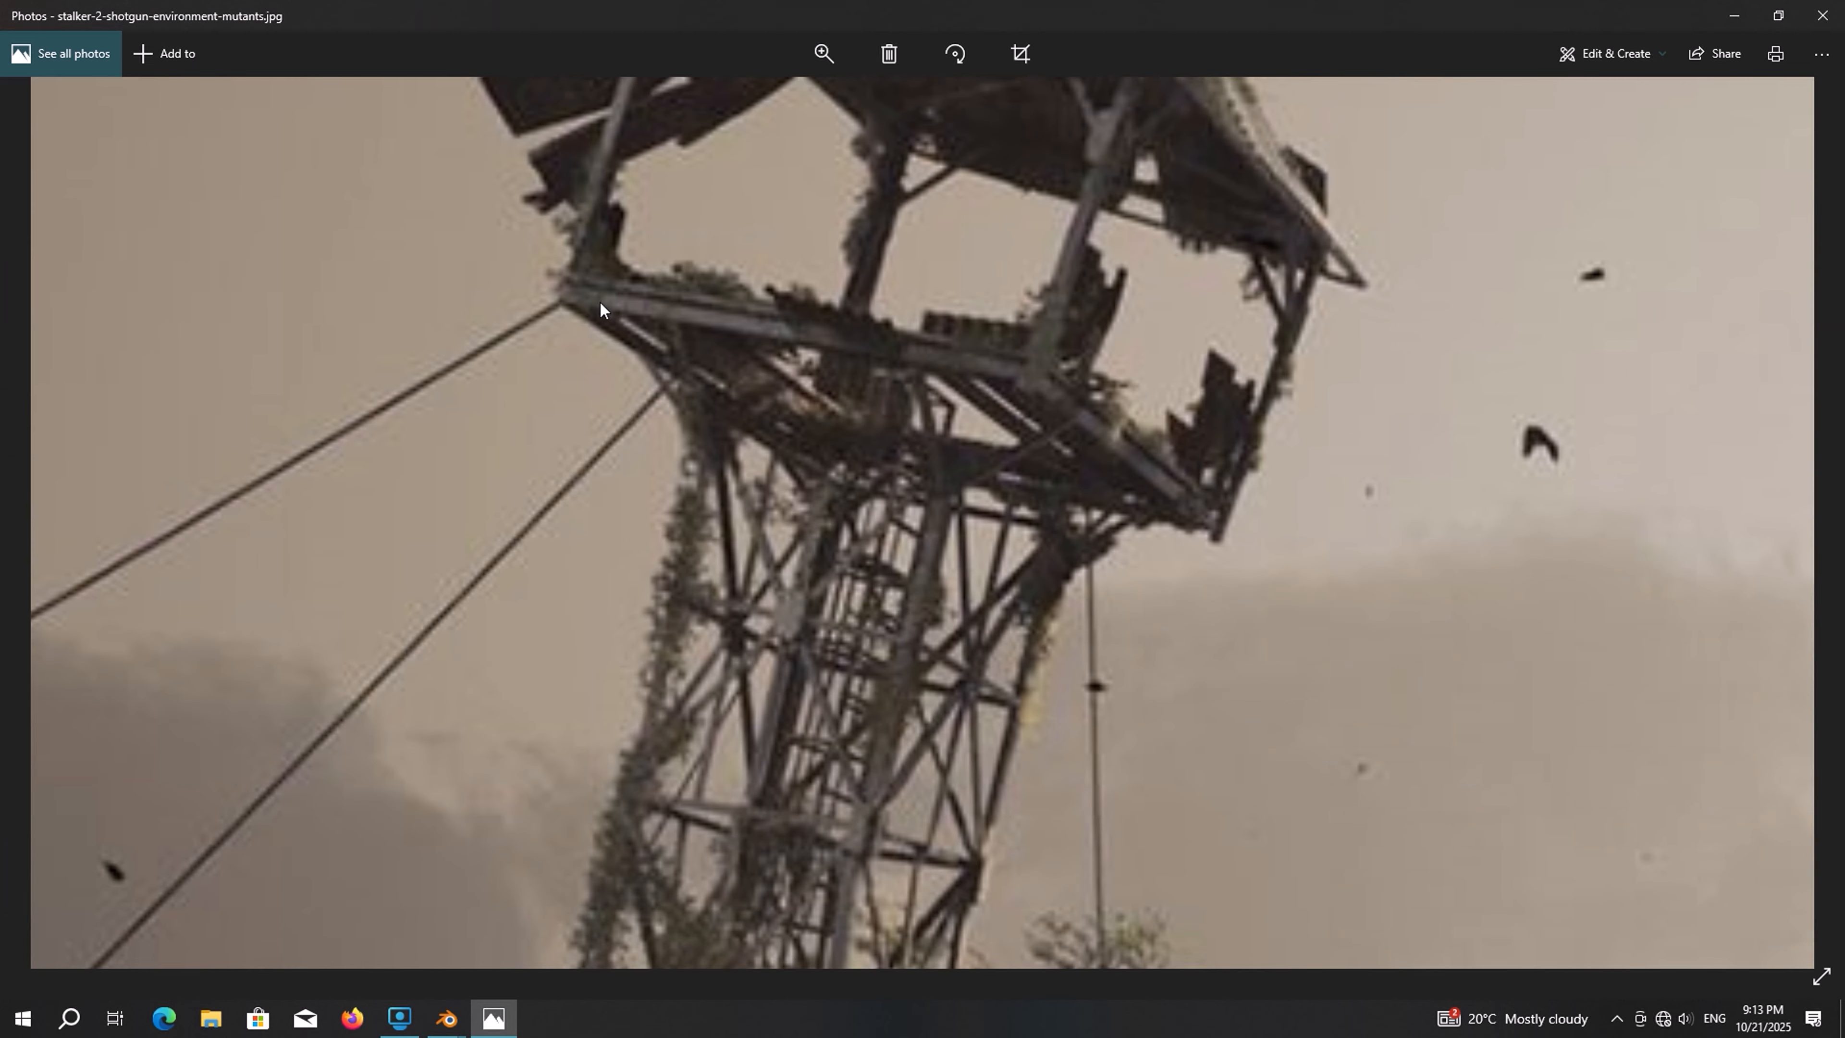
{"action": "key", "text": "alt+Tab"}
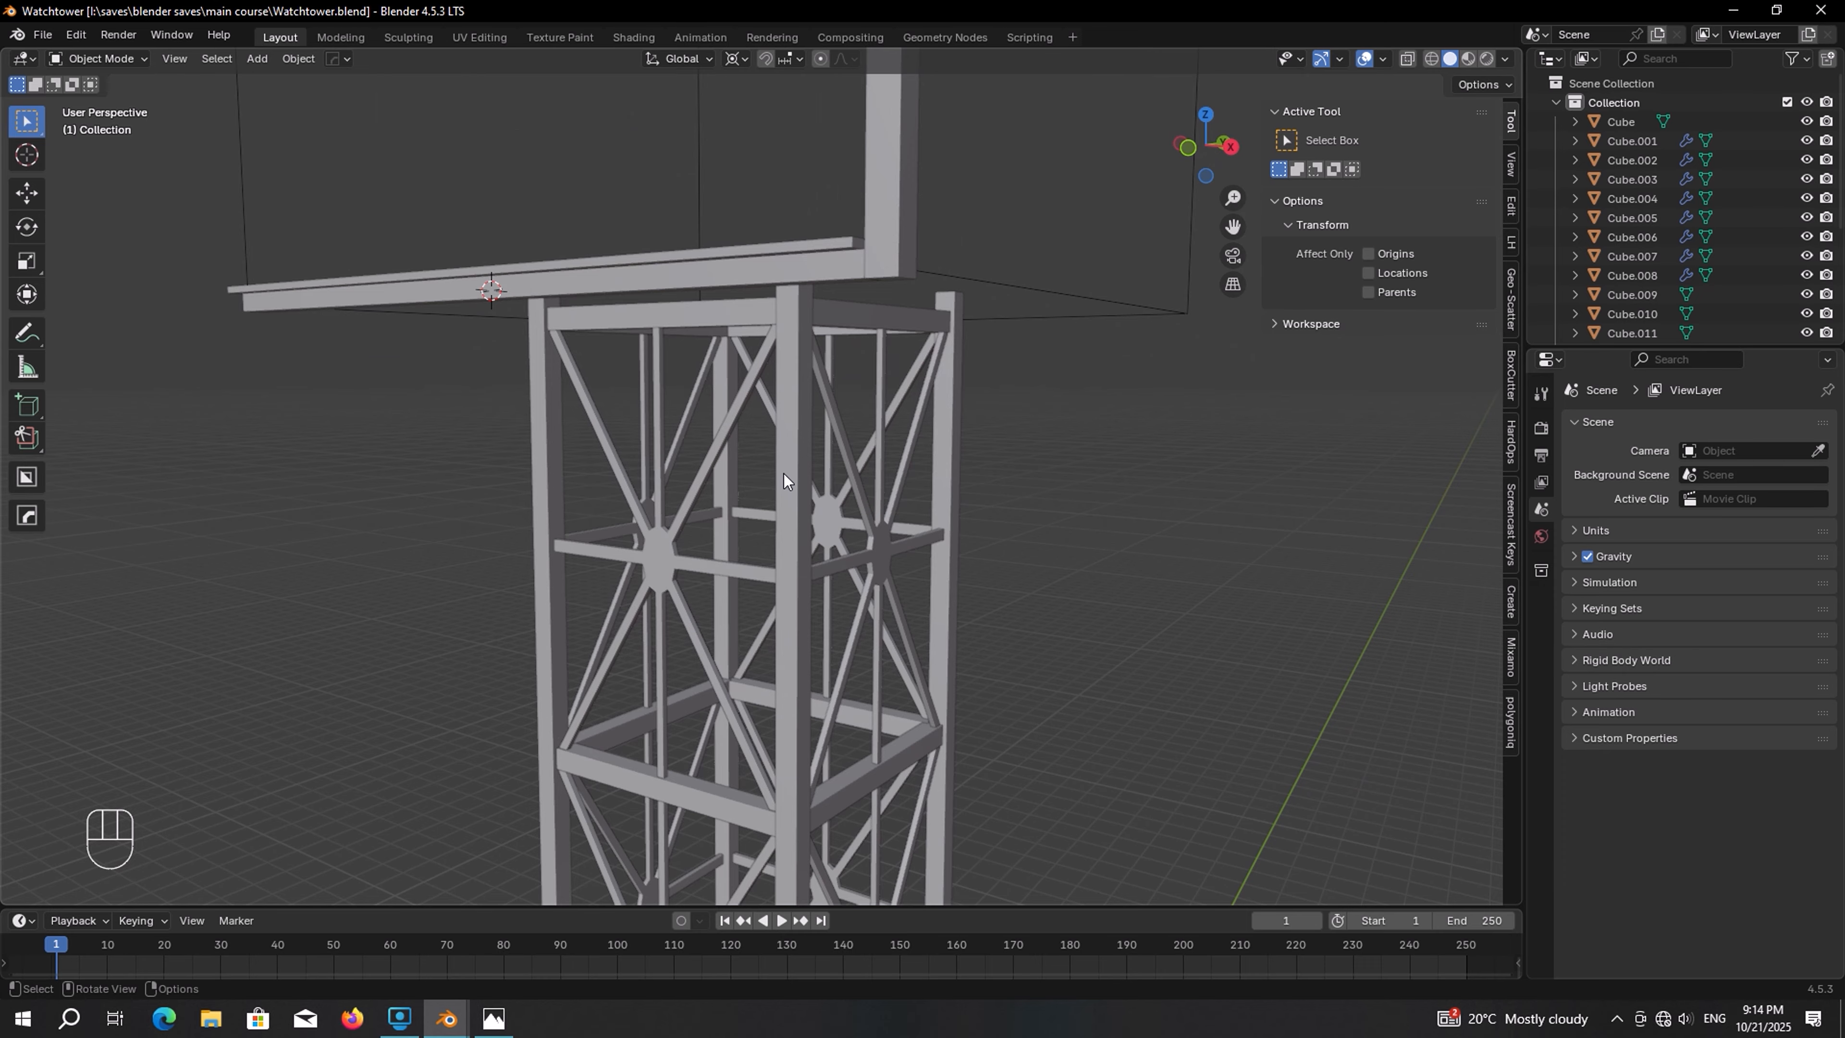
Duplicate the corner post 1.255 m along X and thin the copy to about 0.102 m square
{"action": "key", "text": "shift"}
{"action": "right_click", "coordinate": [786, 465], "text": "shift"}
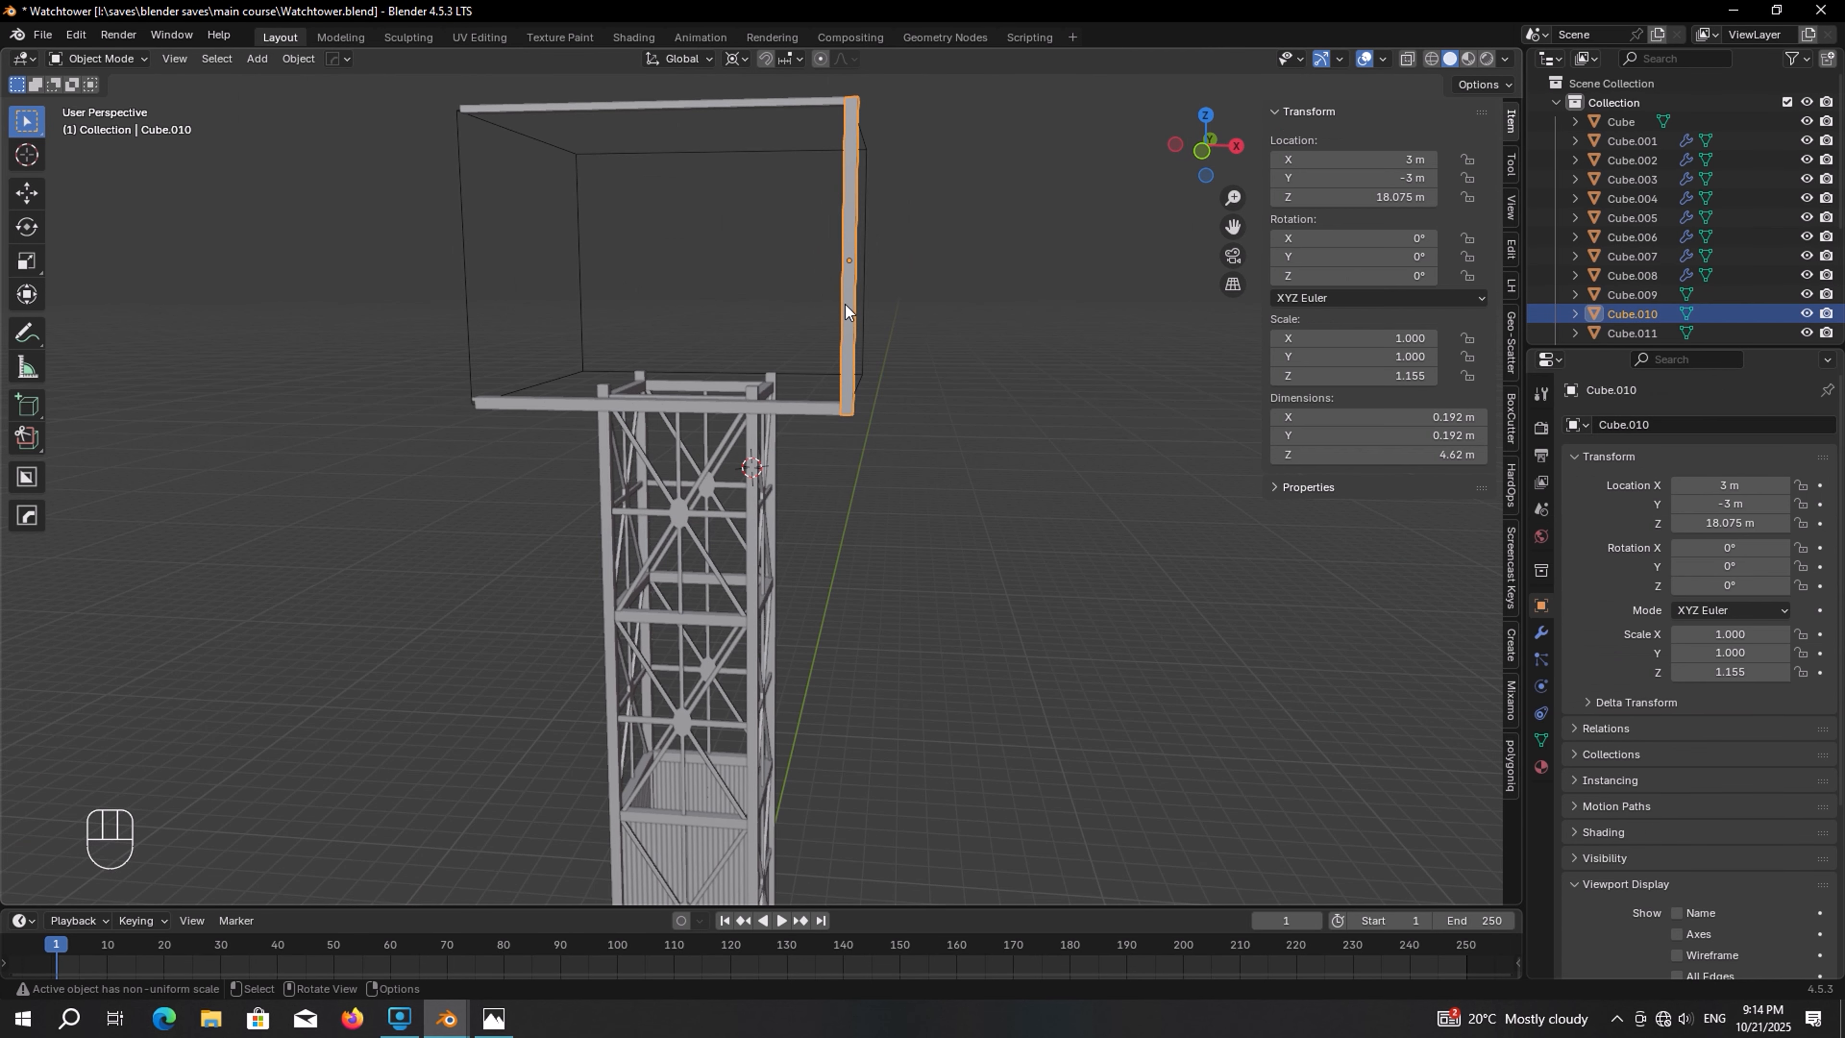
{"action": "key", "text": "shift+d"}
{"action": "key", "text": "x"}
{"action": "left_click", "coordinate": [928, 311]}
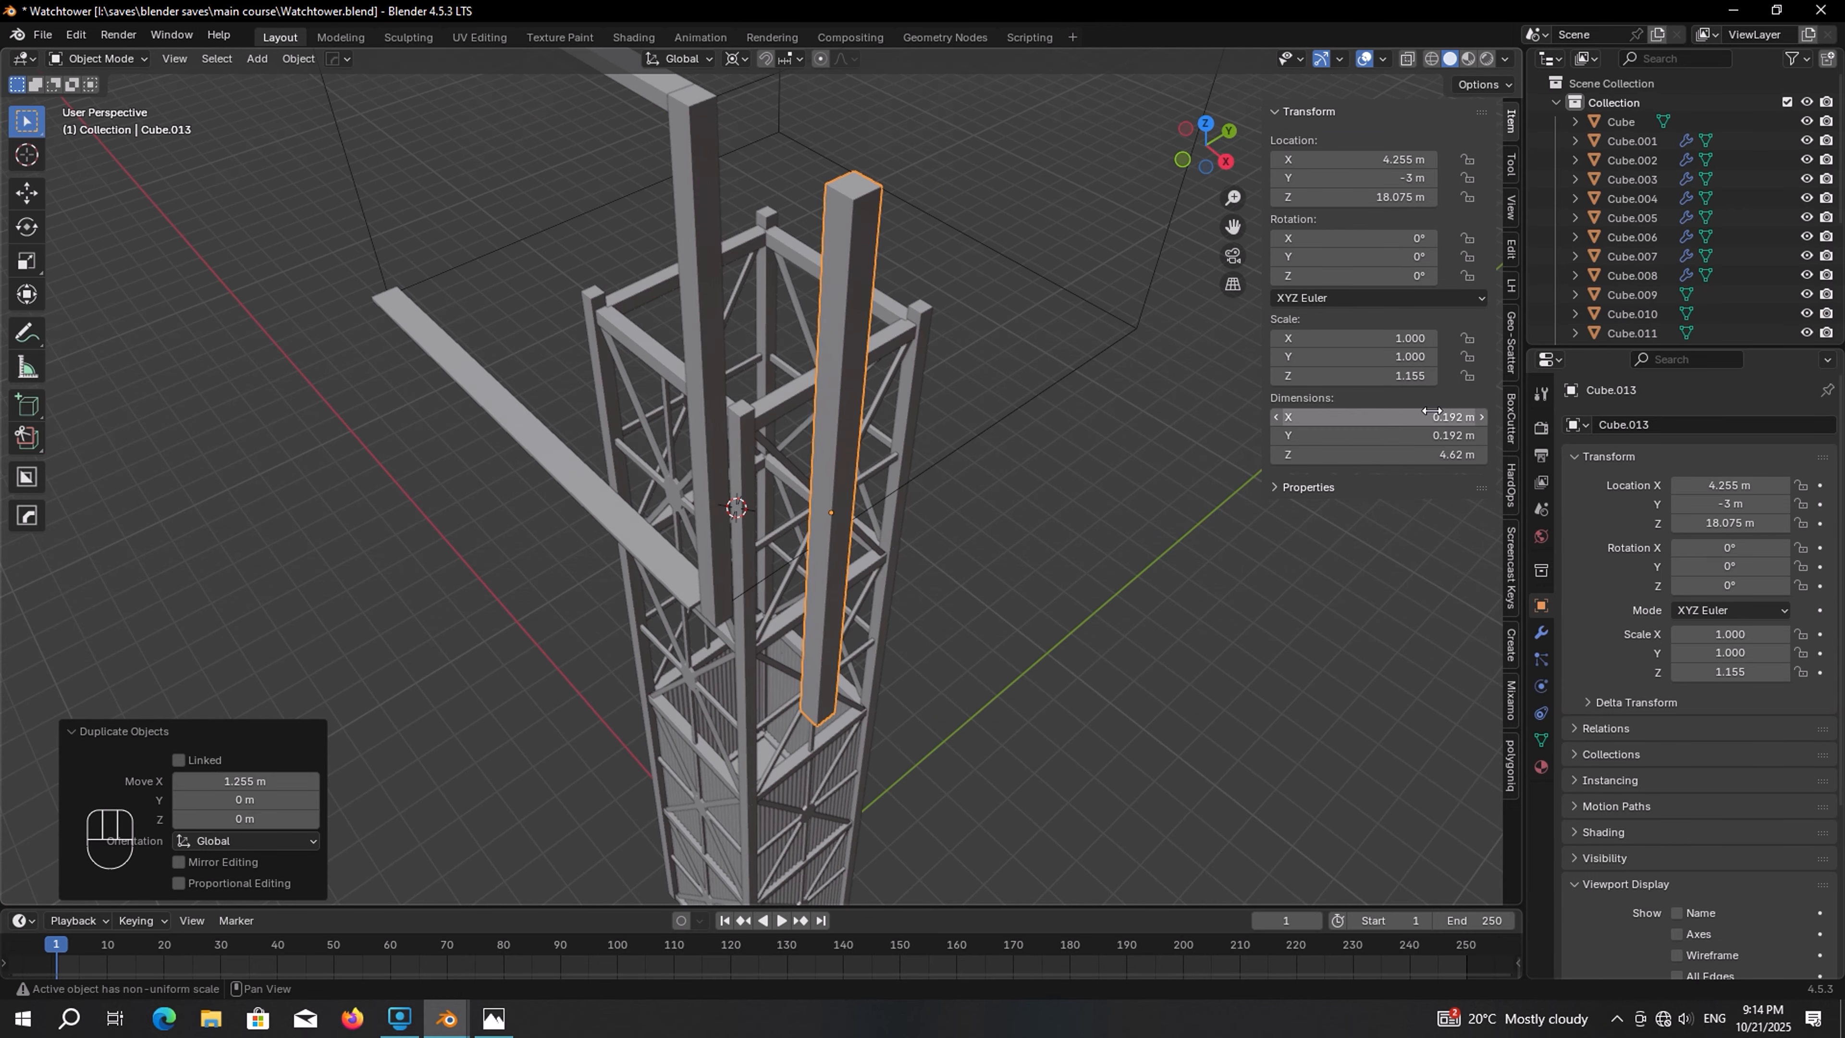
{"action": "left_click_drag", "start_coordinate": [1432, 415], "coordinate": [1378, 436], "text": "shift"}
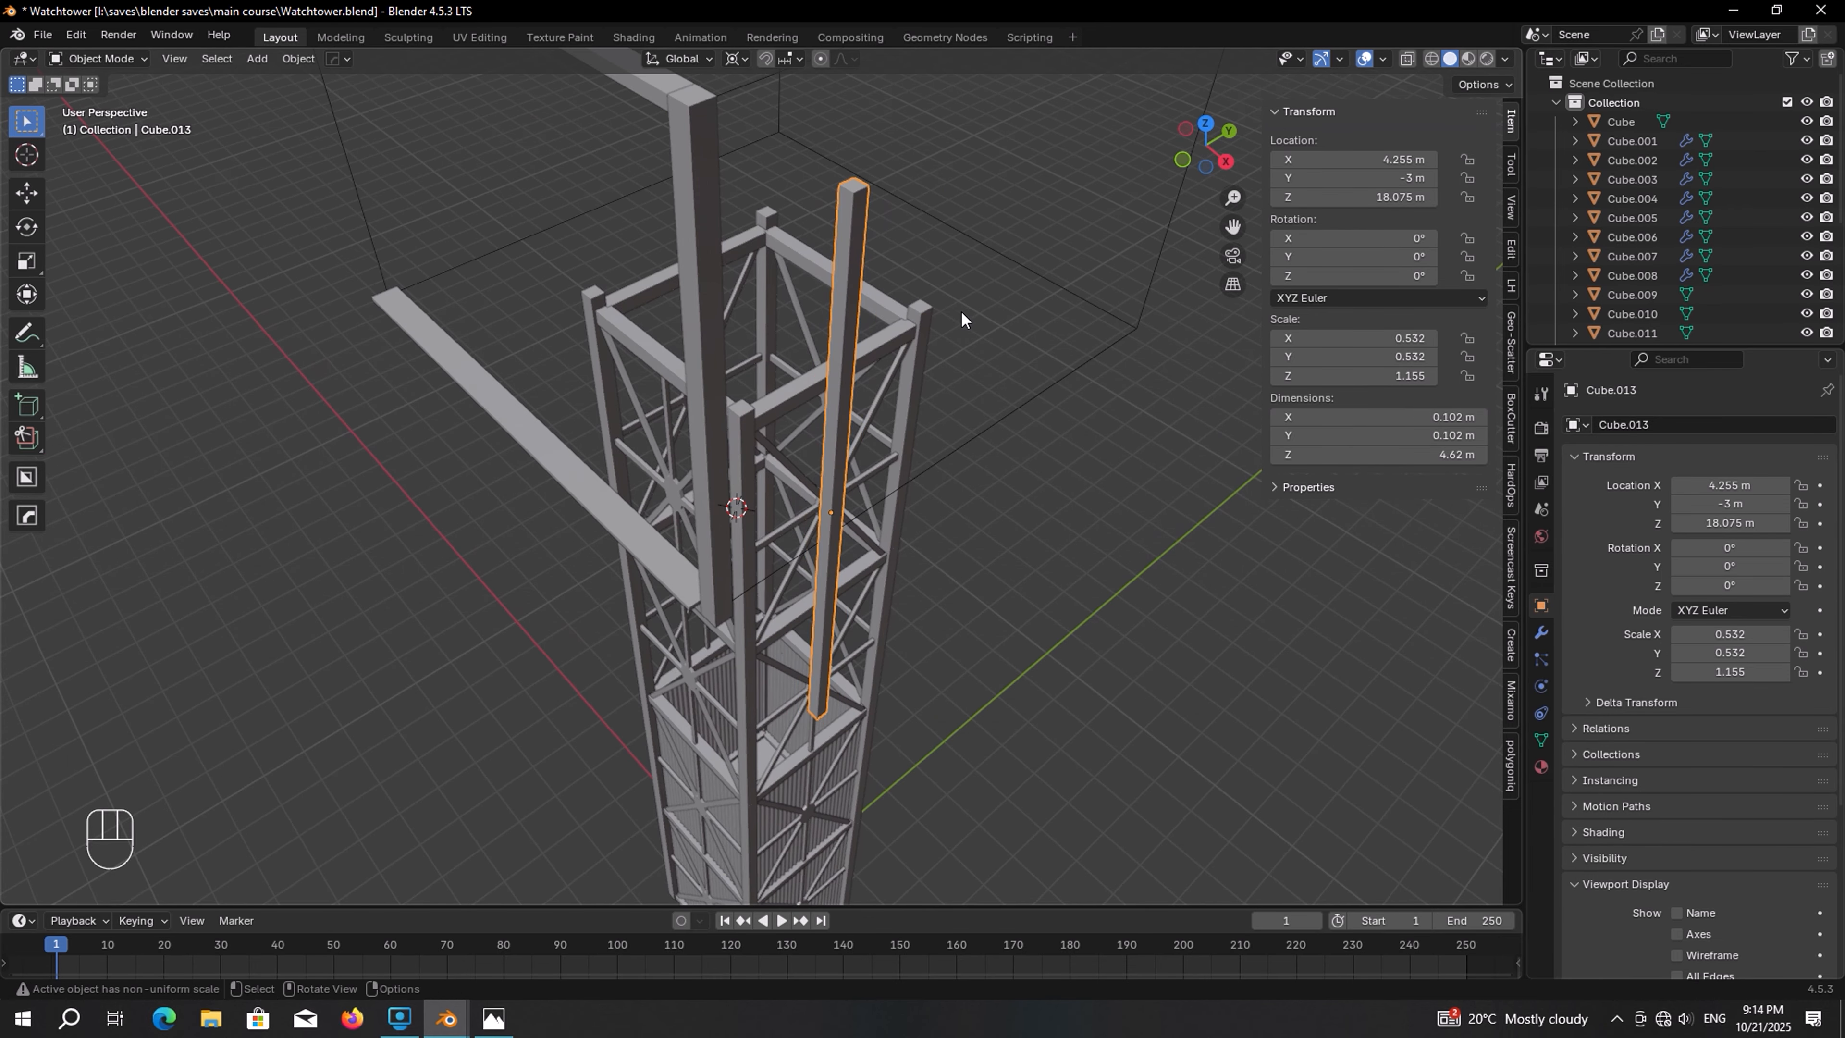
Snap the thin post to the 3D cursor on the cube's bottom edge
{"action": "scroll", "coordinate": [928, 325], "scroll_direction": "down", "scroll_amount": 3}
{"action": "middle_click_drag", "start_coordinate": [900, 384], "coordinate": [937, 346]}
{"action": "key", "text": "shift+s"}
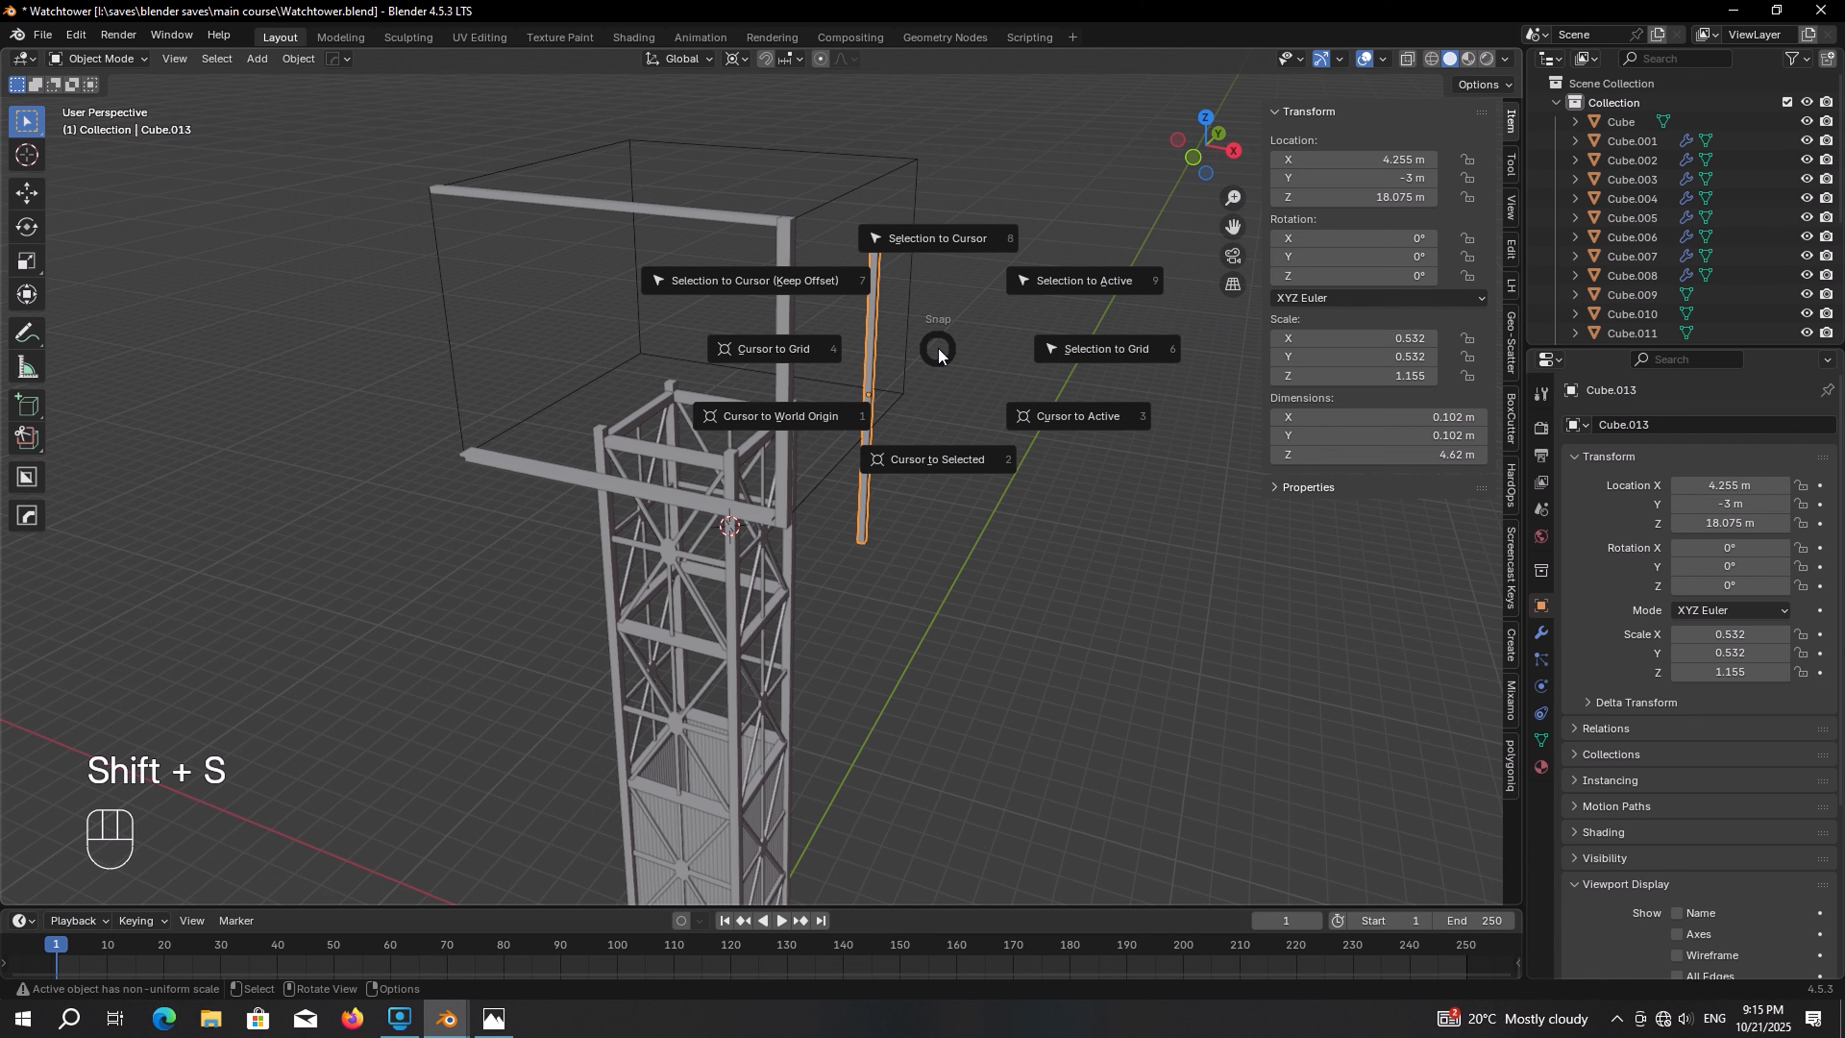
{"action": "left_click", "coordinate": [916, 260]}
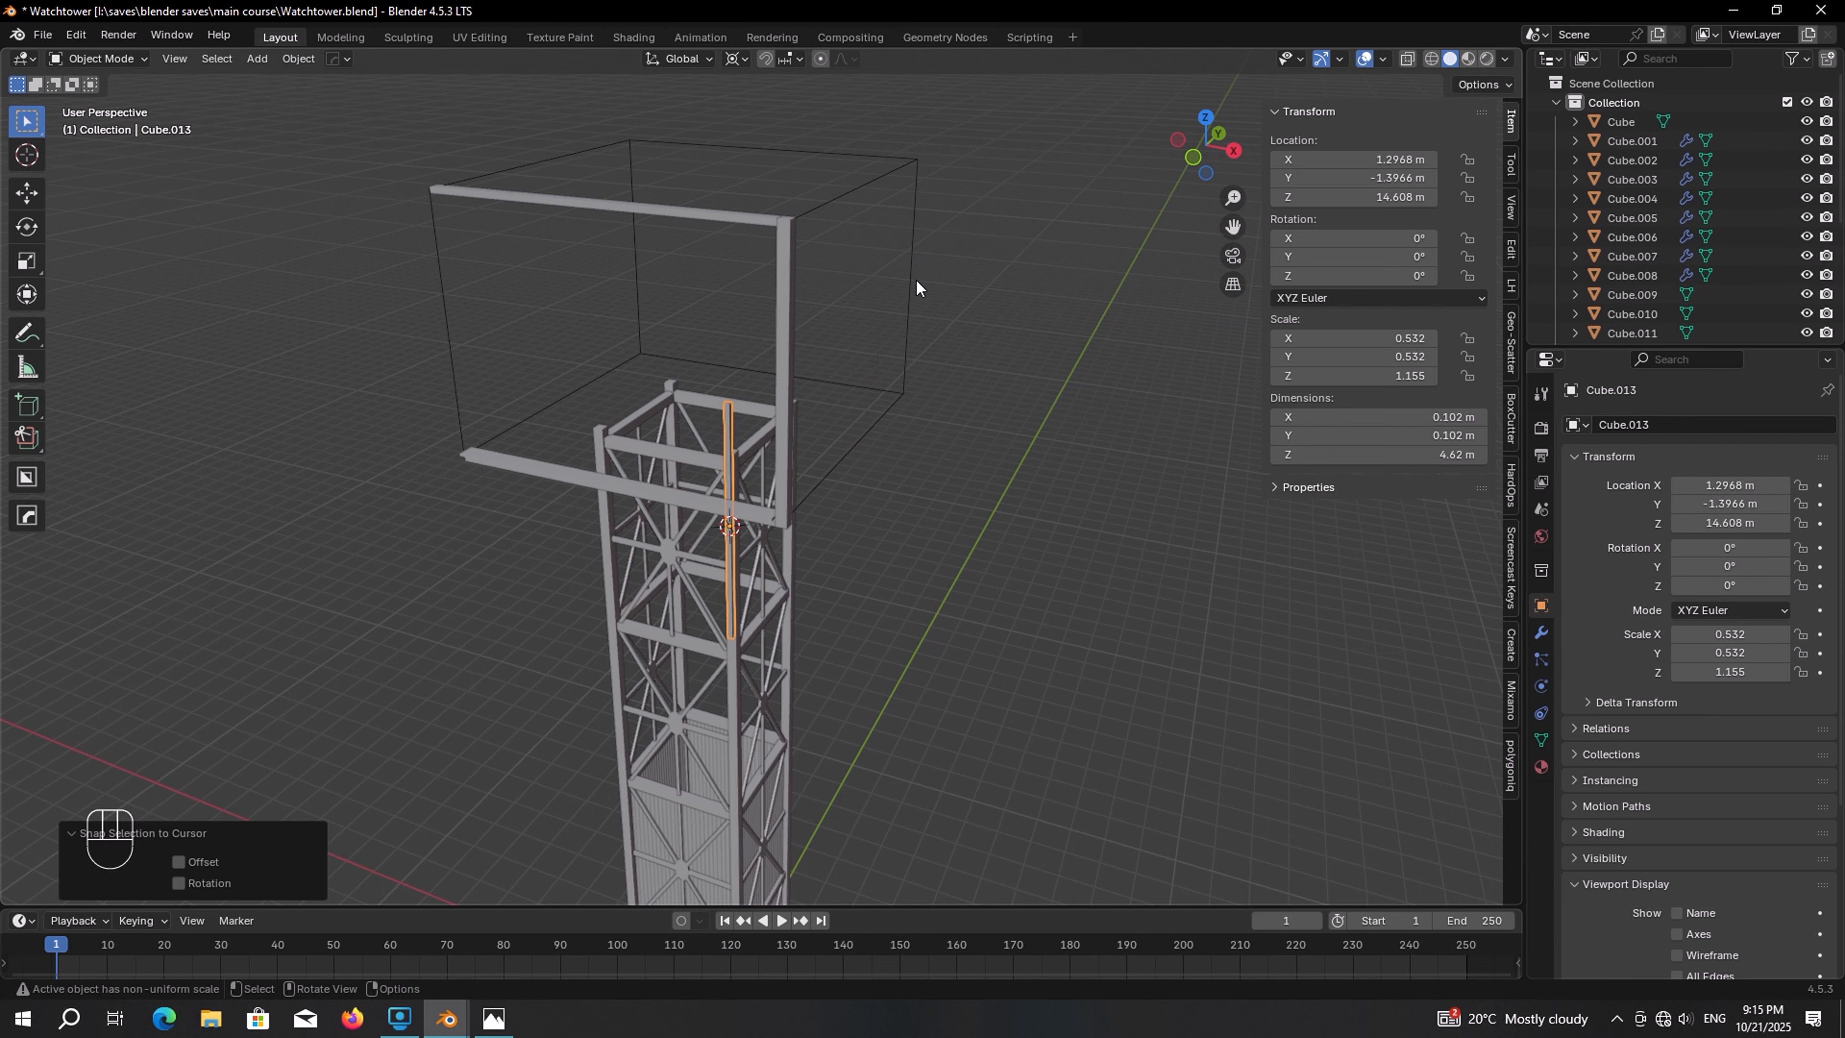
In side view, rotate the thin post 45° about X to make a diagonal brace
{"action": "key", "text": "KP_3"}
{"action": "scroll", "coordinate": [928, 549], "scroll_direction": "up", "scroll_amount": 4}
{"action": "middle_click_drag", "start_coordinate": [927, 539], "coordinate": [877, 510], "text": "shift"}
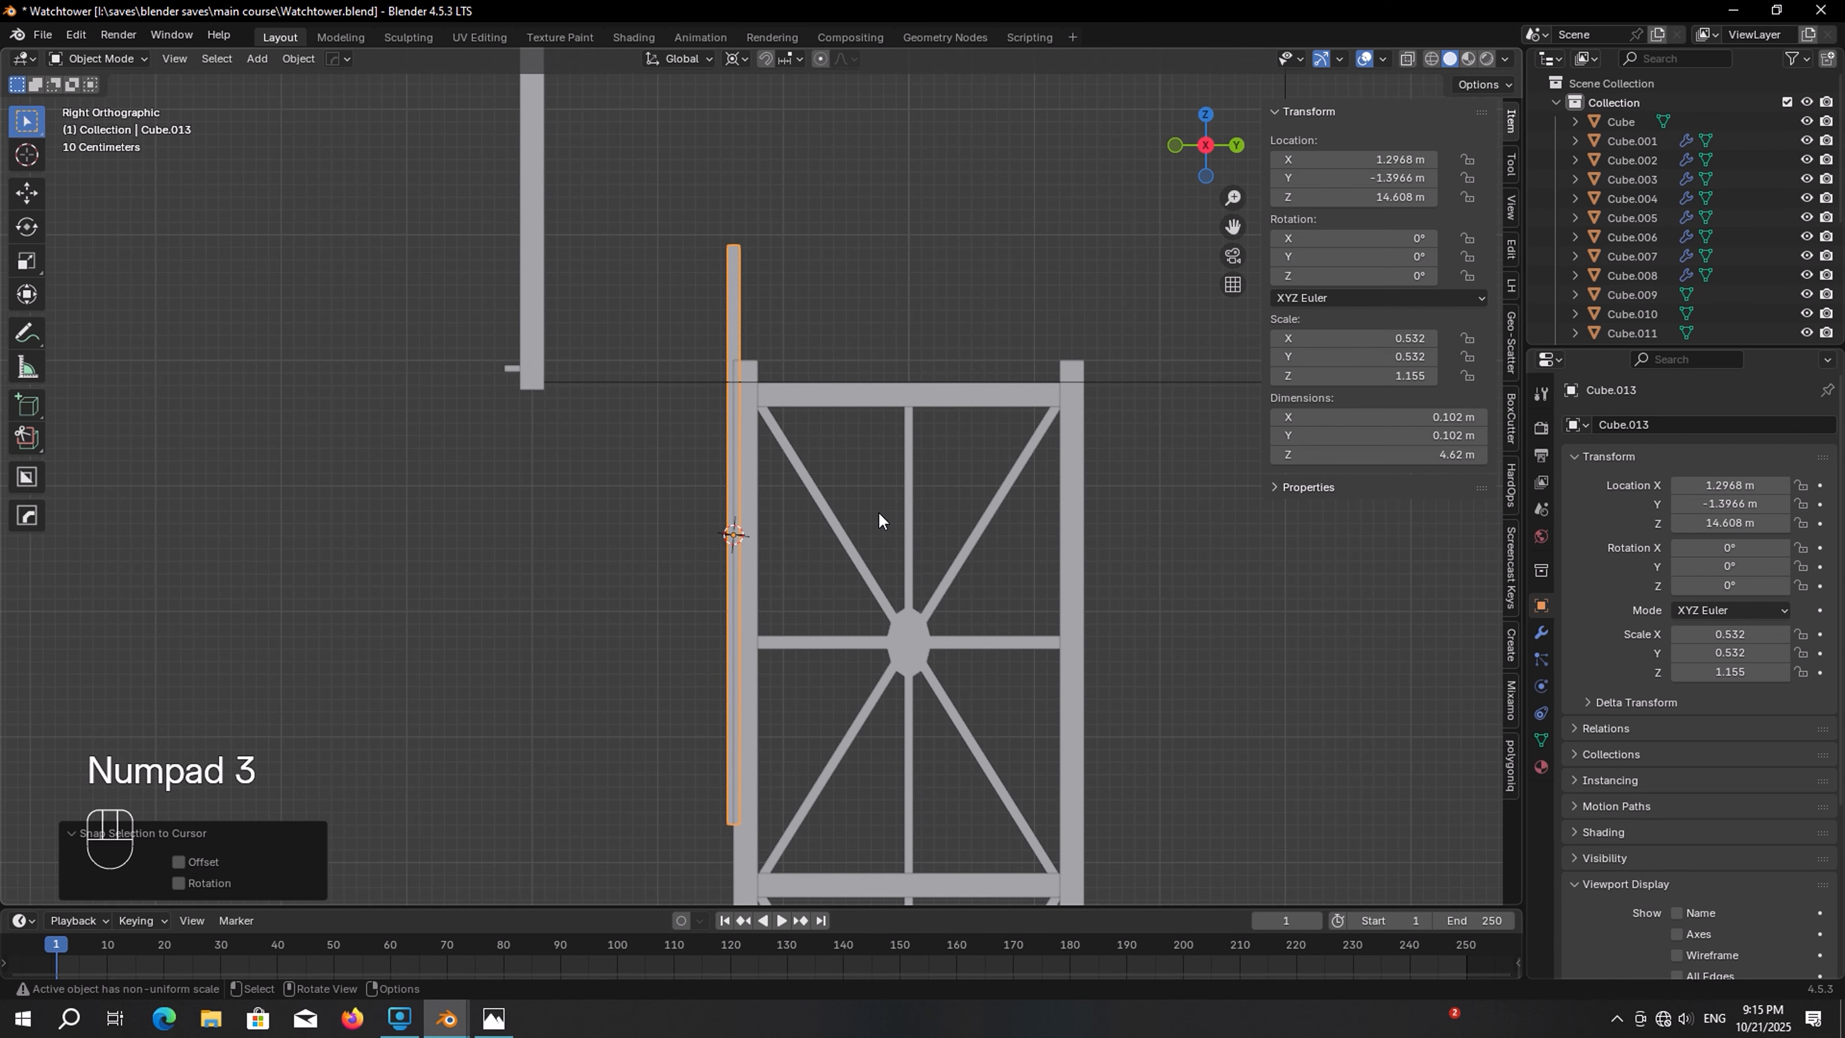
{"action": "key", "text": "r"}
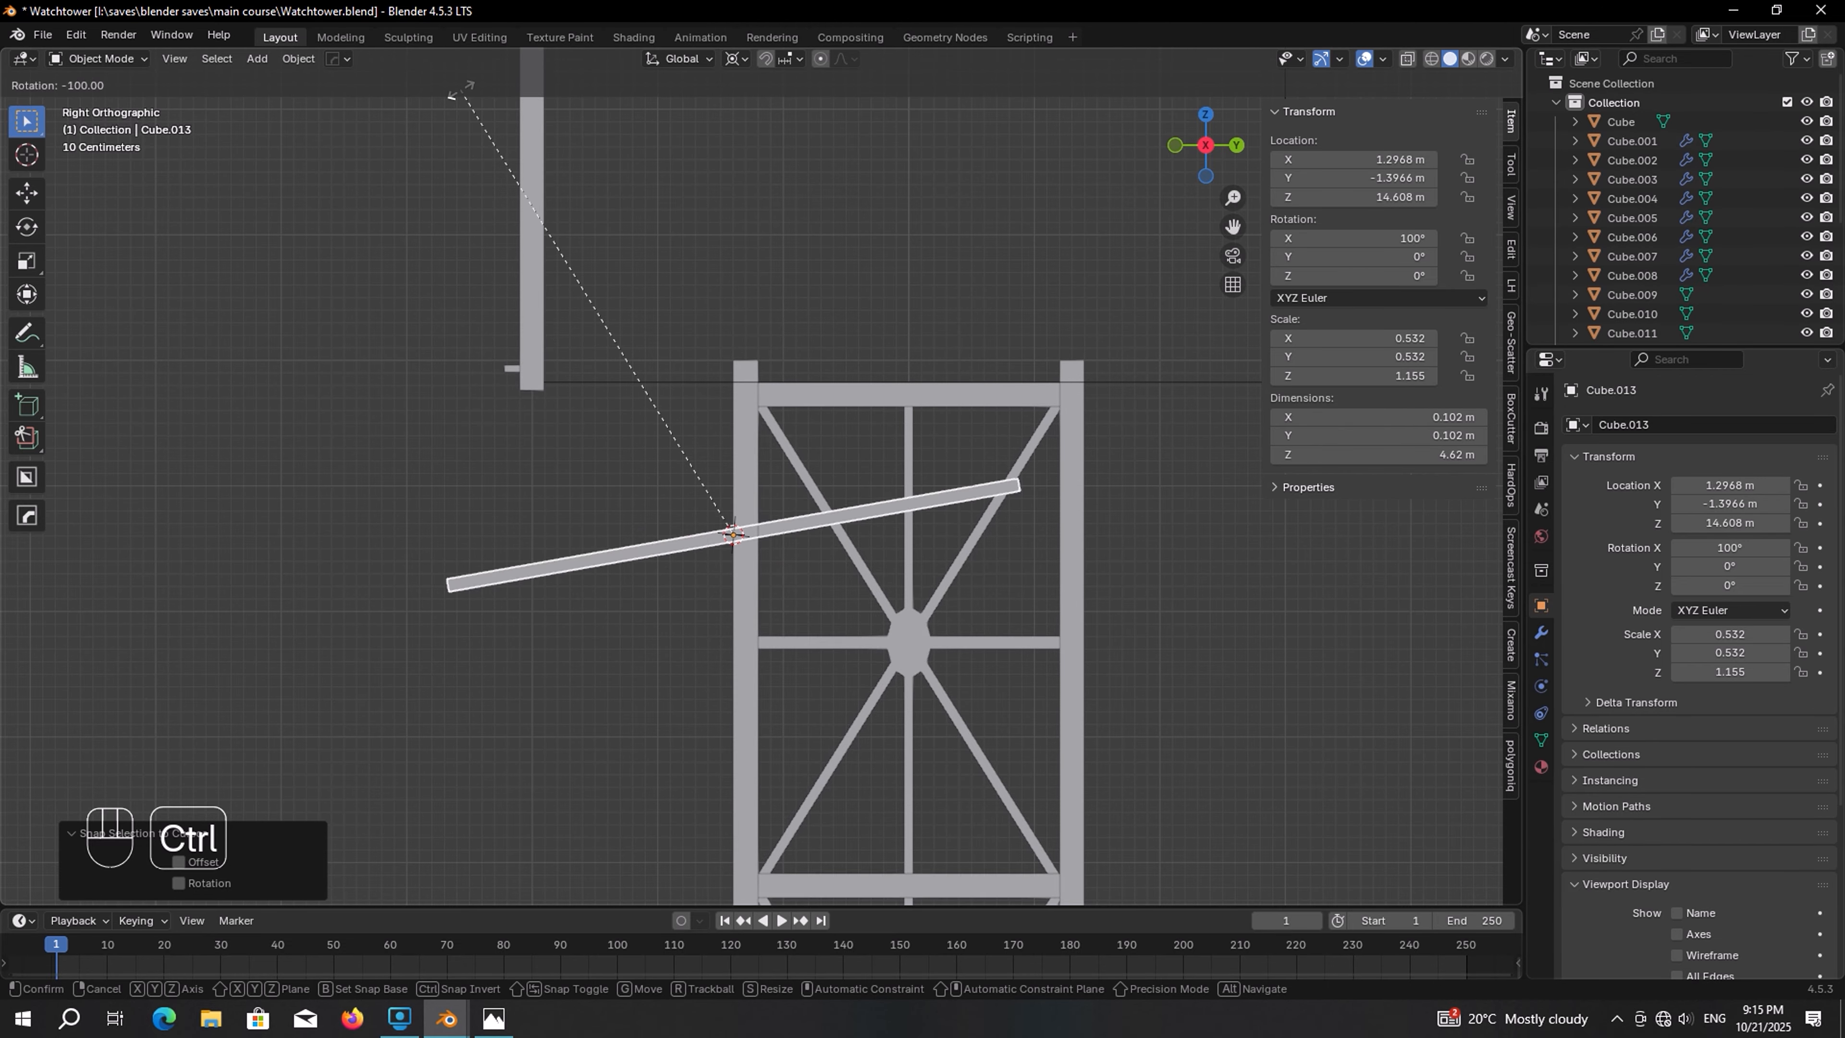
{"action": "left_click", "coordinate": [885, 188]}
Shorten the brace along its own length to about 2.5 m
{"action": "key", "text": "s"}
{"action": "key", "text": "s"}
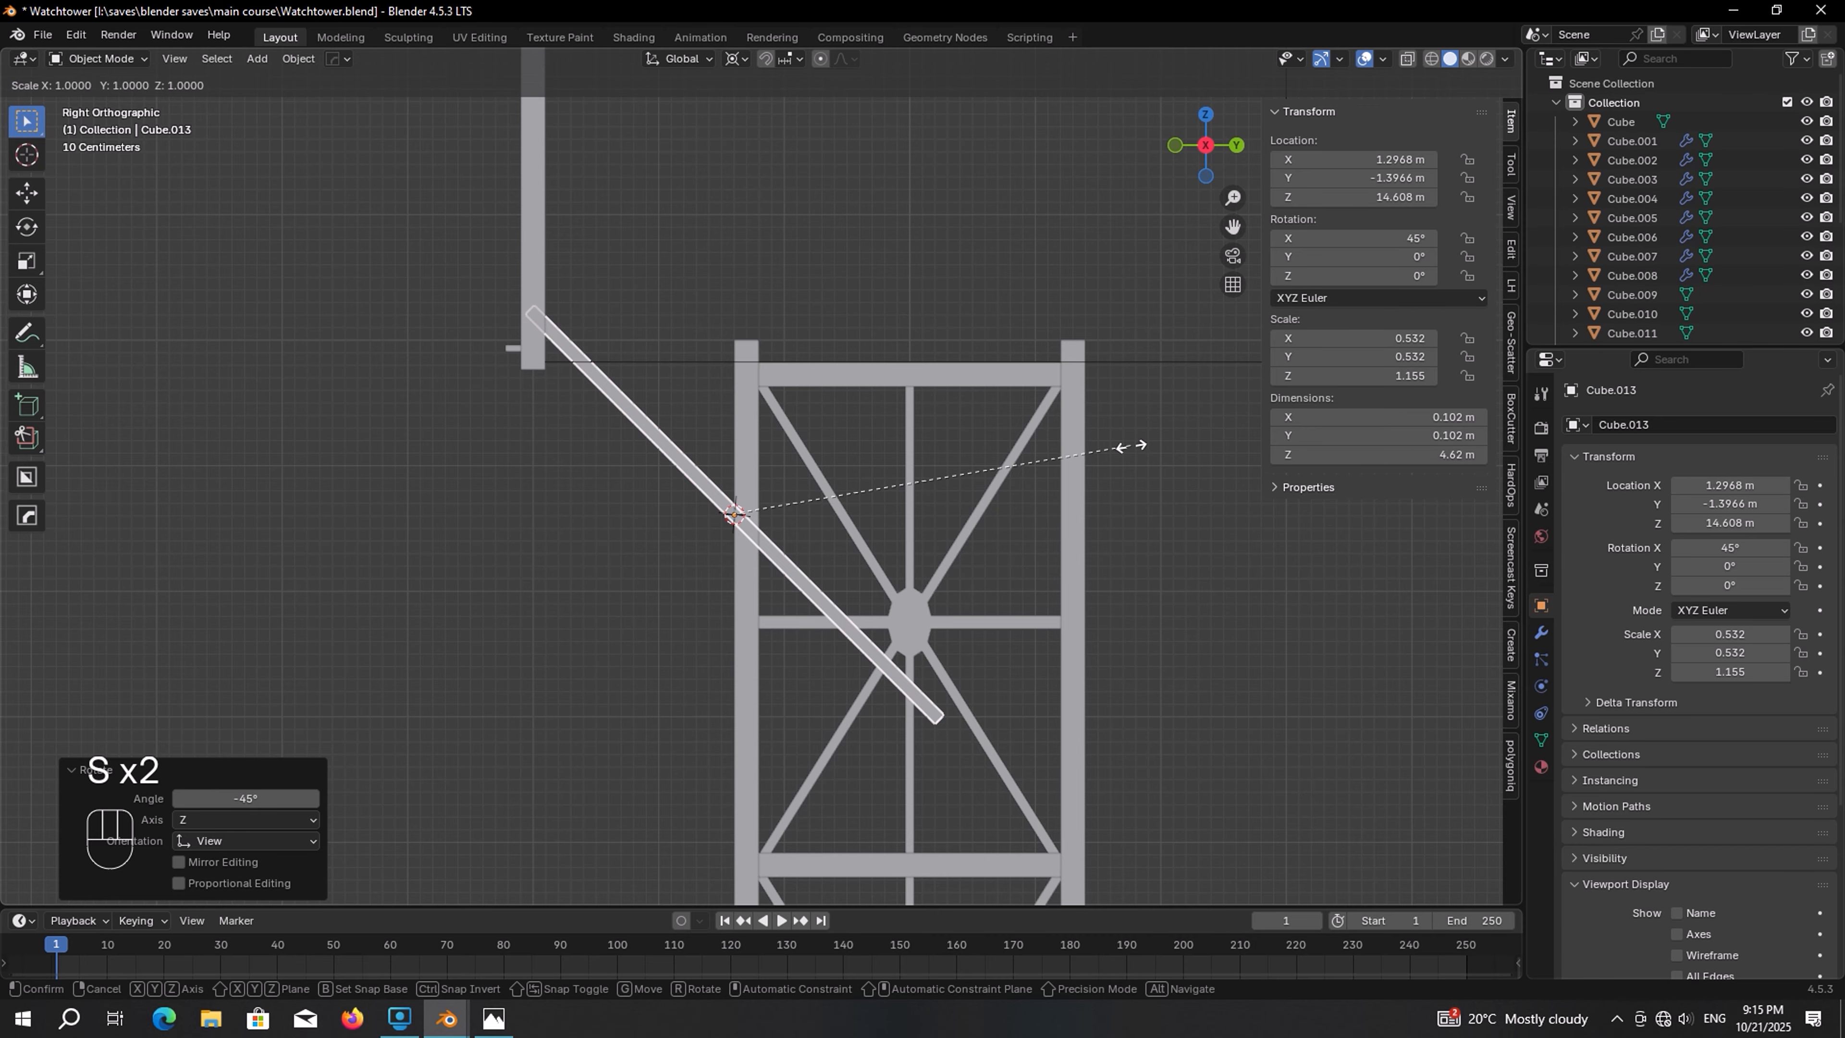
{"action": "key", "text": "z"}
{"action": "key", "text": "z"}
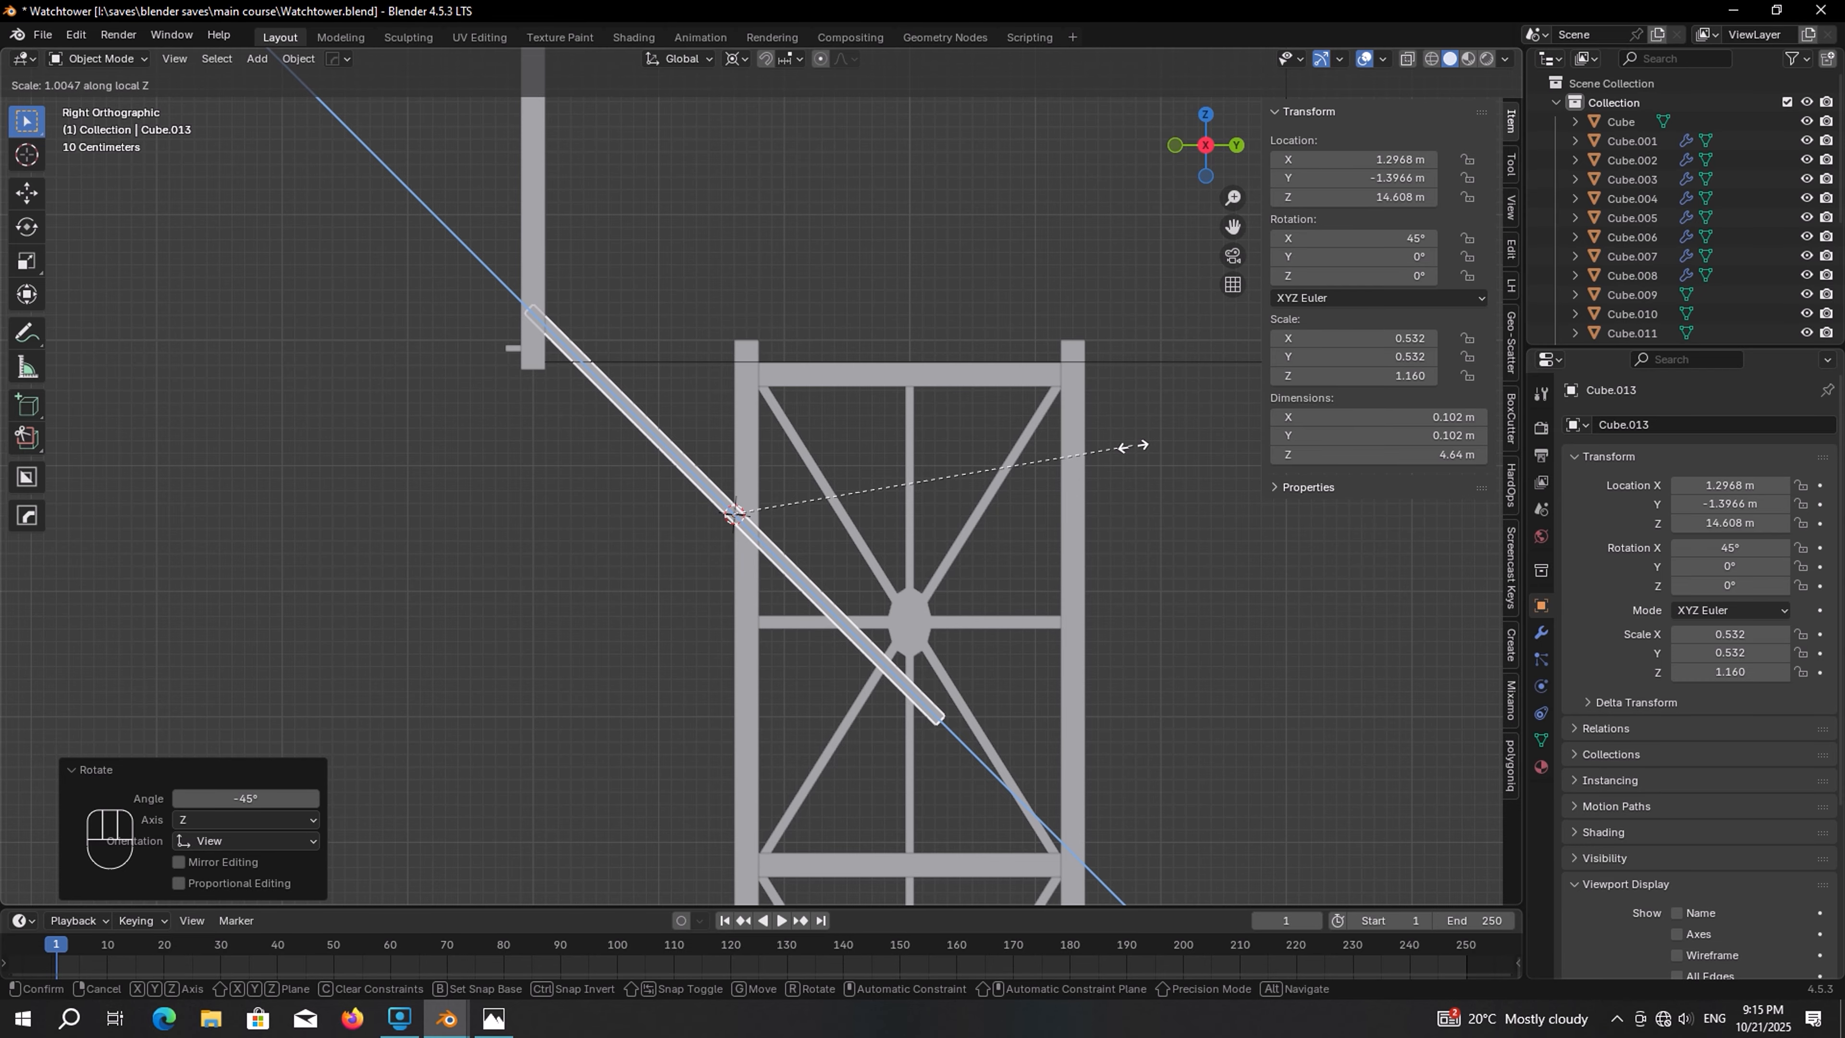
{"action": "left_click", "coordinate": [932, 457]}
{"action": "scroll", "coordinate": [990, 516], "scroll_direction": "up", "scroll_amount": 2}
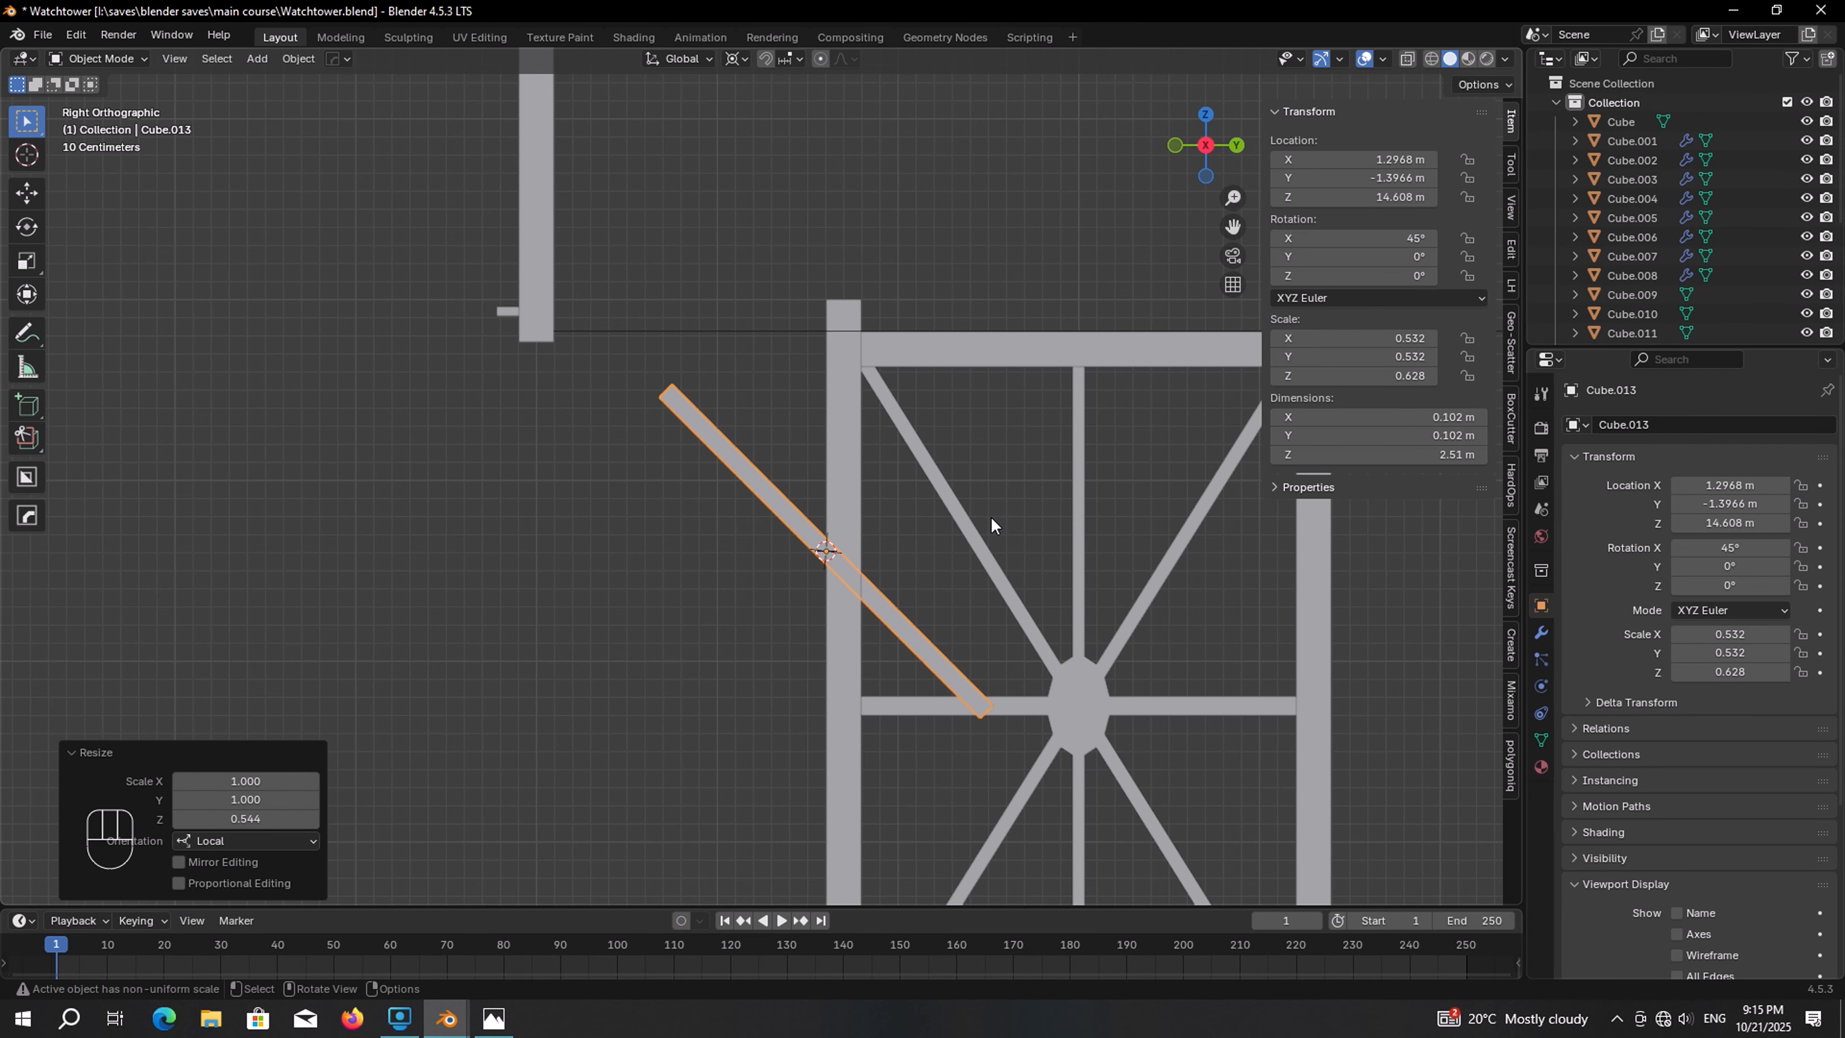
Move the brace so its upper end meets the corner post below the beam
{"action": "key", "text": "g"}
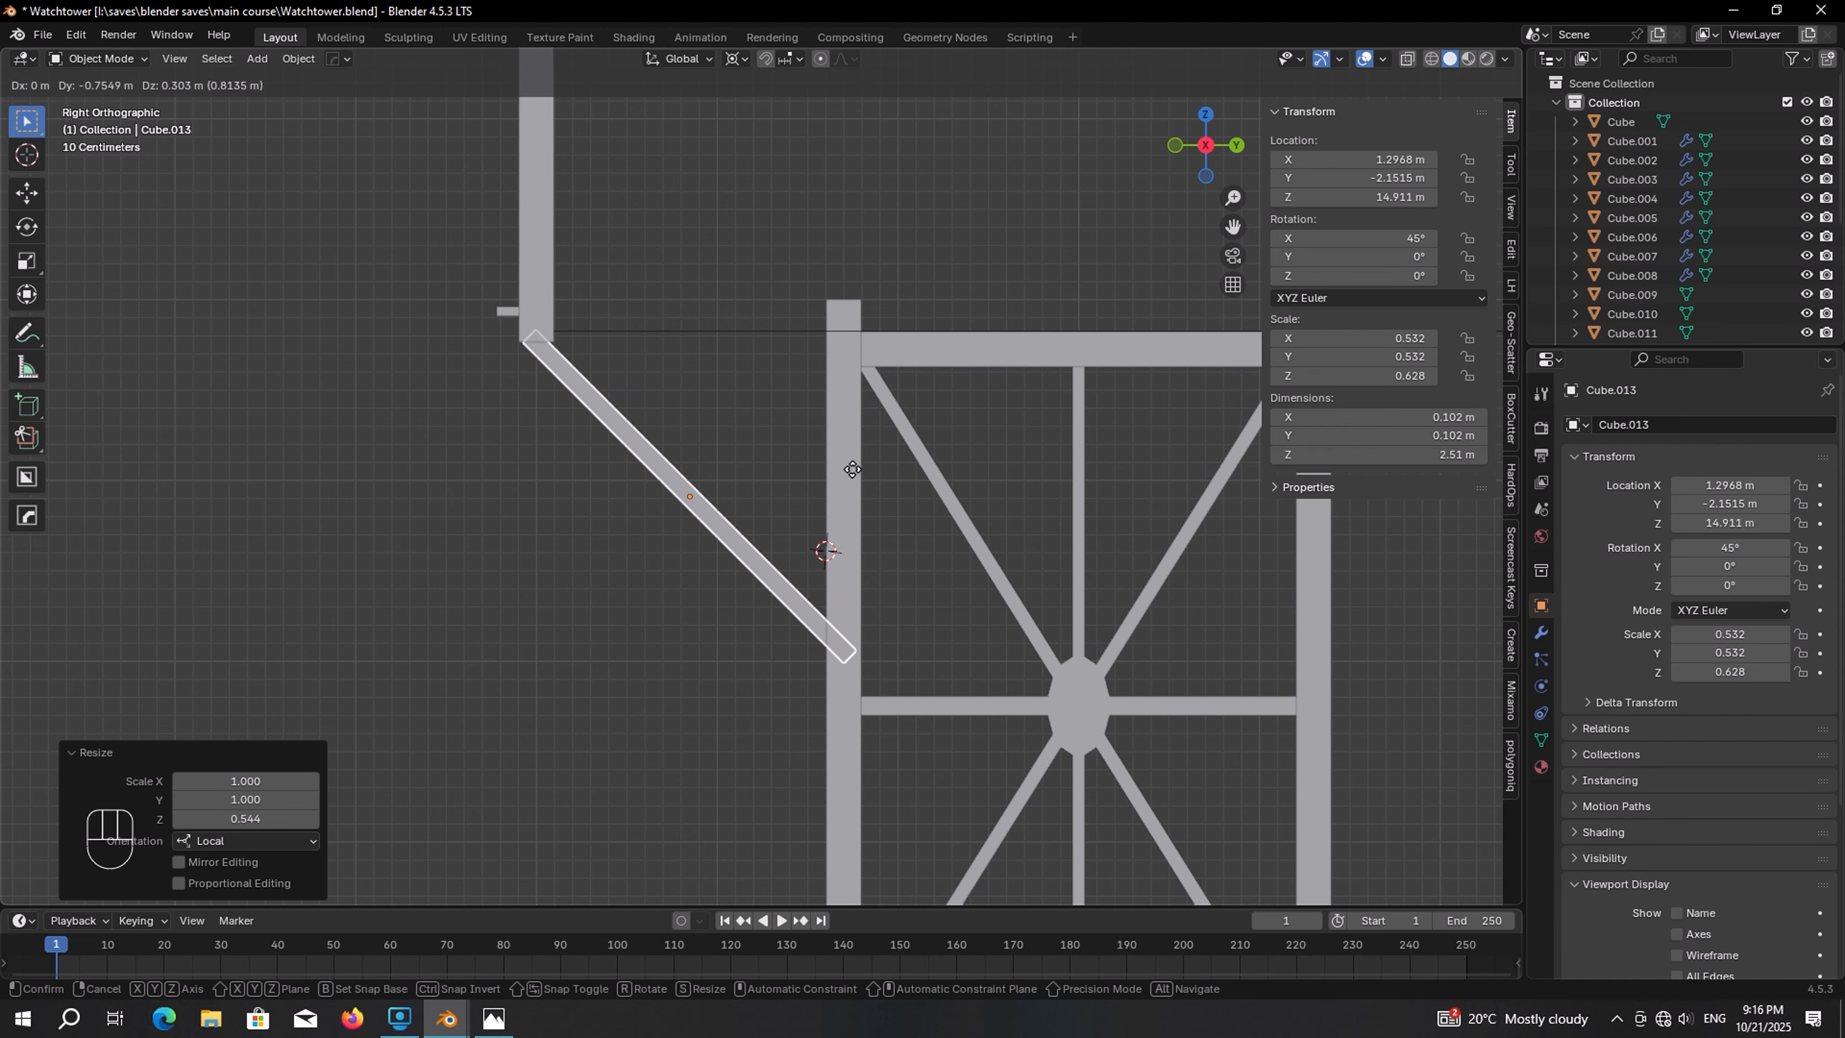
{"action": "left_click", "coordinate": [852, 469]}
{"action": "middle_click_drag", "start_coordinate": [852, 470], "coordinate": [784, 453]}
{"action": "key", "text": "alt+a"}
{"action": "left_click", "coordinate": [631, 470]}
In top view, duplicate the brace and rotate the copy 90° about Z
{"action": "key", "text": "KP_7"}
{"action": "scroll", "coordinate": [696, 517], "scroll_direction": "up", "scroll_amount": 2}
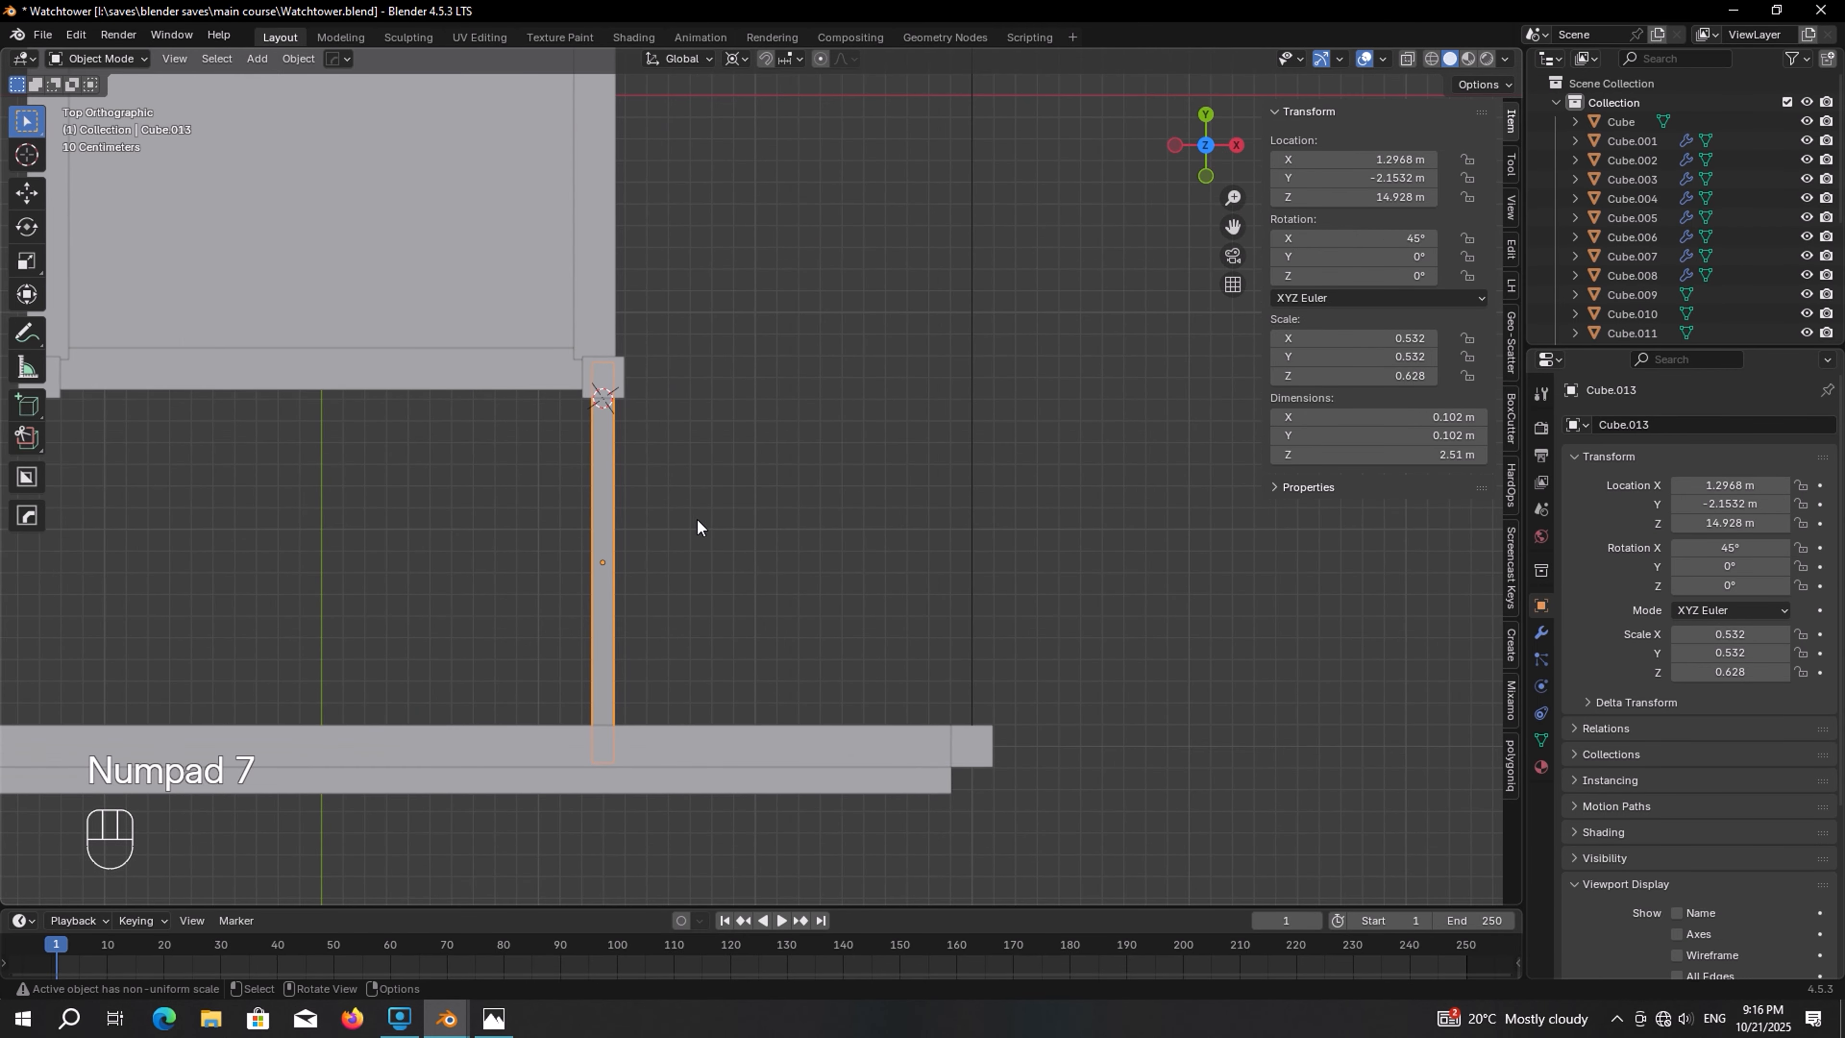
{"action": "key", "text": "shift+d"}
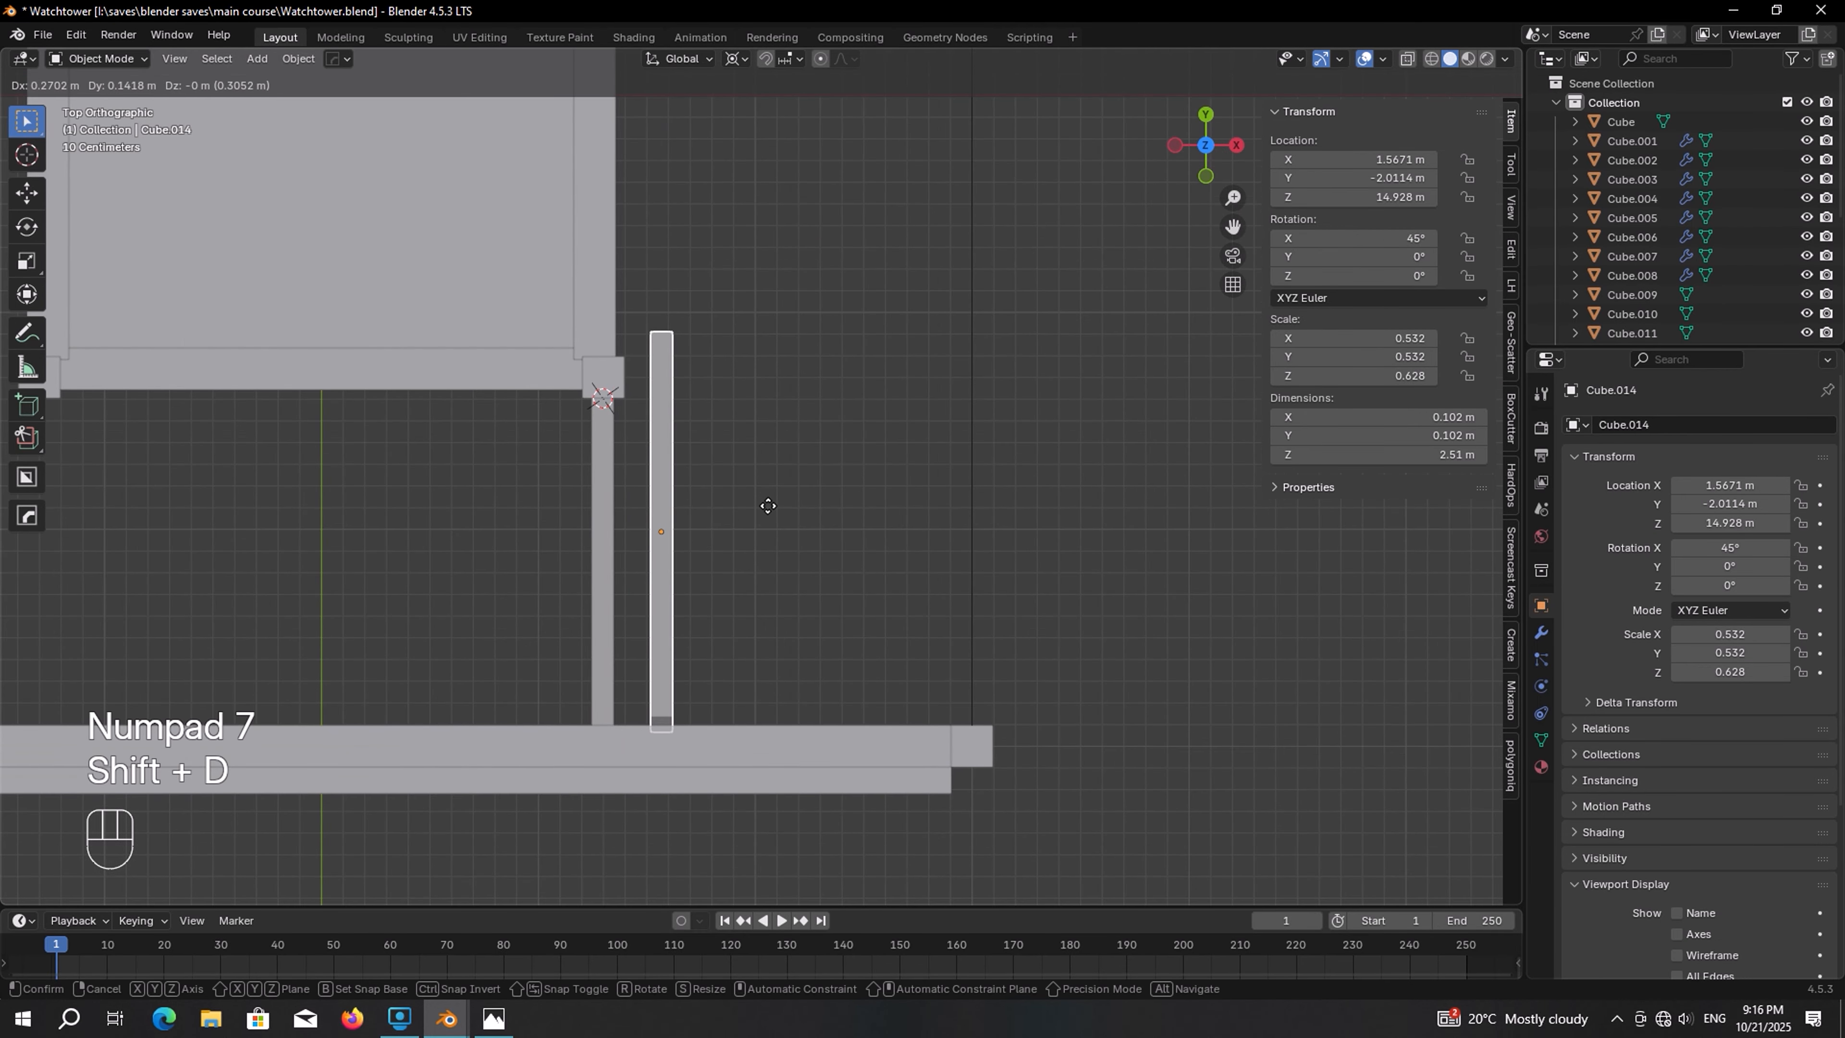
{"action": "key", "text": "r"}
{"action": "key", "text": "ctrl"}
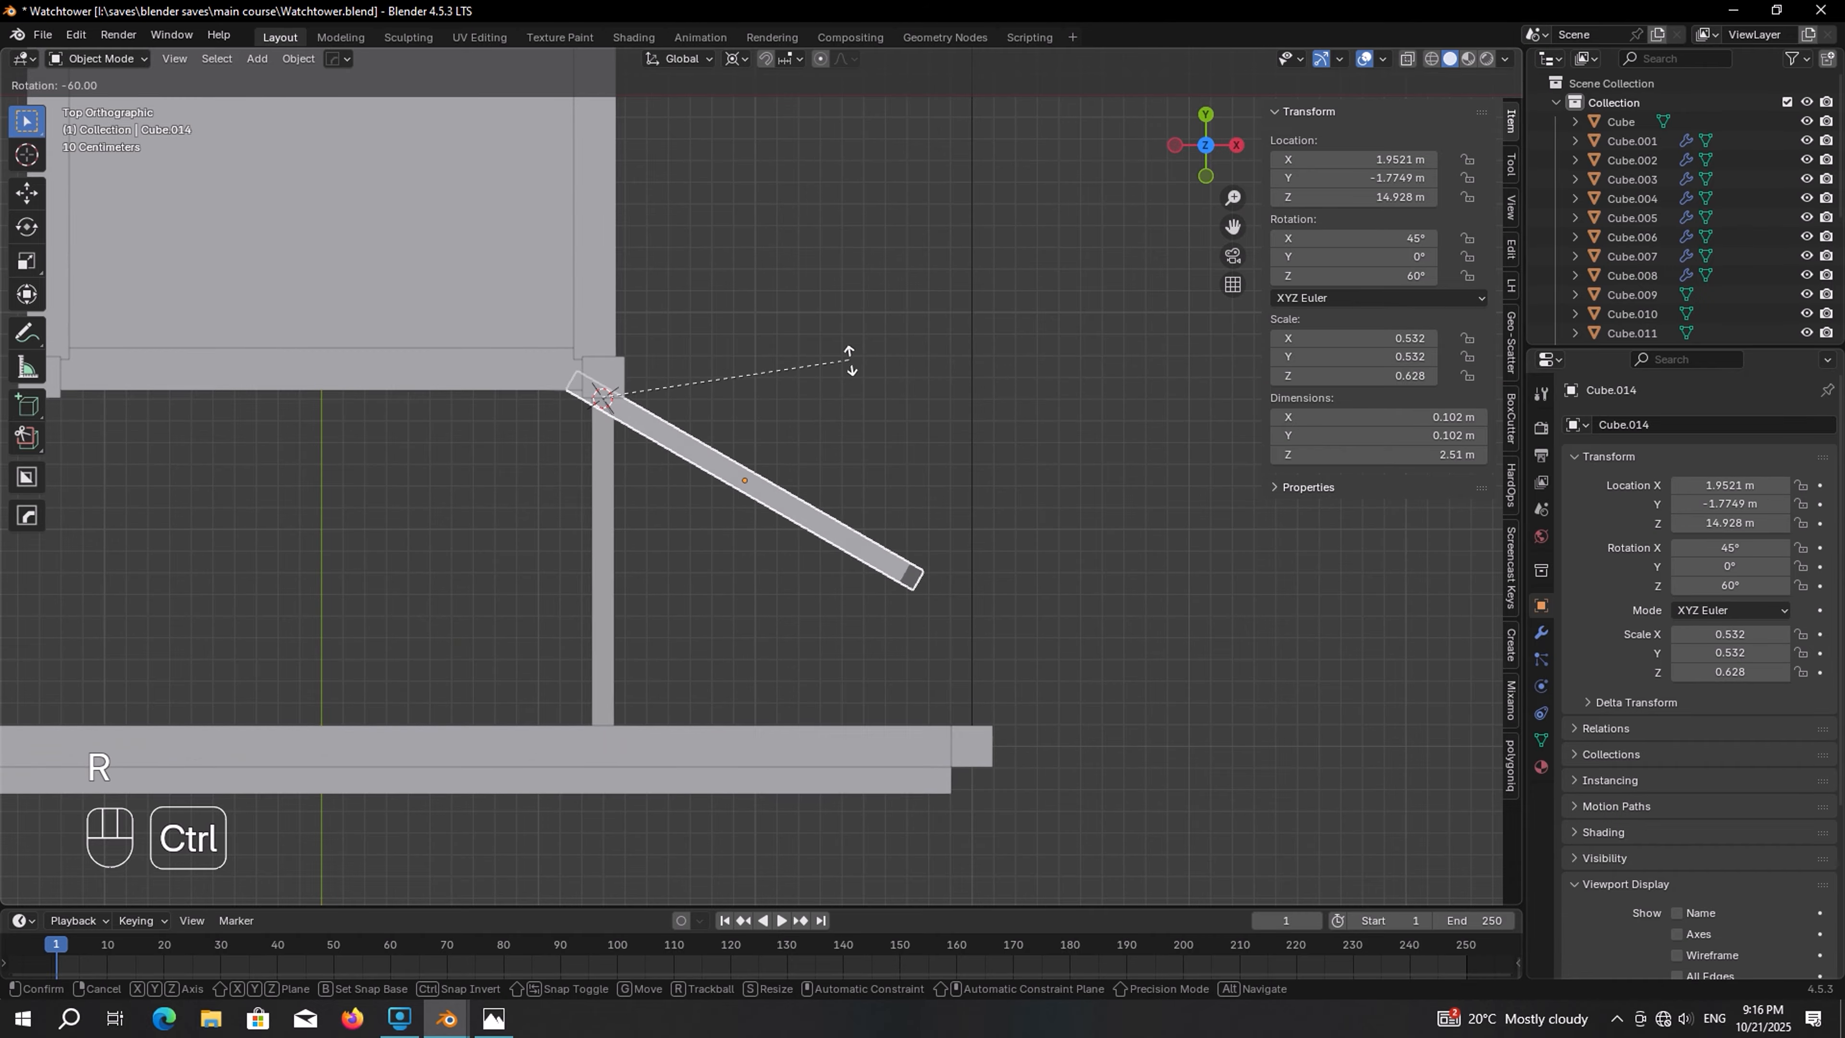
{"action": "left_click", "coordinate": [806, 275]}
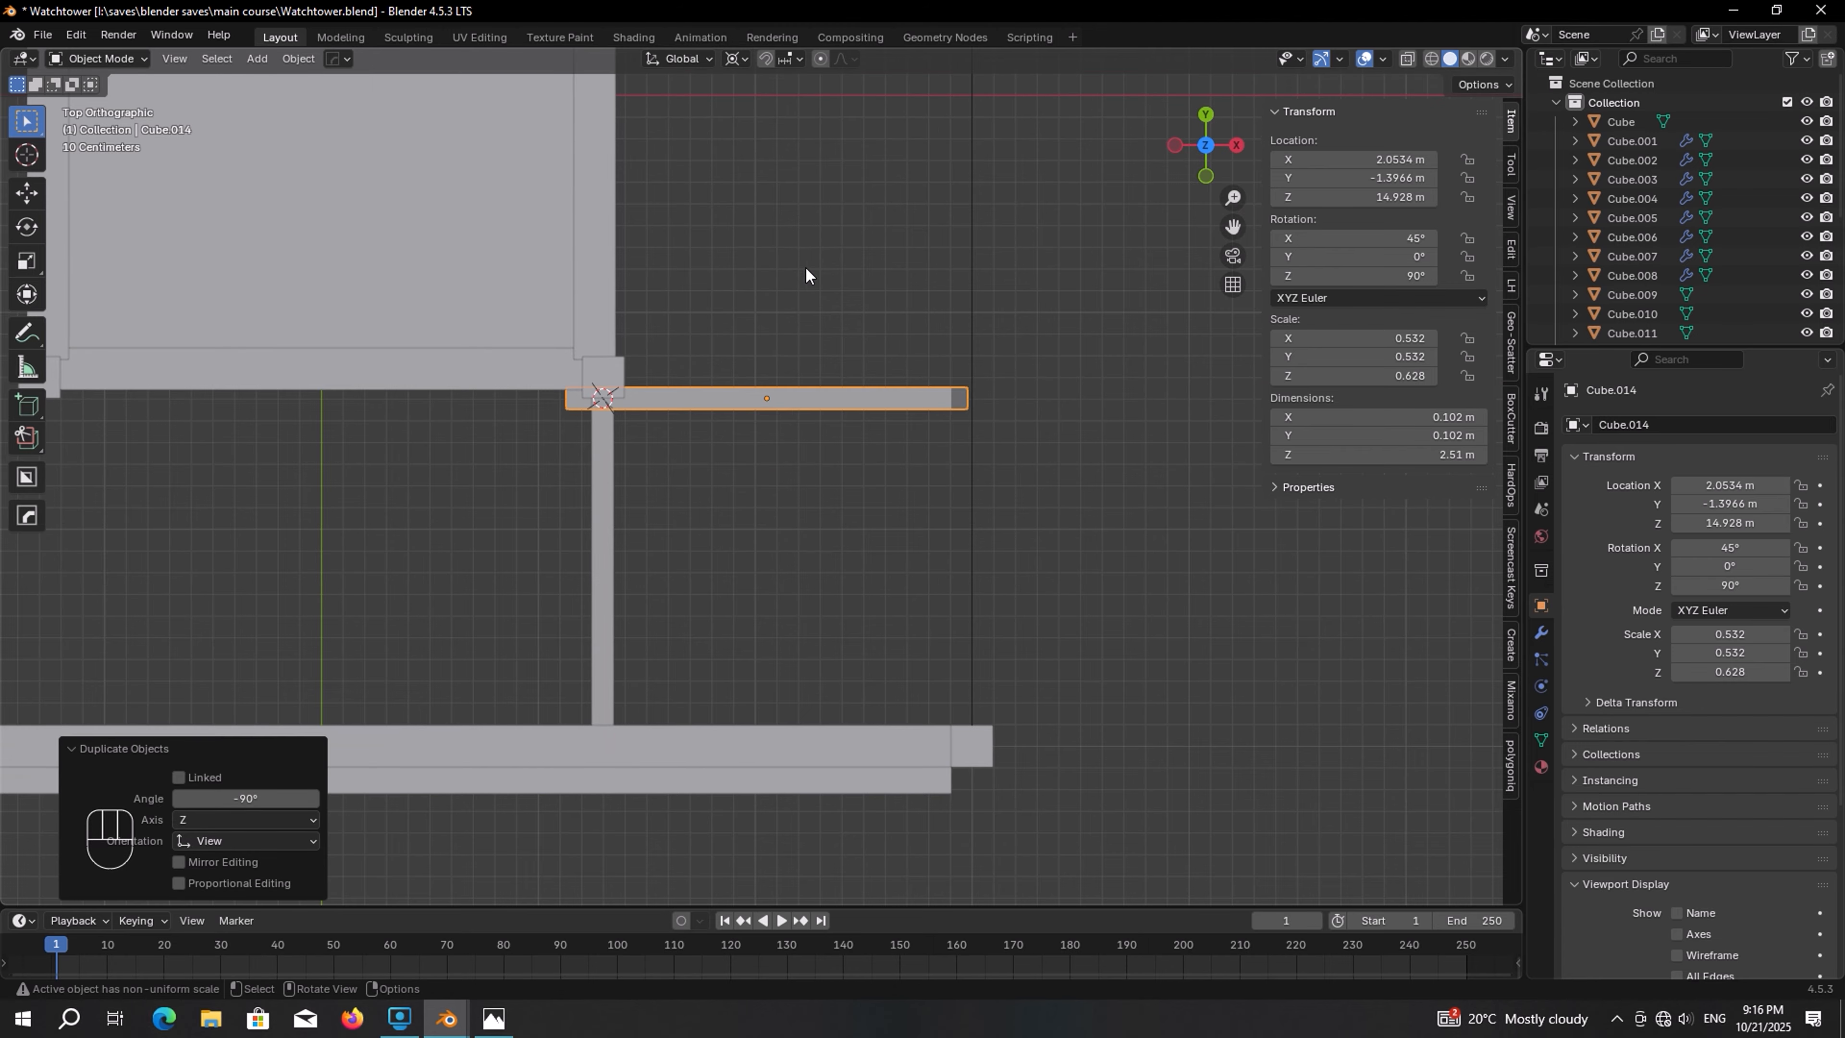
Try moving the rotated brace copy toward the corner, then undo the last two operations
{"action": "scroll", "coordinate": [803, 280], "scroll_direction": "up", "scroll_amount": 4}
{"action": "middle_click_drag", "start_coordinate": [680, 352], "coordinate": [898, 462], "text": "shift"}
{"action": "key", "text": "g"}
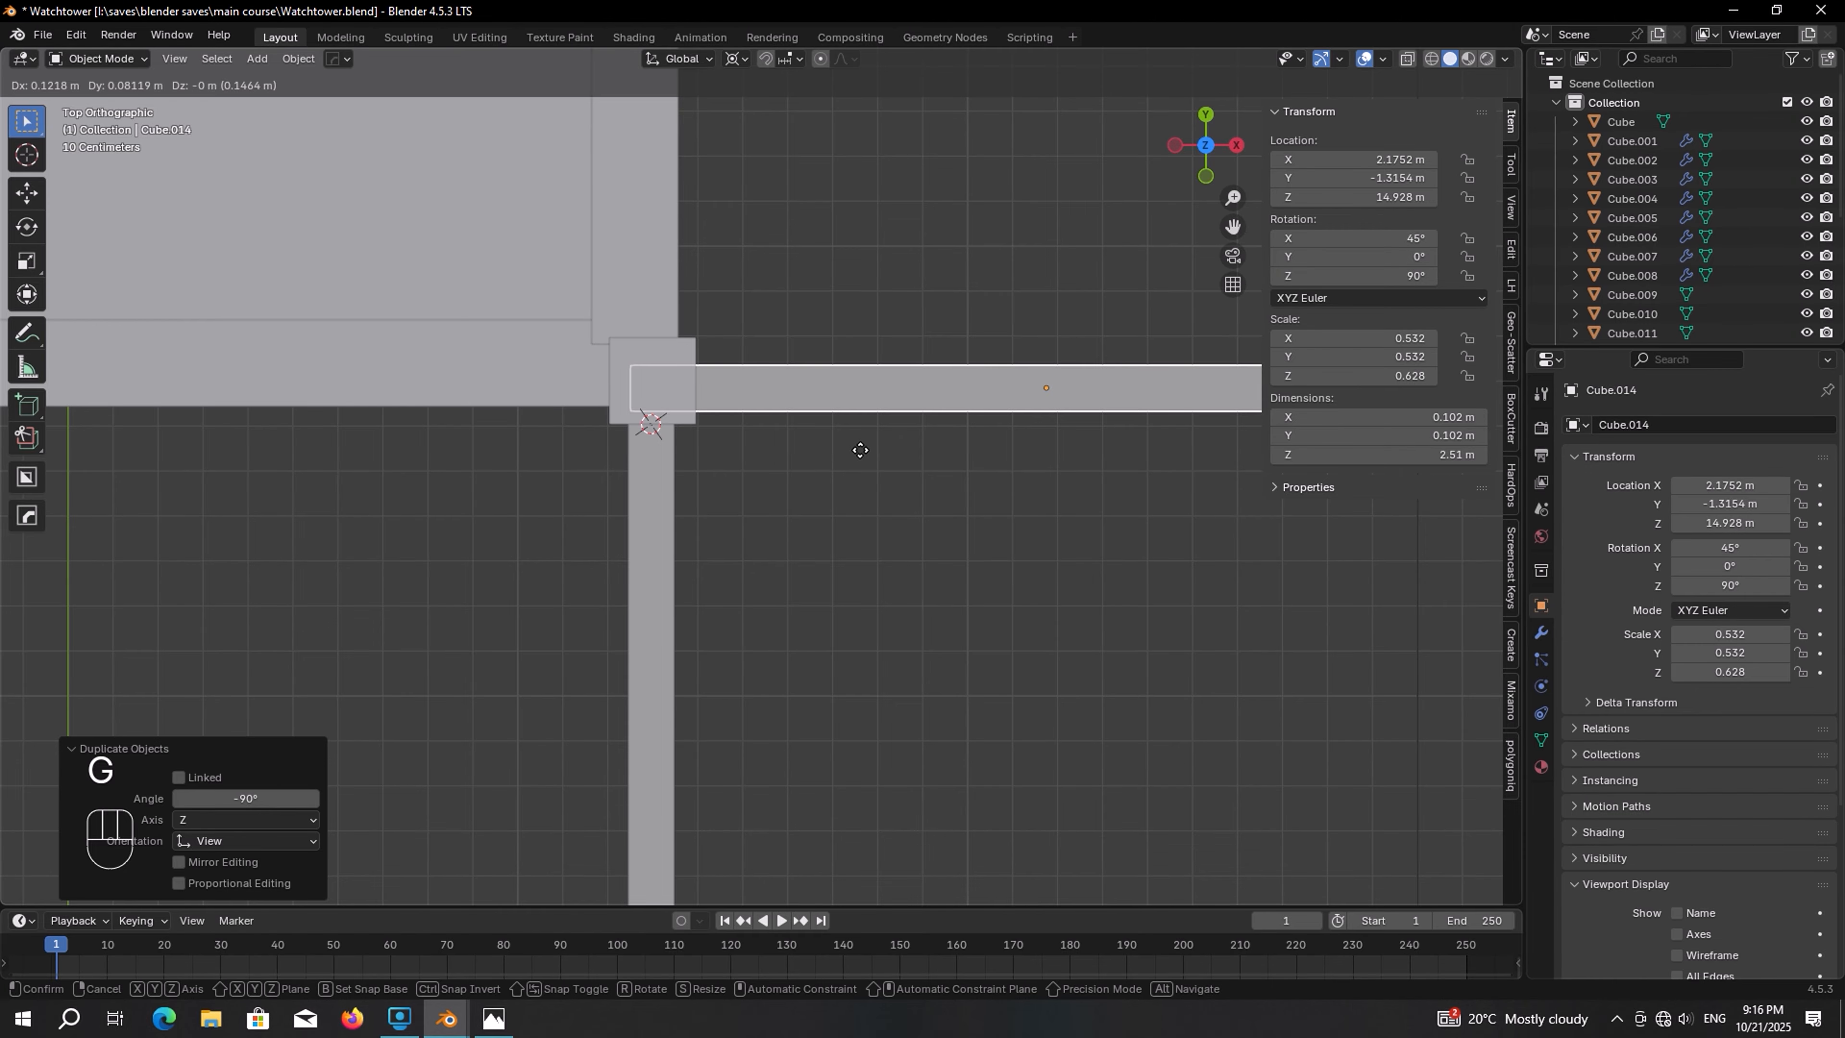
{"action": "left_click", "coordinate": [860, 450]}
{"action": "middle_click_drag", "start_coordinate": [869, 474], "coordinate": [813, 465]}
{"action": "key", "text": "ctrl+z"}
{"action": "key", "text": "ctrl+z"}
Duplicate the pair of corner braces and move the copies about 5.07 m up along Z to the cabin top
{"action": "left_click", "coordinate": [722, 464], "text": "shift"}
{"action": "key", "text": "shift+d"}
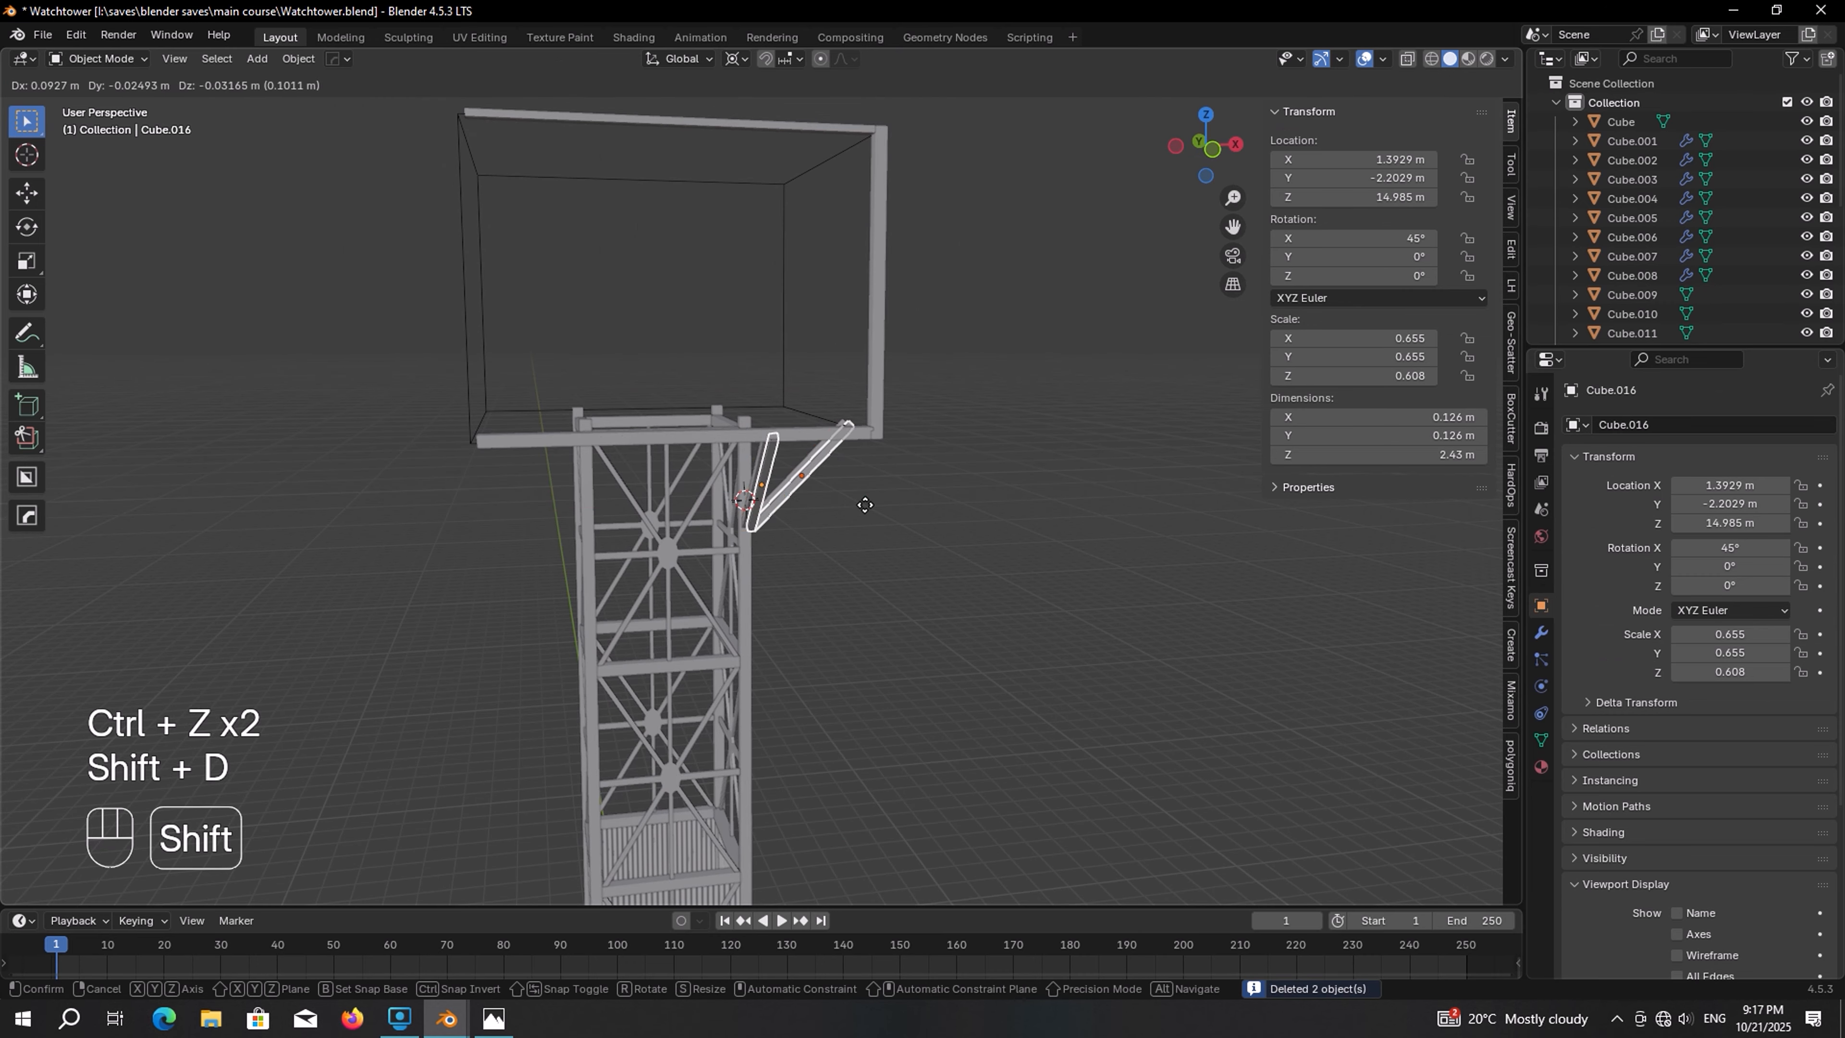
{"action": "key", "text": "z"}
{"action": "left_click", "coordinate": [871, 186]}
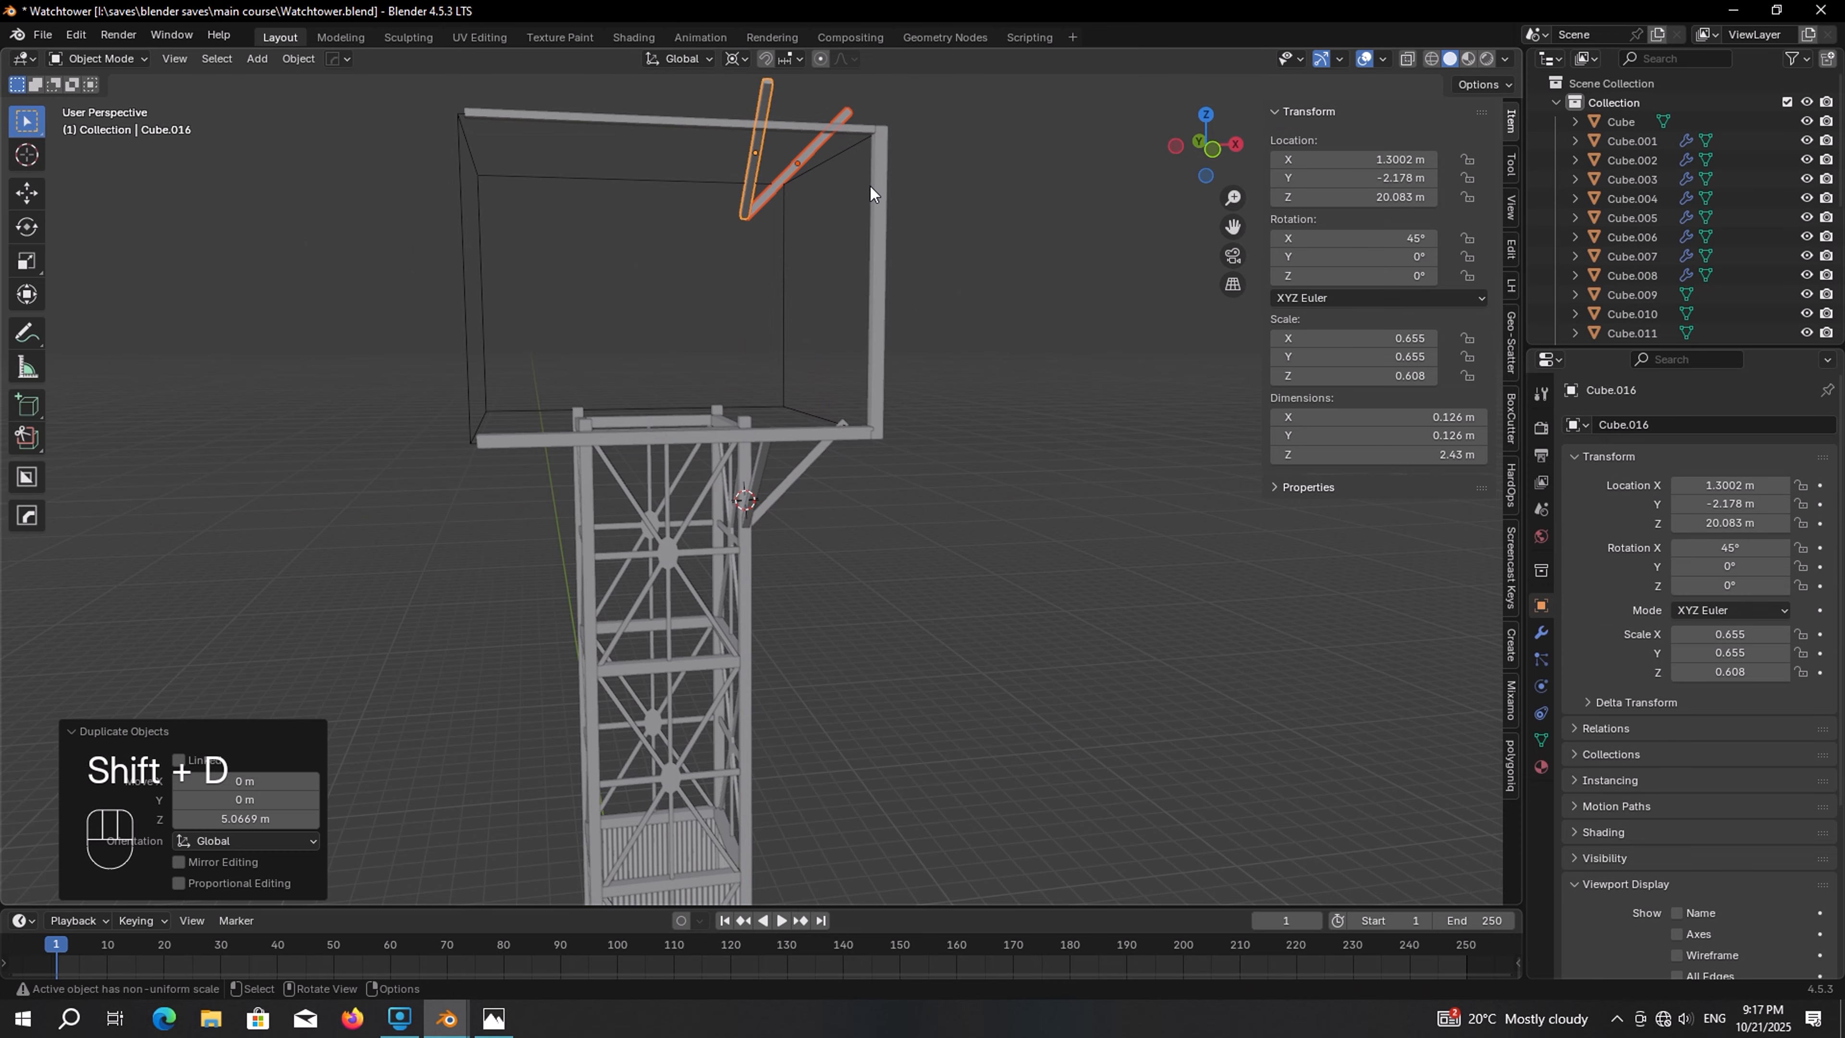
In top view, rotate the copied braces 180° about Z
{"action": "key", "text": "KP_7"}
{"action": "scroll", "coordinate": [863, 205], "scroll_direction": "up", "scroll_amount": 3}
{"action": "key", "text": "r"}
{"action": "key", "text": "r"}
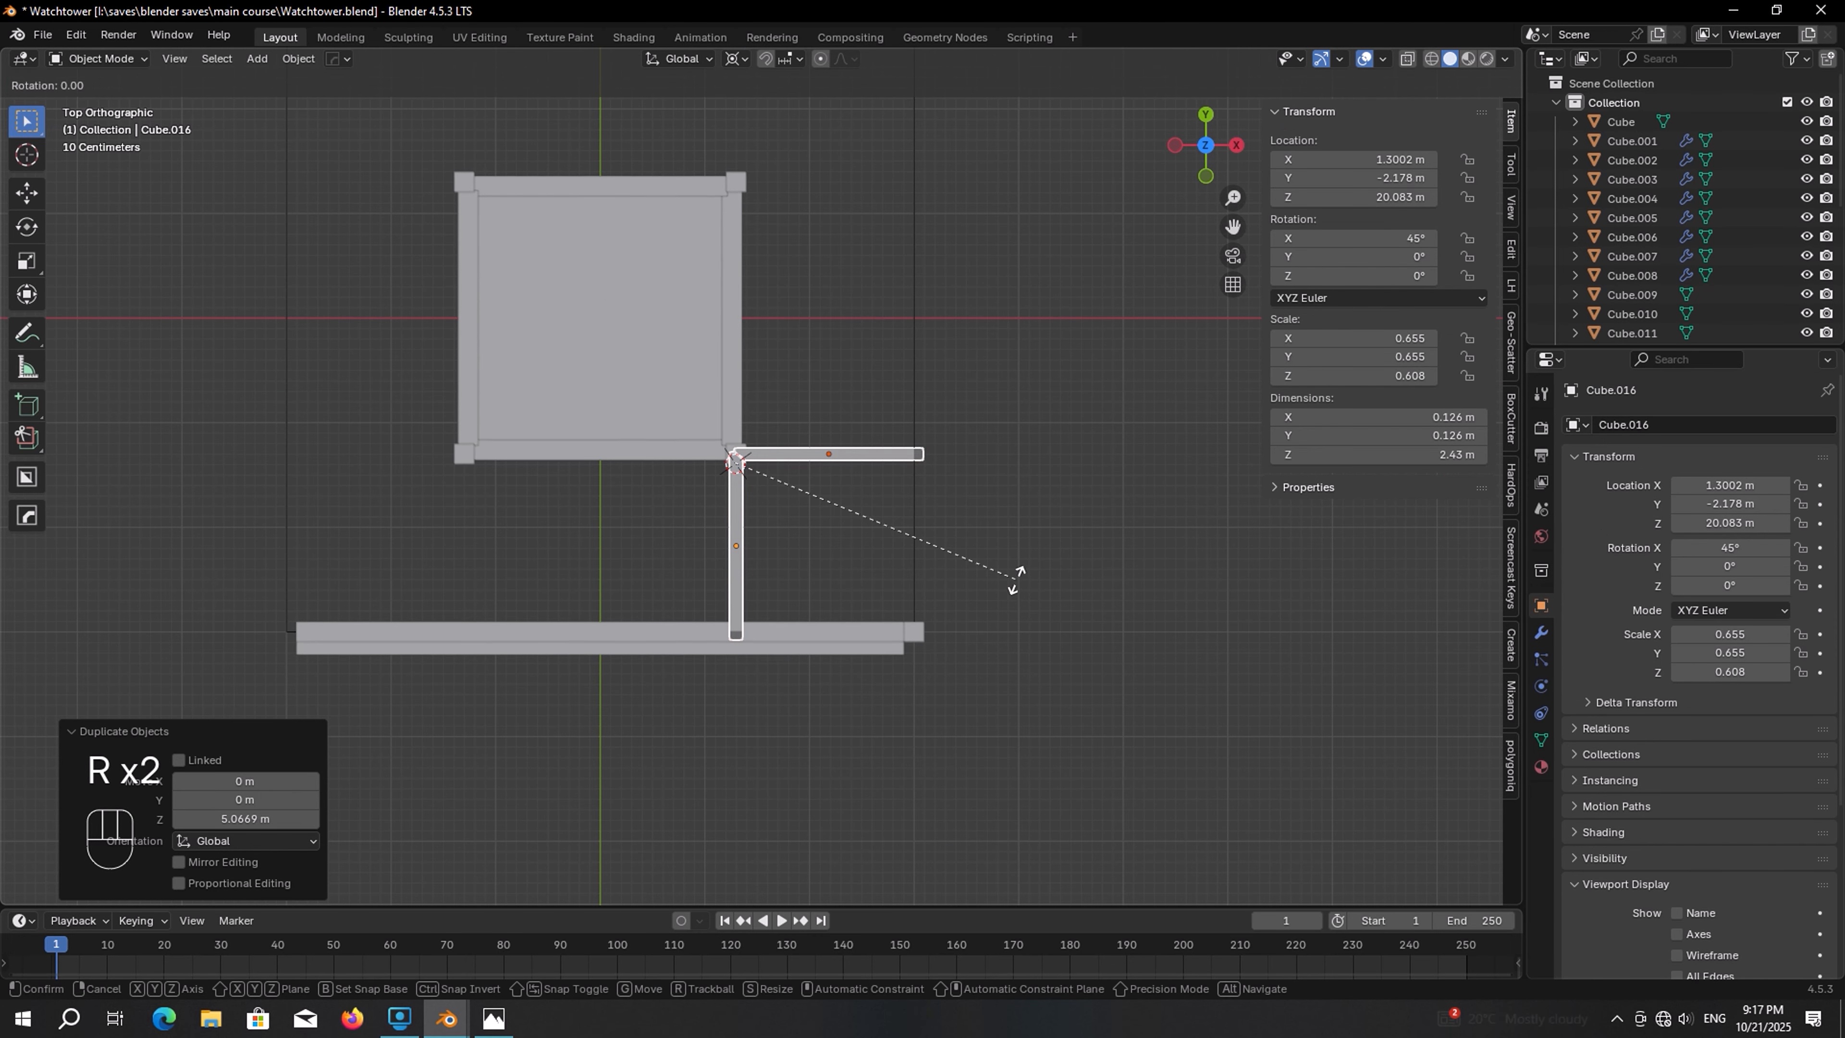
{"action": "left_click", "coordinate": [448, 336]}
Move the copied braces to the opposite corner post of the cabin
{"action": "scroll", "coordinate": [595, 433], "scroll_direction": "up", "scroll_amount": 3}
{"action": "key", "text": "g"}
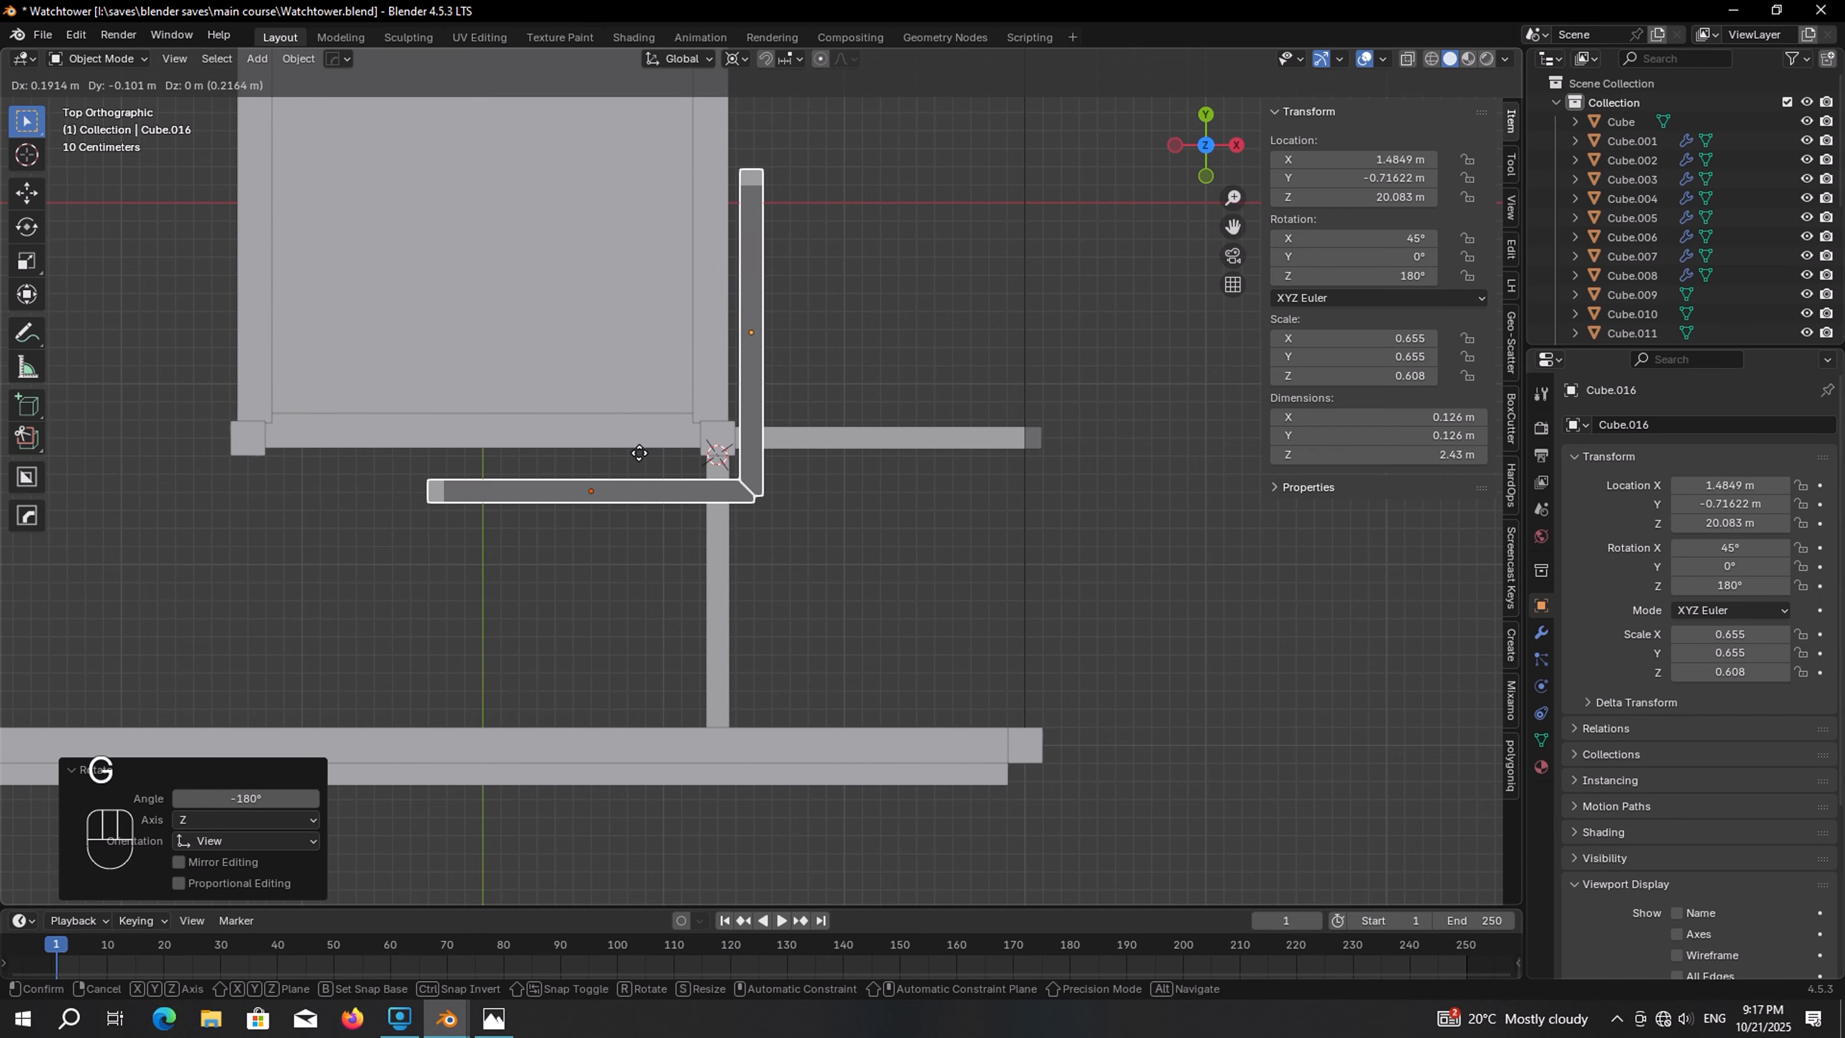
{"action": "left_click", "coordinate": [895, 706]}
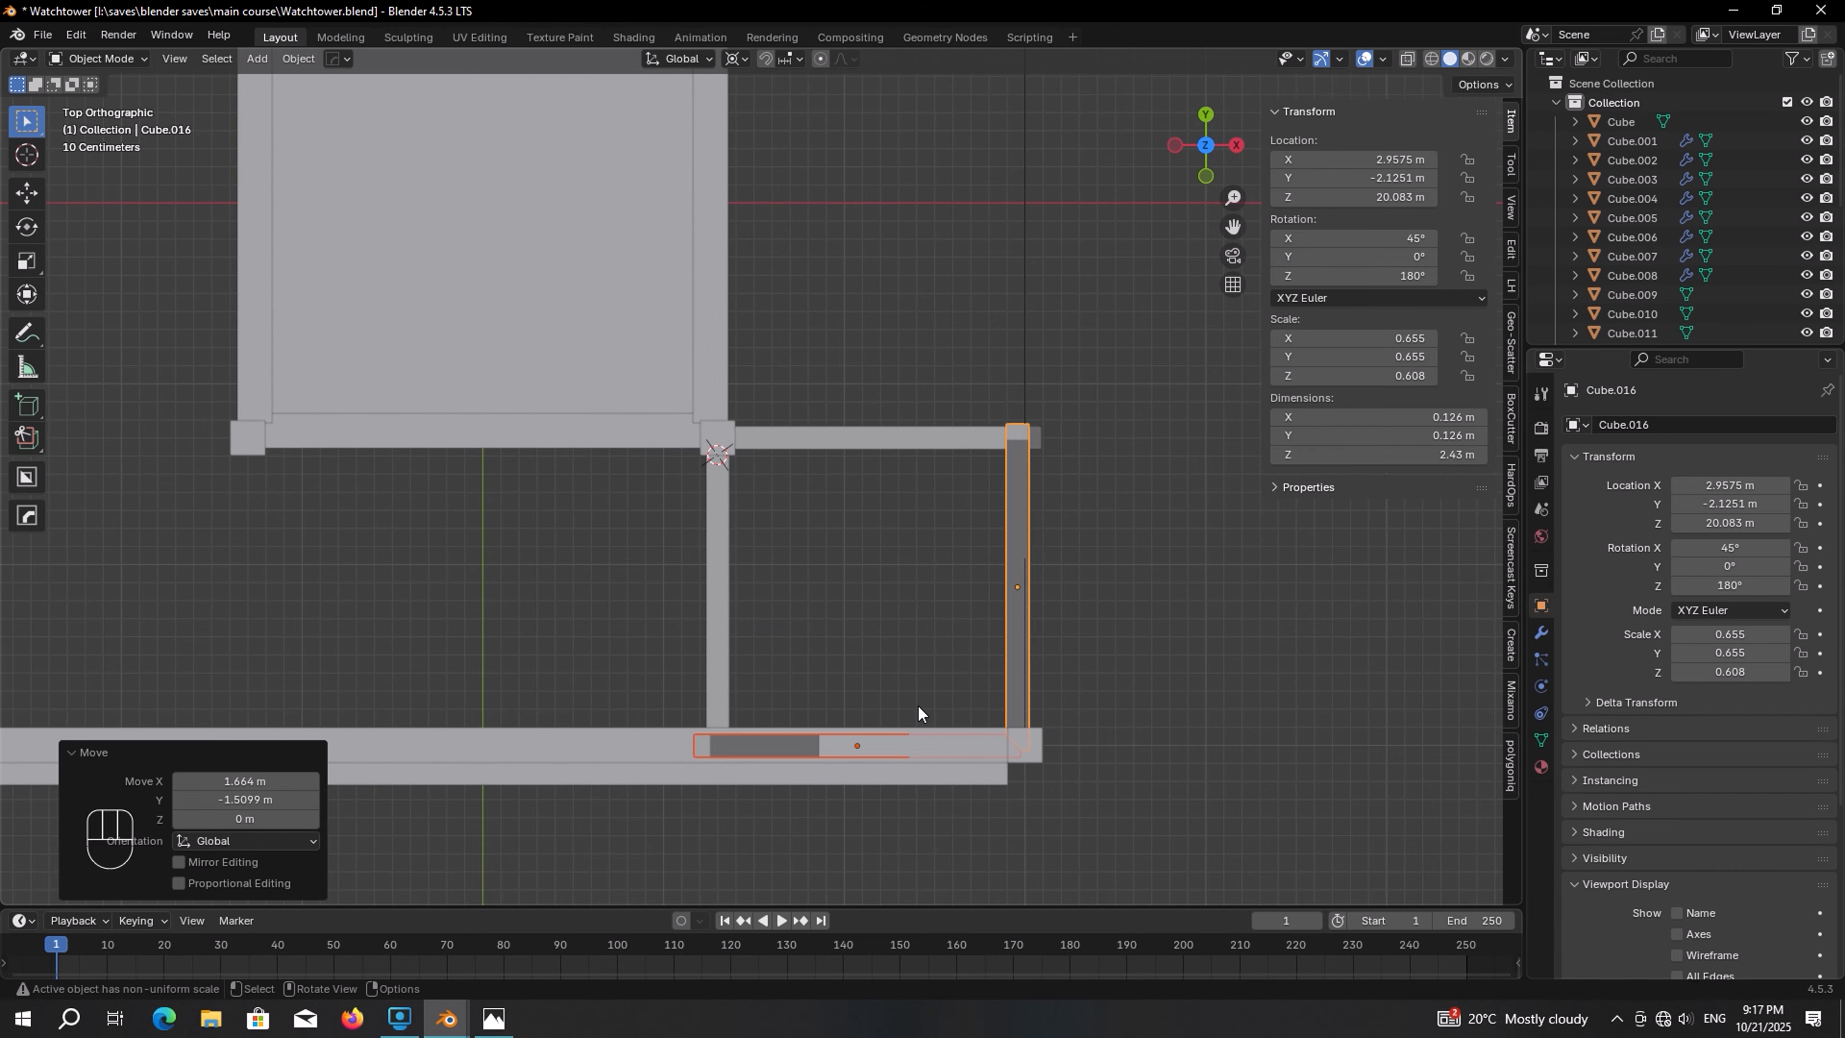
Adjust the copied braces' height along Z so they sit just below the cabin's top beam
{"action": "middle_click_drag", "start_coordinate": [916, 703], "coordinate": [808, 662]}
{"action": "scroll", "coordinate": [810, 503], "scroll_direction": "down", "scroll_amount": 4}
{"action": "scroll", "coordinate": [828, 600], "scroll_direction": "up", "scroll_amount": 1}
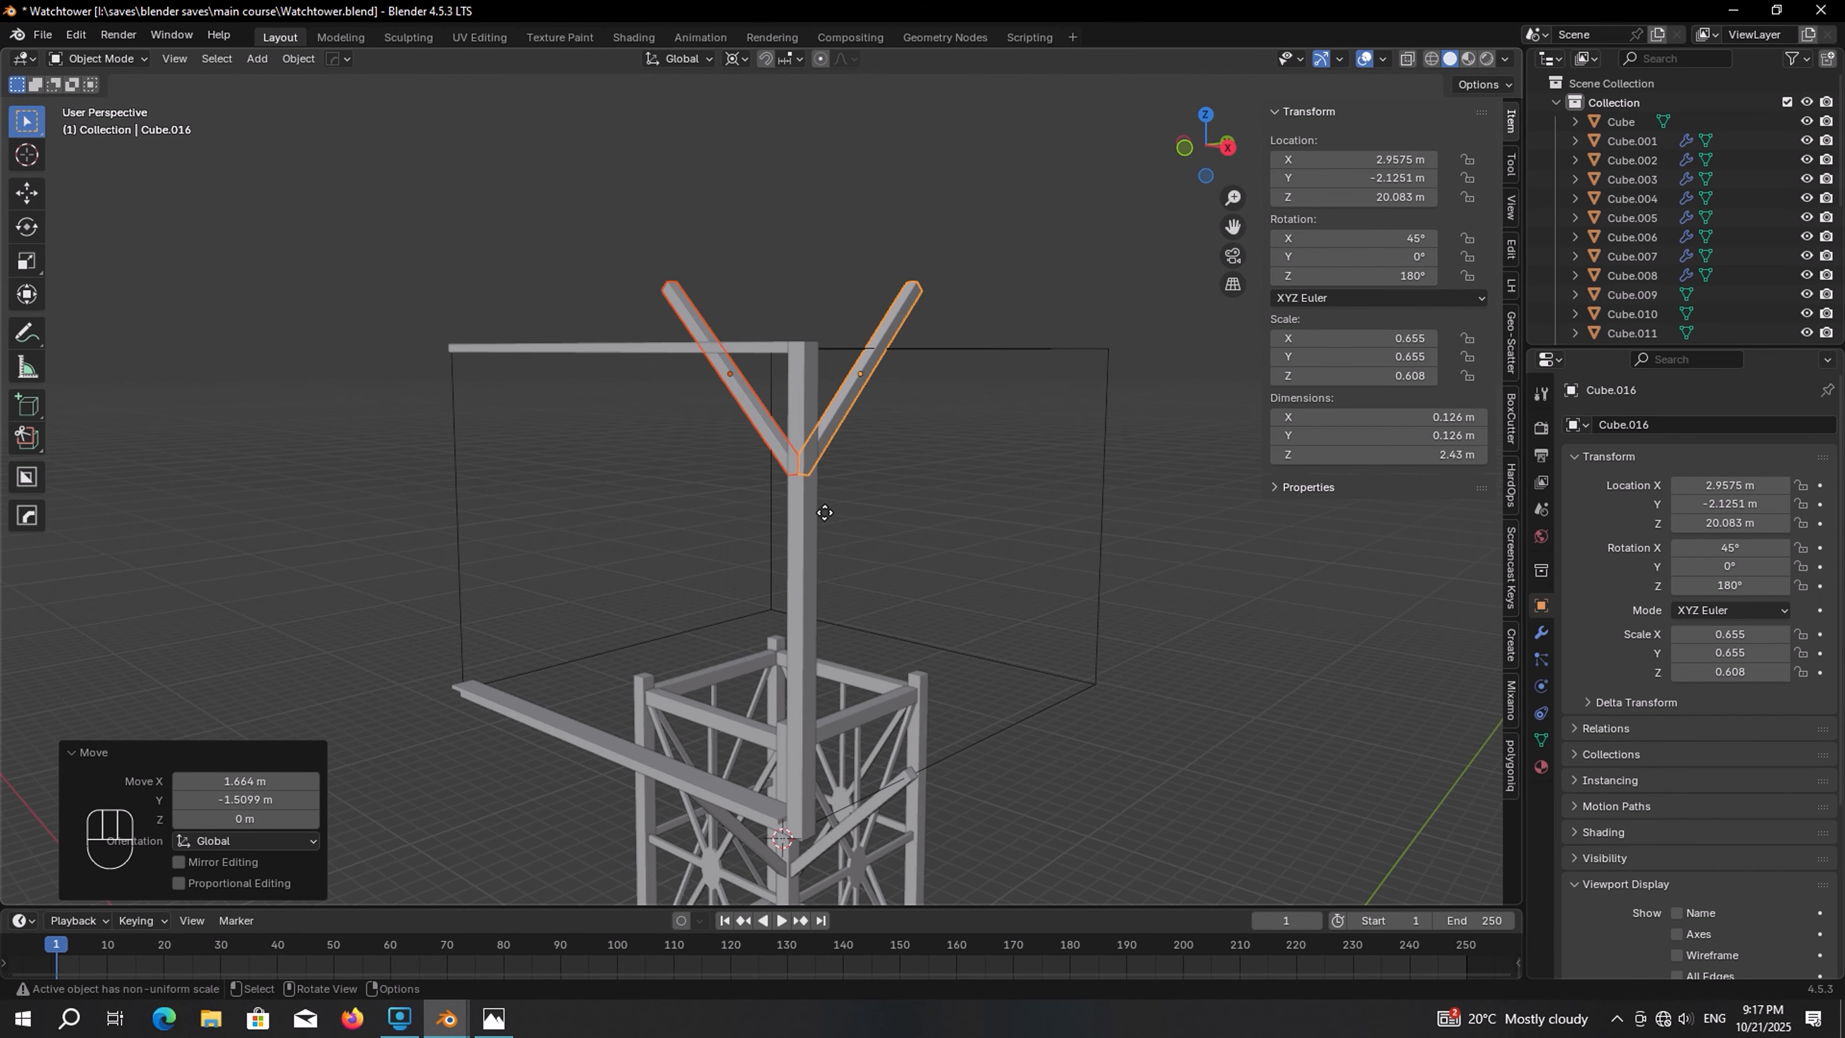
{"action": "key", "text": "g"}
{"action": "key", "text": "z"}
{"action": "left_click", "coordinate": [806, 576]}
Duplicate the cabin's front beam and move the copy about 0.74 m inward along Y
{"action": "middle_click_drag", "start_coordinate": [690, 518], "coordinate": [743, 570]}
{"action": "left_click", "coordinate": [755, 451]}
{"action": "left_click", "coordinate": [744, 399]}
{"action": "key", "text": "KP_7"}
{"action": "middle_click_drag", "start_coordinate": [736, 402], "coordinate": [1028, 528], "text": "shift"}
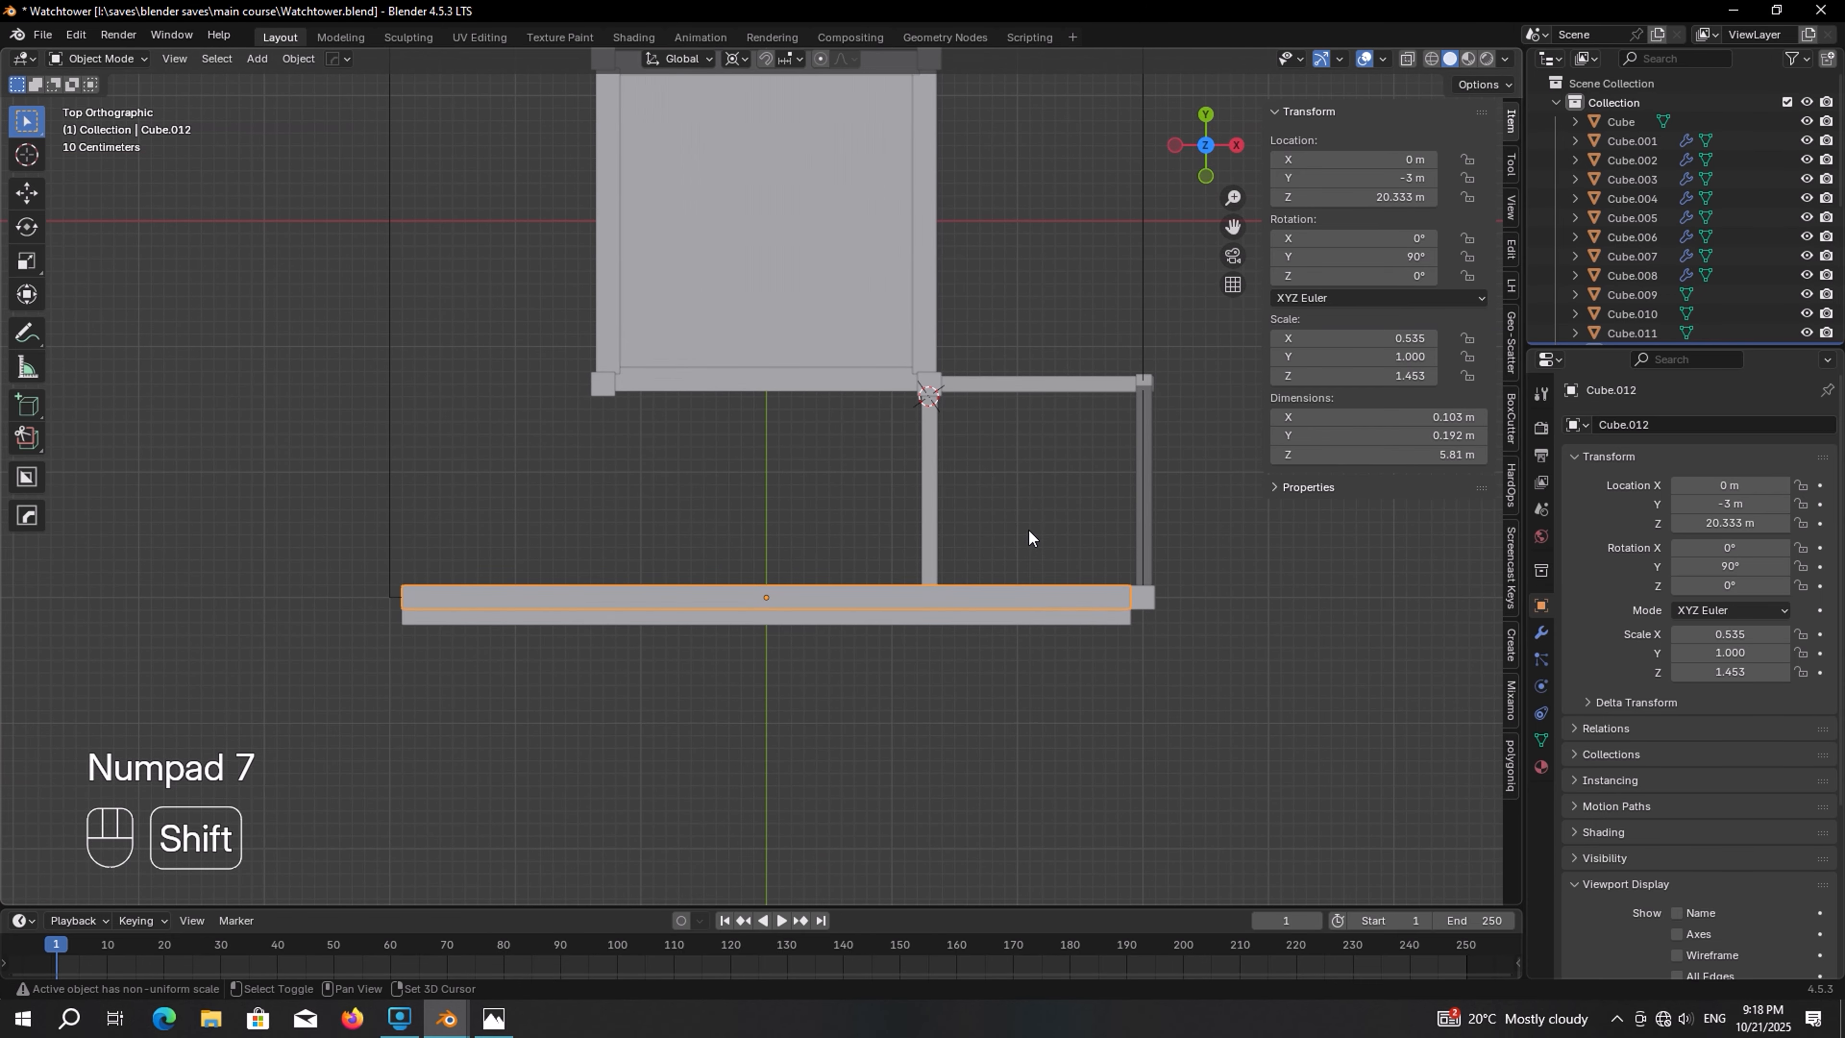
{"action": "key", "text": "shift+d"}
{"action": "key", "text": "y"}
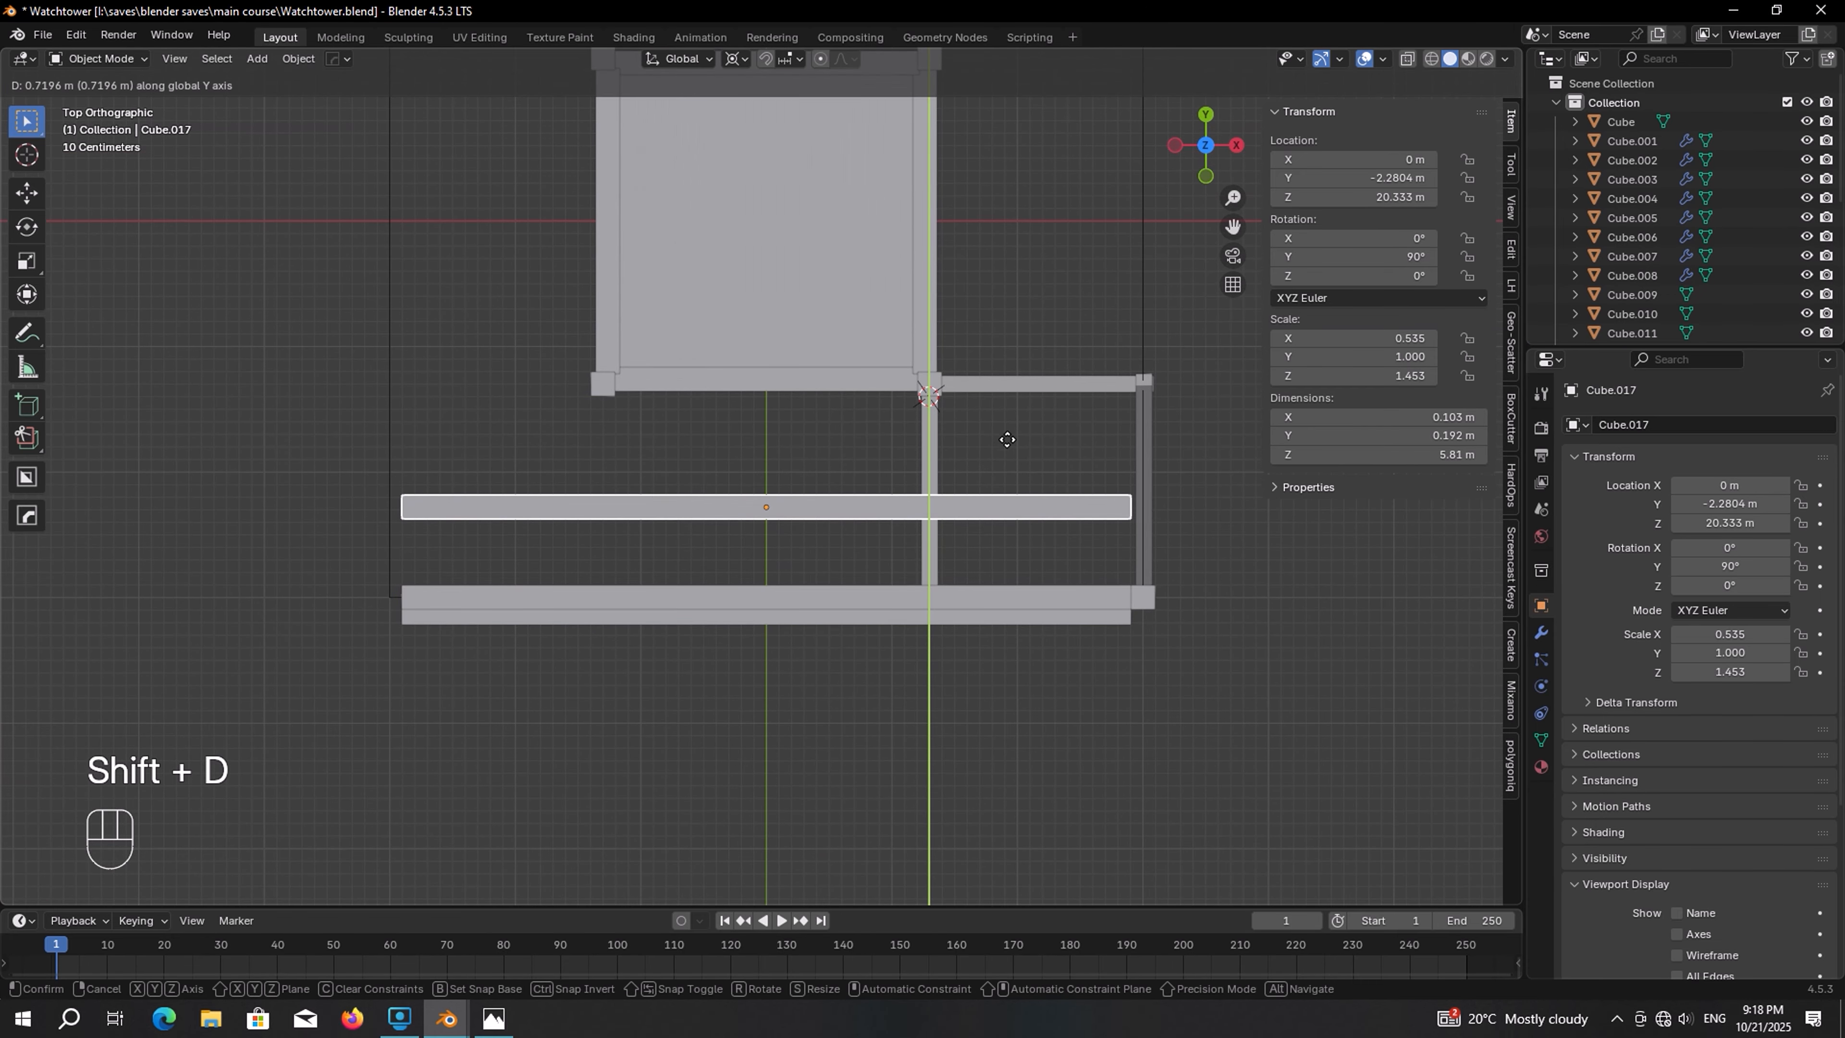
{"action": "left_click", "coordinate": [982, 436]}
Duplicate the inner beam about 4.5 m down along Z and fine-tune its height onto the platform
{"action": "middle_click_drag", "start_coordinate": [982, 436], "coordinate": [991, 639]}
{"action": "key", "text": "shift+d"}
{"action": "key", "text": "z"}
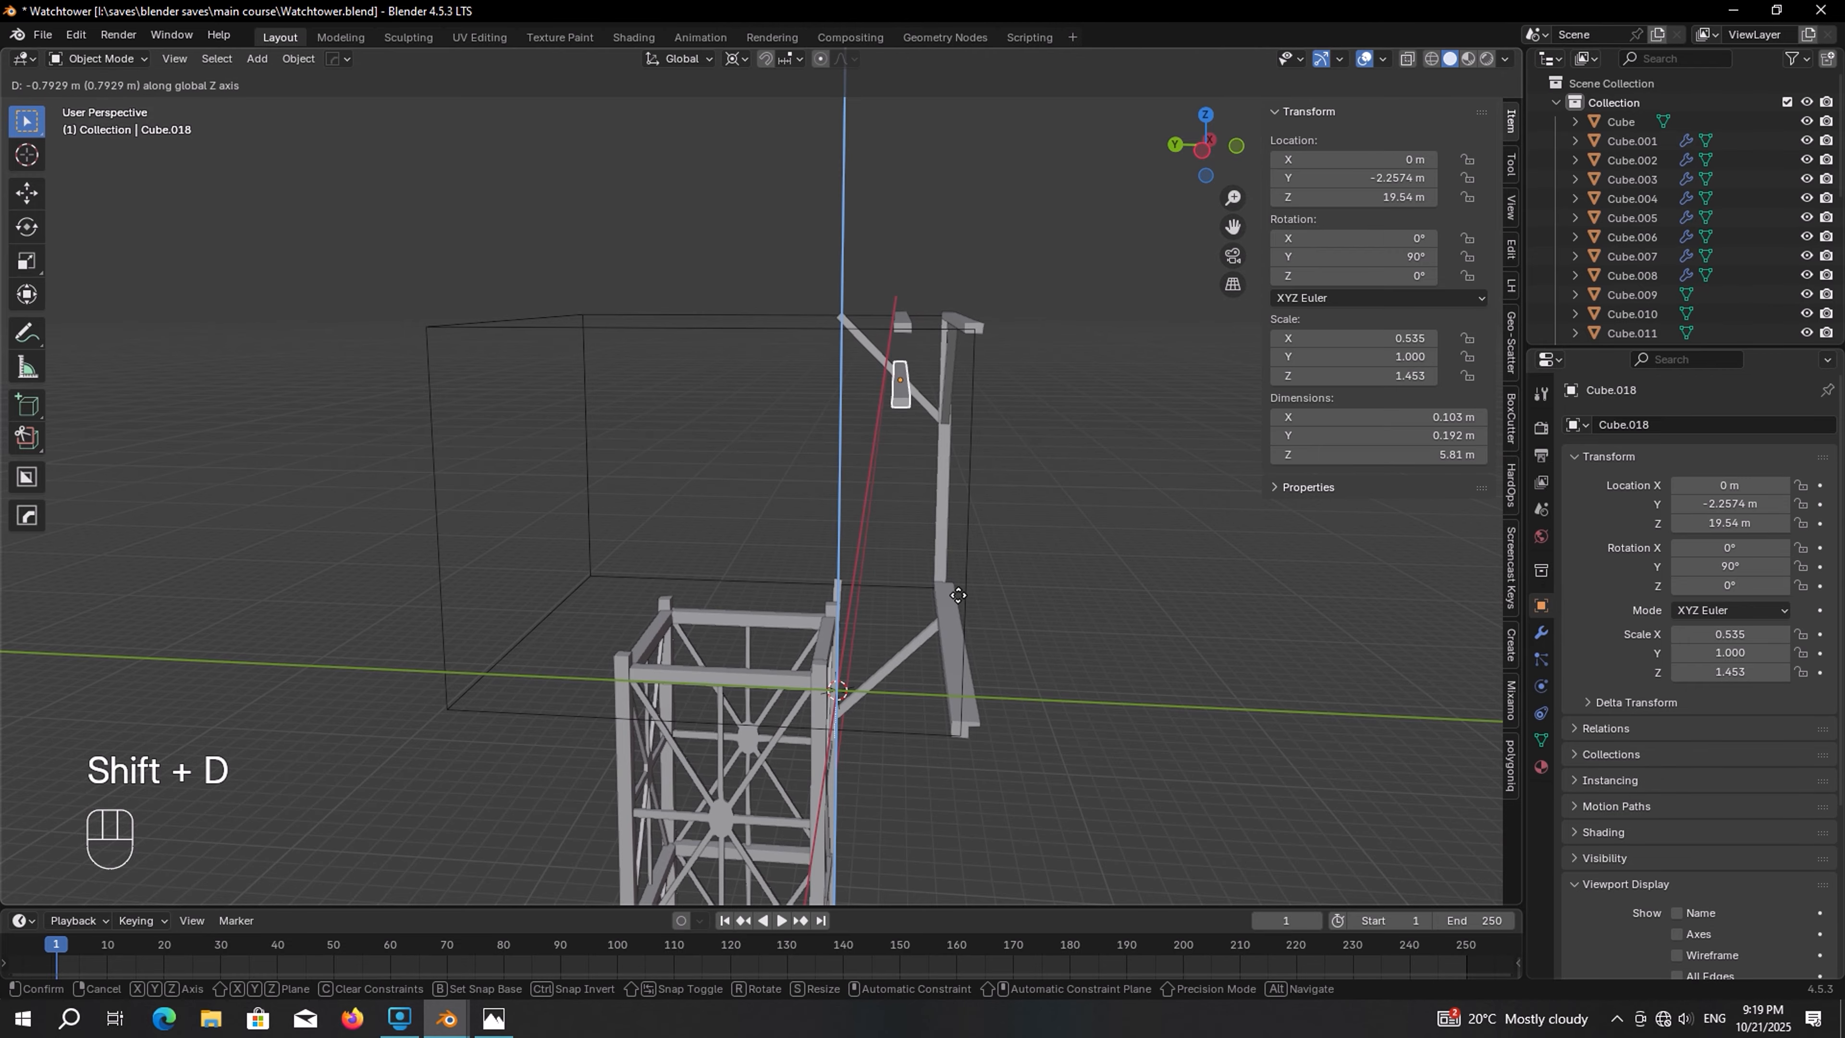
{"action": "left_click", "coordinate": [1066, 442]}
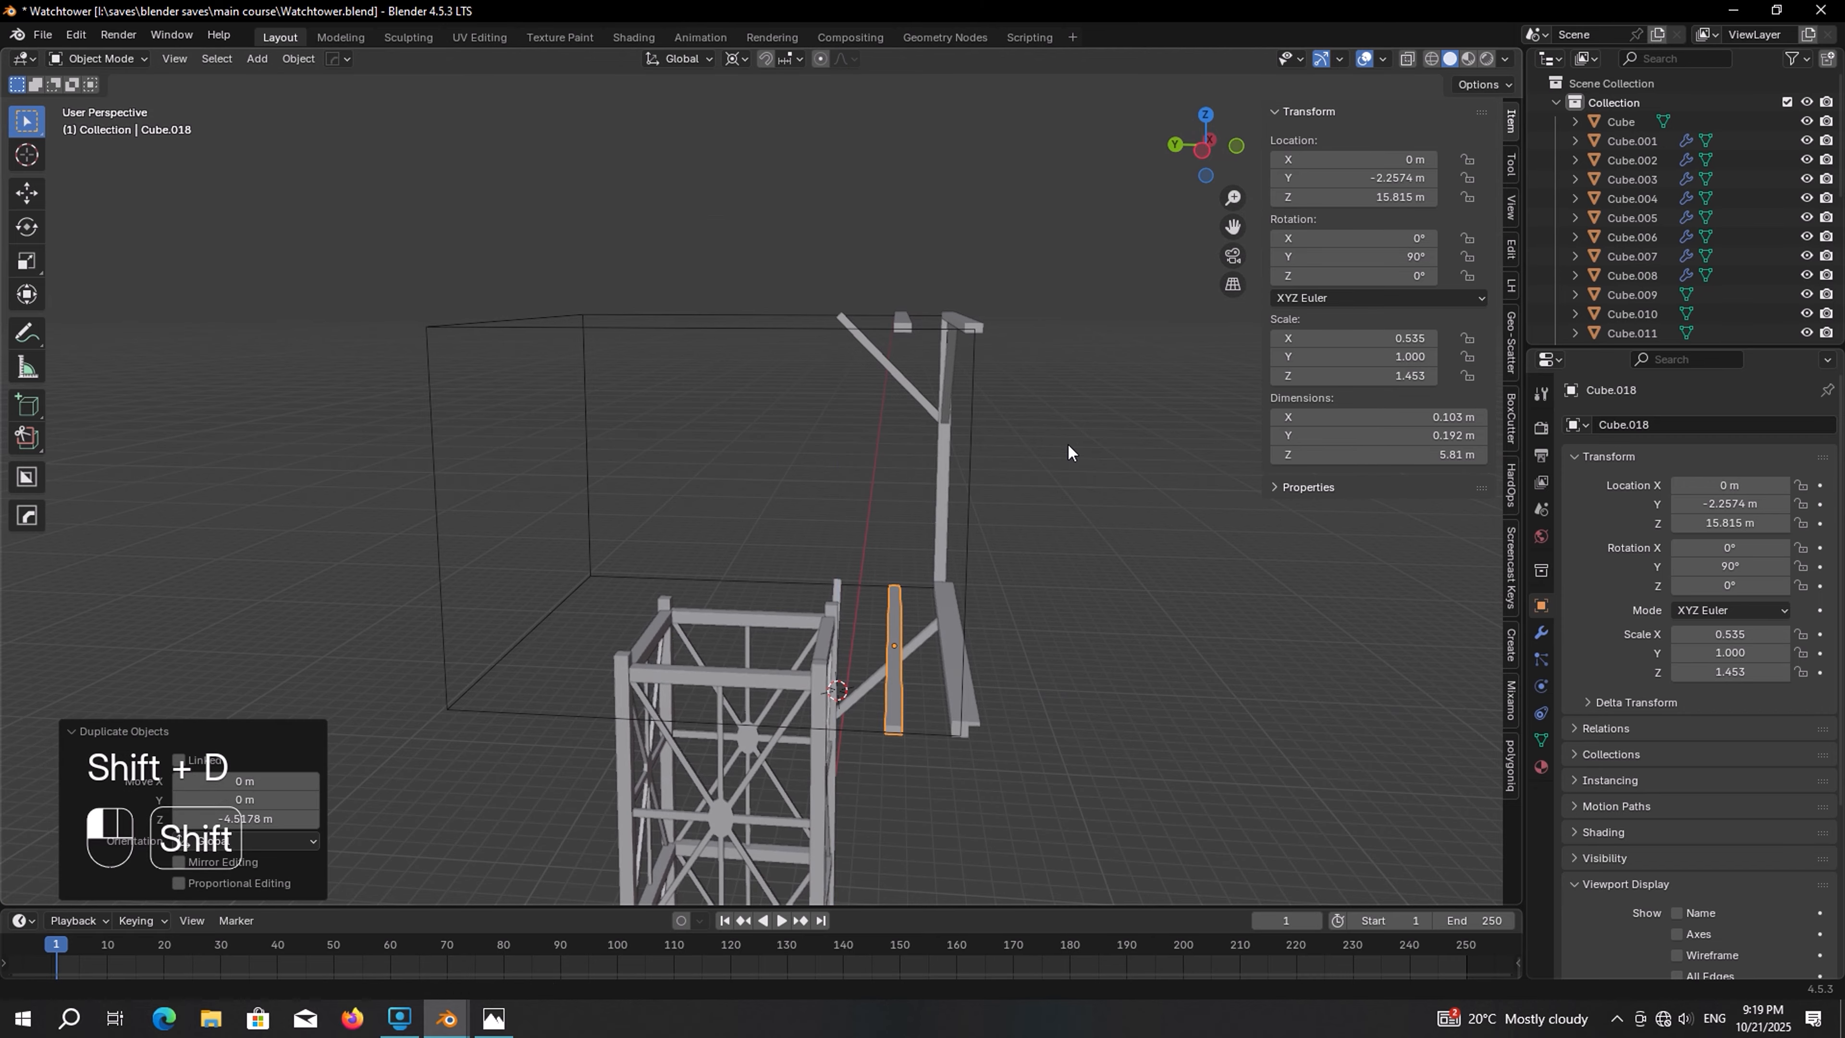
{"action": "key", "text": "KP_Decimal"}
{"action": "key", "text": "g"}
{"action": "key", "text": "z"}
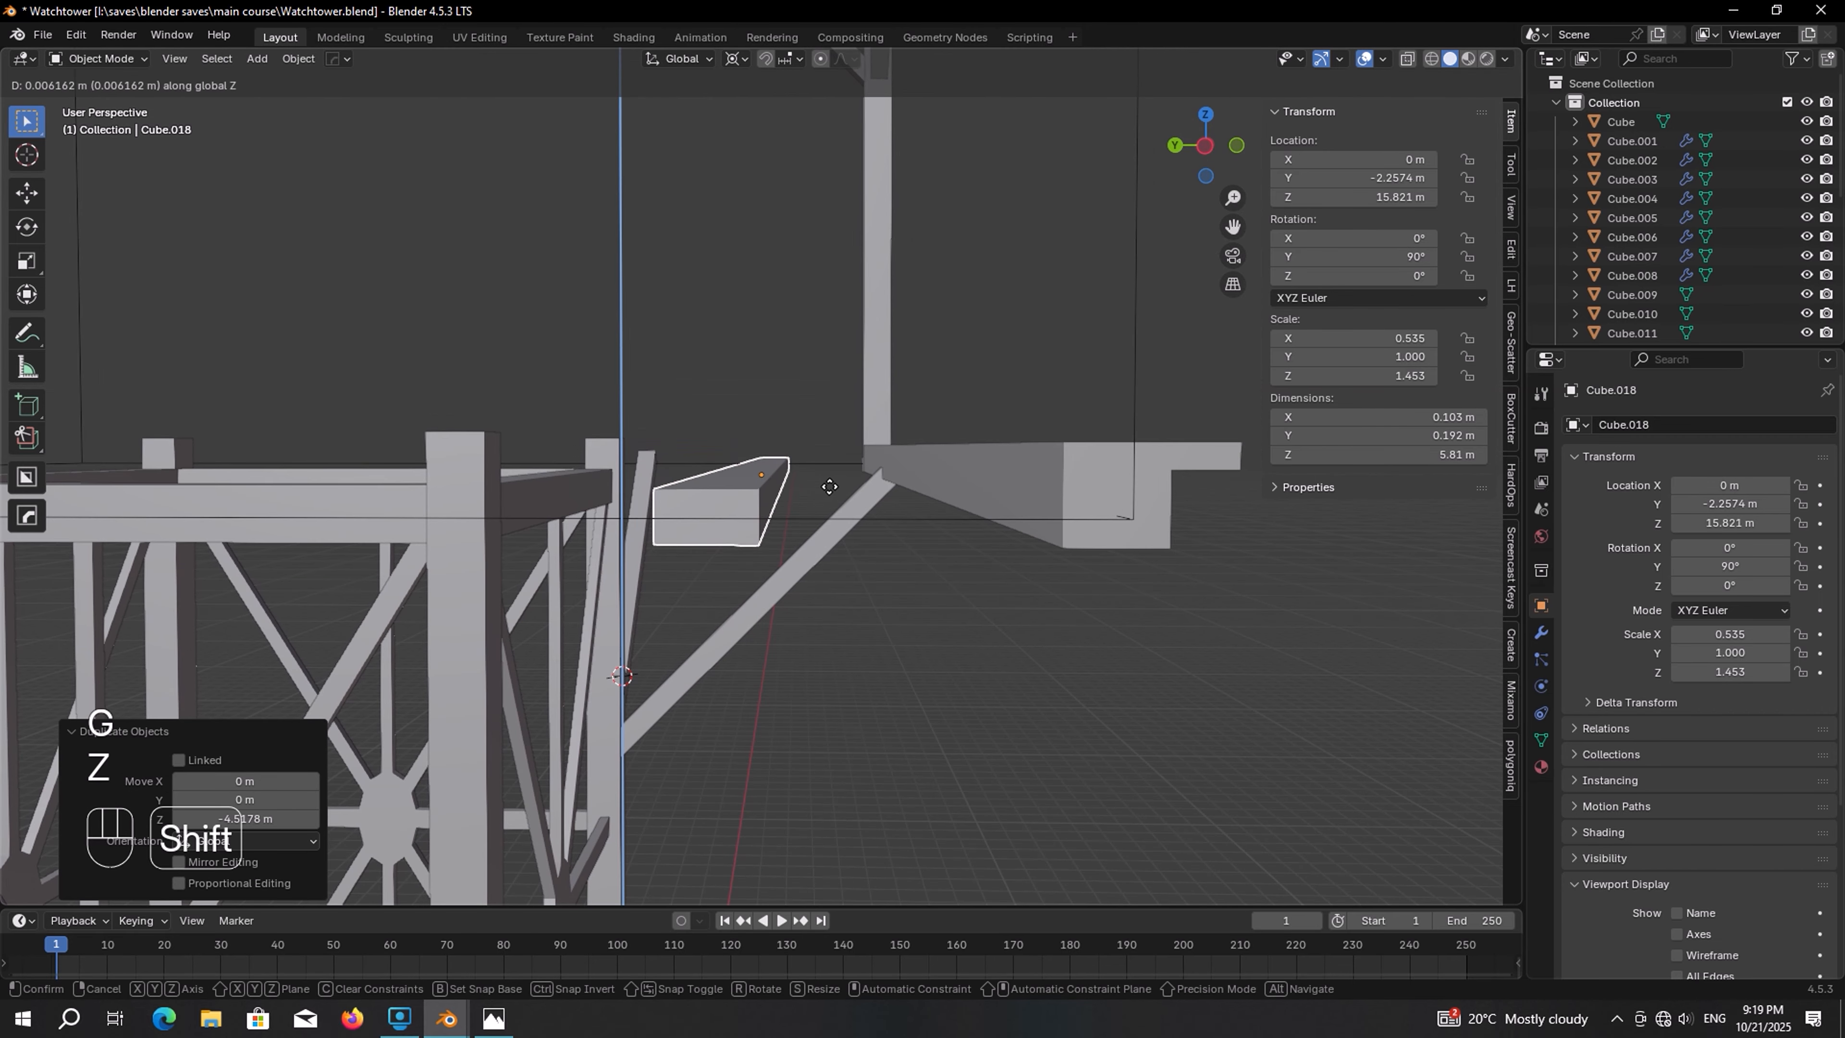
{"action": "left_click", "coordinate": [840, 419]}
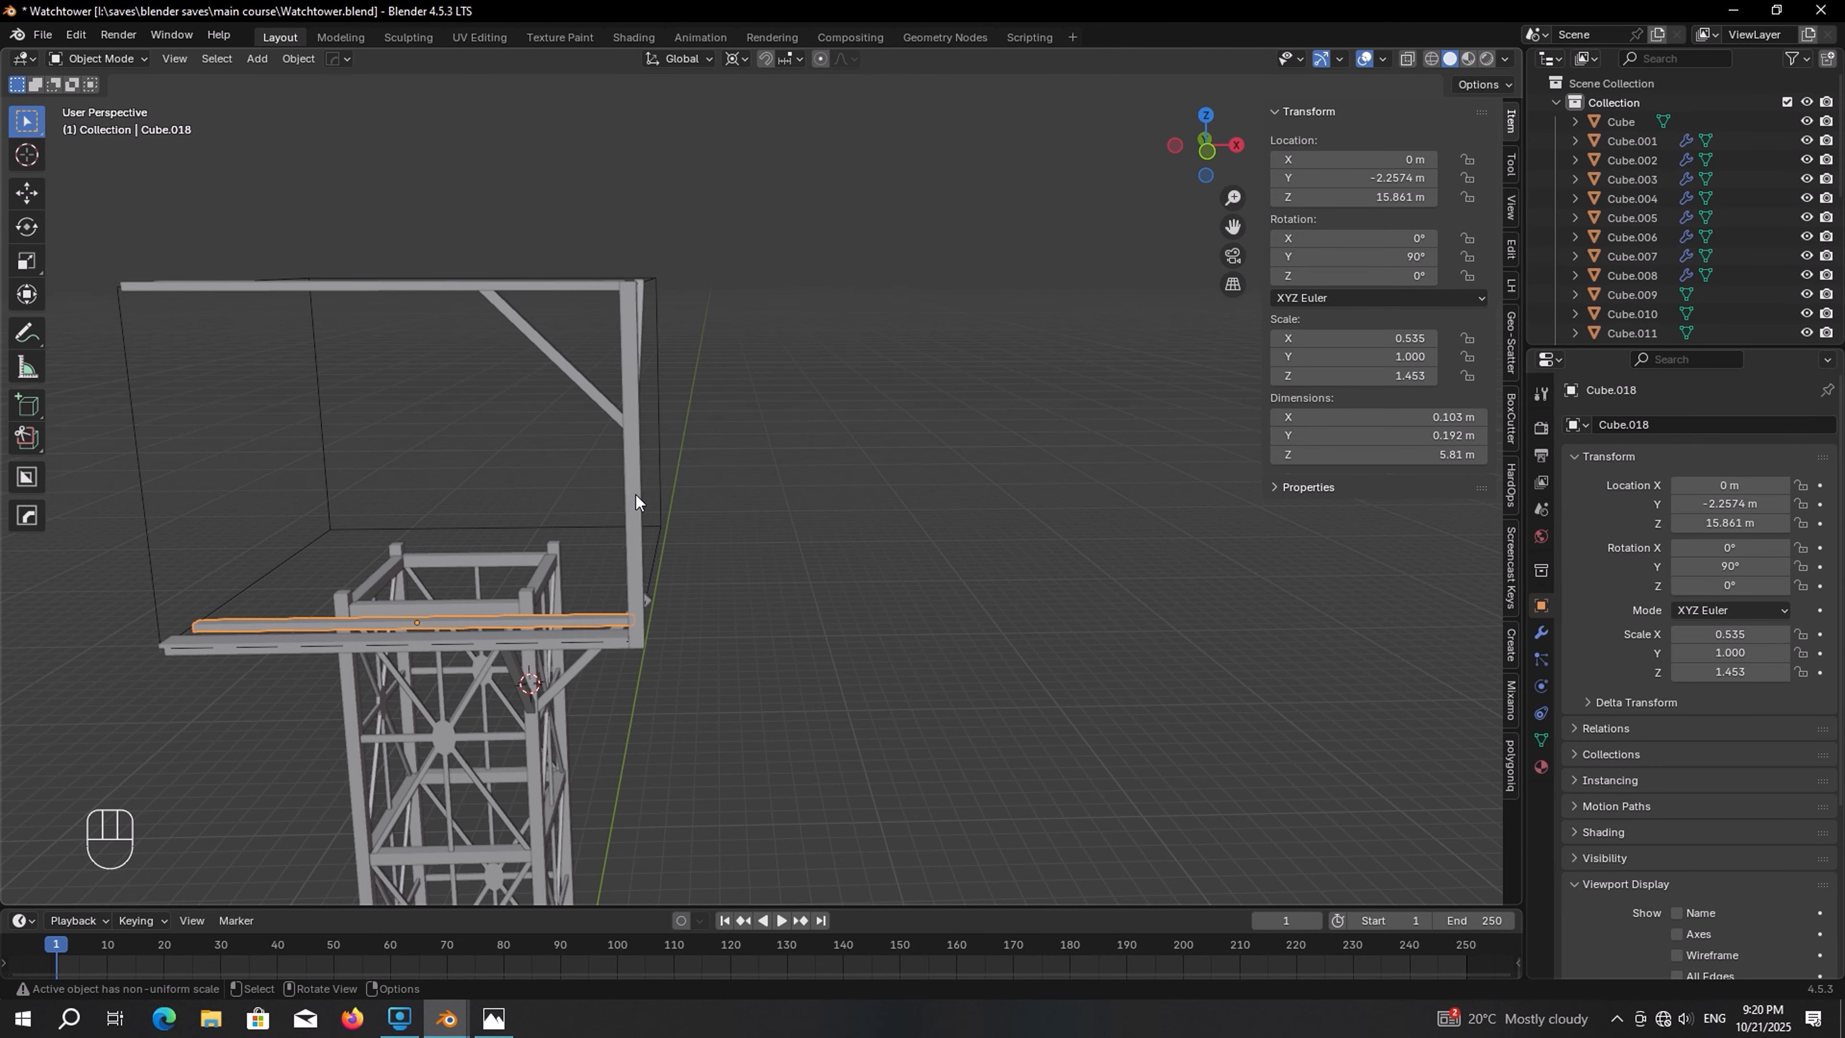
Duplicate the cabin's corner post in place
{"action": "left_click", "coordinate": [636, 495]}
{"action": "middle_click_drag", "start_coordinate": [636, 490], "coordinate": [627, 428]}
{"action": "key", "text": "shift+d"}
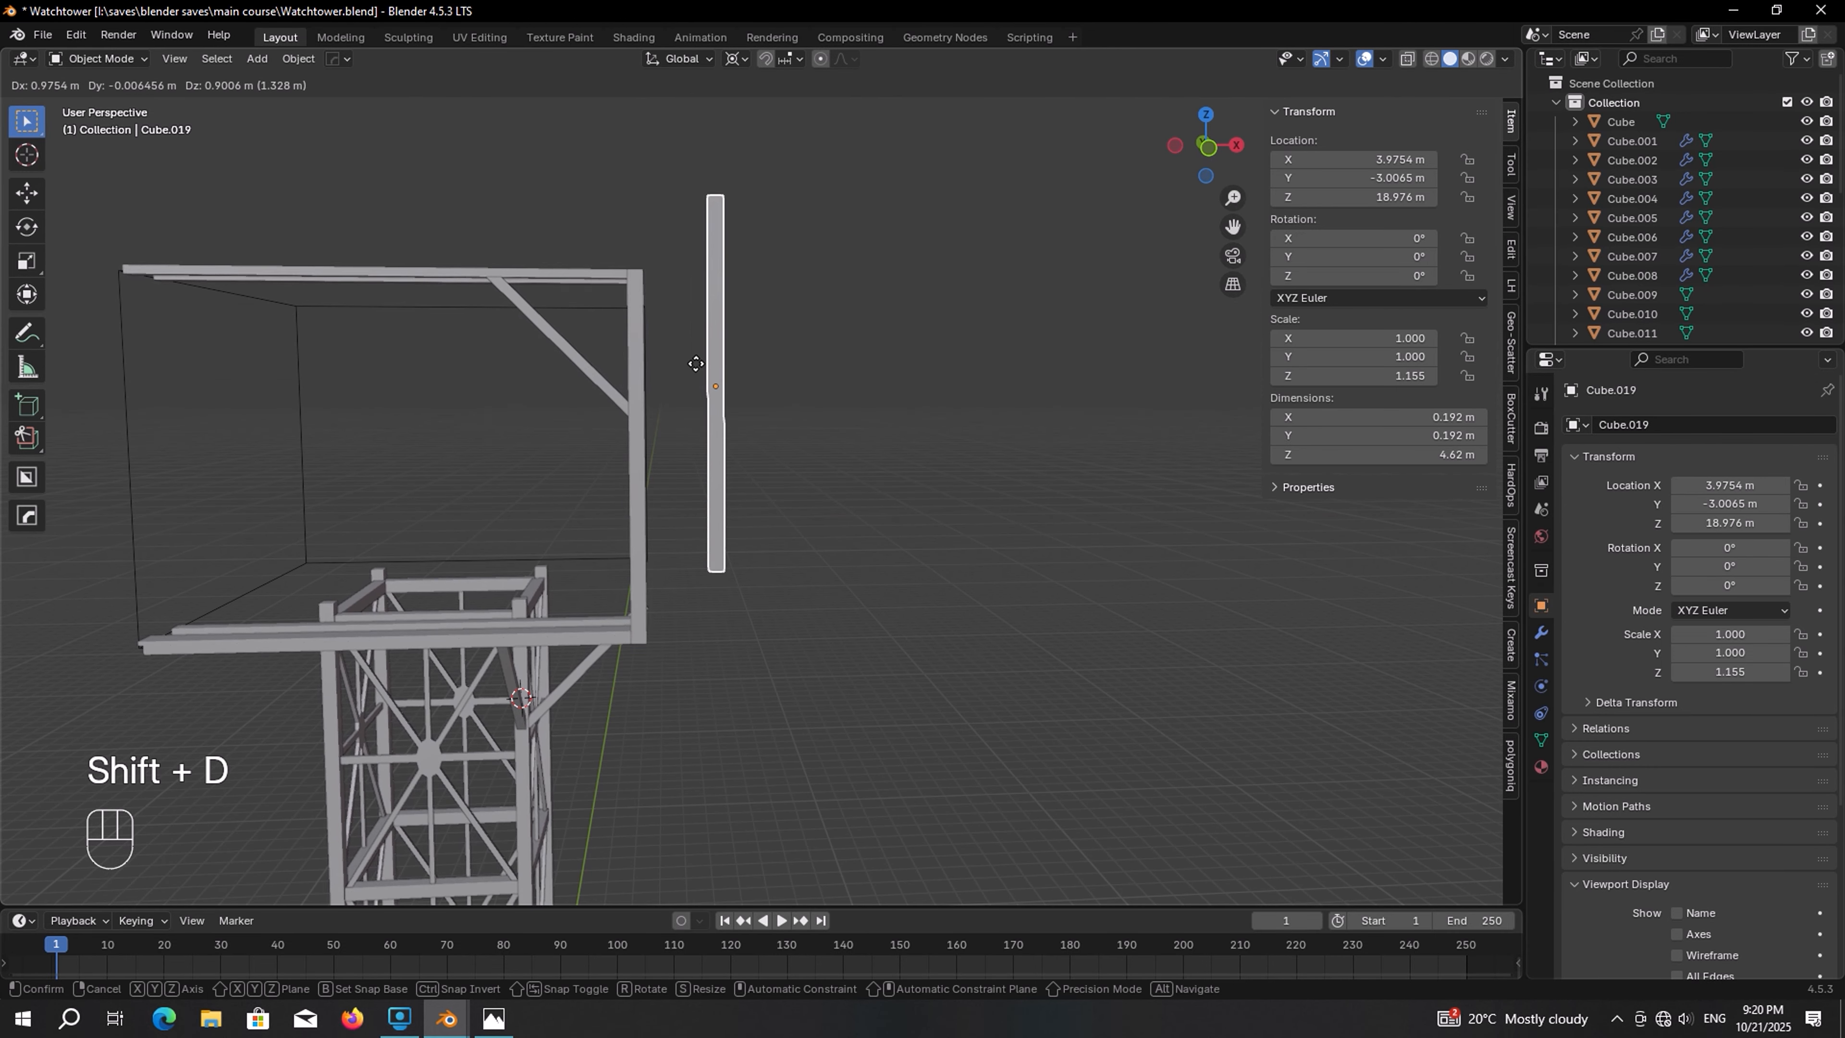
{"action": "right_click", "coordinate": [695, 363]}
With the pivot set to Individual Origins, shorten the post copy along Z to about 1.28 m
{"action": "left_click", "coordinate": [734, 60]}
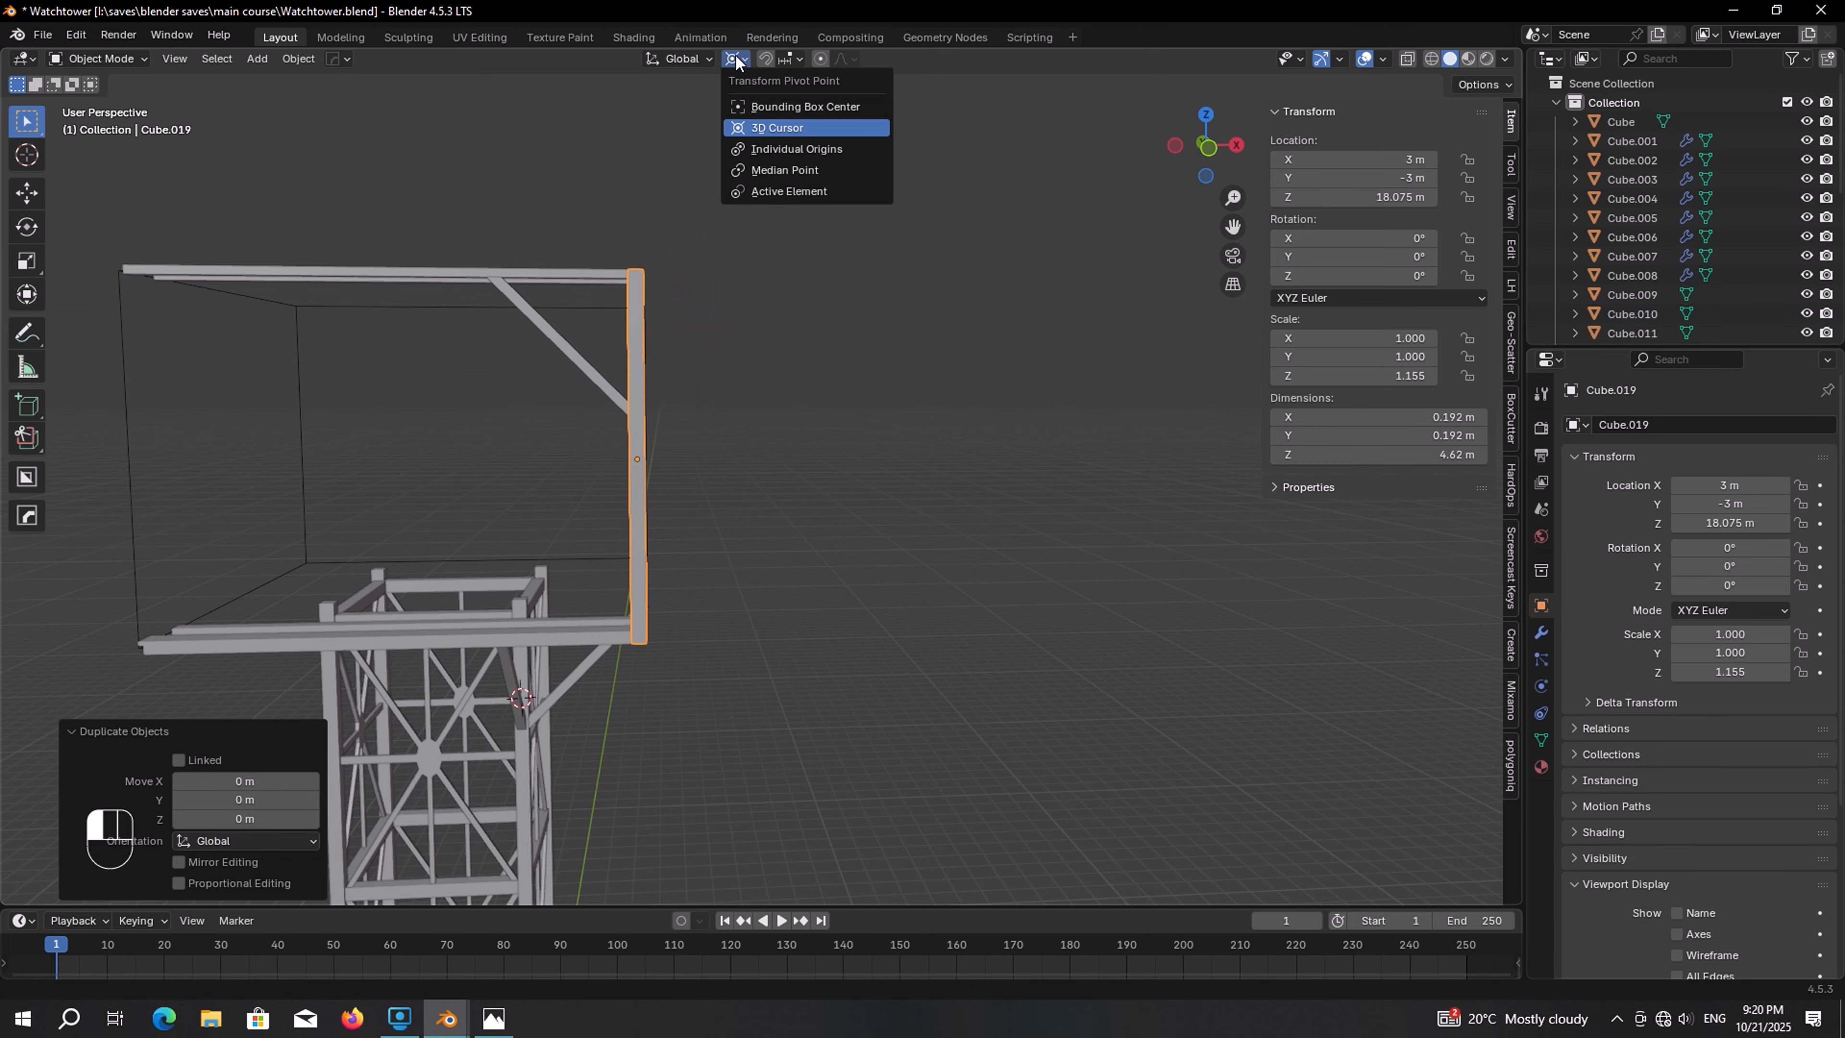
{"action": "left_click", "coordinate": [766, 147]}
{"action": "middle_click_drag", "start_coordinate": [580, 286], "coordinate": [654, 270], "text": "shift"}
{"action": "scroll", "coordinate": [761, 284], "scroll_direction": "up", "scroll_amount": 1}
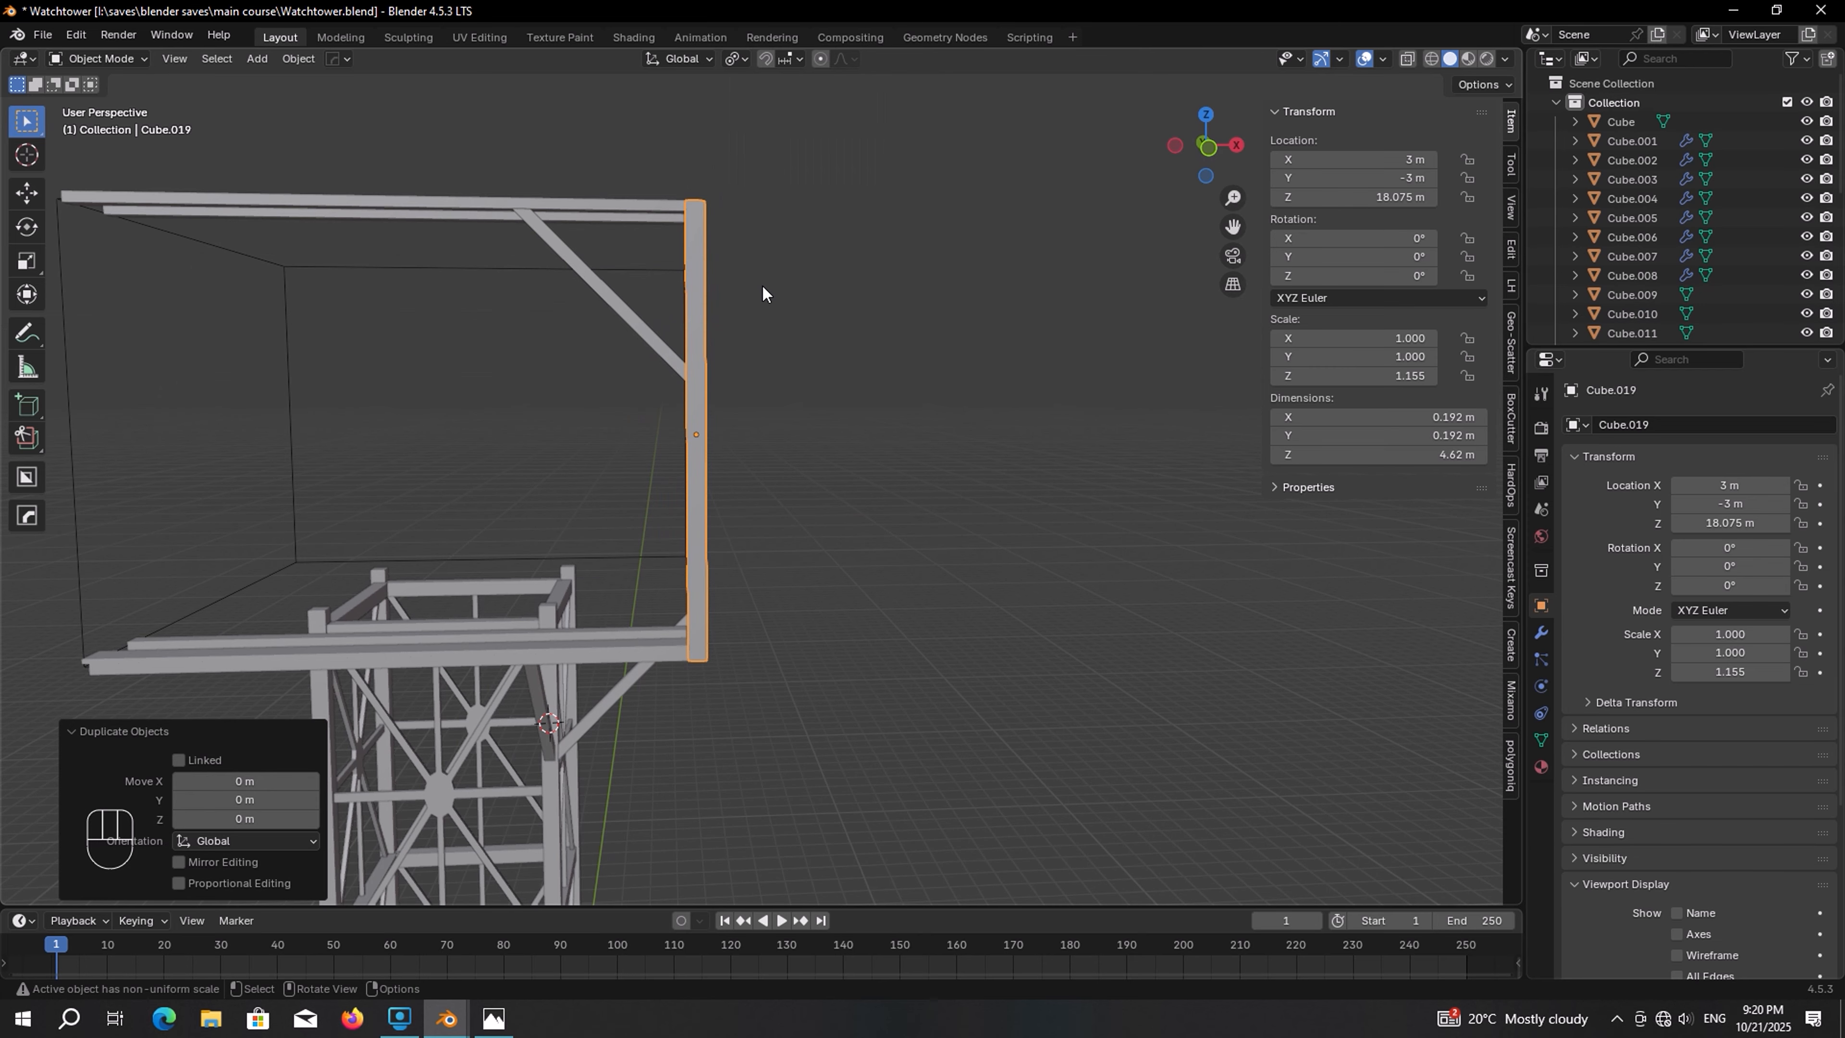
{"action": "key", "text": "s"}
{"action": "key", "text": "z"}
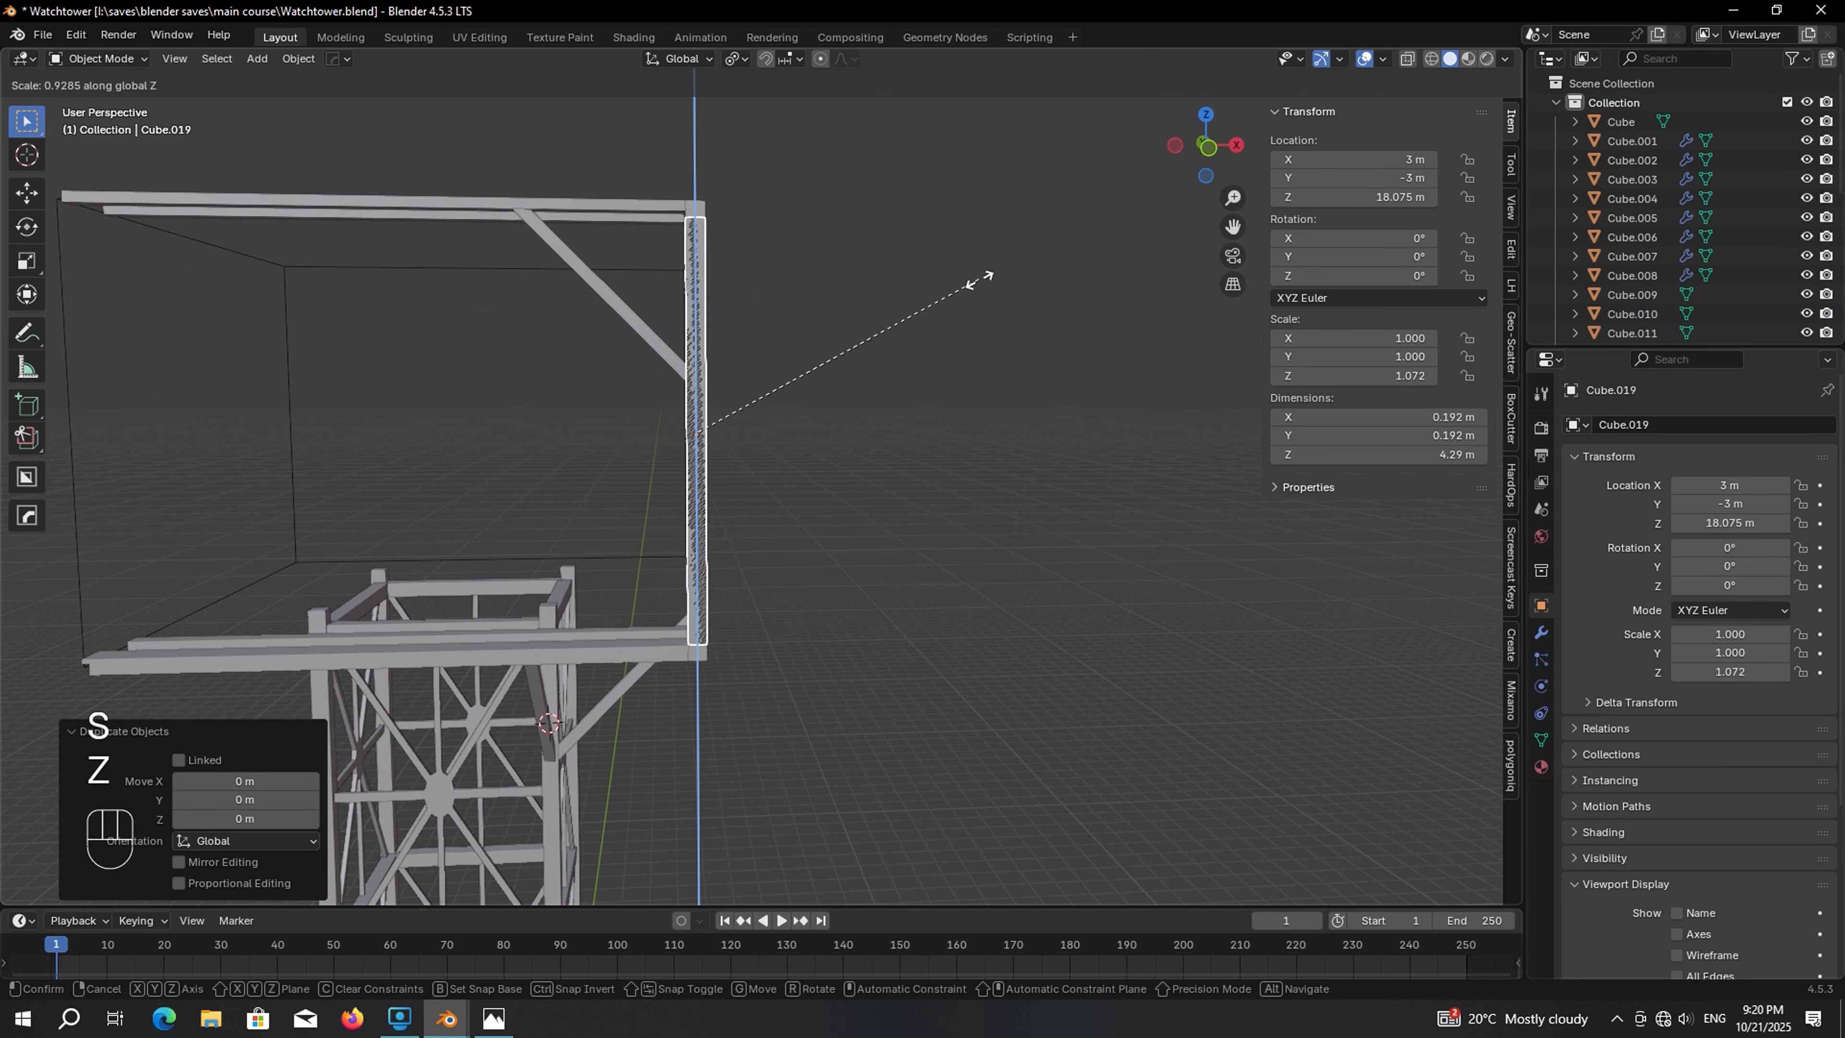
{"action": "left_click", "coordinate": [774, 378]}
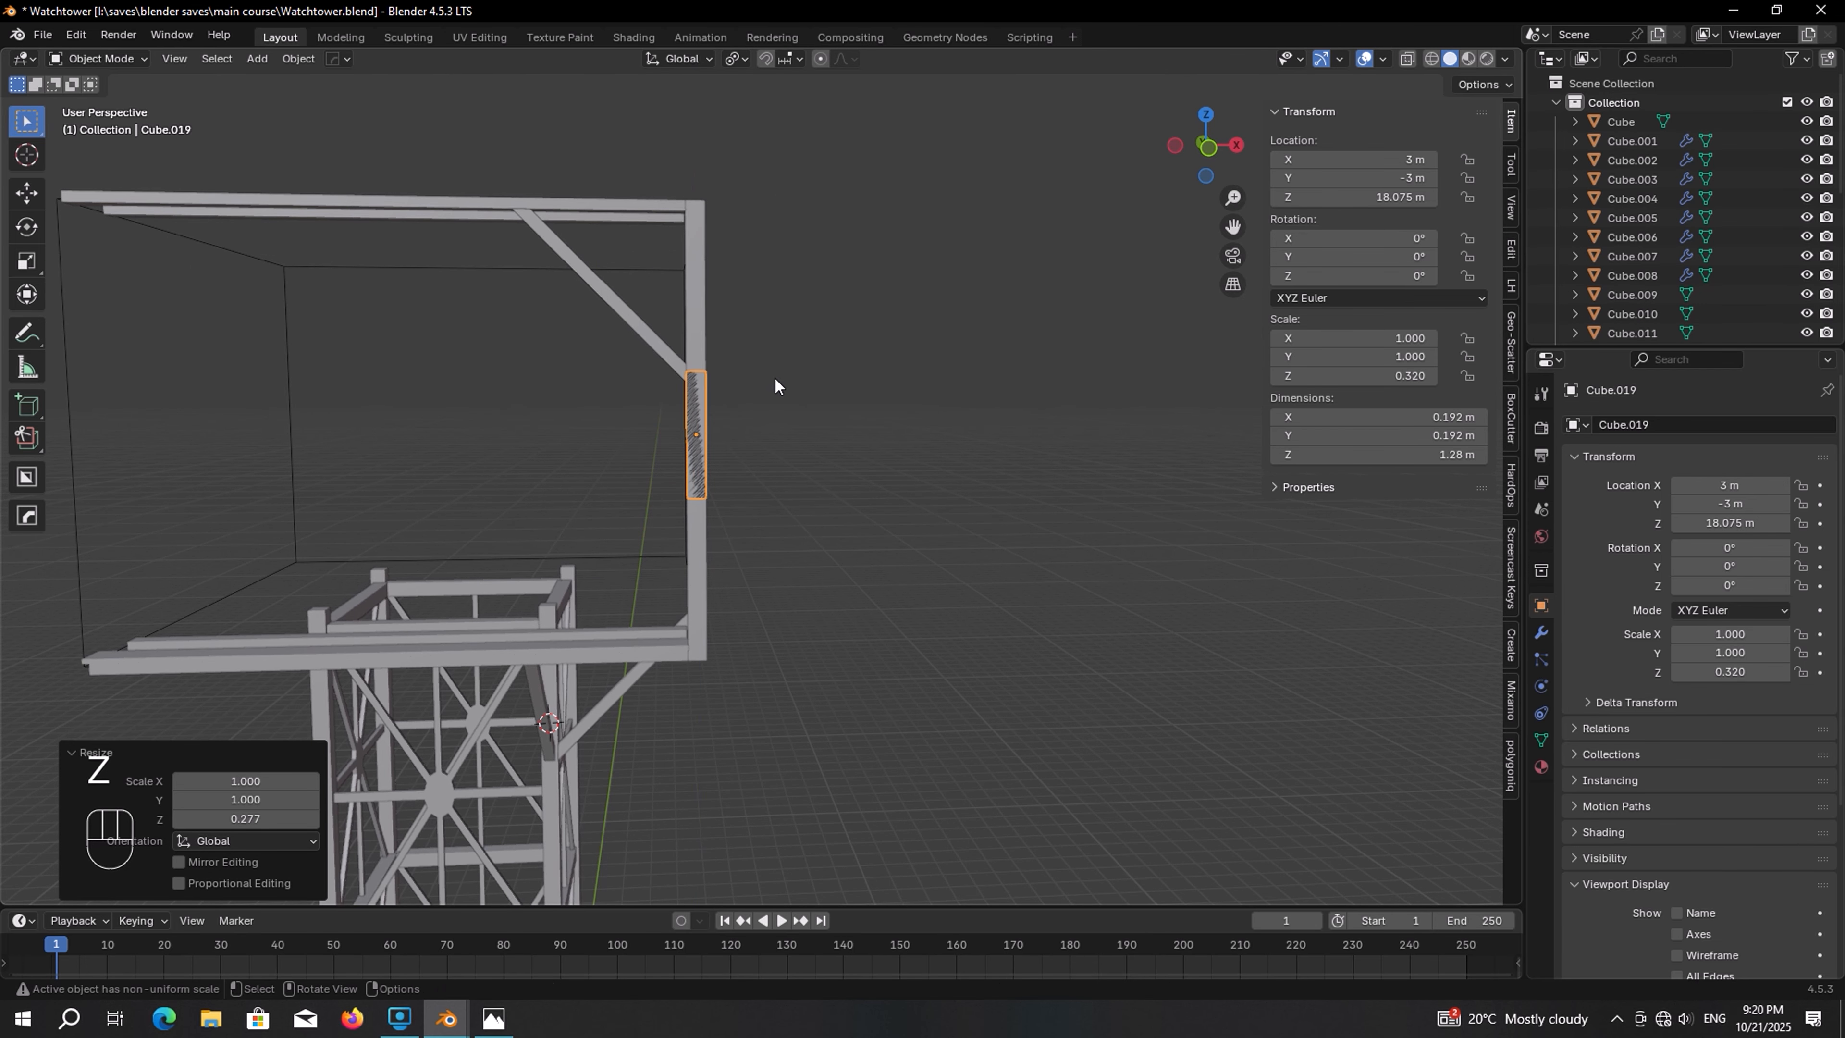
Thicken the short block in X and Y by about 1.77 and raise it along Z to about 18.74 m
{"action": "key", "text": "s"}
{"action": "key", "text": "shift+z"}
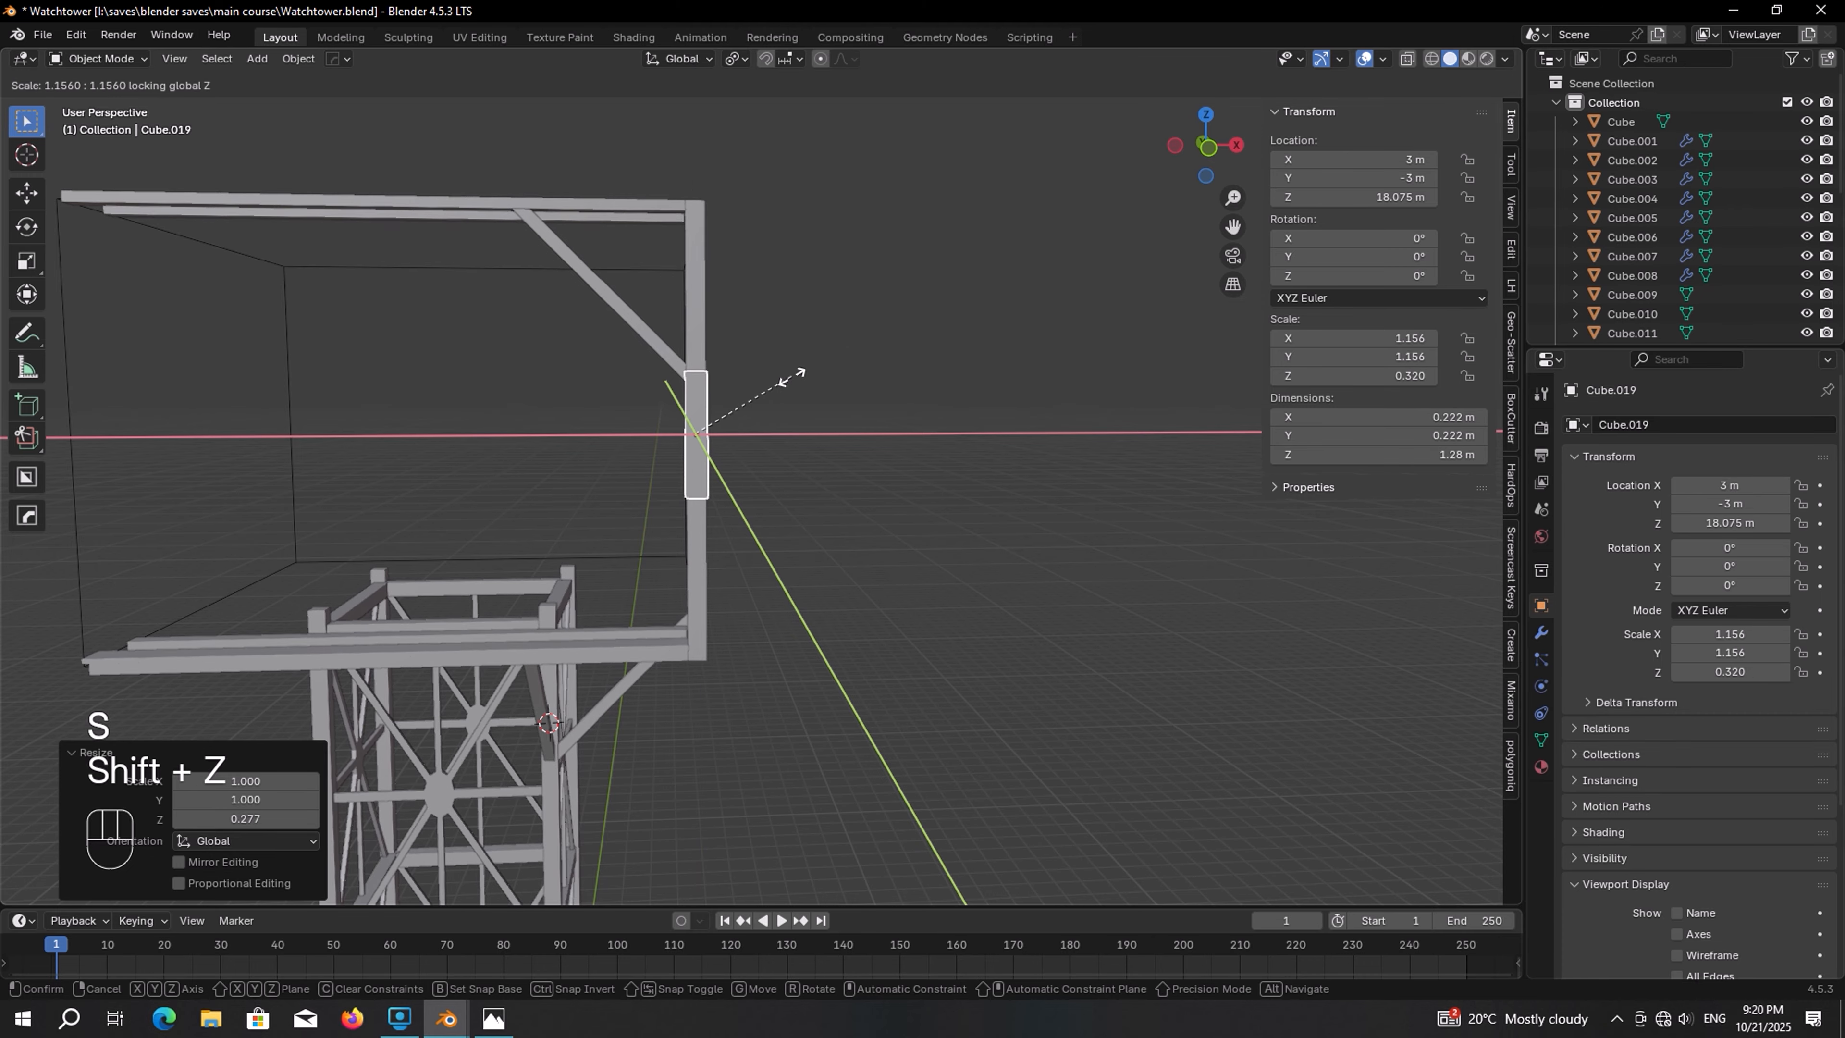
{"action": "left_click", "coordinate": [854, 359]}
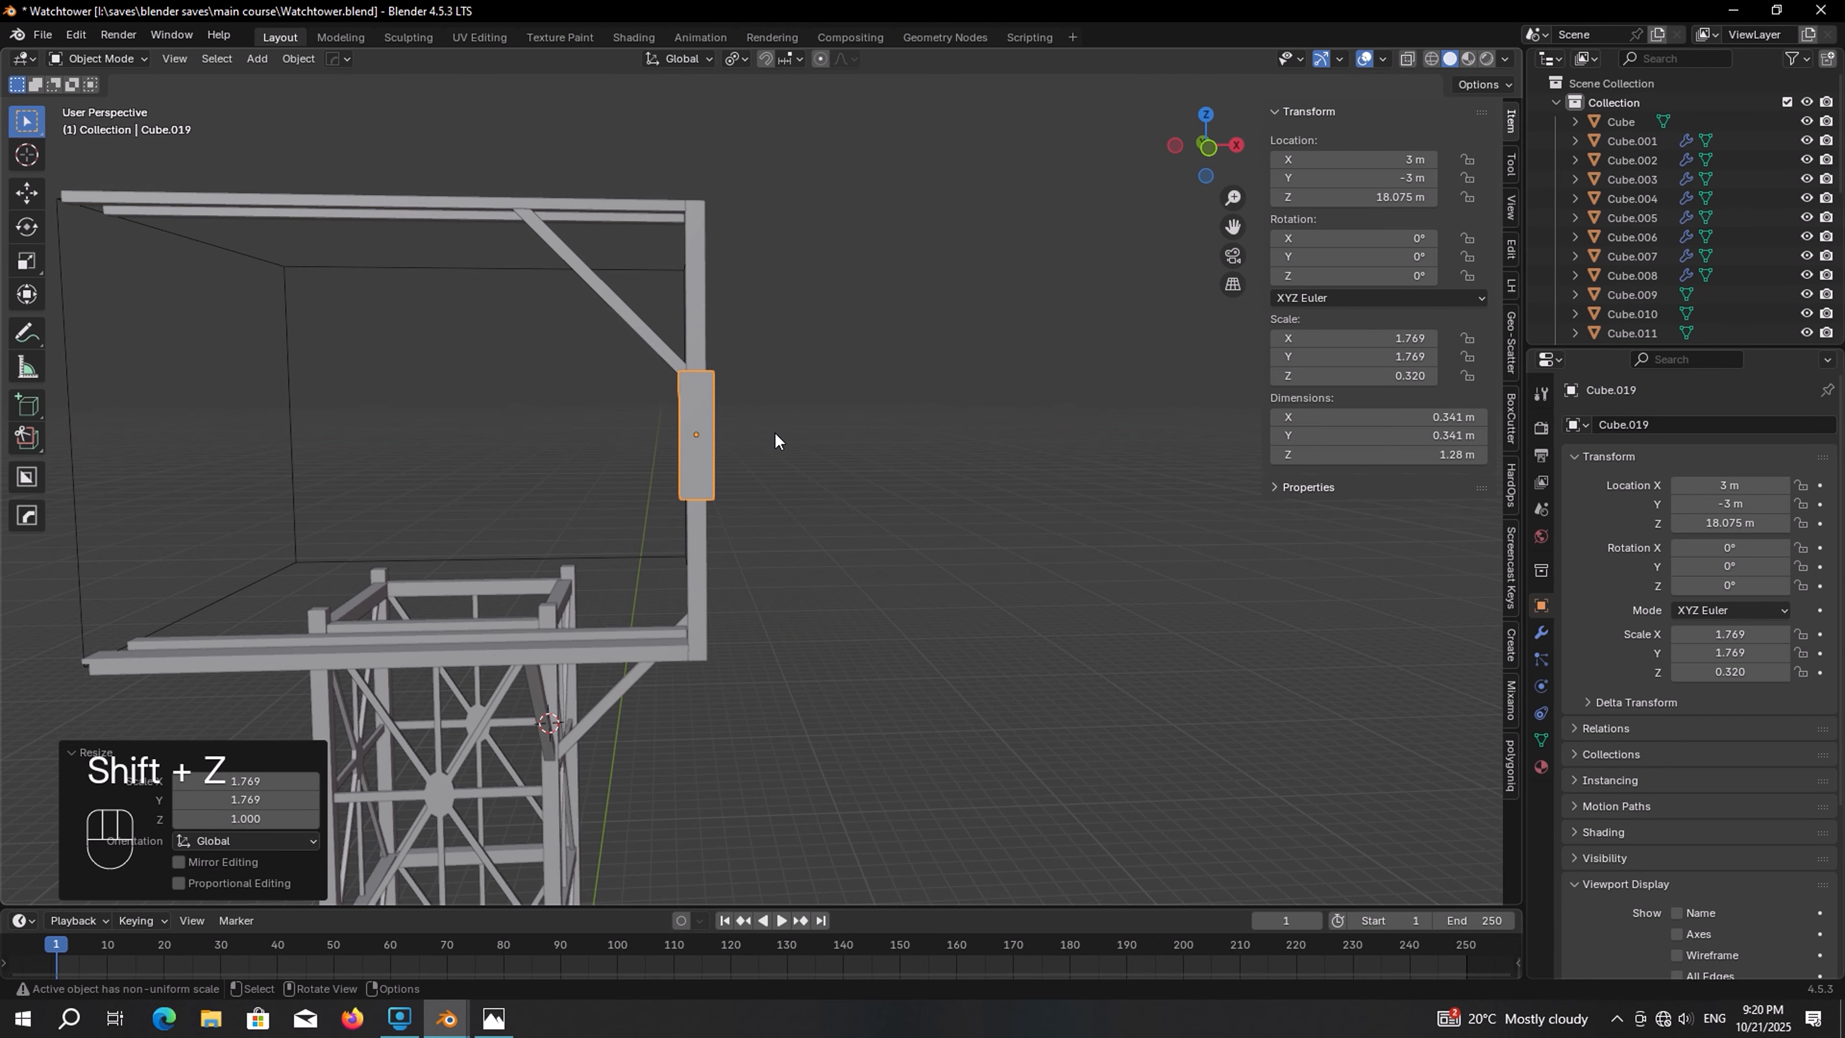
{"action": "key", "text": "g"}
{"action": "key", "text": "z"}
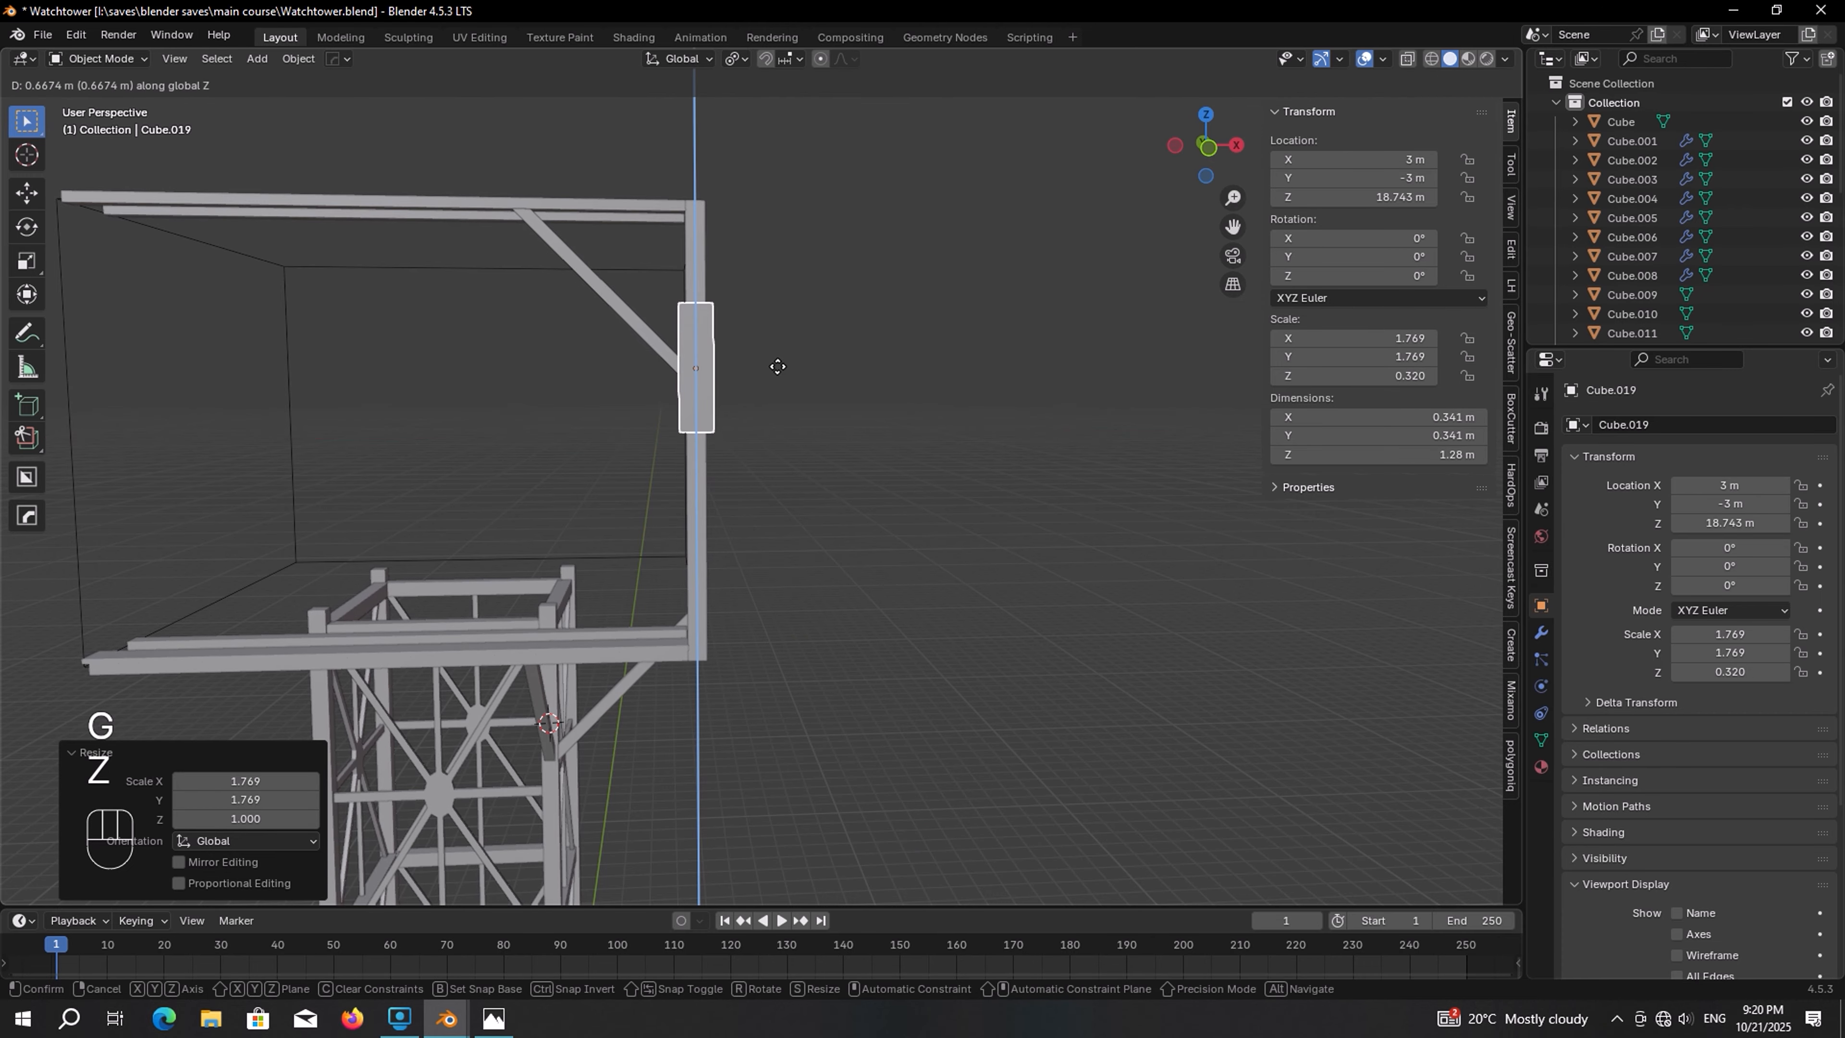
{"action": "left_click", "coordinate": [778, 366]}
Compare the model with the watchtower reference photo
{"action": "middle_click_drag", "start_coordinate": [778, 366], "coordinate": [650, 401]}
{"action": "scroll", "coordinate": [649, 374], "scroll_direction": "up", "scroll_amount": 5}
{"action": "key", "text": "alt+Tab"}
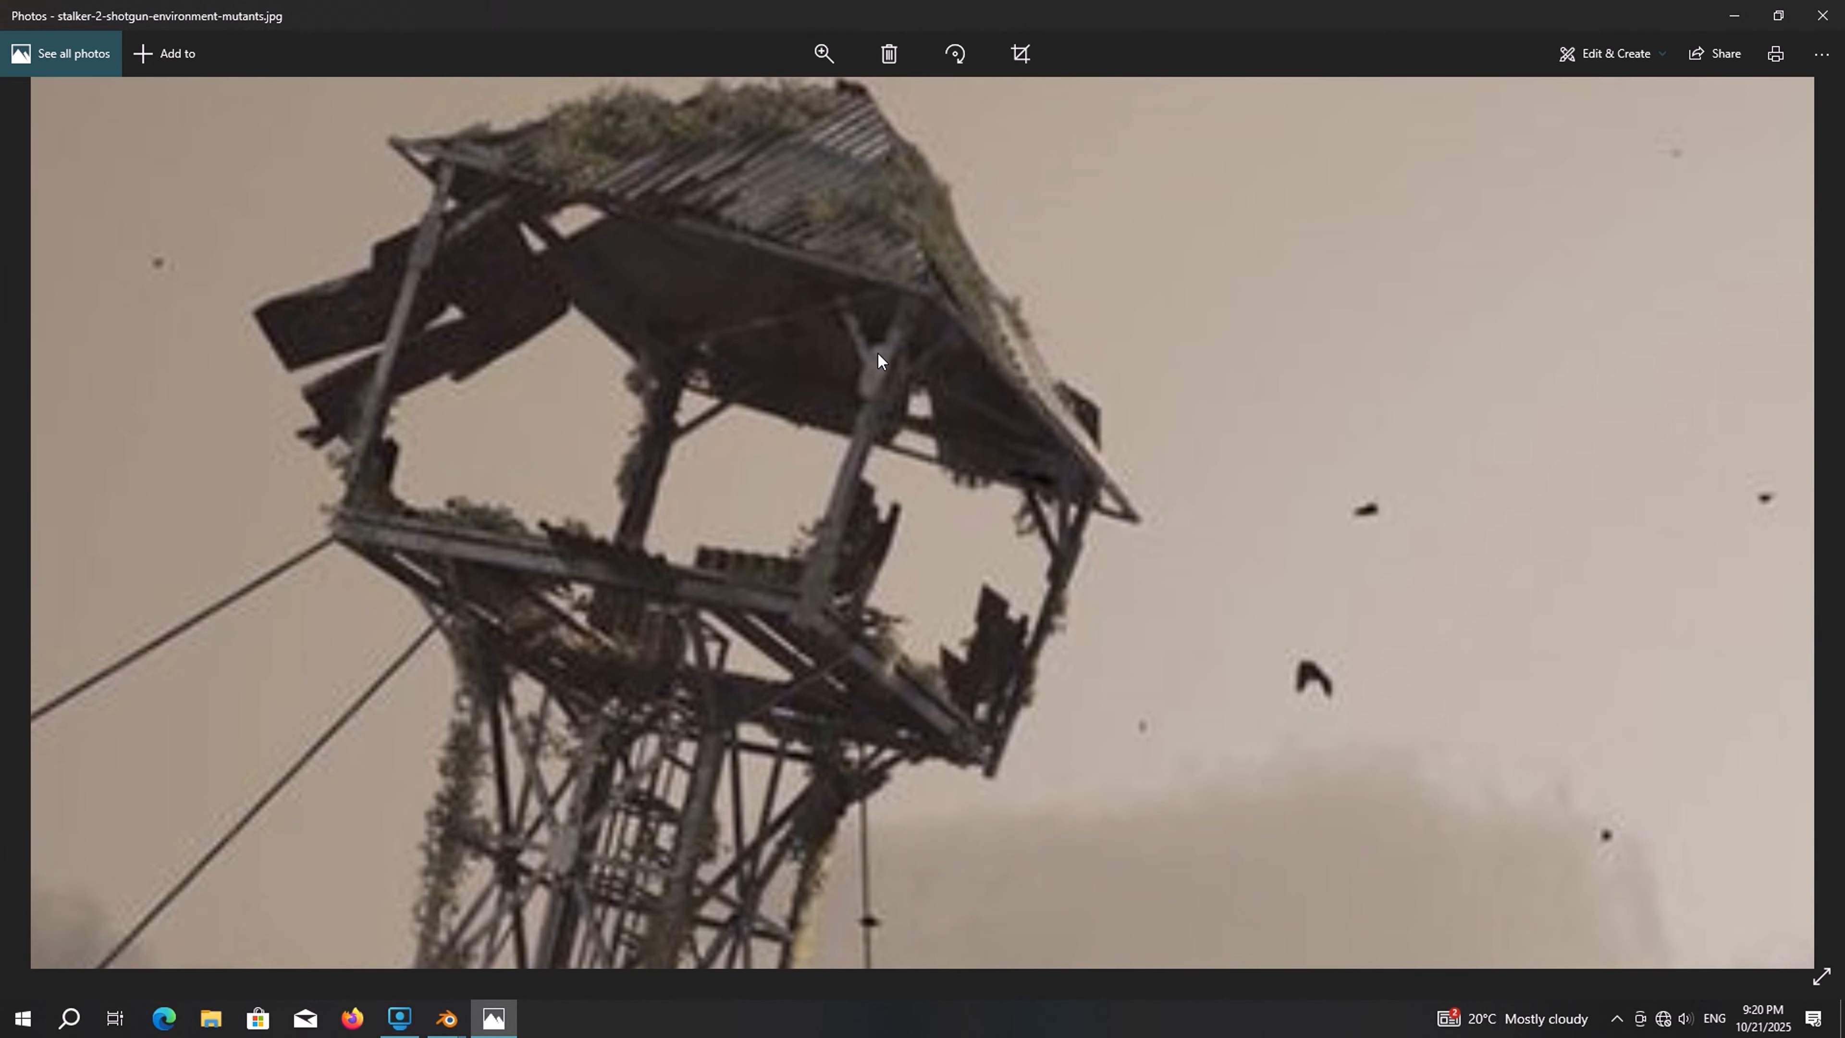
{"action": "key", "text": "KP_7"}
{"action": "key", "text": "KP_7"}
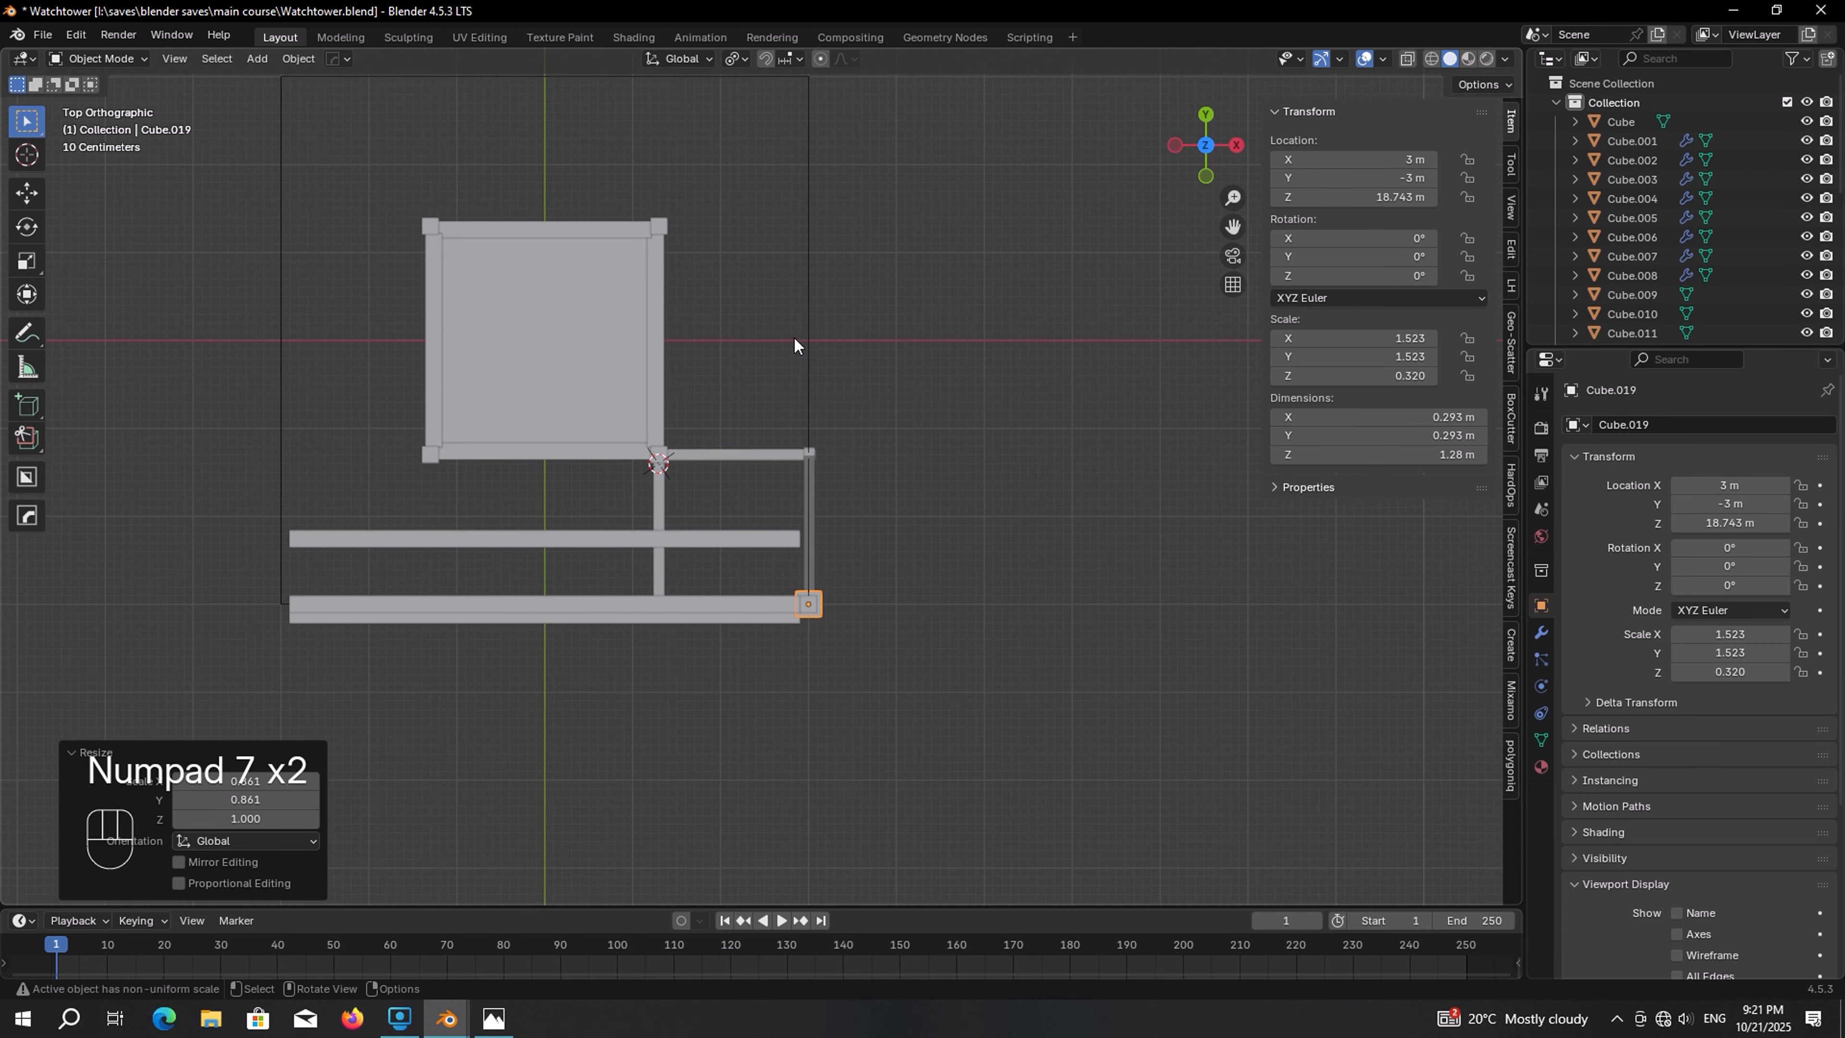
Duplicate the inner cabin beam in place and set the copy's Y location to 0 m
{"action": "middle_click_drag", "start_coordinate": [643, 413], "coordinate": [764, 425], "text": "shift"}
{"action": "left_click", "coordinate": [673, 546]}
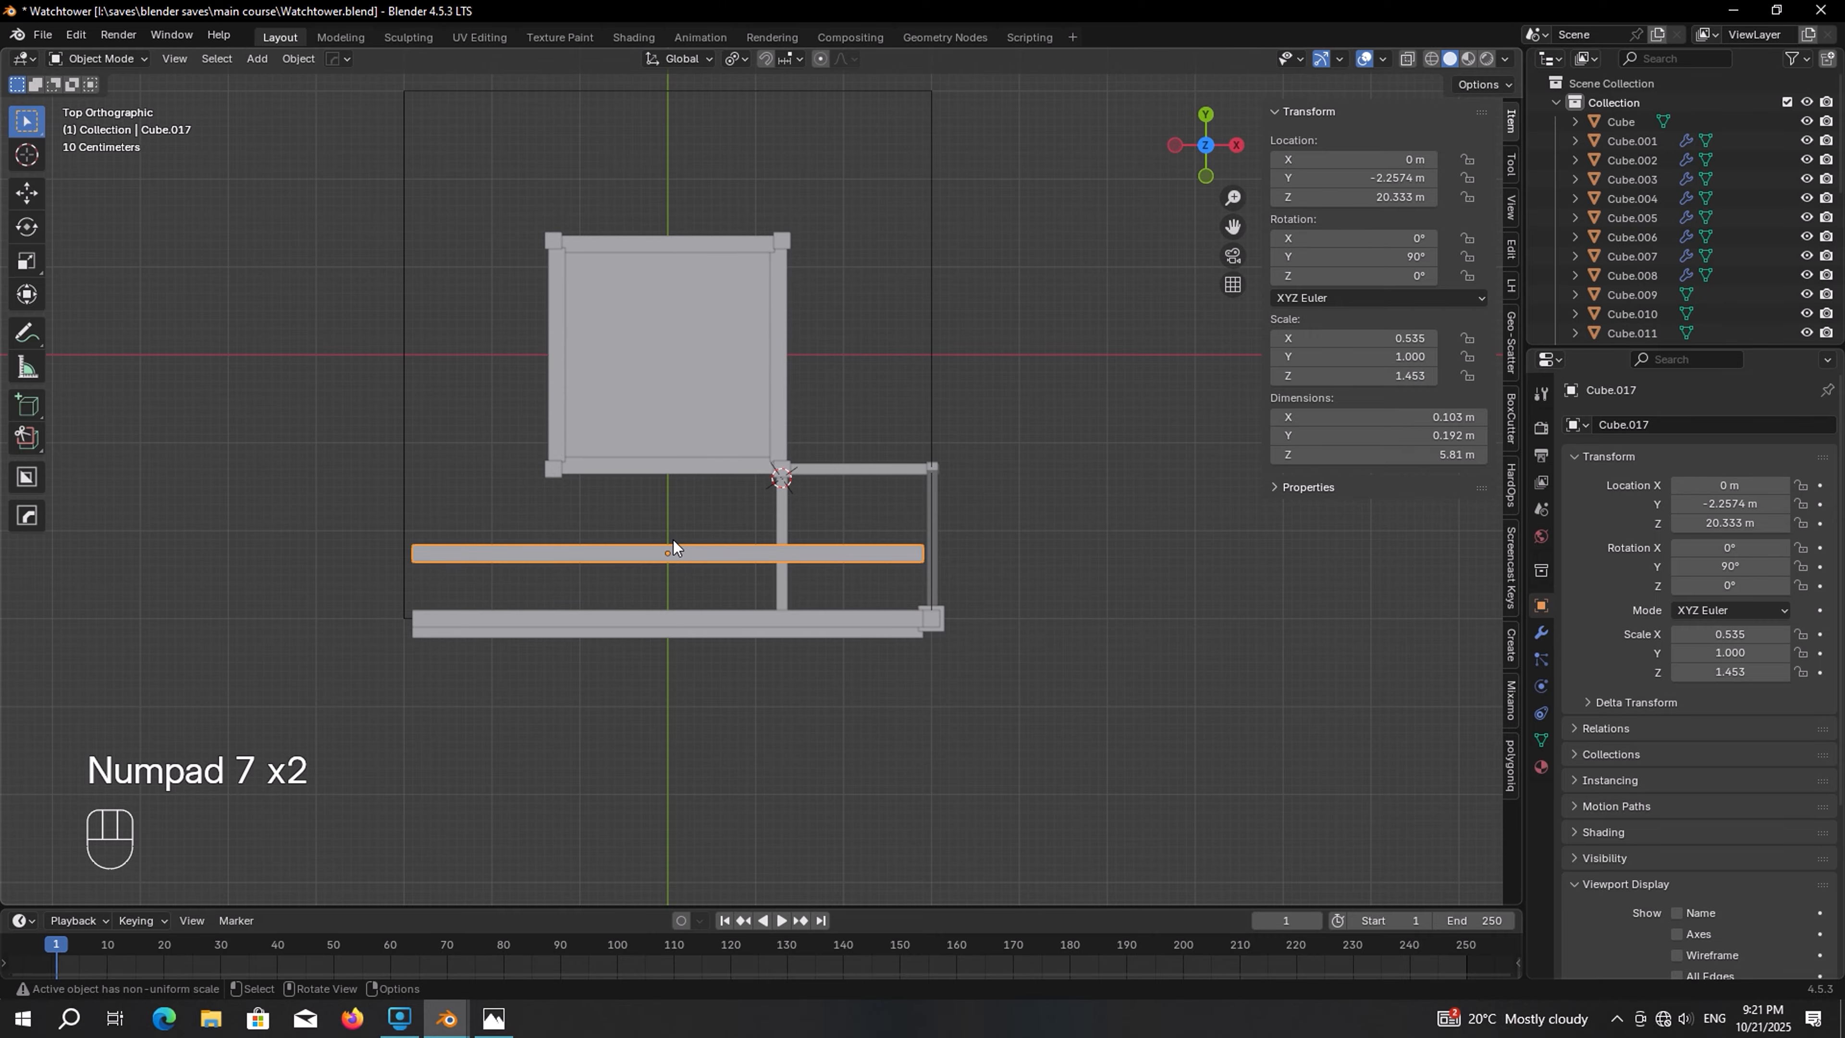
{"action": "middle_click_drag", "start_coordinate": [673, 547], "coordinate": [733, 560], "text": "shift"}
{"action": "key", "text": "shift+d"}
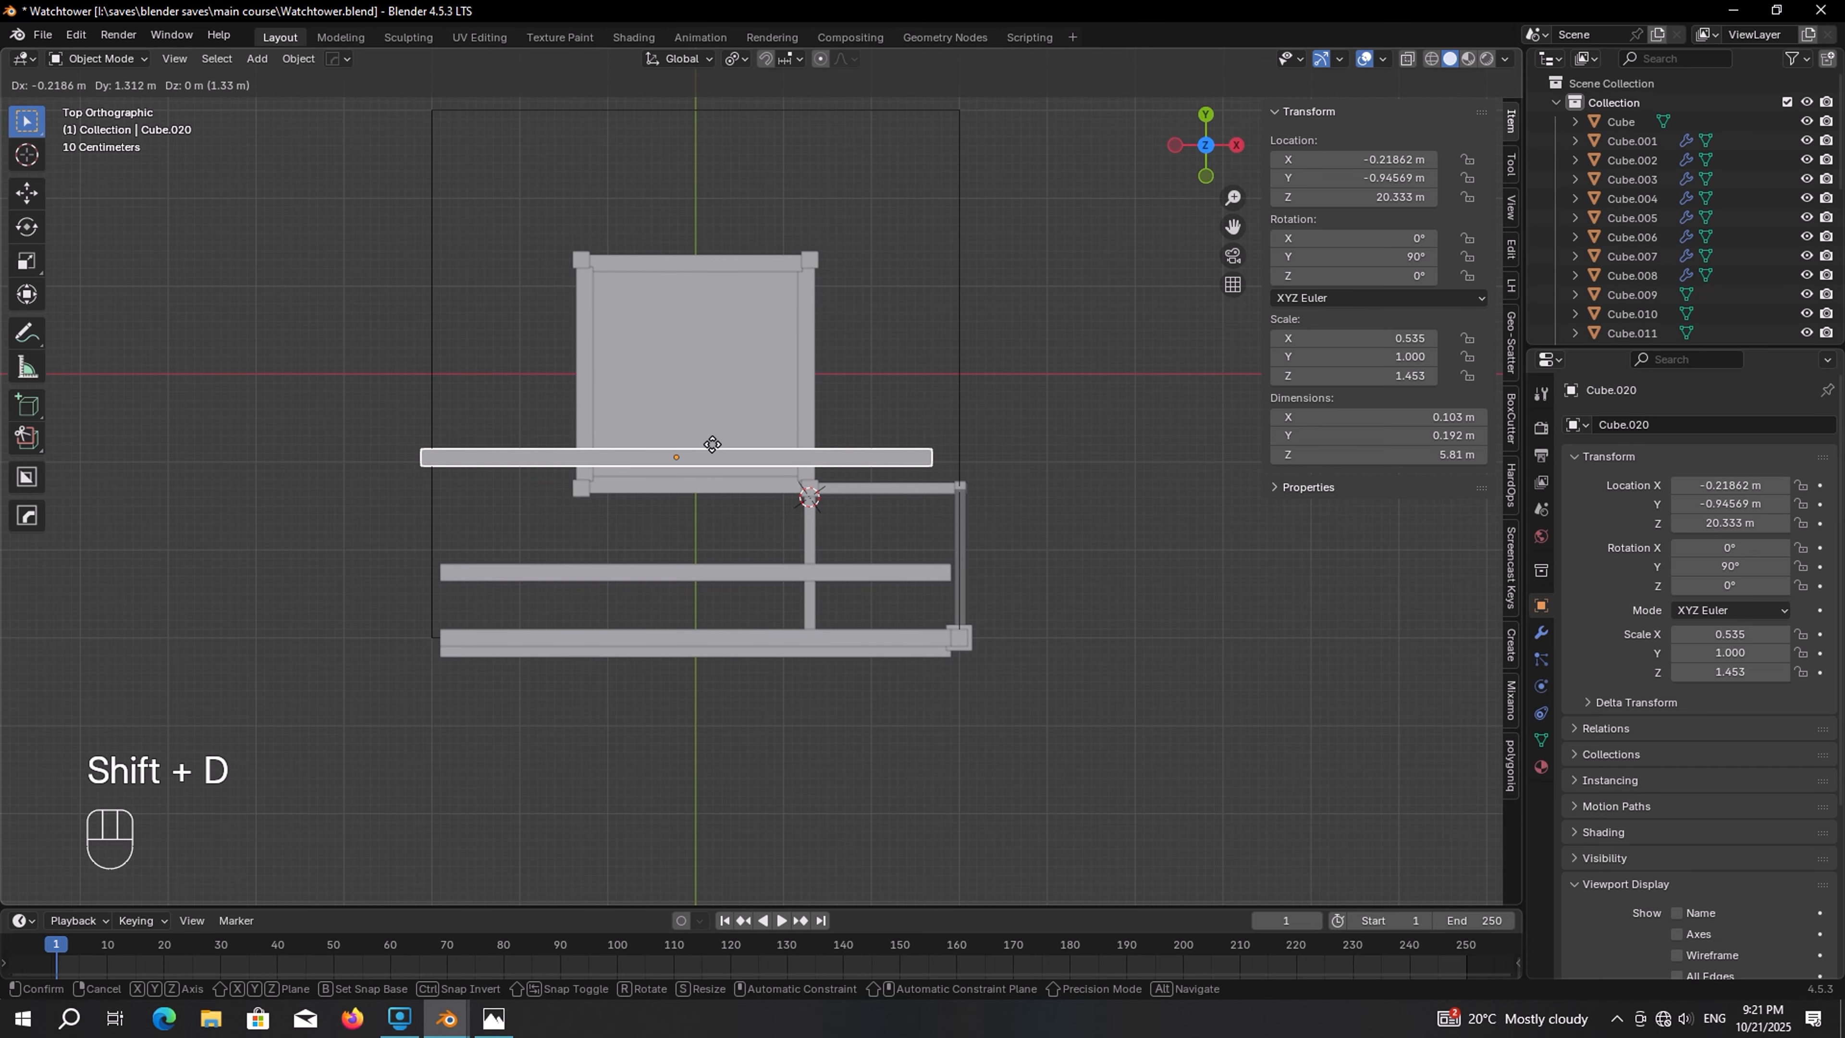
{"action": "right_click", "coordinate": [712, 444]}
{"action": "left_click", "coordinate": [1374, 179]}
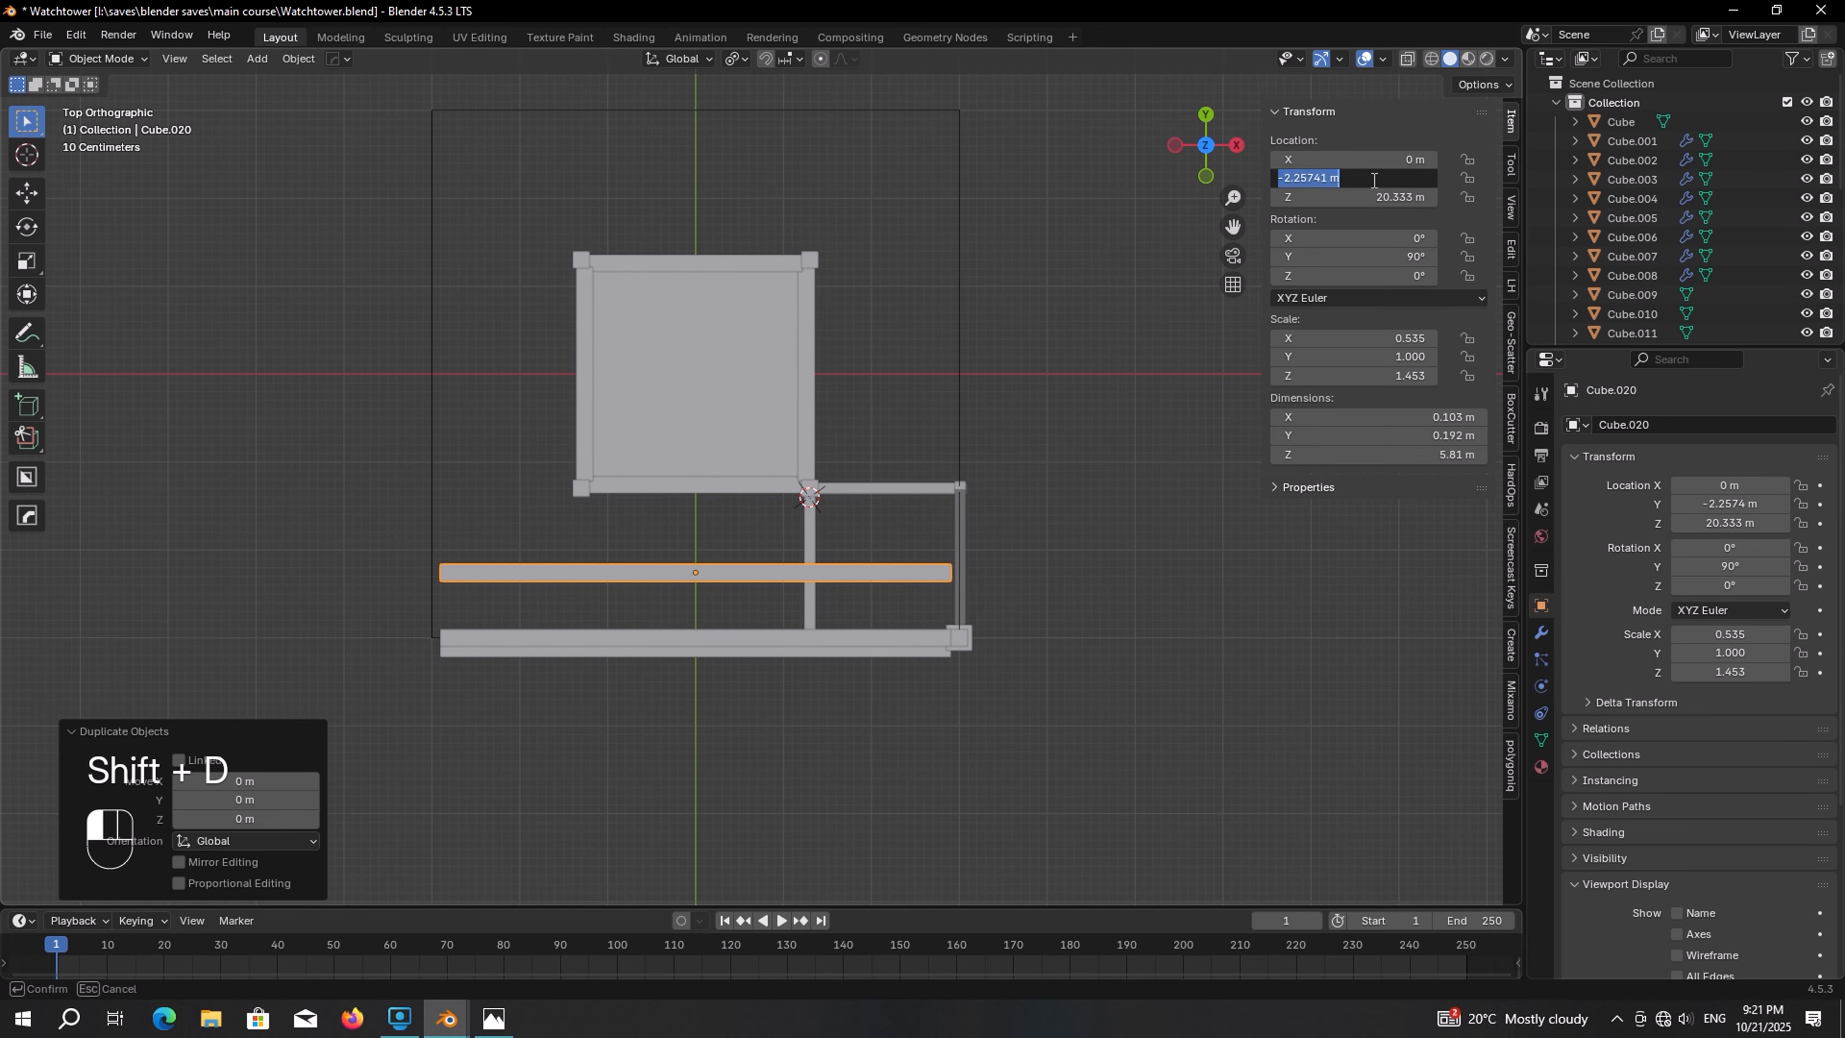
{"action": "type", "text": "0"}
{"action": "key", "text": "Return"}
{"action": "middle_click_drag", "start_coordinate": [1162, 182], "coordinate": [1189, 294], "text": "shift"}
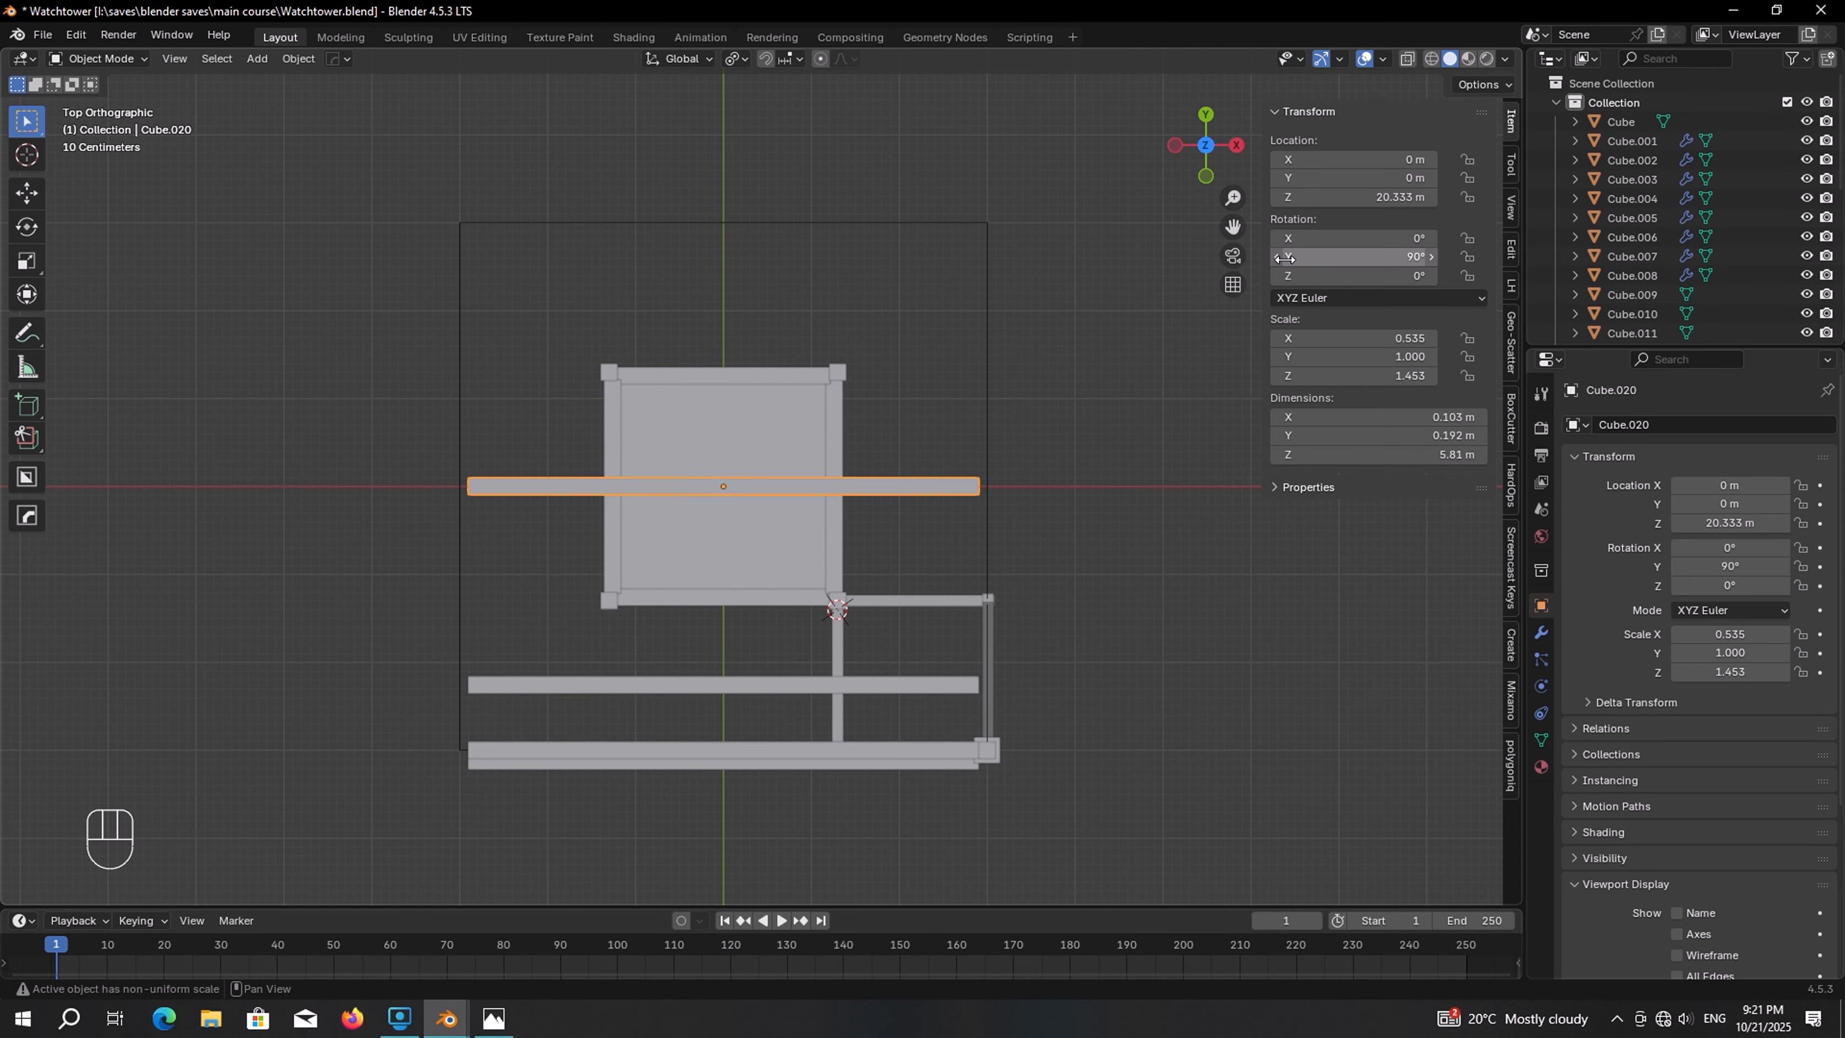
Rotate the centre beam copy 45° about Z and stretch it along its length to about 8.2 m
{"action": "left_click", "coordinate": [1325, 275]}
{"action": "type", "text": "45"}
{"action": "key", "text": "Return"}
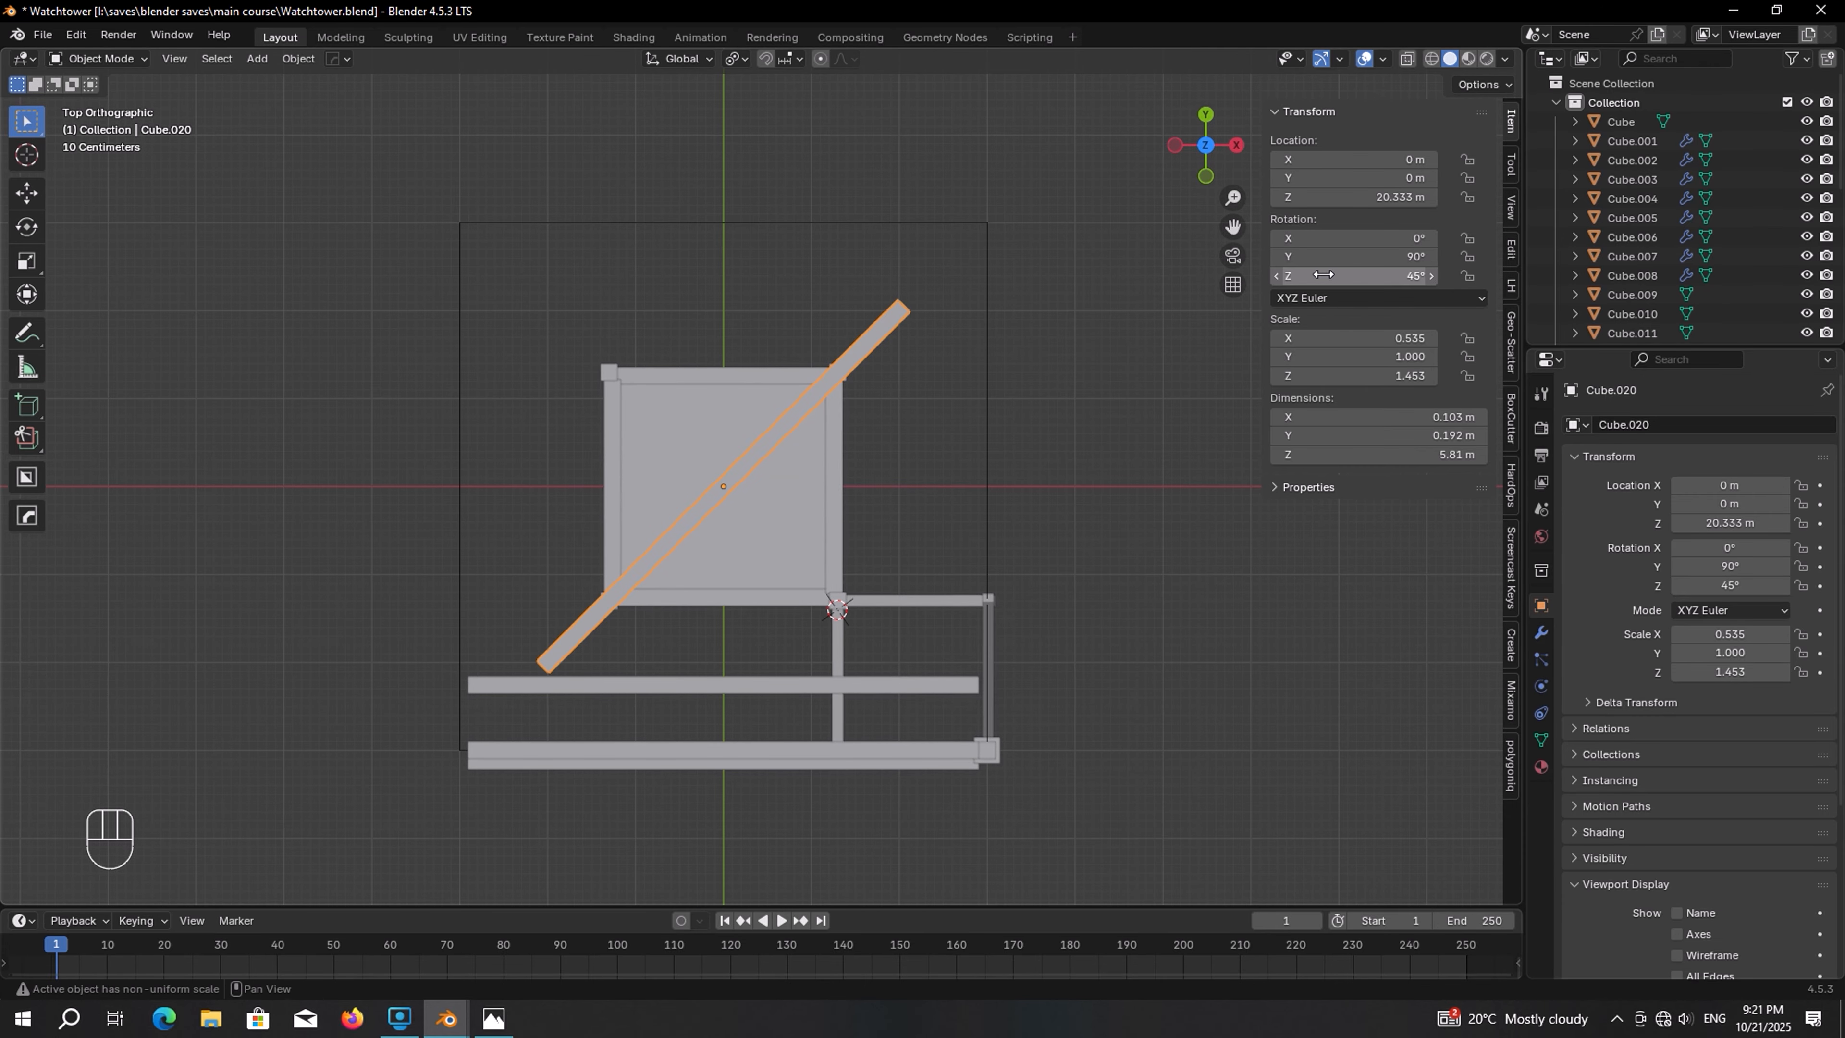
{"action": "middle_click_drag", "start_coordinate": [1150, 378], "coordinate": [1129, 445], "text": "shift"}
{"action": "key", "text": "s"}
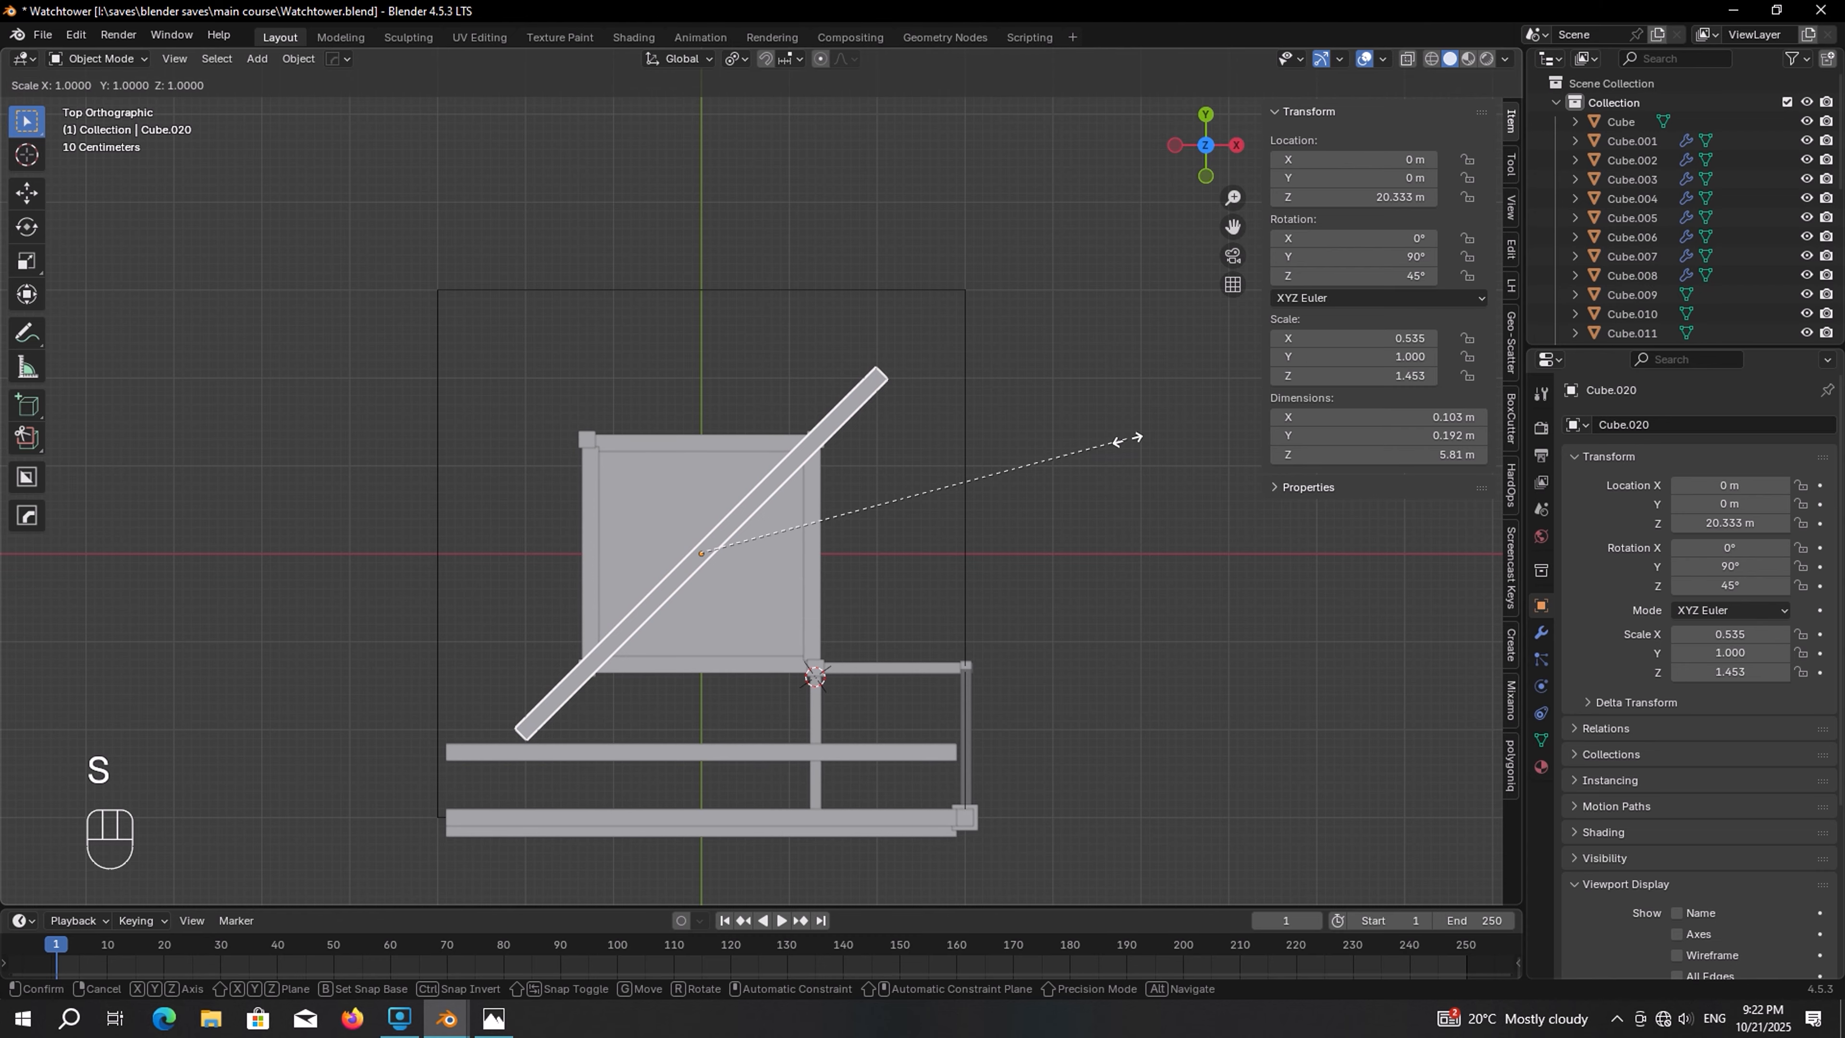
{"action": "key", "text": "z"}
{"action": "key", "text": "z"}
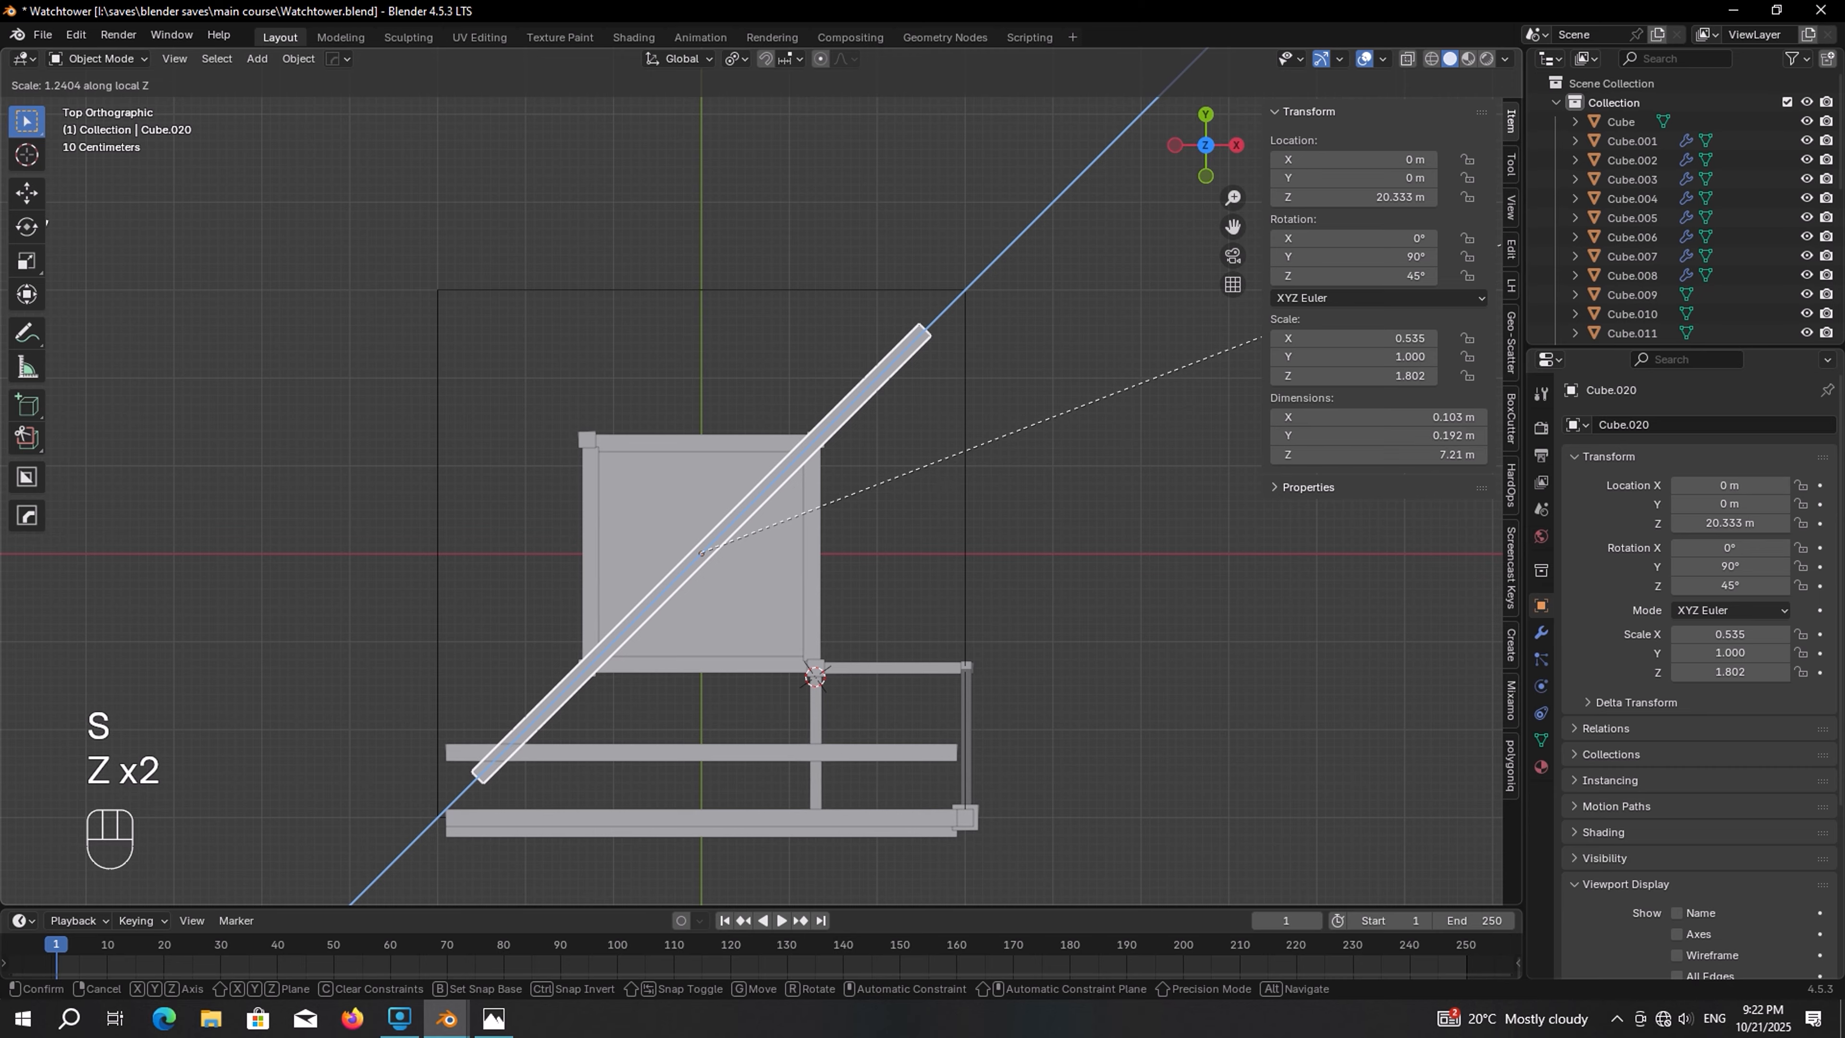
{"action": "key", "text": "shift"}
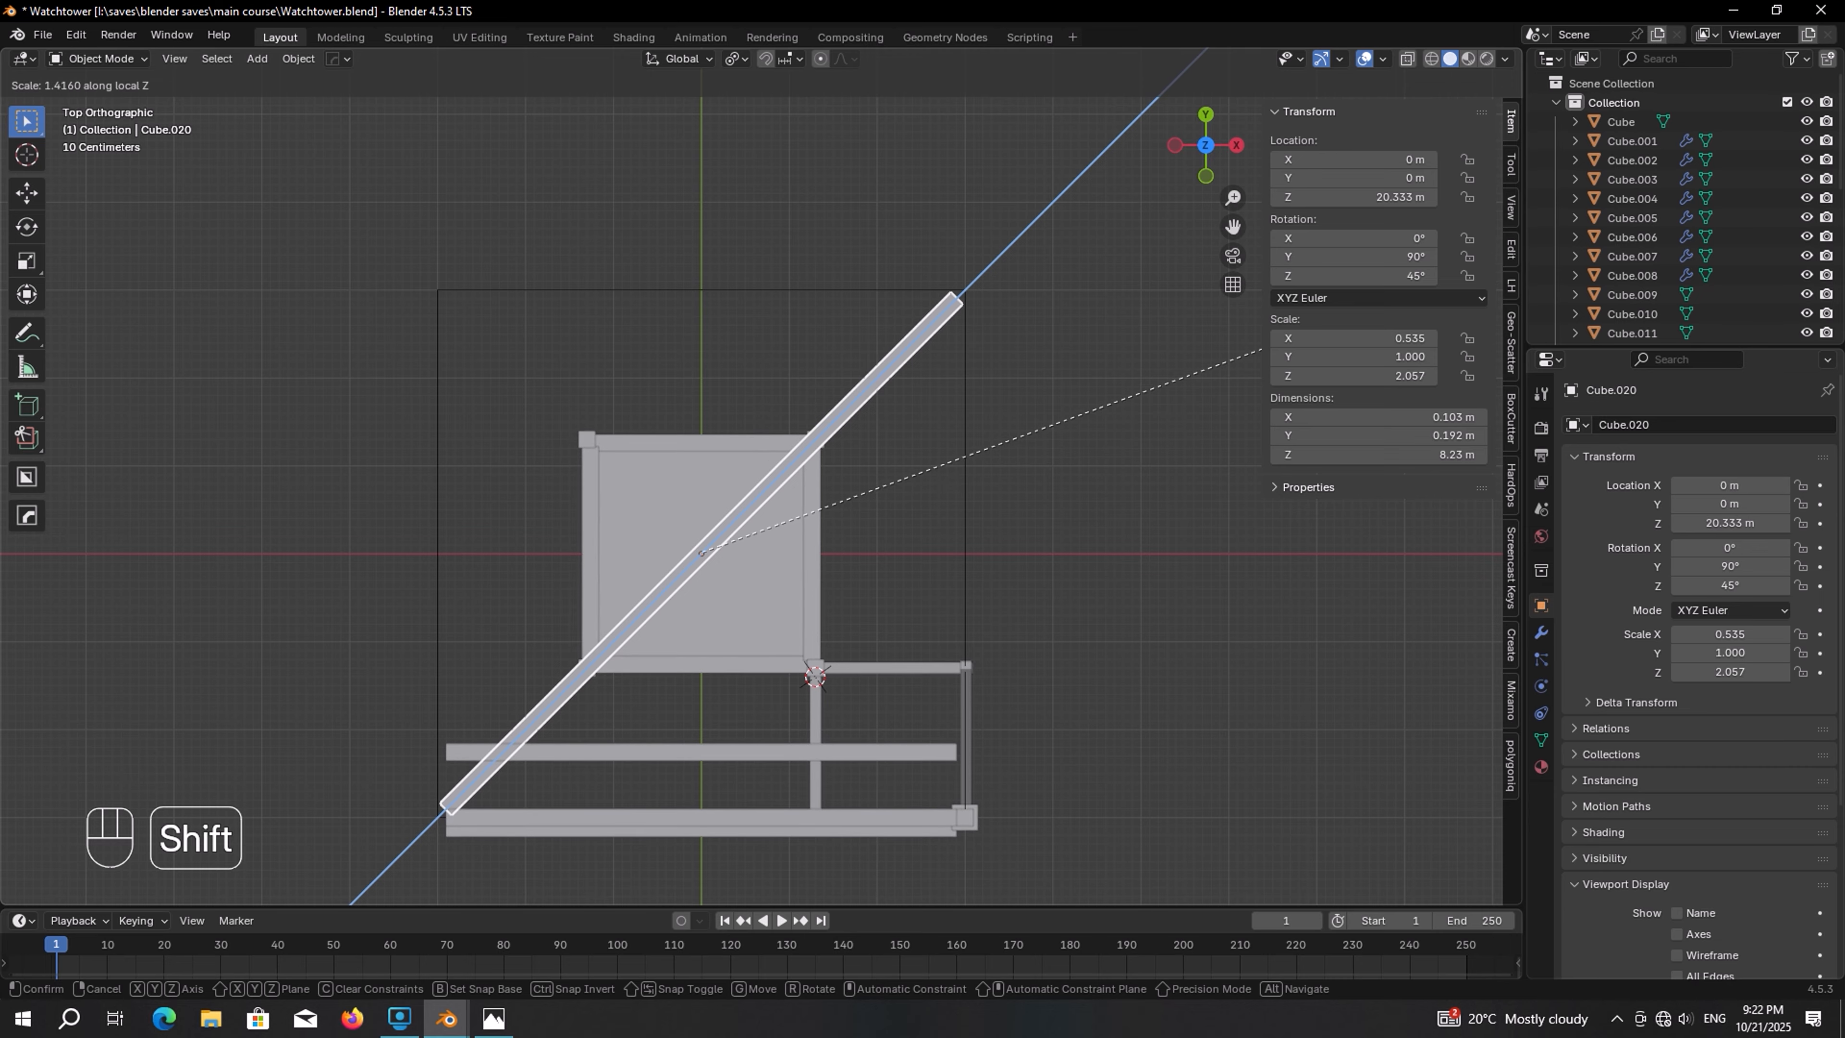
{"action": "left_click", "coordinate": [1066, 404]}
Duplicate the diagonal beam and rotate the copy 90° about Z to form a cross
{"action": "key", "text": "shift+d"}
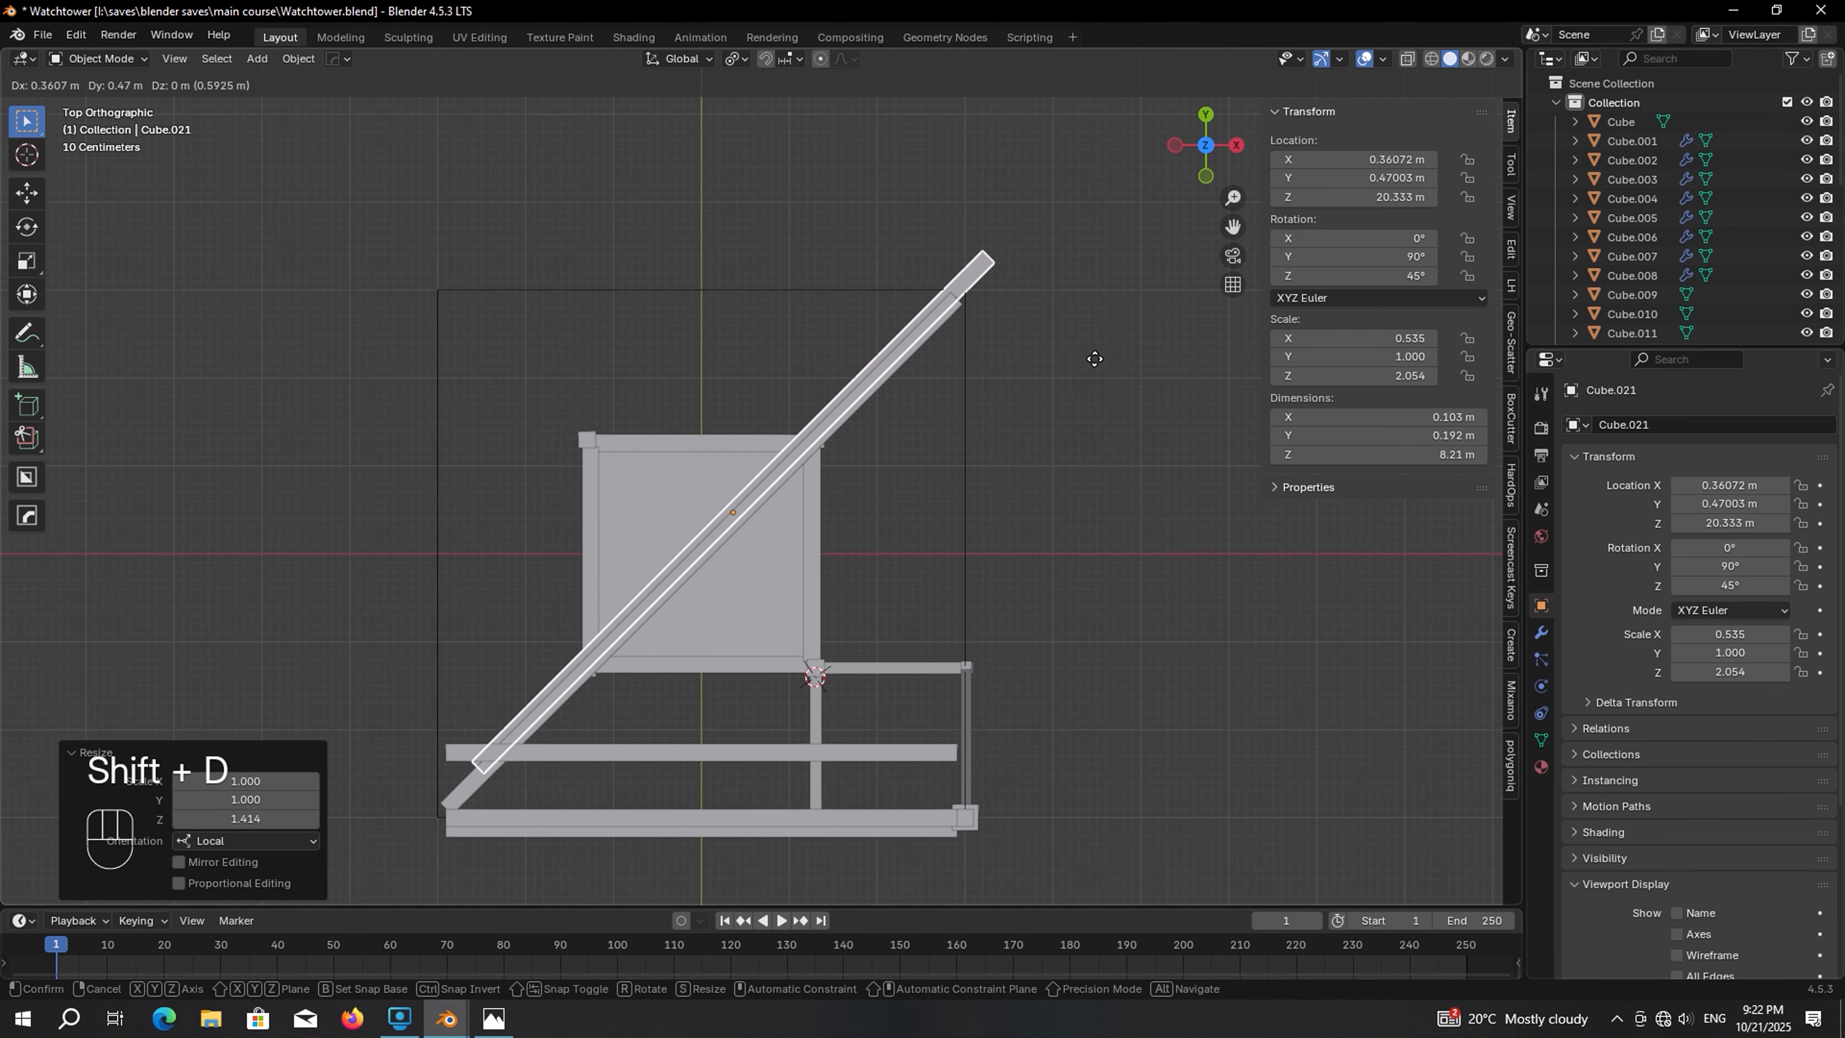
{"action": "type", "text": "rz"}
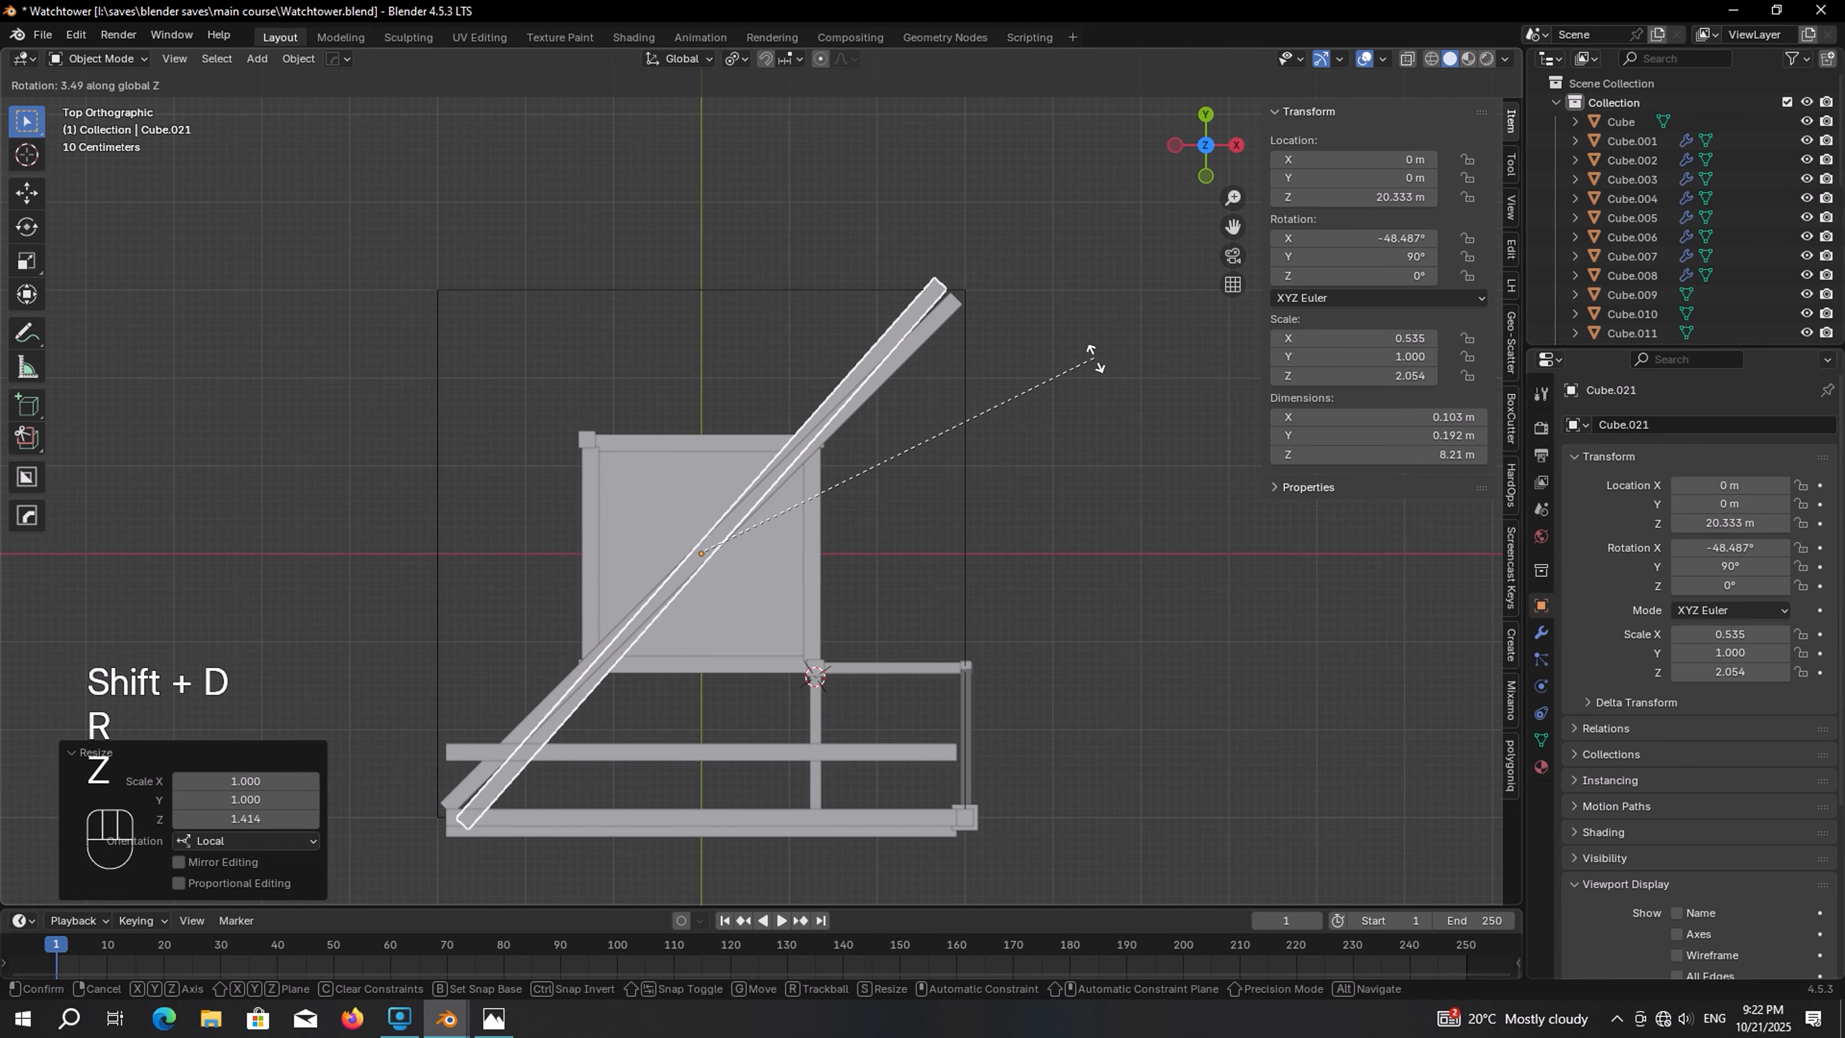
{"action": "type", "text": "90"}
{"action": "key", "text": "KP_Enter"}
Deselect everything and save the file
{"action": "middle_click_drag", "start_coordinate": [1028, 418], "coordinate": [871, 392]}
{"action": "key", "text": "alt+a"}
{"action": "key", "text": "ctrl+s"}
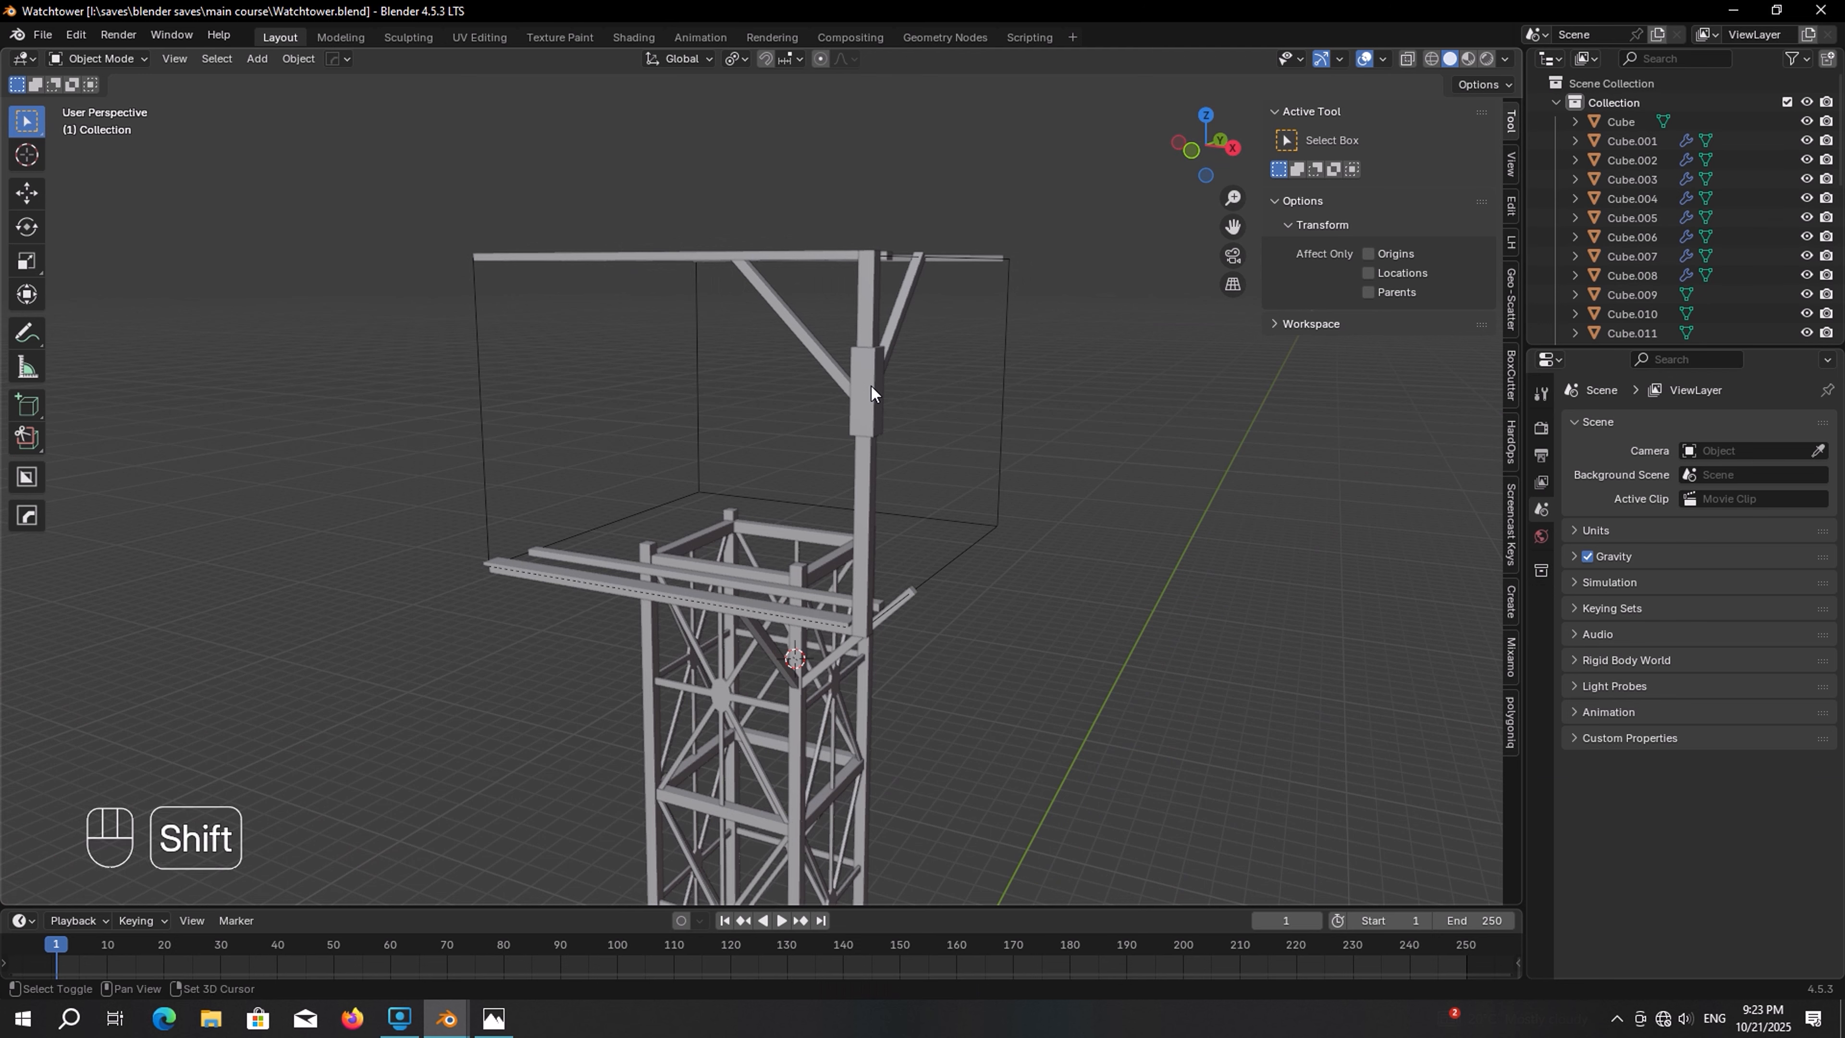
{"action": "key", "text": "shift+s"}
{"action": "left_click", "coordinate": [758, 454]}
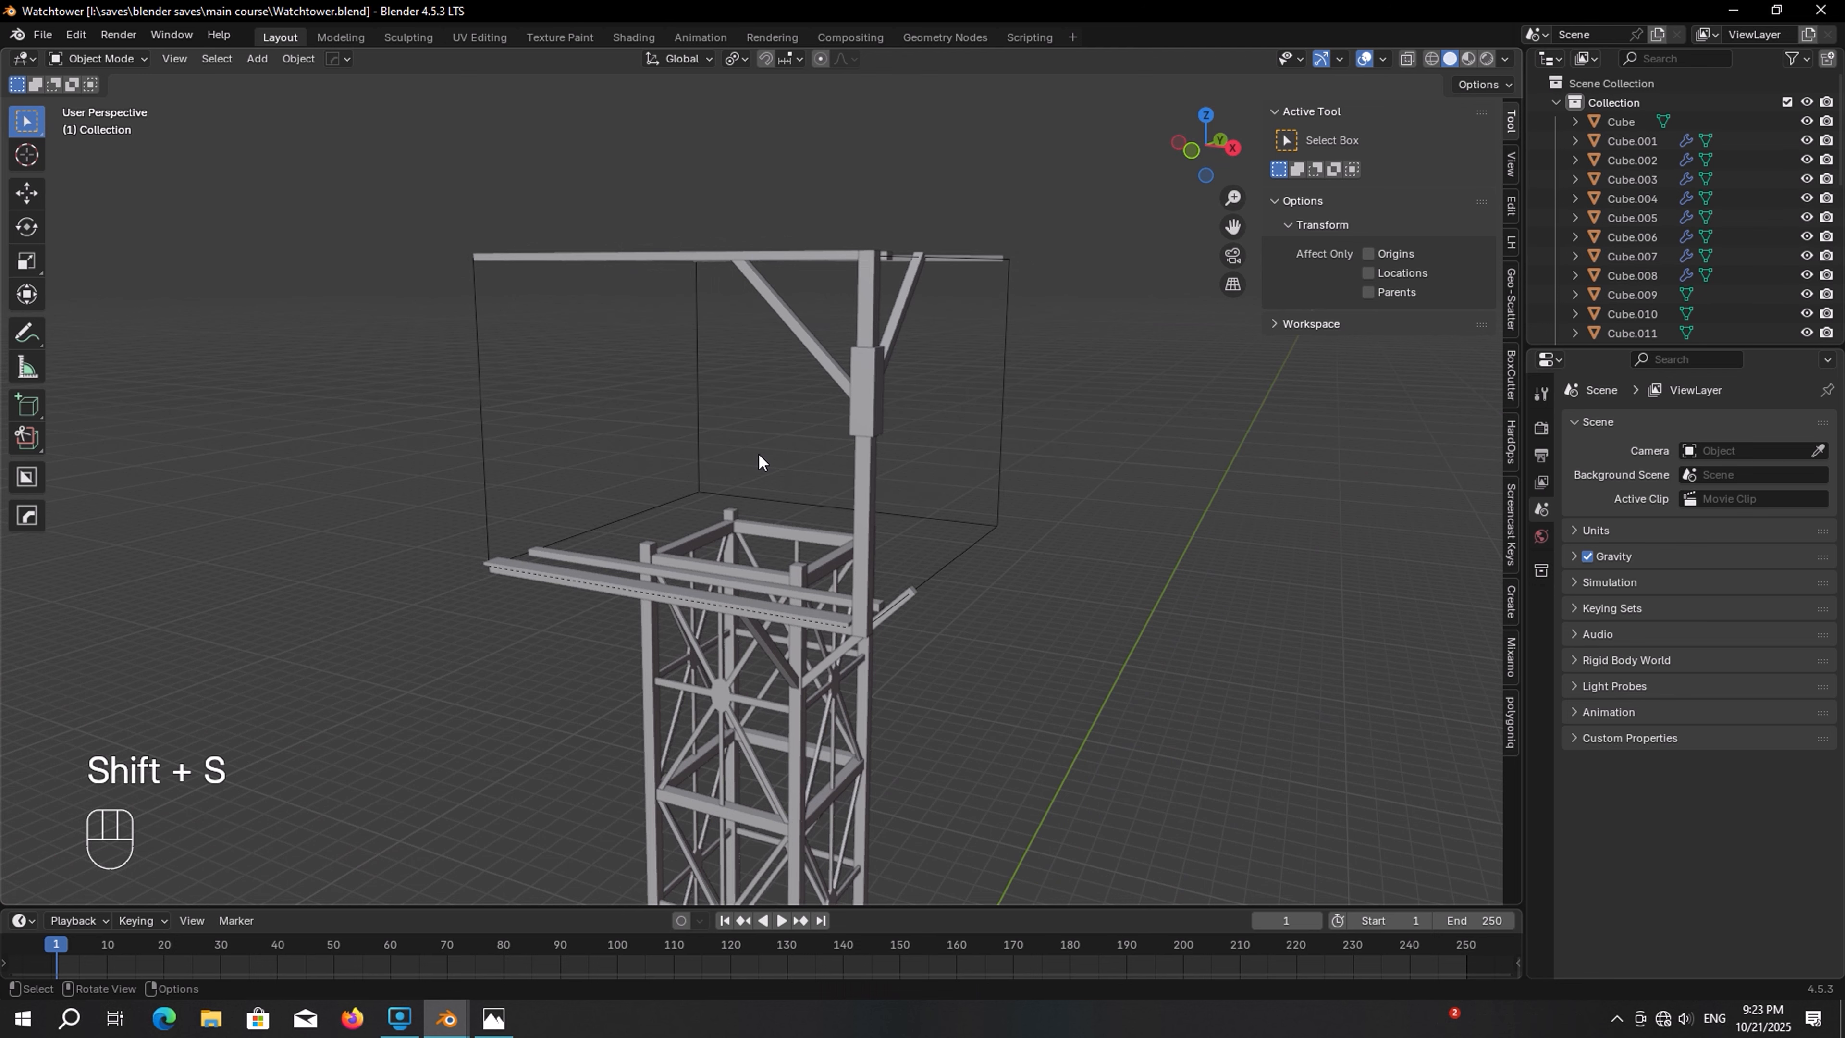
Set the pivot point to the 3D cursor, then duplicate the two cabin floor-edge beams rotated 90° about Z, repeating for all four sides
{"action": "left_click", "coordinate": [738, 59]}
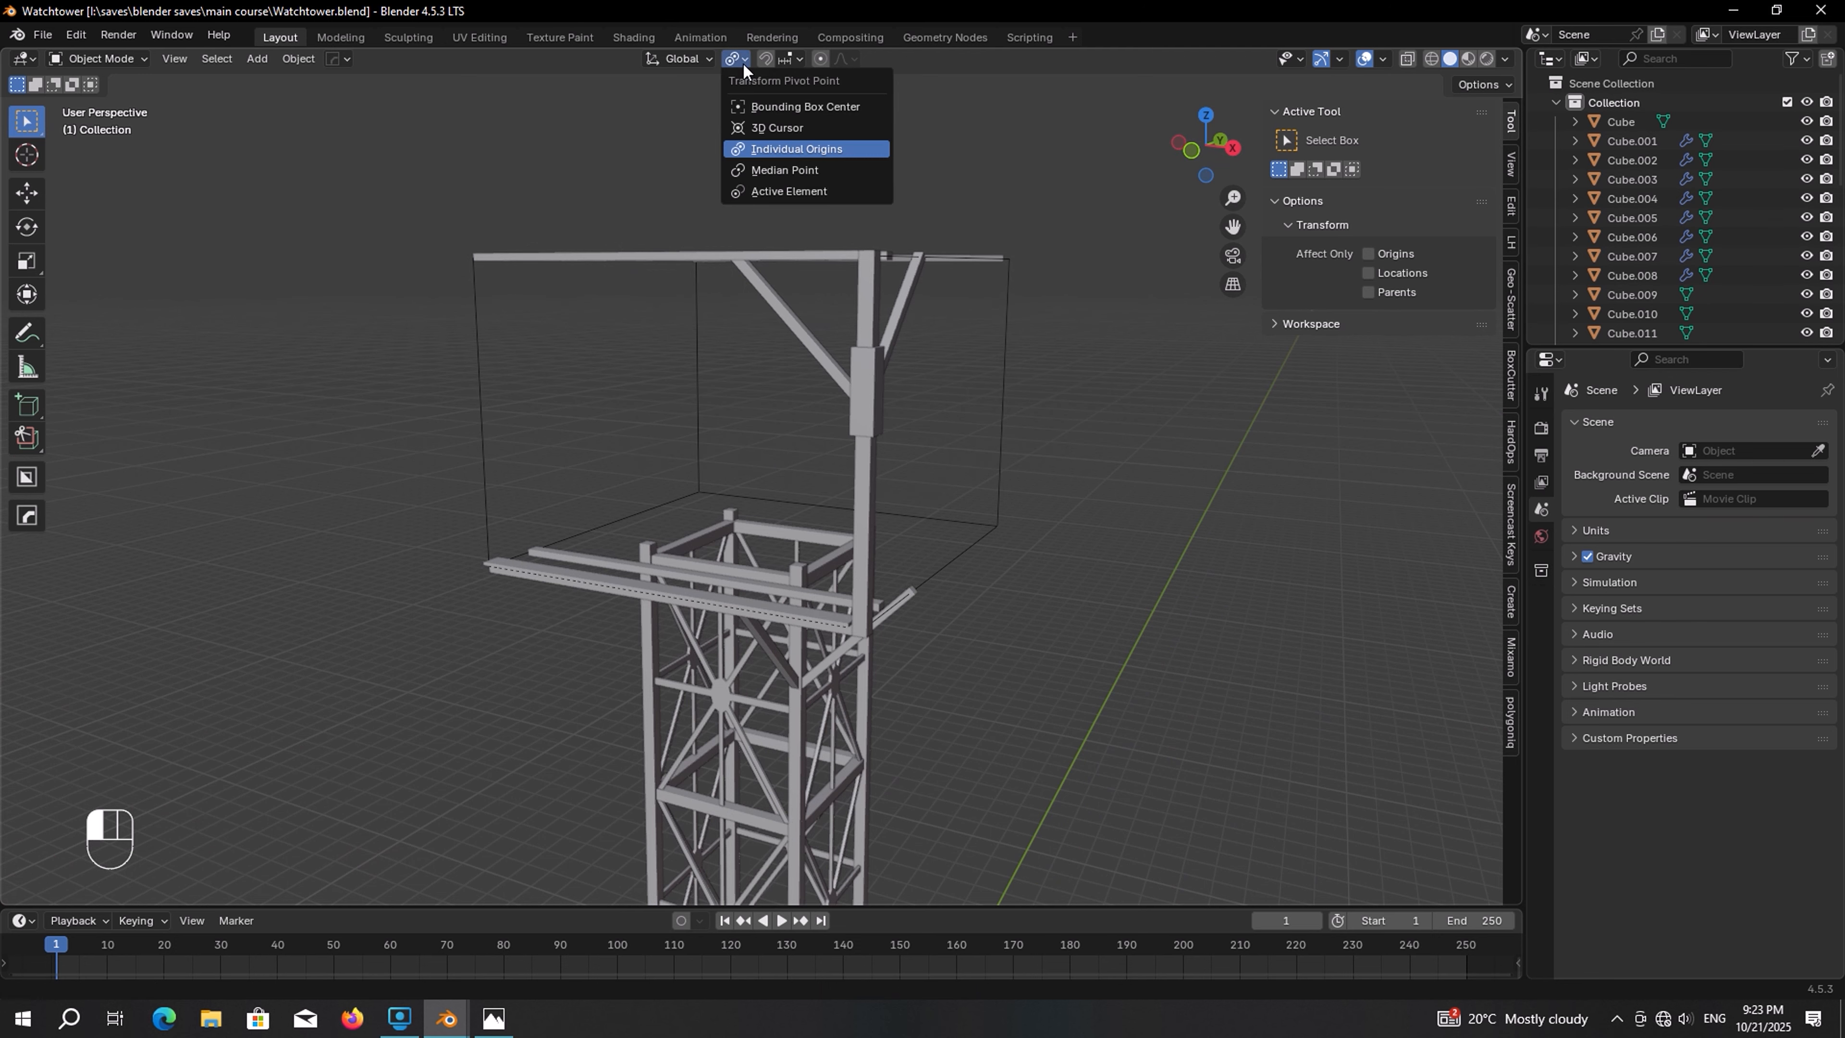
{"action": "left_click", "coordinate": [784, 128]}
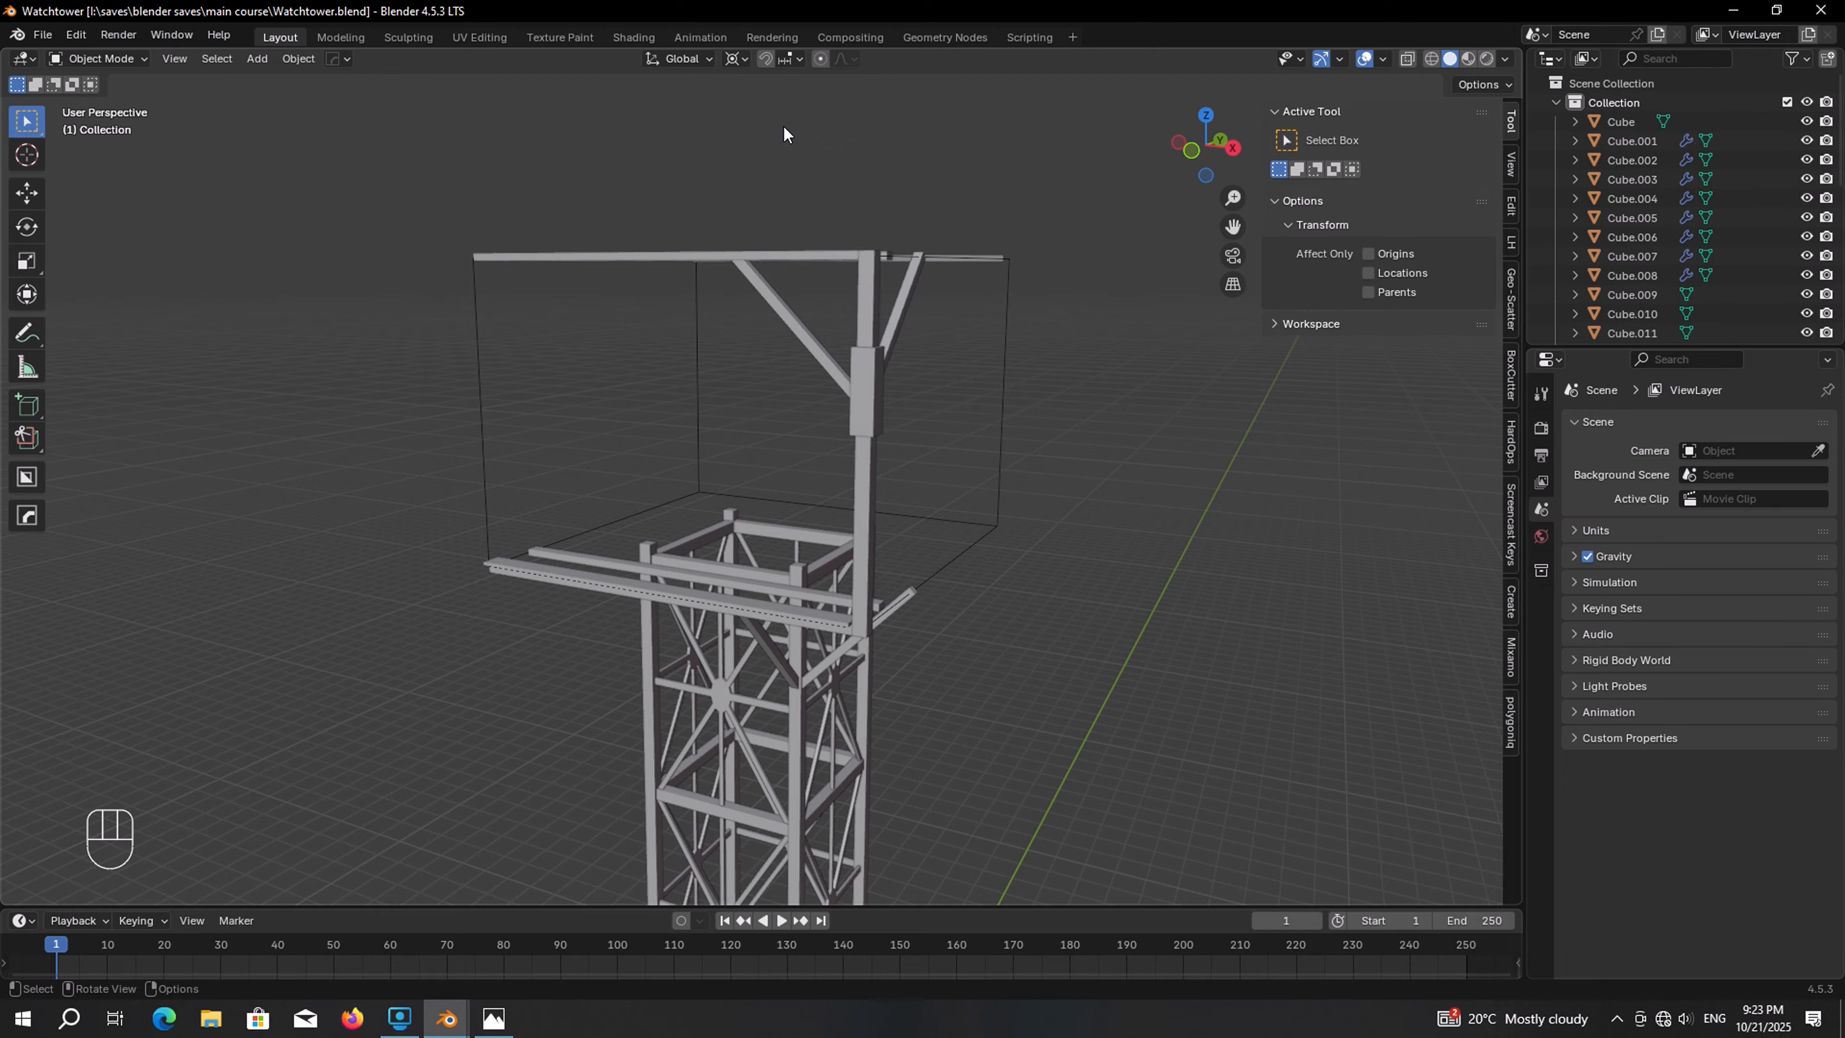
{"action": "scroll", "coordinate": [765, 610], "scroll_direction": "up", "scroll_amount": 2}
{"action": "middle_click_drag", "start_coordinate": [766, 609], "coordinate": [756, 613], "text": "shift"}
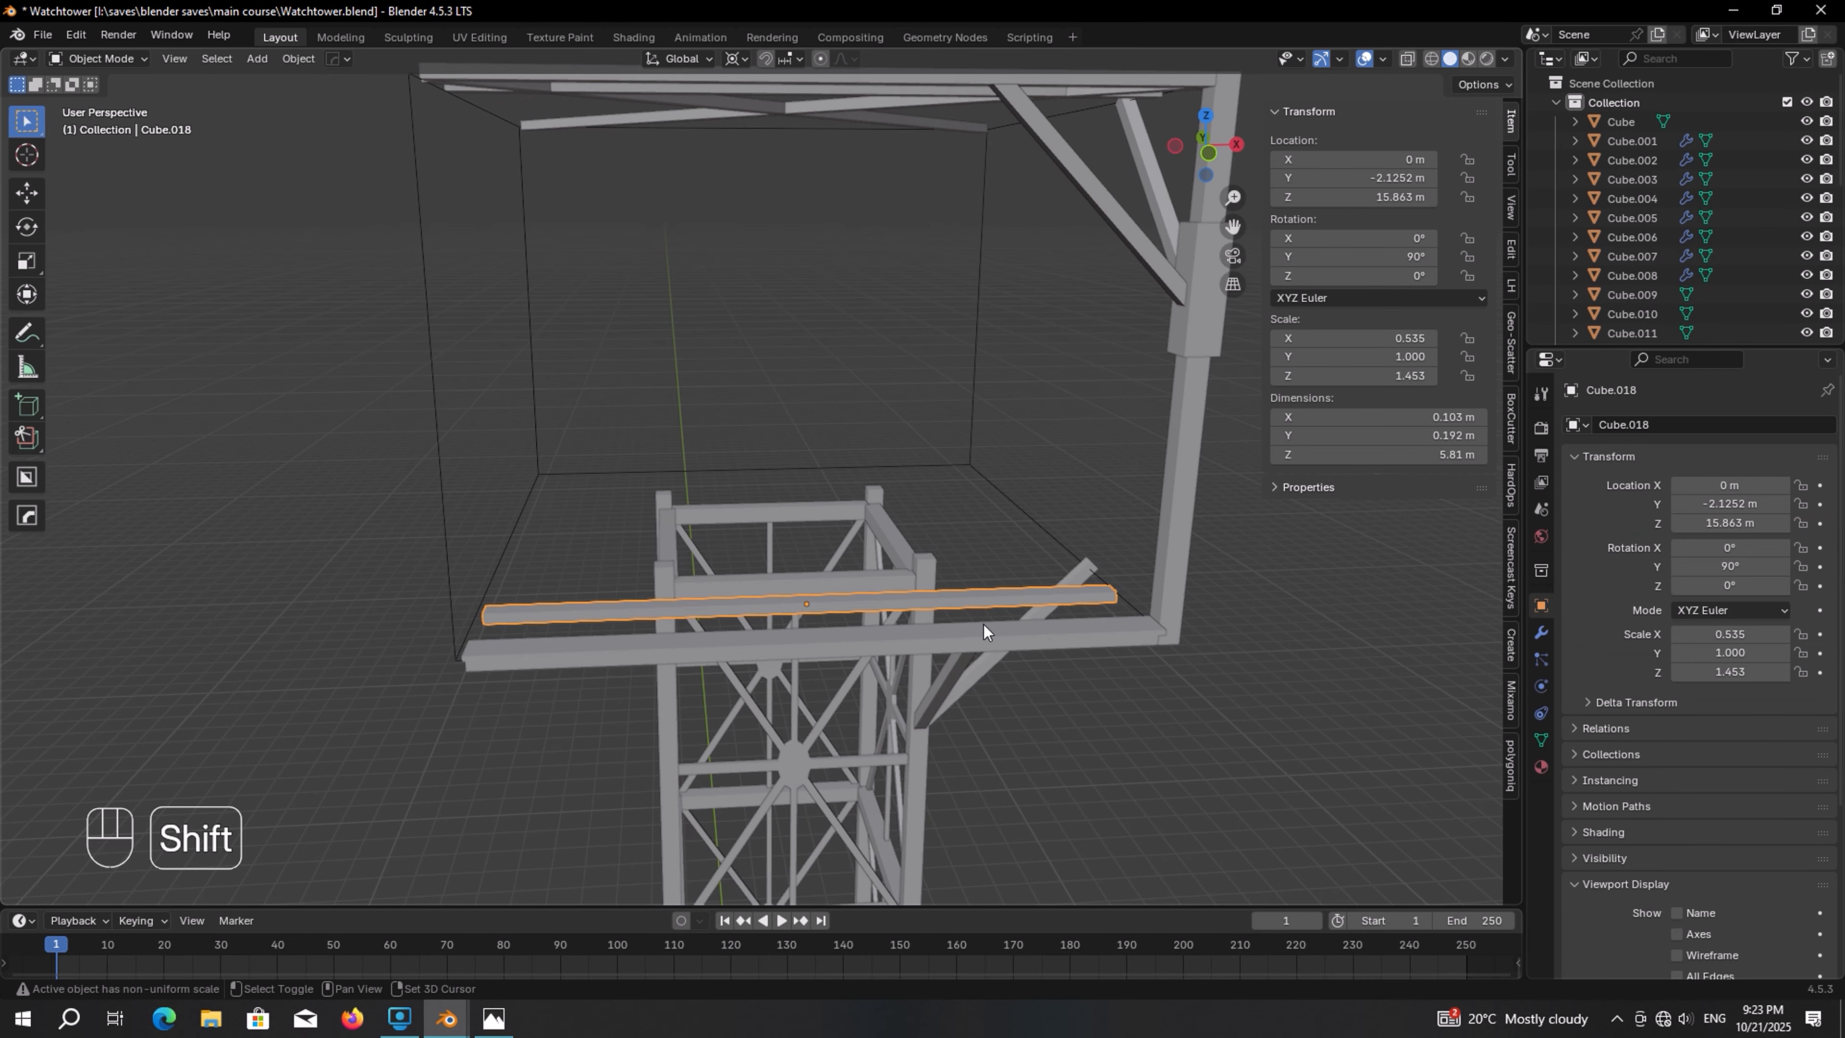
{"action": "left_click", "coordinate": [984, 628], "text": "shift"}
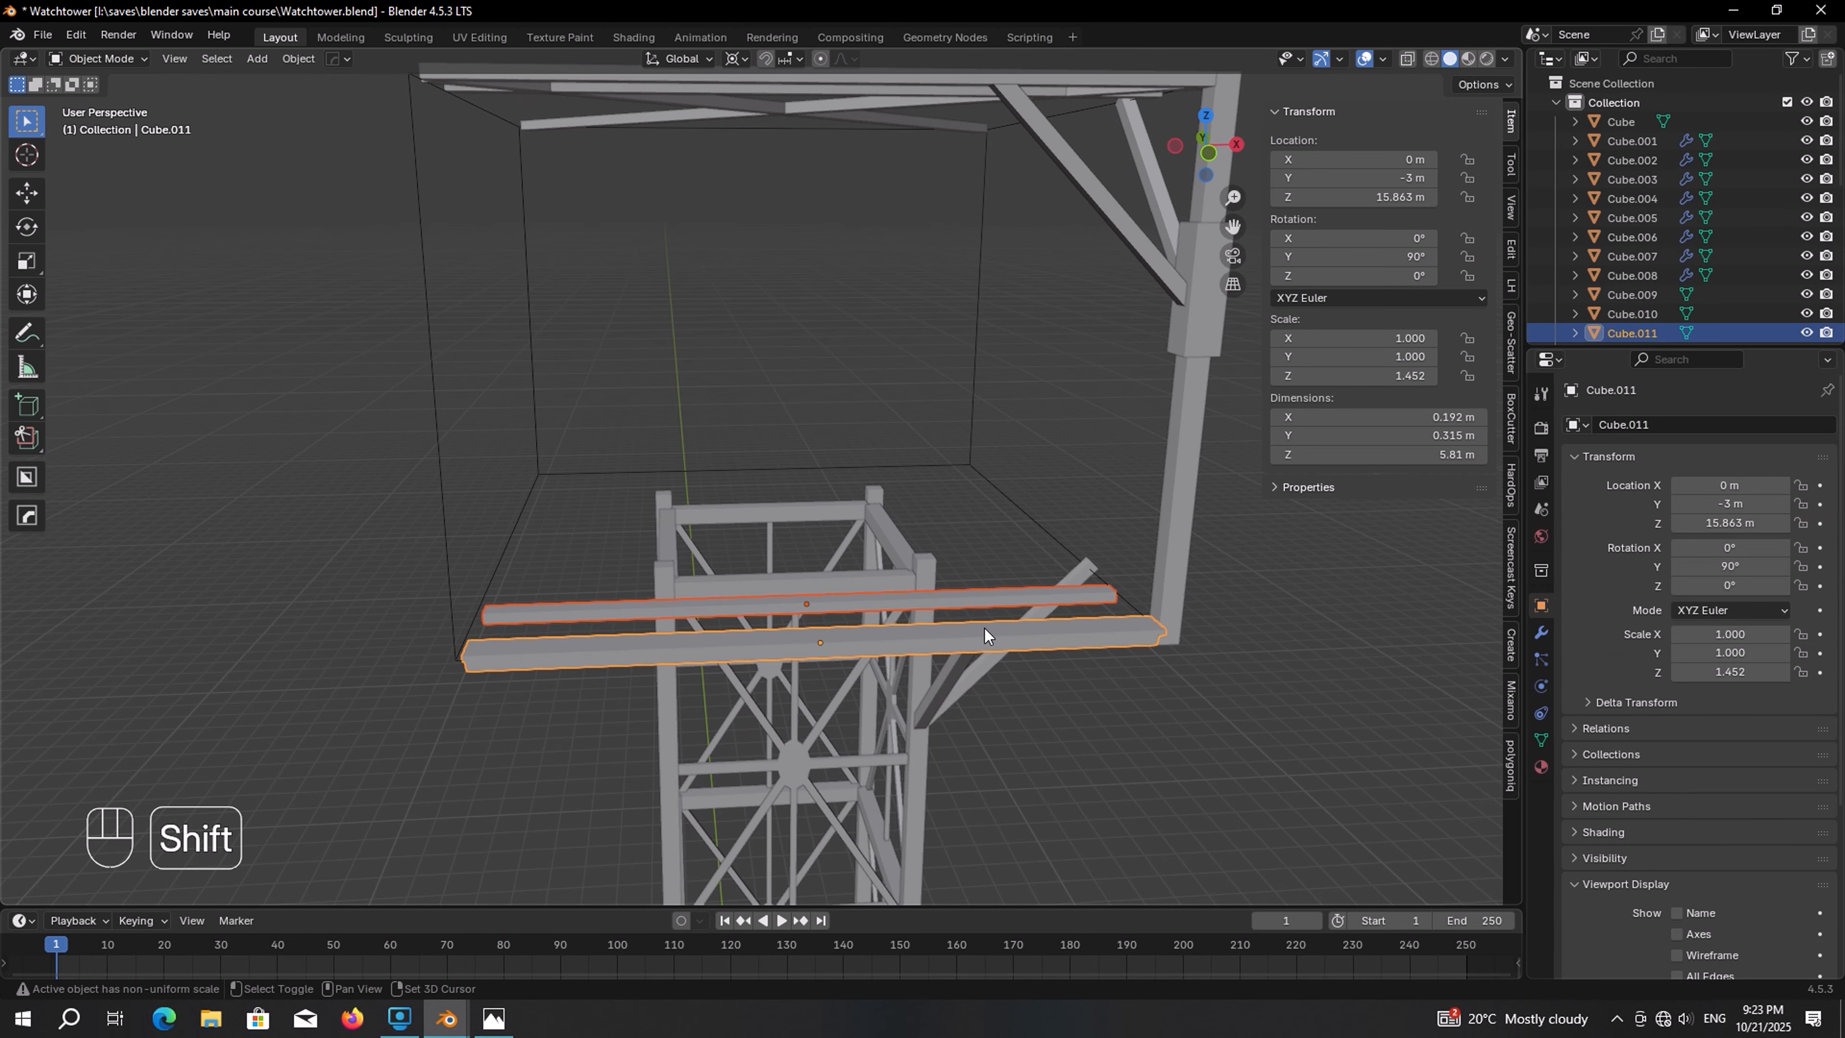
{"action": "key", "text": "shift+d"}
{"action": "key", "text": "r"}
{"action": "key", "text": "z"}
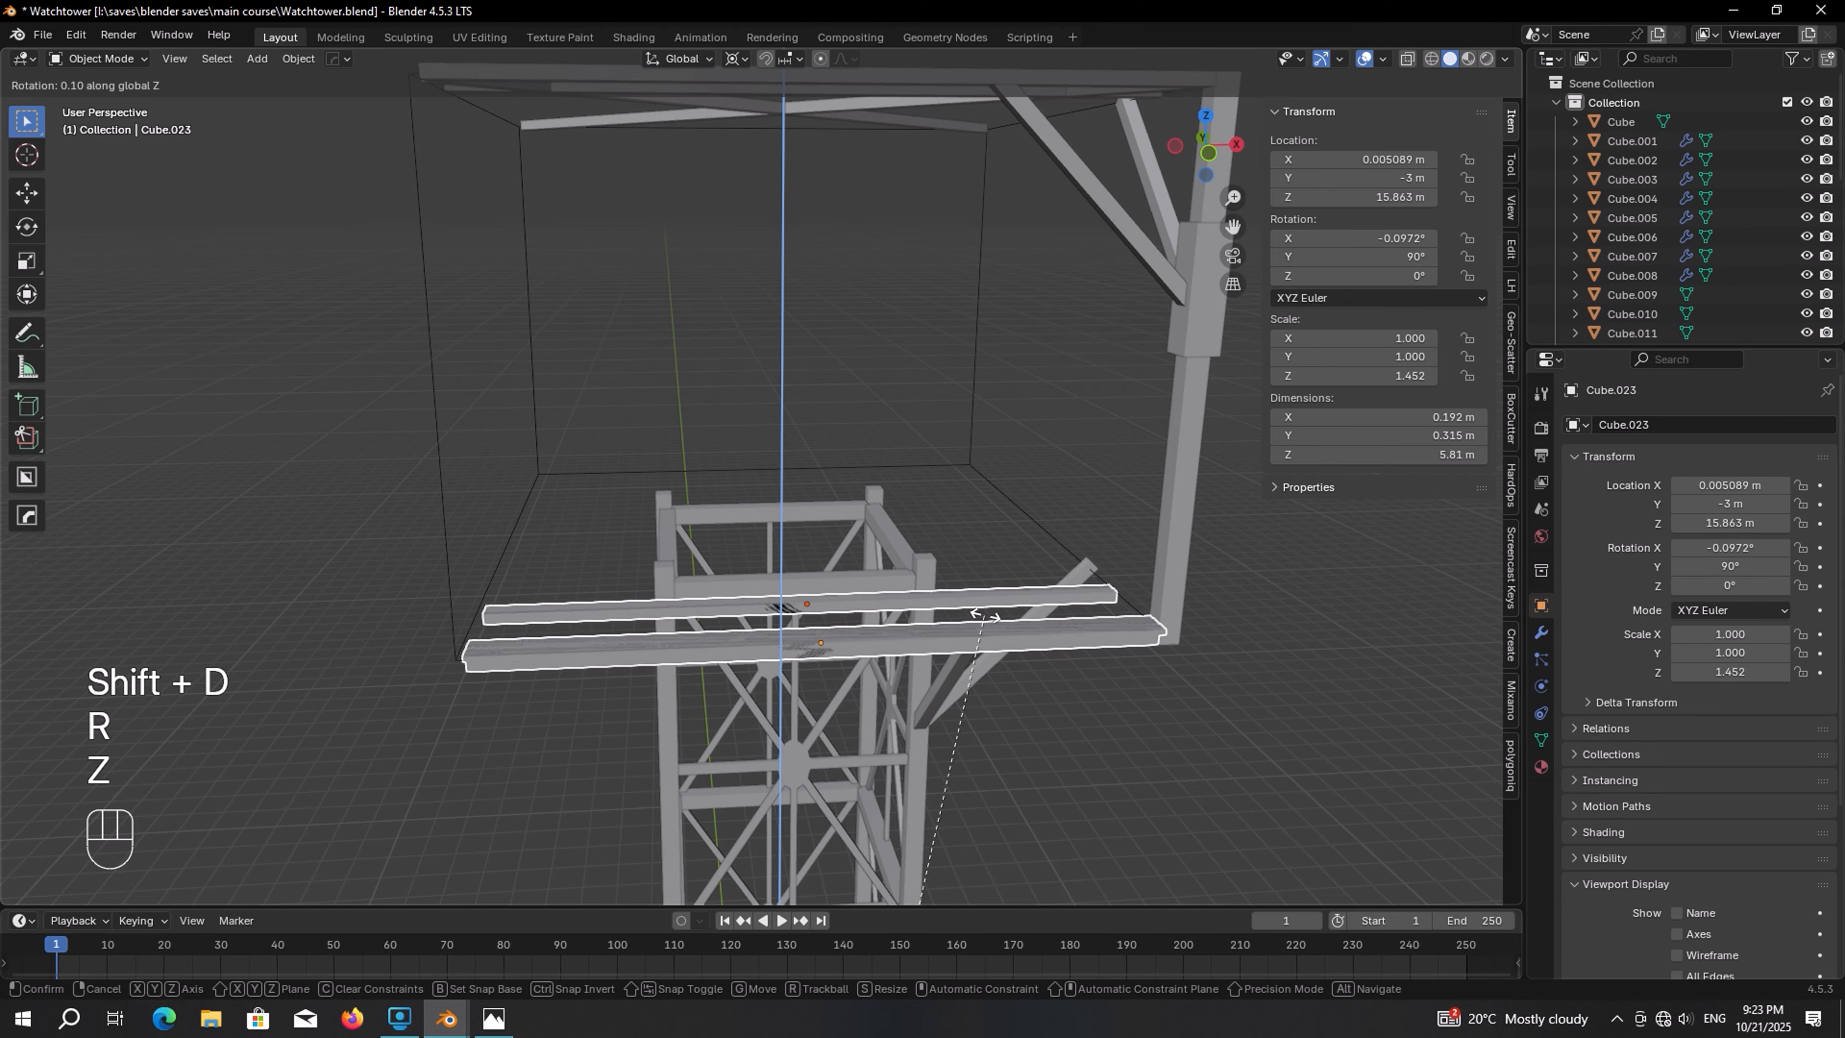
{"action": "key", "text": "KP_9"}
{"action": "key", "text": "KP_0"}
{"action": "key", "text": "KP_Enter"}
{"action": "key", "text": "shift+r"}
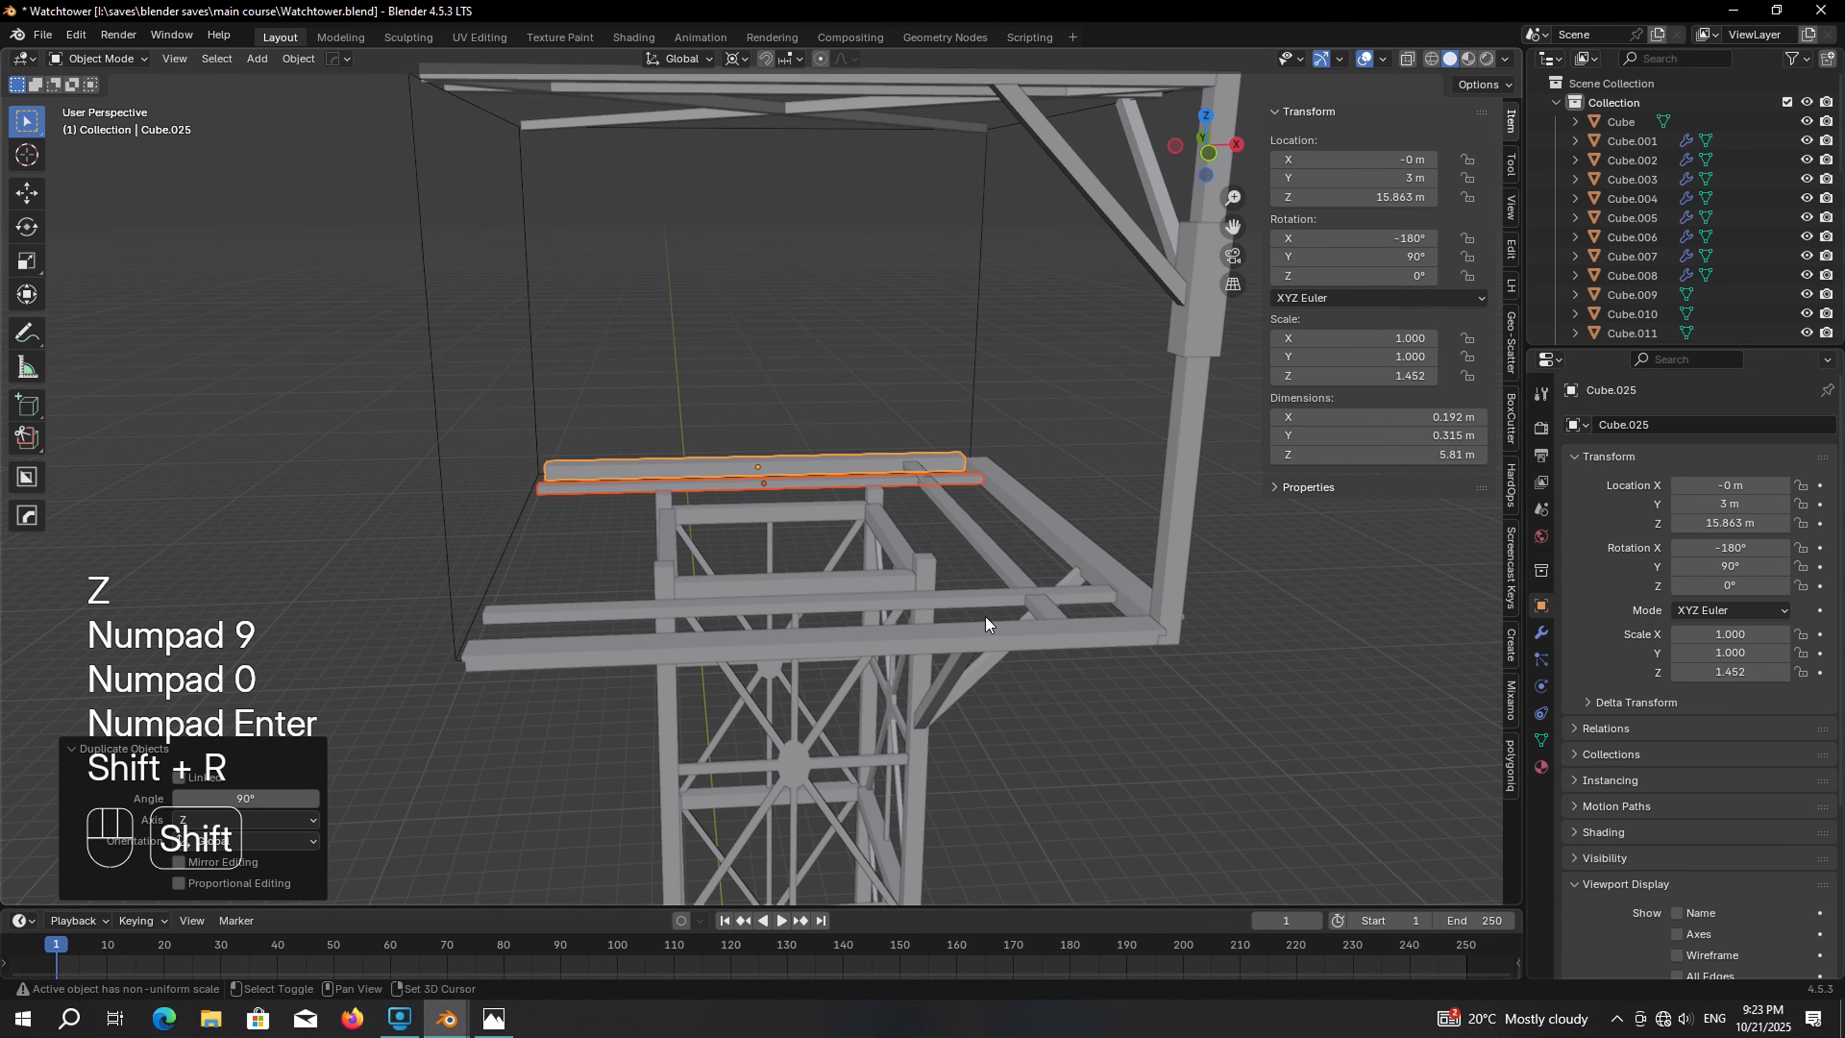
{"action": "key", "text": "shift+r"}
Select the two upper roof-edge beams and duplicate them rotated 90° about Z, repeating to frame all four roof sides
{"action": "middle_click_drag", "start_coordinate": [866, 583], "coordinate": [809, 386]}
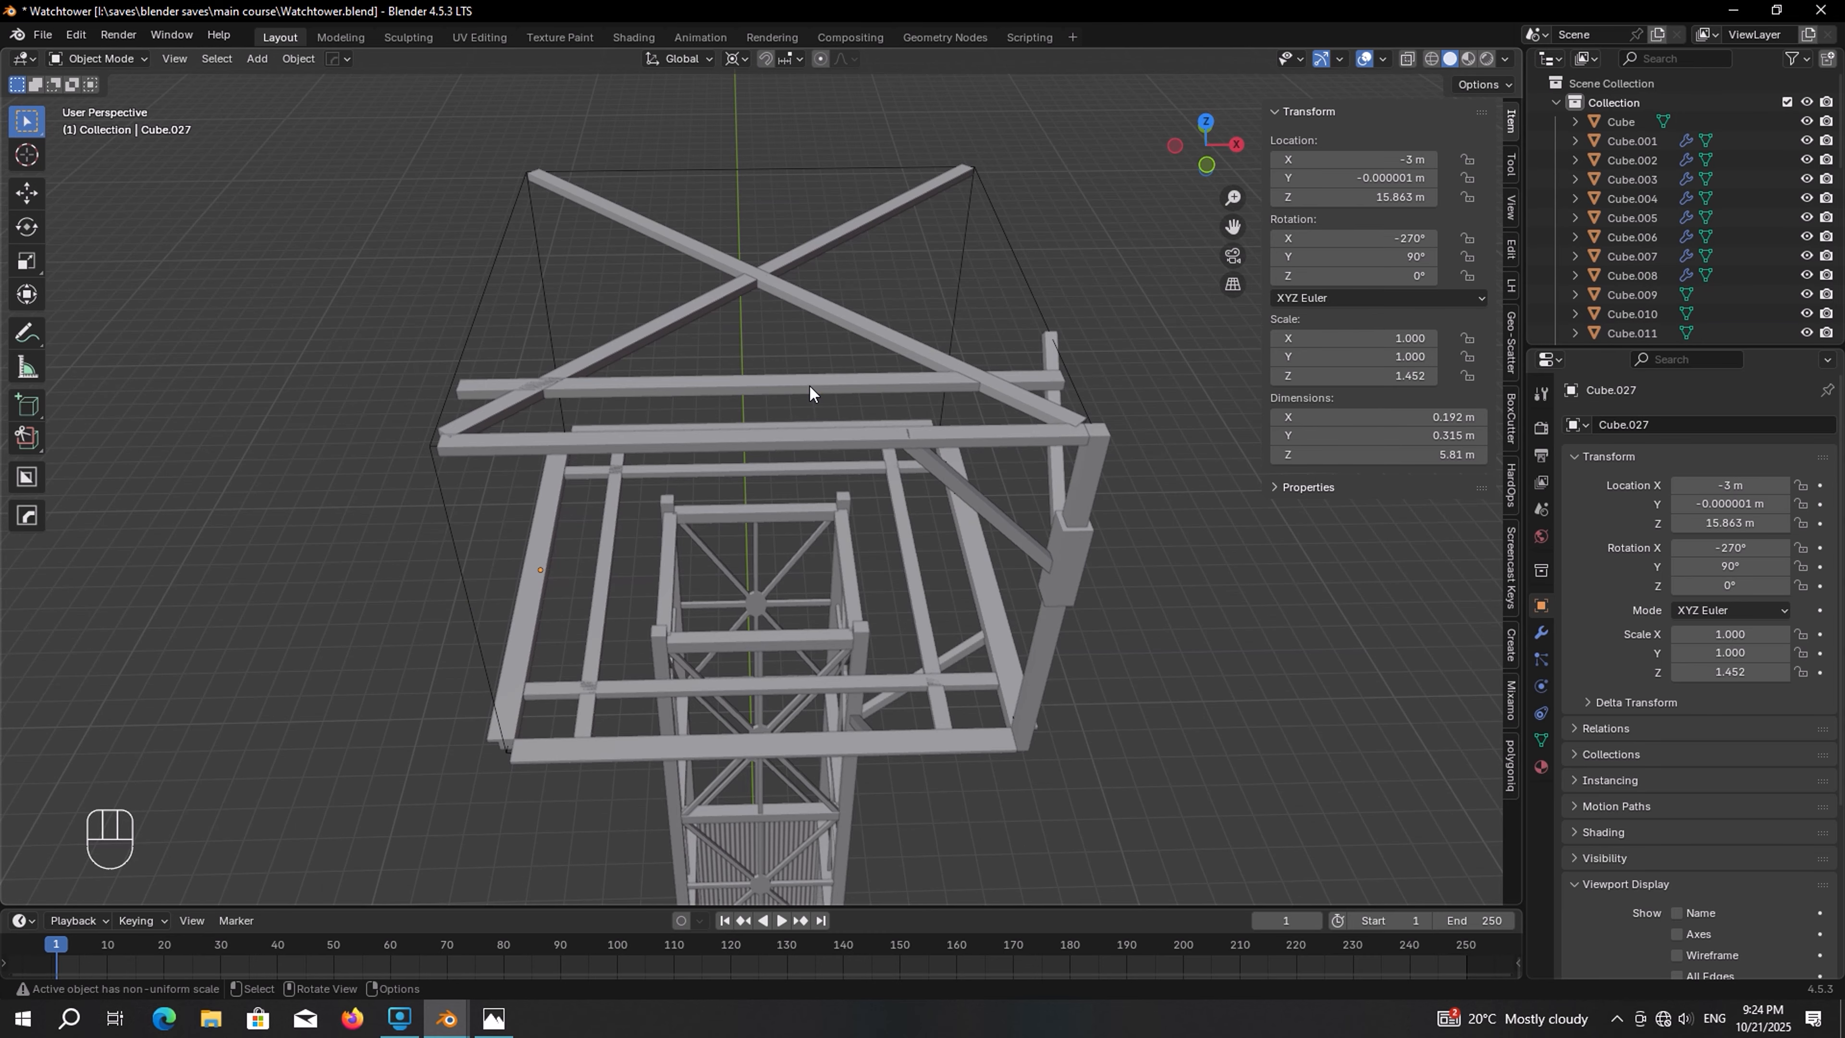
{"action": "left_click", "coordinate": [808, 385]}
{"action": "left_click", "coordinate": [807, 441], "text": "shift"}
{"action": "middle_click_drag", "start_coordinate": [808, 499], "coordinate": [810, 498]}
{"action": "key", "text": "shift+d"}
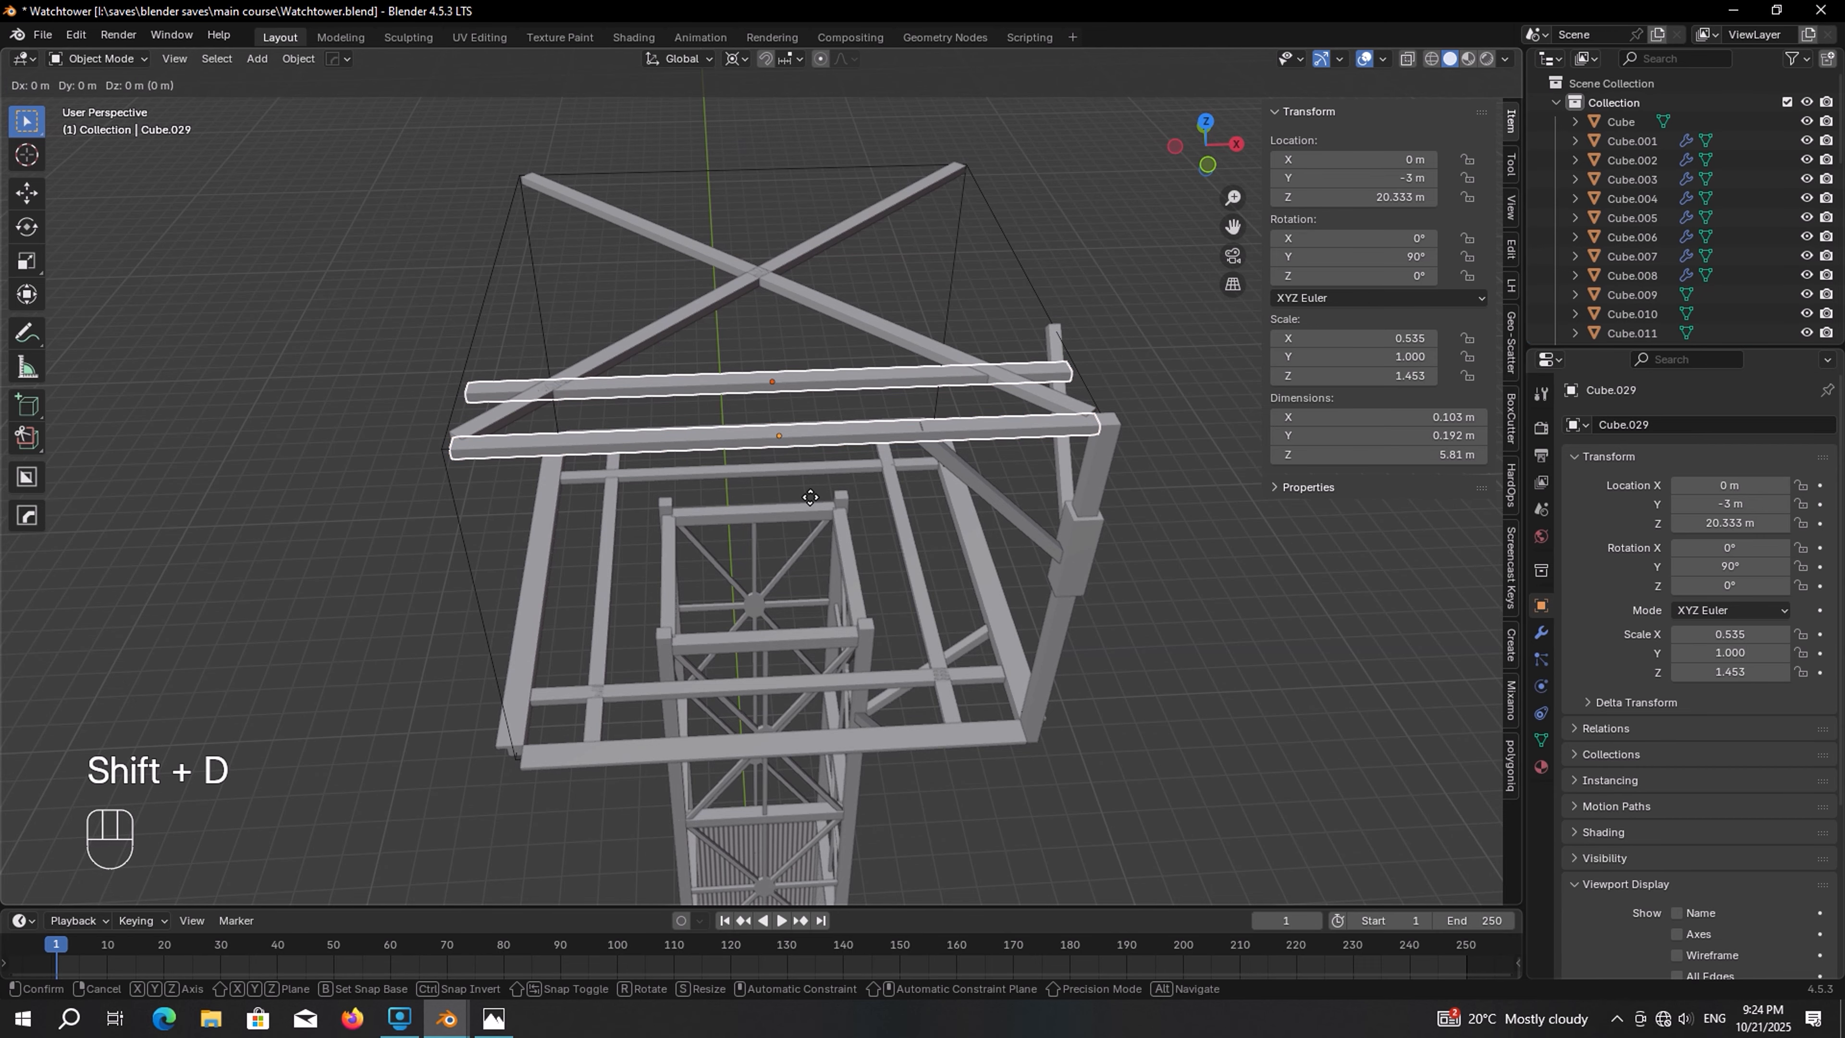
{"action": "key", "text": "r"}
{"action": "key", "text": "z"}
{"action": "key", "text": "KP_9"}
{"action": "key", "text": "KP_0"}
{"action": "key", "text": "KP_Enter"}
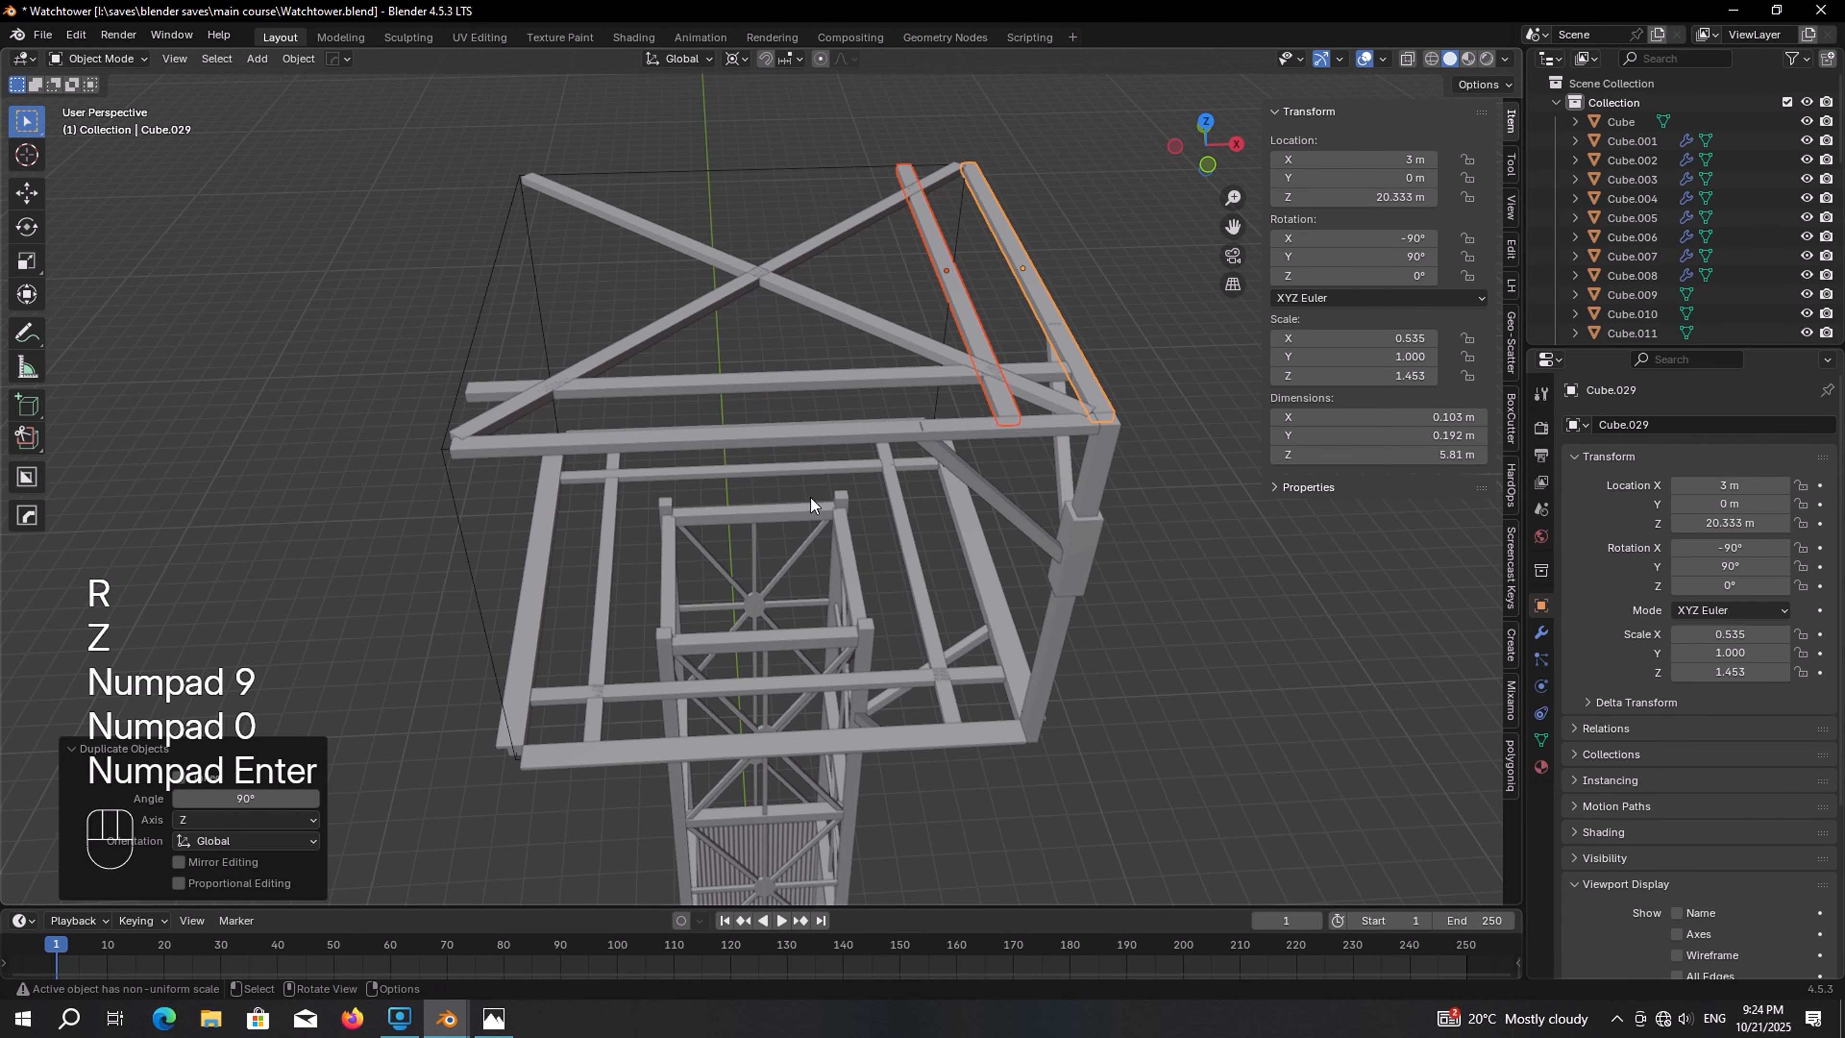
{"action": "key", "text": "shift+r"}
{"action": "key", "text": "shift+r"}
Select the cabin corner post and its sleeve, duplicate them rotated 90° about Z, and repeat to fill all four corners
{"action": "middle_click_drag", "start_coordinate": [839, 507], "coordinate": [904, 375]}
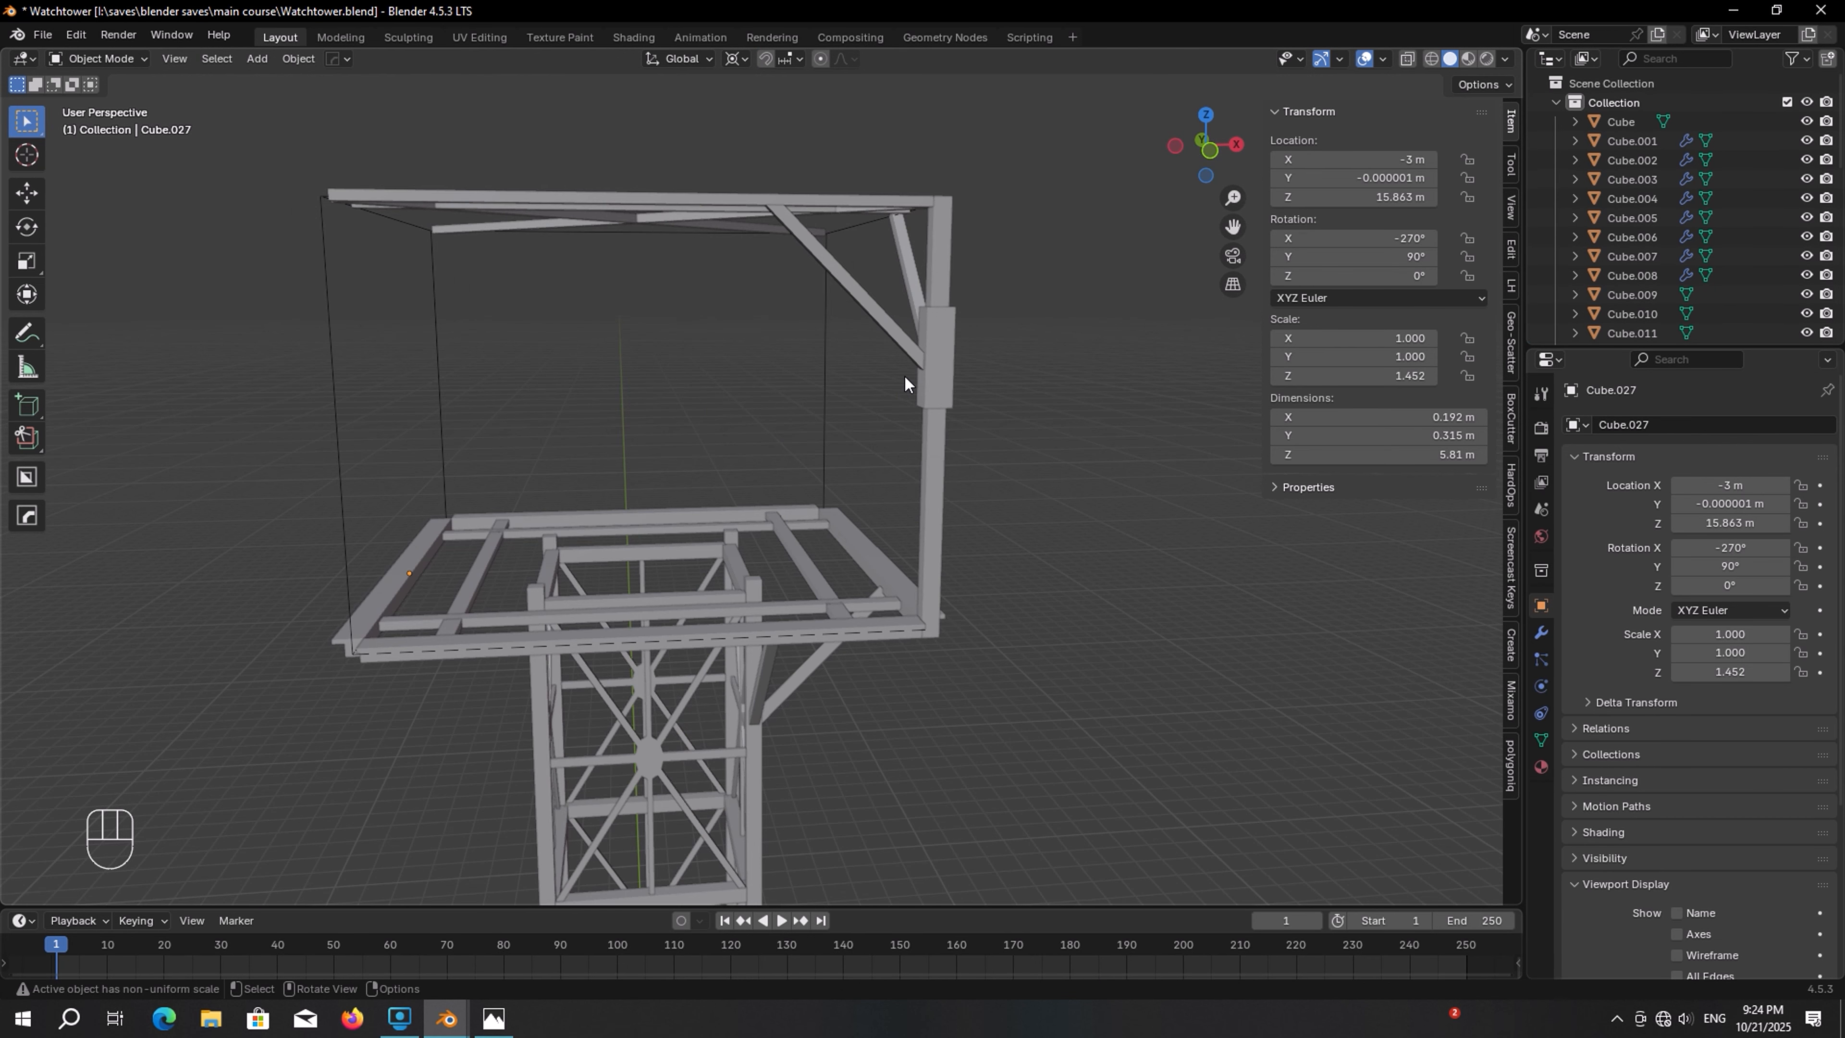
{"action": "left_click", "coordinate": [943, 289]}
{"action": "left_click", "coordinate": [940, 335], "text": "shift"}
{"action": "key", "text": "shift+d"}
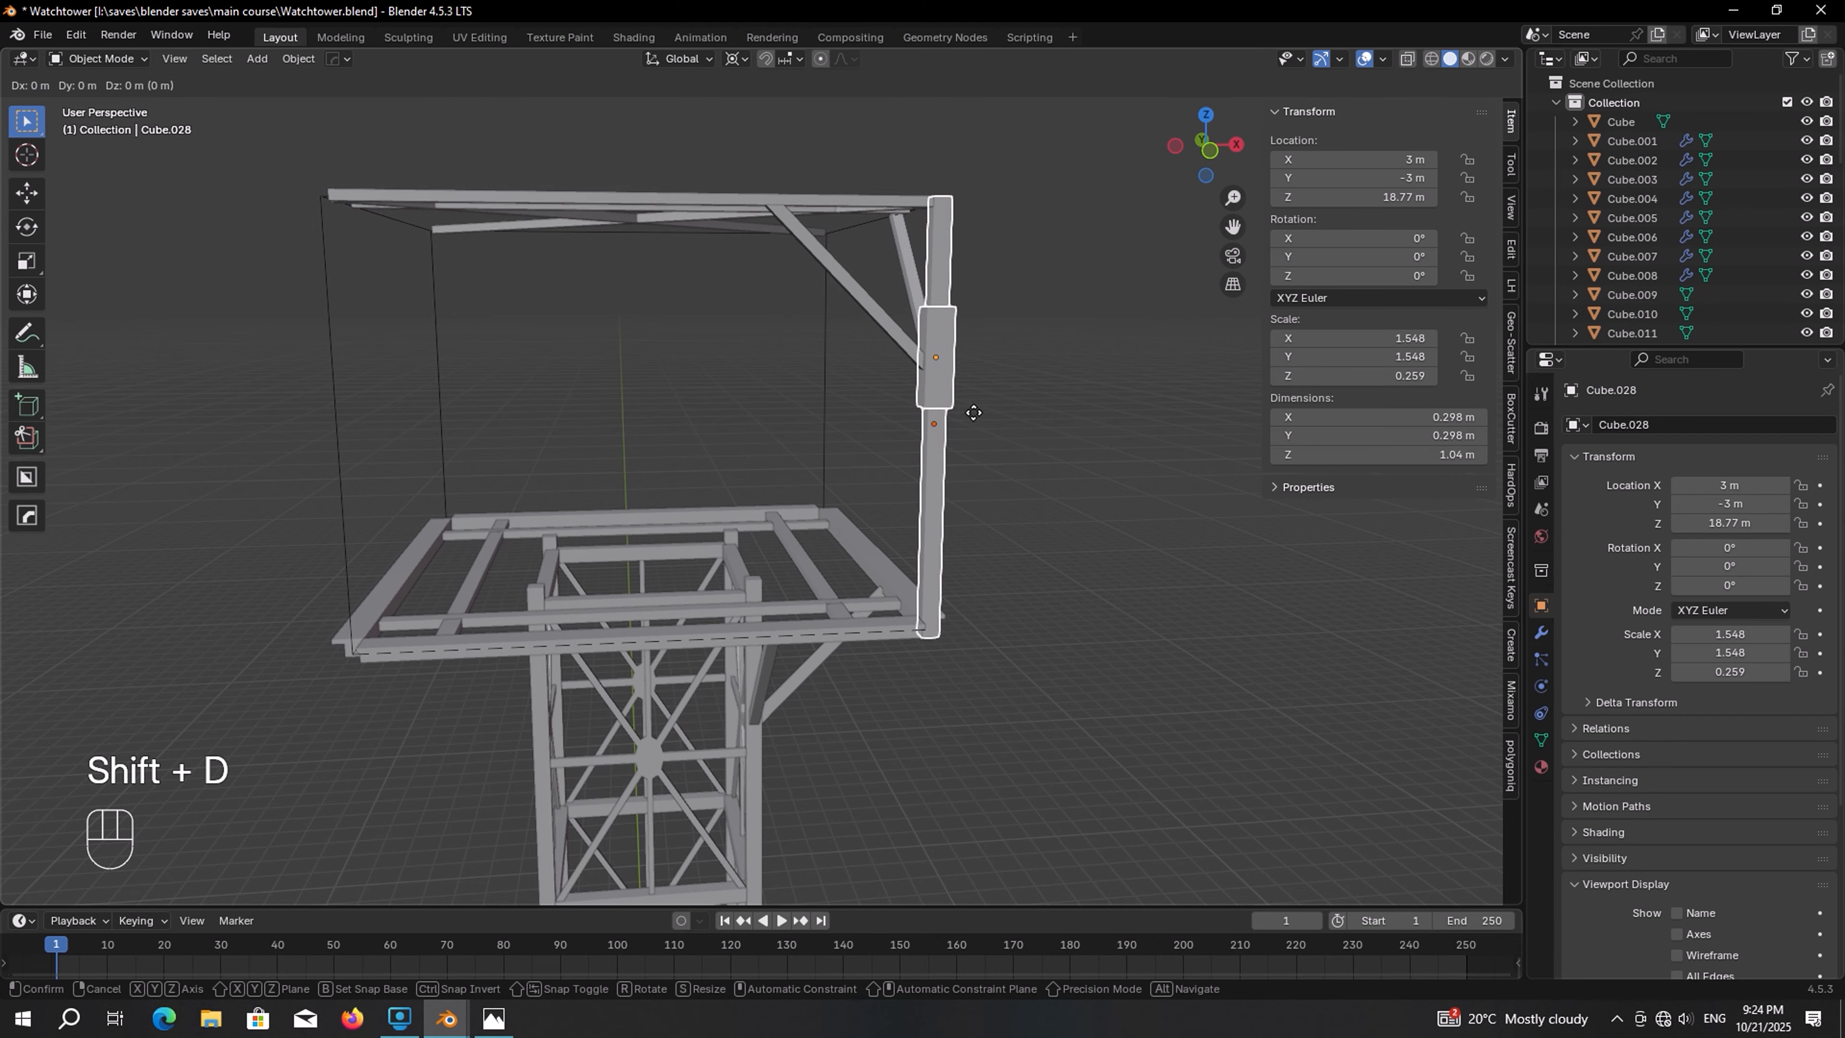
{"action": "key", "text": "r"}
{"action": "key", "text": "z"}
{"action": "key", "text": "KP_9"}
{"action": "key", "text": "KP_0"}
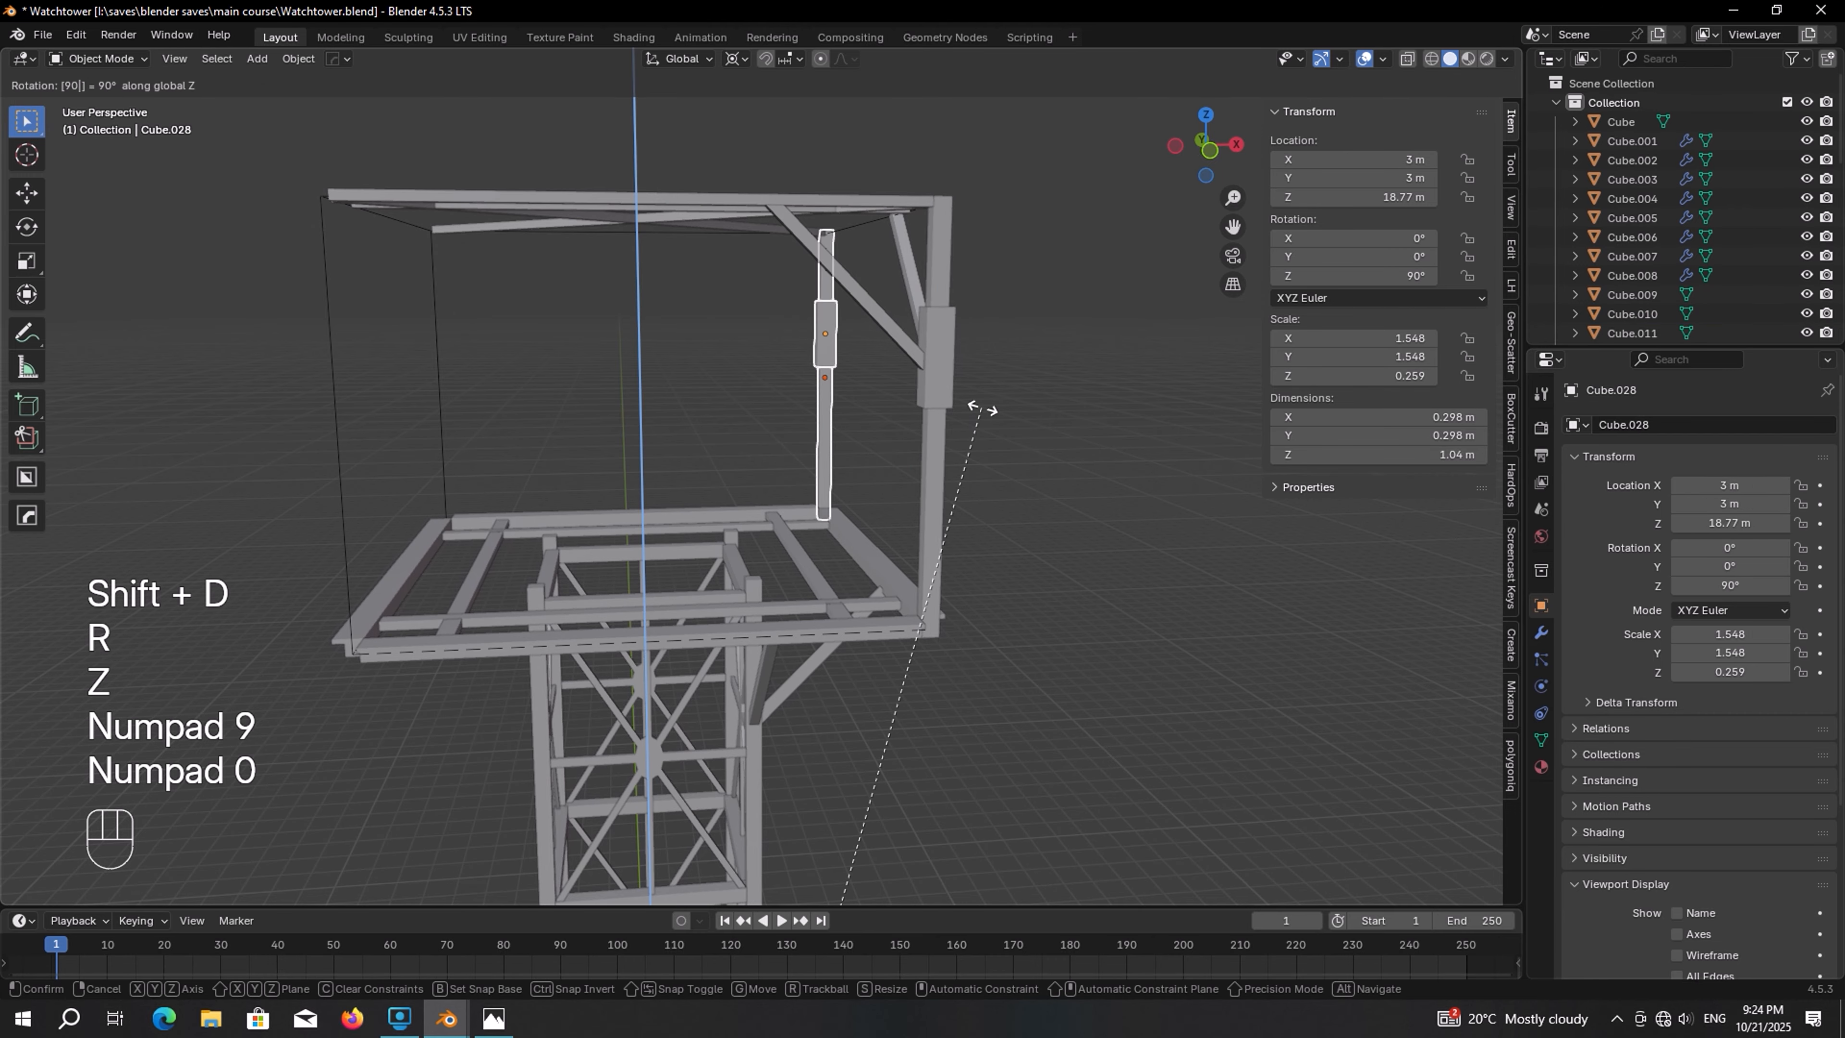
{"action": "key", "text": "KP_Enter"}
{"action": "key", "text": "shift+r"}
{"action": "key", "text": "shift+r"}
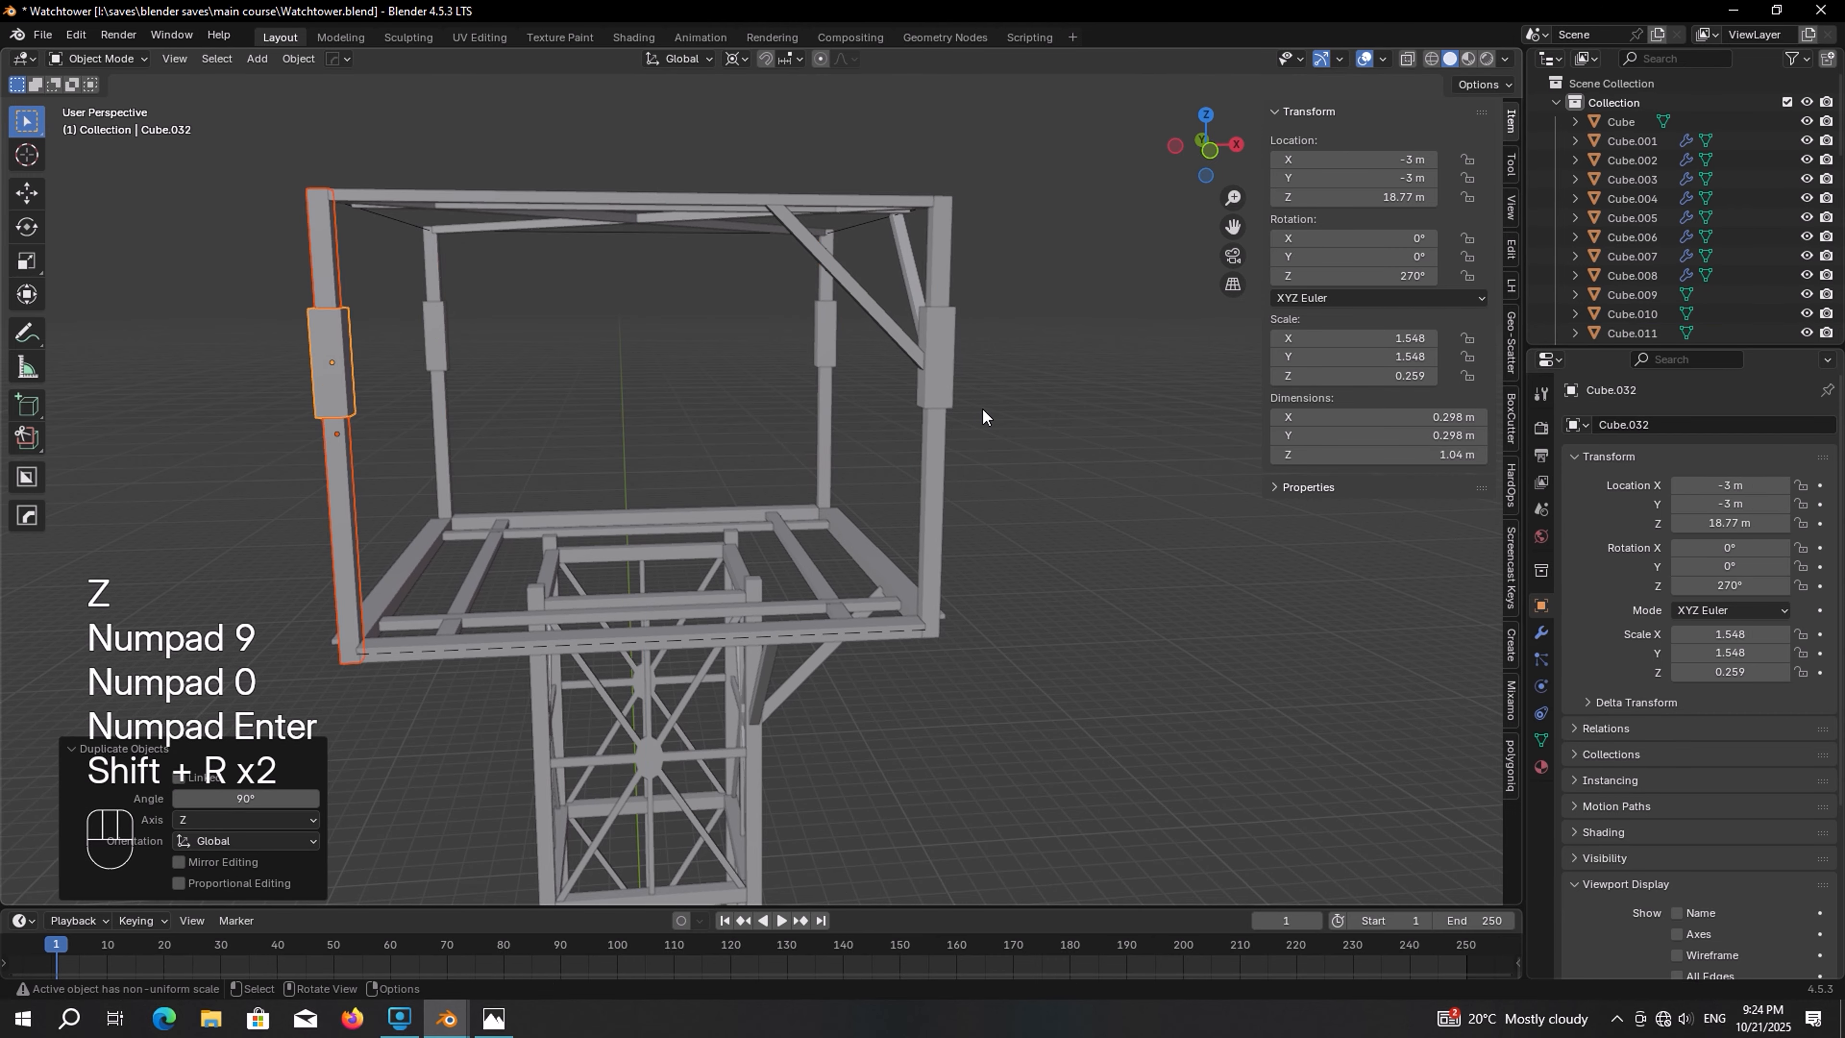
Select the two inner roof beams and duplicate them rotated 90° about Z, repeating around all four sides
{"action": "middle_click_drag", "start_coordinate": [981, 407], "coordinate": [729, 429]}
{"action": "left_click", "coordinate": [690, 390]}
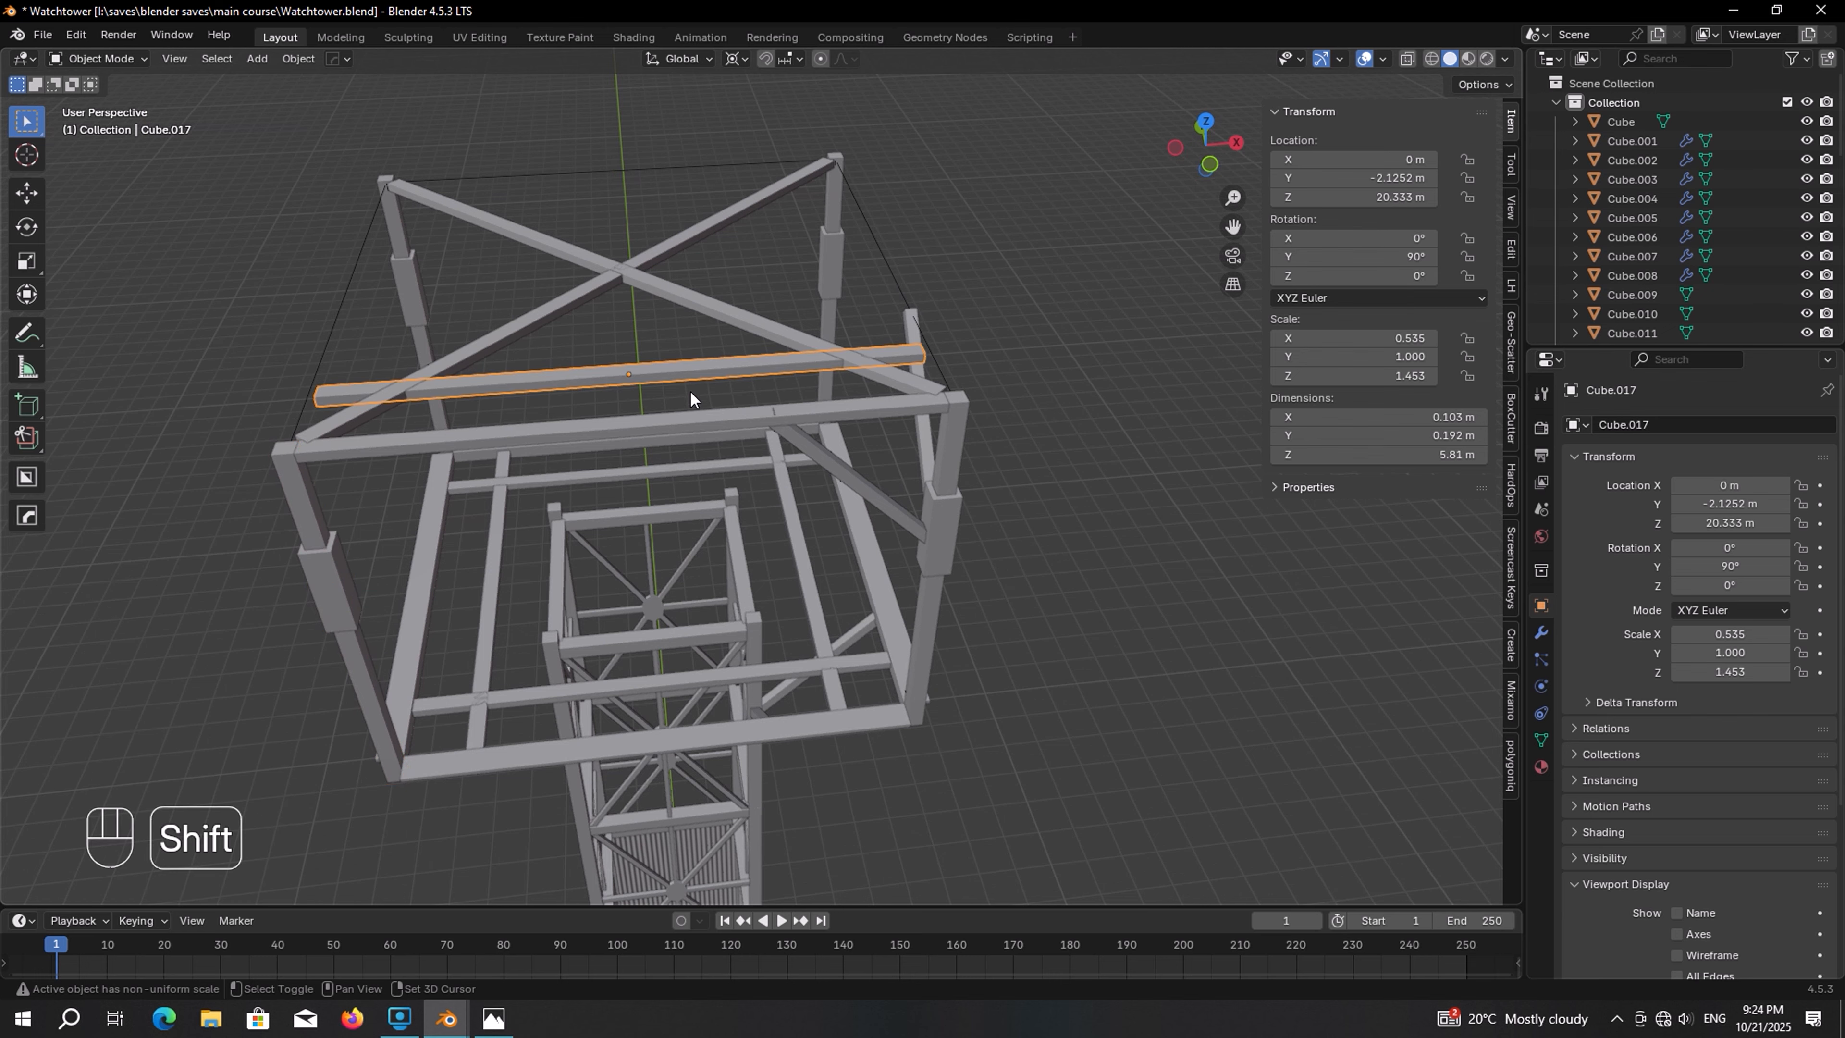
{"action": "left_click", "coordinate": [691, 417], "text": "shift"}
{"action": "key", "text": "shift+d"}
{"action": "key", "text": "r"}
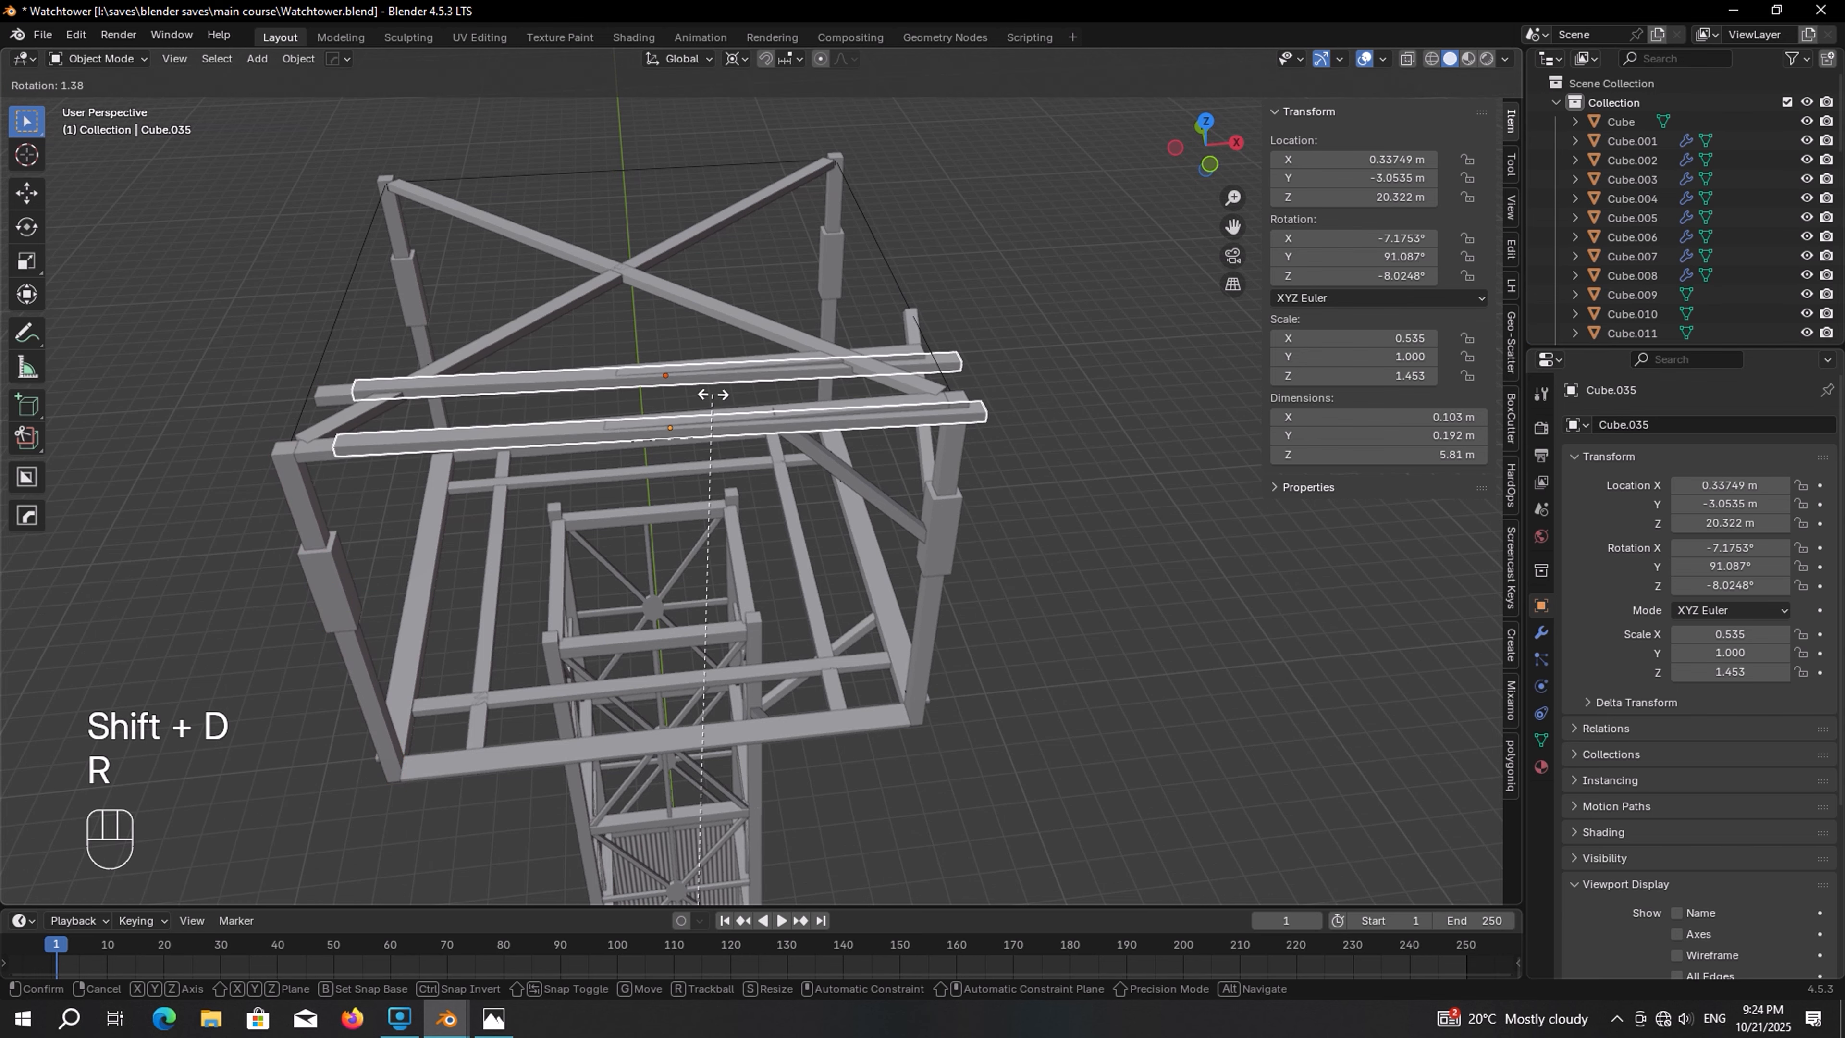
{"action": "key", "text": "z"}
{"action": "key", "text": "KP_9"}
{"action": "key", "text": "KP_0"}
{"action": "key", "text": "KP_Enter"}
{"action": "key", "text": "shift+r"}
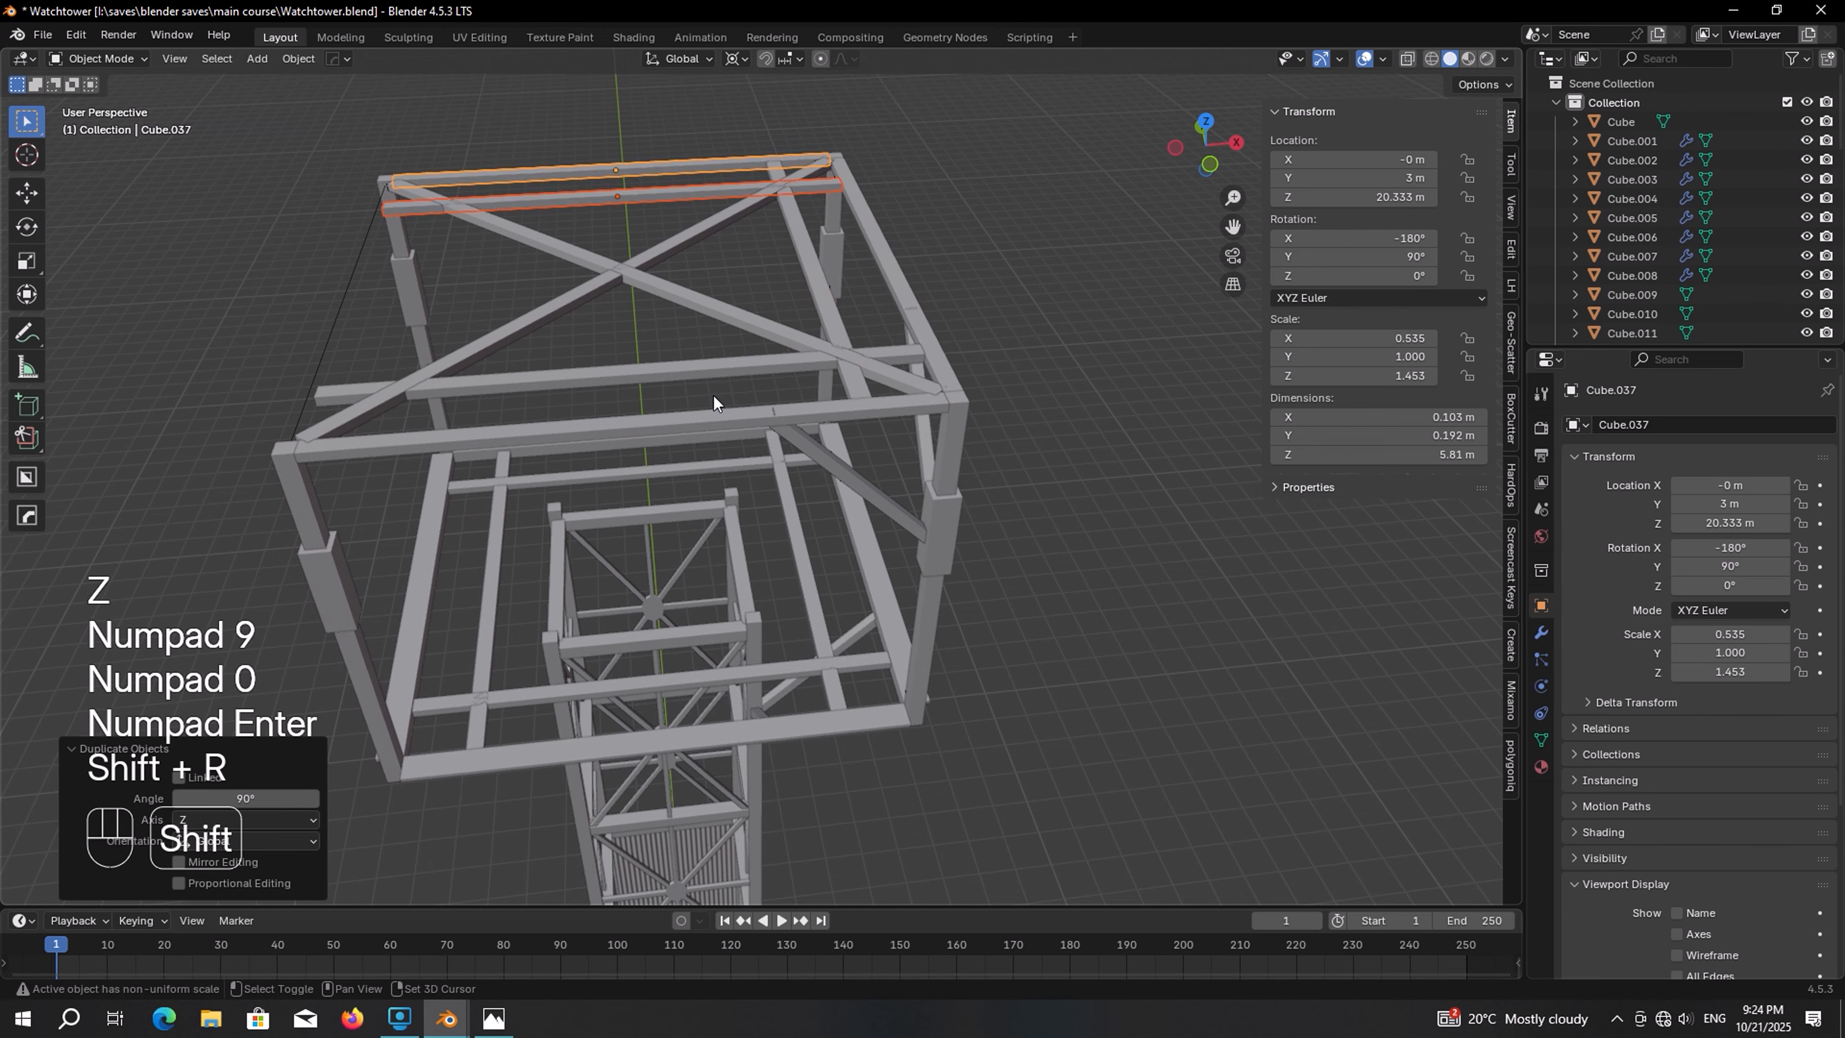
{"action": "key", "text": "shift+r"}
Select the three corner braces at one cabin corner, duplicate them and start rotating the copies about Z
{"action": "middle_click_drag", "start_coordinate": [713, 396], "coordinate": [803, 244]}
{"action": "left_click", "coordinate": [803, 243], "text": "shift"}
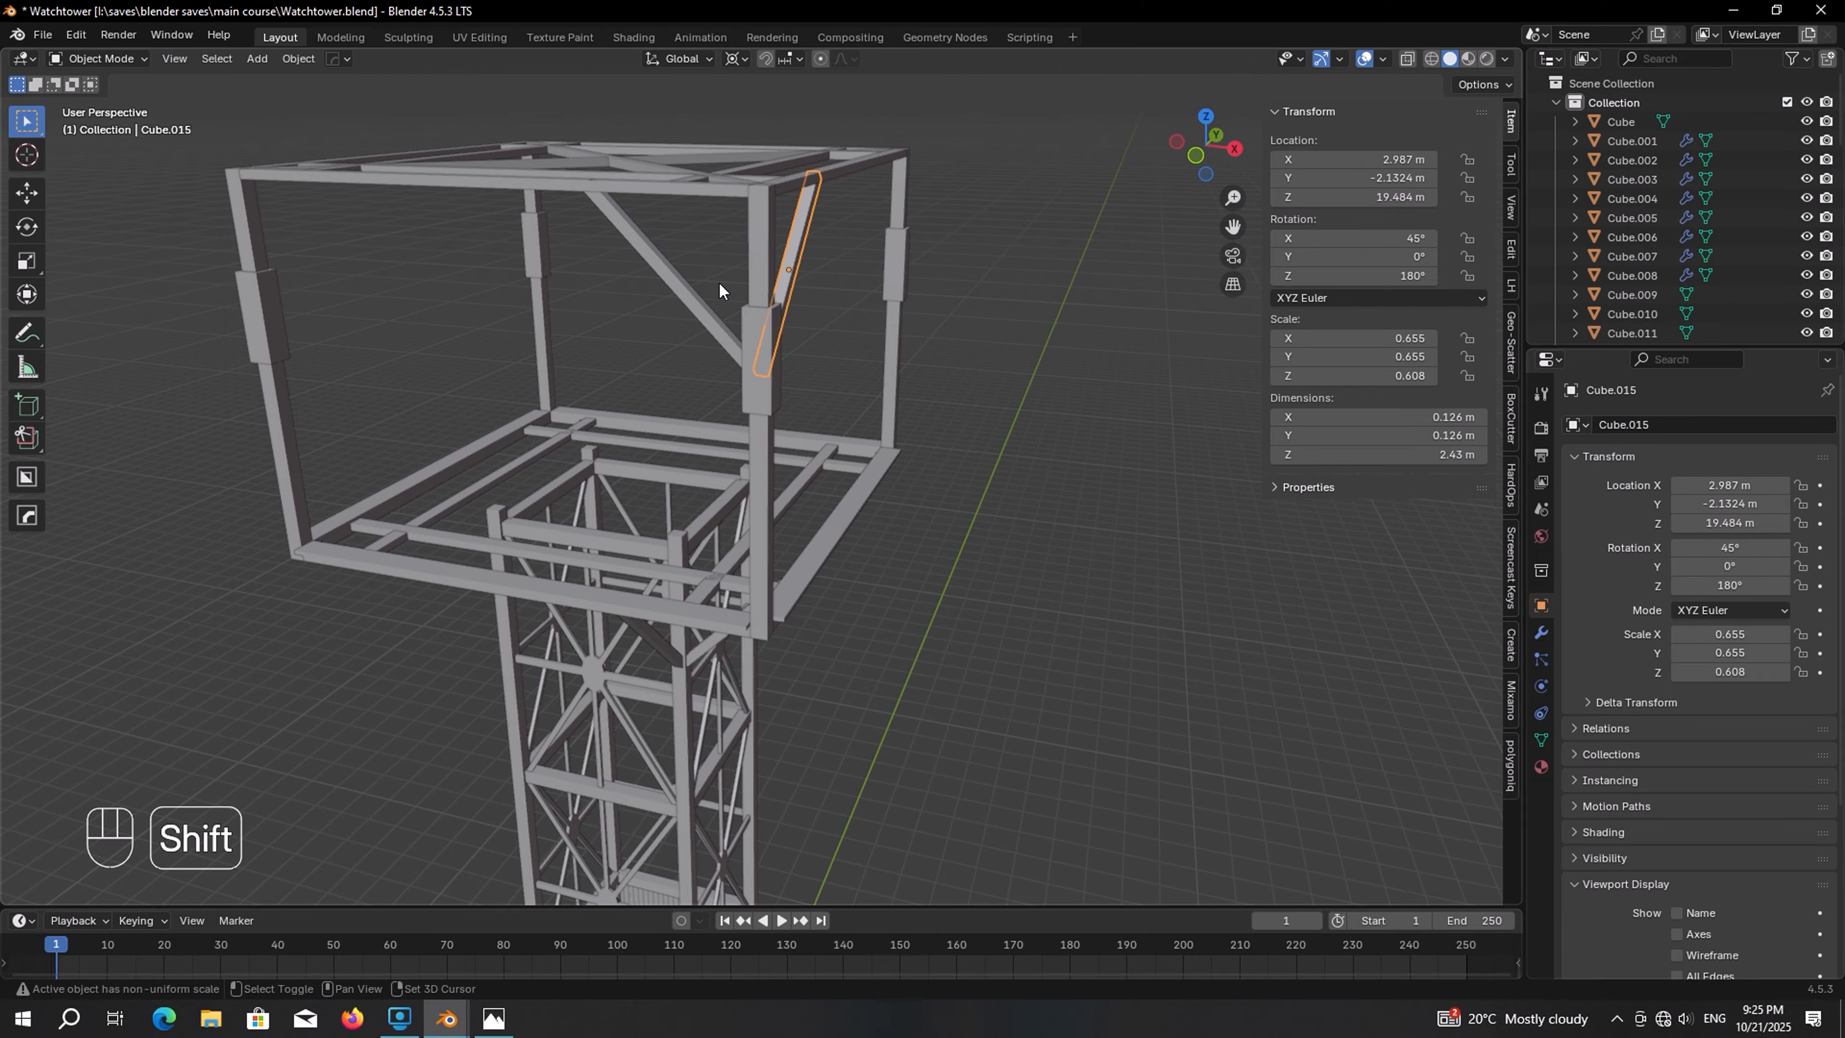
{"action": "middle_click_drag", "start_coordinate": [721, 336], "coordinate": [763, 394]}
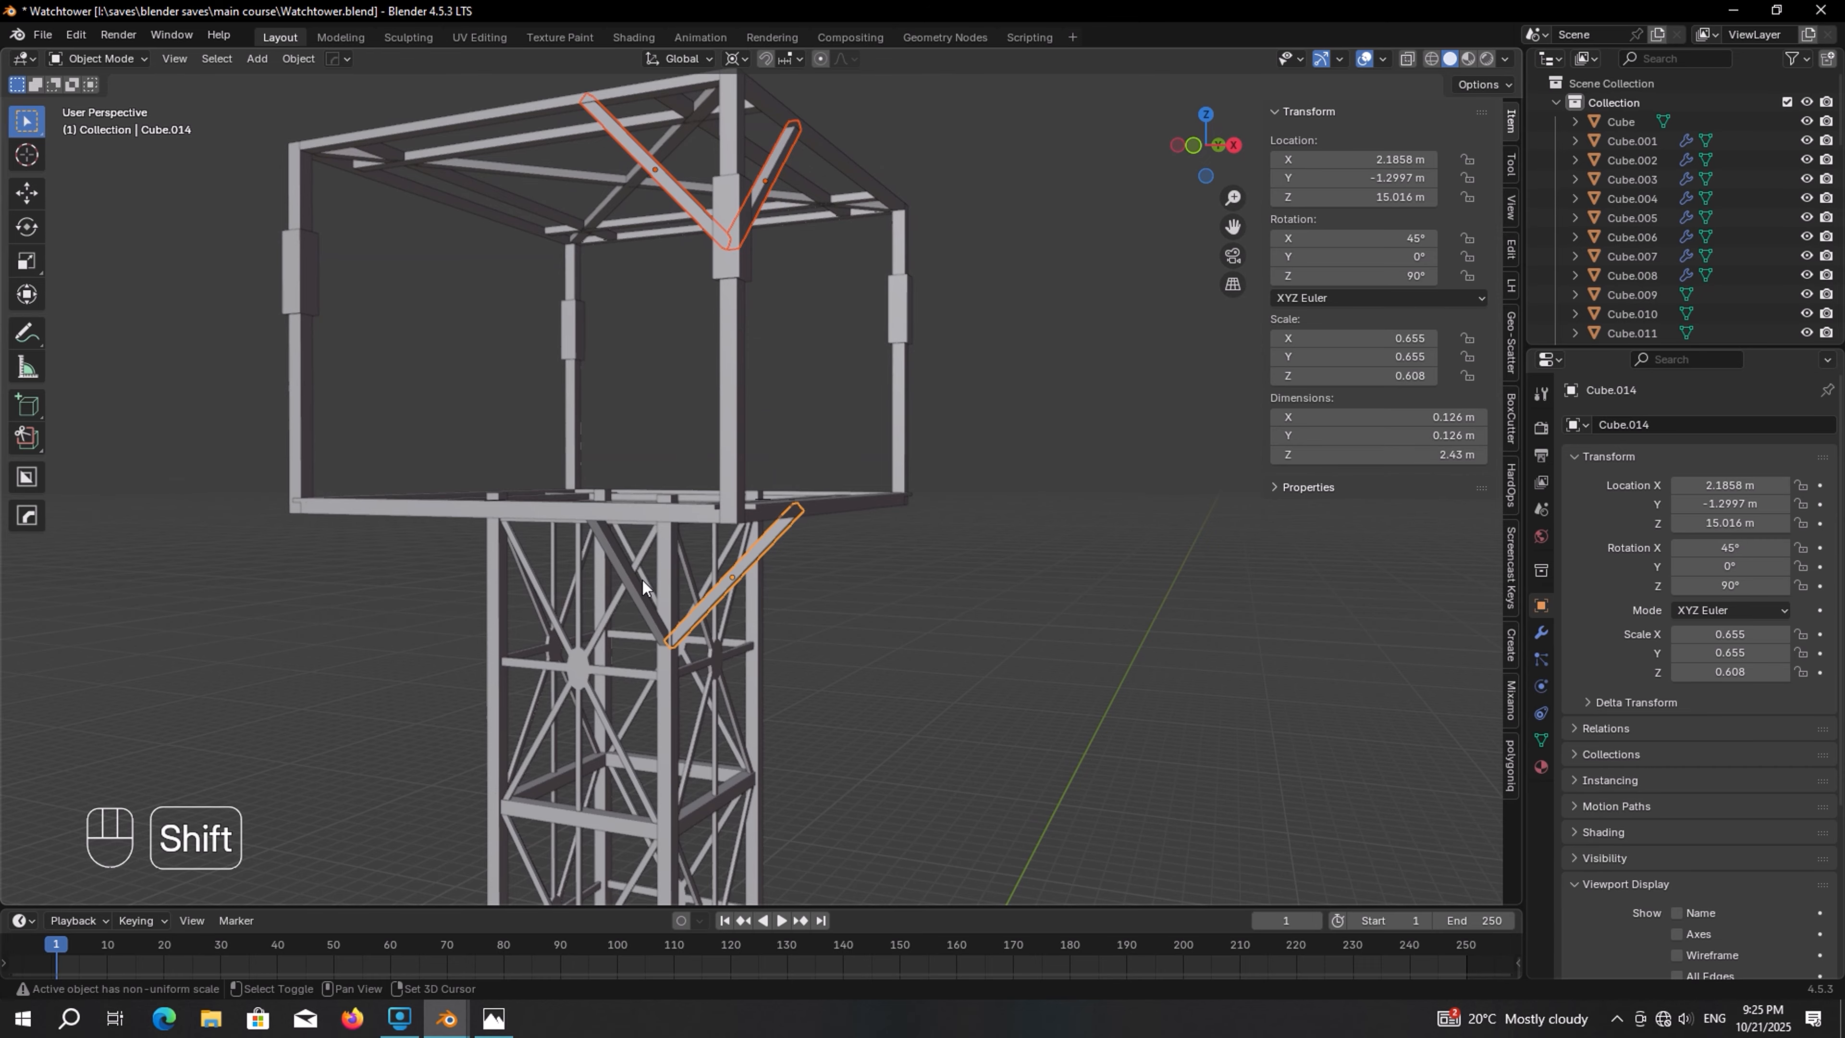
{"action": "middle_click_drag", "start_coordinate": [643, 586], "coordinate": [675, 581]}
{"action": "key", "text": "shift+d"}
{"action": "key", "text": "r"}
{"action": "key", "text": "z"}
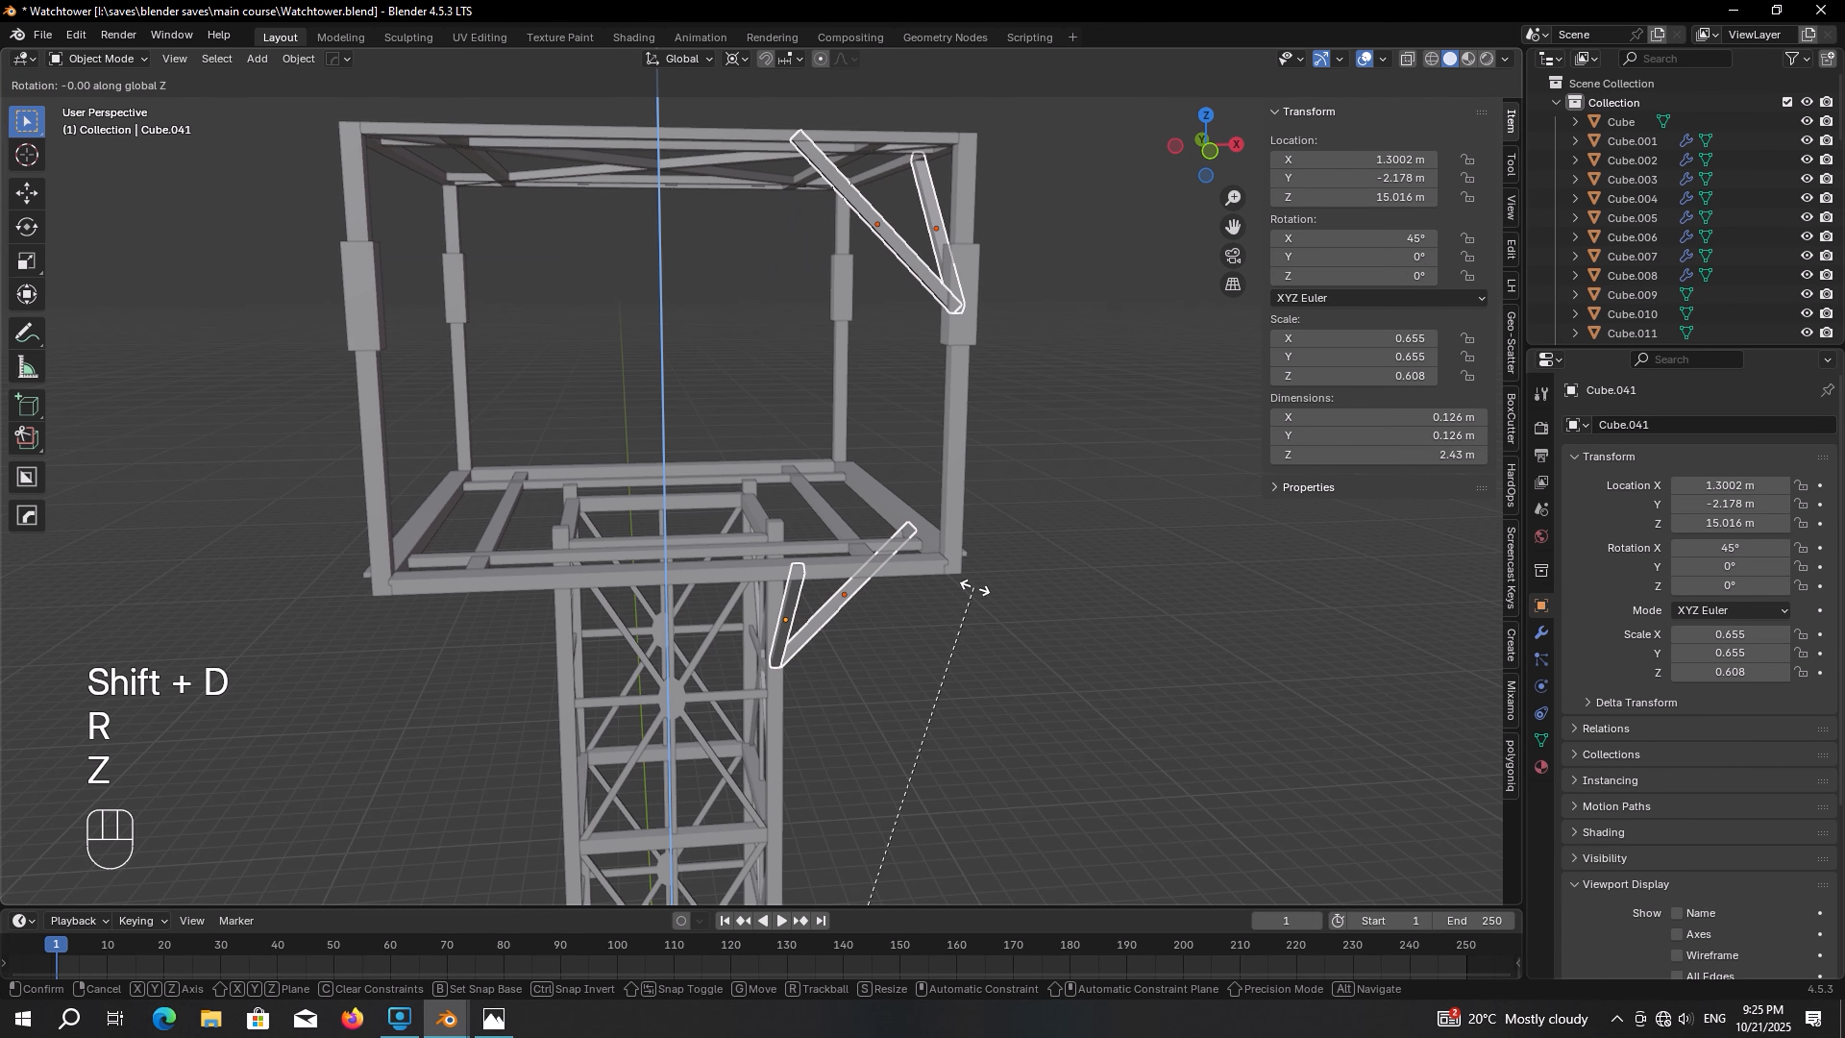
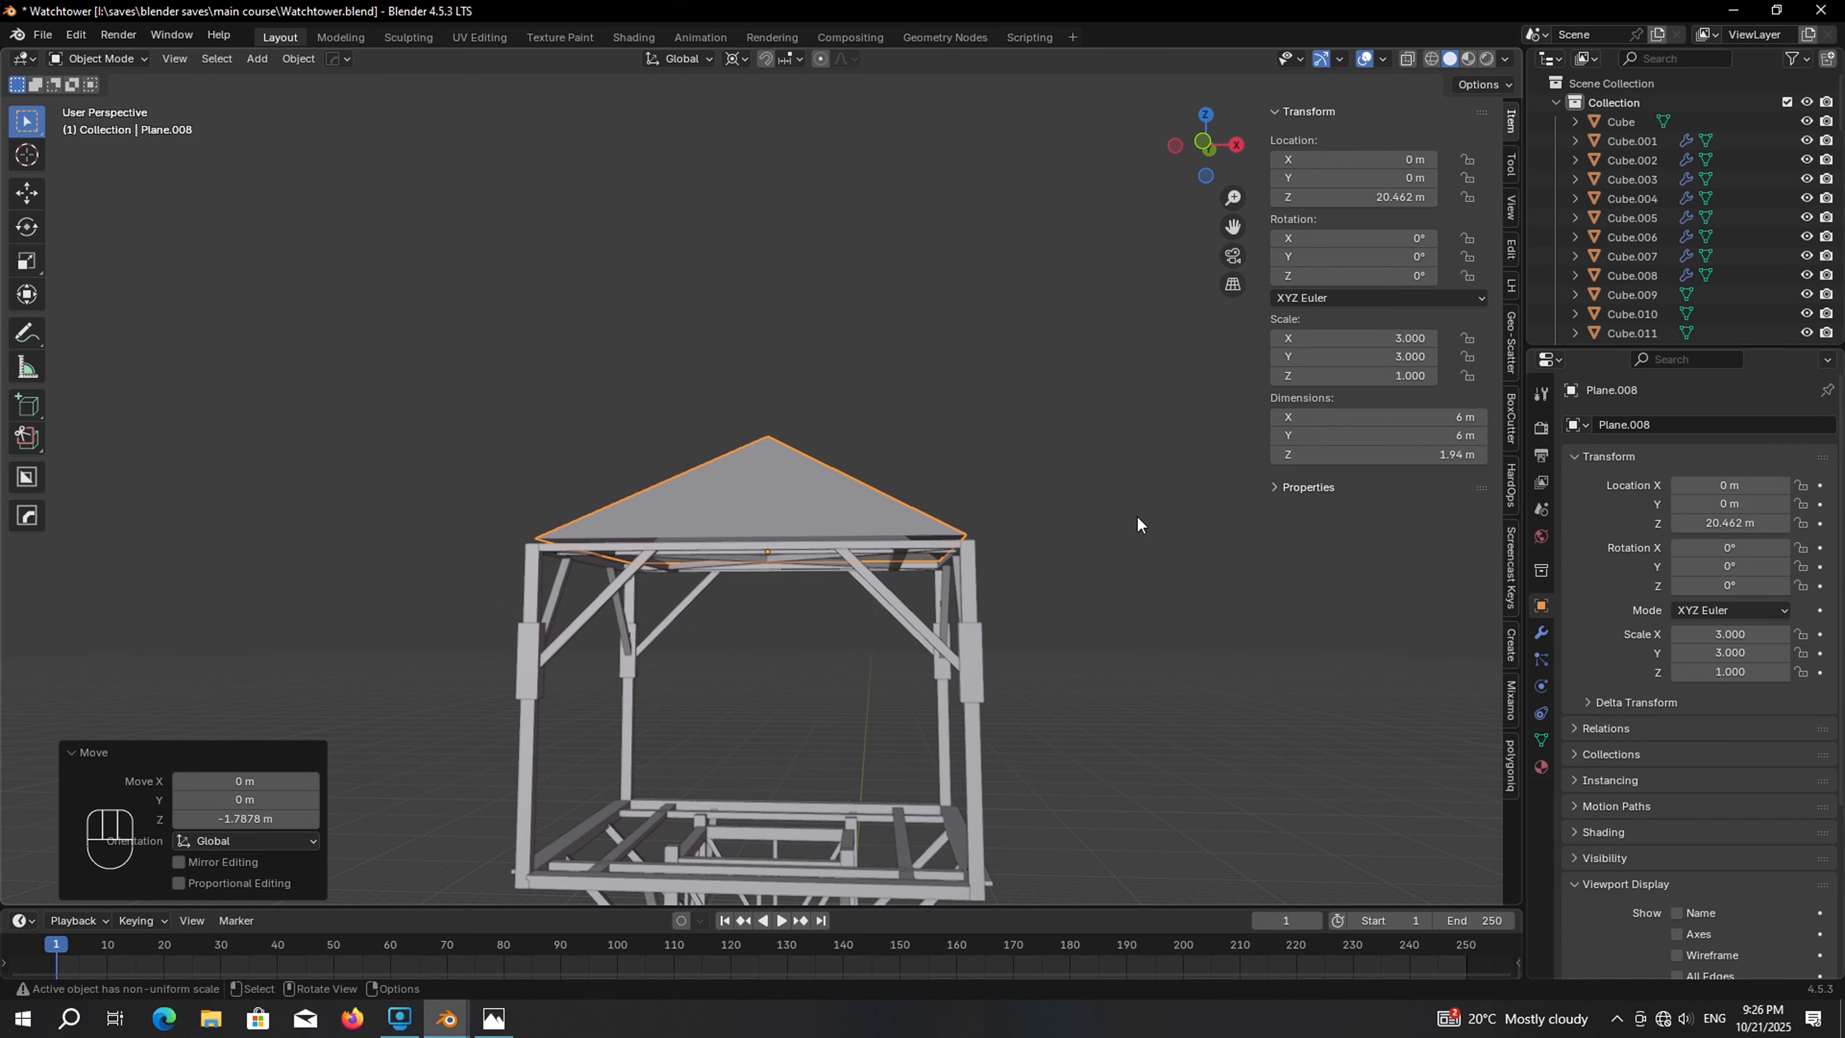
Scale the pyramid roof to about 7.57 m across and 2.45 m high, then lower it about 0.21 m along Z
{"action": "left_click_drag", "start_coordinate": [1380, 417], "coordinate": [1474, 454]}
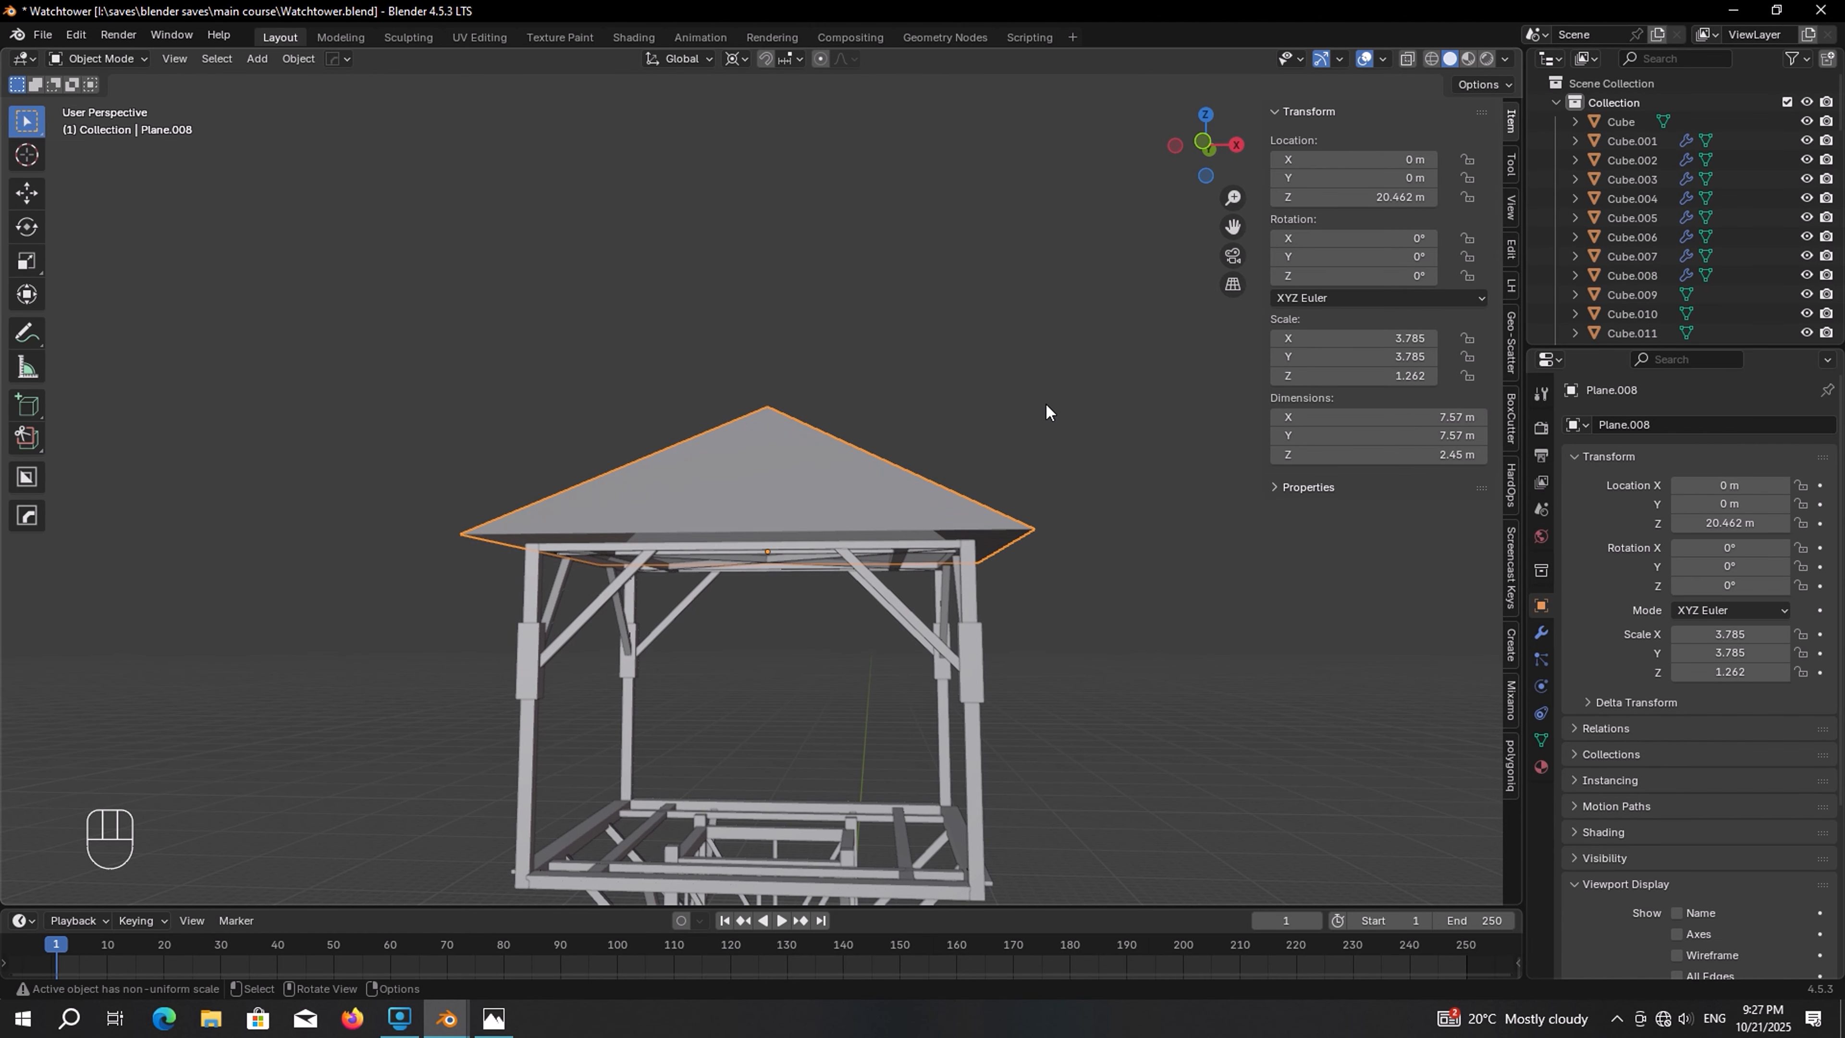
{"action": "scroll", "coordinate": [992, 404], "scroll_direction": "up", "scroll_amount": 3}
{"action": "key", "text": "g"}
{"action": "key", "text": "z"}
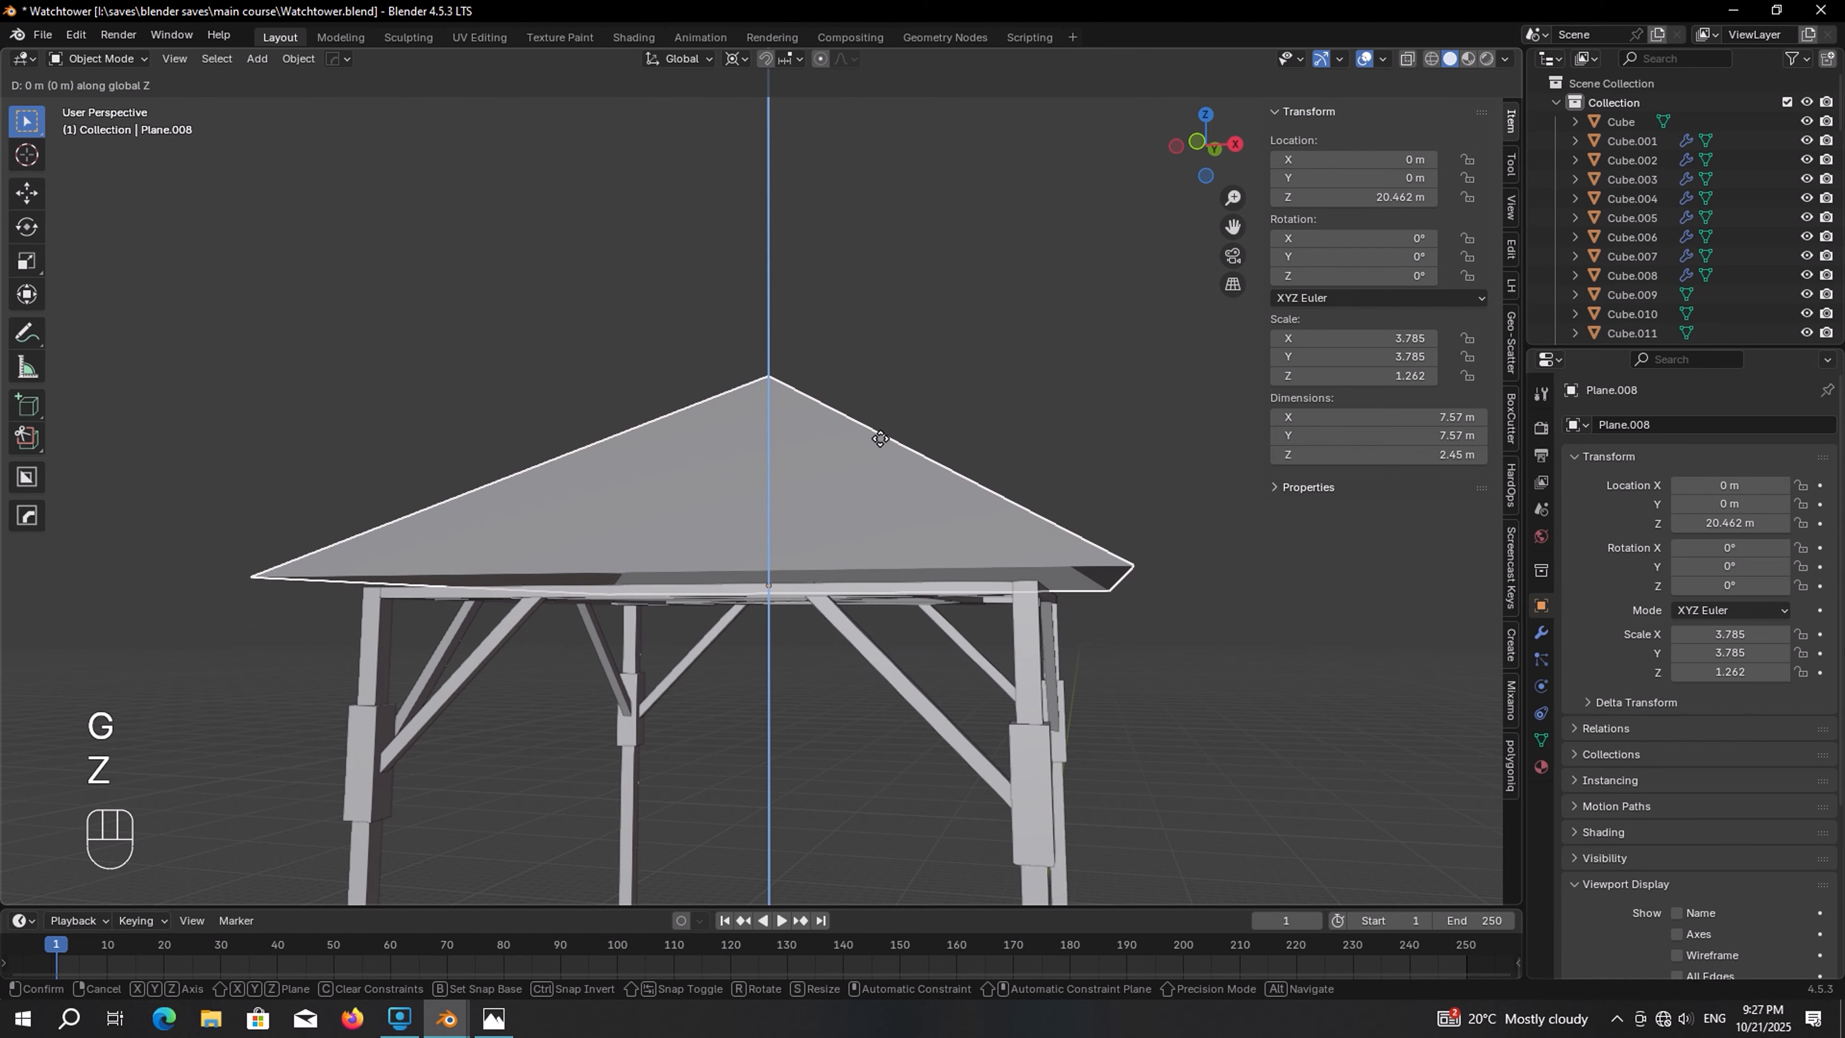
{"action": "left_click", "coordinate": [909, 673]}
{"action": "scroll", "coordinate": [912, 672], "scroll_direction": "down", "scroll_amount": 3}
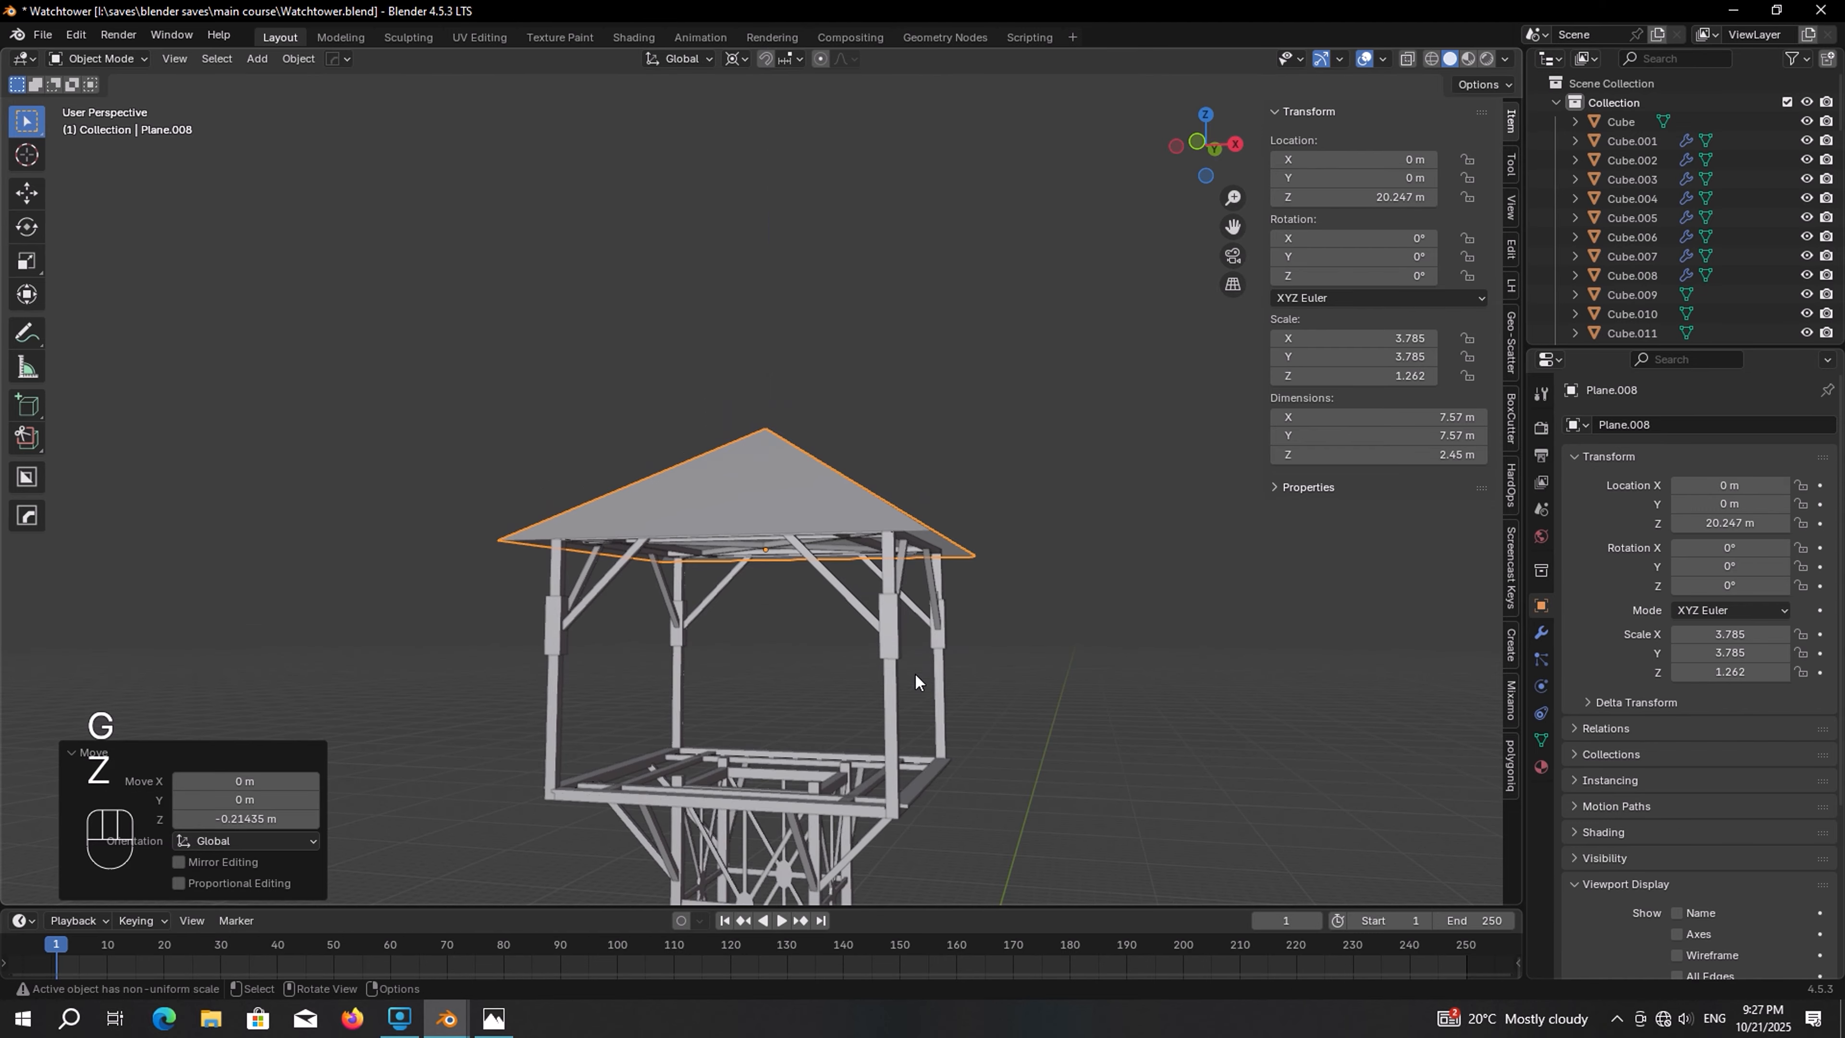
{"action": "middle_click_drag", "start_coordinate": [914, 672], "coordinate": [901, 608]}
Switch to the Photos app to examine the watchtower reference image, then return to Blender
{"action": "key", "text": "alt+Tab"}
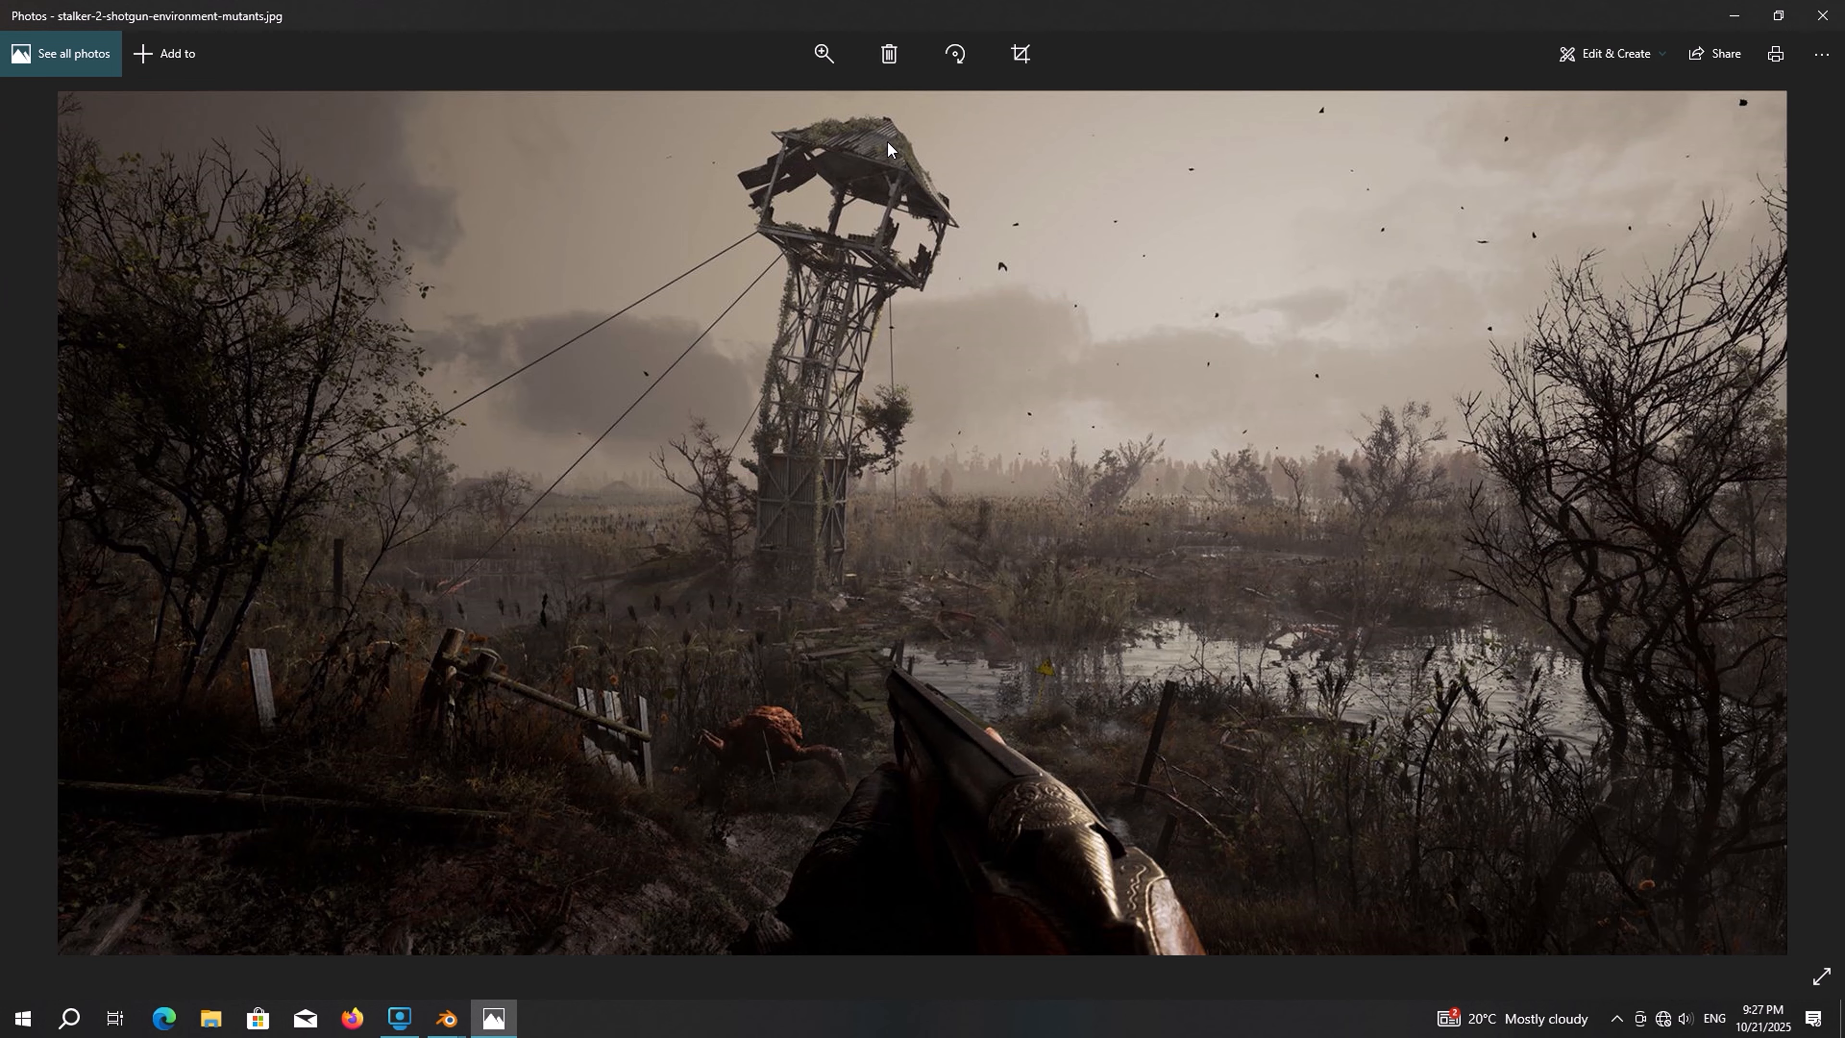
{"action": "left_click_drag", "start_coordinate": [886, 131], "coordinate": [879, 218]}
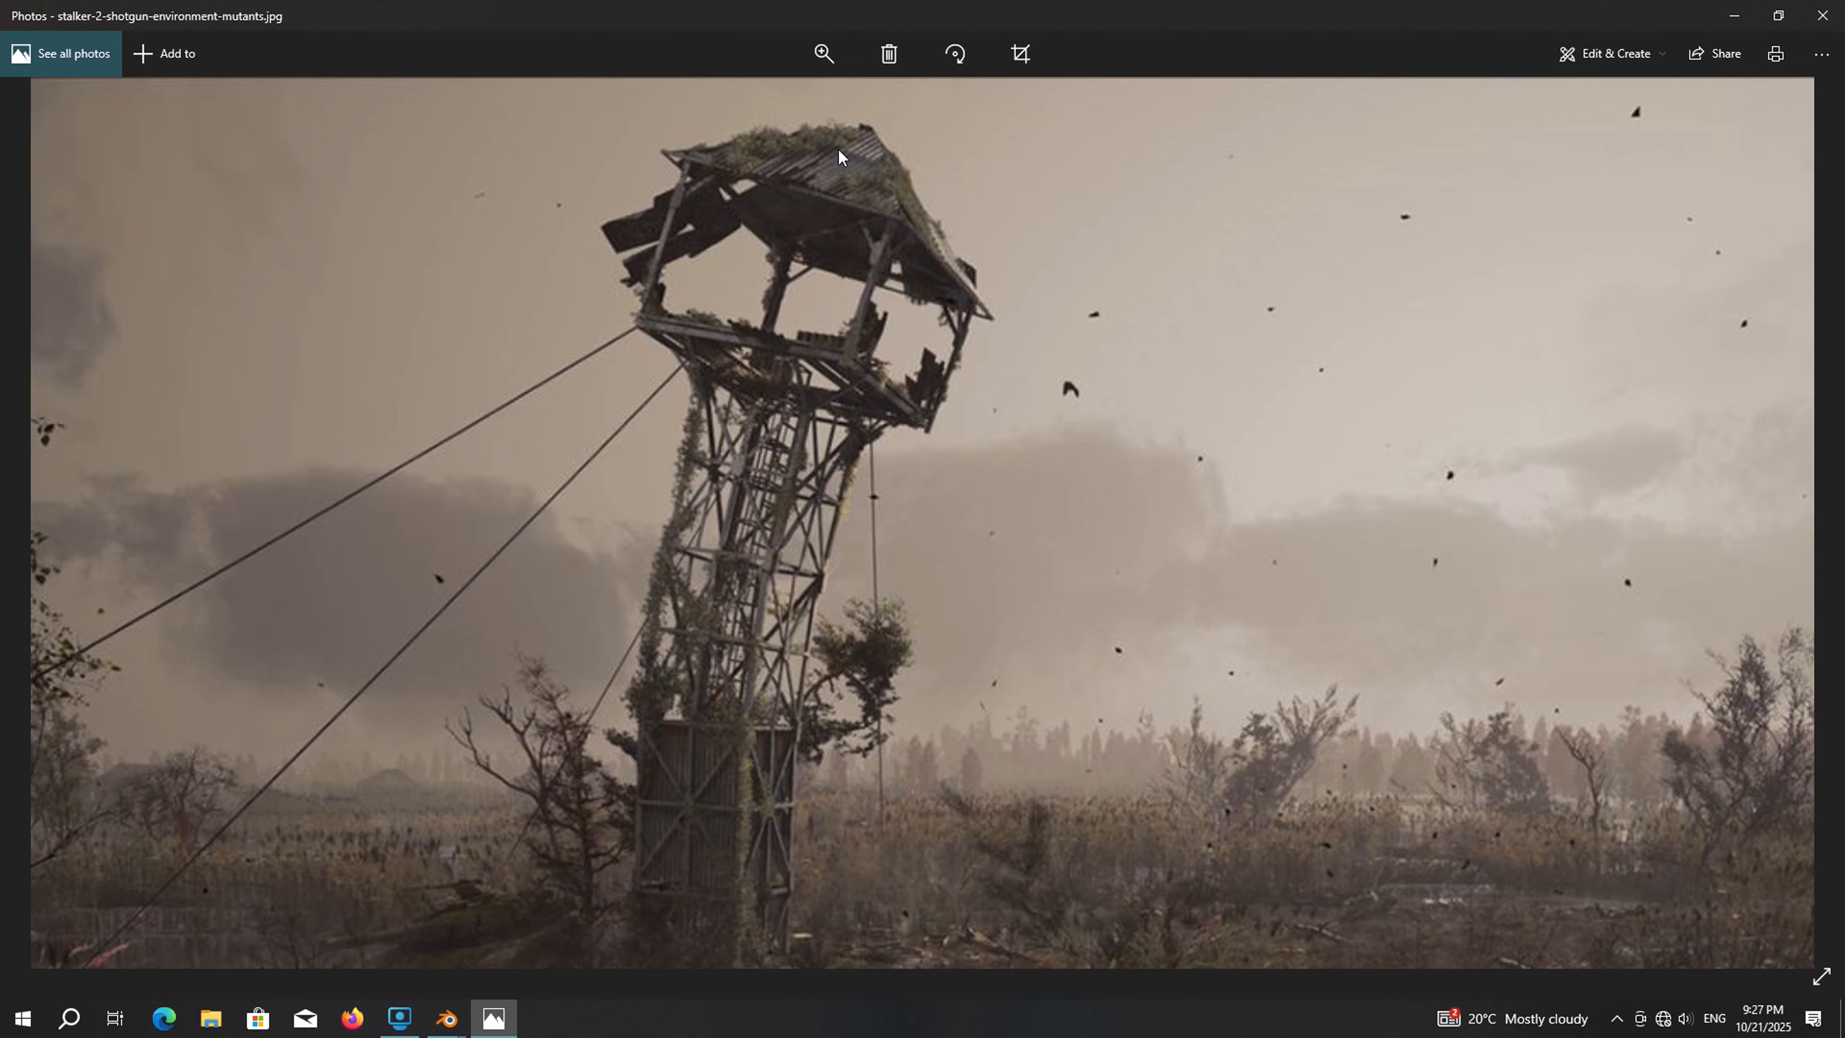
{"action": "key", "text": "alt+Tab"}
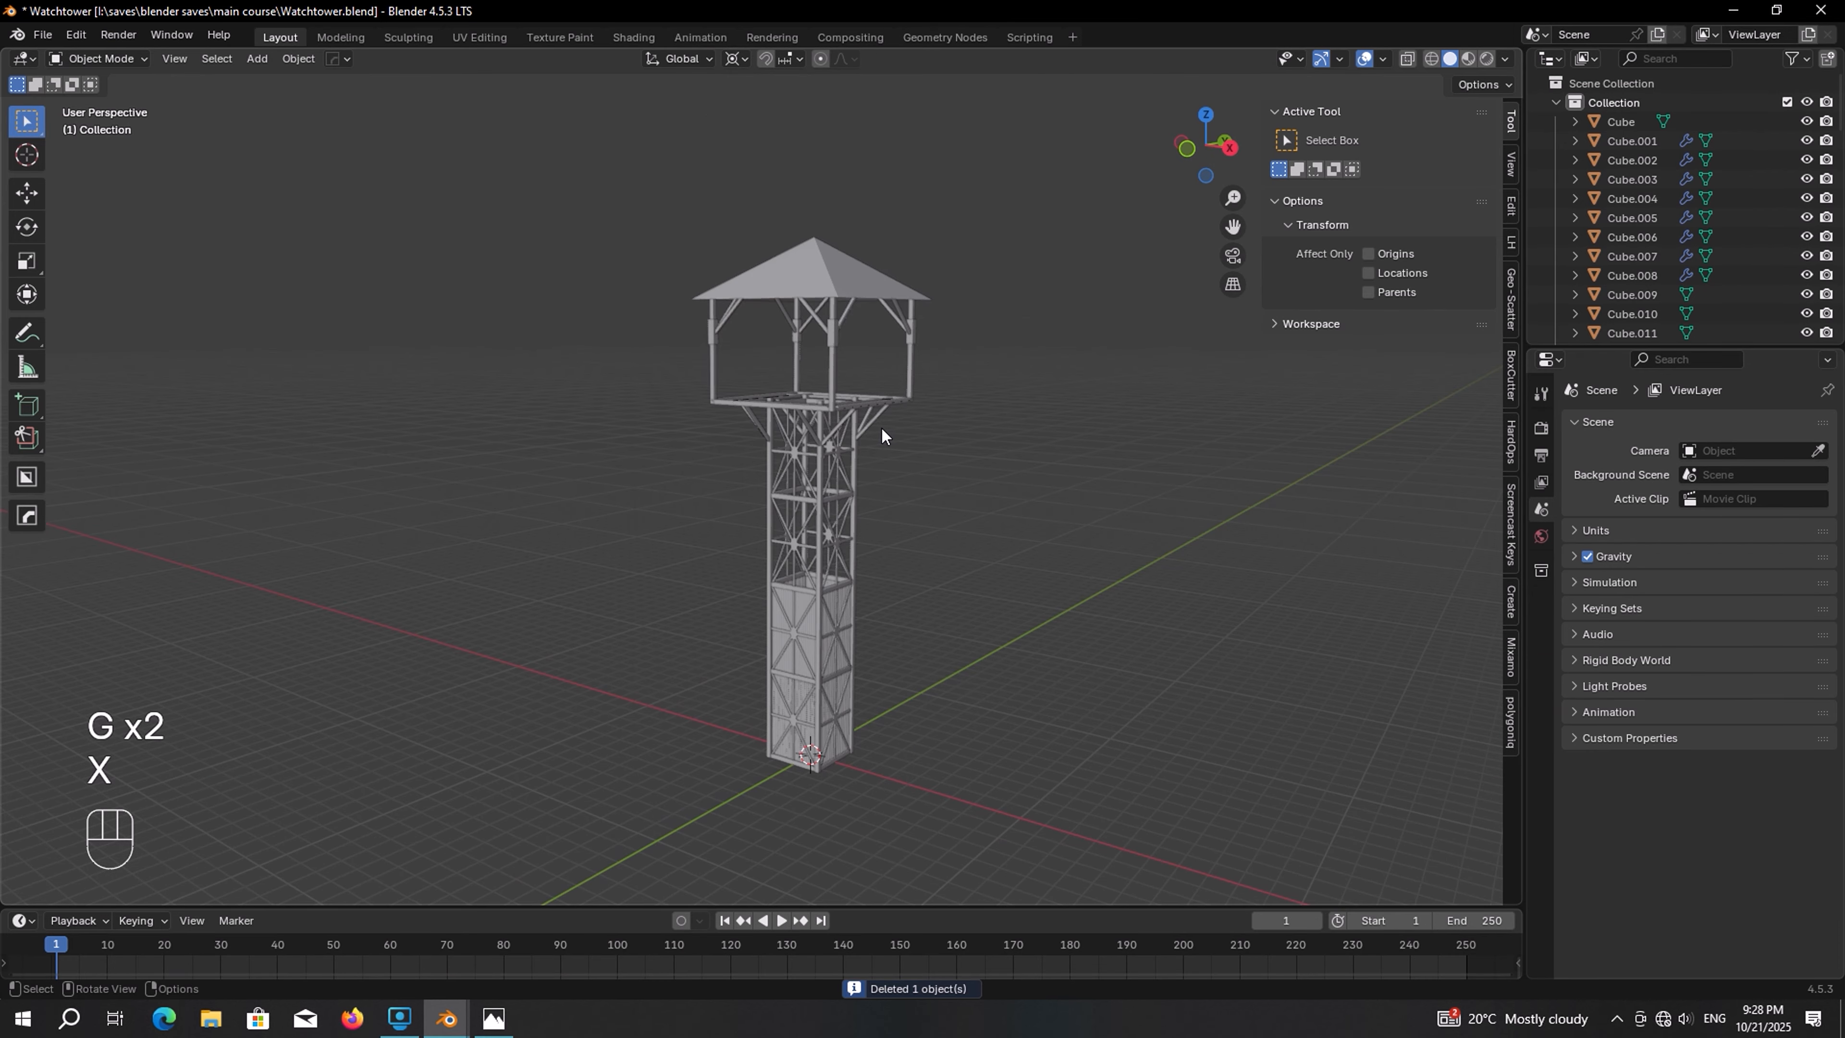
Add a plane, raise it above the roof along Z, and set its X rotation to 90°
{"action": "key", "text": "shift+a"}
{"action": "left_click", "coordinate": [938, 428]}
{"action": "key", "text": "g"}
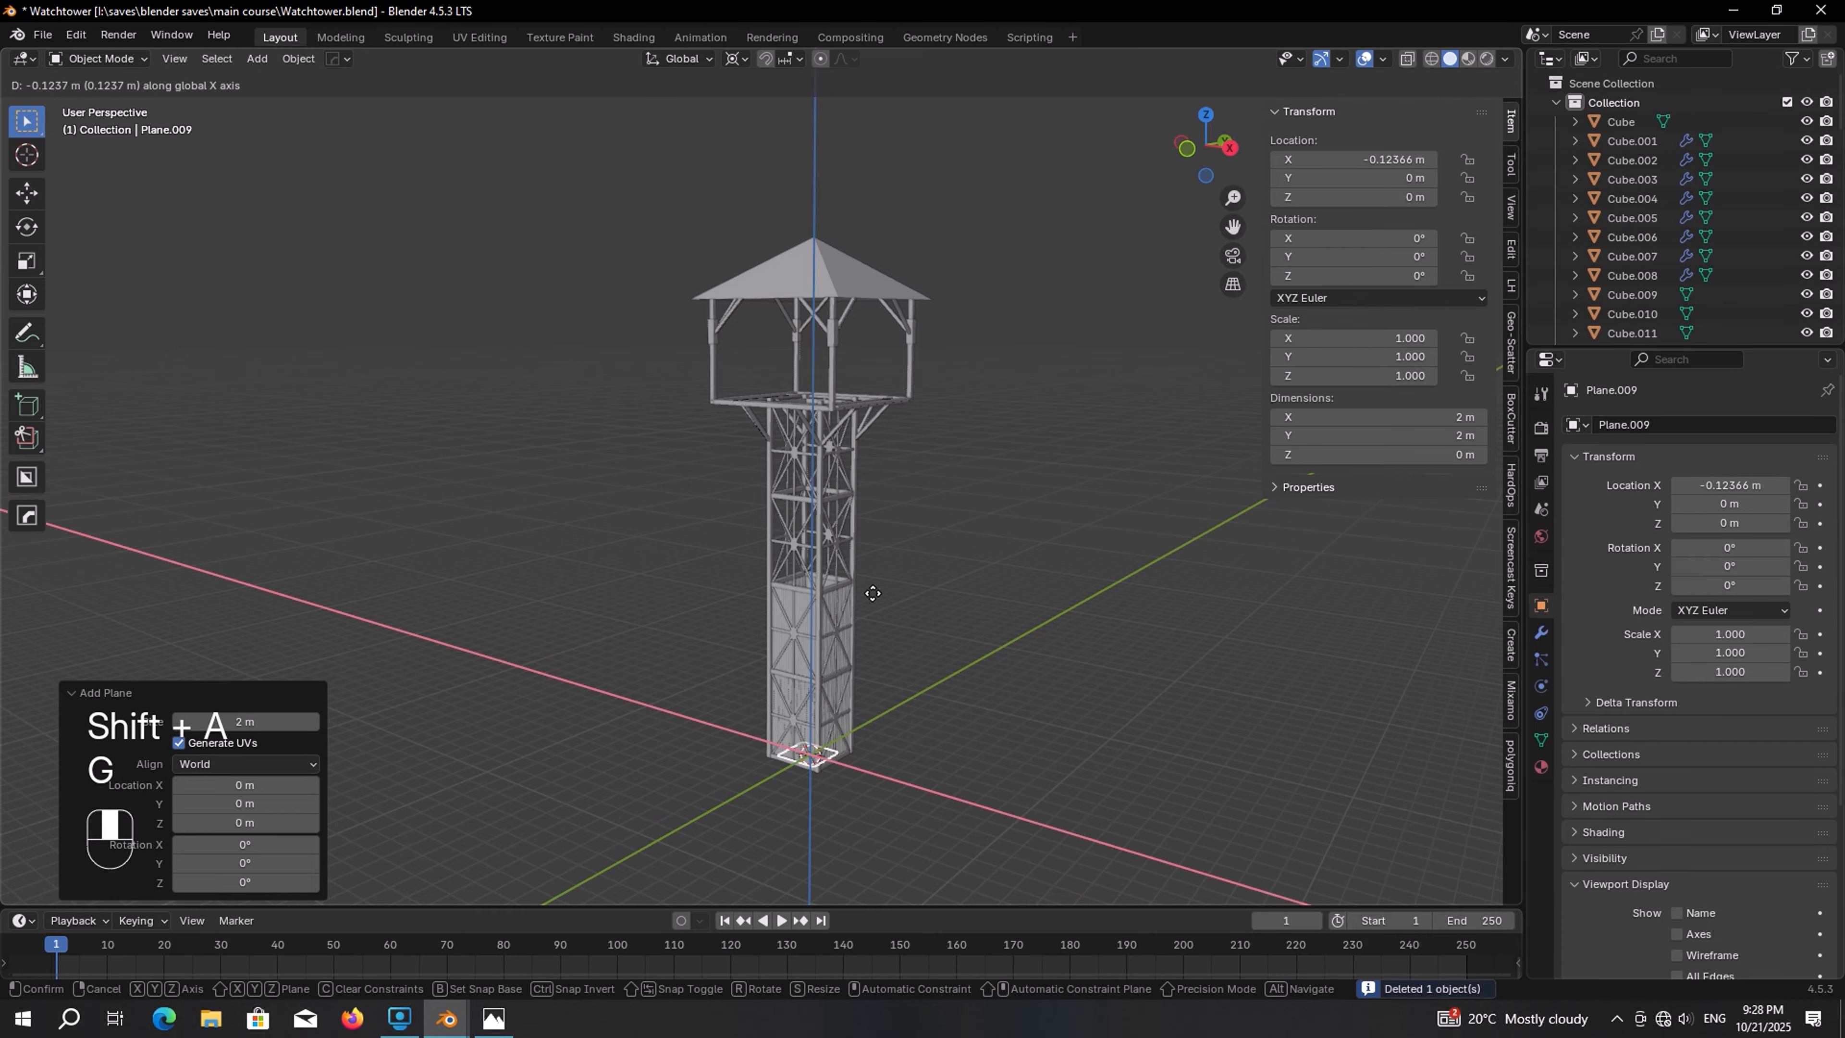
{"action": "key", "text": "z"}
{"action": "left_click", "coordinate": [835, 54]}
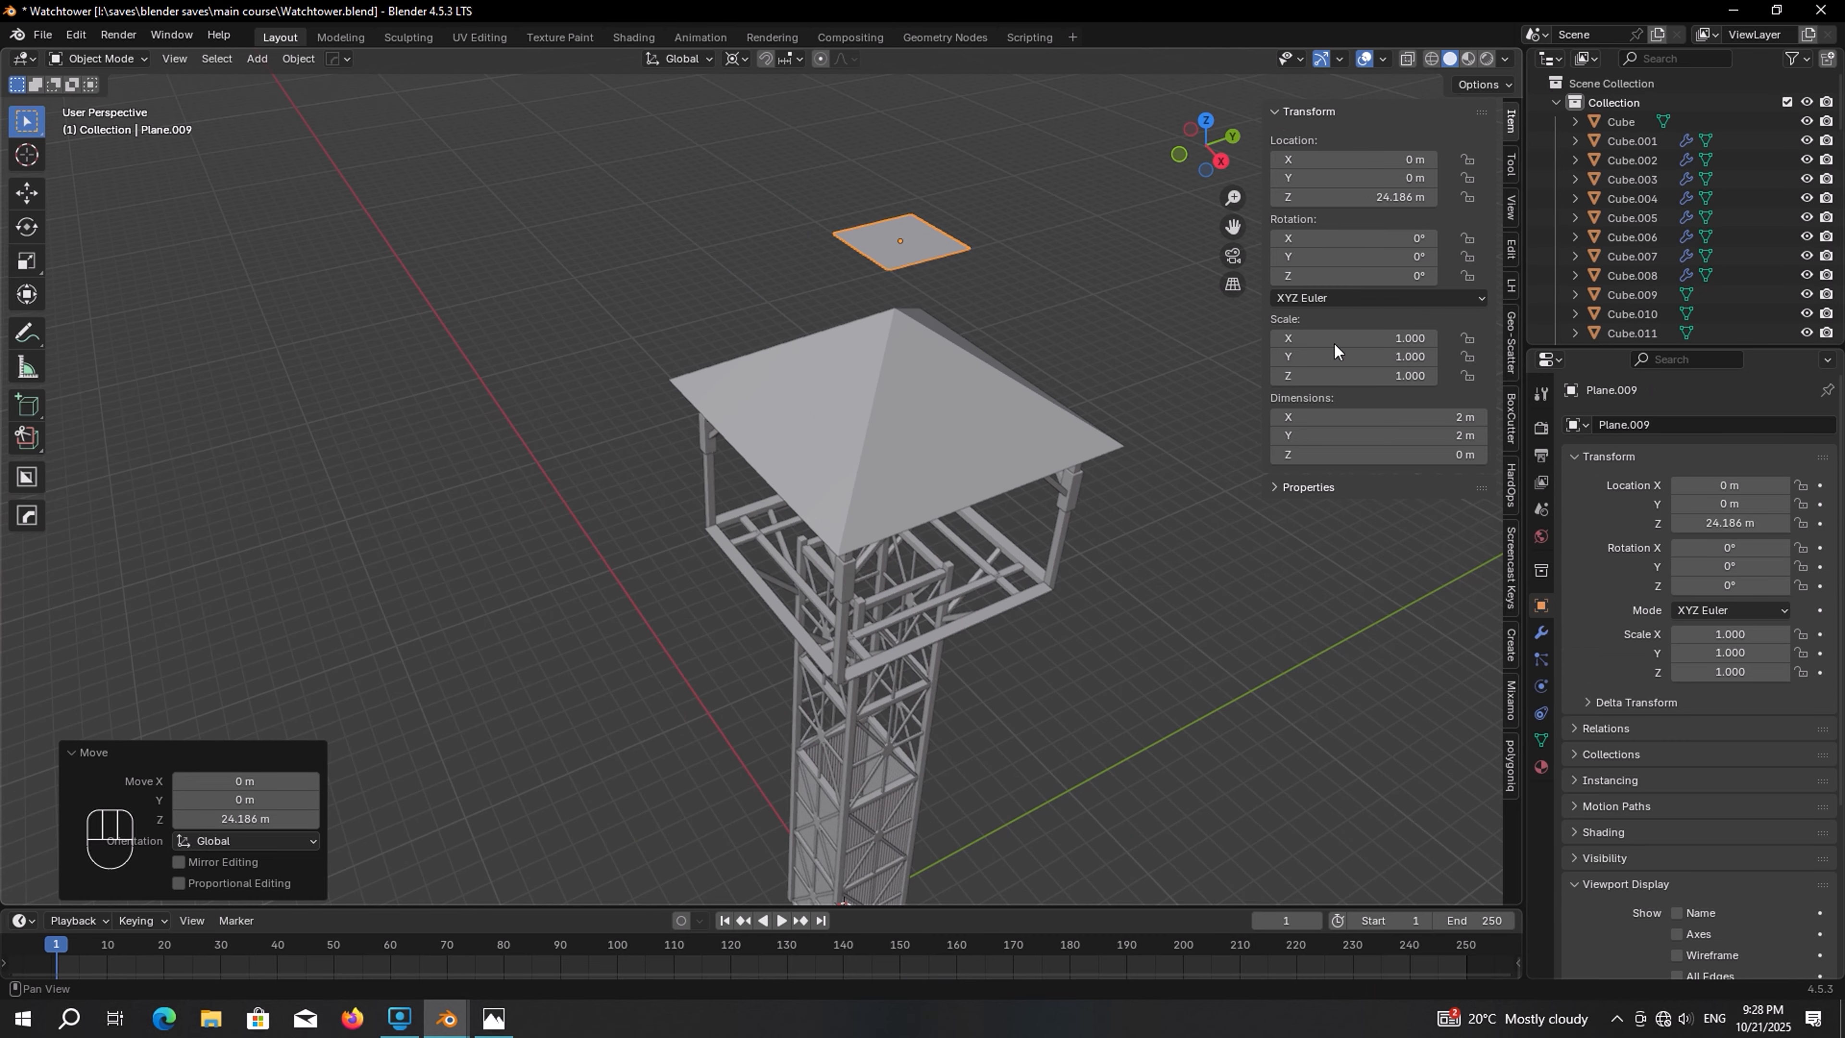
{"action": "left_click", "coordinate": [1385, 230]}
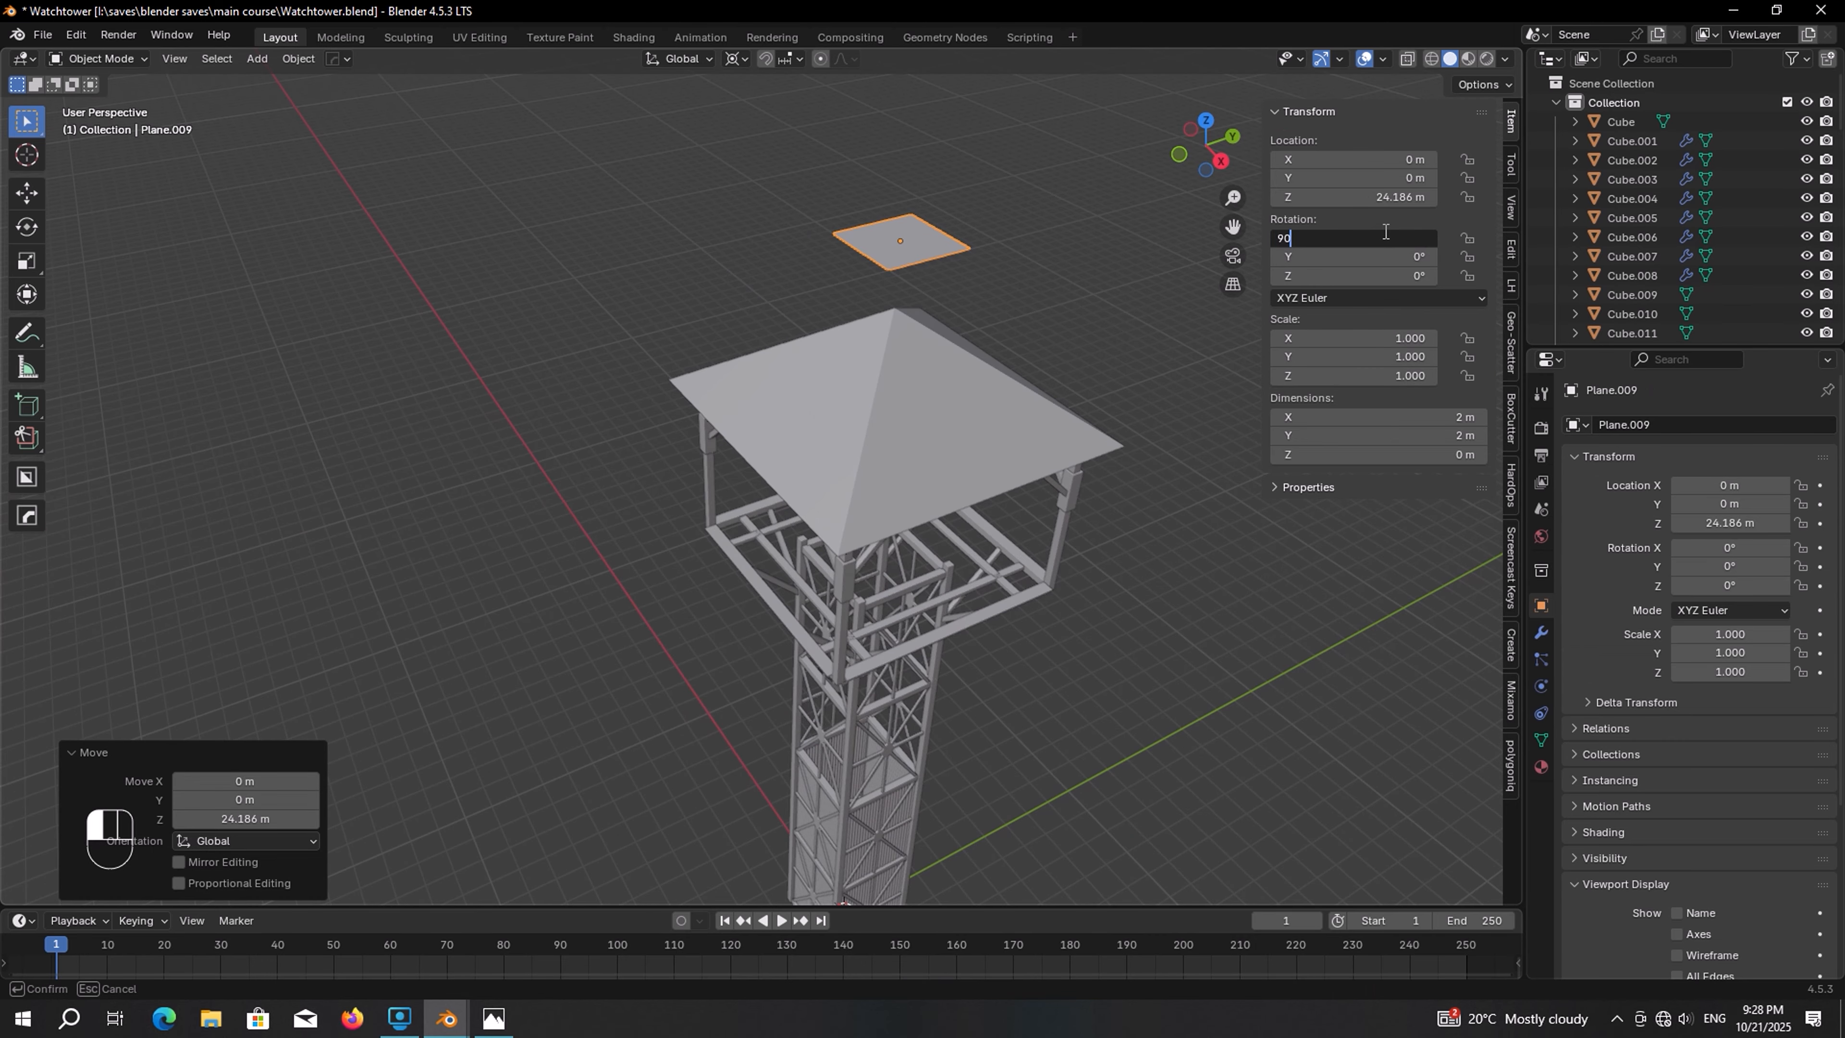
{"action": "key", "text": "Return"}
Move the vertical plane along Y to about -5.58 m and down along Z to about 21.4 m beside the cabin
{"action": "key", "text": "g"}
{"action": "key", "text": "y"}
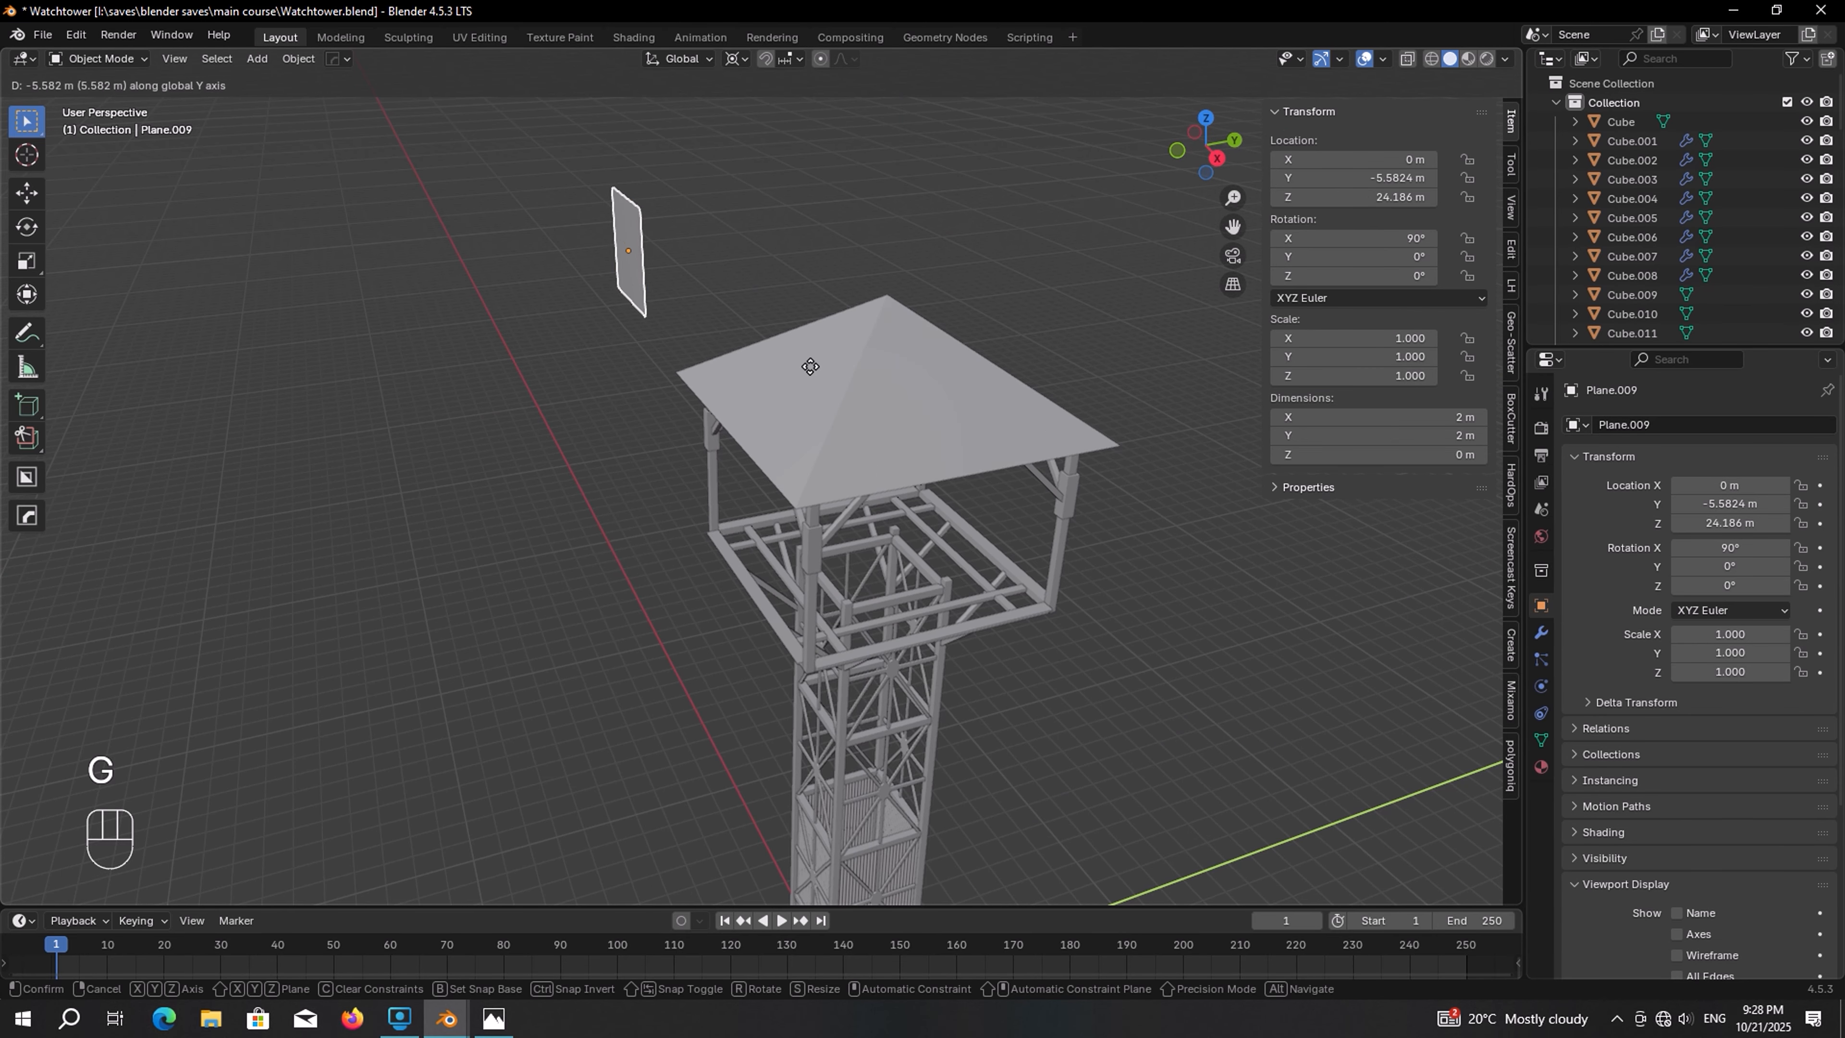
{"action": "left_click", "coordinate": [812, 364]}
{"action": "key", "text": "g"}
{"action": "key", "text": "z"}
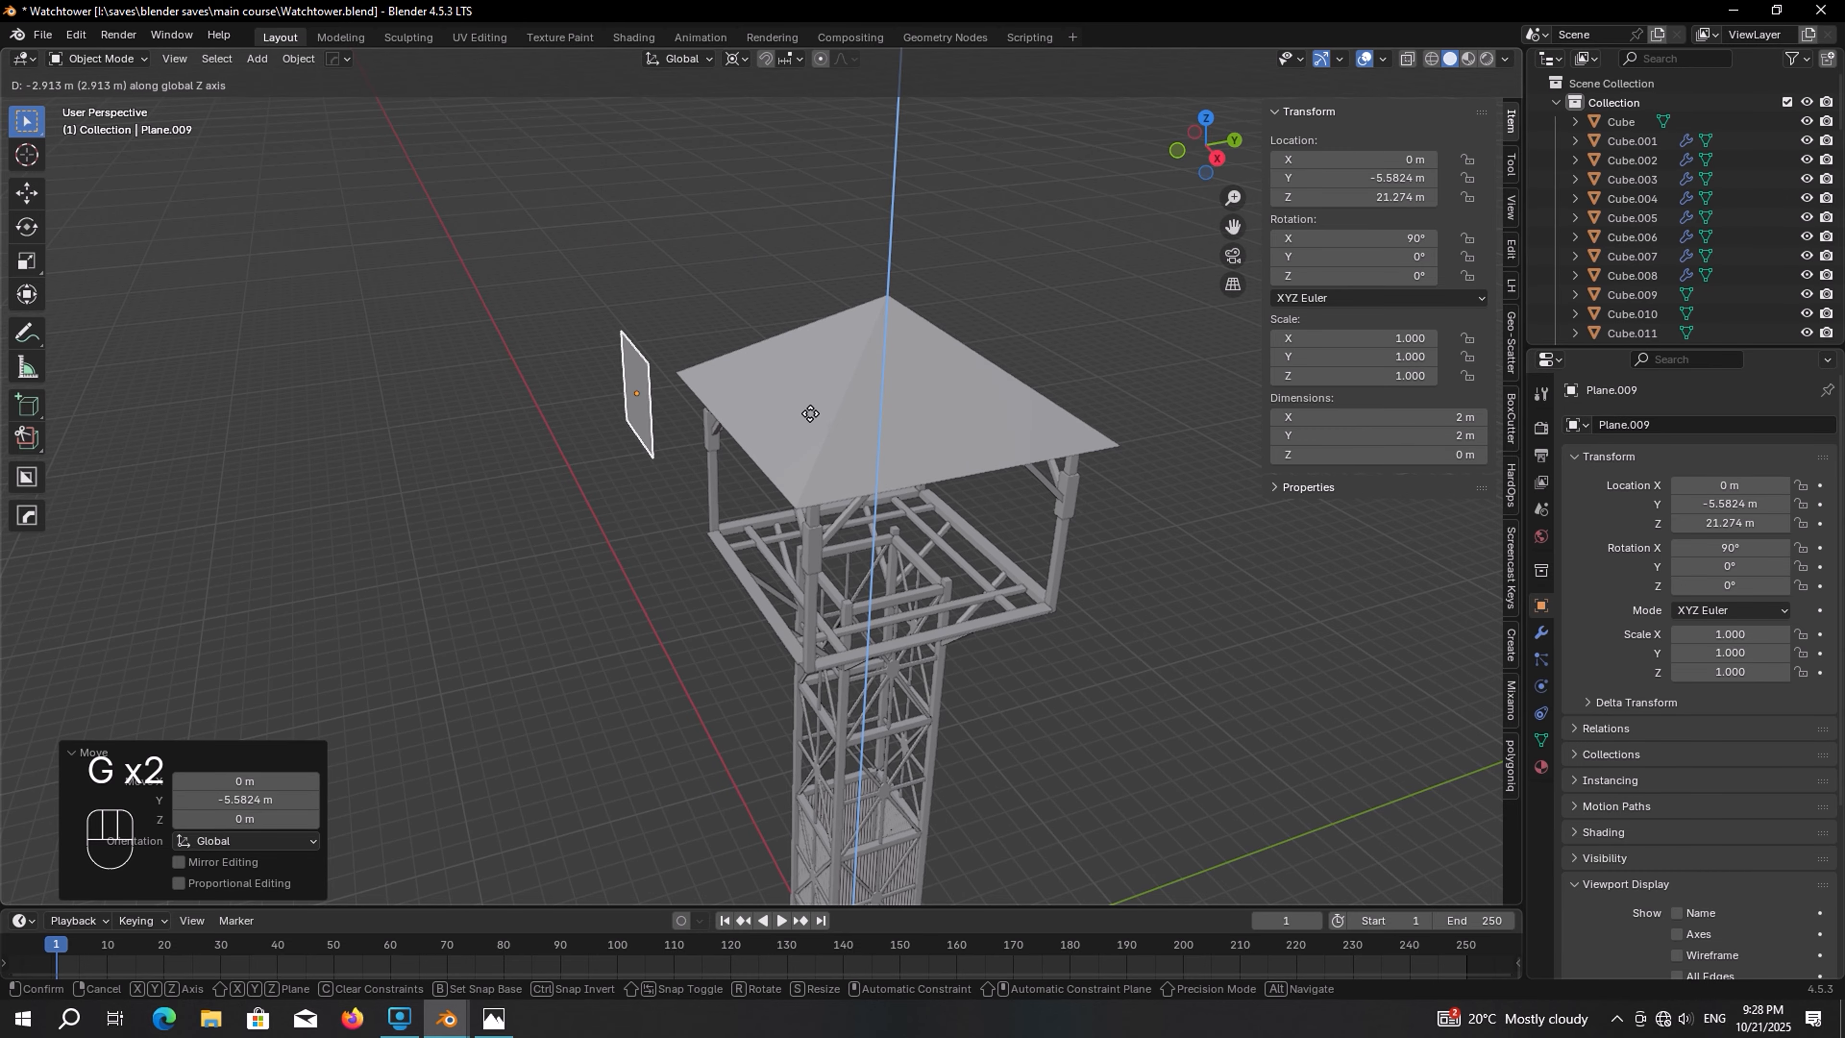
{"action": "left_click", "coordinate": [803, 411]}
{"action": "middle_click_drag", "start_coordinate": [761, 410], "coordinate": [887, 378]}
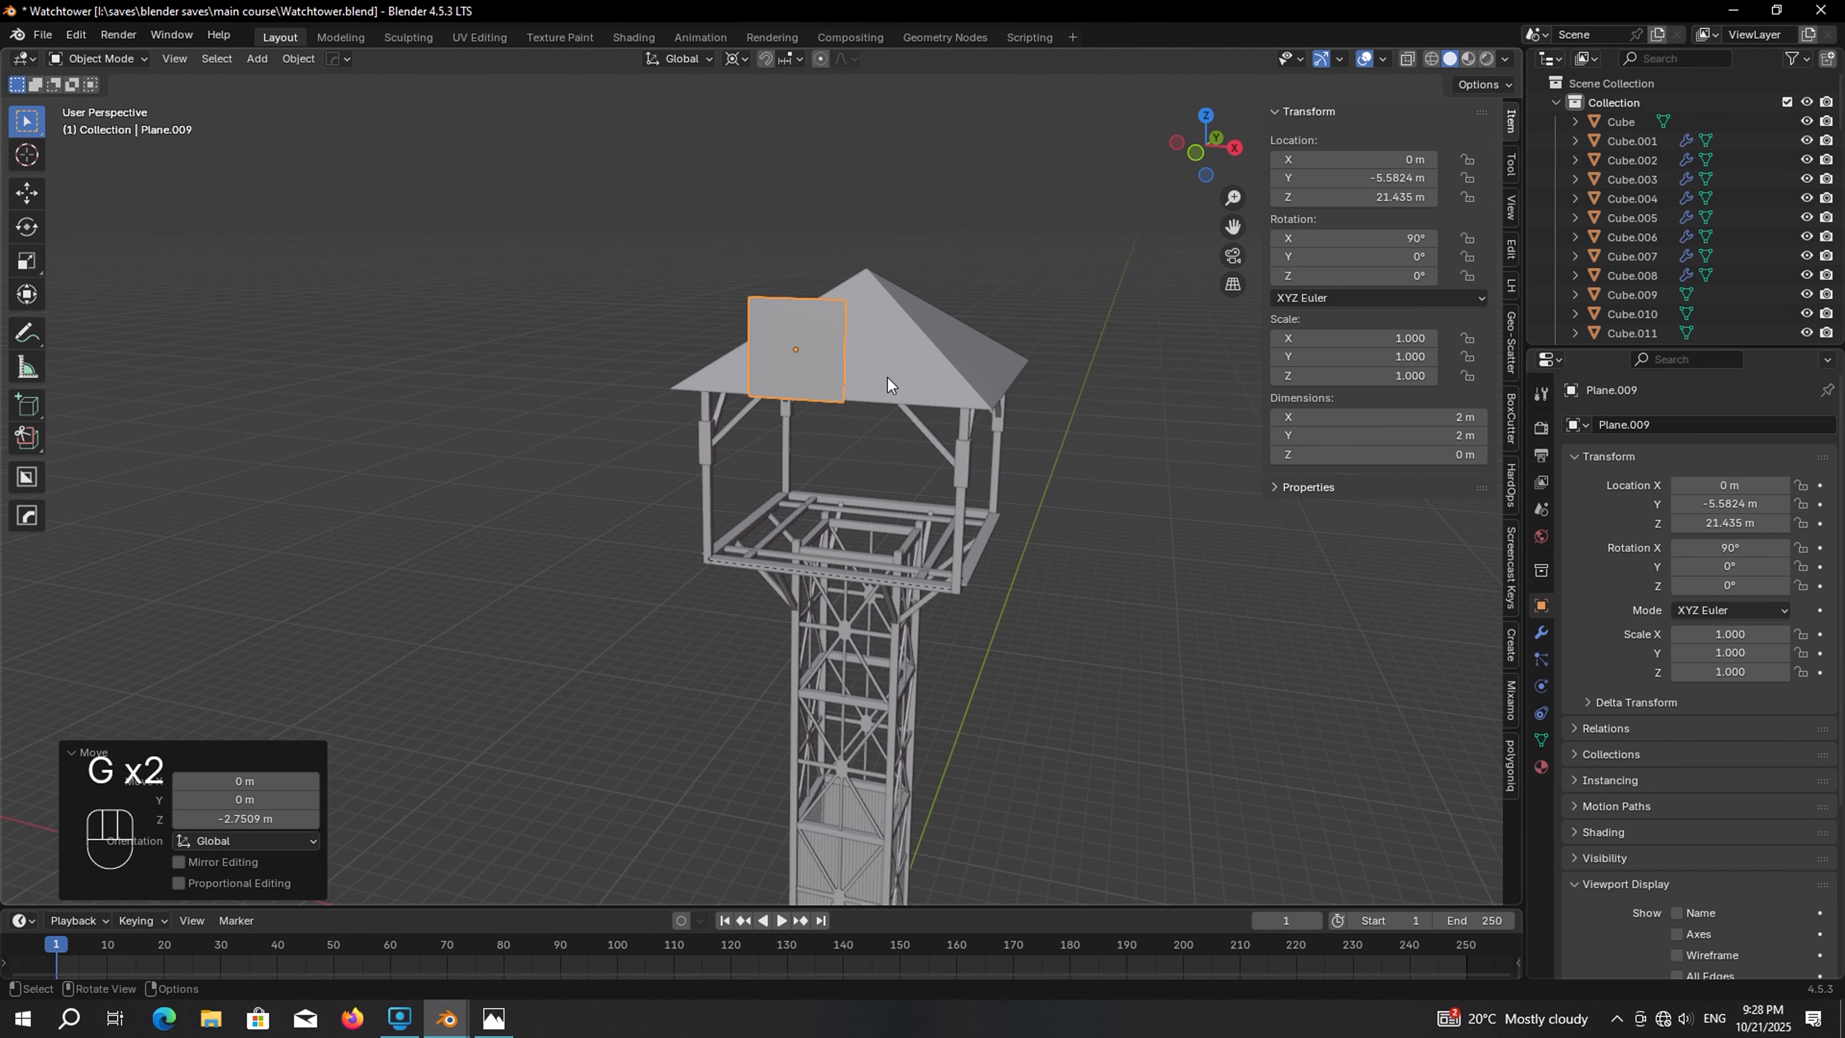
Set the plane's X and Y dimensions to 8 m
{"action": "left_click_drag", "start_coordinate": [1361, 415], "coordinate": [1362, 436]}
{"action": "type", "text": "8"}
{"action": "key", "text": "Return"}
{"action": "key", "text": "KP_Decimal"}
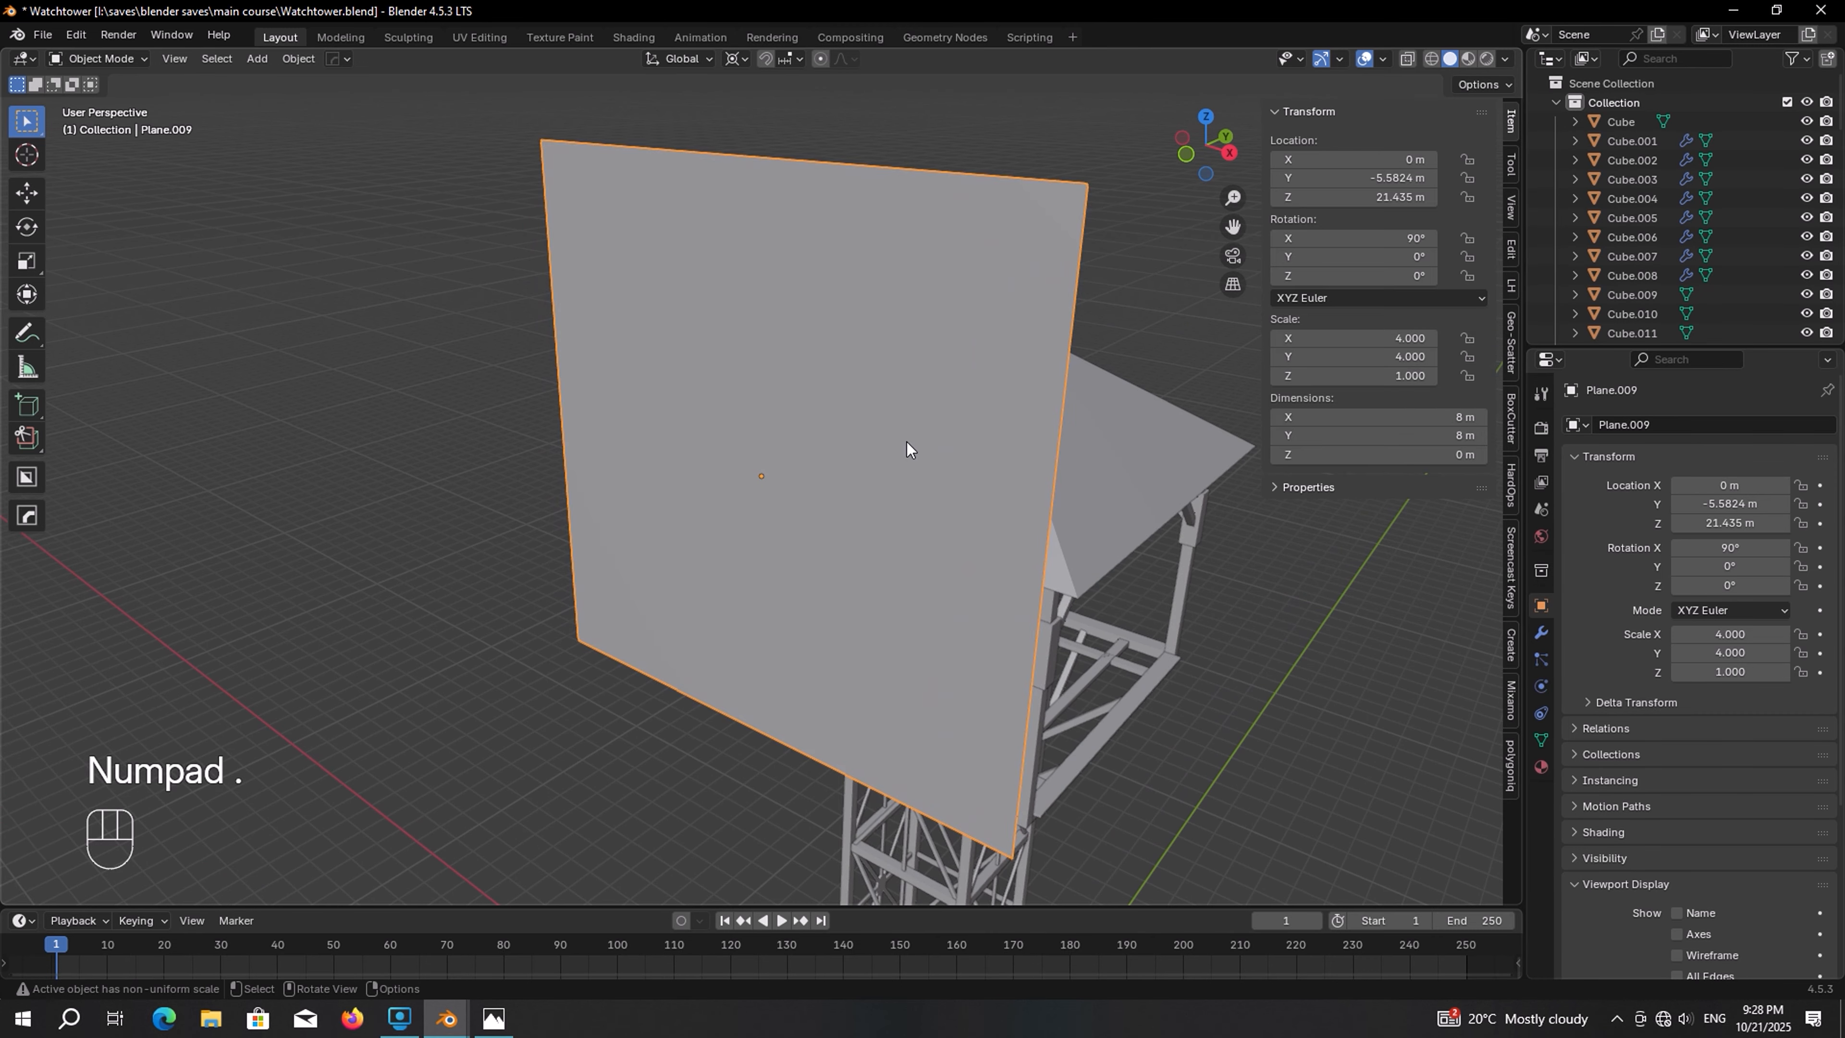
In Edit Mode, add a loop cut across the plane and set the number of cuts to 100
{"action": "key", "text": "Tab"}
{"action": "key", "text": "ctrl+r"}
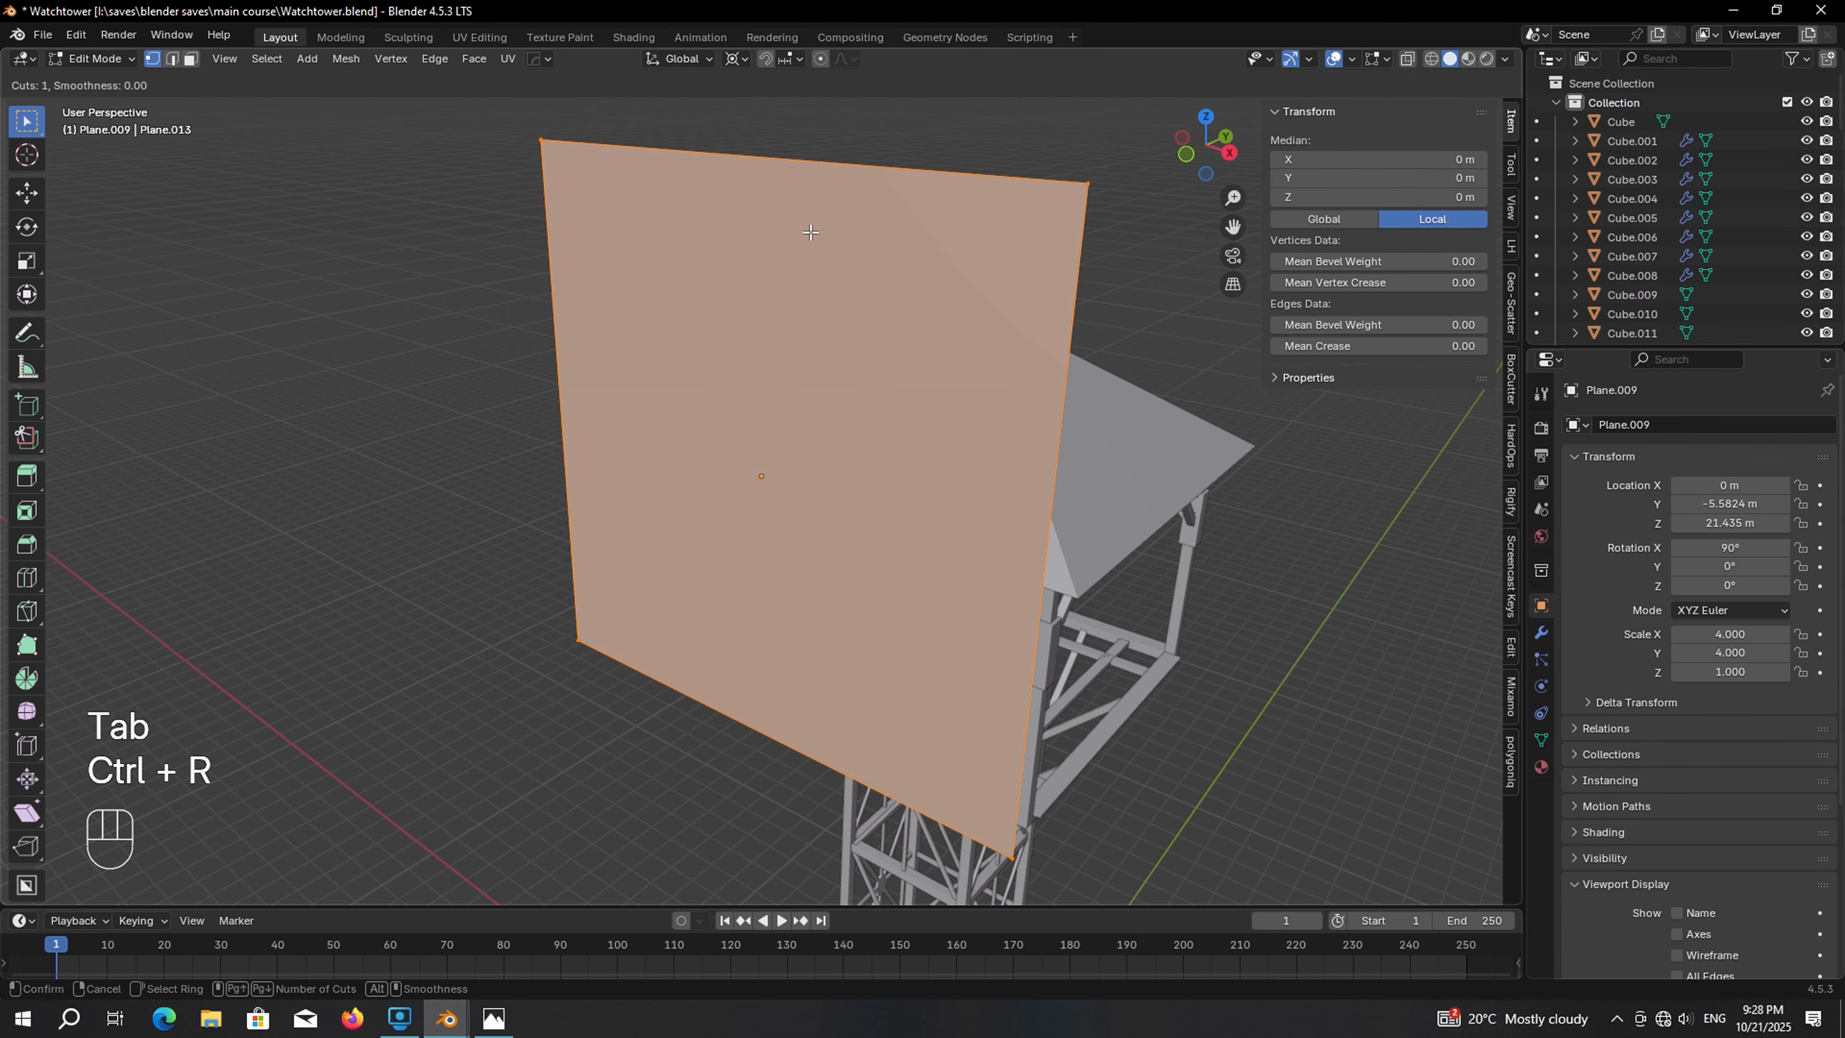
{"action": "left_click", "coordinate": [791, 172]}
{"action": "right_click", "coordinate": [790, 172]}
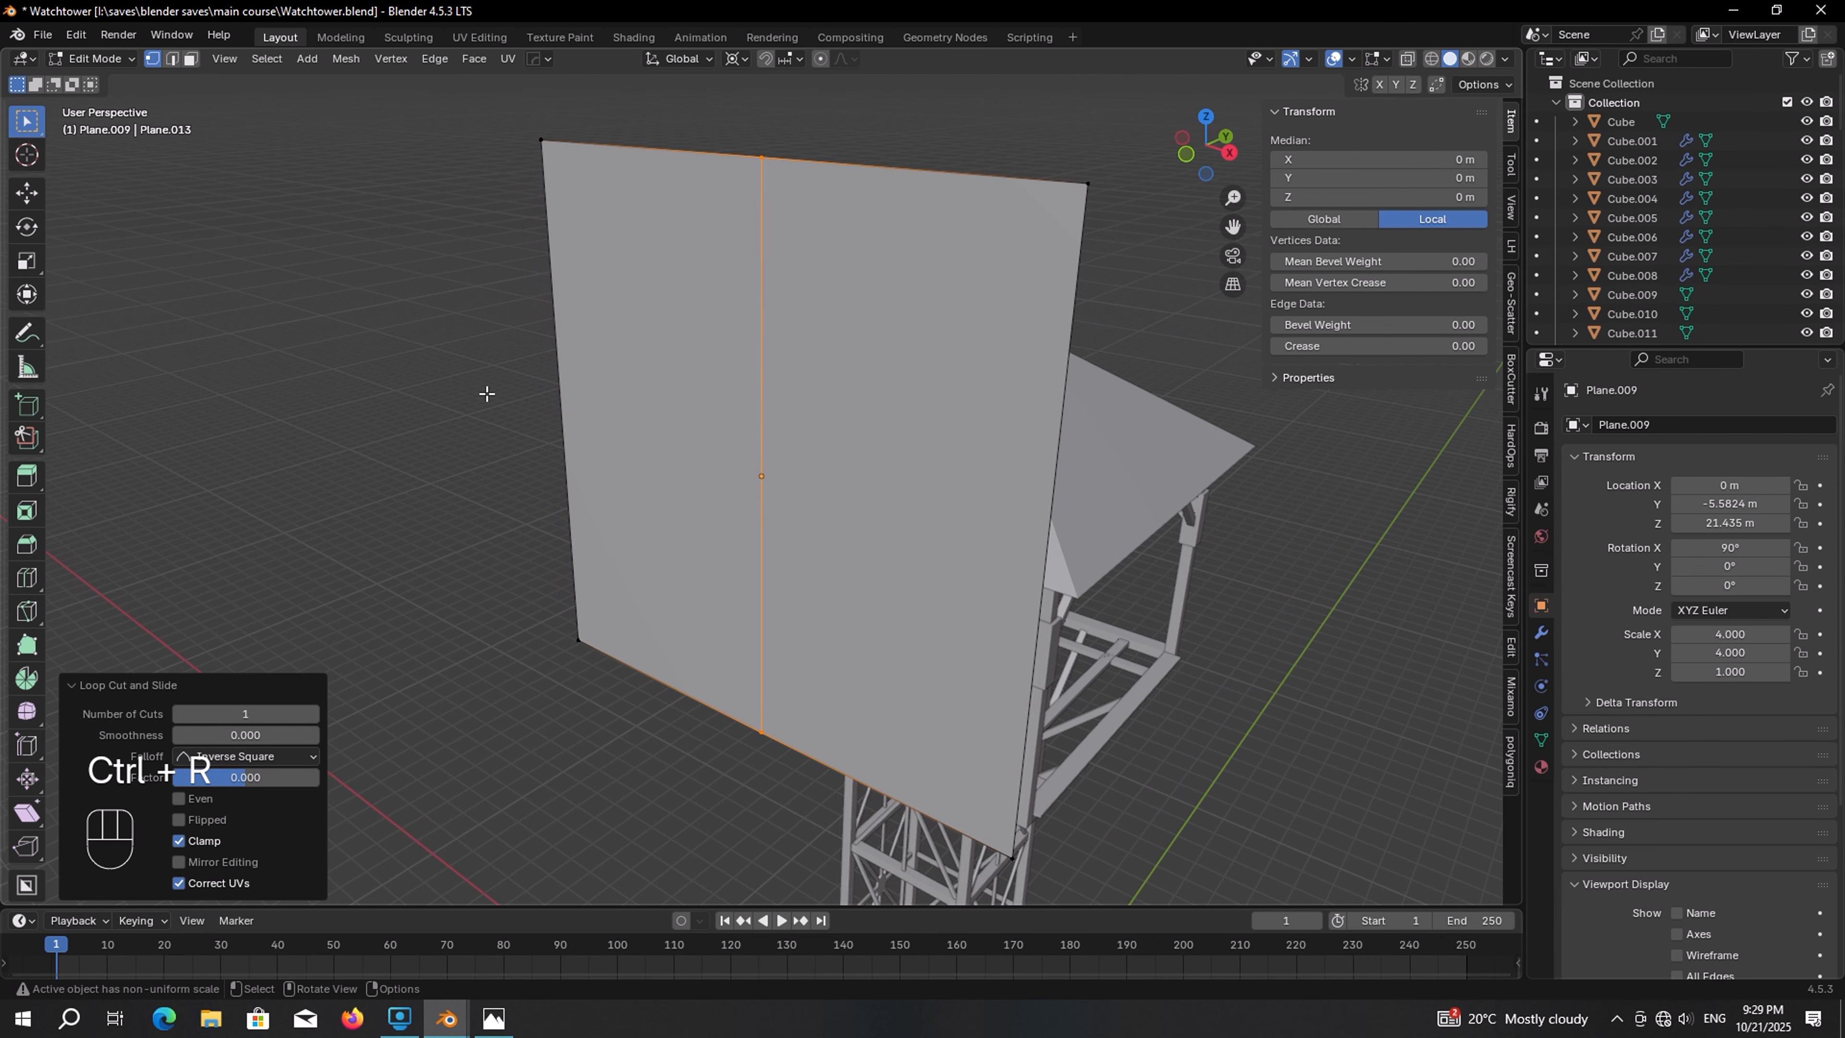
{"action": "left_click", "coordinate": [250, 714]}
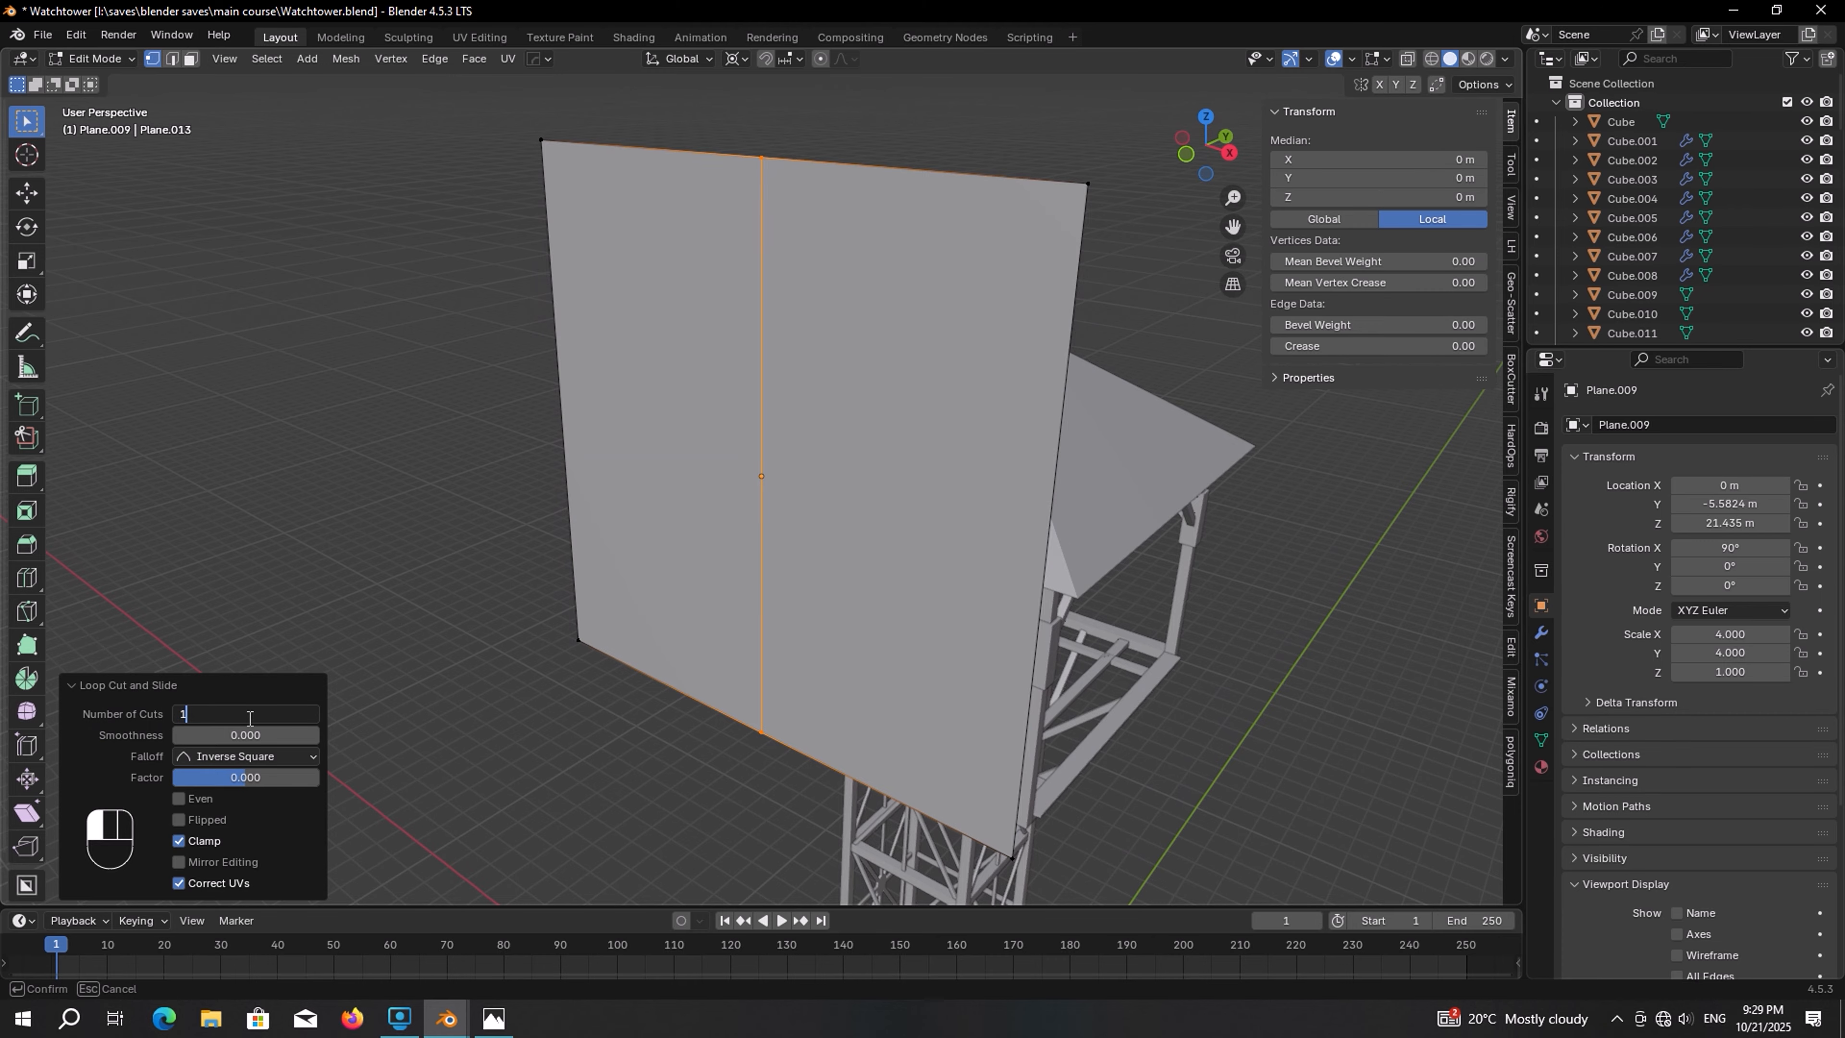
{"action": "type", "text": "100"}
{"action": "key", "text": "Return"}
Select all the plane's edges and apply Checker Deselect to keep every other edge selected
{"action": "key", "text": "2"}
{"action": "left_click_drag", "start_coordinate": [1279, 472], "coordinate": [465, 359]}
{"action": "scroll", "coordinate": [919, 295], "scroll_direction": "up", "scroll_amount": 5}
{"action": "middle_click_drag", "start_coordinate": [926, 290], "coordinate": [911, 305]}
{"action": "key", "text": "F2"}
{"action": "key", "text": "F3"}
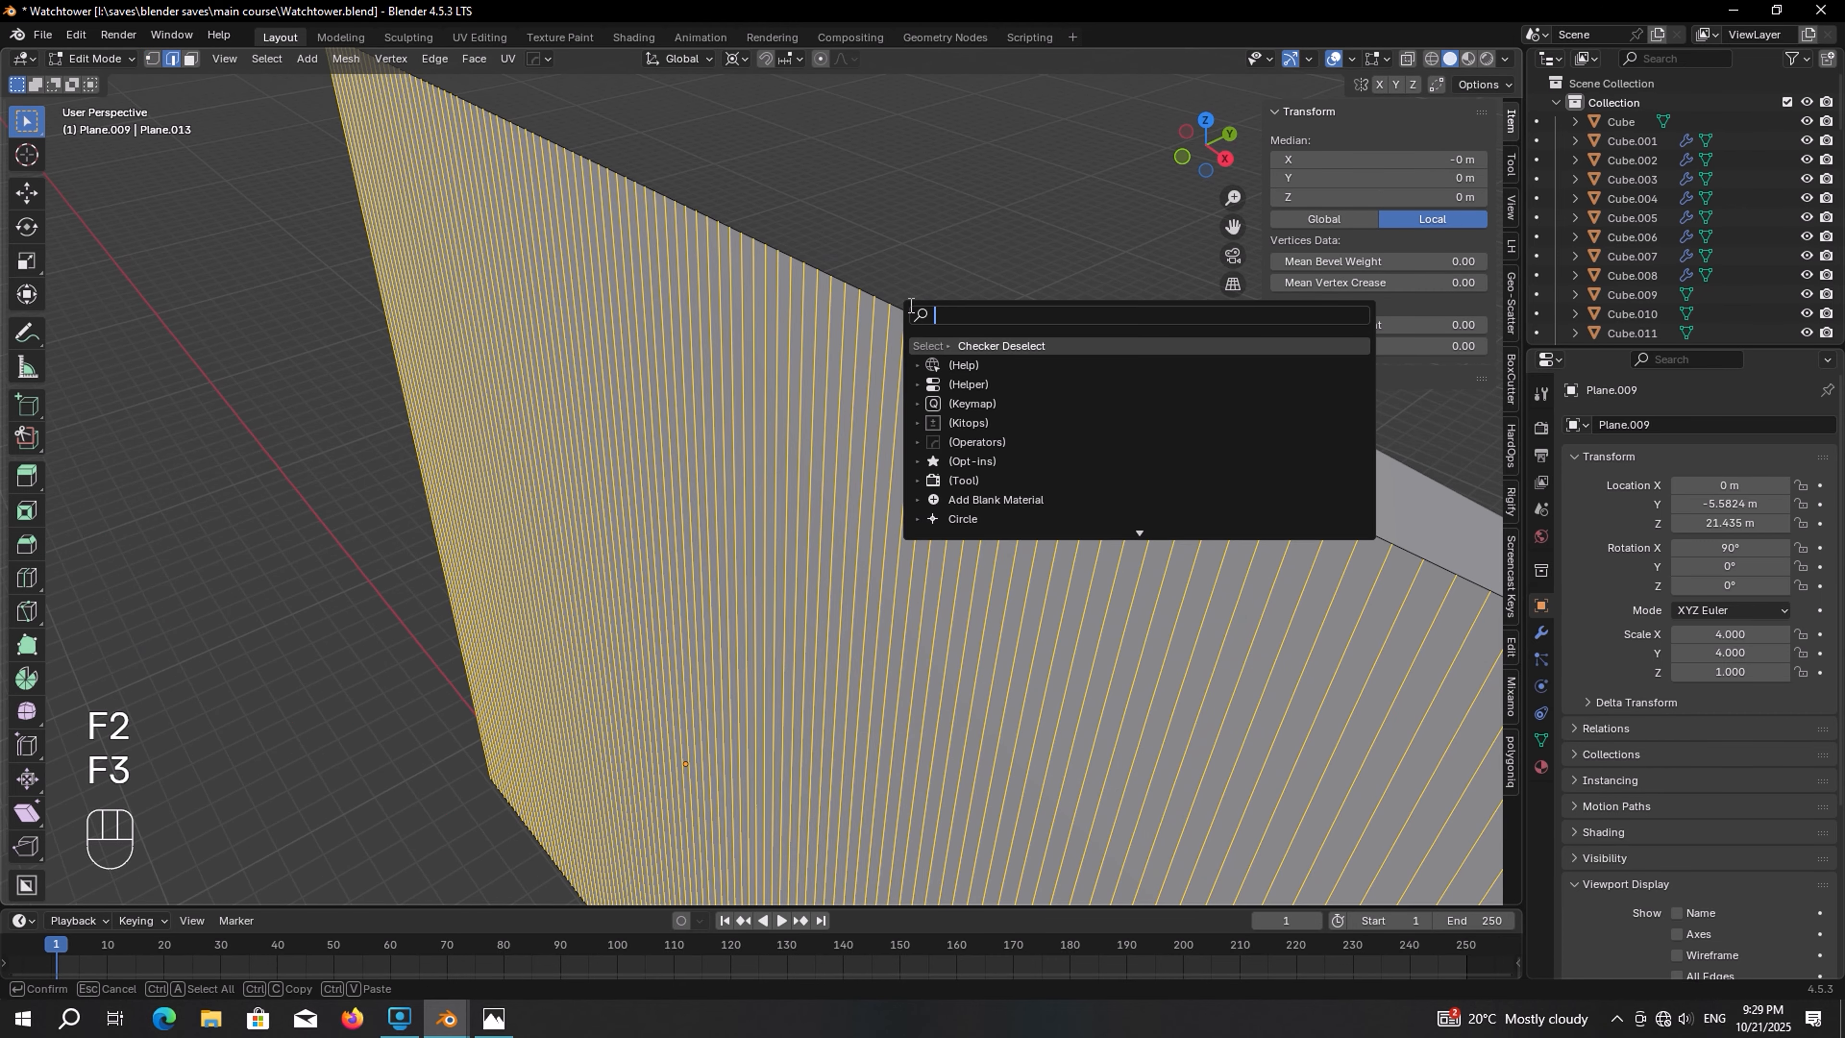
{"action": "left_click", "coordinate": [1012, 346]}
{"action": "middle_click_drag", "start_coordinate": [1012, 350], "coordinate": [951, 387]}
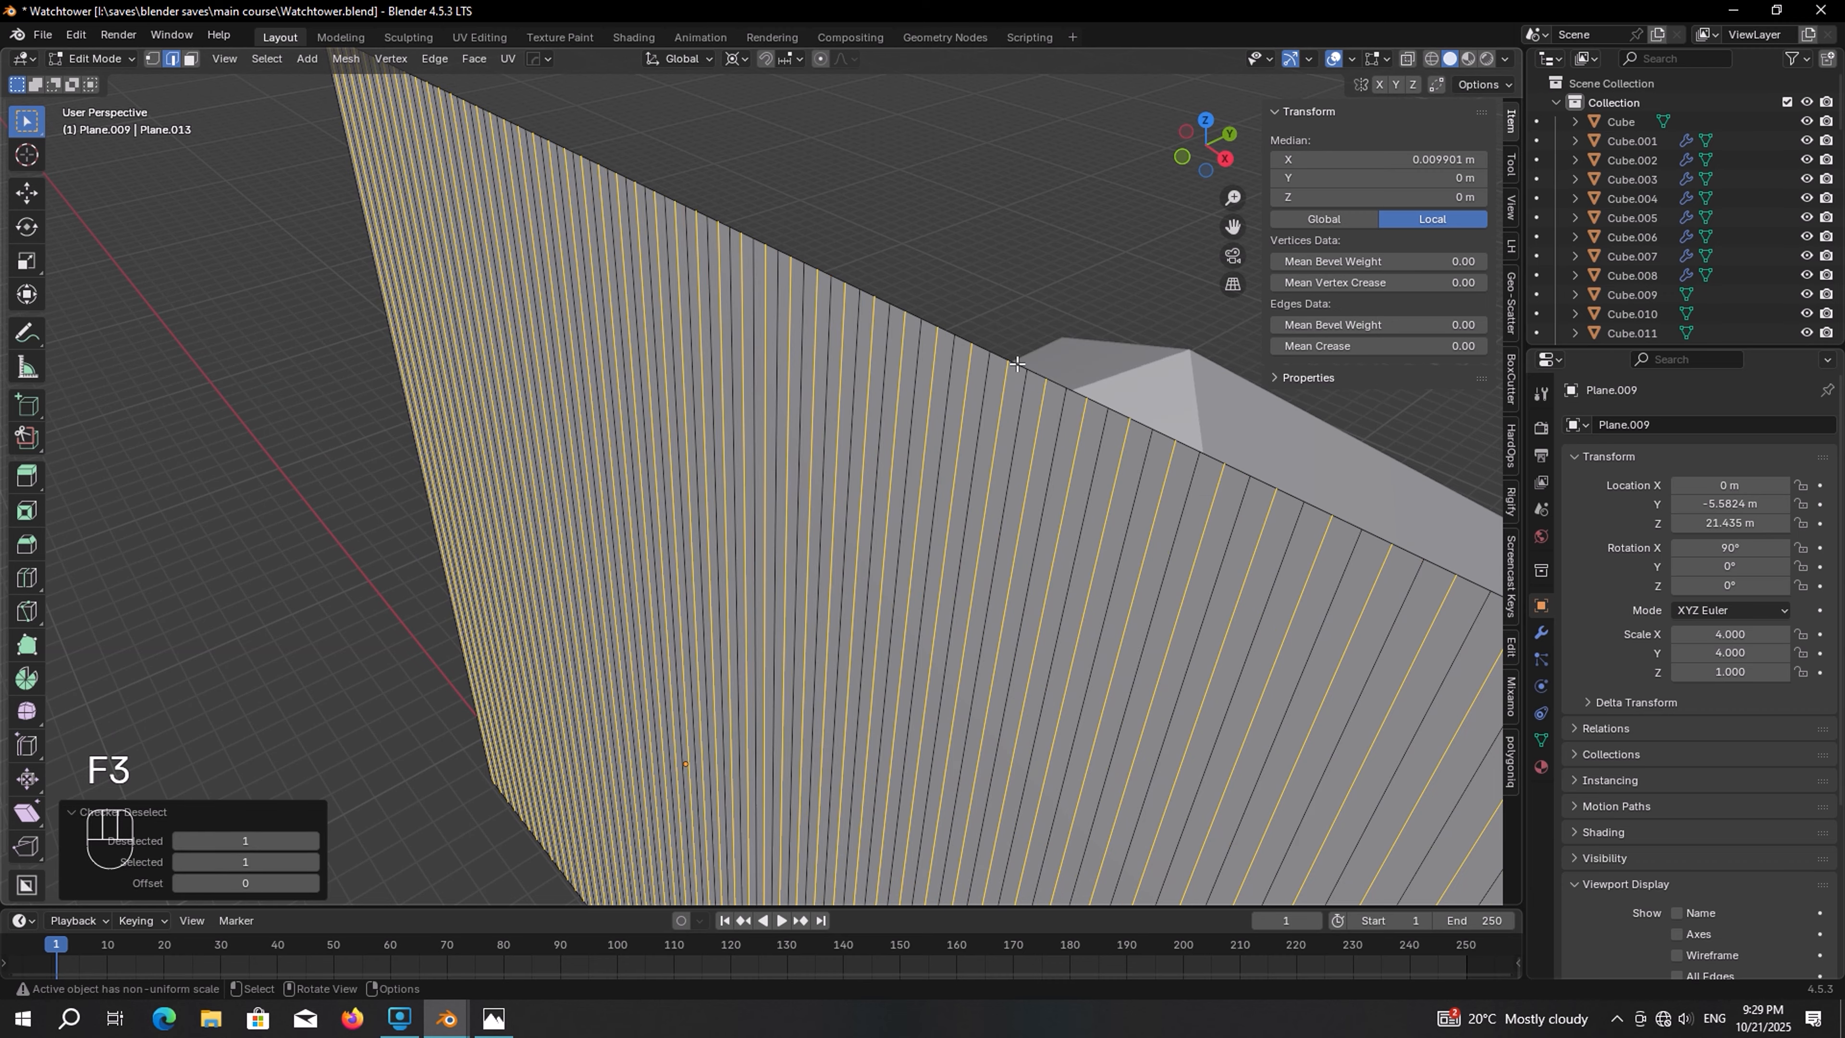
Move the alternating edges along Y by about 0.098 m to corrugate the sheet
{"action": "key", "text": "g"}
{"action": "key", "text": "y"}
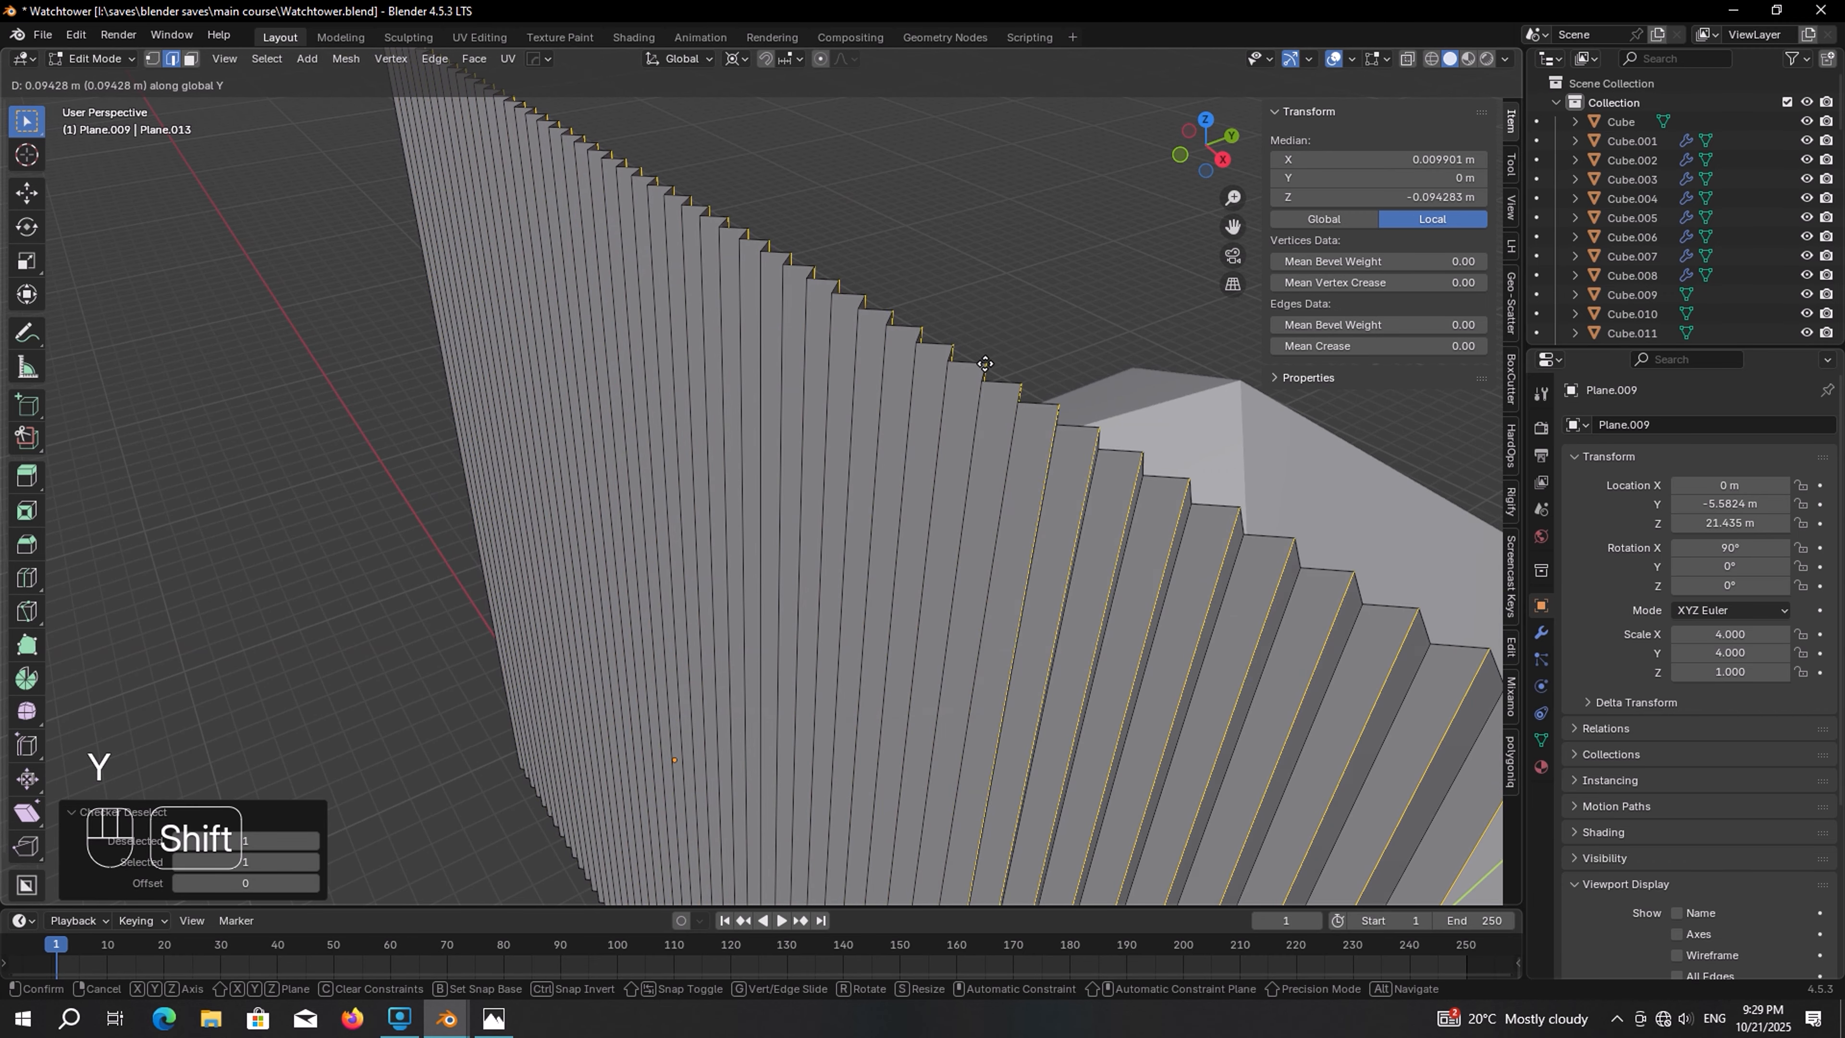
{"action": "left_click", "coordinate": [985, 363]}
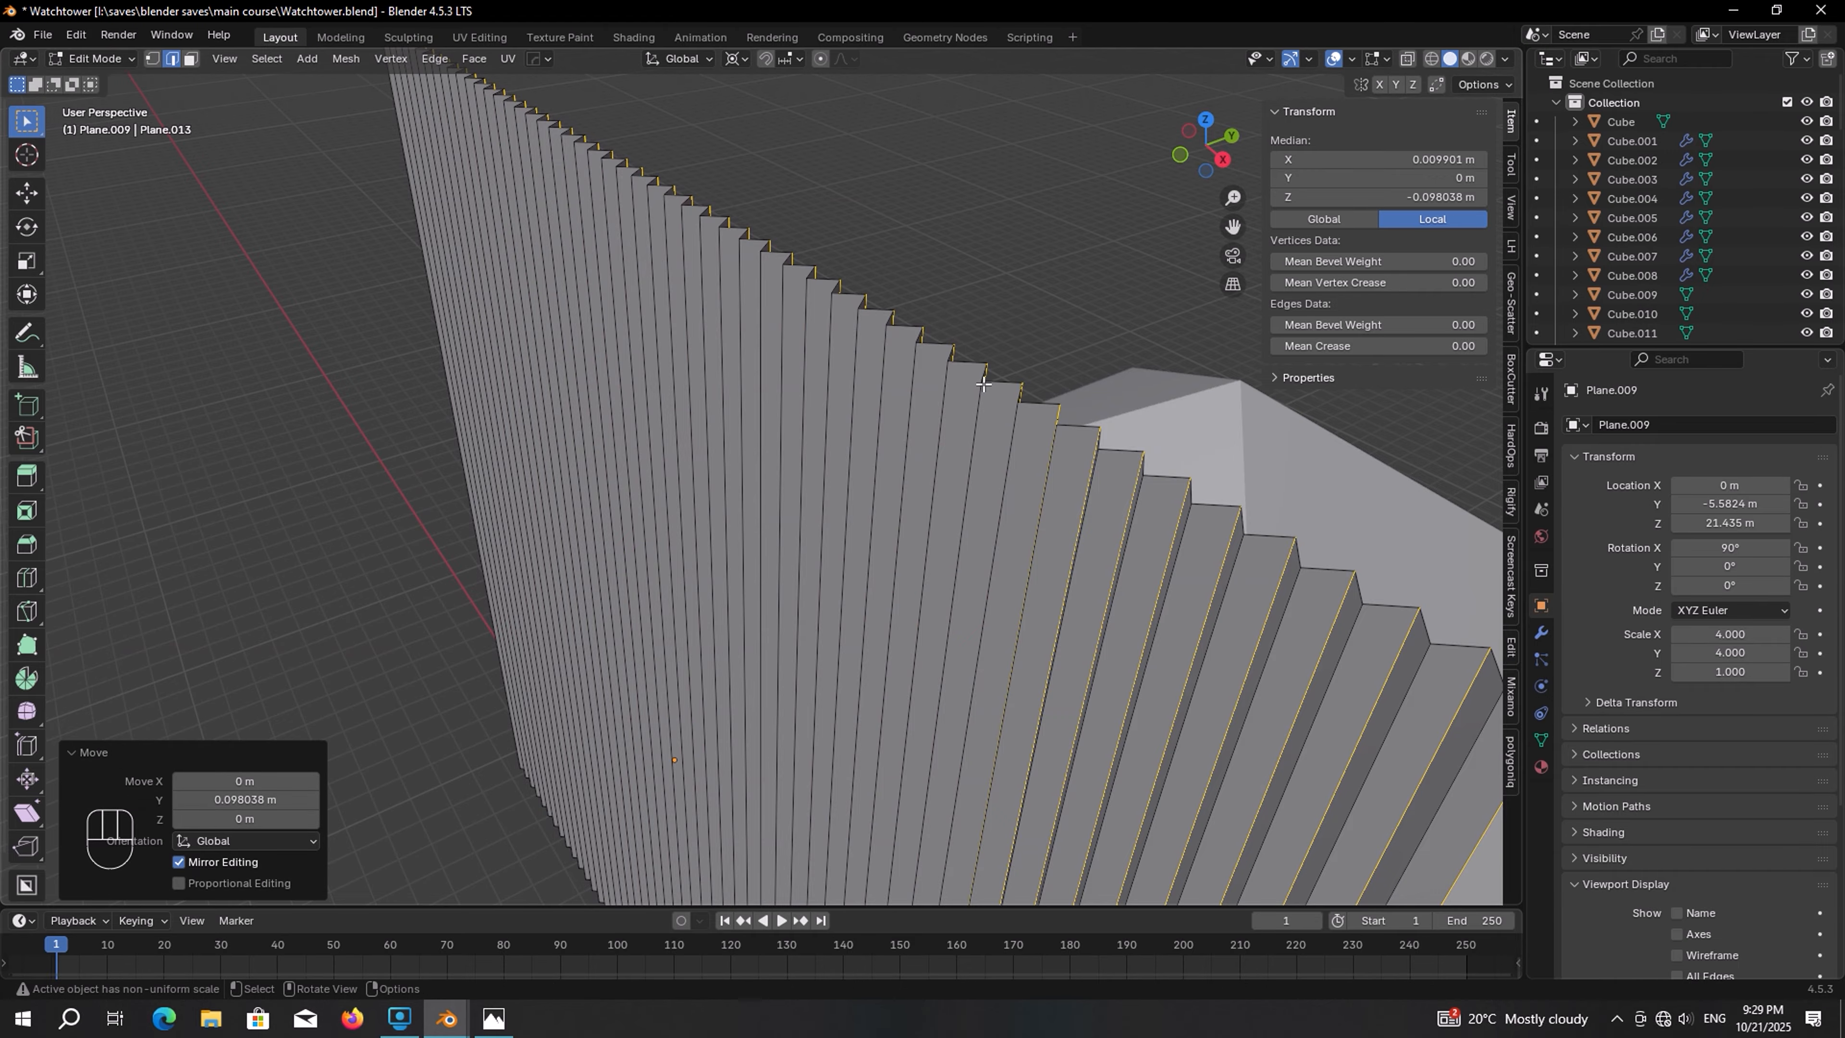
{"action": "middle_click_drag", "start_coordinate": [985, 363], "coordinate": [974, 334]}
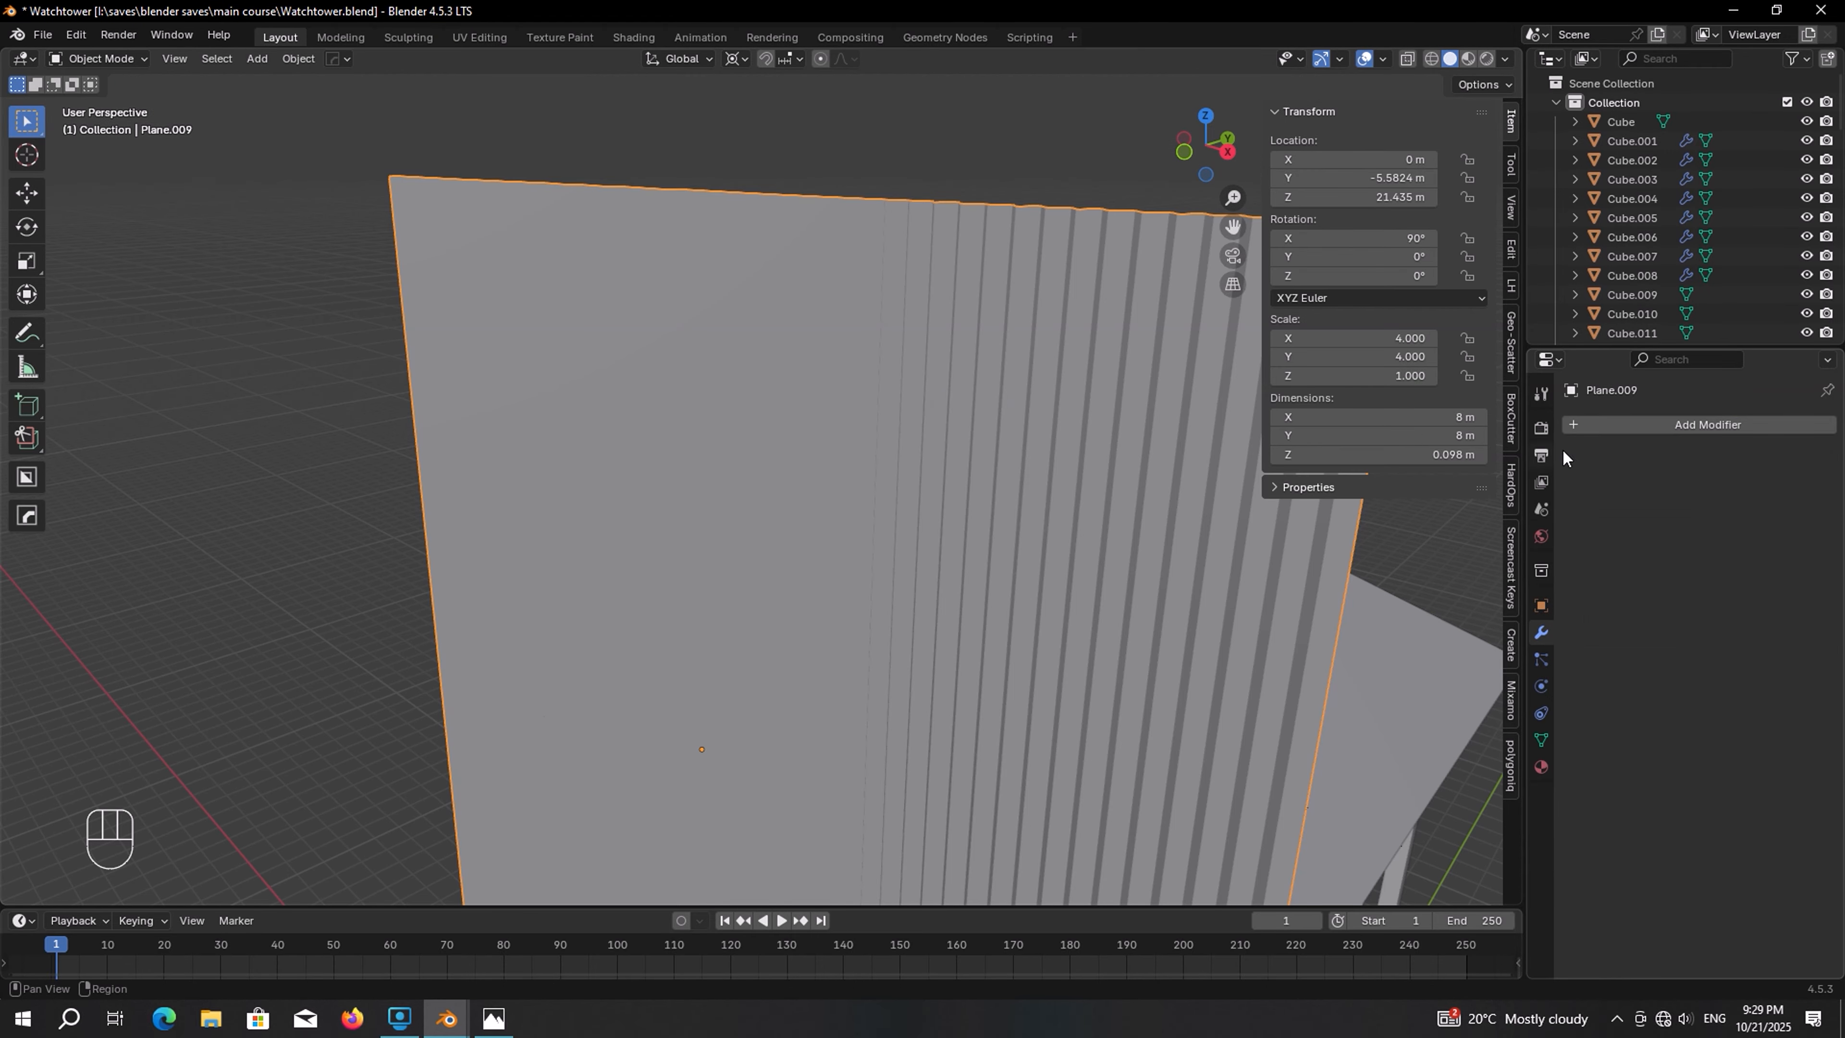
Add a Subdivision Surface modifier with 3 viewport levels to the sheet and shade it auto smooth
{"action": "left_click", "coordinate": [1660, 427]}
{"action": "mouse_move", "coordinate": [1649, 426]}
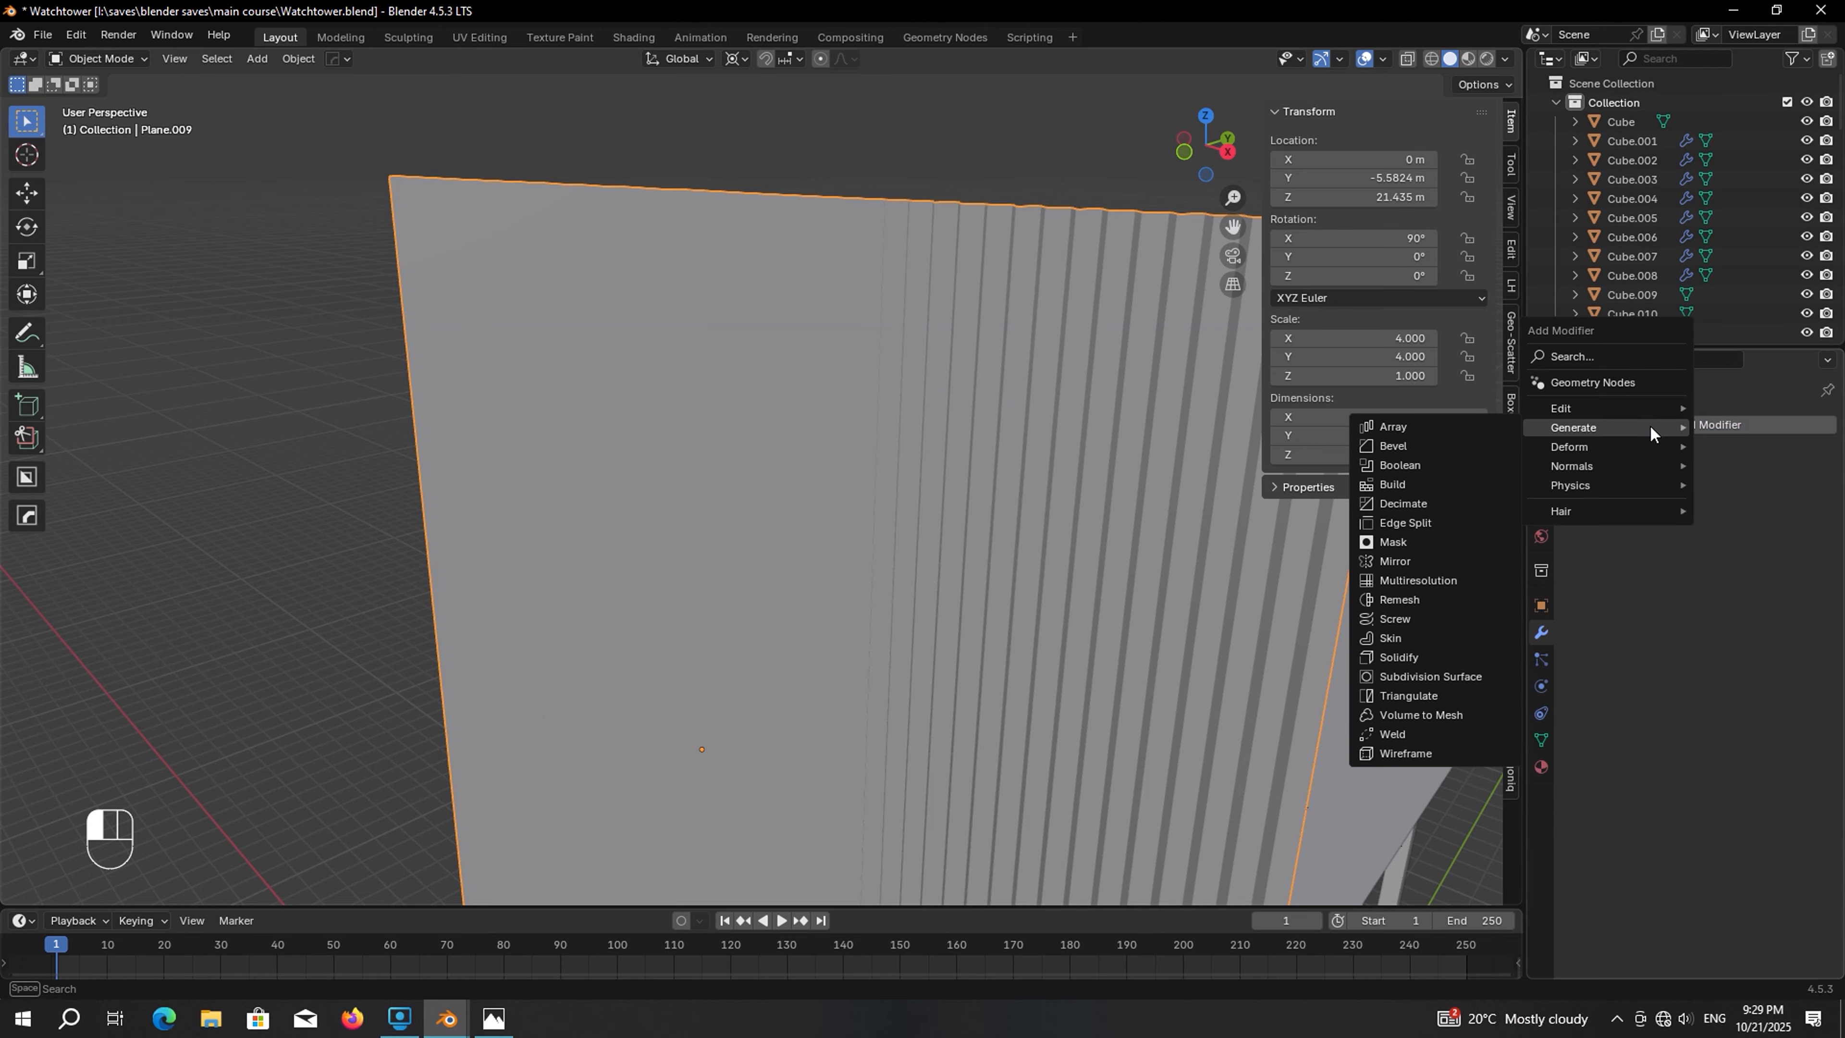
{"action": "left_click", "coordinate": [1464, 675]}
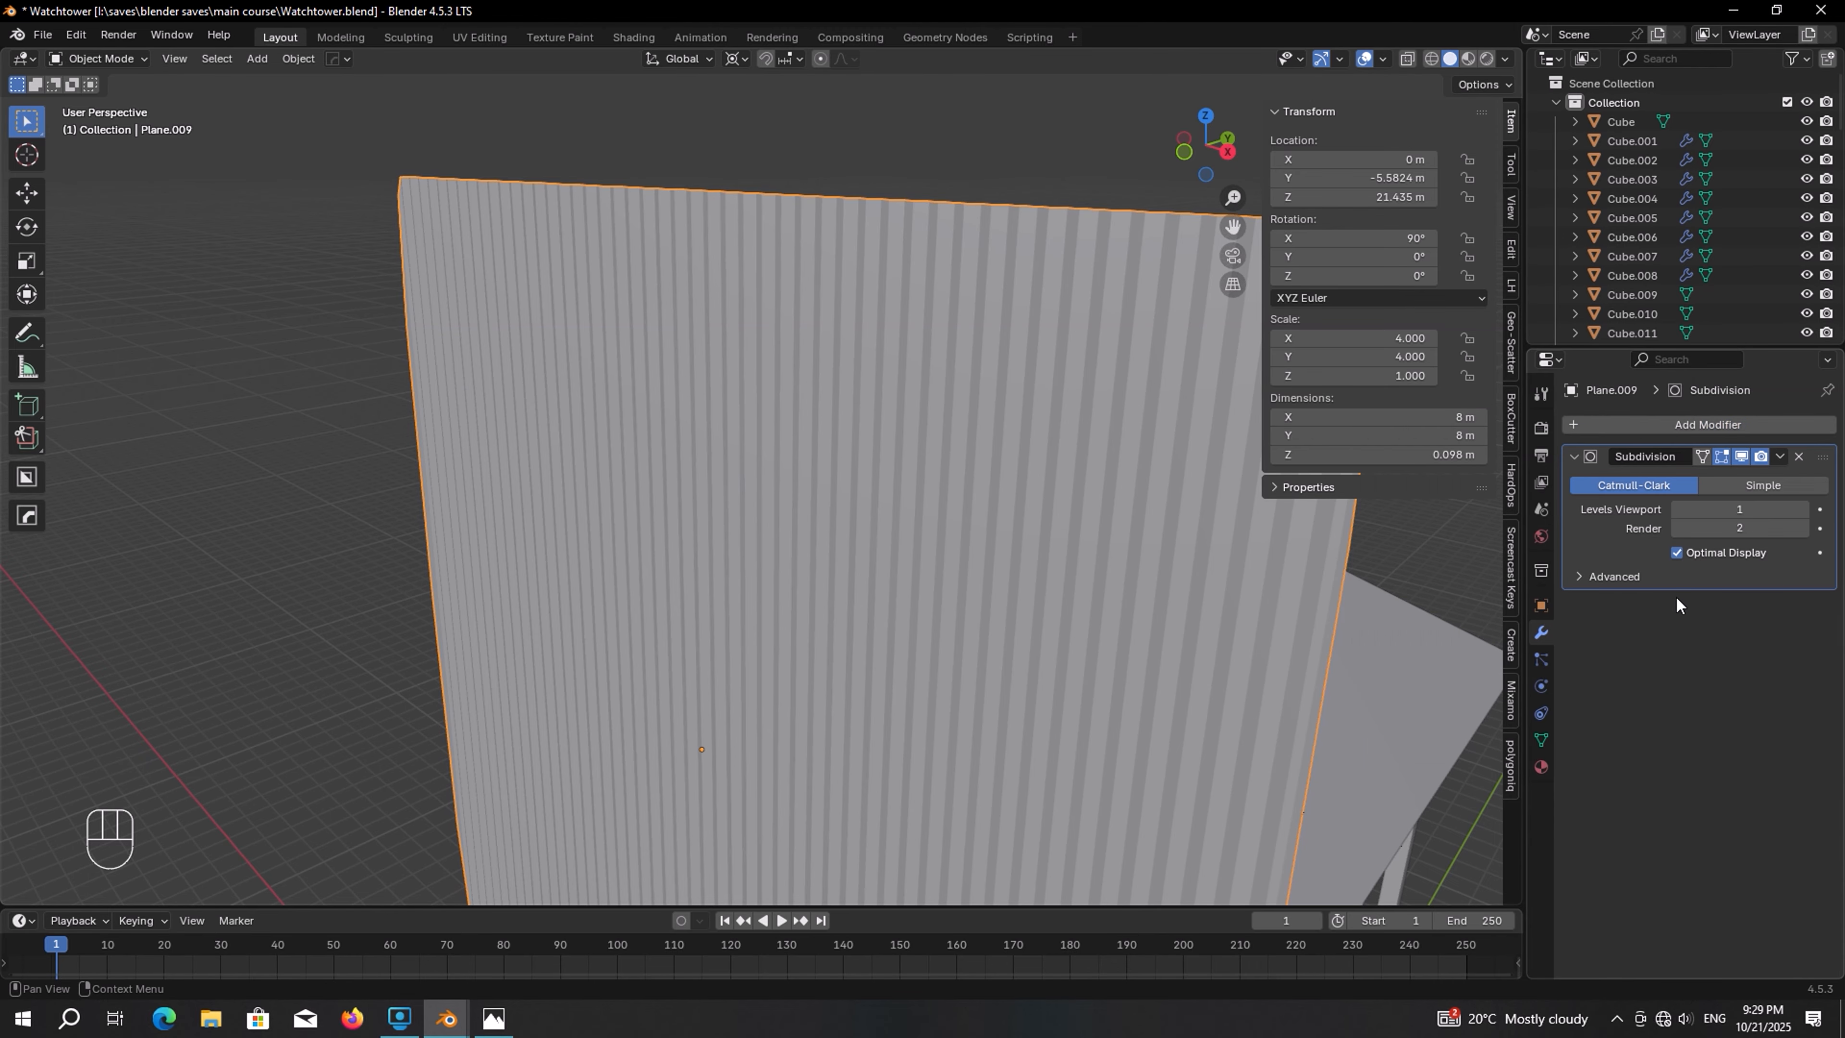
{"action": "left_click_drag", "start_coordinate": [1740, 509], "coordinate": [1740, 508]}
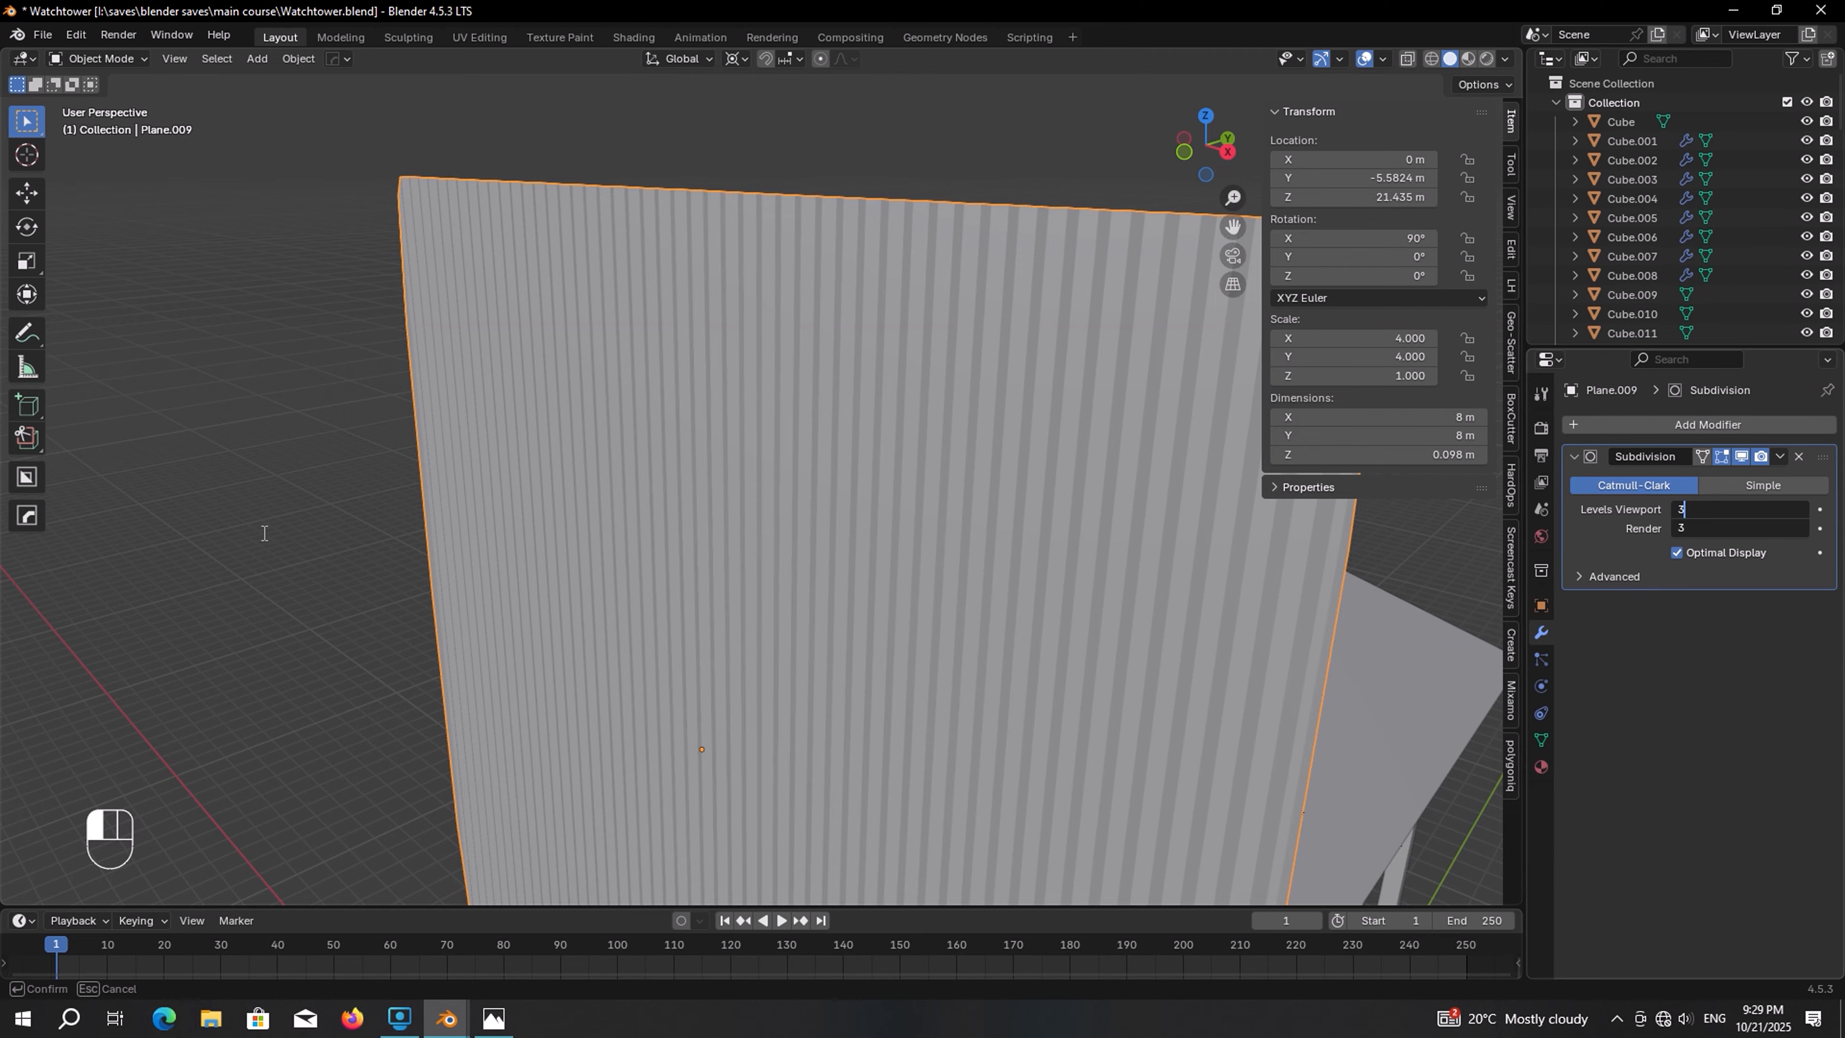
{"action": "key", "text": "Return"}
{"action": "right_click", "coordinate": [817, 335]}
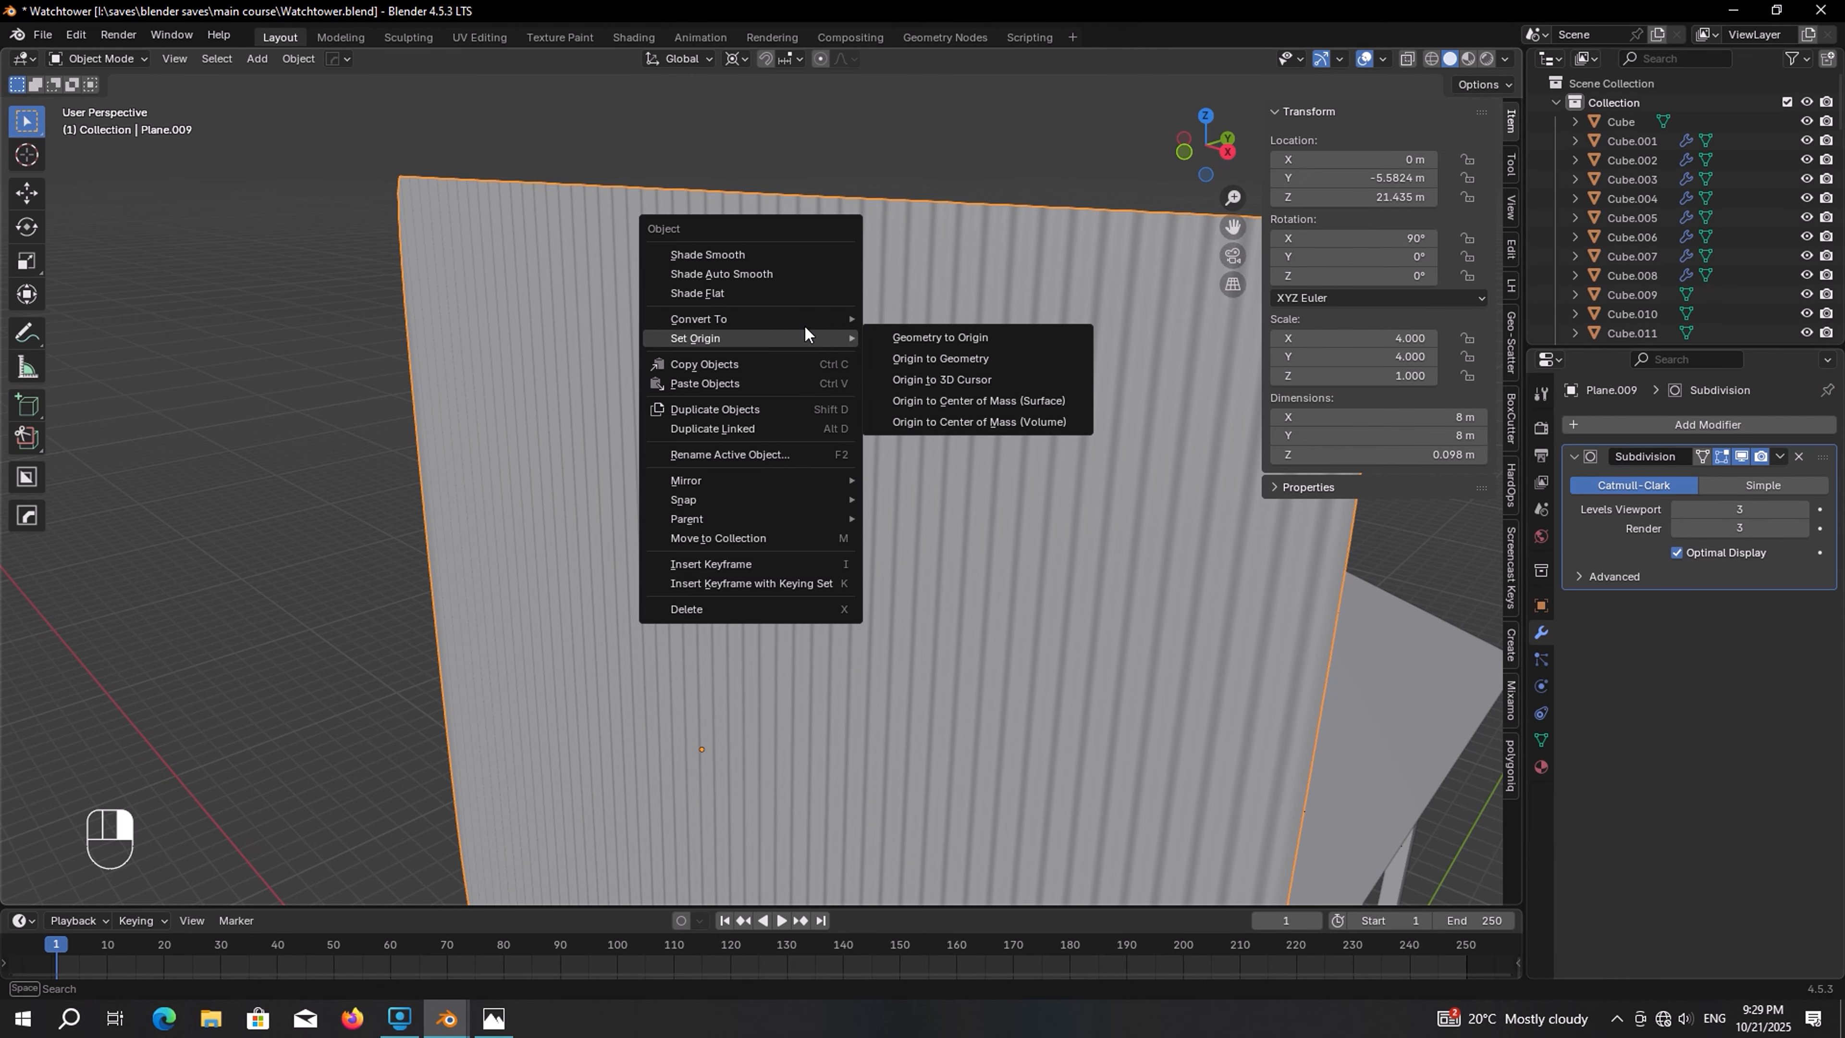
{"action": "left_click", "coordinate": [798, 276]}
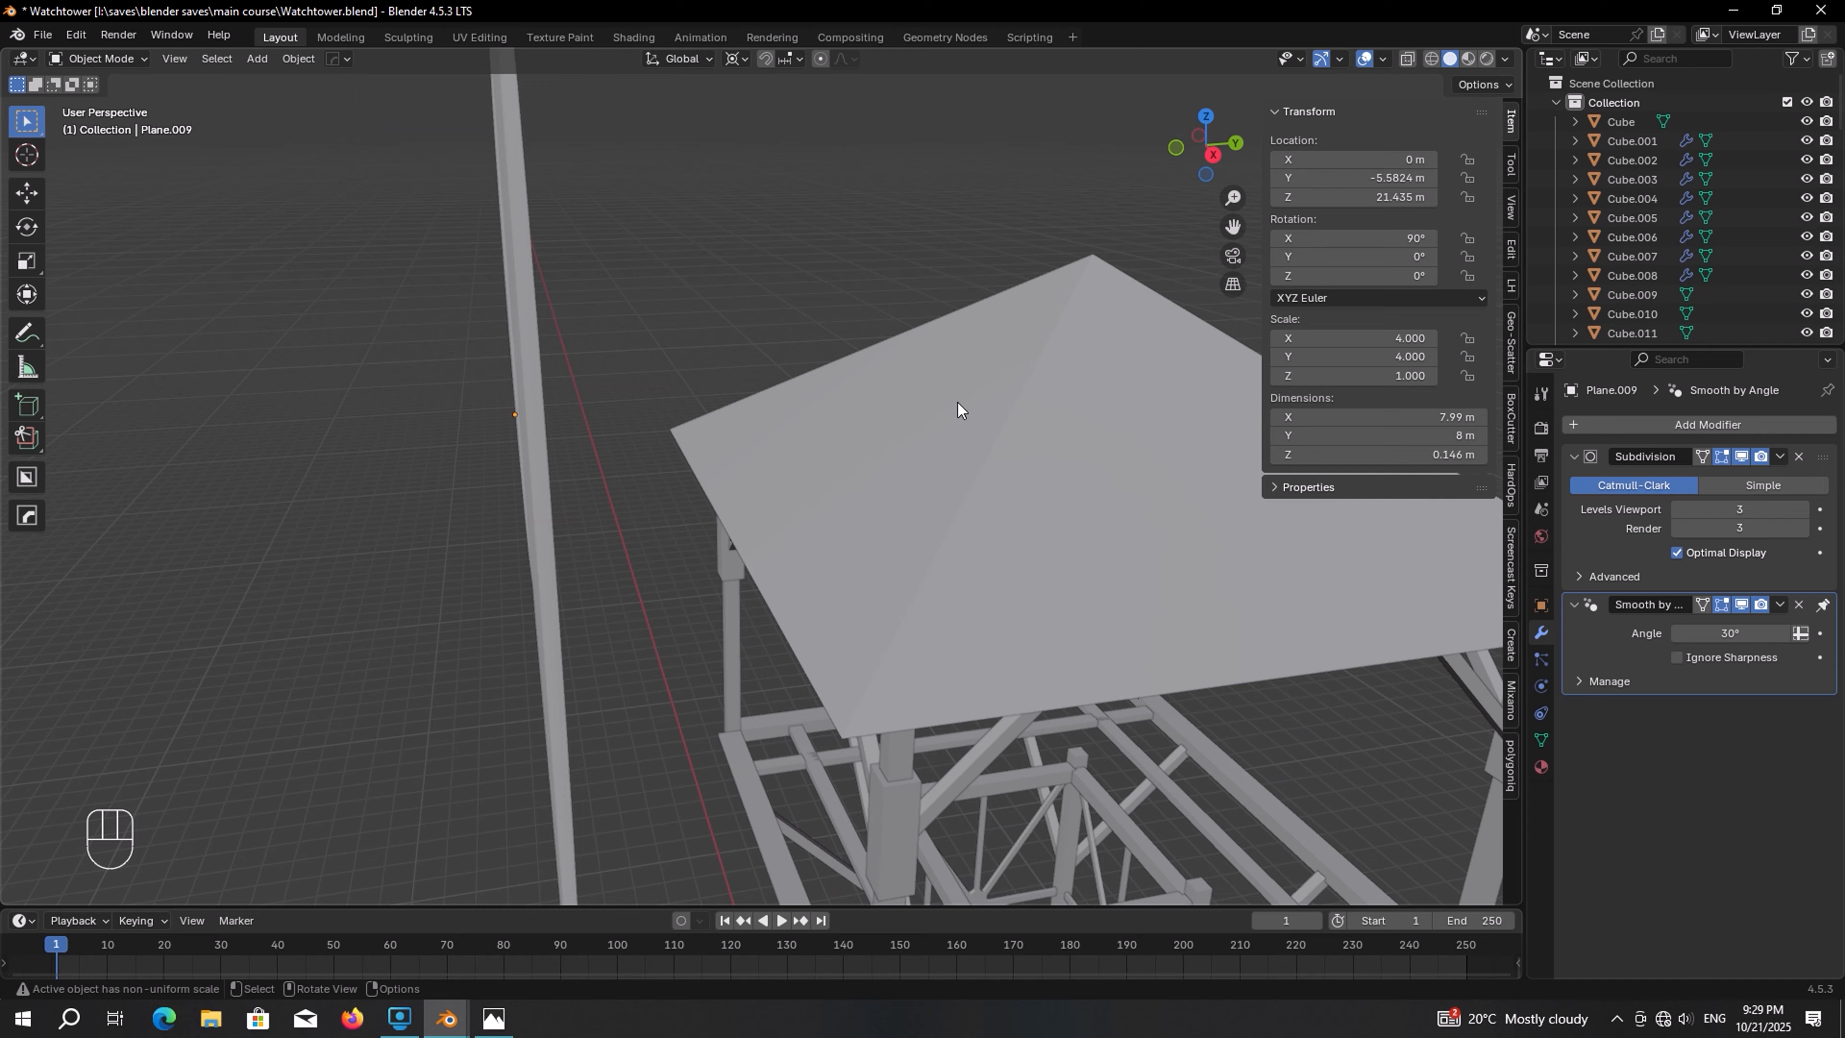
Select the roof, duplicate one of its triangular faces and separate it into a new object
{"action": "left_click", "coordinate": [995, 399]}
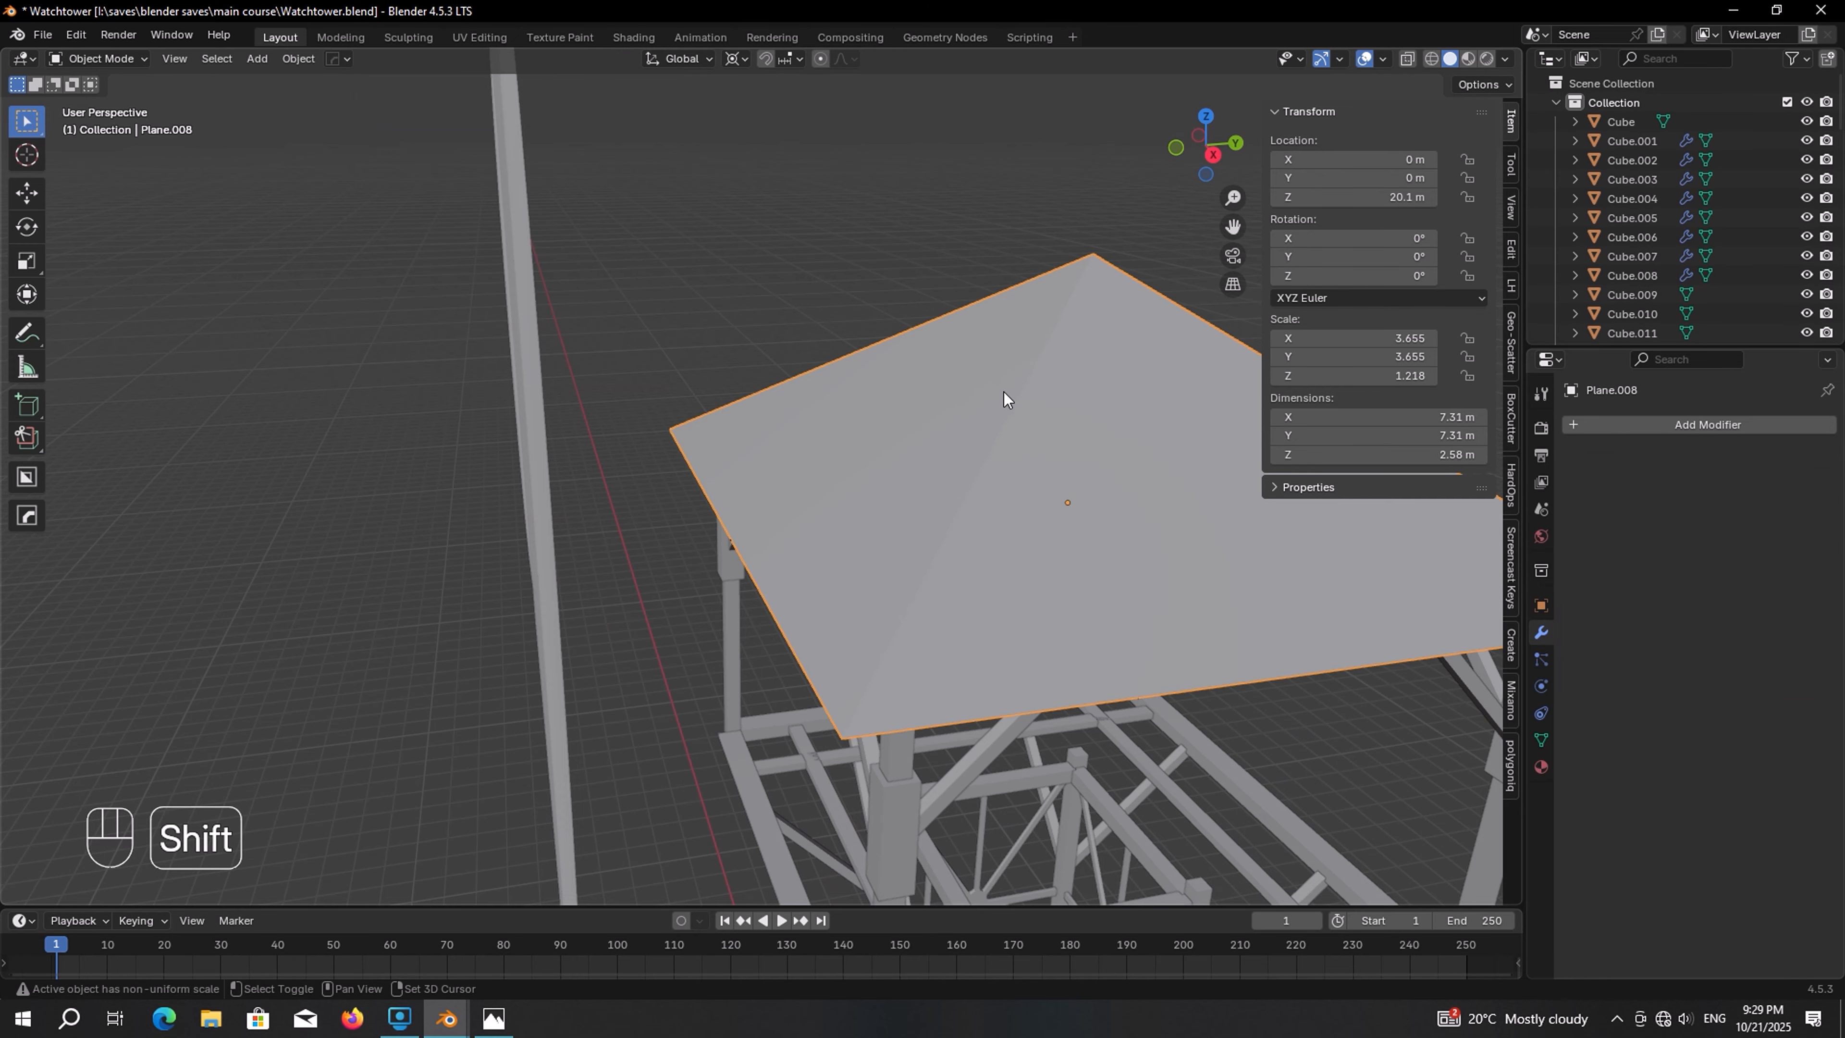
{"action": "middle_click_drag", "start_coordinate": [1005, 398], "coordinate": [949, 402], "text": "shift"}
{"action": "key", "text": "Tab"}
{"action": "key", "text": "3"}
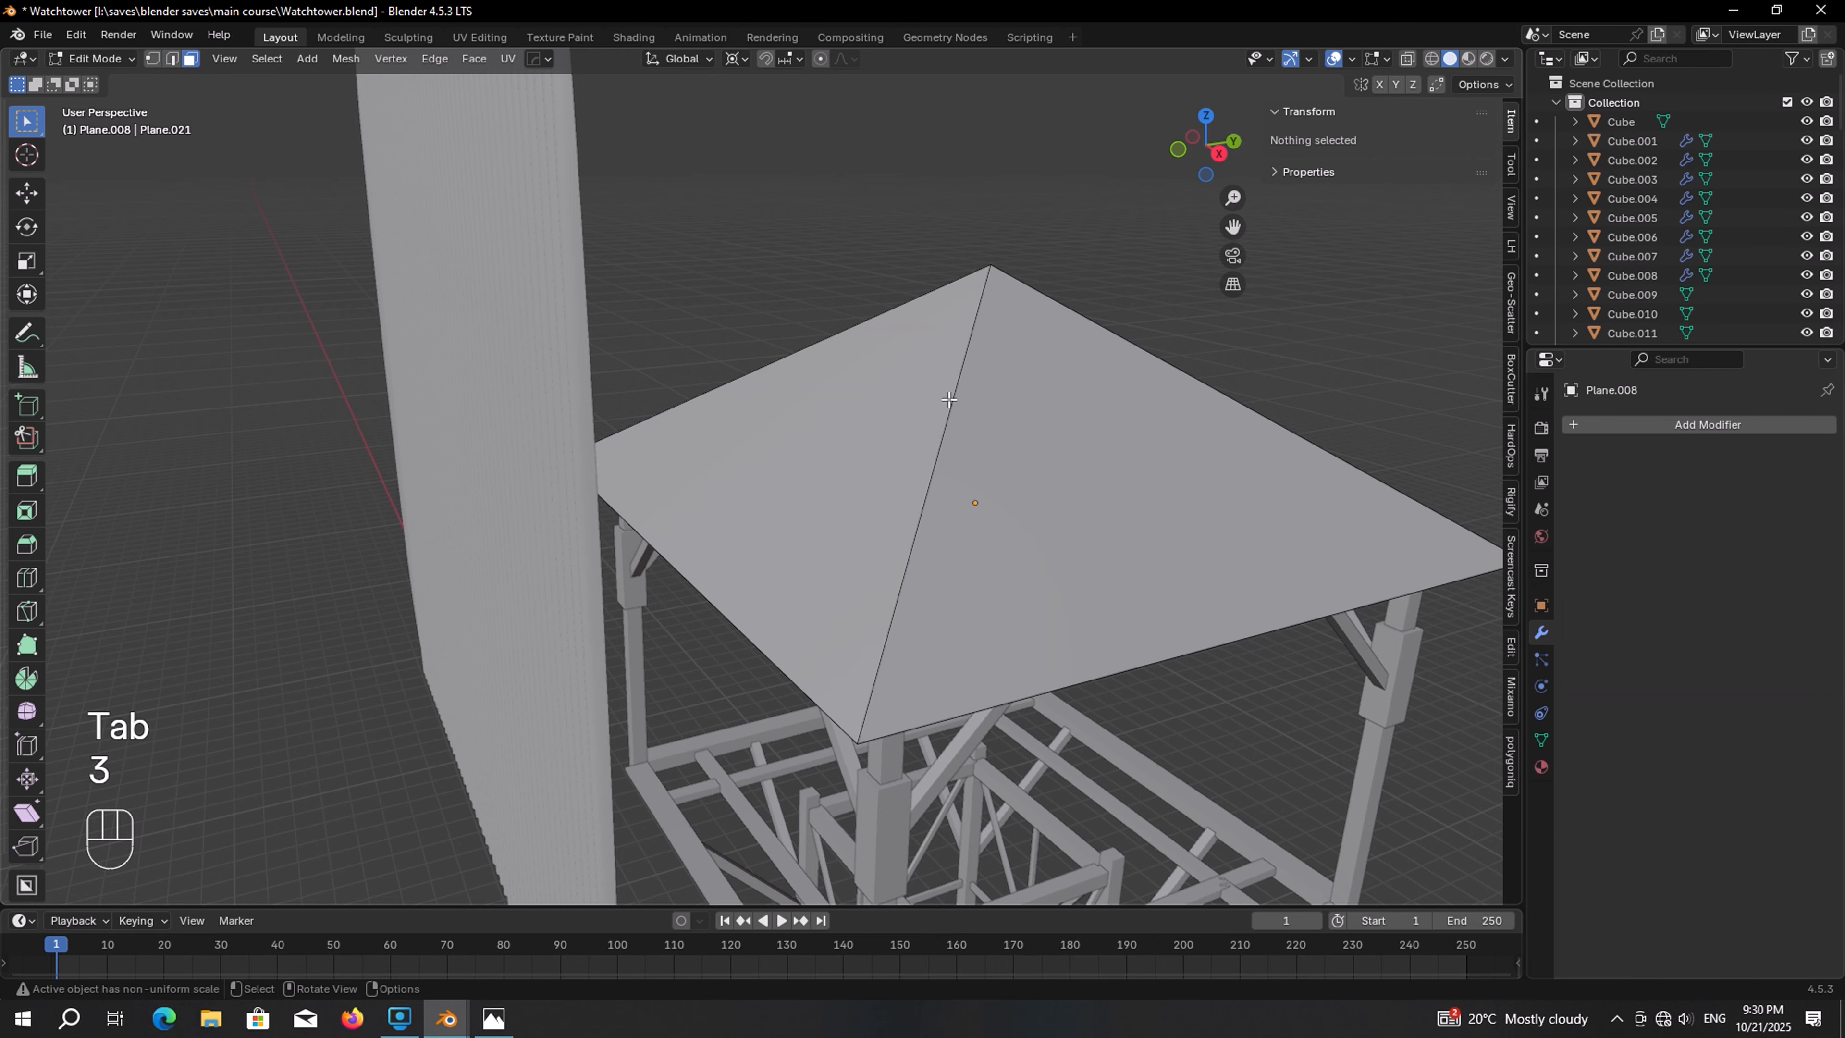
{"action": "left_click", "coordinate": [919, 391]}
{"action": "key", "text": "shift+d"}
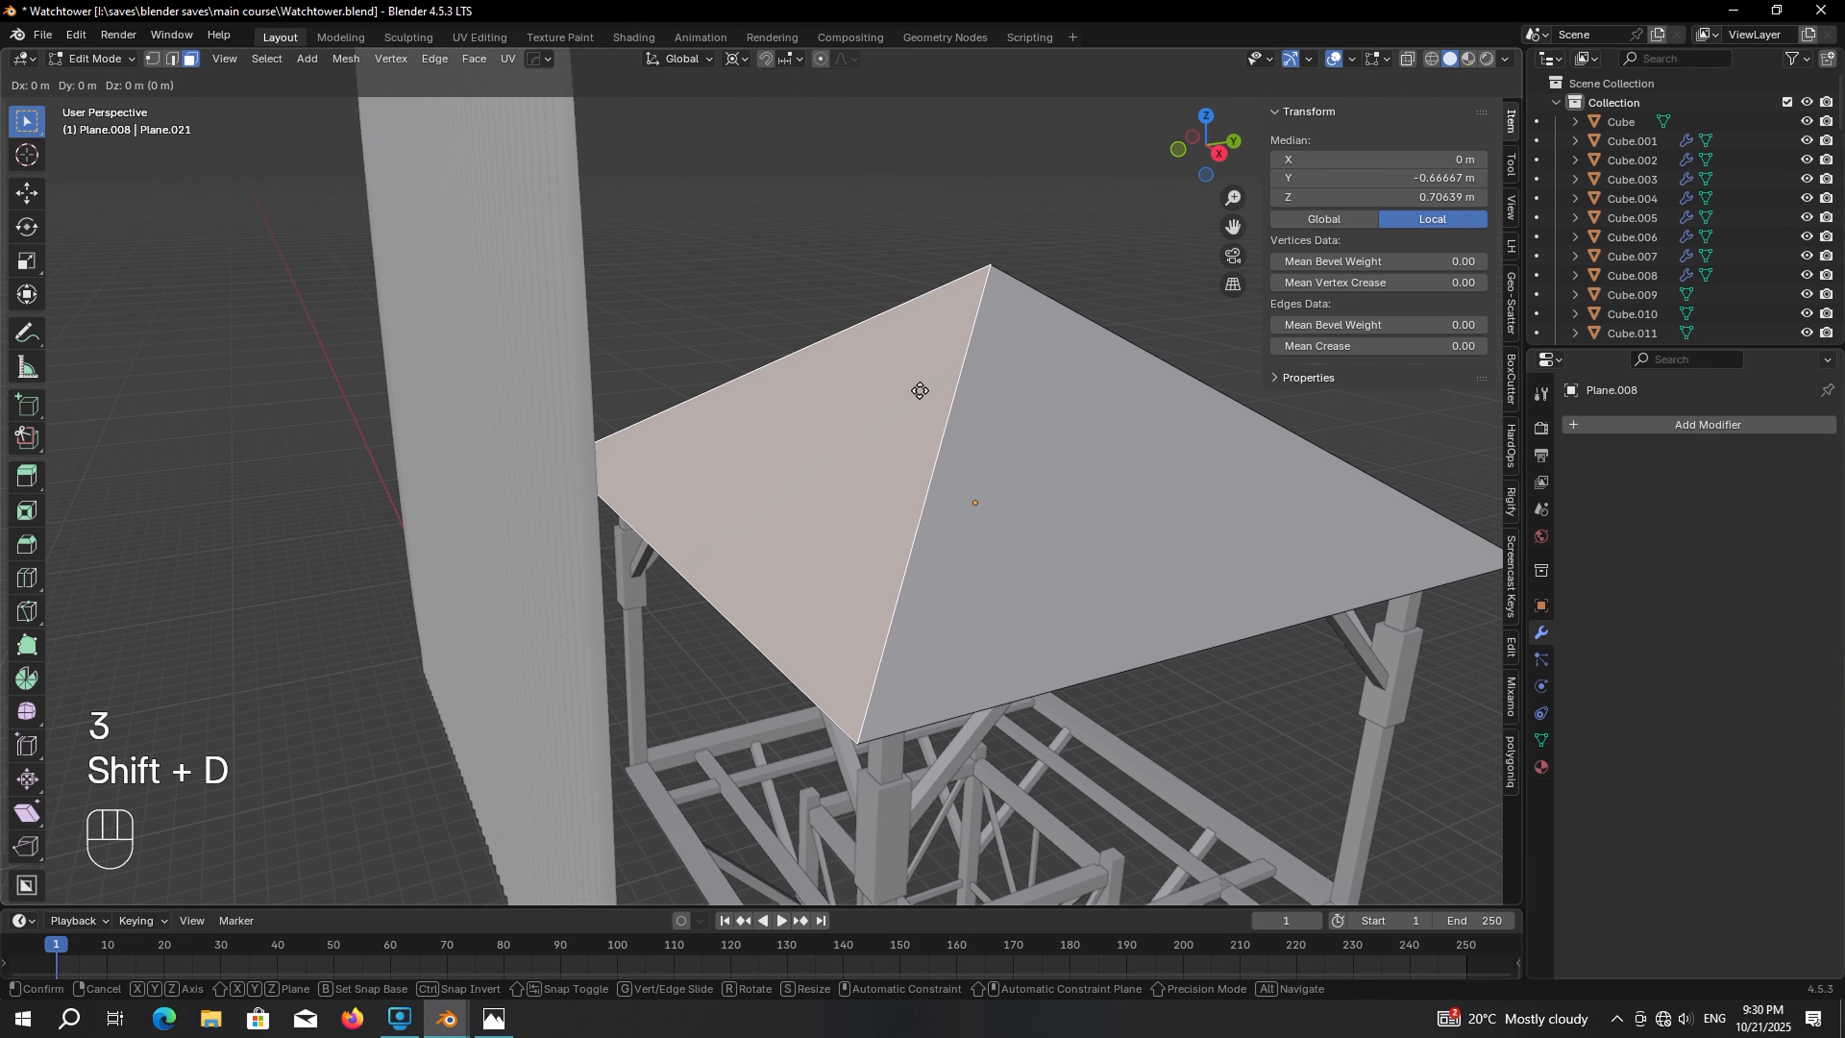
{"action": "right_click", "coordinate": [927, 303]}
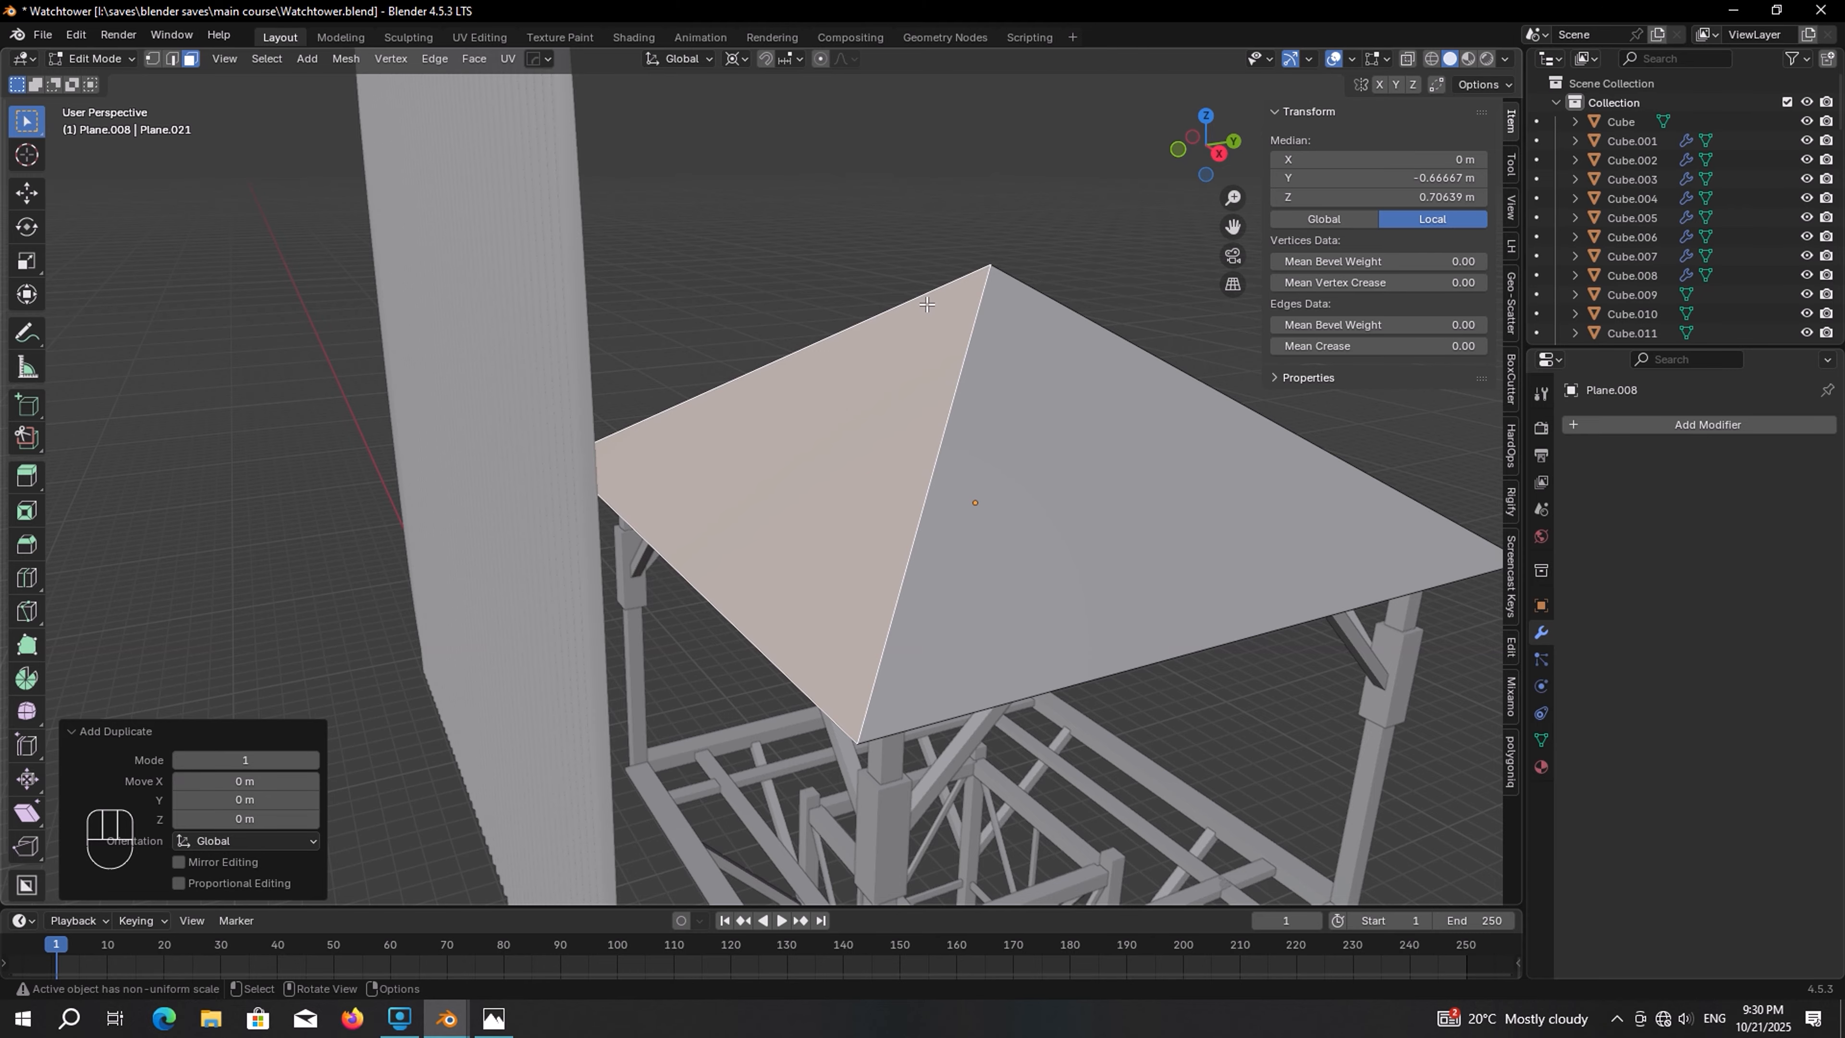
{"action": "key", "text": "p"}
{"action": "left_click", "coordinate": [925, 304]}
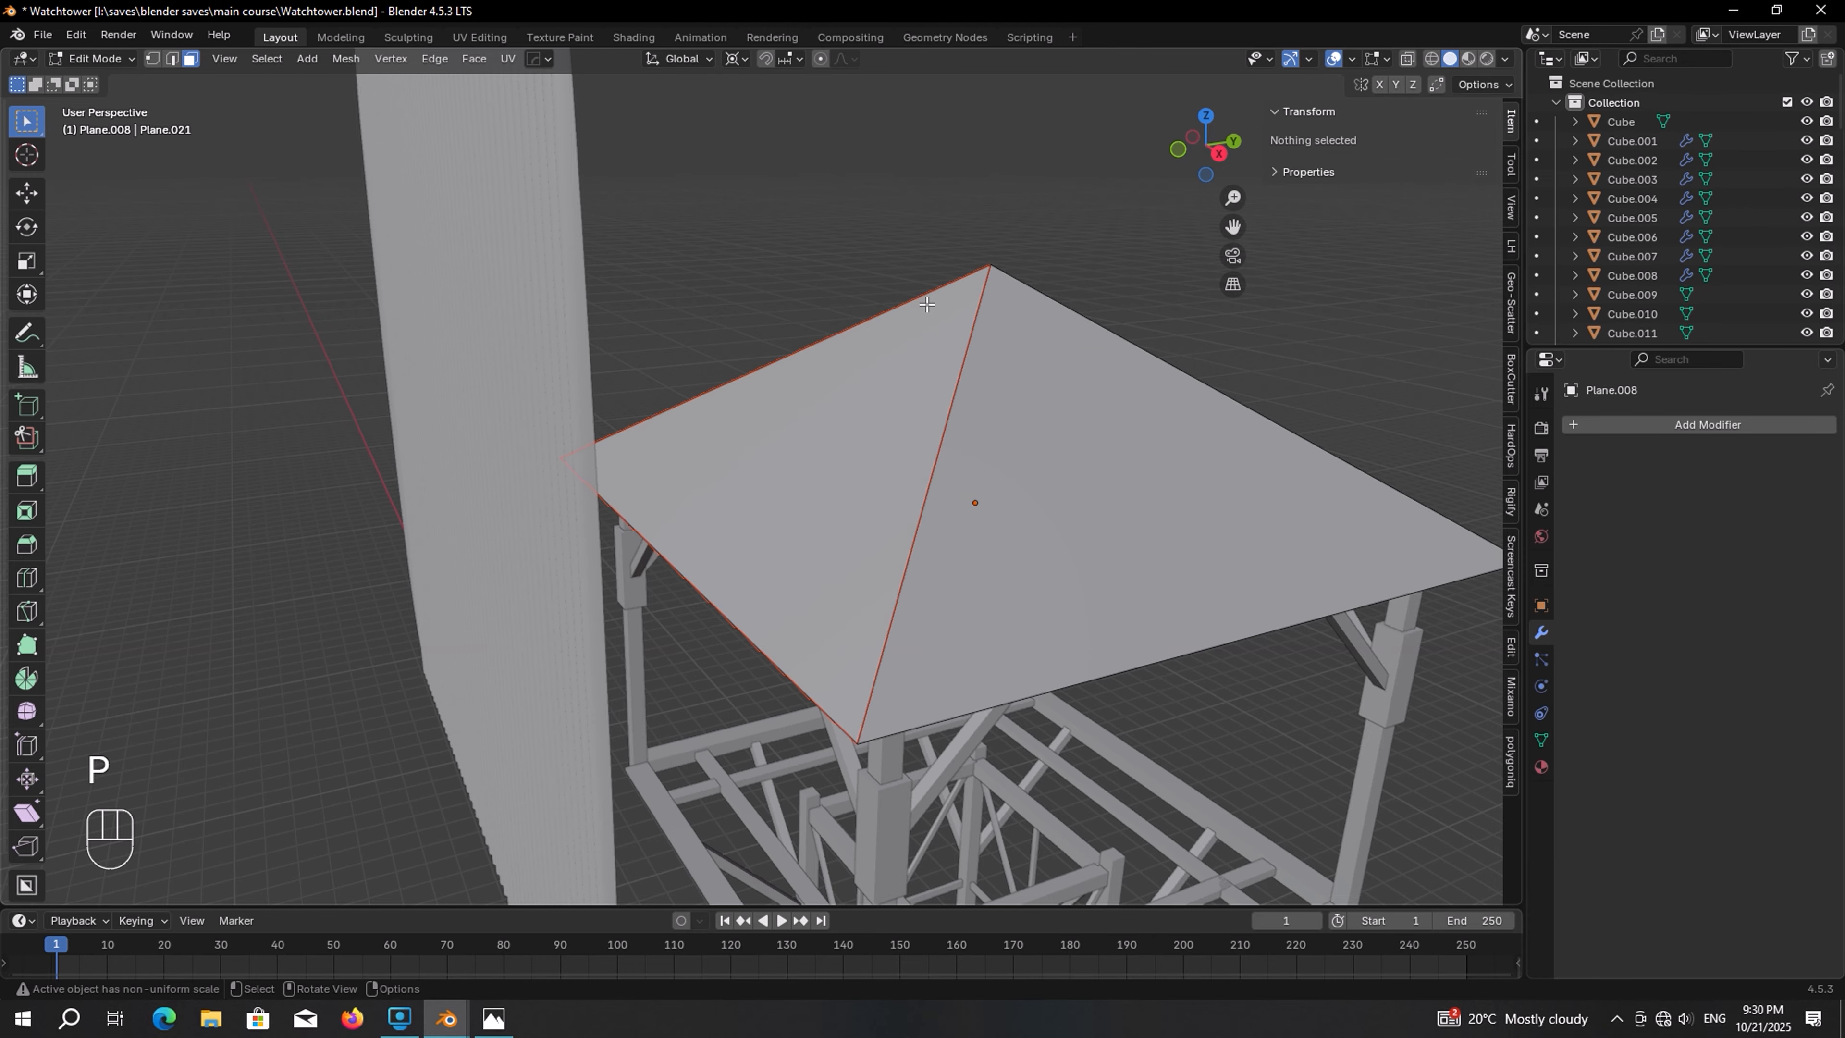
{"action": "key", "text": "Tab"}
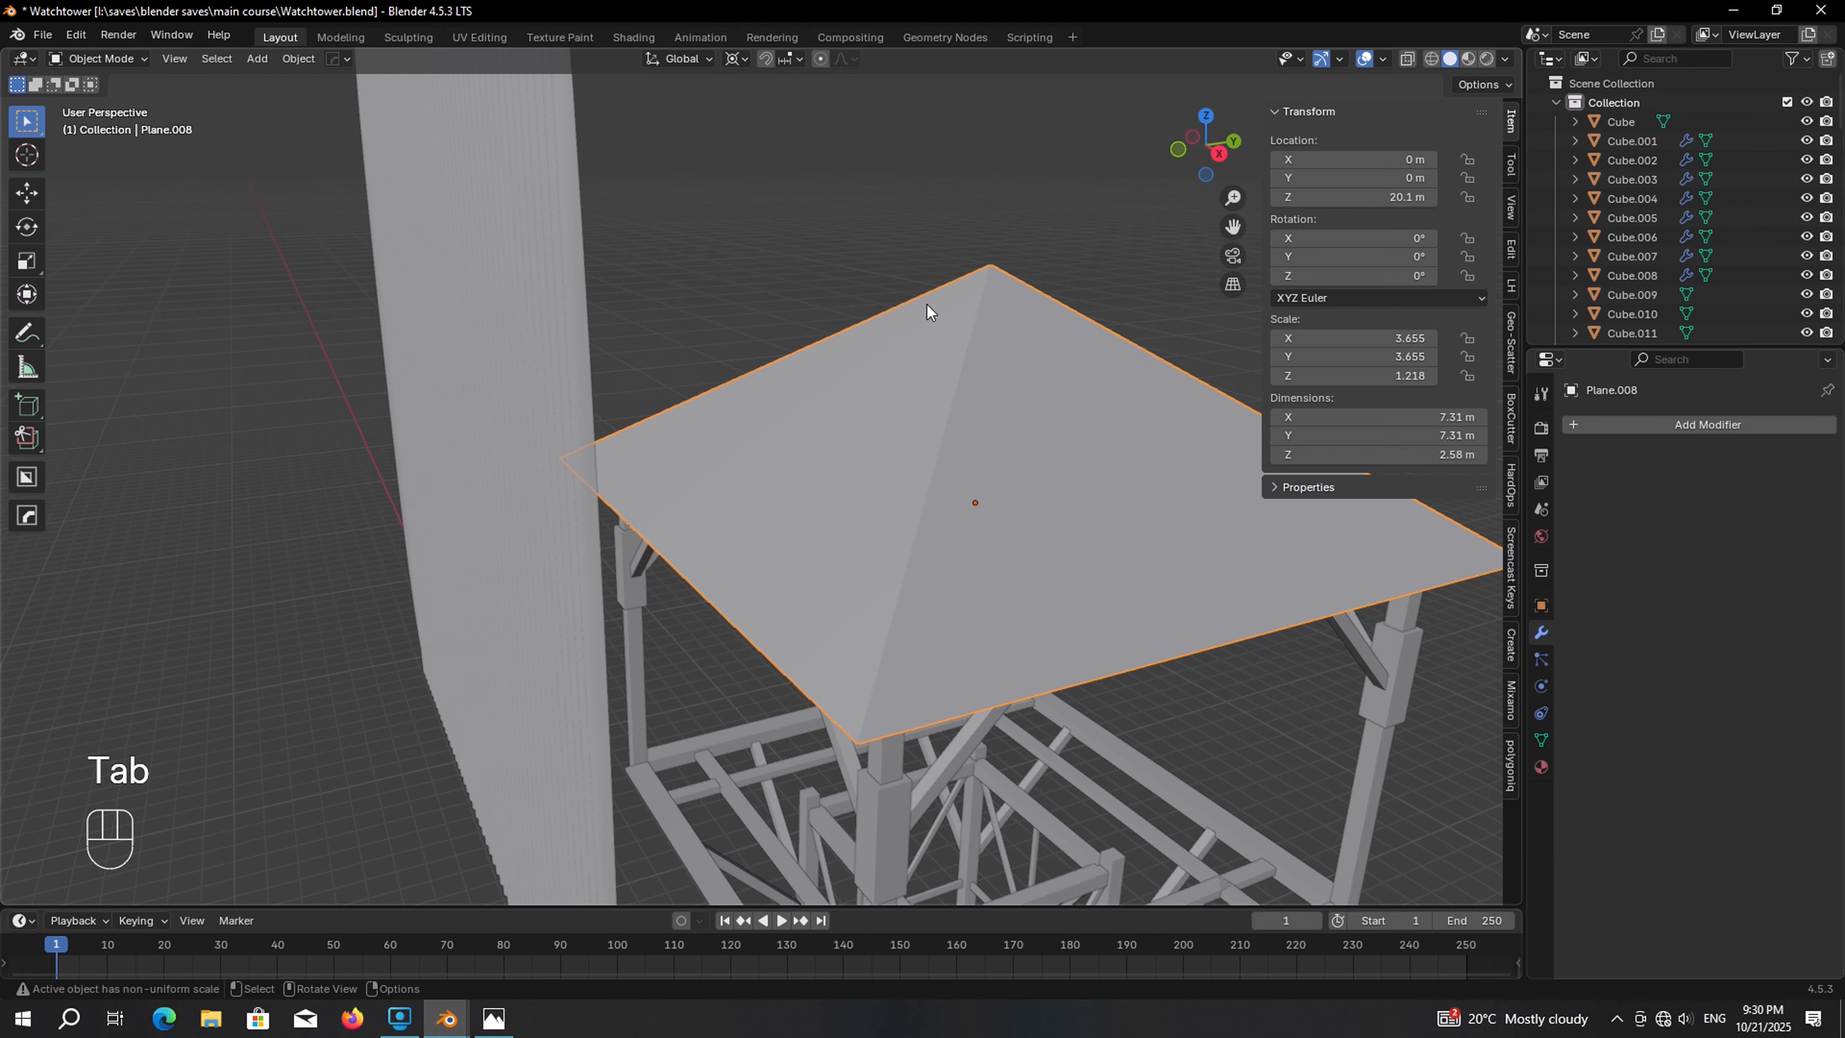
Select the separated roof face and extrude it along its normal by about 1.5 m
{"action": "left_click", "coordinate": [924, 329]}
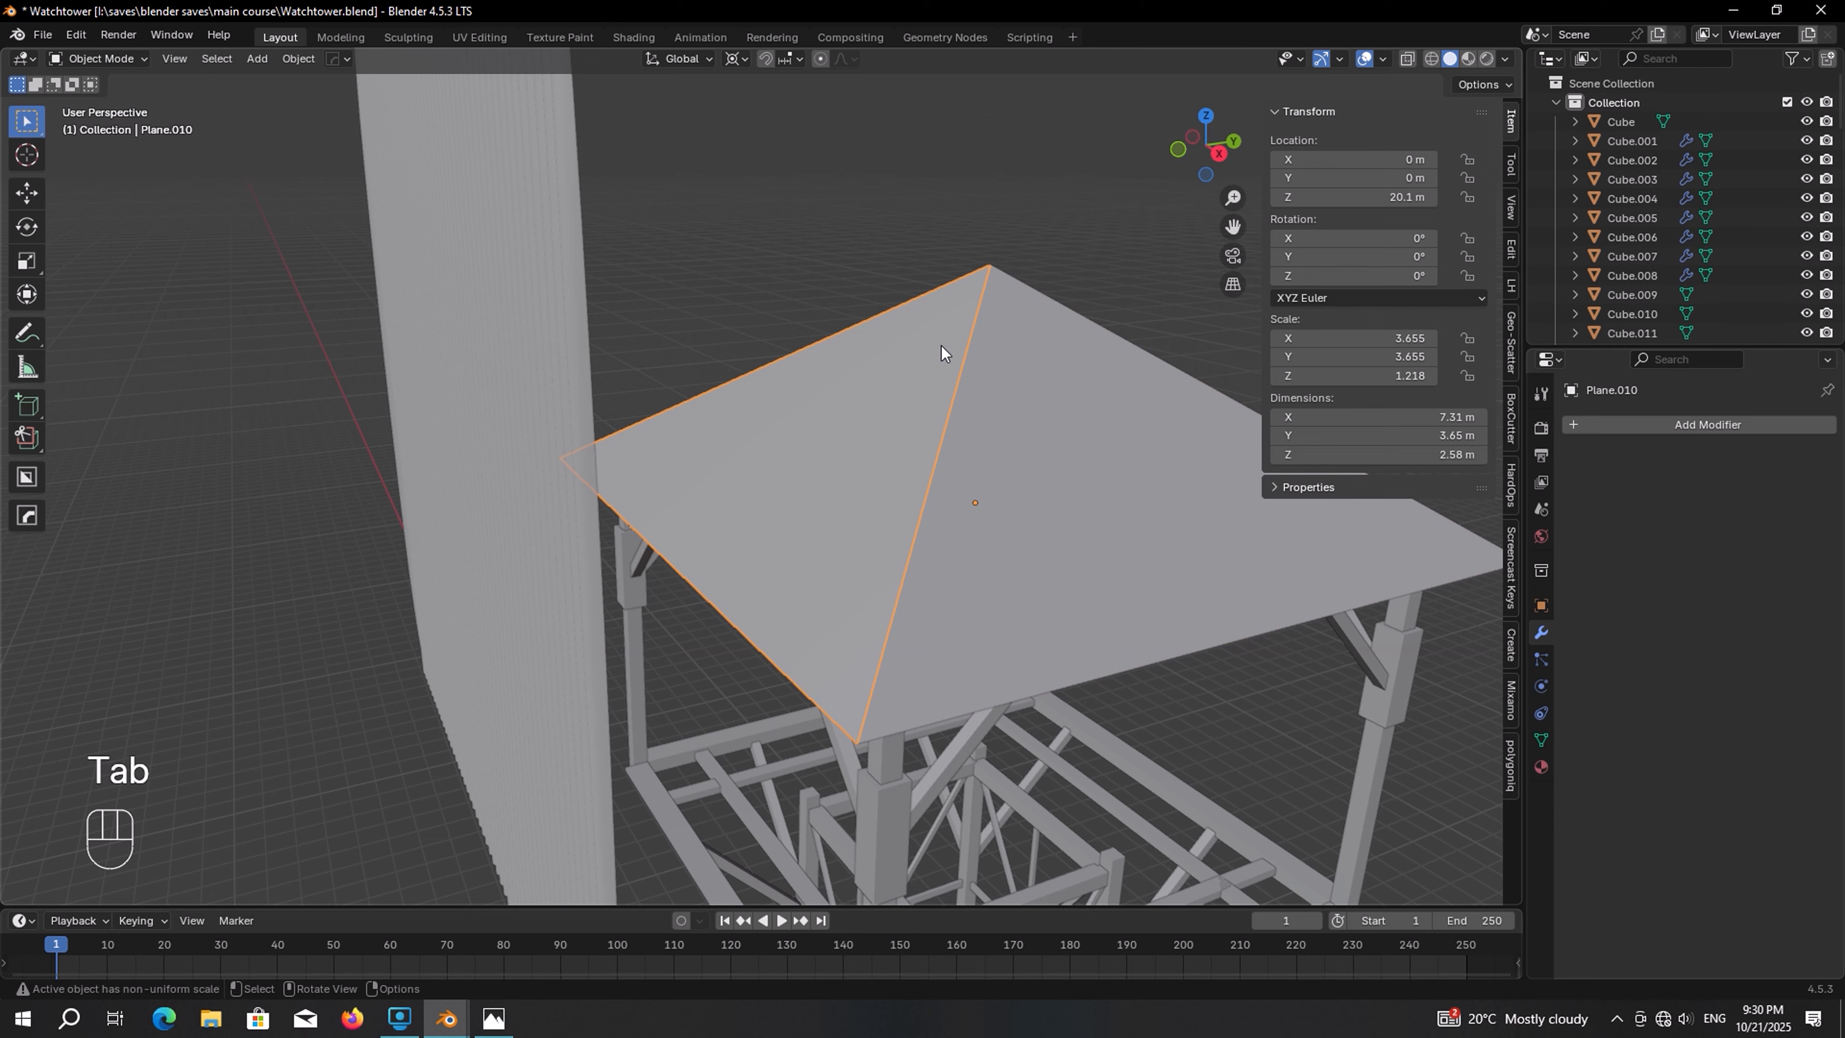
{"action": "key", "text": "Tab"}
{"action": "middle_click_drag", "start_coordinate": [941, 345], "coordinate": [969, 402]}
{"action": "left_click", "coordinate": [898, 378]}
{"action": "key", "text": "e"}
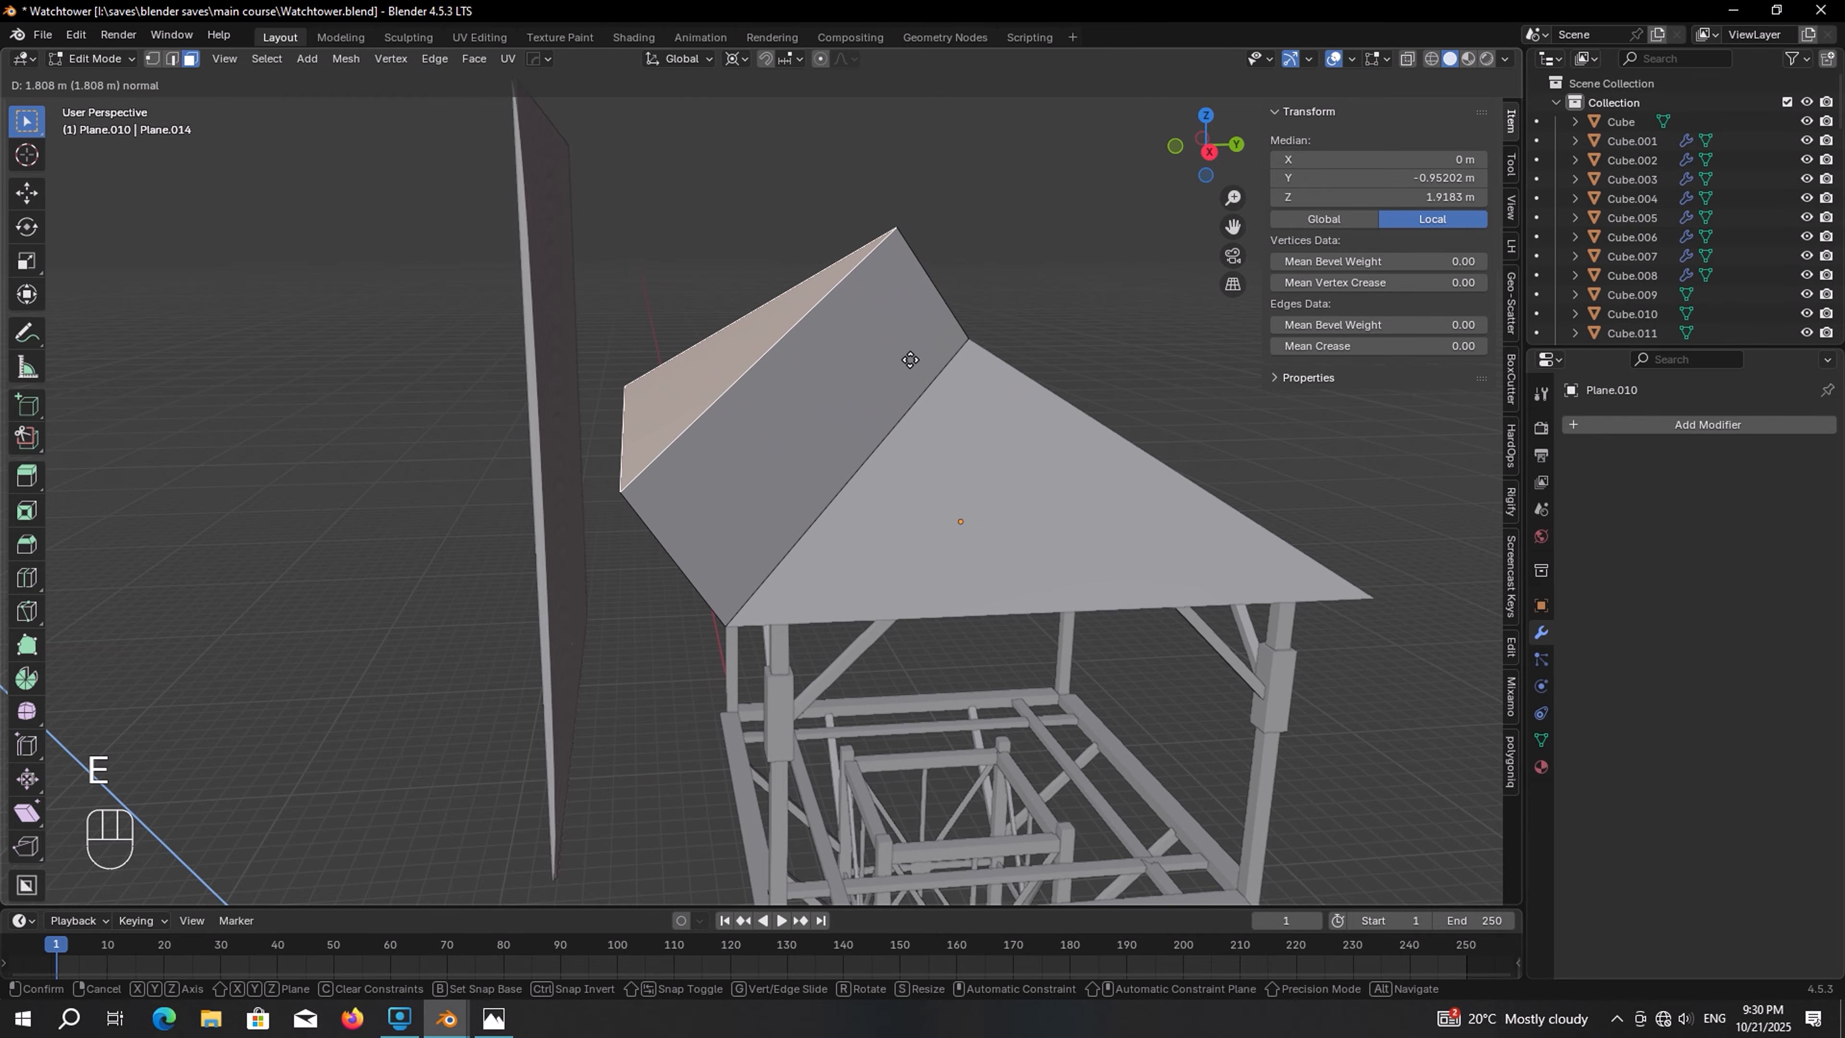
{"action": "left_click", "coordinate": [908, 363]}
In right orthographic view, move the extruded face about 0.75 m along negative Y
{"action": "key", "text": "KP_3"}
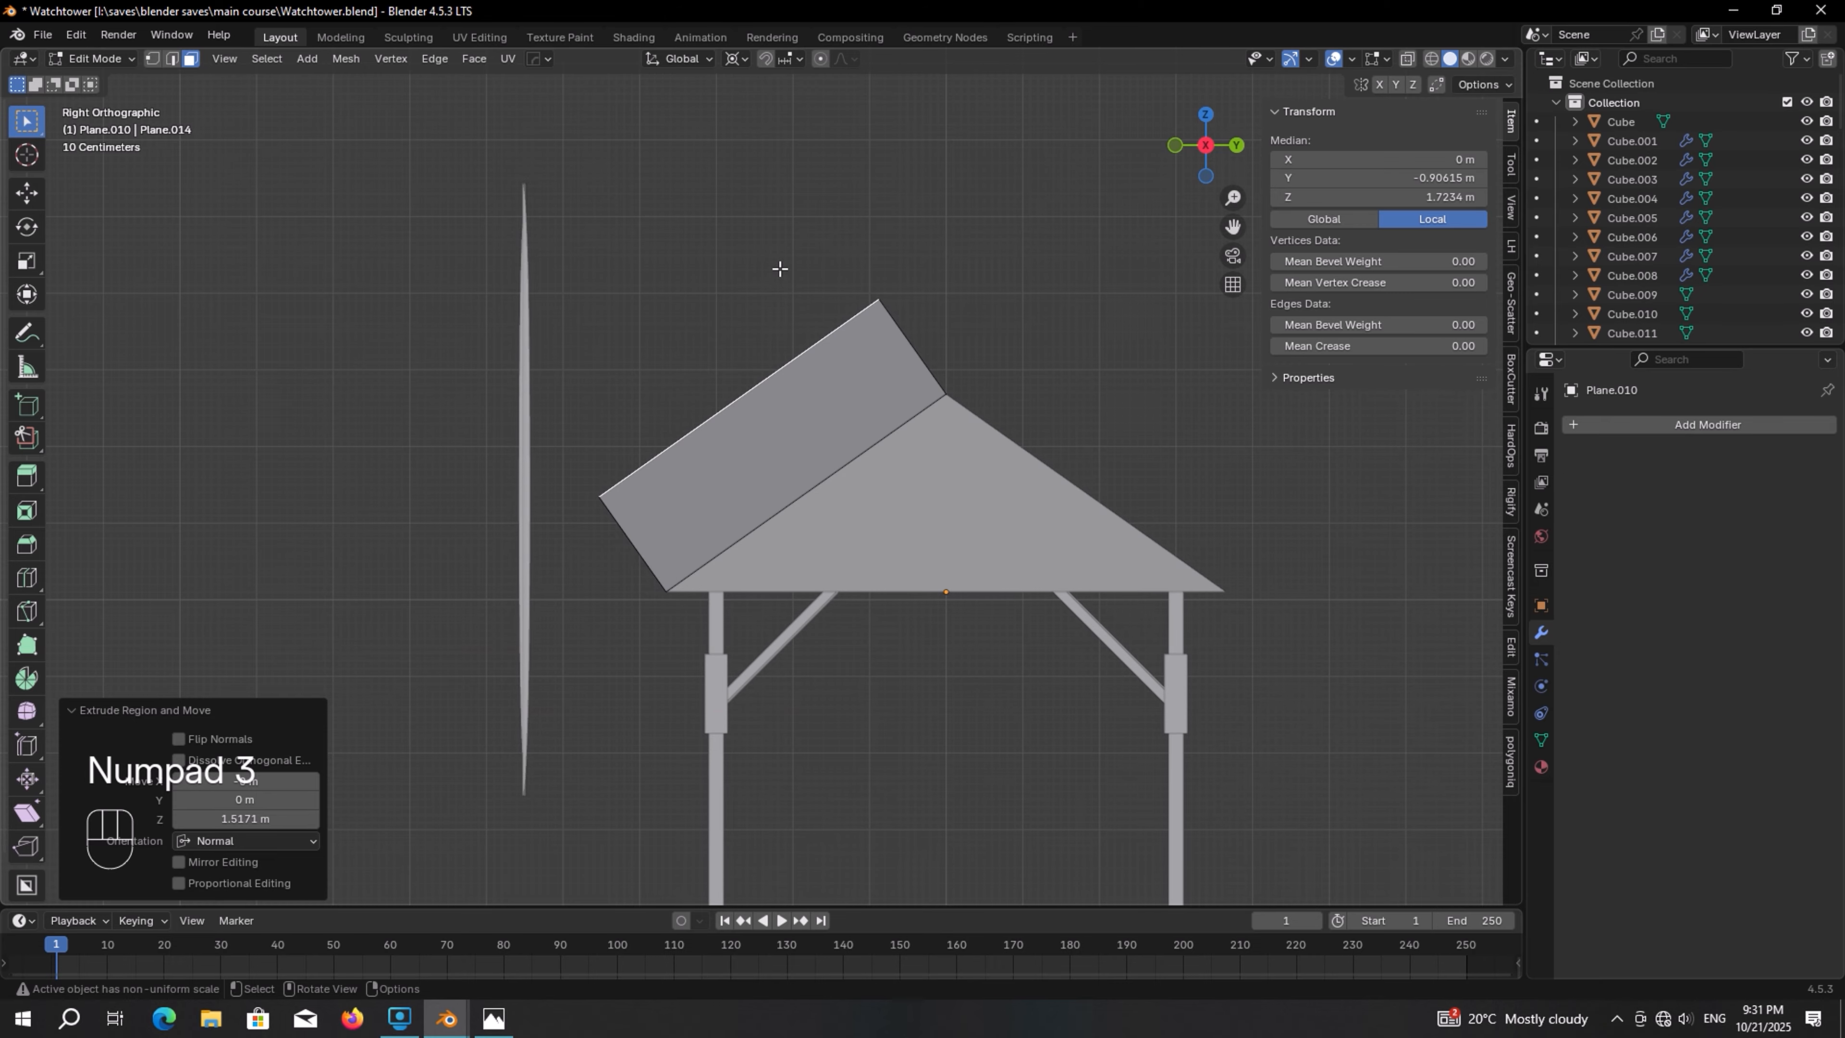
{"action": "scroll", "coordinate": [780, 269], "scroll_direction": "up", "scroll_amount": 3}
{"action": "middle_click_drag", "start_coordinate": [1005, 210], "coordinate": [954, 224], "text": "shift"}
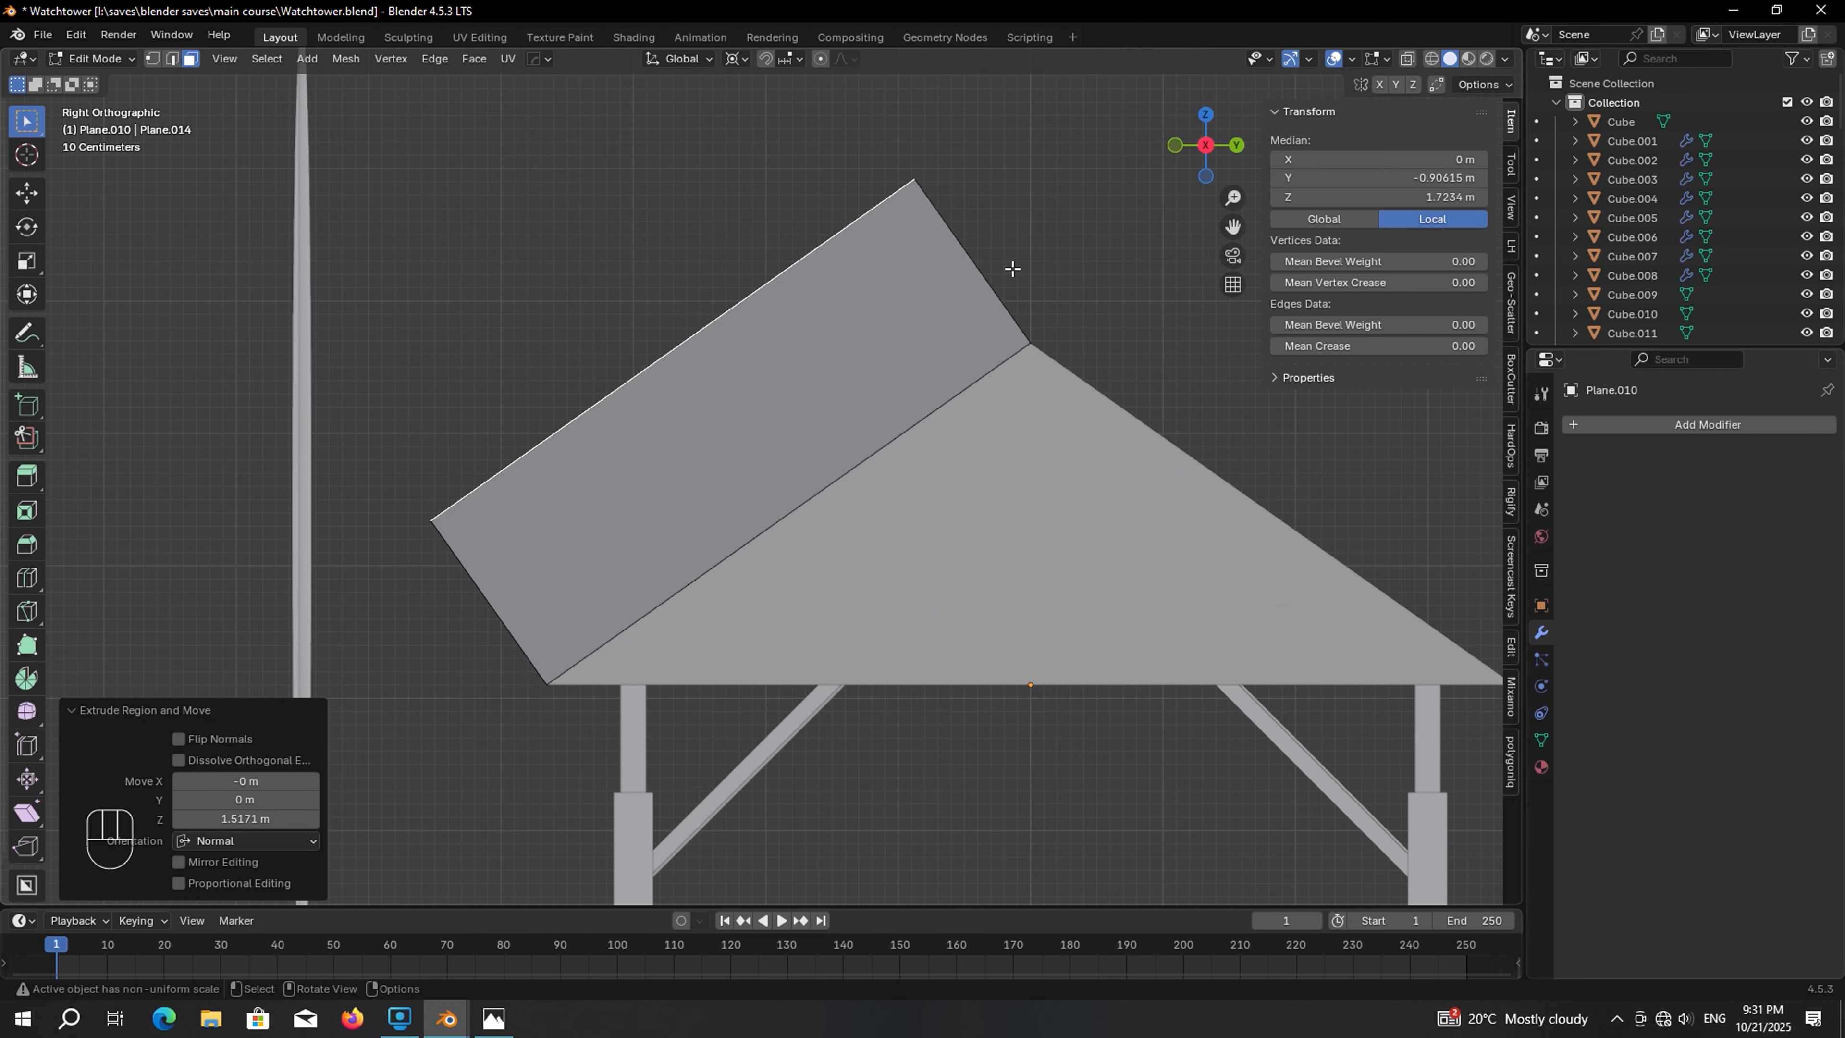
{"action": "key", "text": "g"}
{"action": "key", "text": "y"}
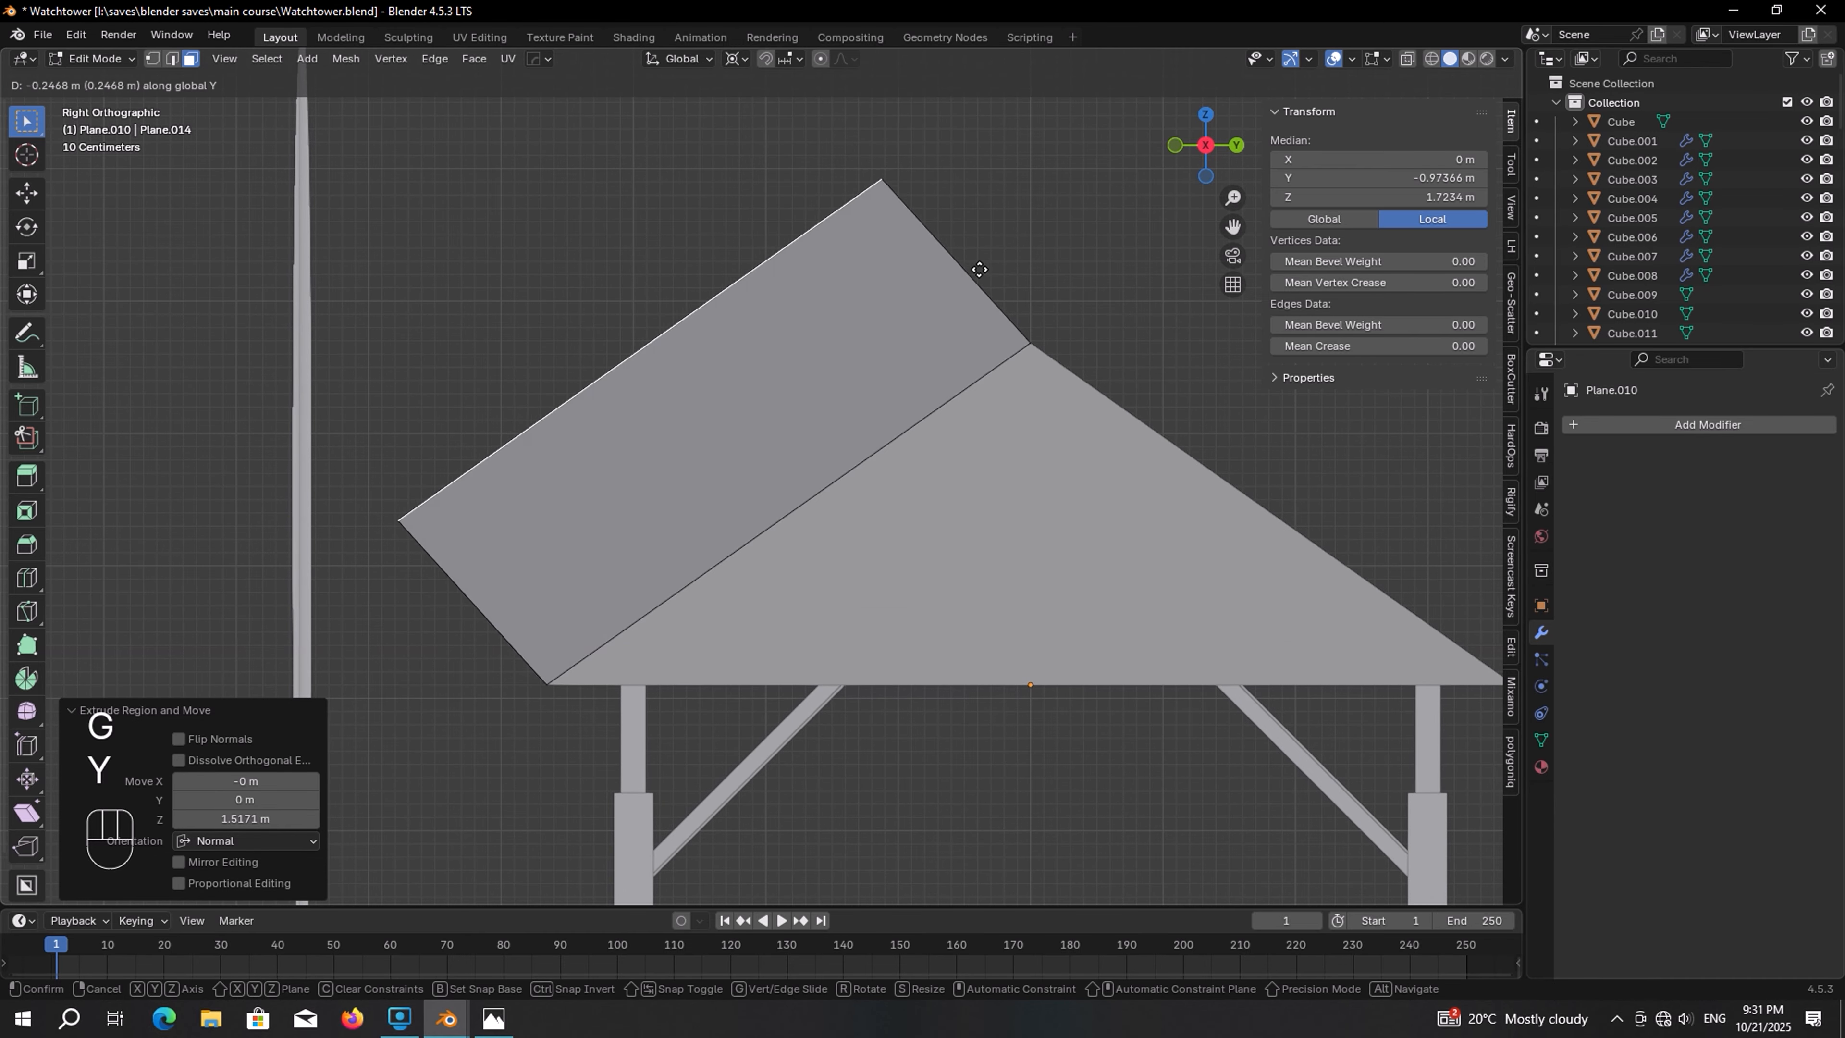
{"action": "left_click", "coordinate": [913, 284]}
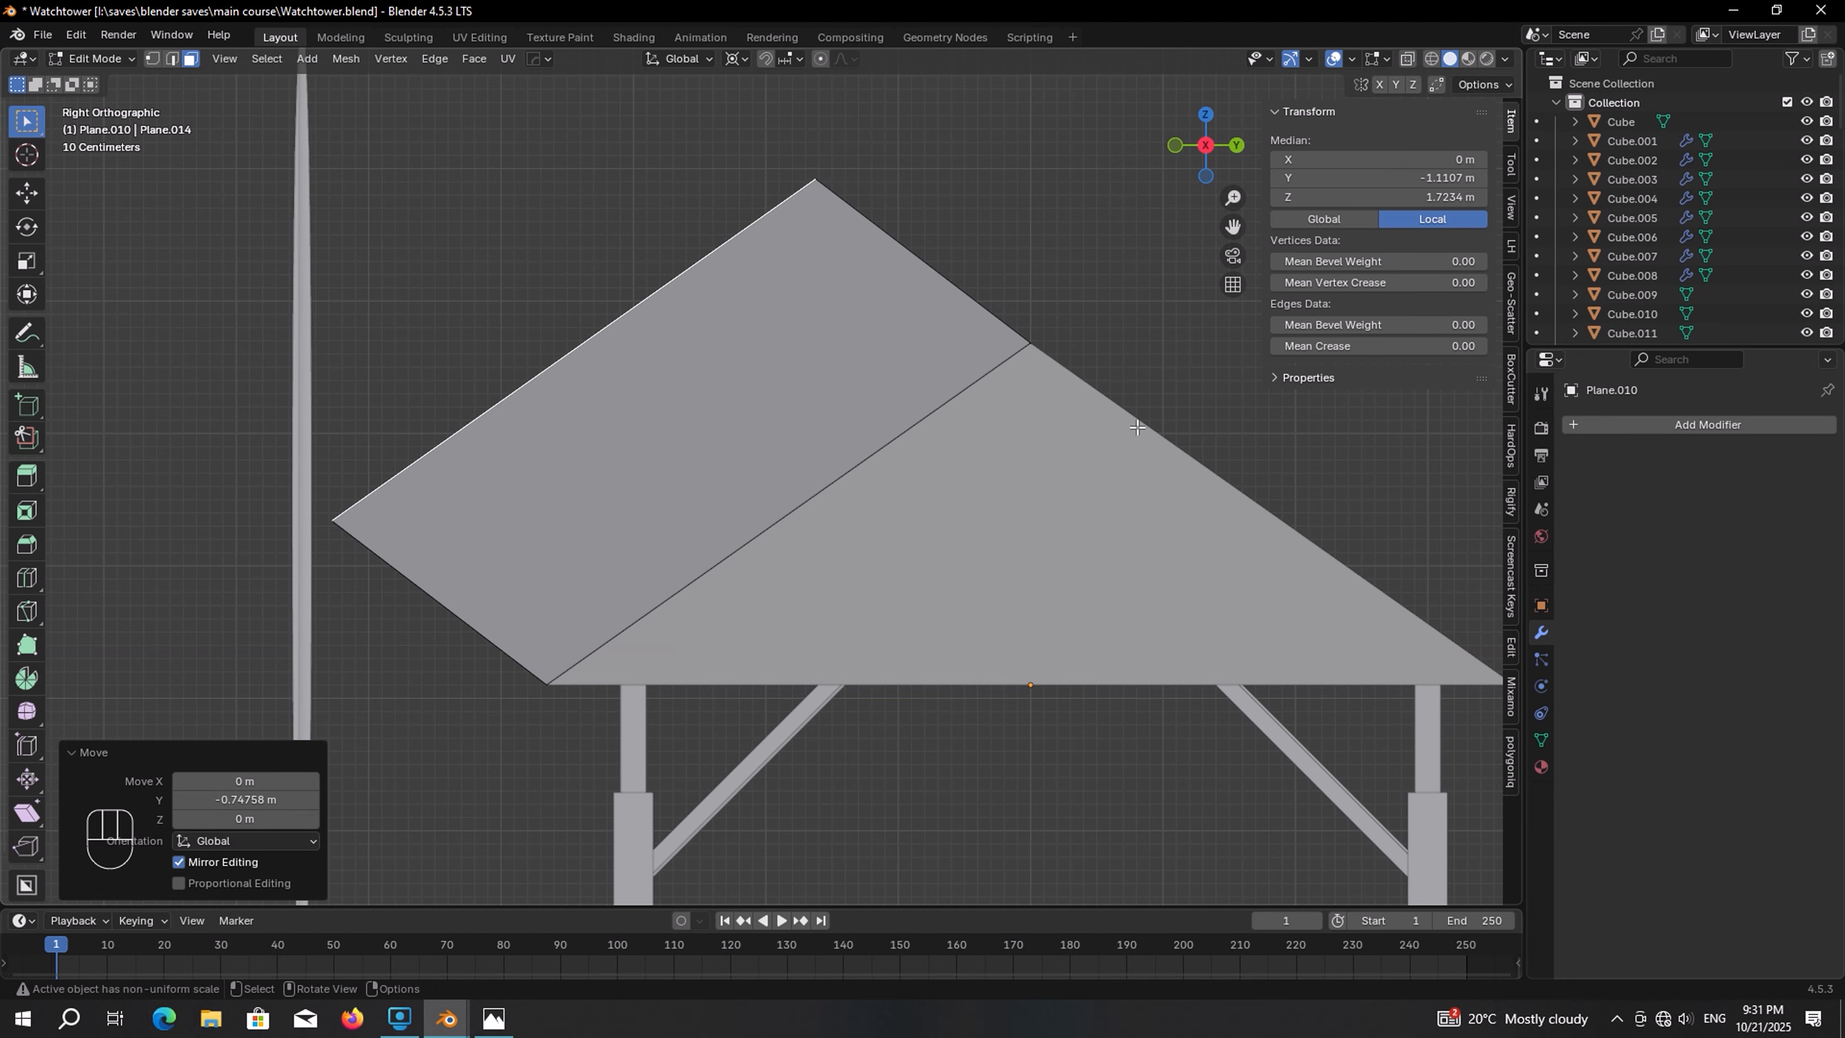
Leave edit mode, select the corrugated sheet and, in right orthographic view, move it about 2 m along Y beside the roof
{"action": "key", "text": "Tab"}
{"action": "middle_click_drag", "start_coordinate": [895, 315], "coordinate": [551, 287]}
{"action": "left_click", "coordinate": [551, 287]}
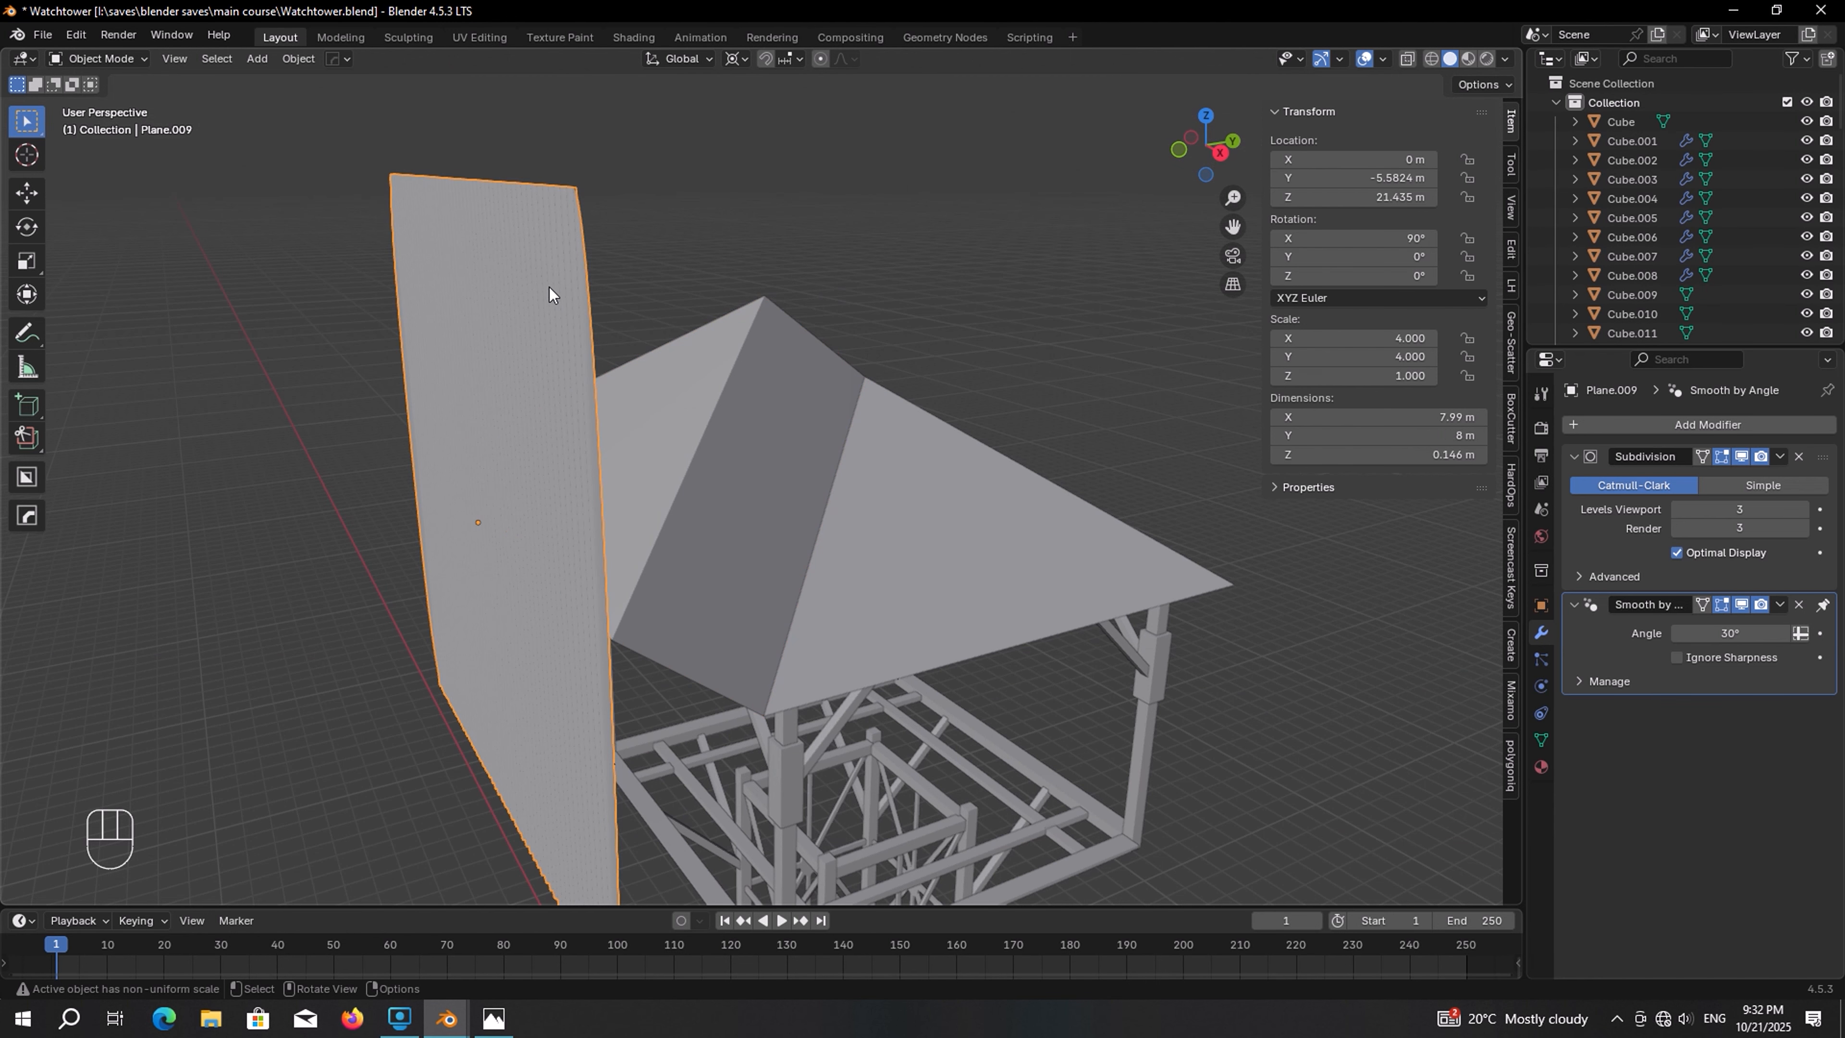
{"action": "key", "text": "KP_3"}
{"action": "scroll", "coordinate": [550, 294], "scroll_direction": "up", "scroll_amount": 1}
{"action": "key", "text": "ctrl+z"}
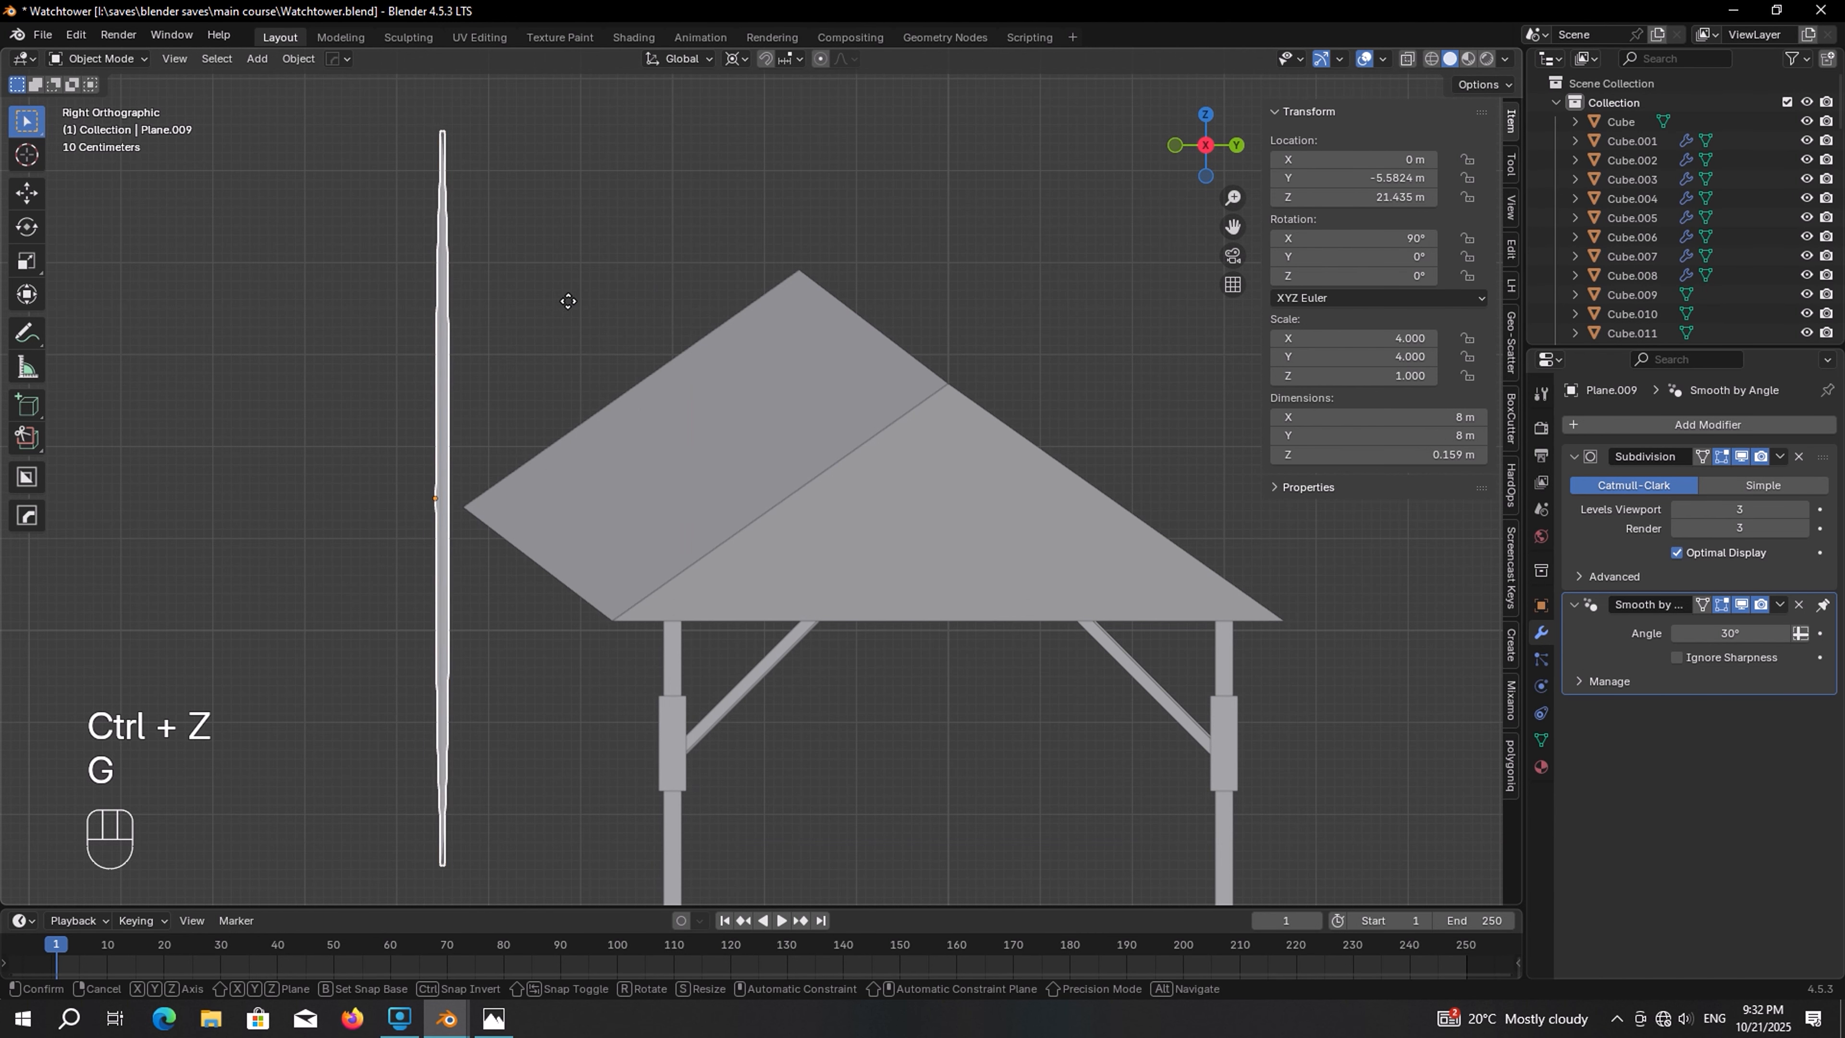
{"action": "key", "text": "g"}
{"action": "left_click", "coordinate": [755, 288]}
Set the pivot to Individual Origins and rotate the sheet about 55.6° to match the roof slope
{"action": "left_click", "coordinate": [738, 59]}
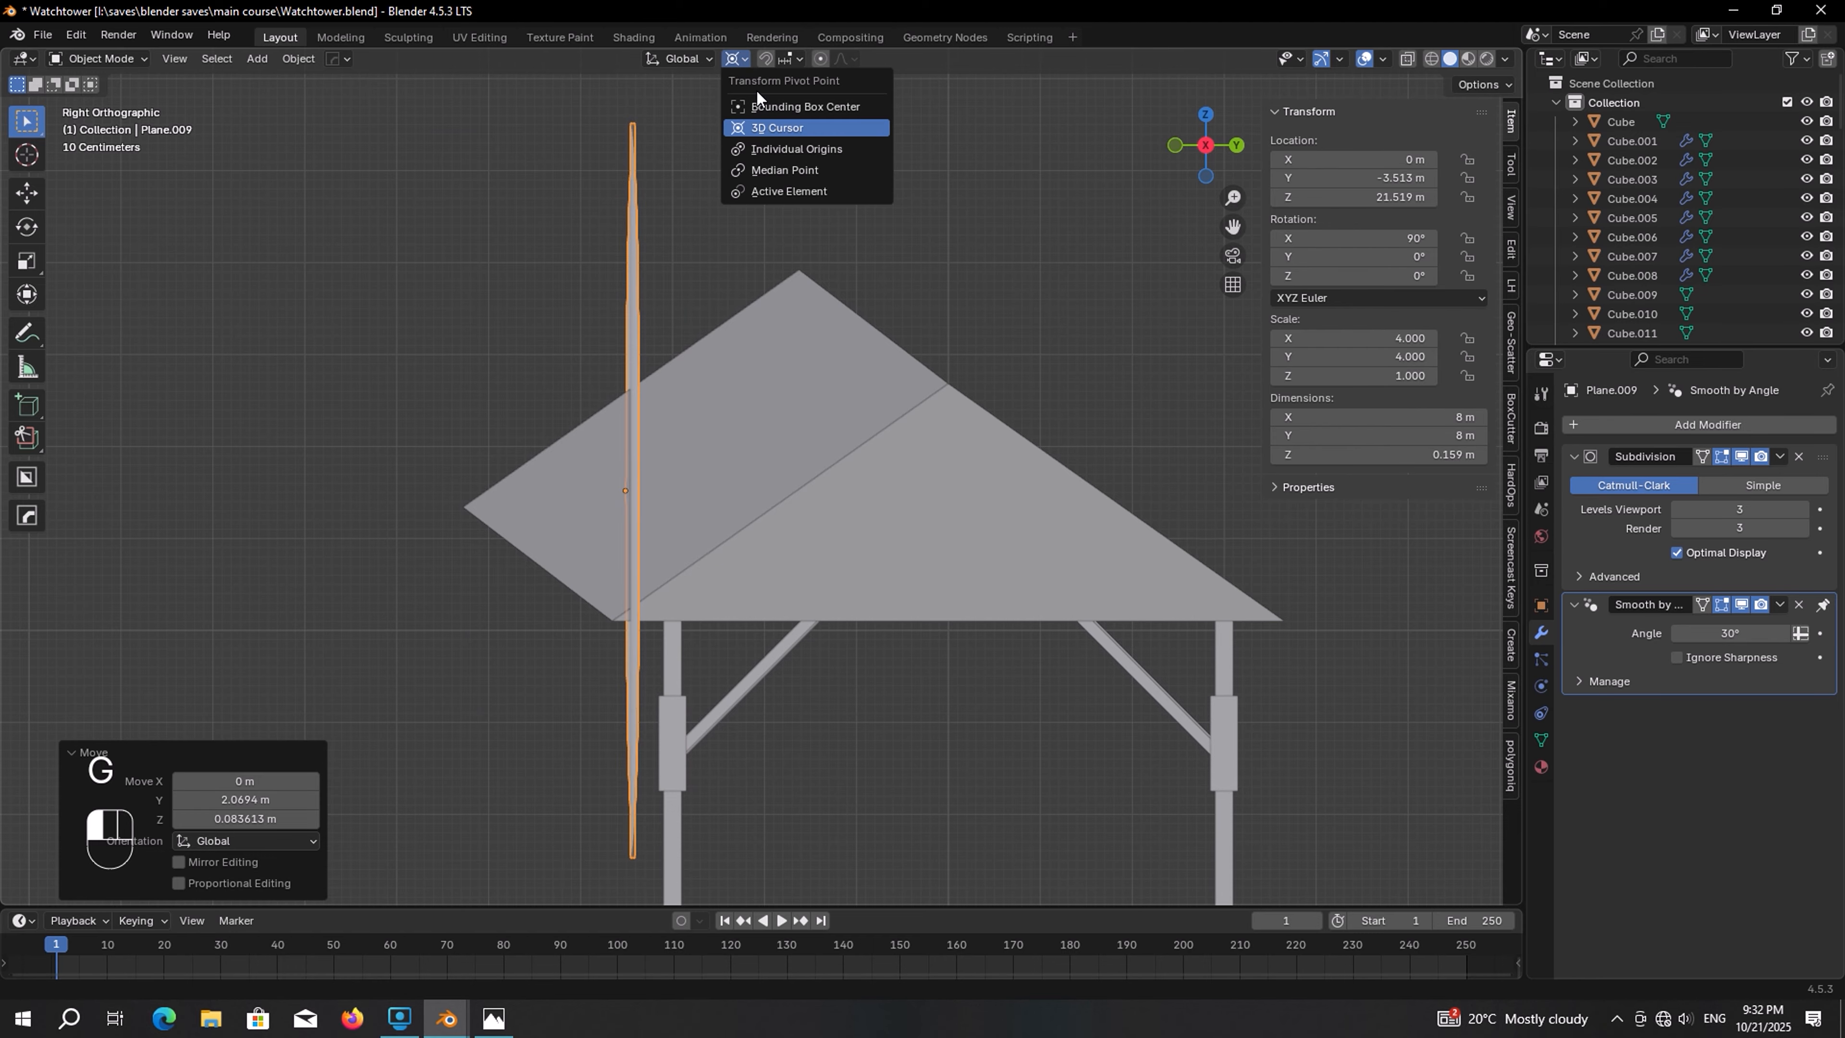
{"action": "left_click", "coordinate": [778, 148]}
{"action": "scroll", "coordinate": [770, 239], "scroll_direction": "up", "scroll_amount": 3}
{"action": "scroll", "coordinate": [770, 239], "scroll_direction": "down", "scroll_amount": 2}
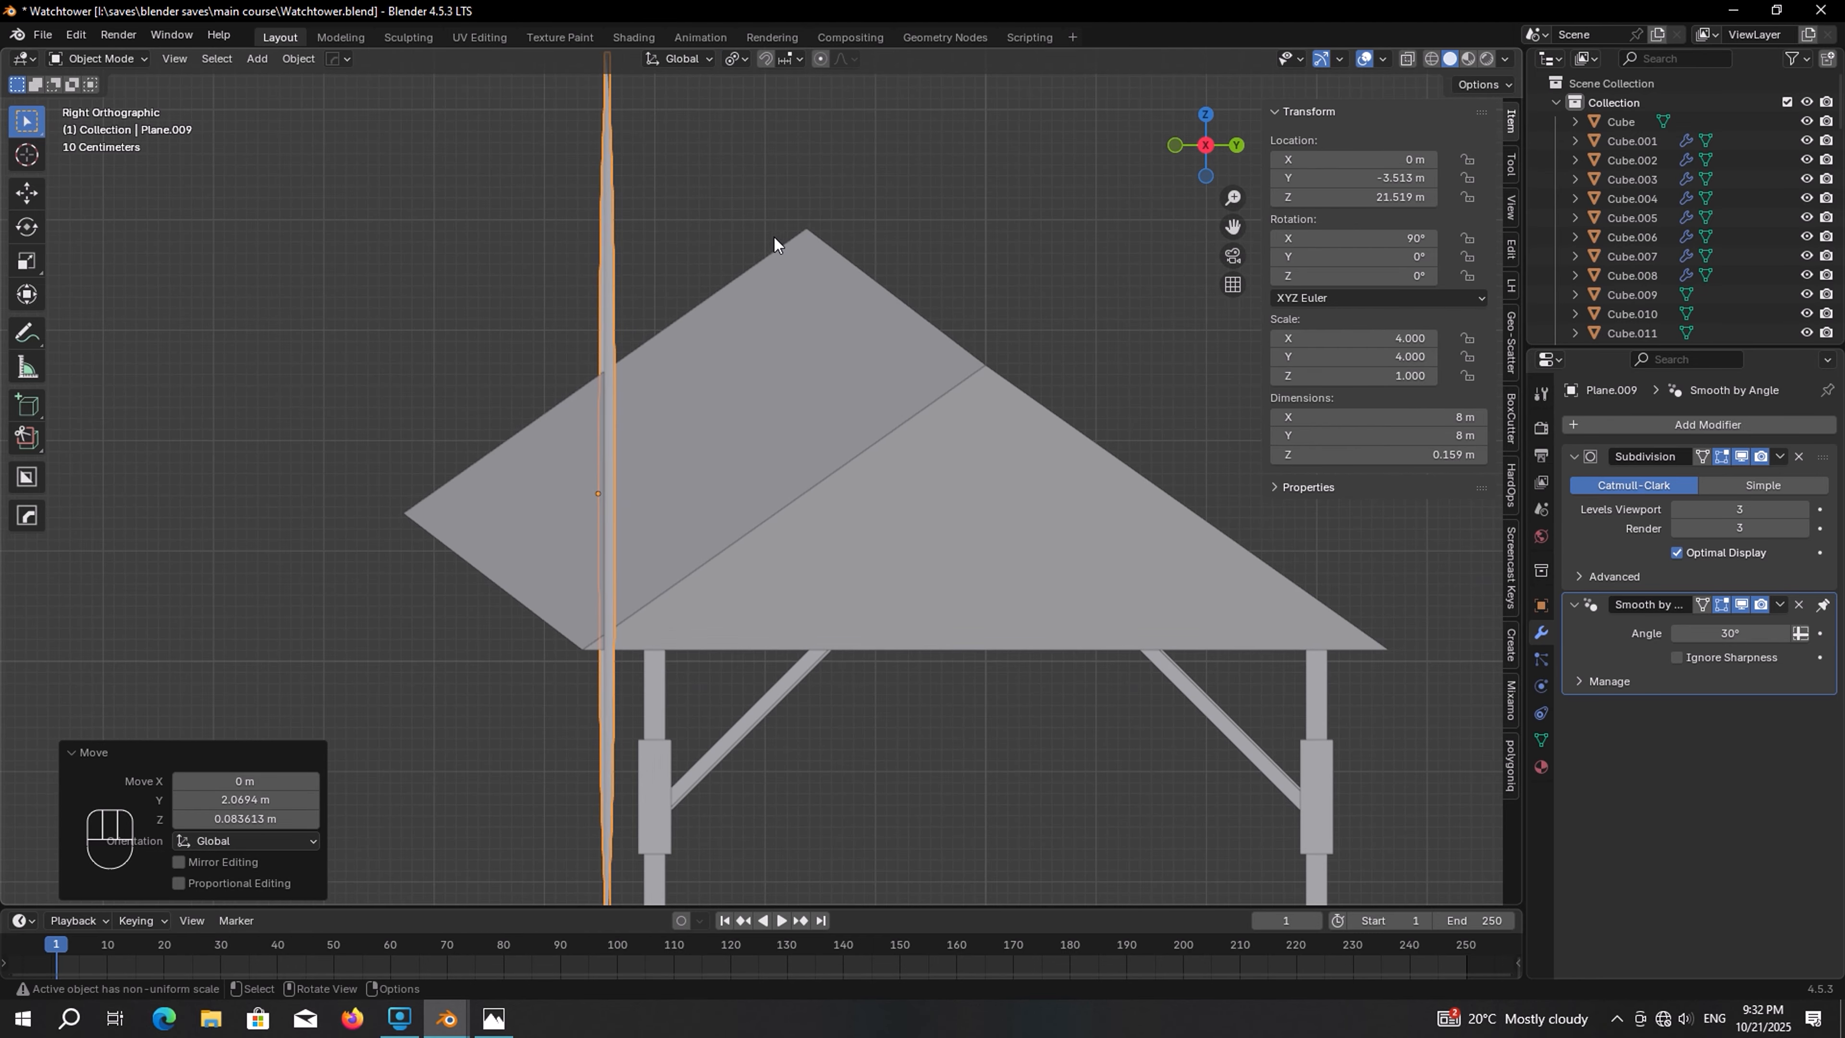
{"action": "key", "text": "r"}
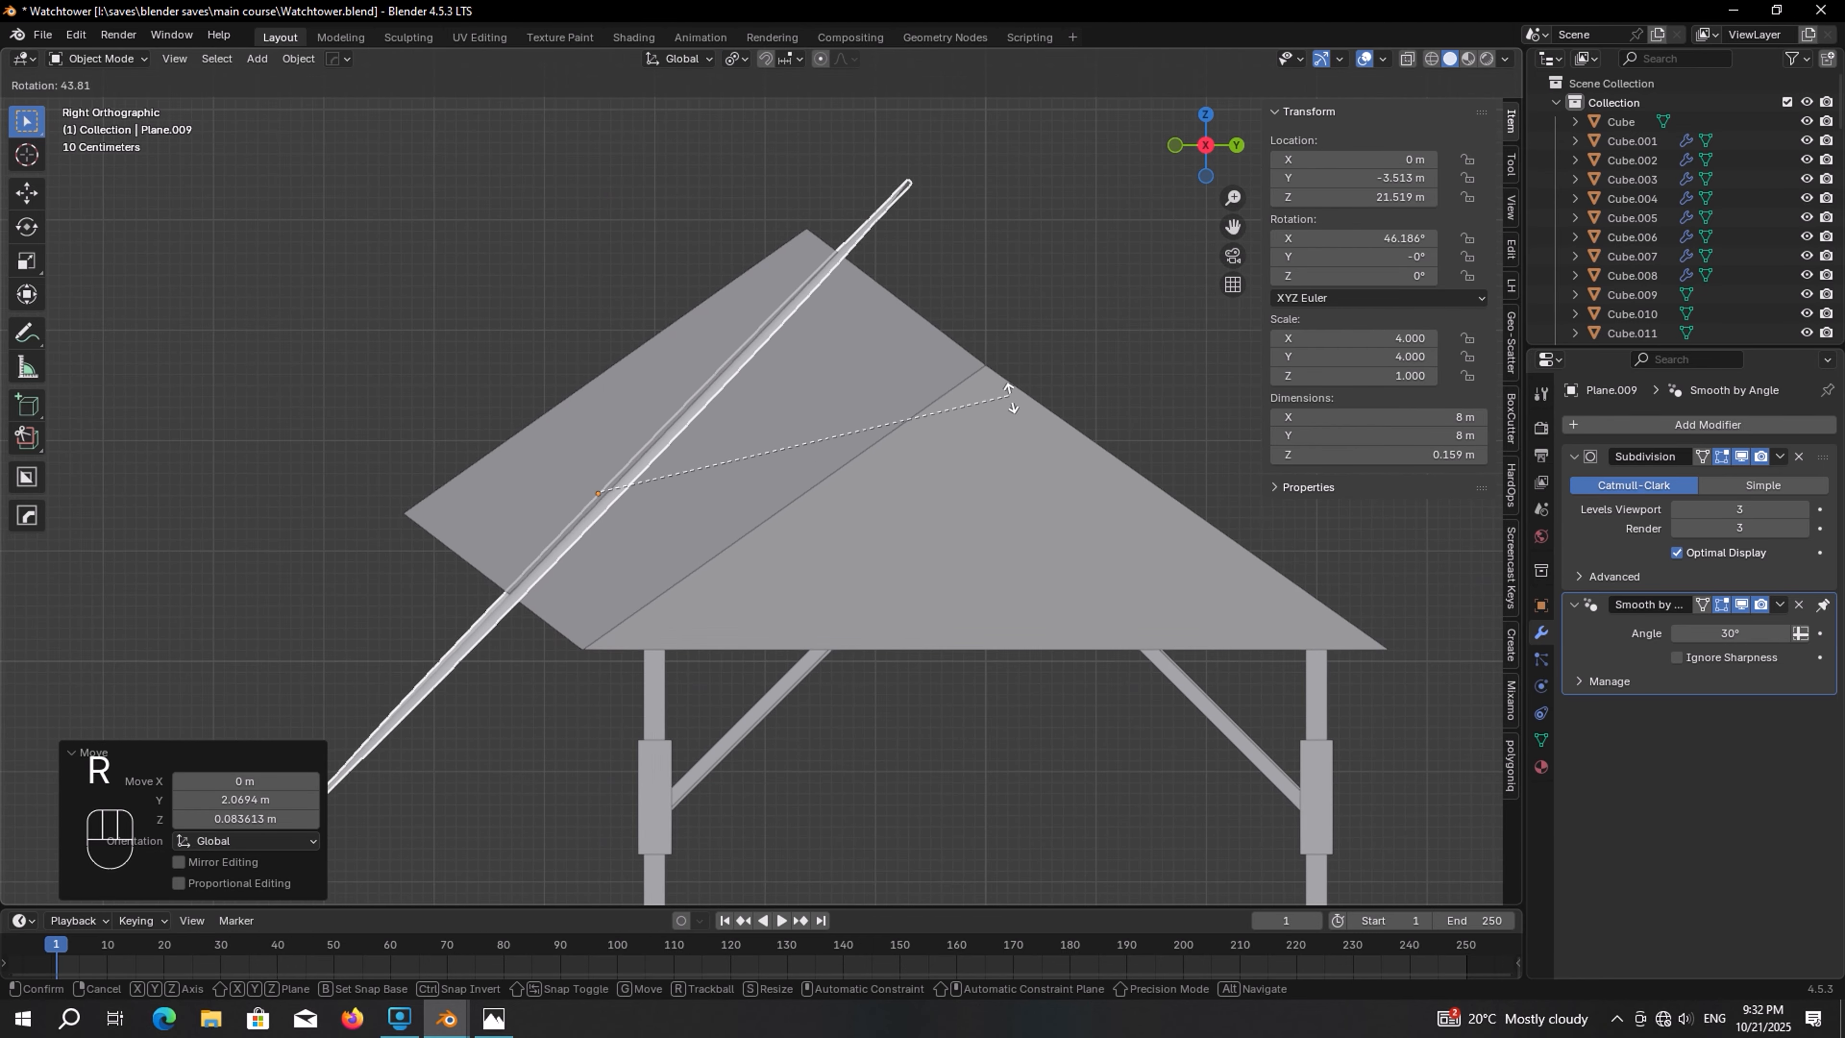
{"action": "left_click", "coordinate": [1037, 479]}
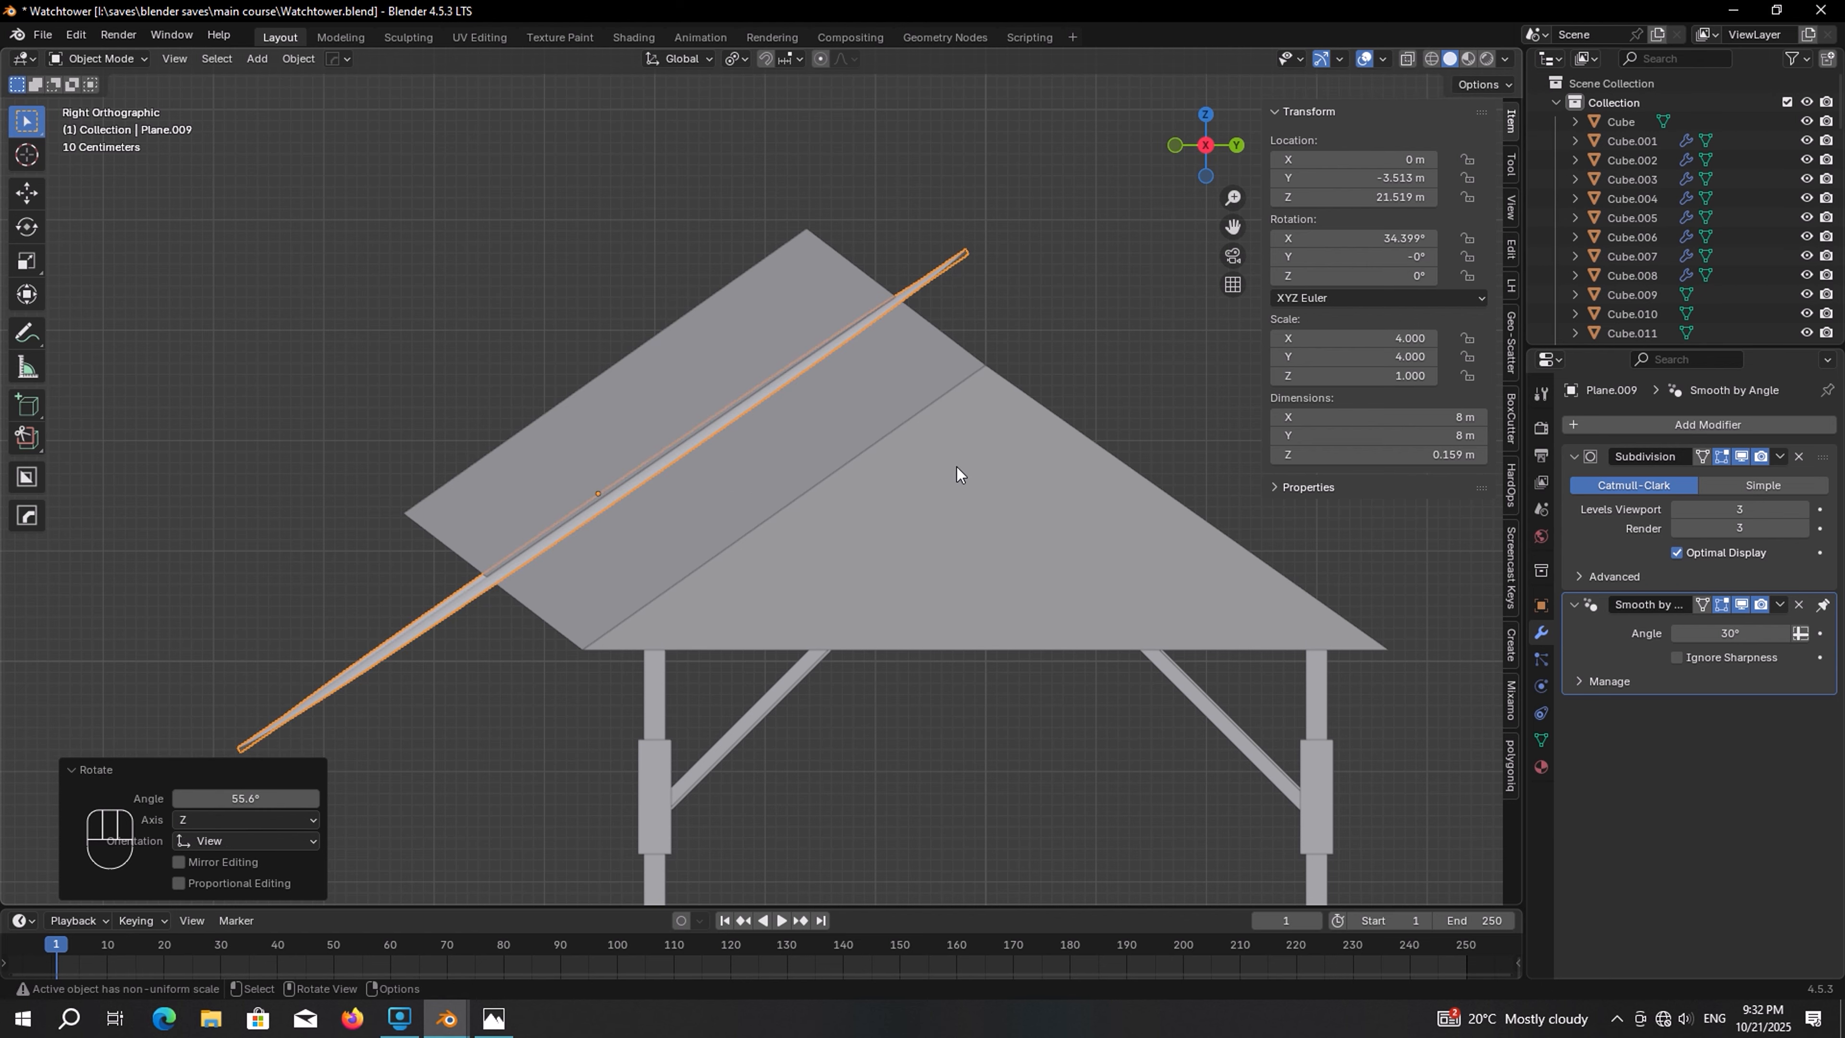
Move the tilted sheet about 1.4 m so it lies on the roof slope
{"action": "key", "text": "g"}
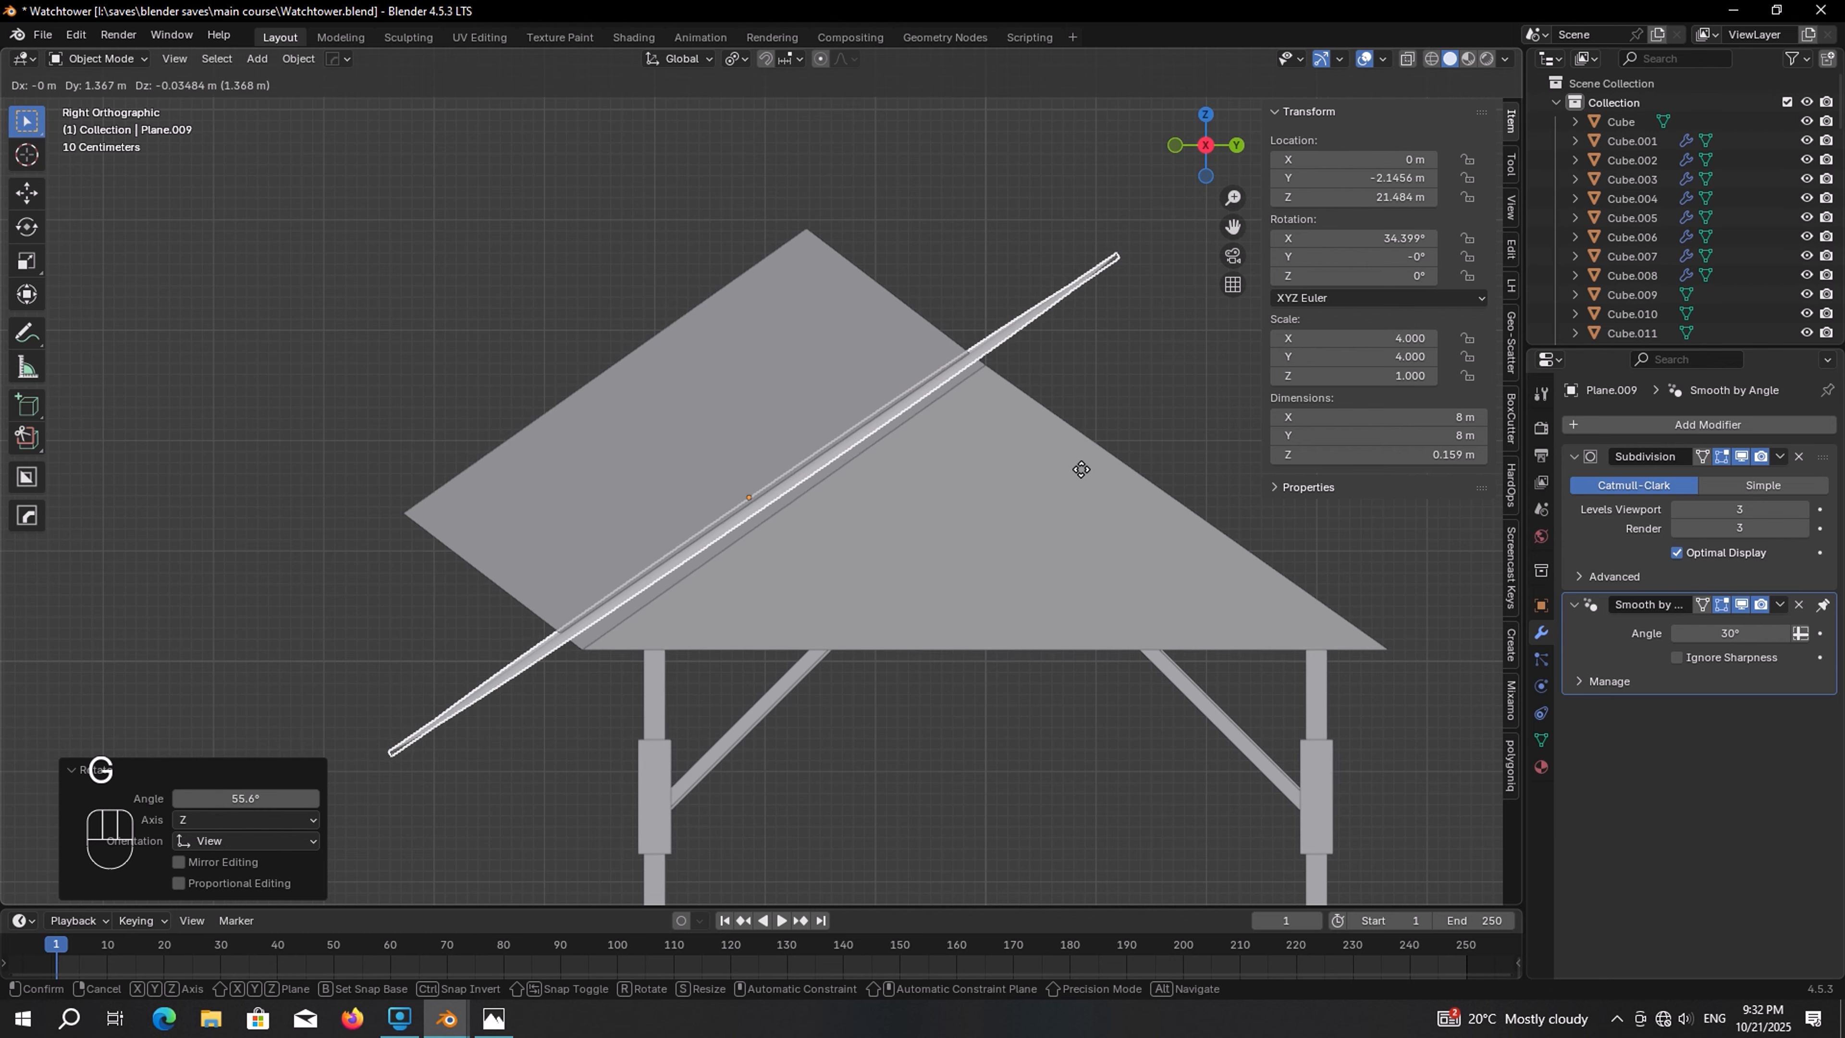
{"action": "left_click", "coordinate": [1087, 474]}
{"action": "middle_click_drag", "start_coordinate": [1087, 474], "coordinate": [837, 352]}
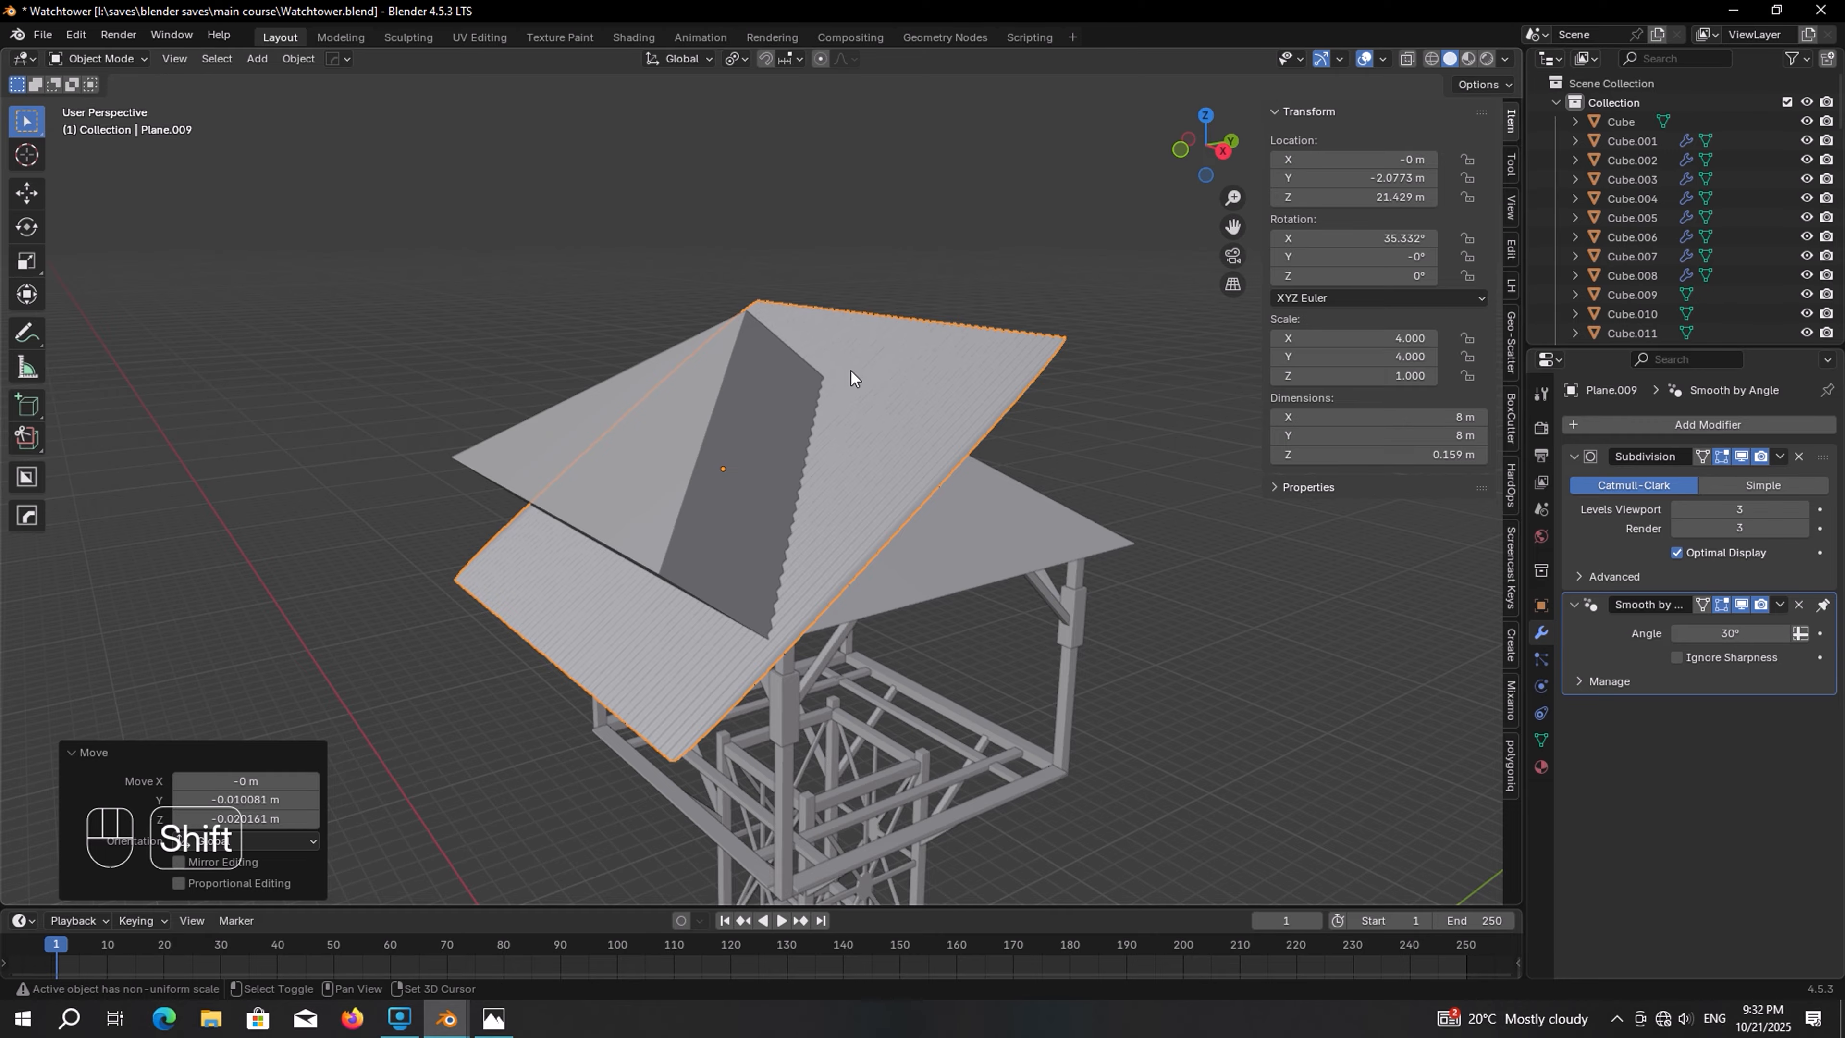
Select the extruded roof-face block and the sheet, and intersect the sheet with the block using a brush boolean
{"action": "left_click", "coordinate": [758, 393], "text": "shift"}
{"action": "key", "text": "ctrl+a"}
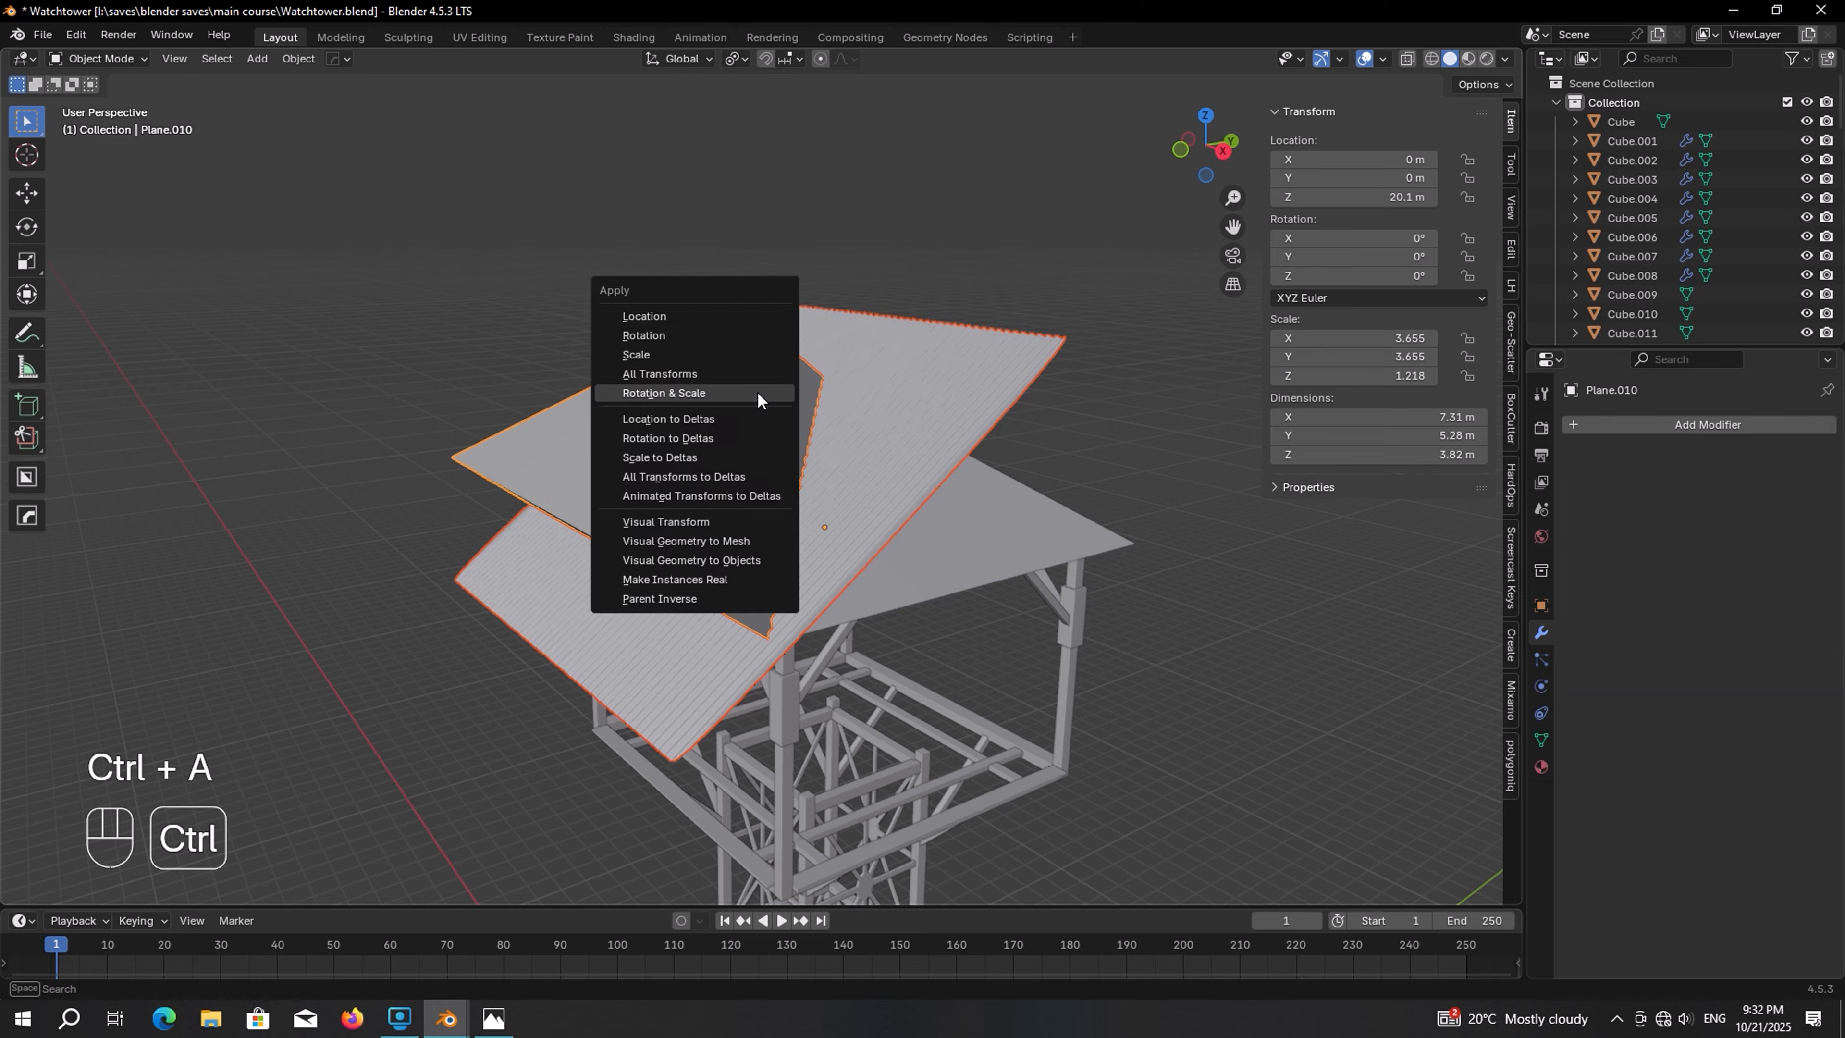
{"action": "left_click", "coordinate": [654, 393]}
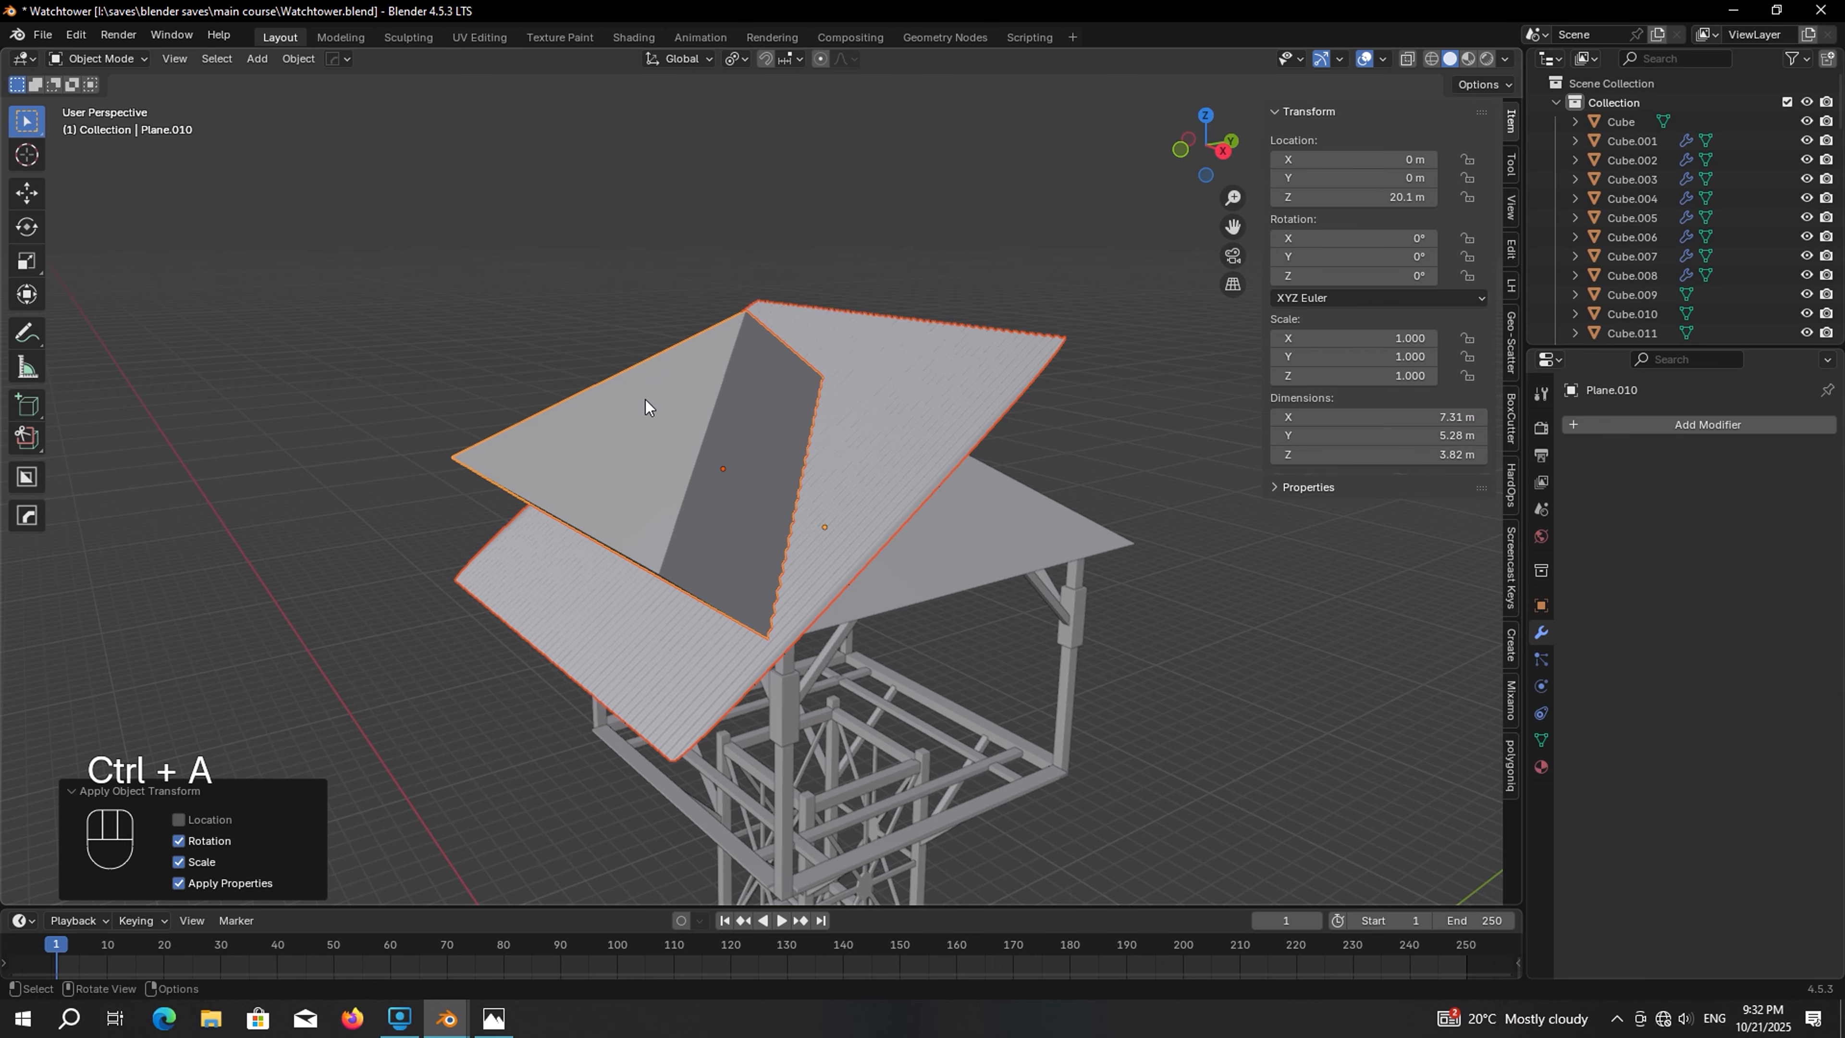
{"action": "key", "text": "ctrl+z"}
{"action": "key", "text": "shift"}
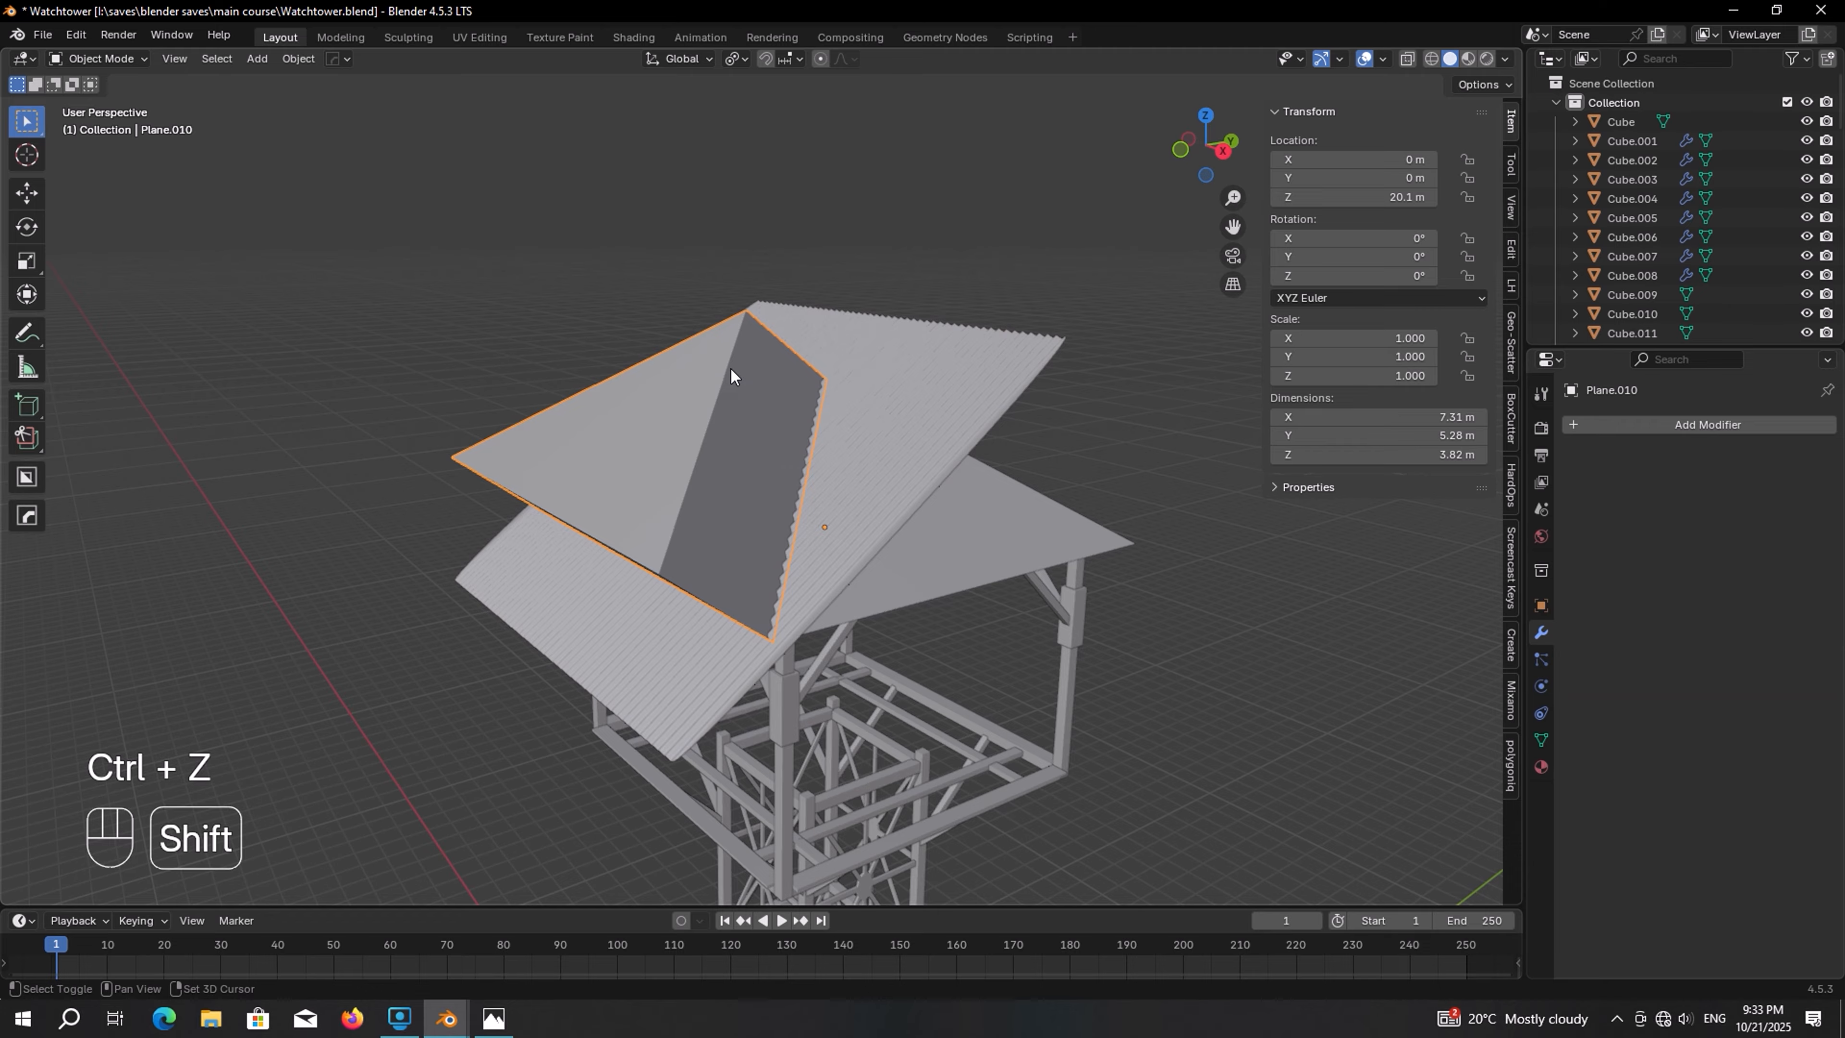
{"action": "left_click", "coordinate": [940, 331], "text": "shift"}
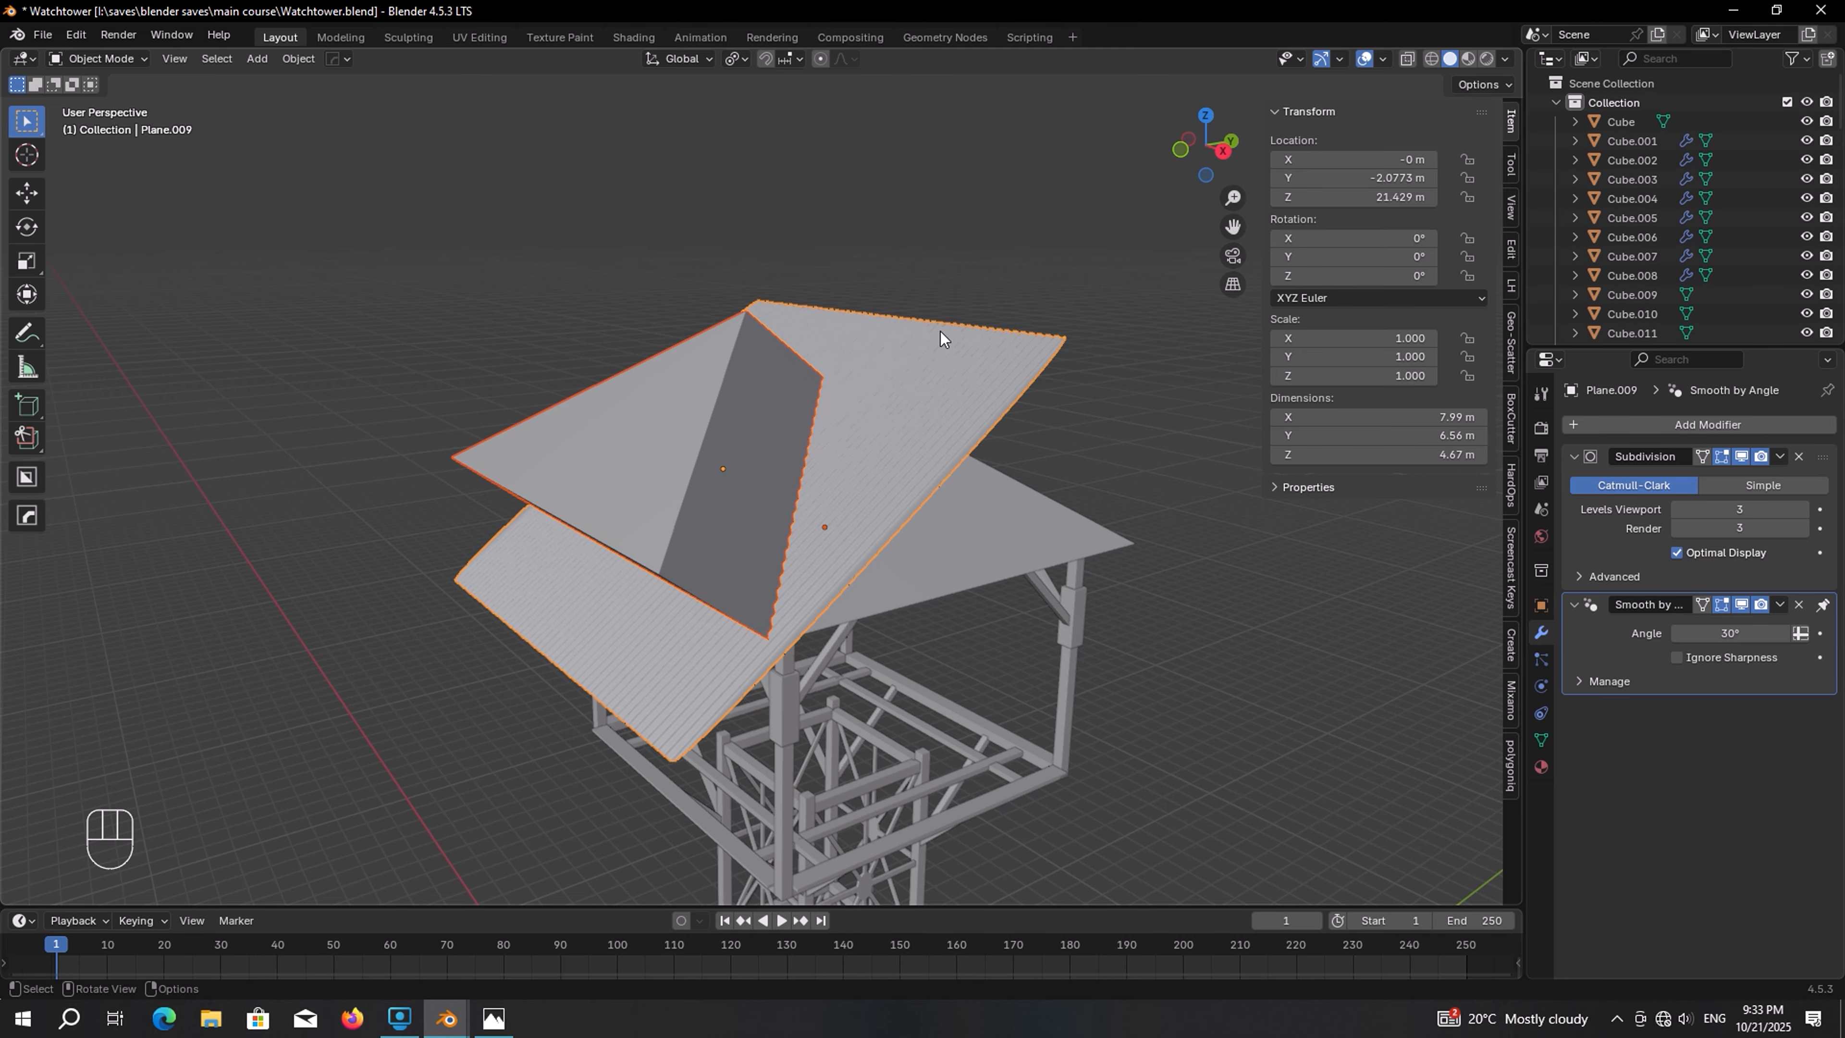
{"action": "key", "text": "ctrl+shift+b"}
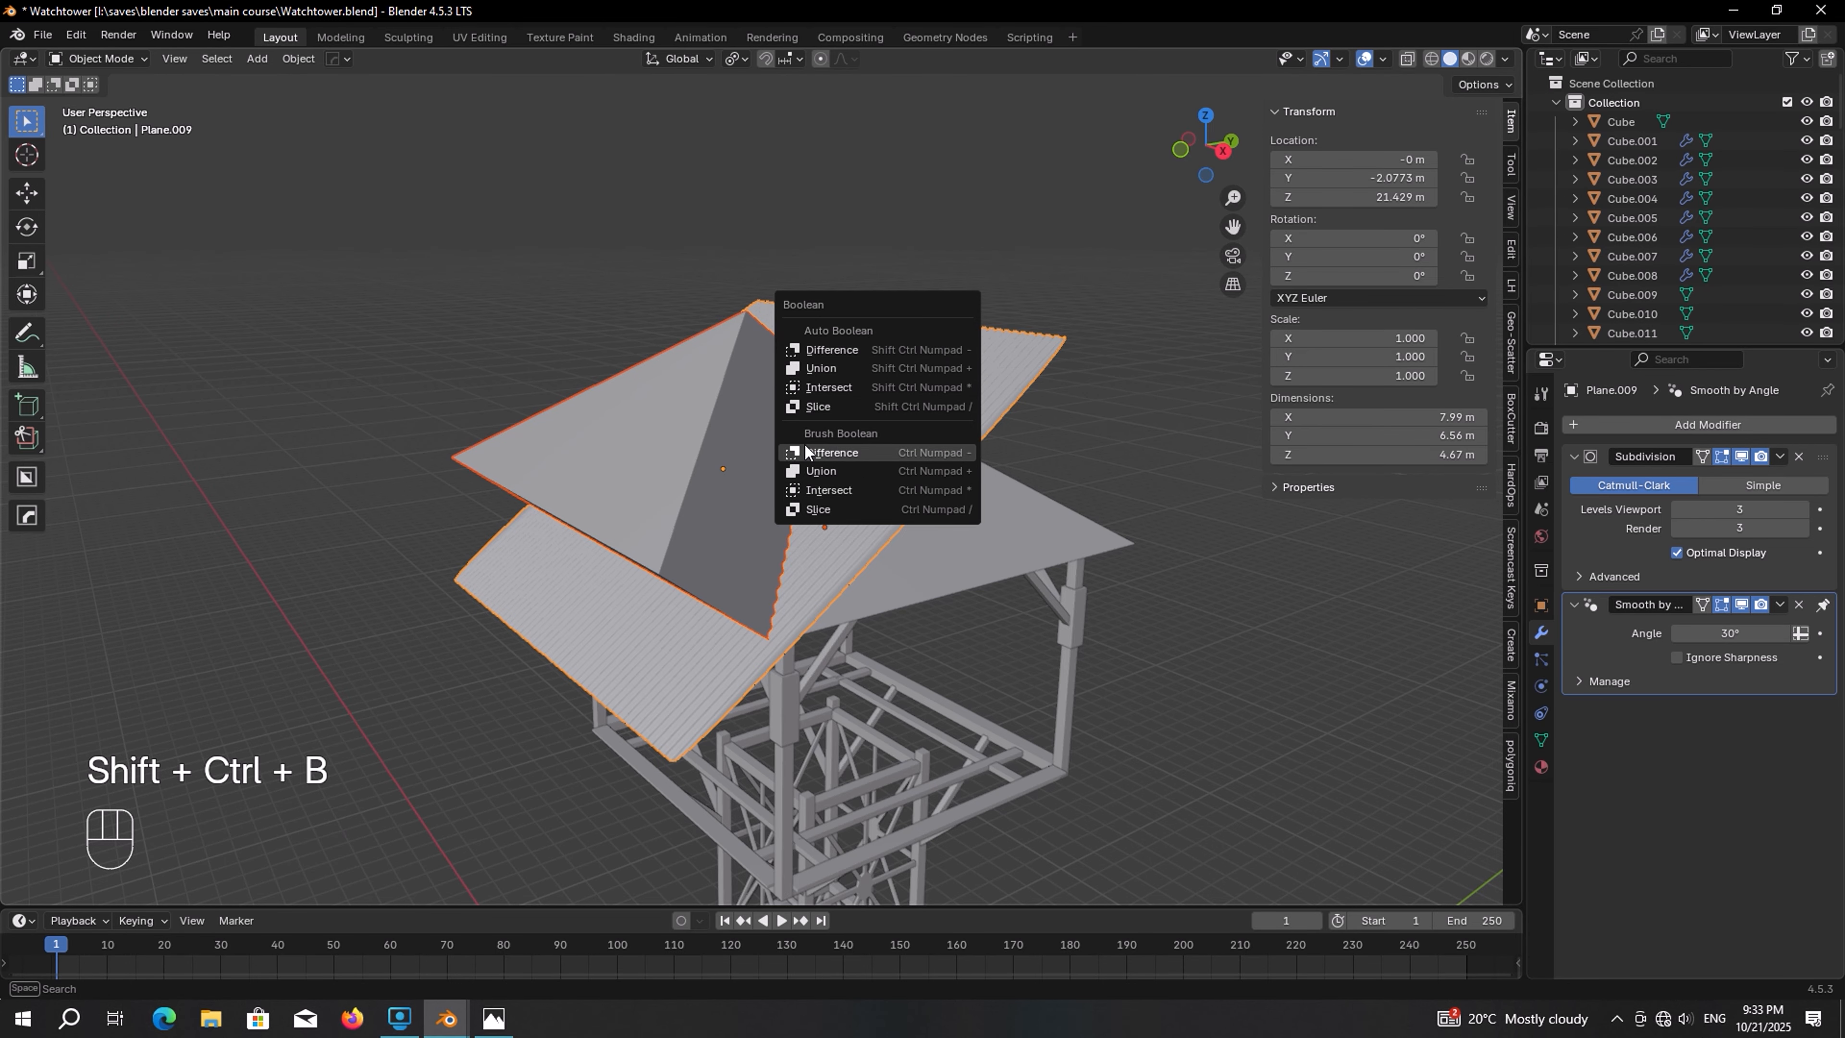
{"action": "left_click", "coordinate": [862, 484]}
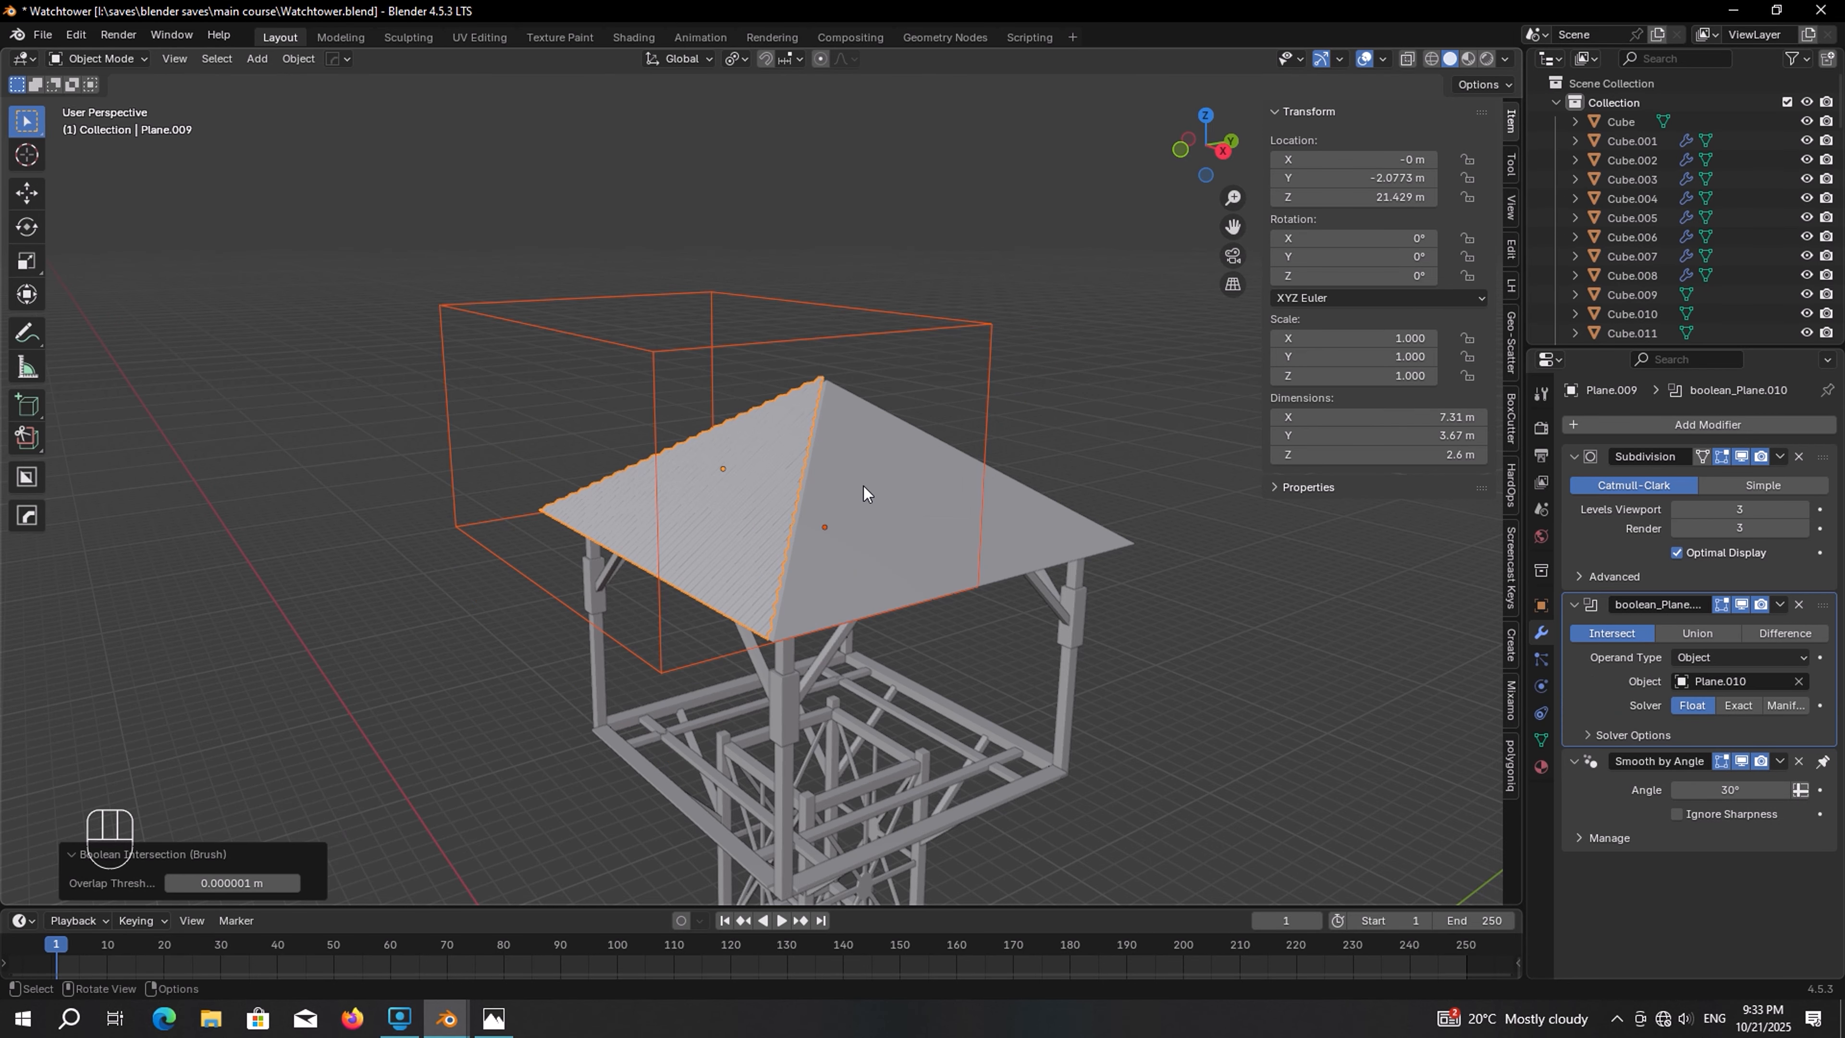
{"action": "scroll", "coordinate": [864, 492], "scroll_direction": "down", "scroll_amount": 3}
{"action": "middle_click_drag", "start_coordinate": [783, 449], "coordinate": [841, 392]}
{"action": "scroll", "coordinate": [864, 454], "scroll_direction": "up", "scroll_amount": 4}
{"action": "scroll", "coordinate": [877, 433], "scroll_direction": "down", "scroll_amount": 3}
{"action": "left_click", "coordinate": [862, 362]}
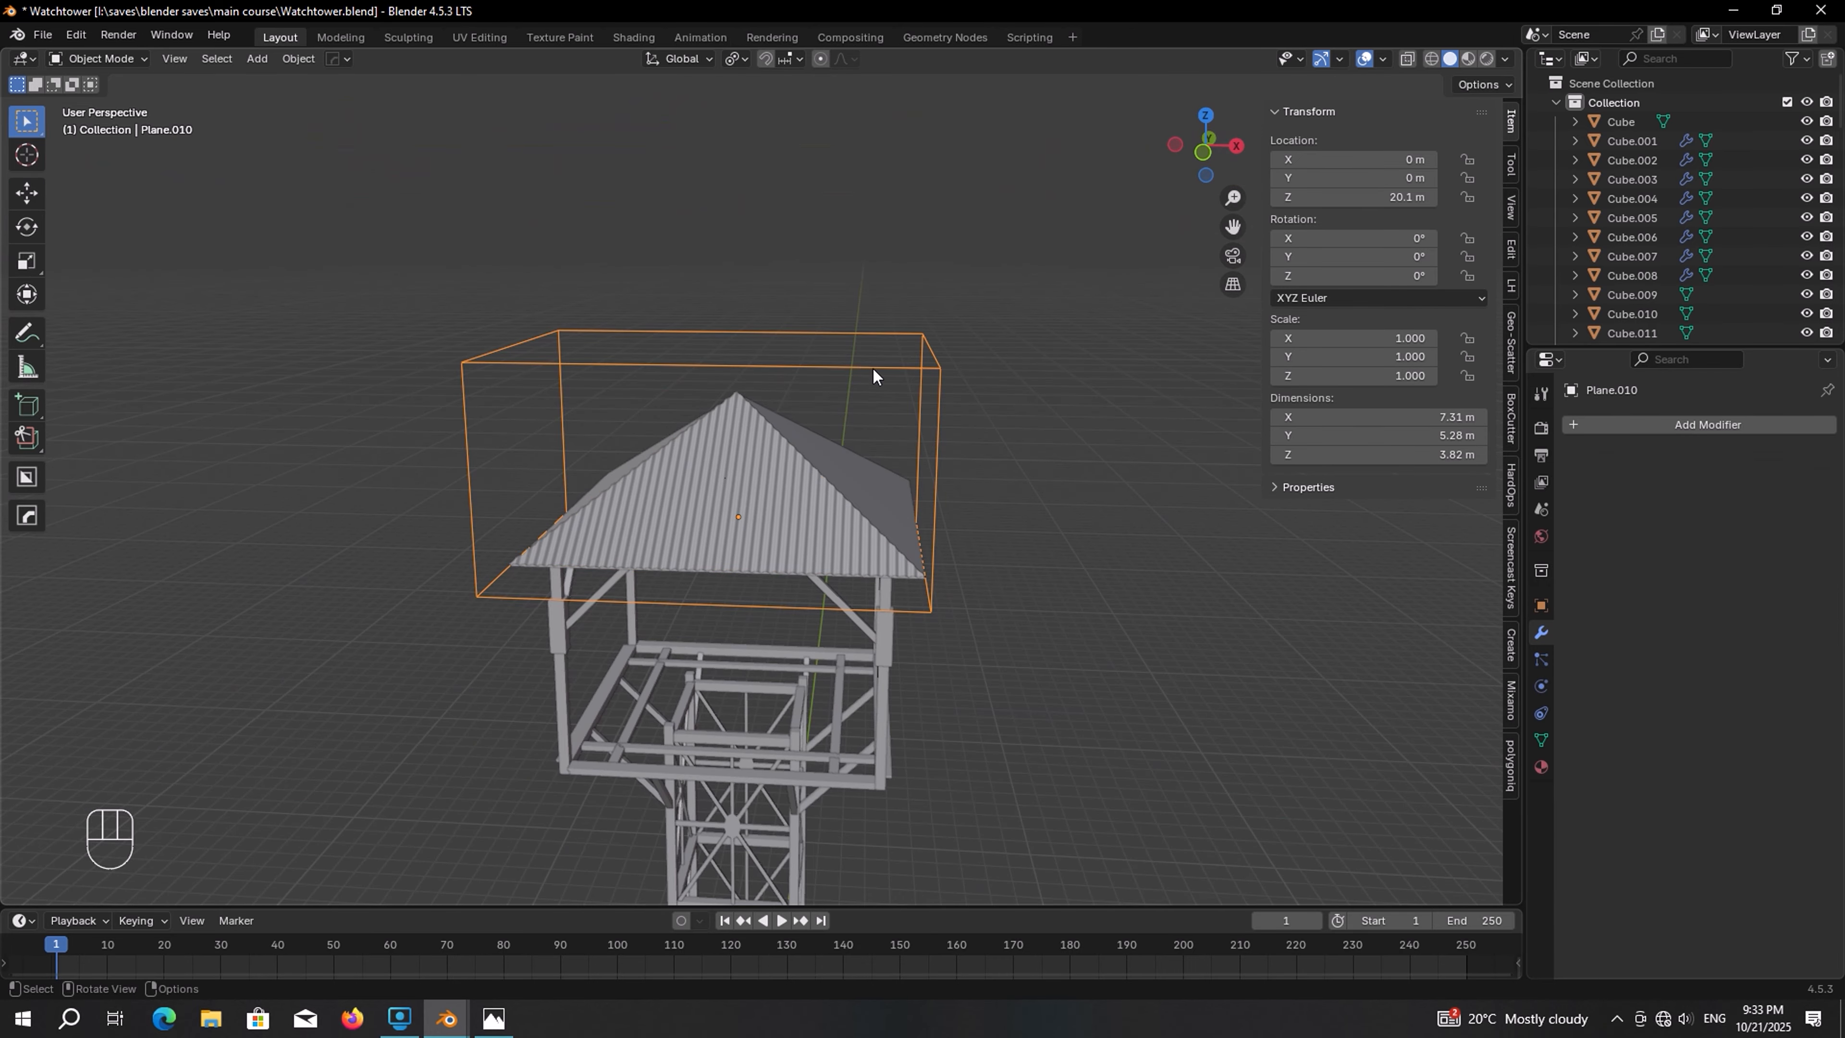
{"action": "key", "text": "g"}
{"action": "key", "text": "x"}
{"action": "right_click", "coordinate": [873, 363]}
Select the sheet and apply its boolean modifier
{"action": "scroll", "coordinate": [846, 394], "scroll_direction": "up", "scroll_amount": 4}
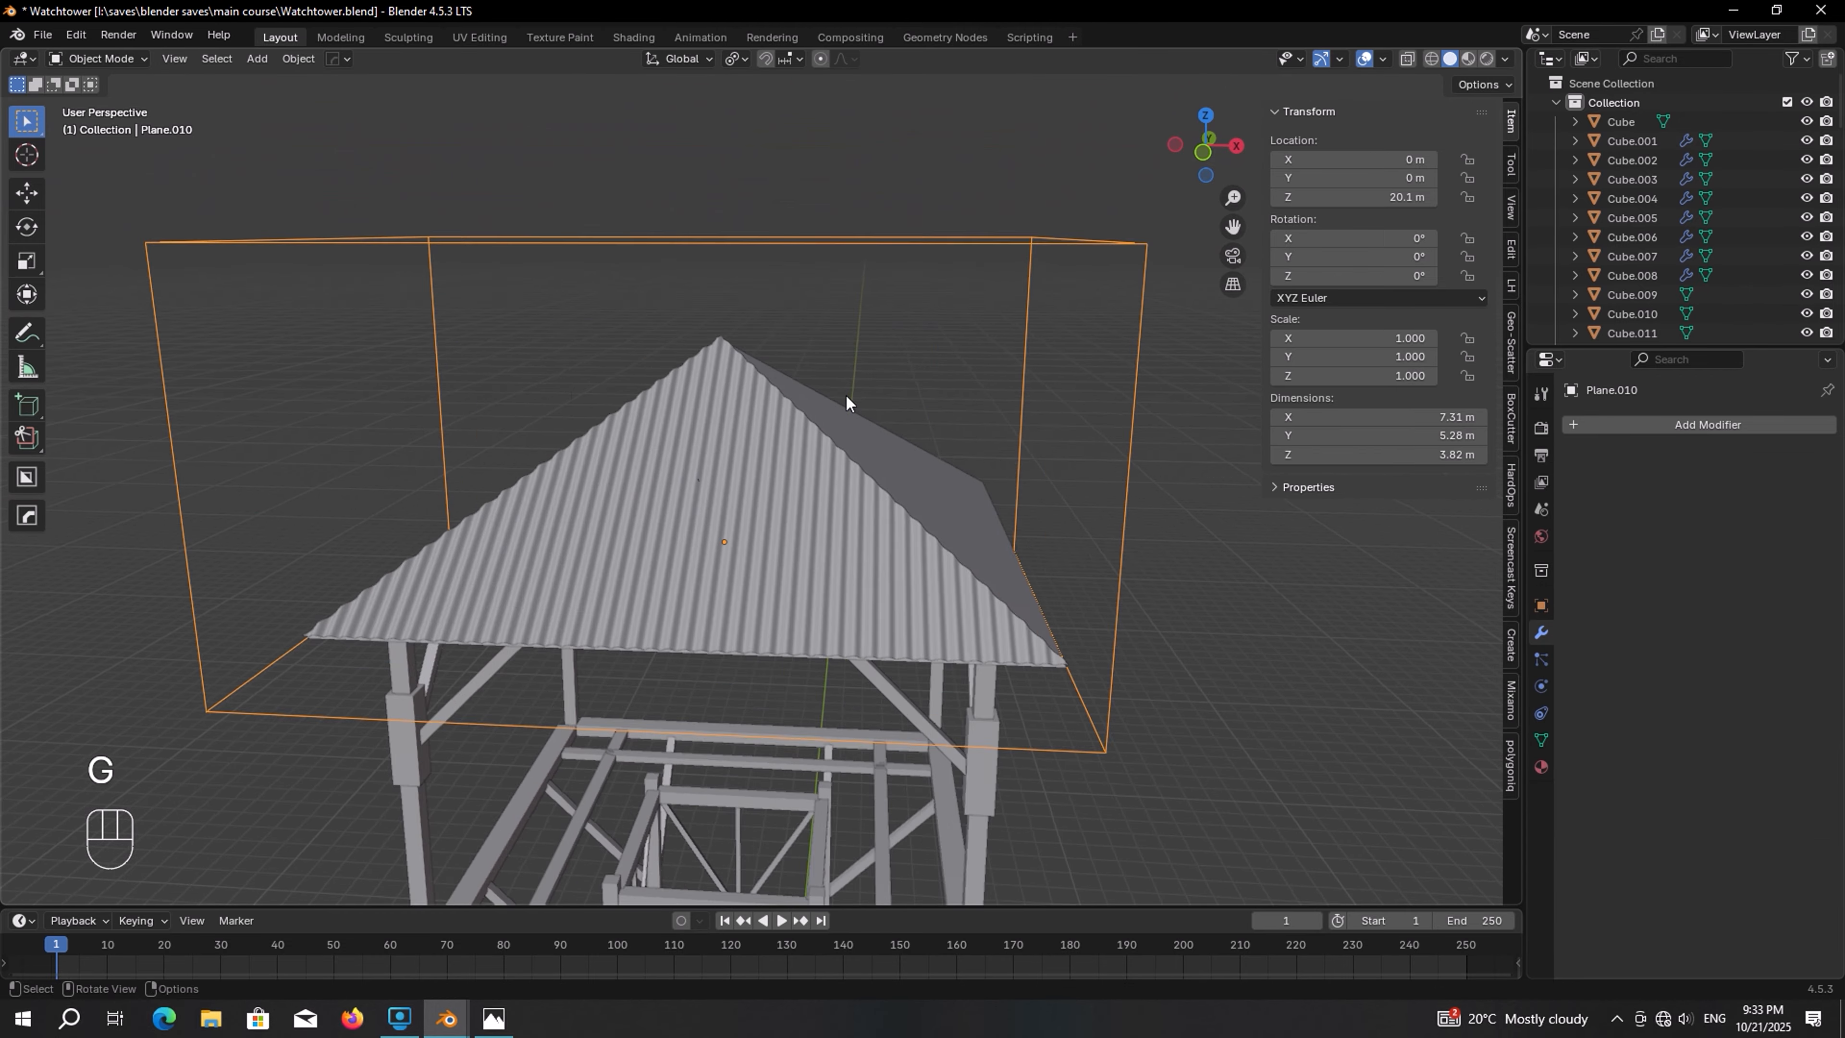
{"action": "middle_click_drag", "start_coordinate": [847, 394], "coordinate": [782, 397]}
{"action": "left_click", "coordinate": [782, 397]}
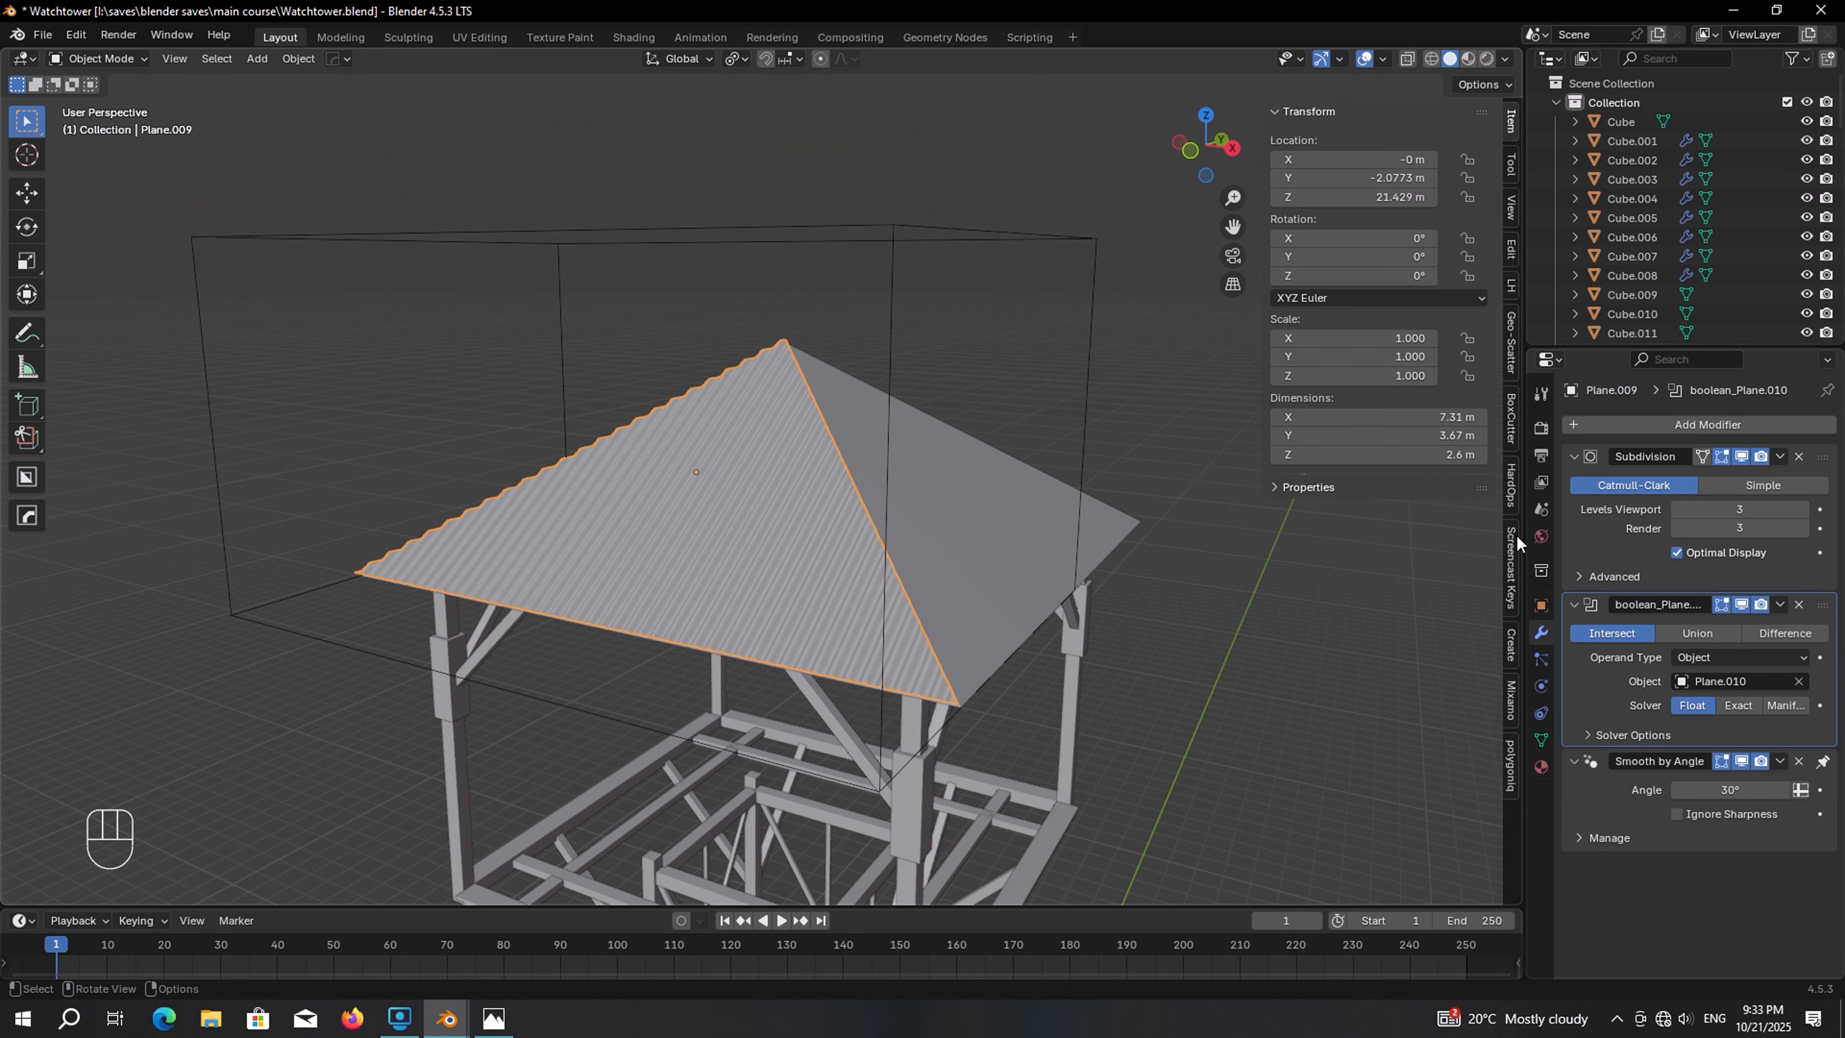
{"action": "left_click", "coordinate": [1781, 604]}
{"action": "left_click", "coordinate": [1693, 626]}
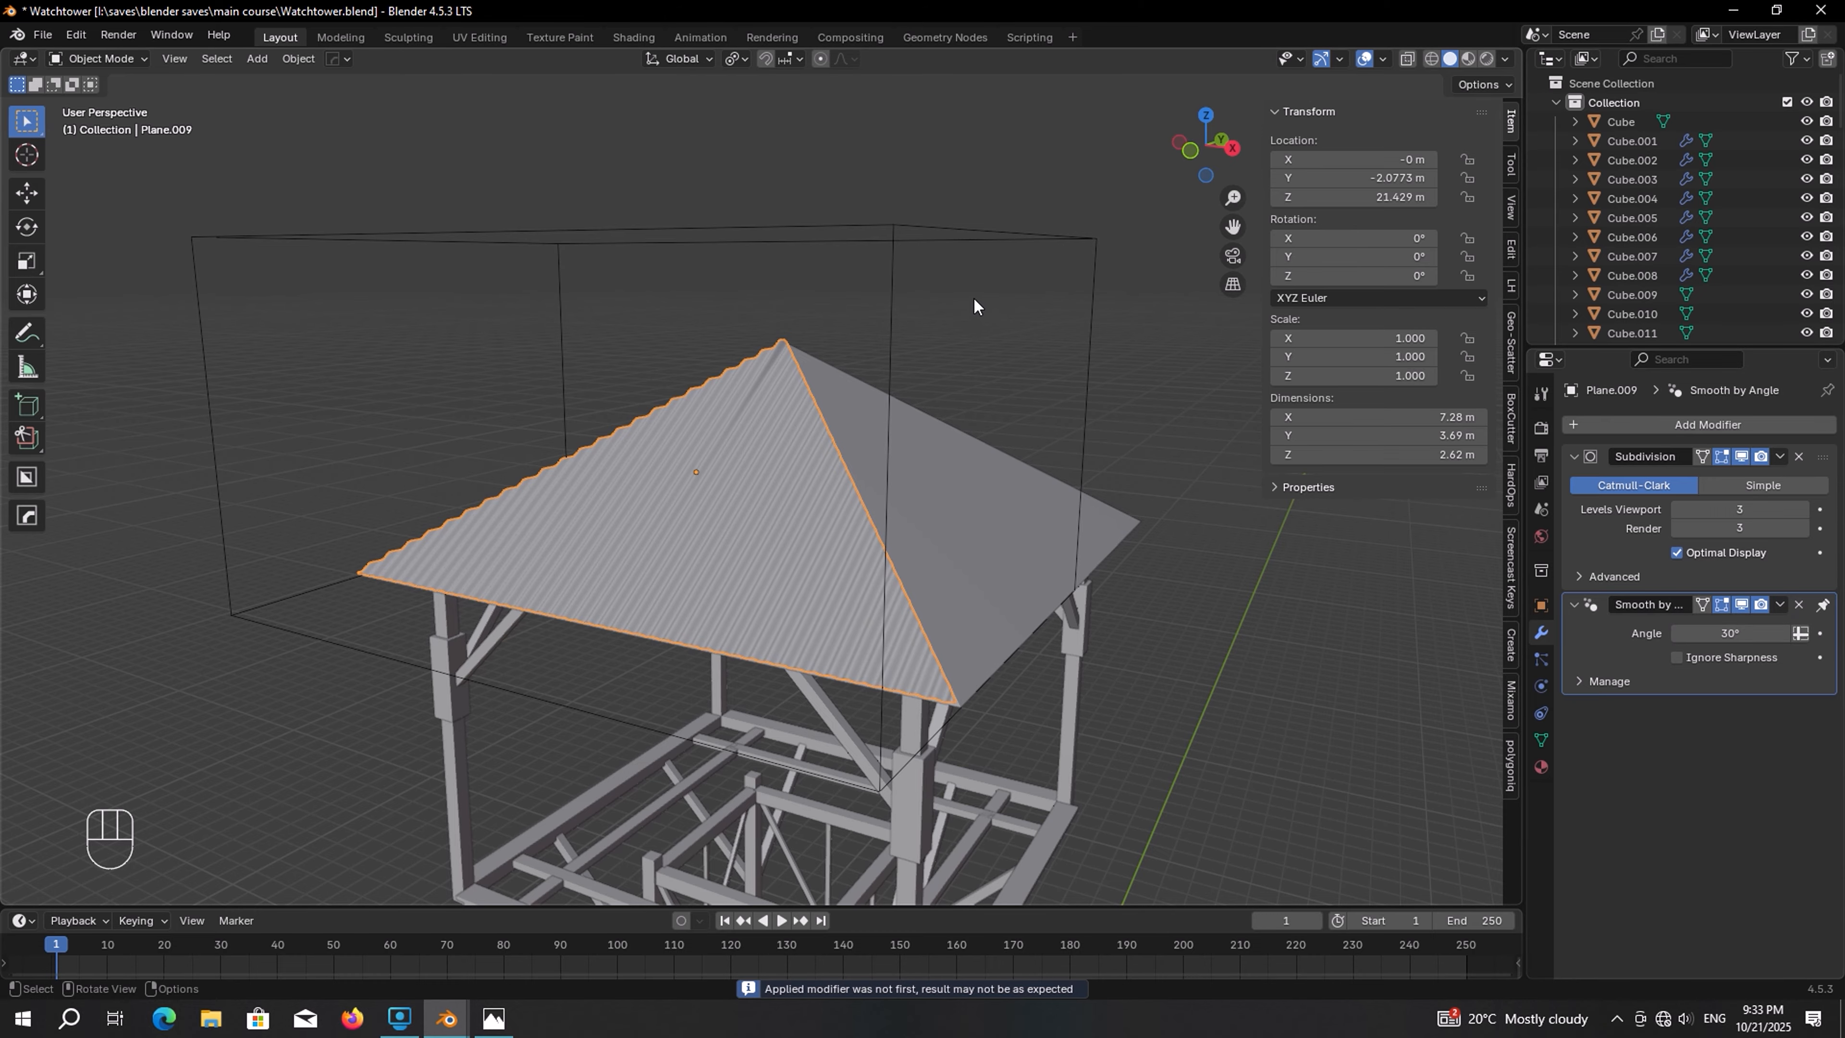
Delete the extruded cutter block
{"action": "middle_click_drag", "start_coordinate": [976, 301], "coordinate": [693, 320]}
{"action": "left_click", "coordinate": [977, 219]}
{"action": "key", "text": "x"}
{"action": "left_click", "coordinate": [977, 218]}
In right view, nudge the trimmed sheet about 0.1 m along Y to sit on the roof surface
{"action": "scroll", "coordinate": [928, 245], "scroll_direction": "up", "scroll_amount": 5}
{"action": "left_click", "coordinate": [693, 320]}
{"action": "key", "text": "KP_3"}
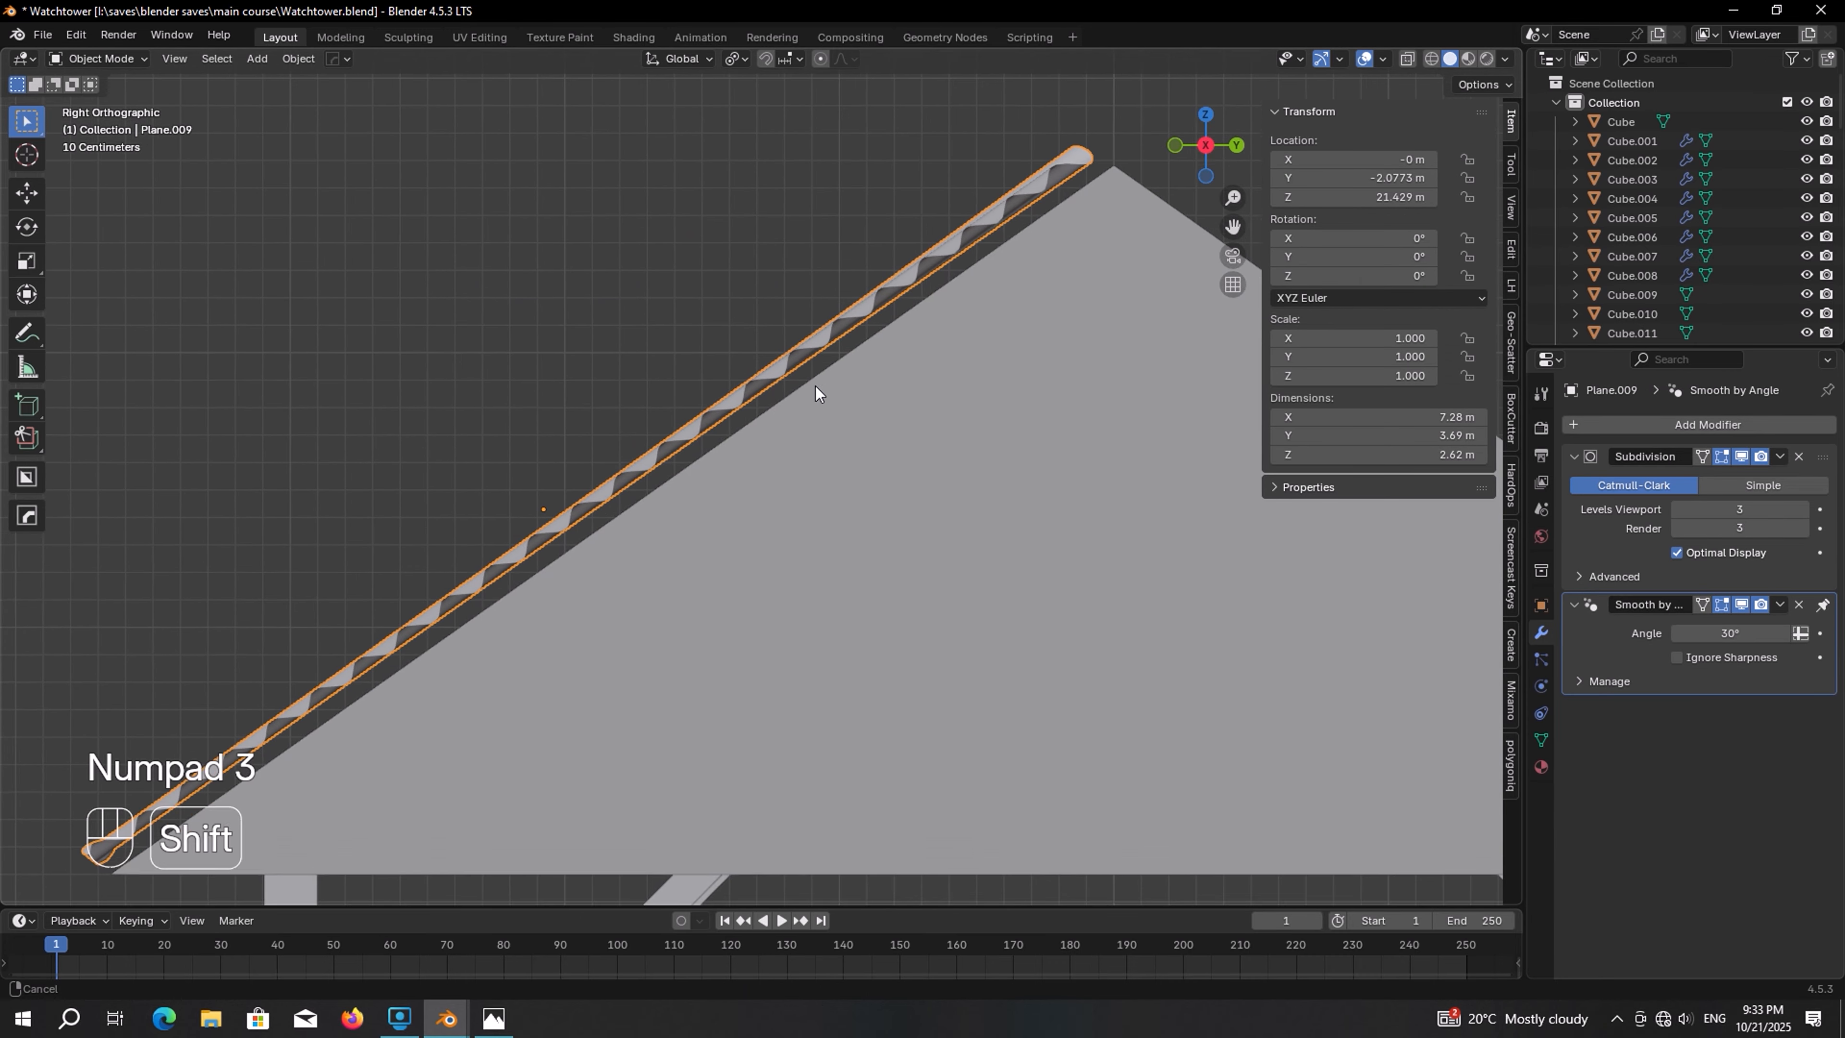
{"action": "key", "text": "g"}
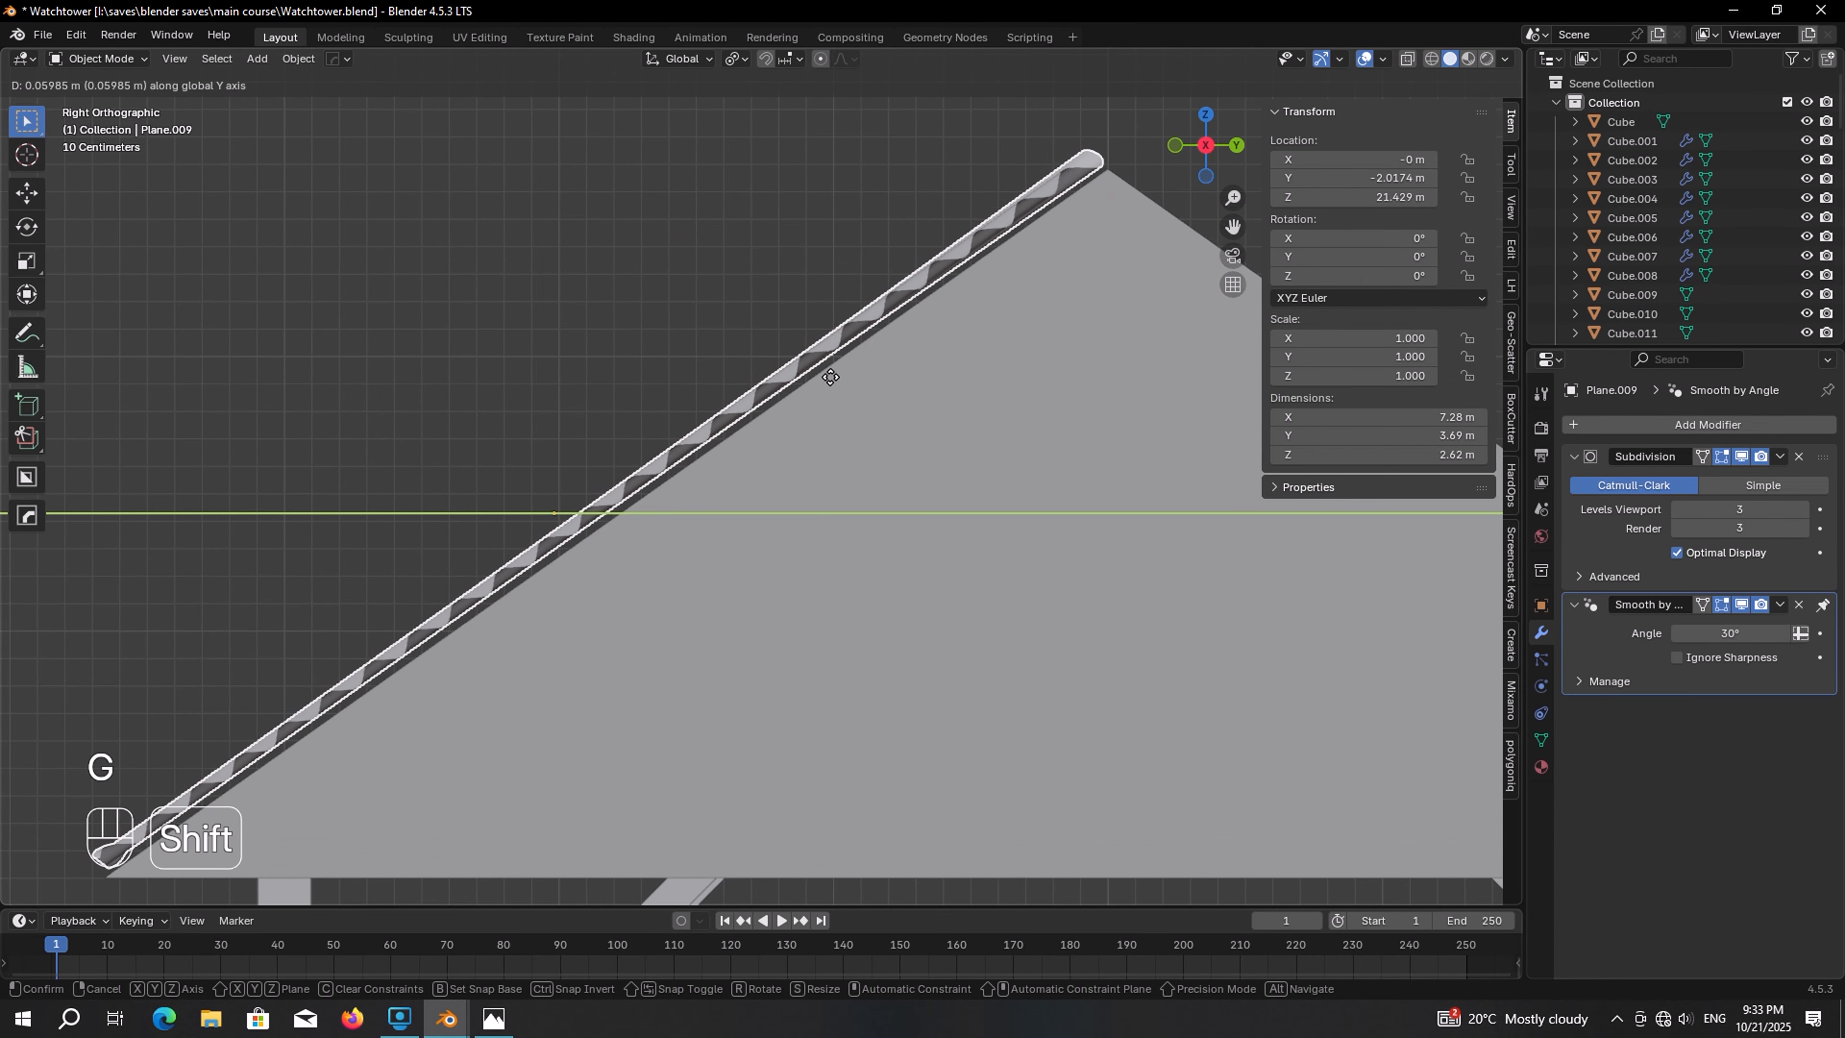
{"action": "left_click", "coordinate": [959, 376]}
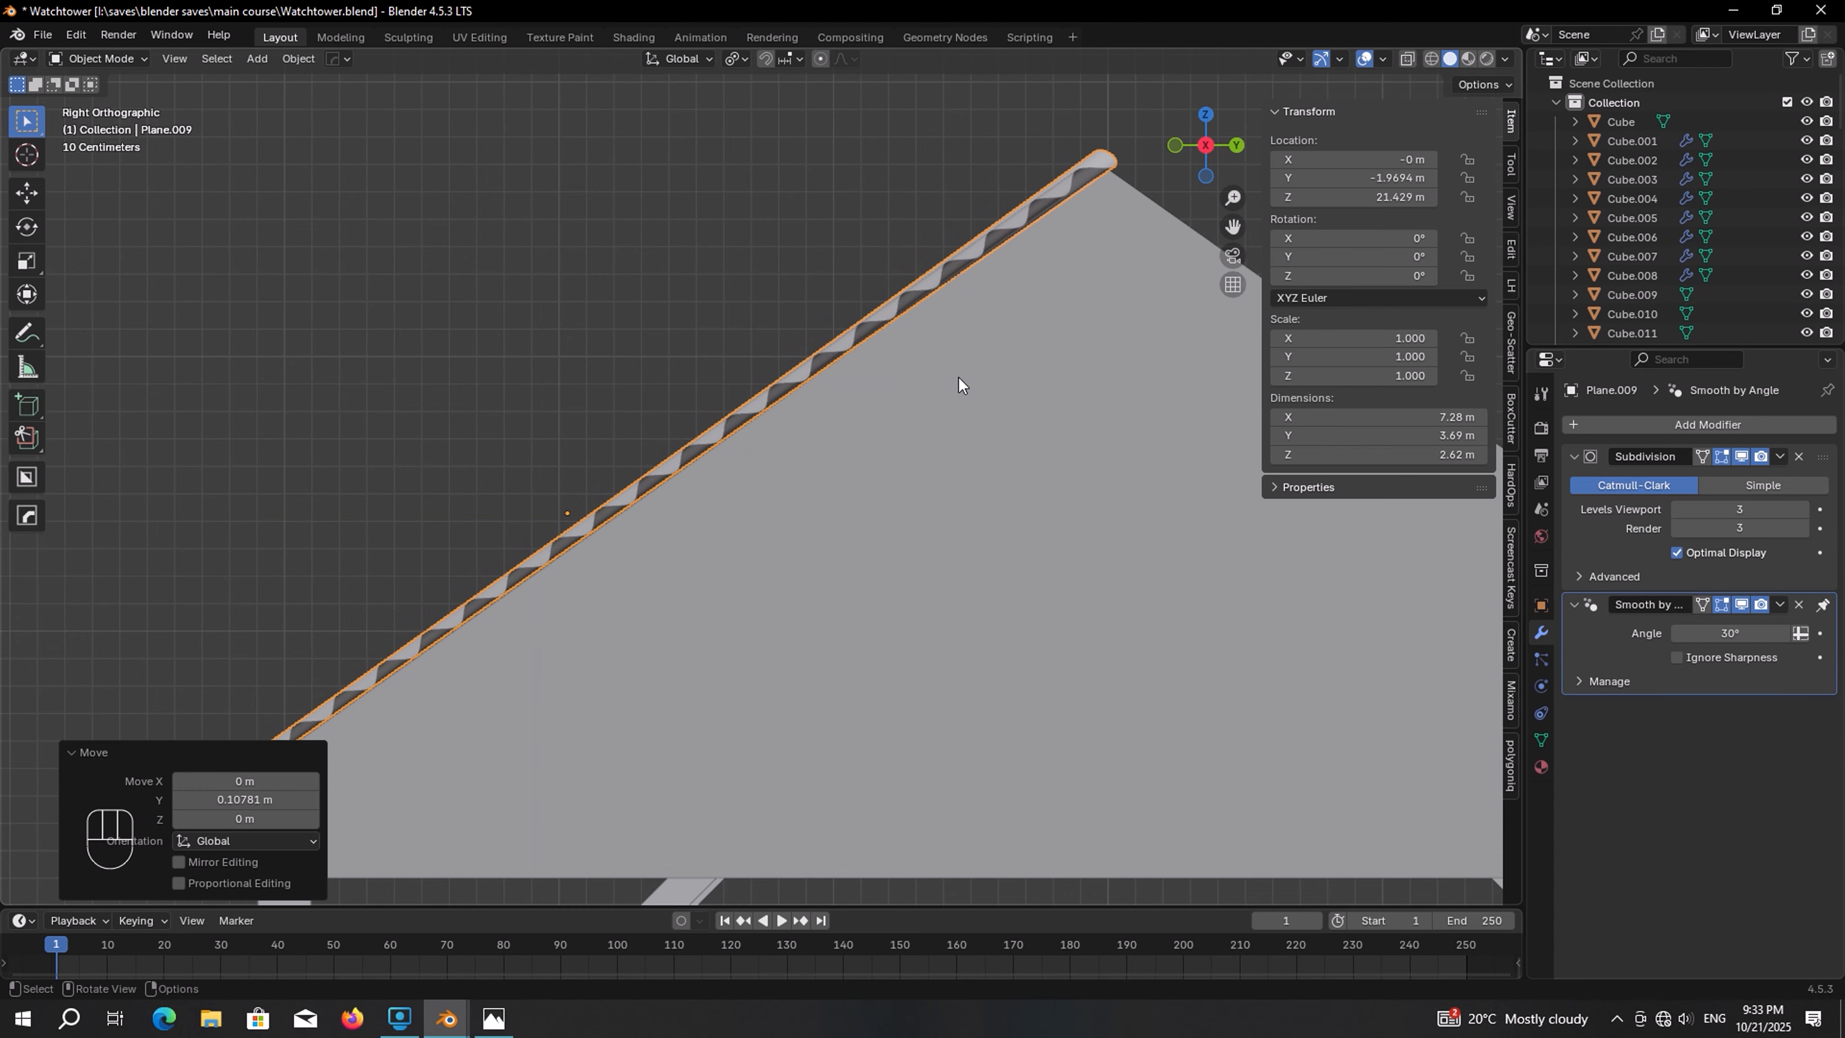
Set the pivot to 3D Cursor, duplicate the roof sheet rotated 90° about Z, and repeat twice to cover all four sides
{"action": "middle_click_drag", "start_coordinate": [959, 378], "coordinate": [733, 103]}
{"action": "left_click", "coordinate": [736, 59]}
{"action": "left_click", "coordinate": [781, 129]}
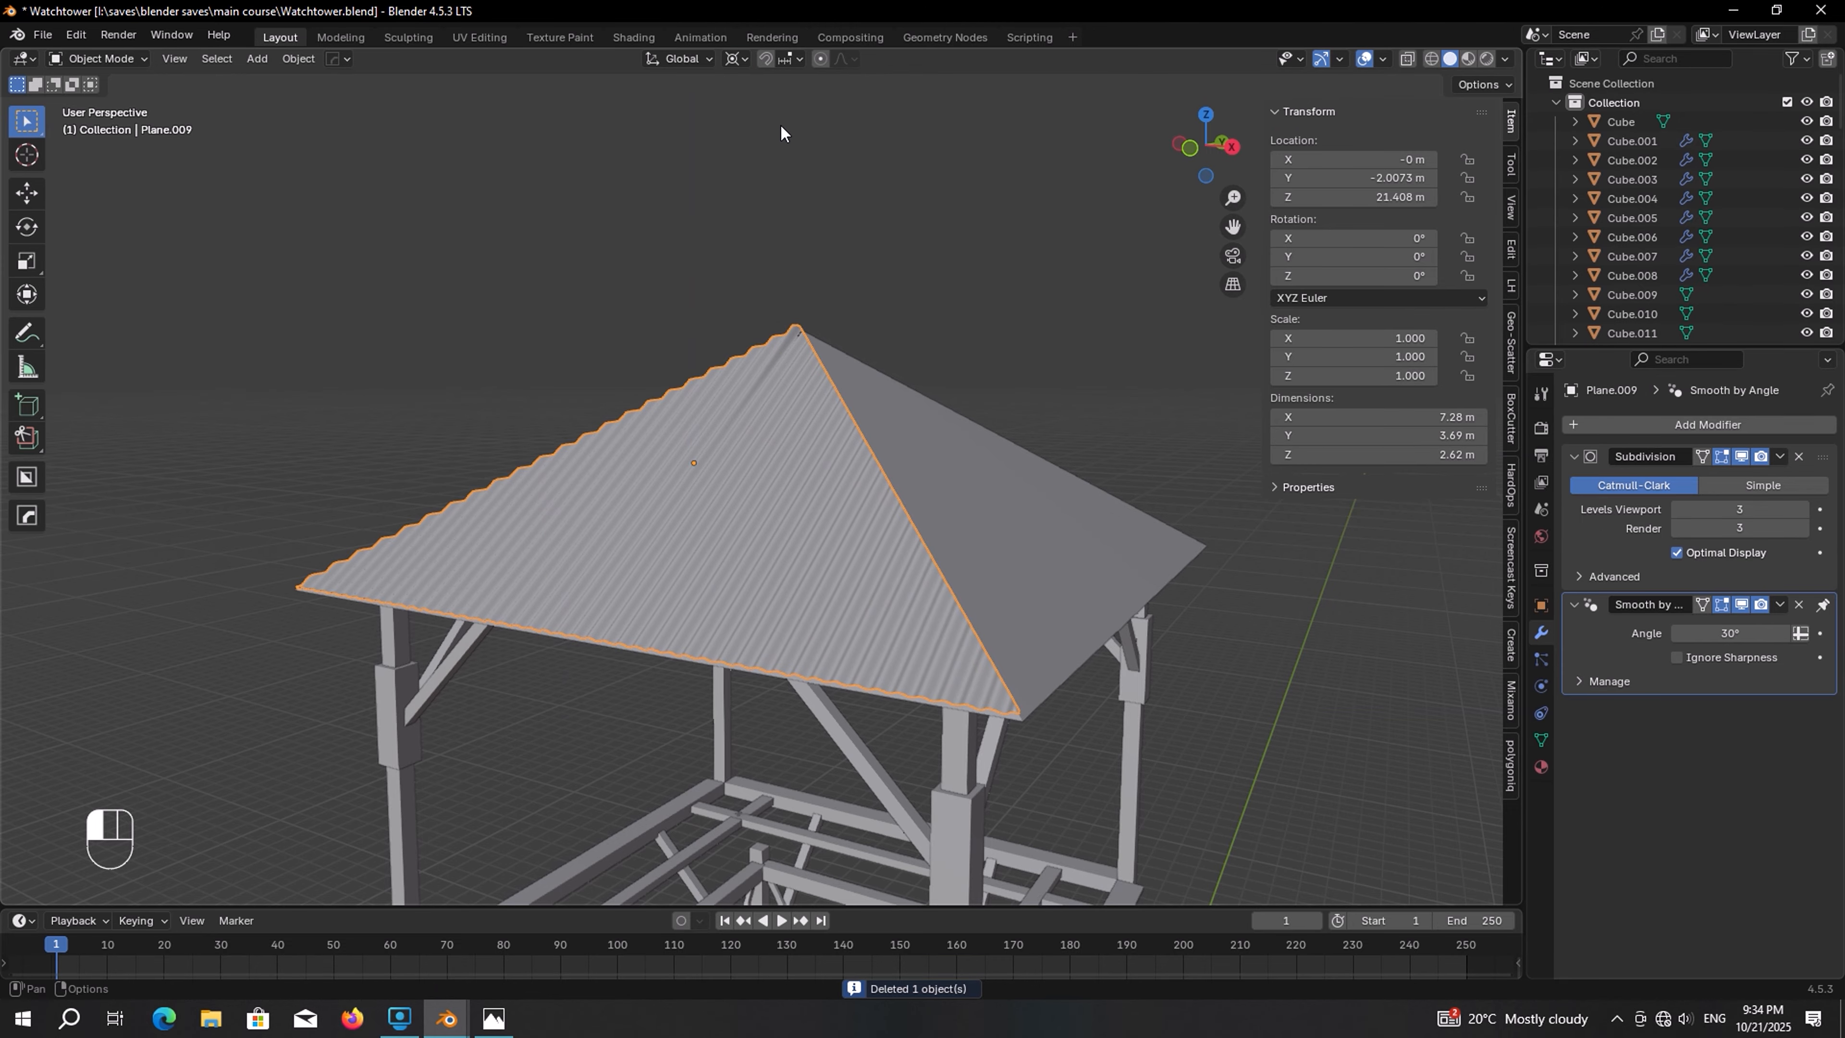
{"action": "key", "text": "shift+d"}
{"action": "key", "text": "r"}
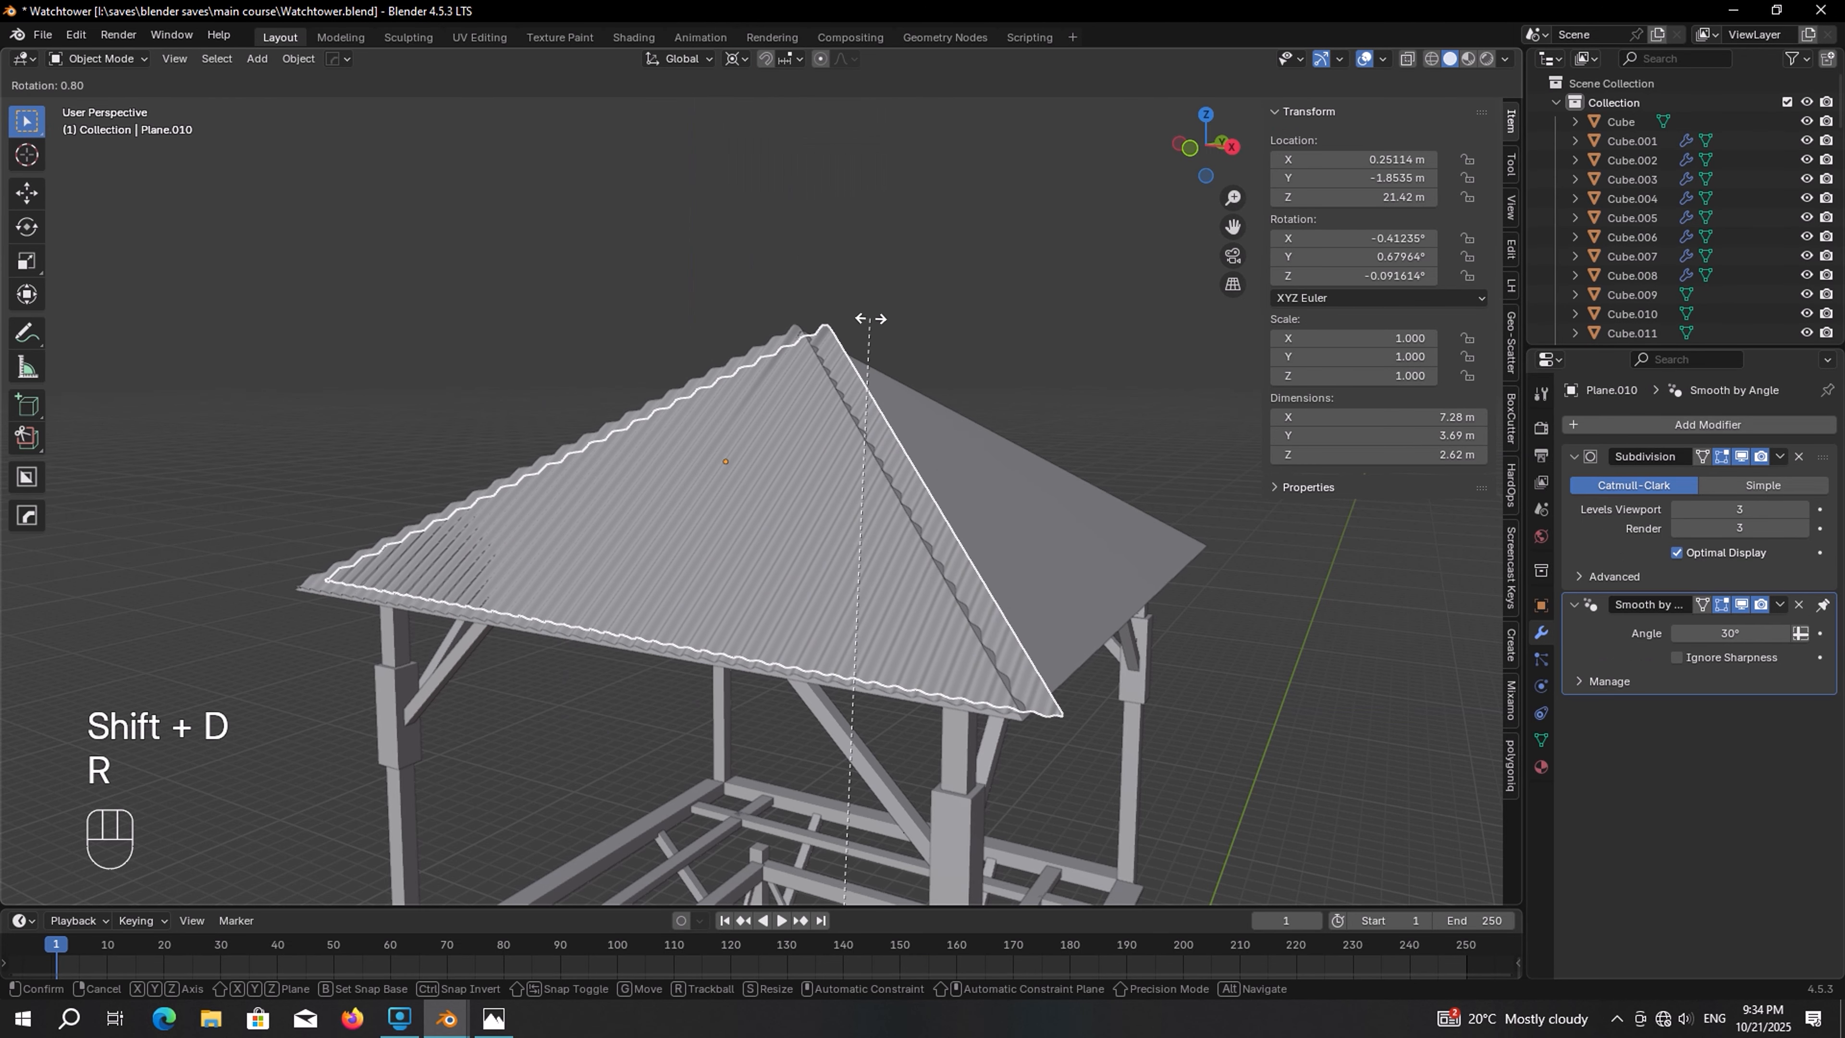
{"action": "key", "text": "z"}
{"action": "key", "text": "KP_9"}
{"action": "key", "text": "KP_0"}
{"action": "key", "text": "KP_Enter"}
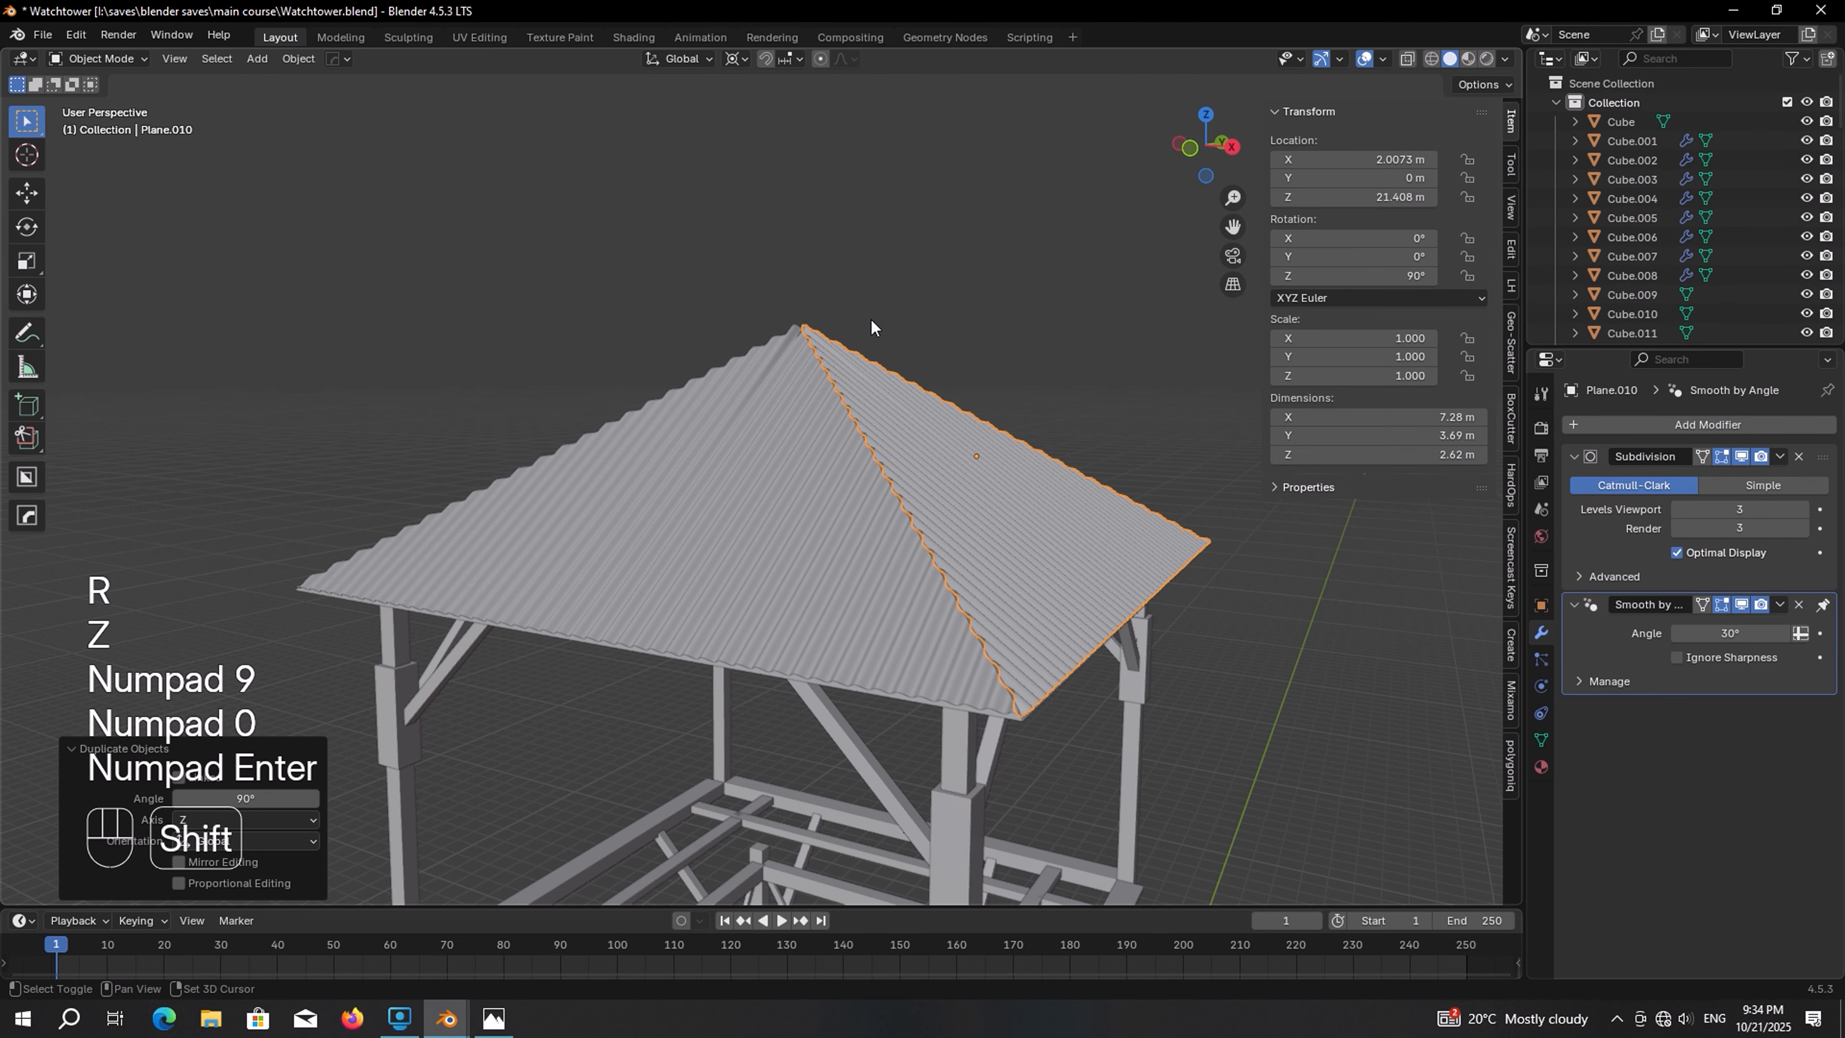
{"action": "key", "text": "shift+r"}
{"action": "key", "text": "shift+r"}
{"action": "middle_click_drag", "start_coordinate": [871, 318], "coordinate": [700, 379]}
{"action": "key", "text": "alt+a"}
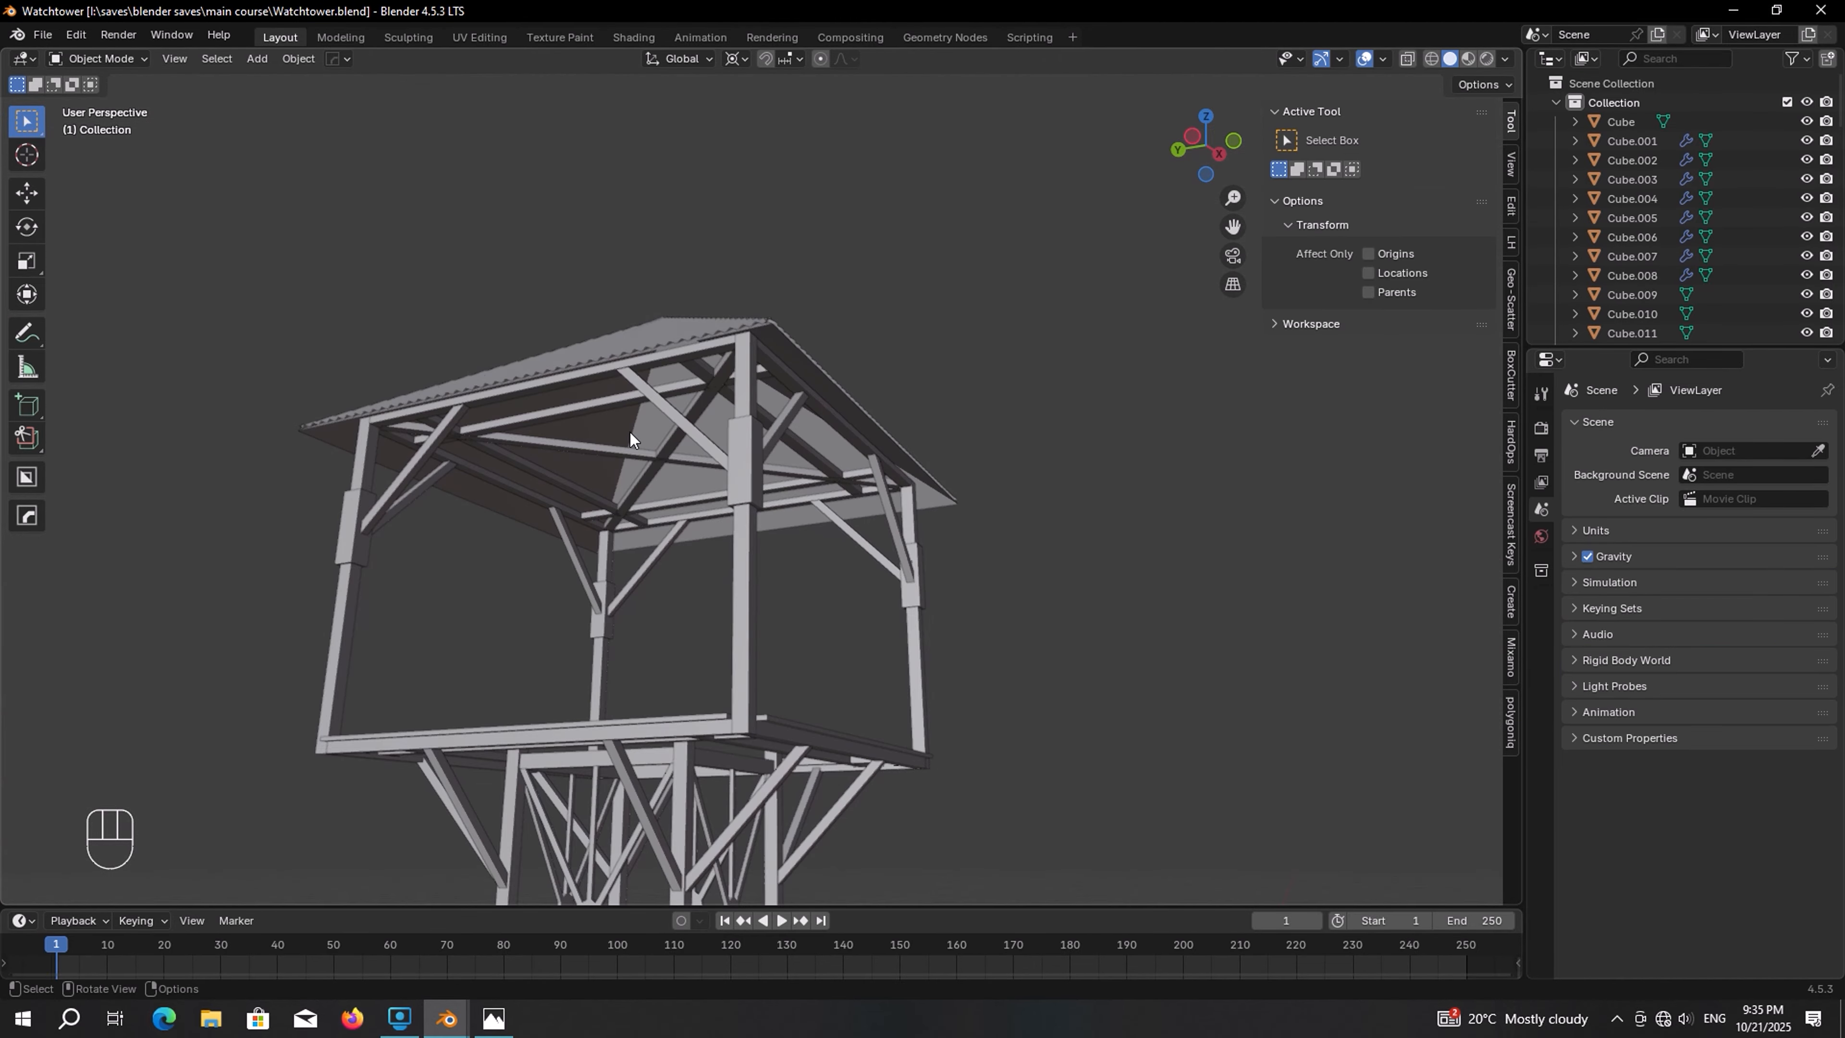
{"action": "left_click", "coordinate": [631, 426]}
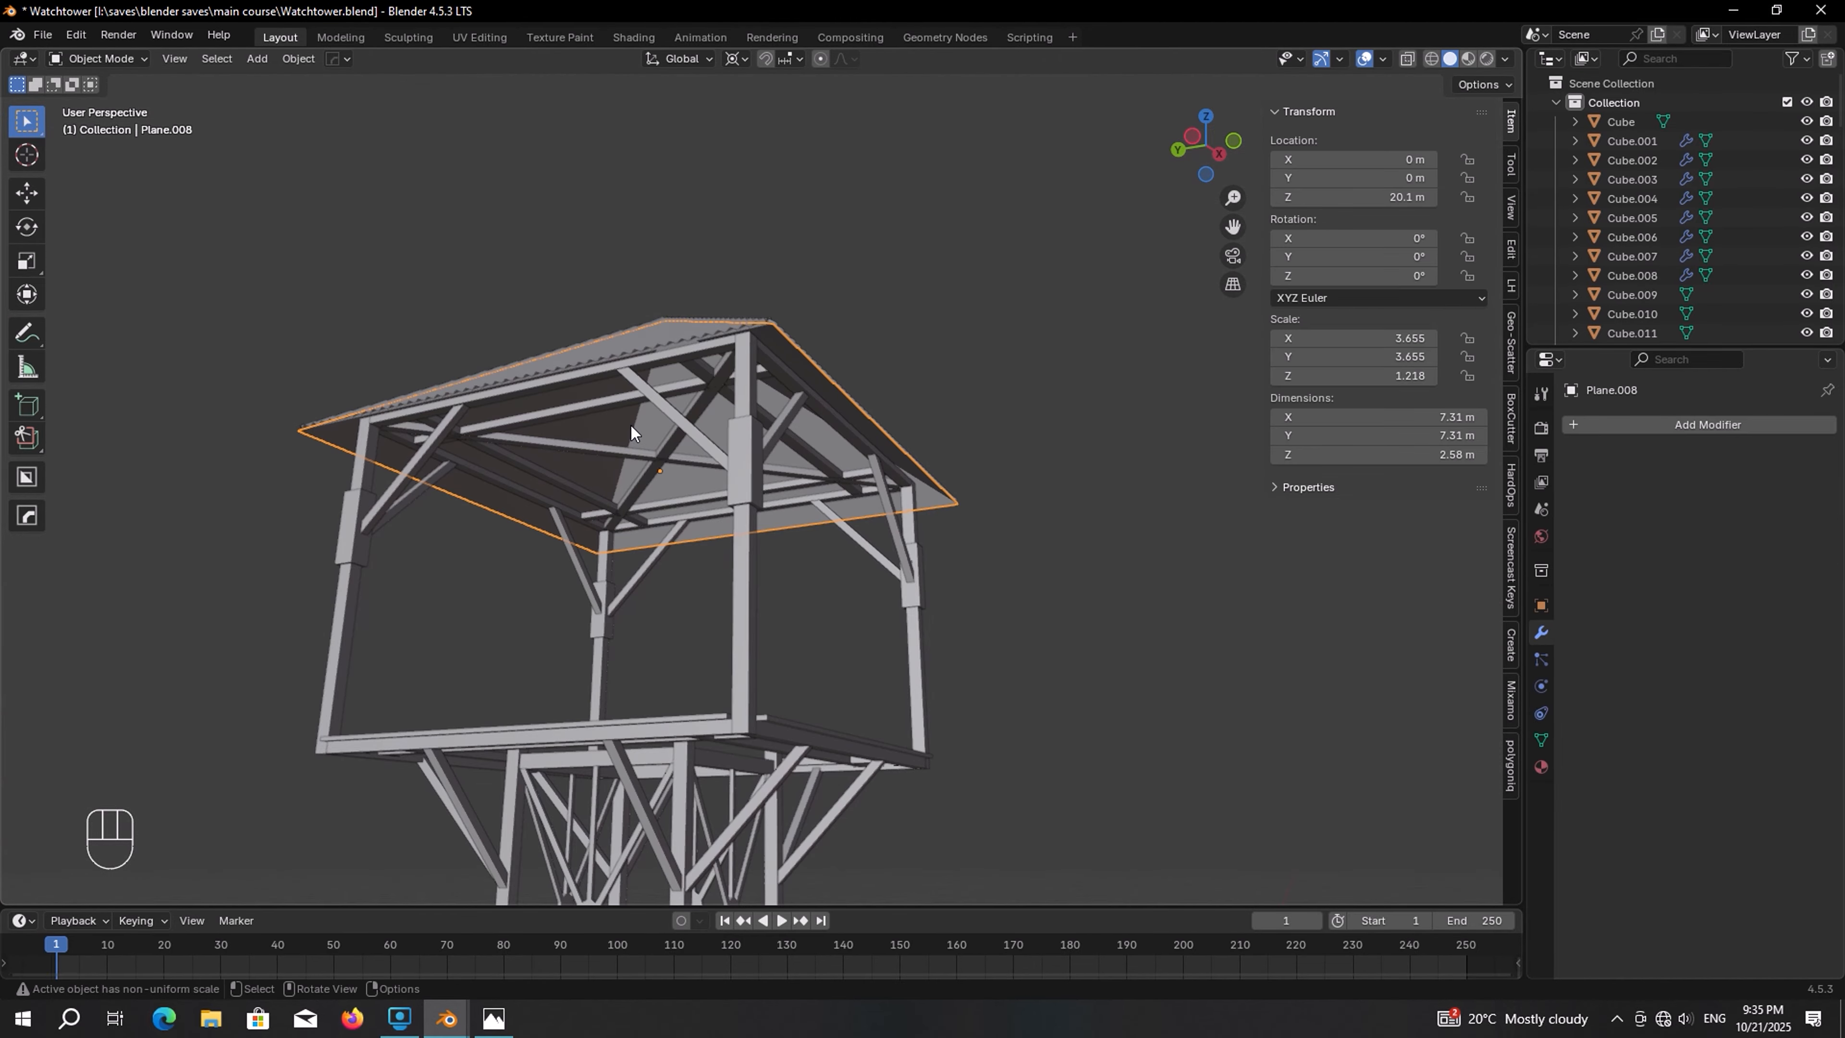
{"action": "middle_click_drag", "start_coordinate": [631, 425], "coordinate": [651, 459]}
{"action": "scroll", "coordinate": [652, 458], "scroll_direction": "down", "scroll_amount": 3}
{"action": "key", "text": "g"}
{"action": "right_click", "coordinate": [684, 366]}
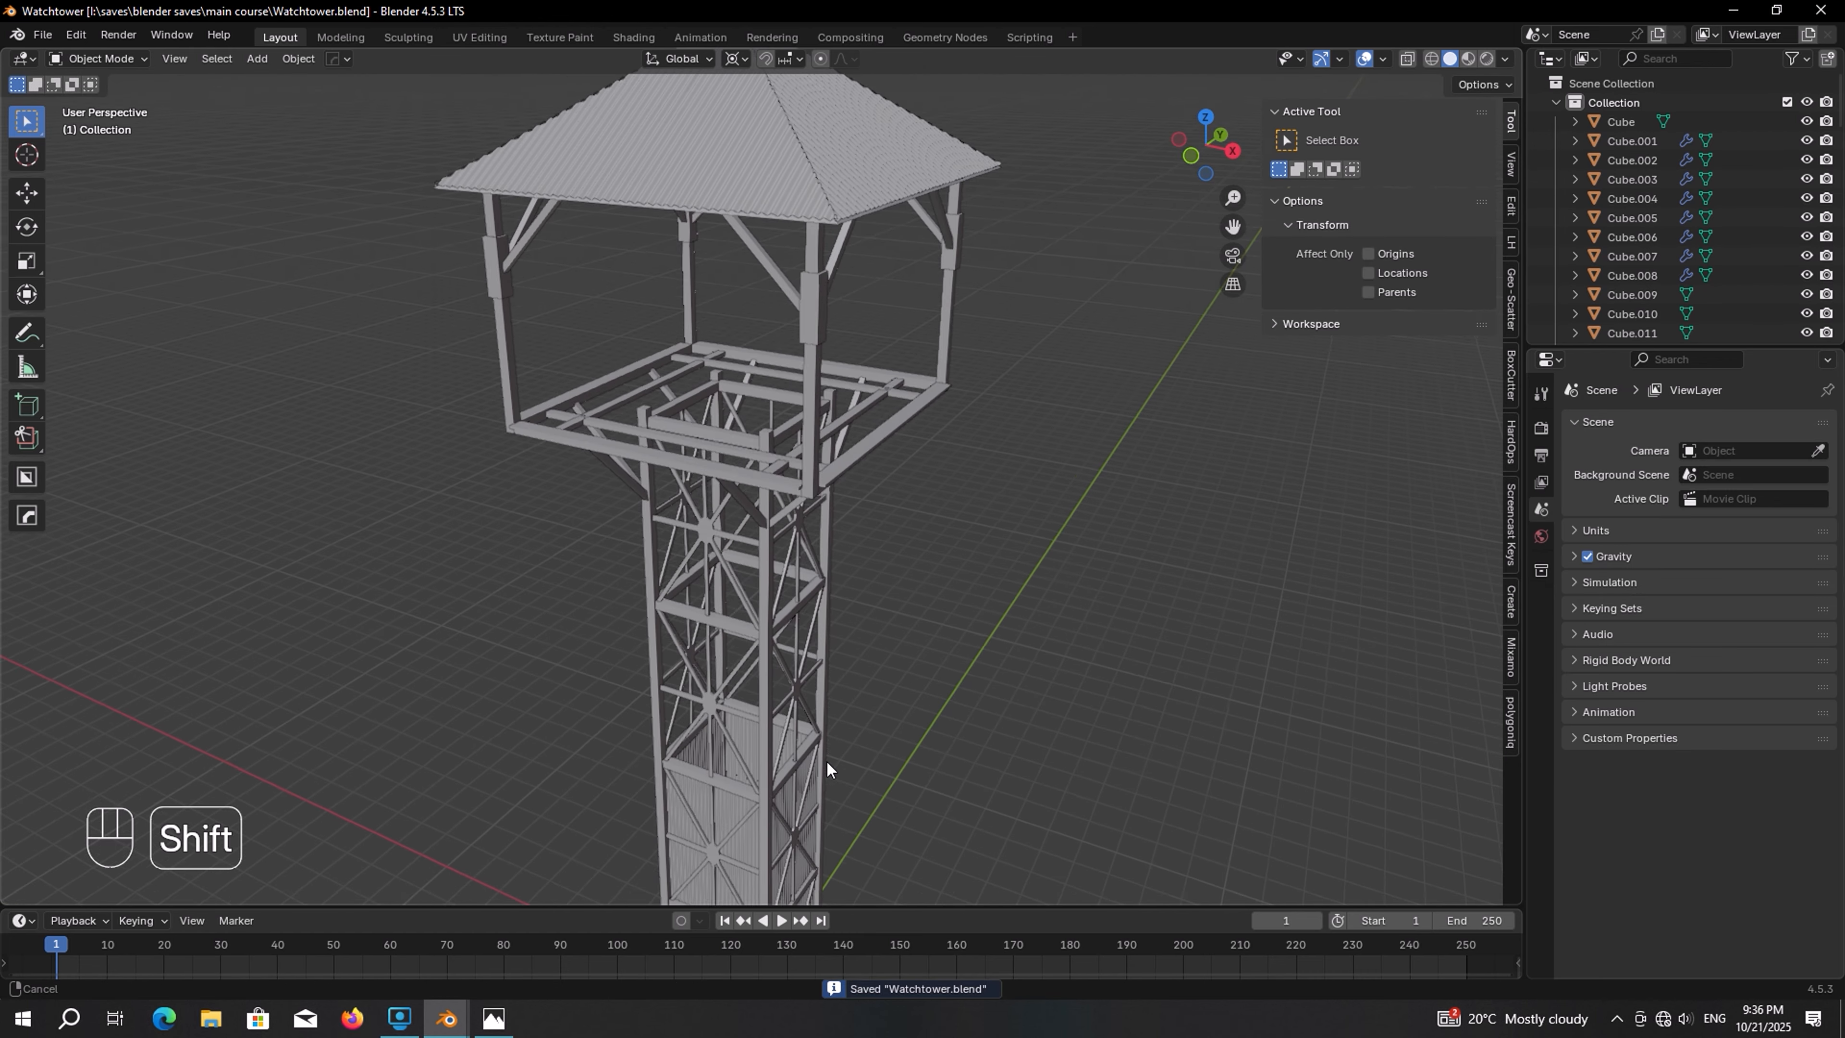
Duplicate a tower wall sheet about 10.25 m upward and remove its Array modifier
{"action": "middle_click_drag", "start_coordinate": [826, 760], "coordinate": [773, 585], "text": "shift"}
{"action": "left_click", "coordinate": [771, 388]}
{"action": "scroll", "coordinate": [774, 387], "scroll_direction": "down", "scroll_amount": 2}
{"action": "key", "text": "shift+d"}
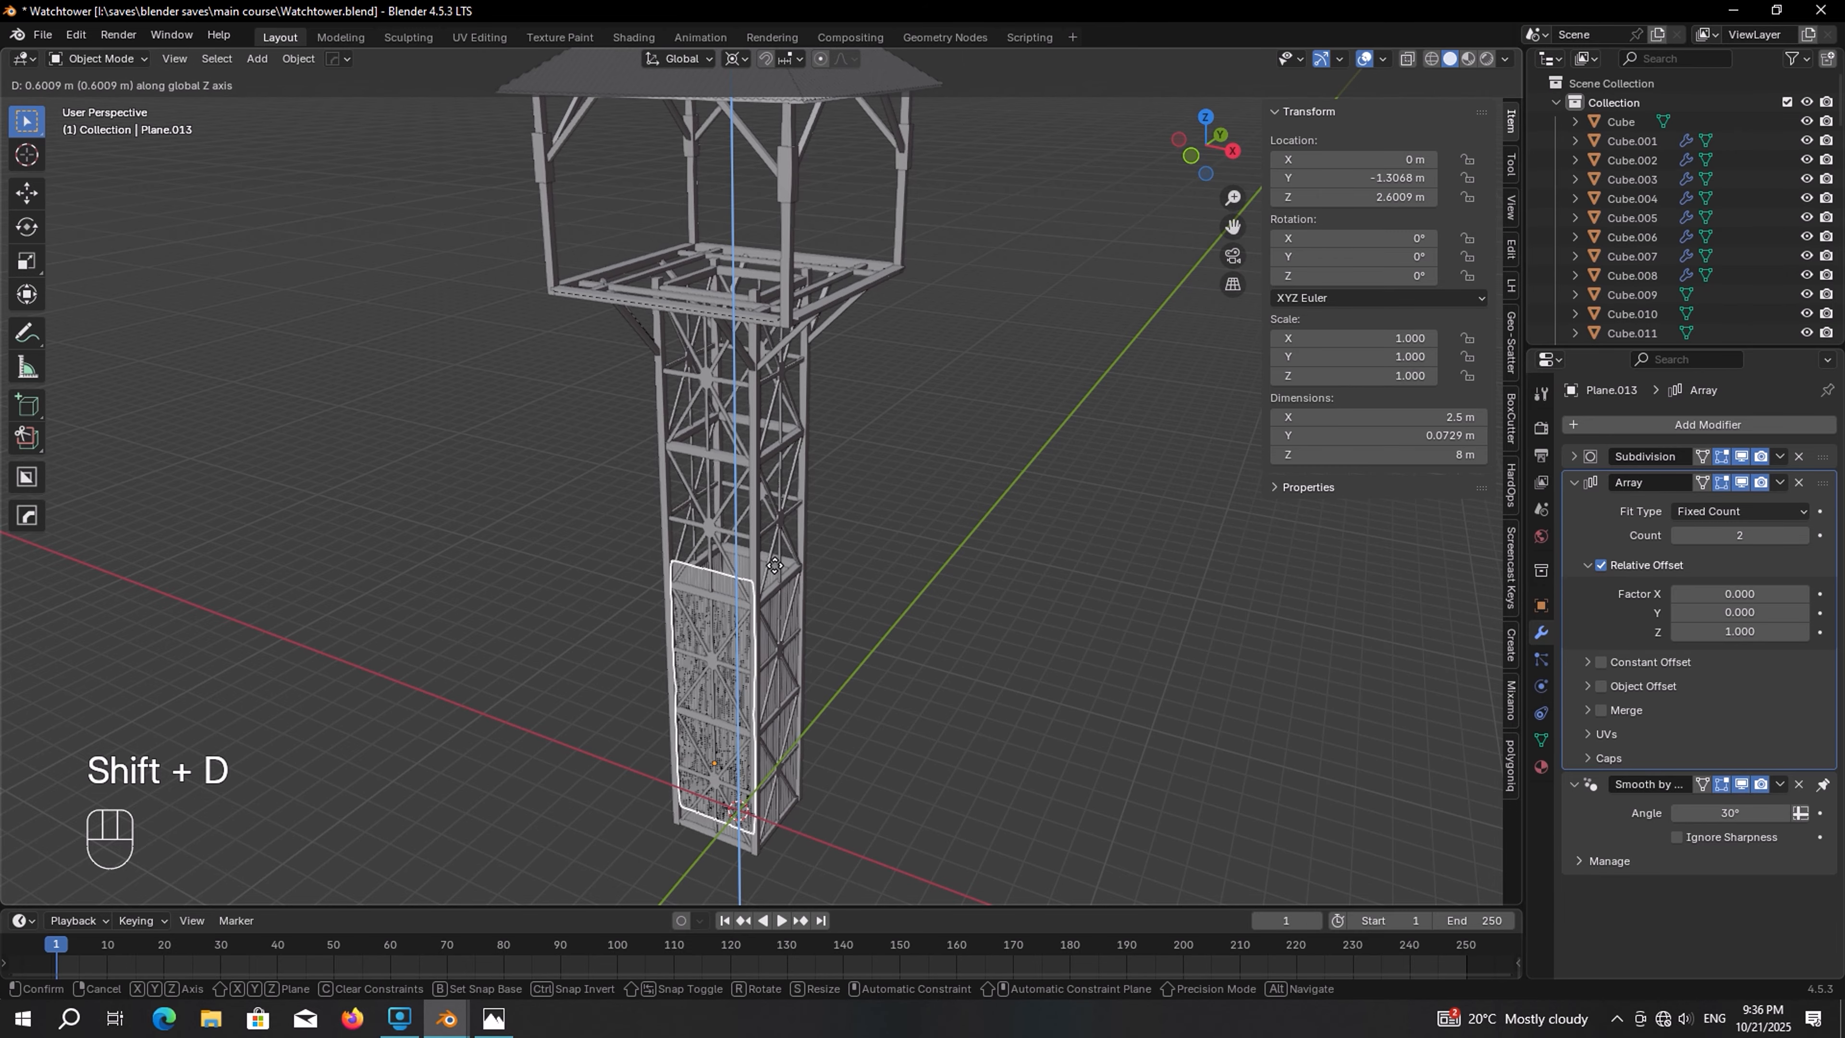
{"action": "left_click", "coordinate": [759, 287]}
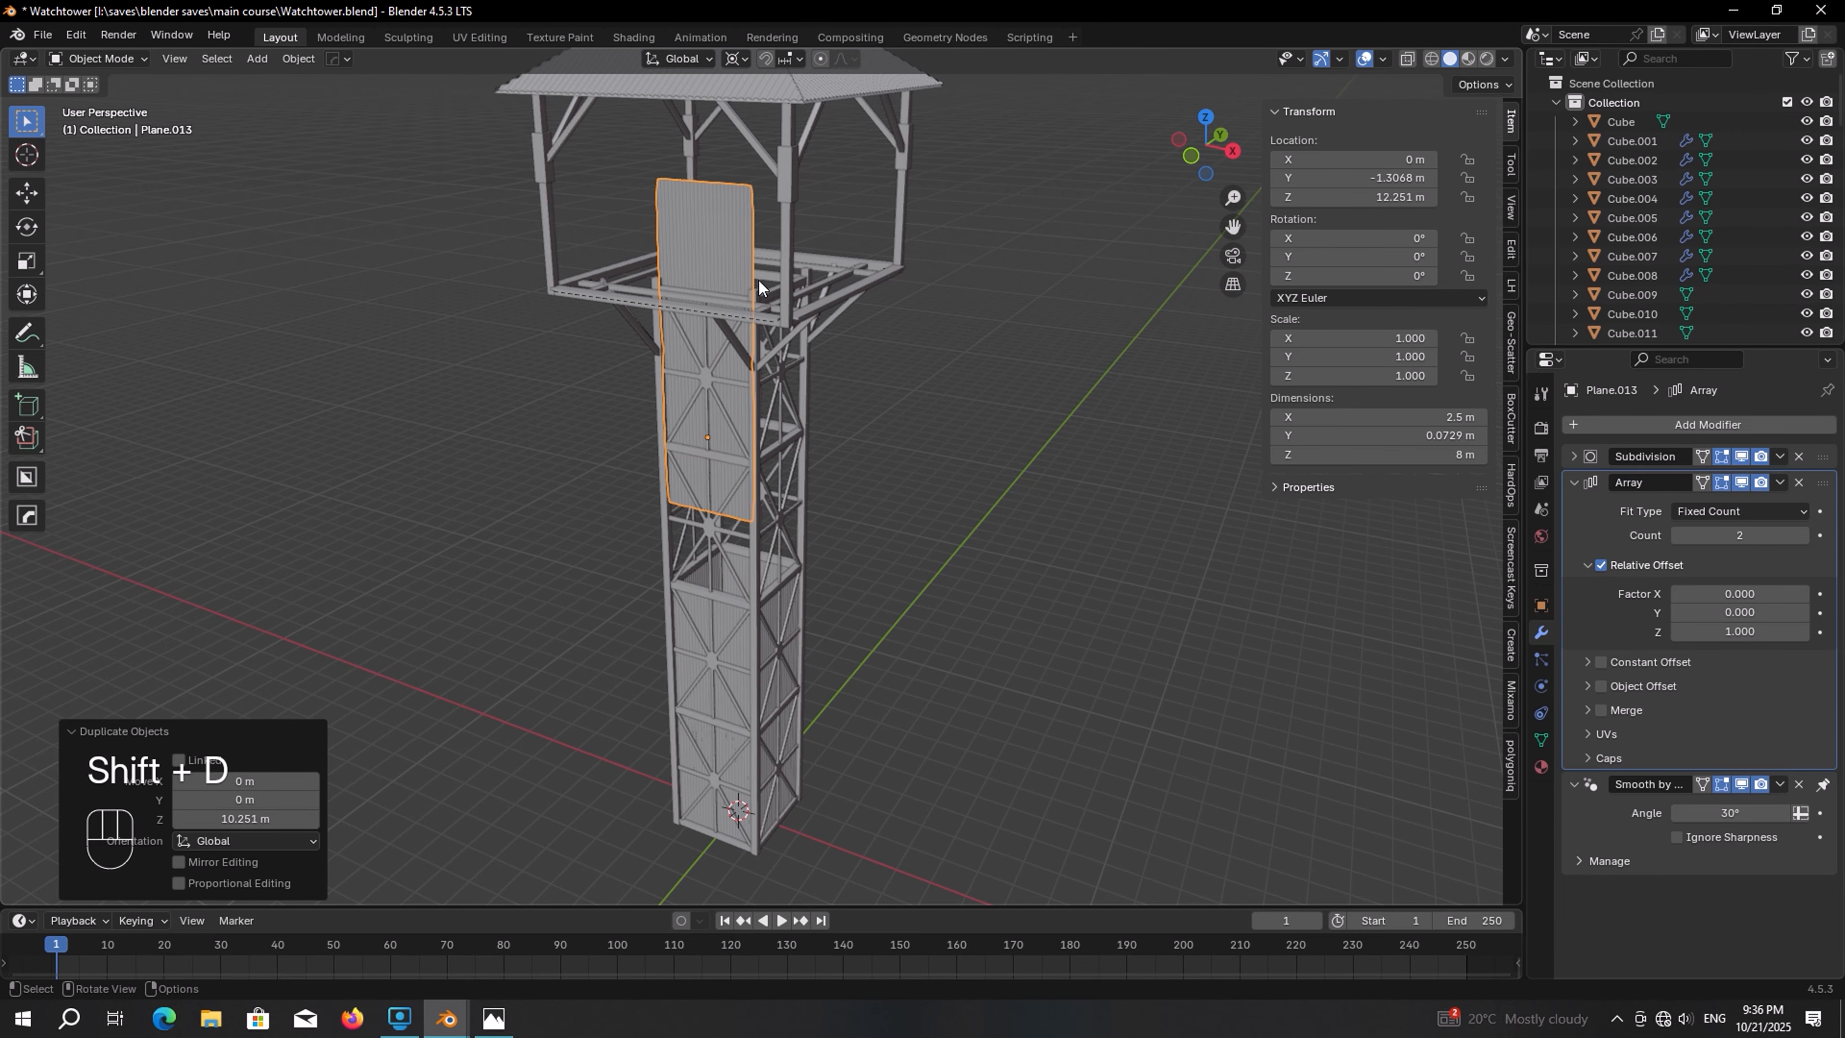
{"action": "left_click", "coordinate": [1800, 483]}
Set the duplicated sheet's X rotation to 90° and raise it about 3.7 m to the cabin floor
{"action": "middle_click_drag", "start_coordinate": [958, 427], "coordinate": [980, 478], "text": "shift"}
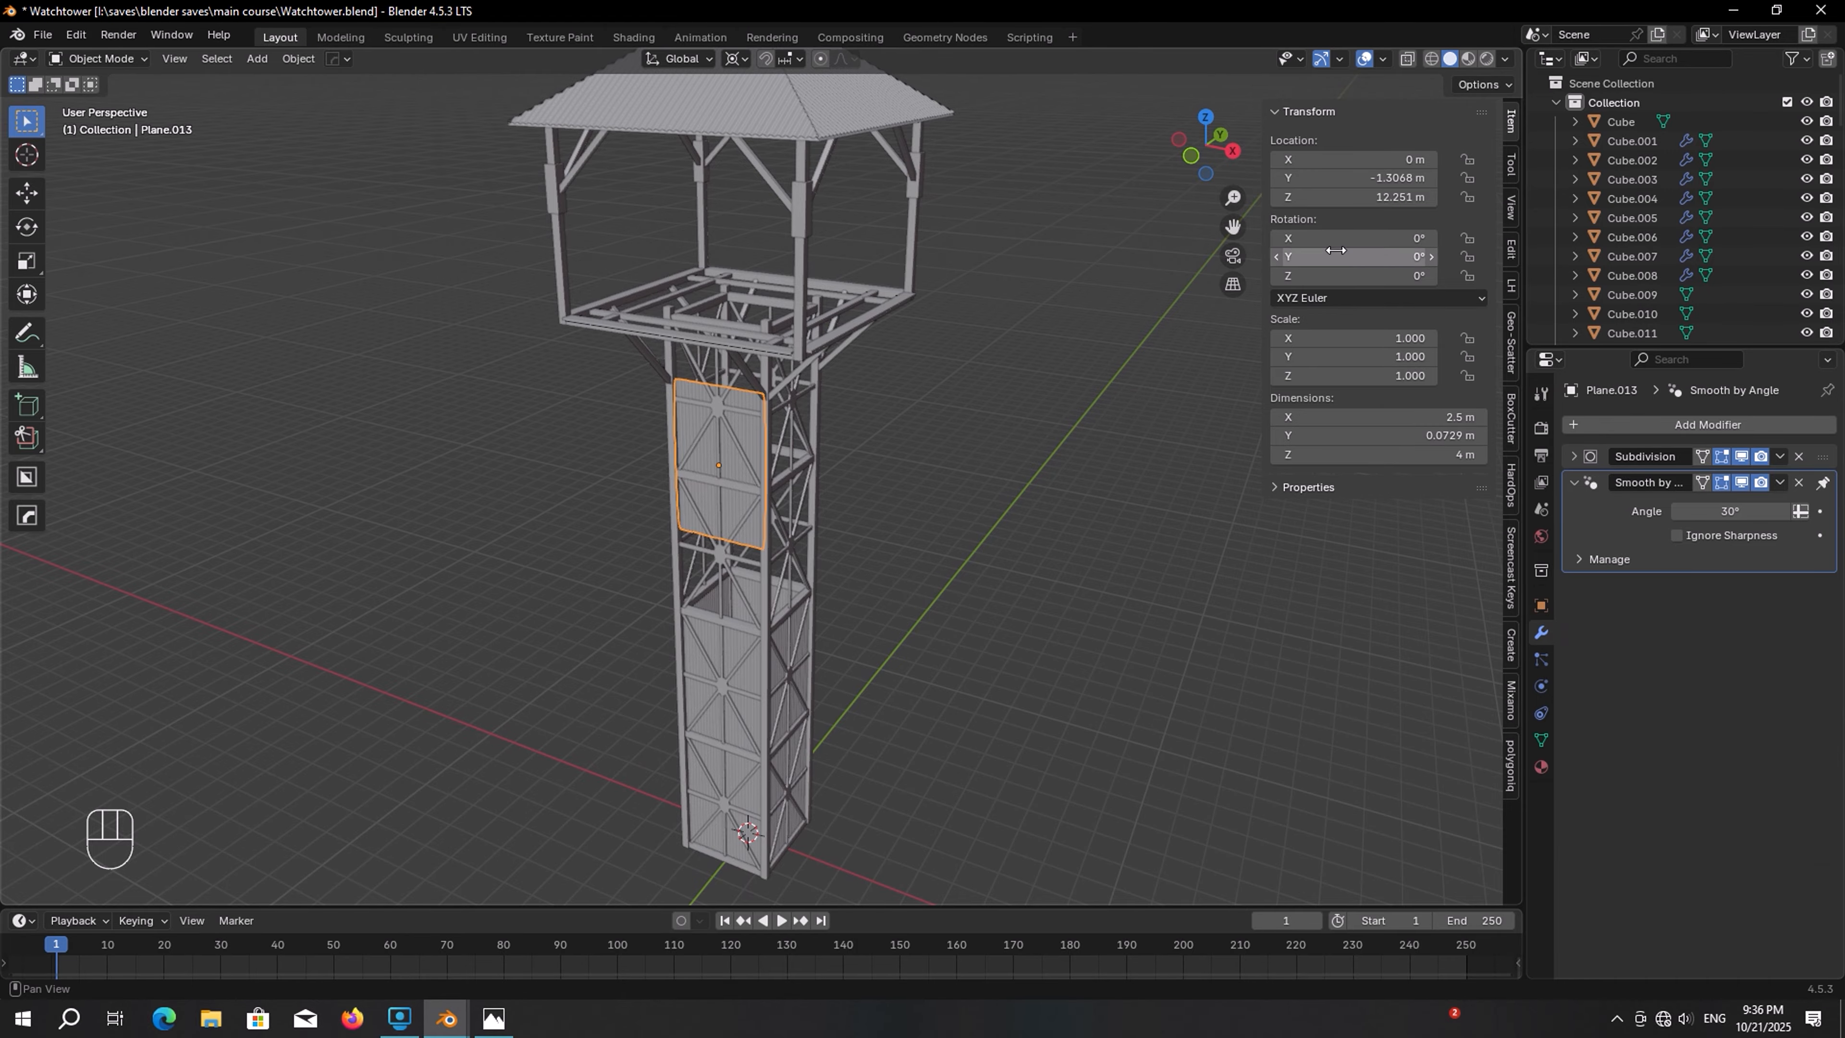
{"action": "double_click", "coordinate": [1368, 239]}
{"action": "key", "text": "Return"}
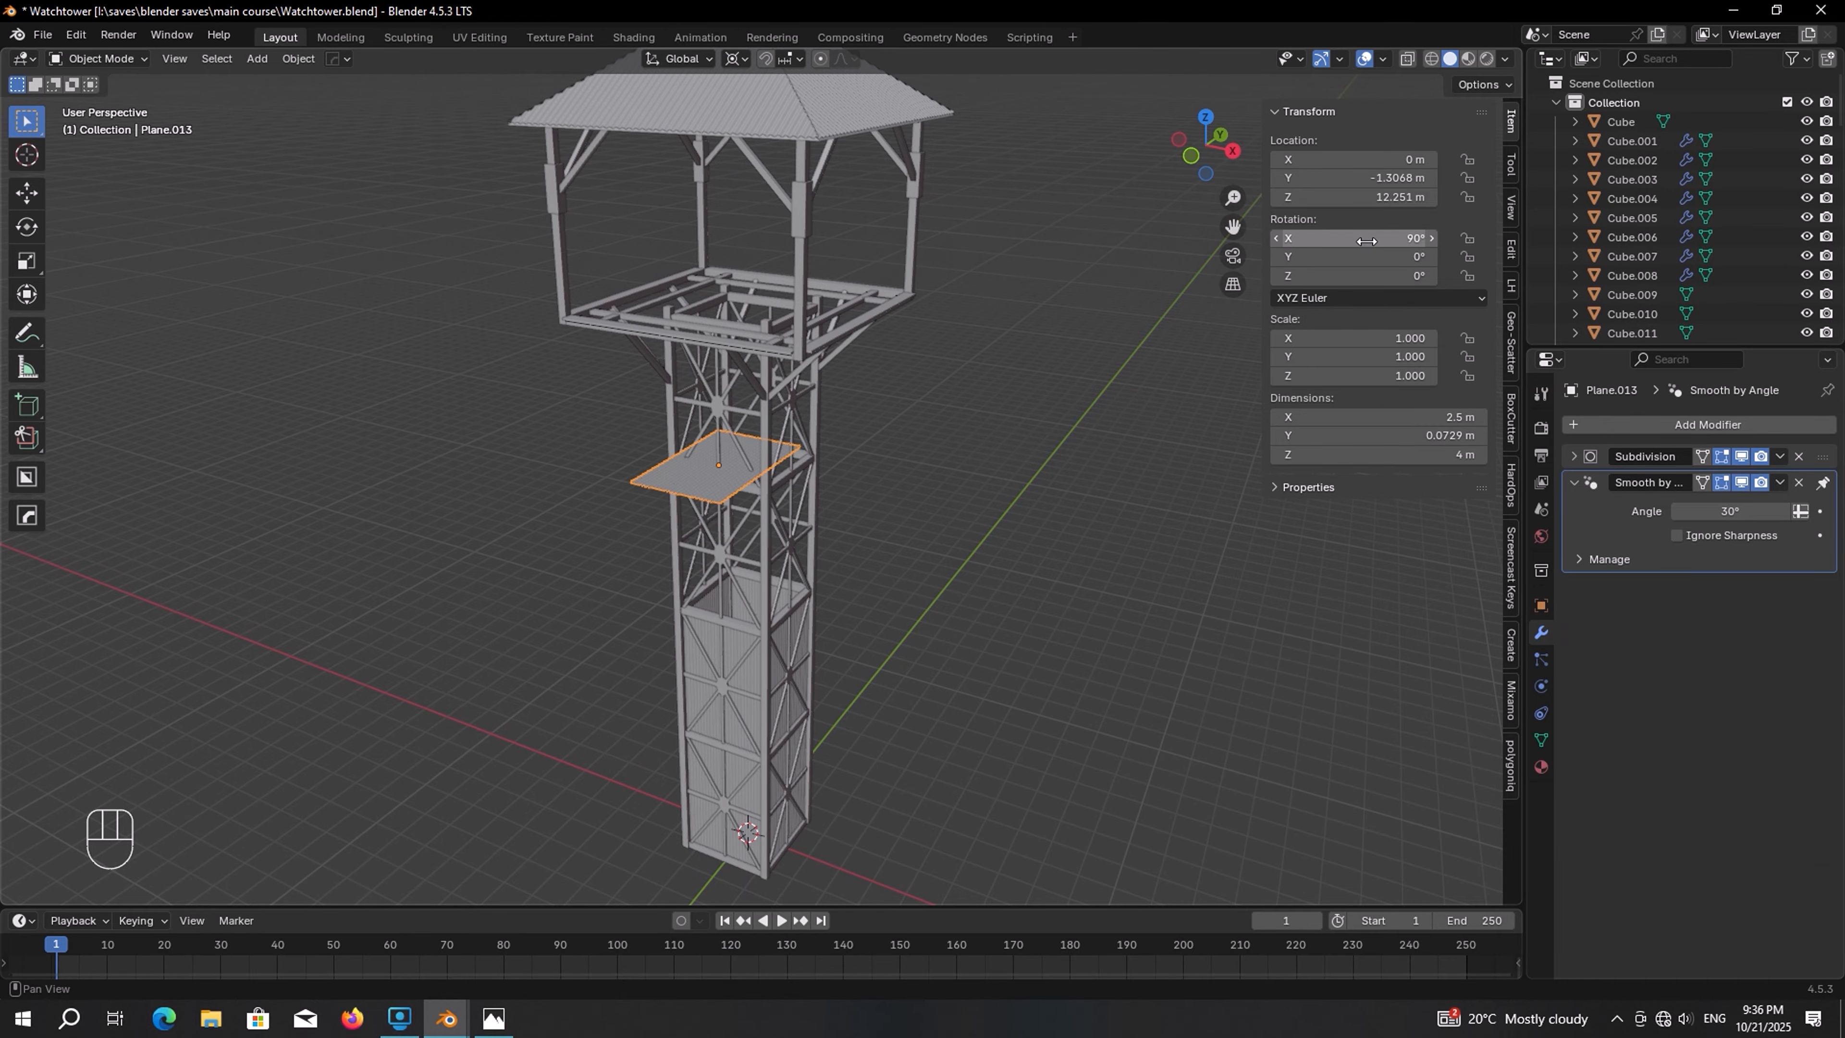
{"action": "key", "text": "g"}
{"action": "key", "text": "z"}
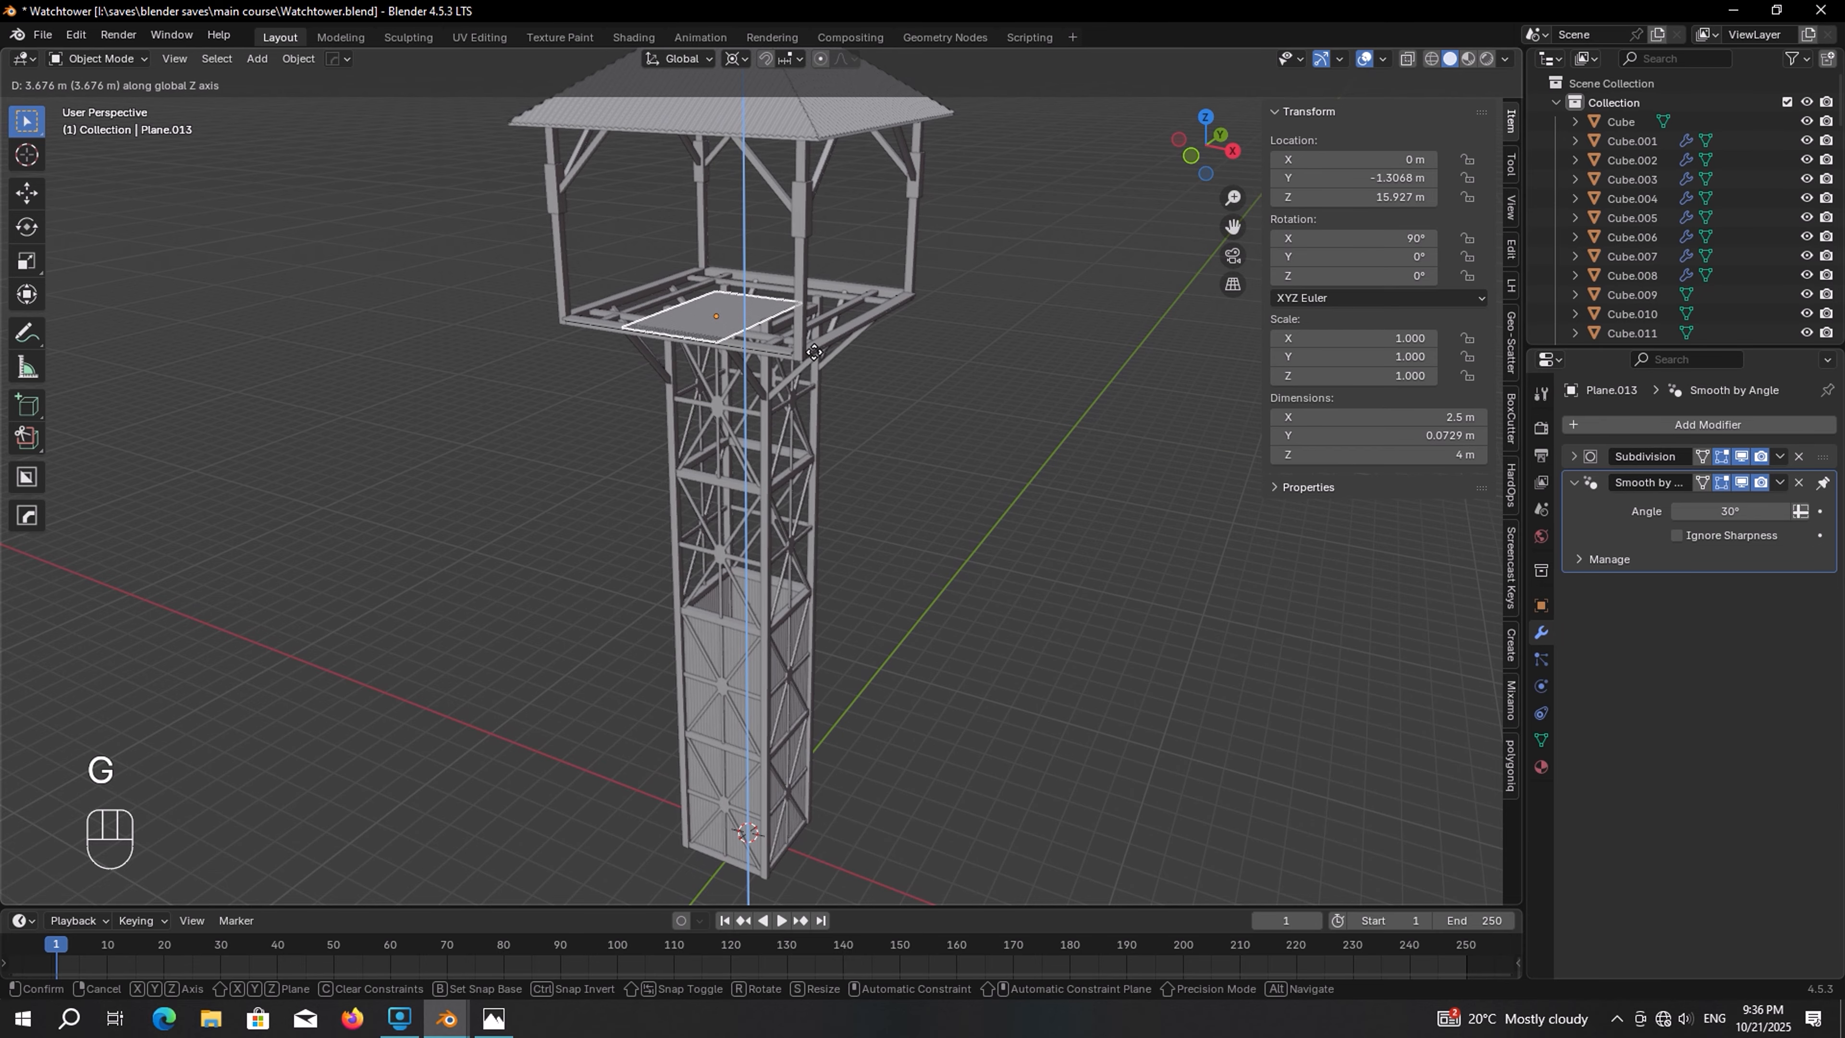
{"action": "left_click", "coordinate": [813, 352]}
Position the floor sheet along X at about -2.2 m and set its X scale to 0.675
{"action": "key", "text": "KP_Decimal"}
{"action": "key", "text": "g"}
{"action": "key", "text": "x"}
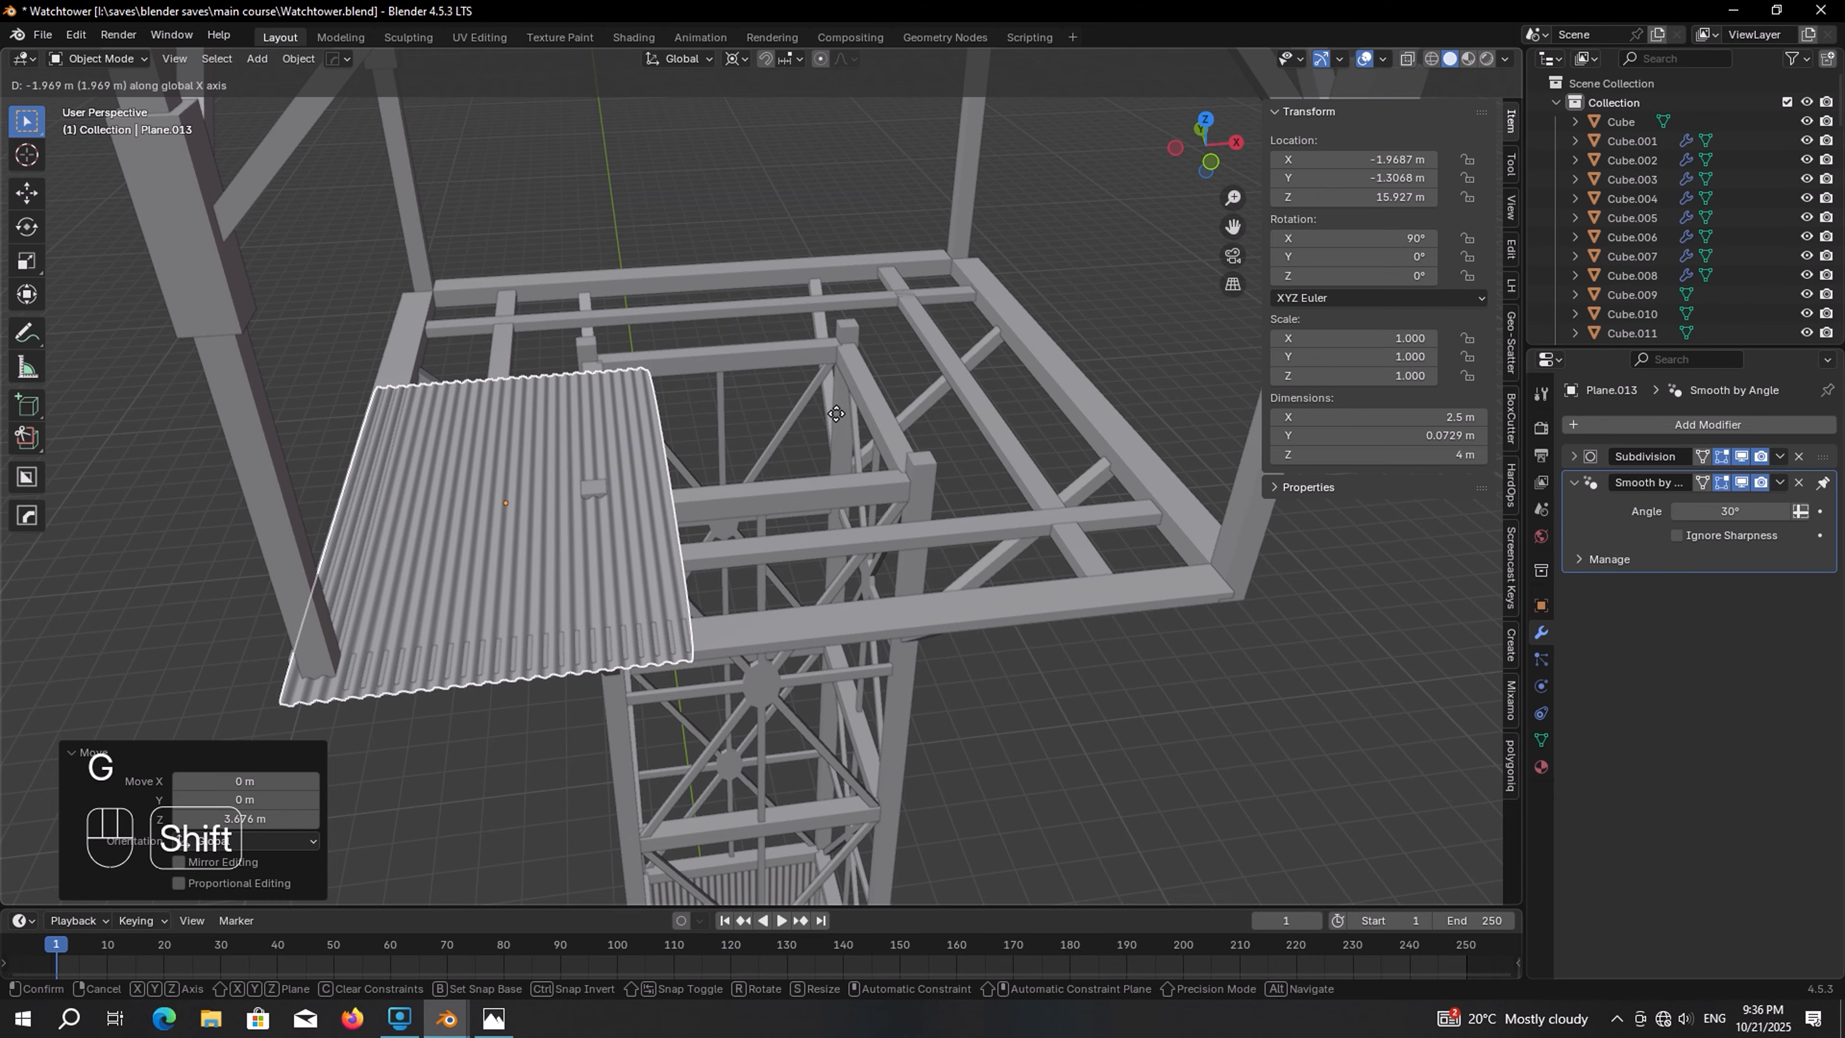
{"action": "left_click", "coordinate": [836, 414]}
{"action": "middle_click_drag", "start_coordinate": [836, 414], "coordinate": [965, 480], "text": "shift"}
{"action": "left_click_drag", "start_coordinate": [1380, 417], "coordinate": [1319, 417], "text": "shift"}
{"action": "key", "text": "g"}
{"action": "key", "text": "x"}
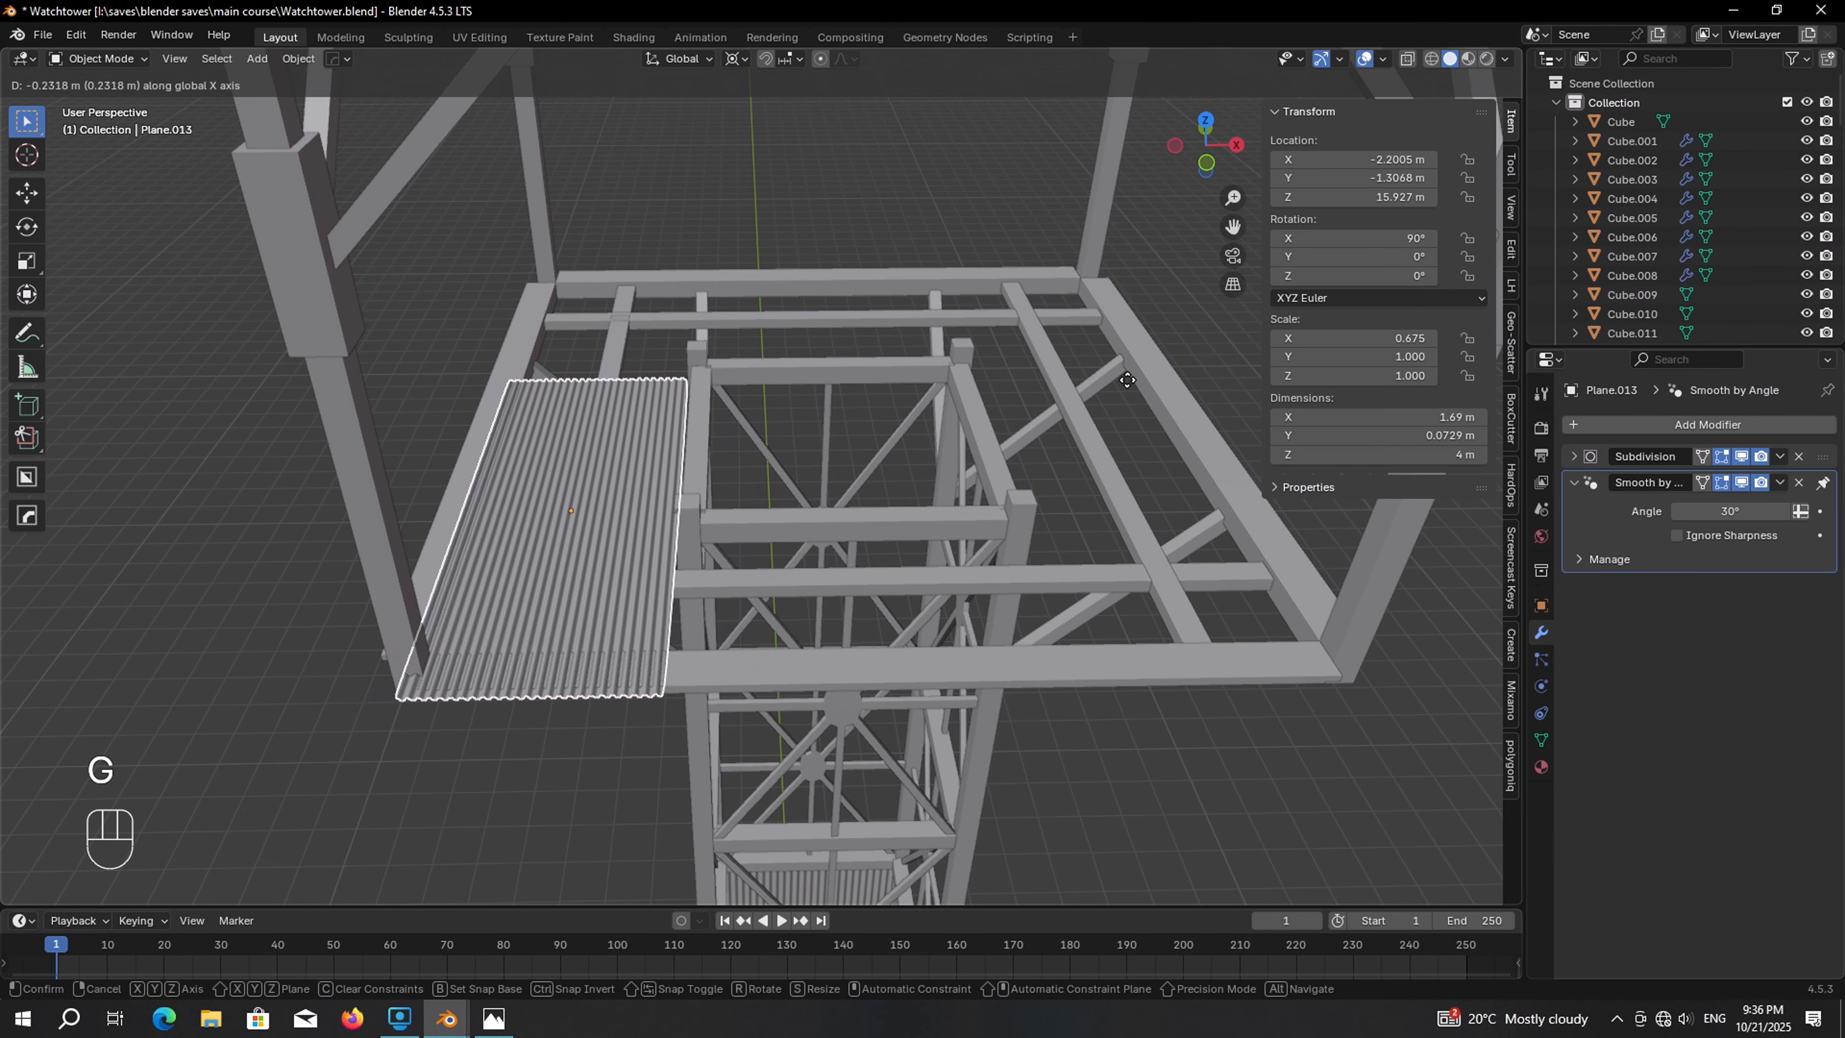
{"action": "left_click", "coordinate": [886, 383]}
Duplicate the floor sheet 1.69 m along Y
{"action": "scroll", "coordinate": [886, 383], "scroll_direction": "up", "scroll_amount": 3}
{"action": "middle_click_drag", "start_coordinate": [841, 394], "coordinate": [937, 437]}
{"action": "key", "text": "shift+d"}
{"action": "key", "text": "y"}
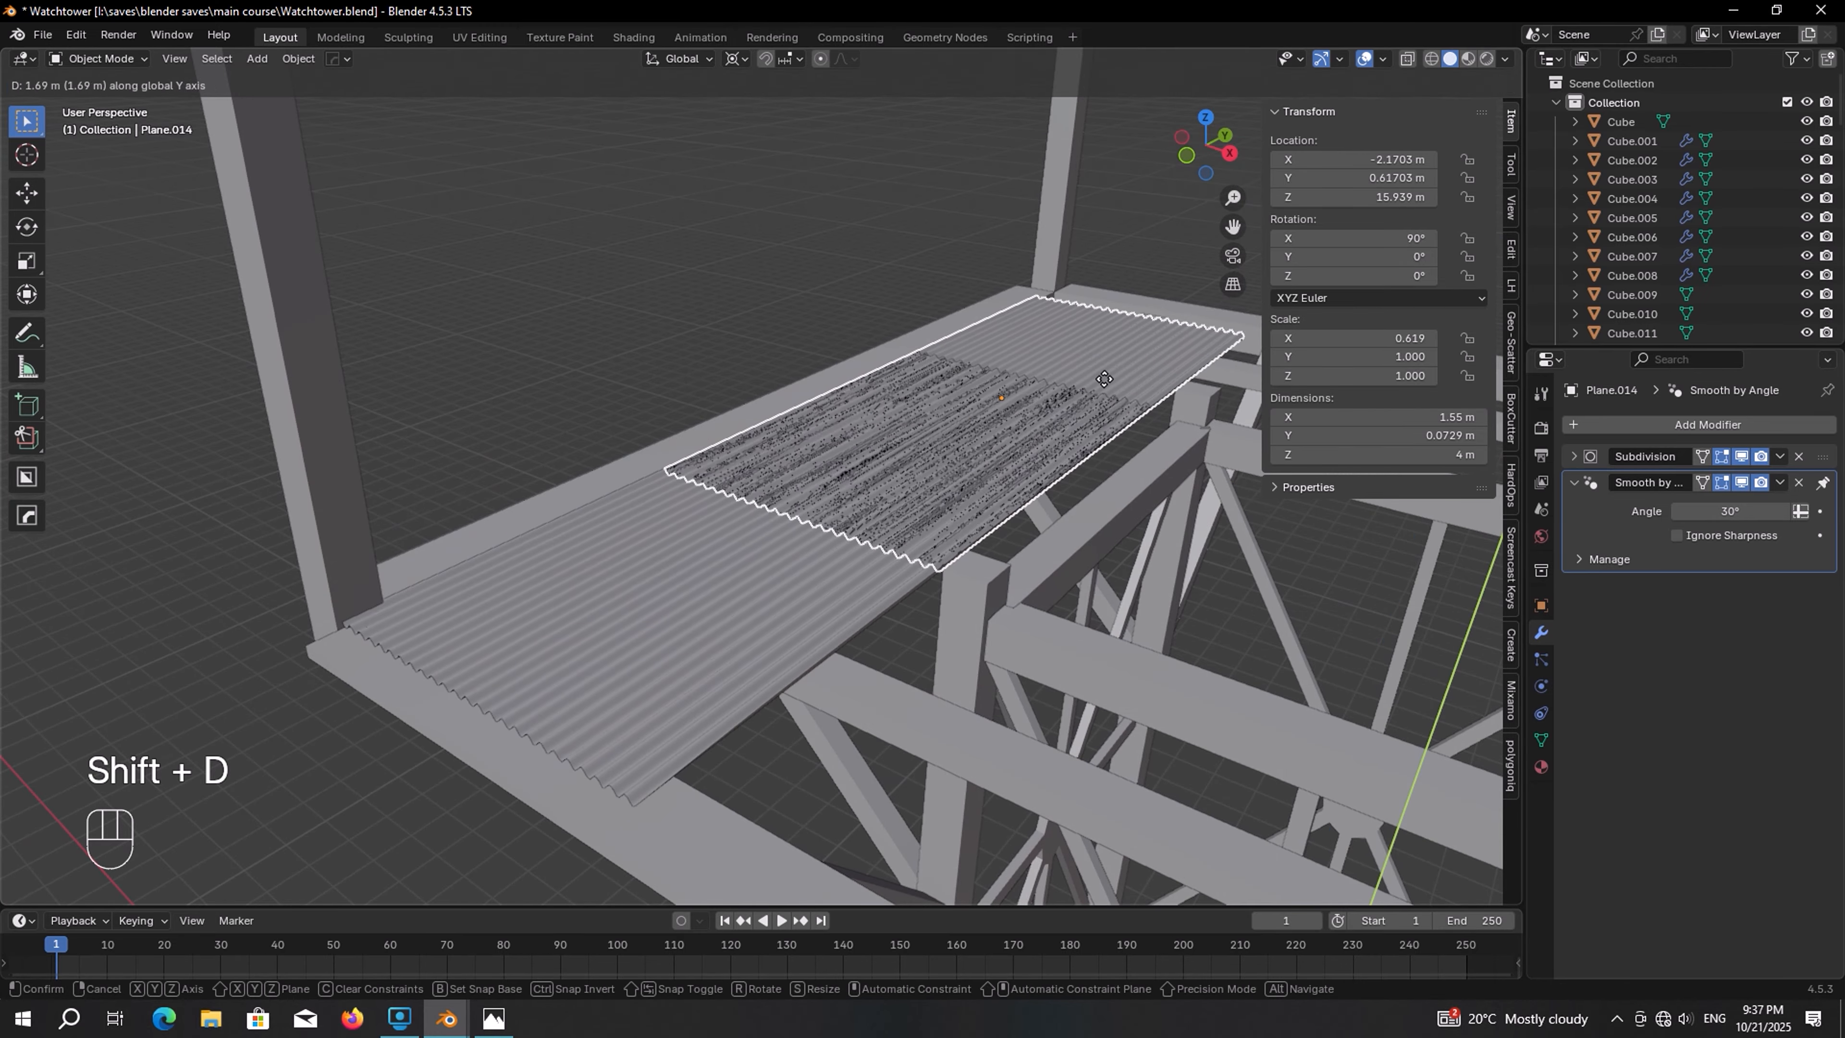
{"action": "left_click", "coordinate": [1142, 355]}
Raise the duplicated floor sheet slightly along Z
{"action": "middle_click_drag", "start_coordinate": [1143, 354], "coordinate": [856, 492]}
{"action": "scroll", "coordinate": [857, 491], "scroll_direction": "up", "scroll_amount": 5}
{"action": "key", "text": "g"}
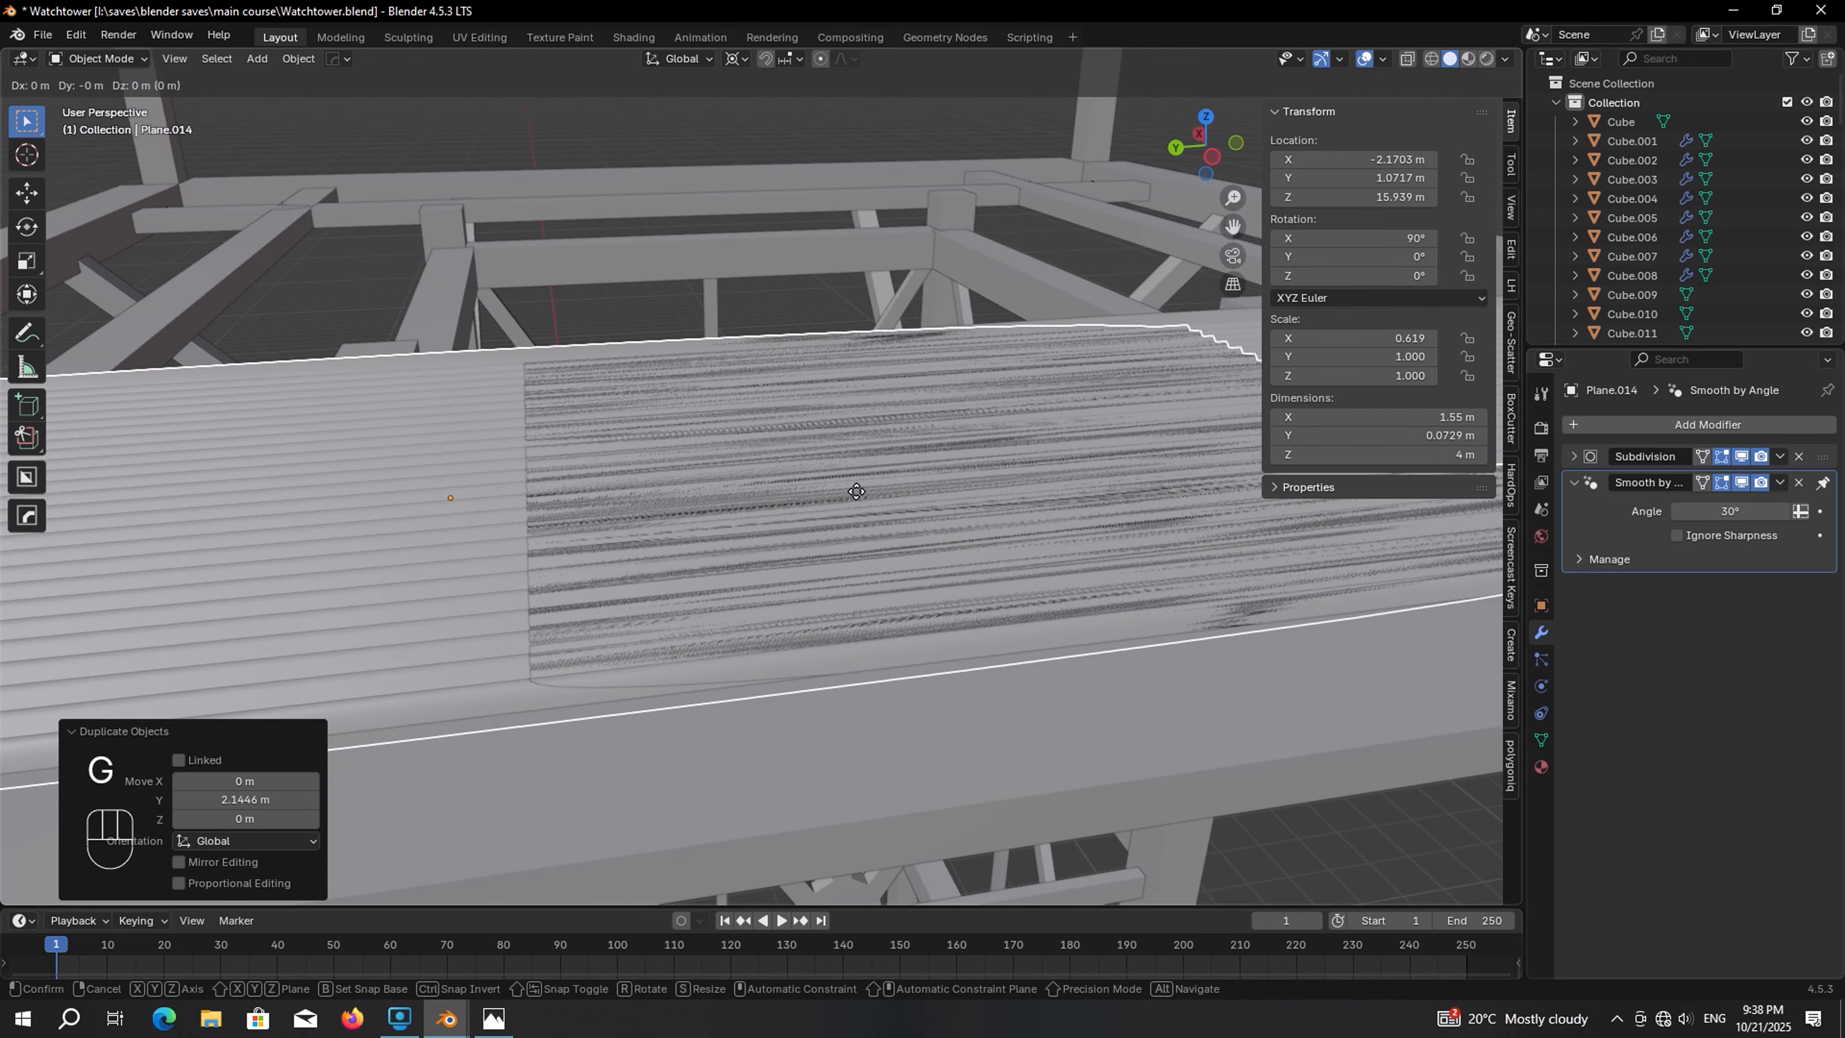
{"action": "key", "text": "z"}
{"action": "left_click", "coordinate": [856, 492]}
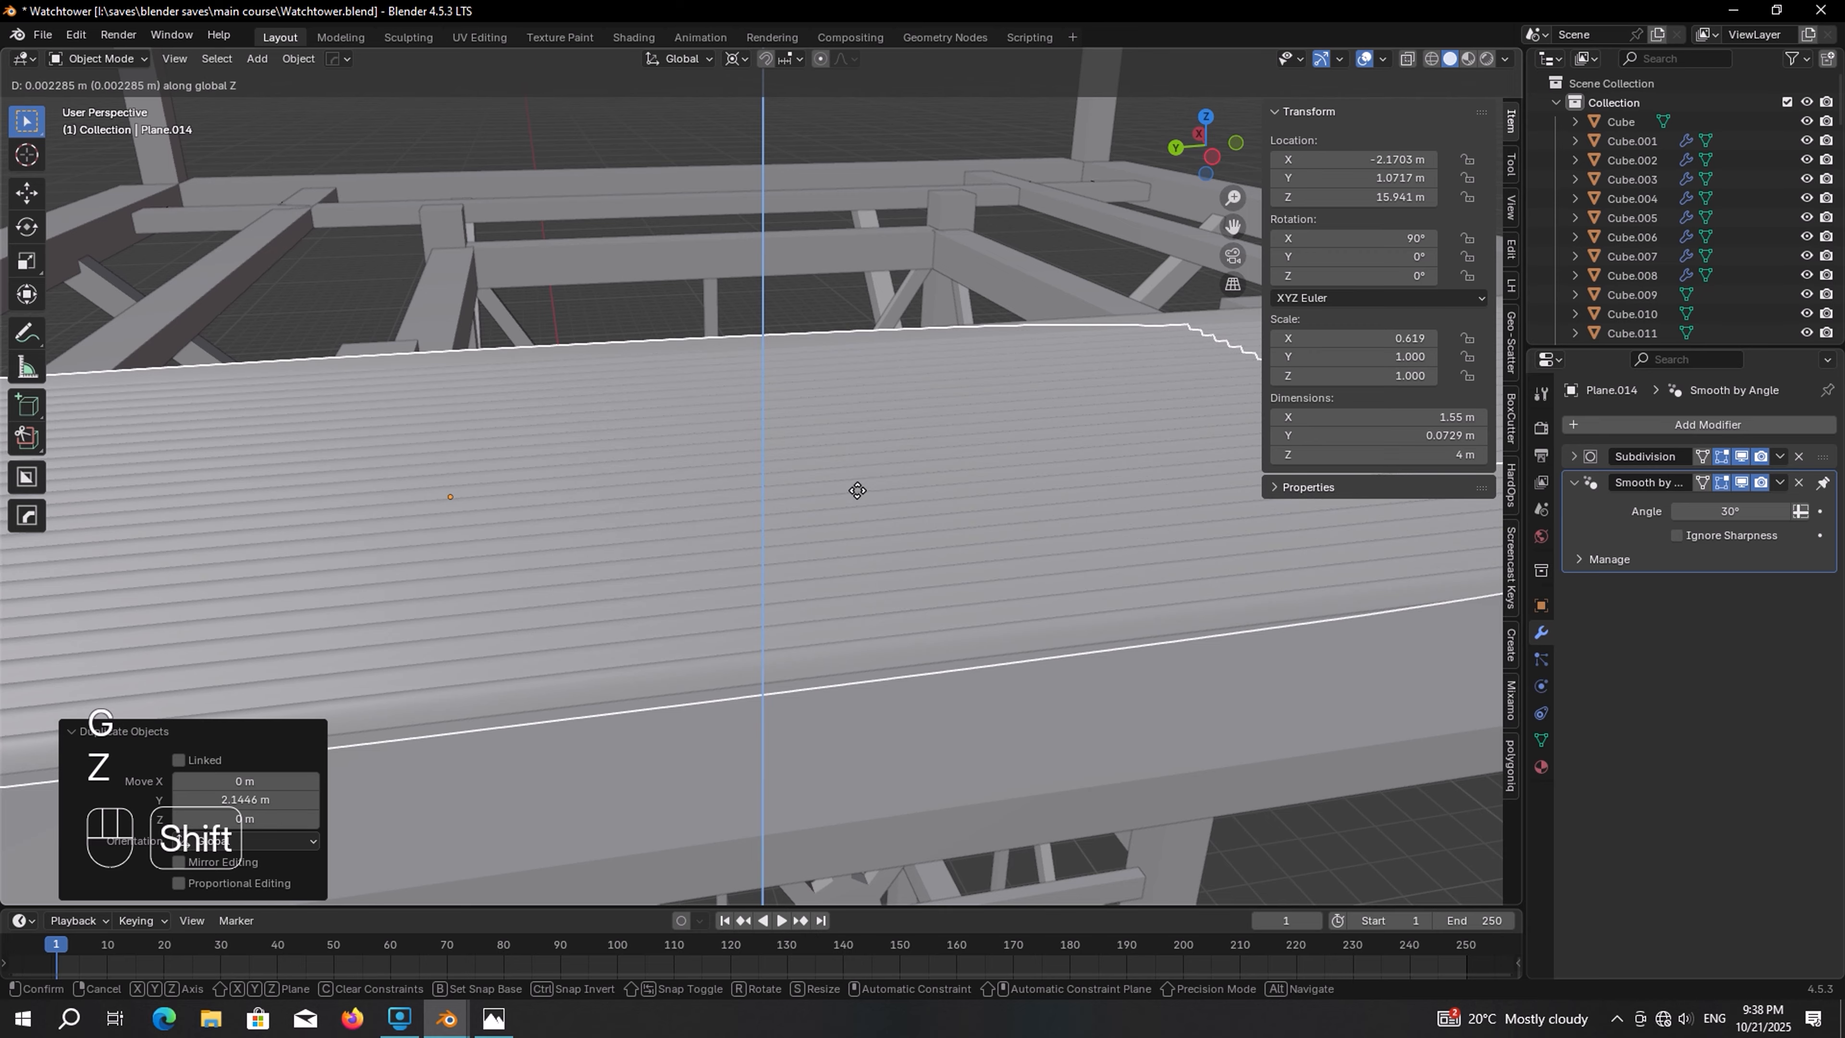
{"action": "scroll", "coordinate": [857, 489], "scroll_direction": "down", "scroll_amount": 6}
{"action": "middle_click_drag", "start_coordinate": [855, 493], "coordinate": [784, 545]}
Duplicate both floor sheets rotated 90° about Z, repeating twice to cover all four sides of the cabin floor
{"action": "left_click", "coordinate": [772, 574], "text": "shift"}
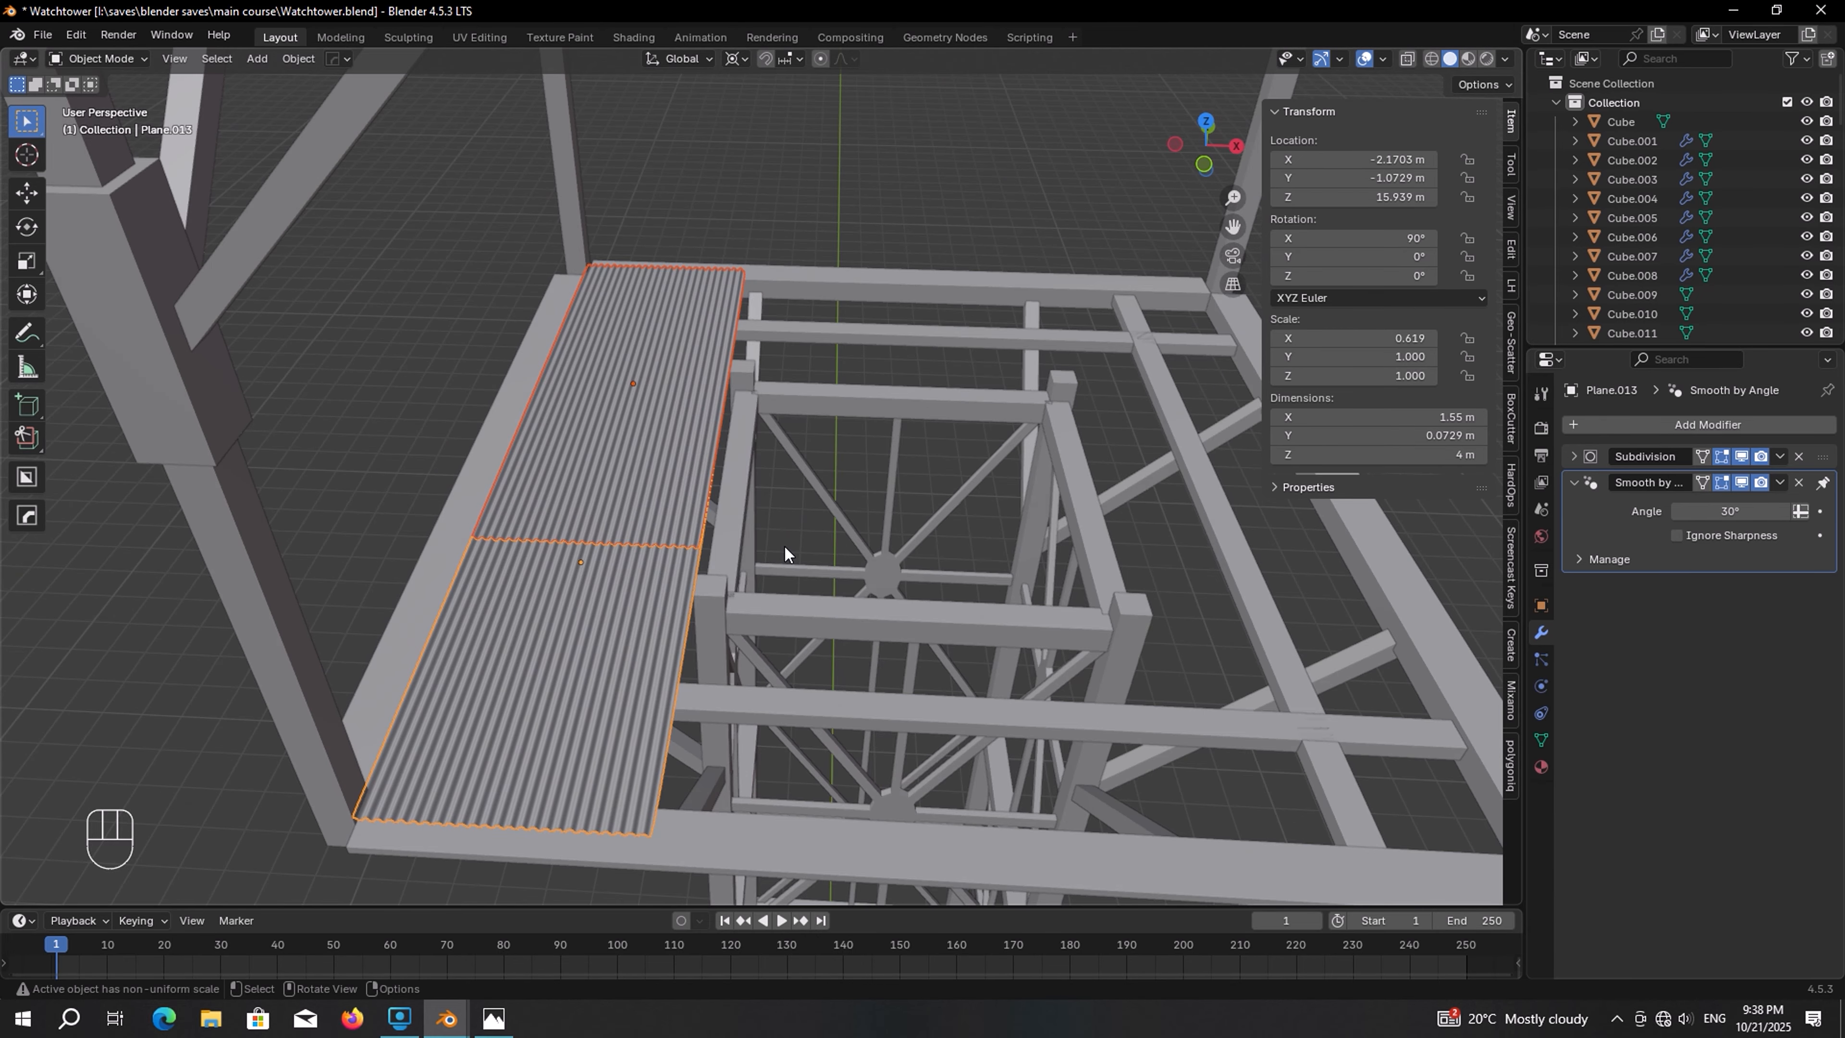
{"action": "key", "text": "shift+d"}
{"action": "key", "text": "r"}
{"action": "key", "text": "z"}
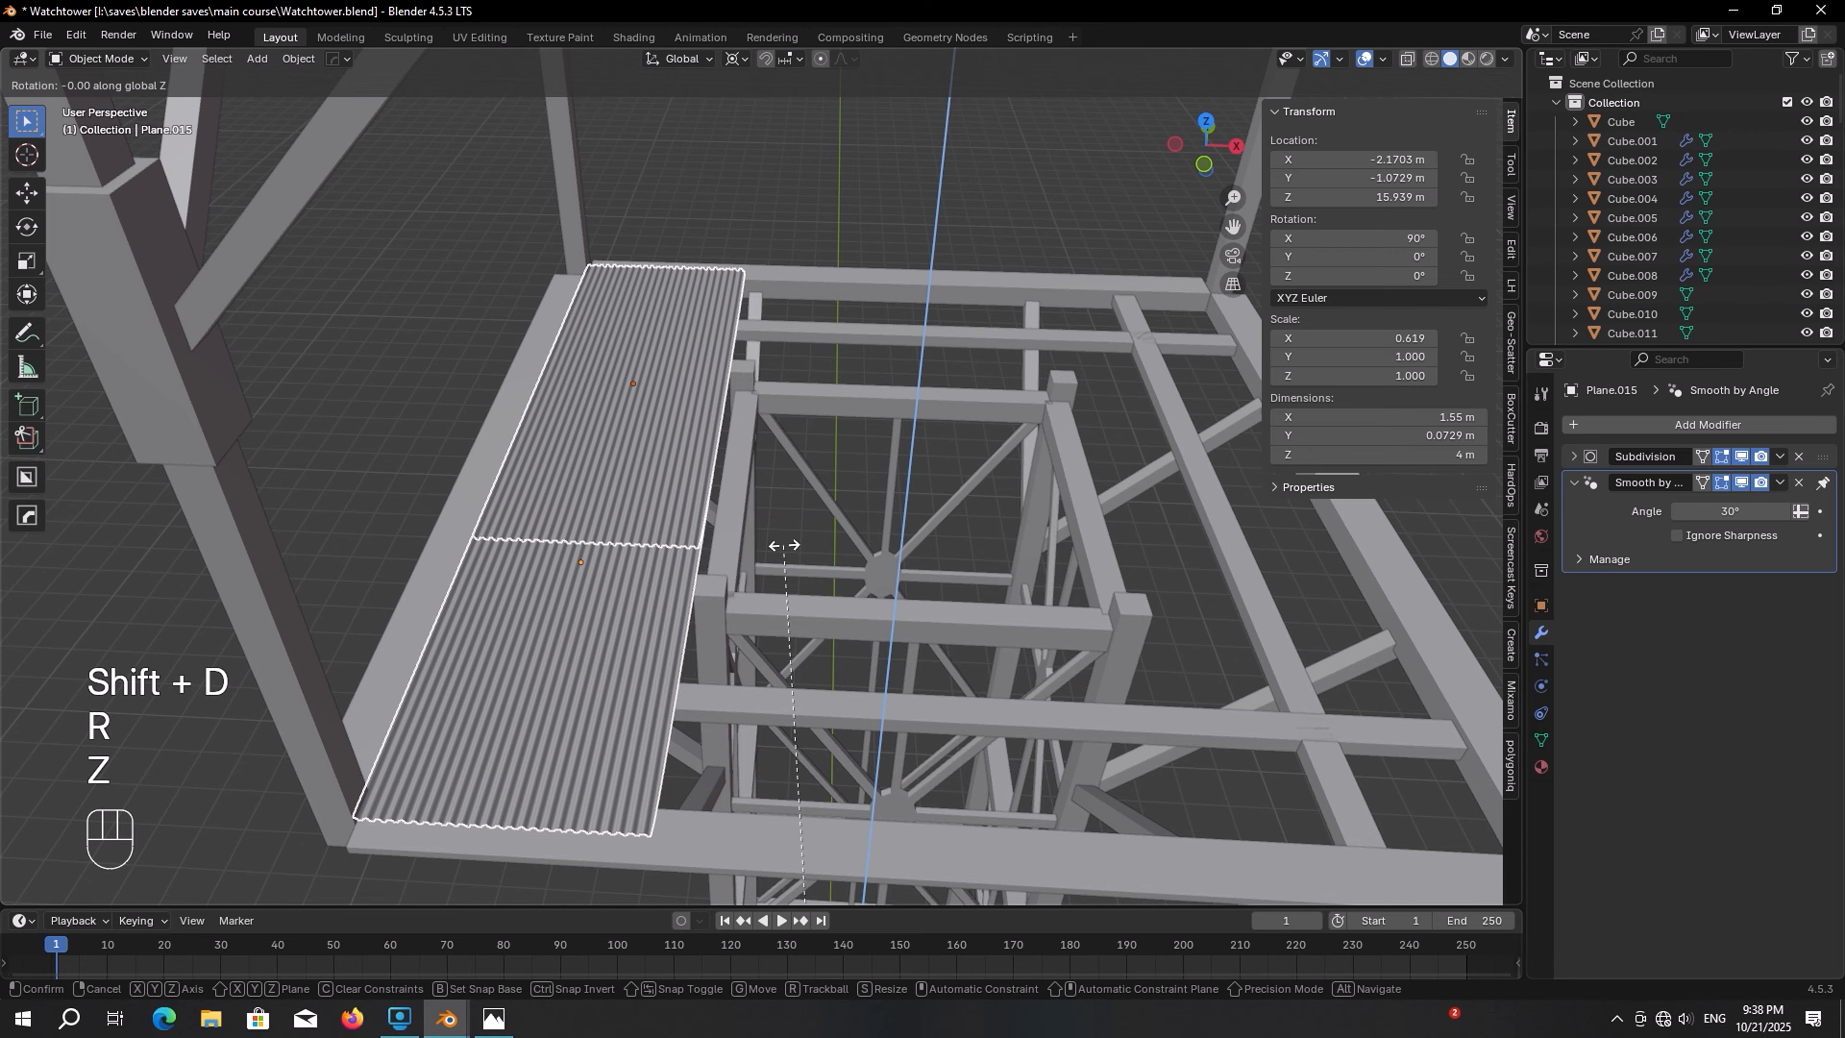
{"action": "key", "text": "KP_9"}
{"action": "key", "text": "KP_0"}
{"action": "key", "text": "KP_Enter"}
{"action": "key", "text": "shift+r"}
{"action": "key", "text": "shift+r"}
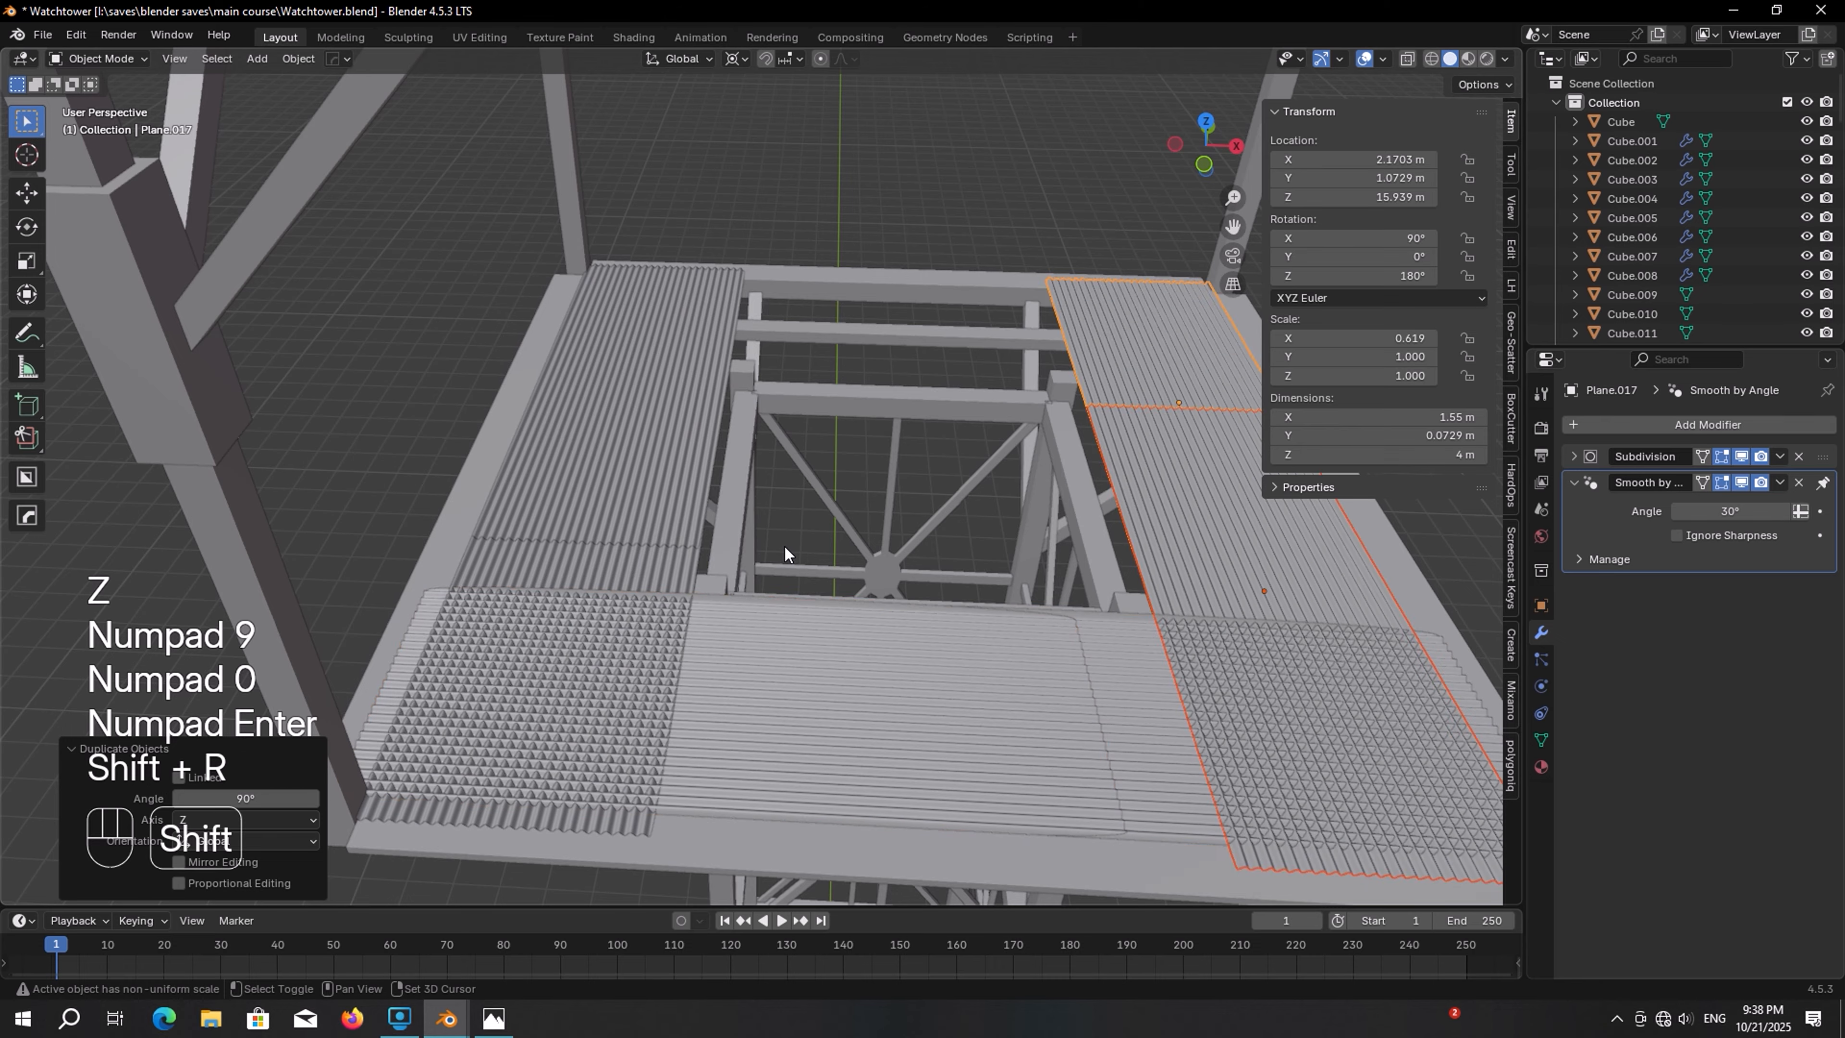
Offset two overlapping floor sheets slightly upward along Z so they stop clipping
{"action": "middle_click_drag", "start_coordinate": [760, 557], "coordinate": [916, 523]}
{"action": "middle_click_drag", "start_coordinate": [915, 524], "coordinate": [499, 468], "text": "shift"}
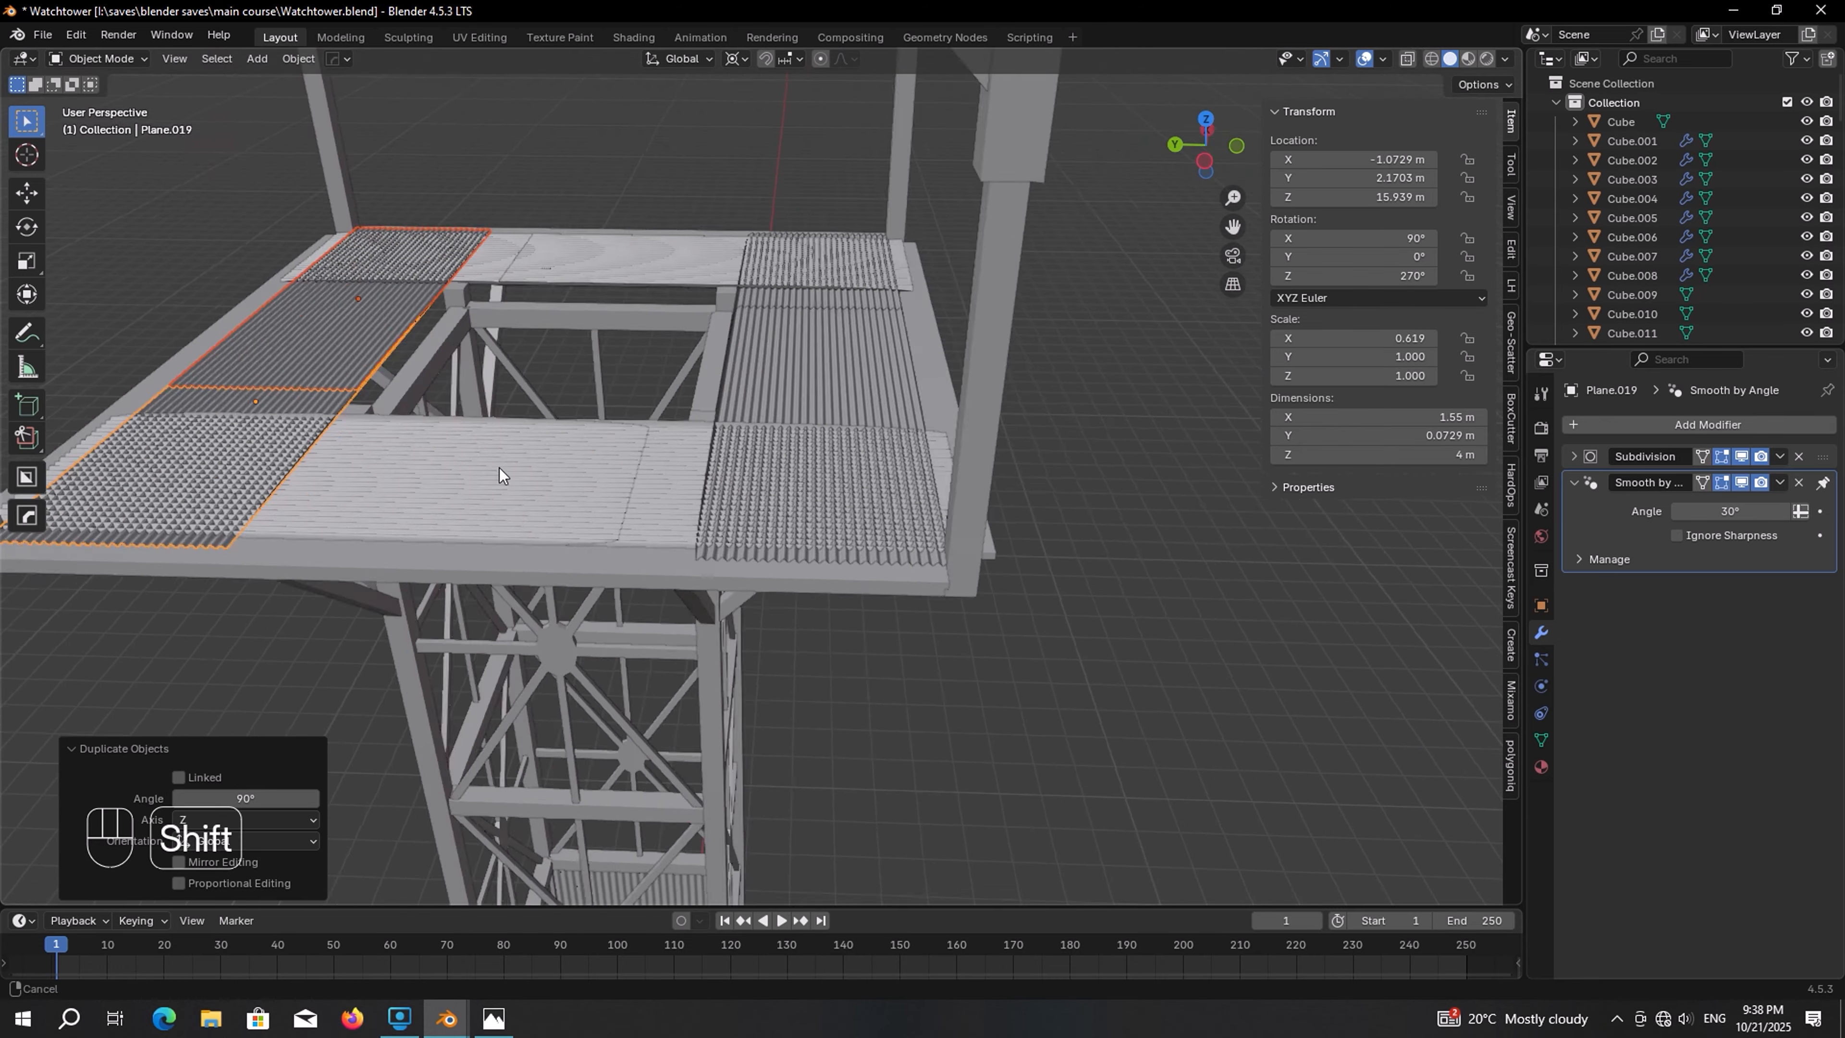
{"action": "scroll", "coordinate": [500, 468], "scroll_direction": "up", "scroll_amount": 6}
{"action": "left_click", "coordinate": [637, 519]}
{"action": "key", "text": "g"}
{"action": "key", "text": "z"}
{"action": "middle_click_drag", "start_coordinate": [637, 519], "coordinate": [737, 497]}
{"action": "left_click", "coordinate": [660, 485]}
{"action": "scroll", "coordinate": [669, 488], "scroll_direction": "down", "scroll_amount": 4}
{"action": "middle_click_drag", "start_coordinate": [737, 498], "coordinate": [630, 512], "text": "shift"}
{"action": "middle_click_drag", "start_coordinate": [629, 512], "coordinate": [937, 567], "text": "shift"}
{"action": "left_click", "coordinate": [498, 583]}
{"action": "key", "text": "g"}
{"action": "key", "text": "z"}
{"action": "left_click", "coordinate": [504, 550]}
{"action": "scroll", "coordinate": [505, 550], "scroll_direction": "down", "scroll_amount": 5}
{"action": "scroll", "coordinate": [712, 553], "scroll_direction": "up", "scroll_amount": 5}
Offset the remaining overlapping floor sheets slightly along Z
{"action": "left_click", "coordinate": [712, 553]}
{"action": "scroll", "coordinate": [715, 556], "scroll_direction": "up", "scroll_amount": 2}
{"action": "key", "text": "g"}
{"action": "key", "text": "z"}
{"action": "left_click", "coordinate": [755, 554]}
{"action": "scroll", "coordinate": [756, 556], "scroll_direction": "down", "scroll_amount": 5}
{"action": "middle_click_drag", "start_coordinate": [937, 567], "coordinate": [637, 588], "text": "shift"}
{"action": "scroll", "coordinate": [637, 589], "scroll_direction": "up", "scroll_amount": 6}
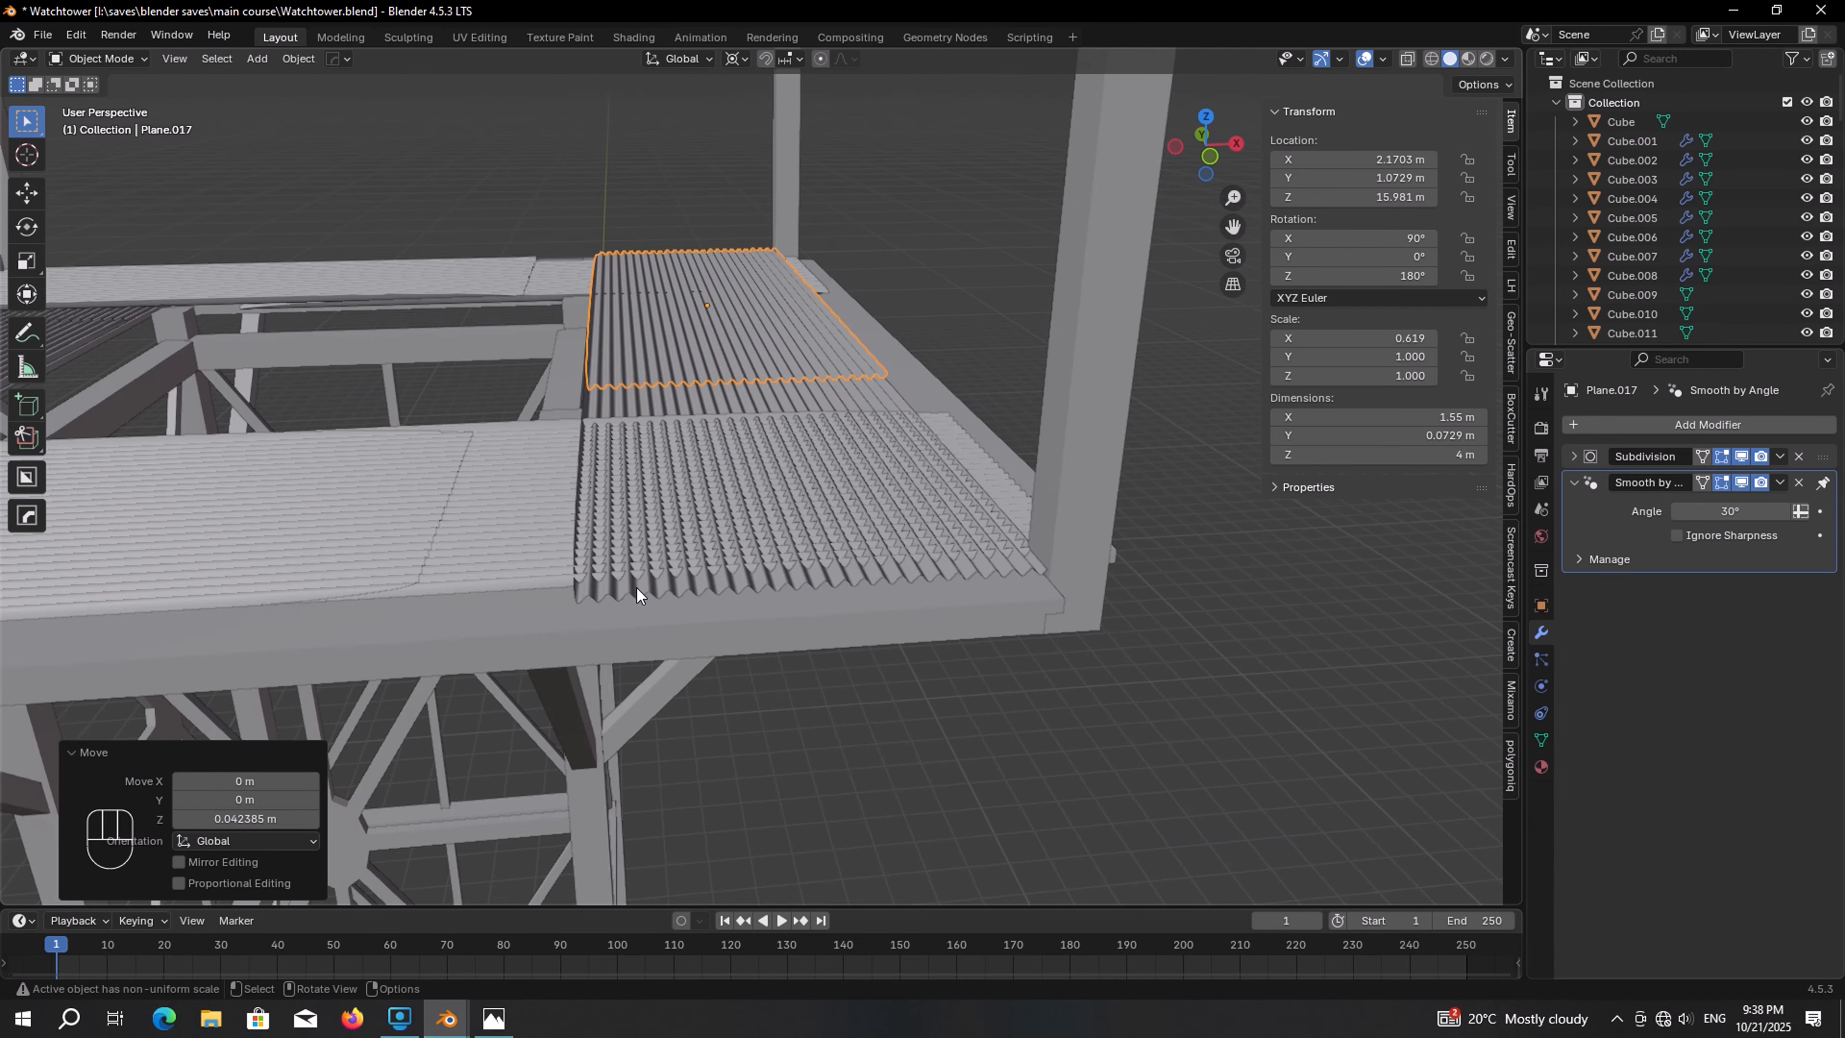
{"action": "left_click", "coordinate": [411, 558]}
{"action": "key", "text": "g"}
{"action": "key", "text": "z"}
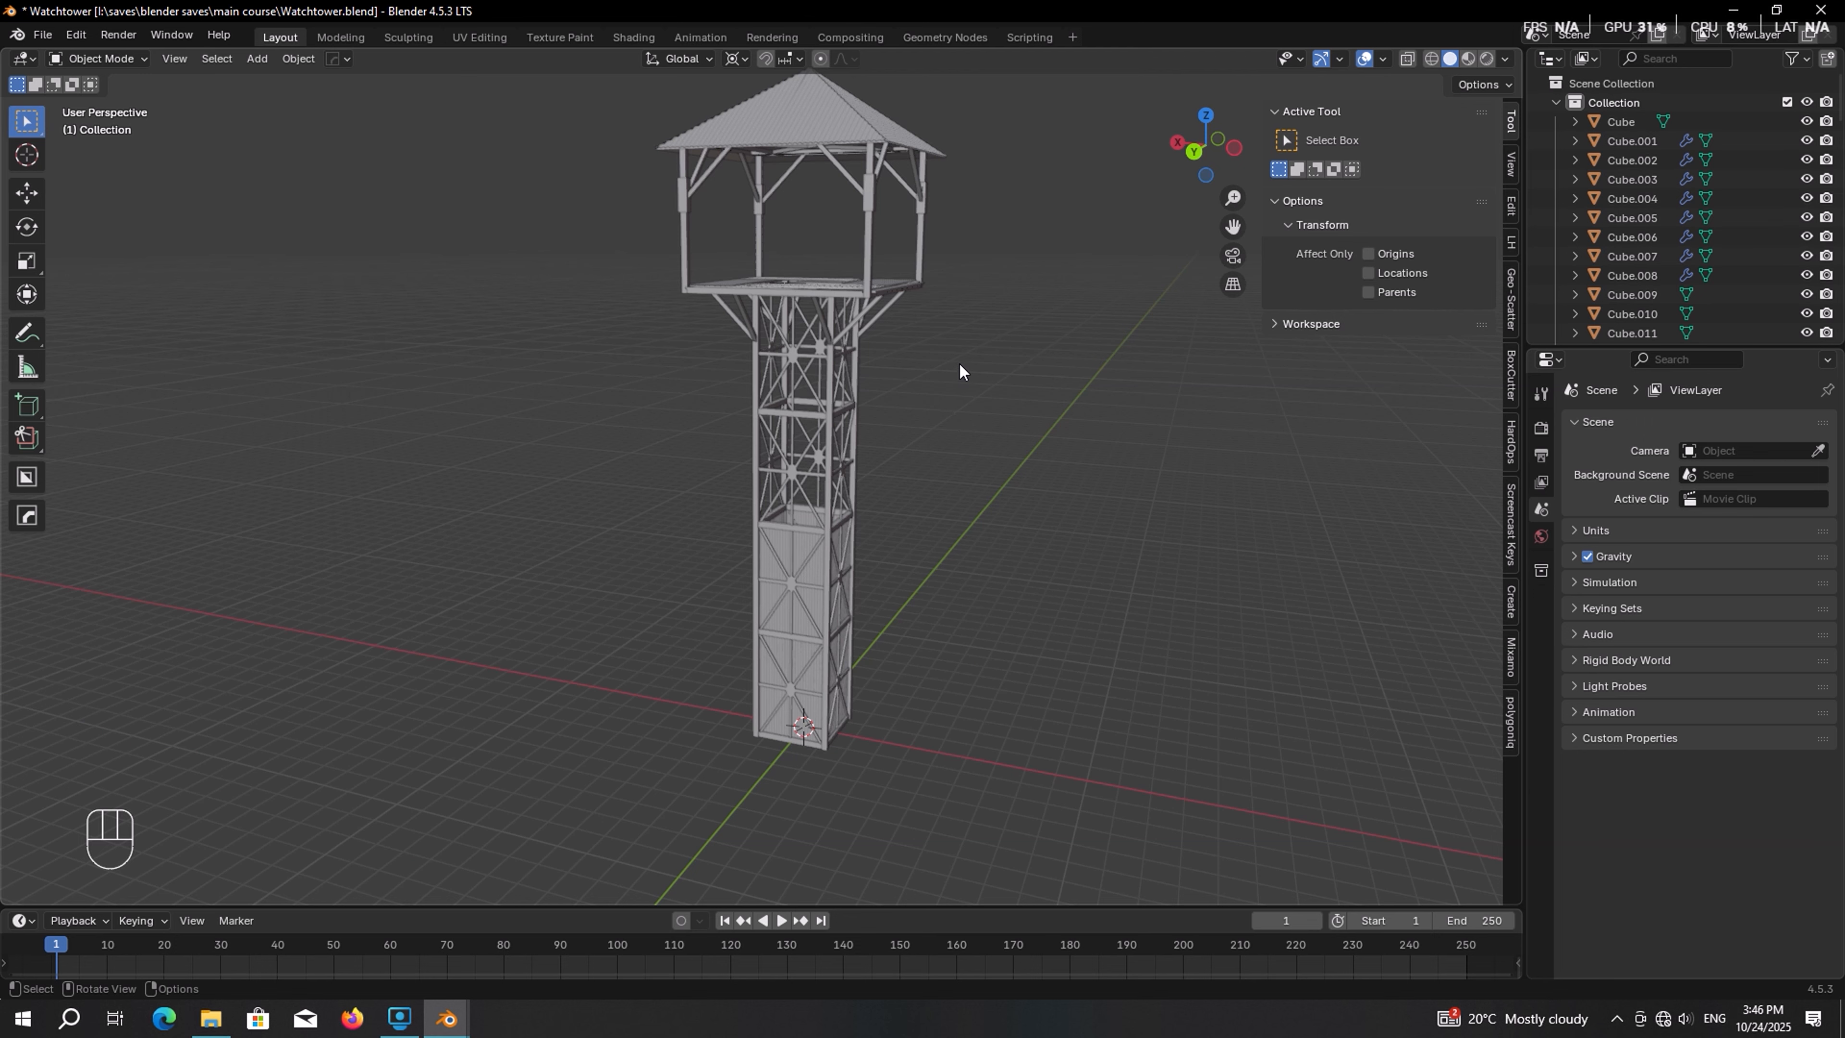
Add a Bézier circle and isolate it in local view
{"action": "key", "text": "shift+a"}
{"action": "mouse_move", "coordinate": [949, 285]}
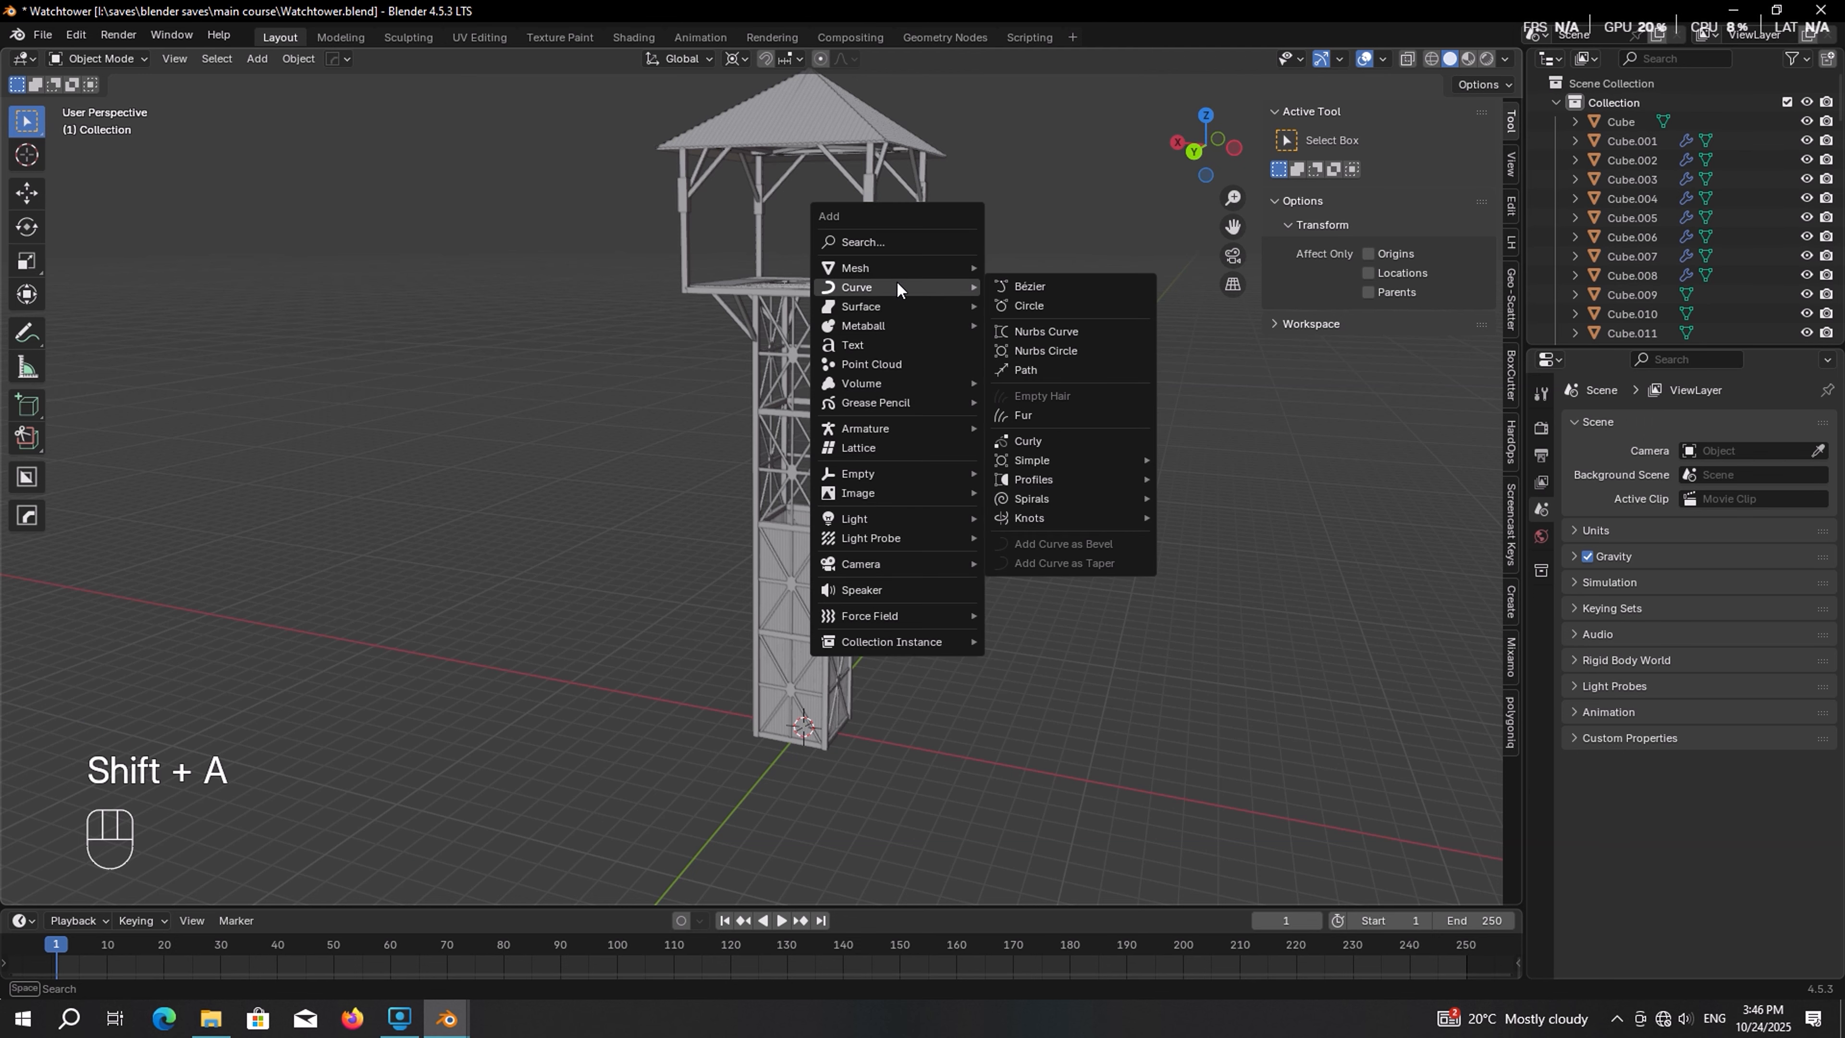
{"action": "left_click", "coordinate": [1037, 306]}
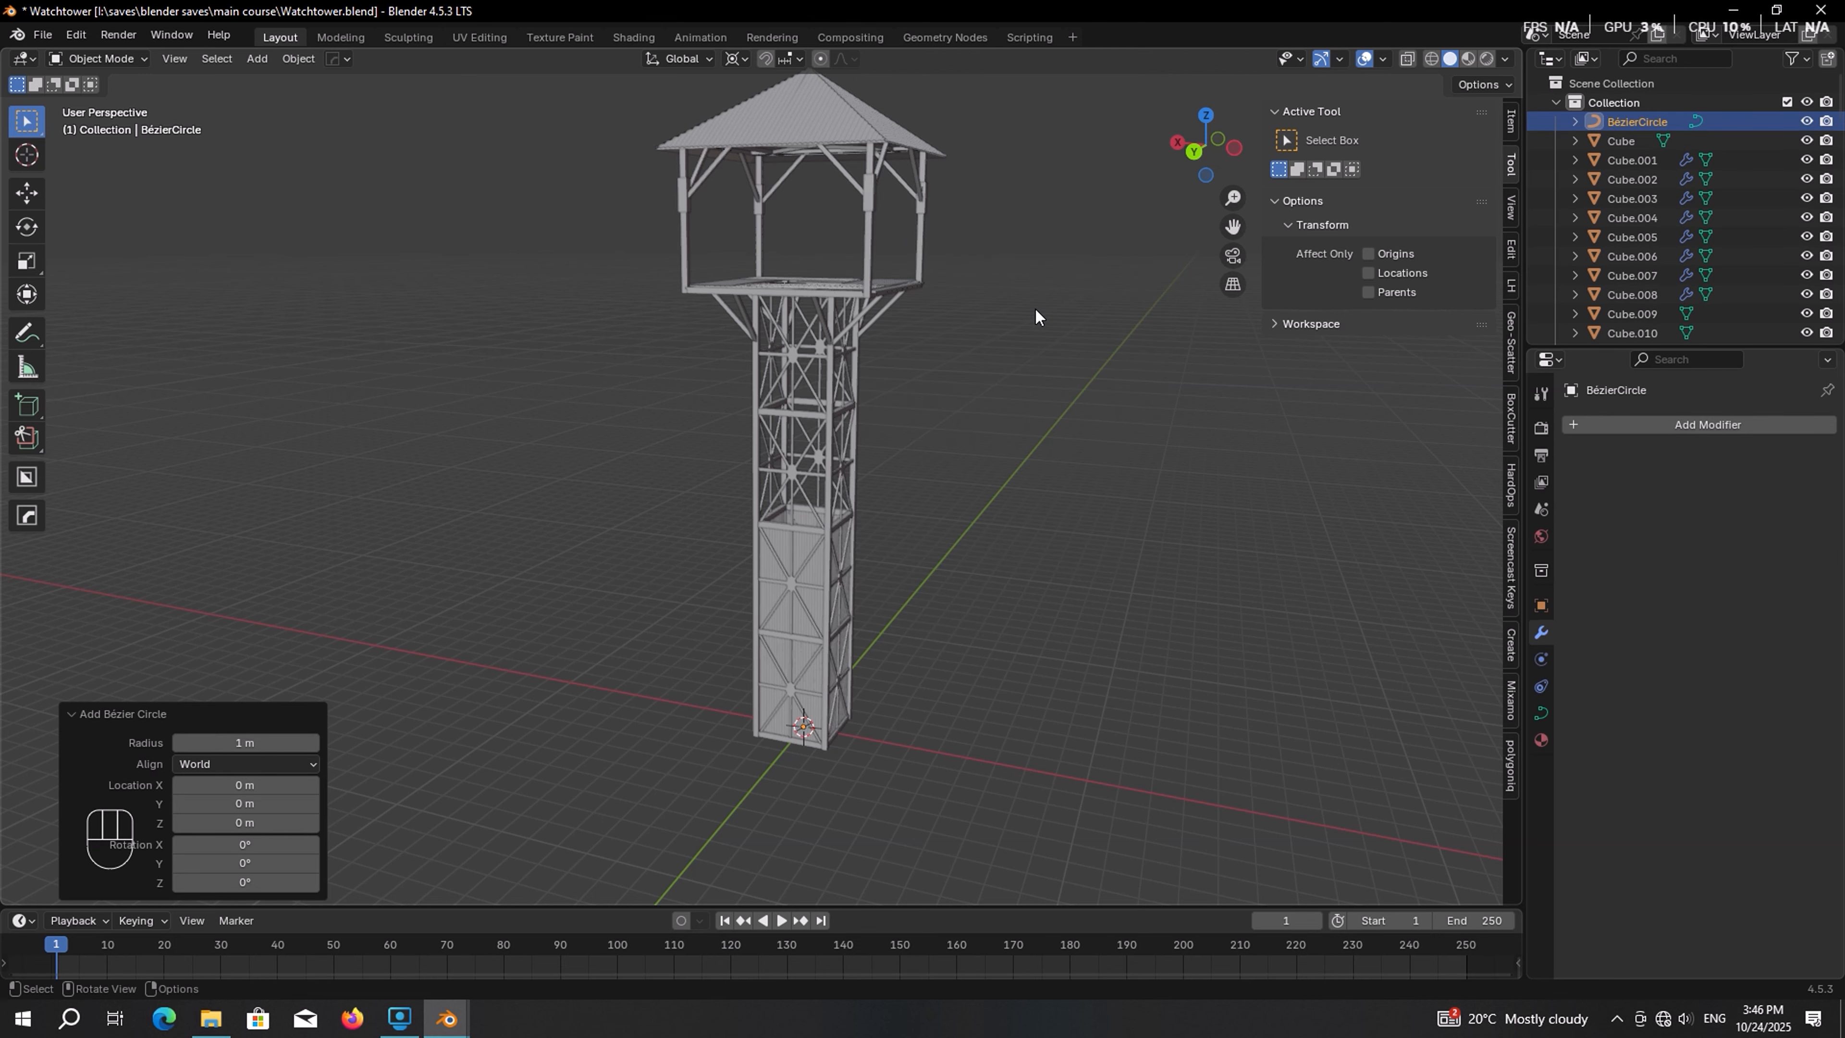
{"action": "key", "text": "KP_Divide"}
{"action": "middle_click_drag", "start_coordinate": [1035, 308], "coordinate": [1019, 369]}
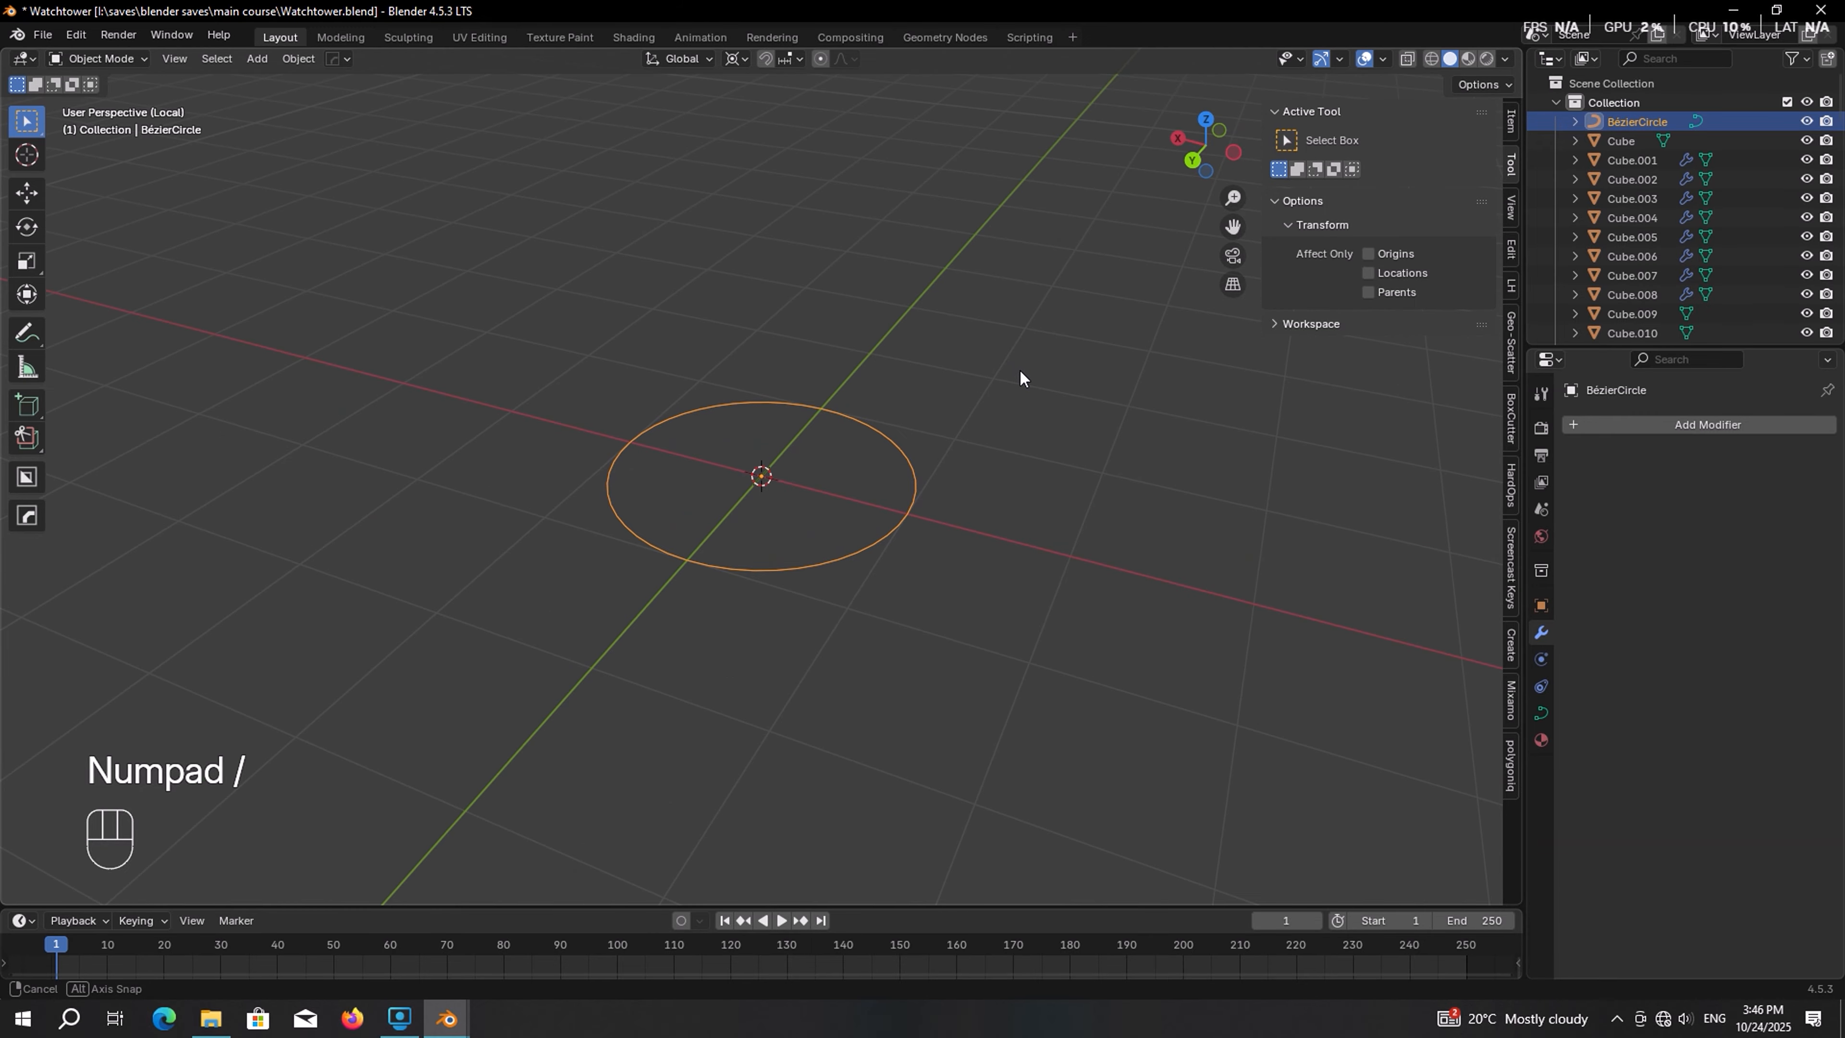
{"action": "scroll", "coordinate": [1019, 369], "scroll_direction": "up", "scroll_amount": 2}
{"action": "key", "text": "Tab"}
{"action": "left_click", "coordinate": [988, 515]}
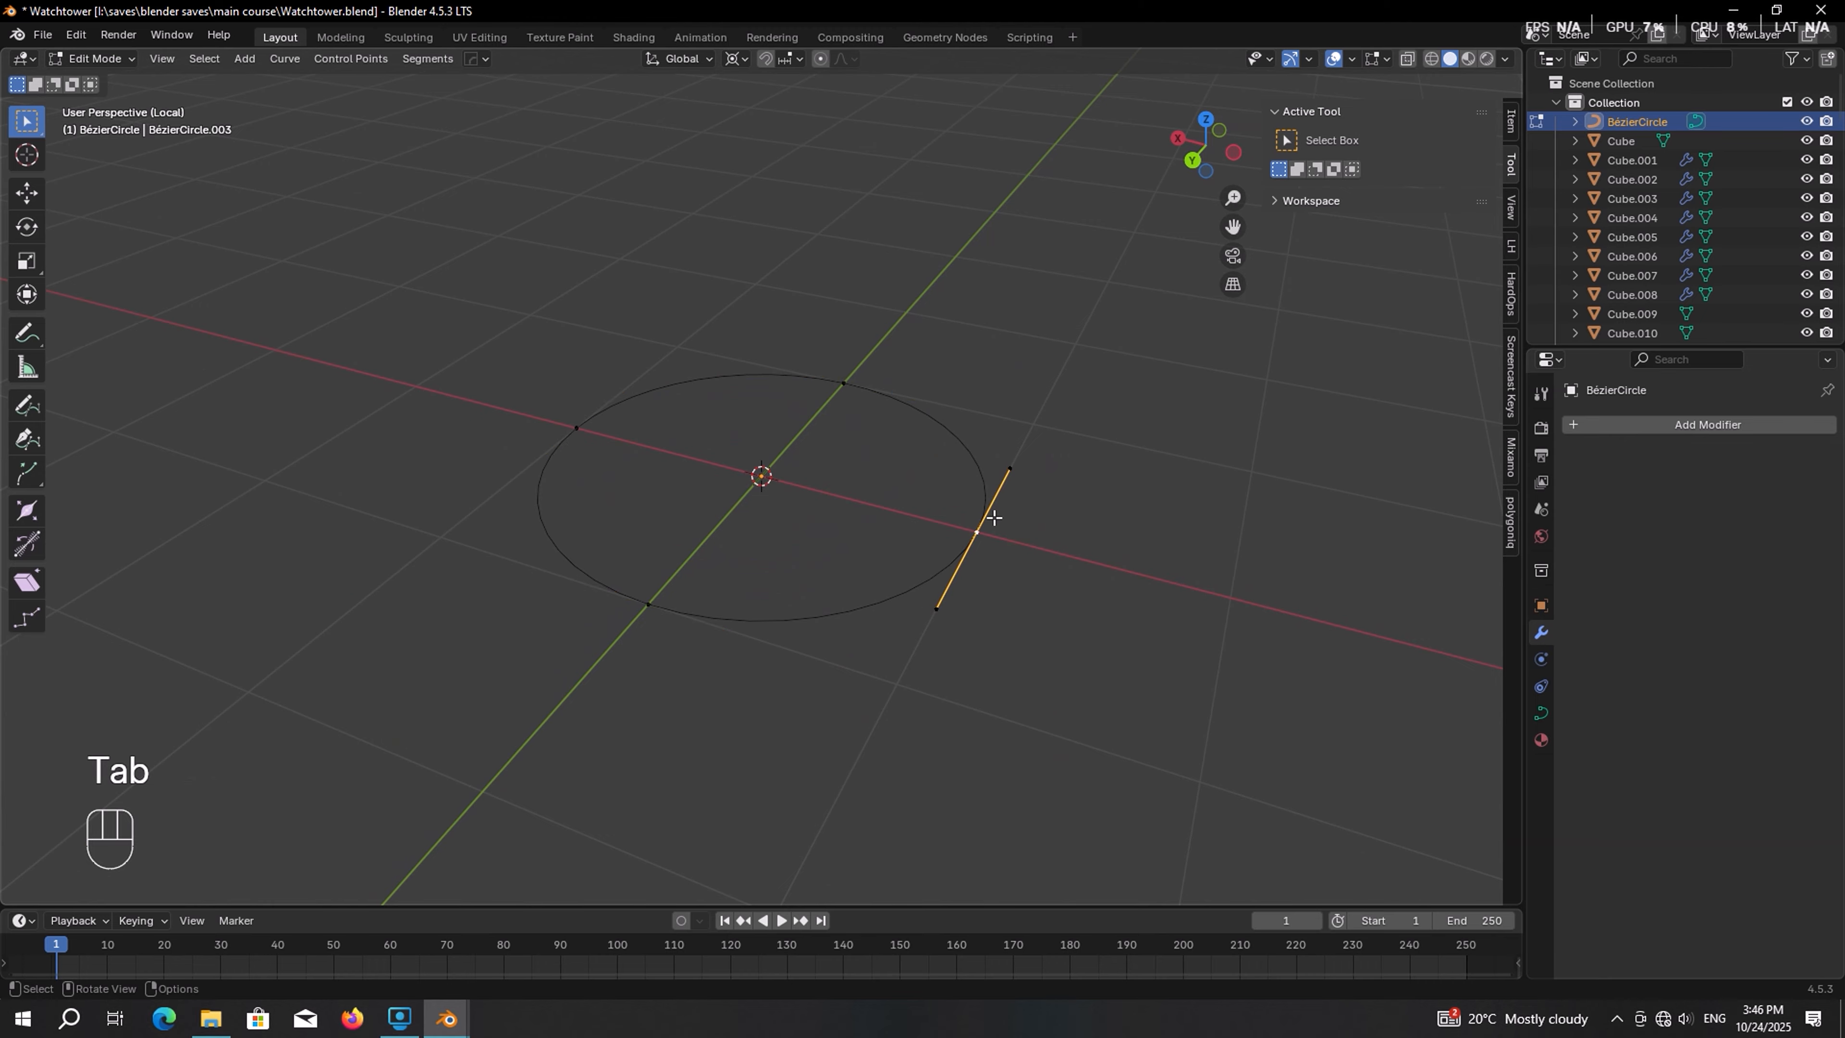
{"action": "key", "text": "g"}
{"action": "right_click", "coordinate": [989, 434]}
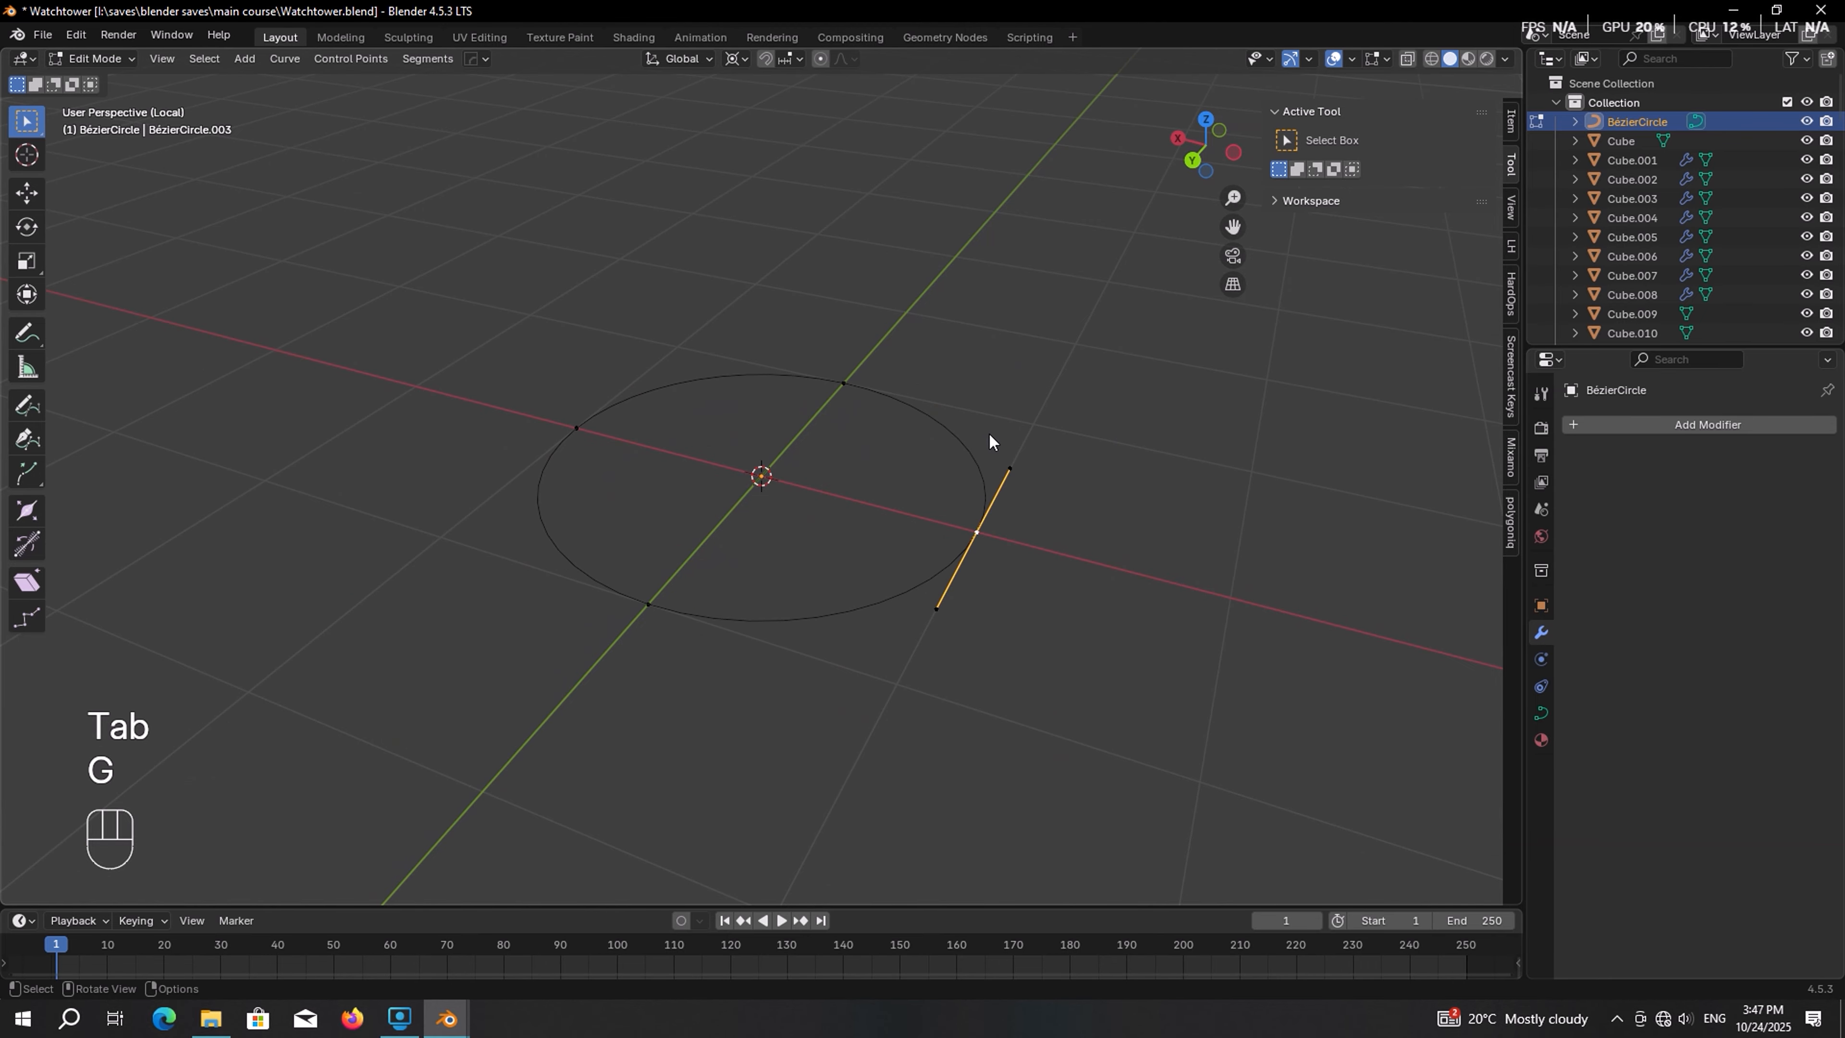
{"action": "key", "text": "Tab"}
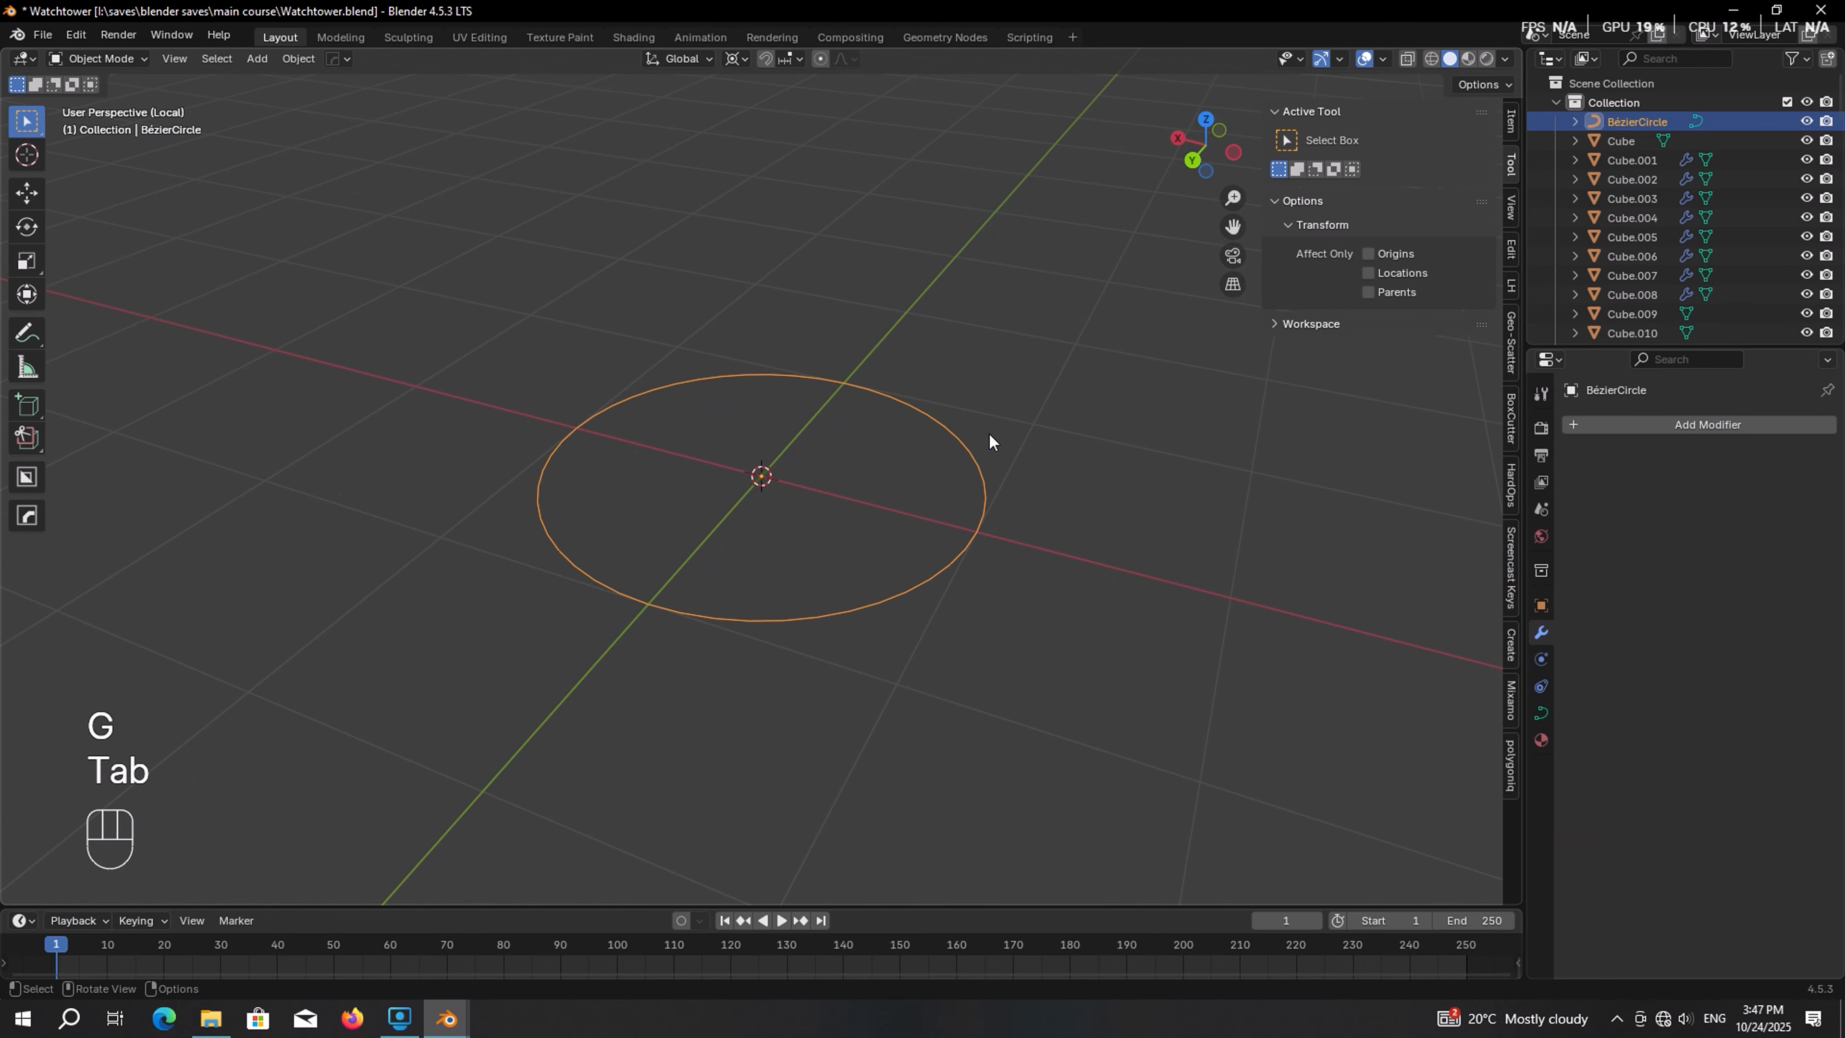
Set the circle's bevel depth to 0.06 m
{"action": "left_click", "coordinate": [1541, 713]}
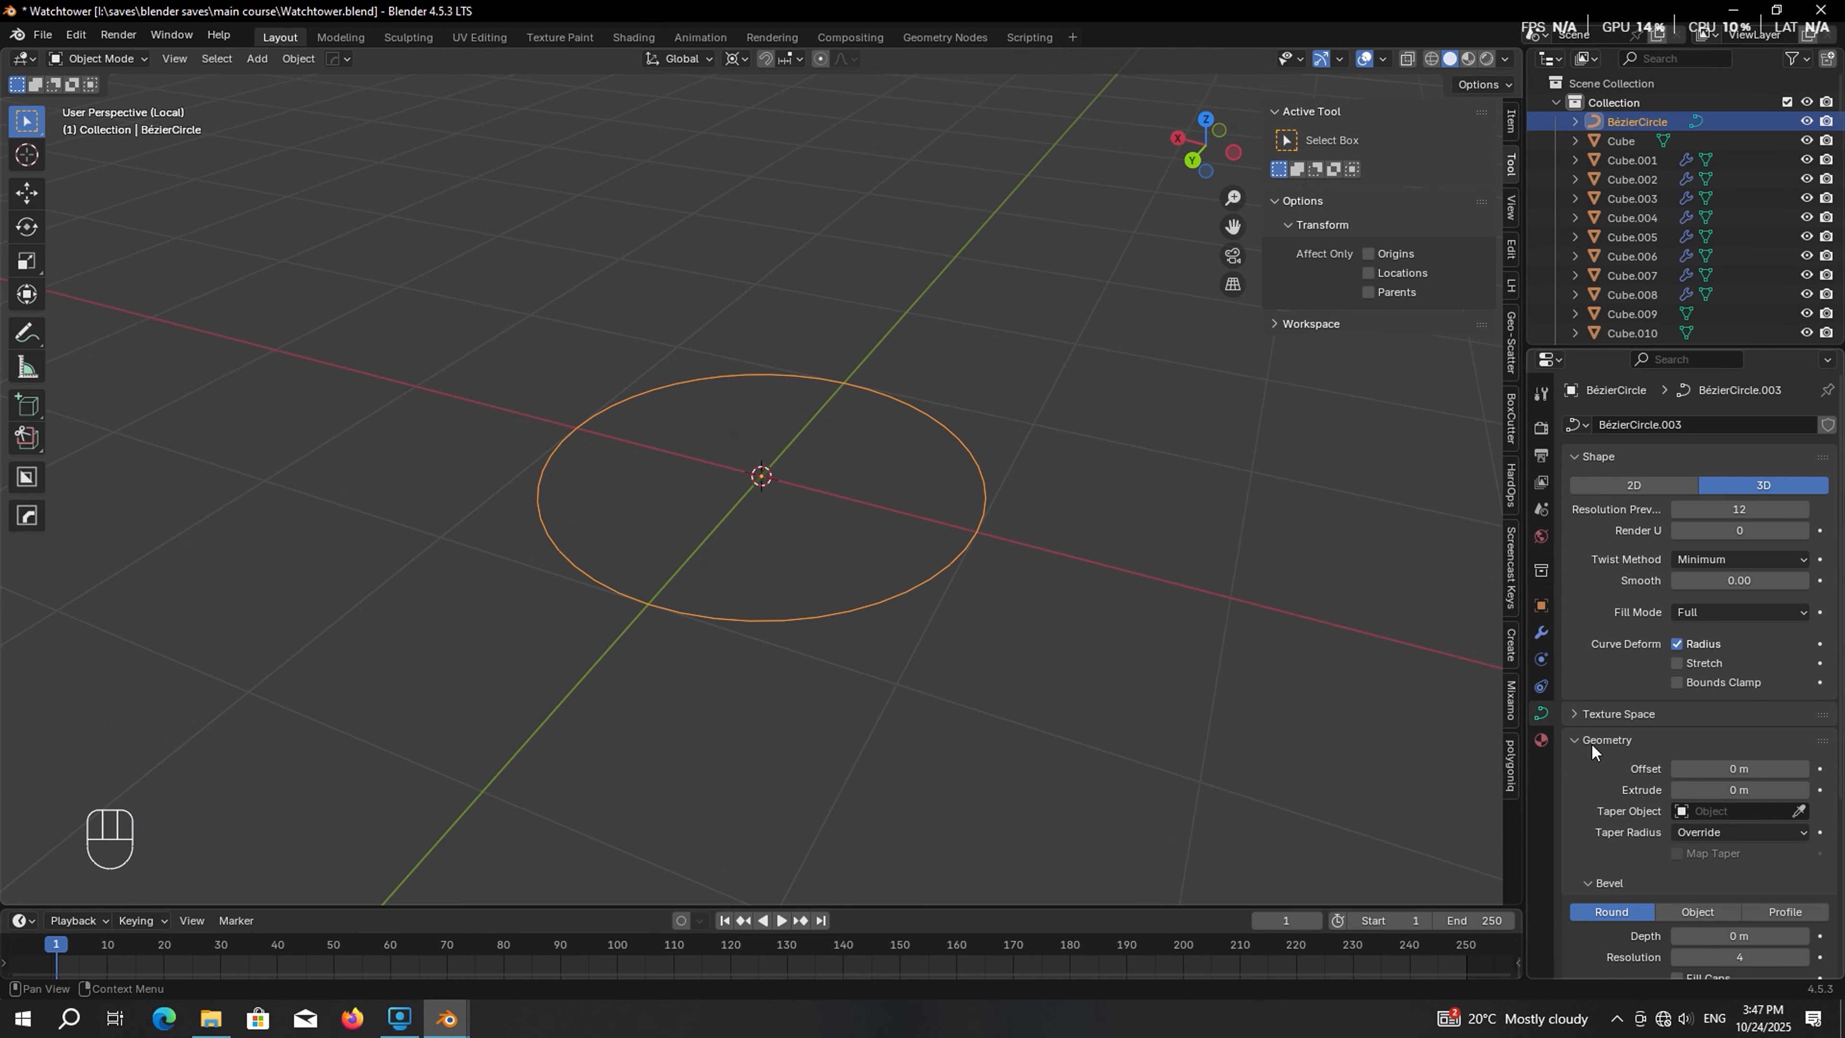
{"action": "scroll", "coordinate": [1592, 743], "scroll_direction": "down", "scroll_amount": 5}
{"action": "mouse_move", "coordinate": [1741, 749]}
{"action": "left_mouse_down"}
{"action": "mouse_move", "coordinate": [1802, 748]}
{"action": "mouse_move", "coordinate": [1741, 748]}
{"action": "left_mouse_up"}
{"action": "left_click", "coordinate": [1741, 744]}
{"action": "type", "text": "0.06"}
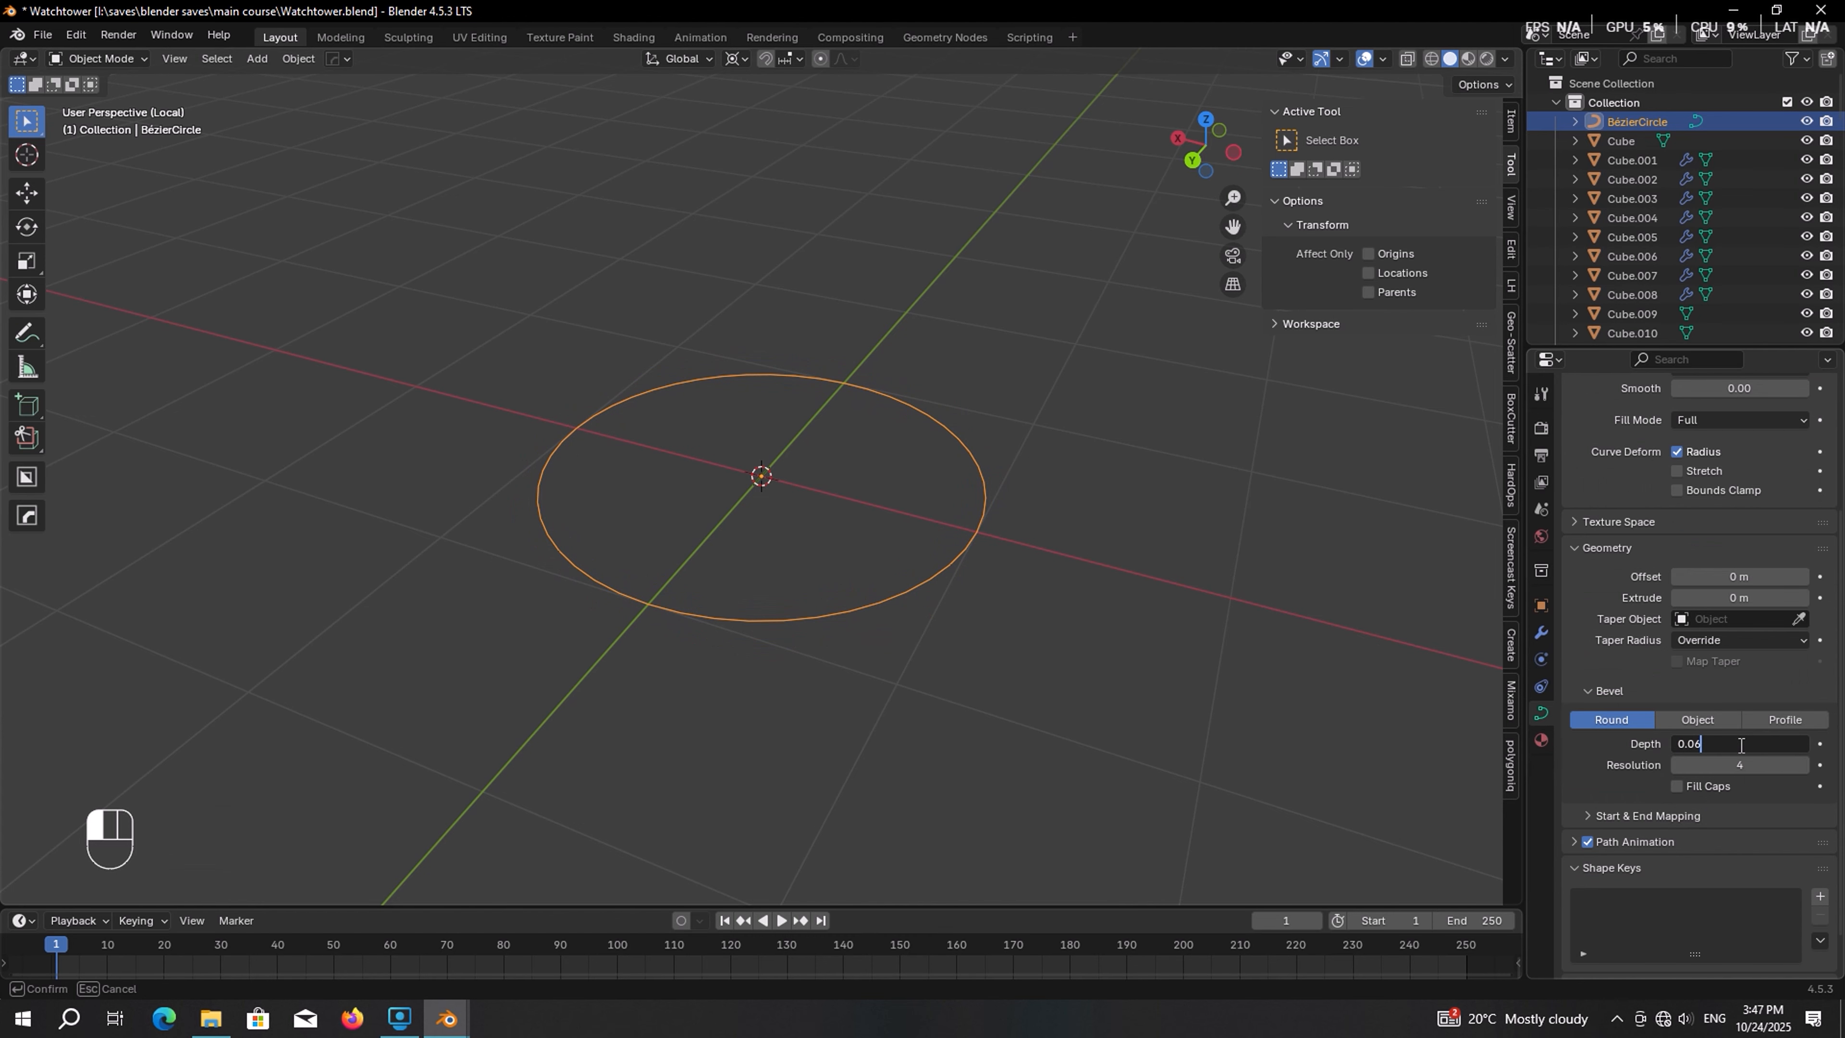
{"action": "key", "text": "Return"}
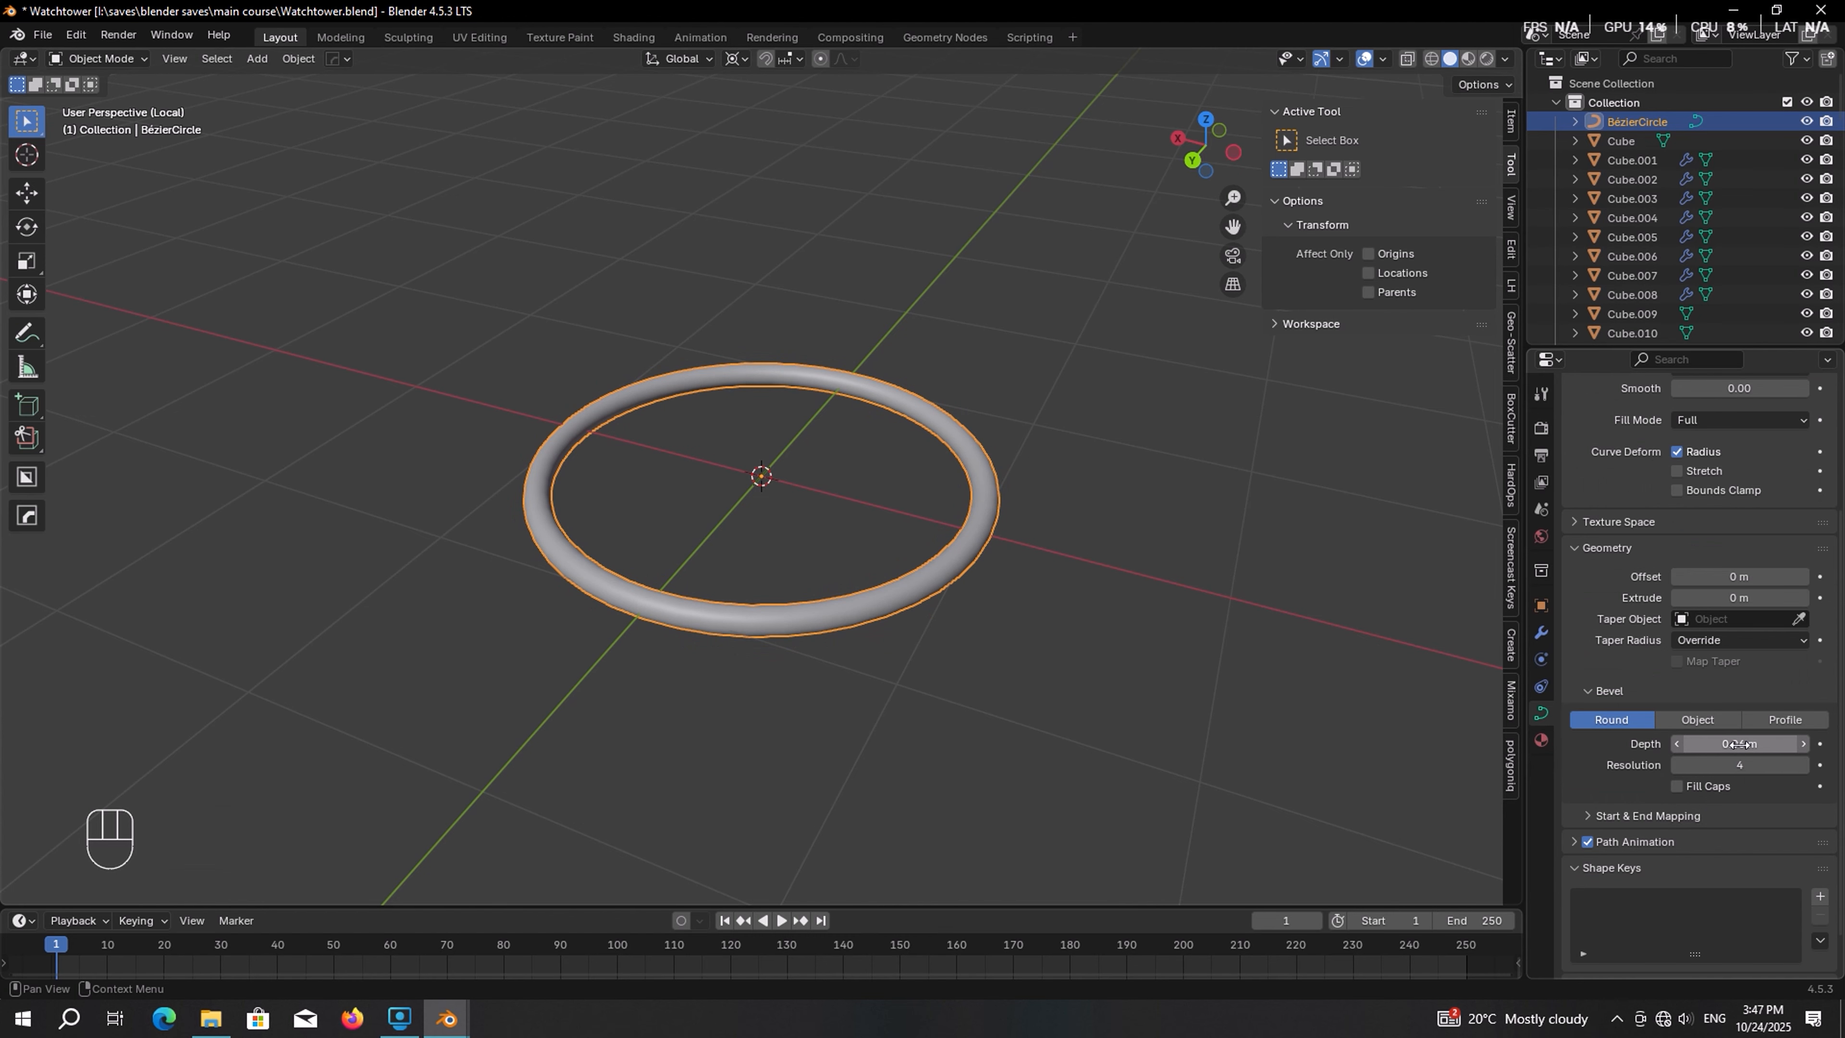
Set the curve's preview resolution to 20
{"action": "middle_click_drag", "start_coordinate": [1273, 535], "coordinate": [1144, 520], "text": "shift"}
{"action": "middle_click_drag", "start_coordinate": [1144, 520], "coordinate": [1082, 305], "text": "ctrl"}
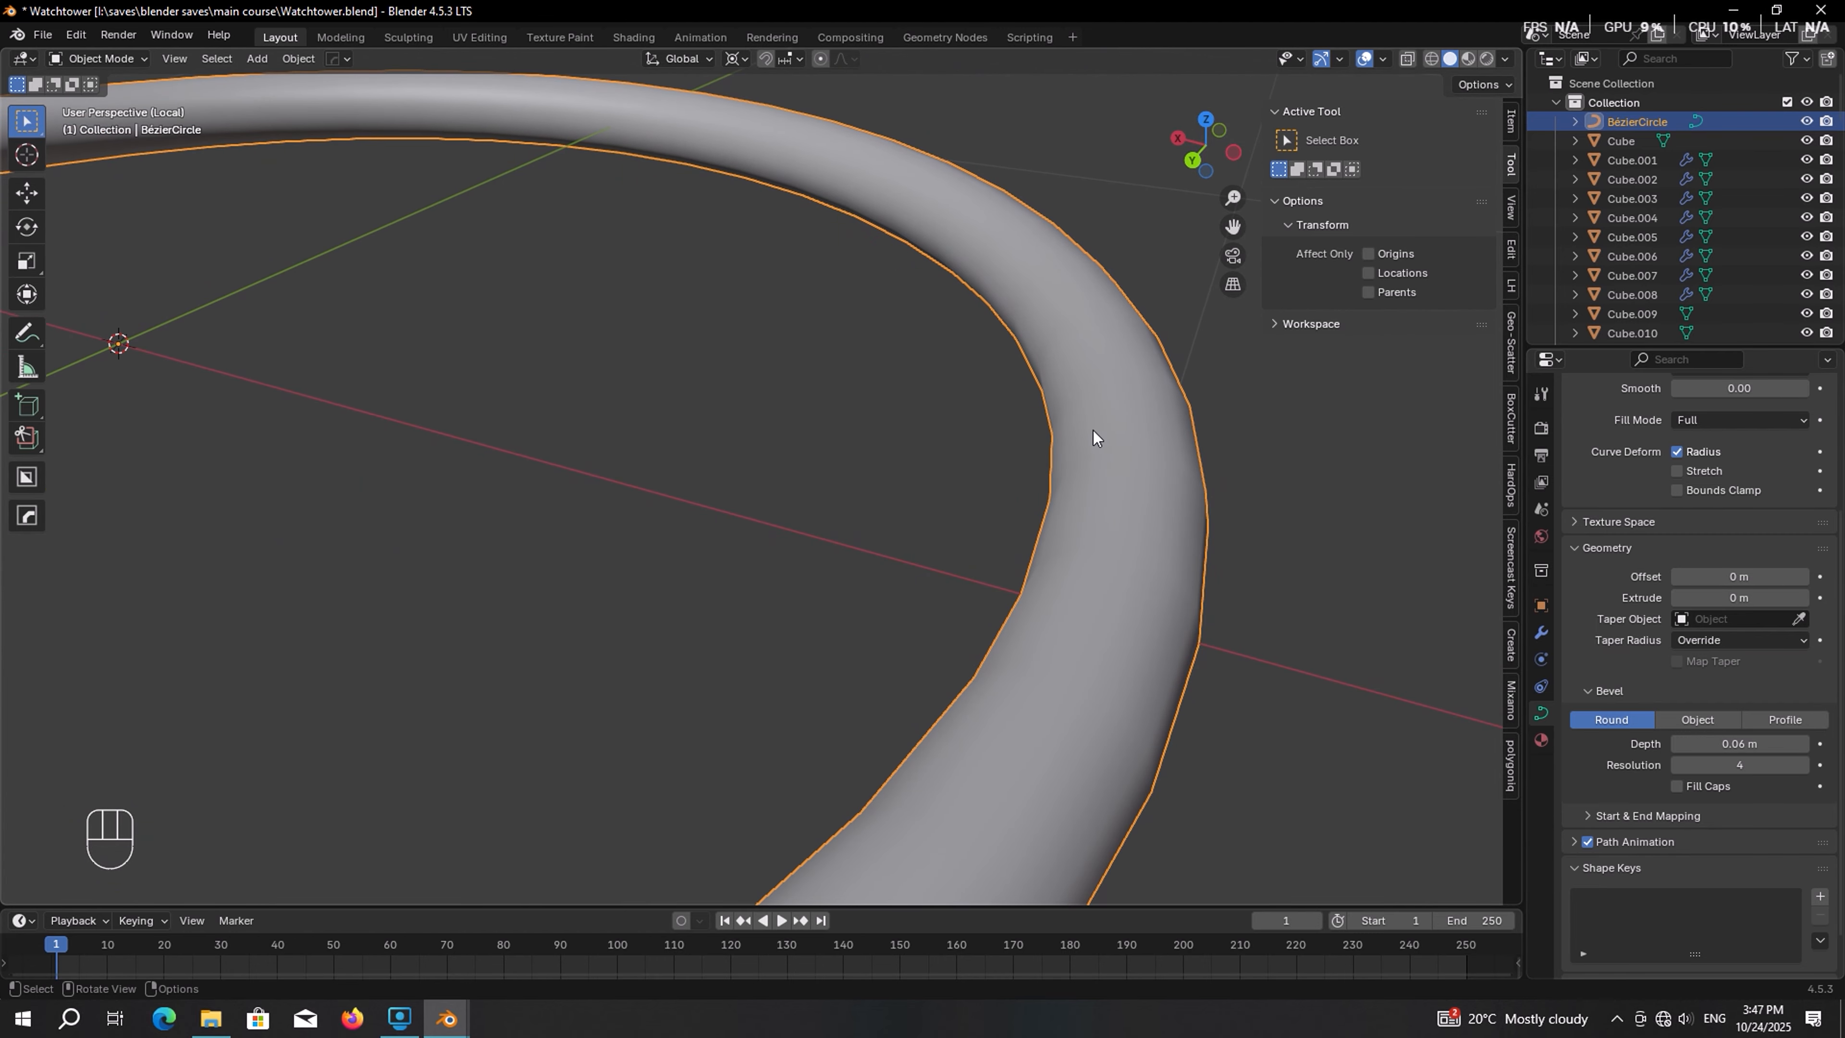
{"action": "scroll", "coordinate": [1751, 557], "scroll_direction": "up", "scroll_amount": 6}
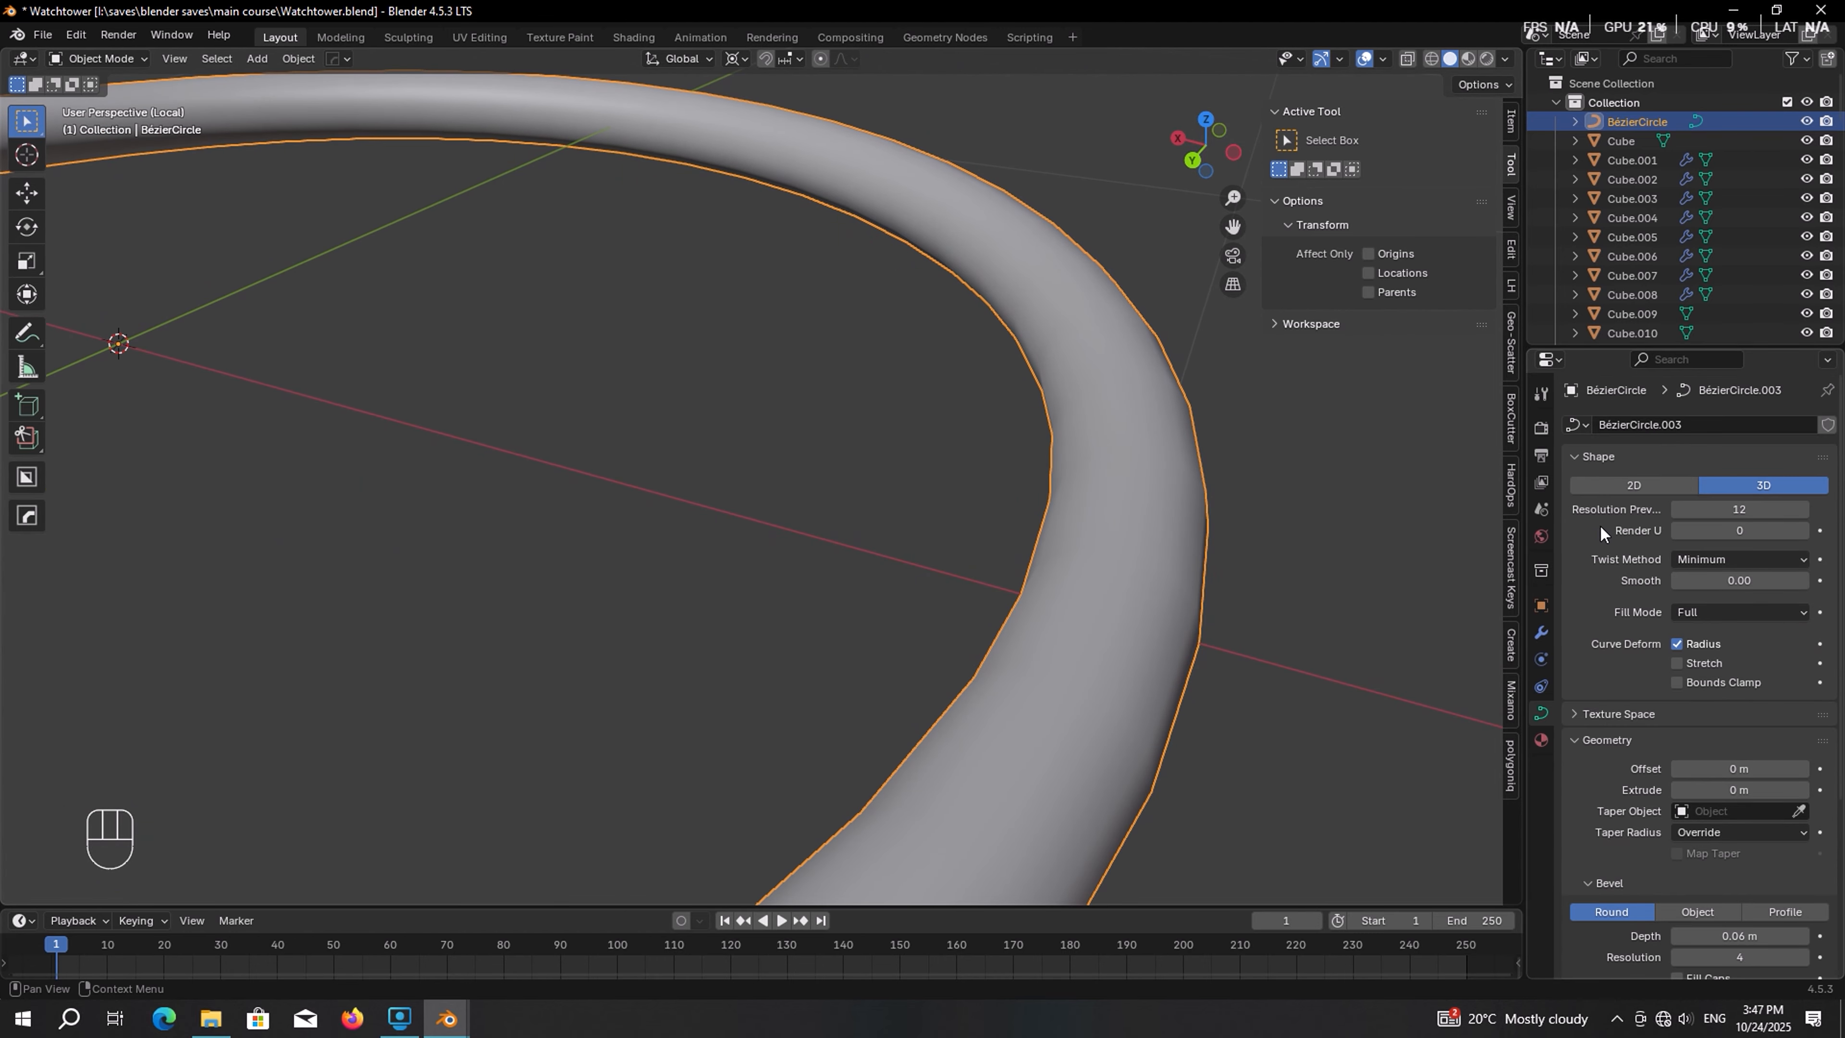
{"action": "left_click", "coordinate": [1730, 507]}
{"action": "type", "text": "32"}
{"action": "key", "text": "Return"}
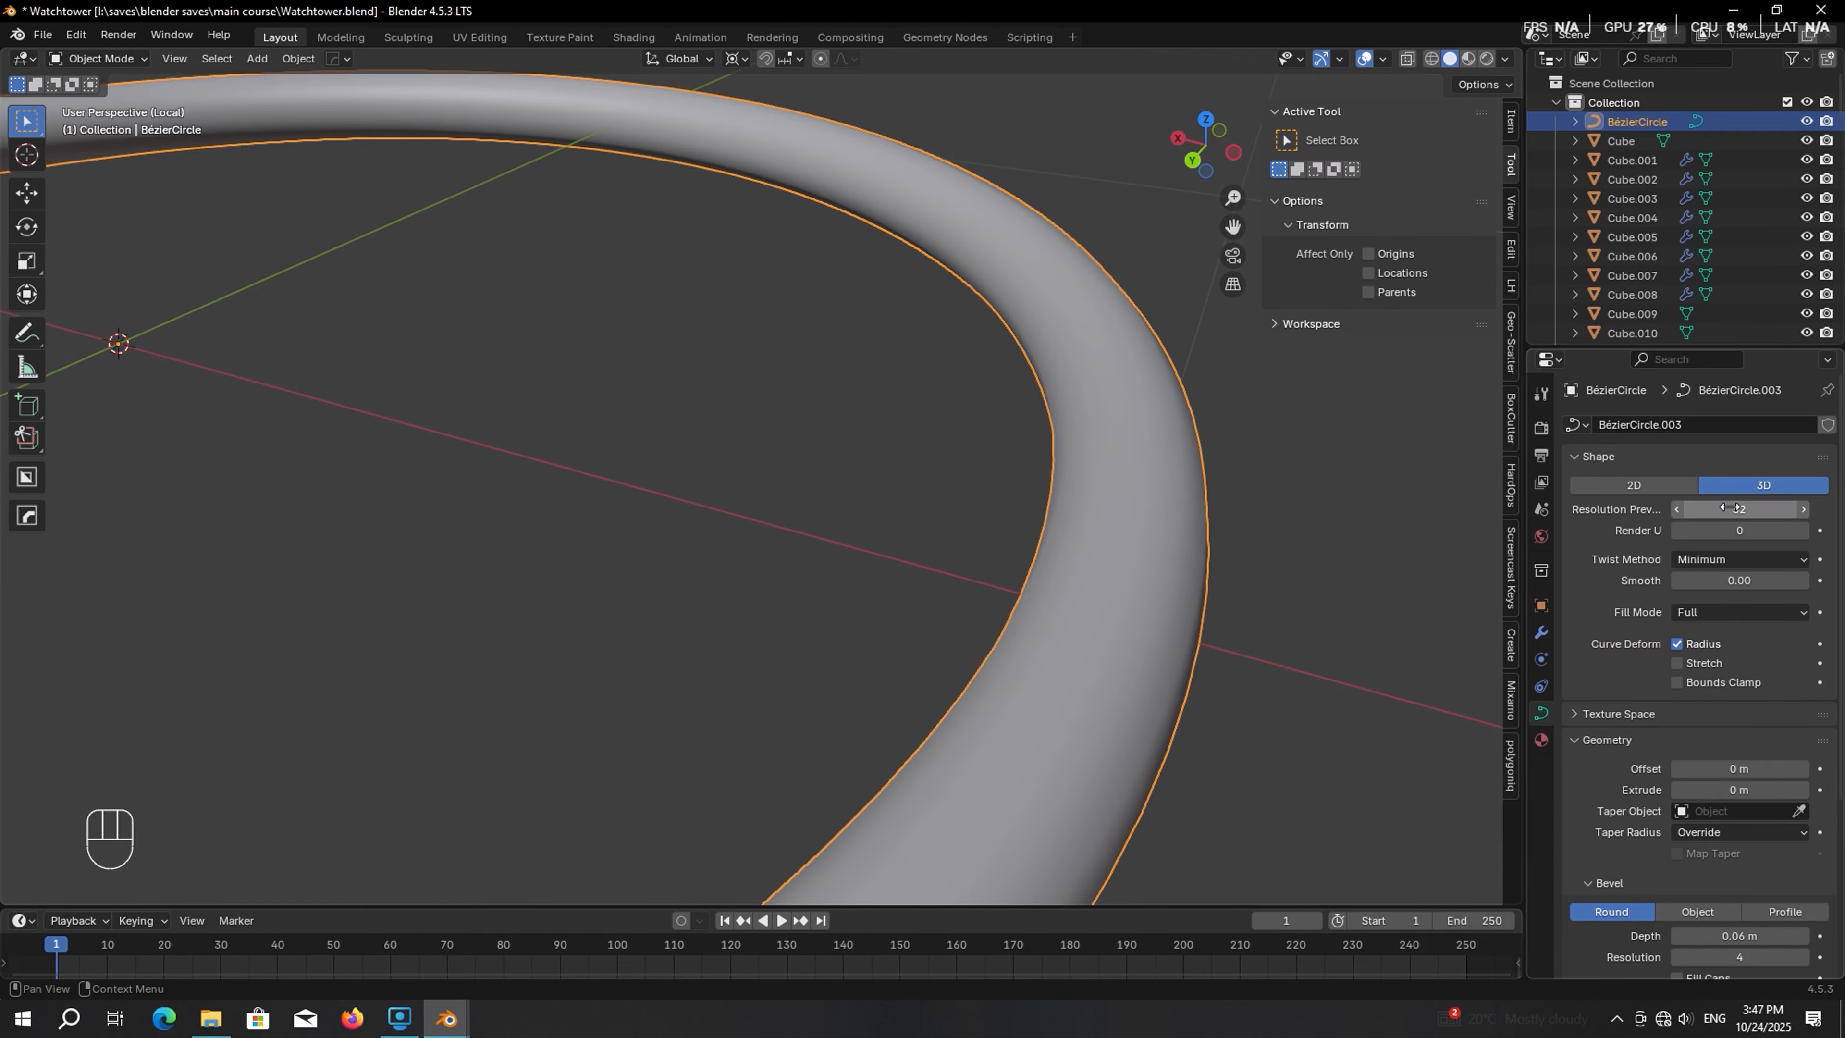
{"action": "left_click", "coordinate": [1731, 508]}
{"action": "type", "text": "20"}
{"action": "key", "text": "Return"}
Scale the ring down to about 1.05 m across and apply its scale
{"action": "key", "text": "KP_Divide"}
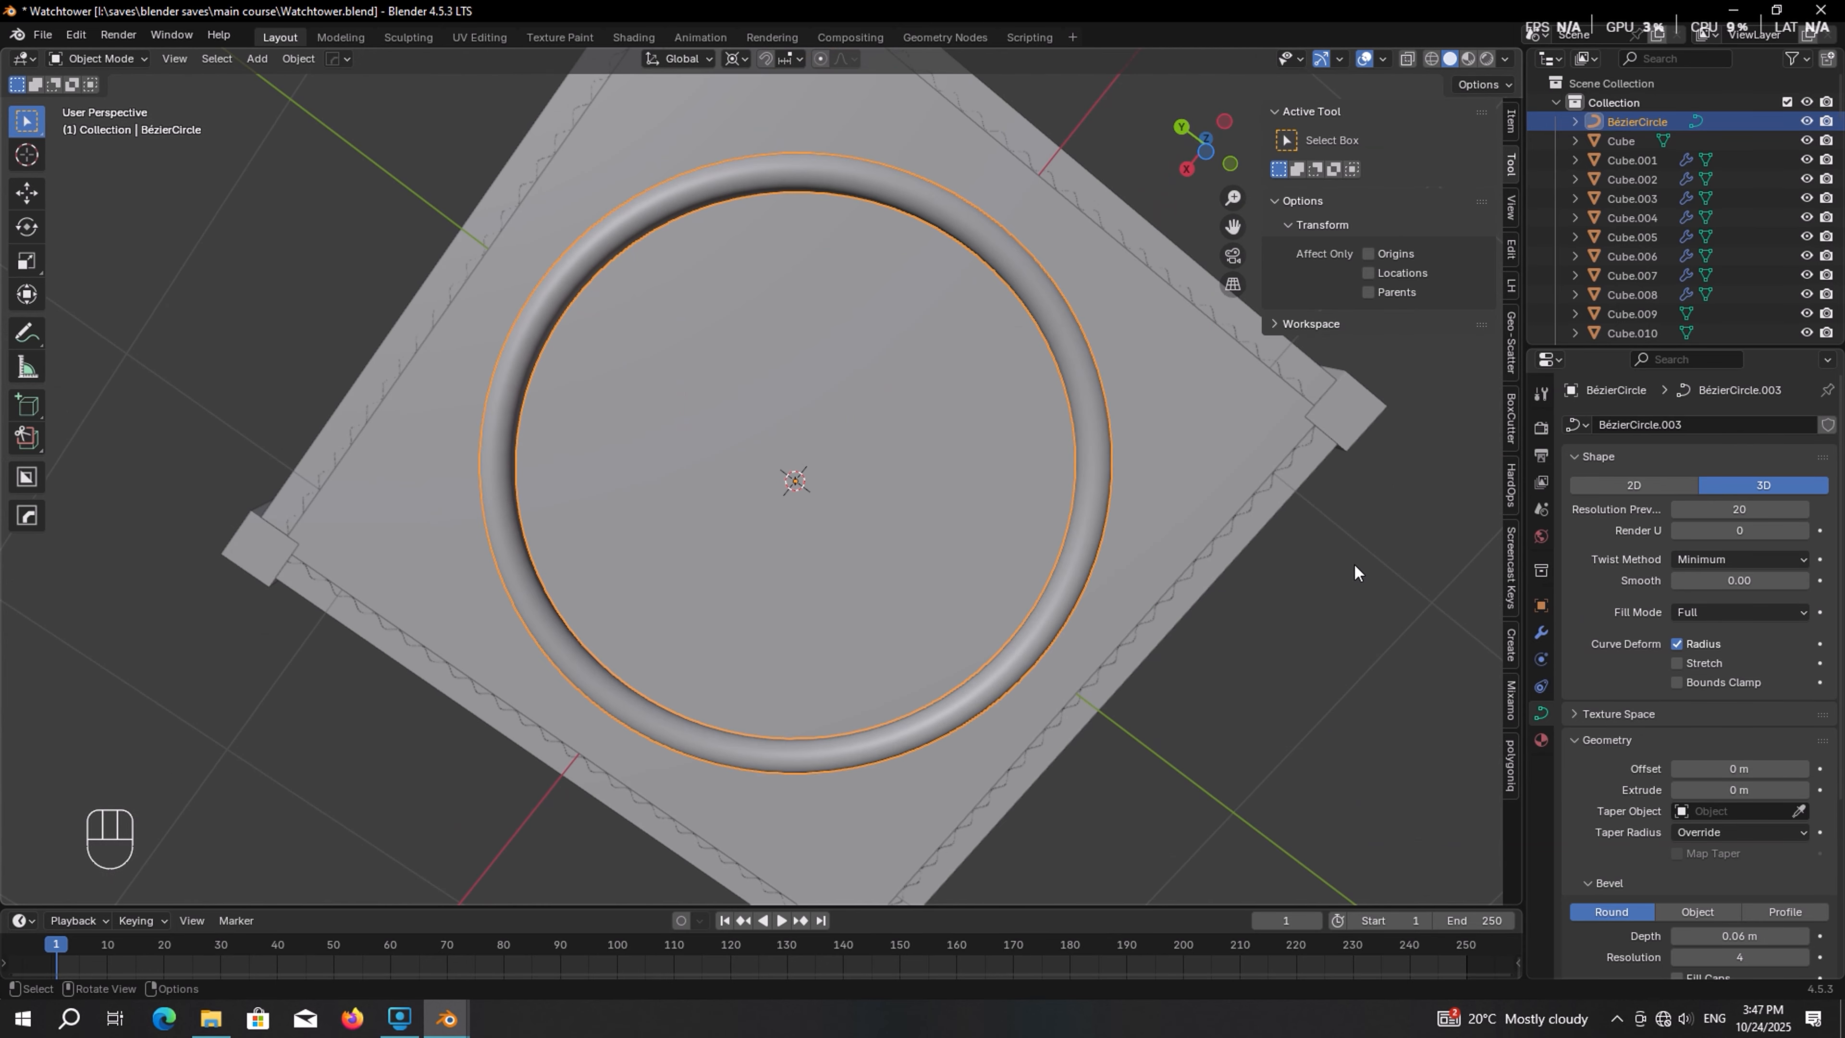
{"action": "key", "text": "s"}
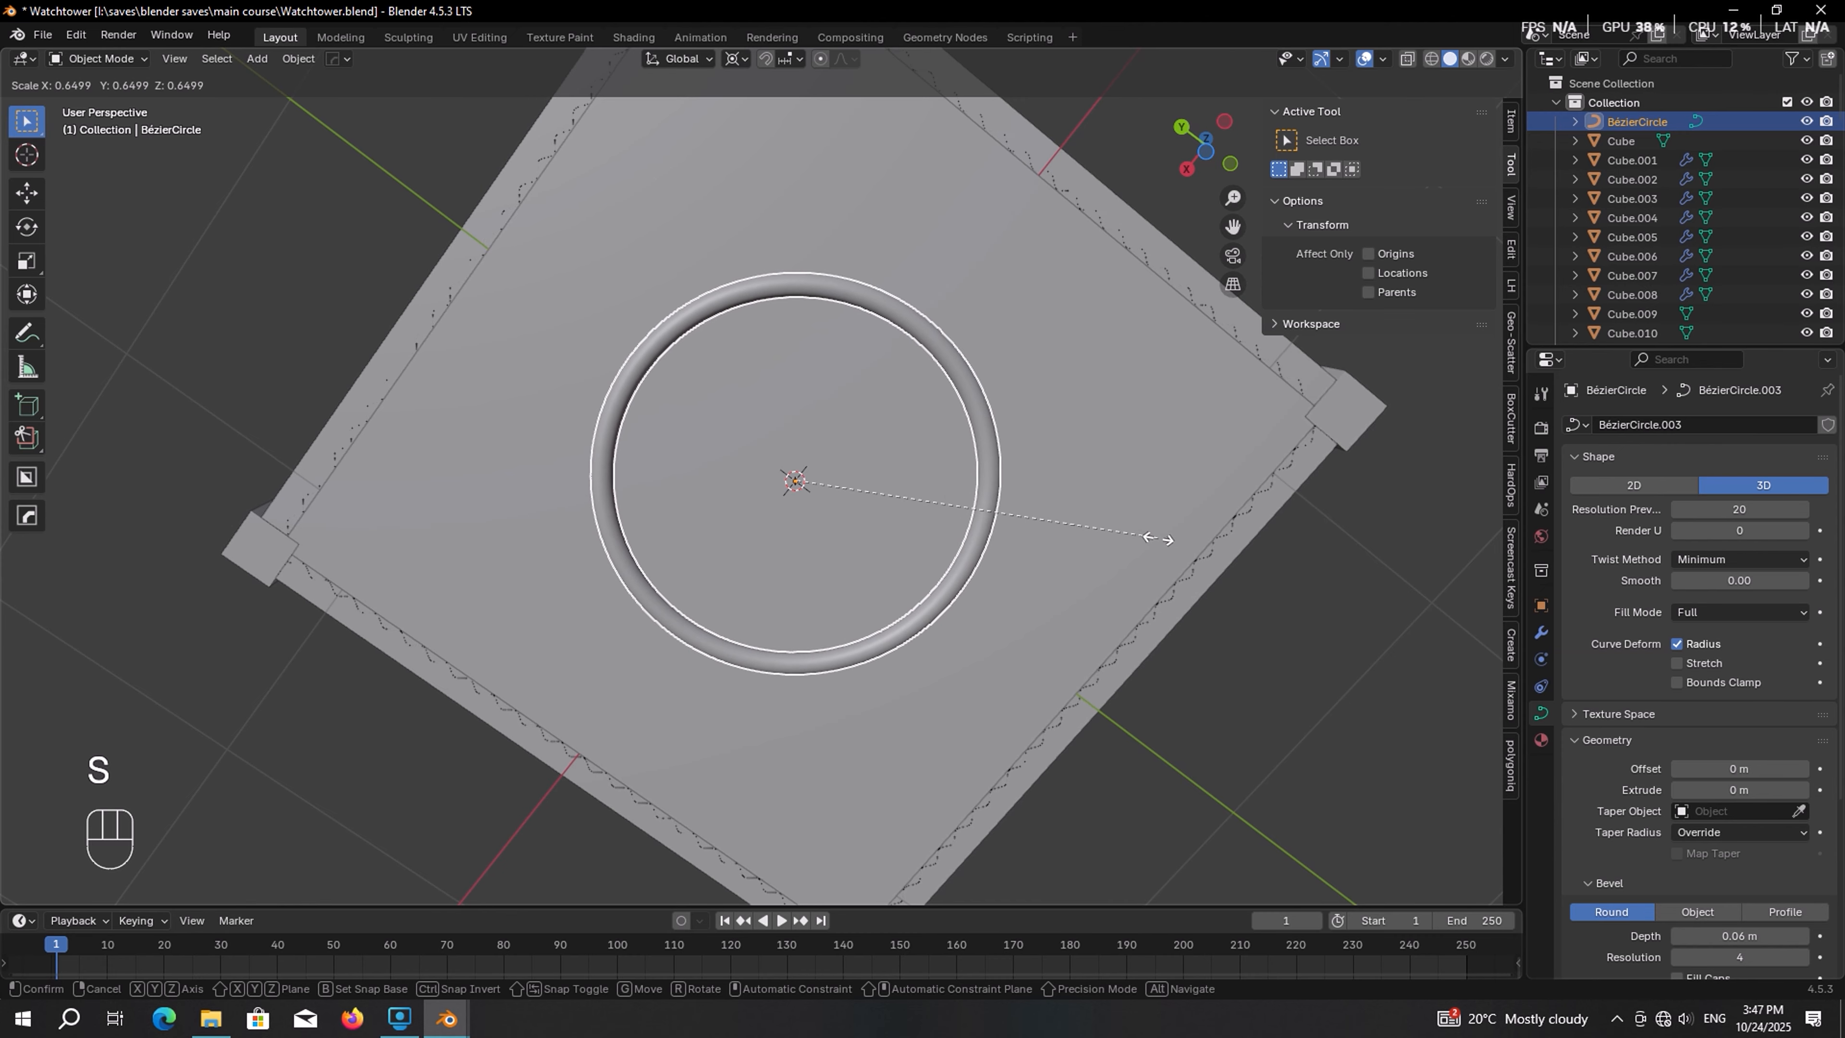
{"action": "left_click", "coordinate": [1158, 539]}
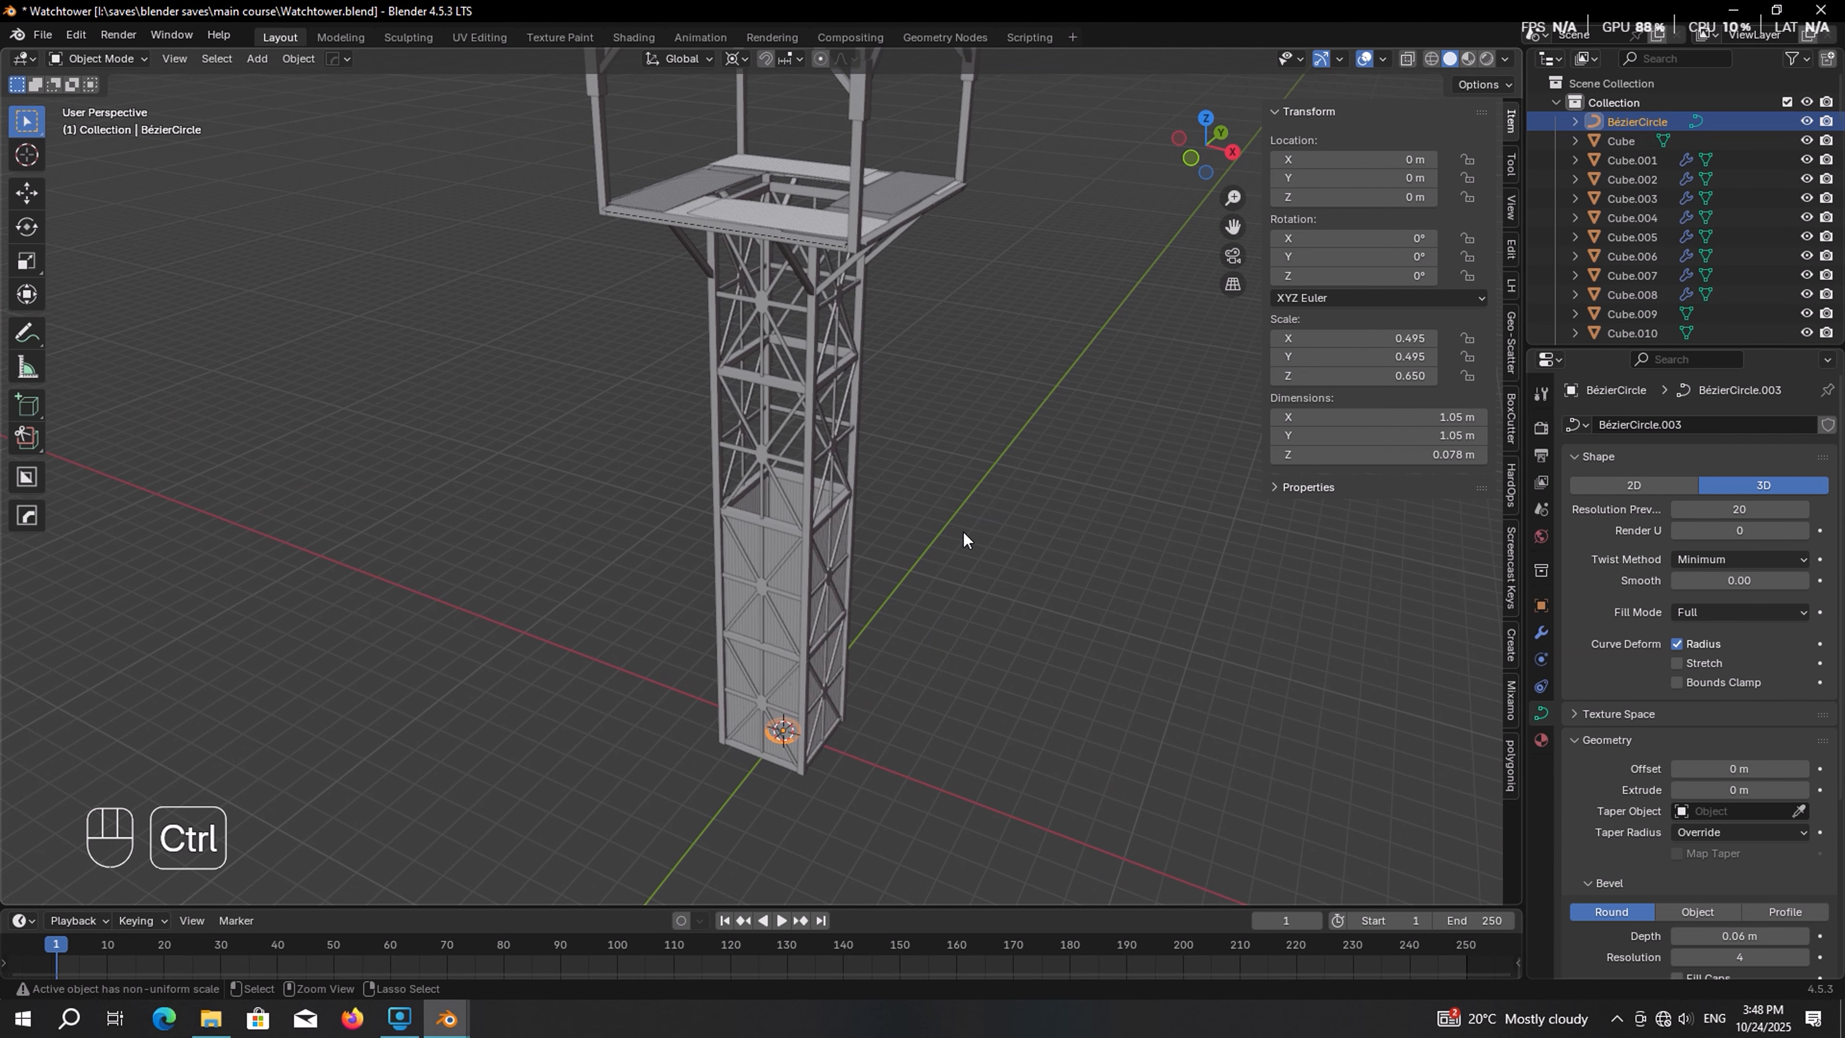
{"action": "key", "text": "ctrl+a"}
{"action": "left_click", "coordinate": [850, 491]}
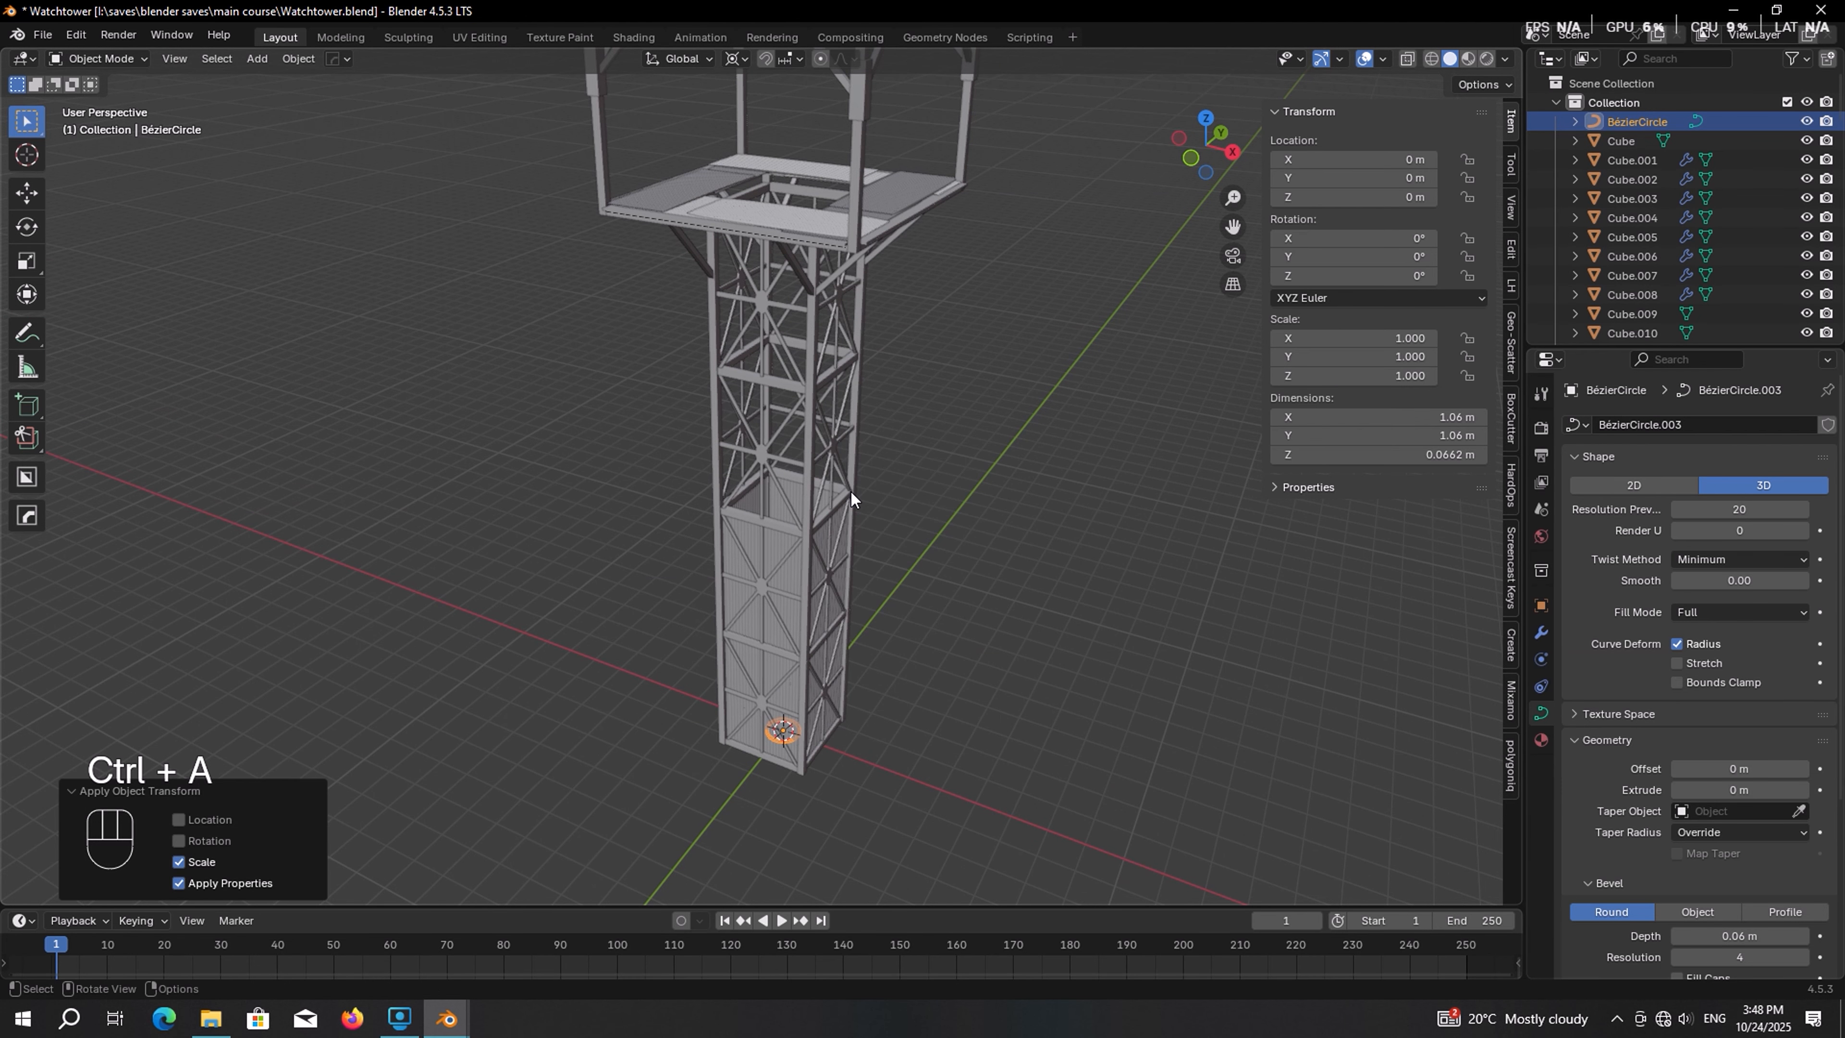
Add an Array modifier to the ring with relative offset X 0, Z about 23.5, and count 12
{"action": "left_click", "coordinate": [1541, 632]}
{"action": "left_click", "coordinate": [1733, 427]}
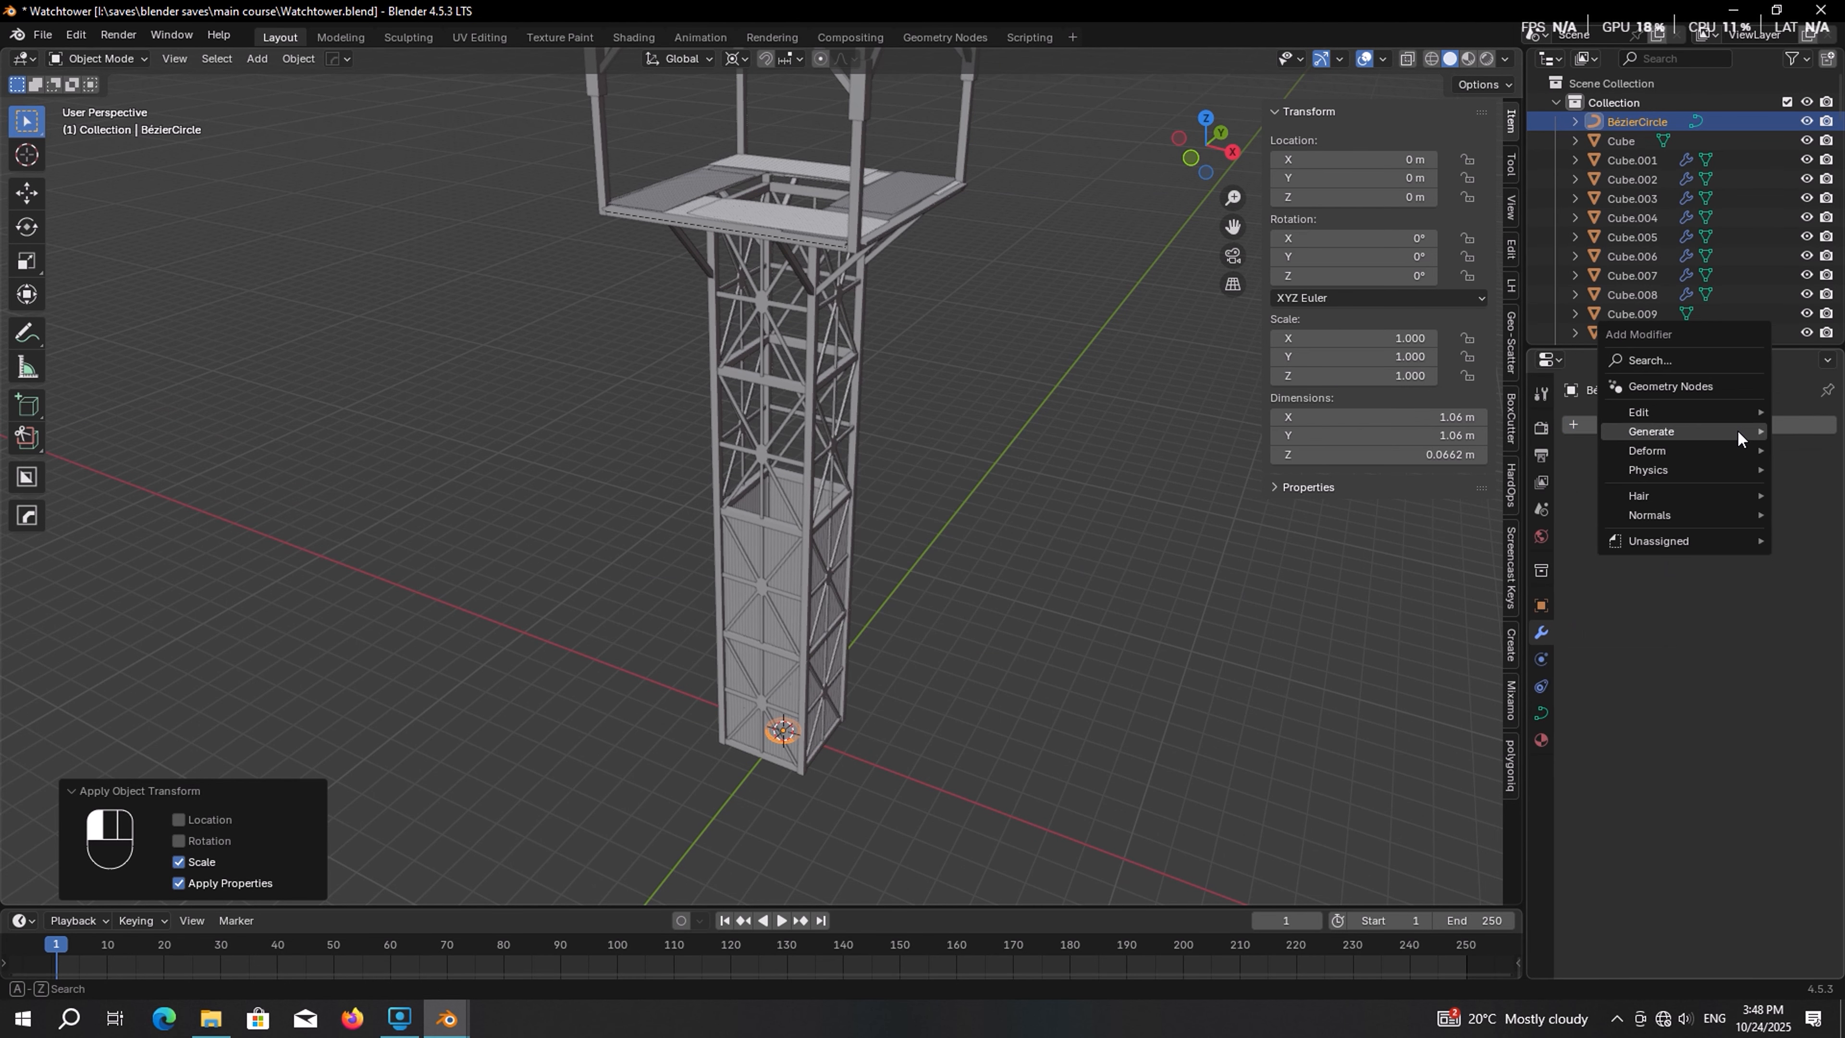
{"action": "mouse_move", "coordinate": [1729, 429]}
{"action": "left_click", "coordinate": [1536, 431]}
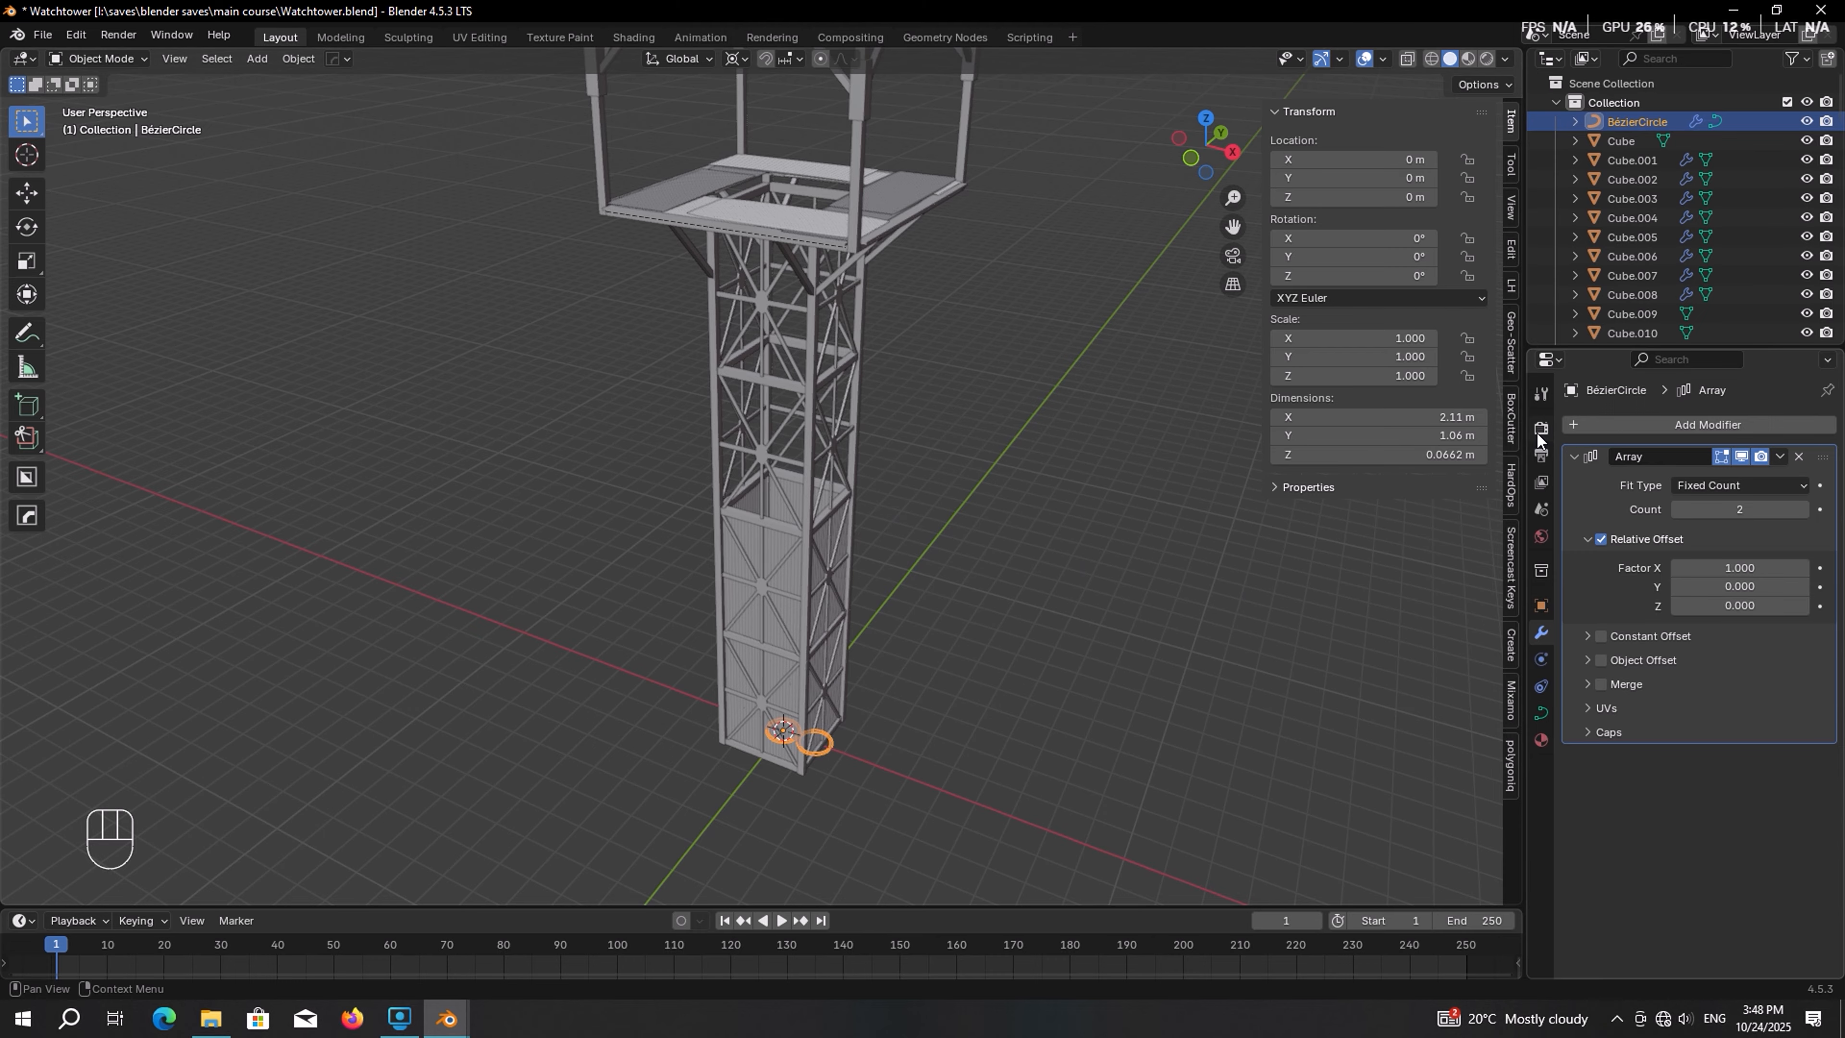
{"action": "key", "text": "BackSpace"}
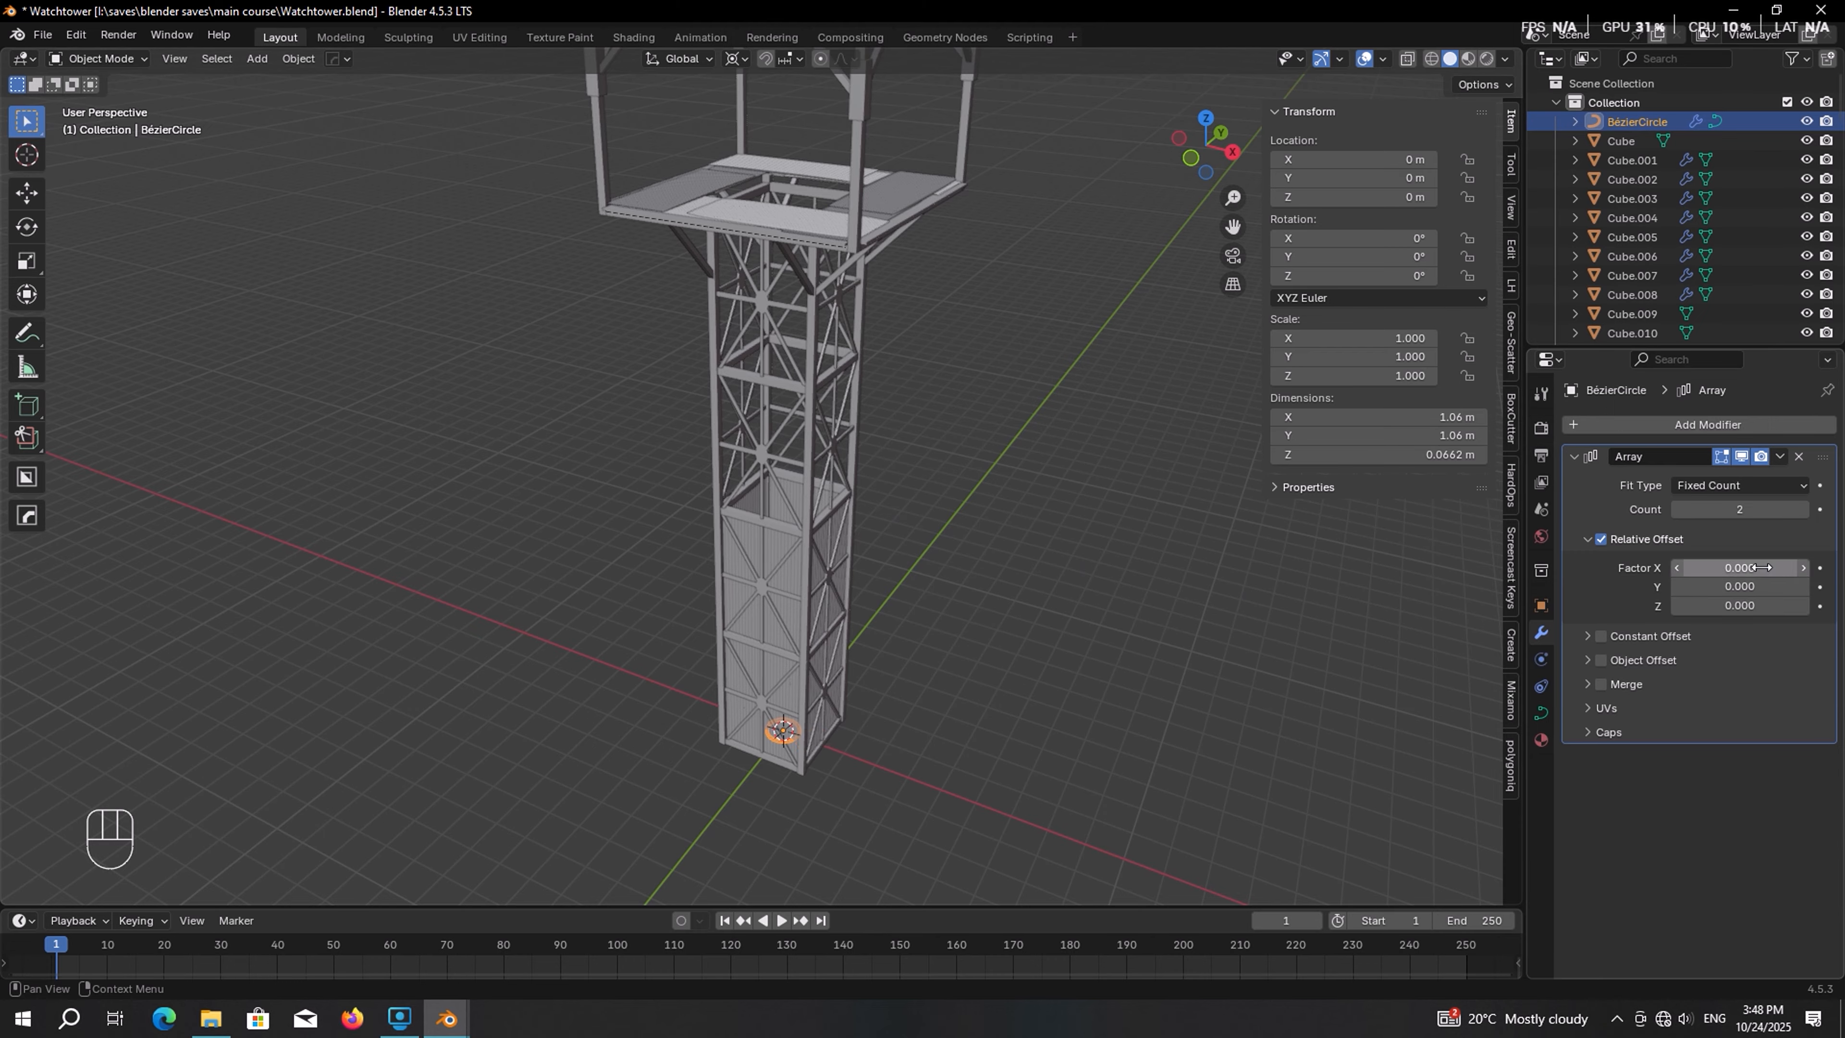
{"action": "left_click_drag", "start_coordinate": [1773, 605], "coordinate": [1812, 605], "text": "shift"}
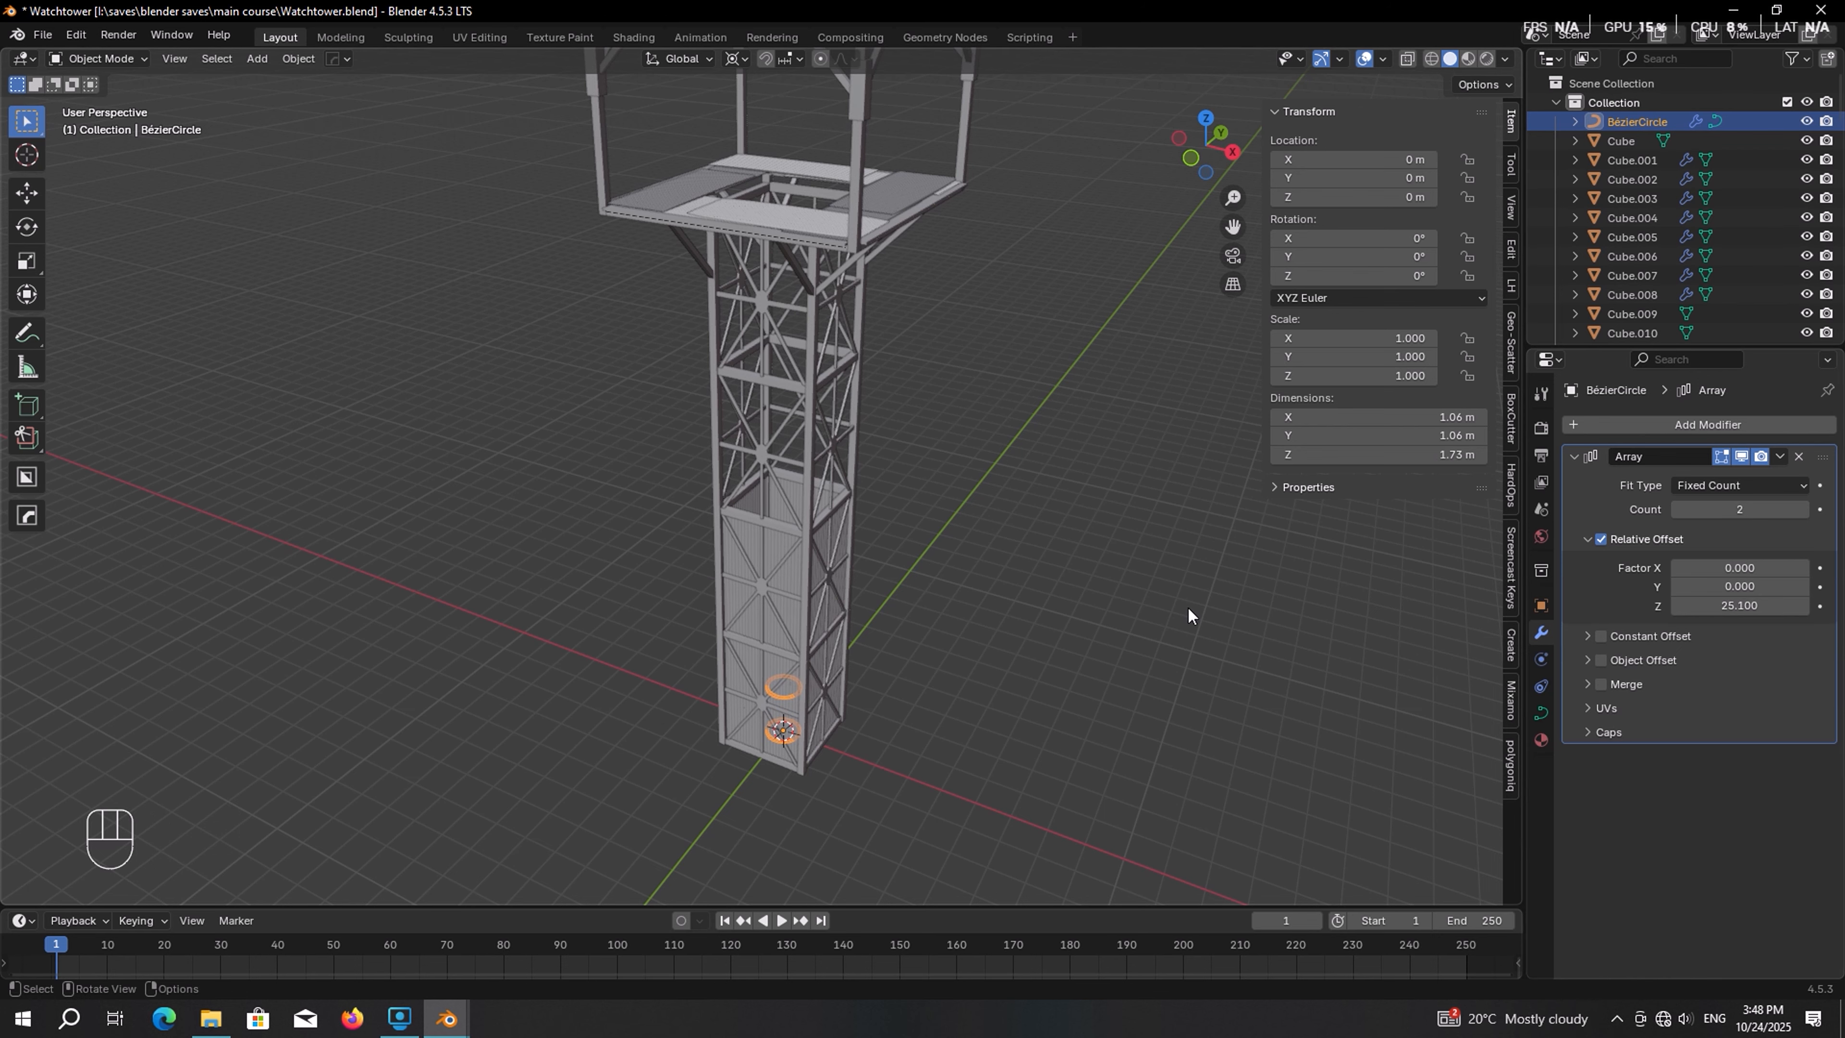
{"action": "left_click", "coordinate": [1788, 509]}
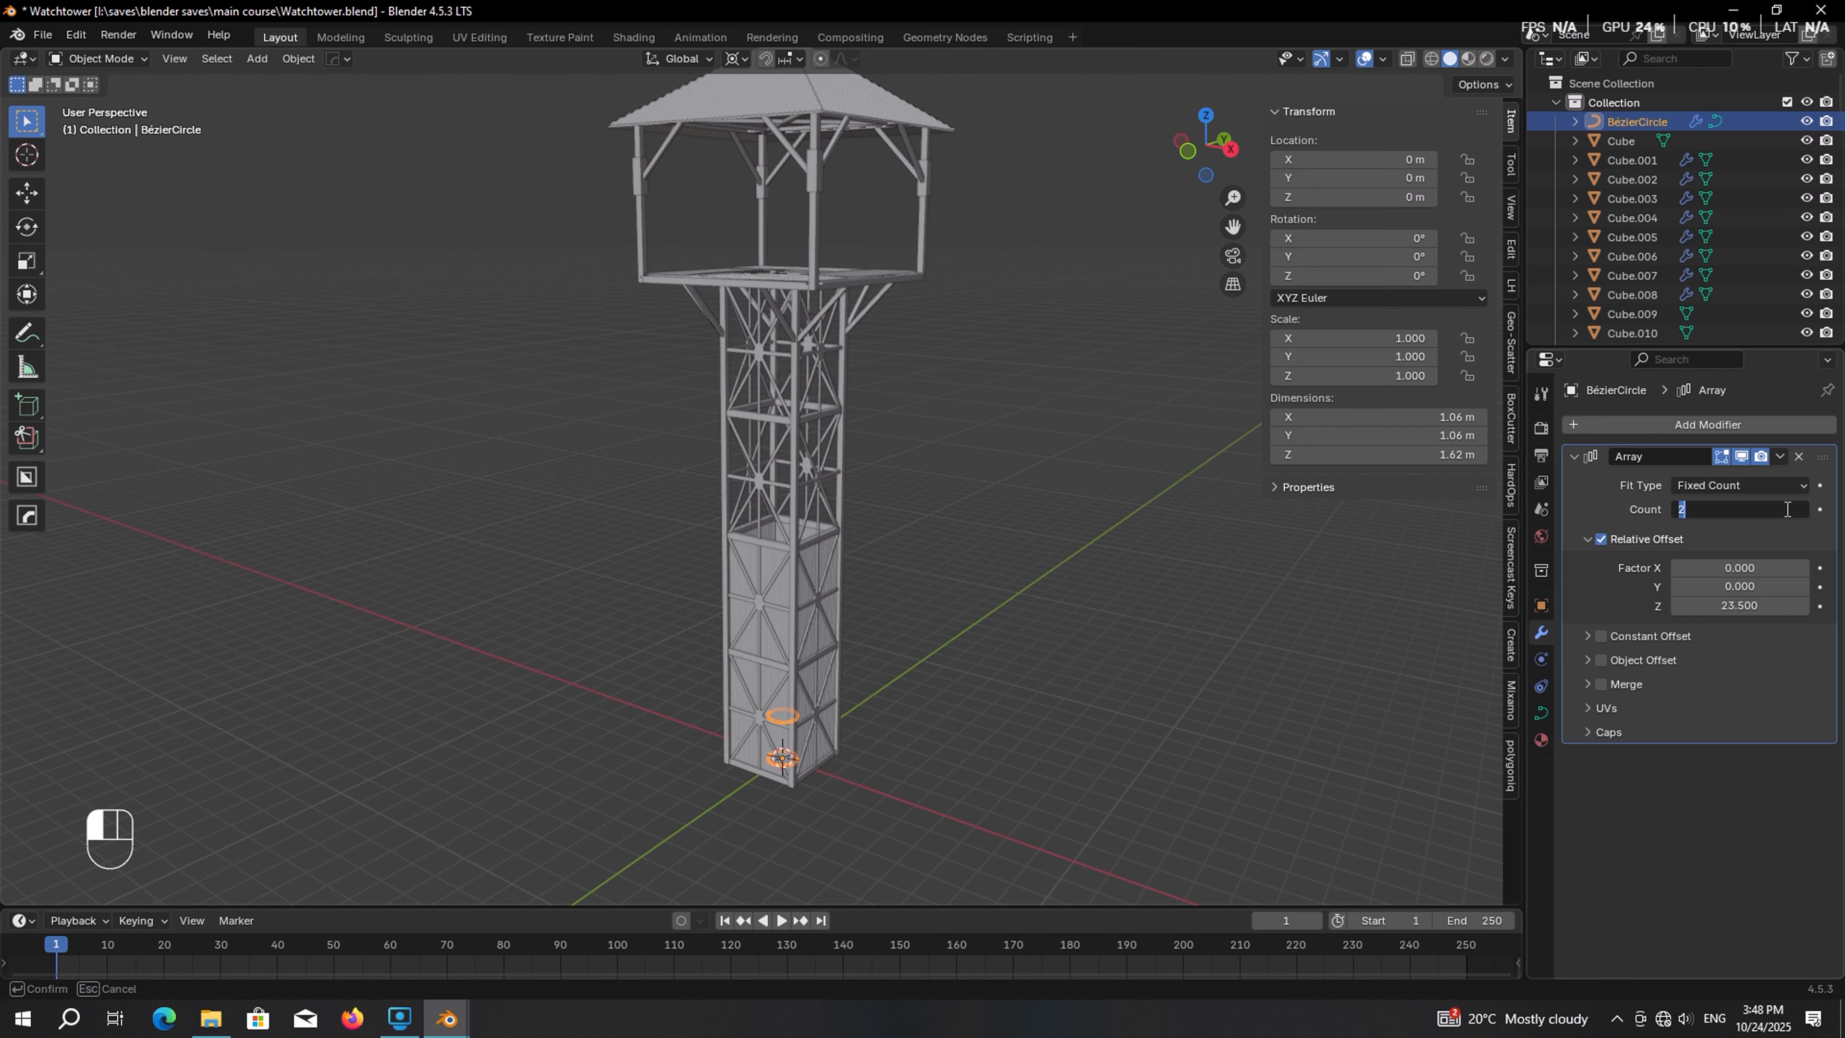
{"action": "type", "text": "12"}
{"action": "key", "text": "Return"}
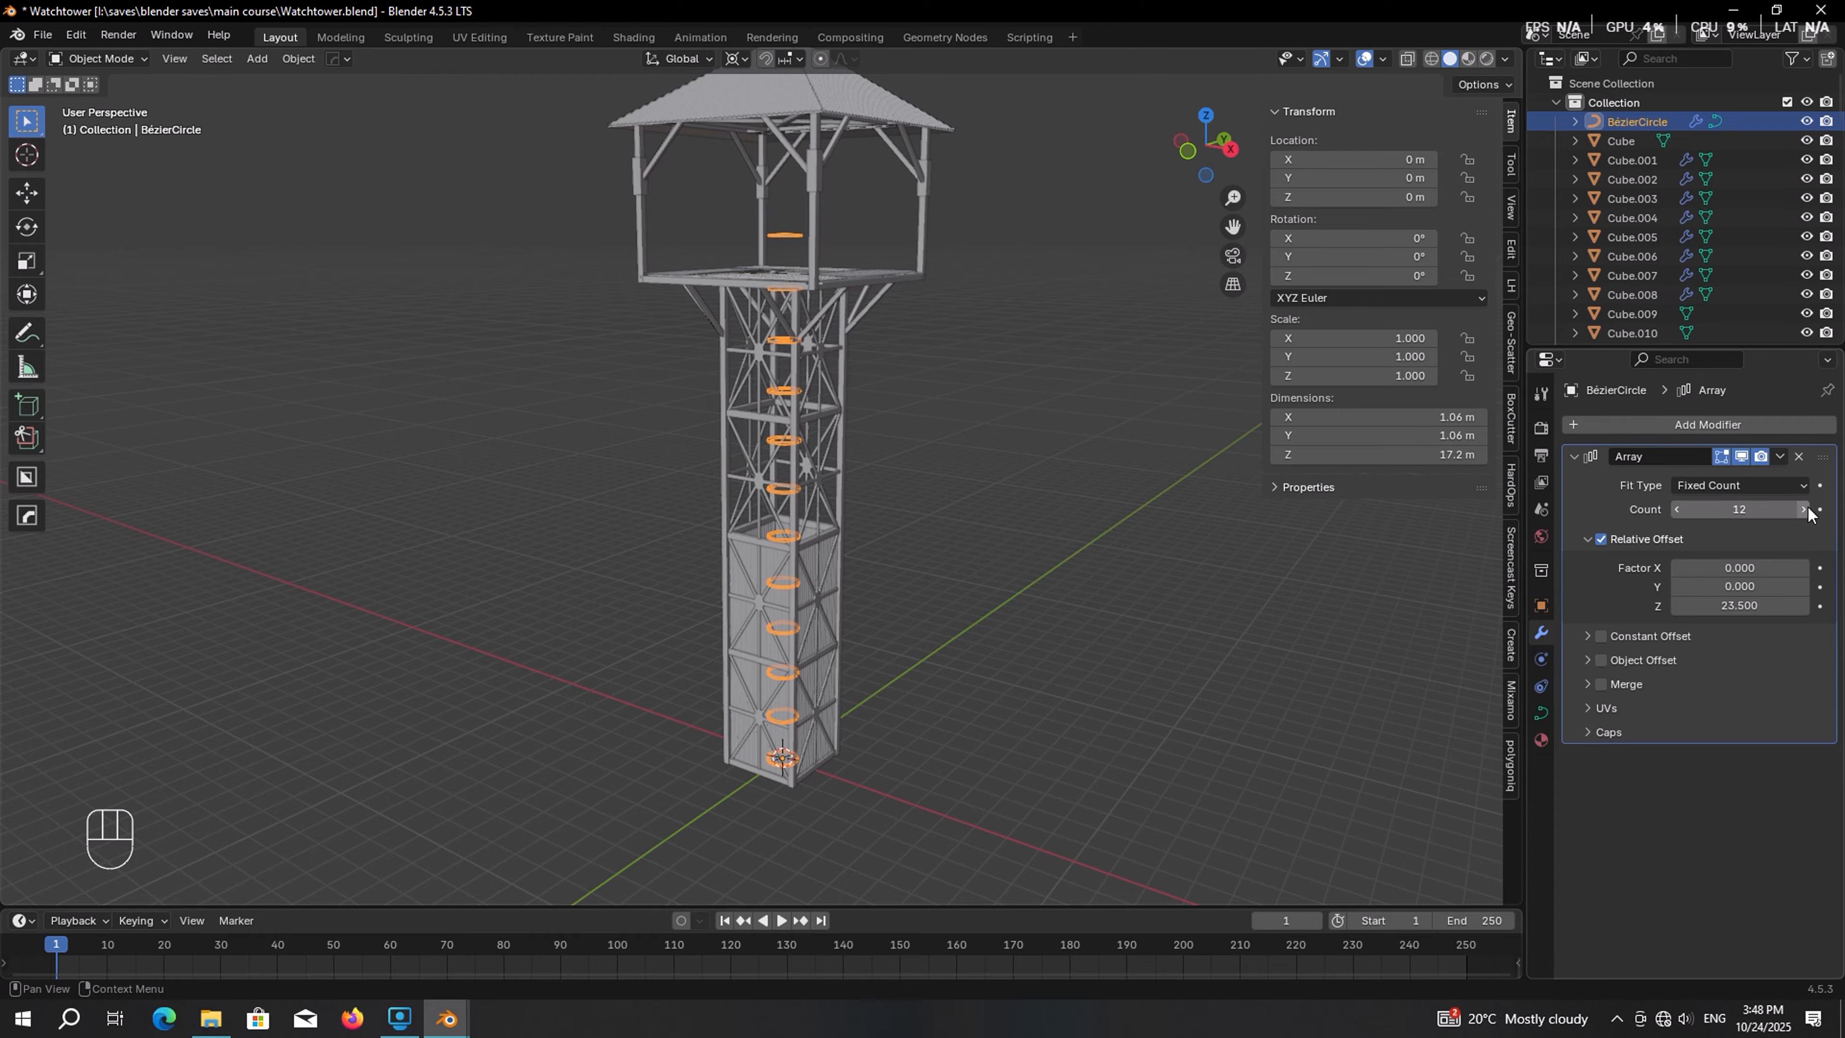
Lower the ring array about 0.3 m along Z toward the tower base
{"action": "middle_click_drag", "start_coordinate": [823, 302], "coordinate": [833, 244]}
{"action": "scroll", "coordinate": [963, 297], "scroll_direction": "up", "scroll_amount": 3}
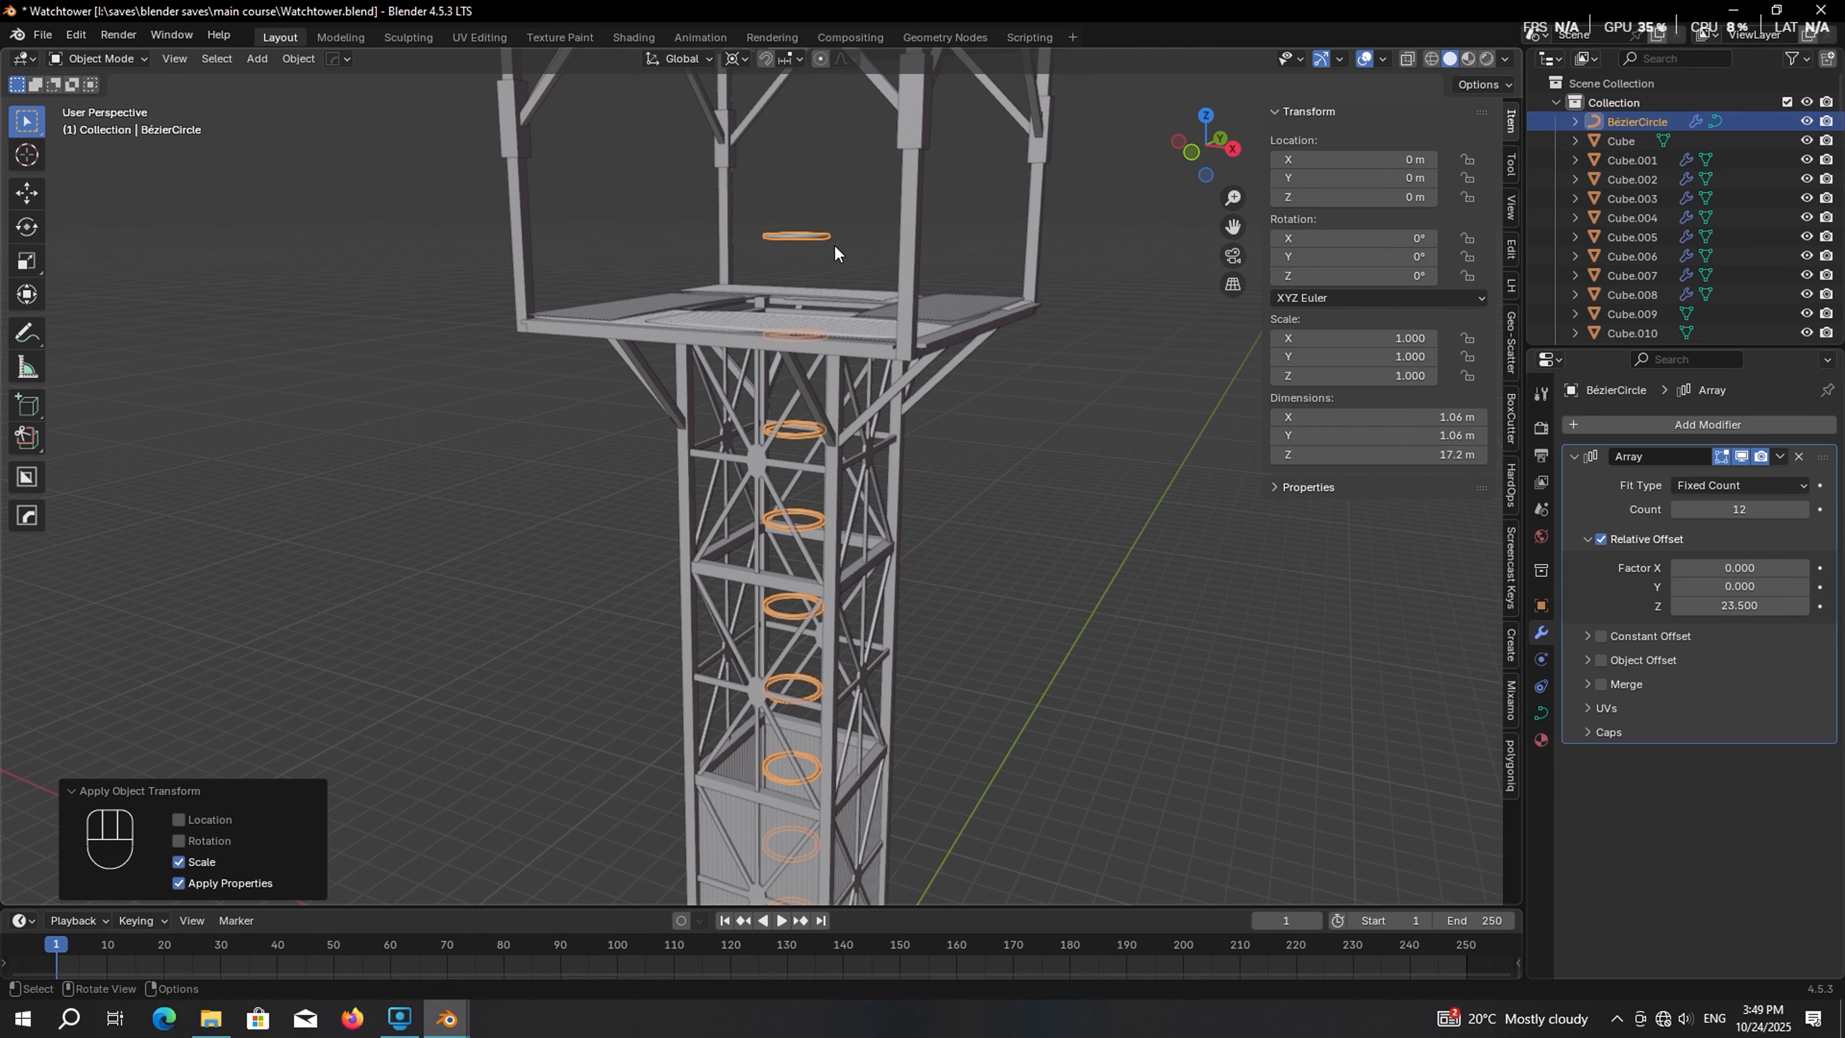
{"action": "key", "text": "g"}
{"action": "key", "text": "z"}
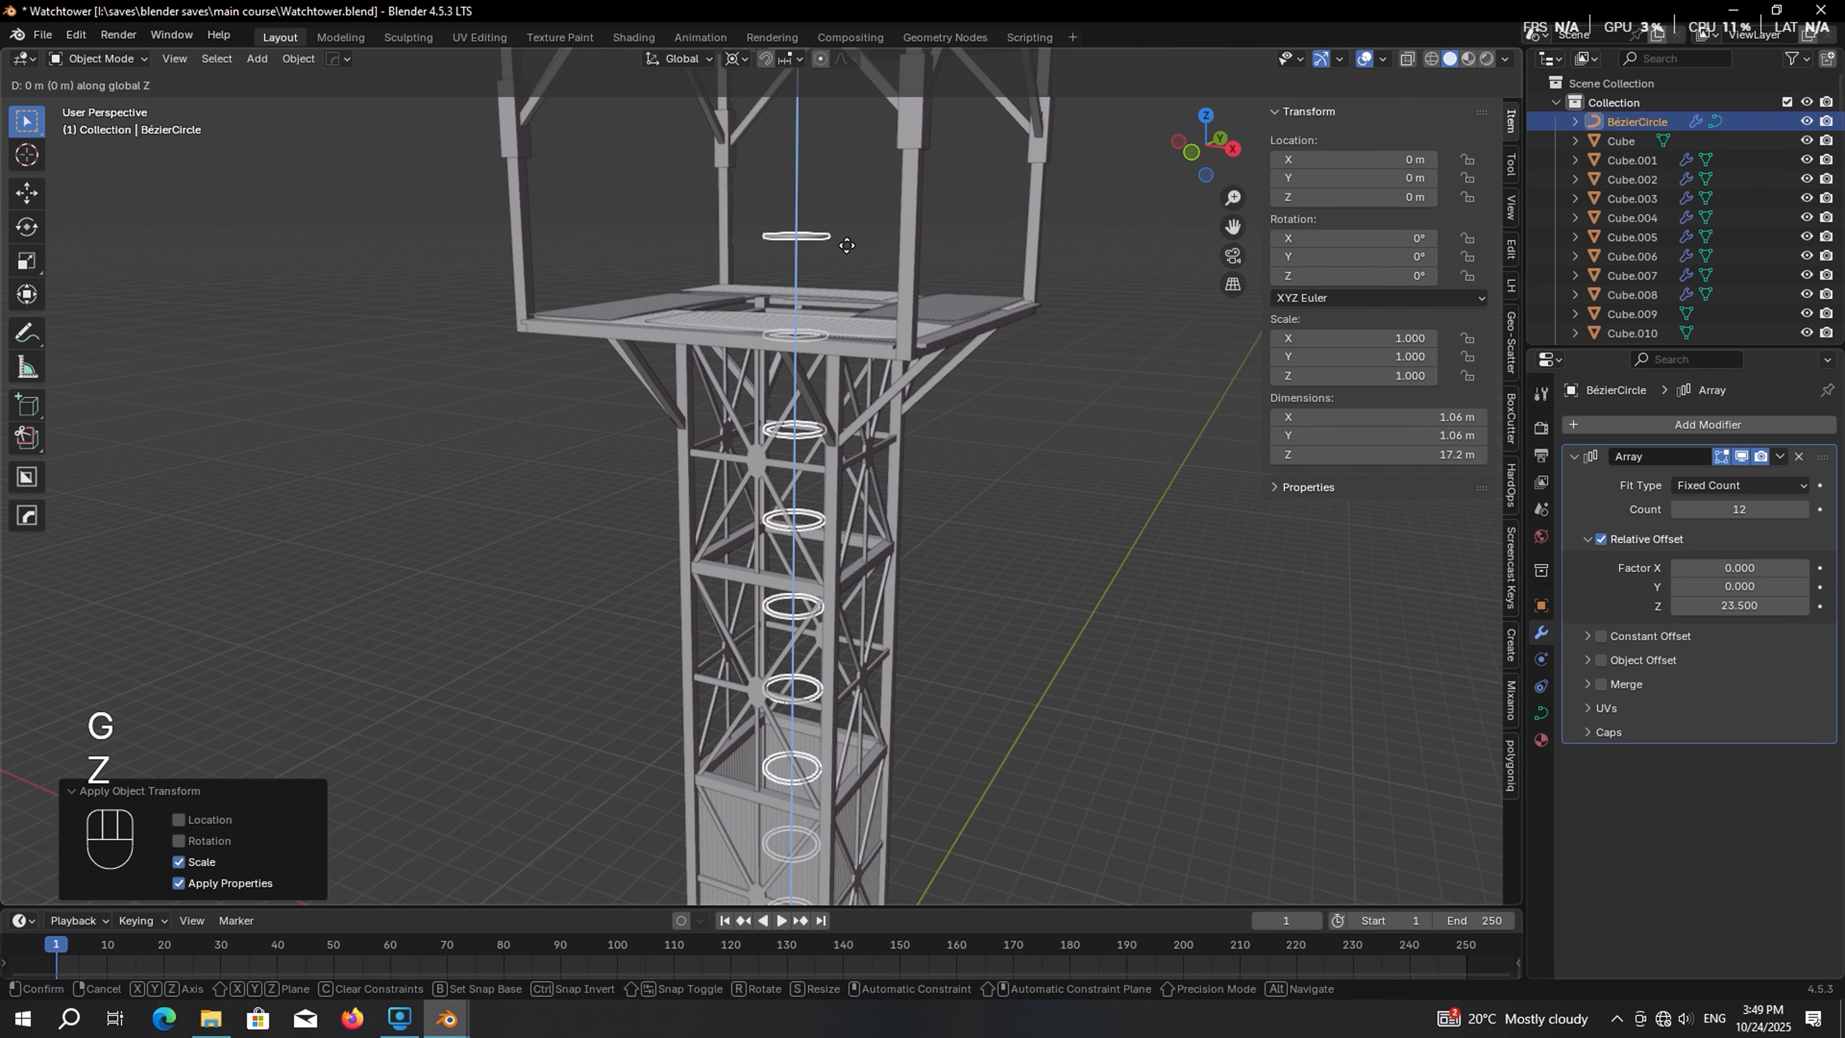
{"action": "left_click", "coordinate": [858, 261]}
{"action": "scroll", "coordinate": [859, 264], "scroll_direction": "down", "scroll_amount": 5}
{"action": "mouse_move", "coordinate": [860, 266]}
{"action": "middle_mouse_down"}
{"action": "mouse_move", "coordinate": [881, 281]}
{"action": "mouse_move", "coordinate": [877, 267]}
{"action": "middle_mouse_up"}
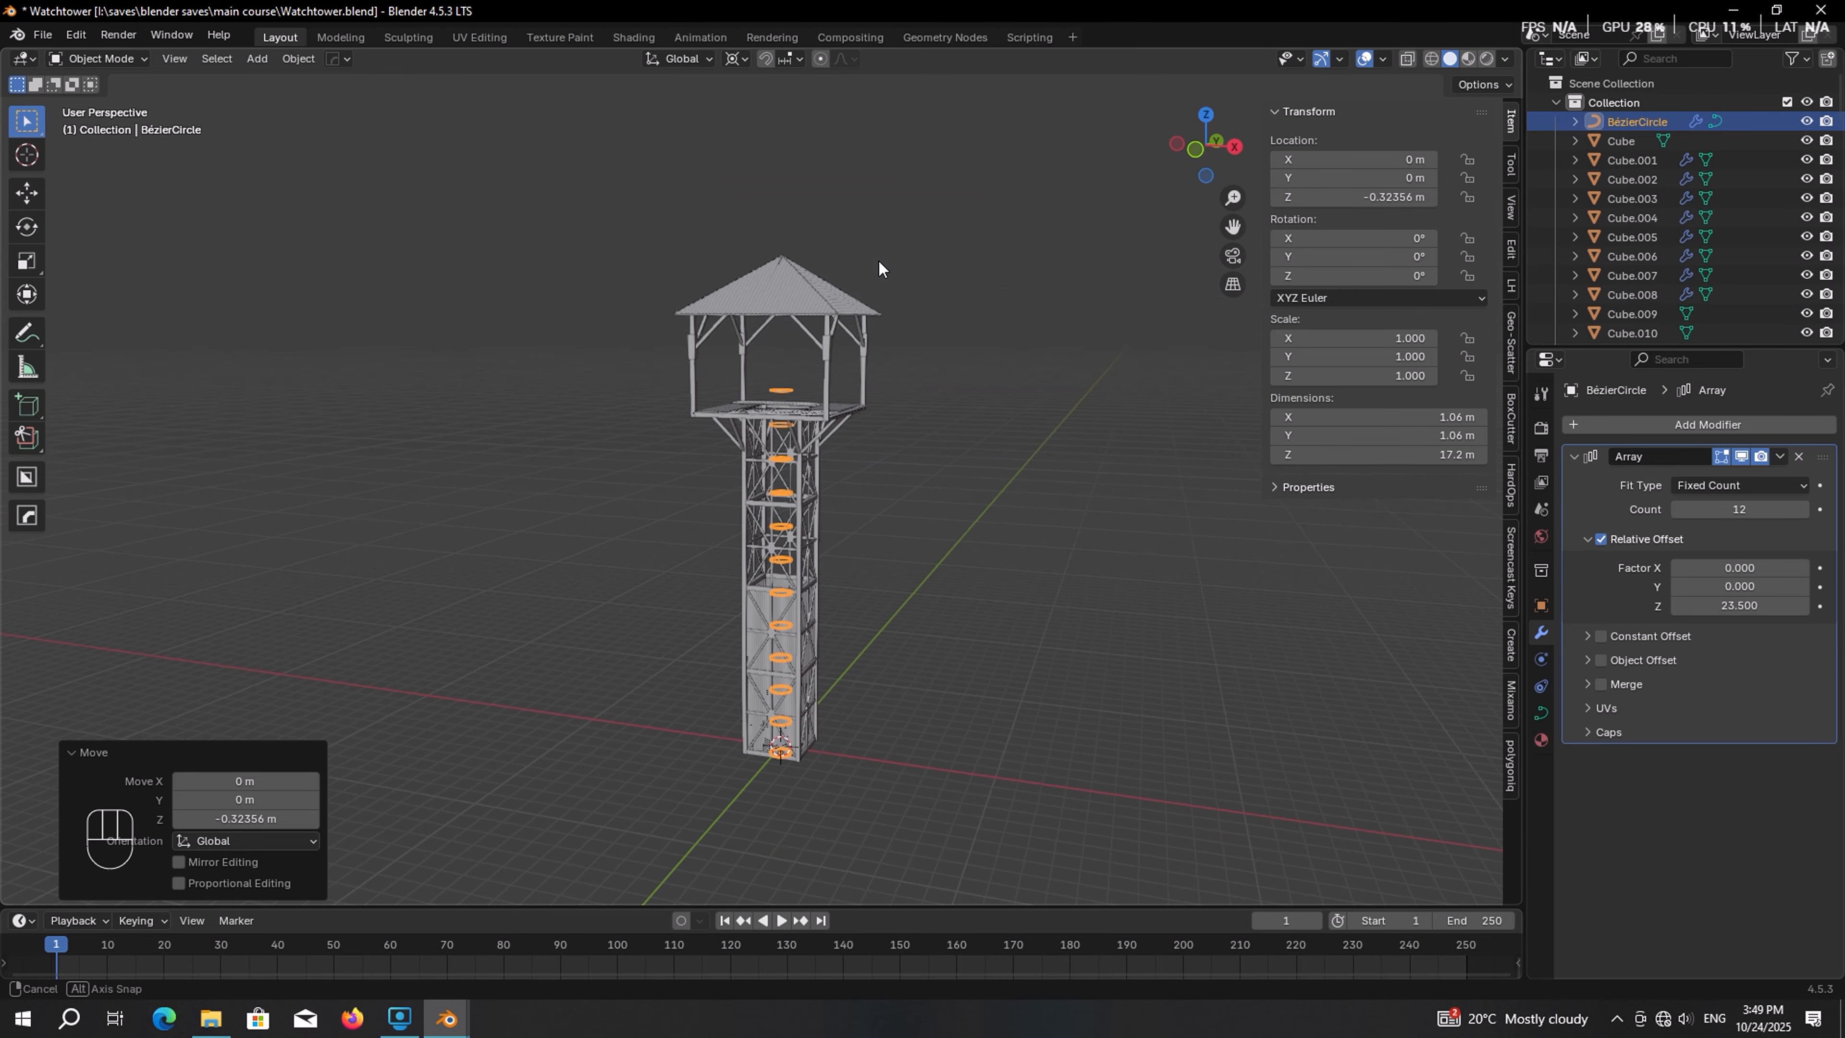
{"action": "scroll", "coordinate": [853, 304], "scroll_direction": "up", "scroll_amount": 3}
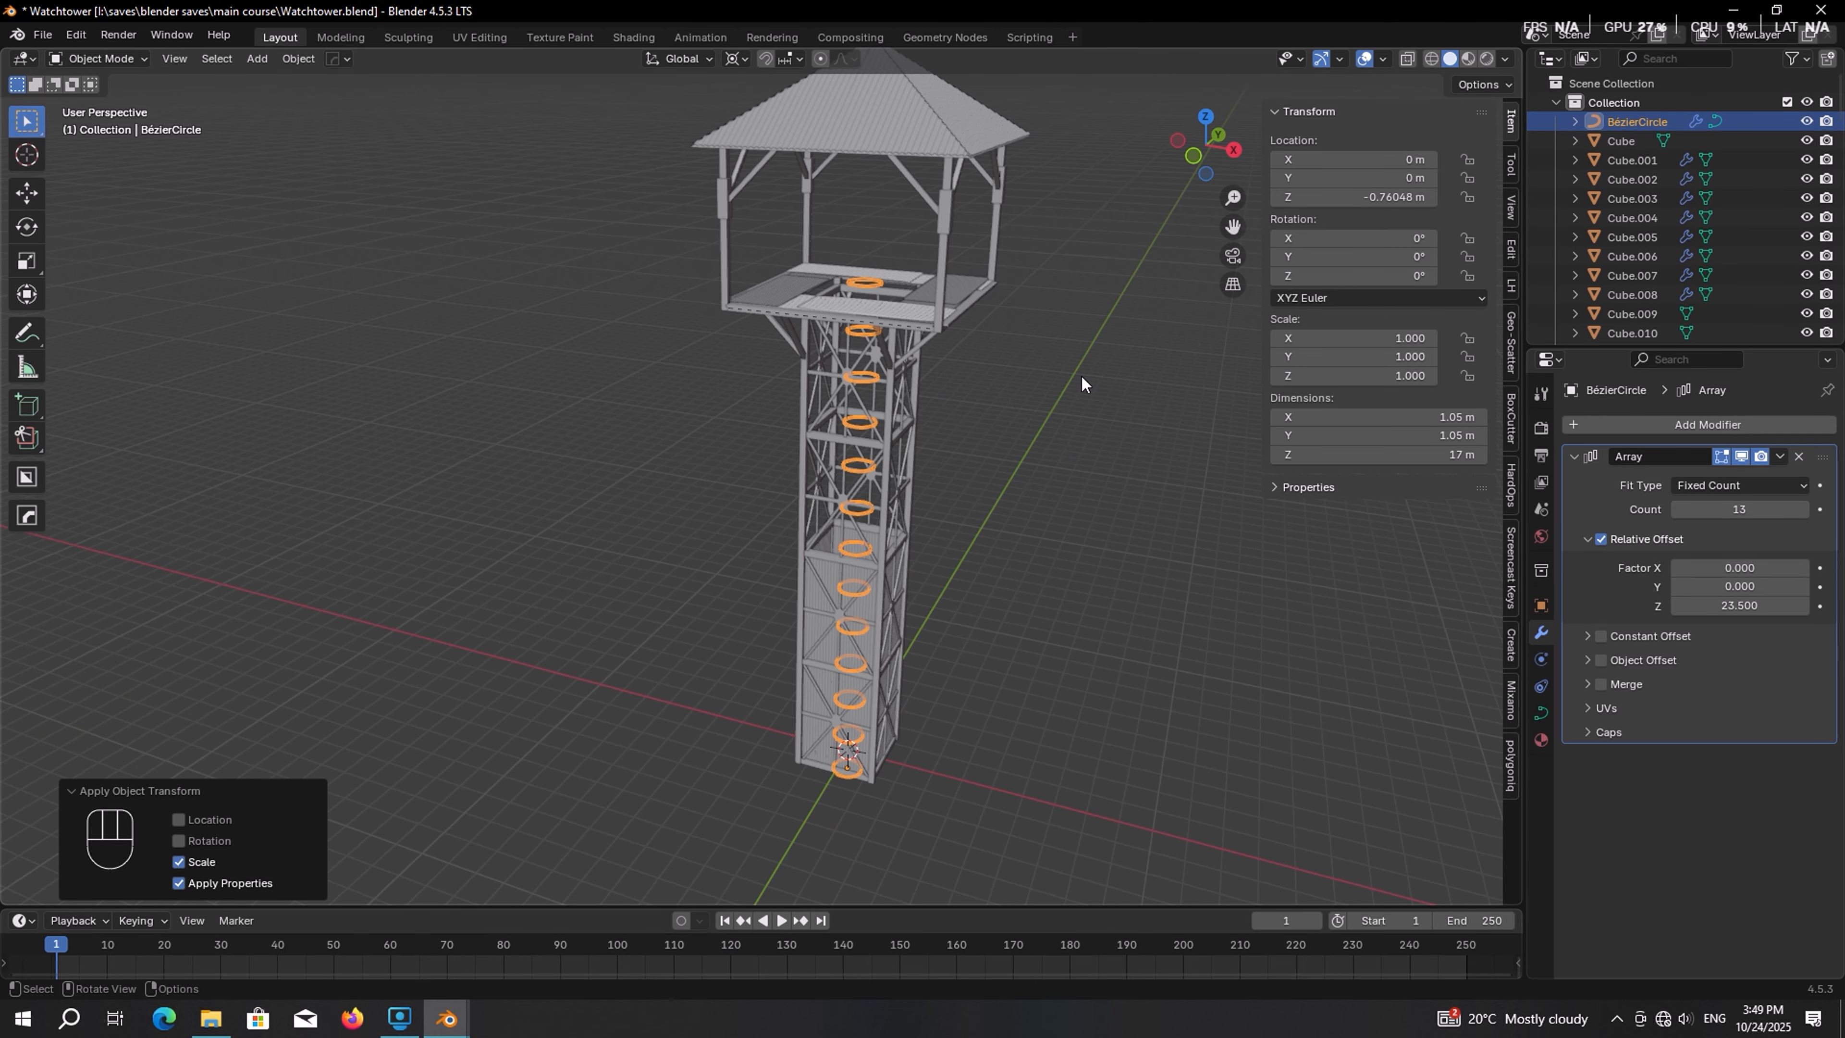
{"action": "middle_click_drag", "start_coordinate": [1082, 384], "coordinate": [904, 491]}
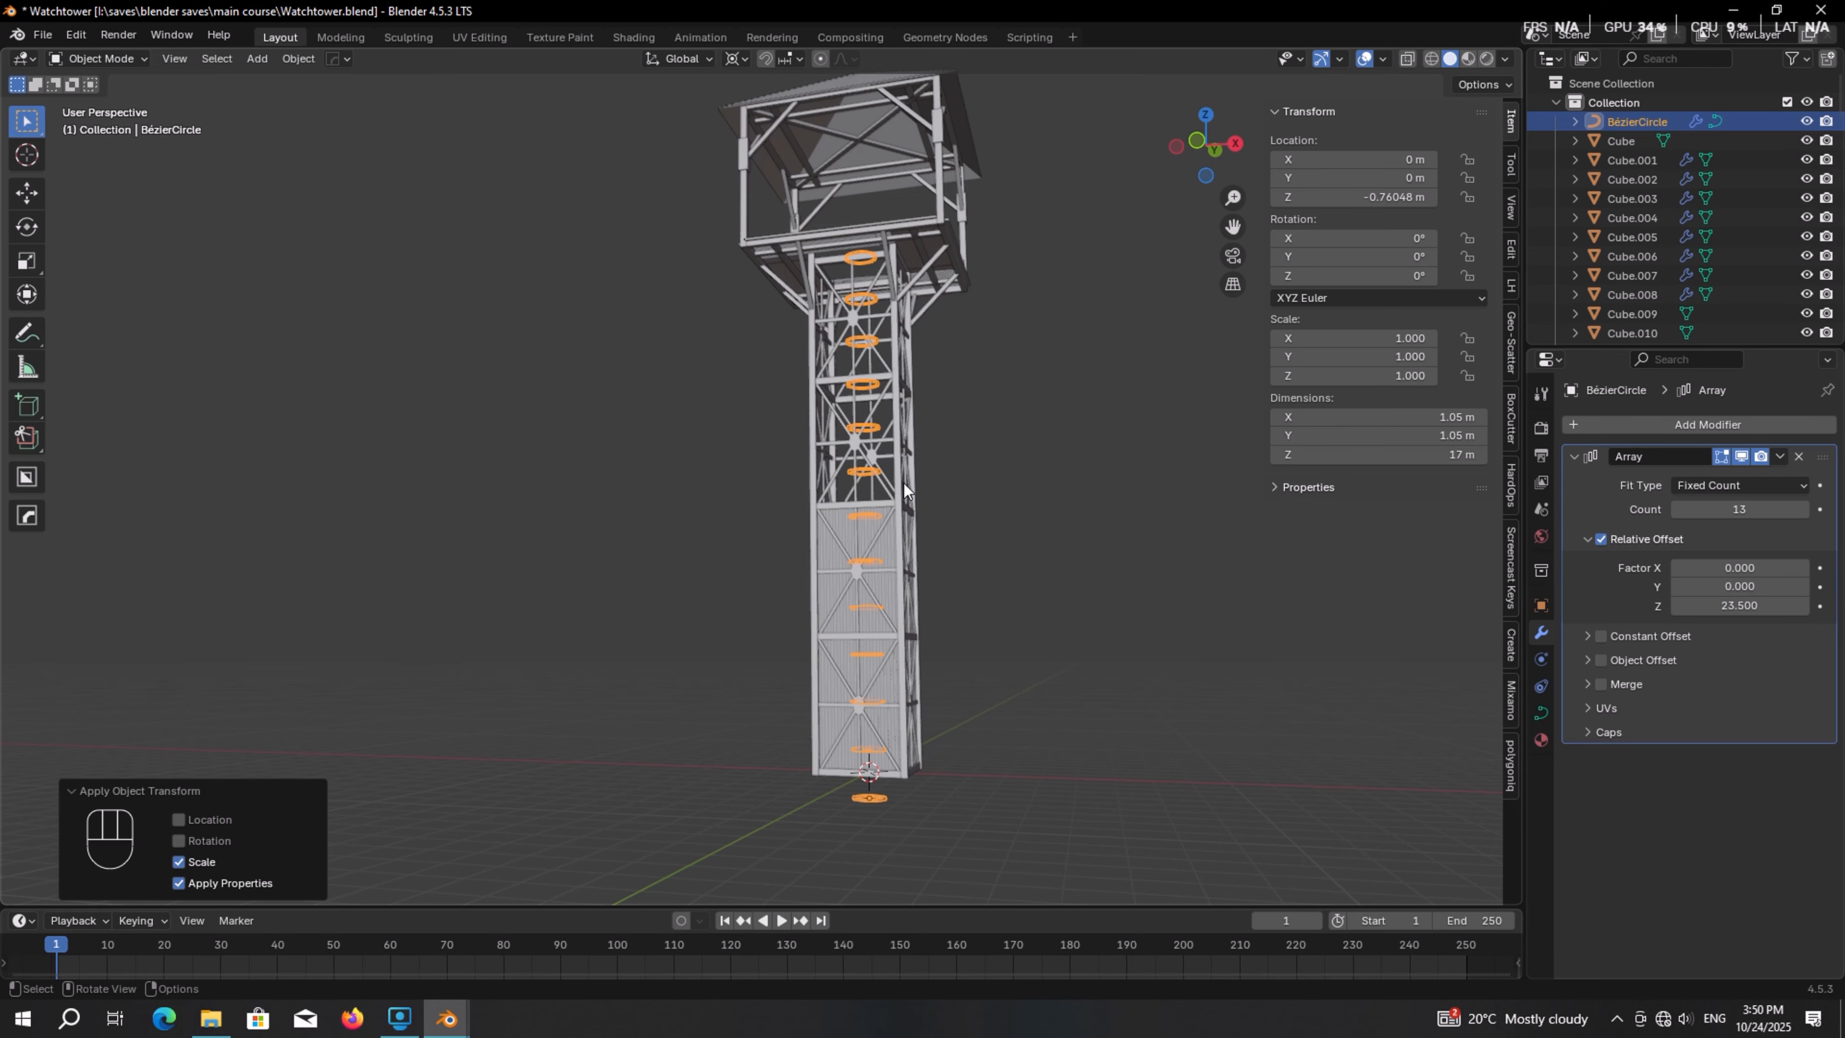
Isolate the ring, duplicate one segment of its curve in place and separate it into its own object
{"action": "key", "text": "KP_Divide"}
{"action": "key", "text": "Tab"}
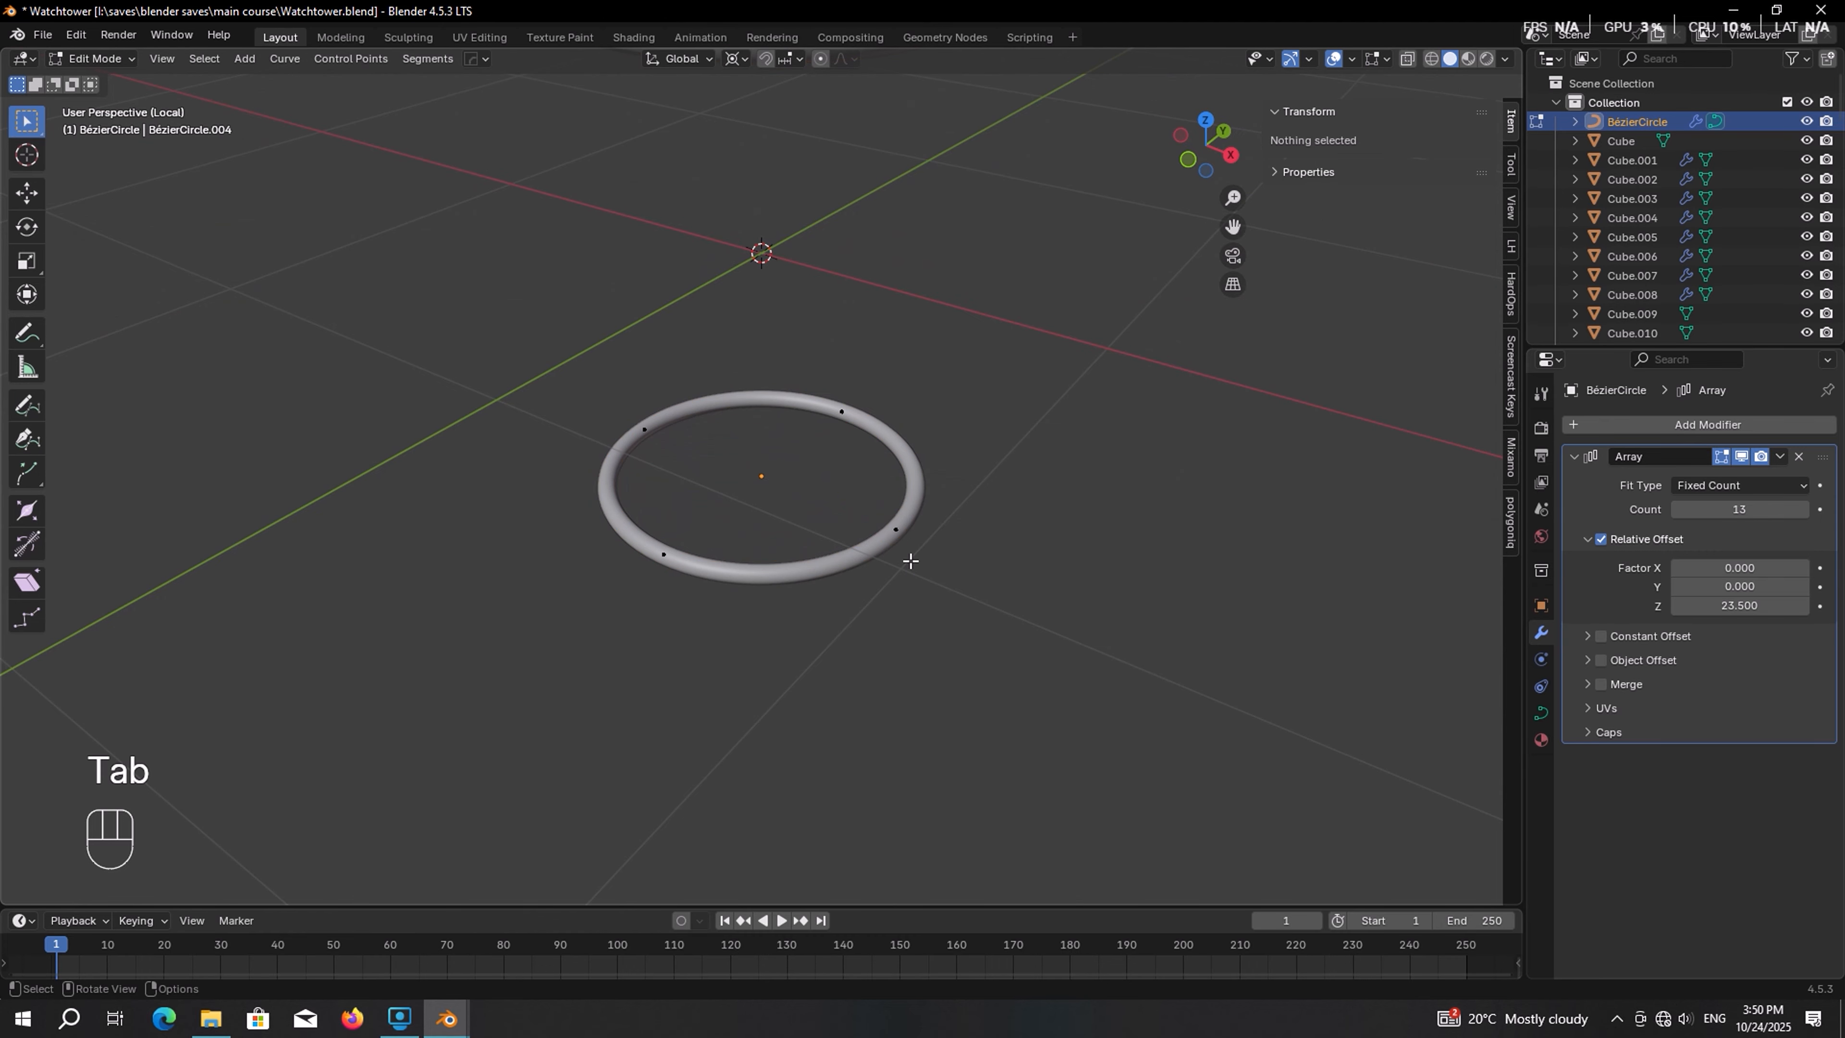
{"action": "left_click", "coordinate": [844, 413]}
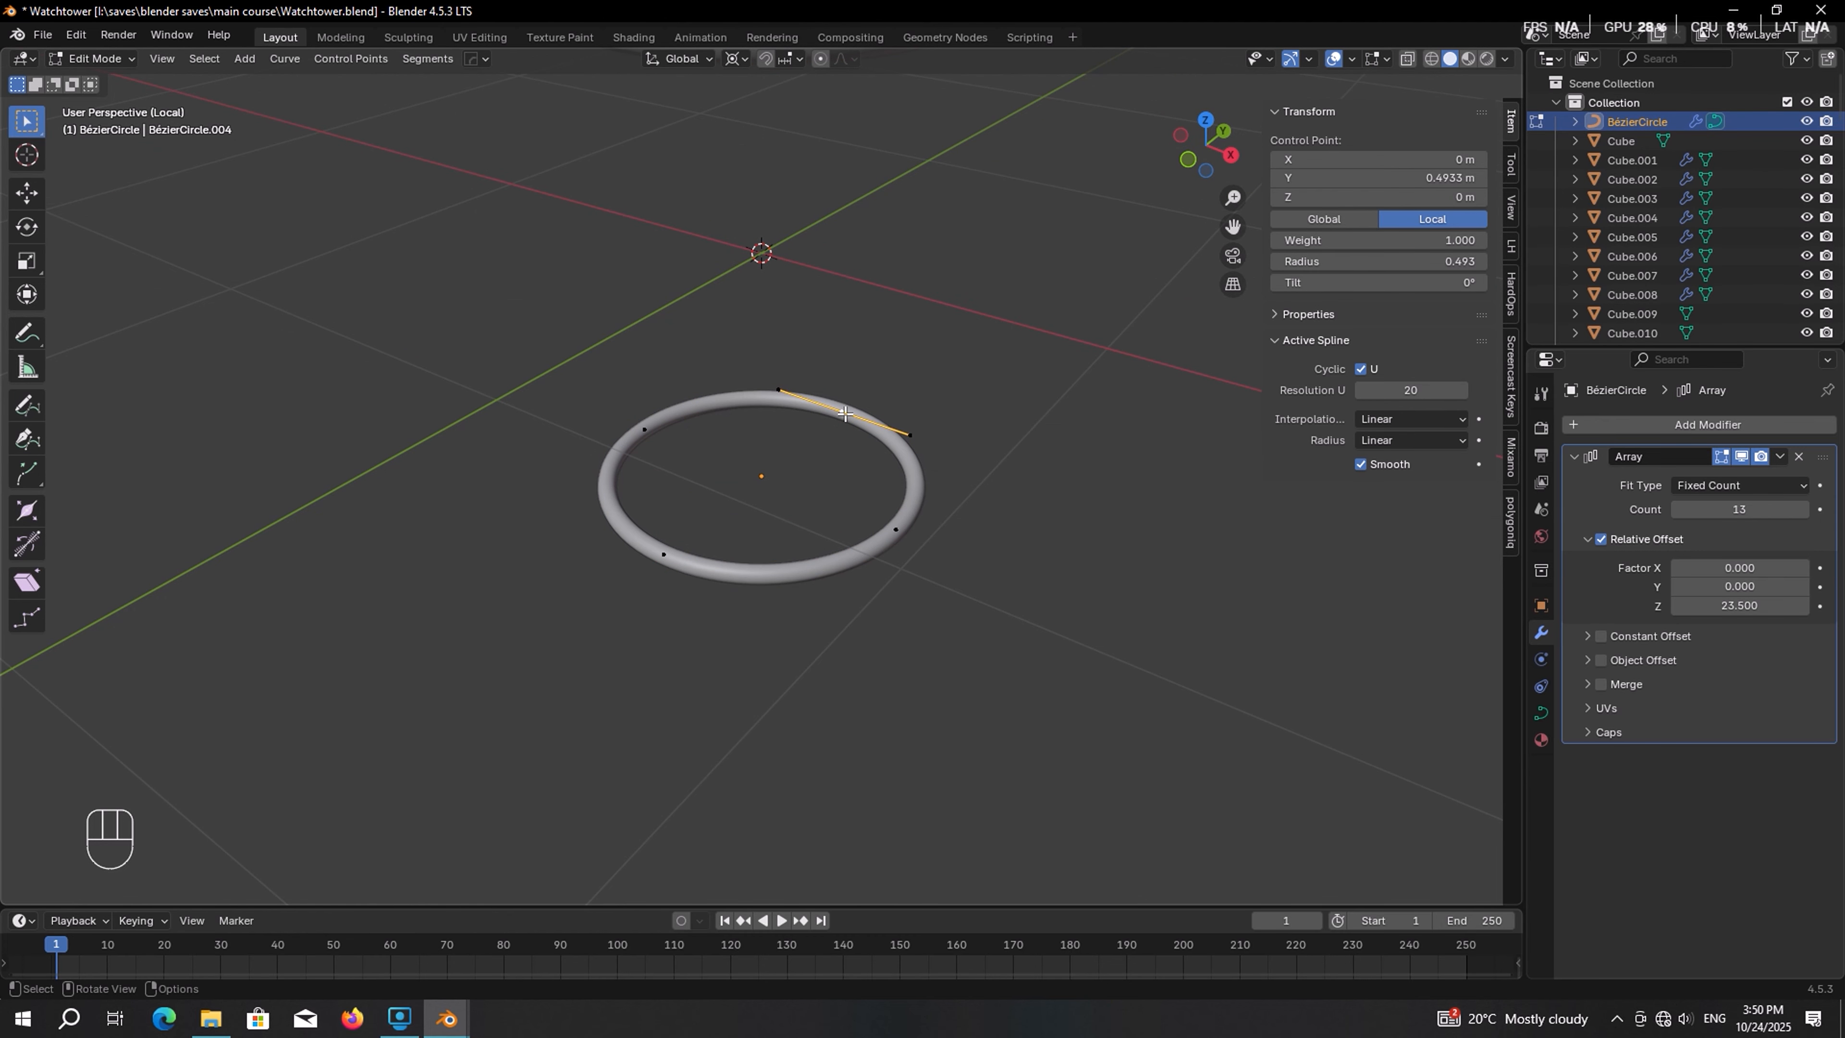
{"action": "key", "text": "shift"}
{"action": "key", "text": "shift+d"}
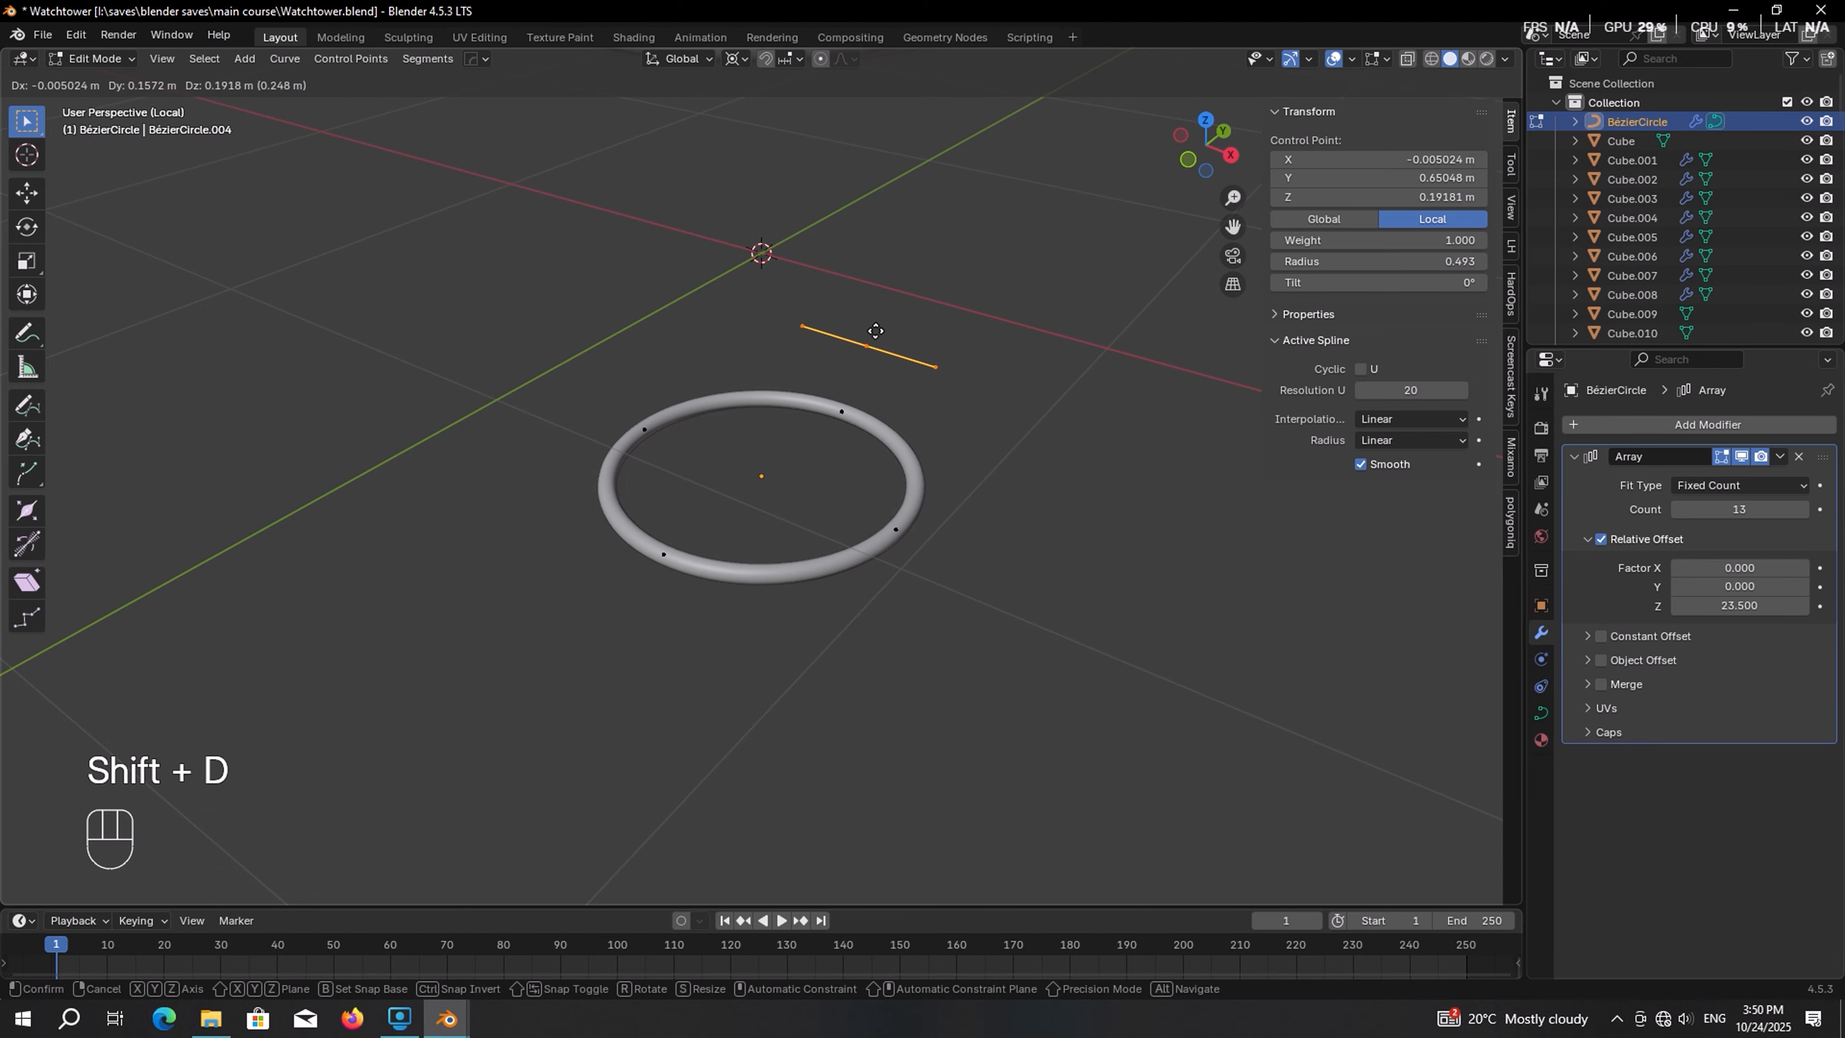
{"action": "right_click", "coordinate": [877, 317]}
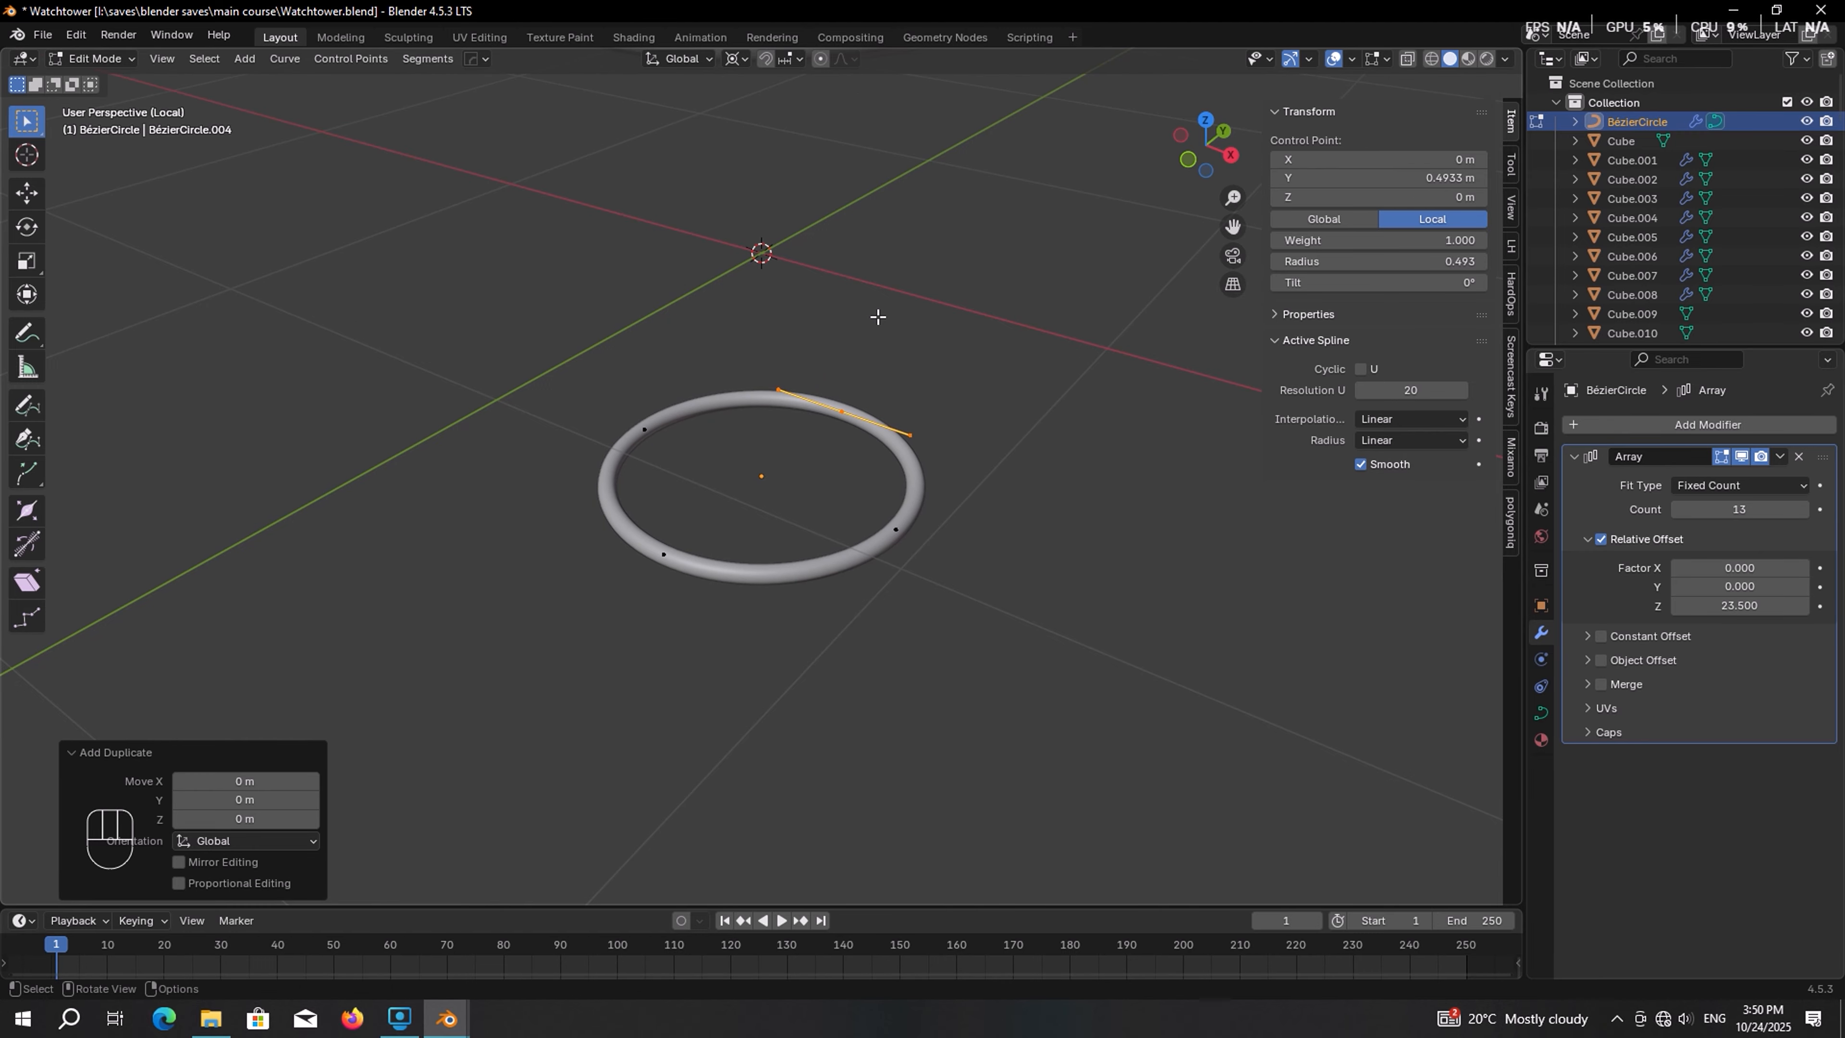
{"action": "key", "text": "p"}
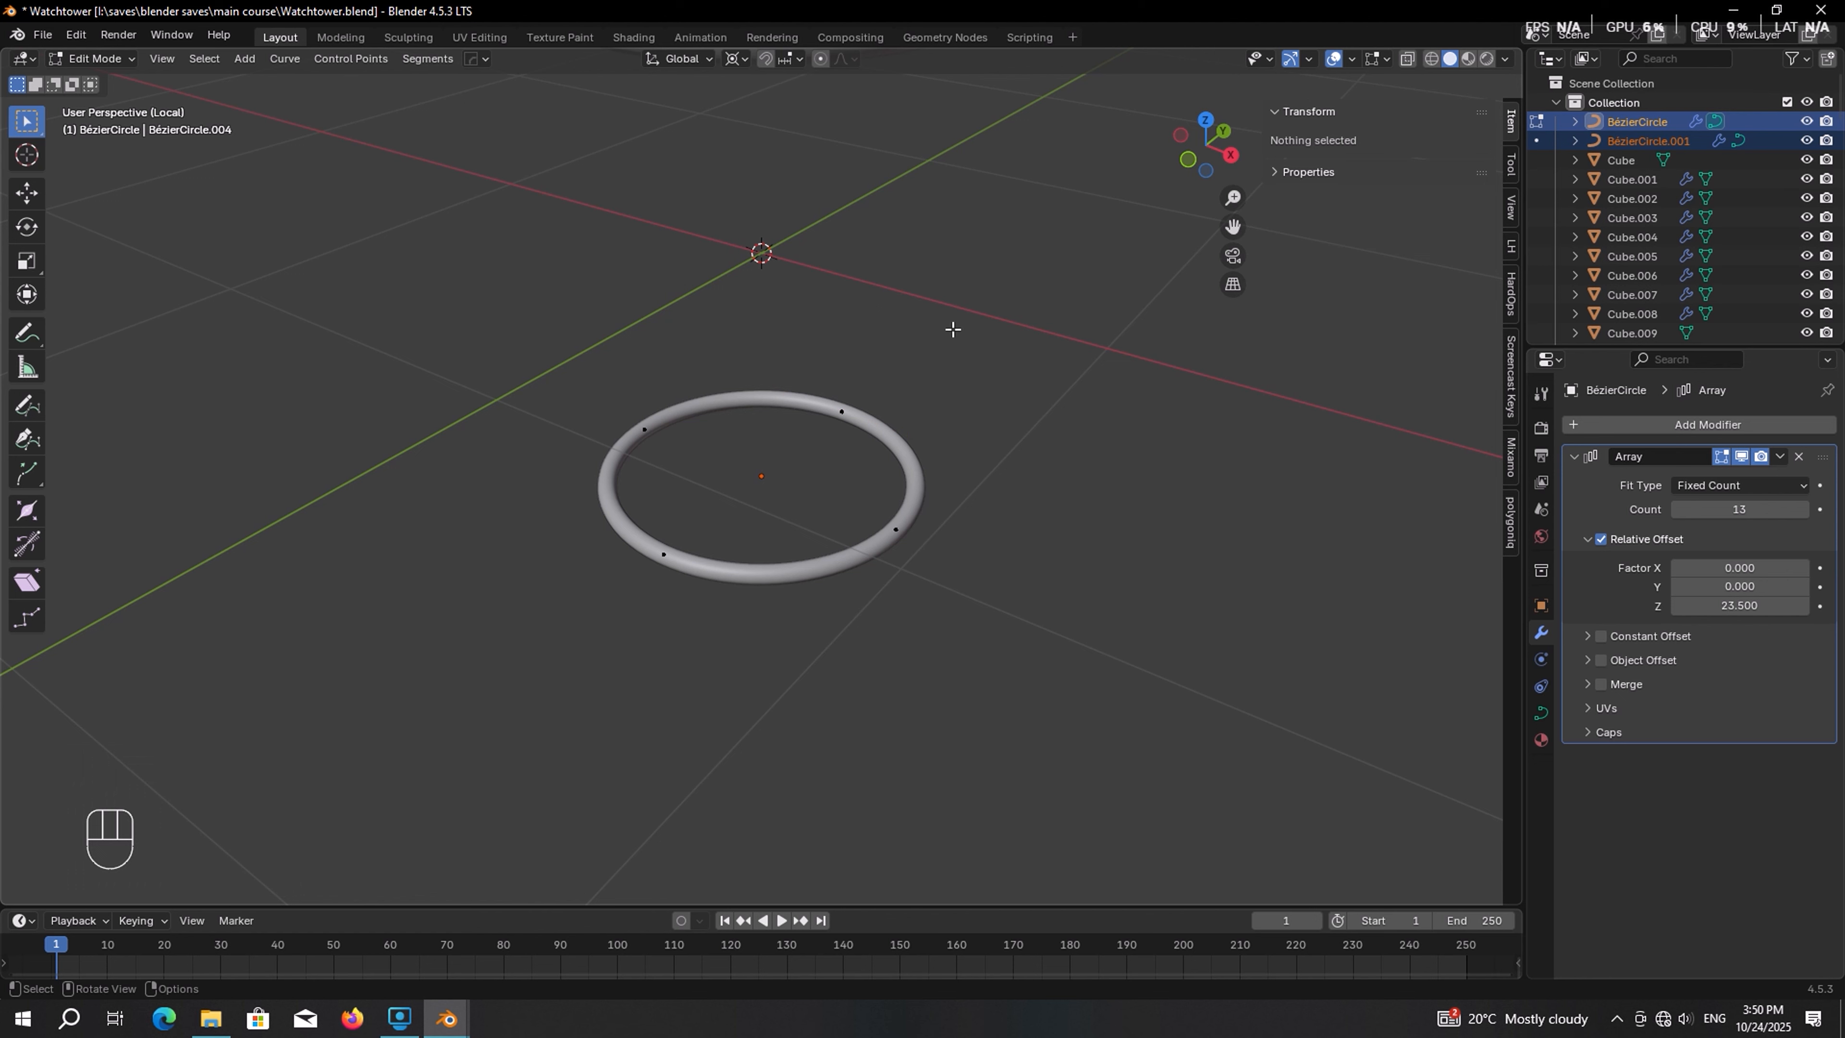
Select the separated segment object and remove its Array modifier
{"action": "key", "text": "Tab"}
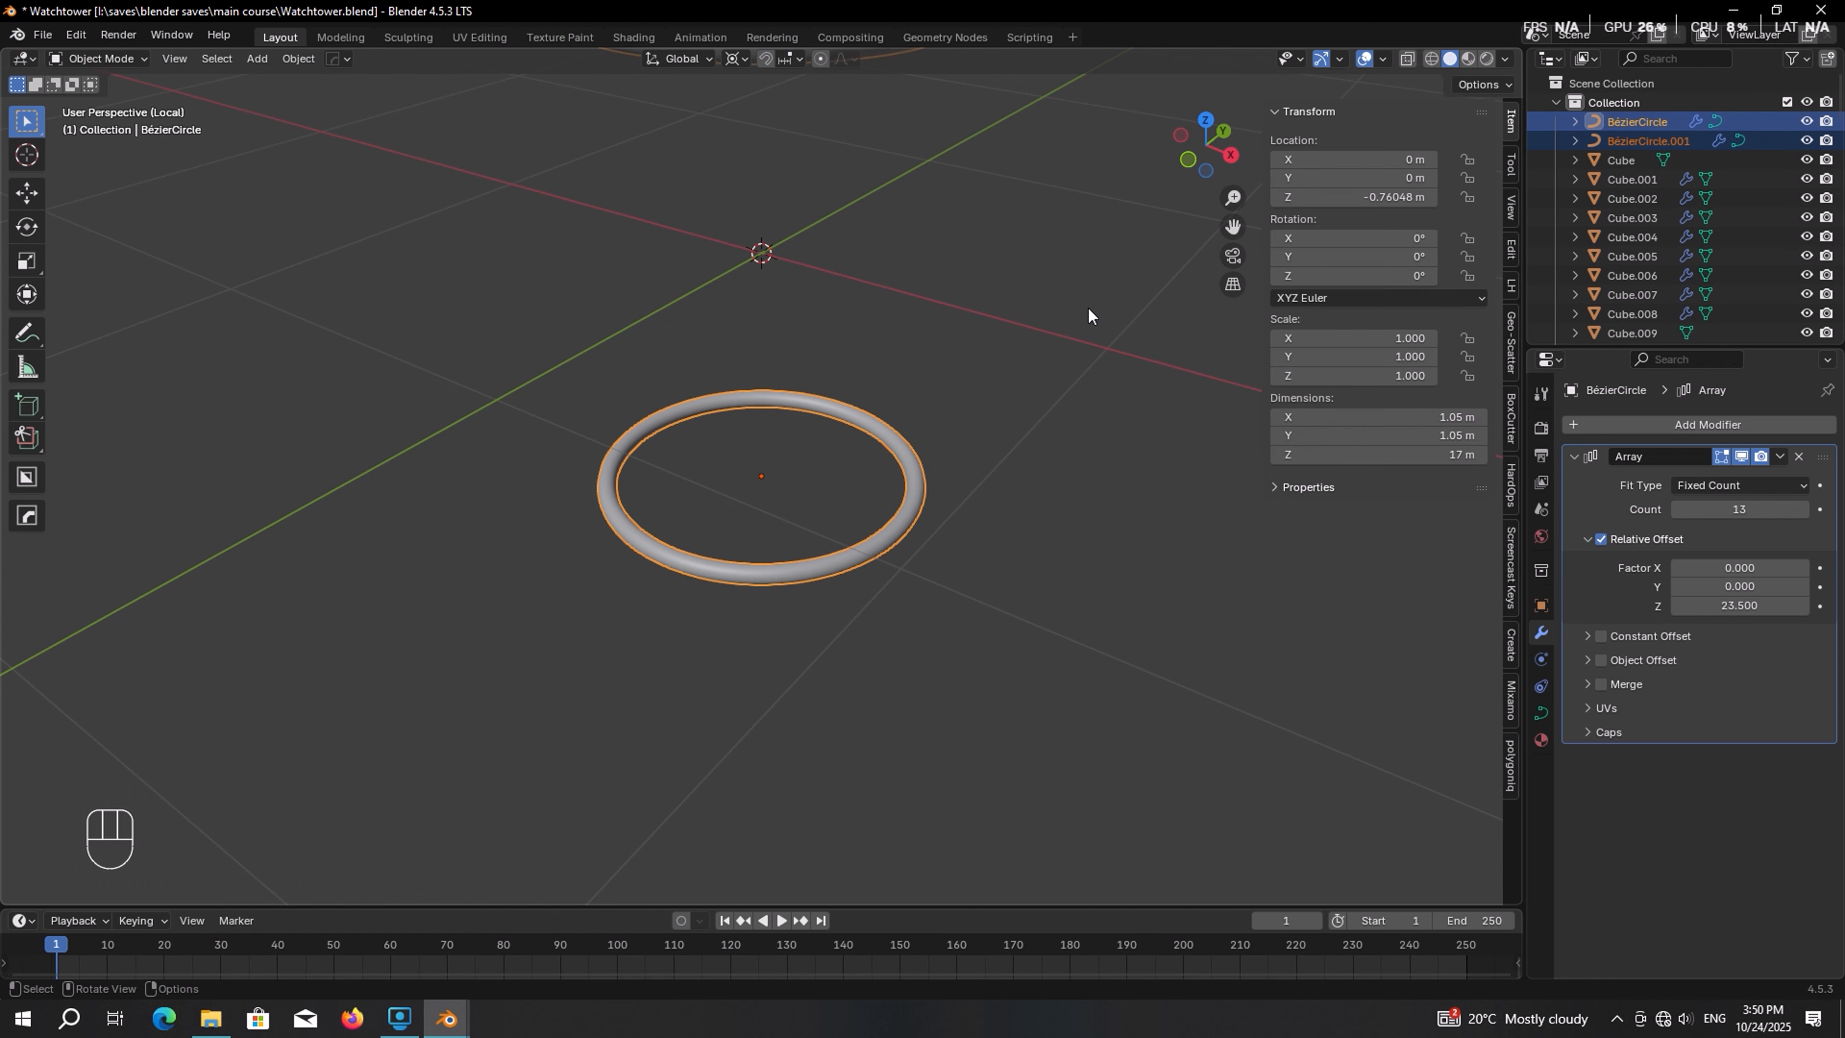
{"action": "left_click", "coordinate": [1627, 140]}
{"action": "key", "text": "Tab"}
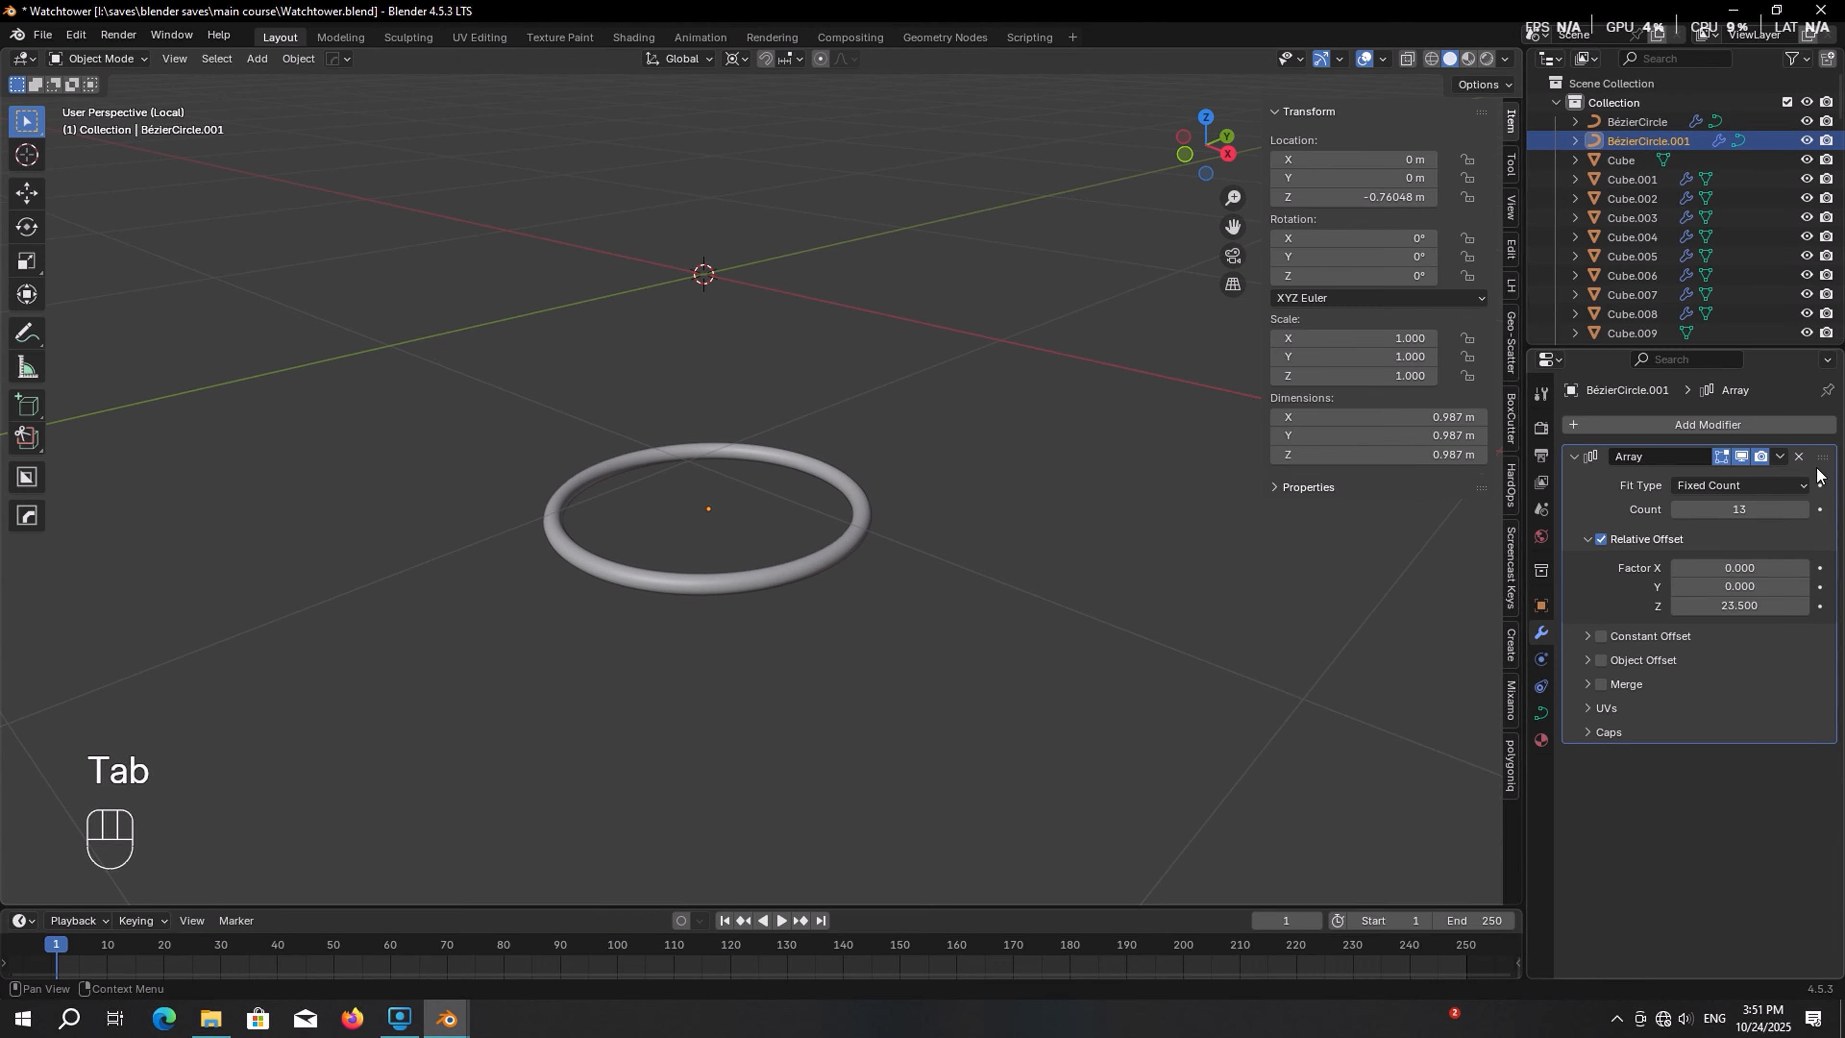
{"action": "left_click", "coordinate": [1798, 456]}
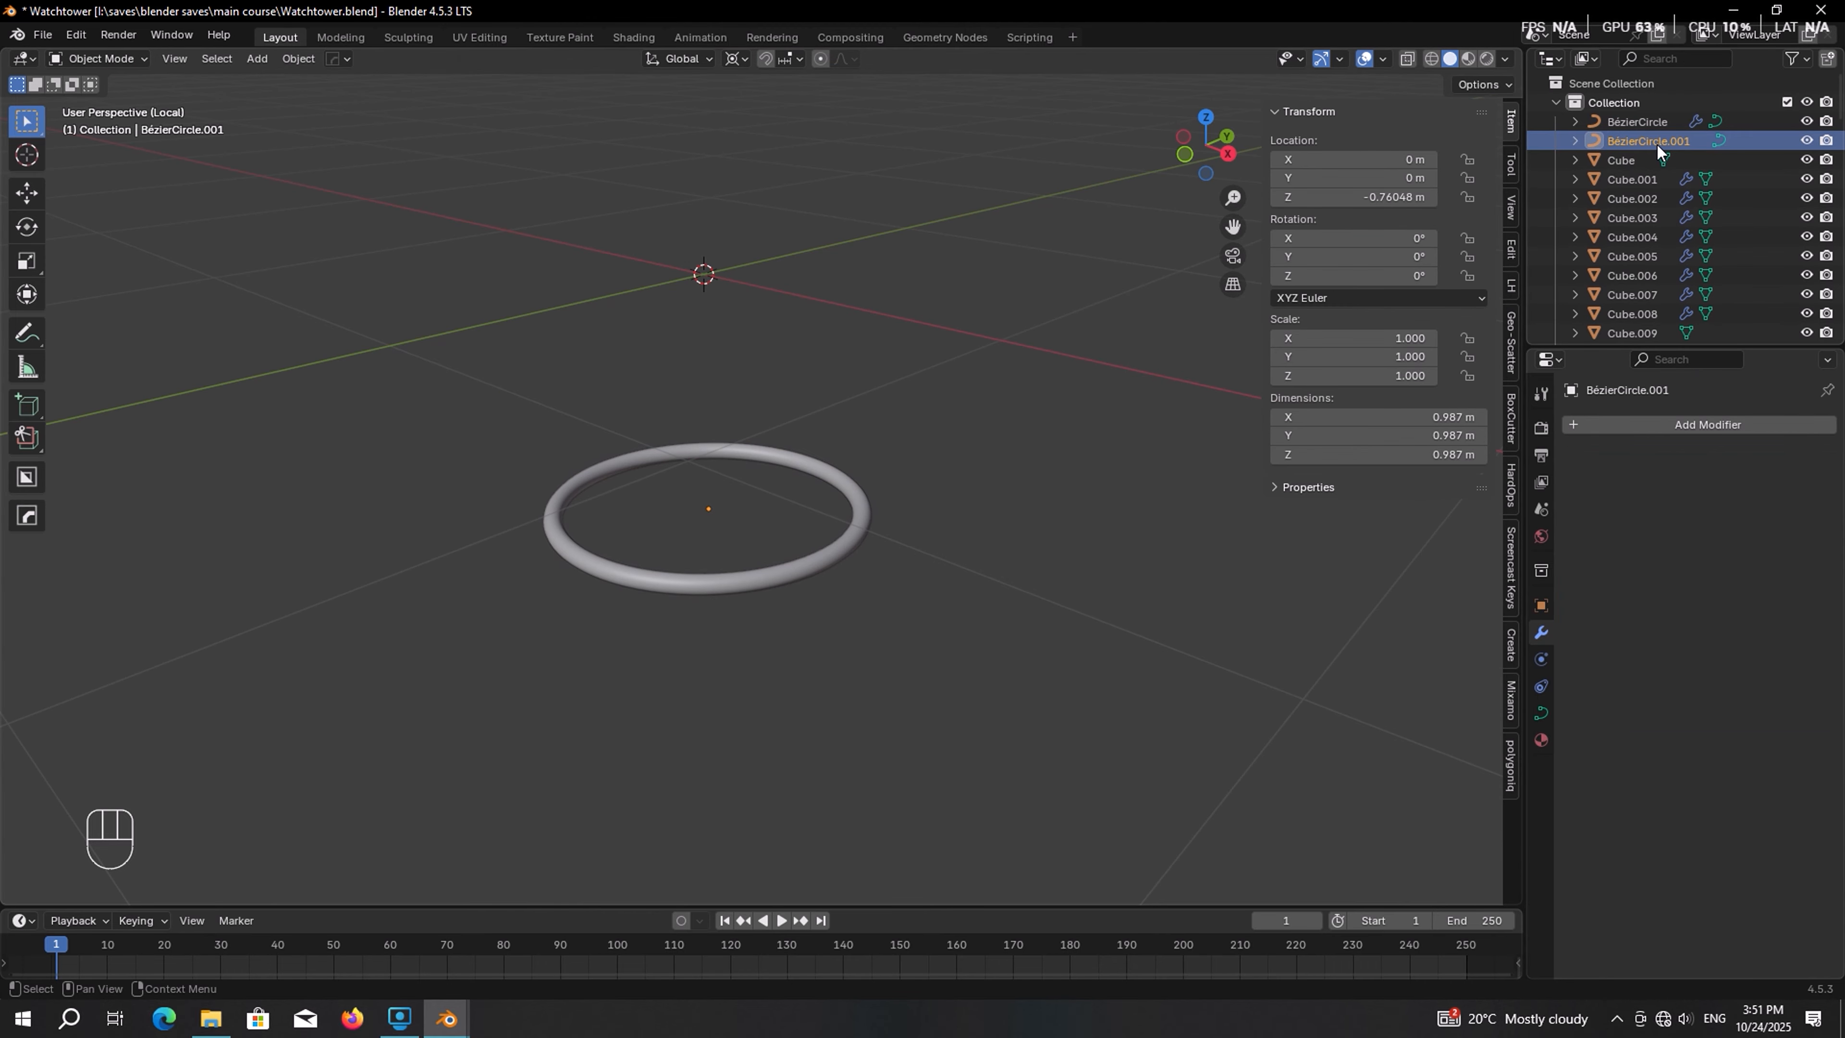
Extrude the segment's end point straight up along Z about 17 m to form a vertical rail
{"action": "key", "text": "Tab"}
{"action": "scroll", "coordinate": [899, 480], "scroll_direction": "down", "scroll_amount": 4}
{"action": "middle_click_drag", "start_coordinate": [899, 480], "coordinate": [912, 536], "text": "shift"}
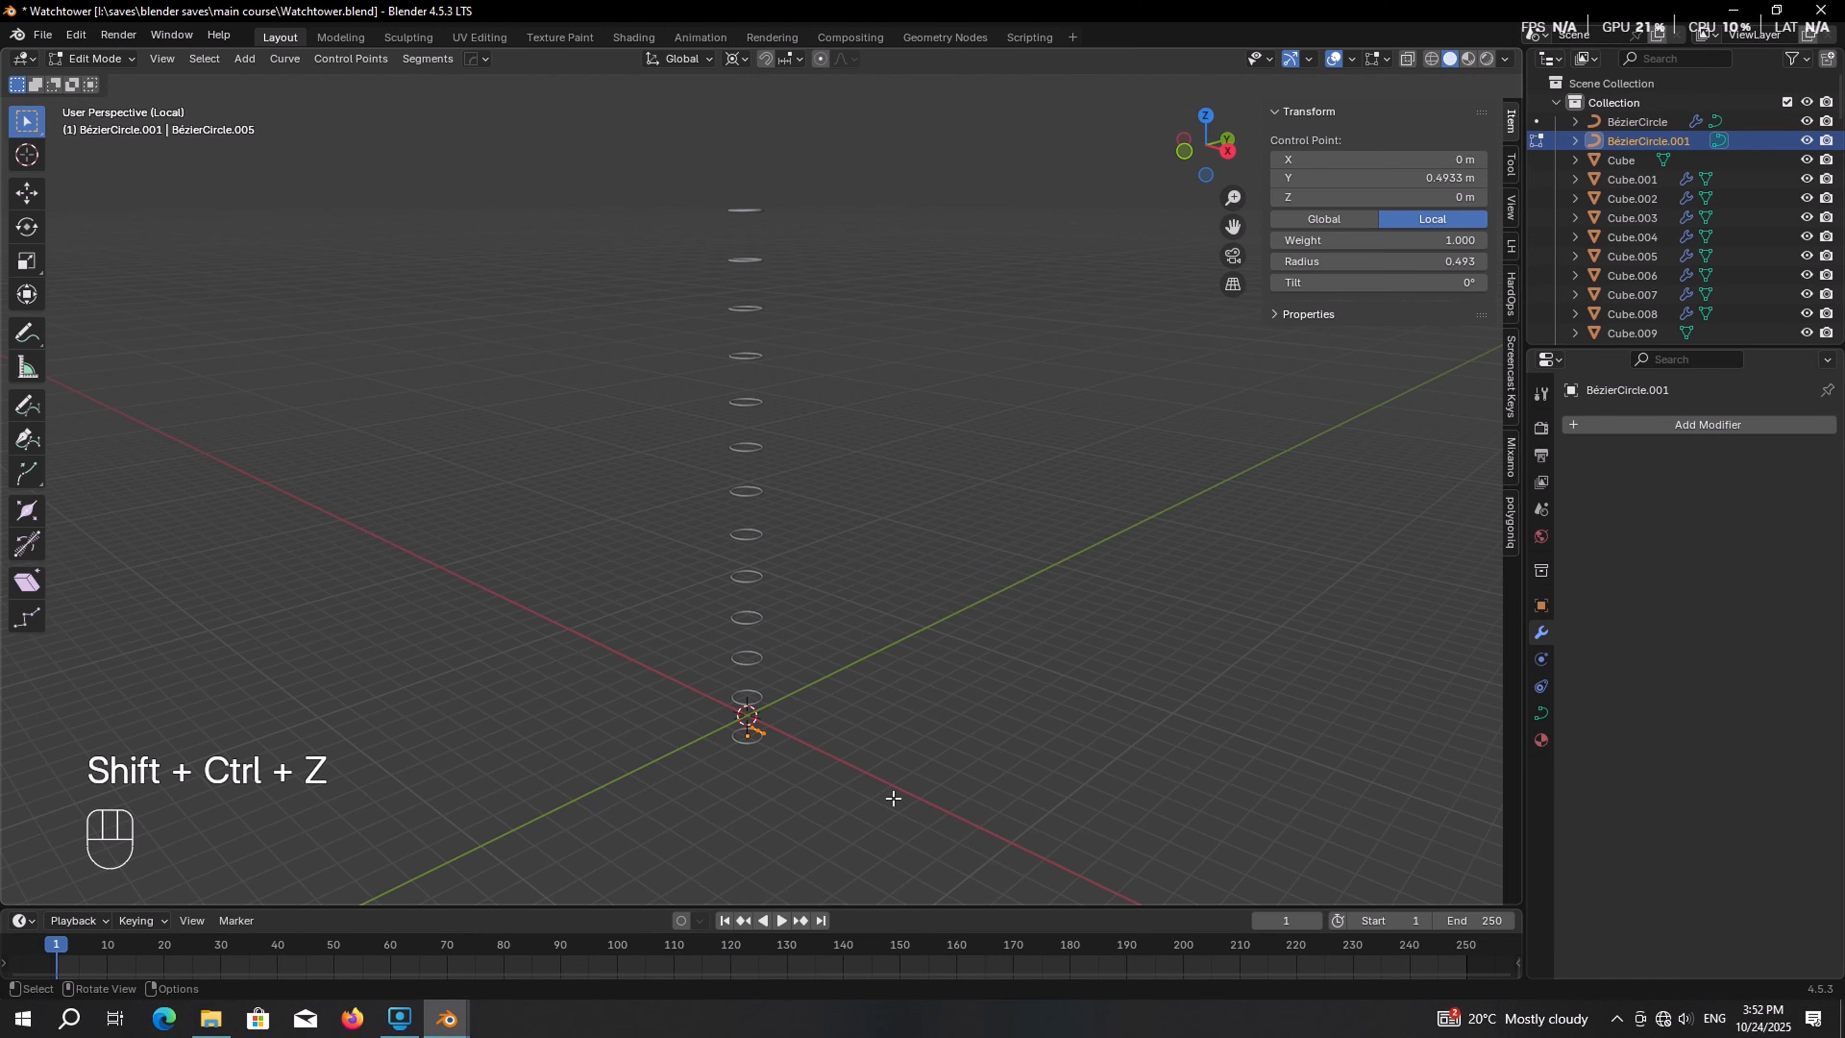
{"action": "key", "text": "e"}
{"action": "key", "text": "z"}
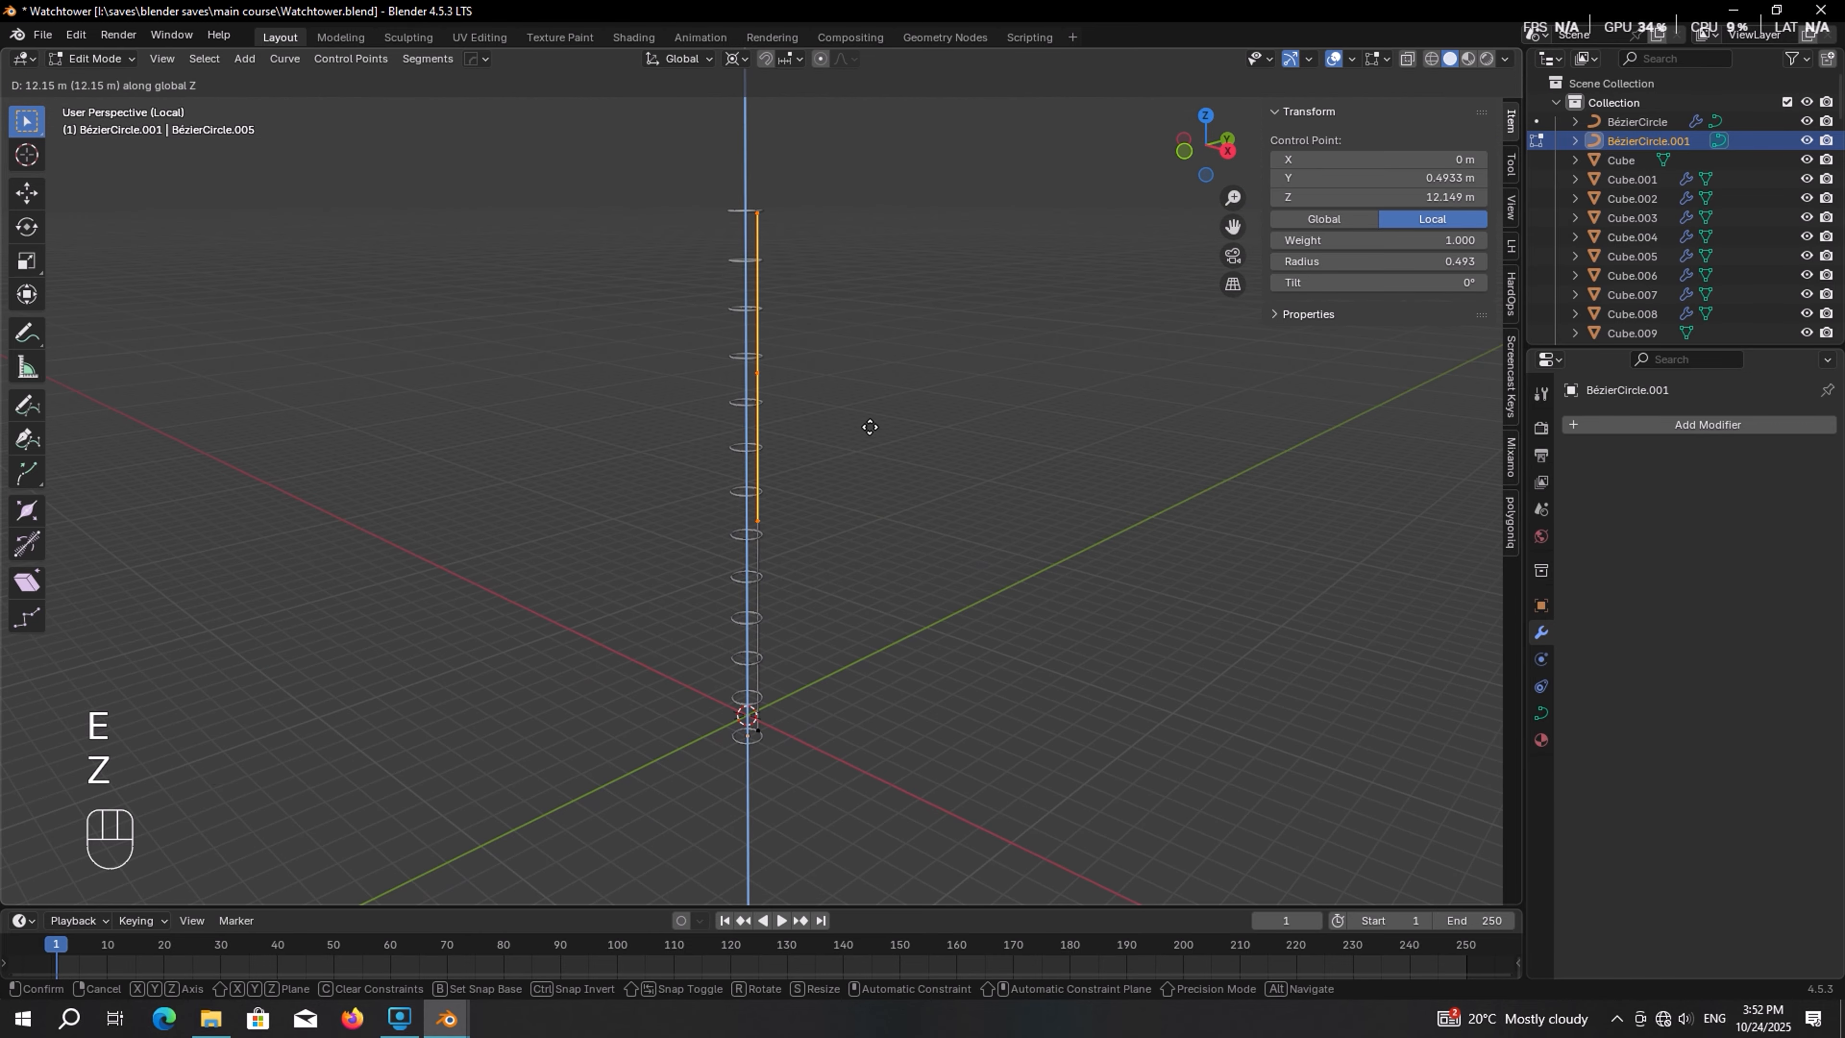
{"action": "left_click", "coordinate": [868, 266]}
Set the rail's bevel depth to 0.04 m
{"action": "key", "text": "KP_Decimal"}
{"action": "scroll", "coordinate": [856, 579], "scroll_direction": "up", "scroll_amount": 6}
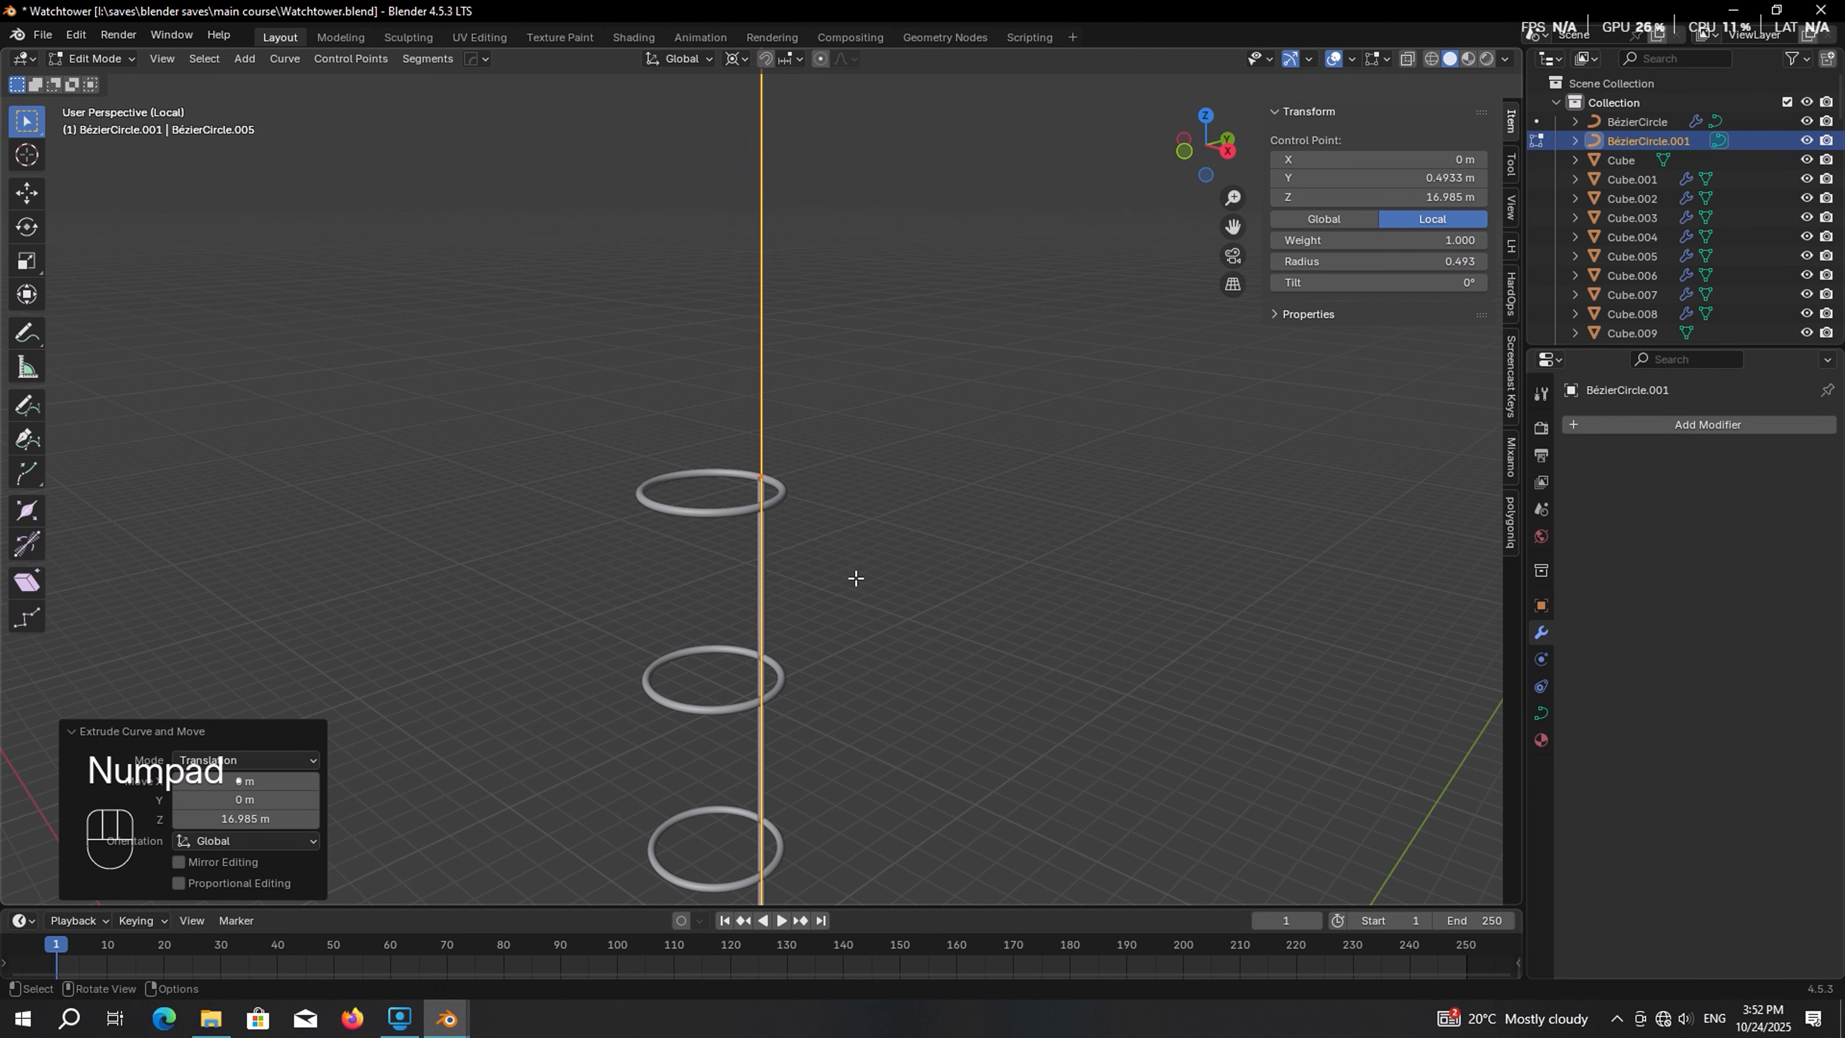
{"action": "scroll", "coordinate": [856, 578], "scroll_direction": "up", "scroll_amount": 13}
{"action": "middle_click_drag", "start_coordinate": [857, 545], "coordinate": [785, 566]}
{"action": "middle_click_drag", "start_coordinate": [785, 566], "coordinate": [840, 475], "text": "shift"}
{"action": "key", "text": "Tab"}
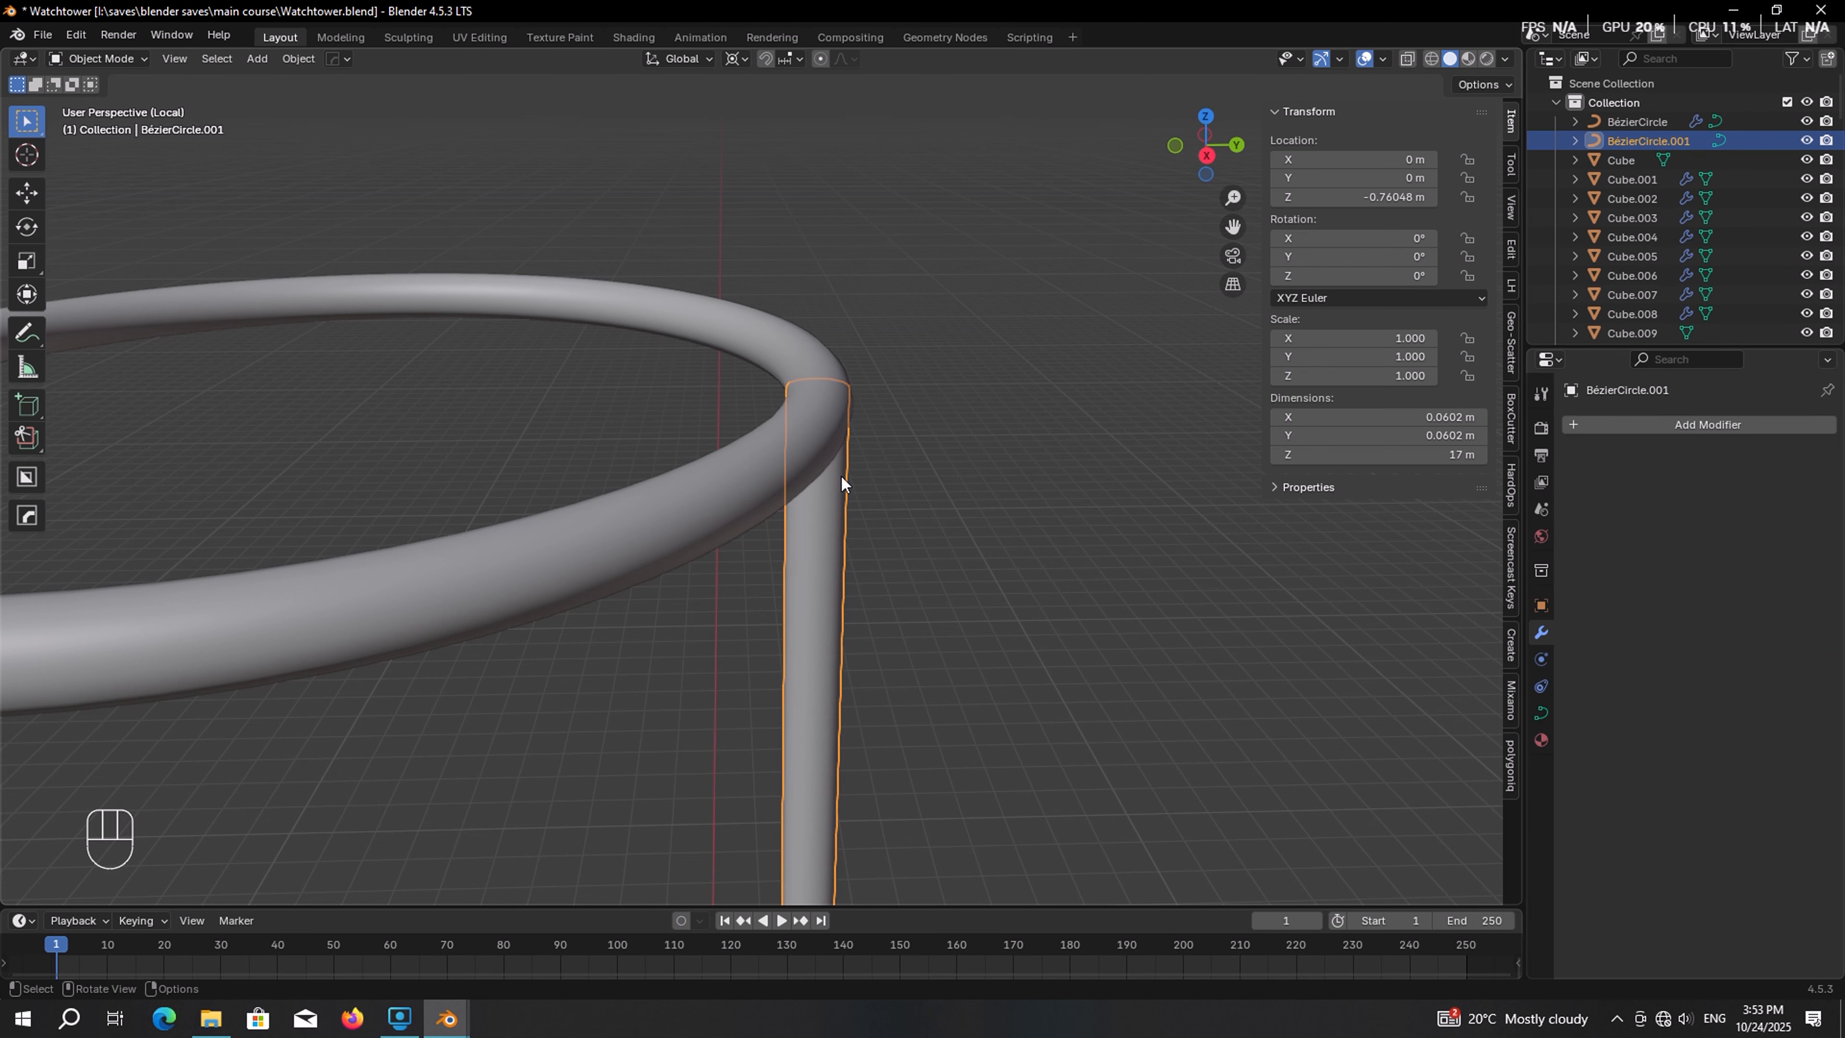
{"action": "left_click", "coordinate": [1541, 713]}
{"action": "scroll", "coordinate": [1625, 748], "scroll_direction": "down", "scroll_amount": 3}
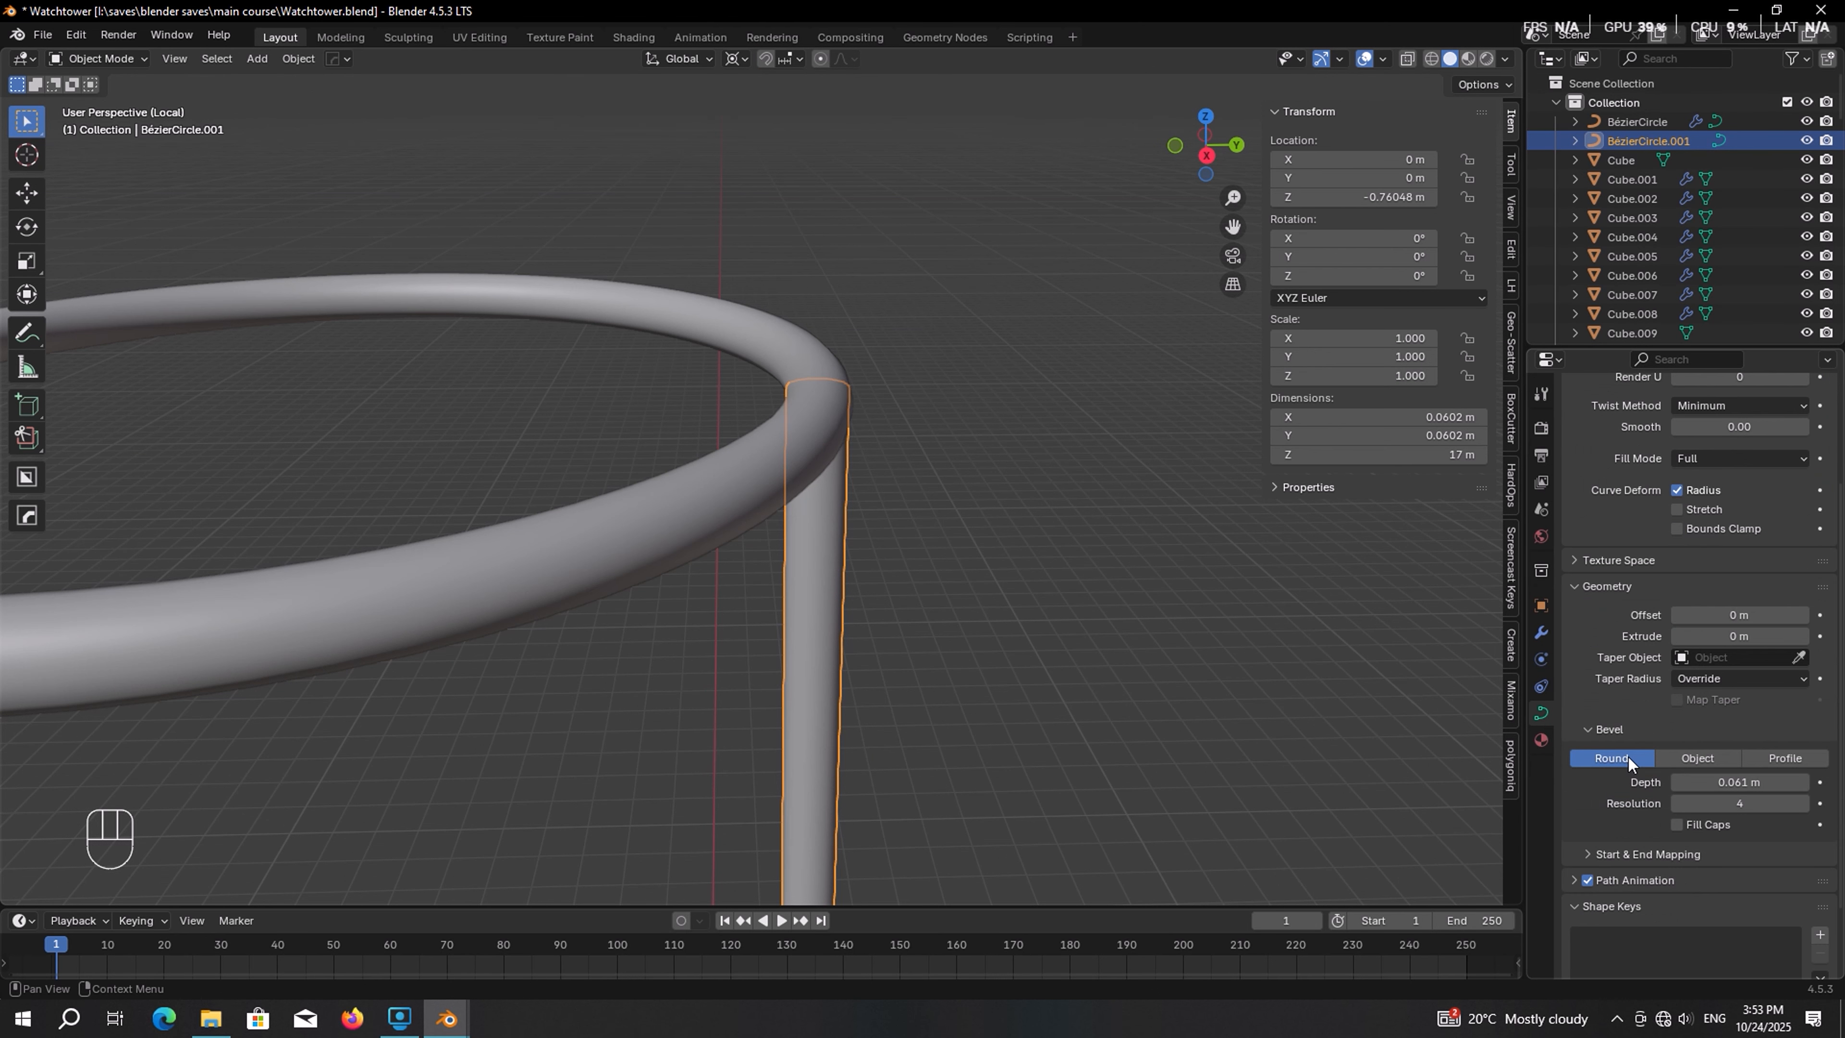
{"action": "left_click", "coordinate": [1738, 781]}
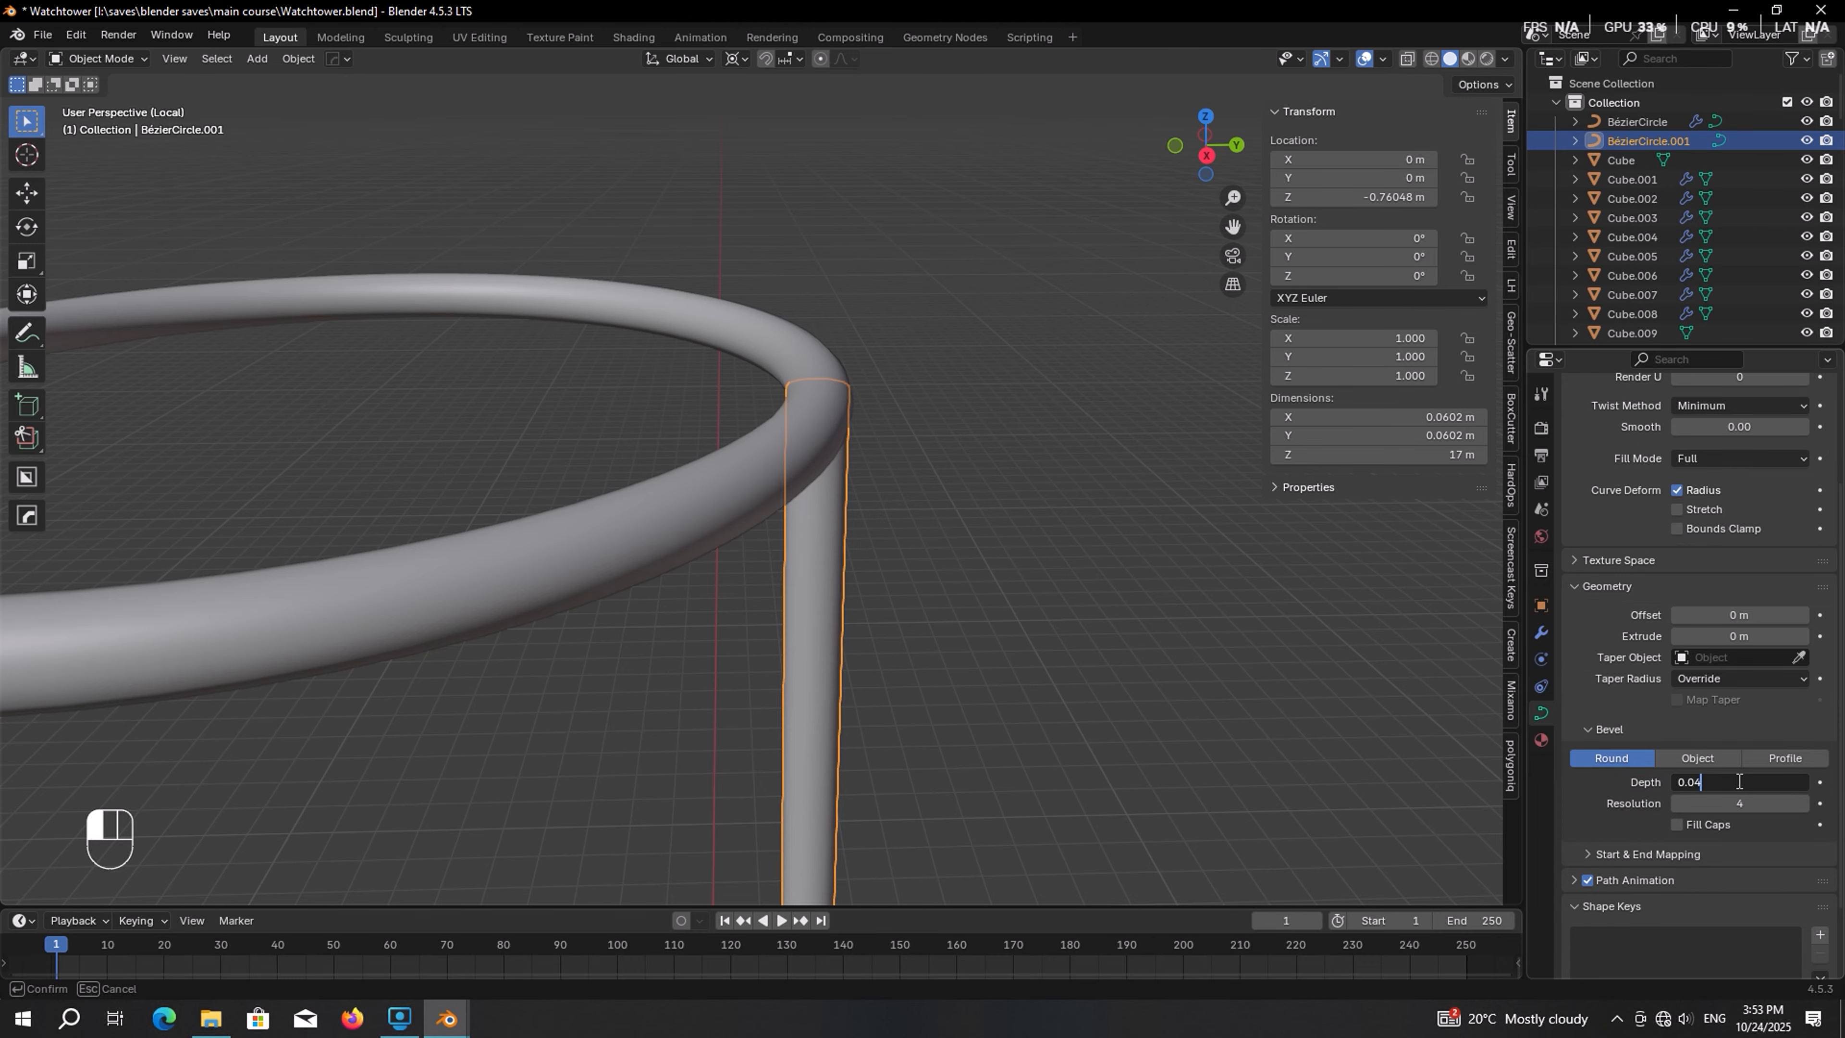
{"action": "type", "text": "0.04"}
{"action": "key", "text": "Return"}
Duplicate the rail rotated 90° around Z, repeating twice more to get four rails
{"action": "scroll", "coordinate": [937, 387], "scroll_direction": "down", "scroll_amount": 5}
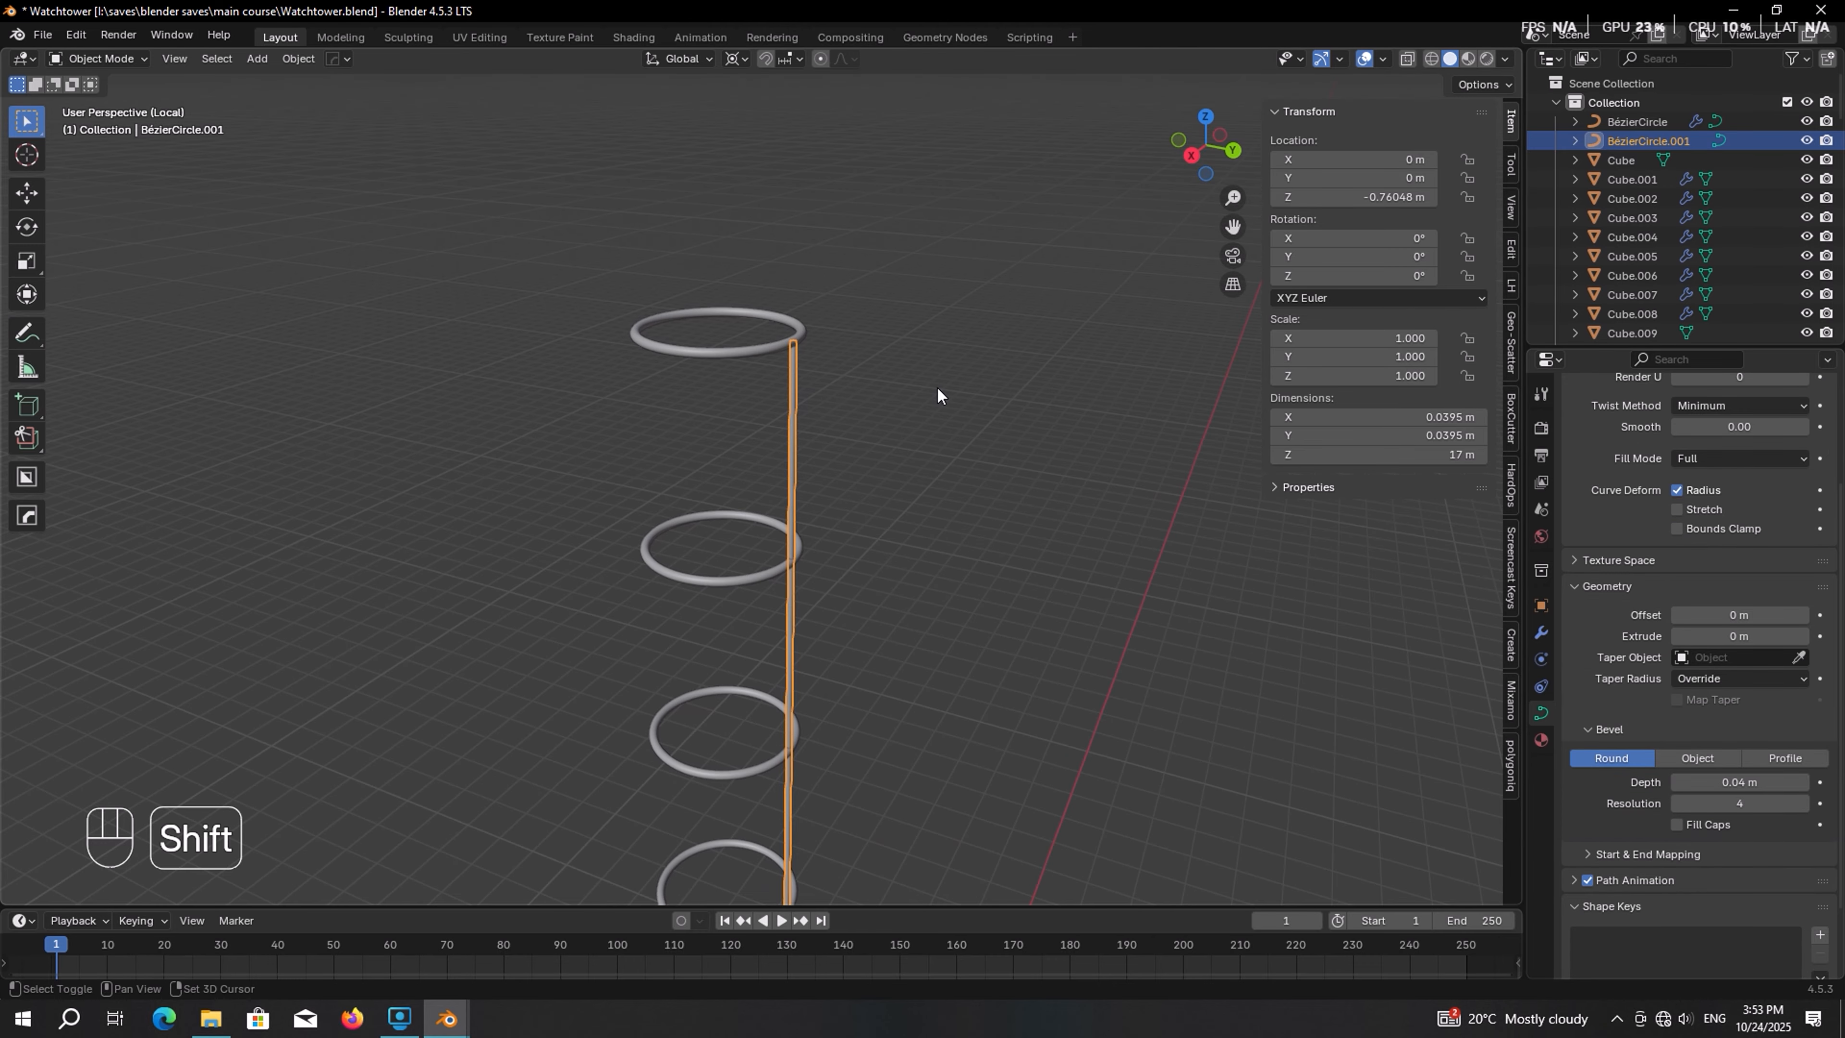
{"action": "key", "text": "shift+d"}
{"action": "key", "text": "r"}
{"action": "key", "text": "z"}
{"action": "key", "text": "KP_9"}
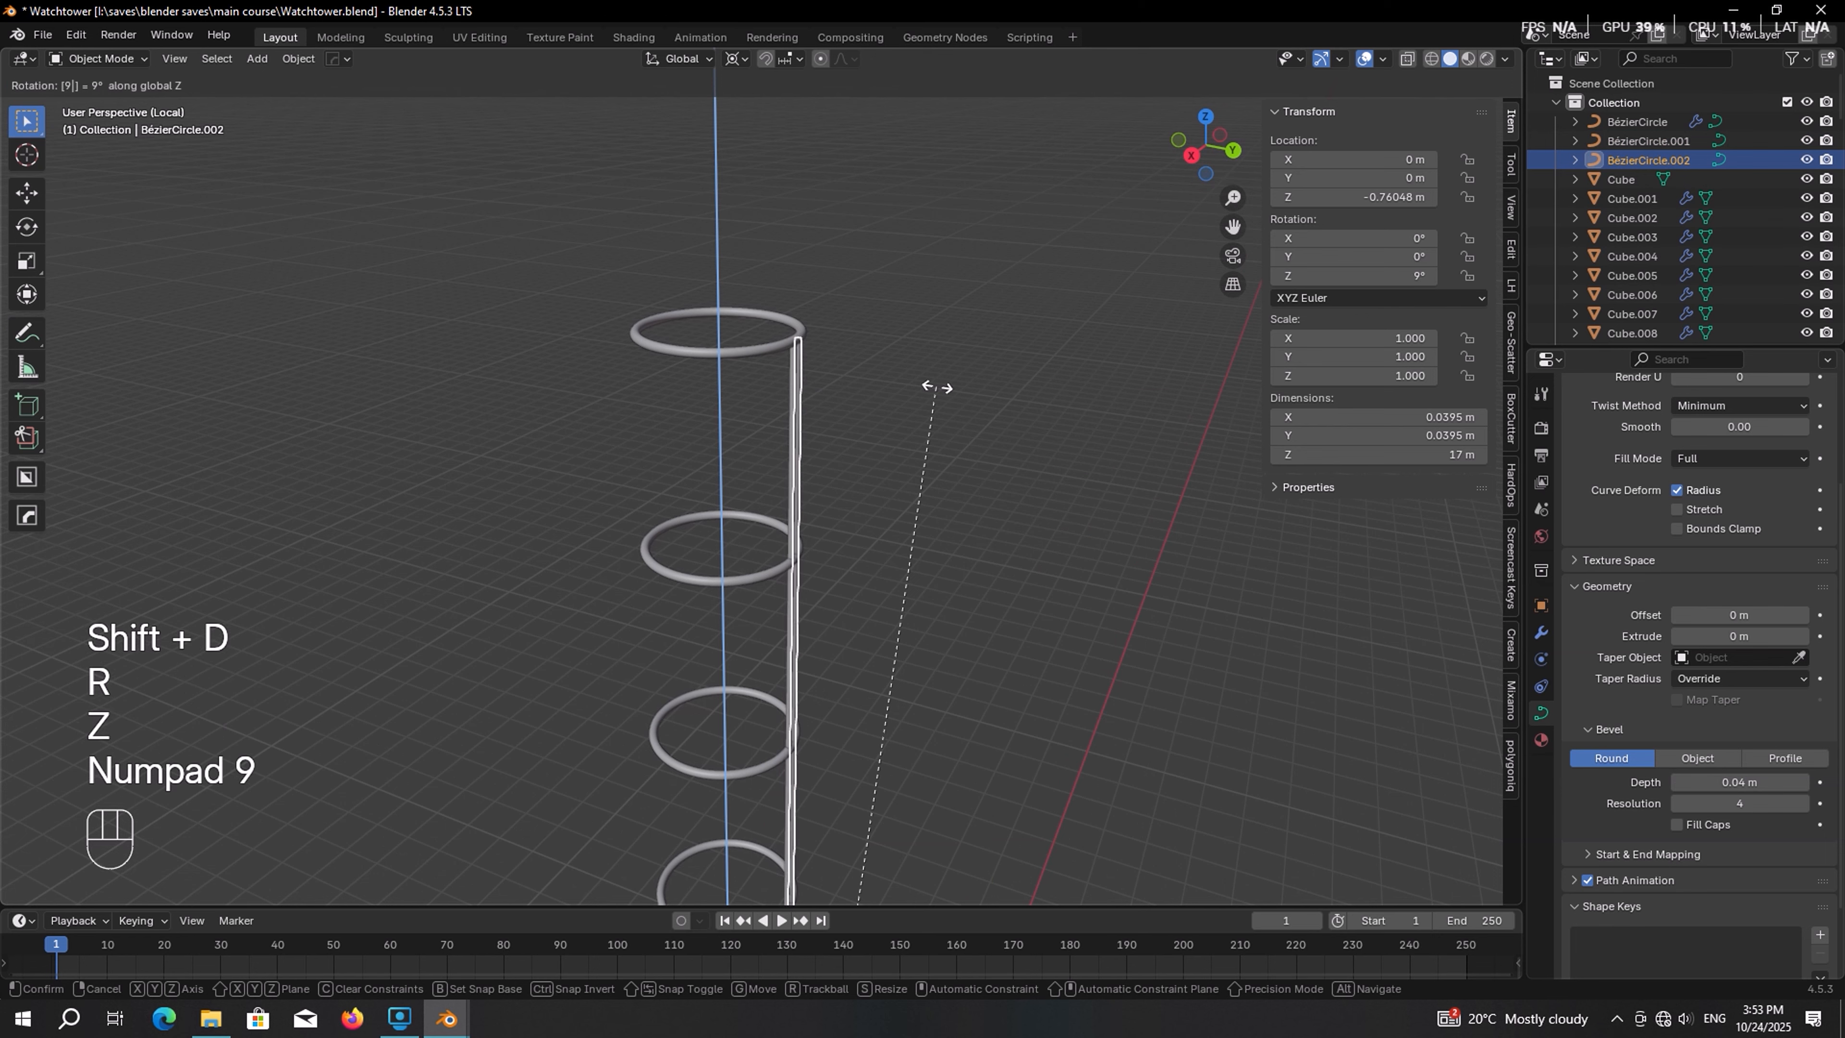
{"action": "key", "text": "KP_0"}
{"action": "key", "text": "KP_Enter"}
{"action": "key", "text": "shift+r"}
{"action": "key", "text": "shift+r"}
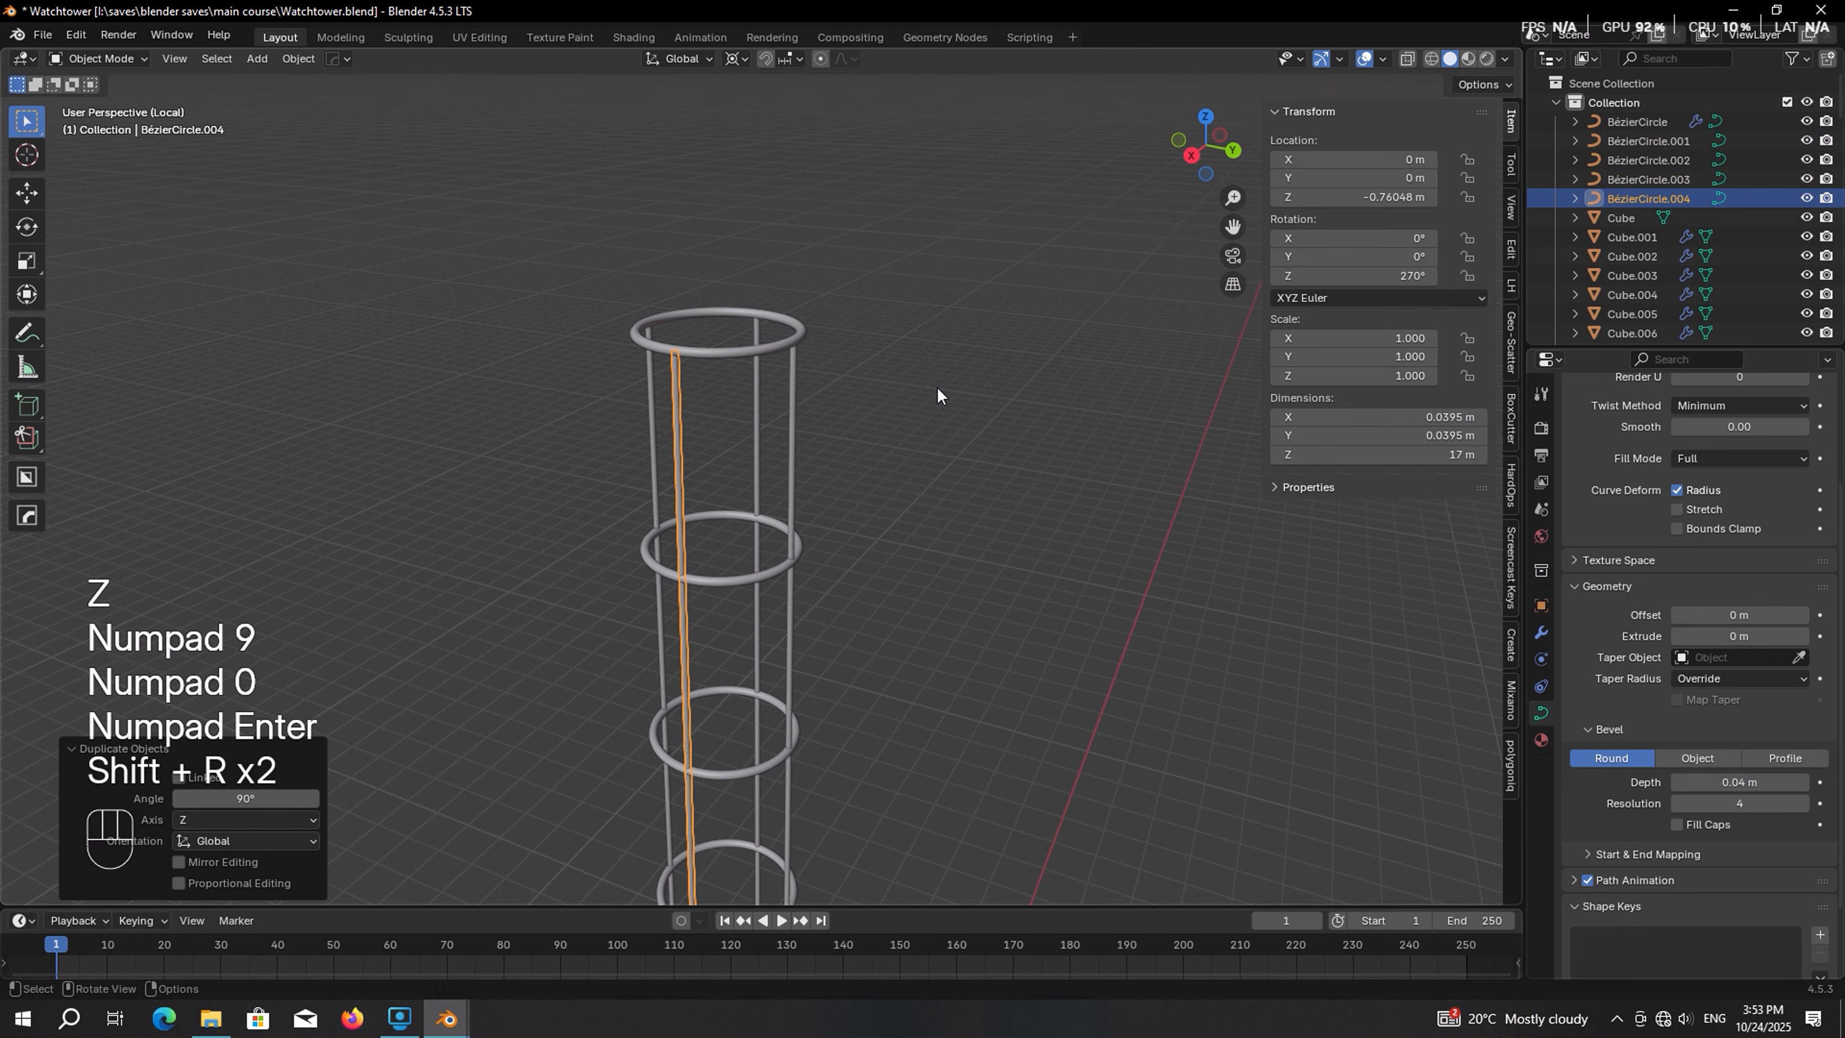
Add a new Bézier circle and rotate it 90° about X to stand upright
{"action": "key", "text": "alt+a"}
{"action": "middle_click_drag", "start_coordinate": [933, 395], "coordinate": [861, 330]}
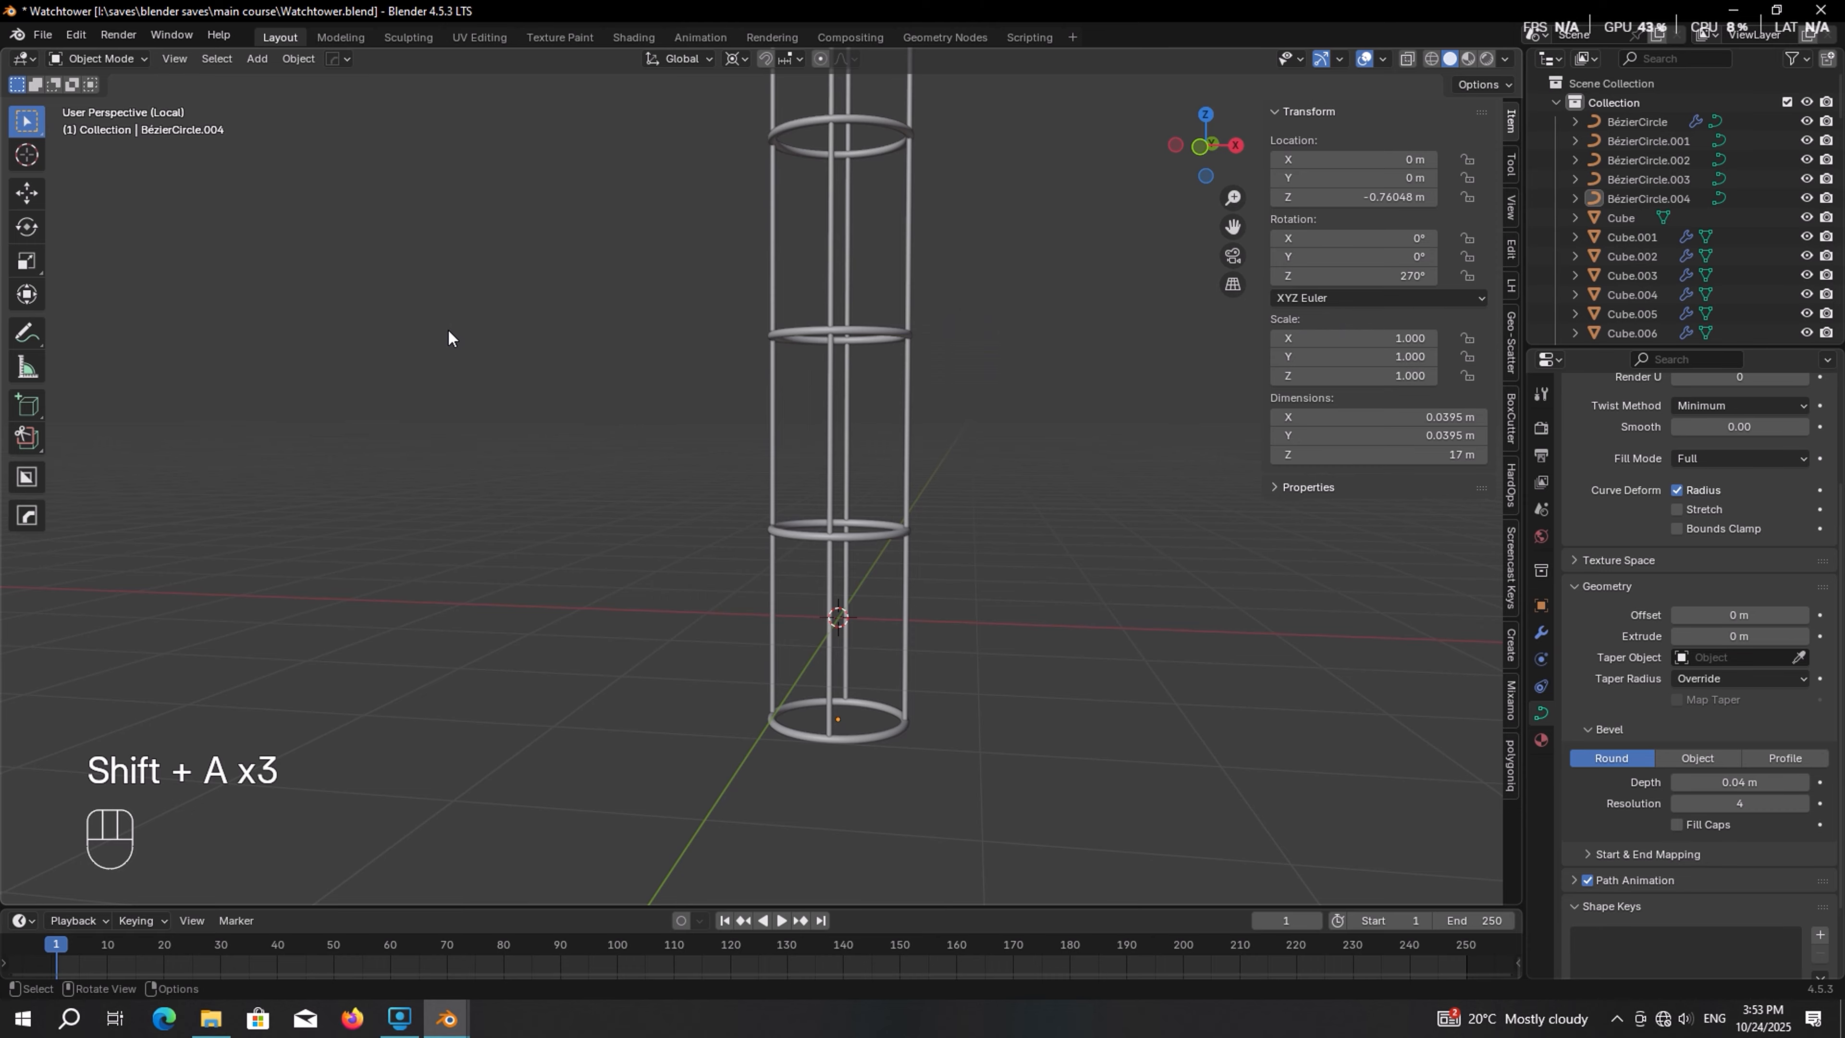
{"action": "key", "text": "shift+a"}
{"action": "mouse_move", "coordinate": [448, 336]}
{"action": "left_click", "coordinate": [526, 351]}
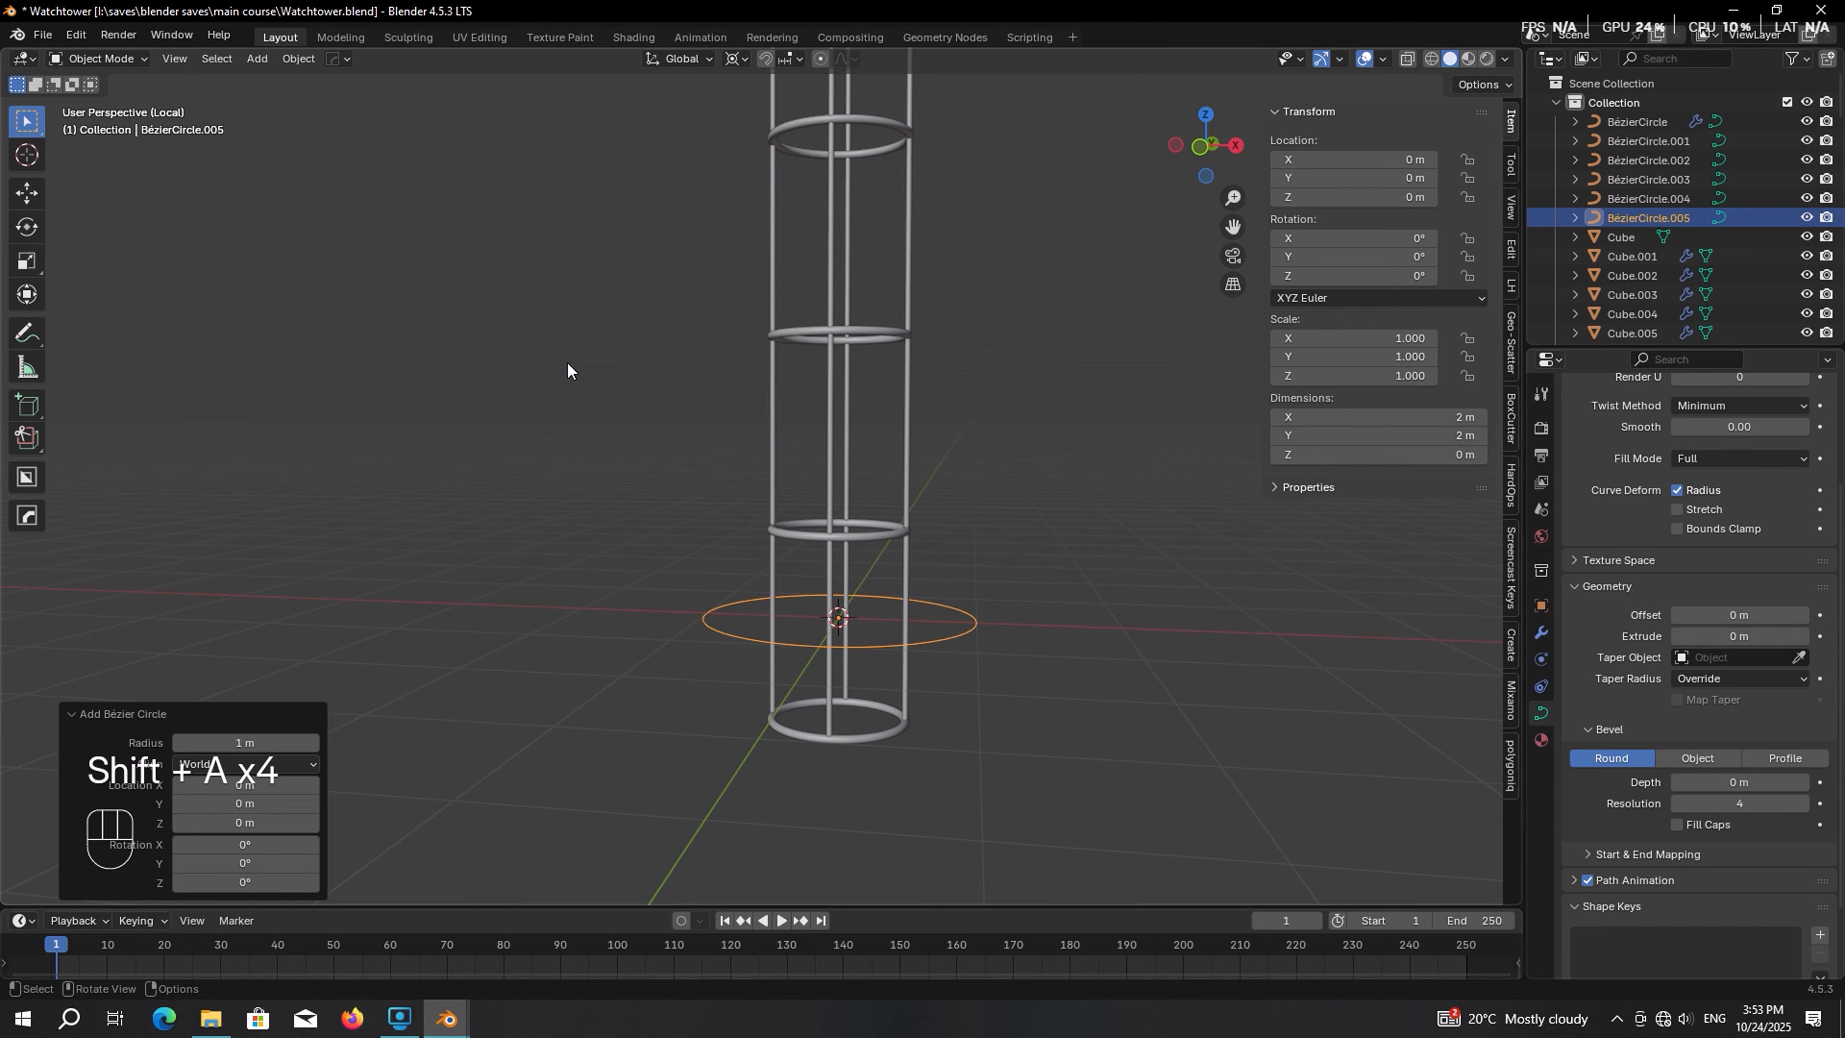
{"action": "key", "text": "KP_1"}
{"action": "key", "text": "r"}
{"action": "key", "text": "x"}
{"action": "key", "text": "KP_9"}
{"action": "key", "text": "KP_0"}
{"action": "key", "text": "KP_Enter"}
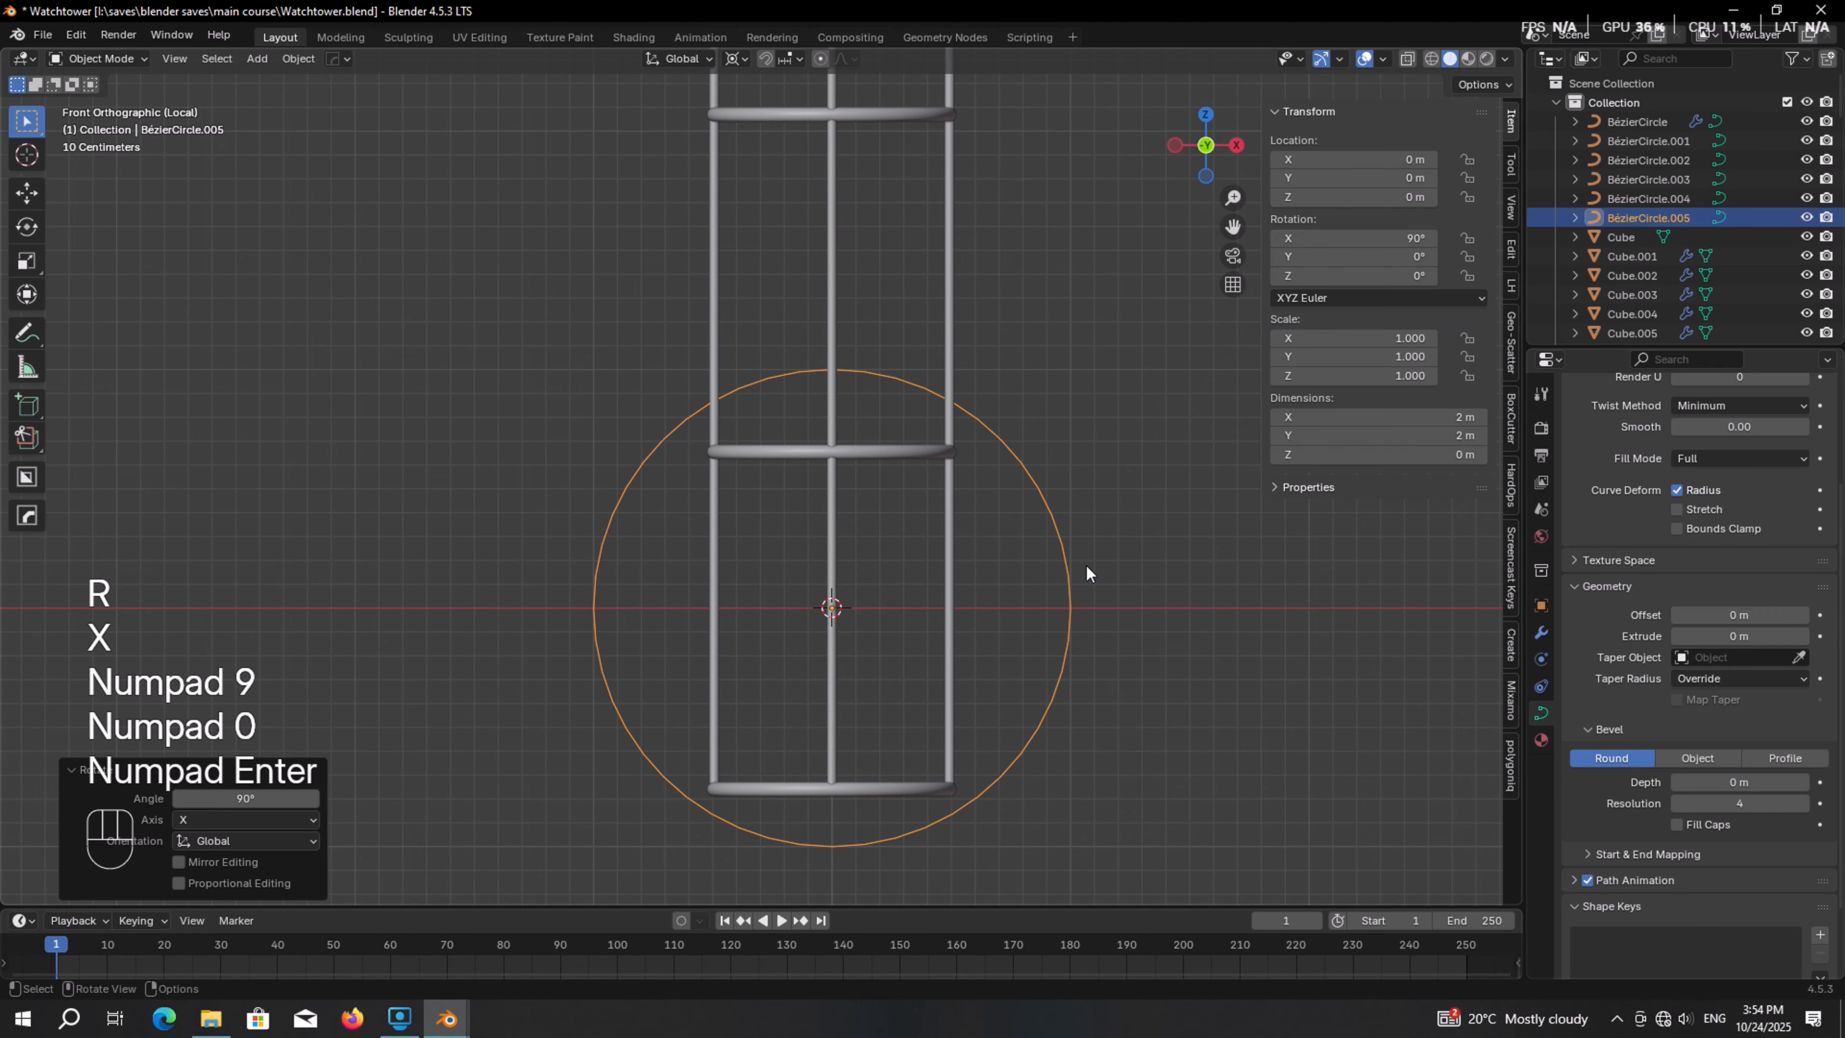
Set the circle's control point handles to Vector, turning it into a diamond
{"action": "key", "text": "Tab"}
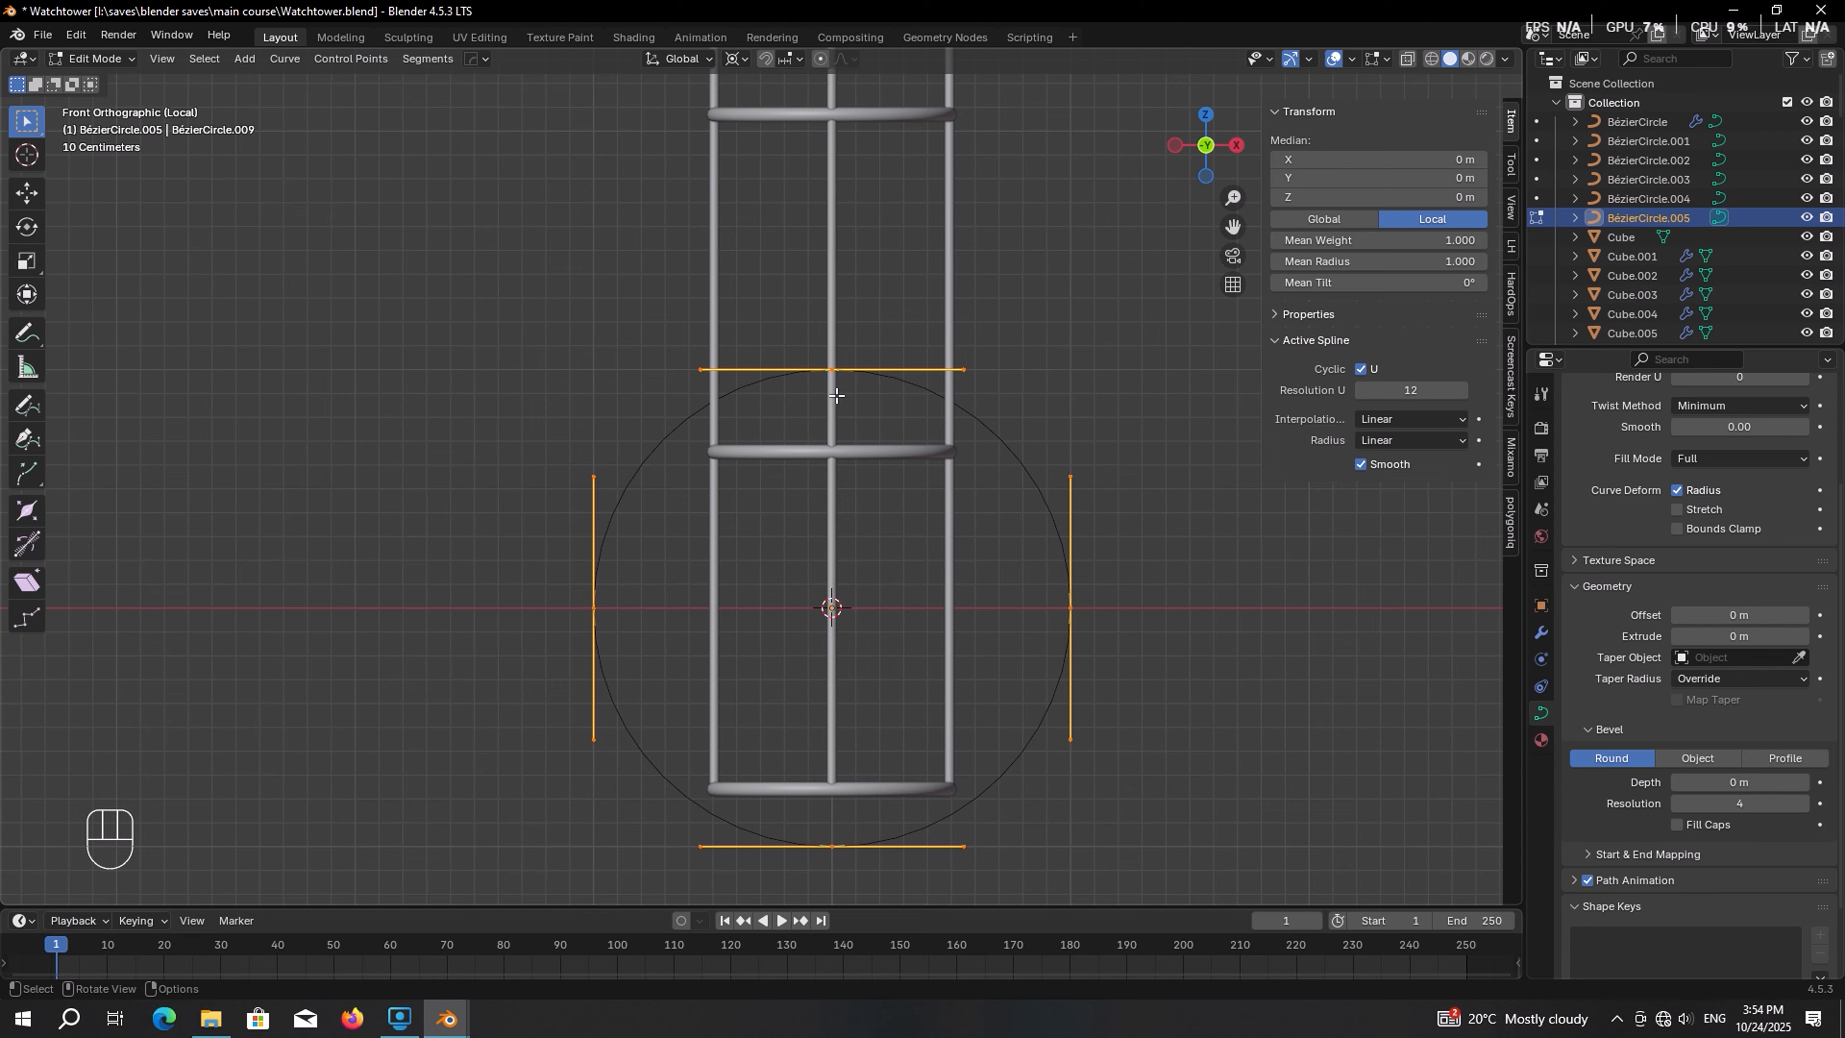
{"action": "key", "text": "v"}
{"action": "key", "text": "v"}
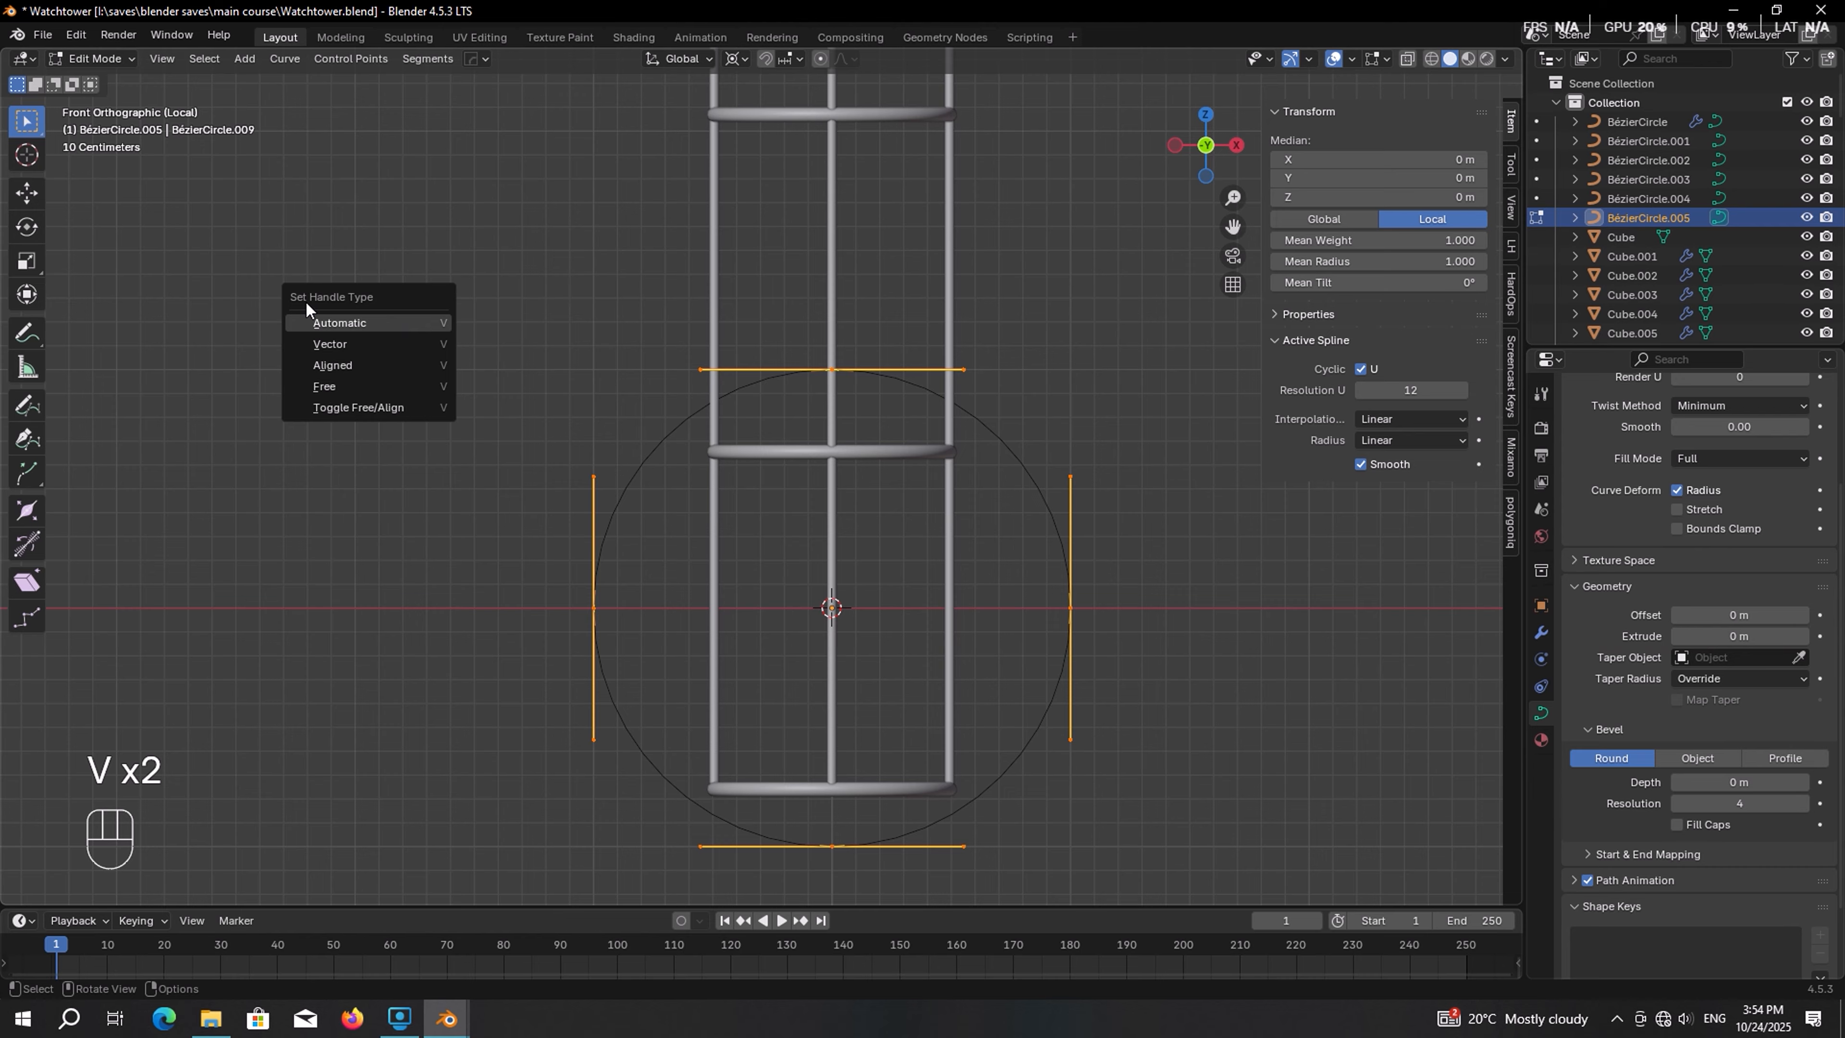
{"action": "left_click", "coordinate": [335, 349]}
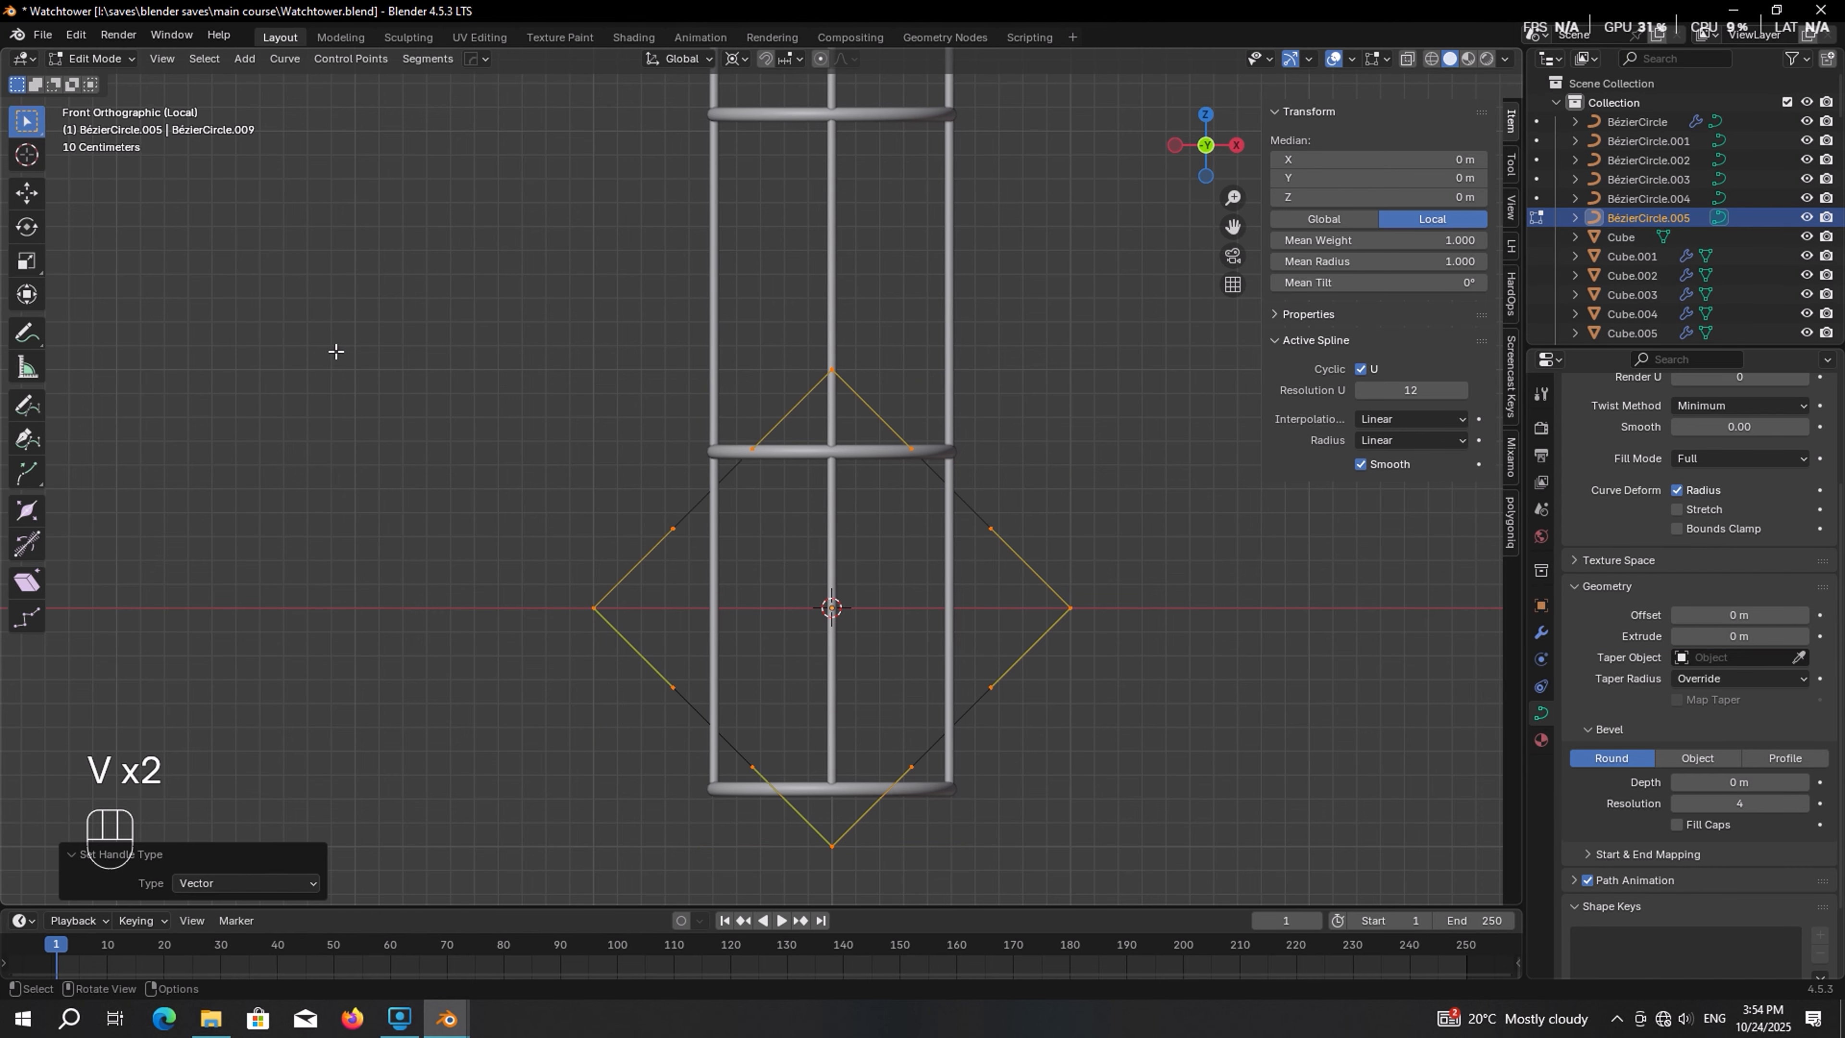
{"action": "key", "text": "ctrl+z"}
{"action": "key", "text": "ctrl+z"}
Set the new curve's Y rotation to 45° so it becomes a square frame
{"action": "left_click", "coordinate": [1541, 605]}
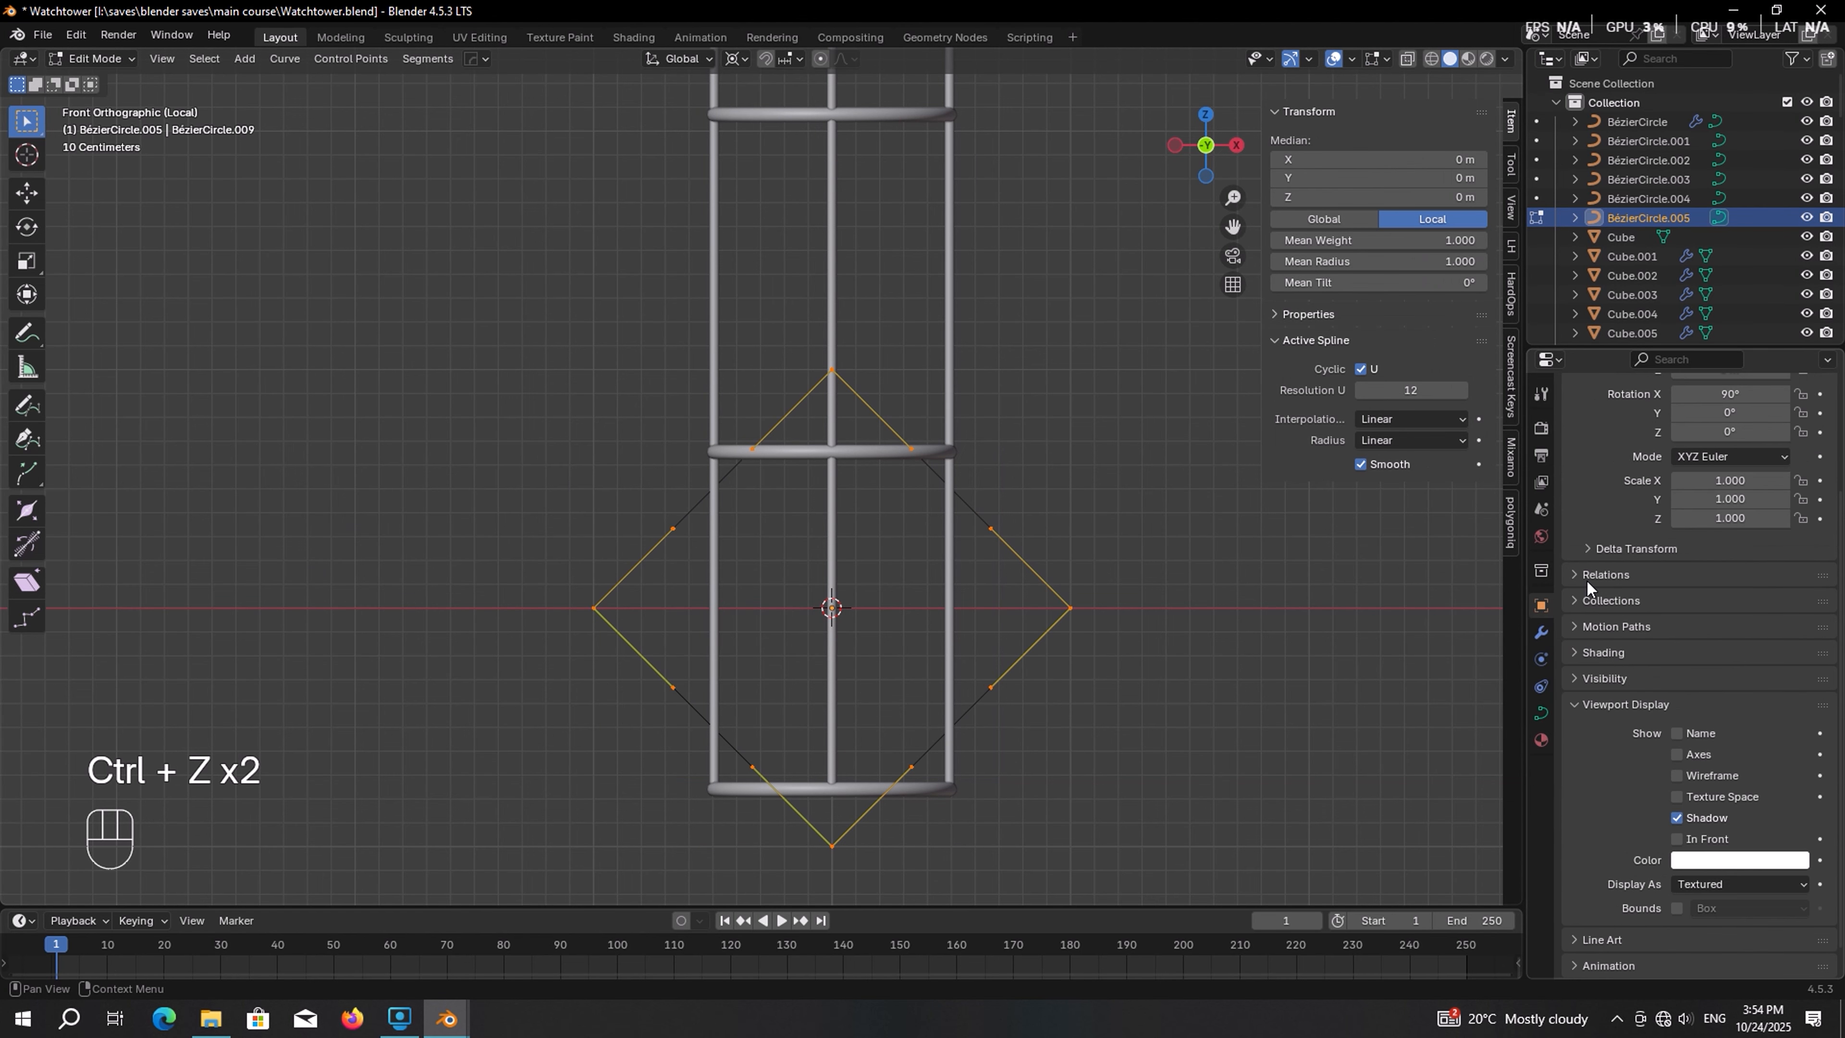
{"action": "double_click", "coordinate": [1734, 565]}
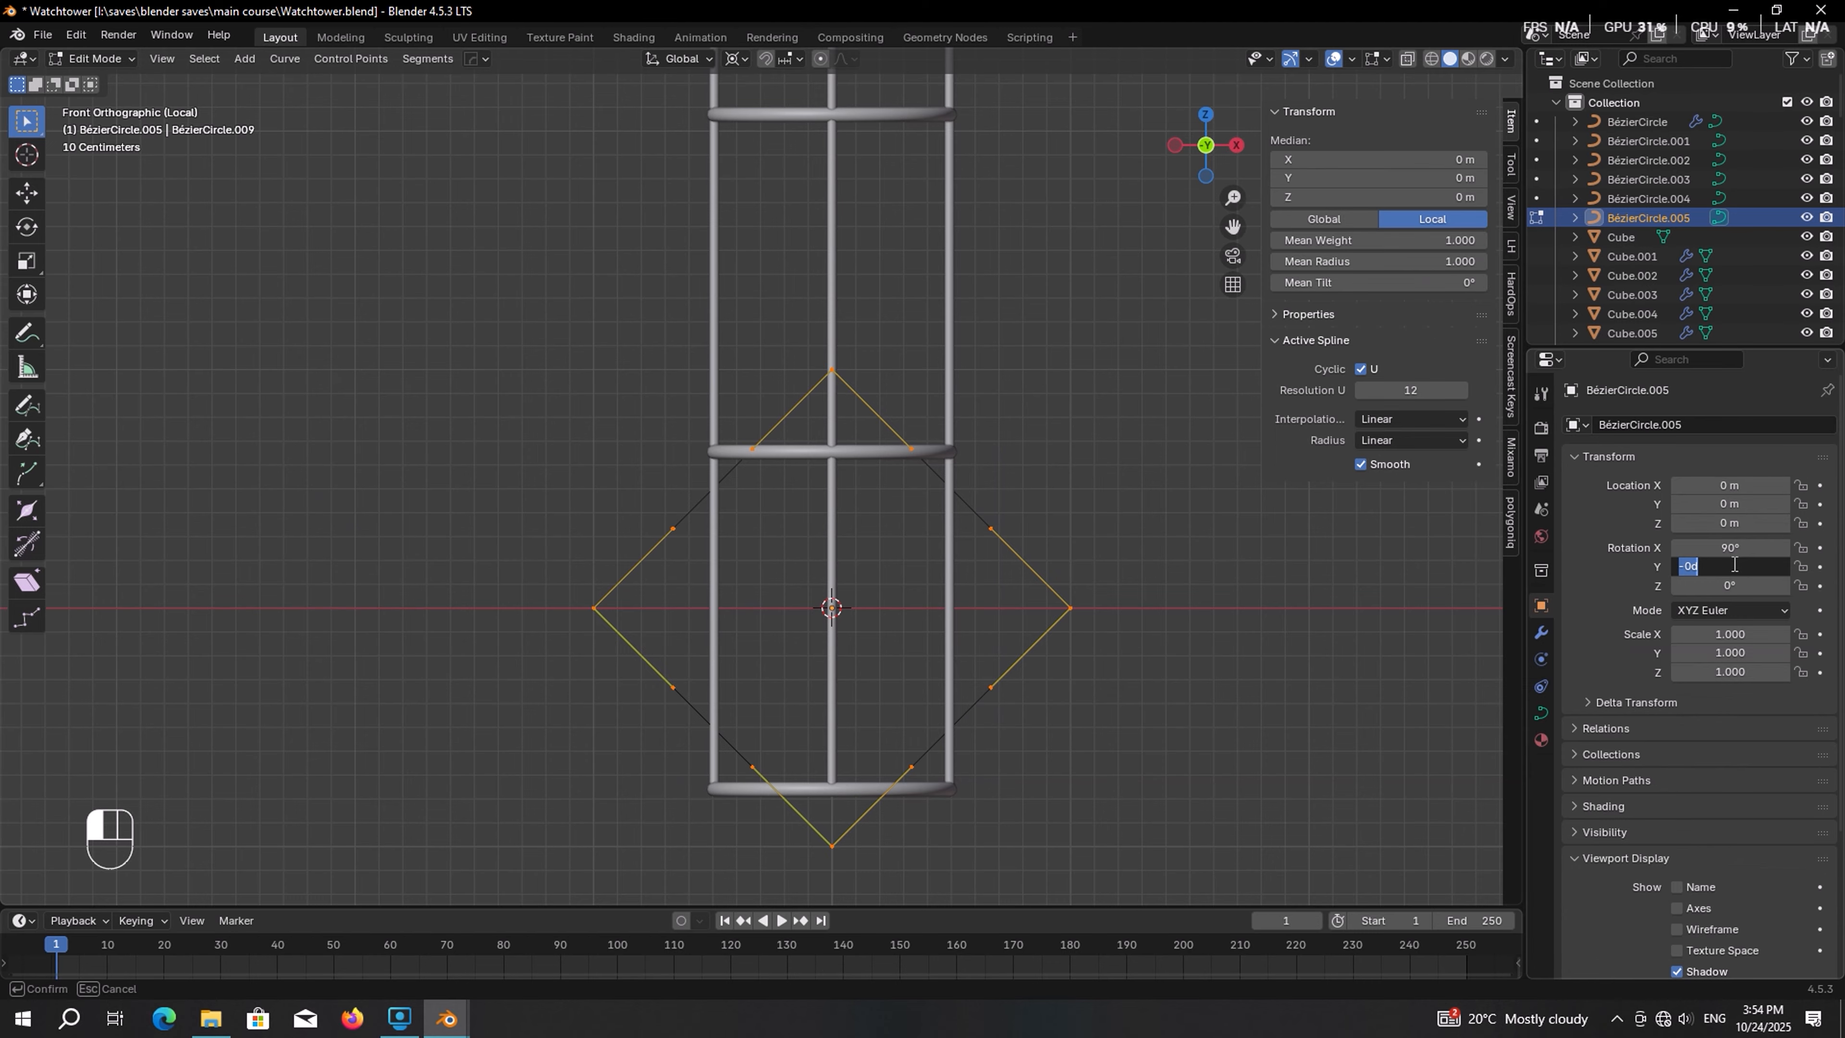
{"action": "key", "text": "Return"}
Move the frame slightly down along Z and about 0.24 m along Y toward the rails
{"action": "key", "text": "g"}
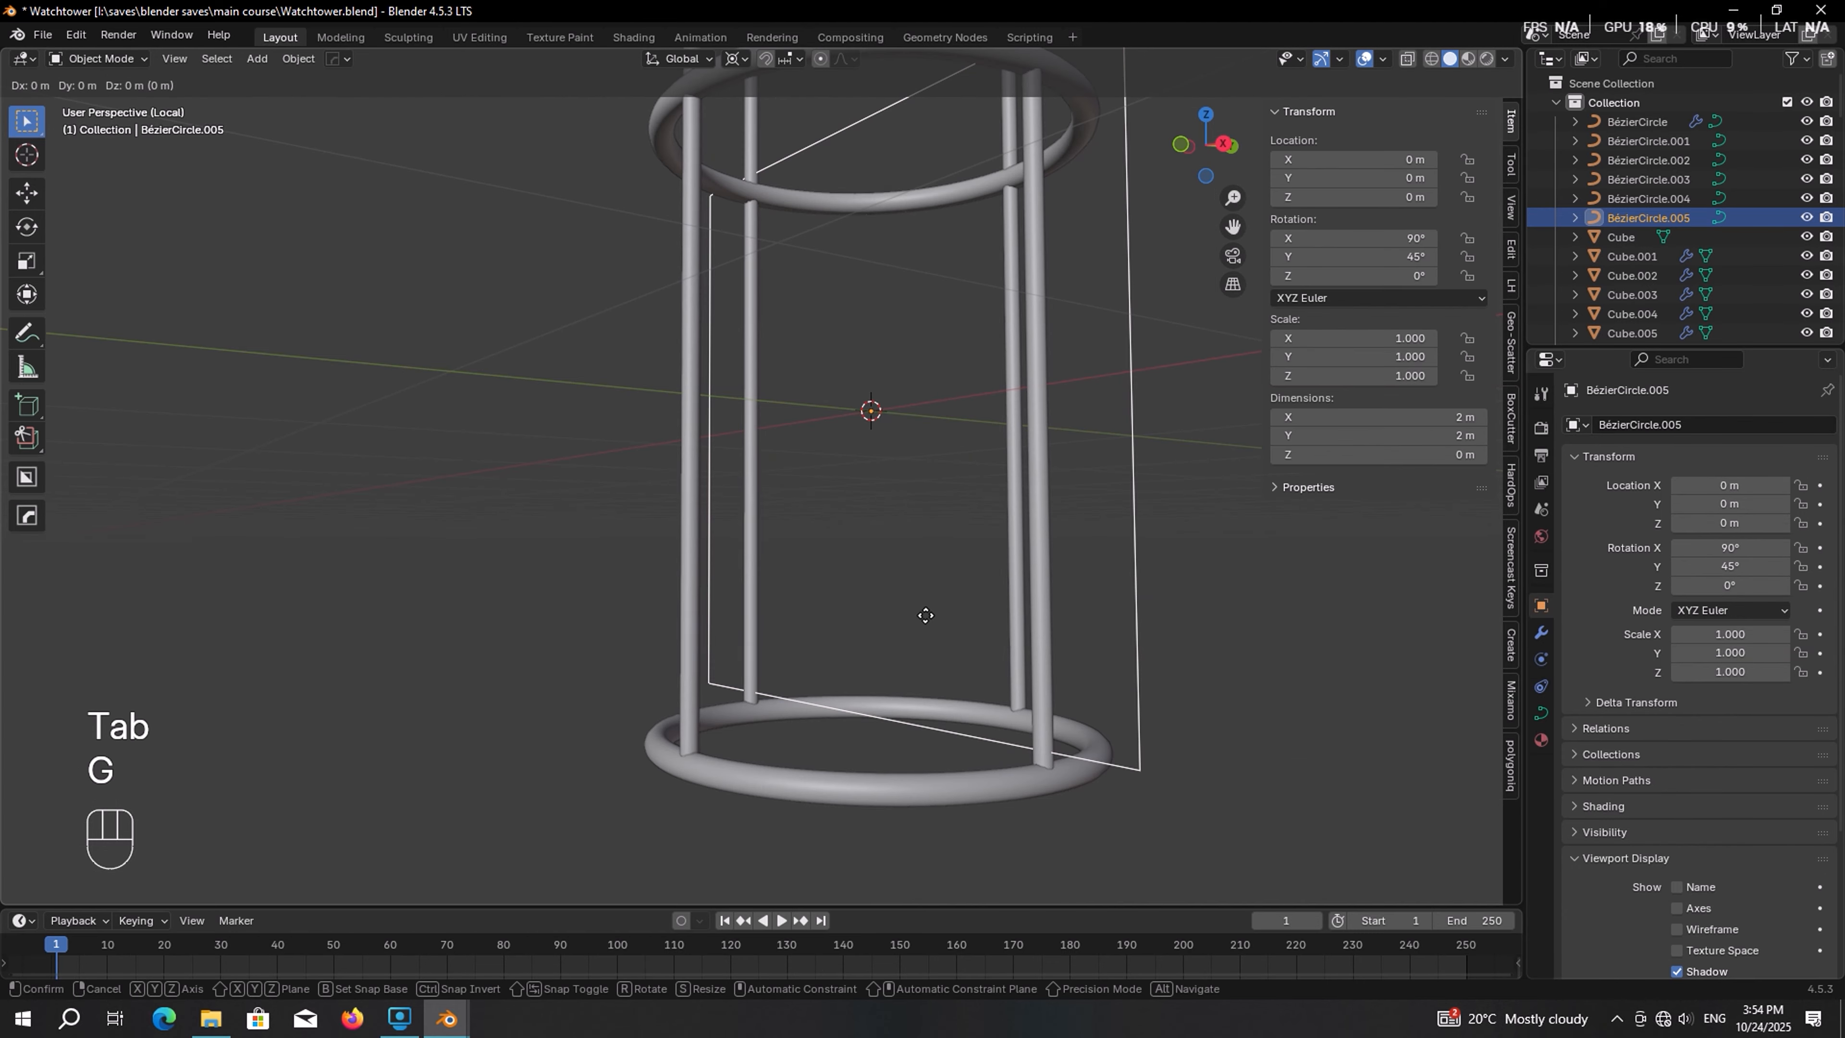
{"action": "key", "text": "z"}
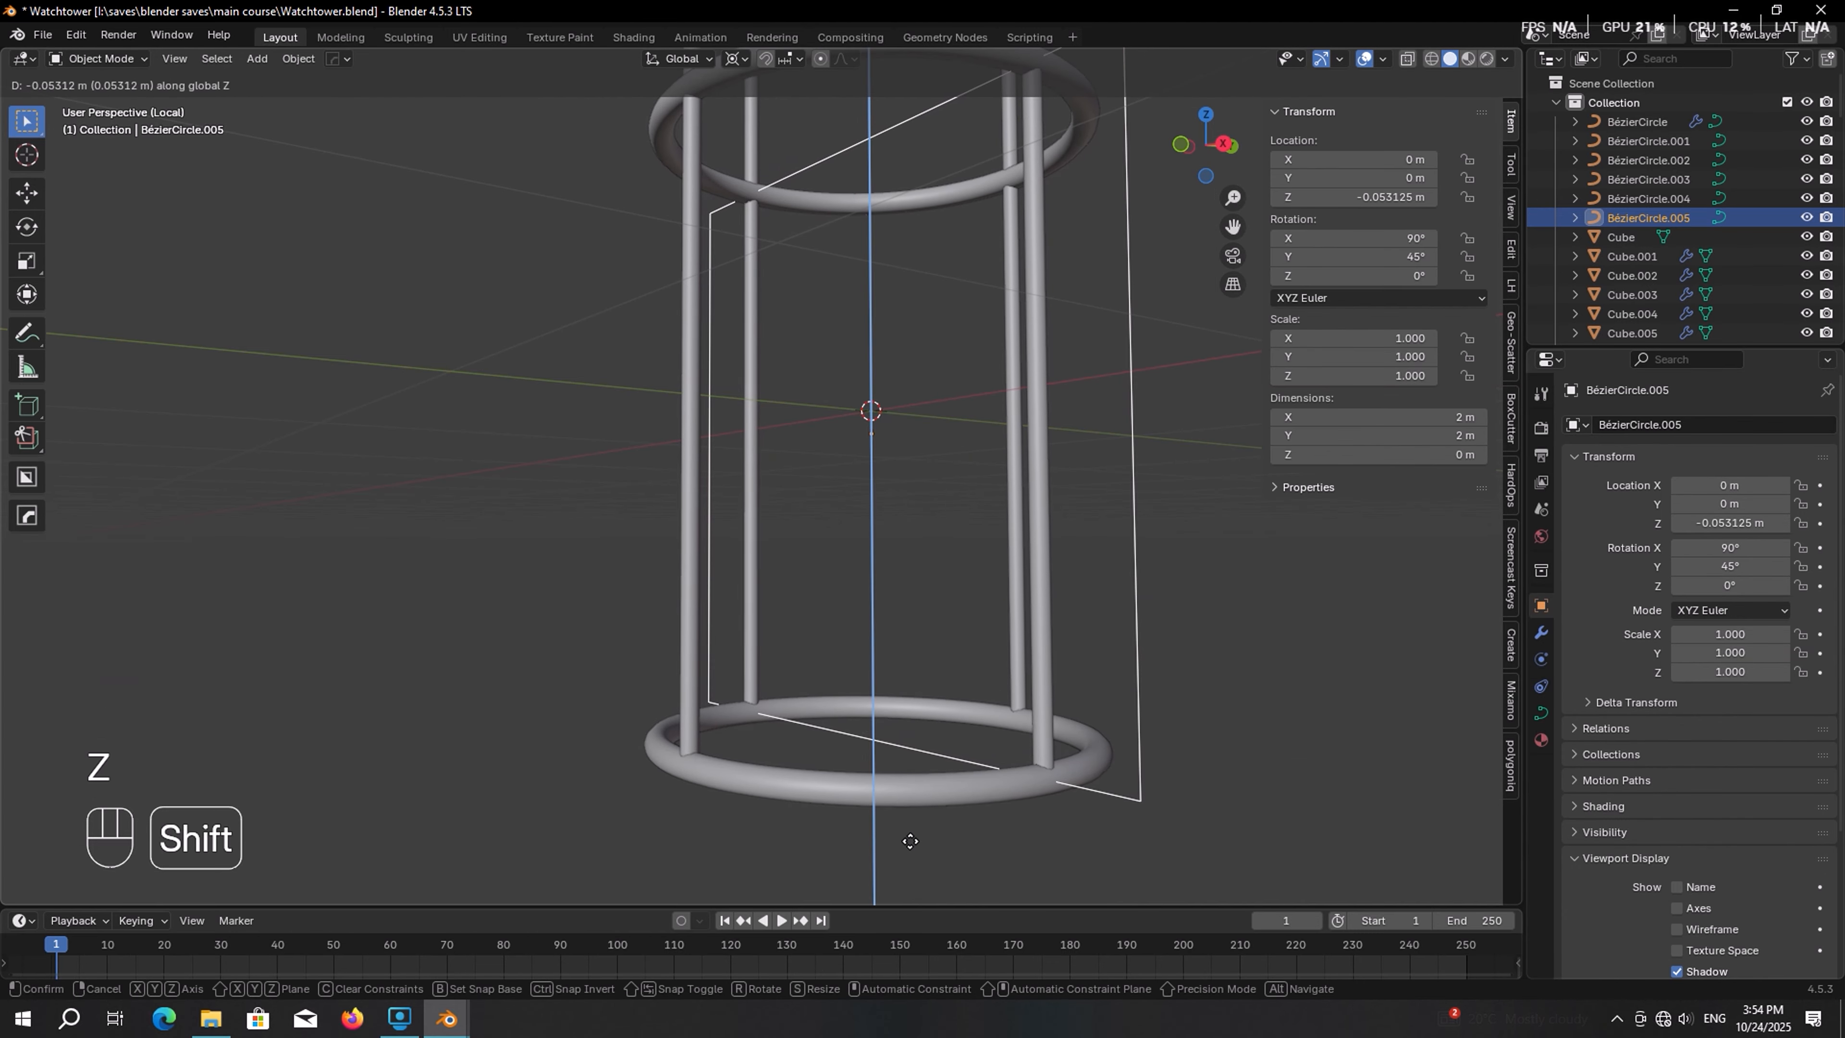
{"action": "left_click", "coordinate": [913, 856], "text": "shift"}
{"action": "key", "text": "g"}
{"action": "key", "text": "y"}
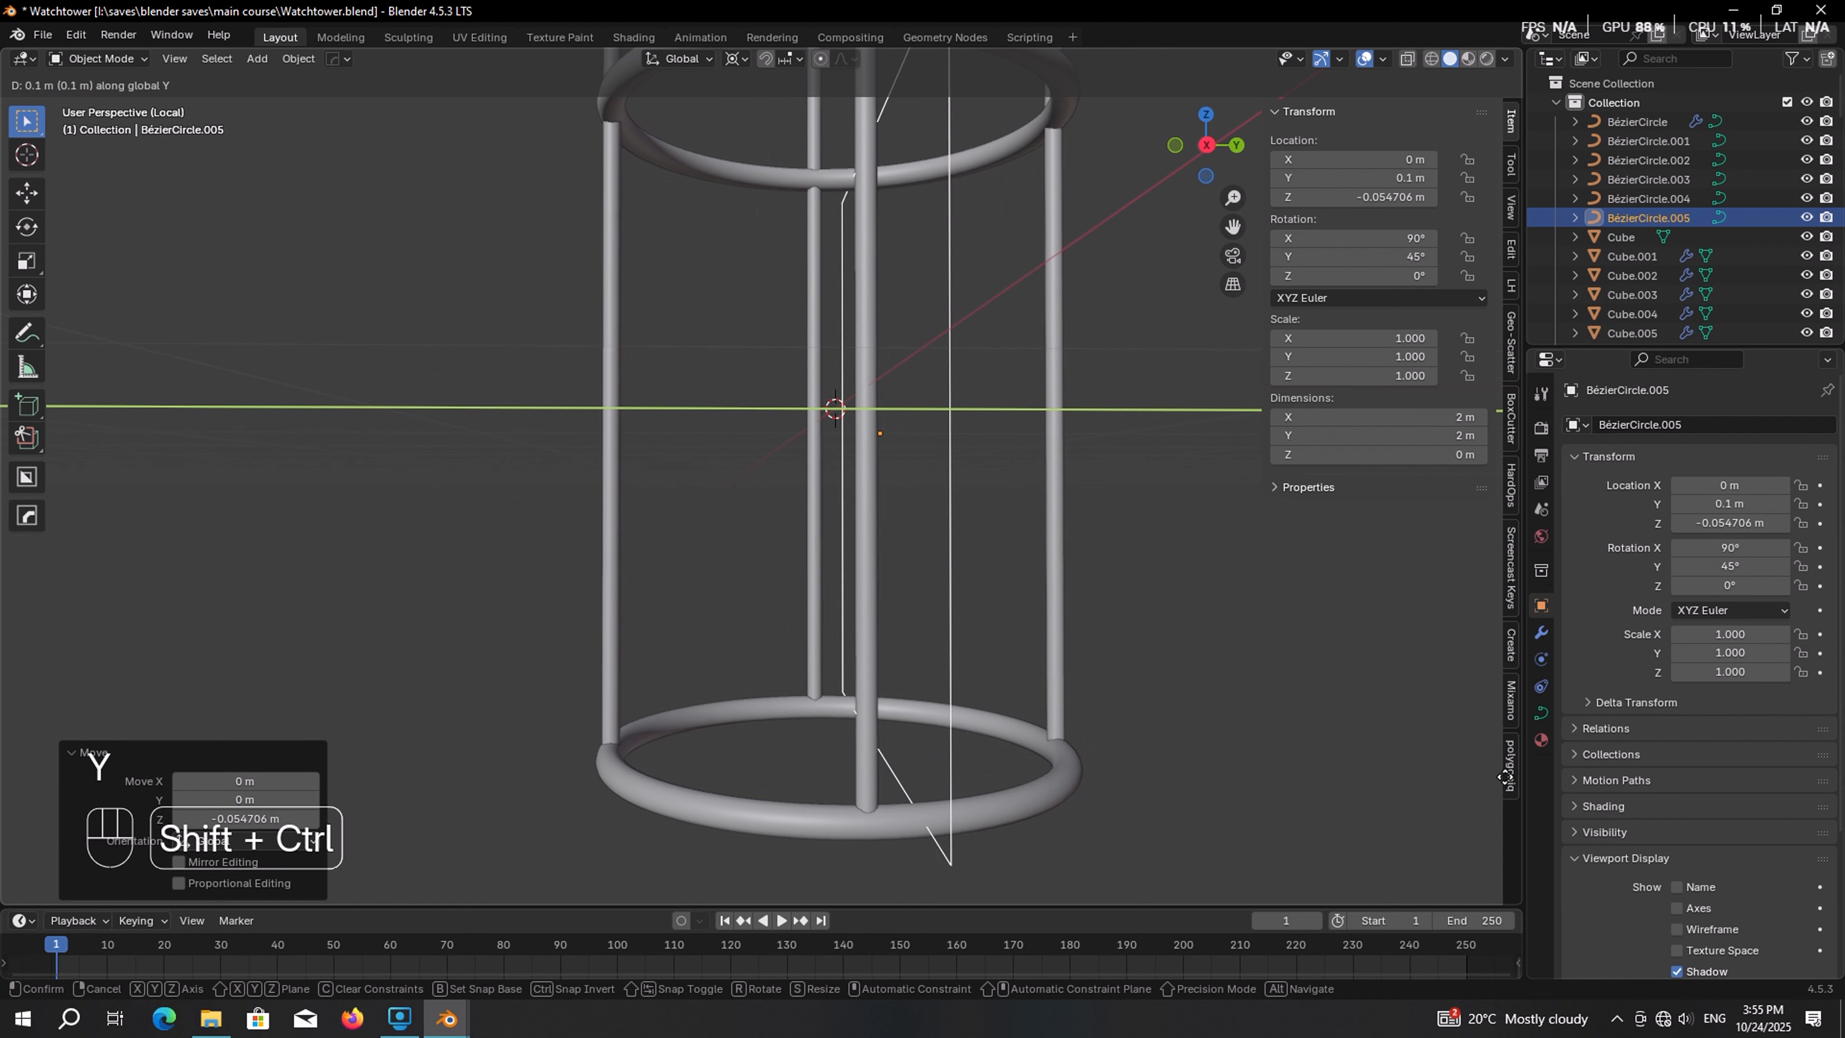
{"action": "left_click", "coordinate": [445, 774], "text": "ctrl+shift"}
{"action": "middle_click_drag", "start_coordinate": [797, 799], "coordinate": [776, 808]}
{"action": "scroll", "coordinate": [791, 793], "scroll_direction": "up", "scroll_amount": 1}
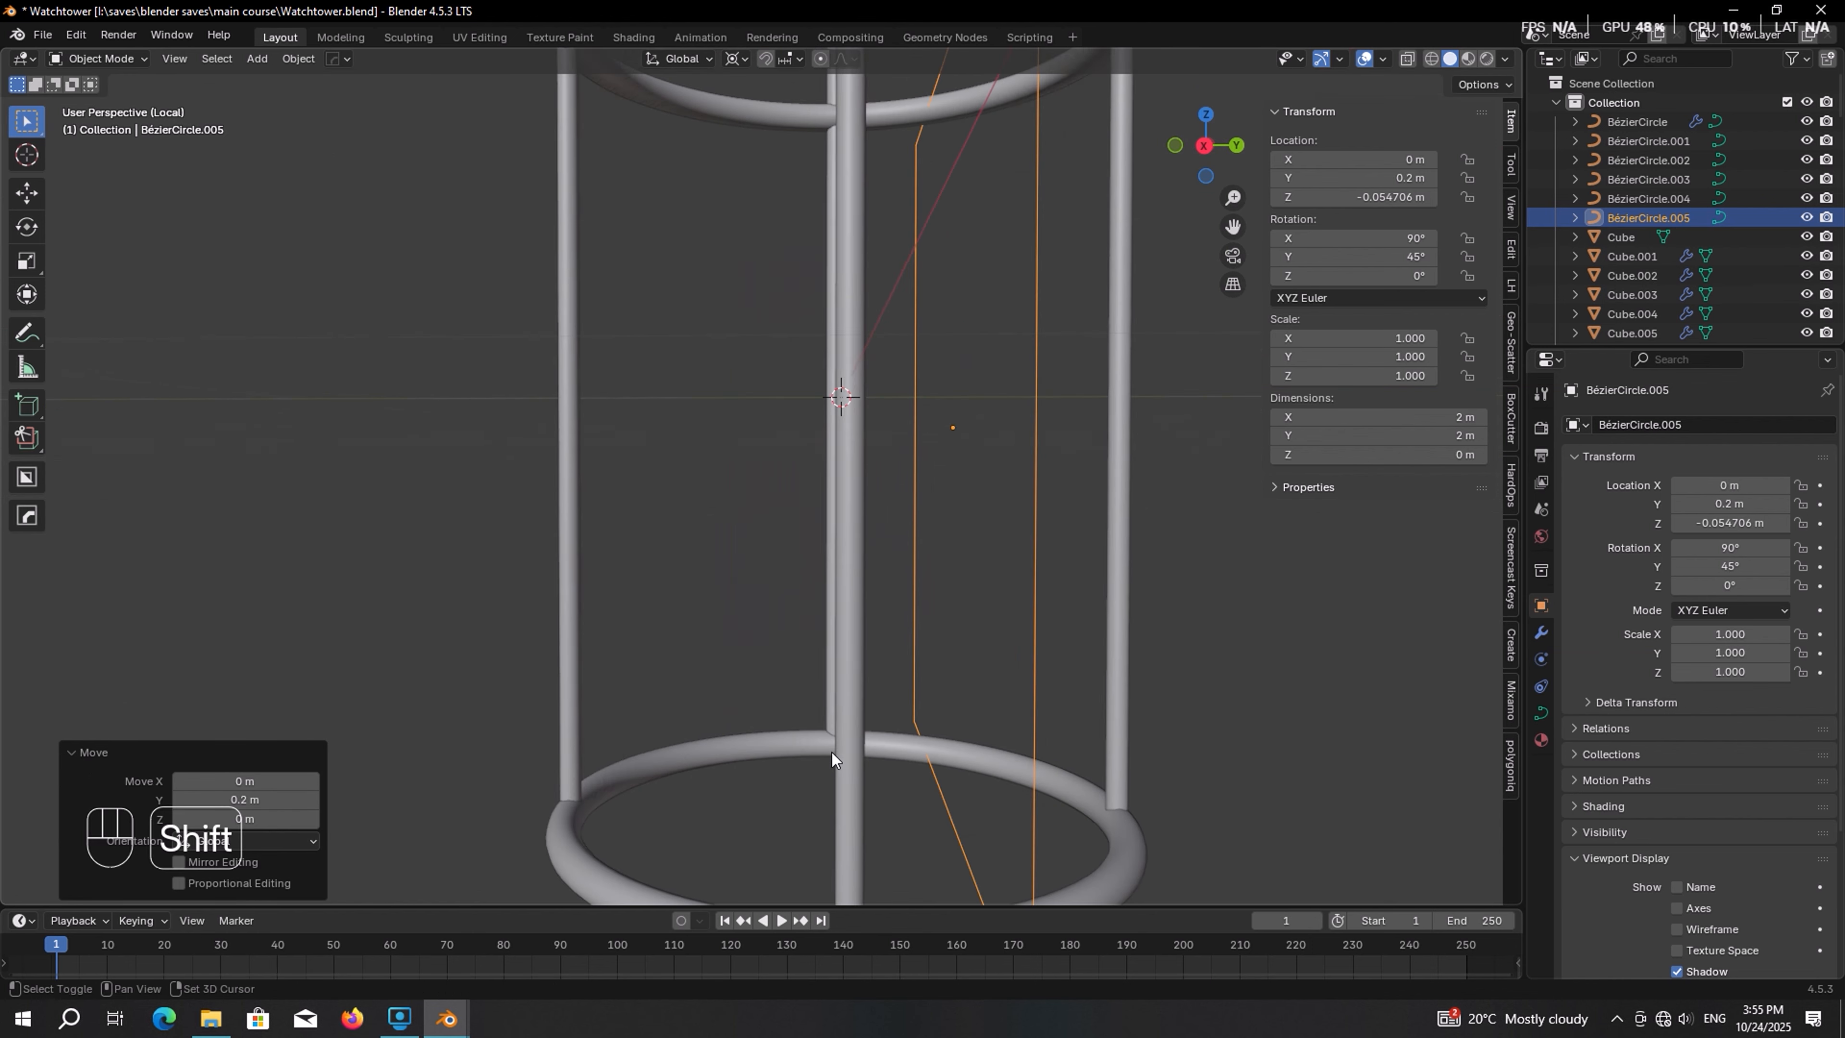
{"action": "middle_click_drag", "start_coordinate": [832, 753], "coordinate": [697, 643], "text": "shift"}
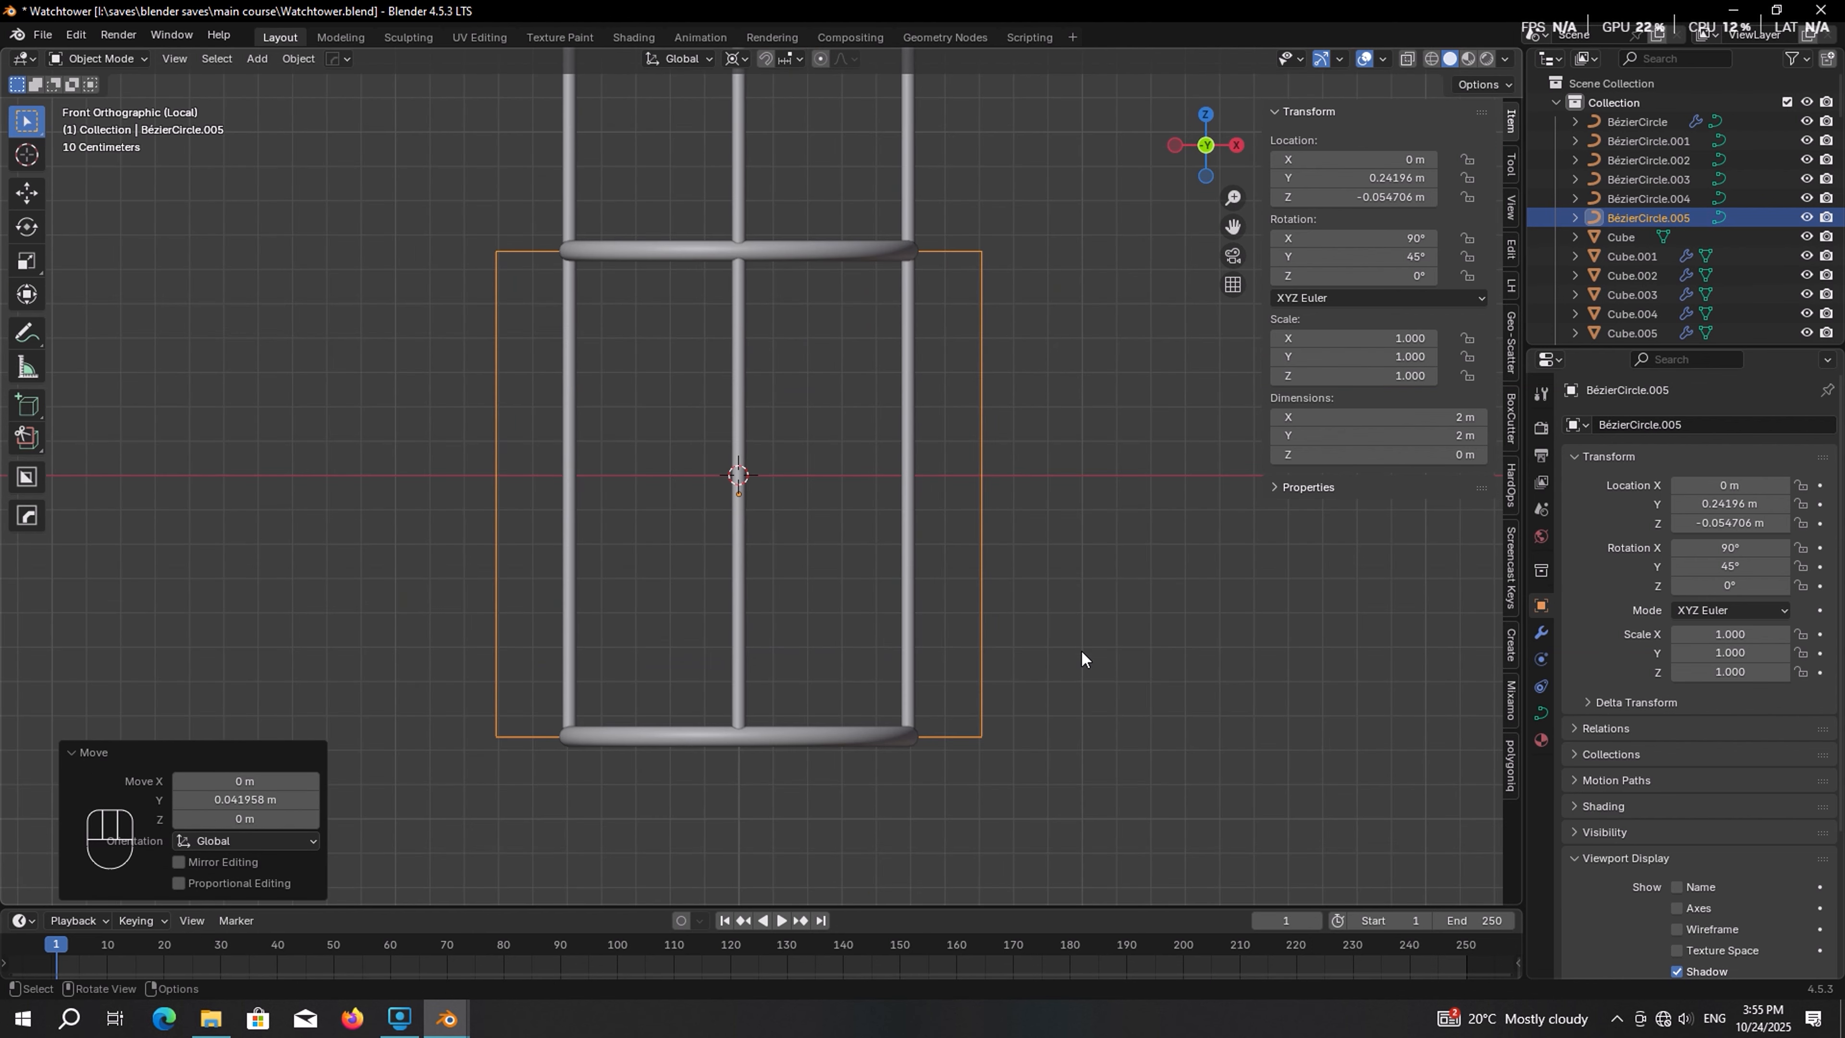
Scale the frame's points along X to about 0.69 so it fits between the rails
{"action": "key", "text": "Tab"}
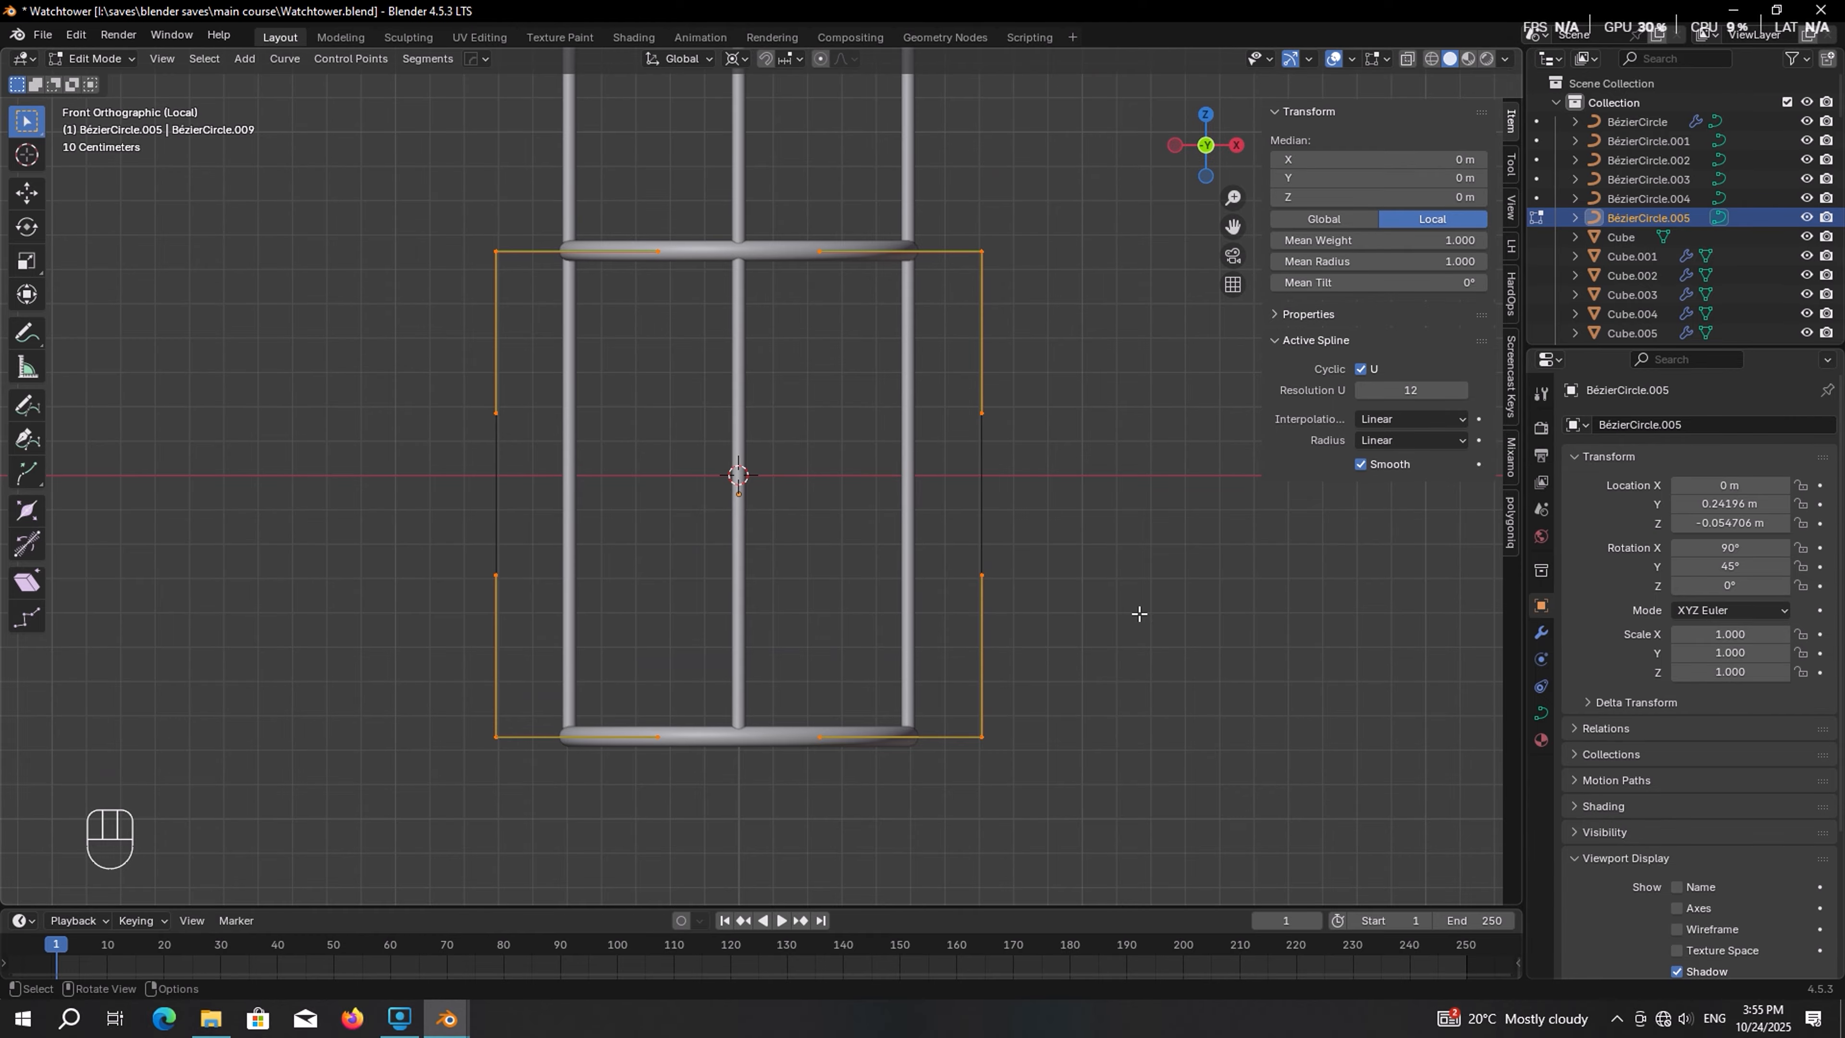
{"action": "key", "text": "s"}
{"action": "key", "text": "x"}
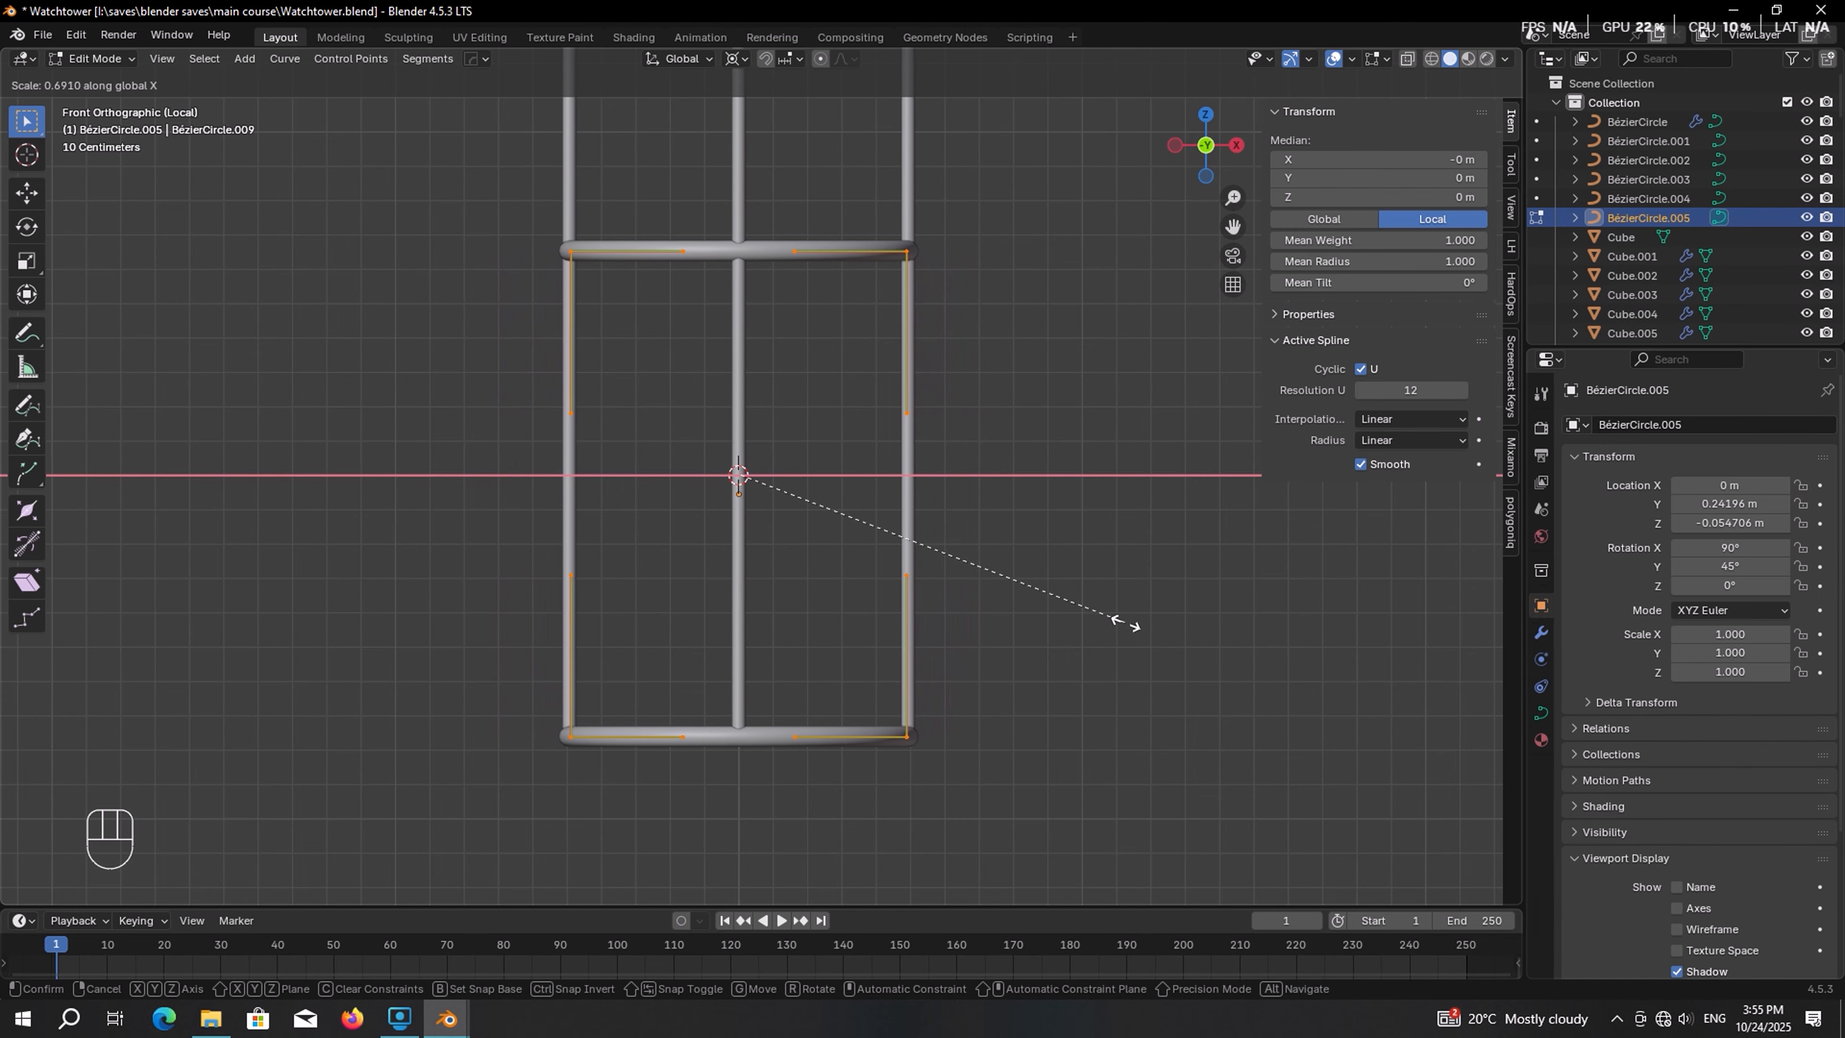
{"action": "left_click", "coordinate": [1140, 621]}
{"action": "mouse_move", "coordinate": [1141, 622]}
{"action": "middle_mouse_down"}
{"action": "mouse_move", "coordinate": [746, 673]}
{"action": "mouse_move", "coordinate": [1118, 639]}
{"action": "middle_mouse_up"}
{"action": "scroll", "coordinate": [1118, 639], "scroll_direction": "up", "scroll_amount": 3}
{"action": "key", "text": "Tab"}
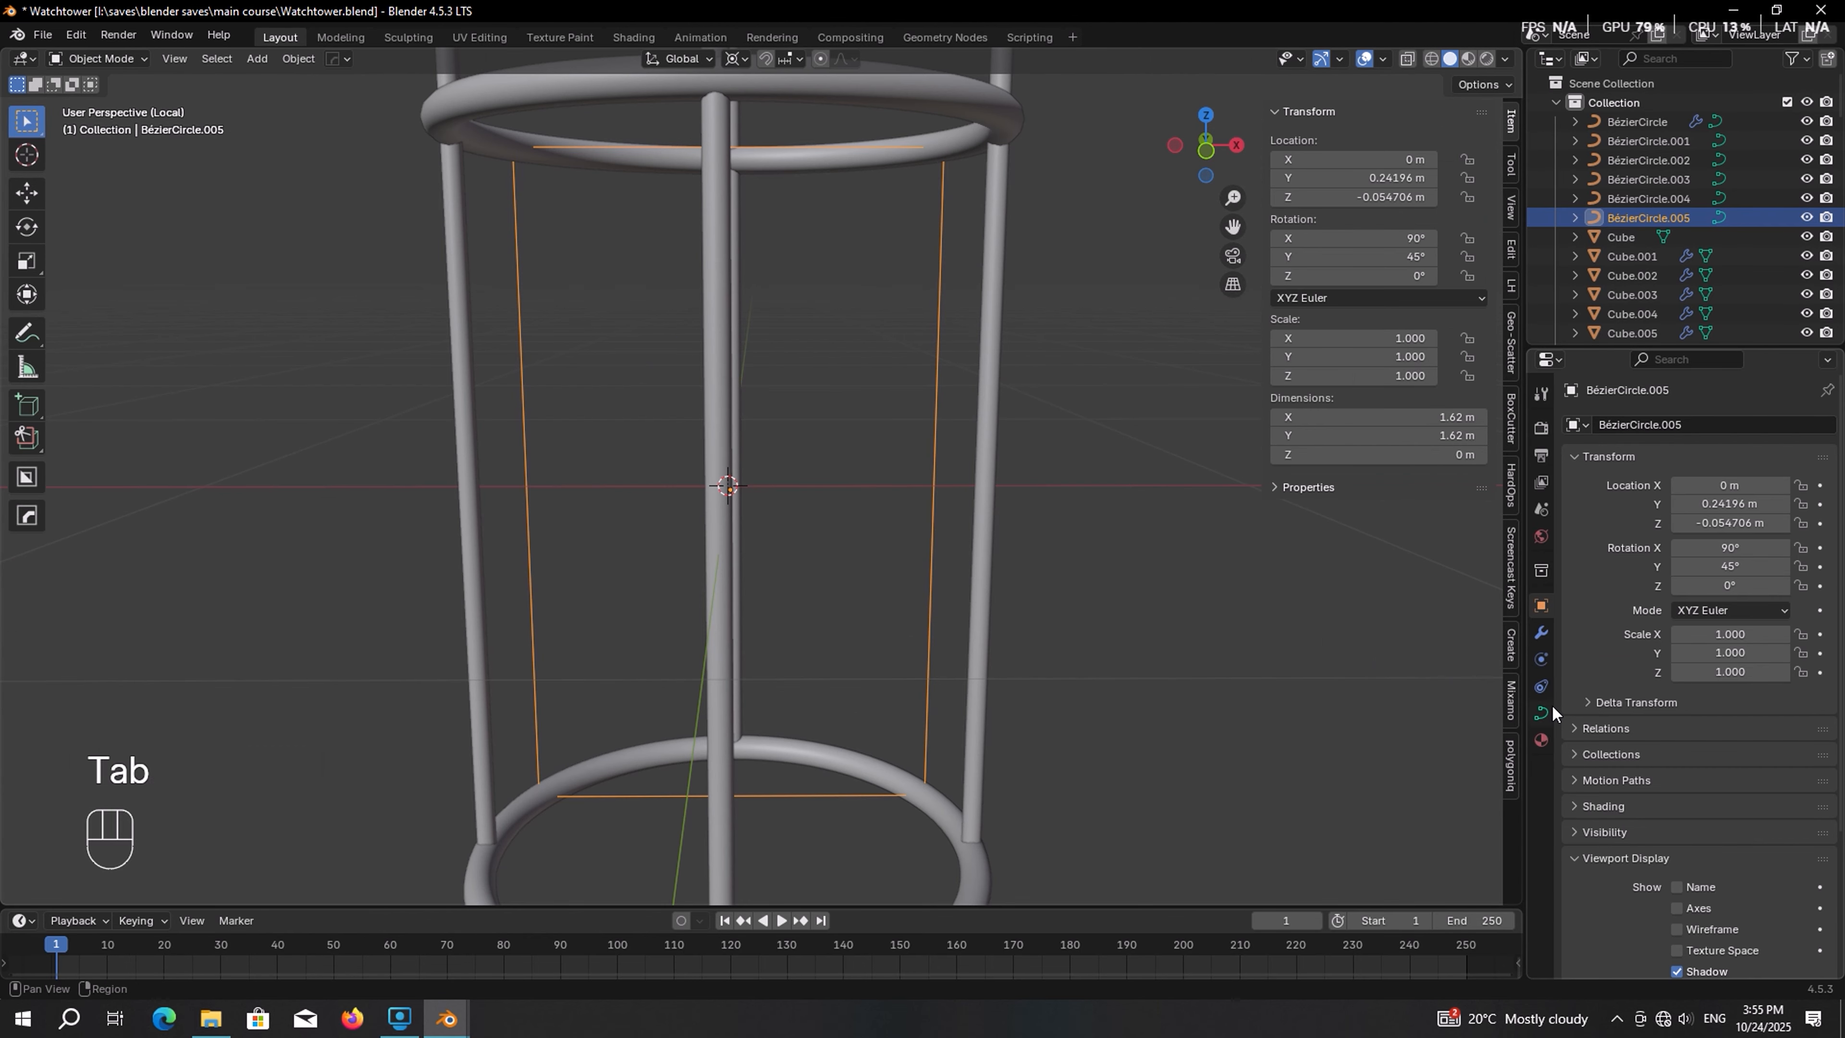
Set the frame's bevel depth to 0.03 m
{"action": "left_click", "coordinate": [1545, 710]}
{"action": "scroll", "coordinate": [1602, 768], "scroll_direction": "down", "scroll_amount": 5}
{"action": "left_click", "coordinate": [1754, 706]}
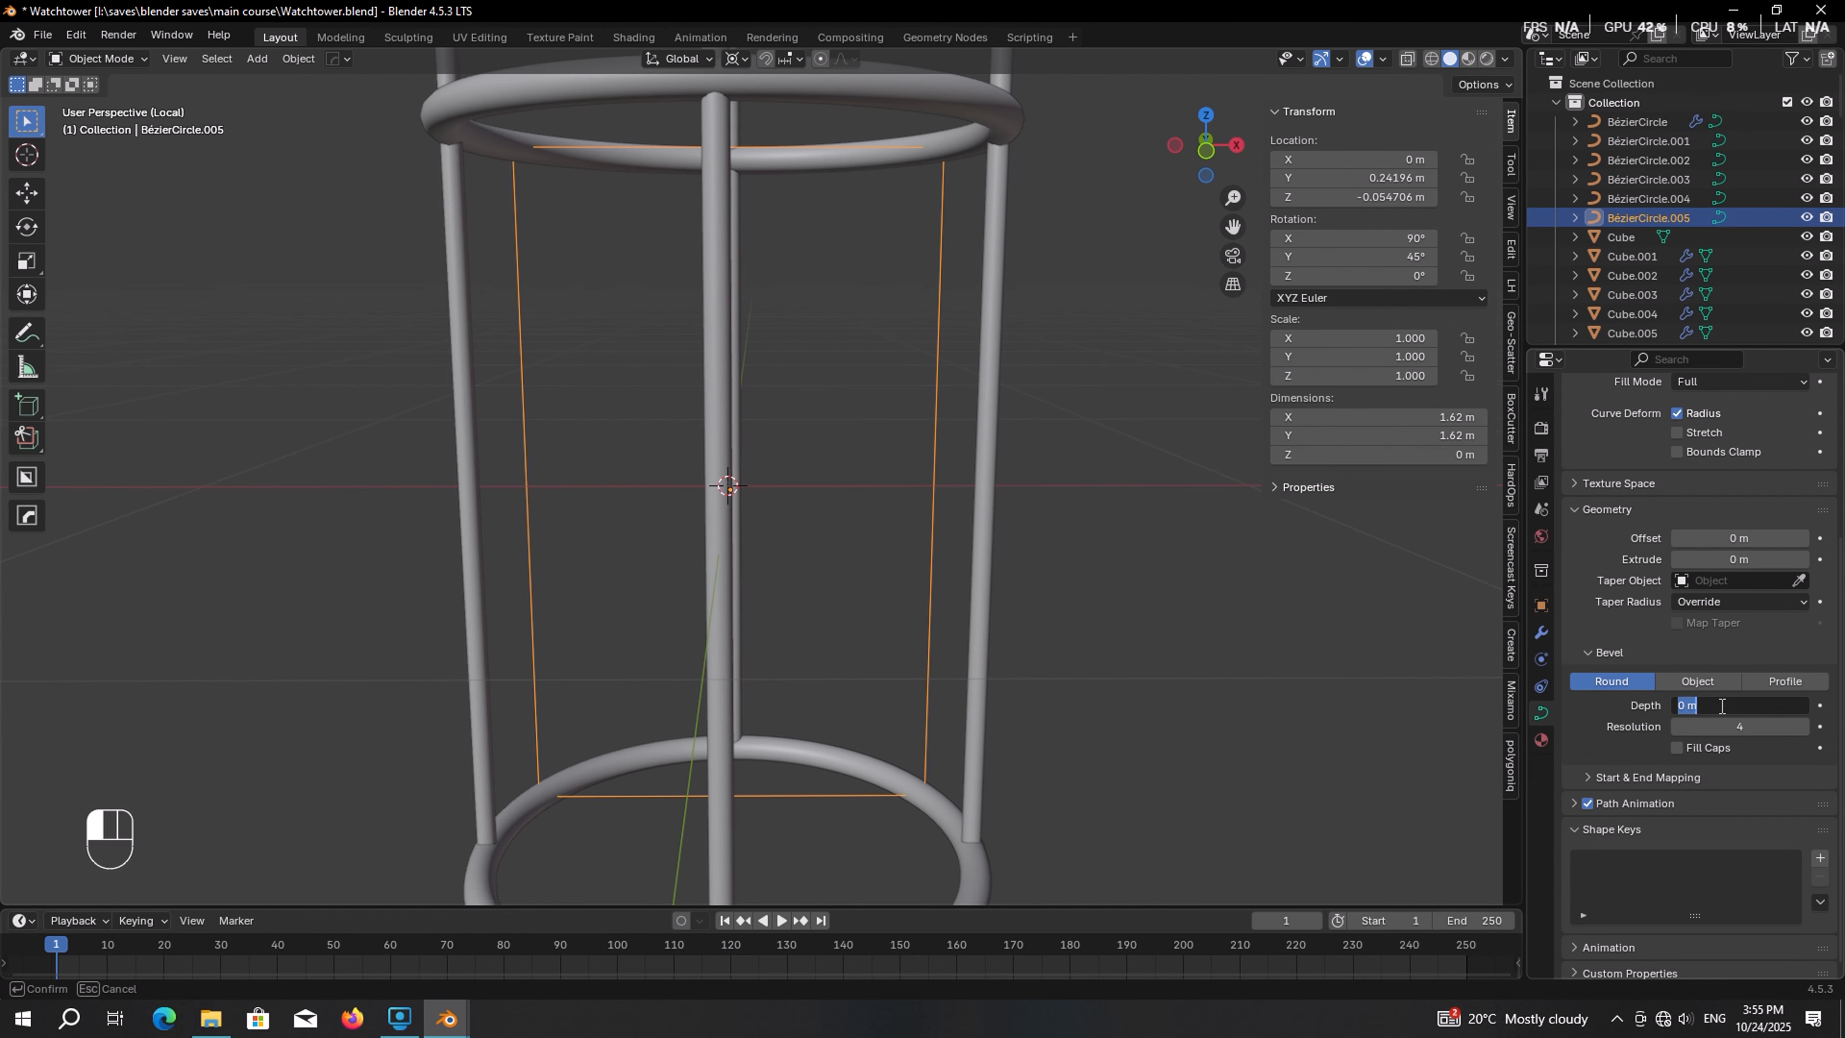
{"action": "type", "text": "0.03"}
{"action": "key", "text": "Return"}
In edit mode, duplicate the frame's top edge points and move the copy about 0.66 m down along Z as a middle crossbar
{"action": "key", "text": "Tab"}
{"action": "key", "text": "KP_1"}
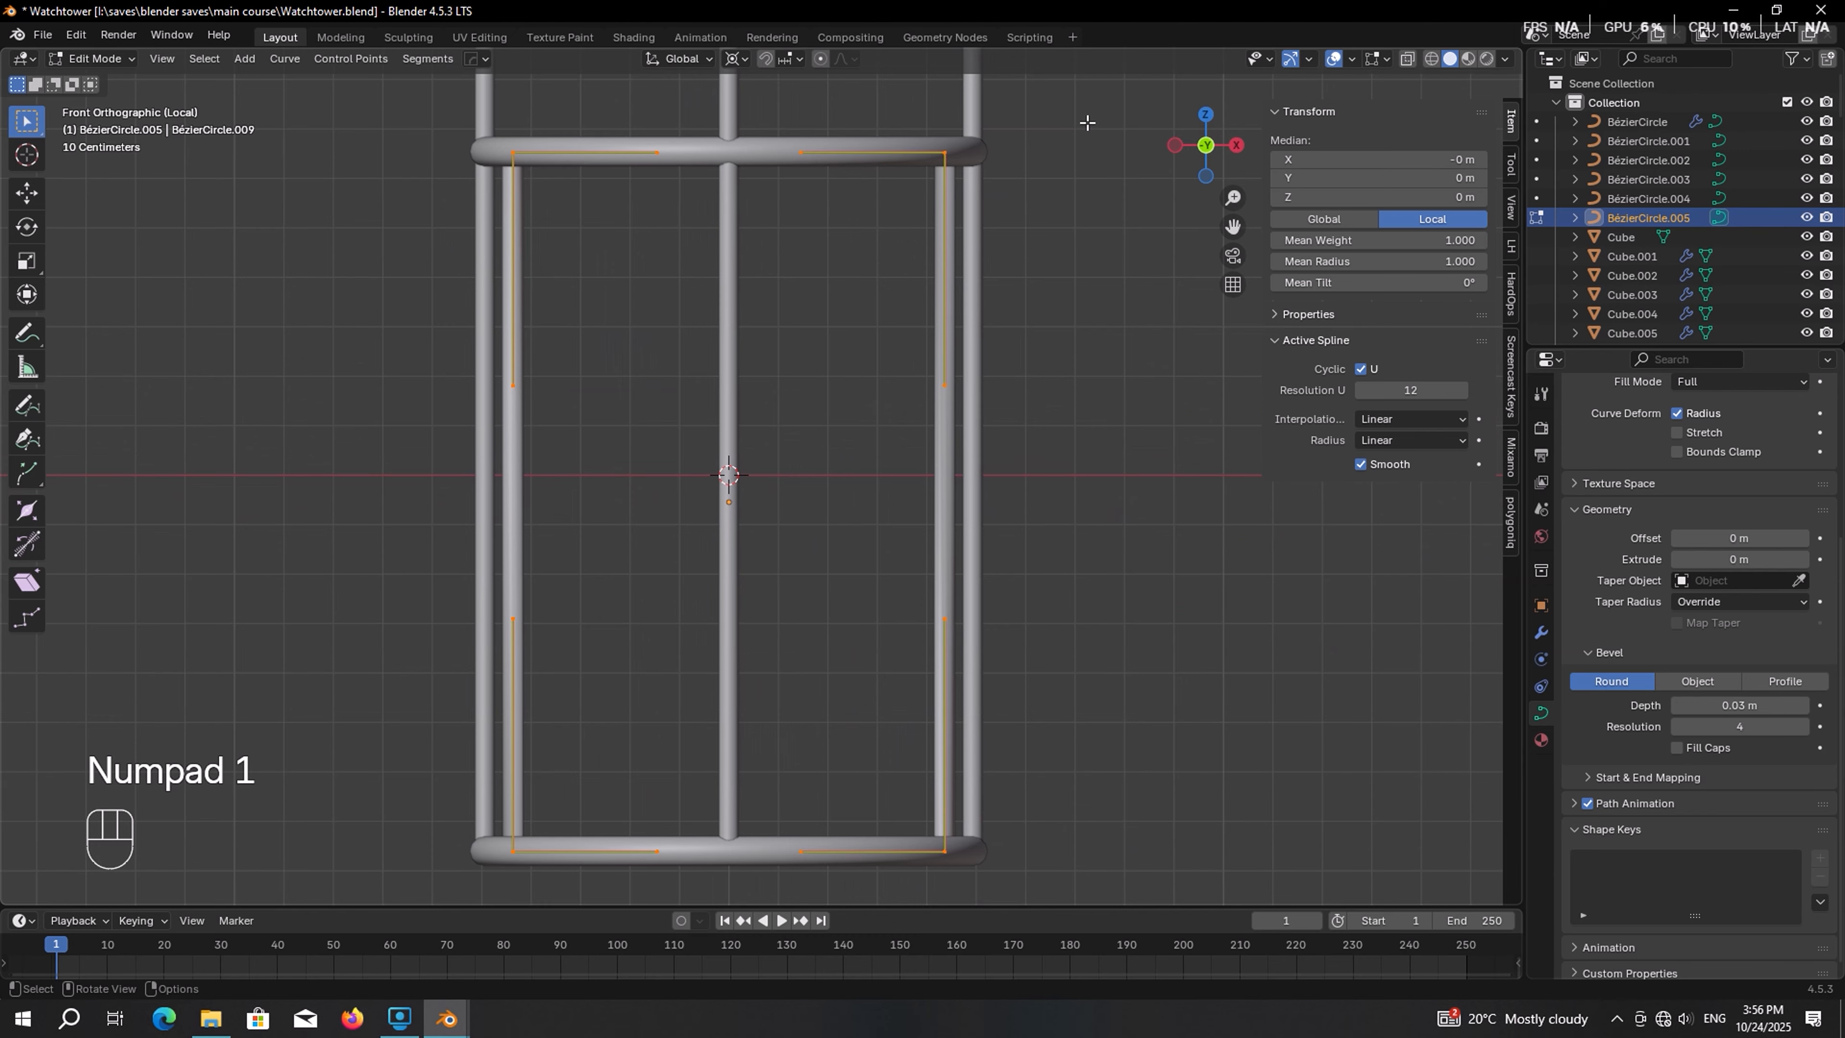
{"action": "left_click_drag", "start_coordinate": [1093, 95], "coordinate": [444, 197]}
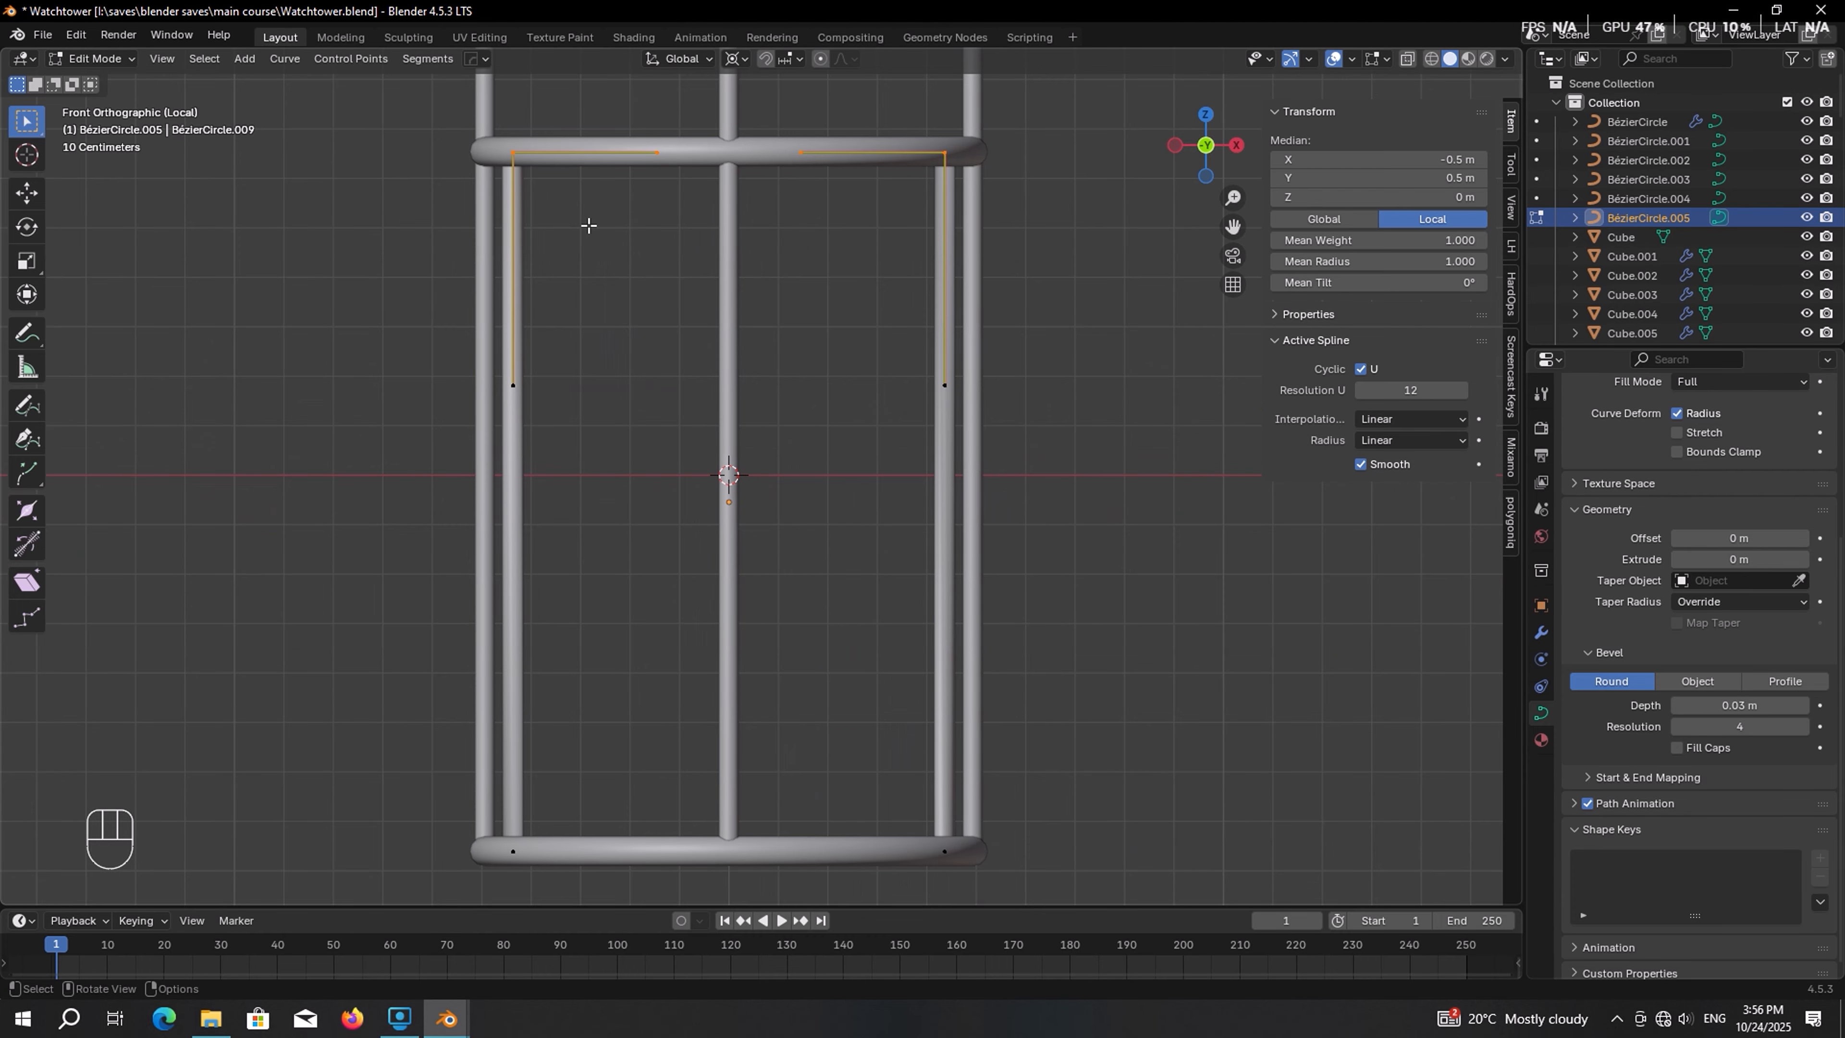
{"action": "key", "text": "shift+d"}
{"action": "key", "text": "z"}
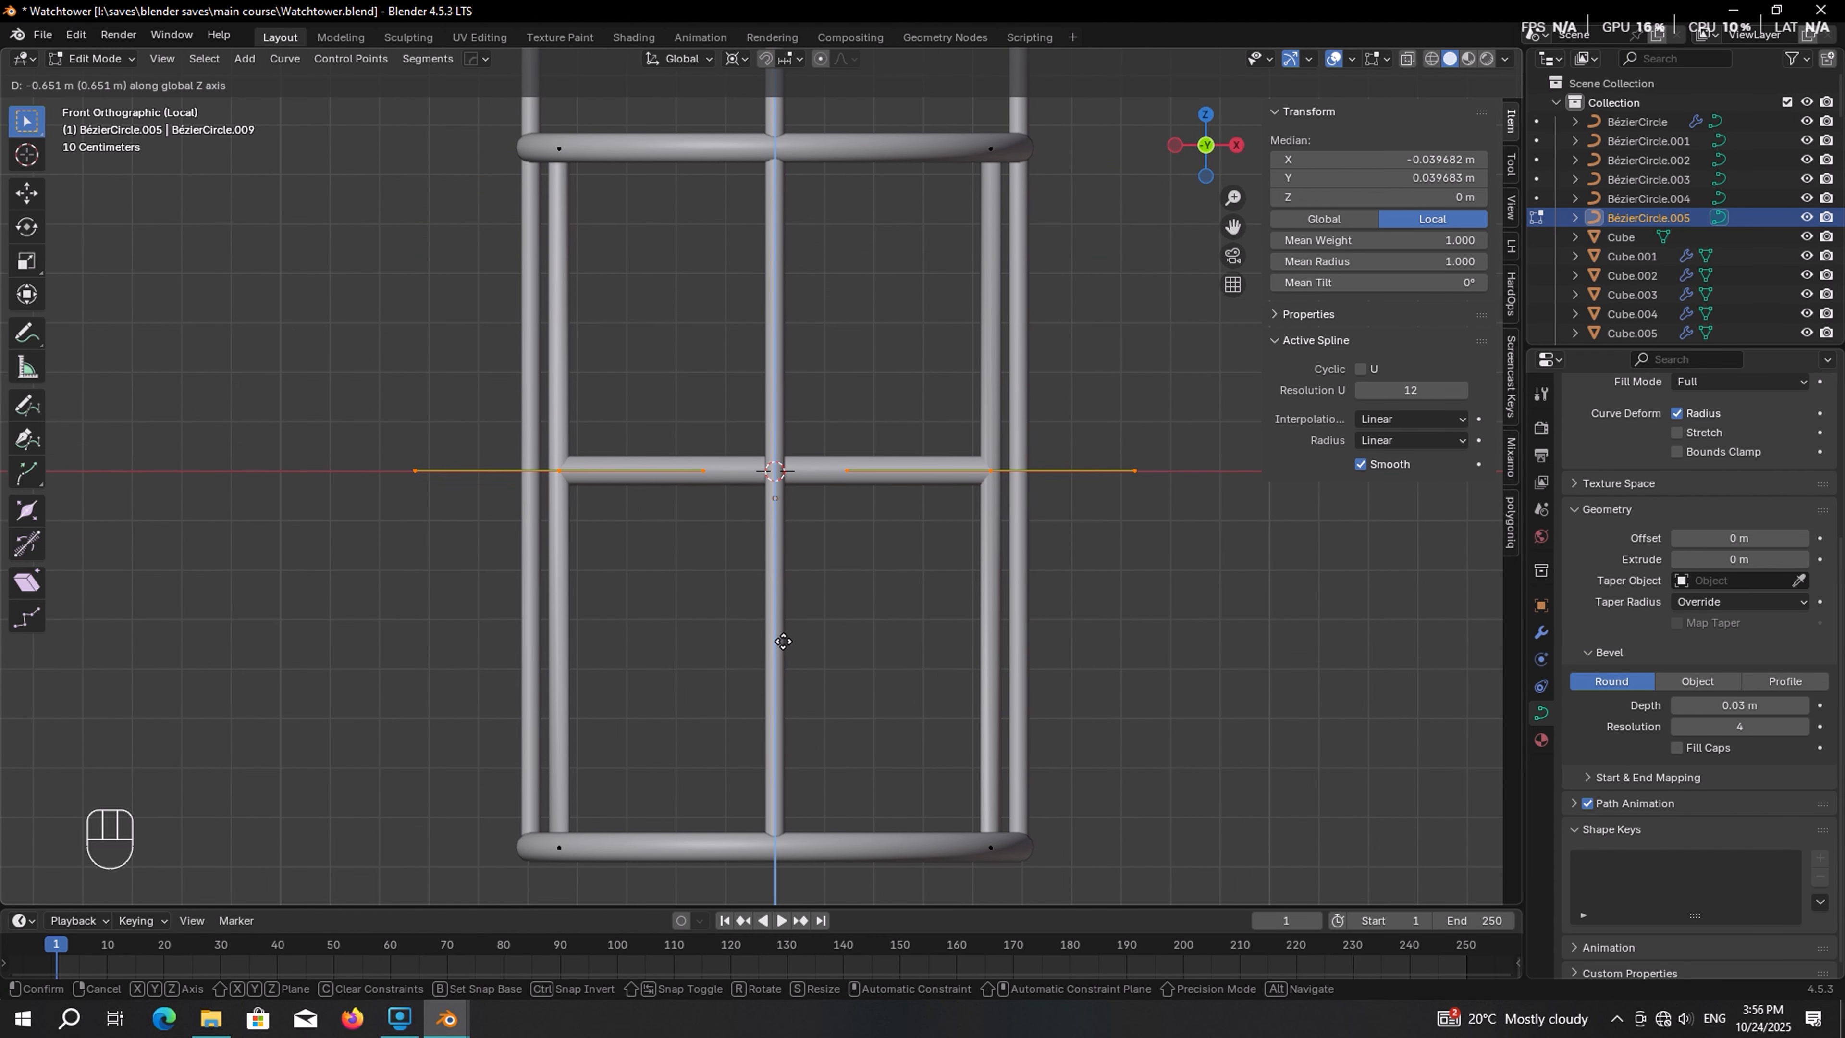
{"action": "left_click", "coordinate": [783, 644]}
Shrink the duplicated crossbar's radius to about 0.83 and return to object mode
{"action": "middle_click_drag", "start_coordinate": [783, 644], "coordinate": [791, 520]}
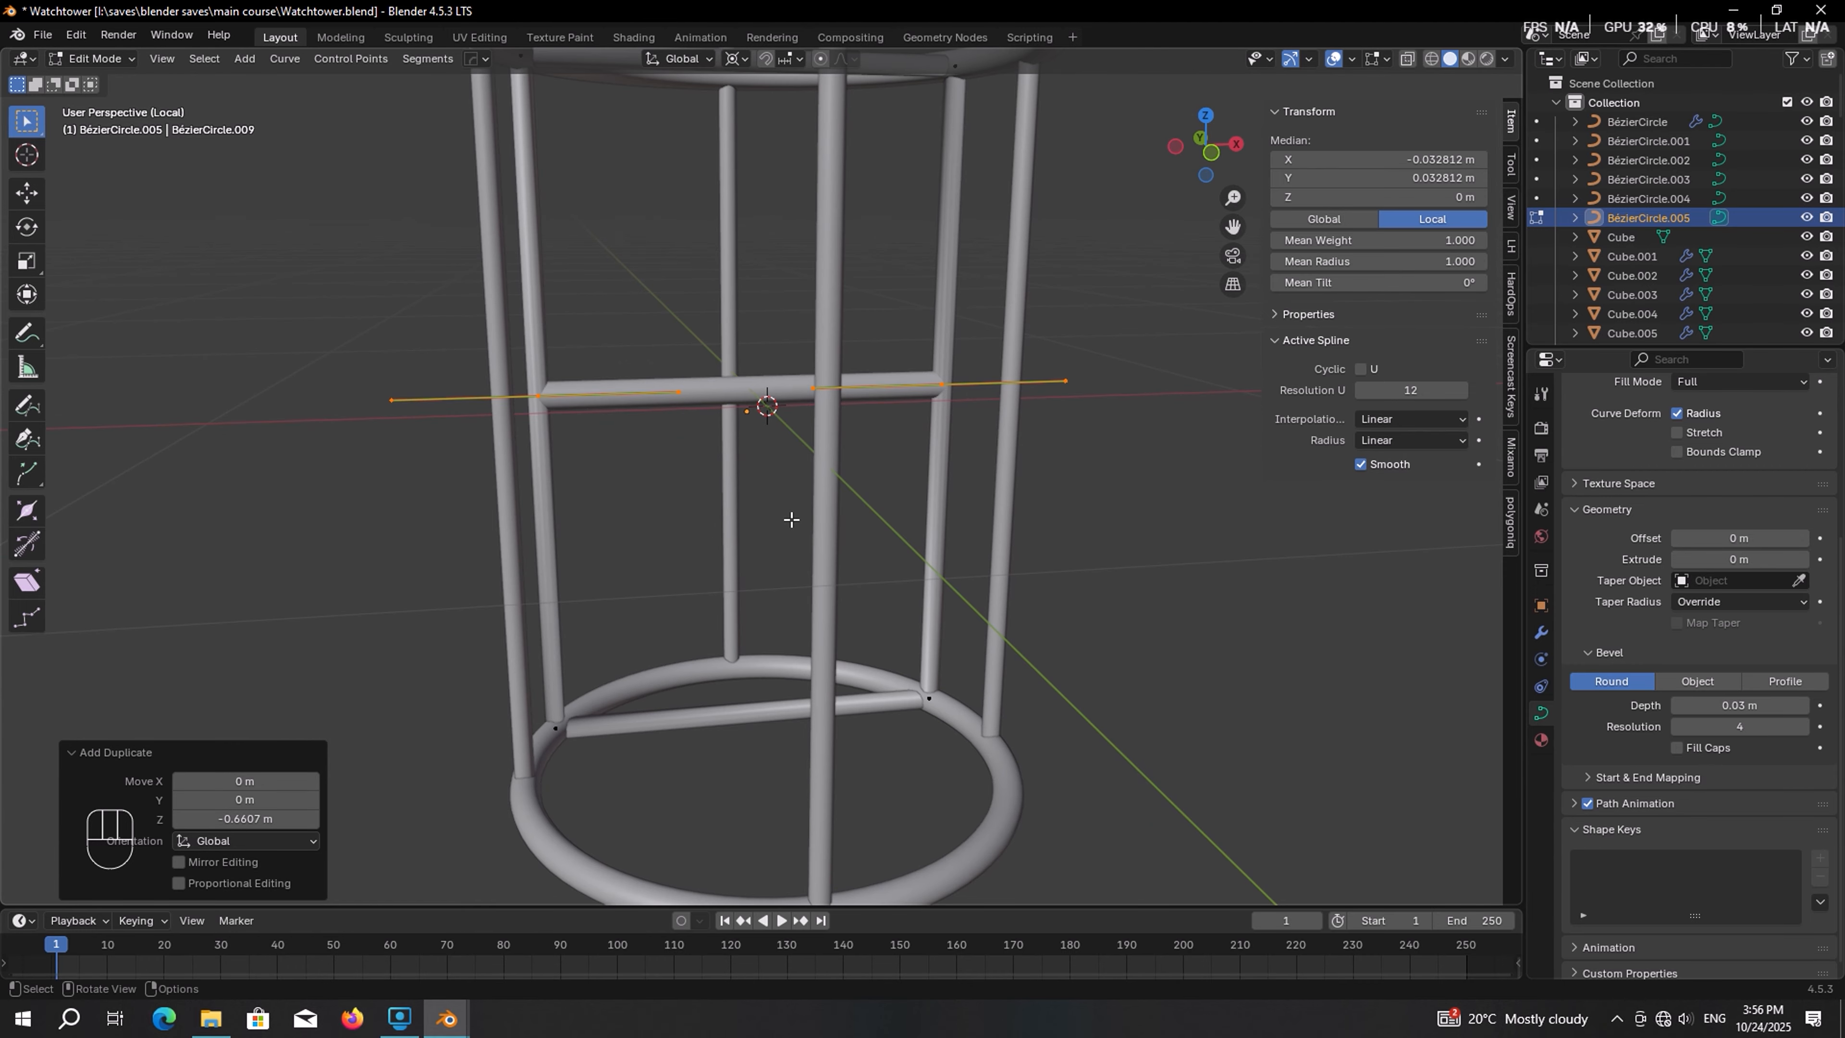
{"action": "middle_click_drag", "start_coordinate": [791, 519], "coordinate": [860, 530]}
{"action": "key", "text": "alt+s"}
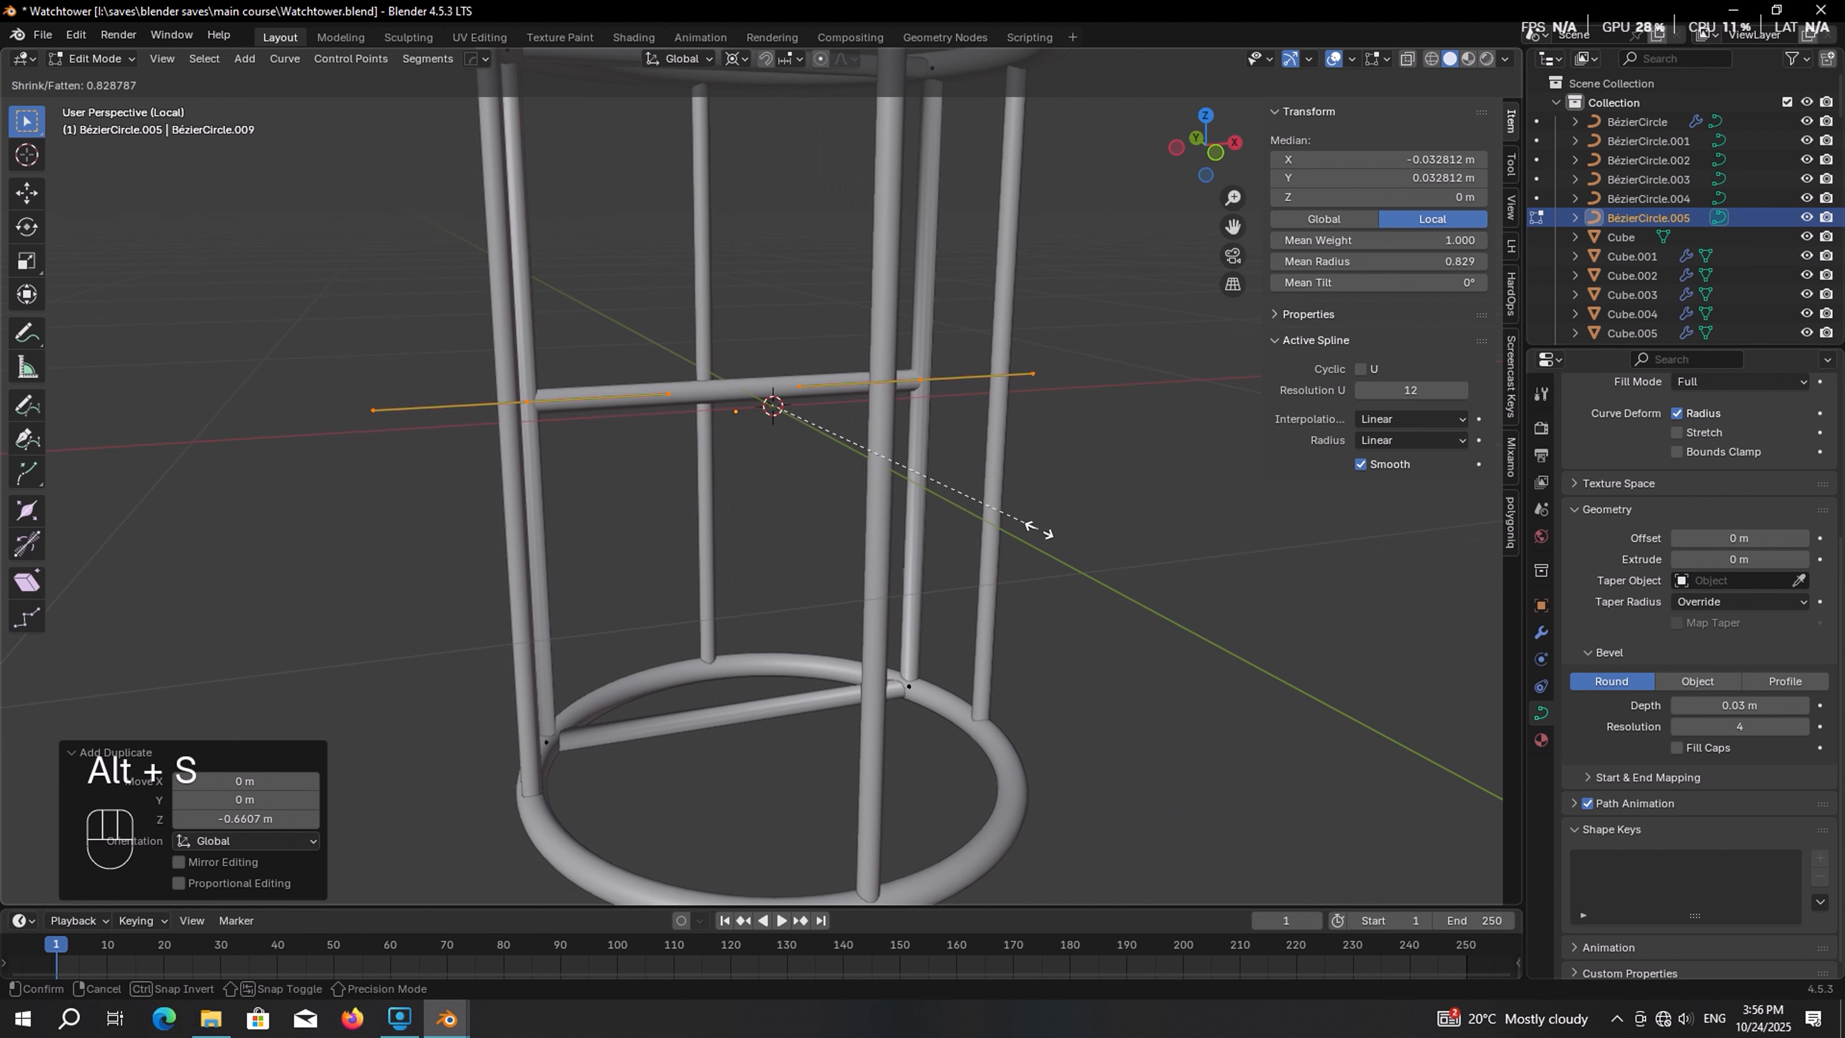
{"action": "left_click", "coordinate": [978, 499]}
{"action": "middle_click_drag", "start_coordinate": [973, 497], "coordinate": [998, 365]}
{"action": "key", "text": "Tab"}
Apply rotation and scale to the frame object
{"action": "scroll", "coordinate": [852, 458], "scroll_direction": "up", "scroll_amount": 5}
{"action": "scroll", "coordinate": [842, 452], "scroll_direction": "down", "scroll_amount": 6}
{"action": "key", "text": "ctrl+a"}
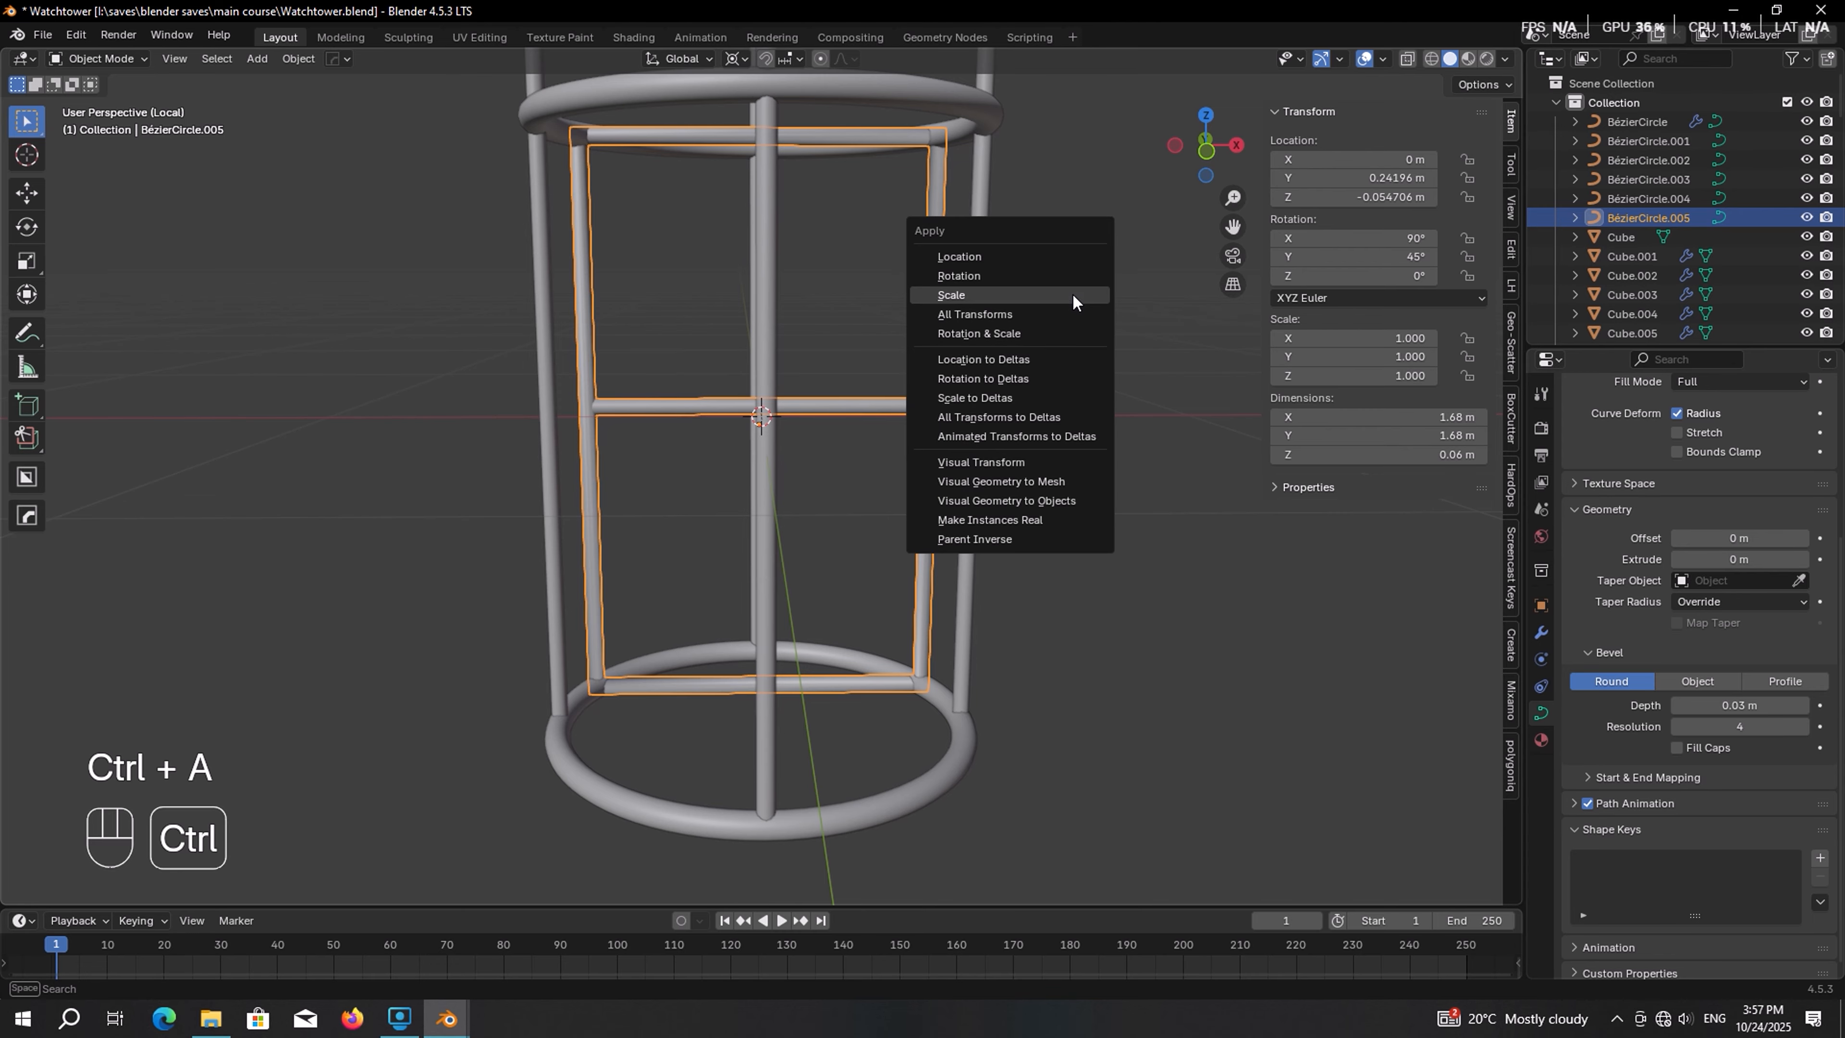
{"action": "left_click", "coordinate": [959, 333]}
Add an Array modifier to the frame and set its relative offset X factor to 0
{"action": "left_click", "coordinate": [1542, 632]}
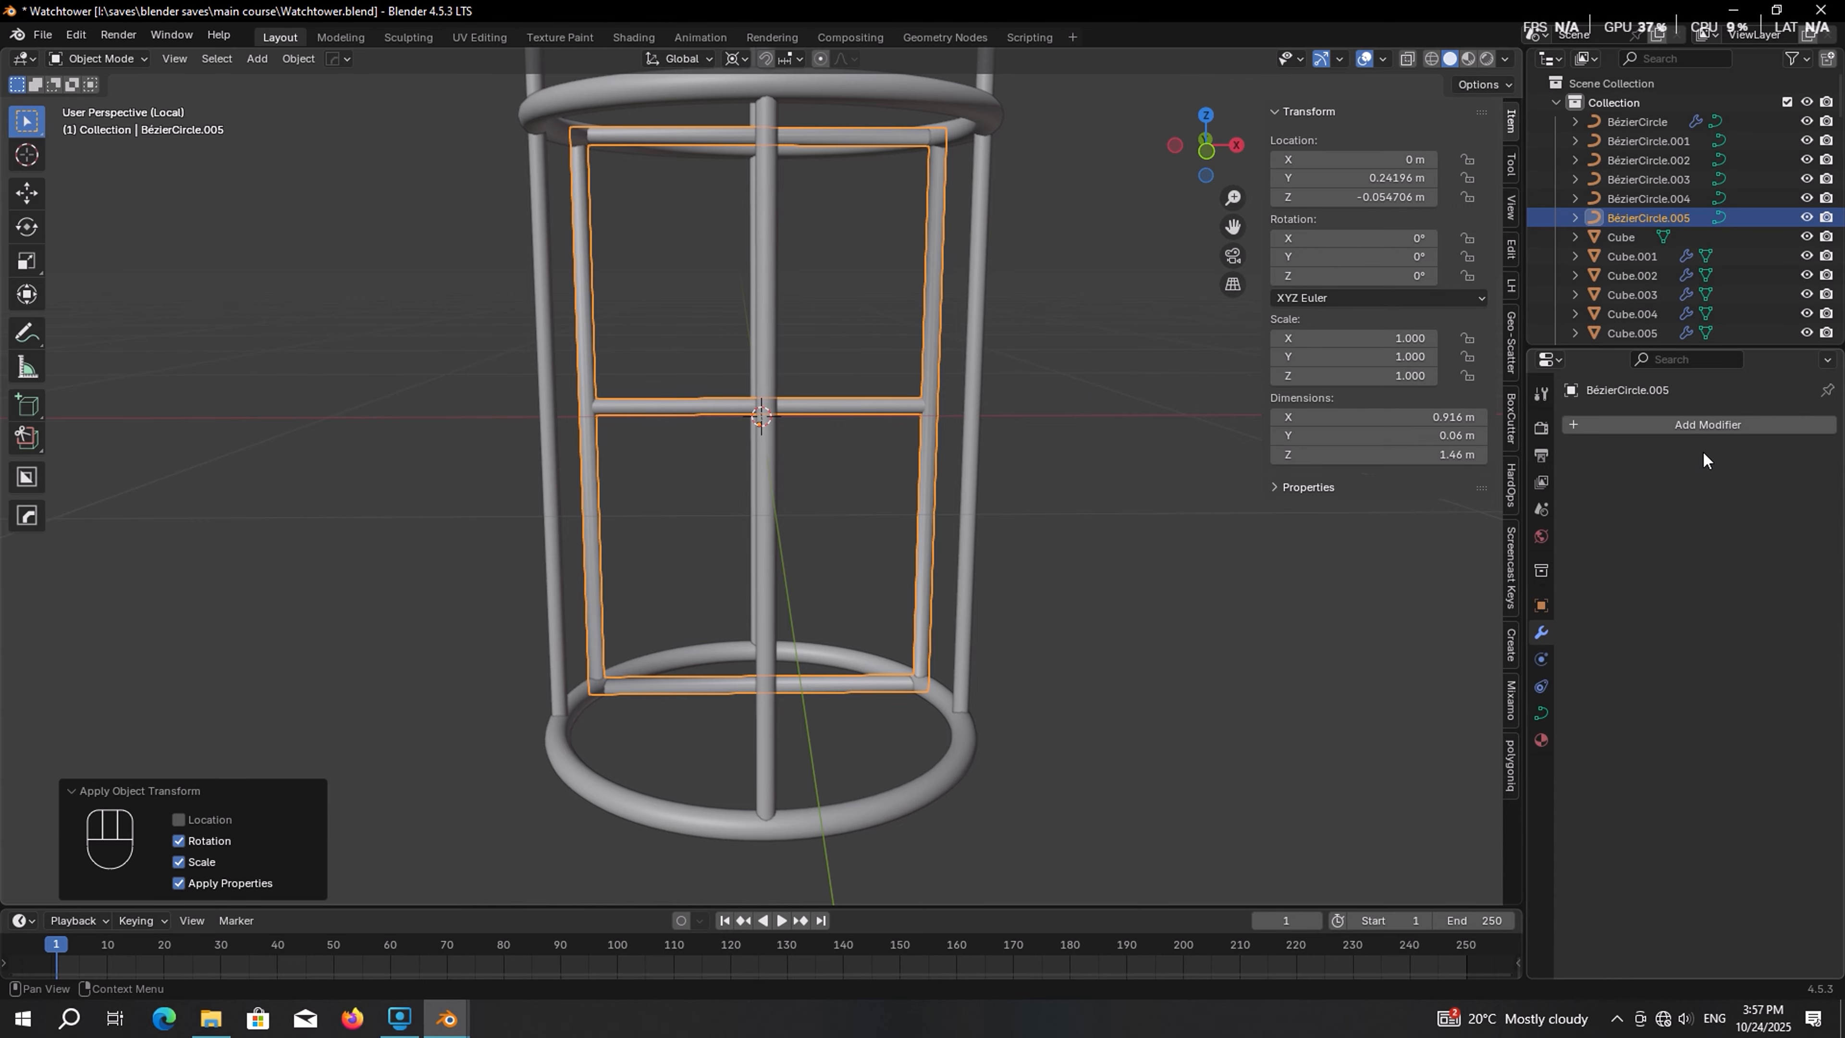
{"action": "left_click", "coordinate": [1722, 428]}
{"action": "mouse_move", "coordinate": [1713, 429]}
{"action": "left_click", "coordinate": [1529, 430]}
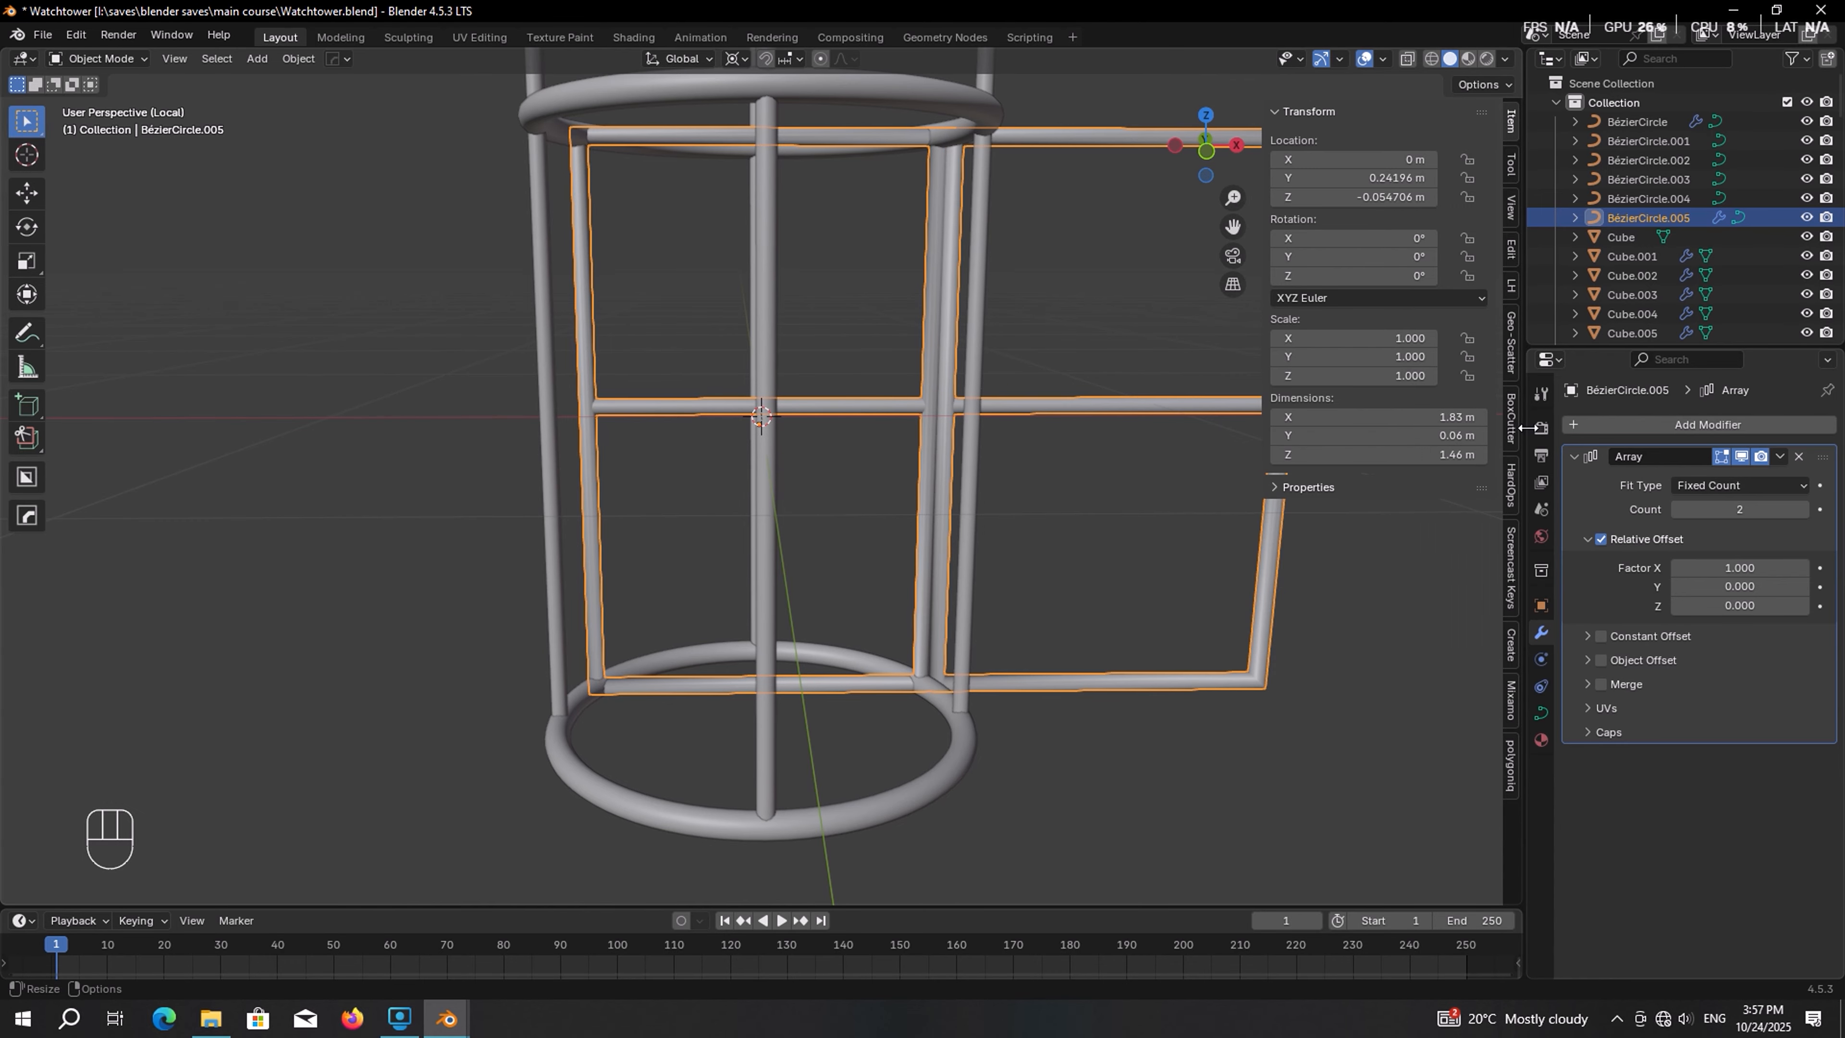
{"action": "middle_click_drag", "start_coordinate": [1235, 523], "coordinate": [1164, 591], "text": "shift"}
{"action": "left_click", "coordinate": [1731, 566]}
{"action": "type", "text": "0"}
{"action": "key", "text": "Return"}
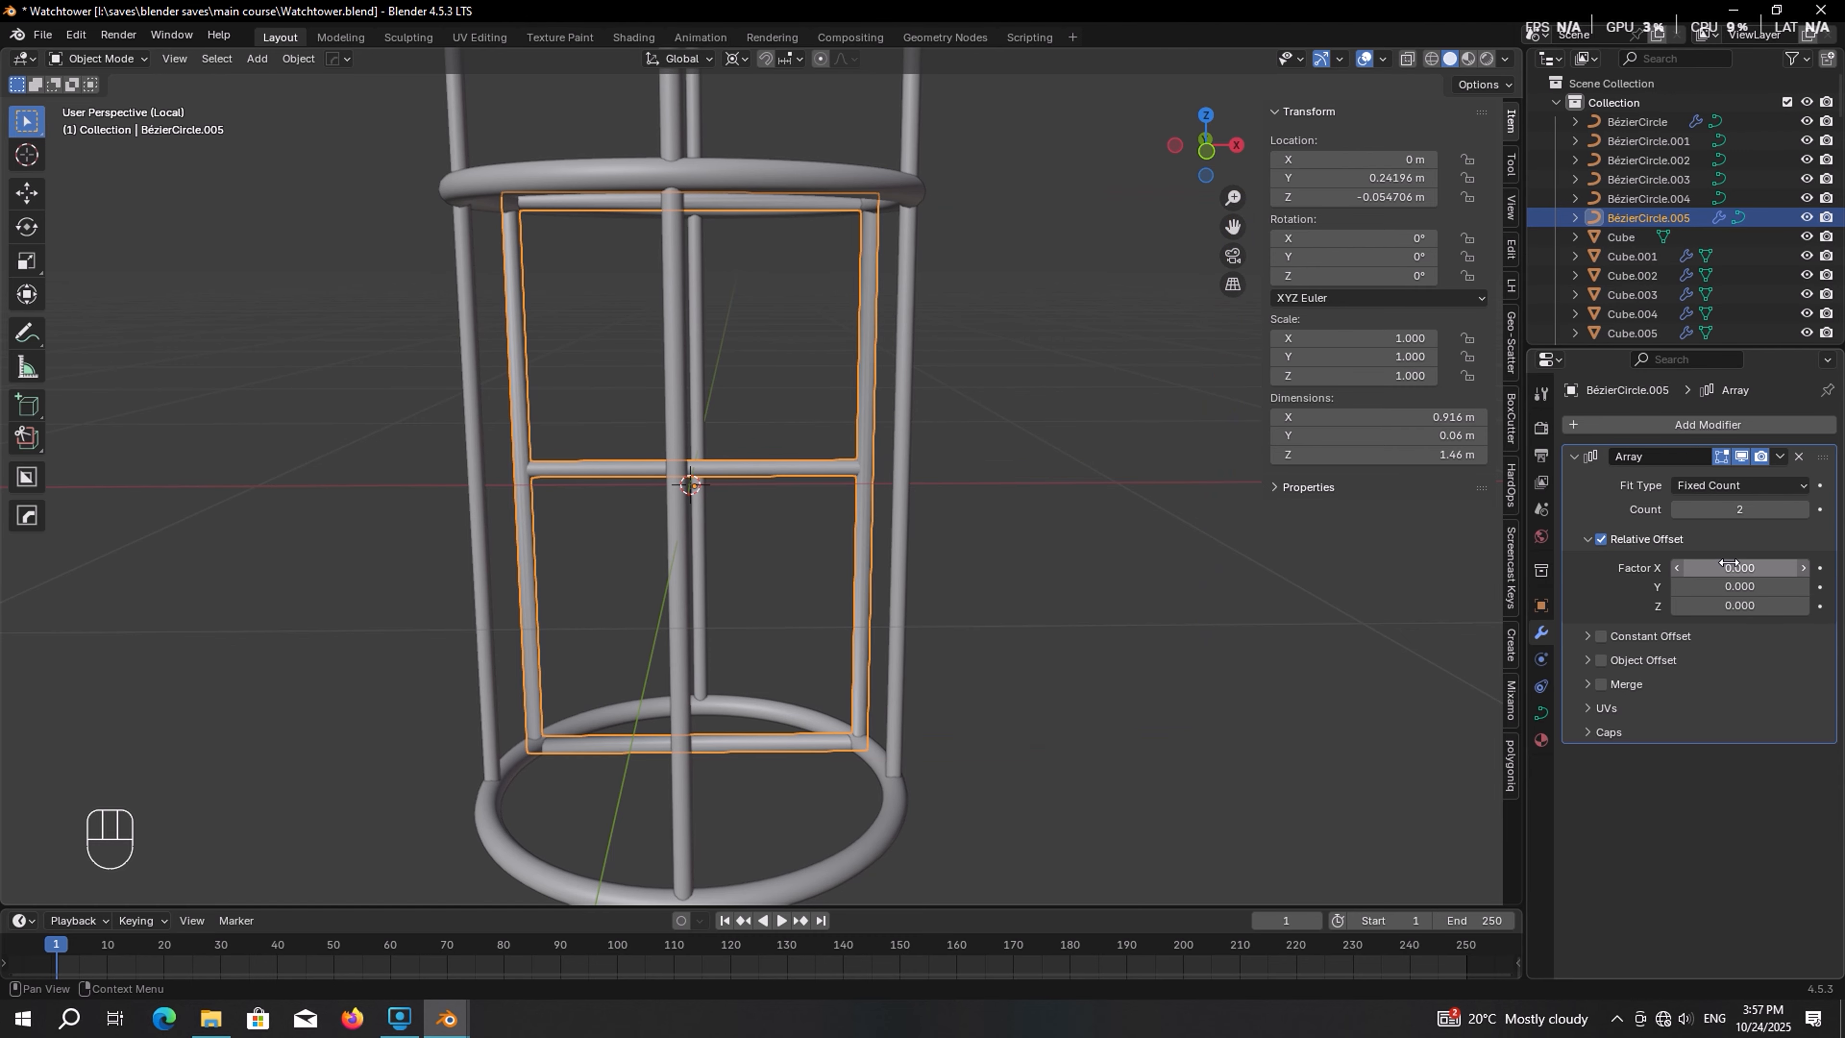
Set the array's relative offset Z factor to about 0.97 so the frames stack vertically
{"action": "left_click", "coordinate": [1765, 606]}
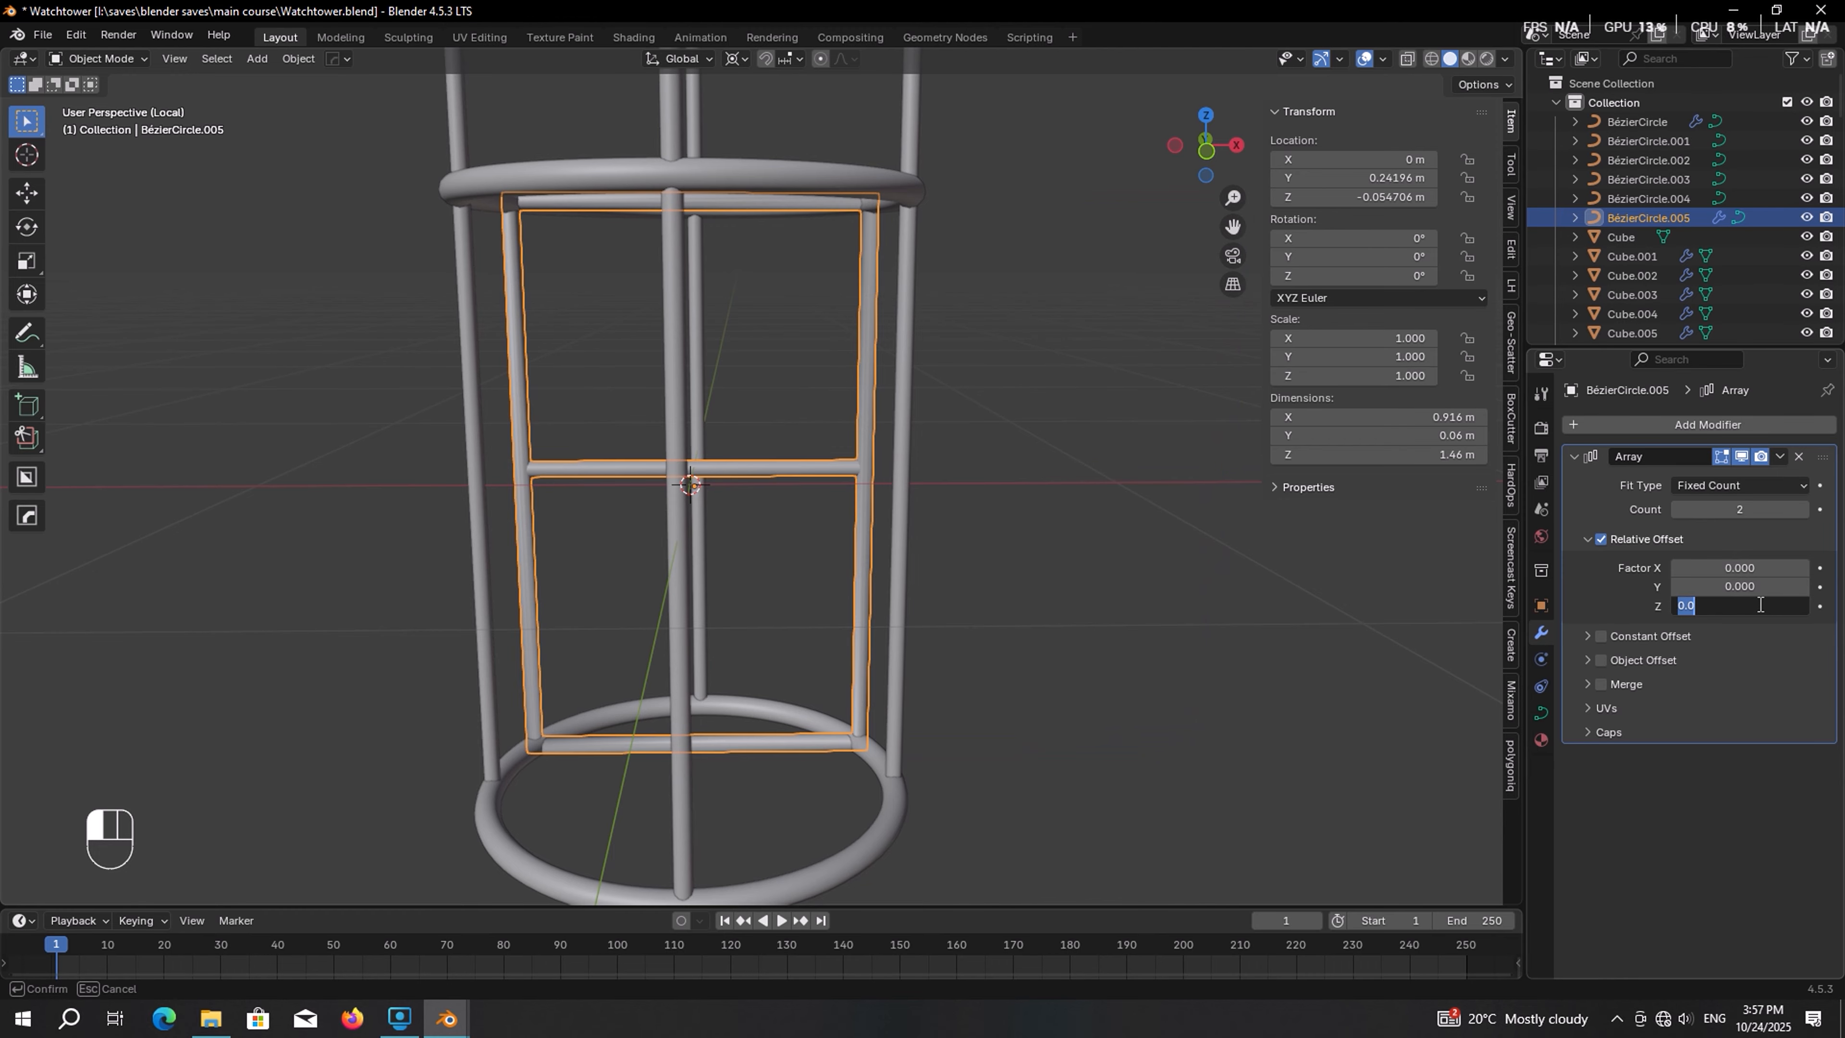
{"action": "type", "text": "1"}
{"action": "key", "text": "Return"}
{"action": "middle_click_drag", "start_coordinate": [1155, 422], "coordinate": [1176, 806], "text": "shift"}
{"action": "scroll", "coordinate": [966, 667], "scroll_direction": "up", "scroll_amount": 6}
{"action": "middle_click_drag", "start_coordinate": [966, 666], "coordinate": [1032, 509], "text": "shift"}
{"action": "middle_click_drag", "start_coordinate": [1032, 509], "coordinate": [964, 507]}
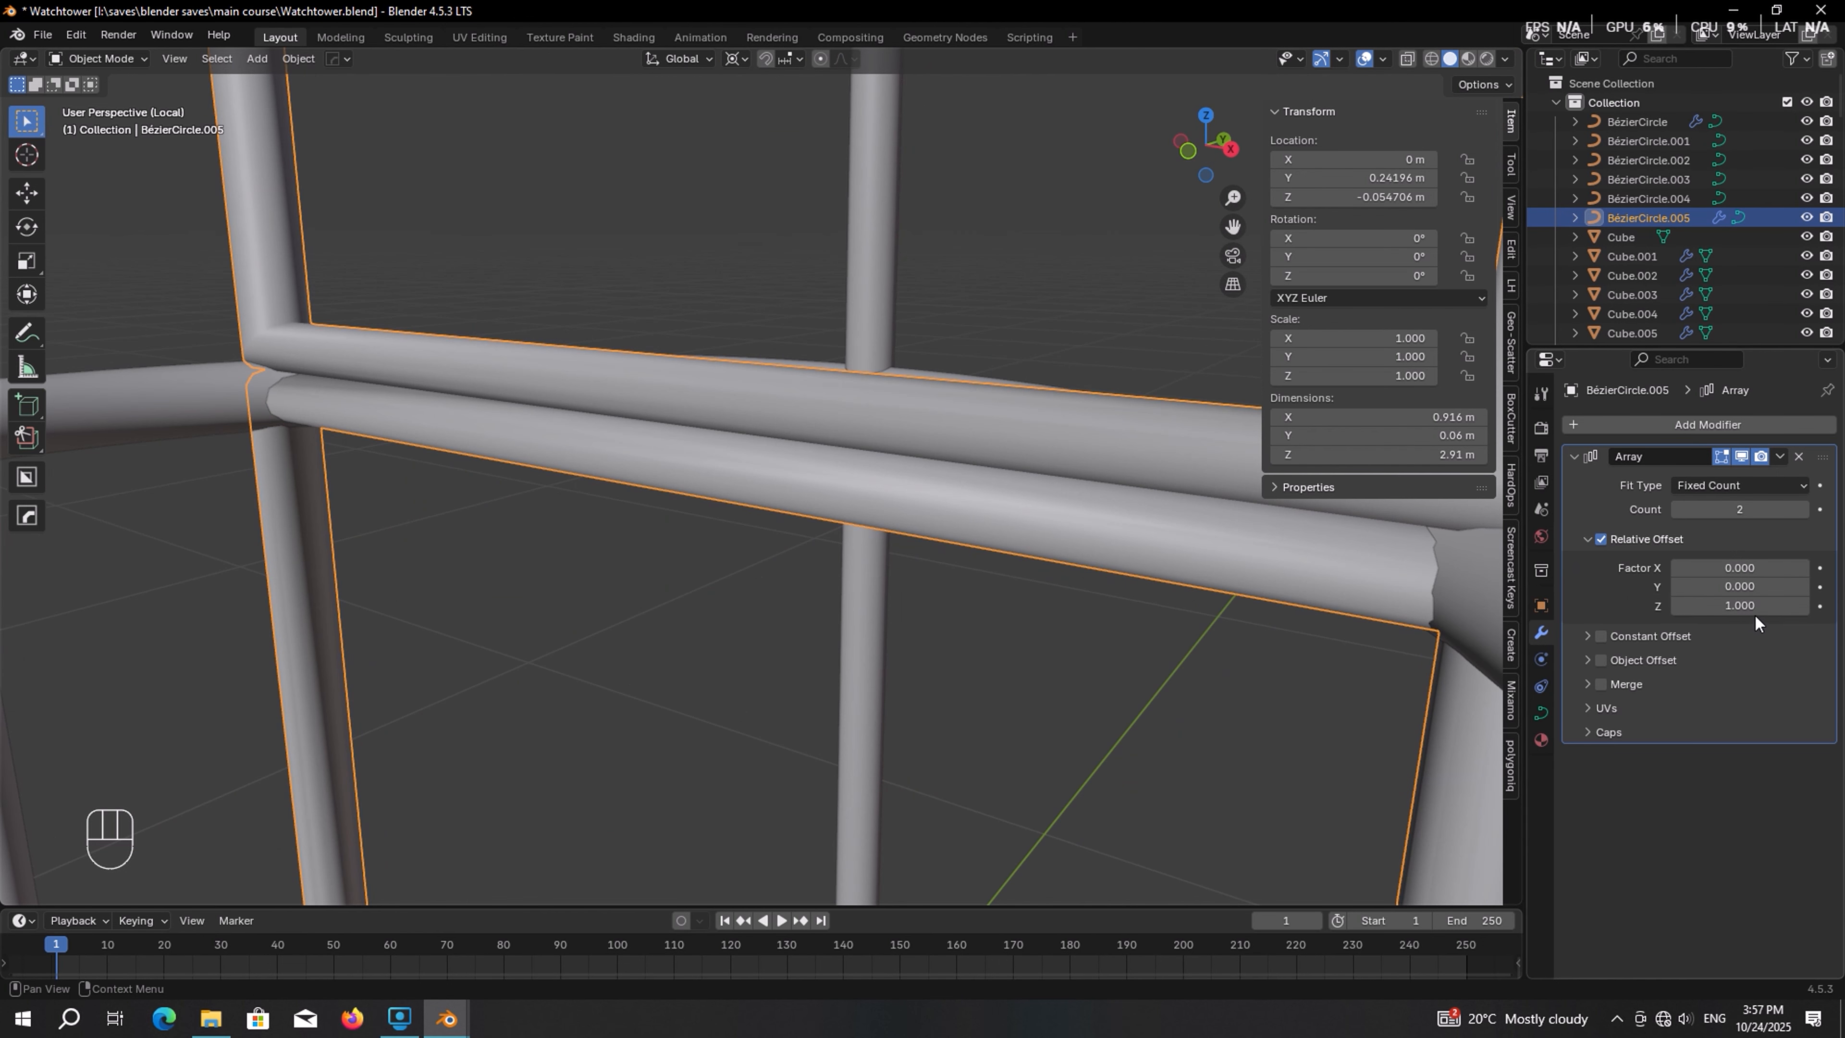
{"action": "left_click_drag", "start_coordinate": [1754, 607], "coordinate": [1723, 606], "text": "shift"}
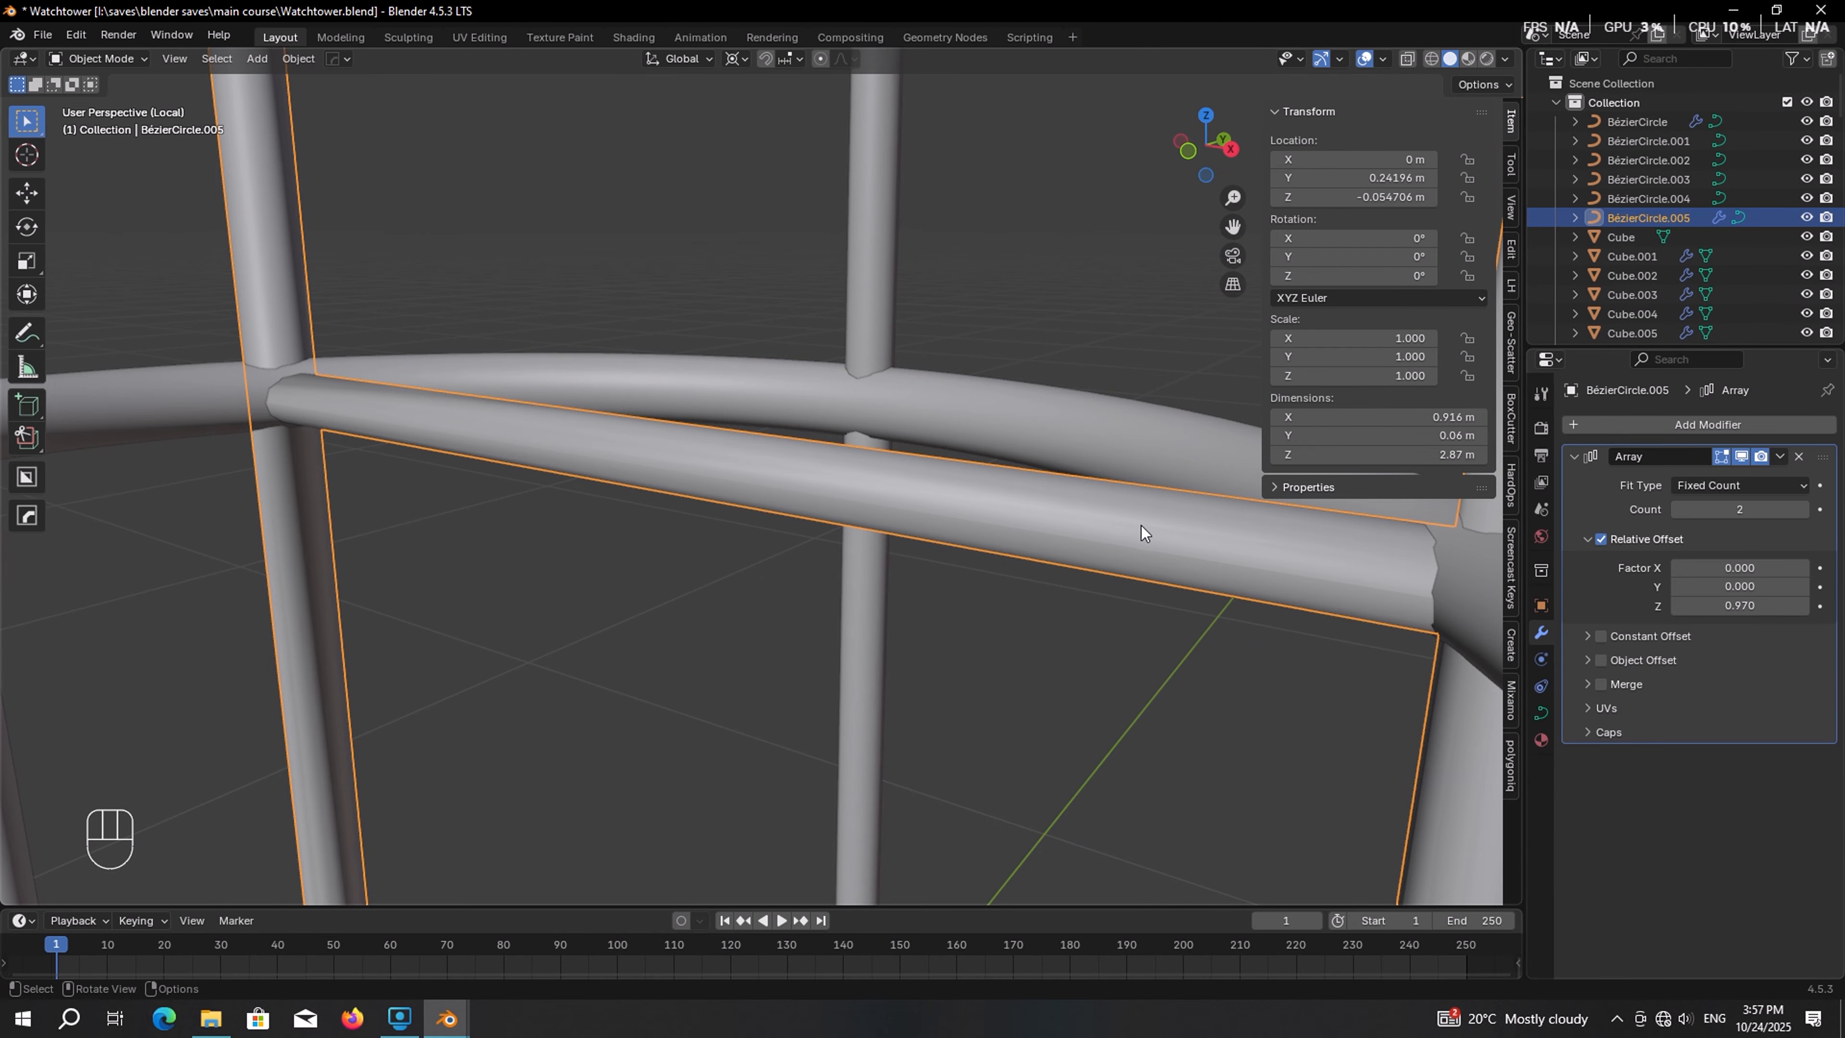
Increase the array count to 12 so the stacked frames run up the tower
{"action": "middle_click_drag", "start_coordinate": [1142, 524], "coordinate": [824, 476]}
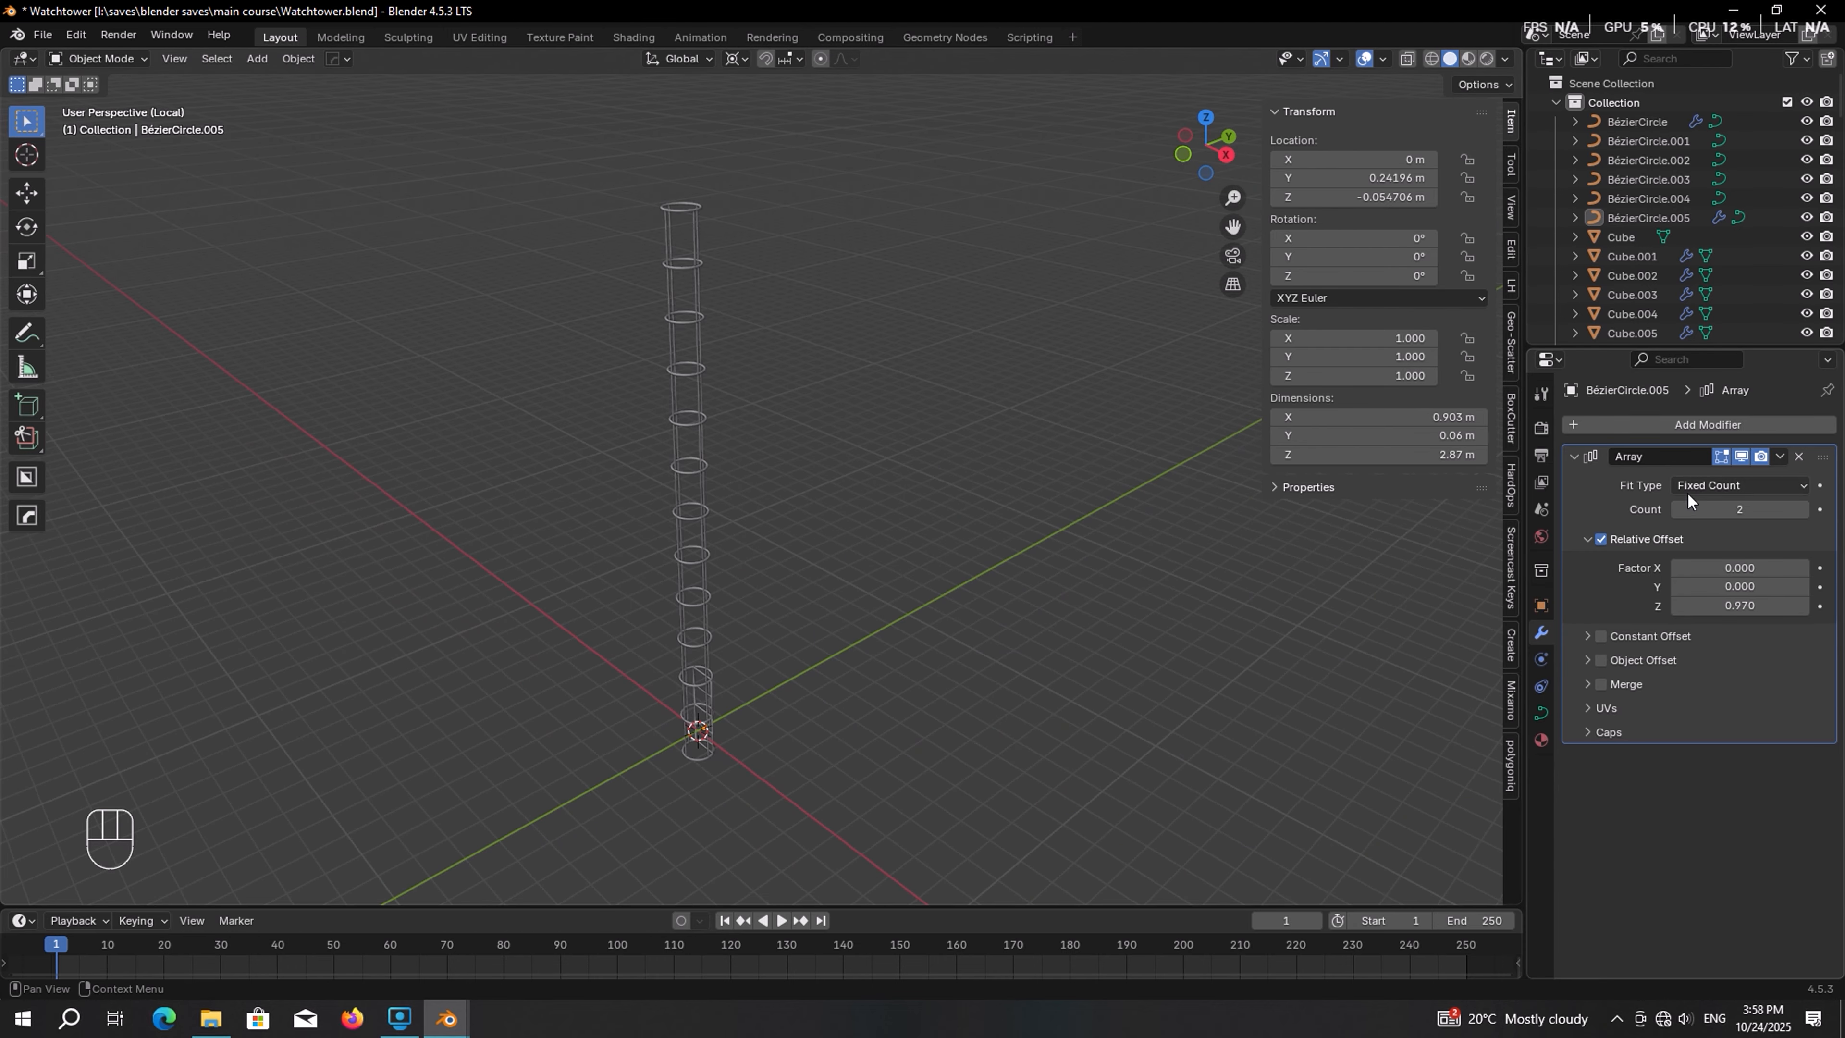
{"action": "left_click", "coordinate": [1803, 513]}
{"action": "left_click", "coordinate": [1804, 513]}
{"action": "left_click", "coordinate": [1804, 513]}
{"action": "left_click", "coordinate": [1803, 513]}
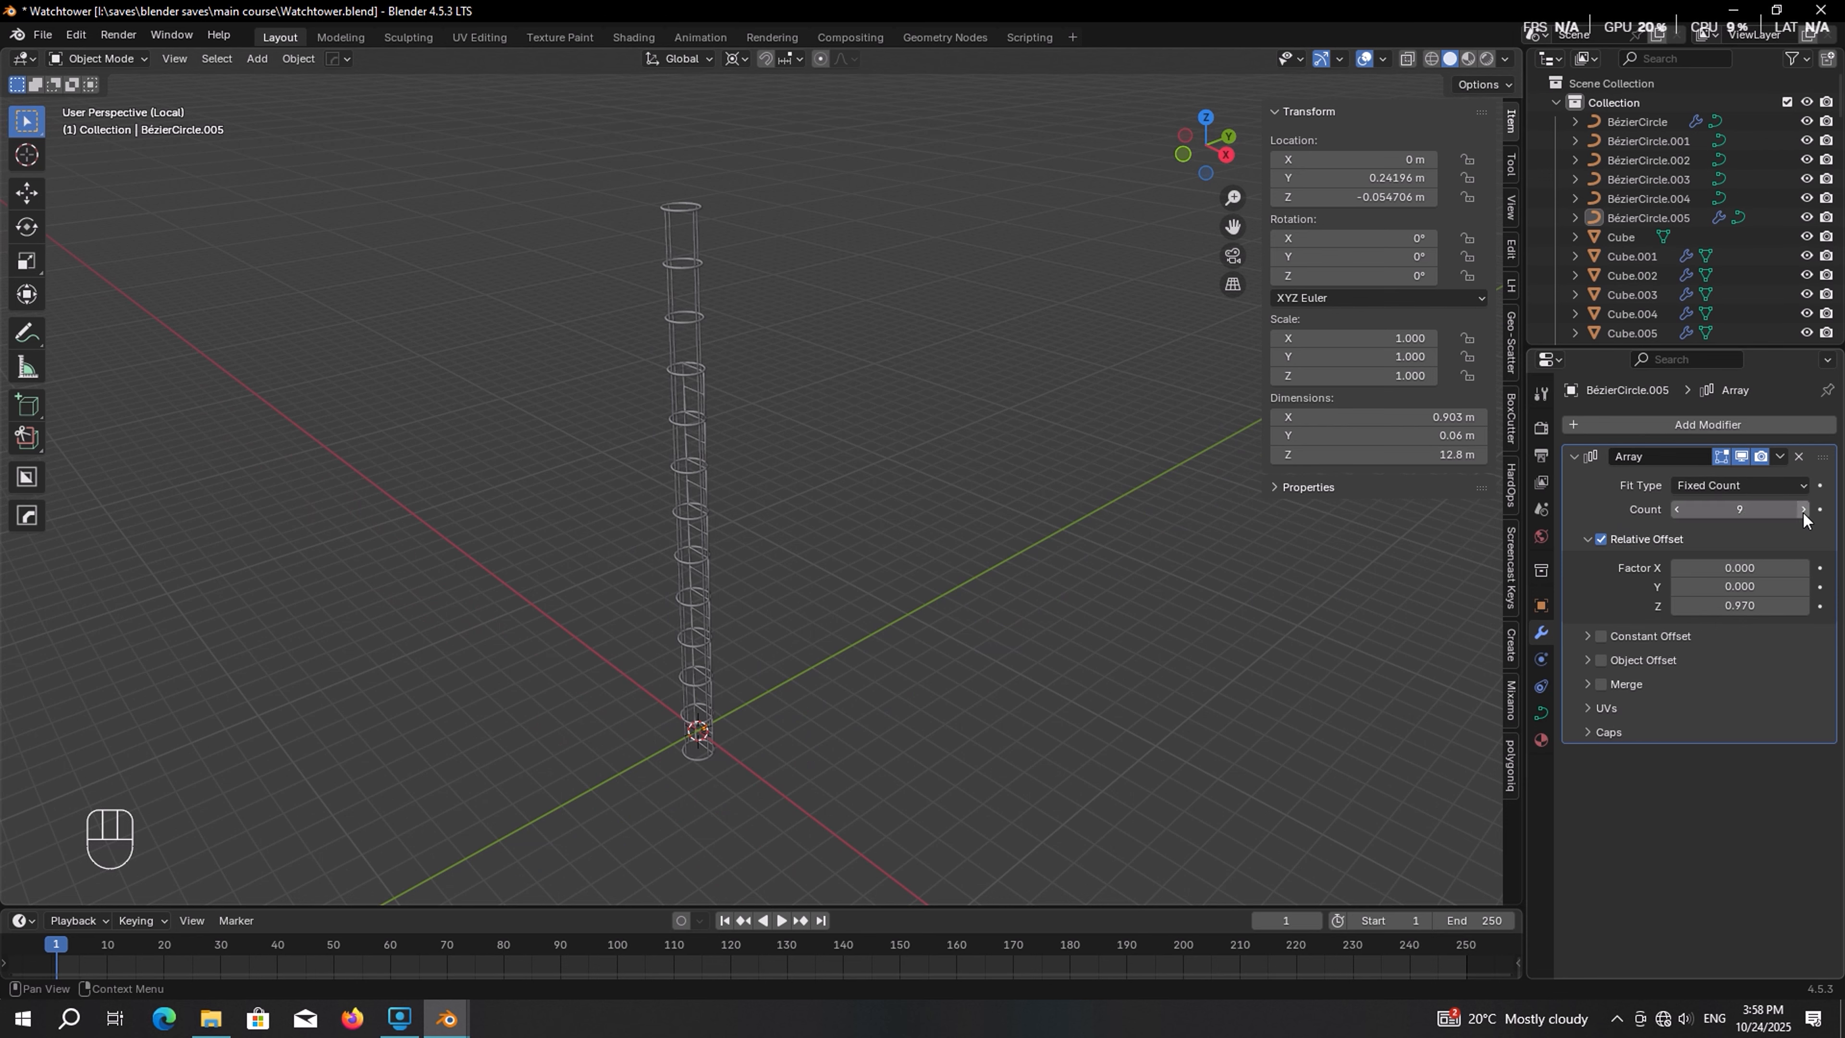
{"action": "left_click", "coordinate": [1803, 513]}
{"action": "left_click", "coordinate": [1802, 513]}
{"action": "left_click", "coordinate": [1801, 513]}
{"action": "left_click", "coordinate": [1804, 513]}
{"action": "left_click", "coordinate": [1804, 513]}
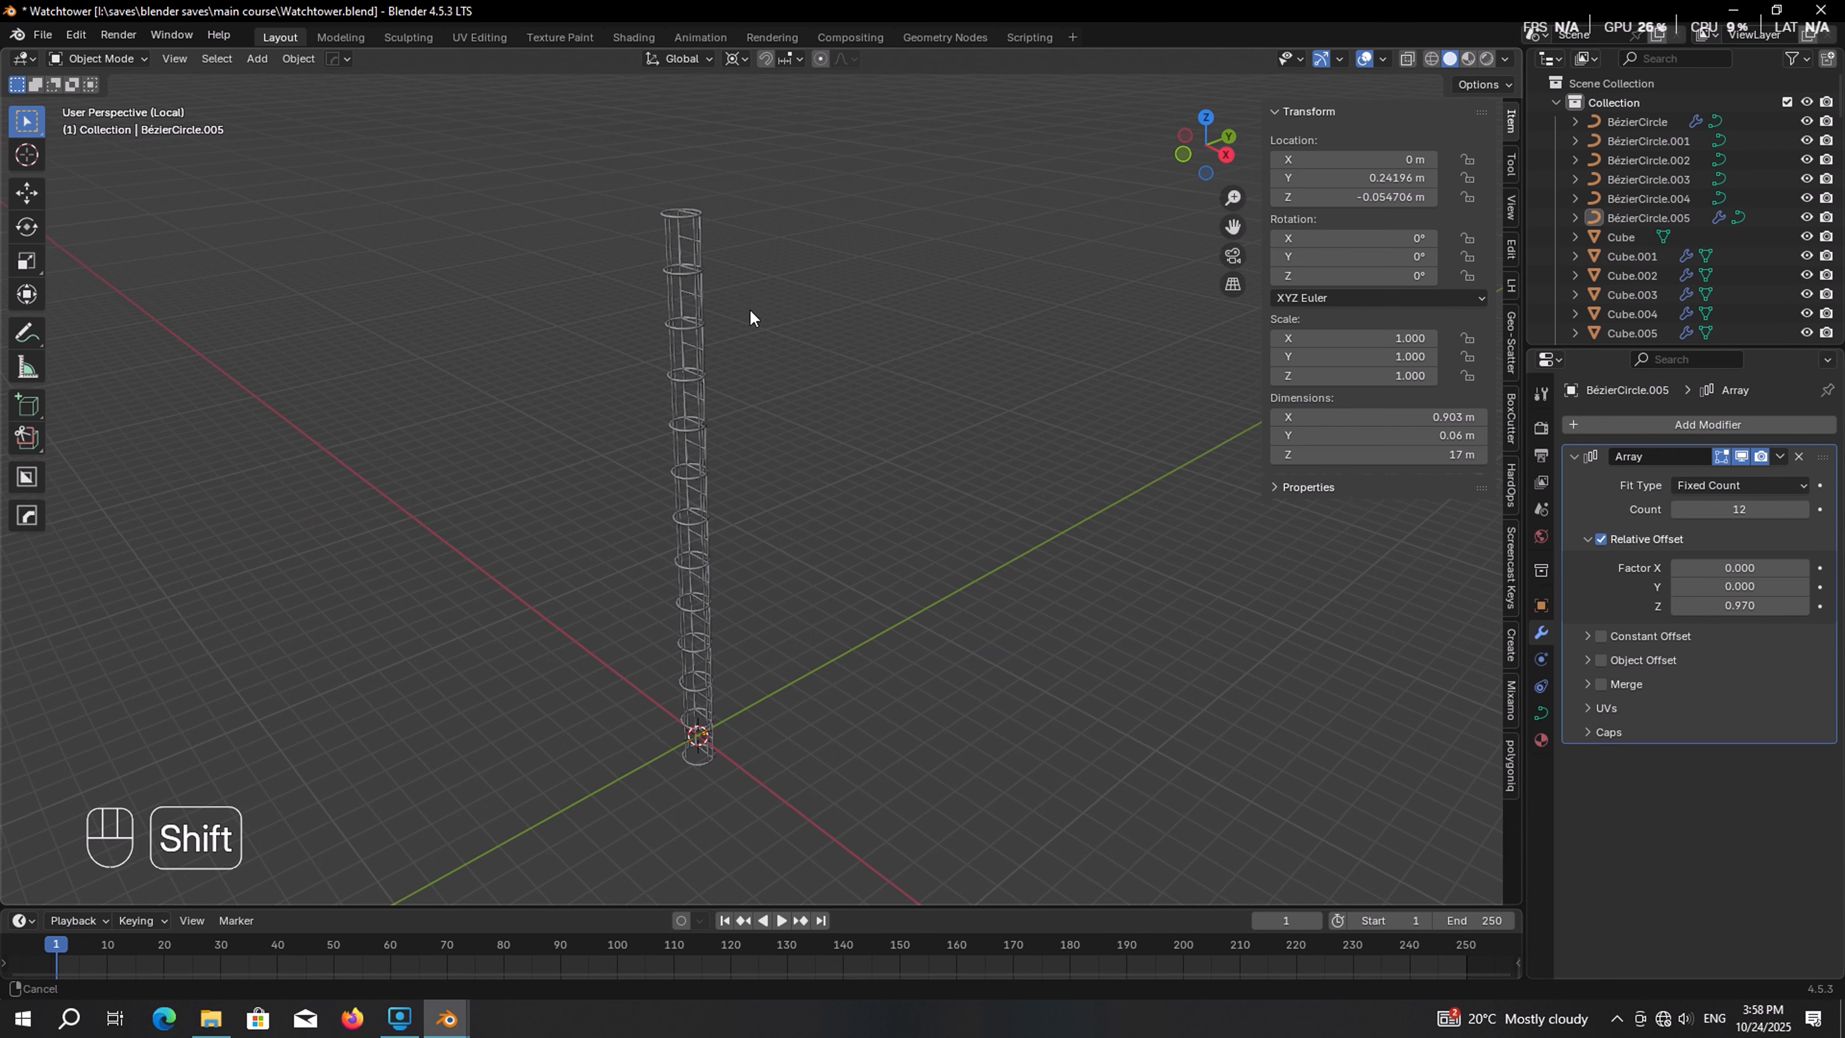
{"action": "scroll", "coordinate": [751, 444], "scroll_direction": "up", "scroll_amount": 5}
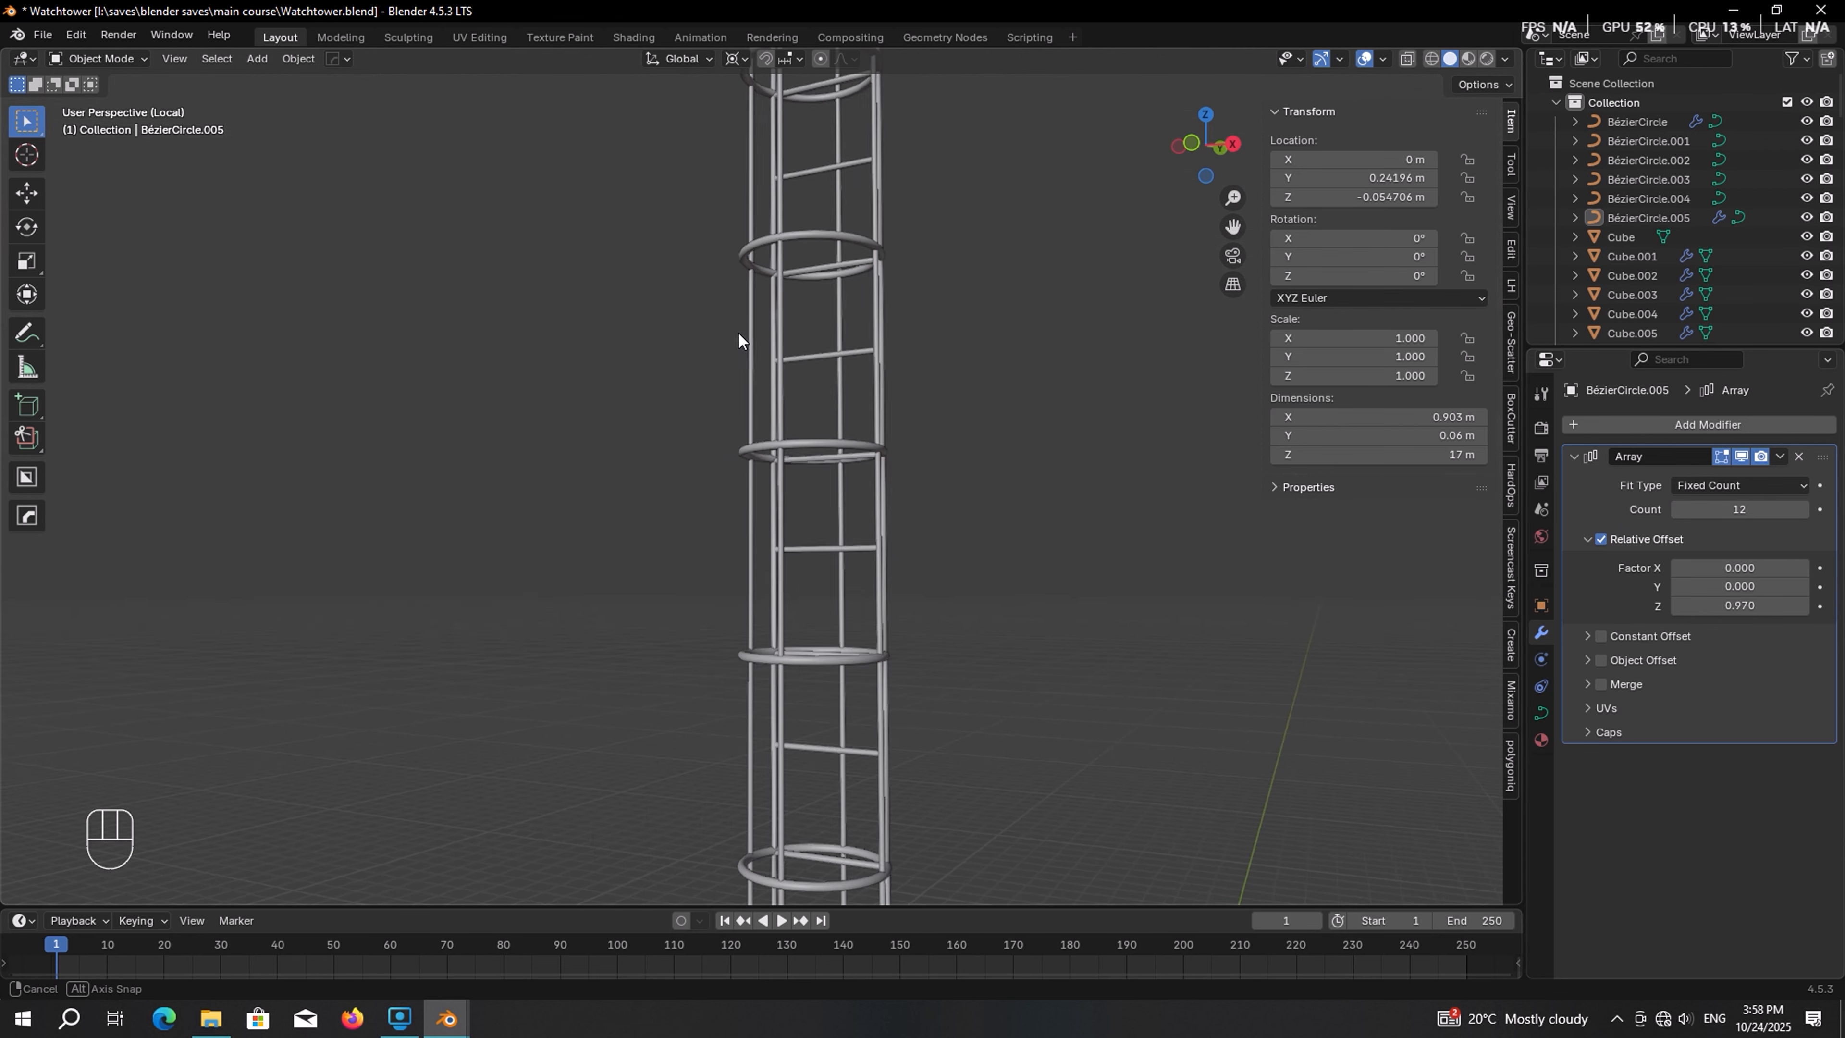